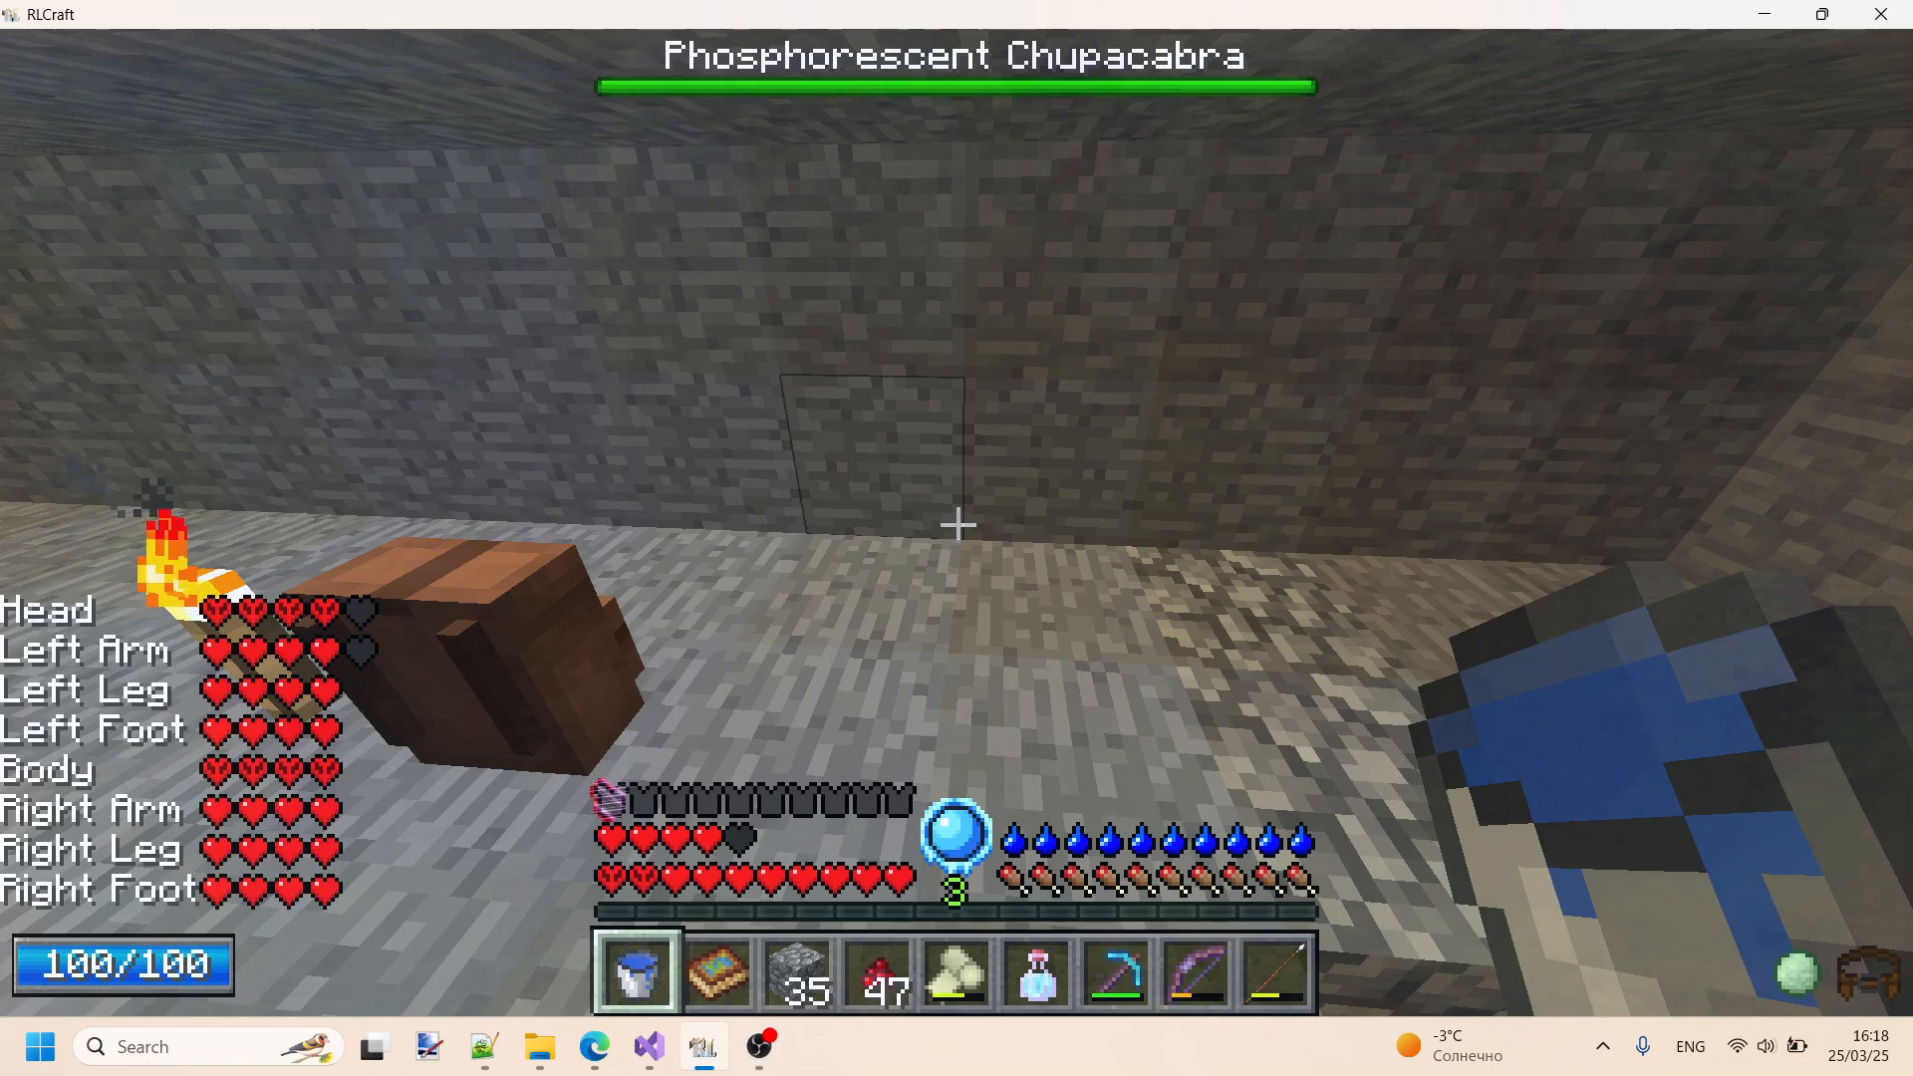
- Sort the player inventory so that the available armour is equipped automatically
key(e)
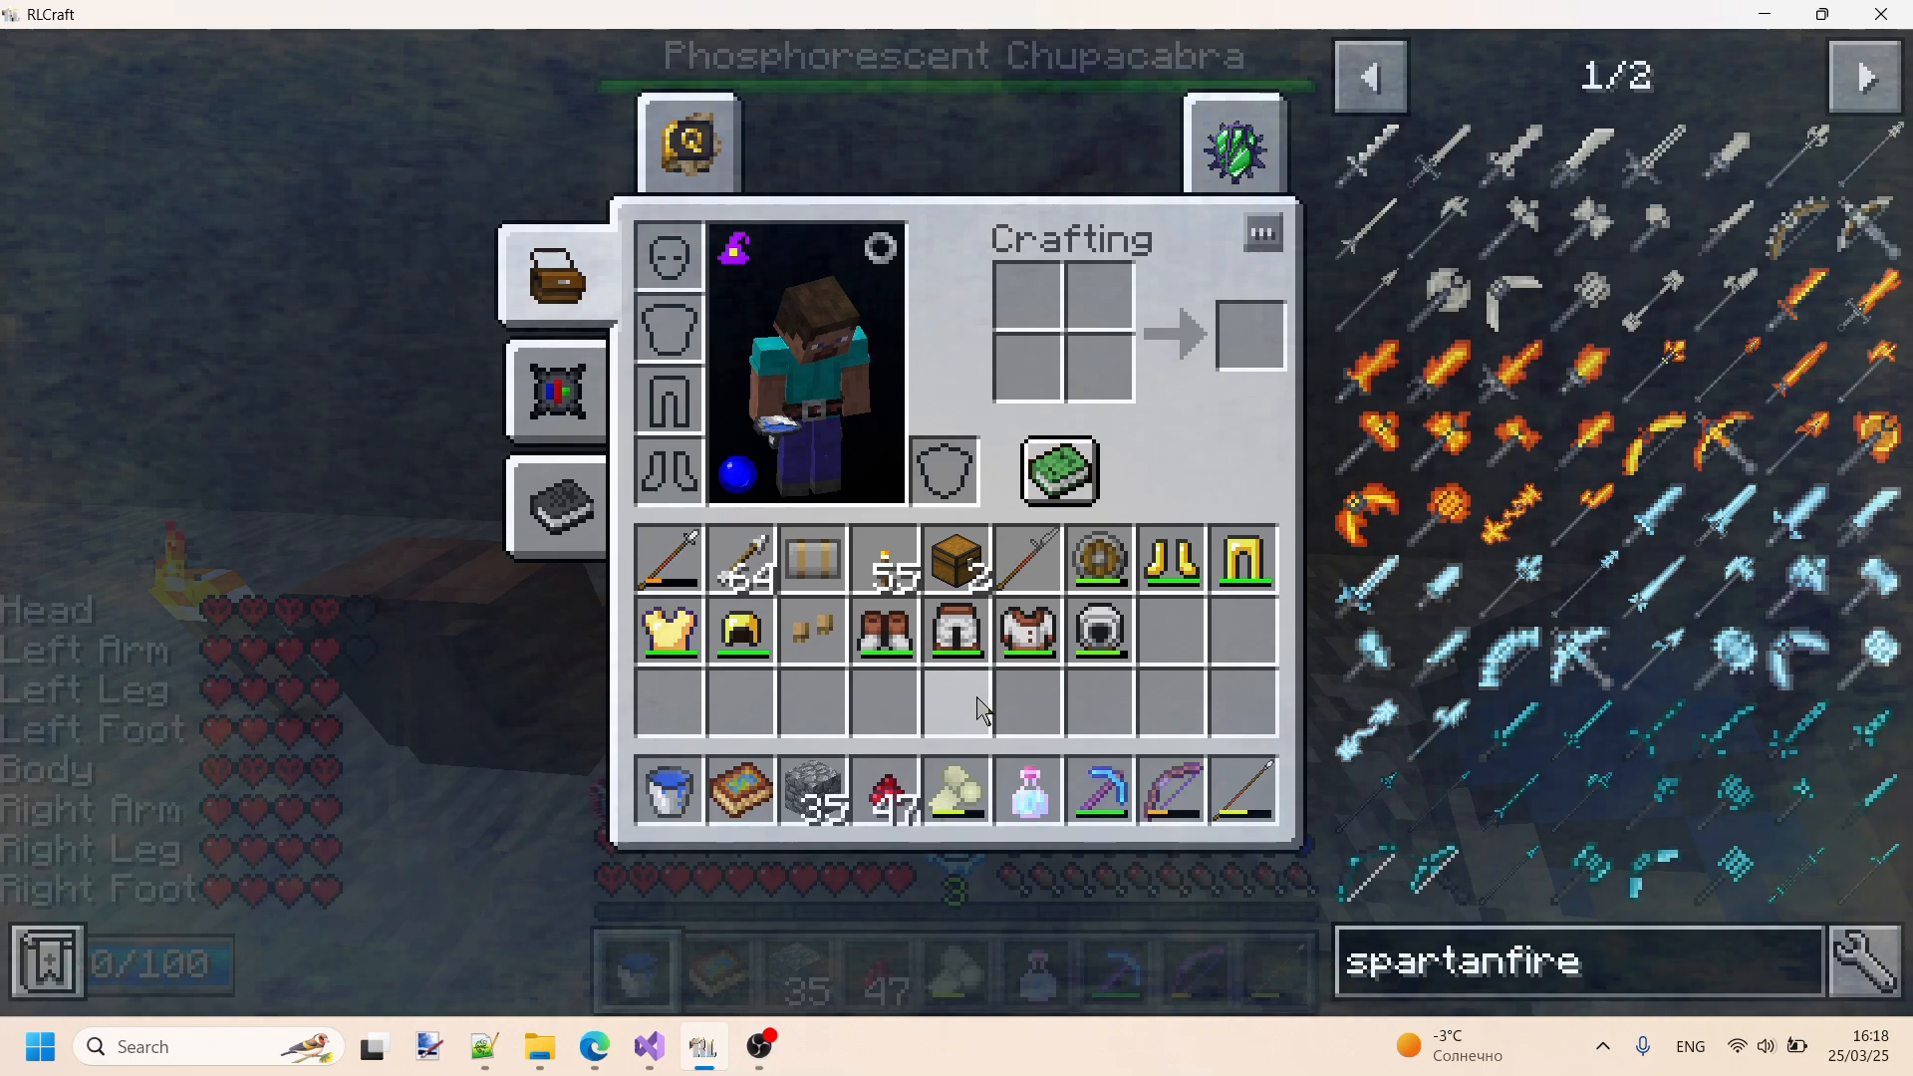
key(r)
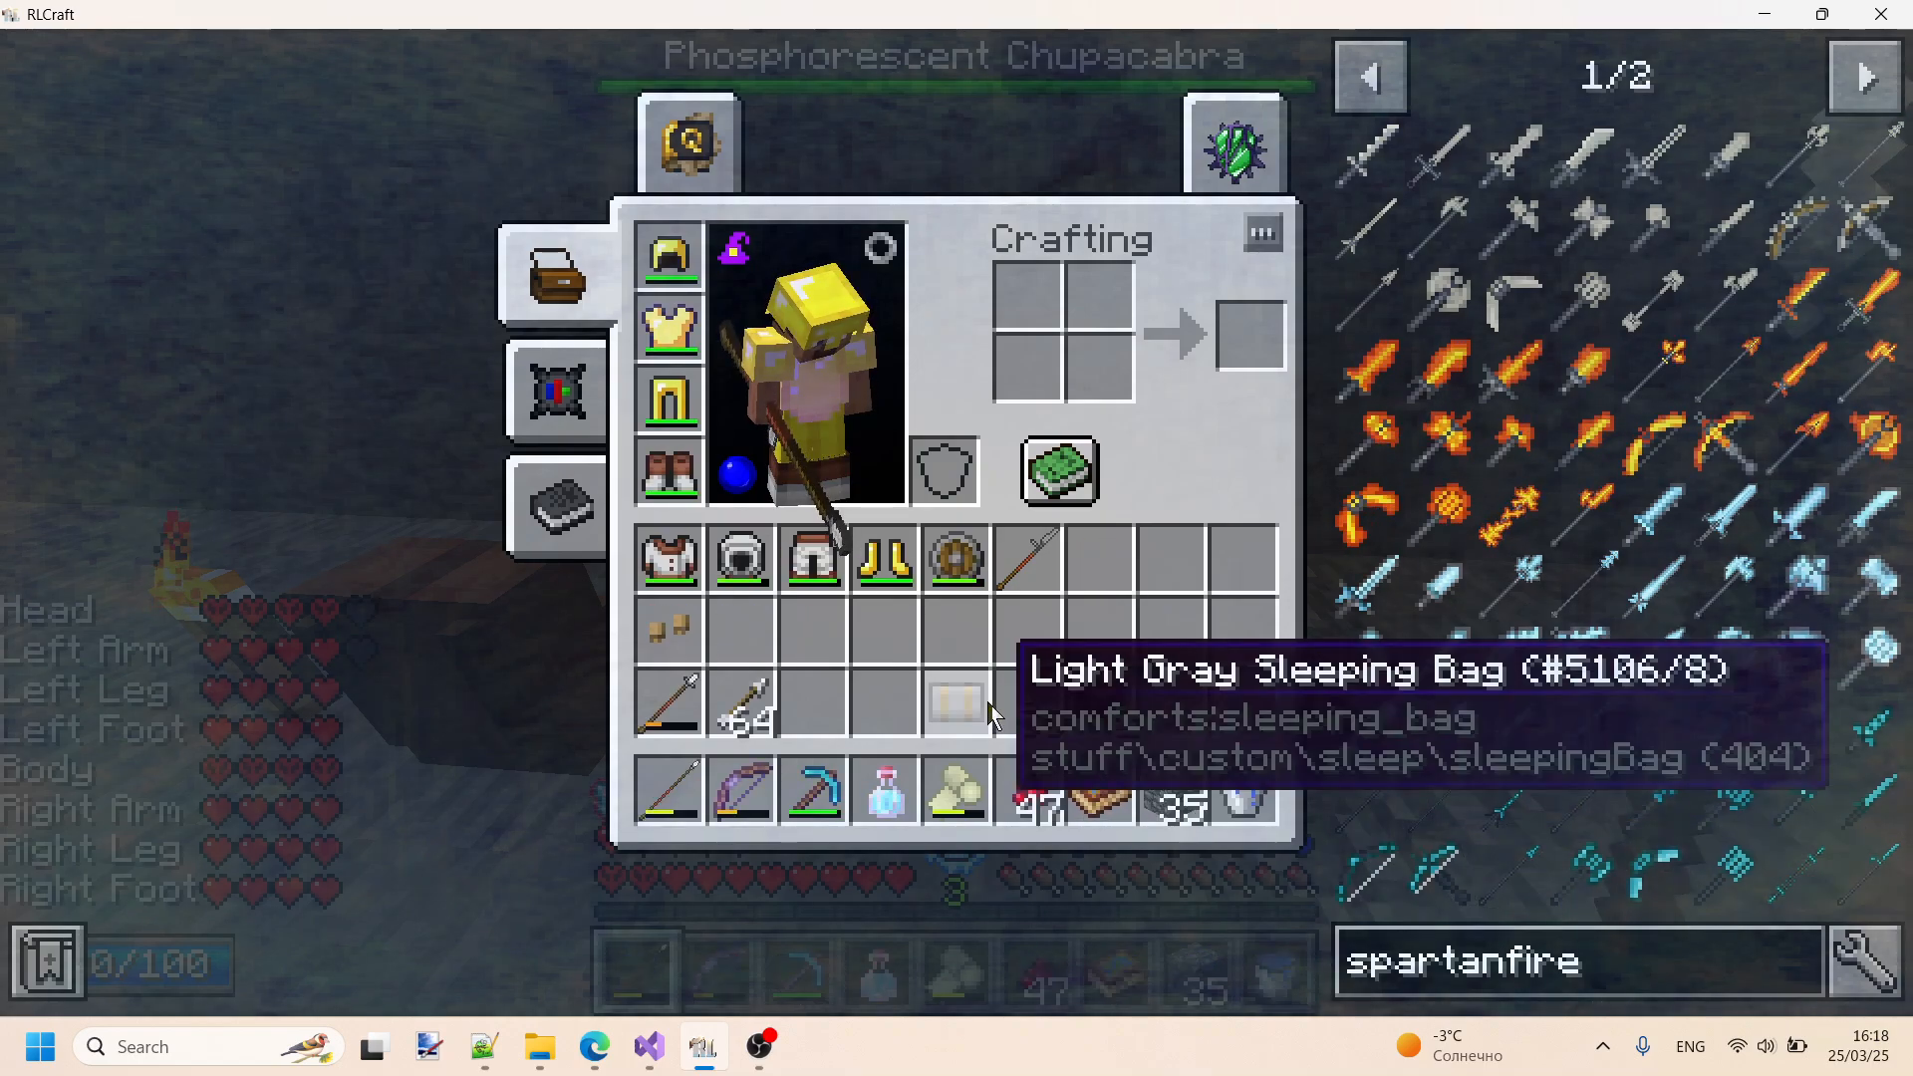
key(e)
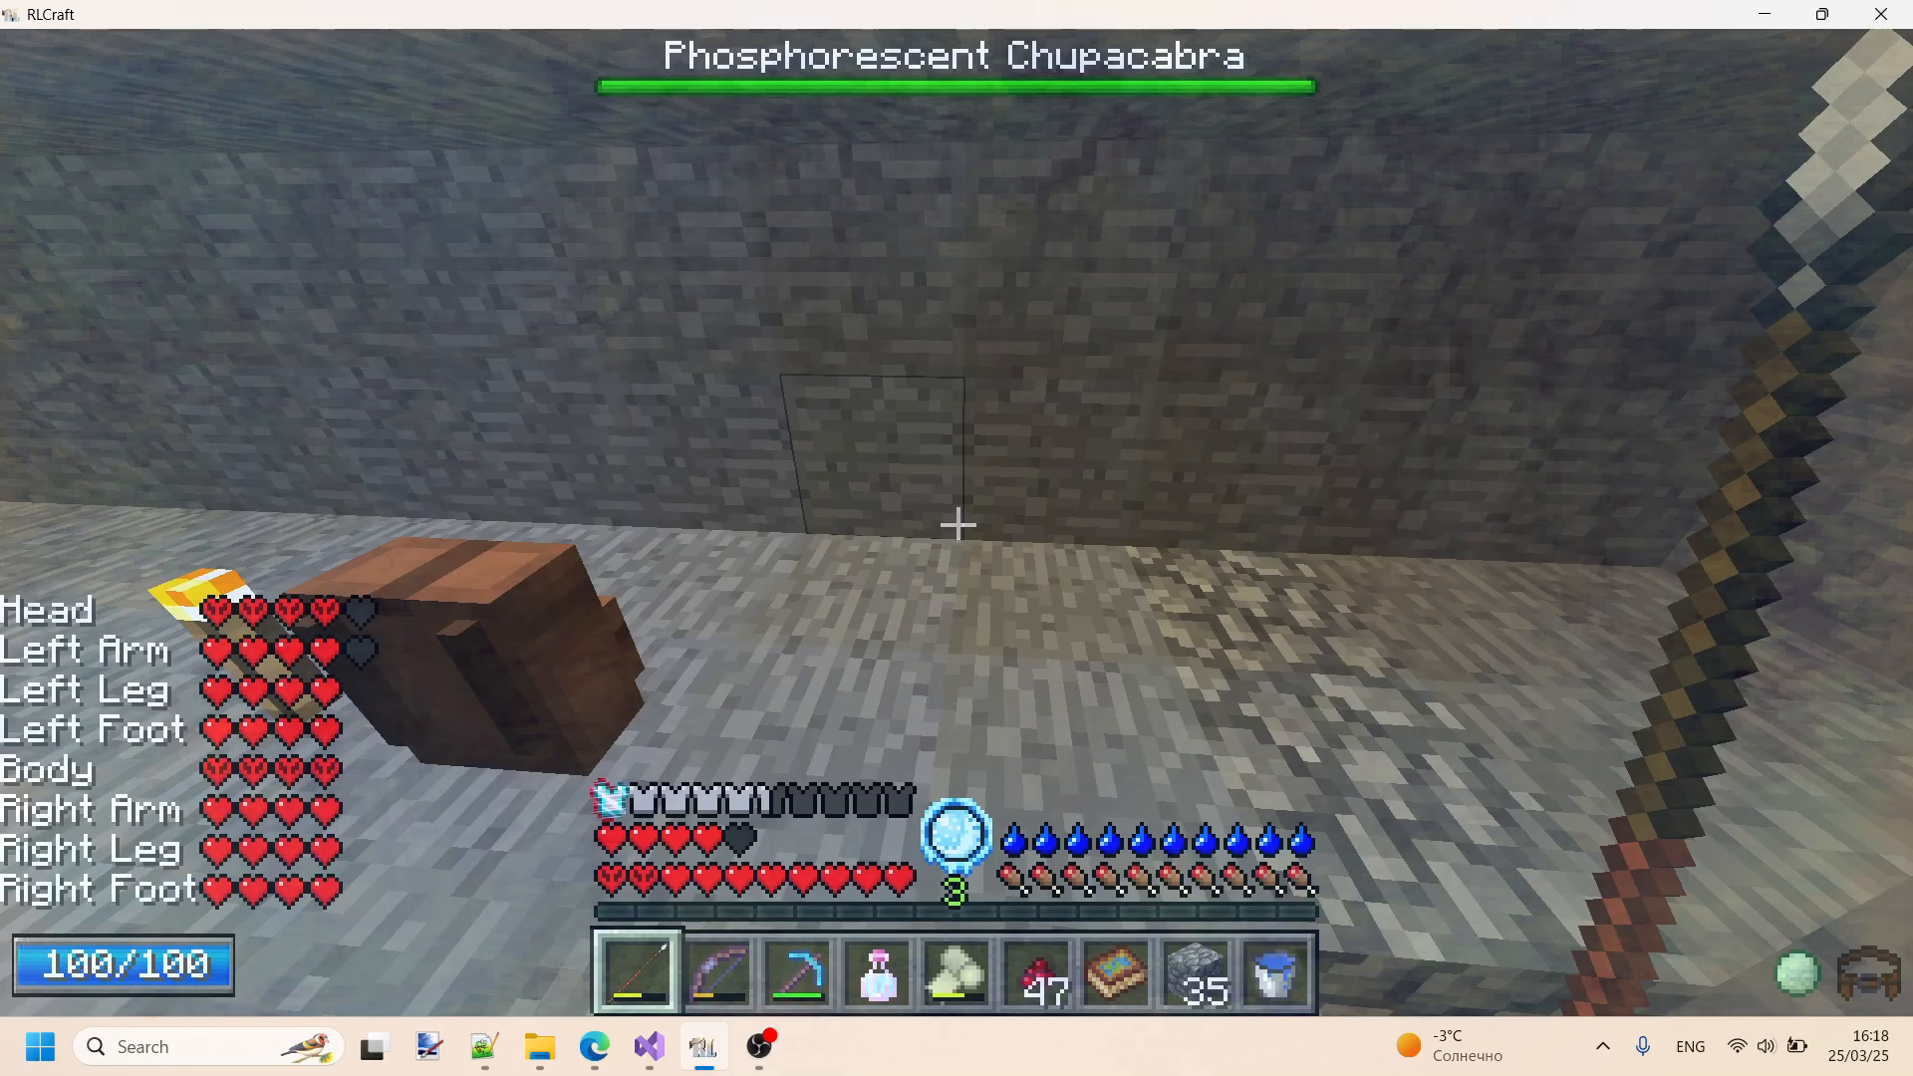
- Equip the wool chest piece, helmet and leggings in place of the golden armour
key(e)
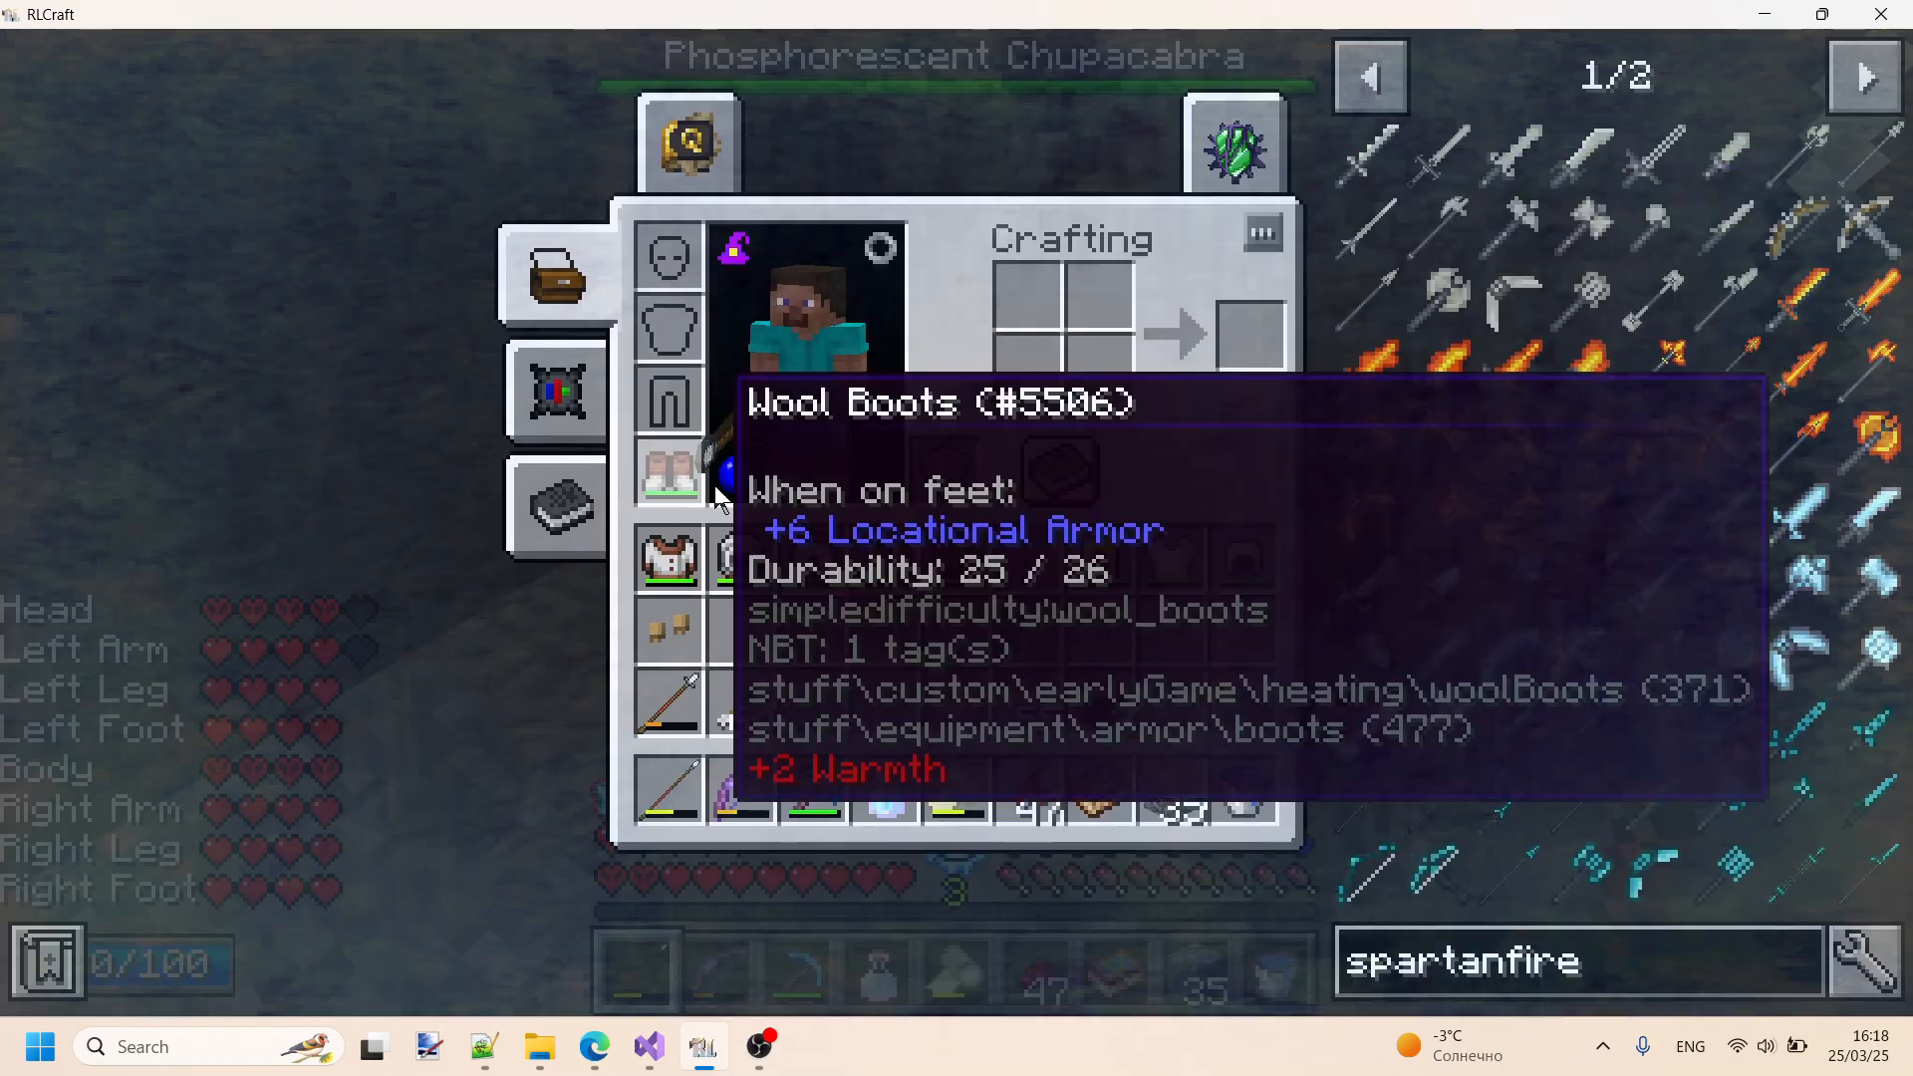
shift+click(668, 558)
shift+click(743, 558)
shift+click(813, 558)
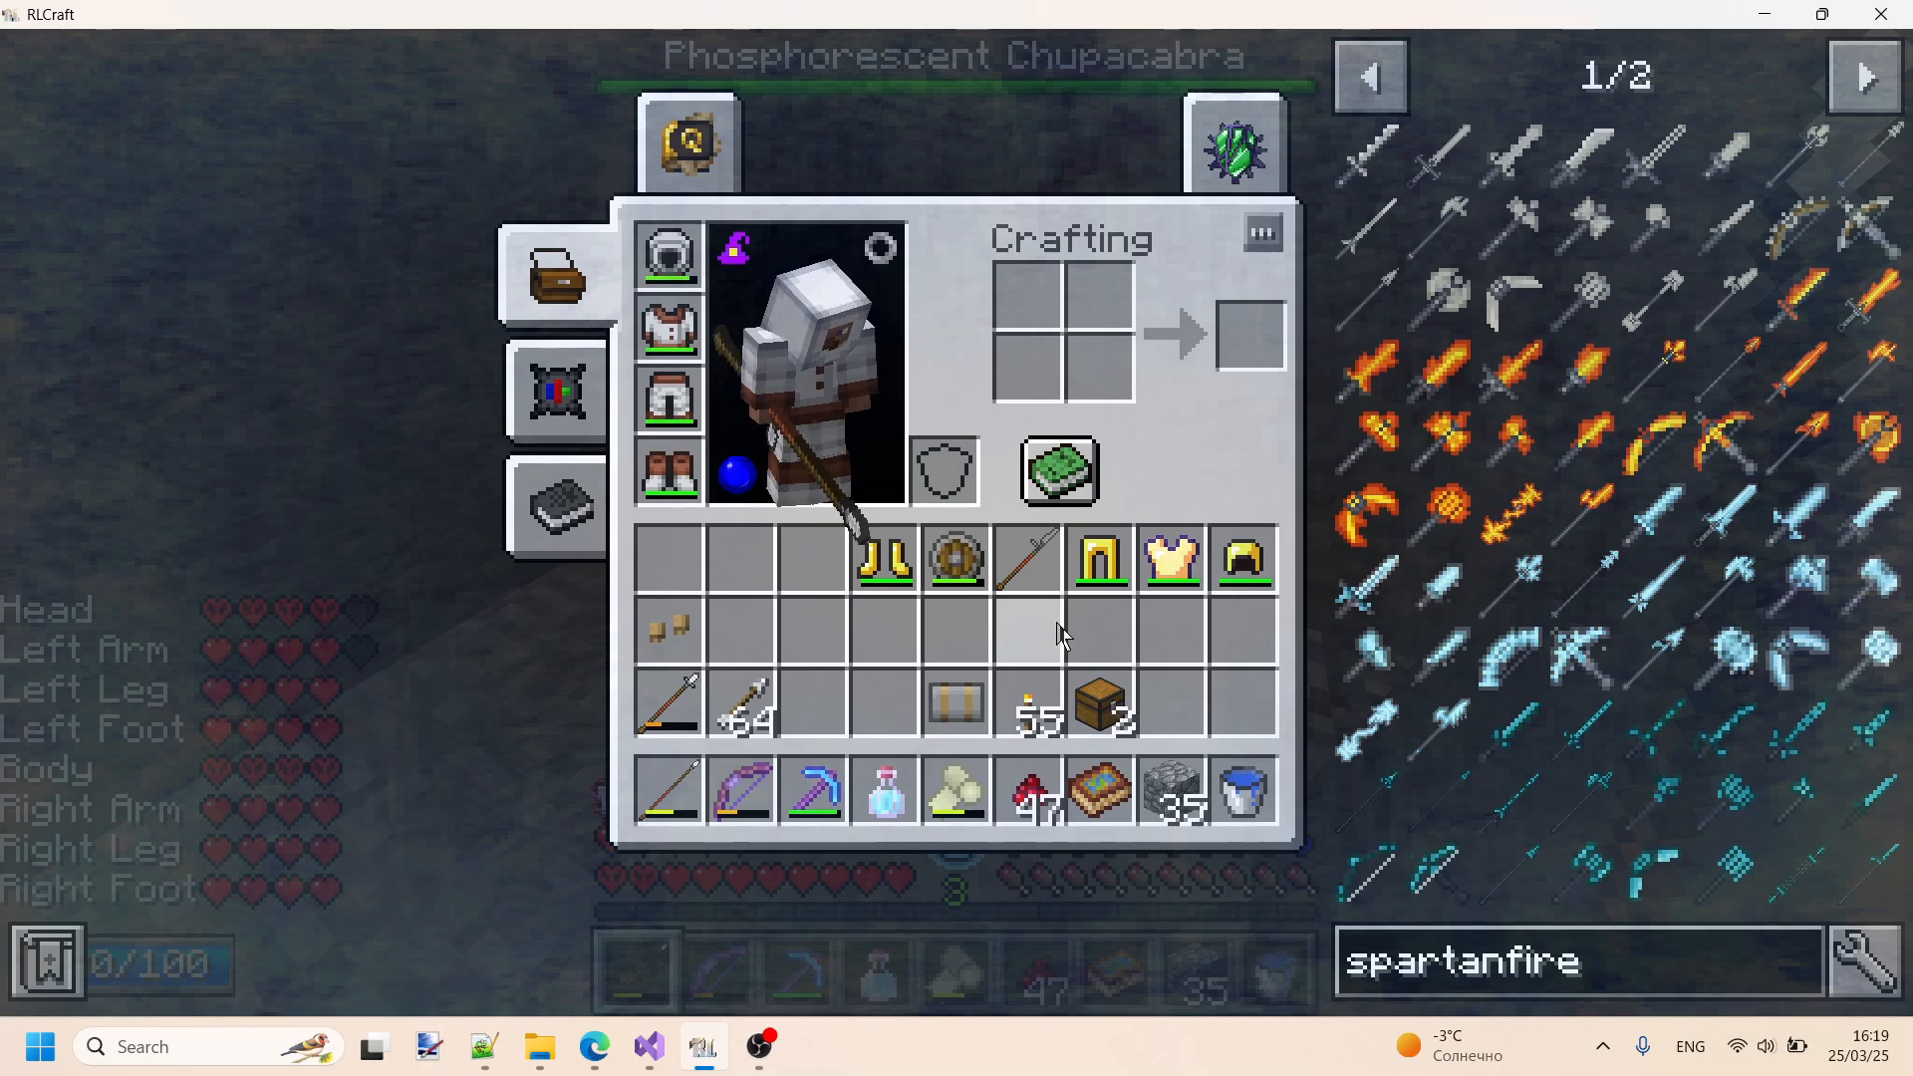
key(e)
- Open the backpack placed on the ground and sort the player inventory while it is open
right_click(956, 524)
key(r)
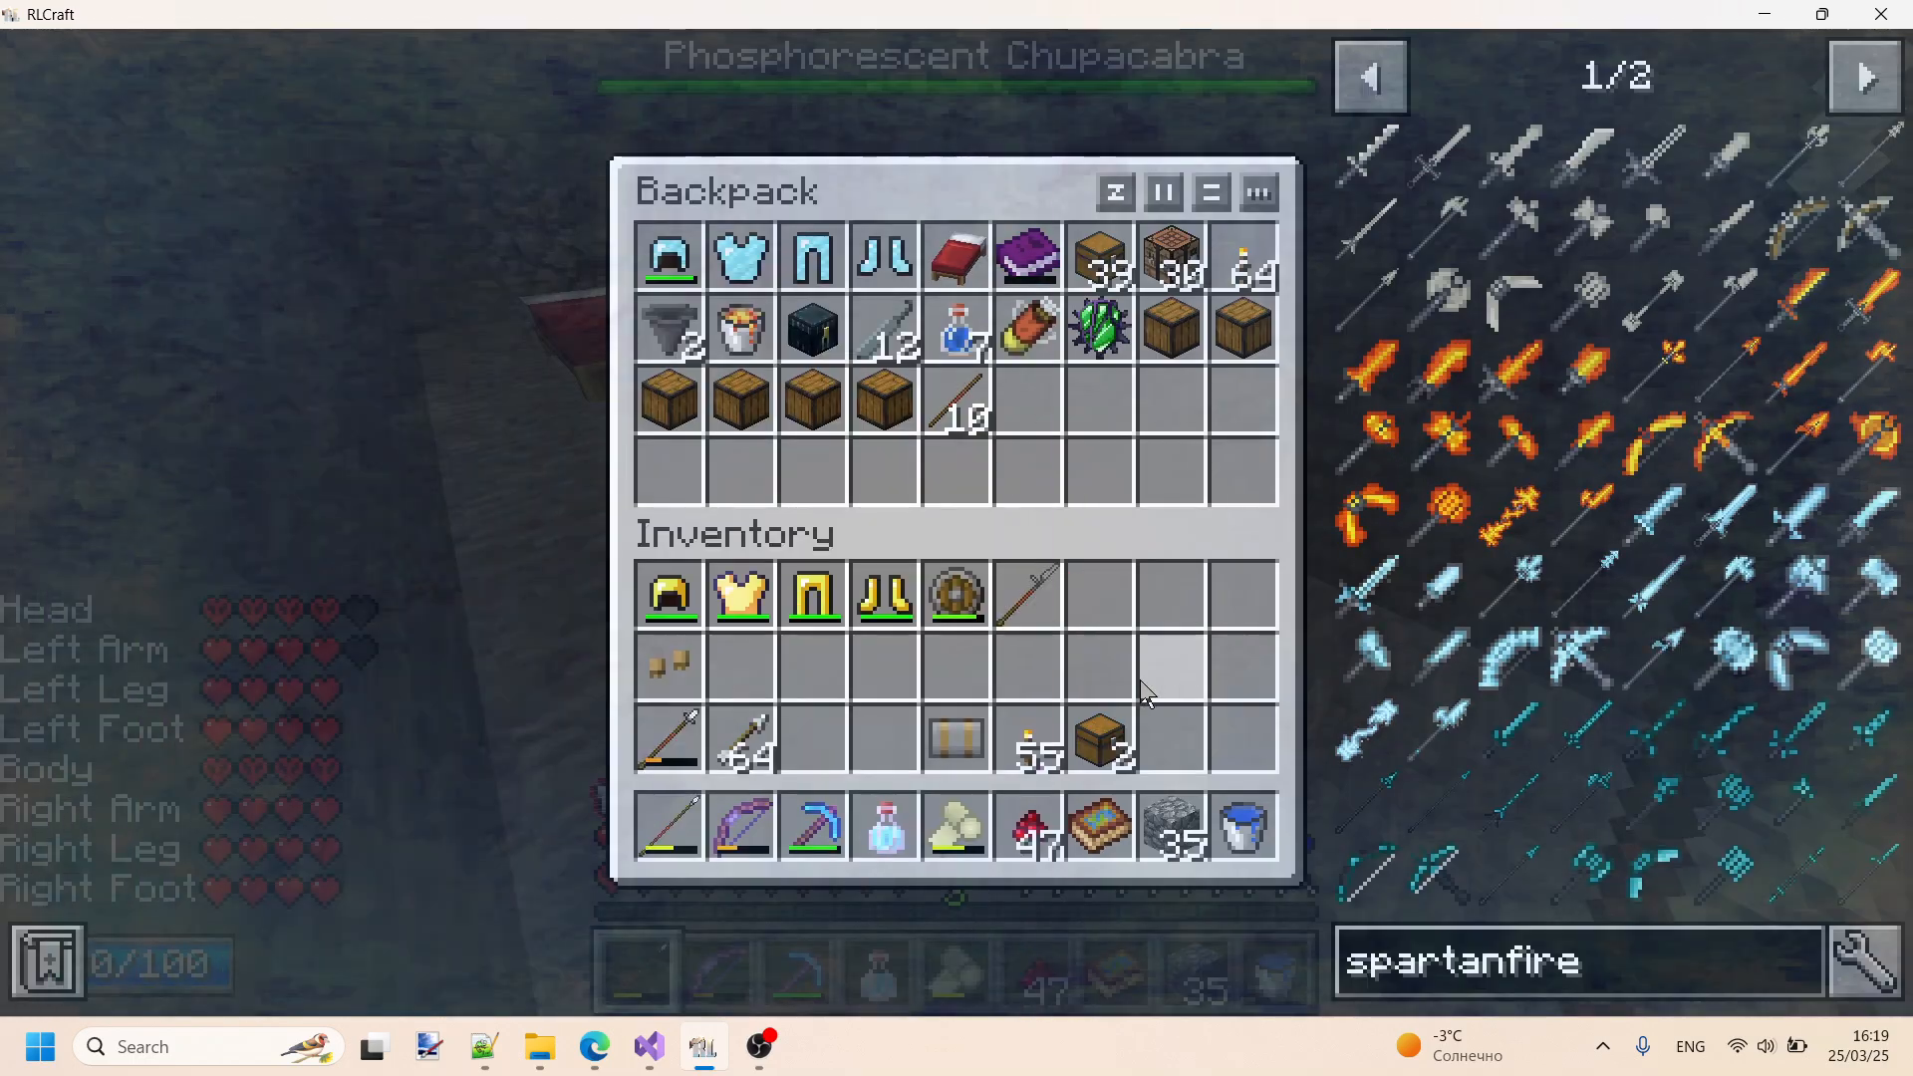
key(e)
key(e)
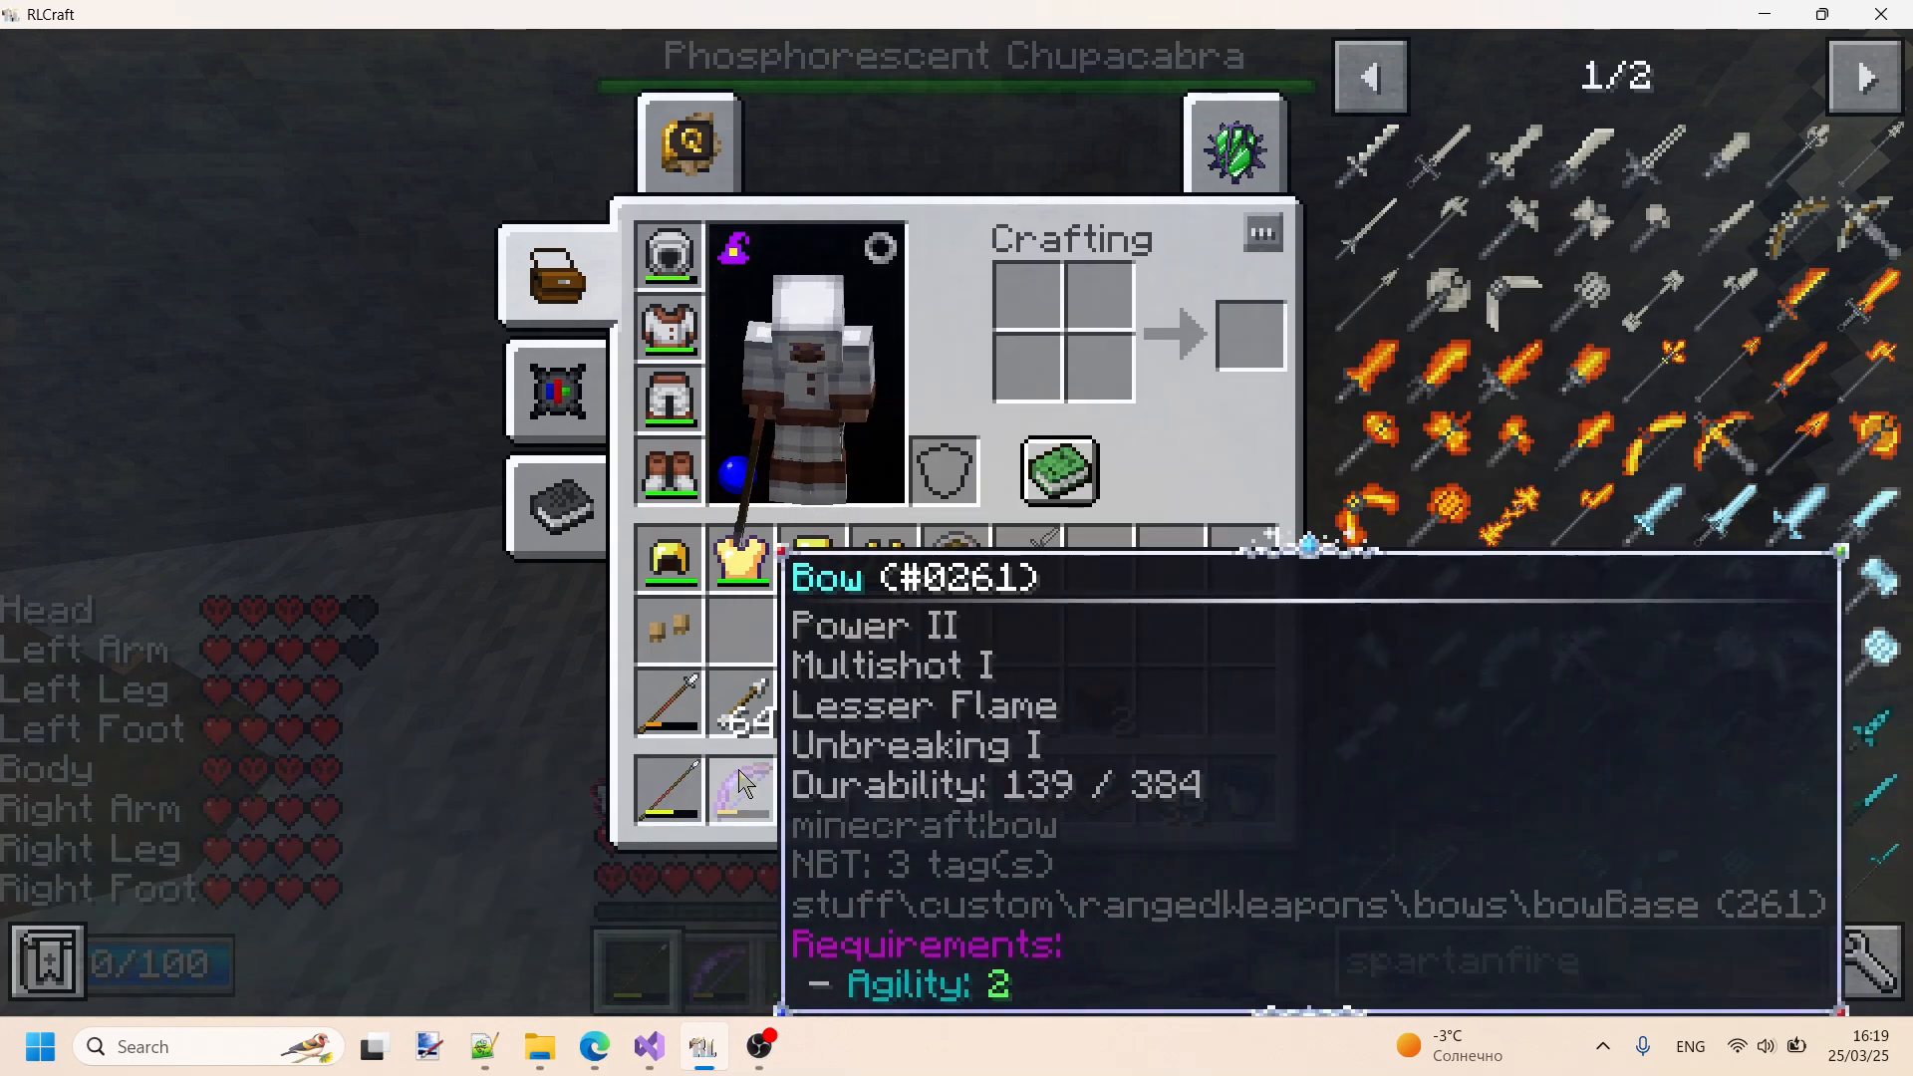
- Inspect the bow and wool boots in the player inventory and look over the backpack's contents
key(e)
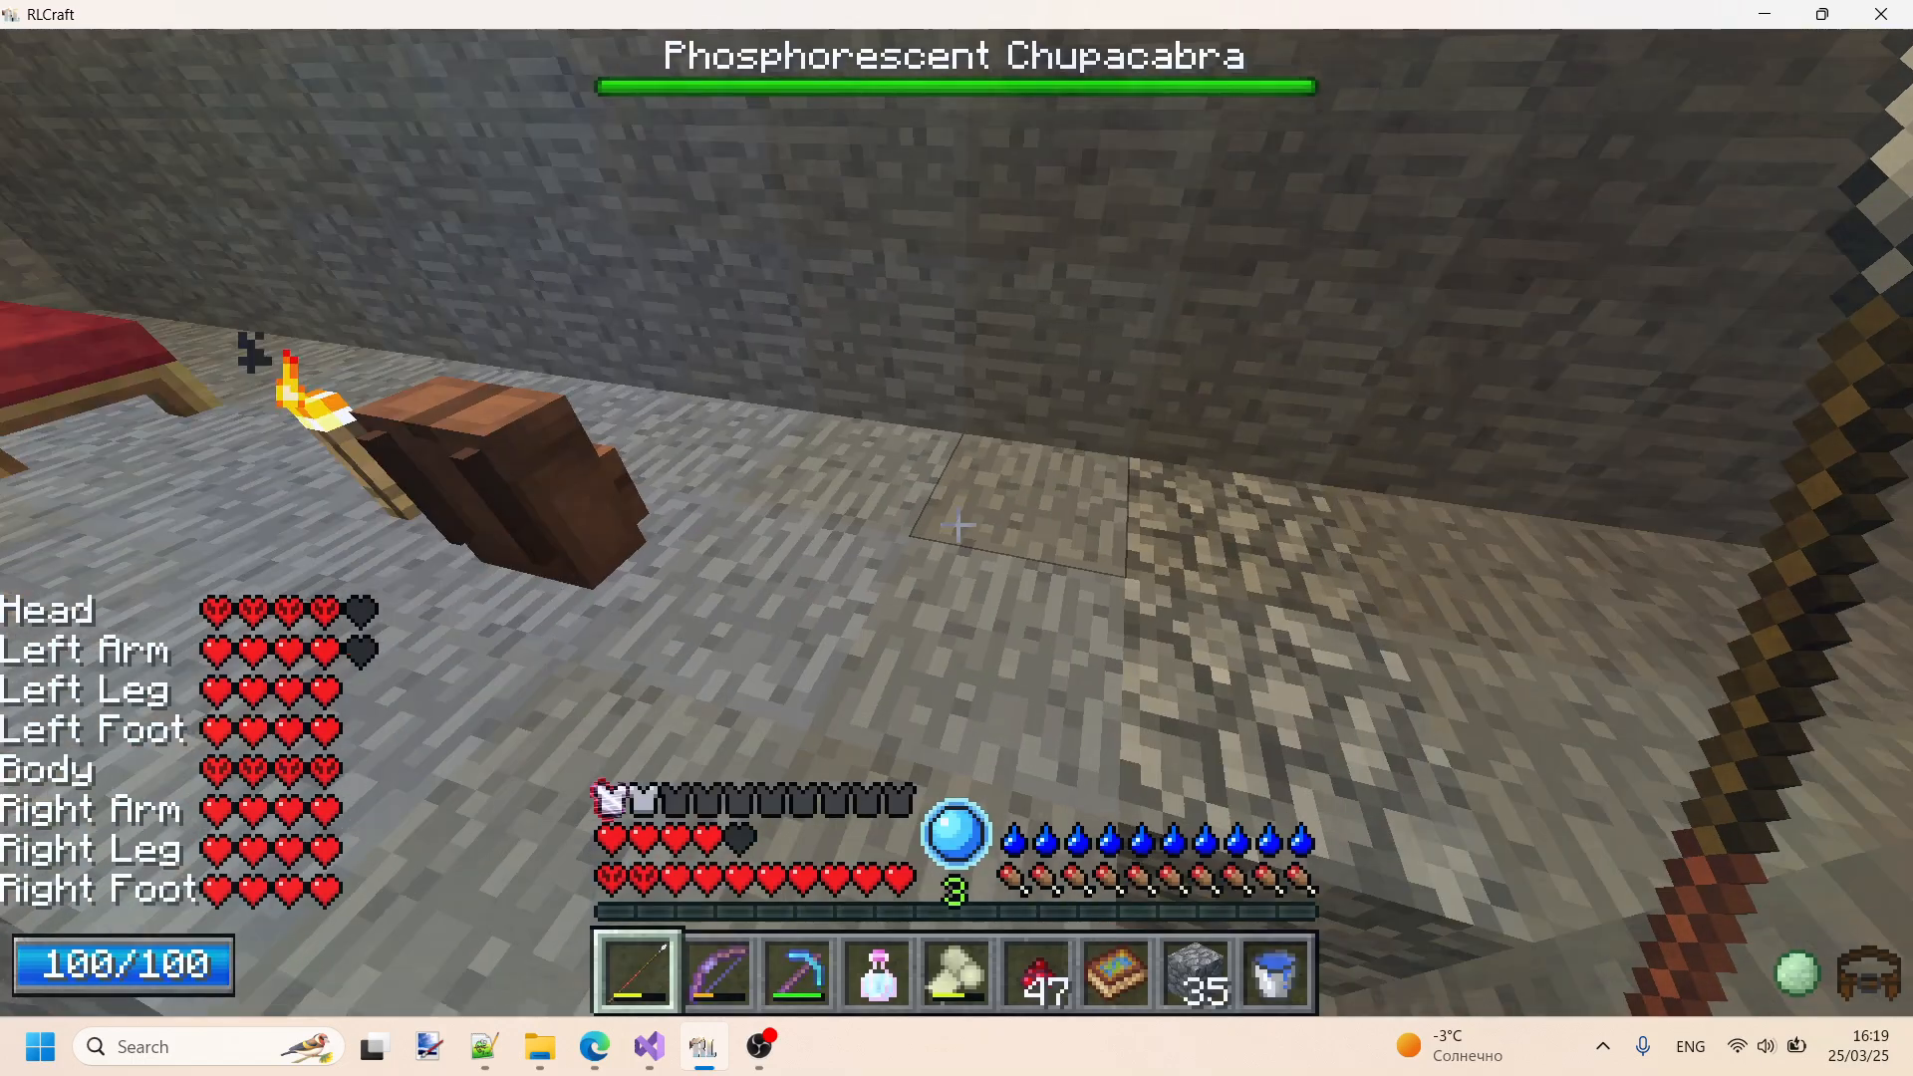
right_click(960, 518)
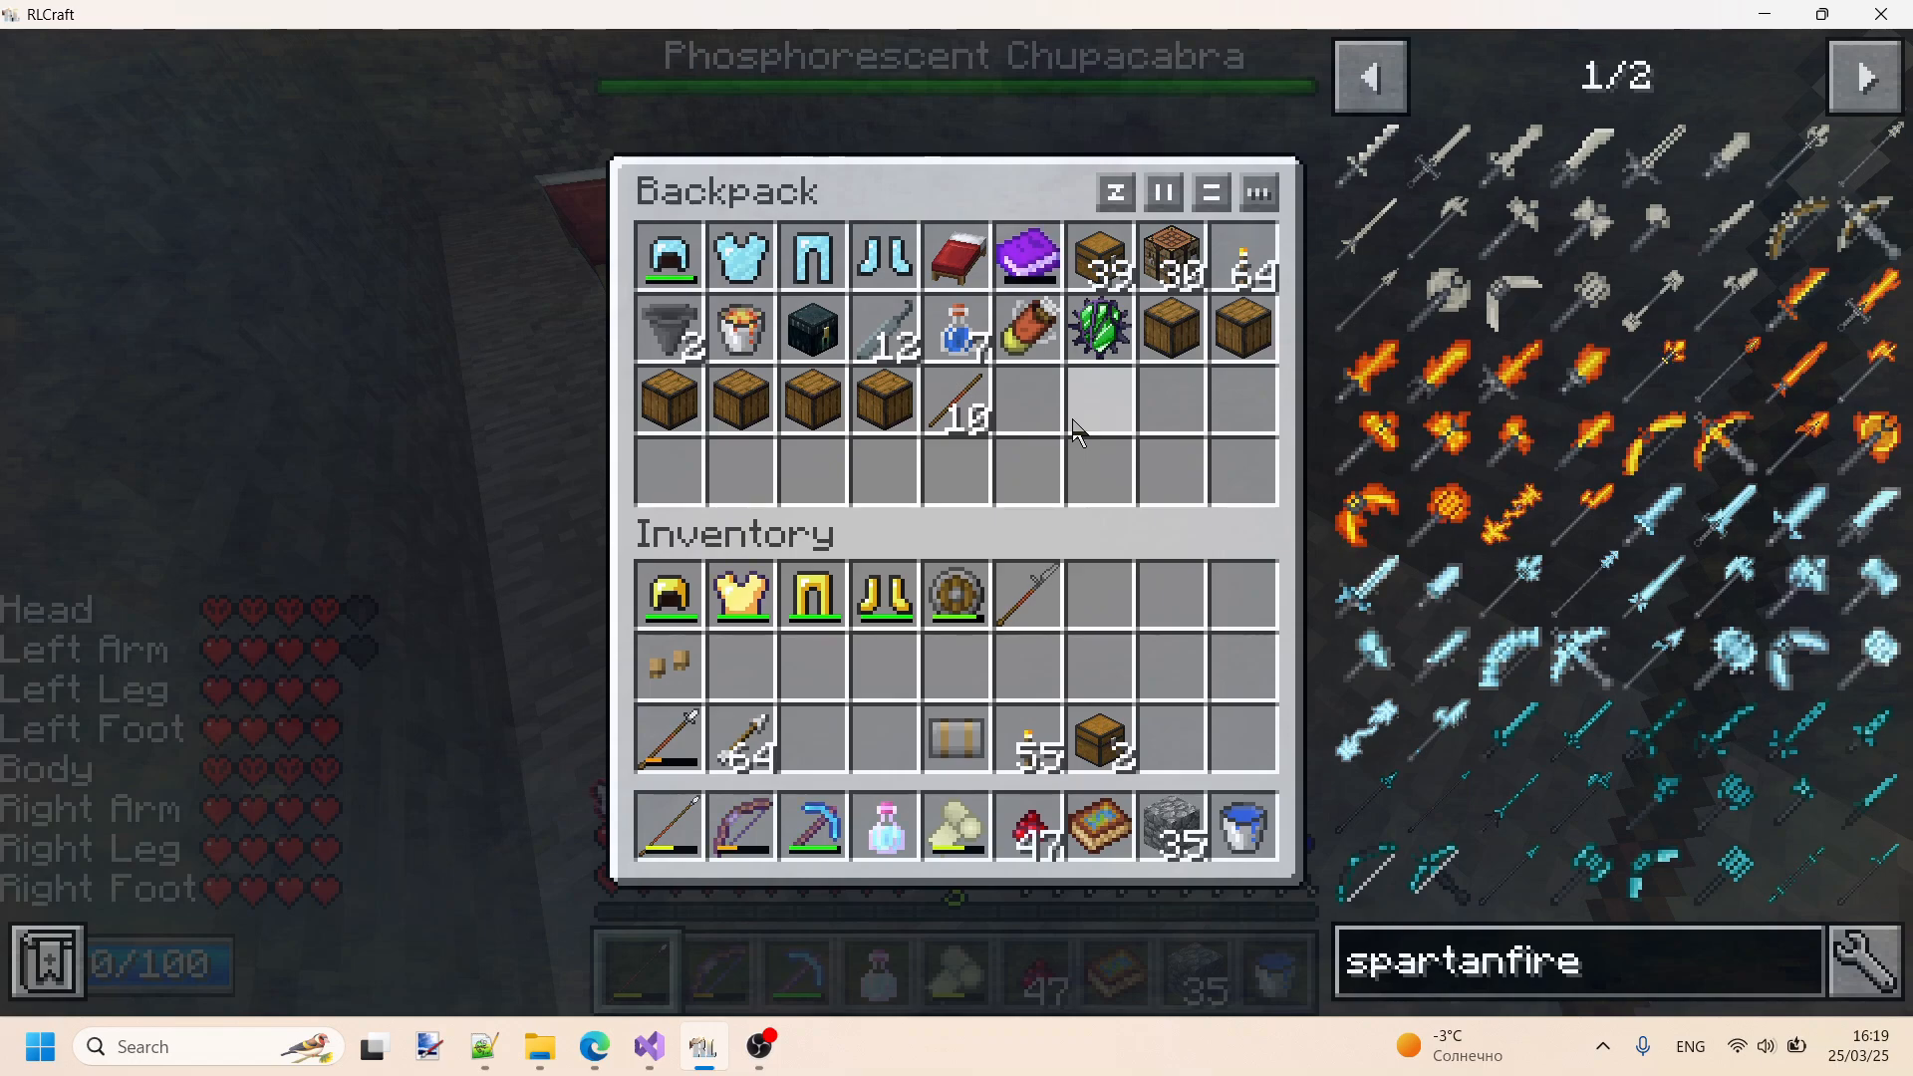
key(Escape)
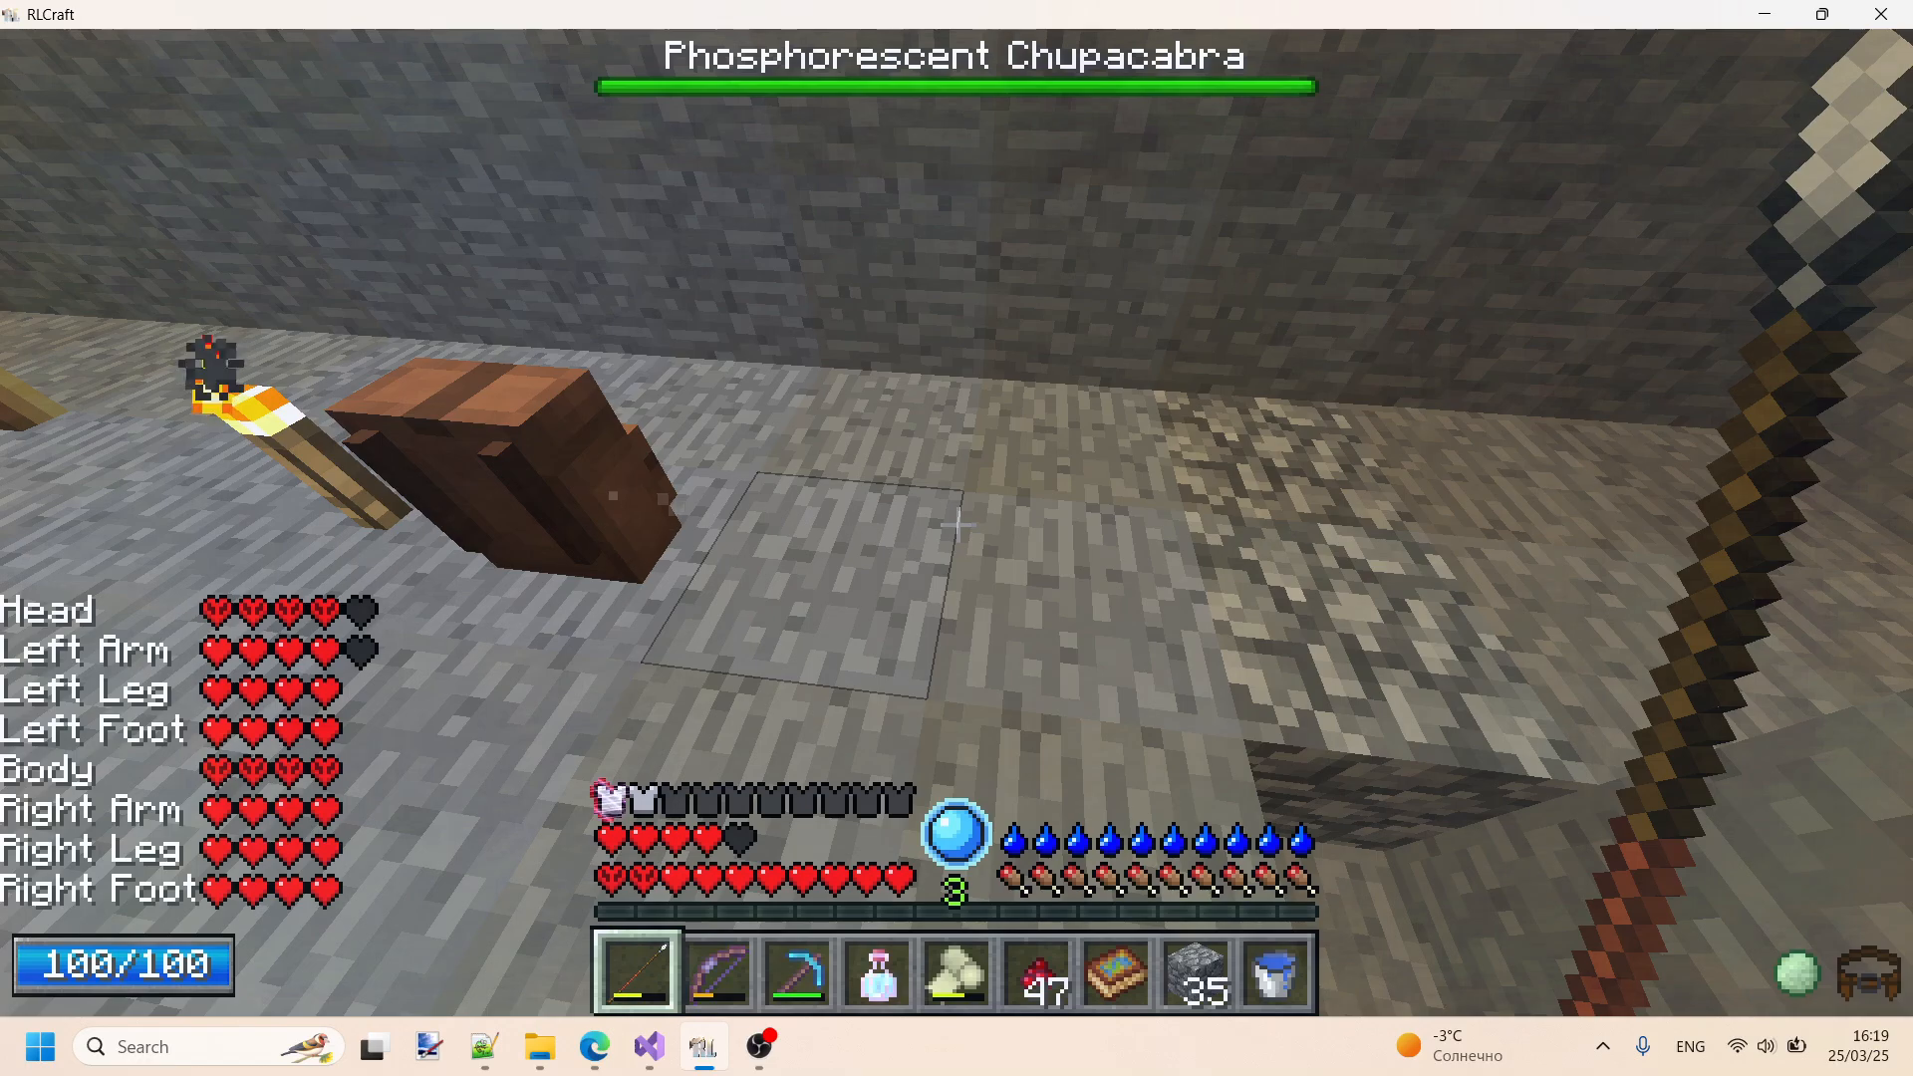
key(e)
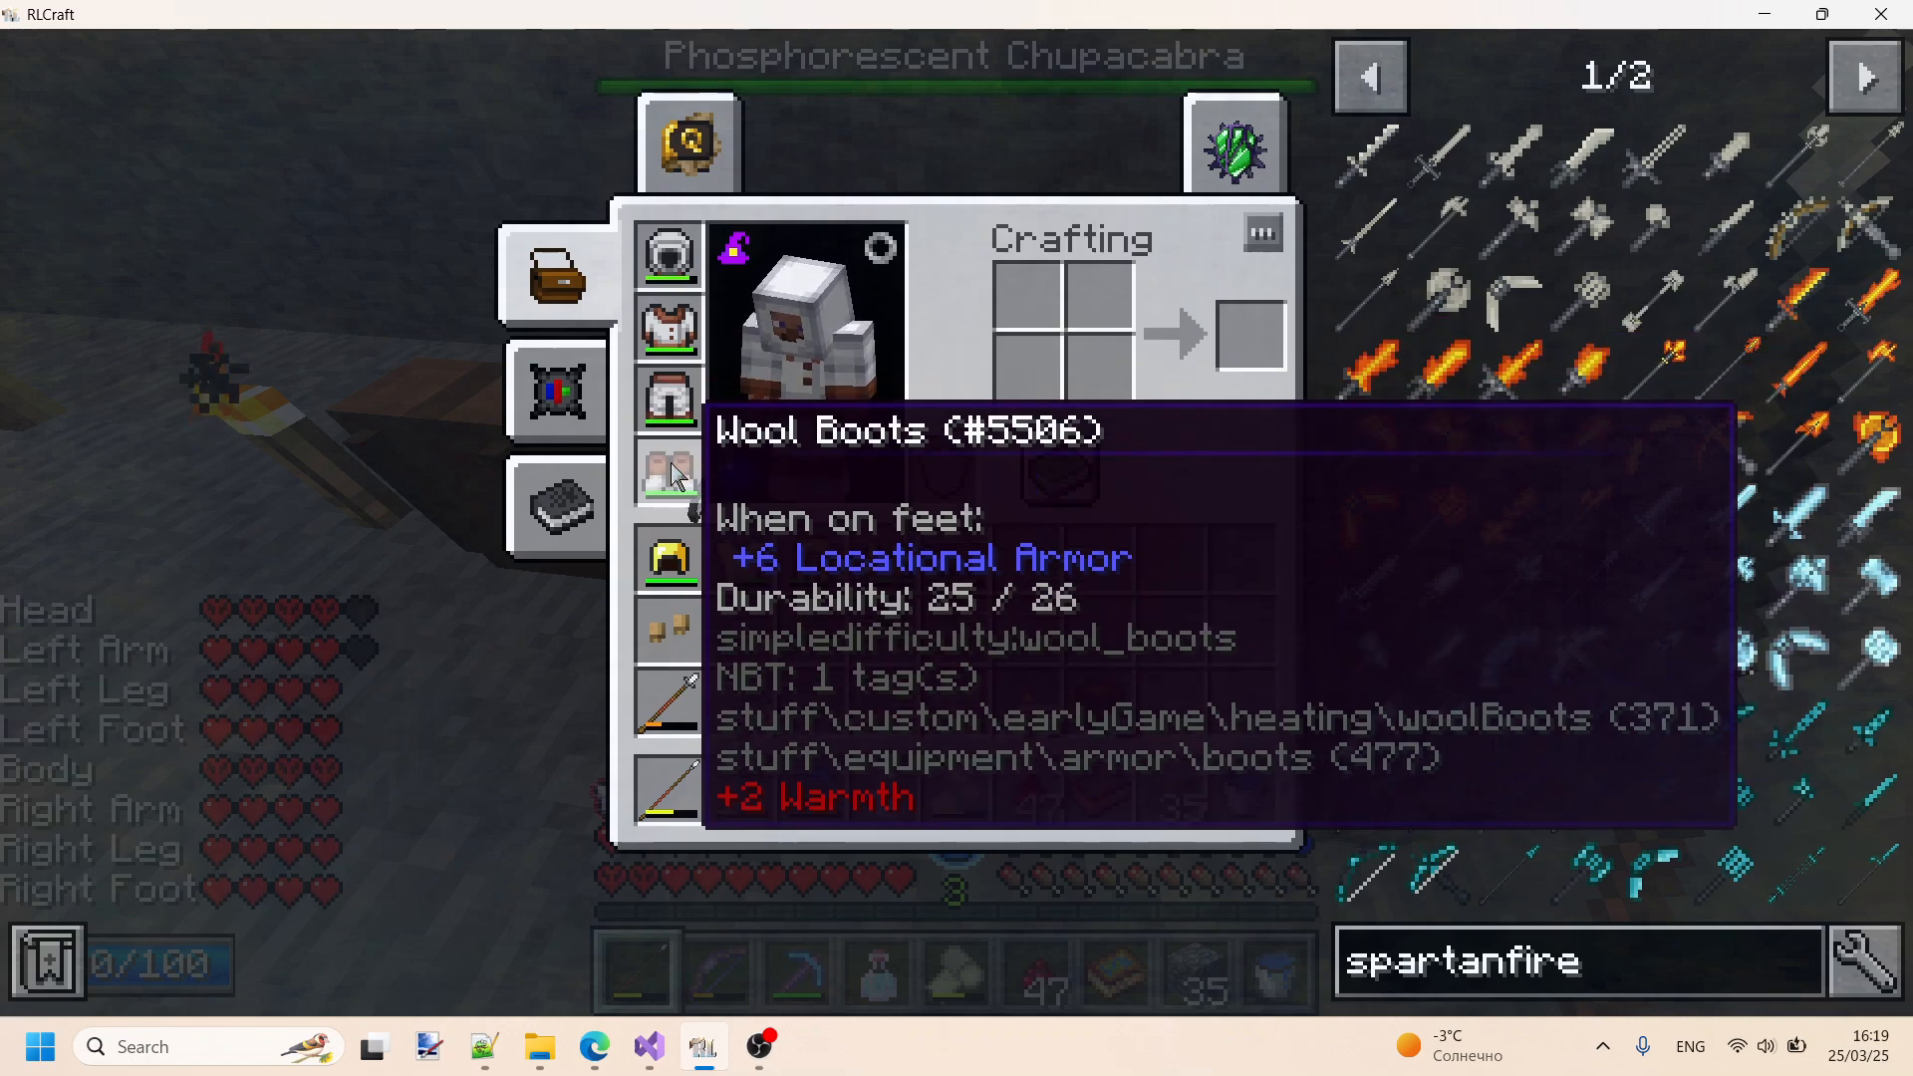
key(Escape)
key(Escape)
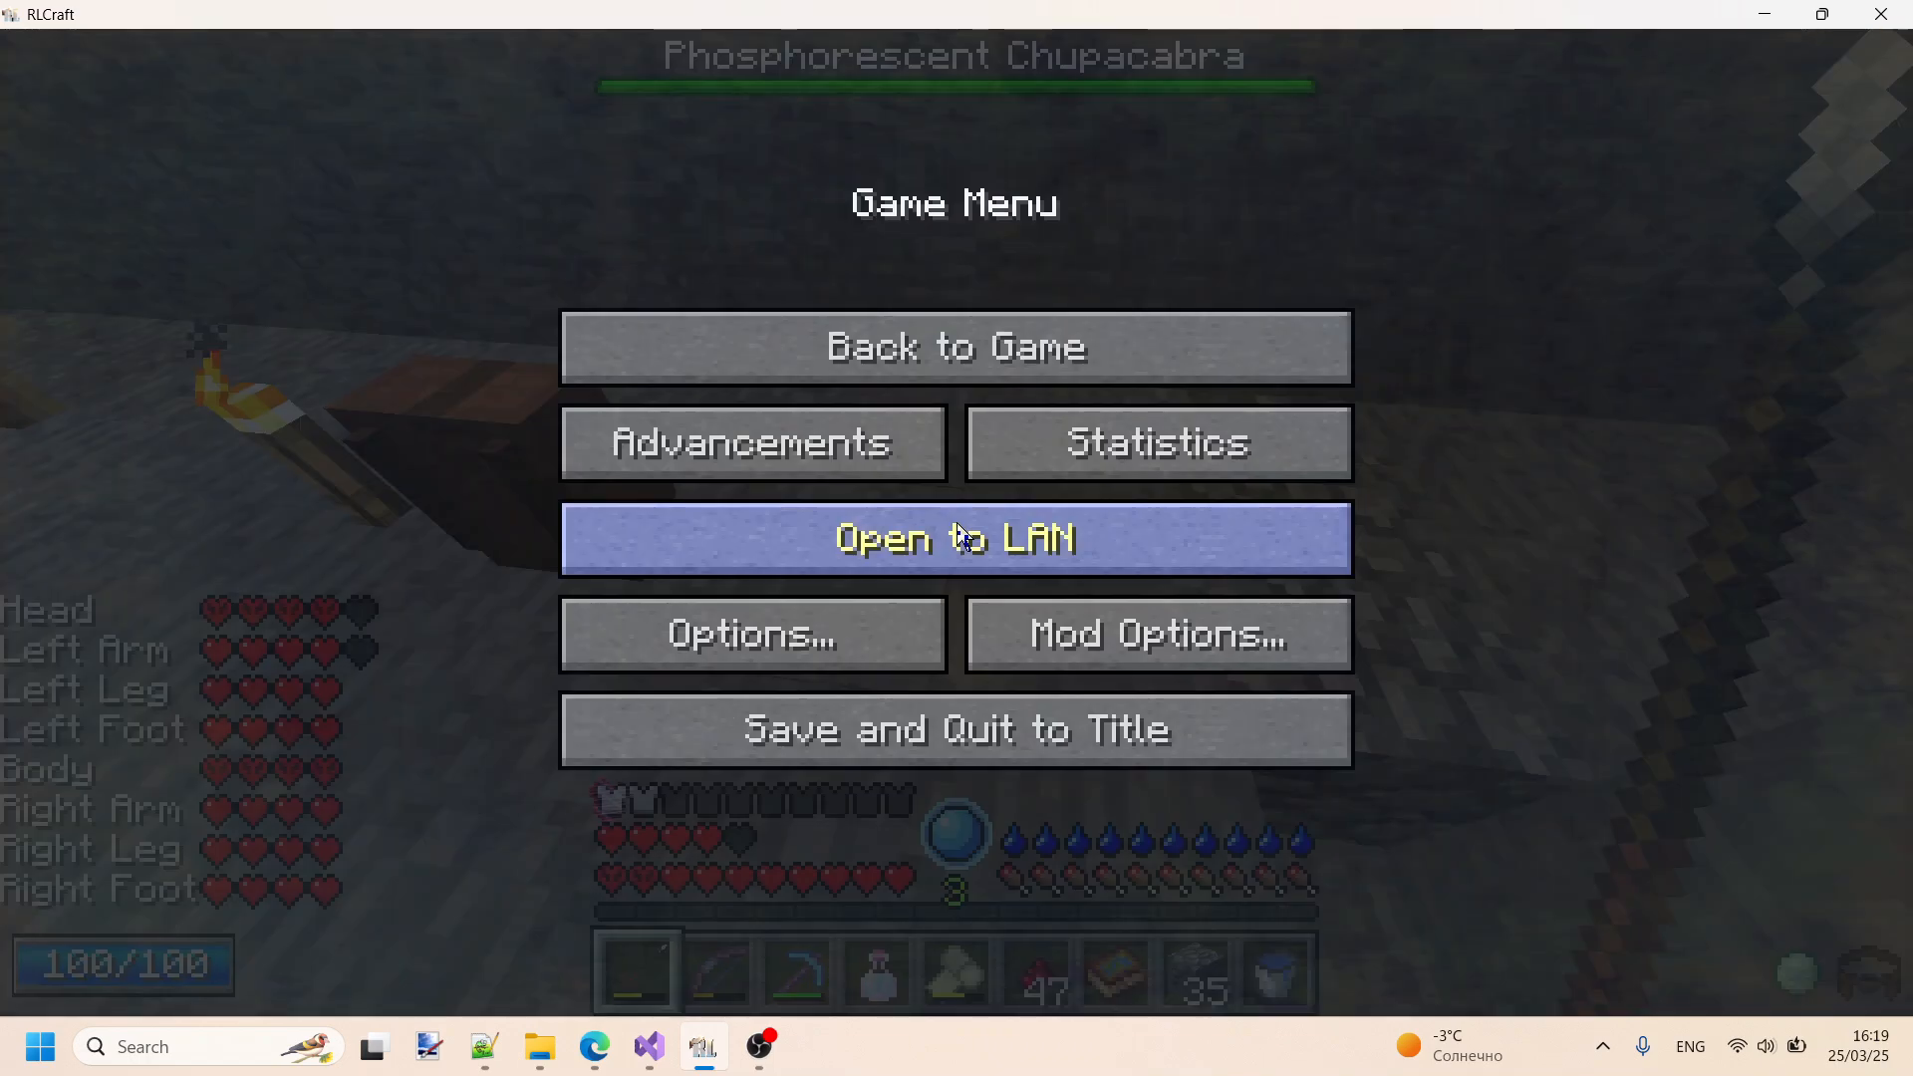
- Find the Inventory Tweaks mod in the mod list by searching "inve" and open its configuration
click(1169, 661)
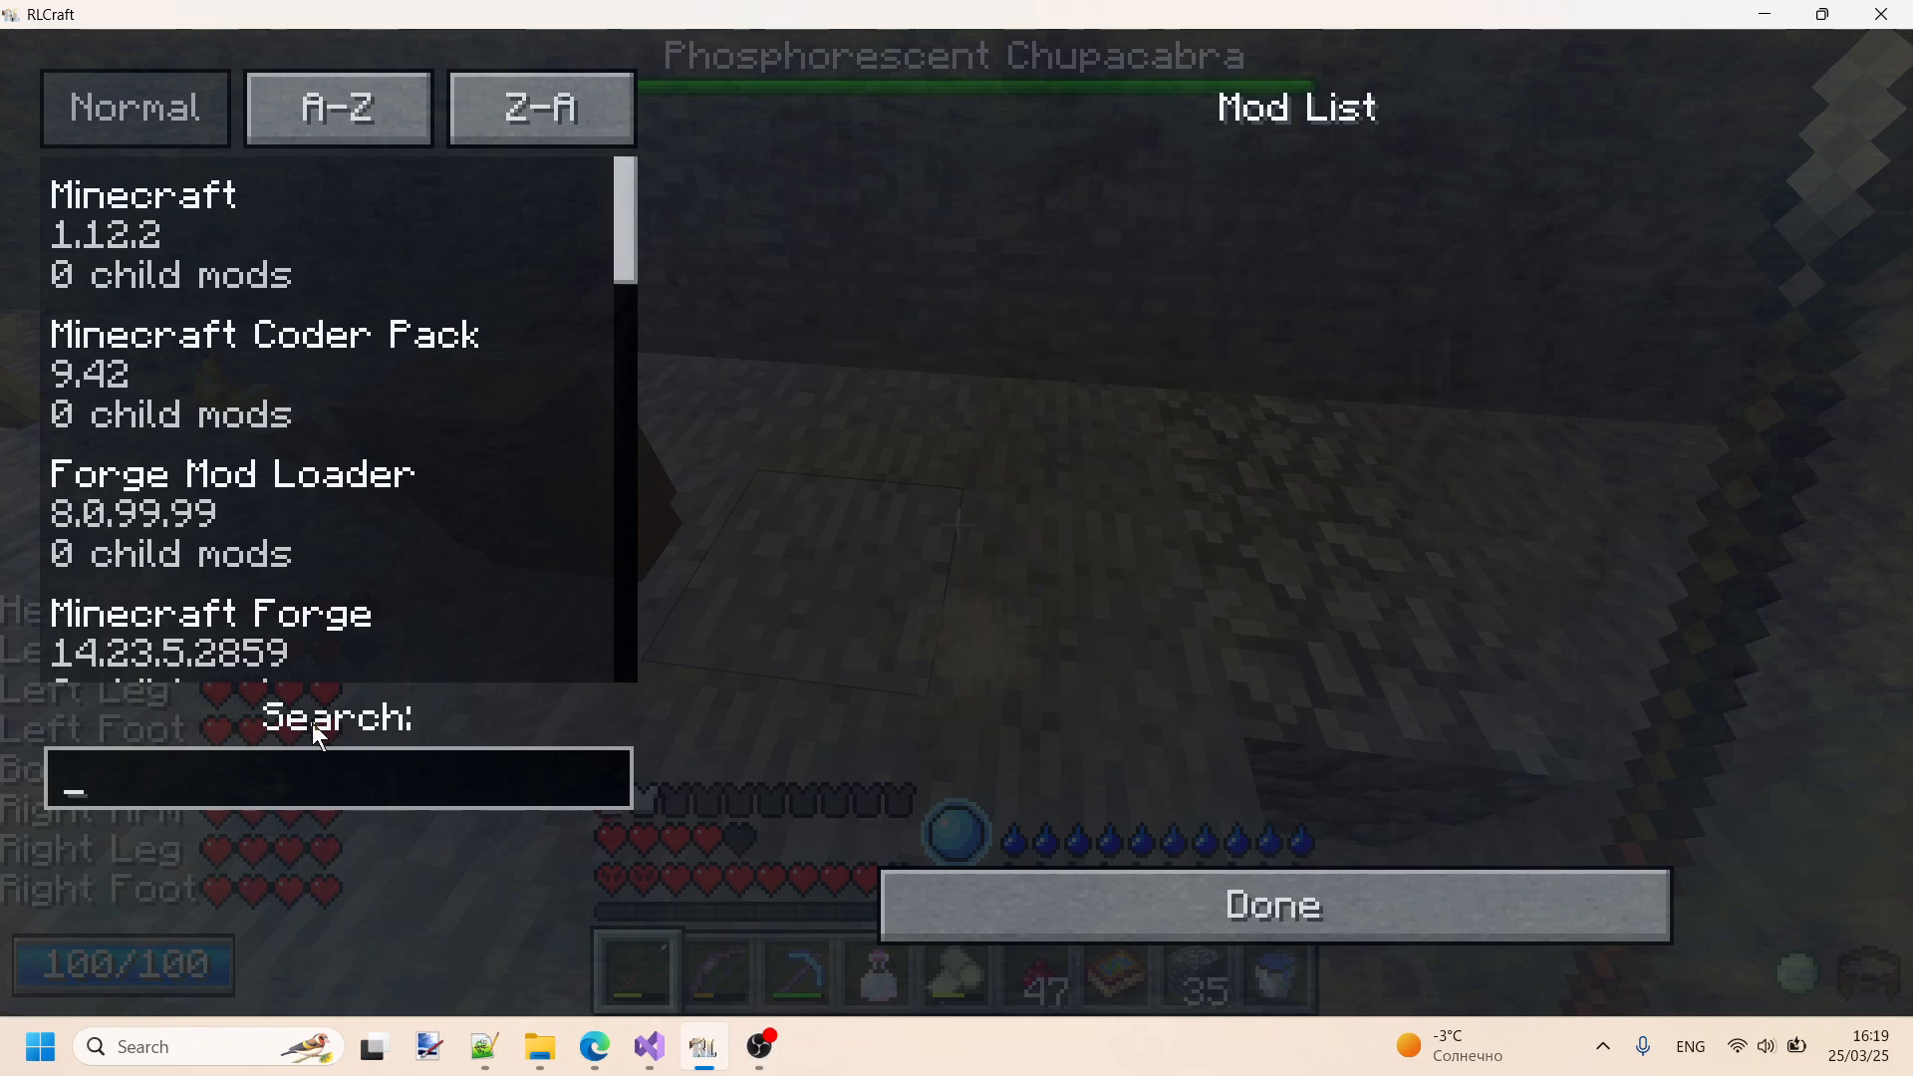
text(inve)
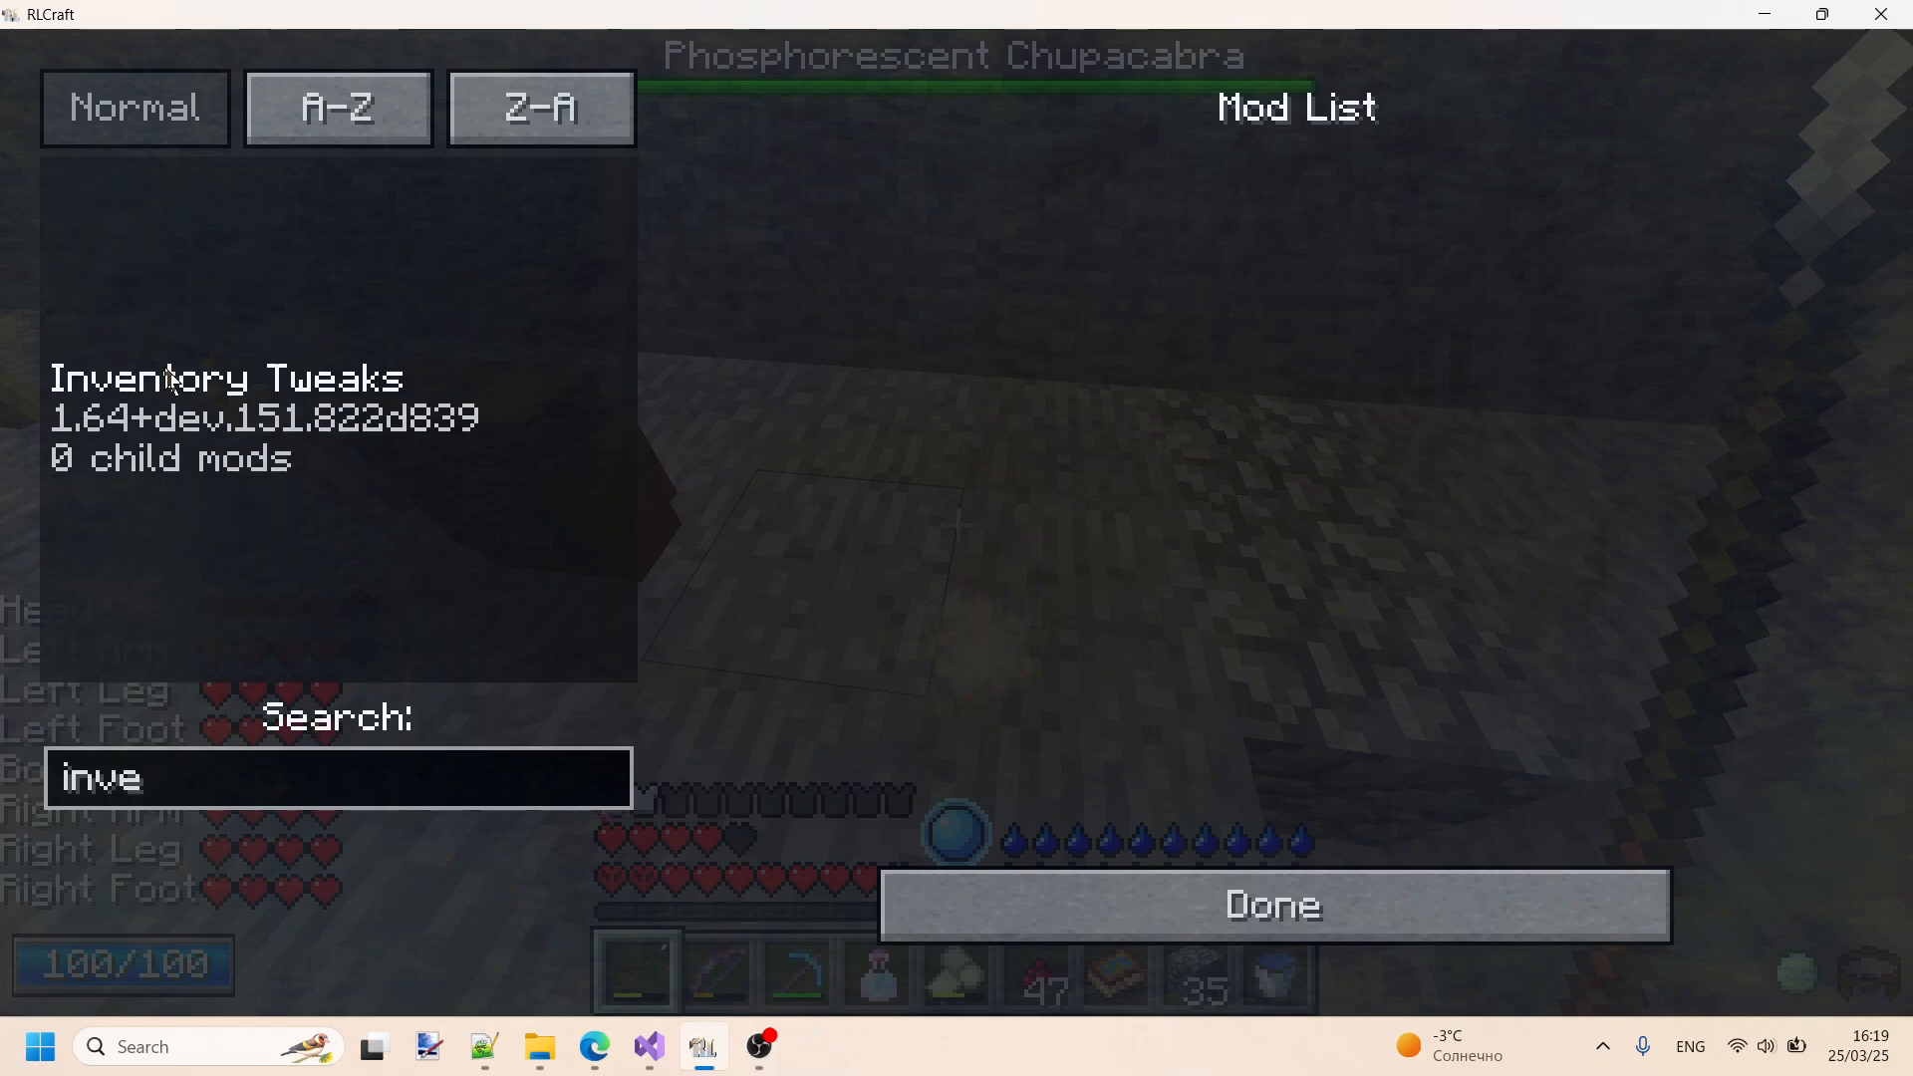
click(284, 461)
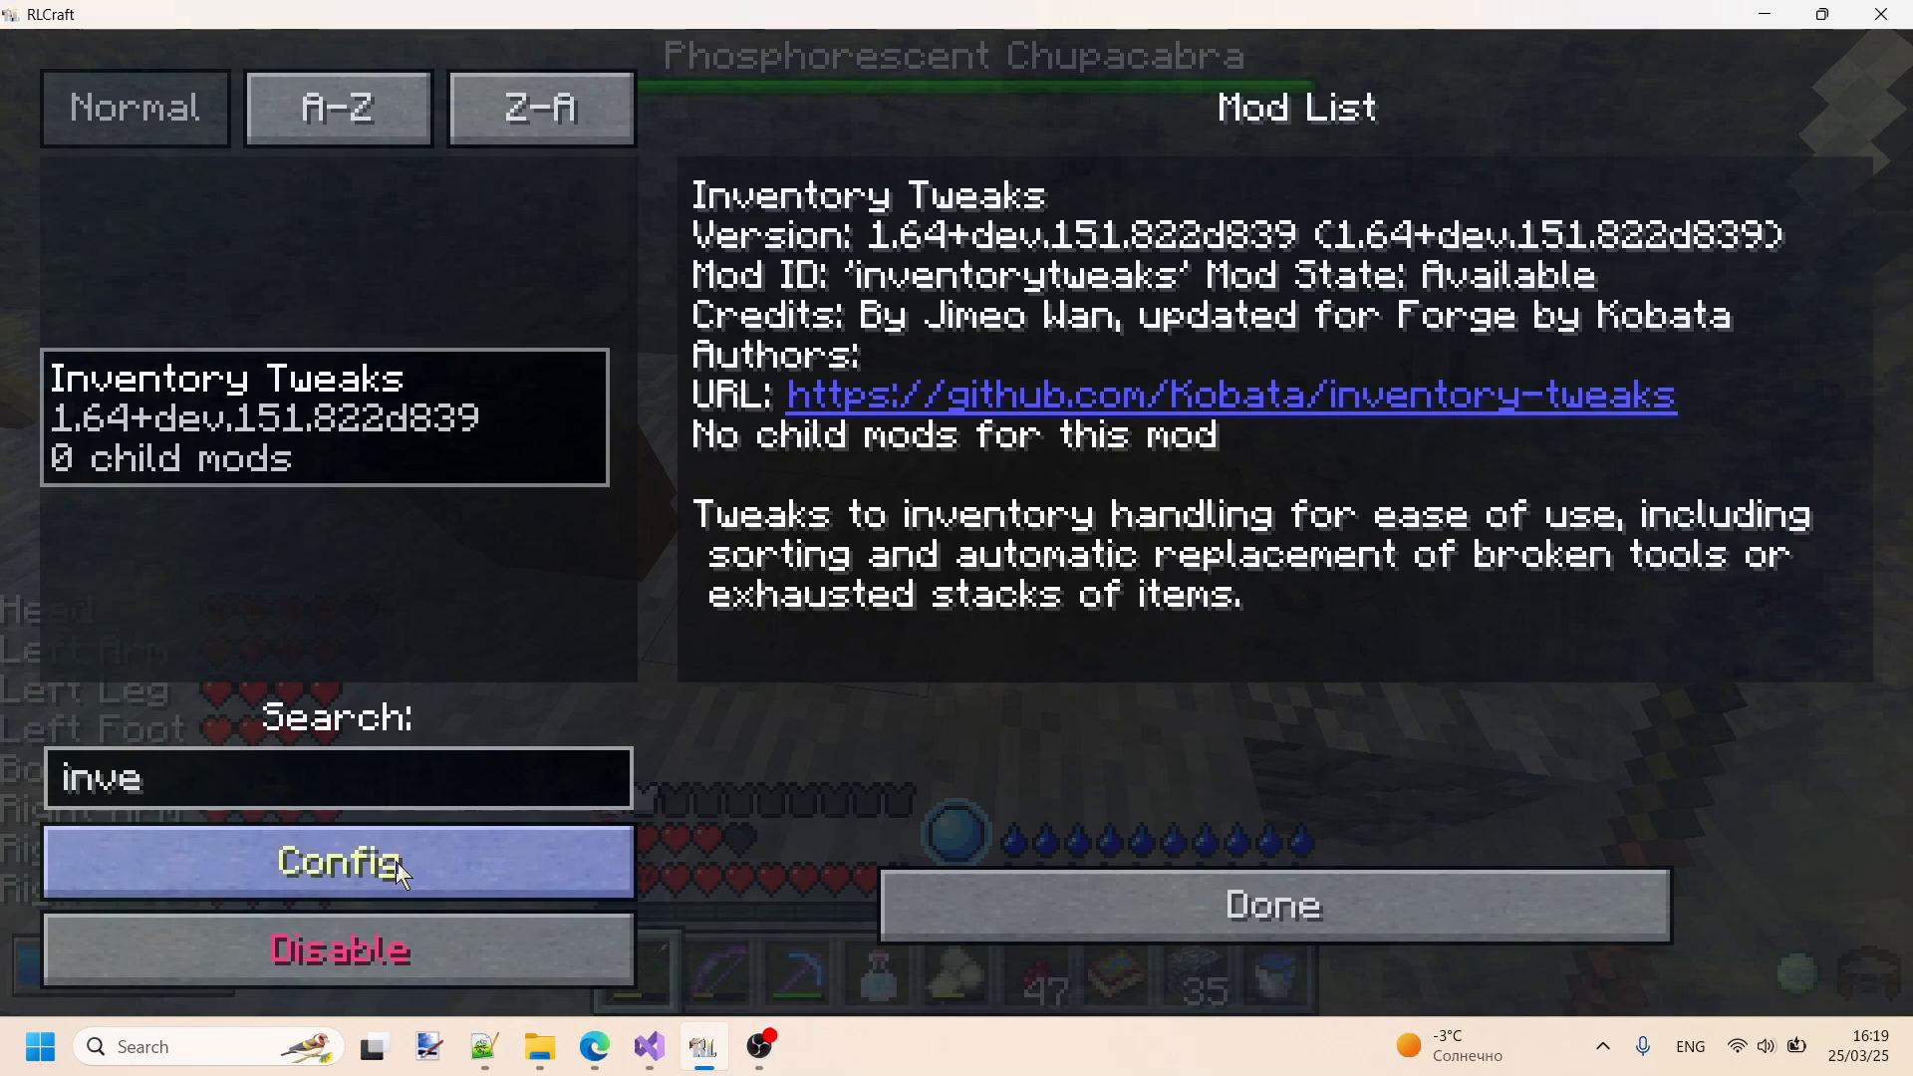
click(397, 861)
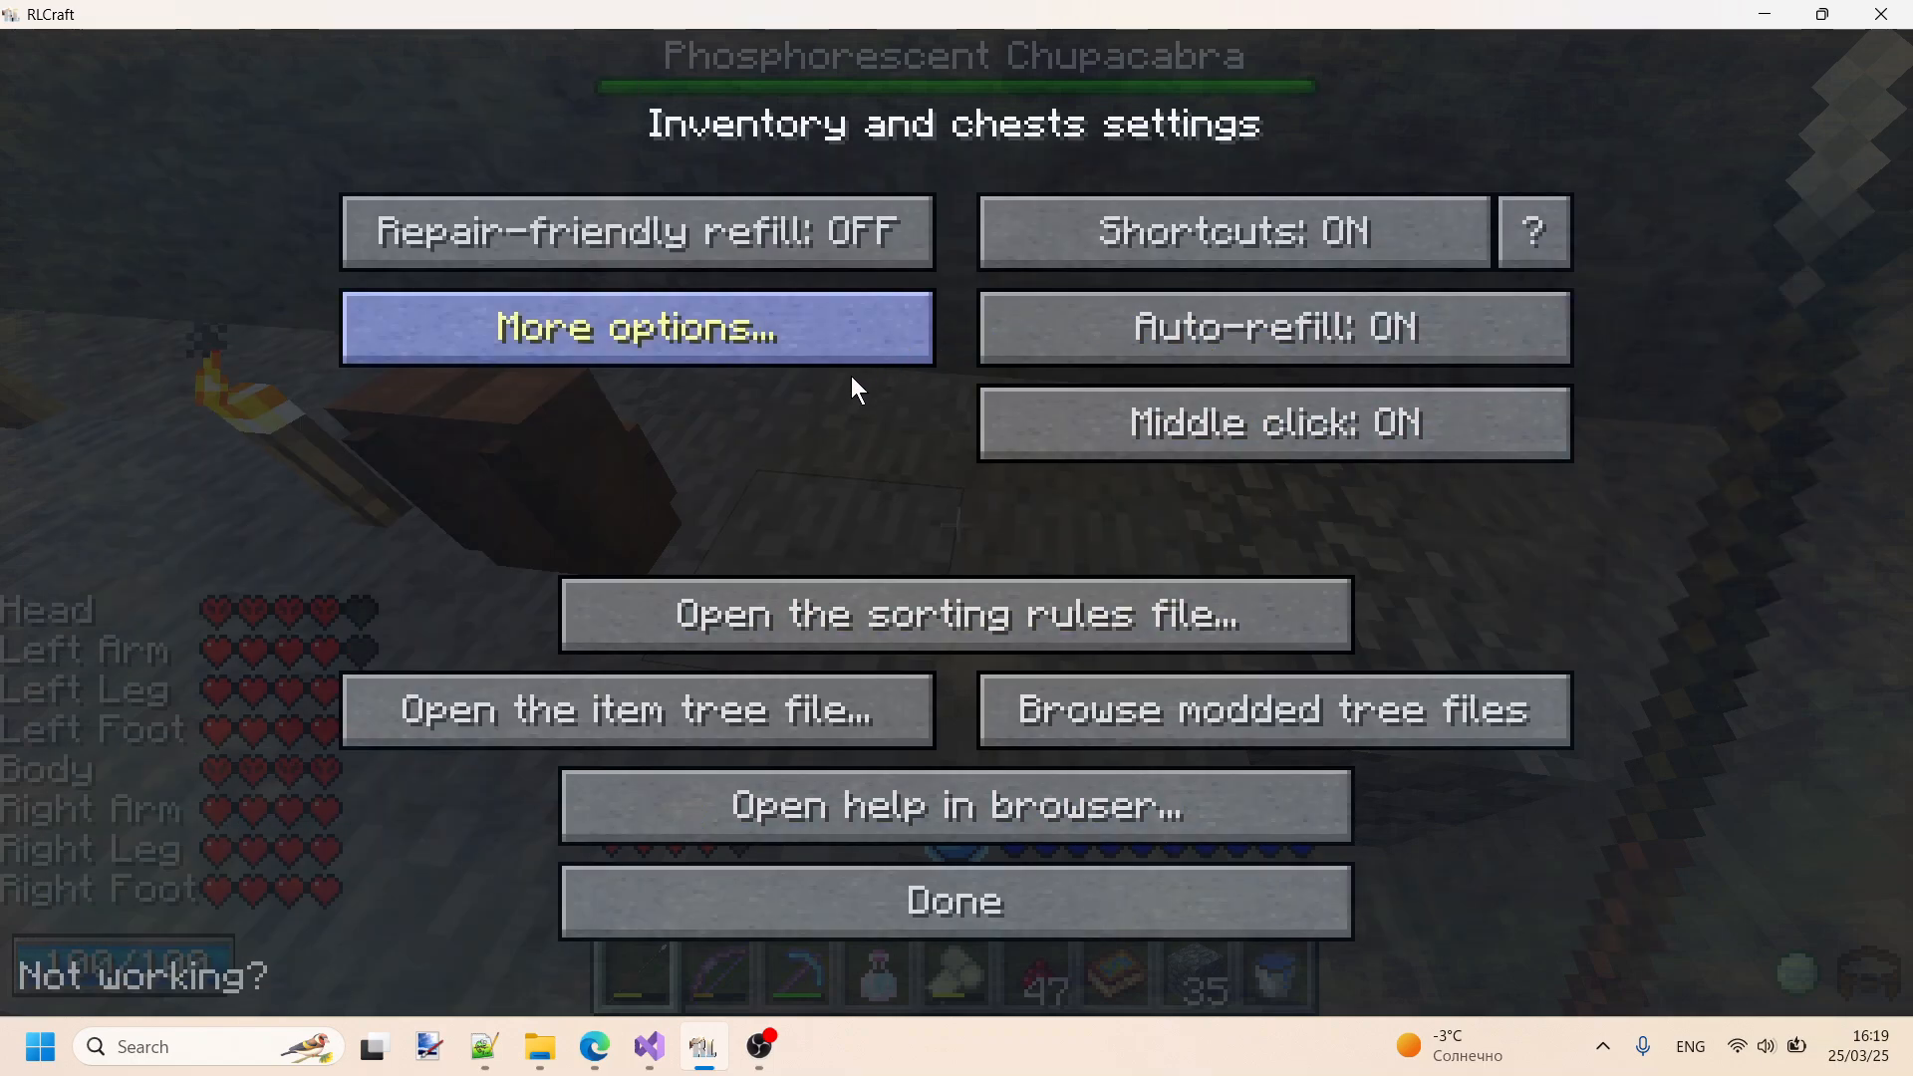
- Review the Inventory Tweaks auto-equip armor and auto-refill settings, and return to the game
click(524, 327)
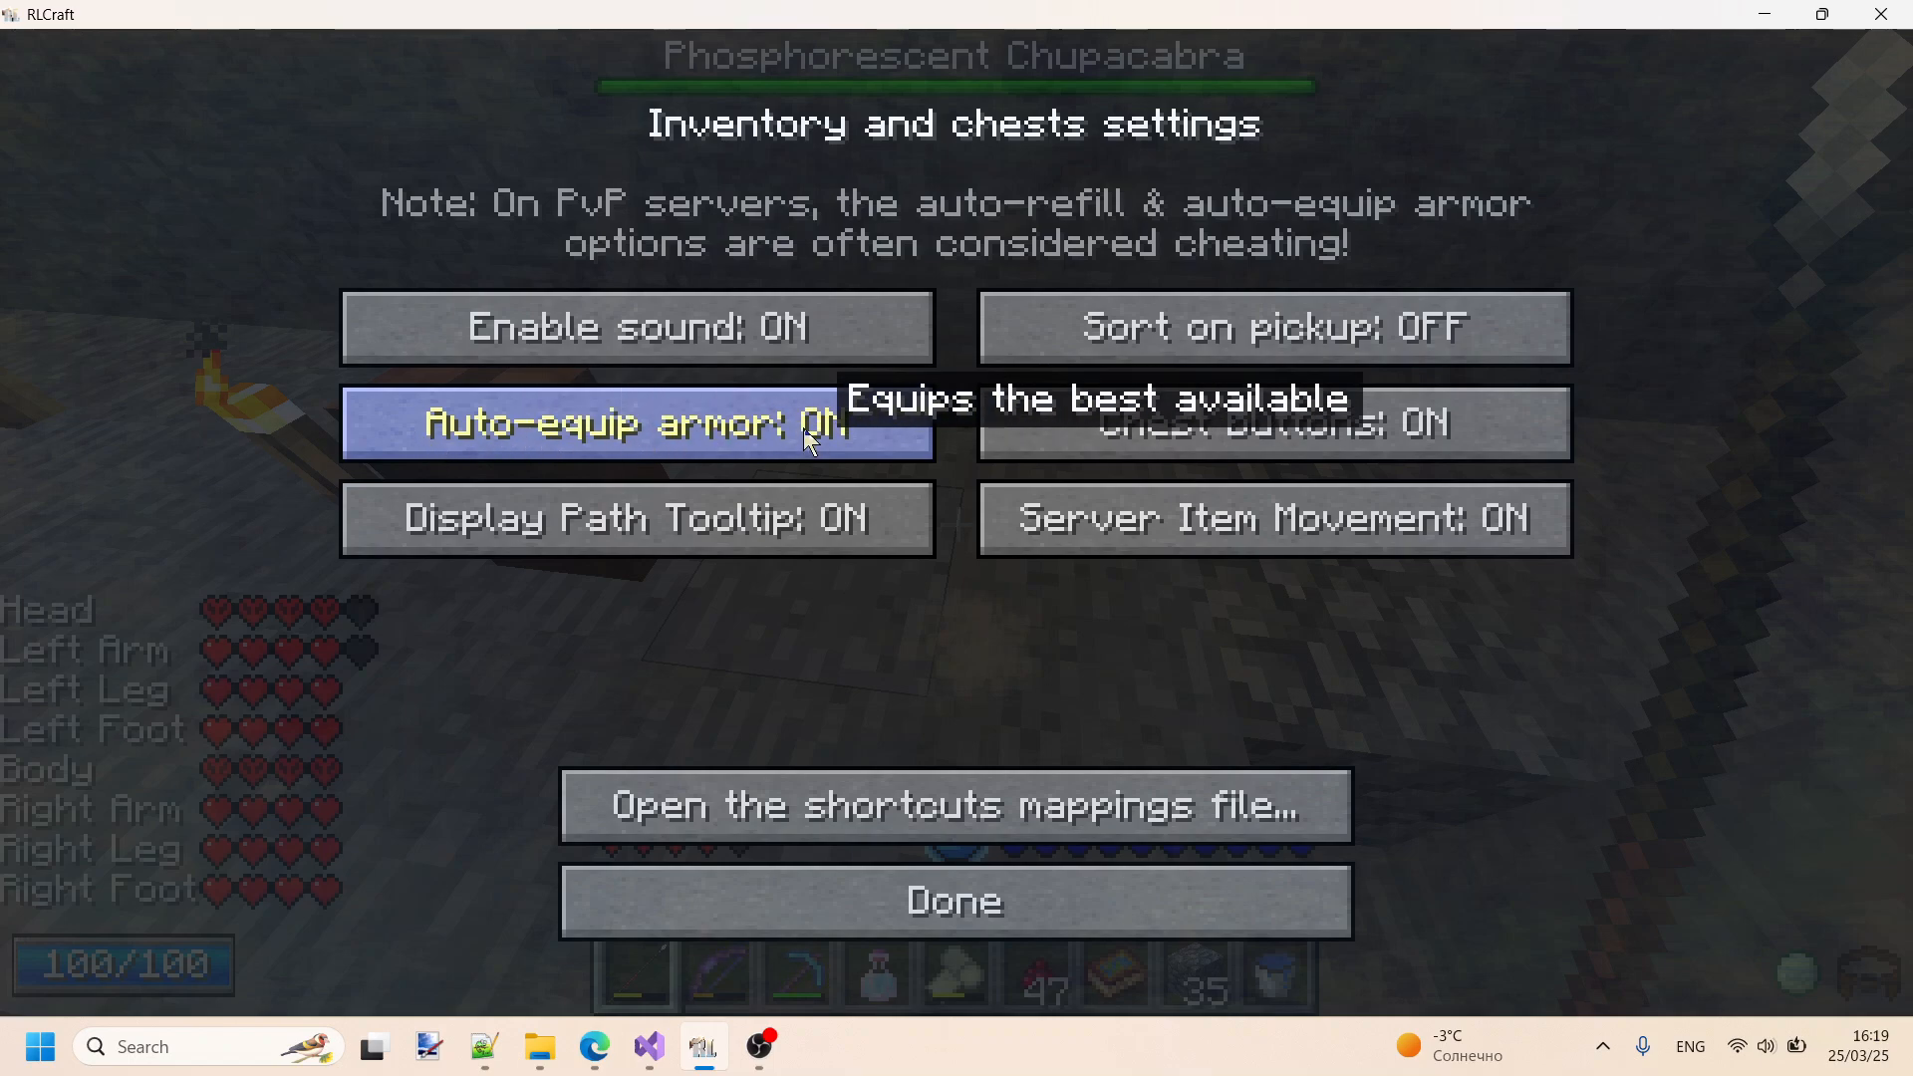
click(1000, 925)
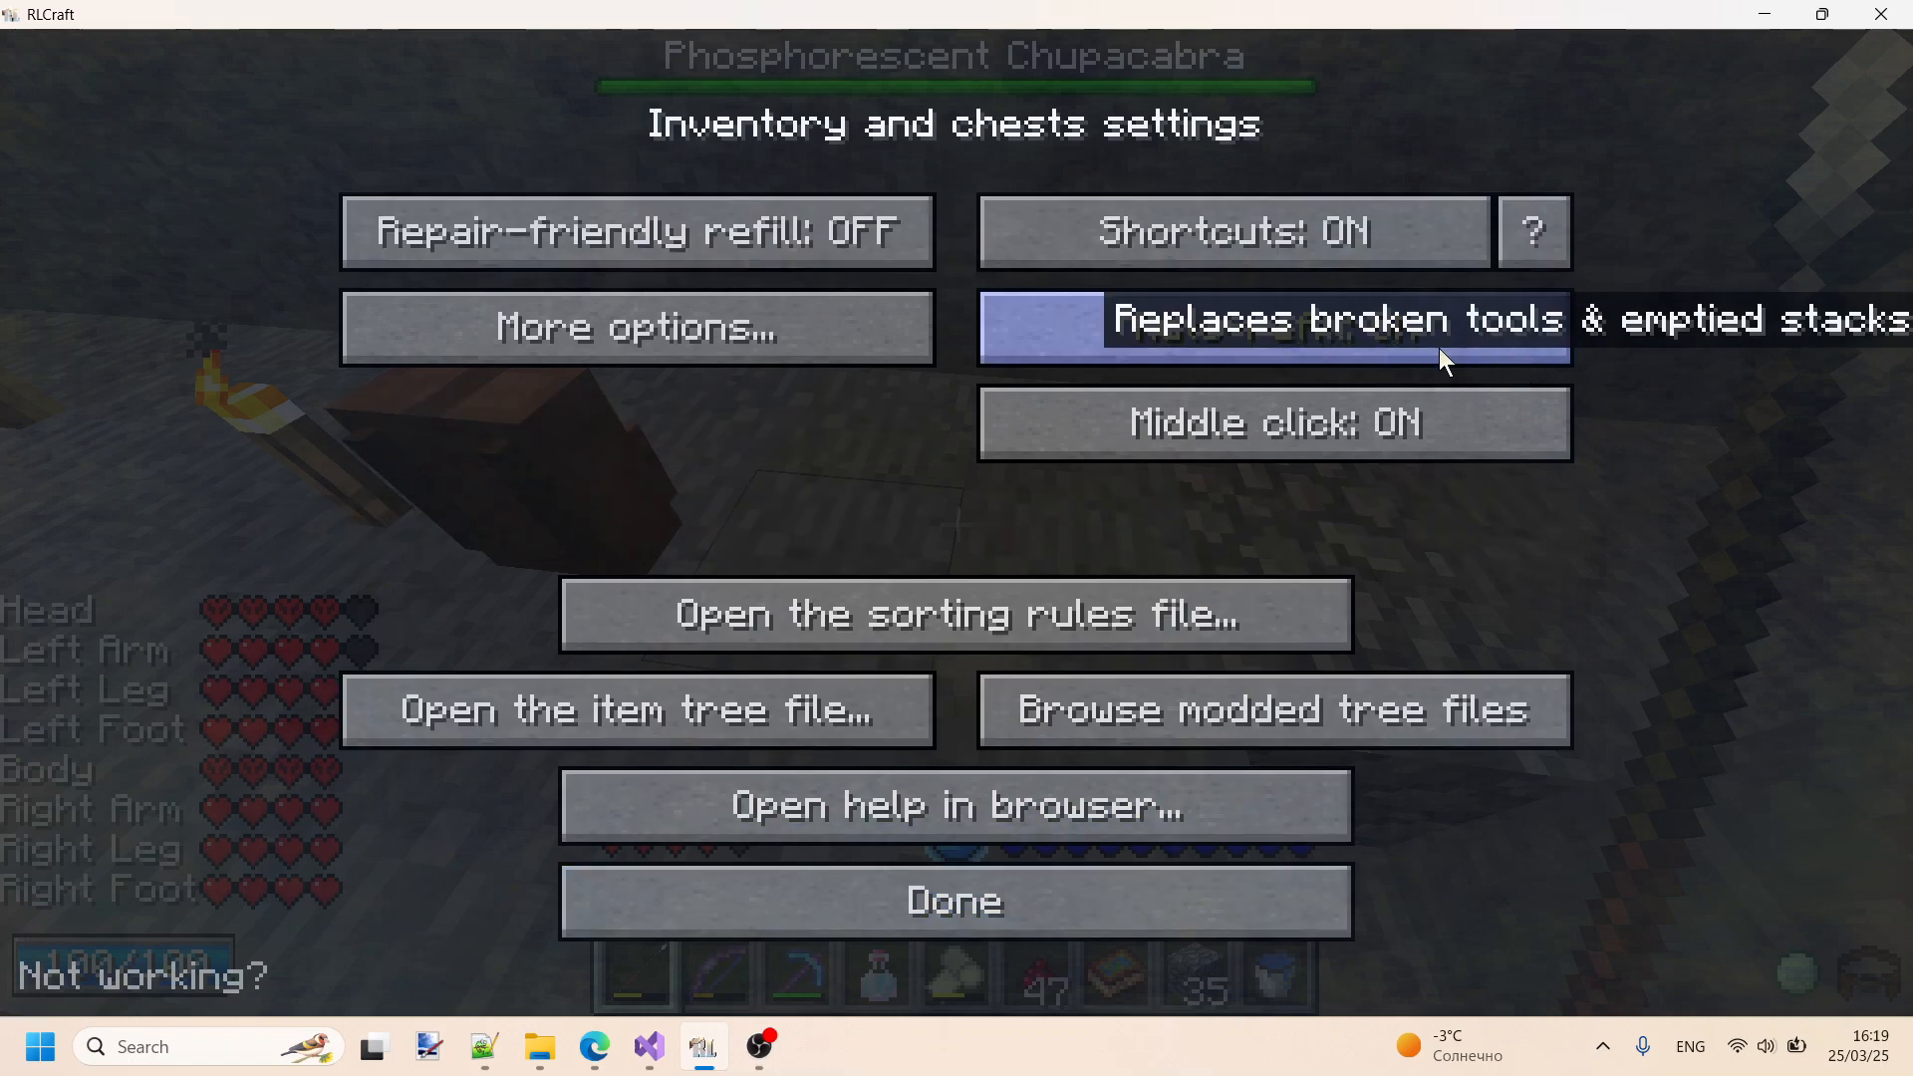
key(Escape)
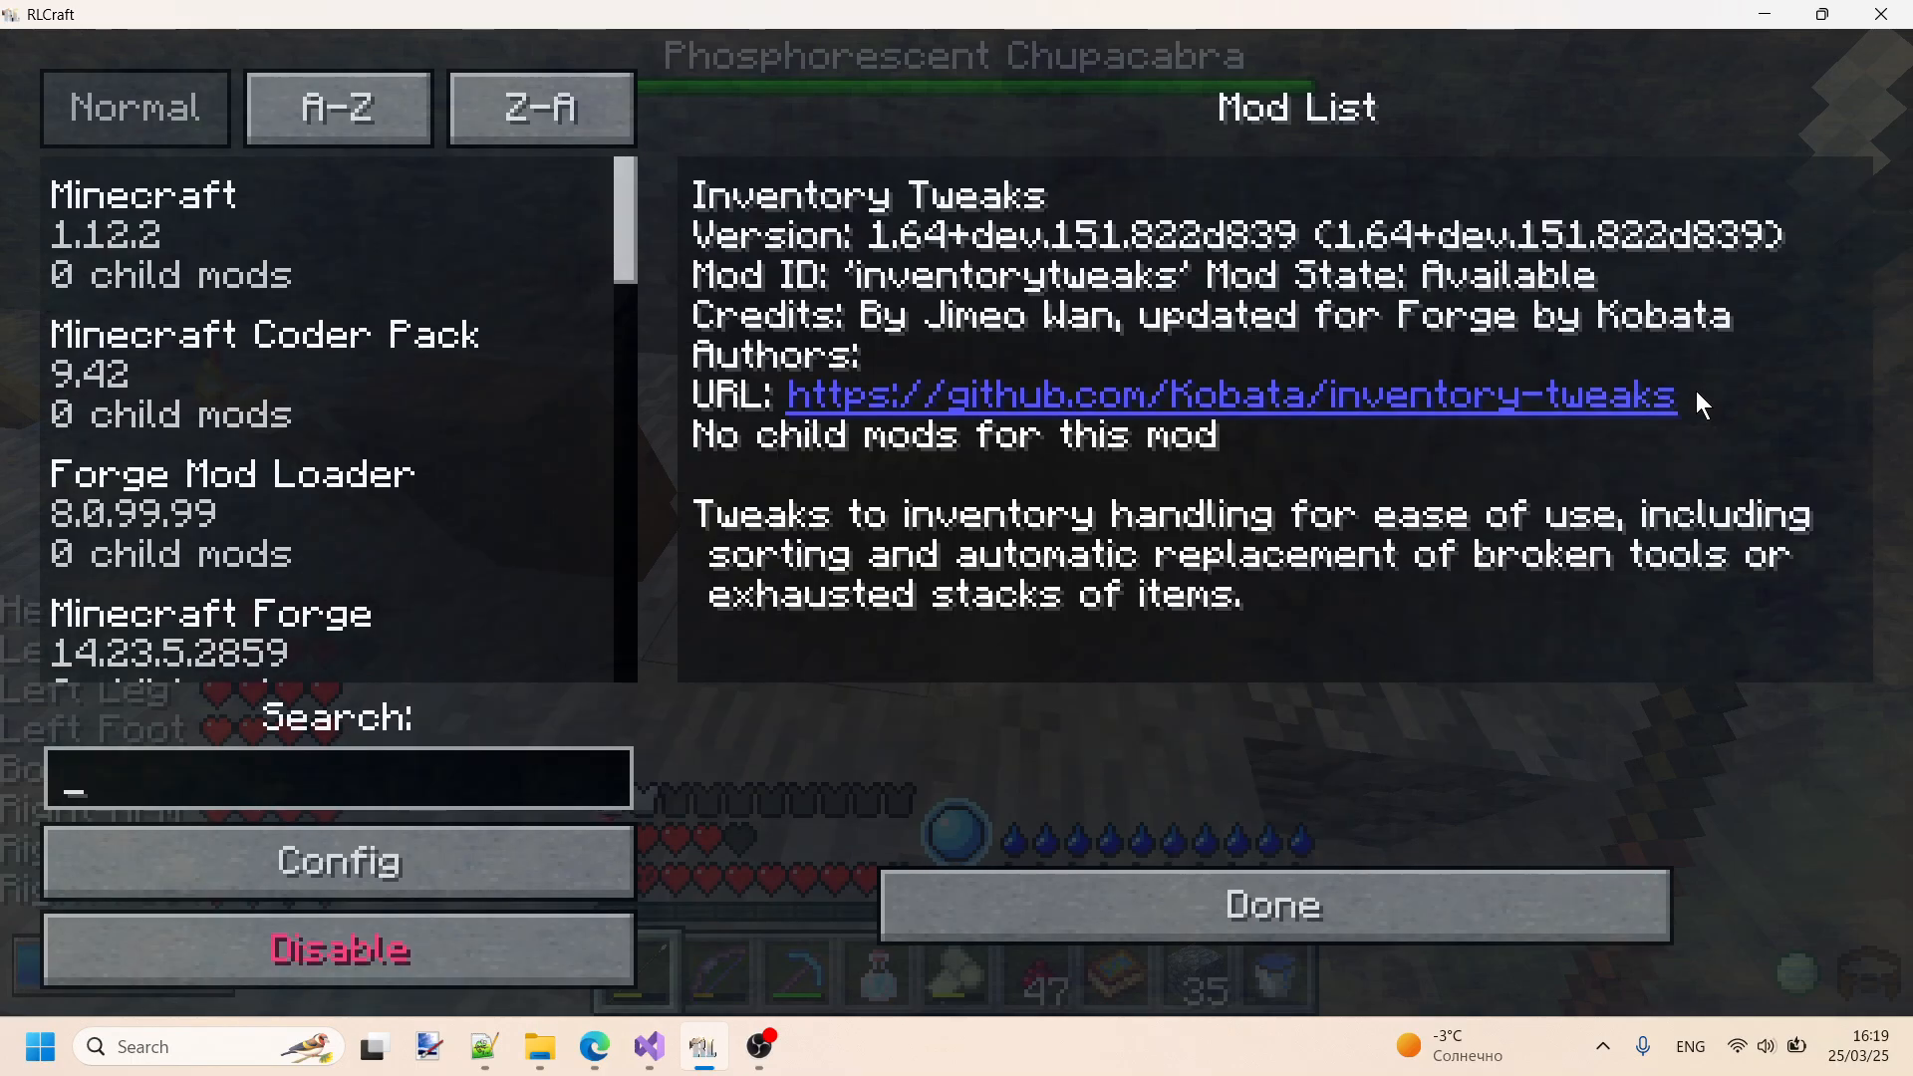
key(Escape)
key(Escape)
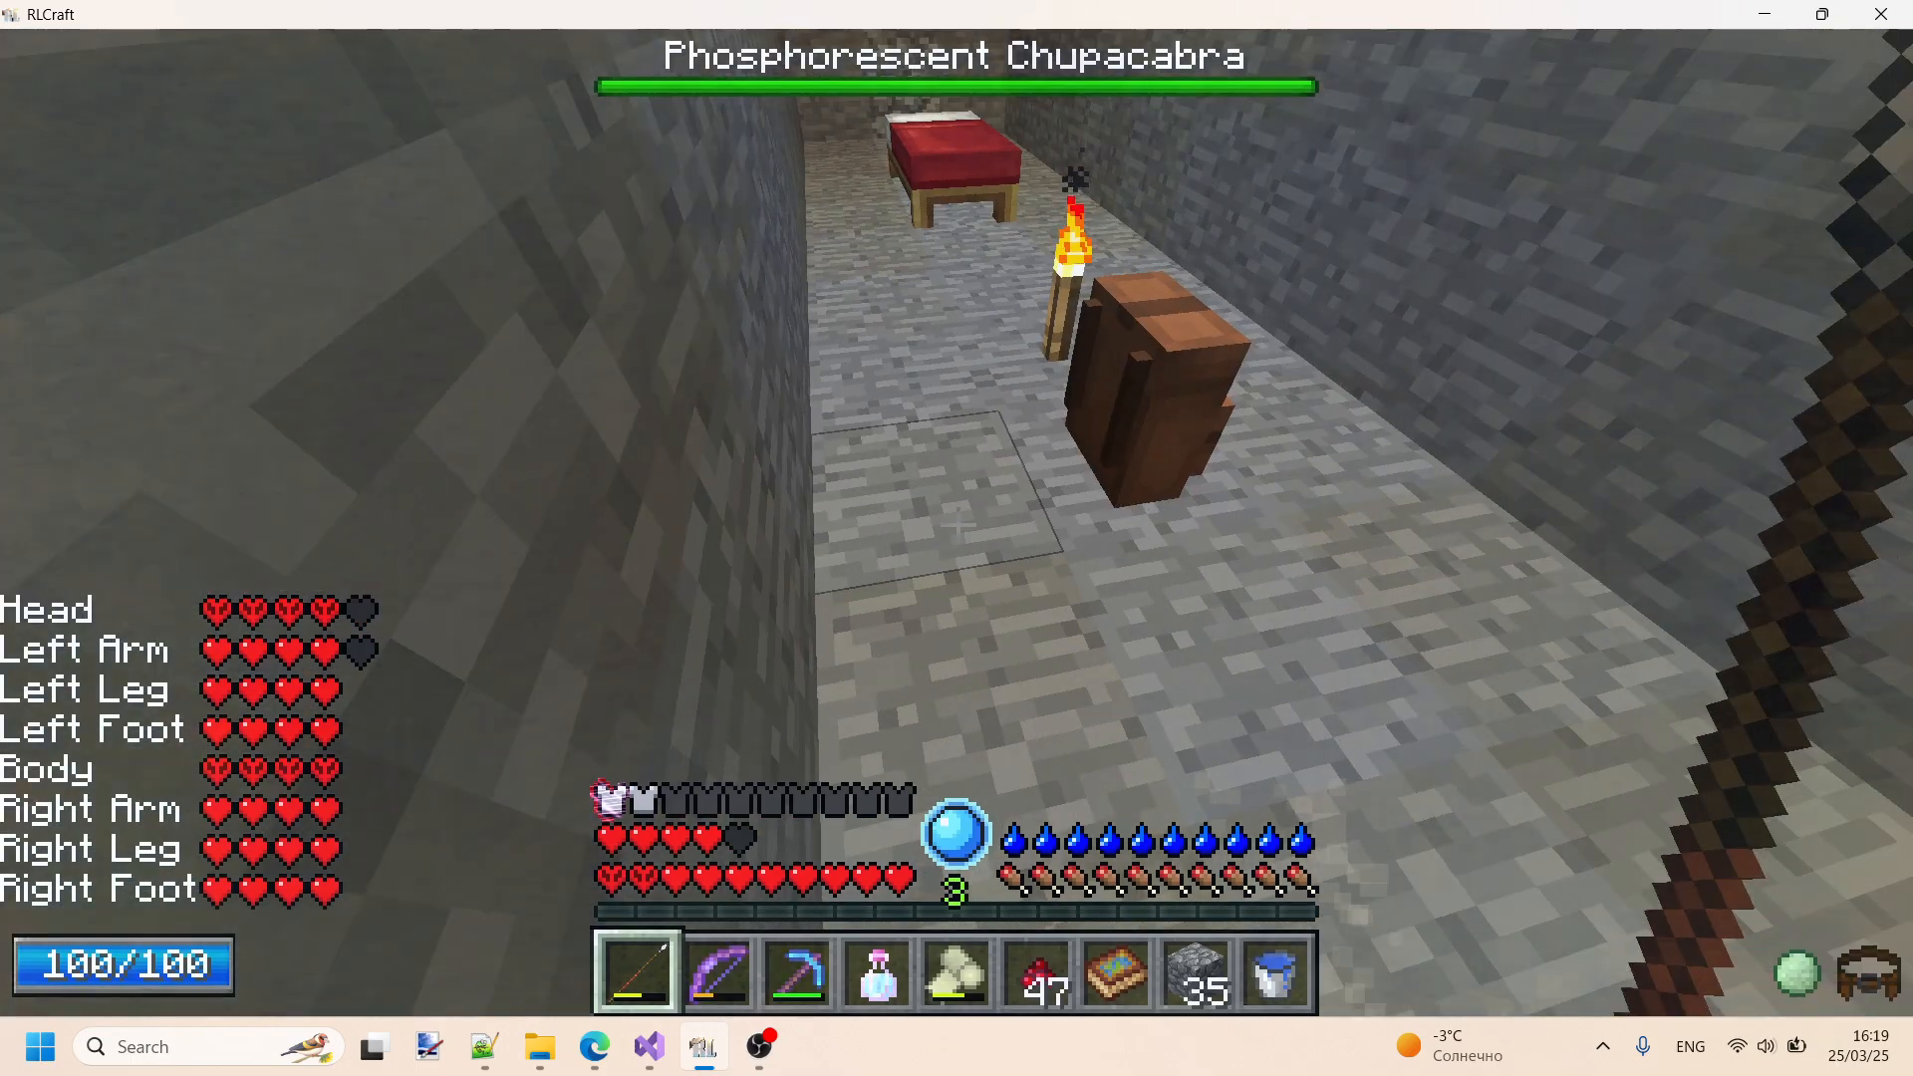
key(w)
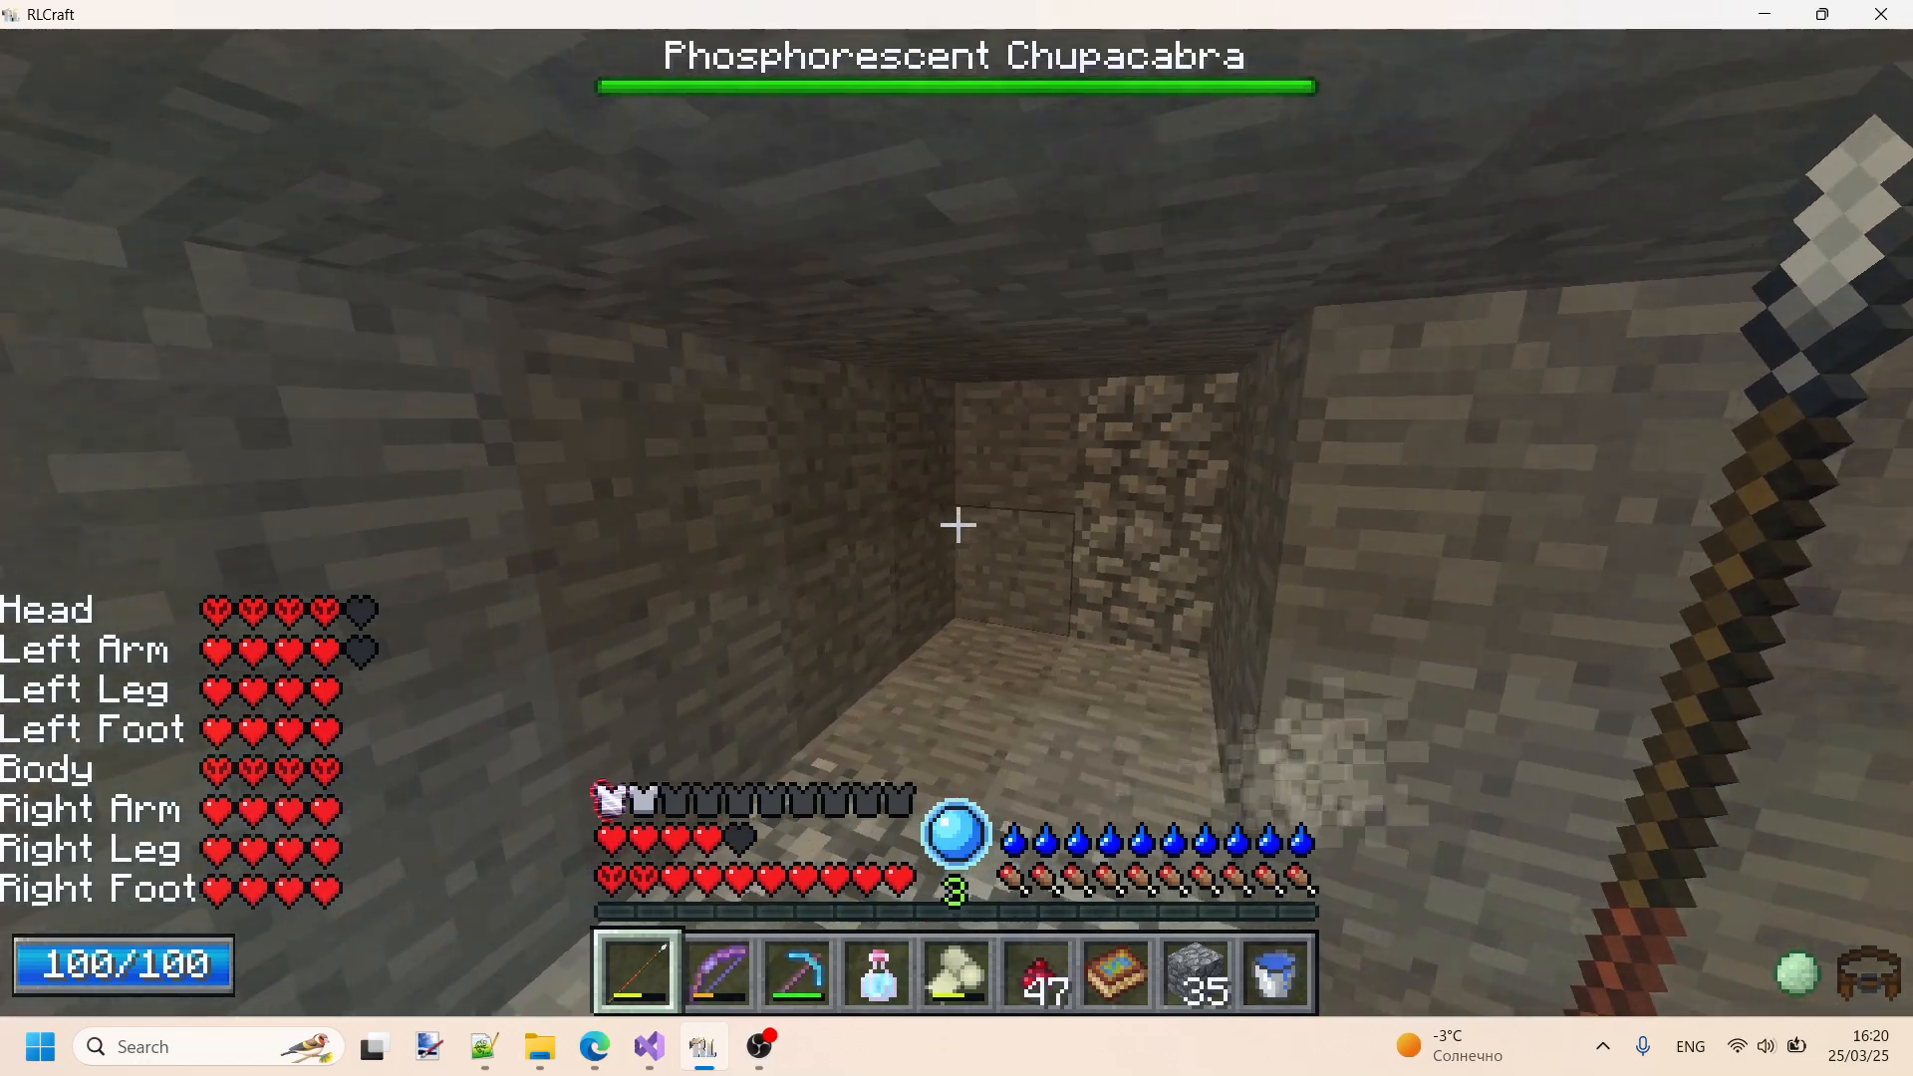
click(959, 525)
click(959, 525)
click(958, 525)
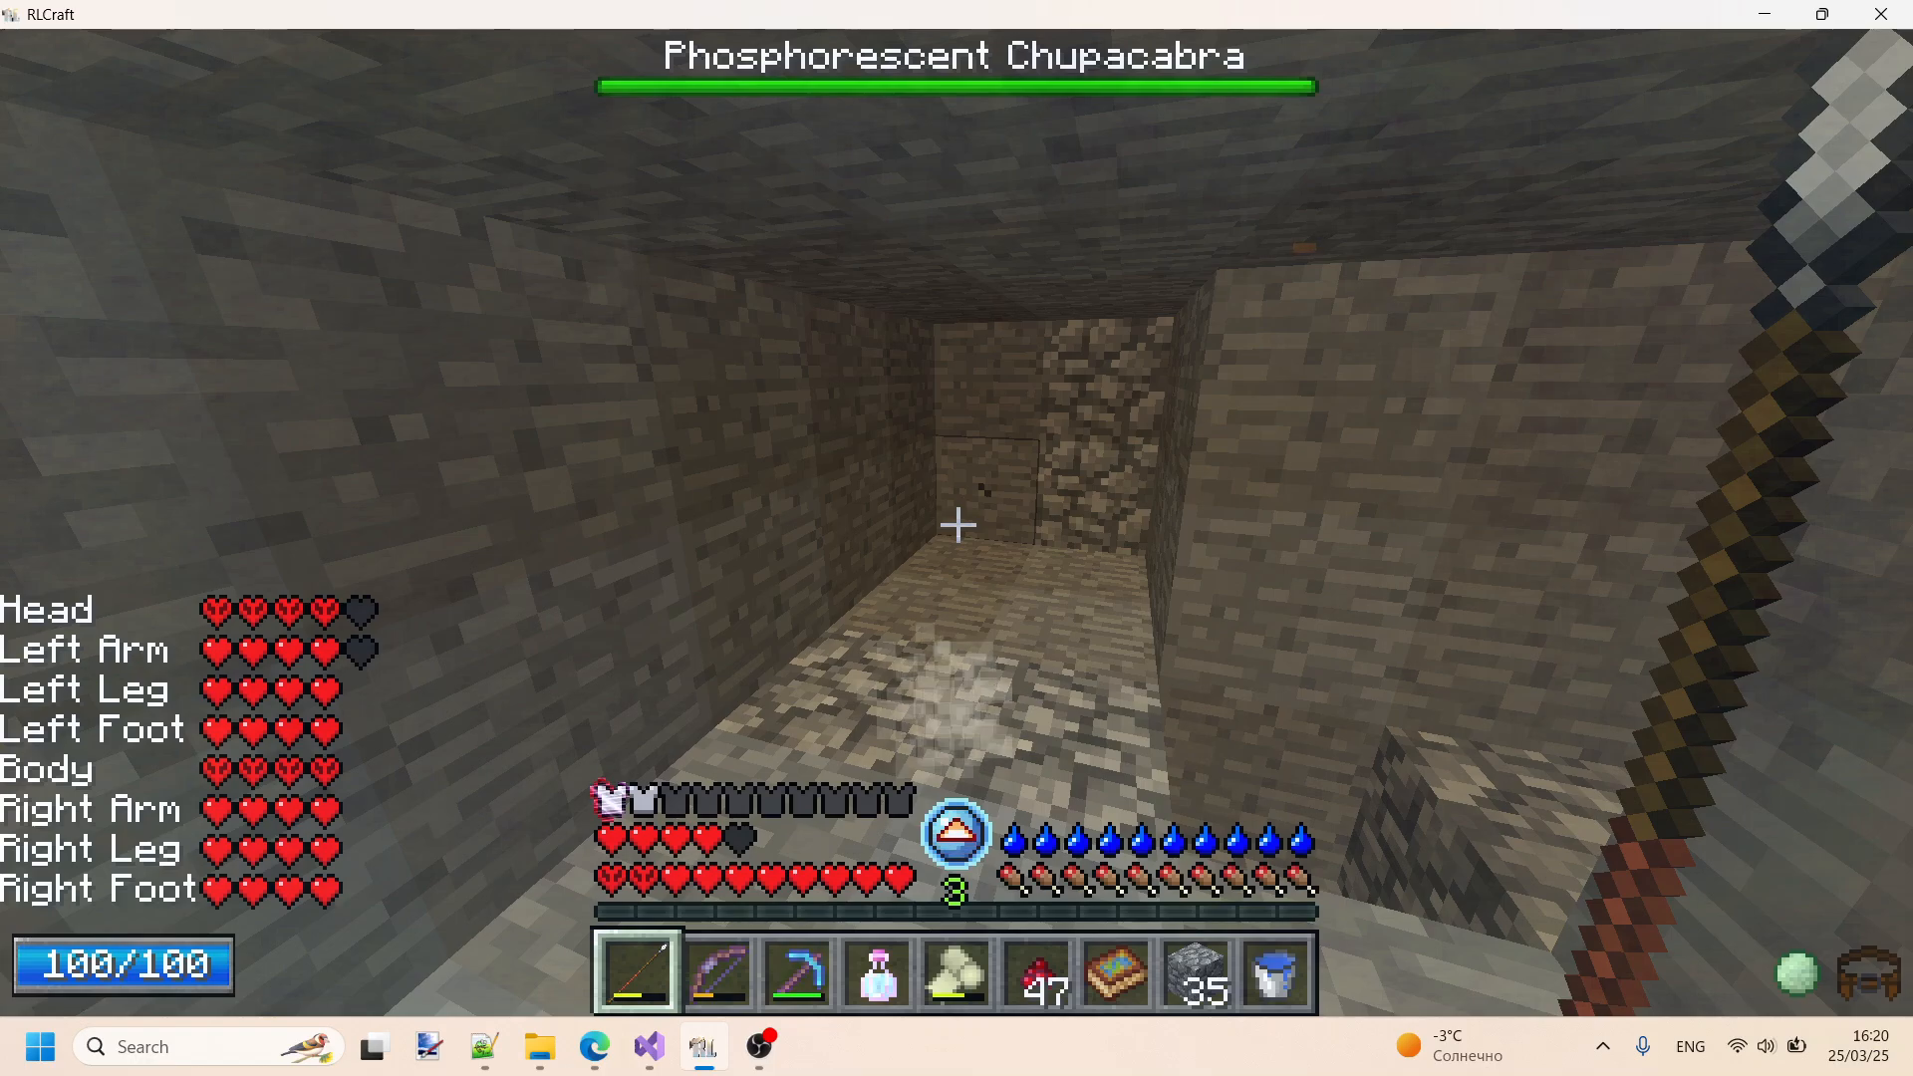
key(s)
key(w)
key(s)
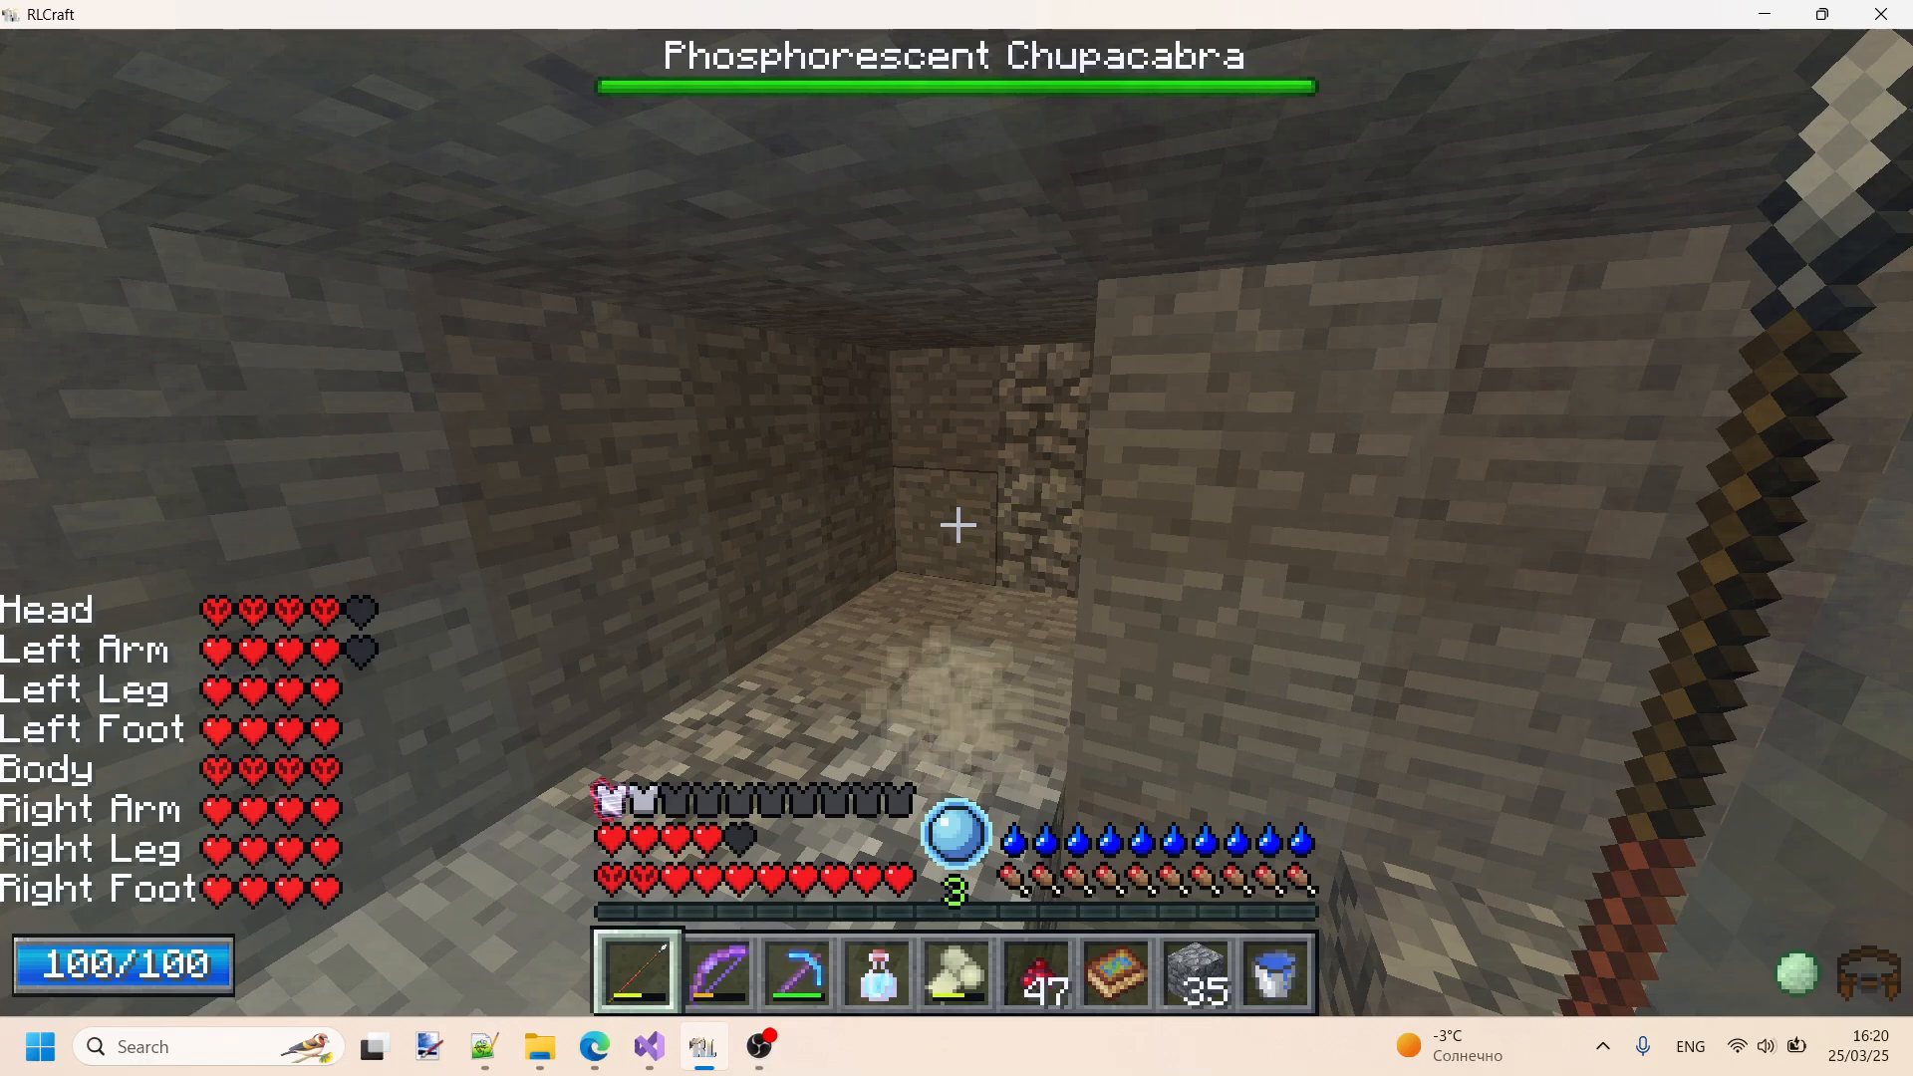
key(w)
key(w)
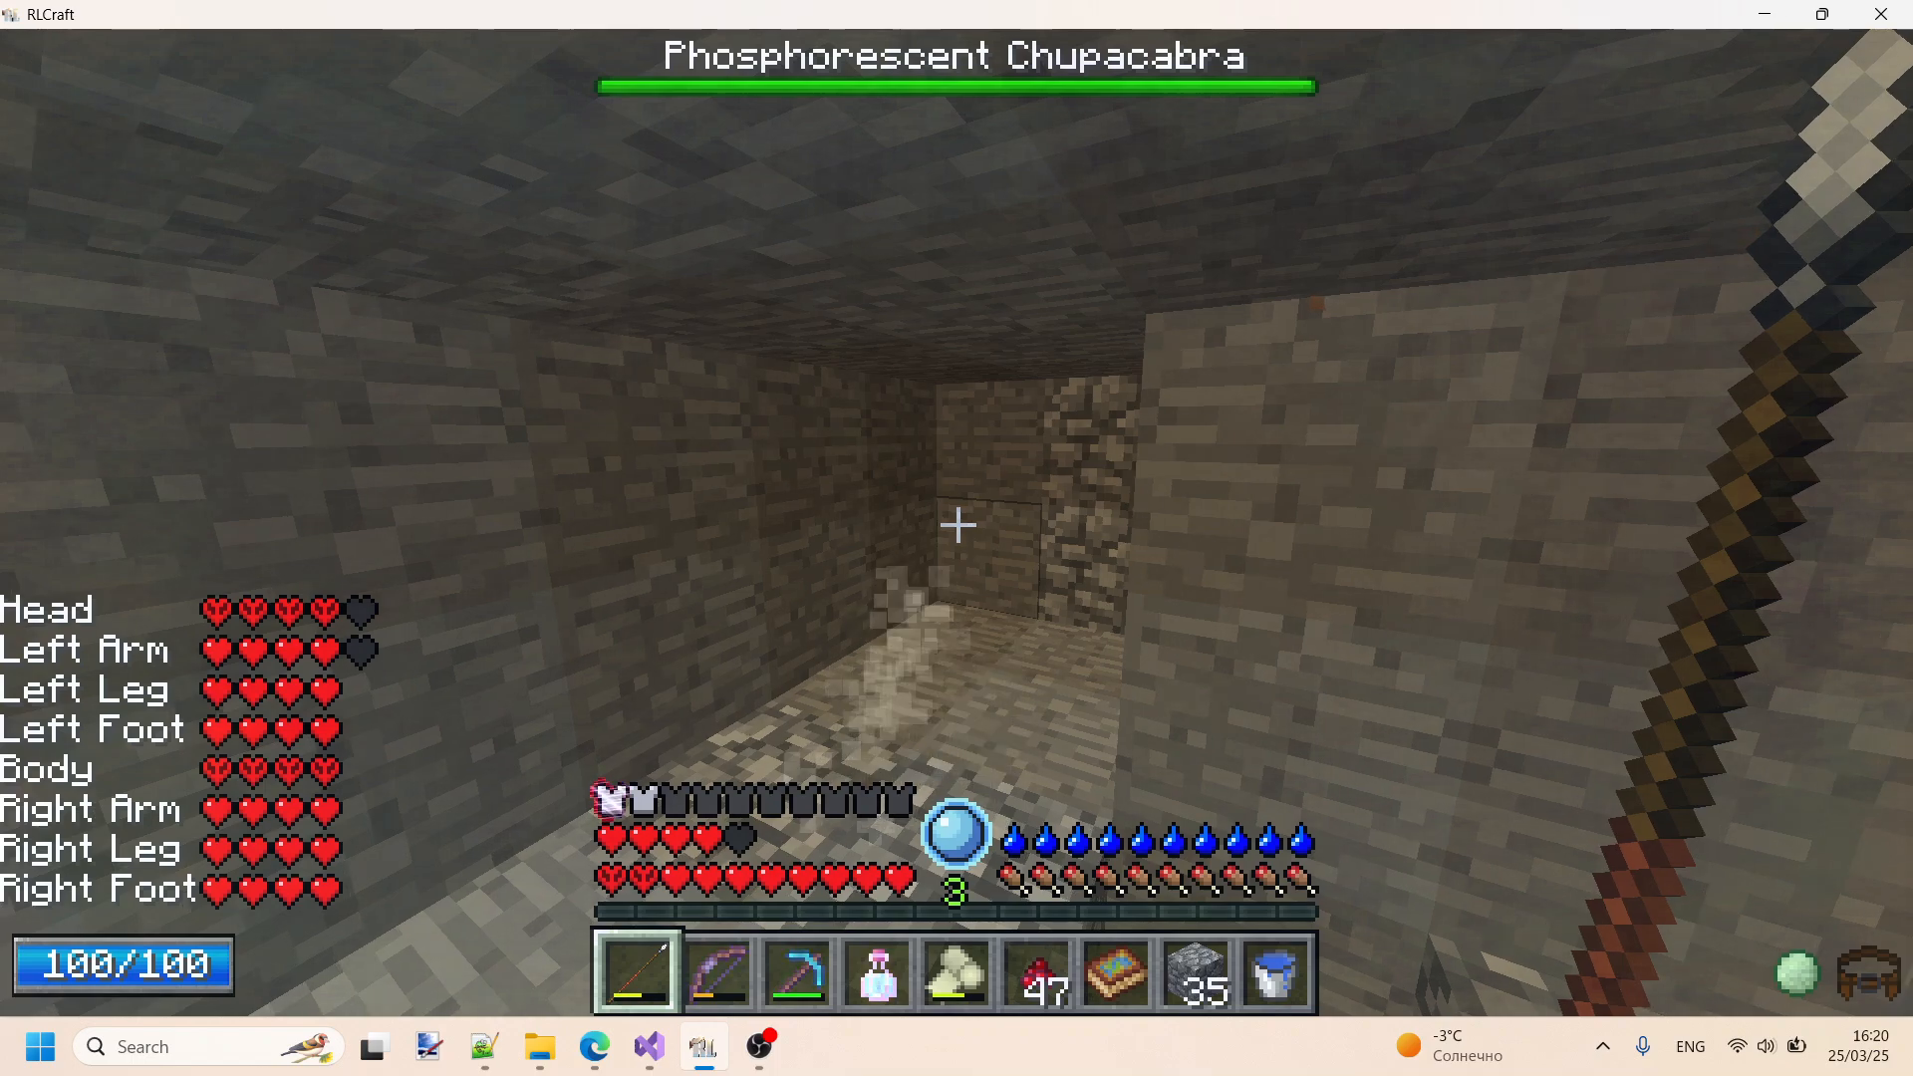
- Drop the held Iron Pike onto the tunnel floor, check the weapon that replaces it, and walk up to the pike
key(q)
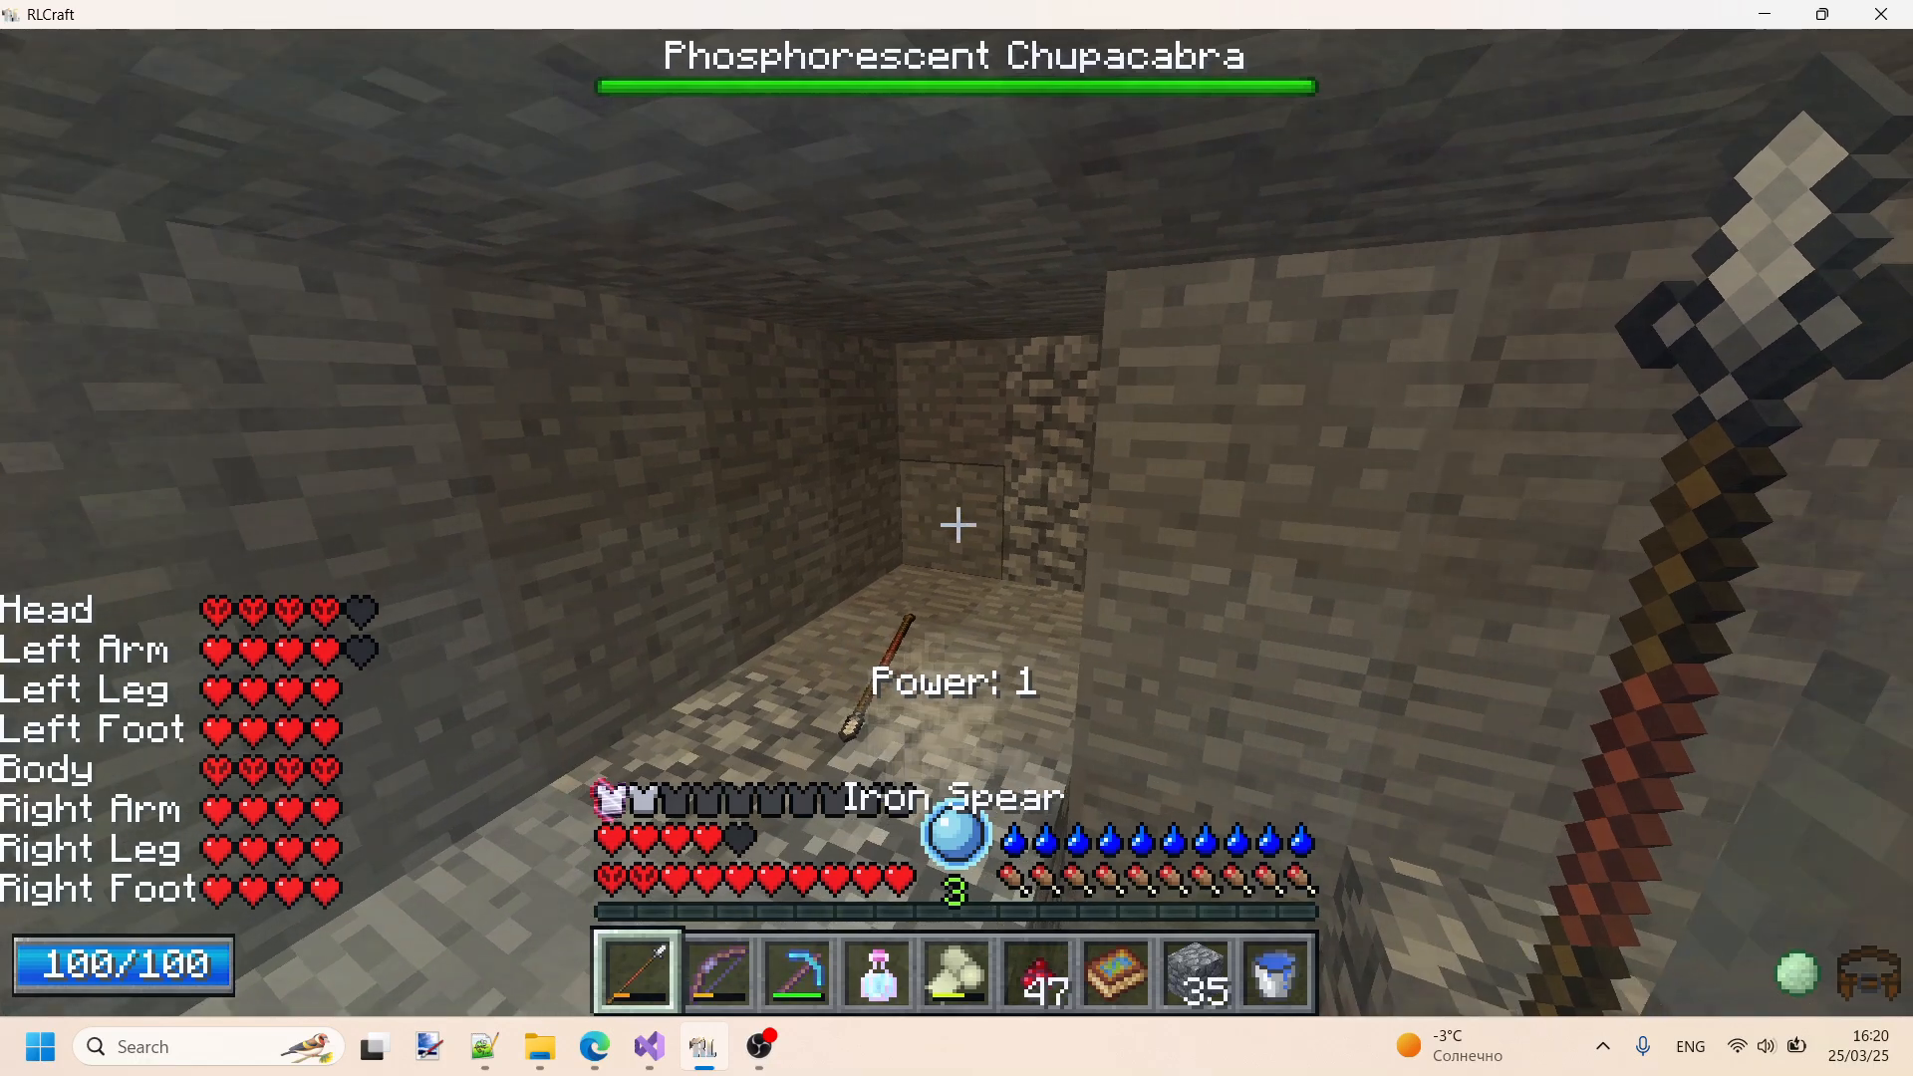
key(e)
key(e)
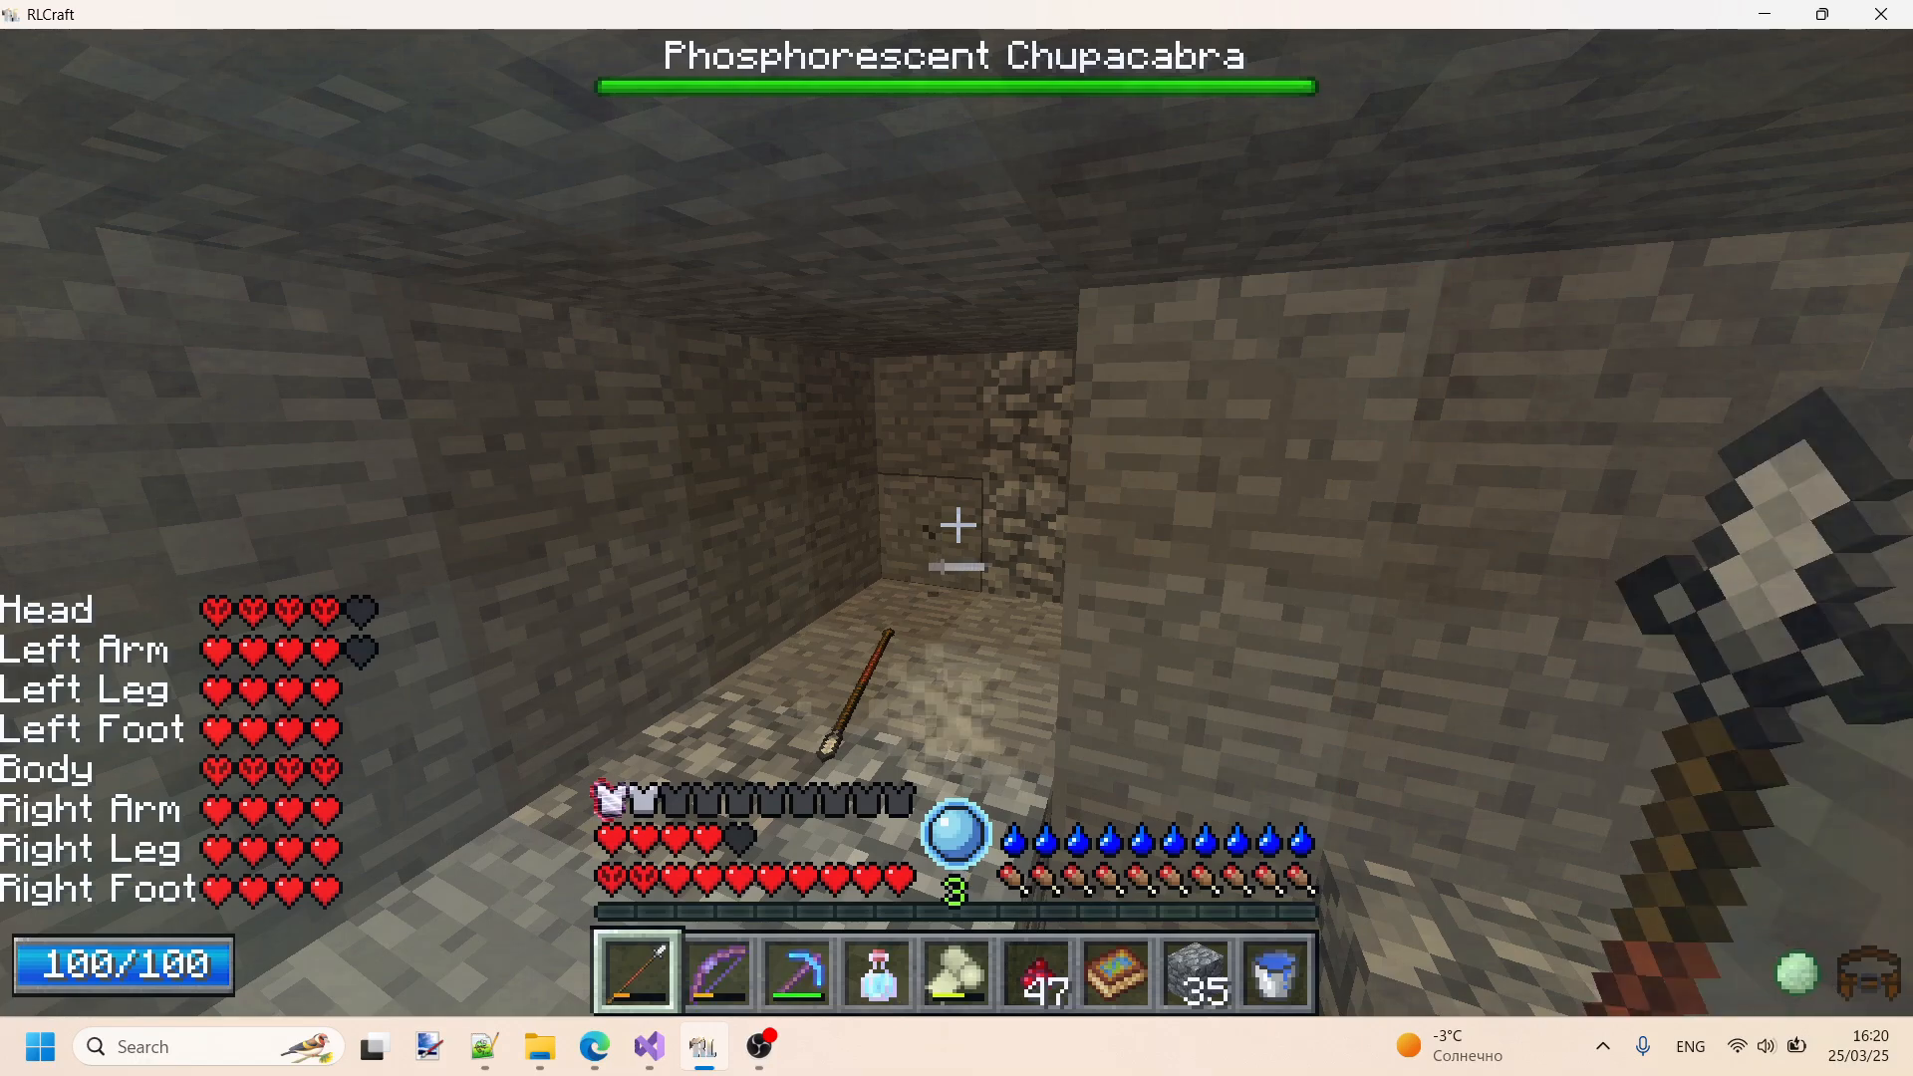
click(958, 525)
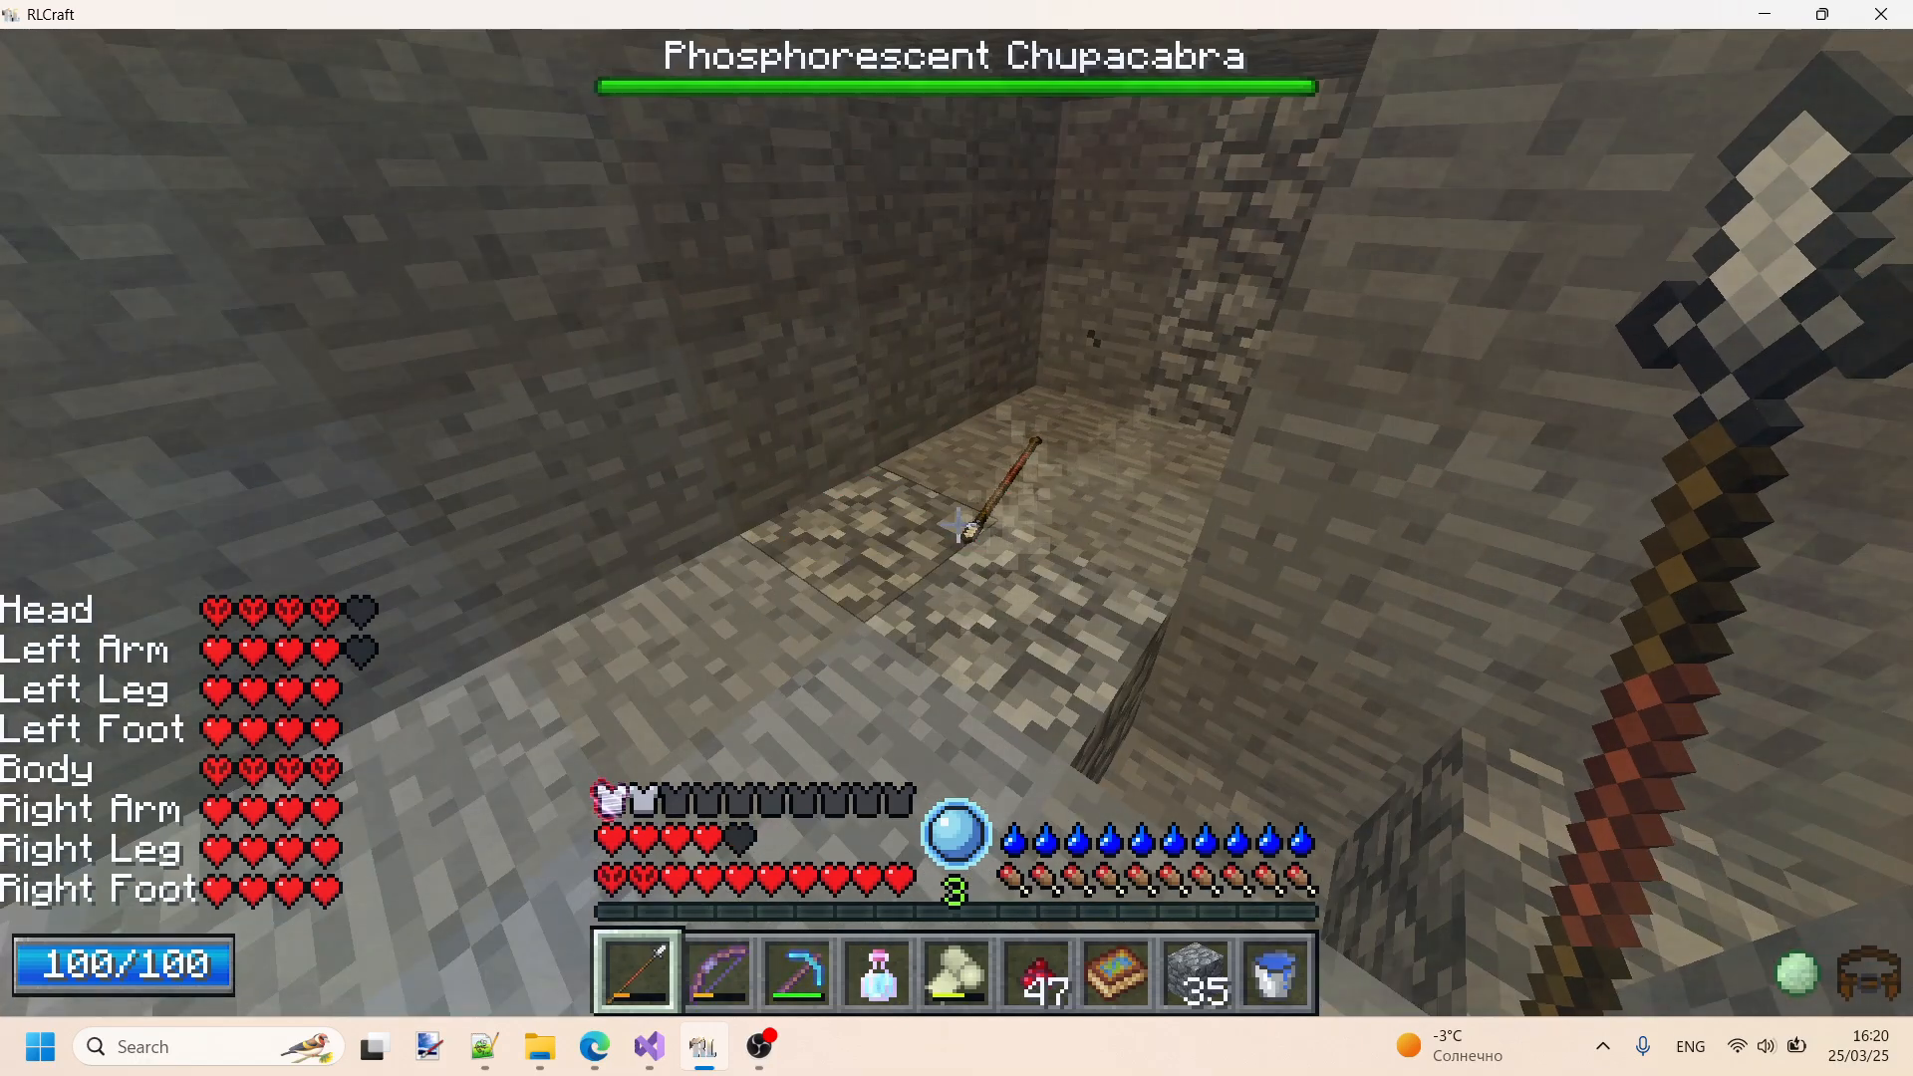
key(w)
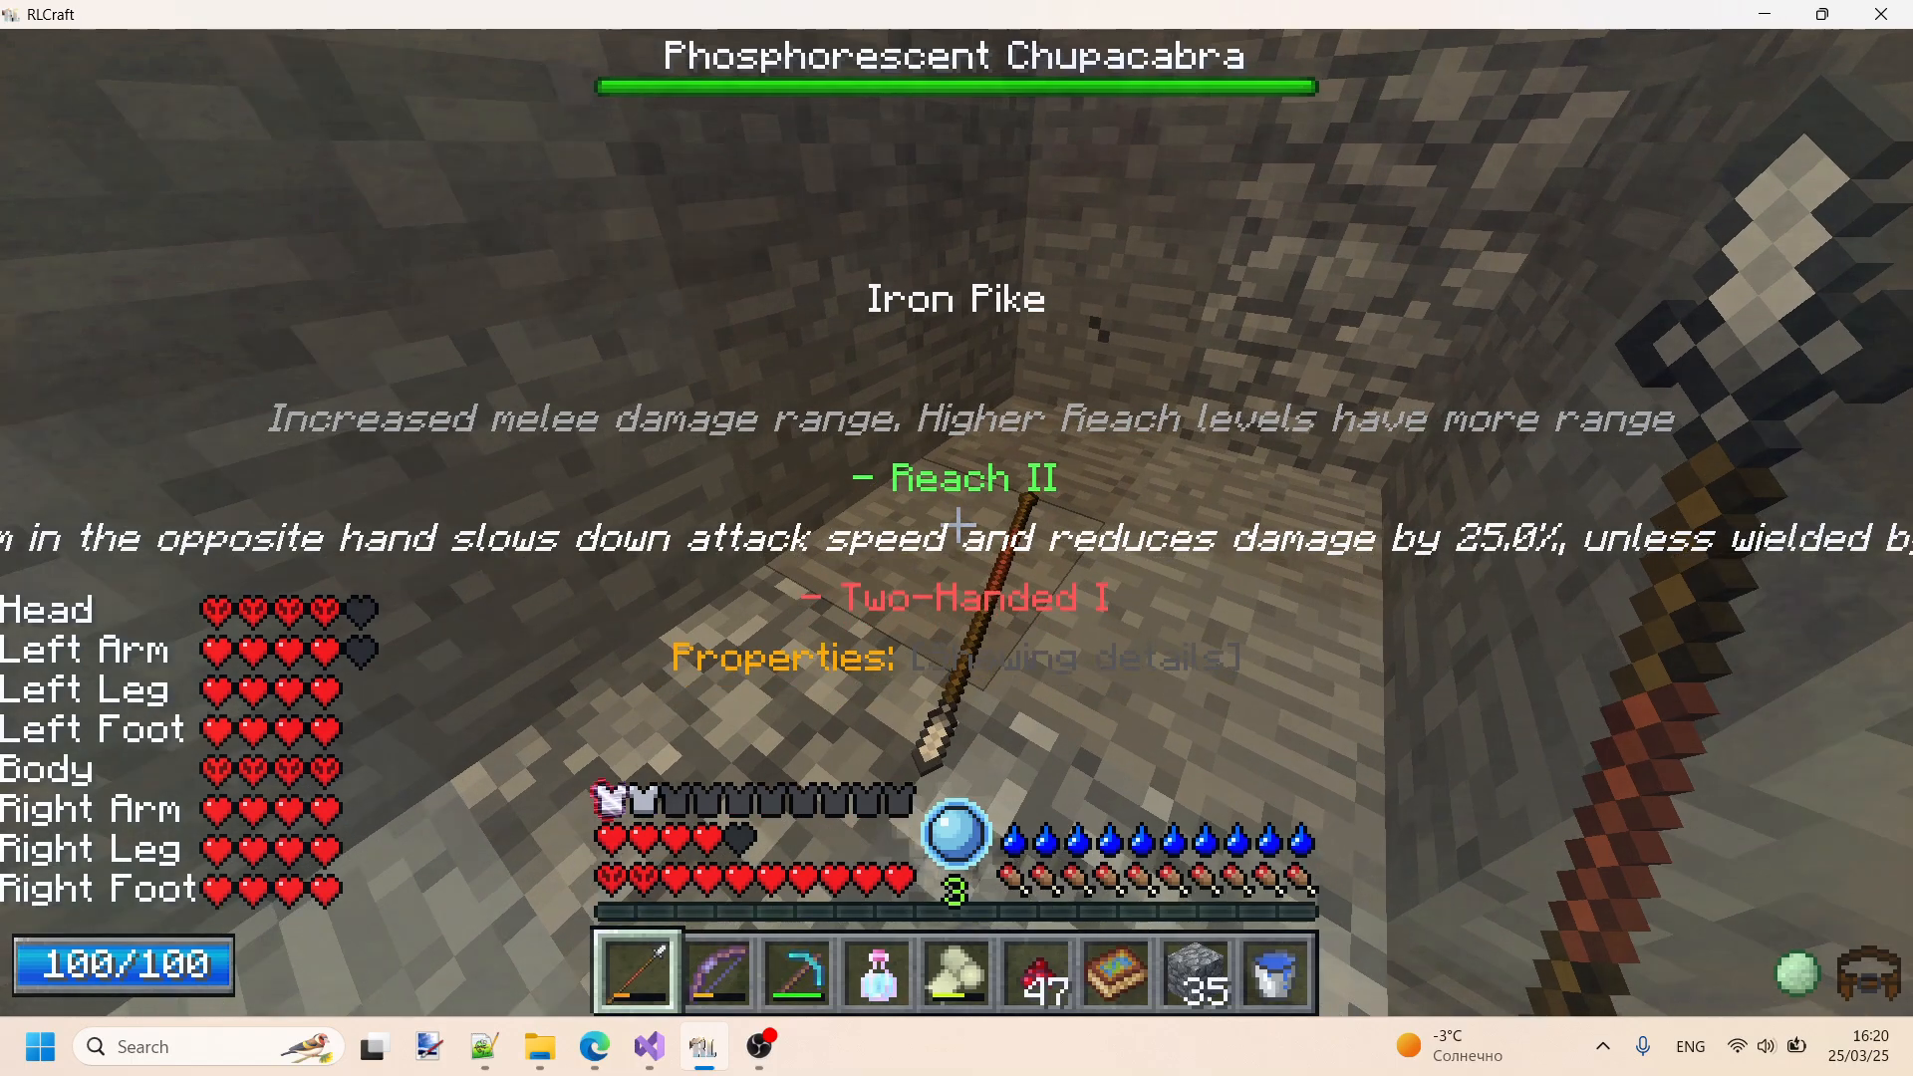
key(w)
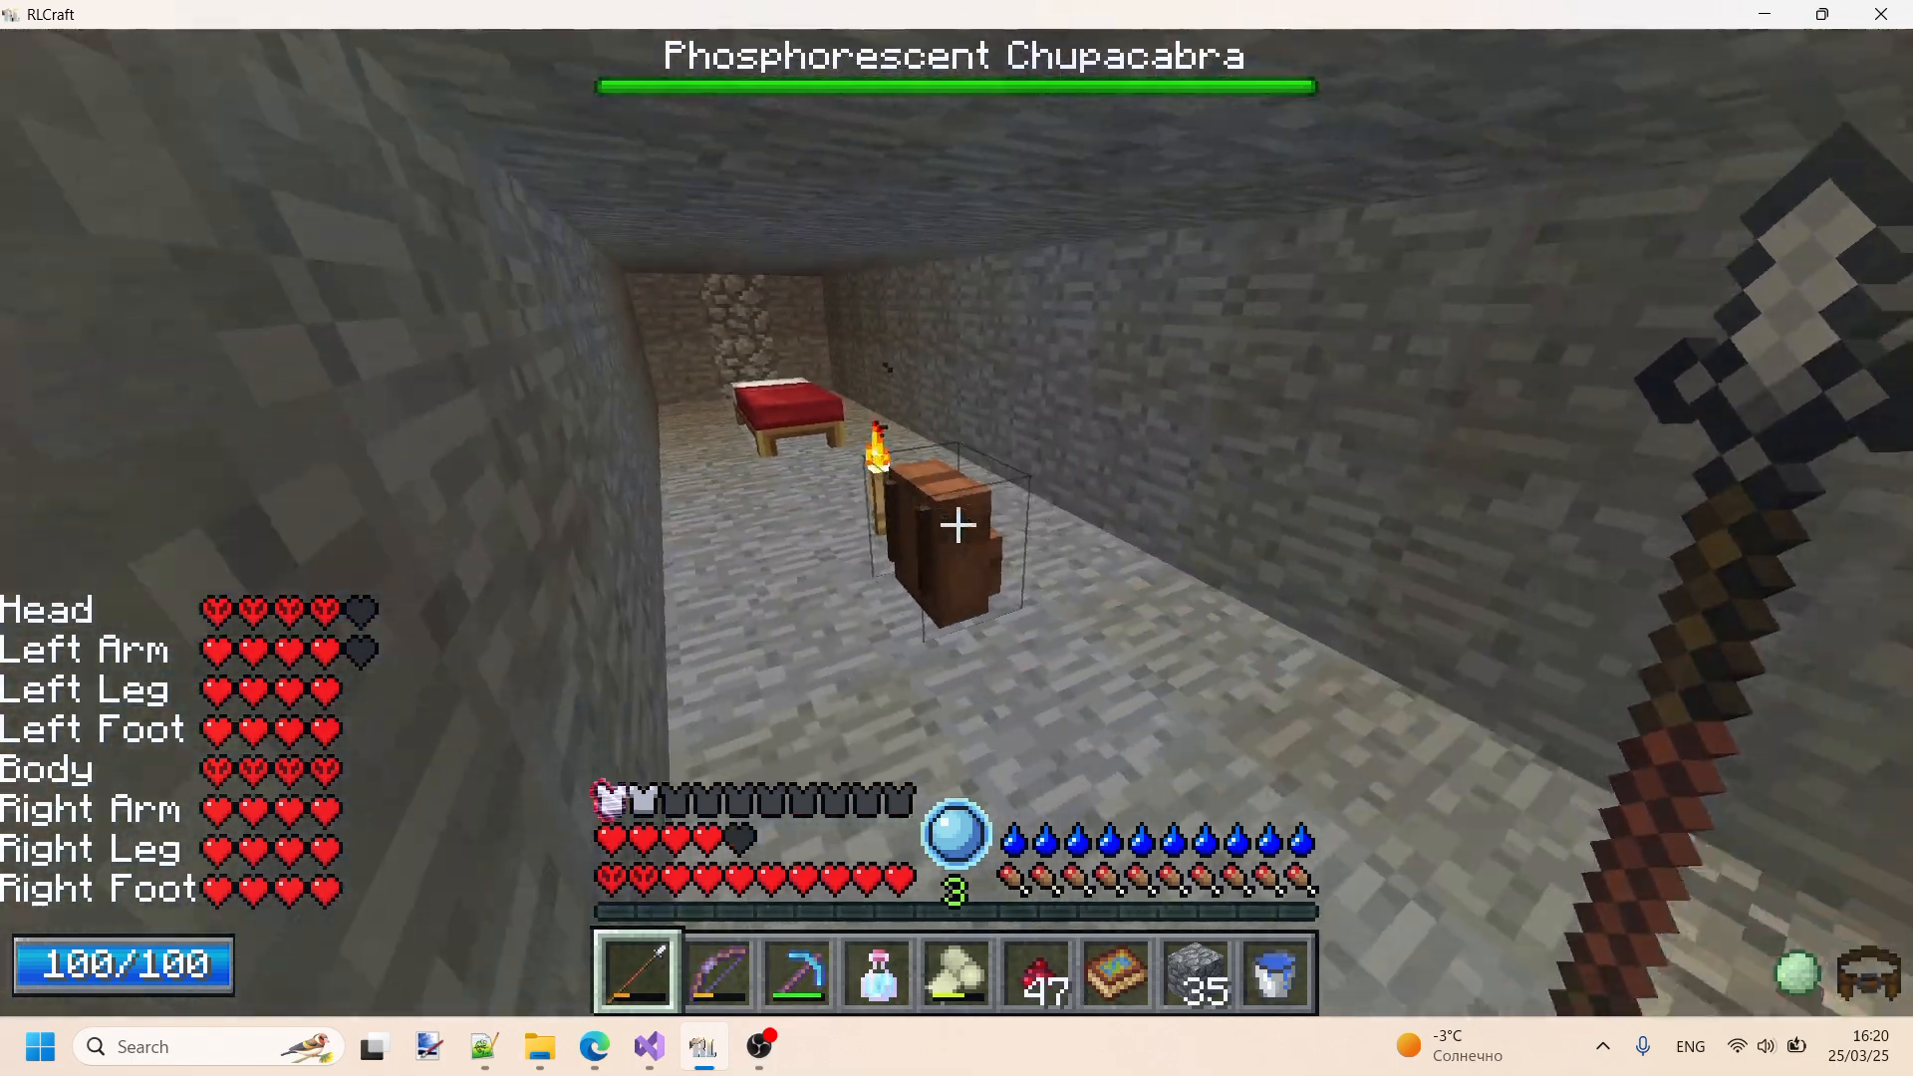
- Search the mod list for "inv", open the Inventory Tweaks configuration and show its additional options
key(Escape)
click(1060, 666)
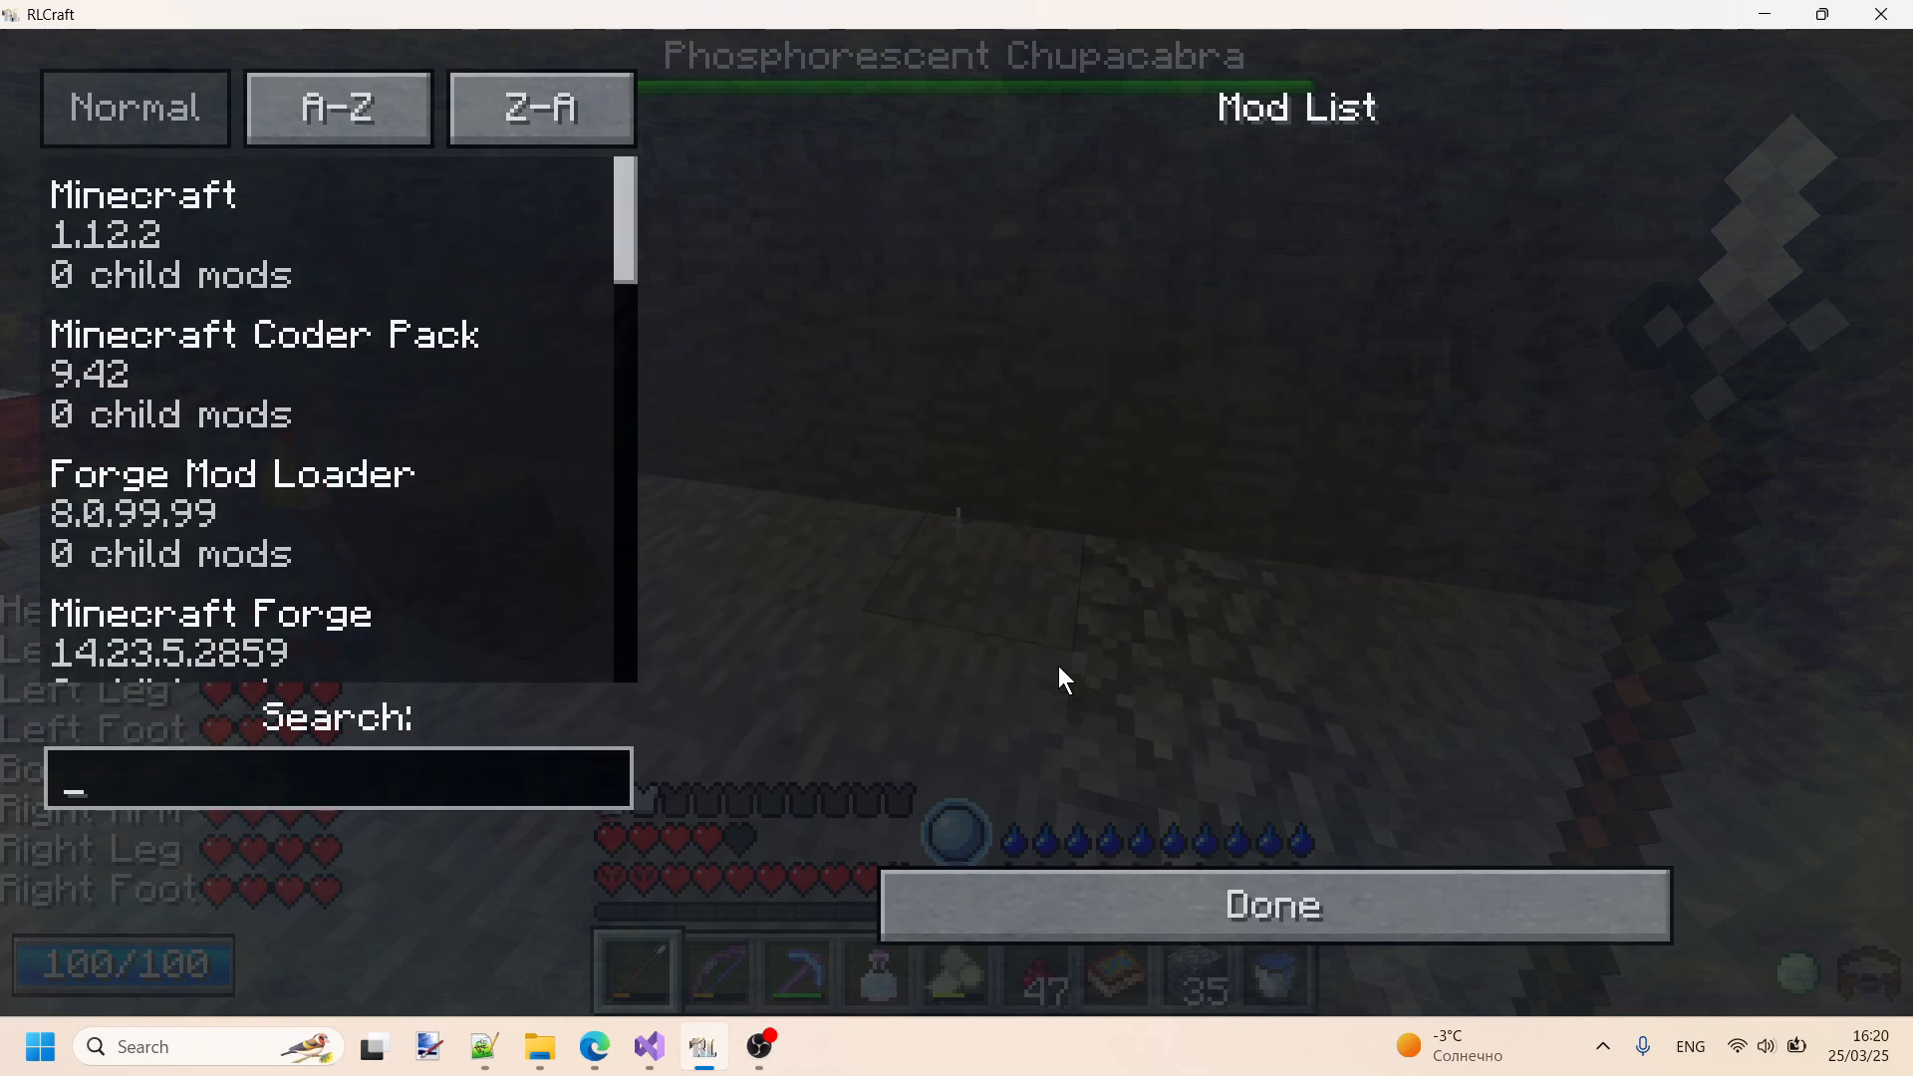
text(inv)
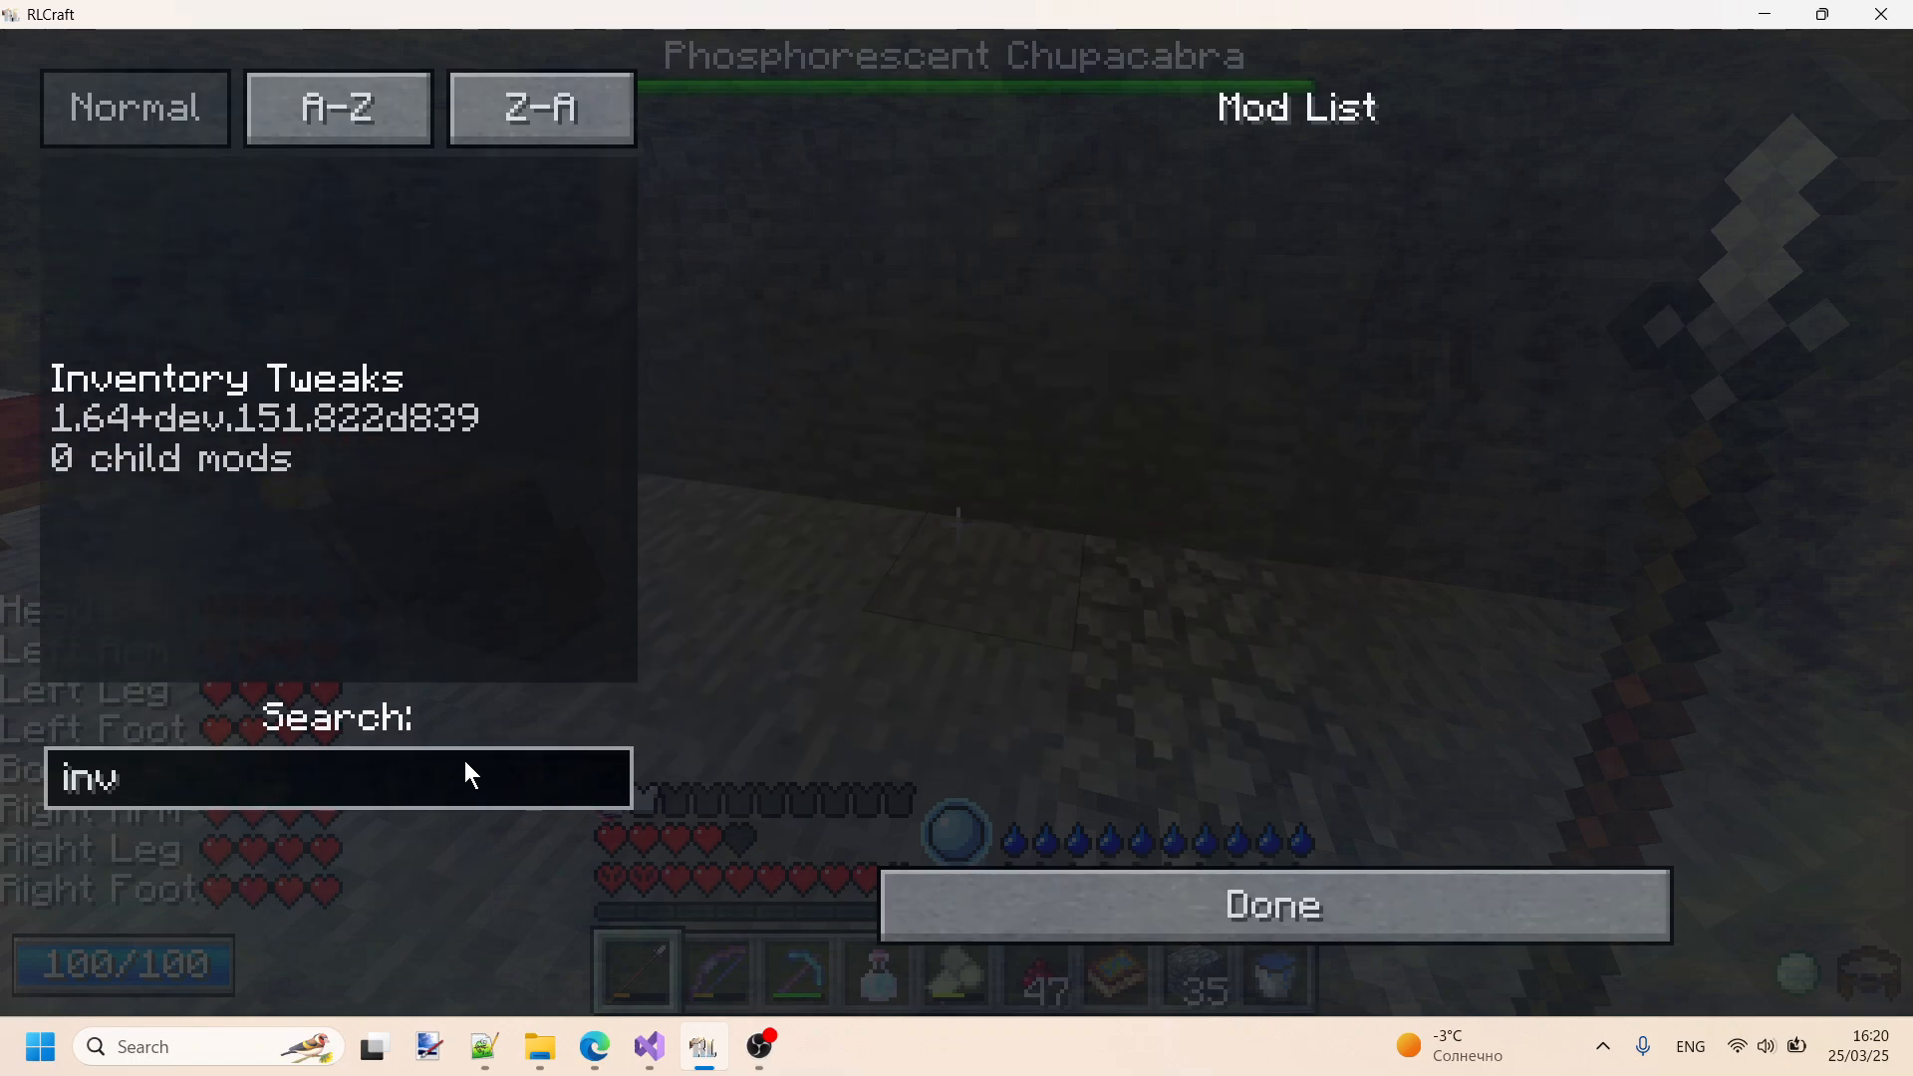
click(303, 433)
click(329, 862)
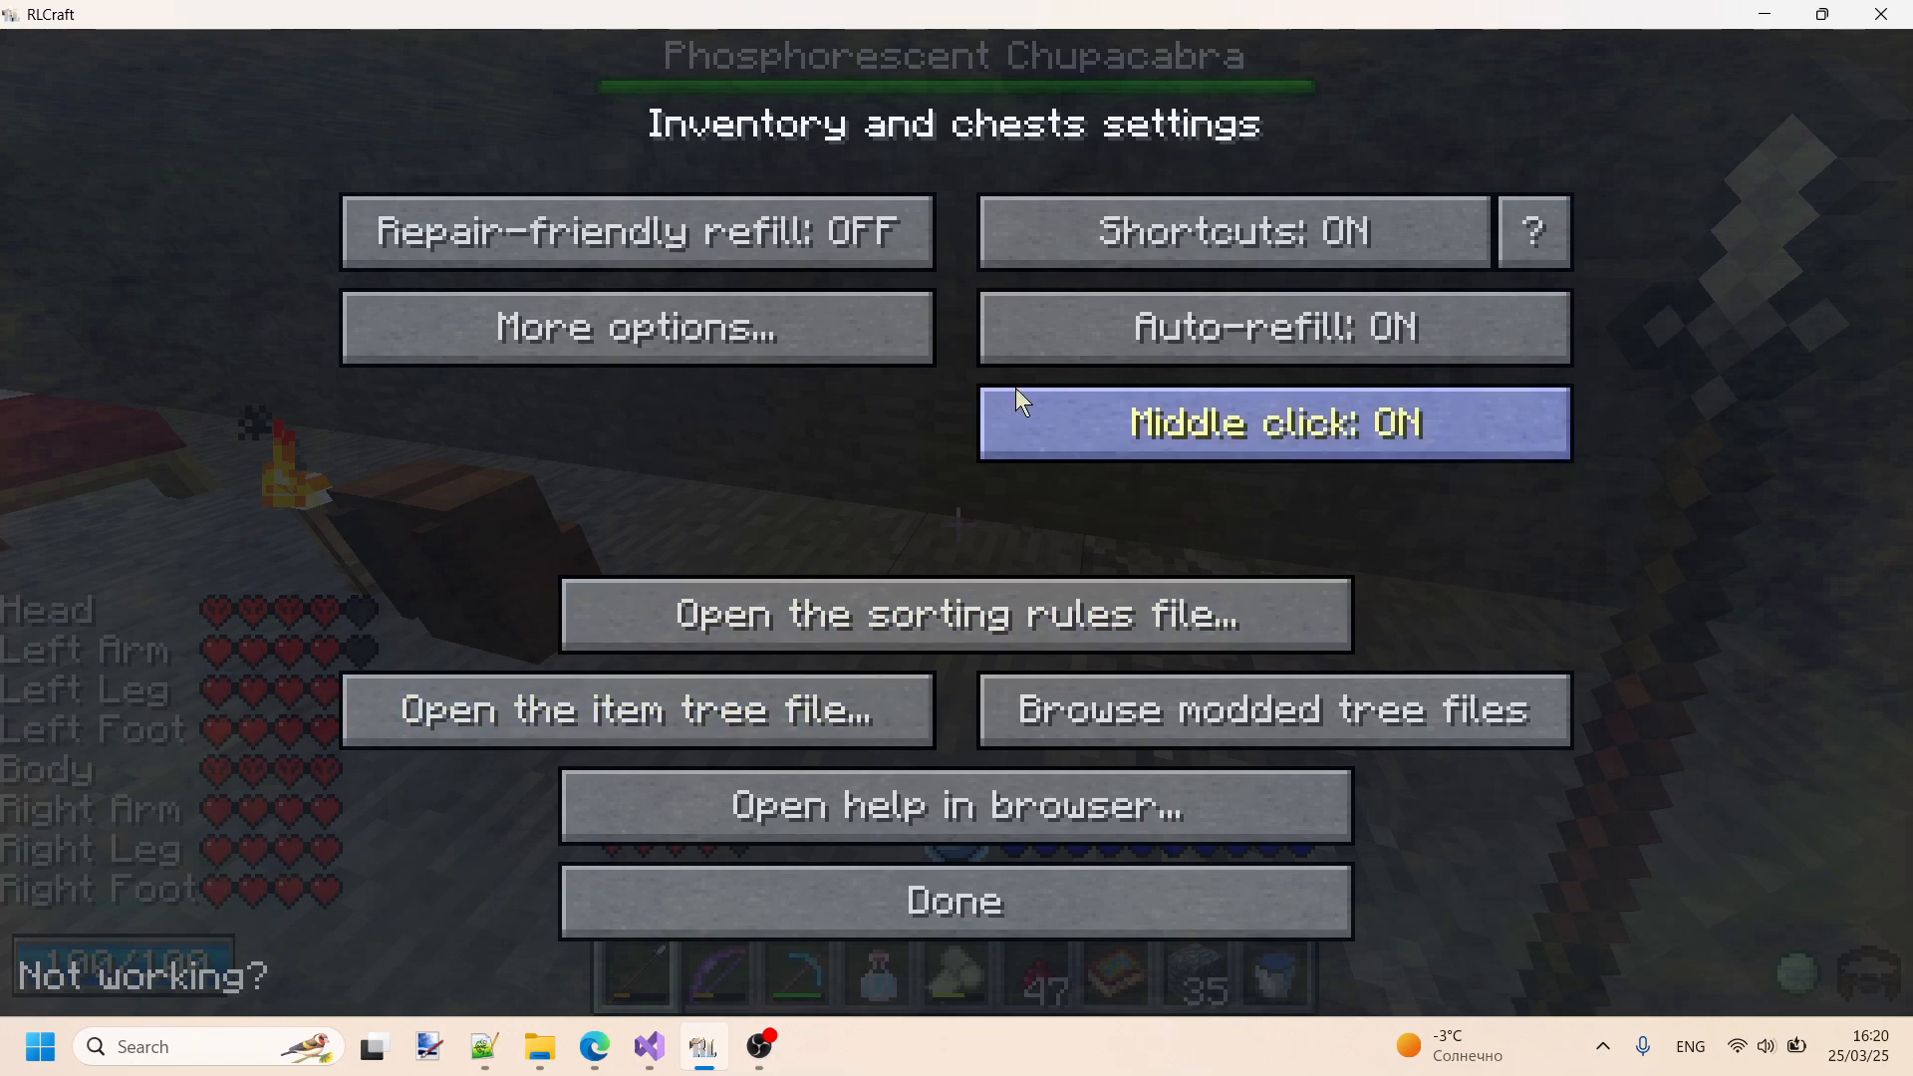
click(833, 339)
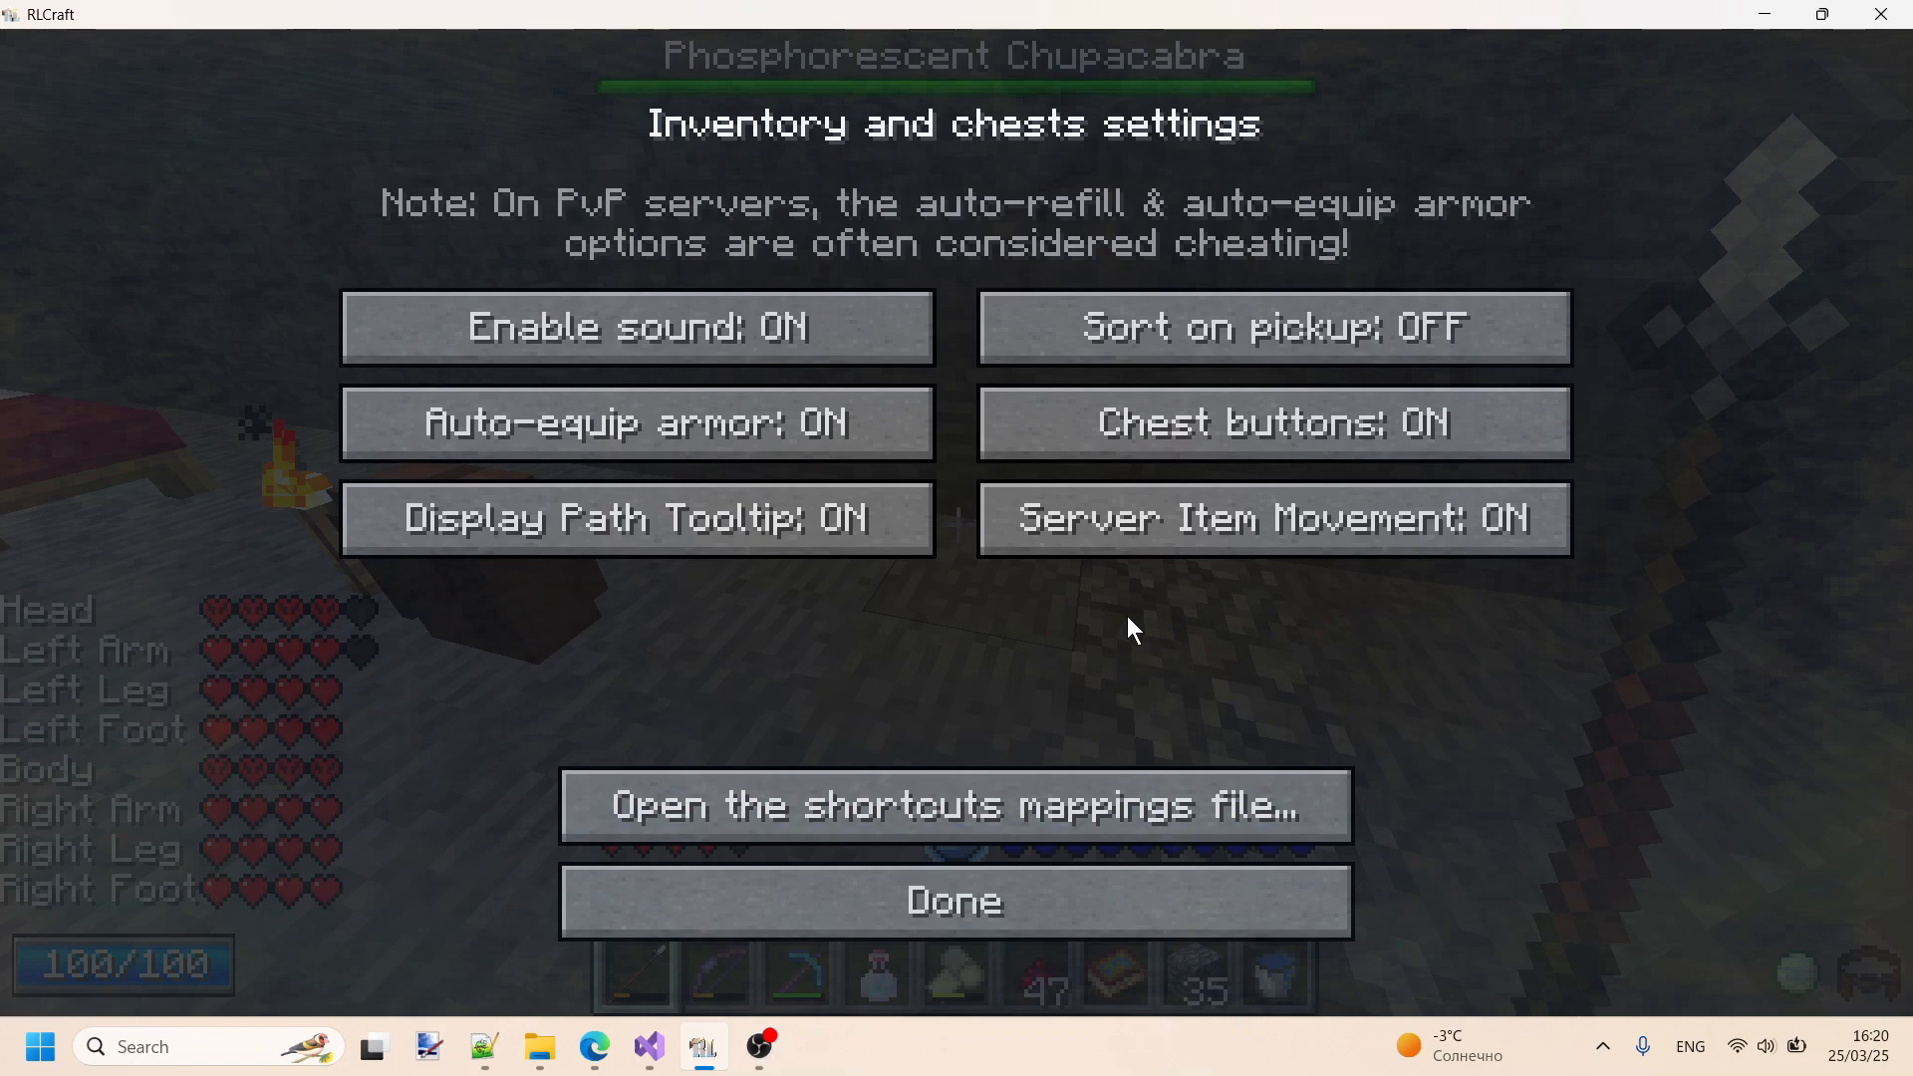
- Leave the additional options, view the item tree file InvTweaksTree.txt in Notepad++, and switch back to RLCraft
click(882, 897)
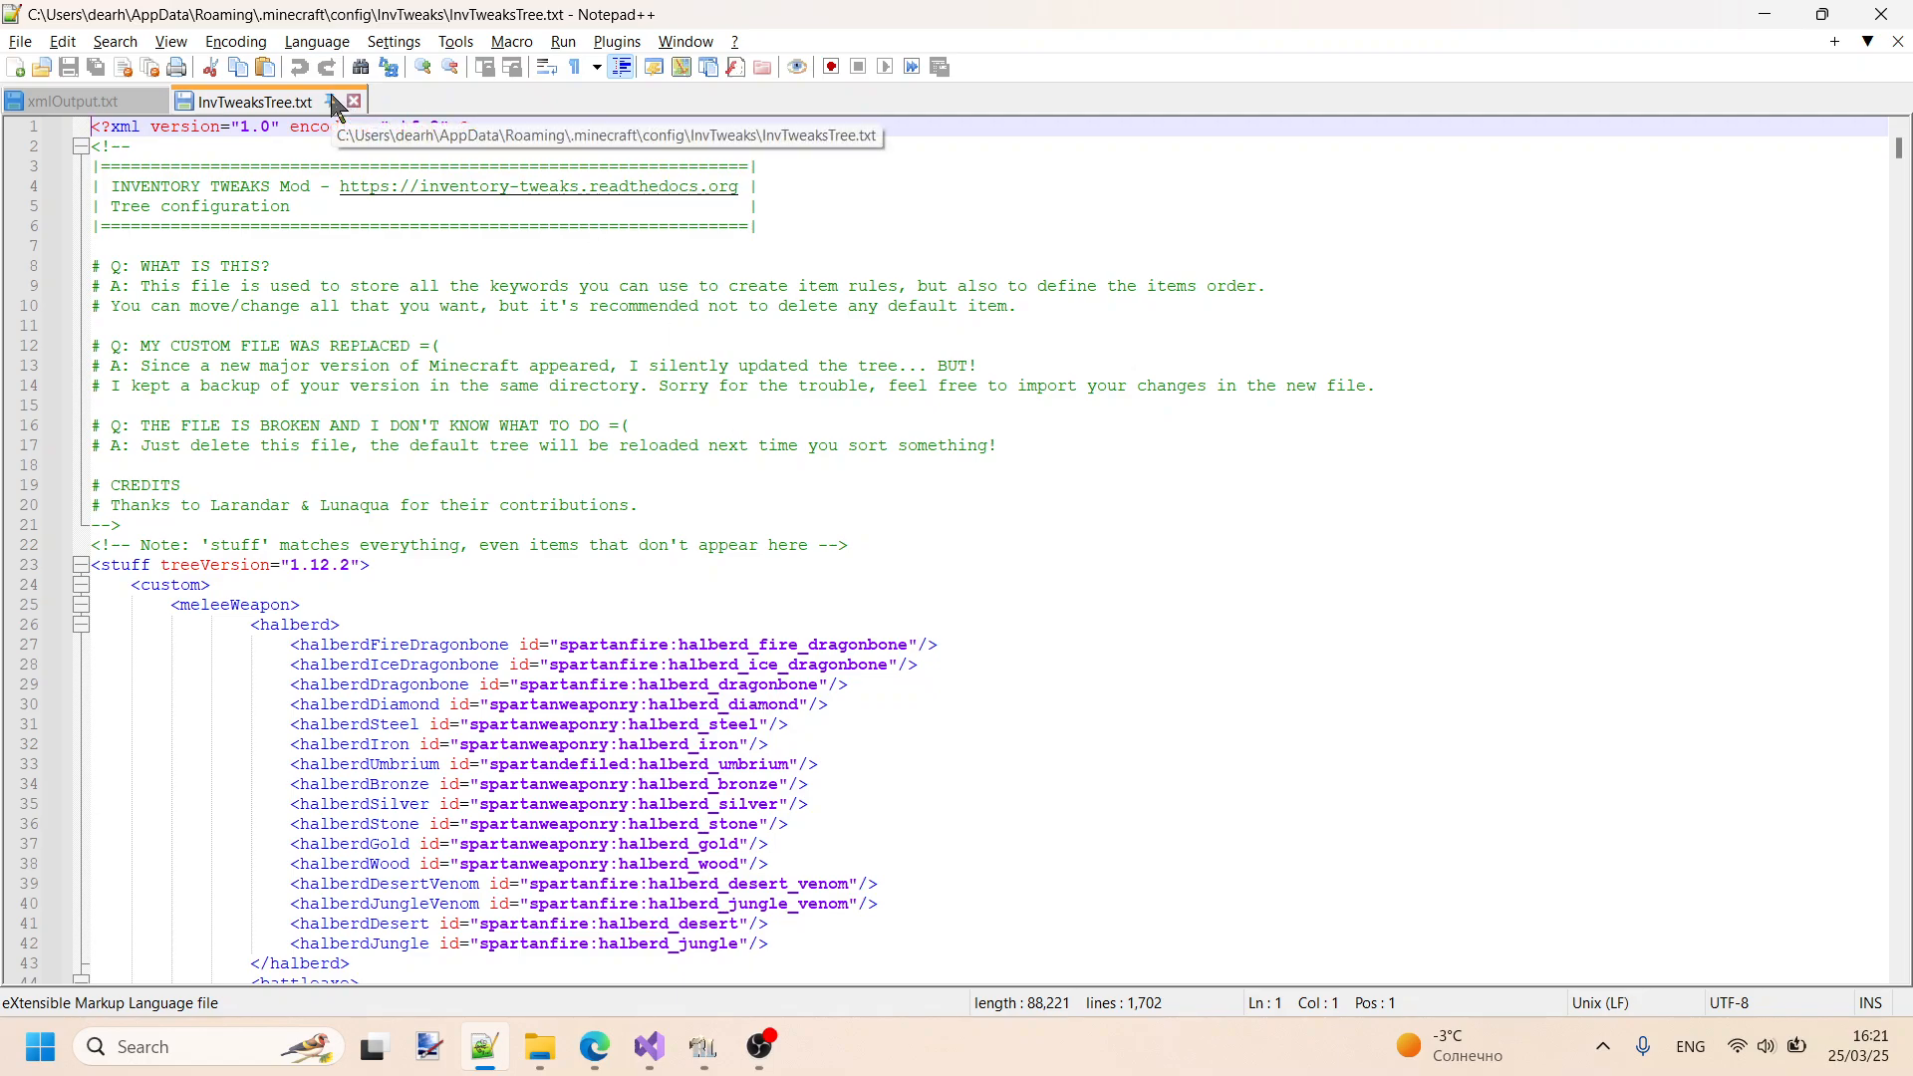
click(541, 1048)
click(702, 1048)
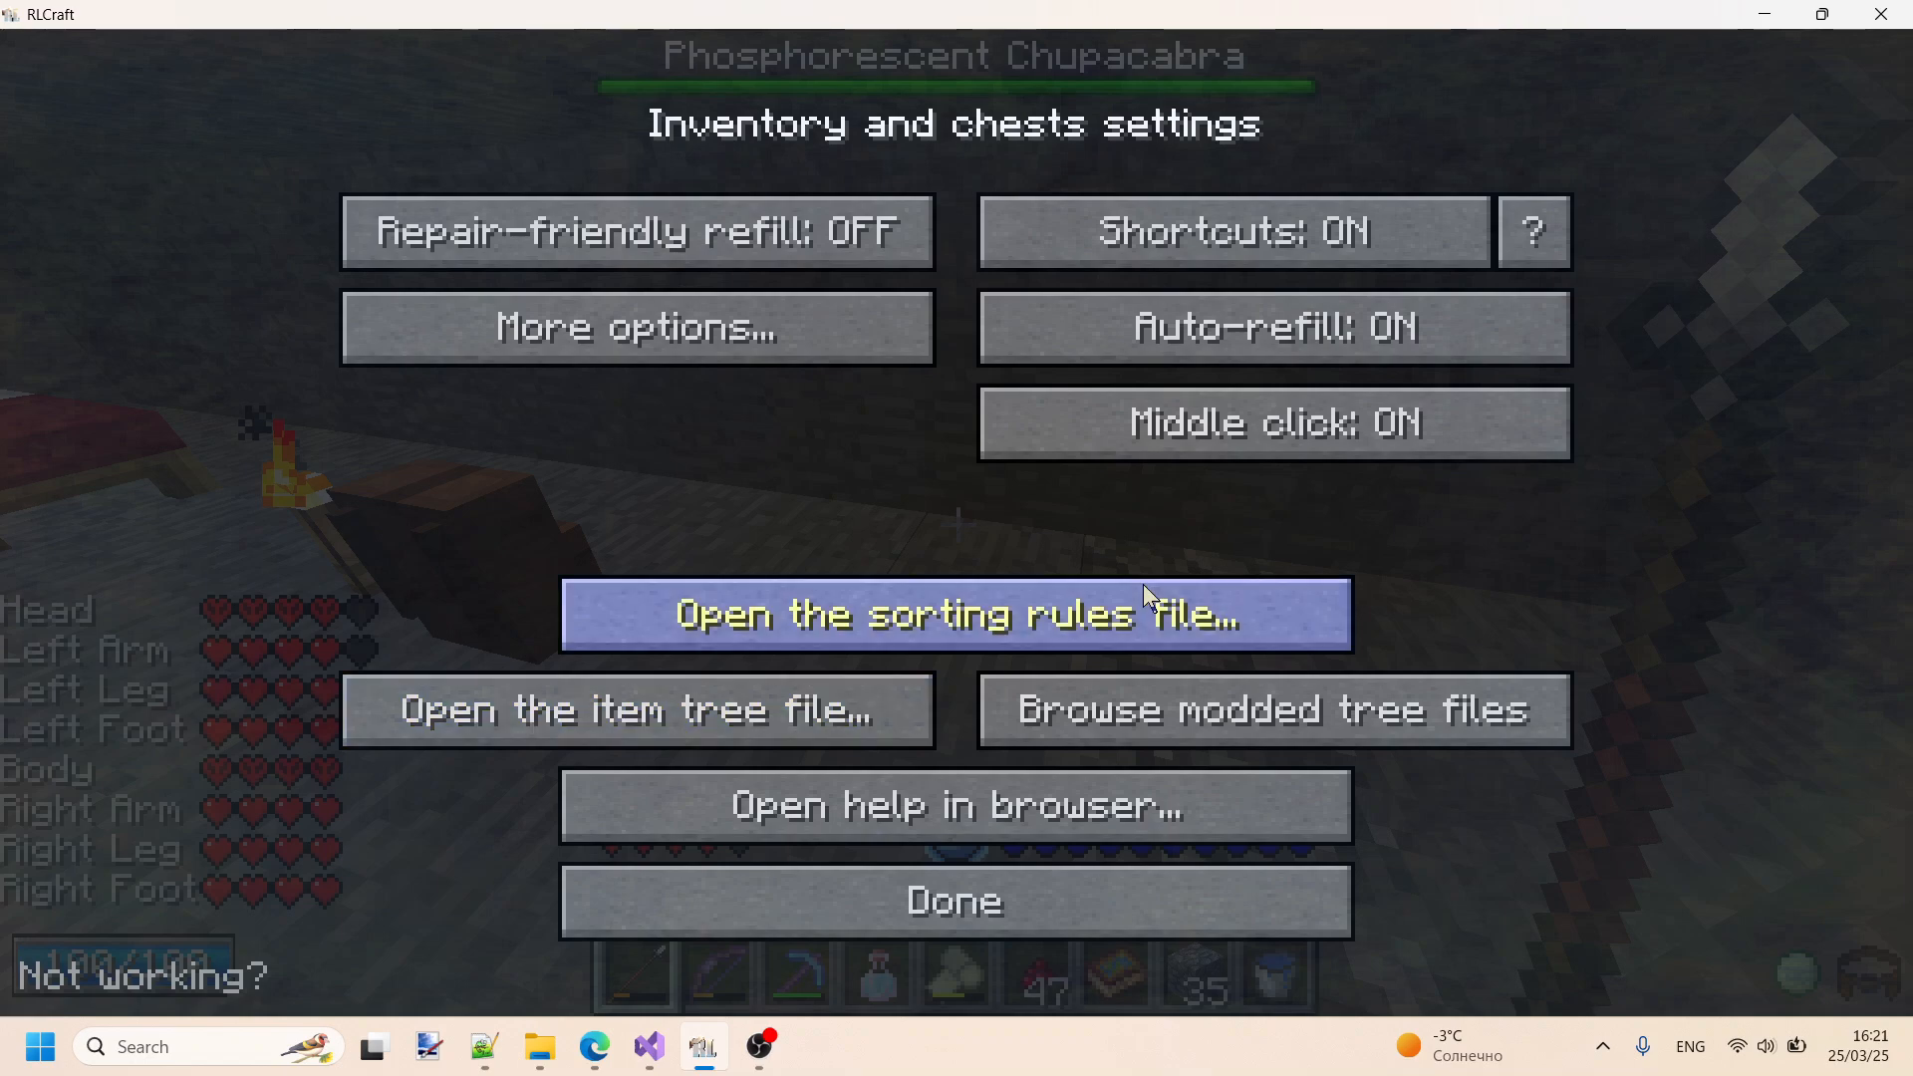
- Open the sorting rules file InvTweaksRules.txt, place it ahead of InvTweaksTree.txt, and highlight the rules from meleeWeapon to sleep
click(970, 620)
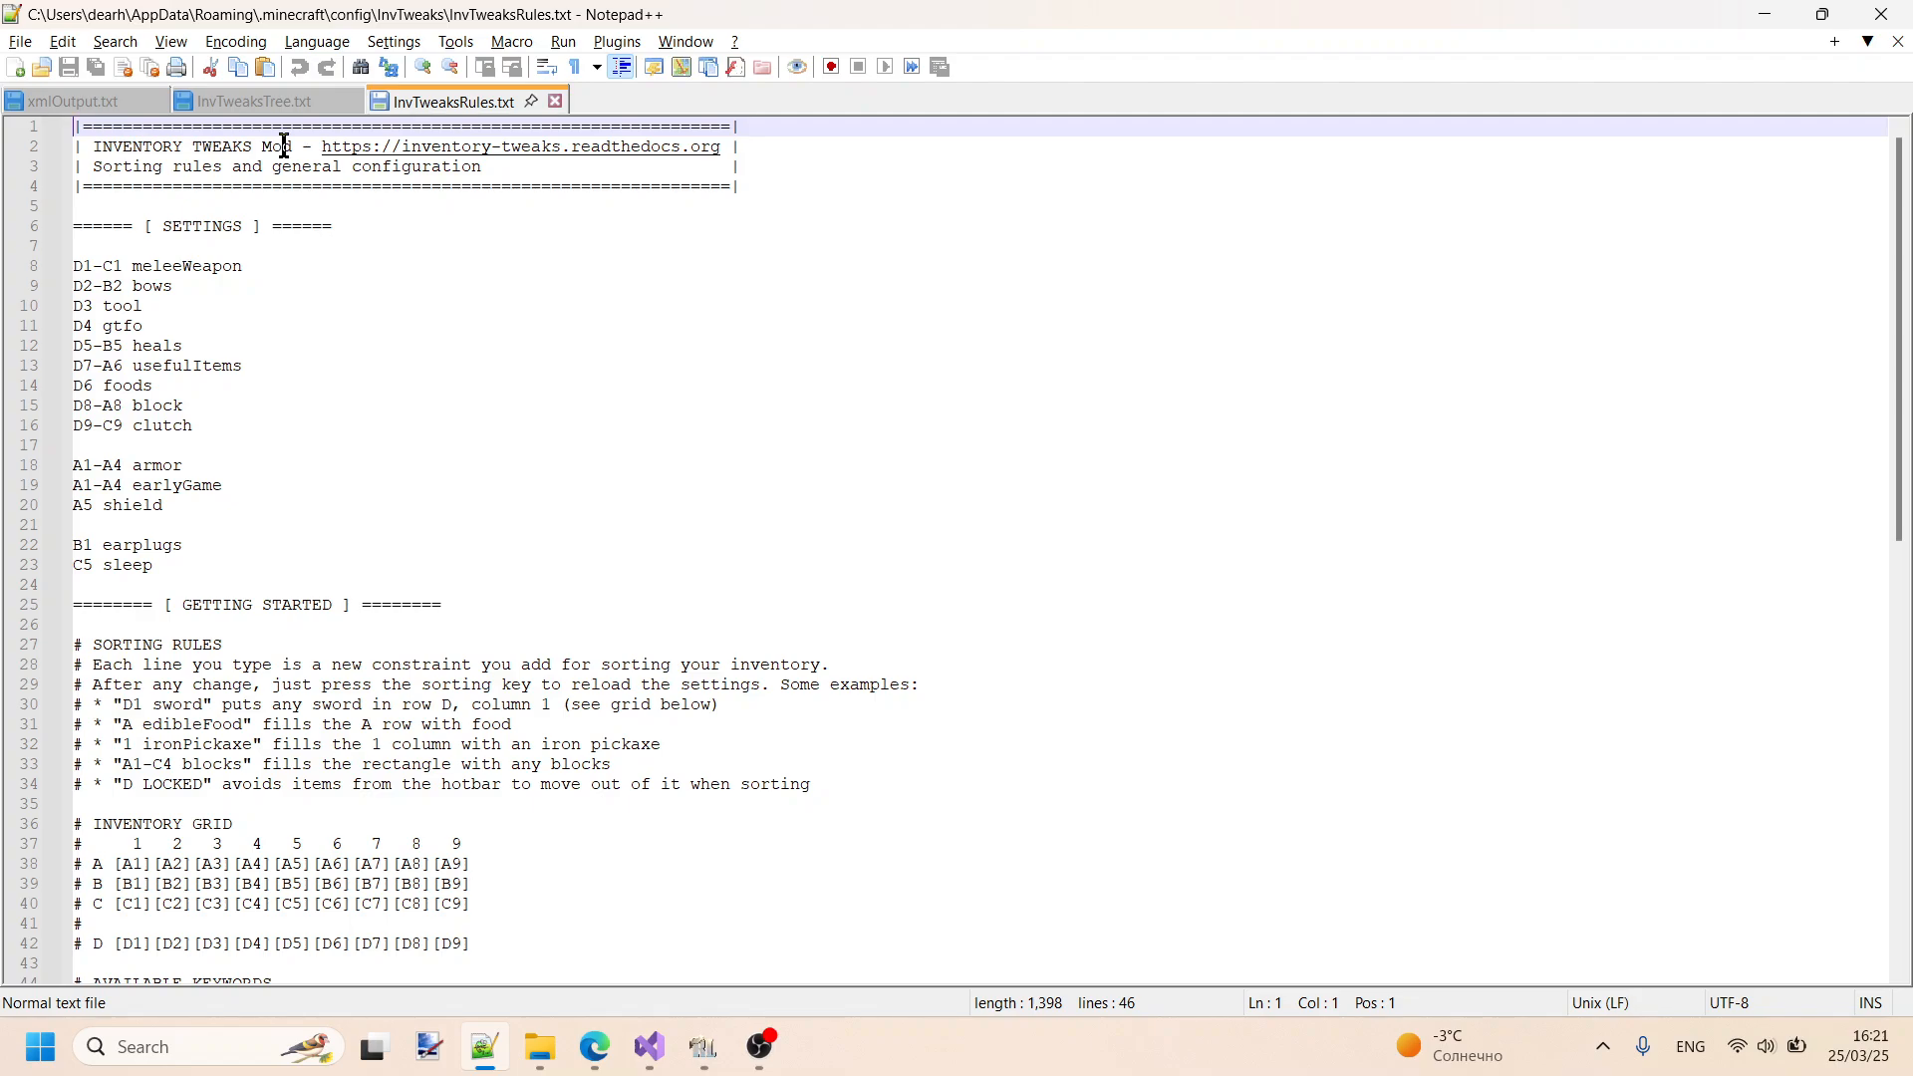
drag(442, 110, 288, 107)
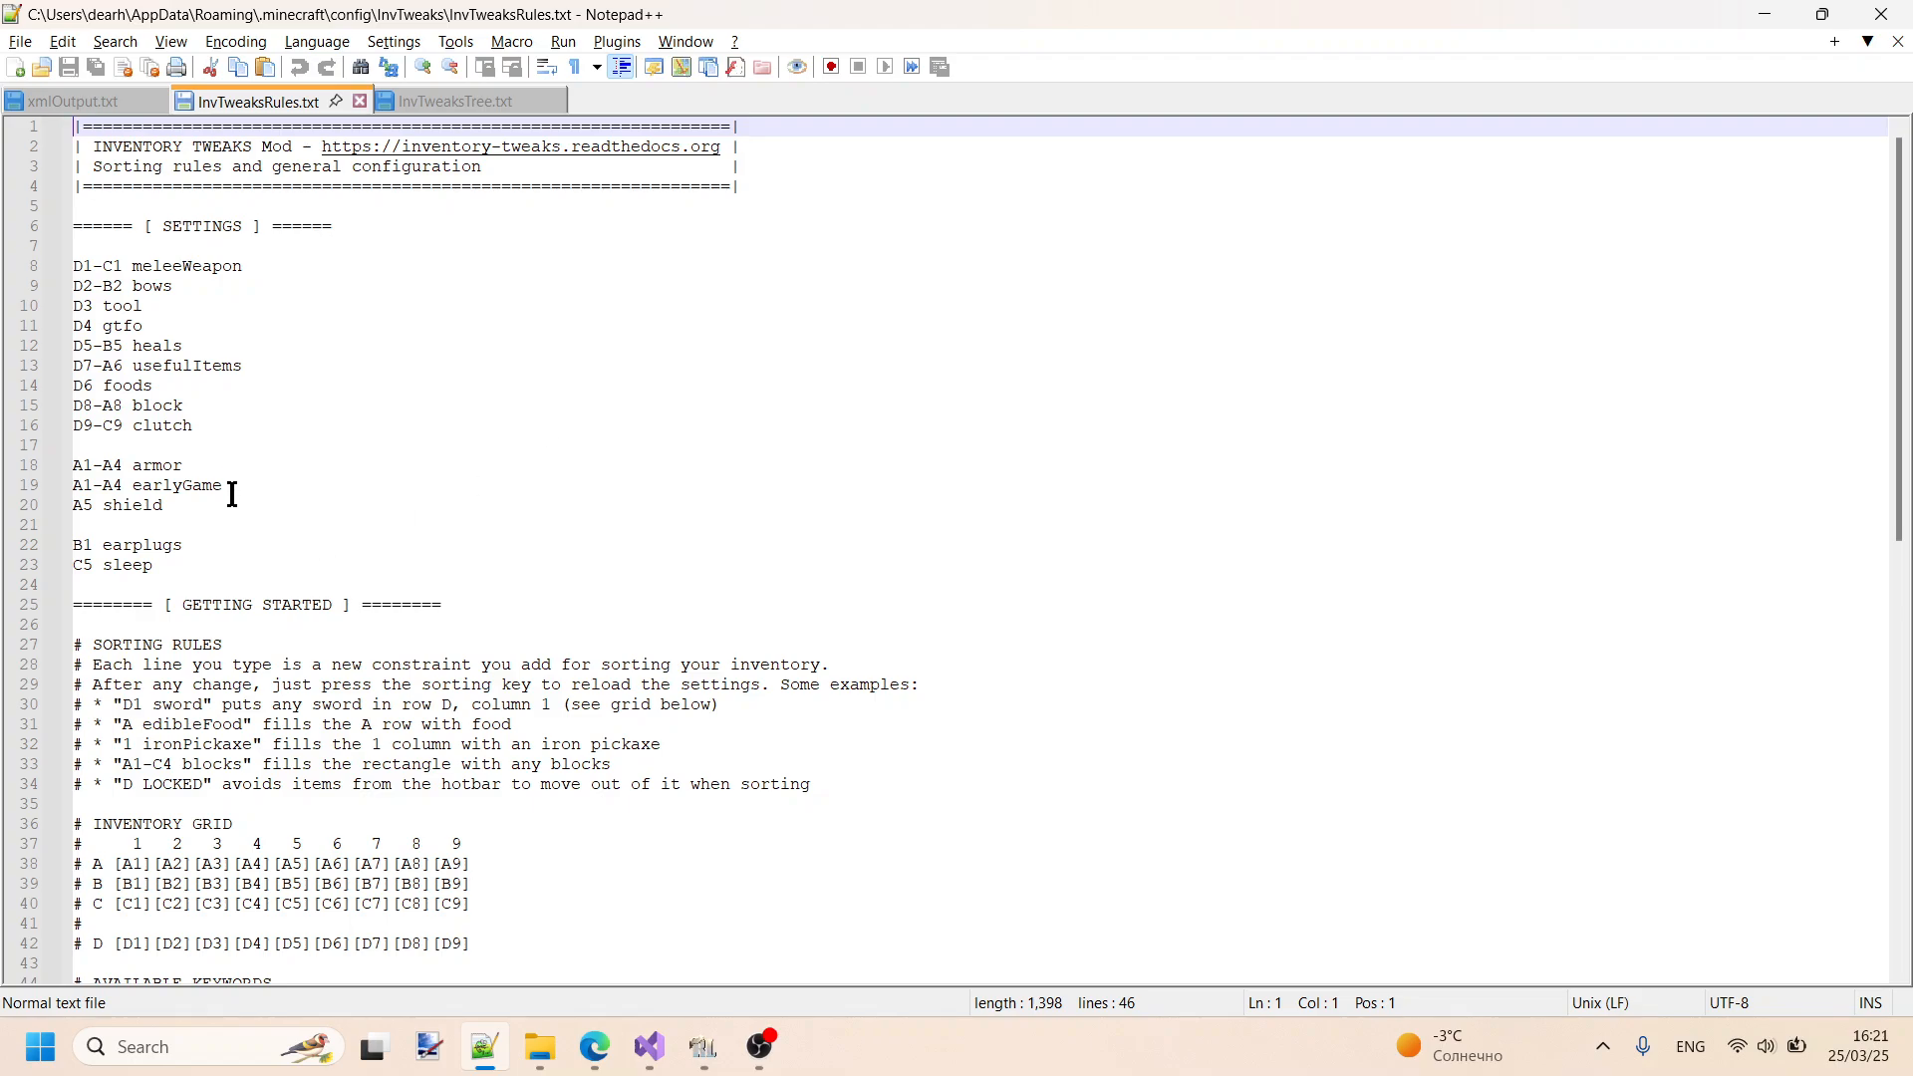
drag(197, 570, 71, 264)
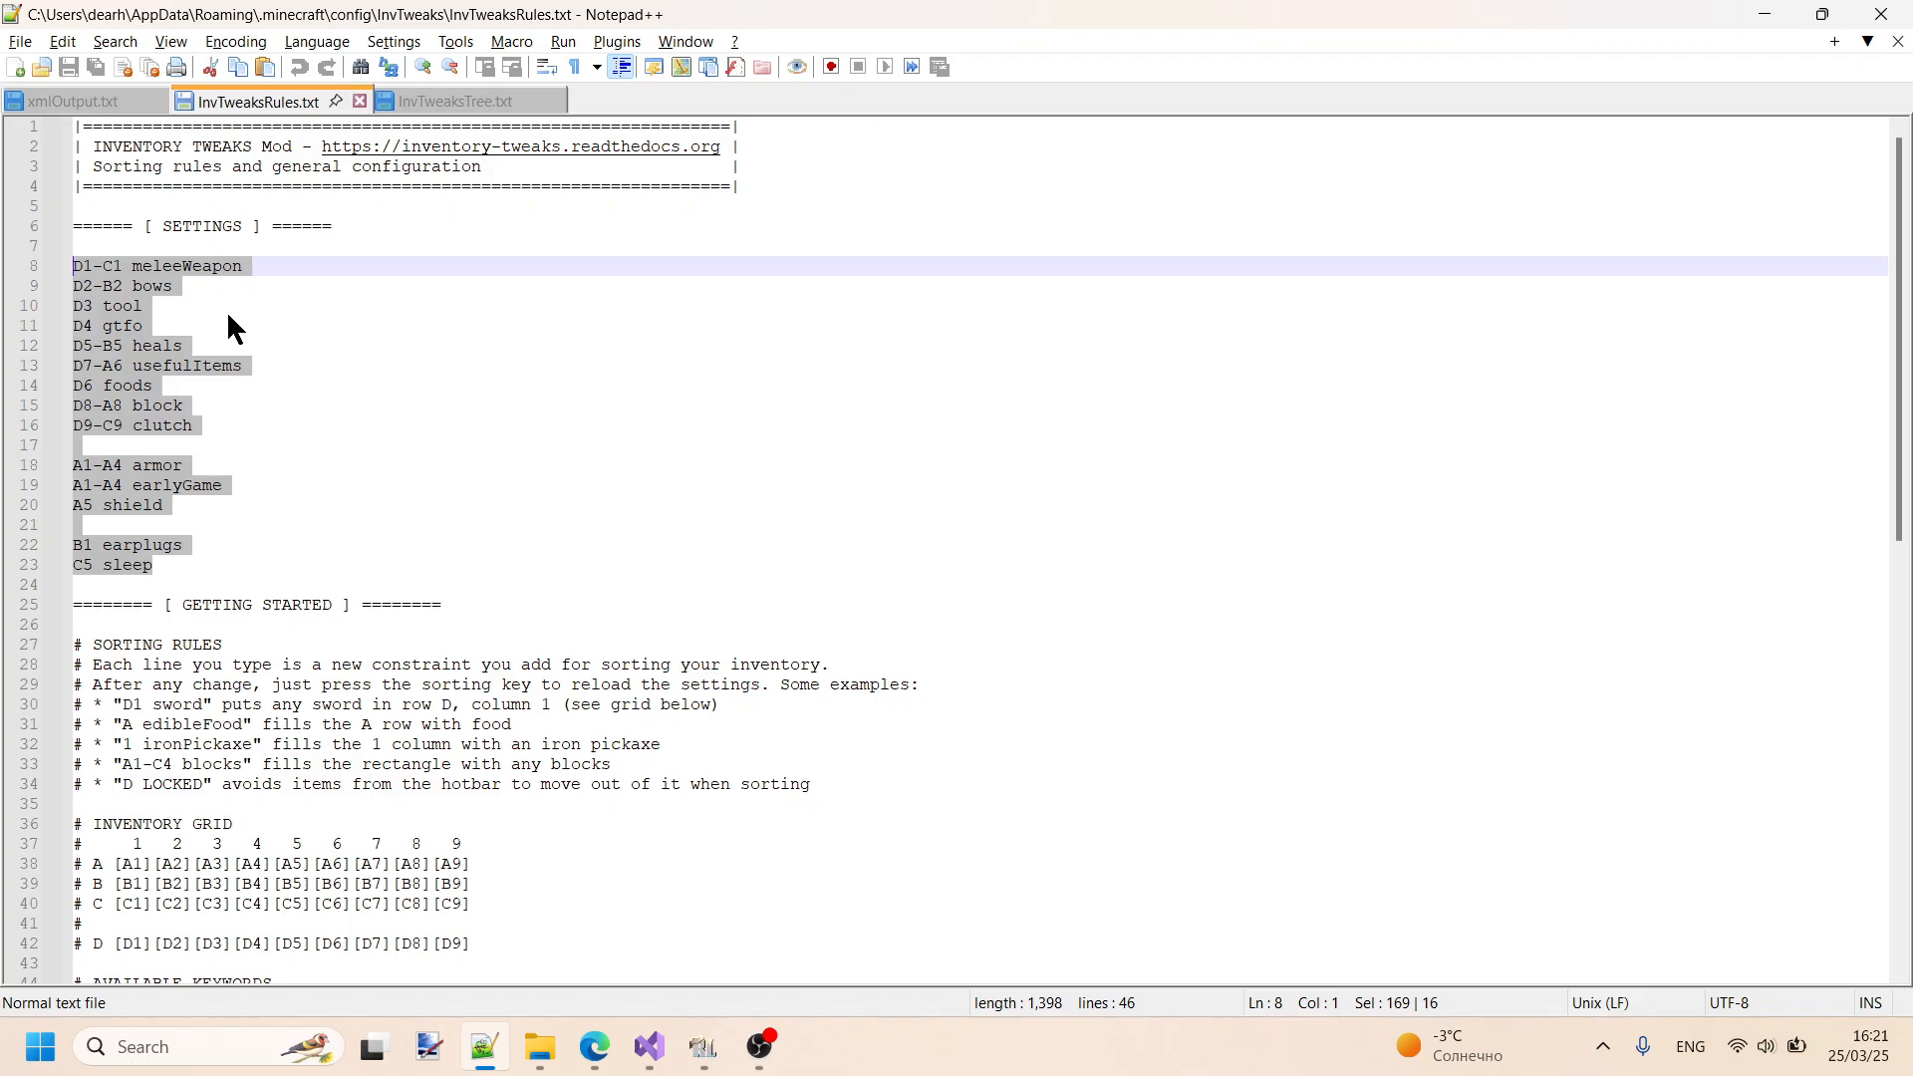
- Look through the rest of the sorting rules file, clear the highlight, and compare it briefly with InvTweaksTree.txt
scroll(344, 334, down, 2)
scroll(343, 339, down, 6)
scroll(344, 339, up, 8)
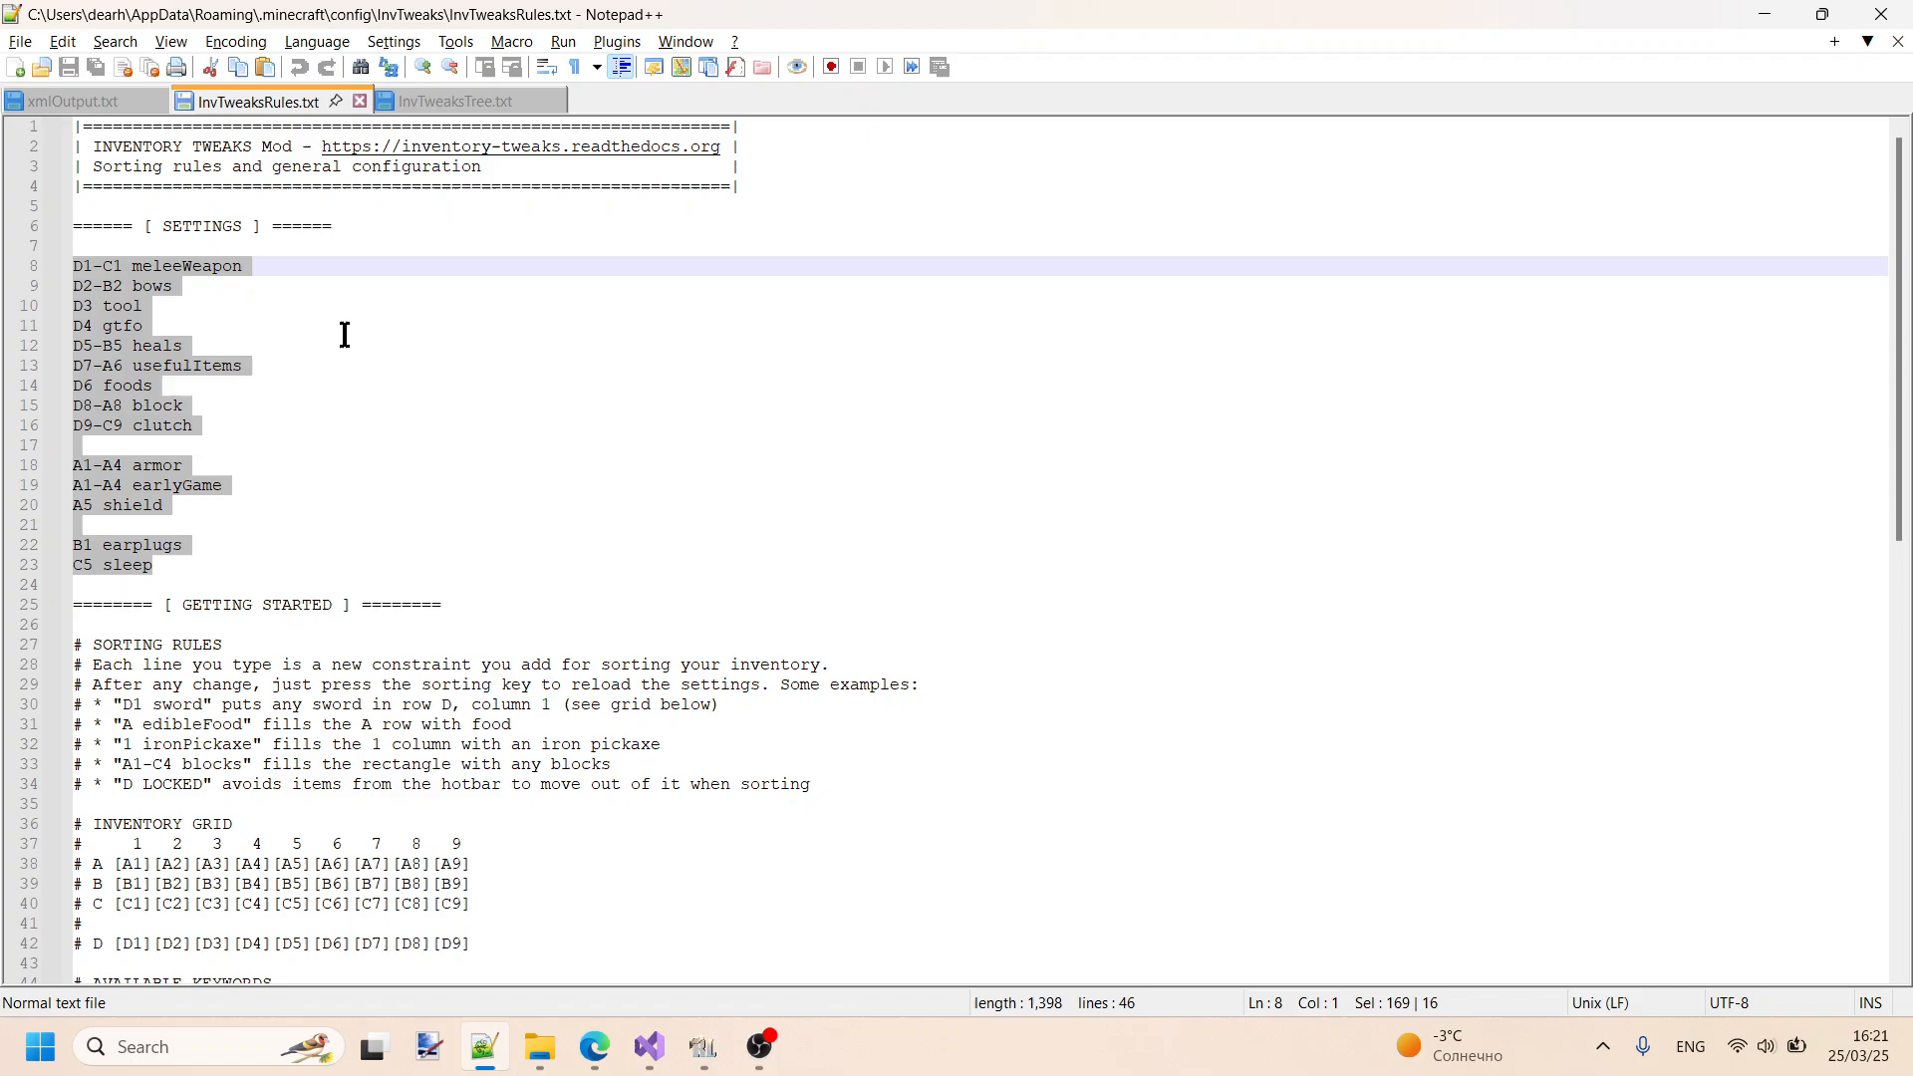
click(511, 326)
click(549, 253)
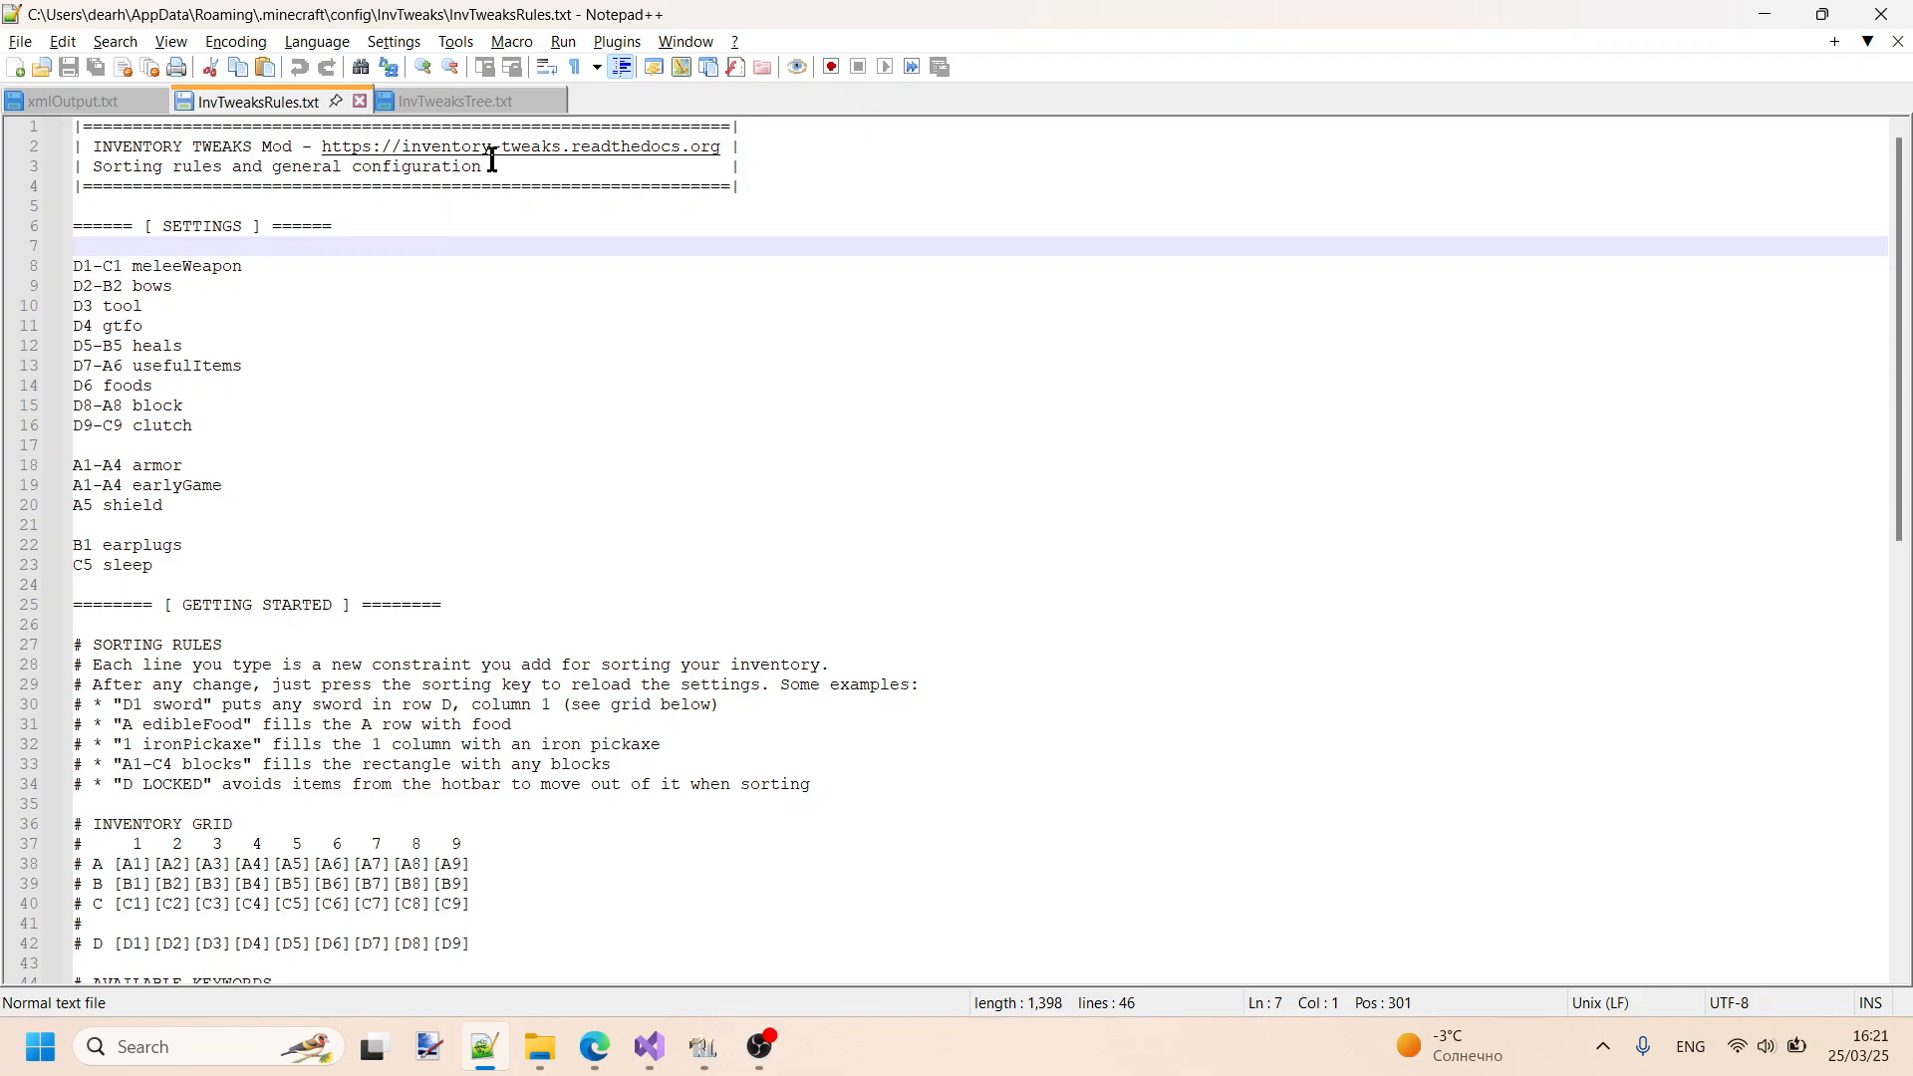
click(459, 103)
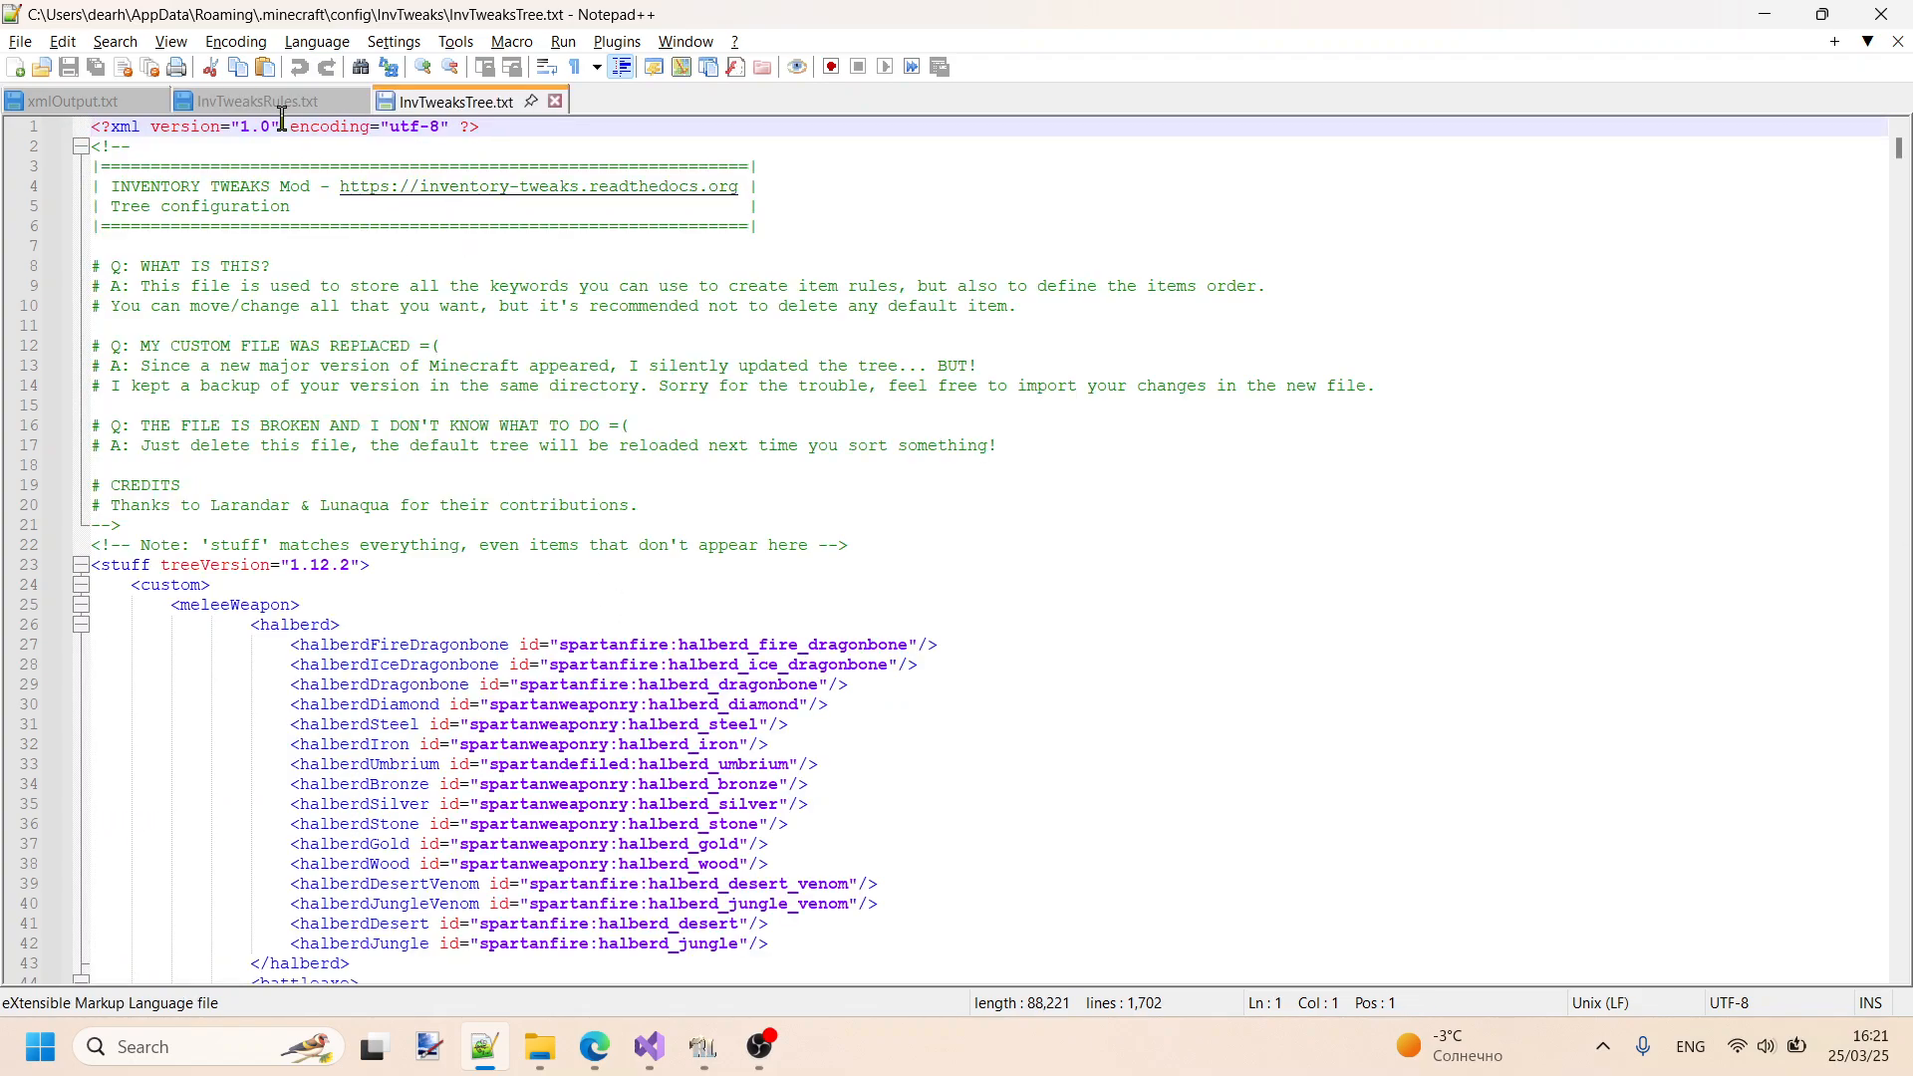
click(275, 103)
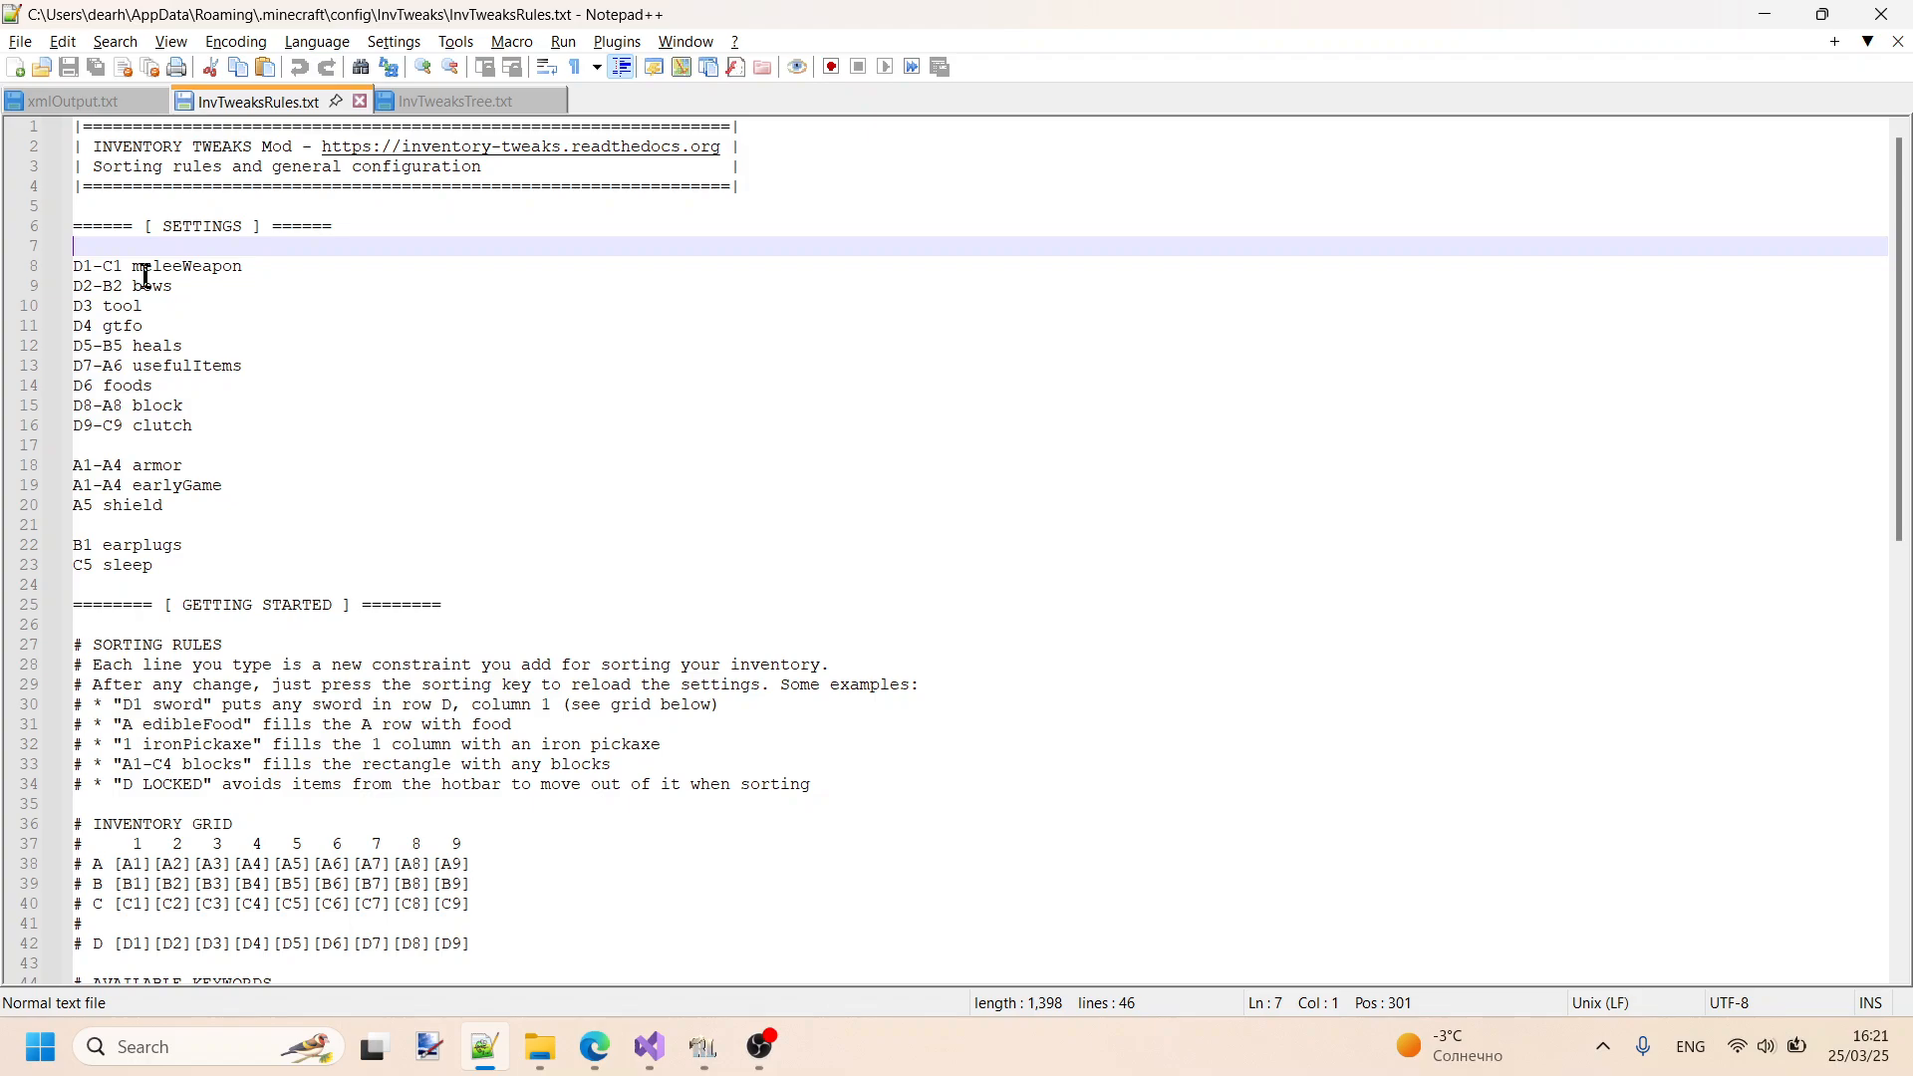
- Highlight the inventory grid rows A to D in InvTweaksRules.txt
scroll(145, 277, down, 3)
scroll(269, 518, up, 4)
scroll(629, 630, down, 2)
drag(511, 821, 68, 748)
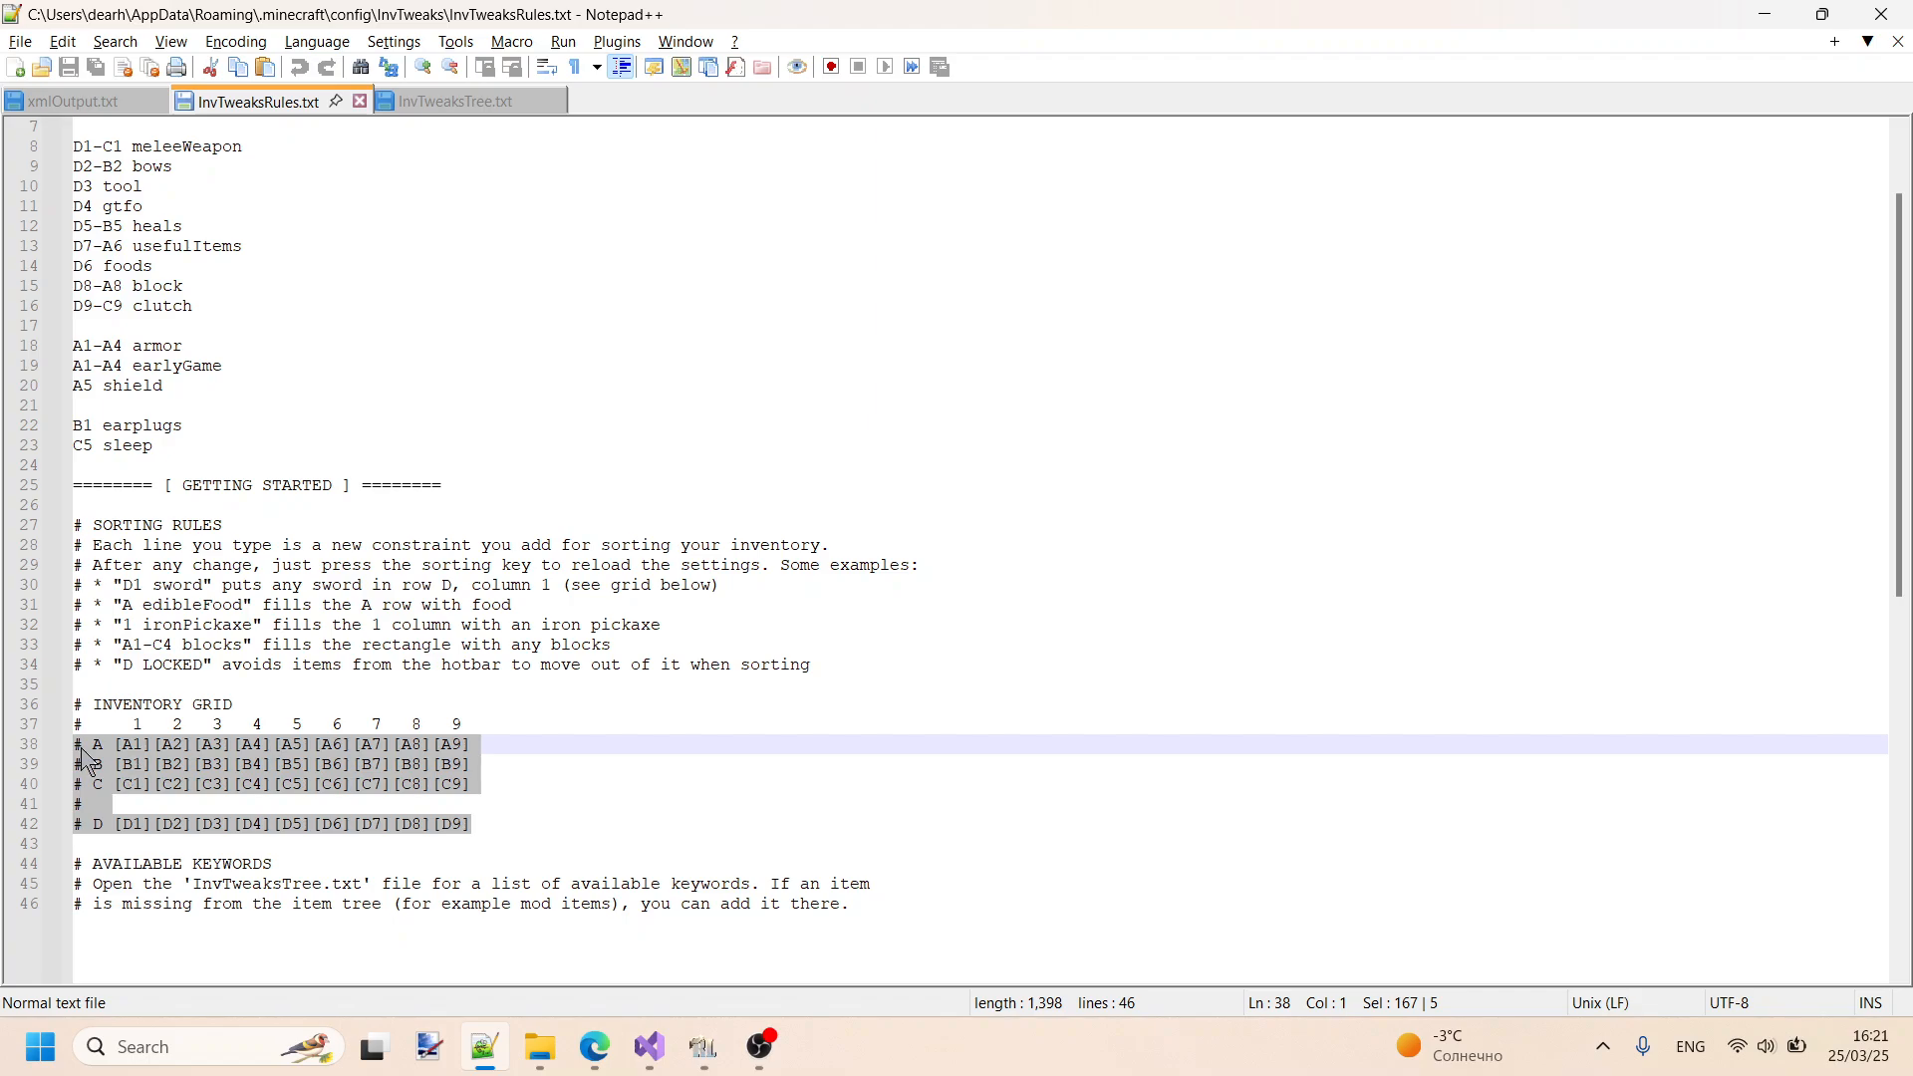
- Switch to RLCraft and inspect the player inventory's slot layout and the Recall Potion's tooltip
click(703, 1047)
key(Escape)
key(Escape)
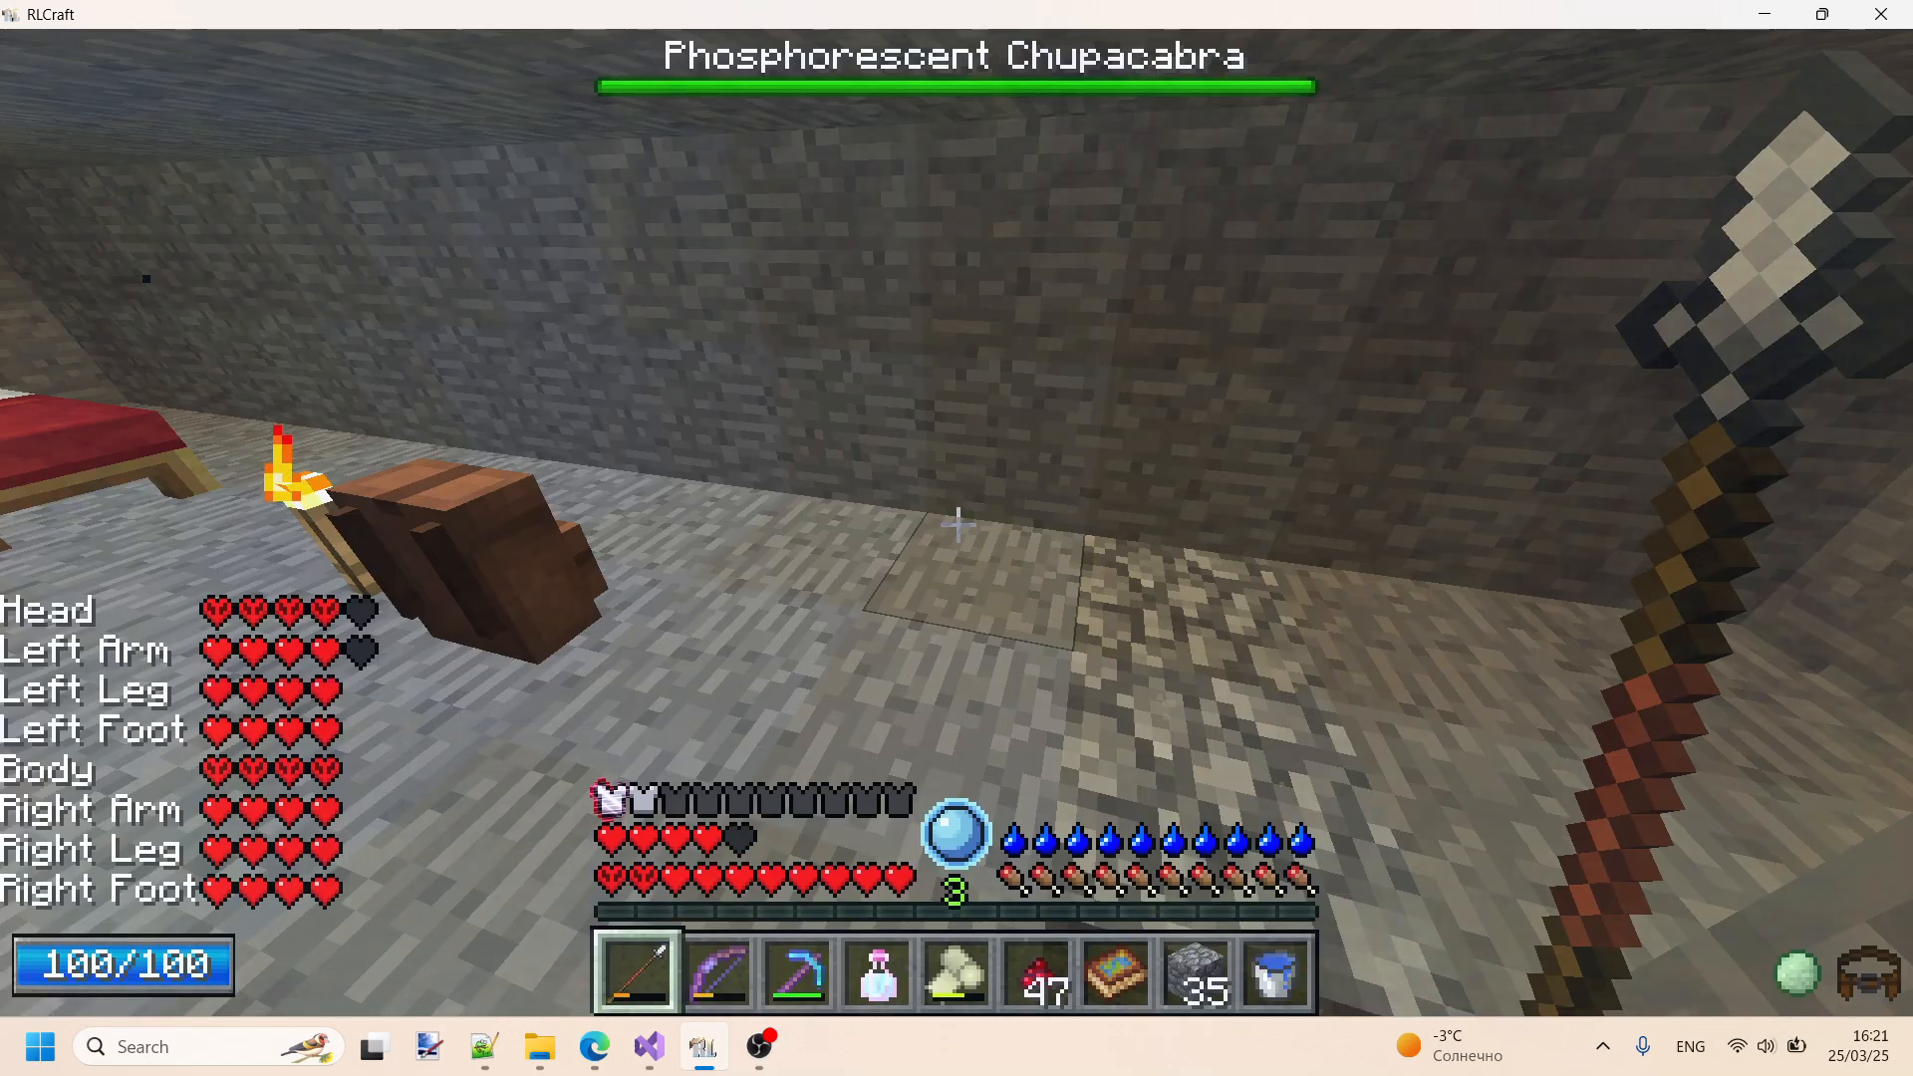
key(e)
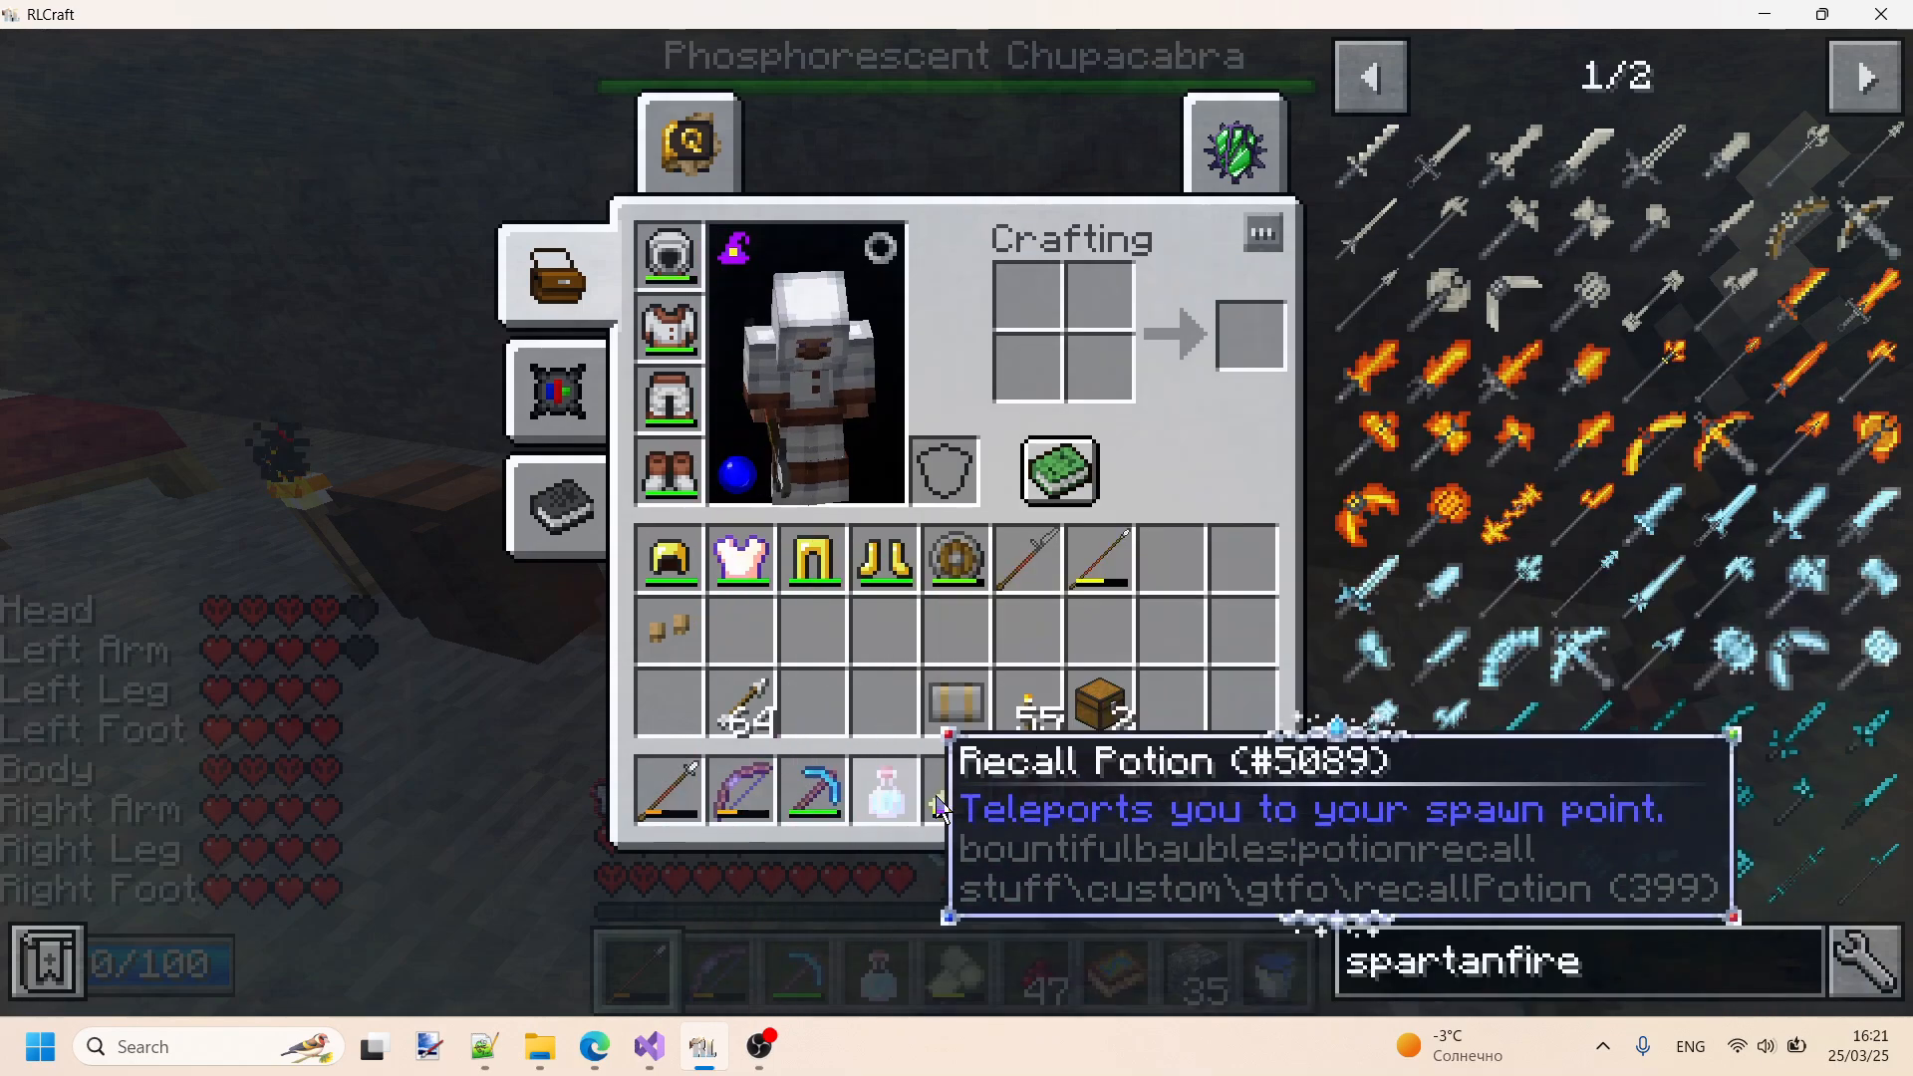
key(Escape)
key(Escape)
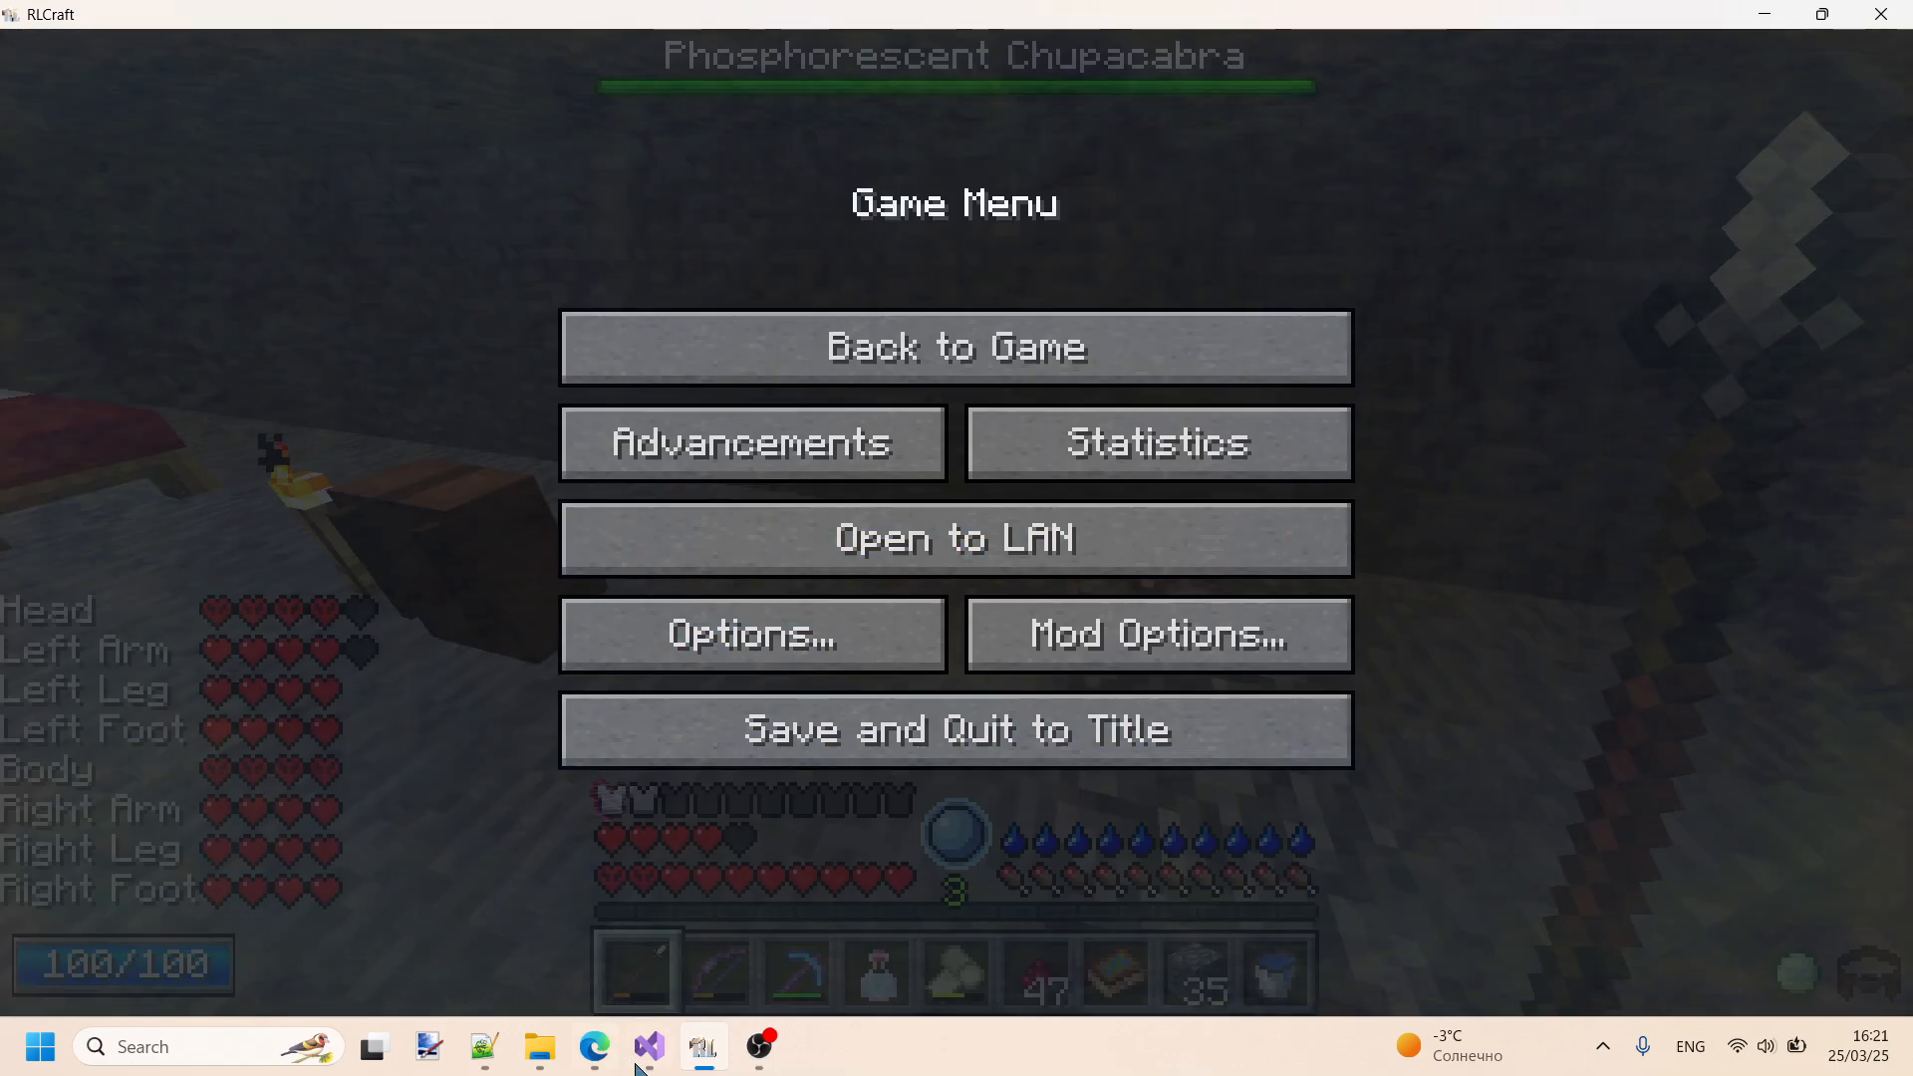
- Switch to Notepad++ and review the slot rules in the SETTINGS section of InvTweaksRules.txt
click(484, 1047)
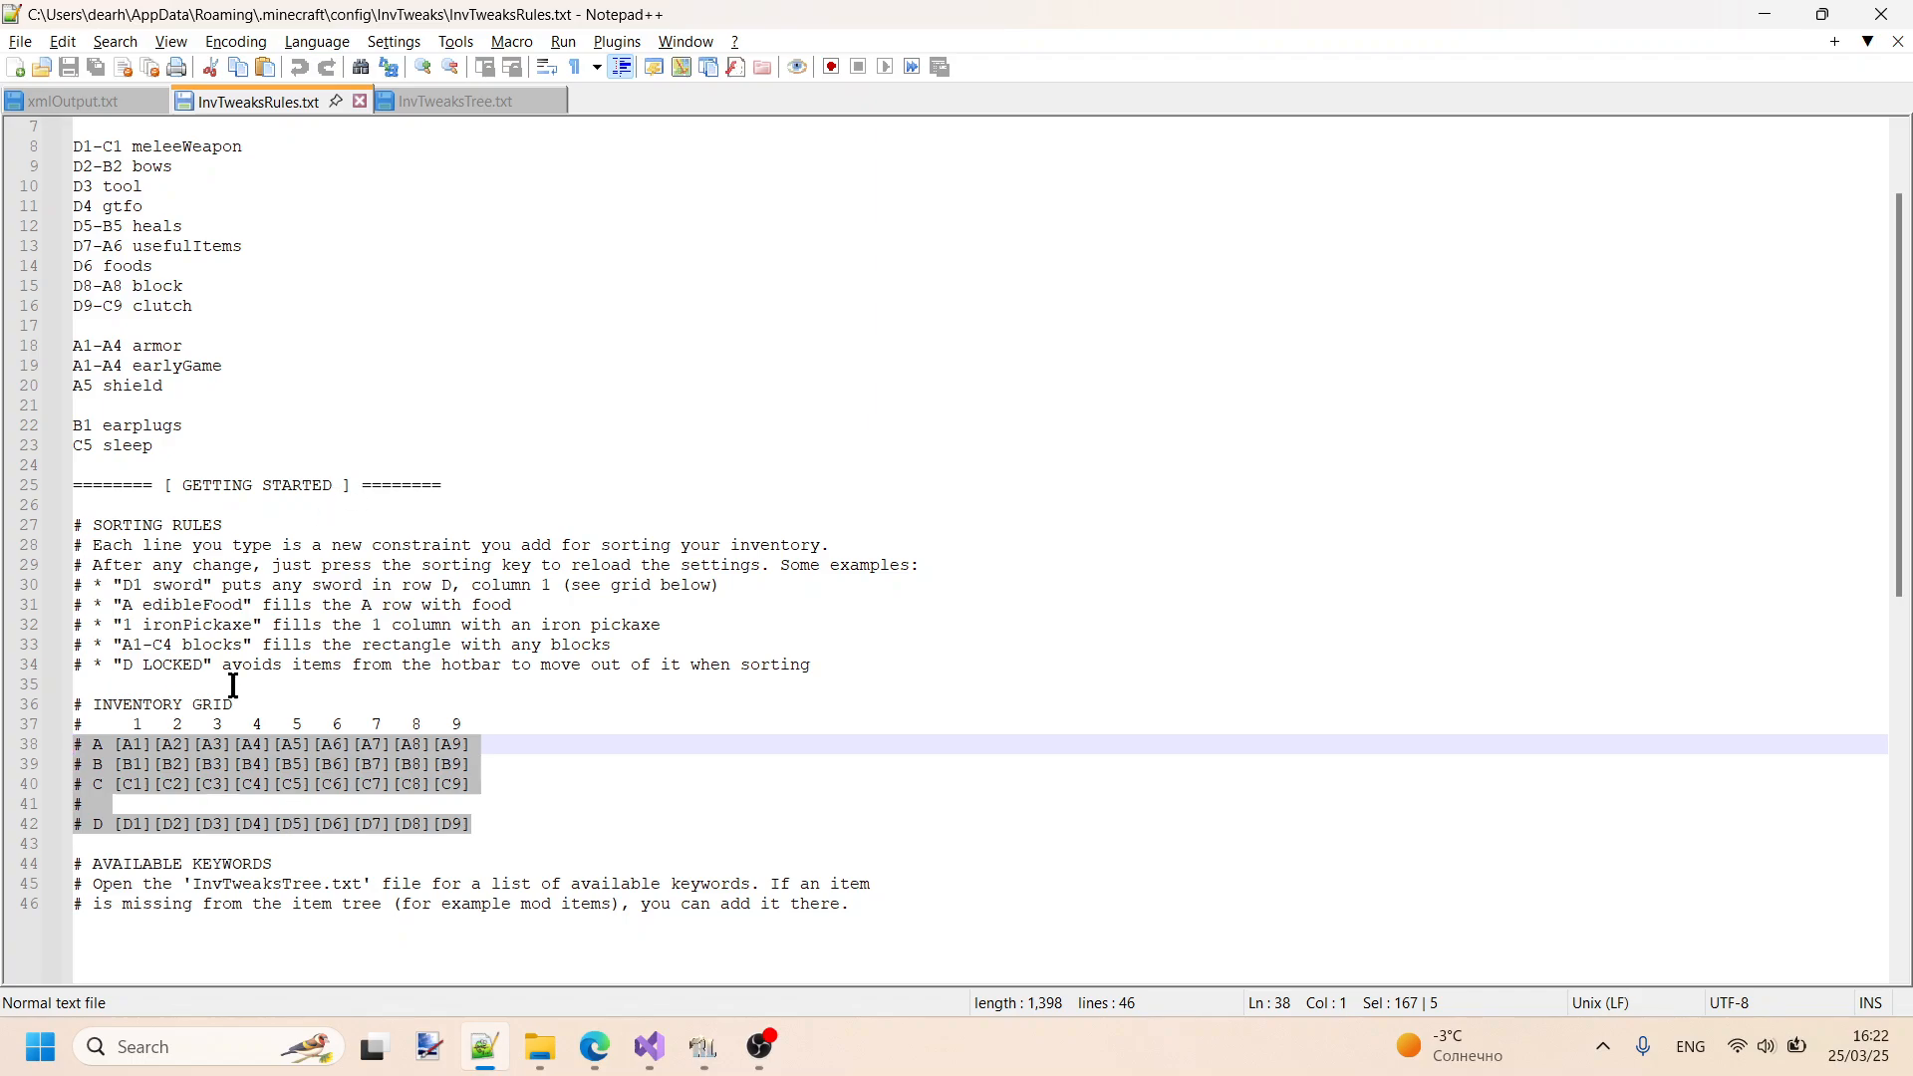
scroll(404, 341, up, 2)
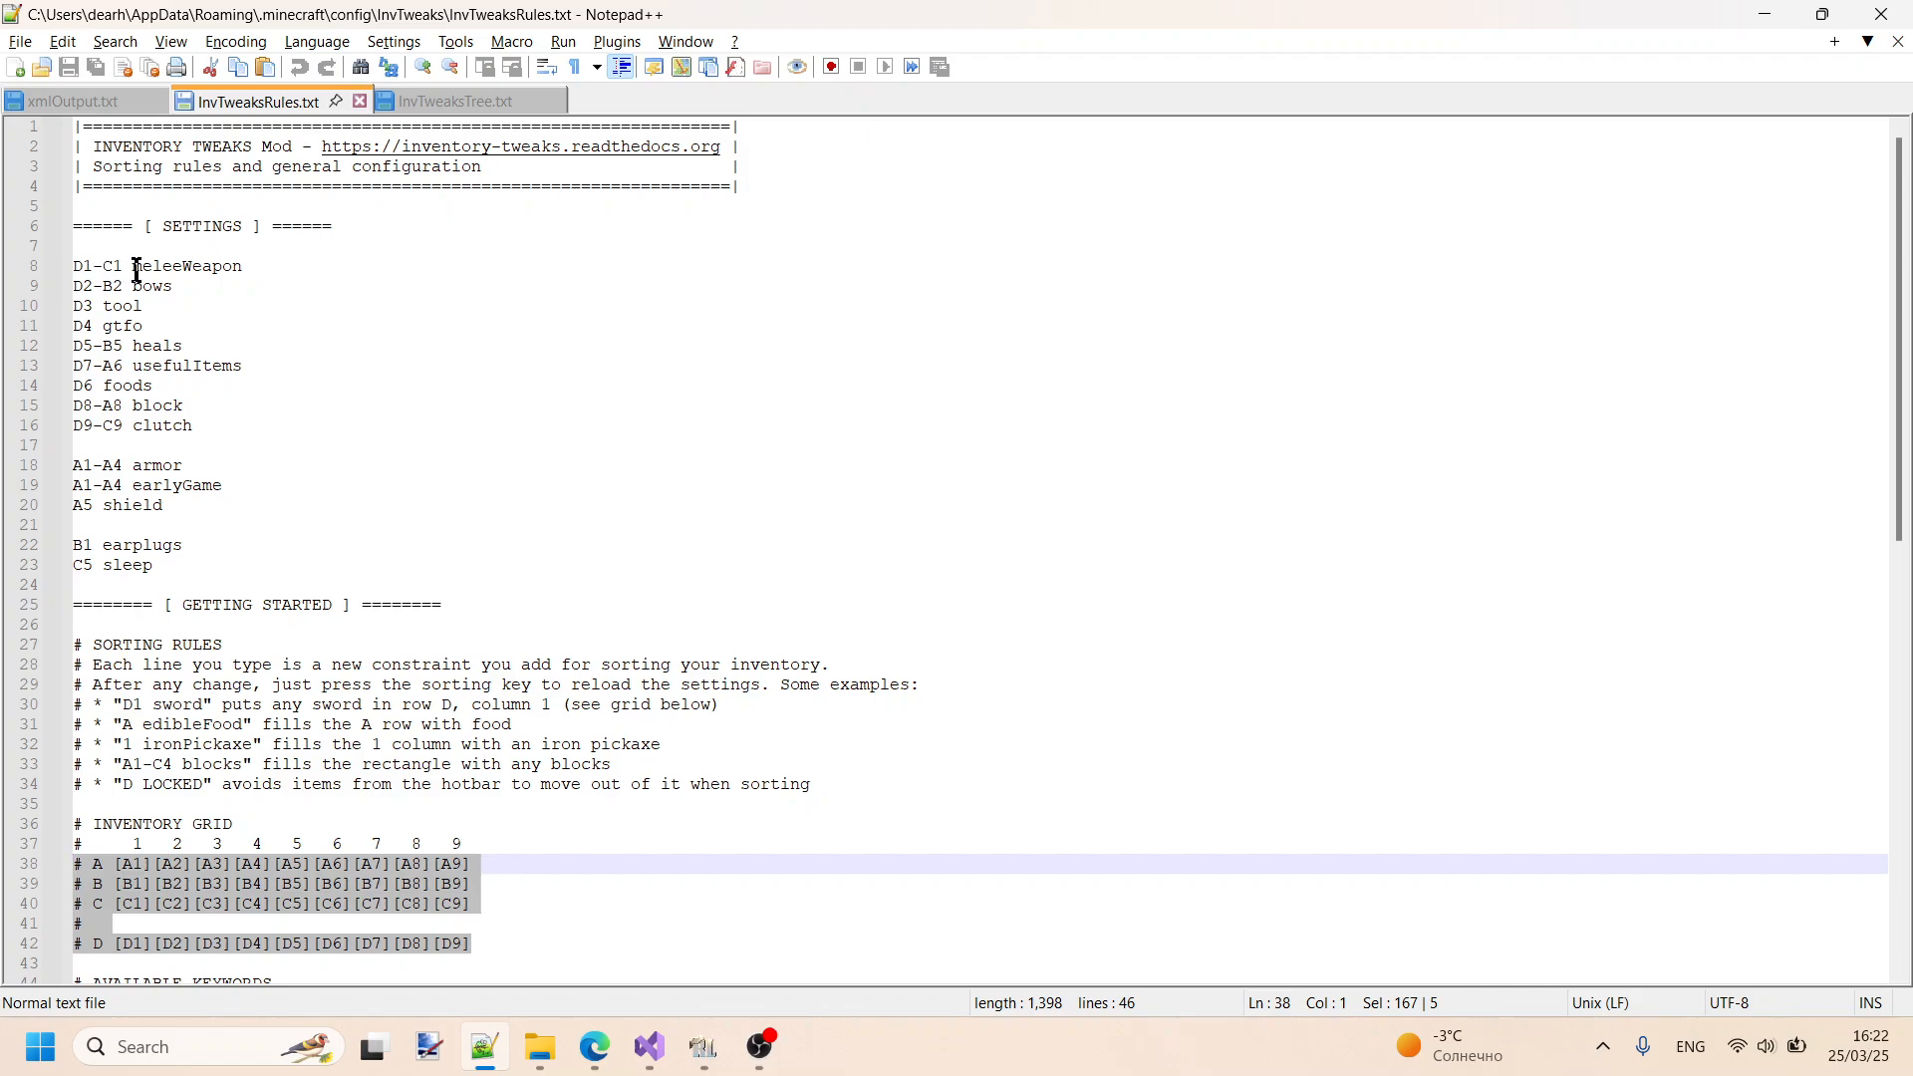
click(467, 481)
scroll(476, 468, down, 2)
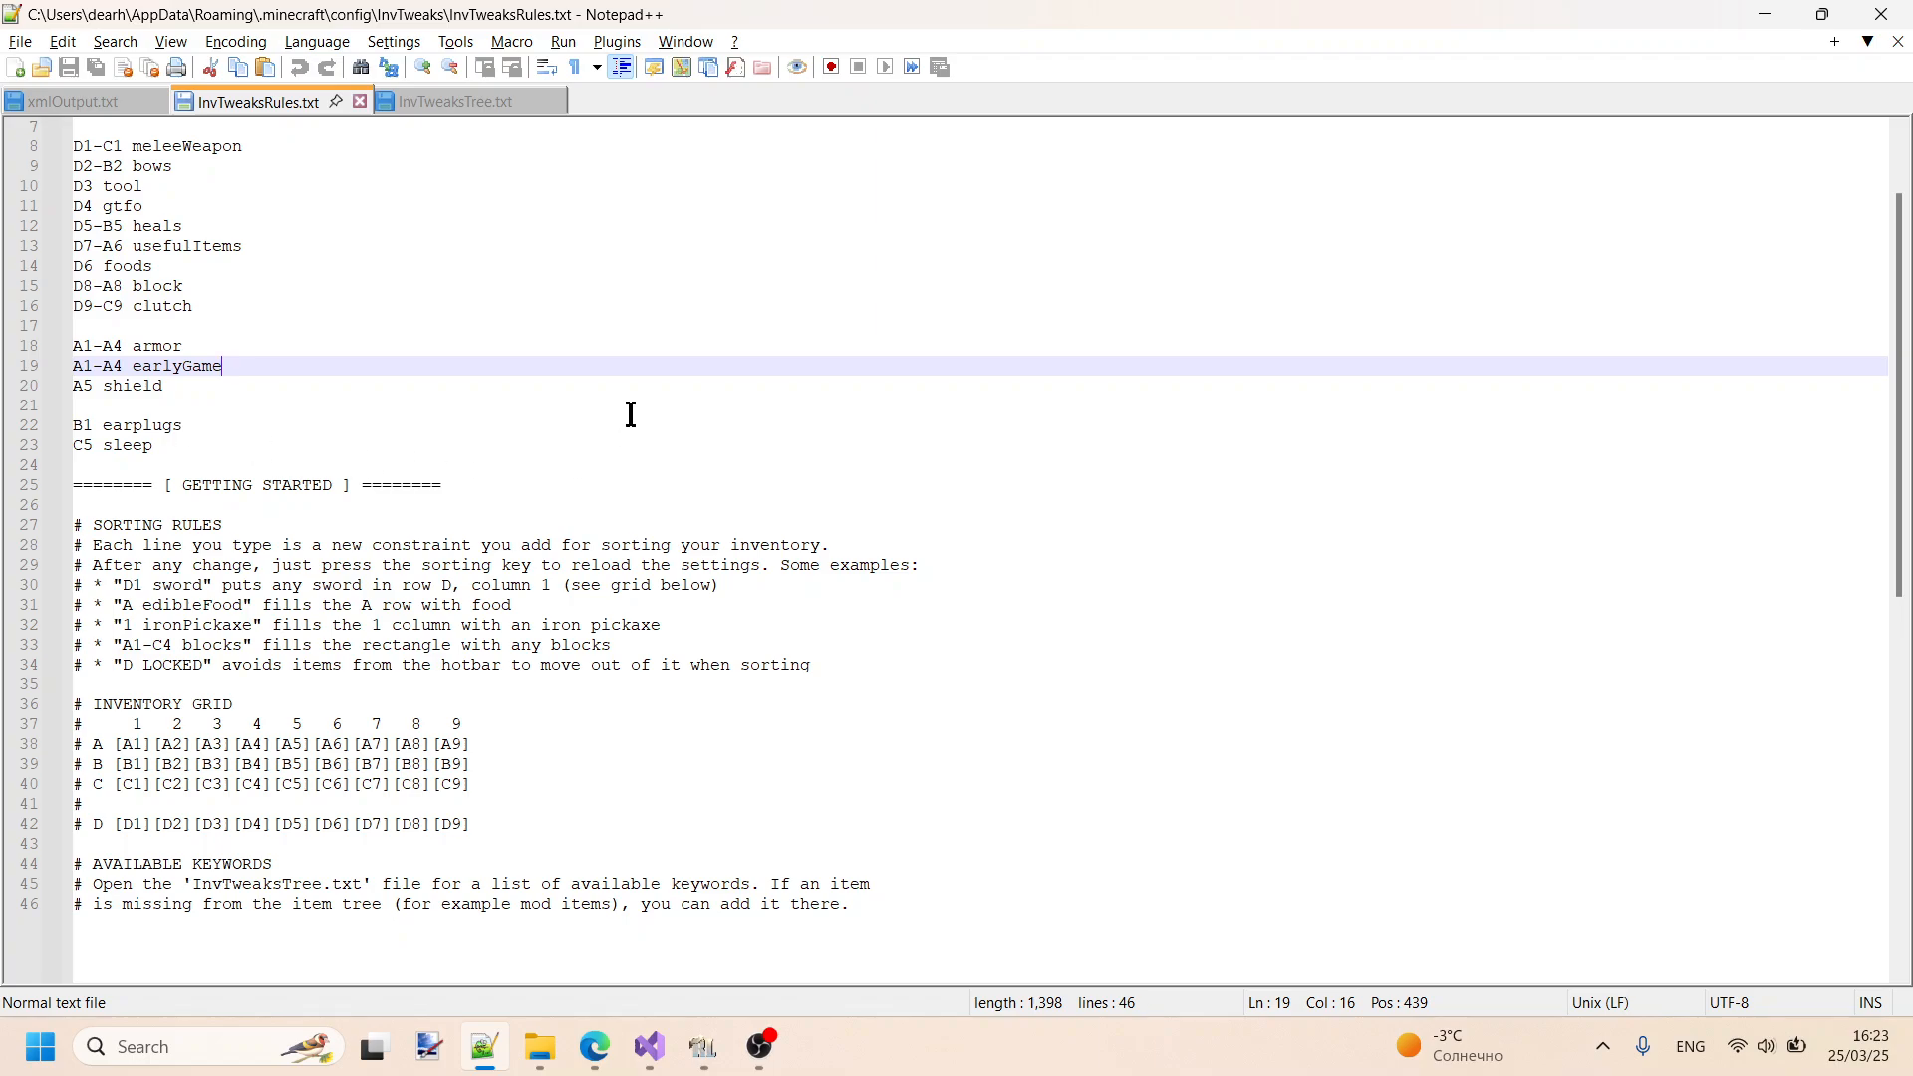
- Collapse the custom category in InvTweaksTree.txt and examine the default weapon, tool and armor entries below it
click(453, 103)
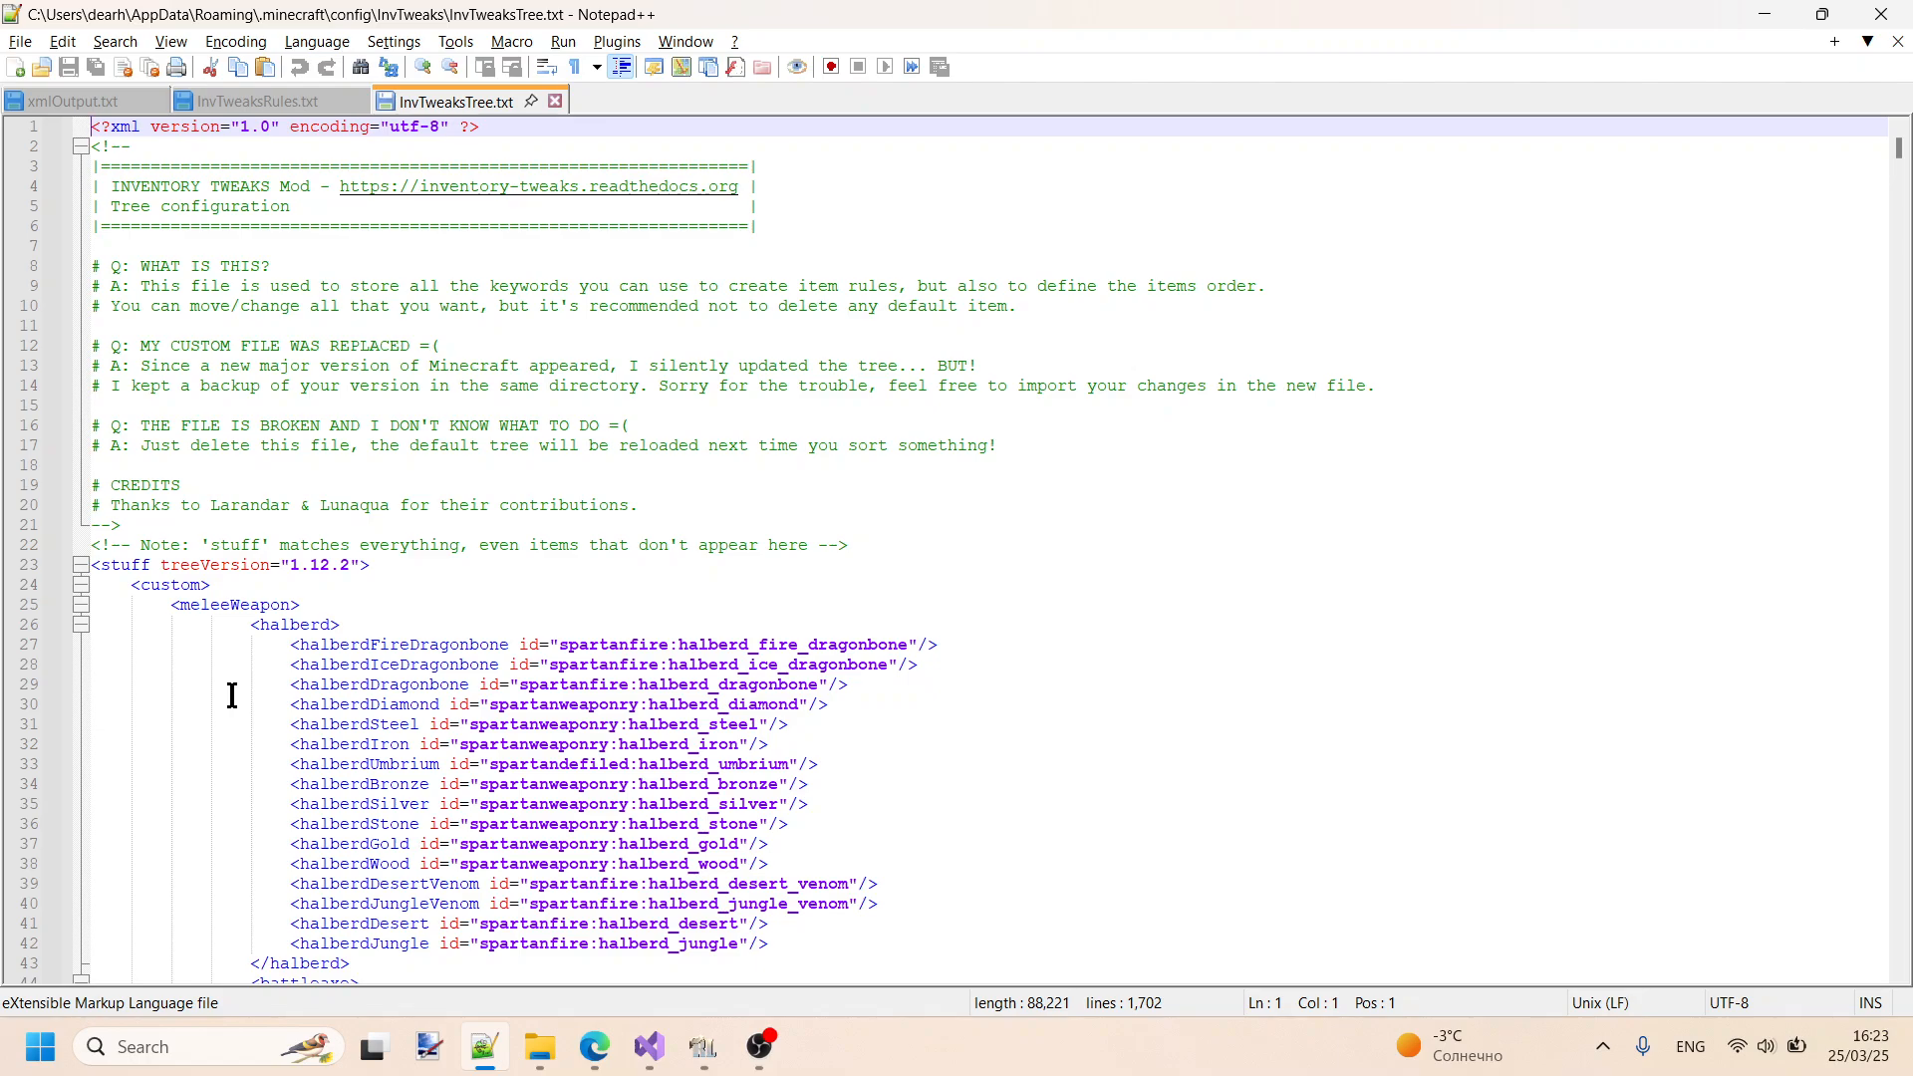
click(80, 586)
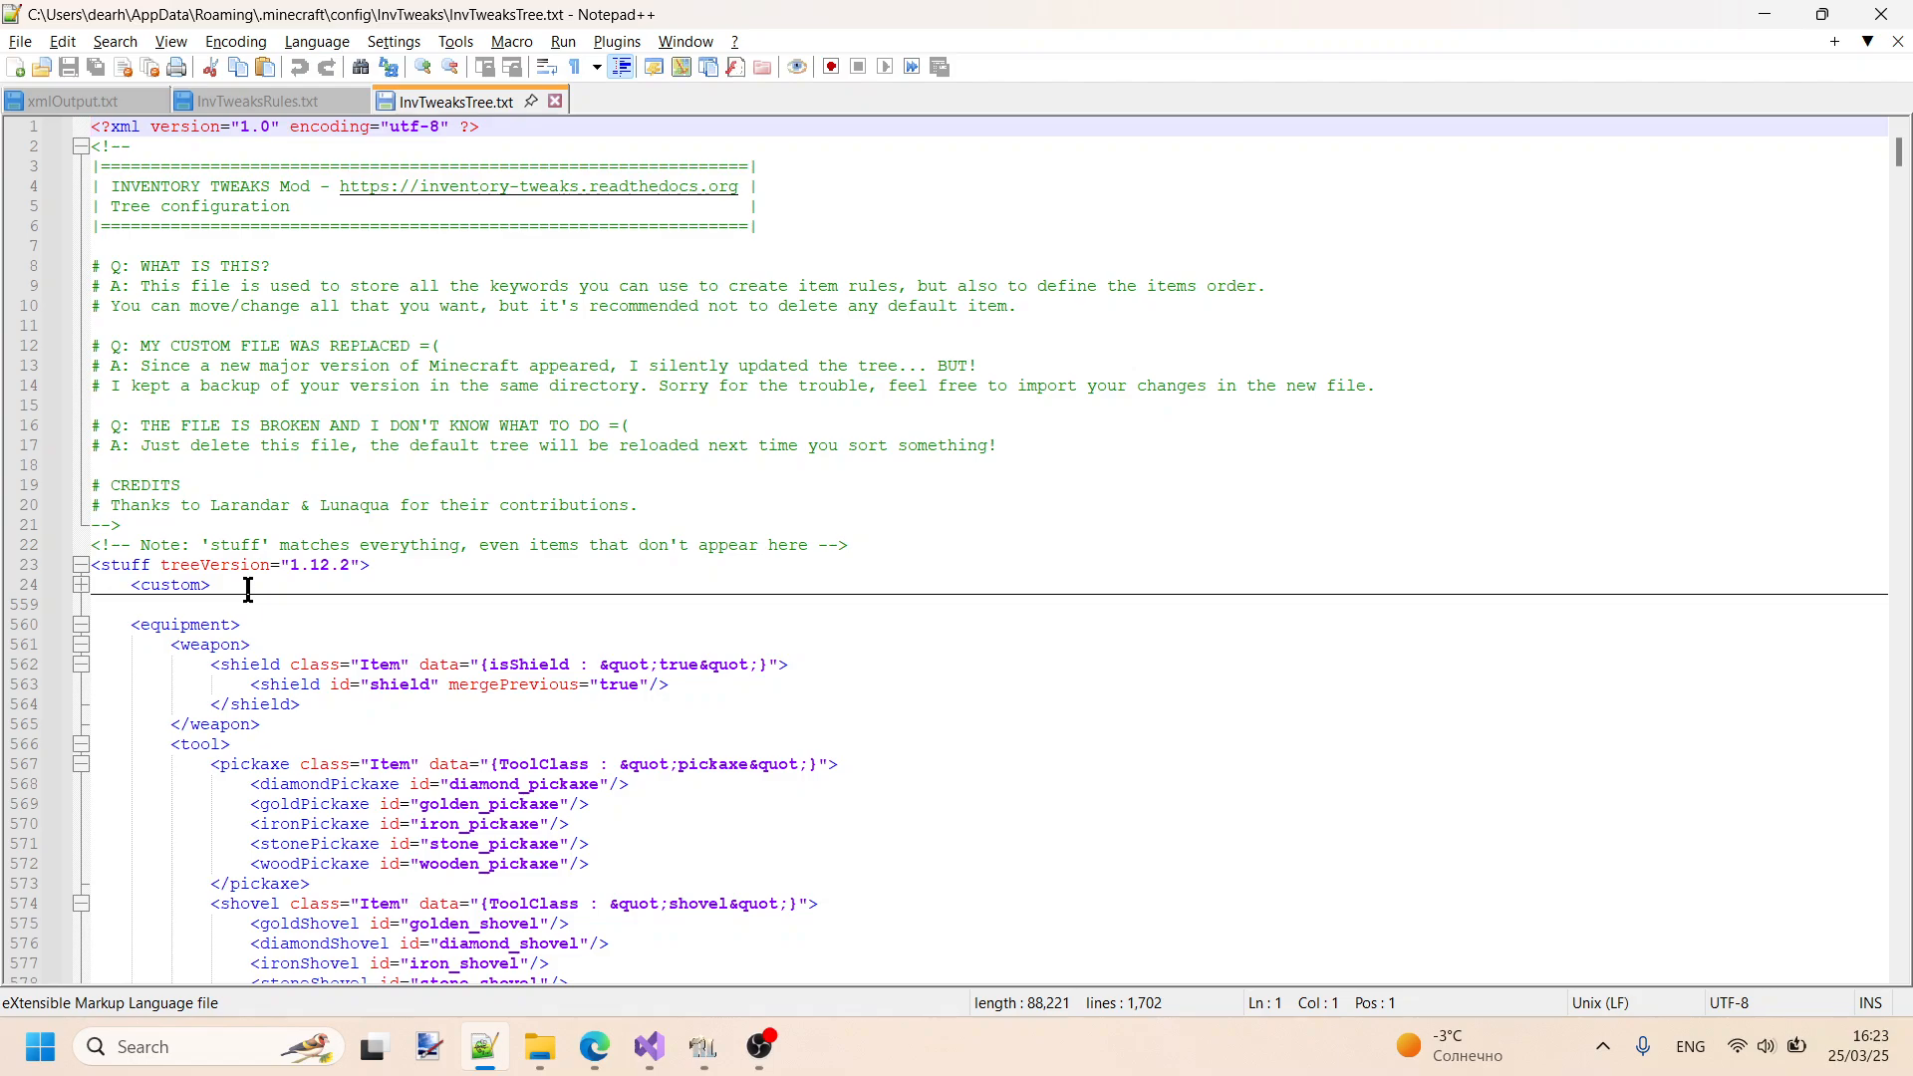
scroll(250, 597, down, 1)
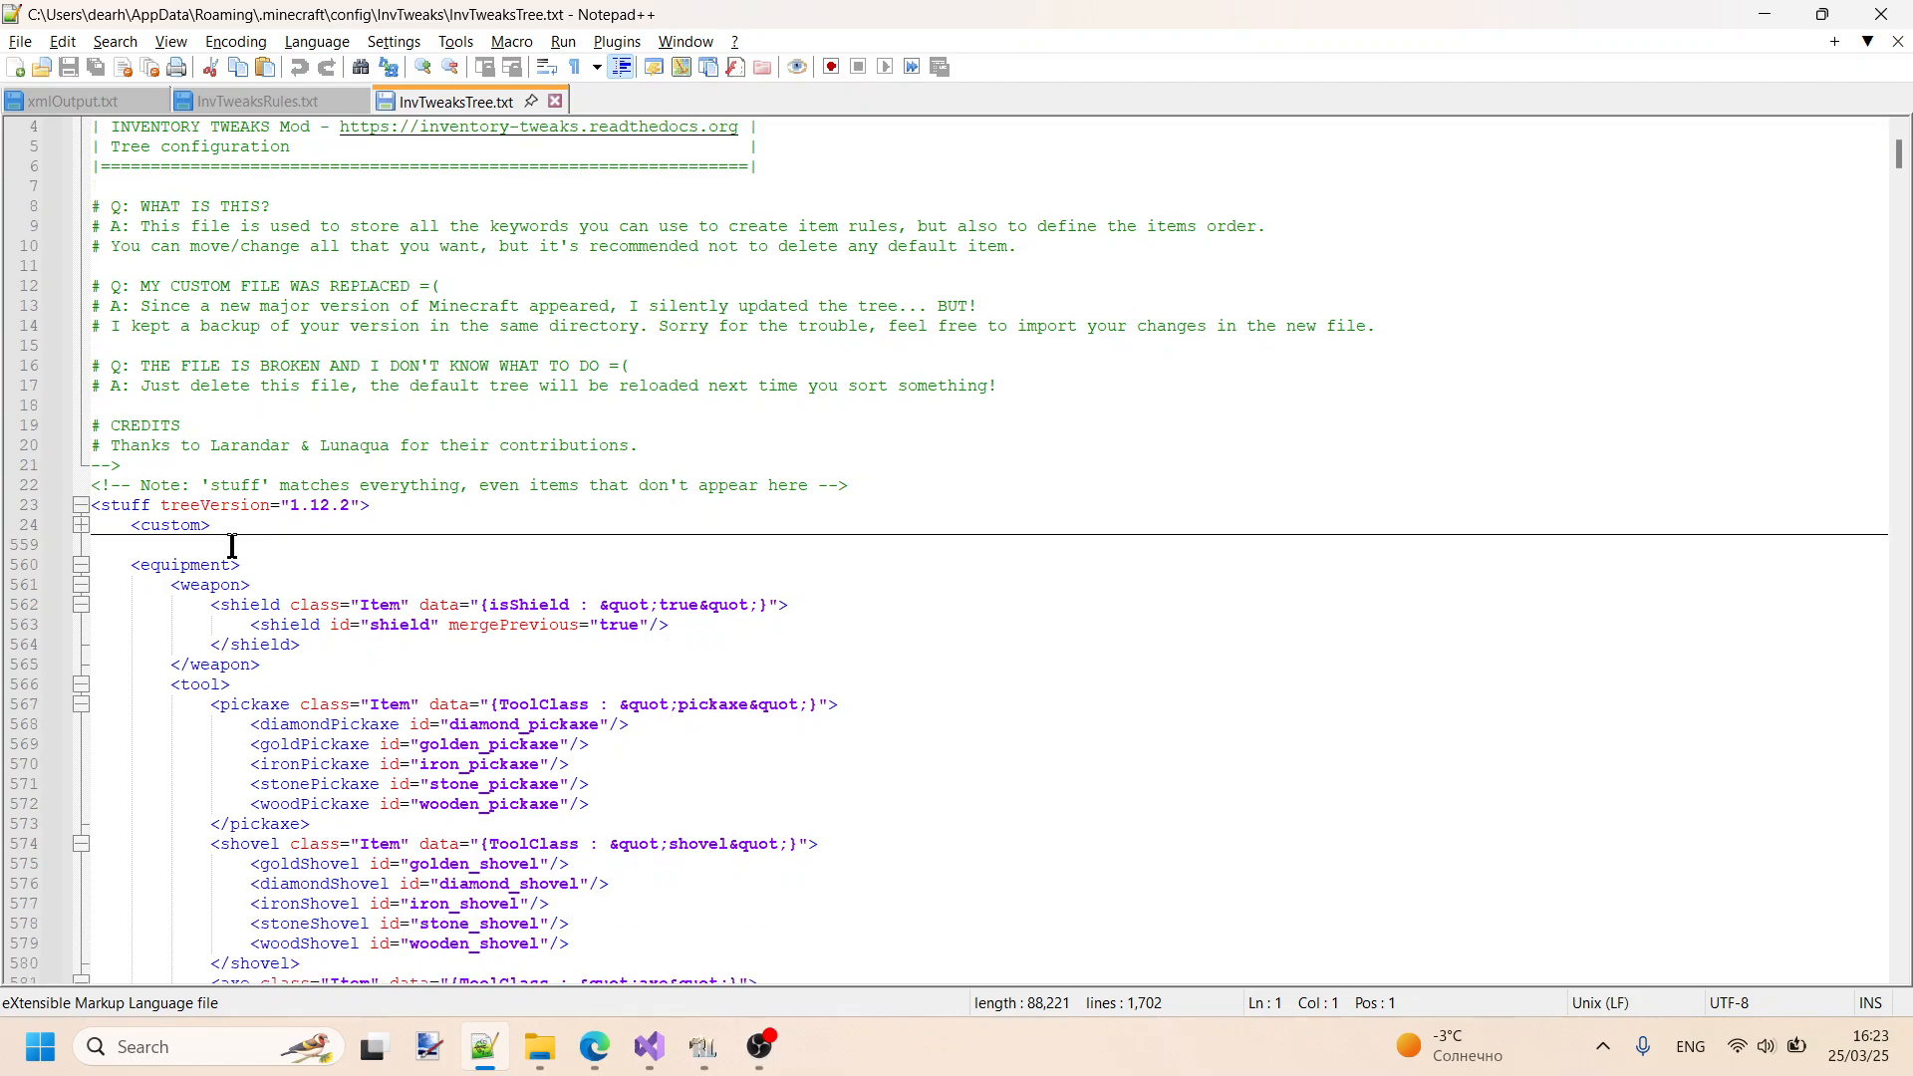
scroll(854, 427, down, 3)
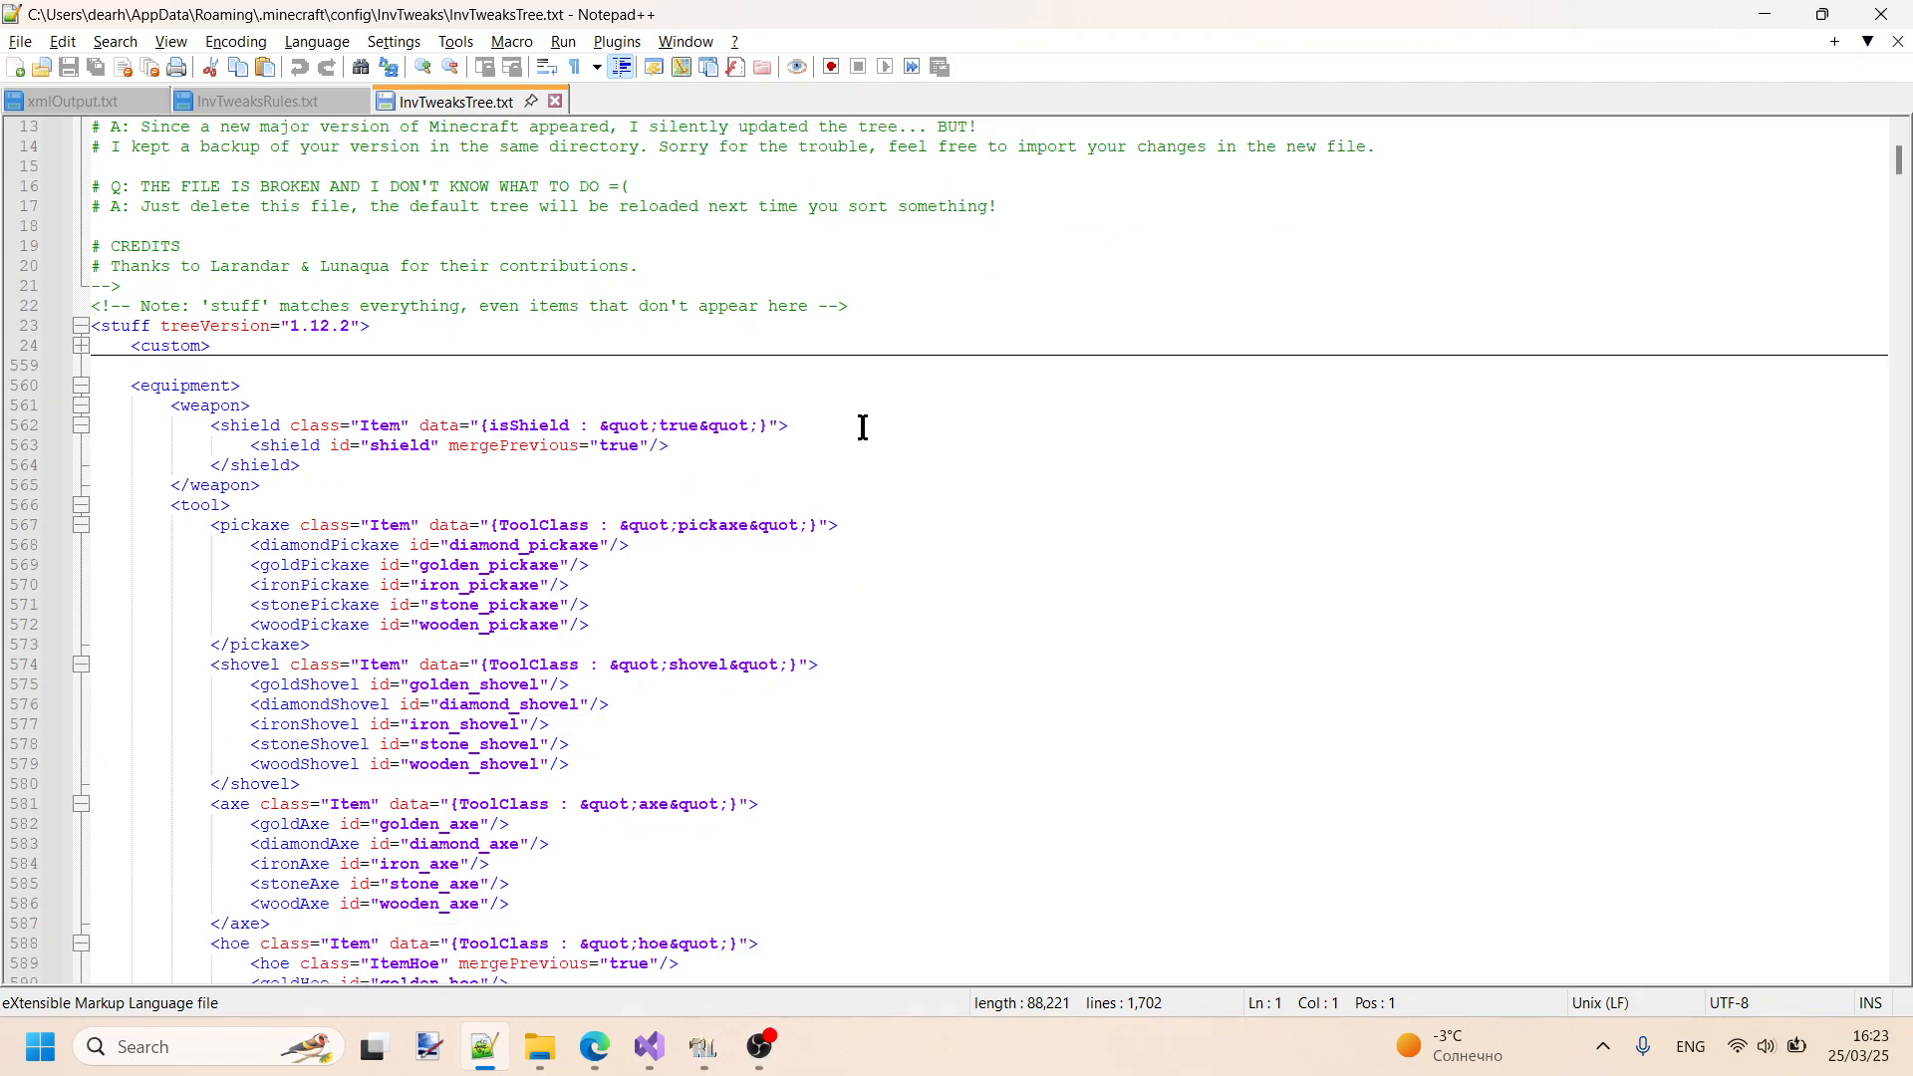
scroll(862, 427, down, 1)
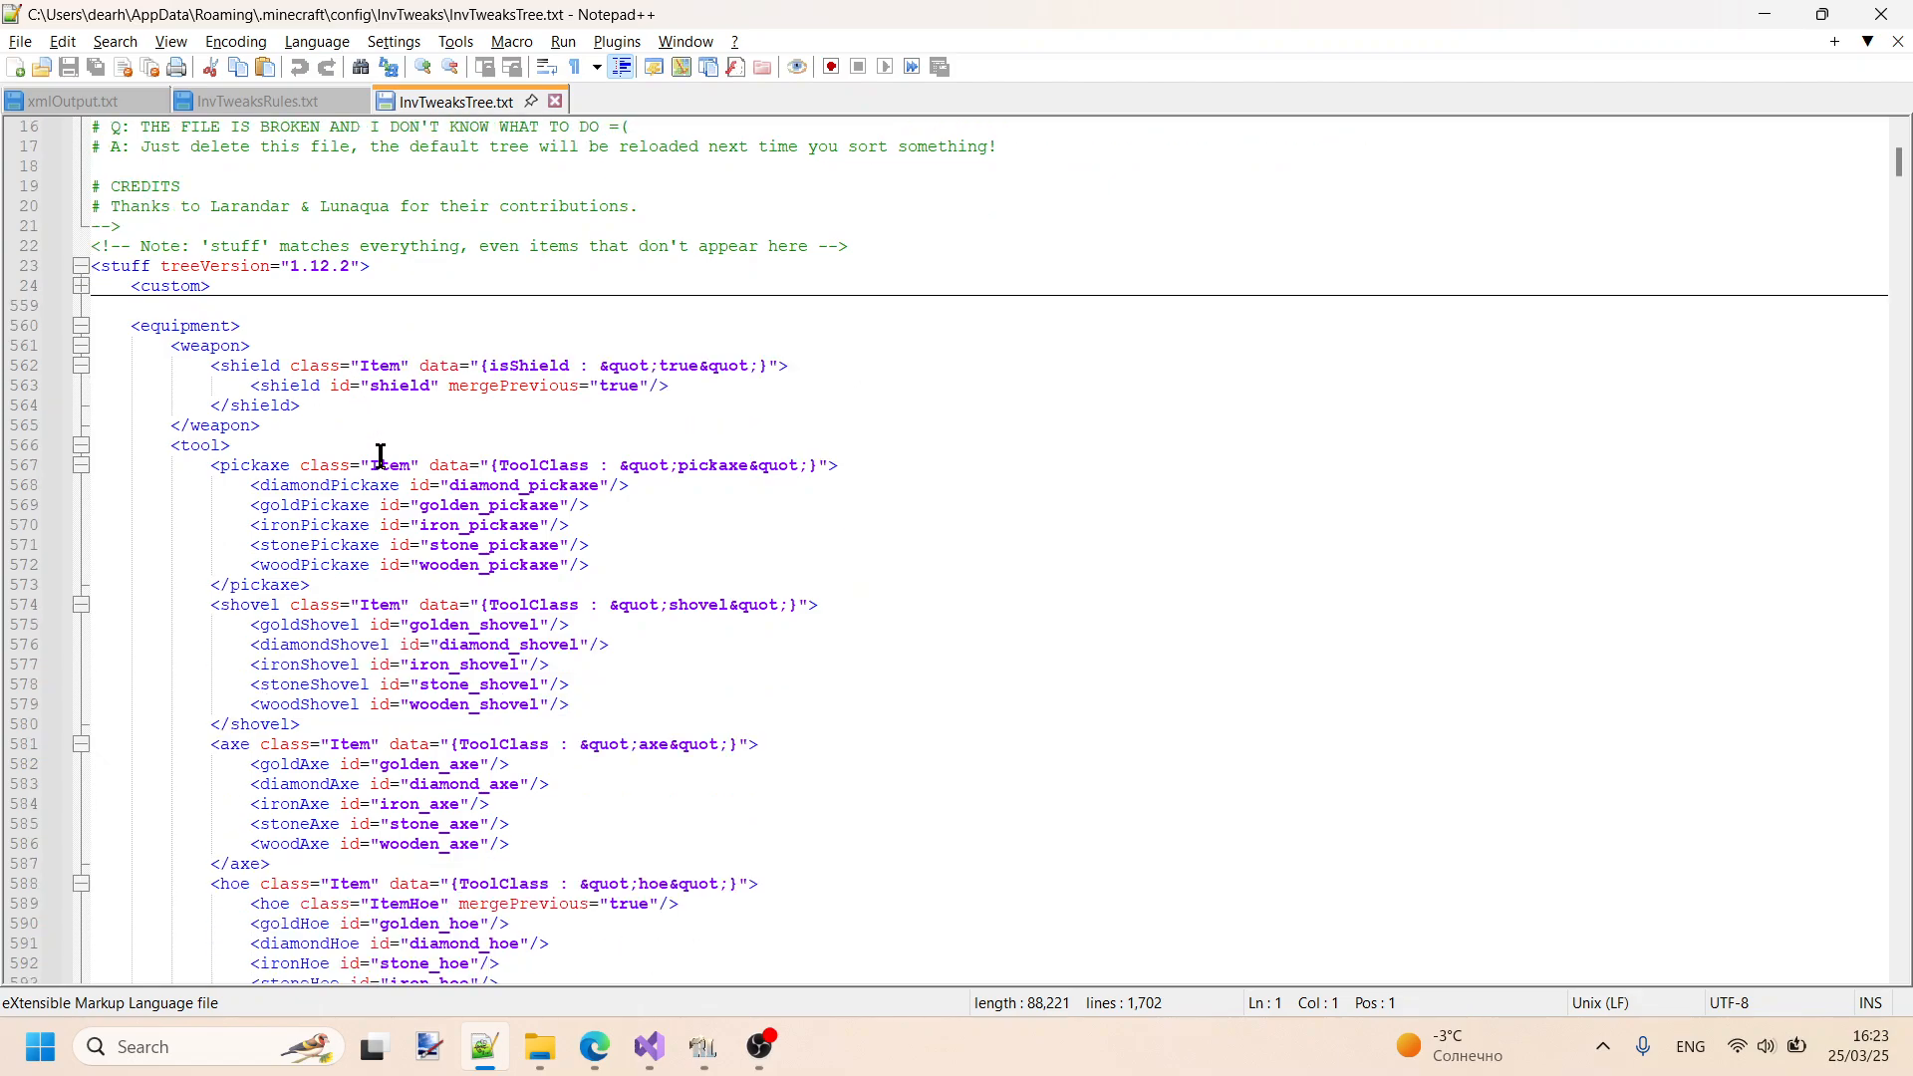
scroll(385, 505, down, 1)
scroll(389, 505, down, 5)
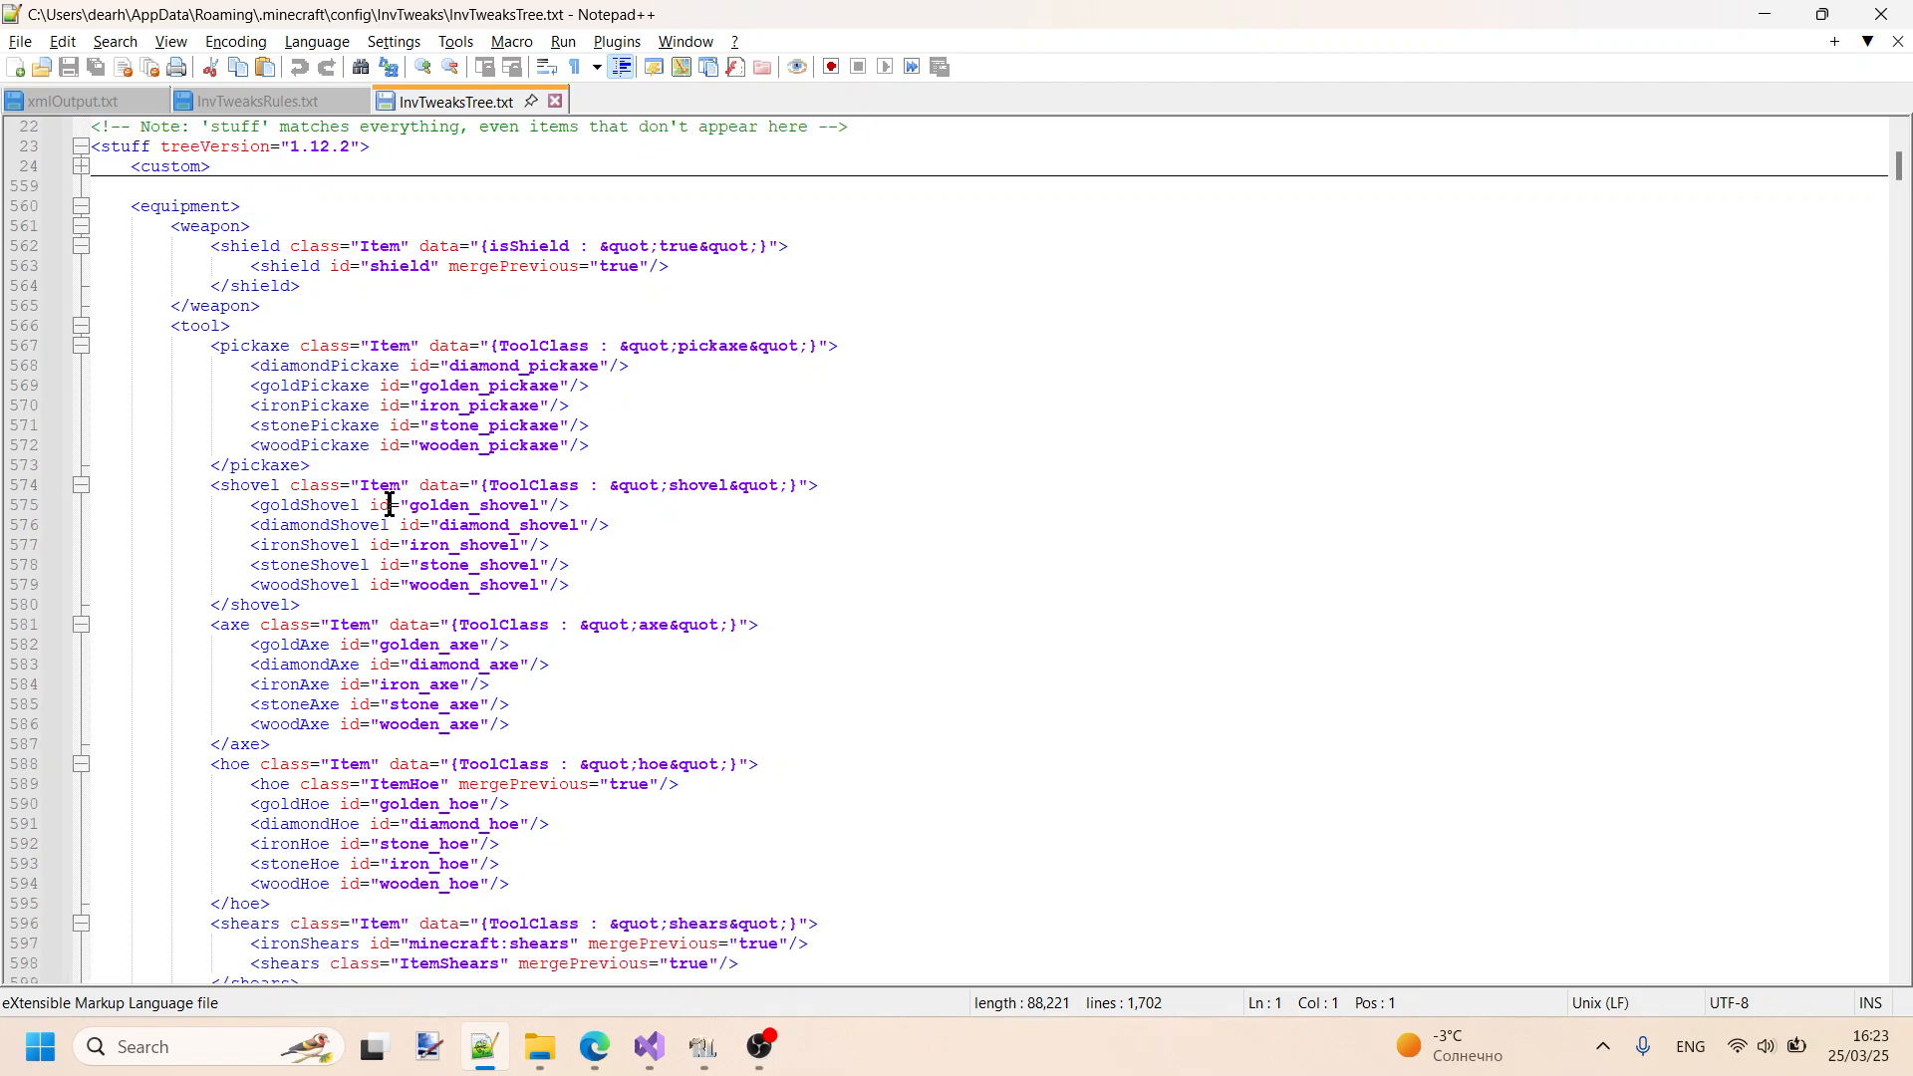
scroll(396, 498, down, 3)
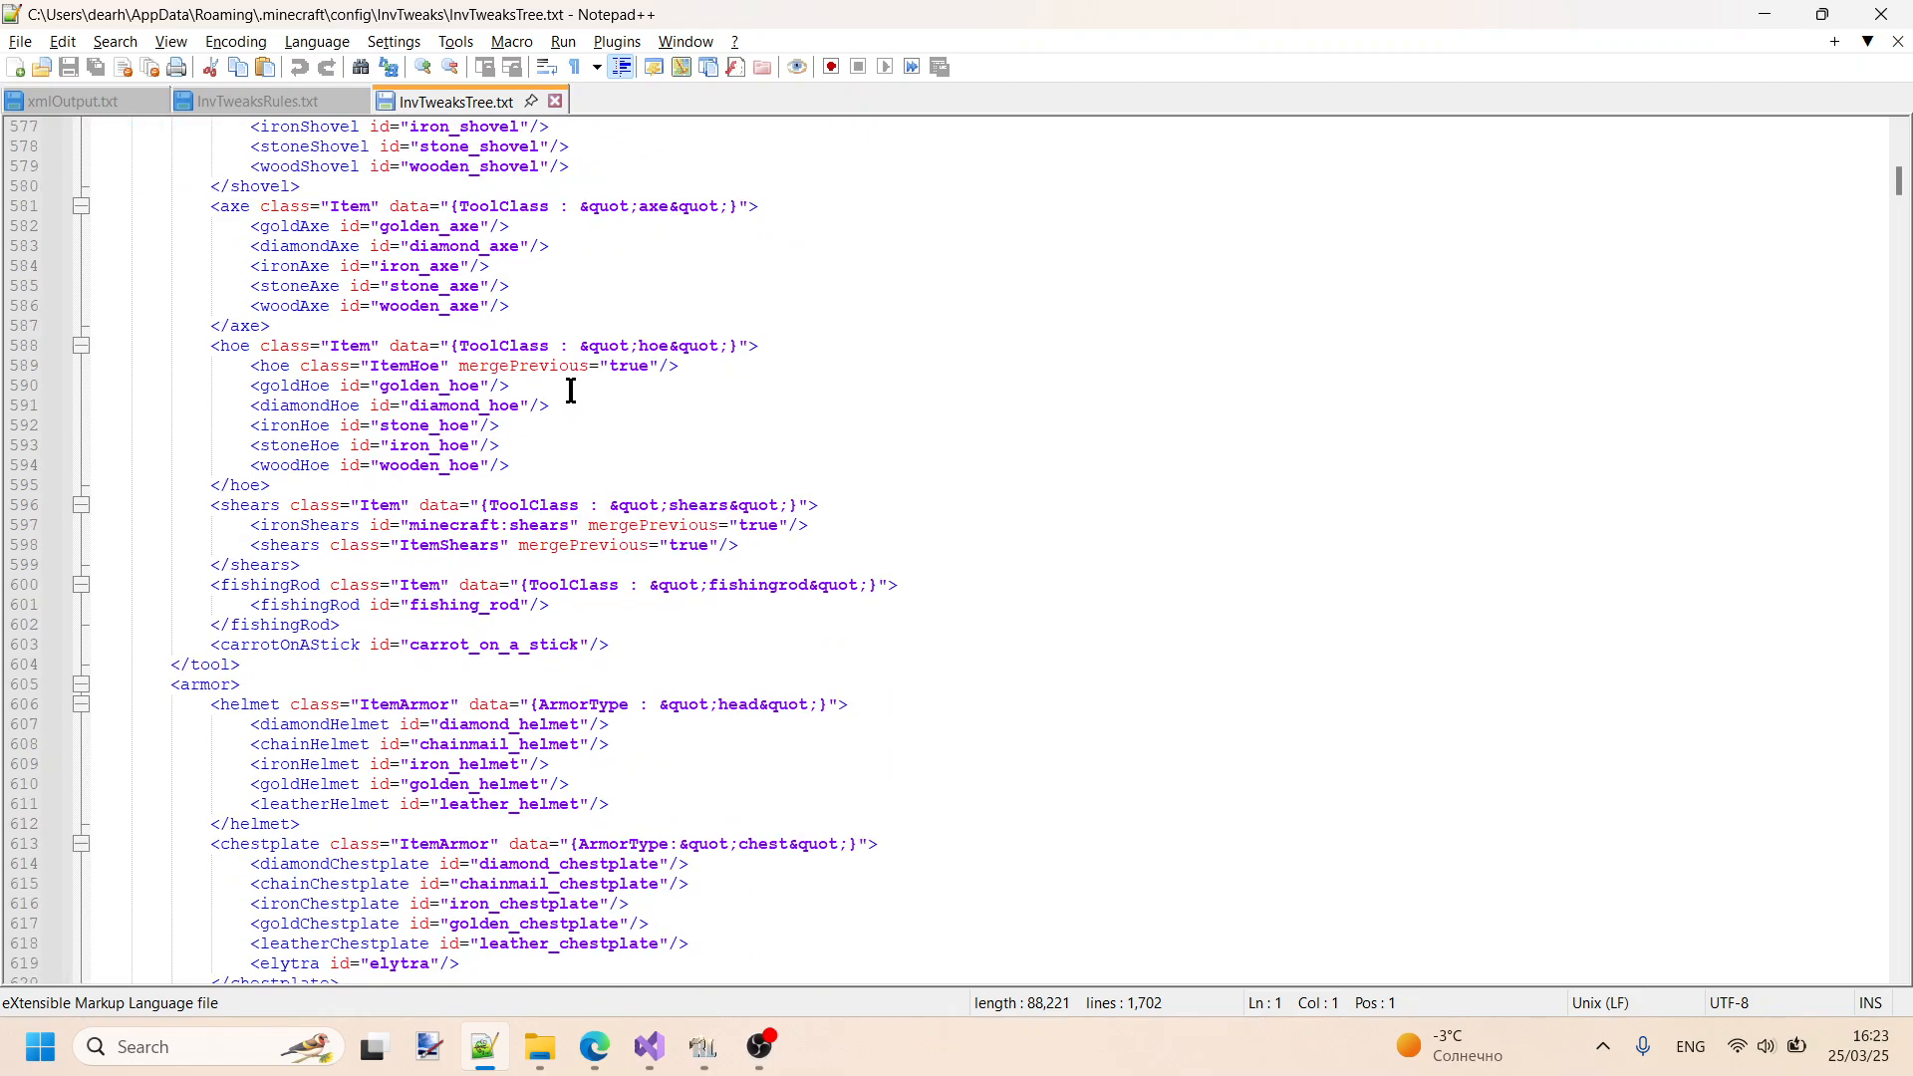
scroll(571, 391, down, 2)
scroll(571, 391, down, 7)
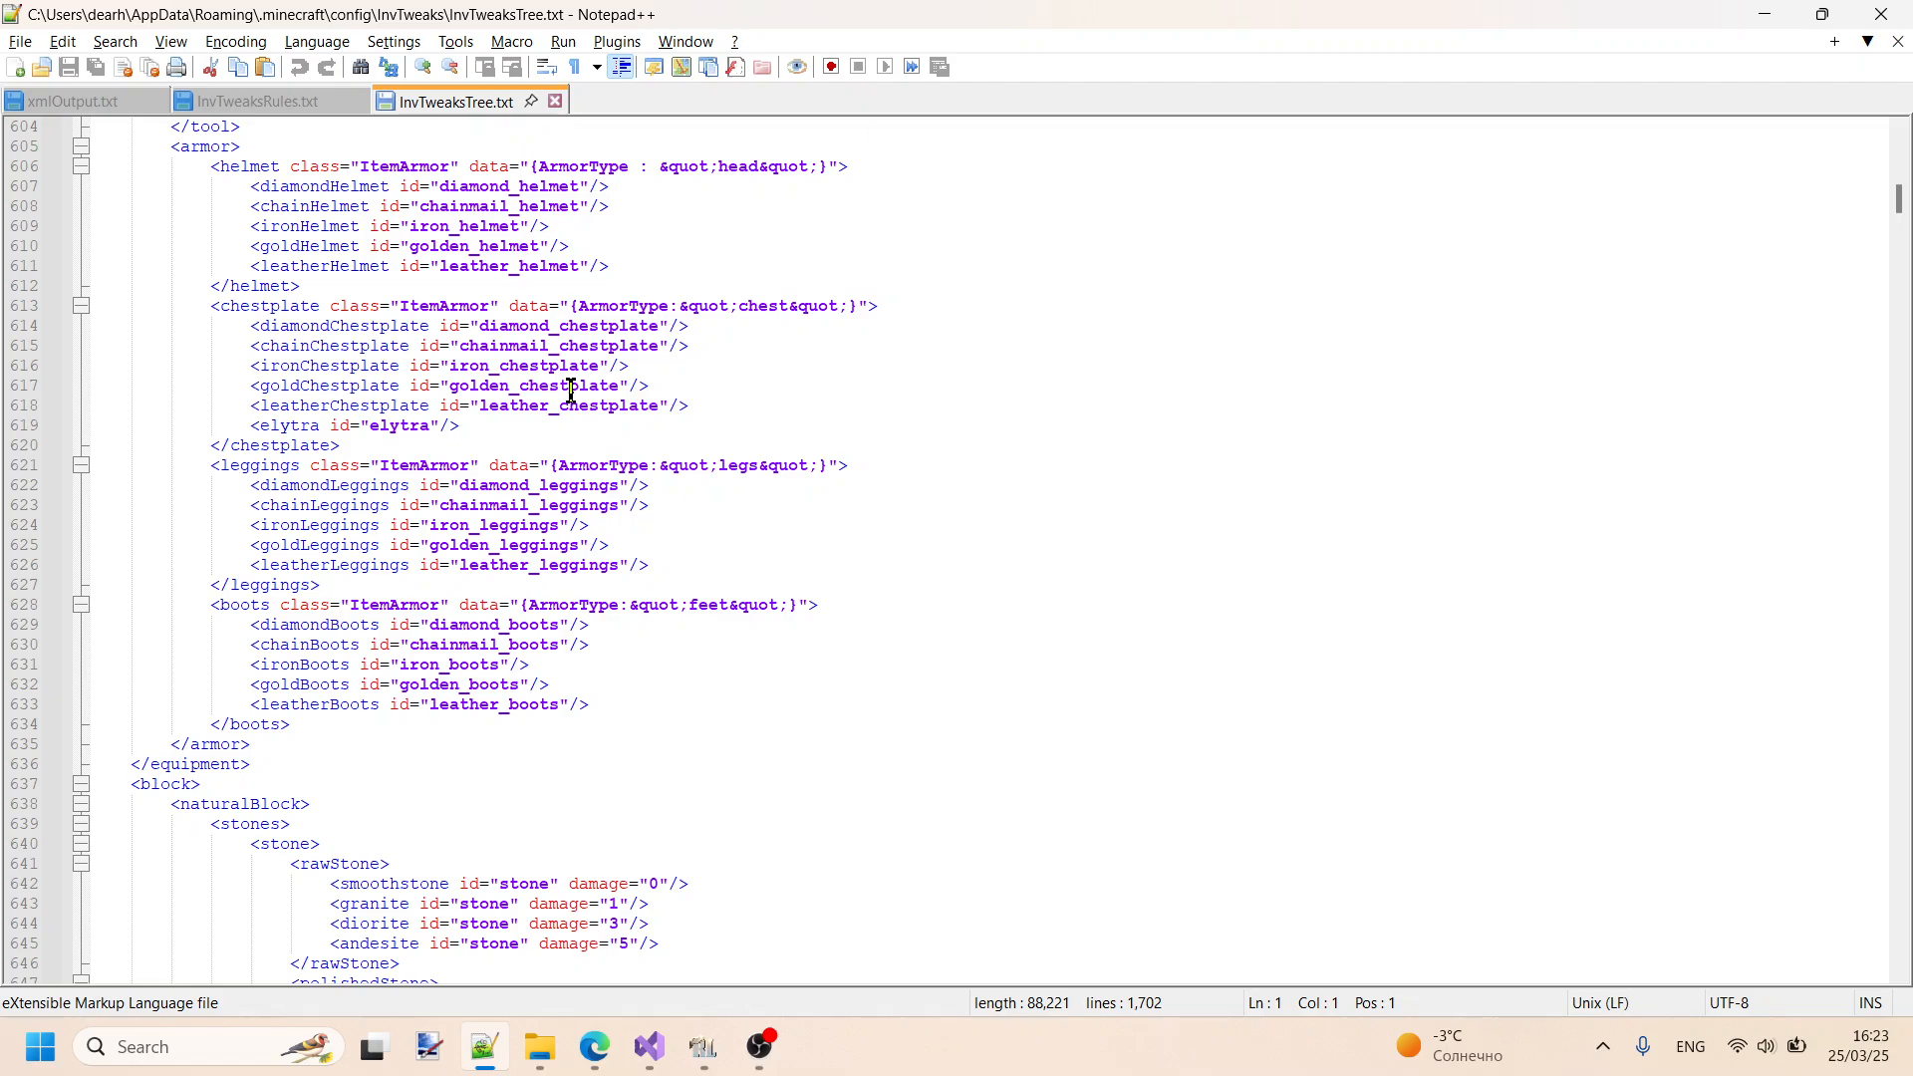
scroll(571, 391, up, 15)
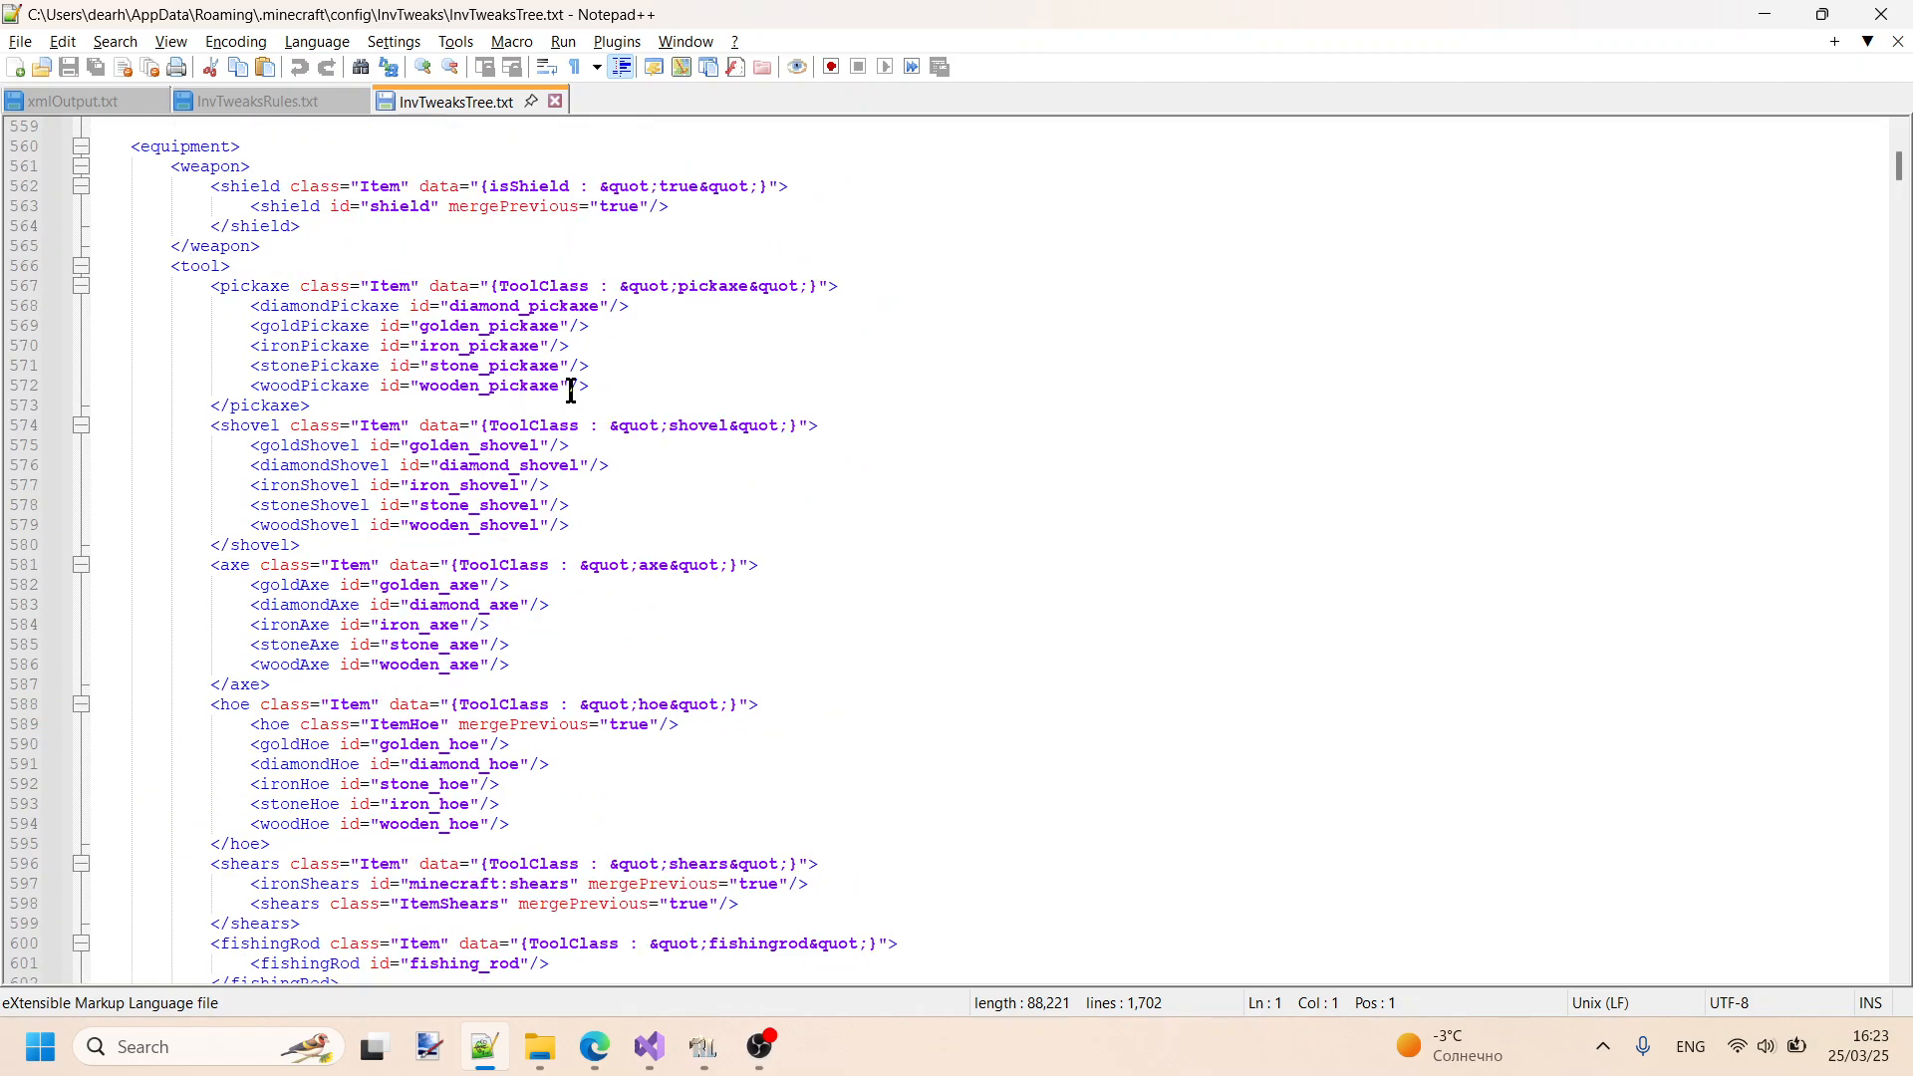
scroll(571, 390, up, 6)
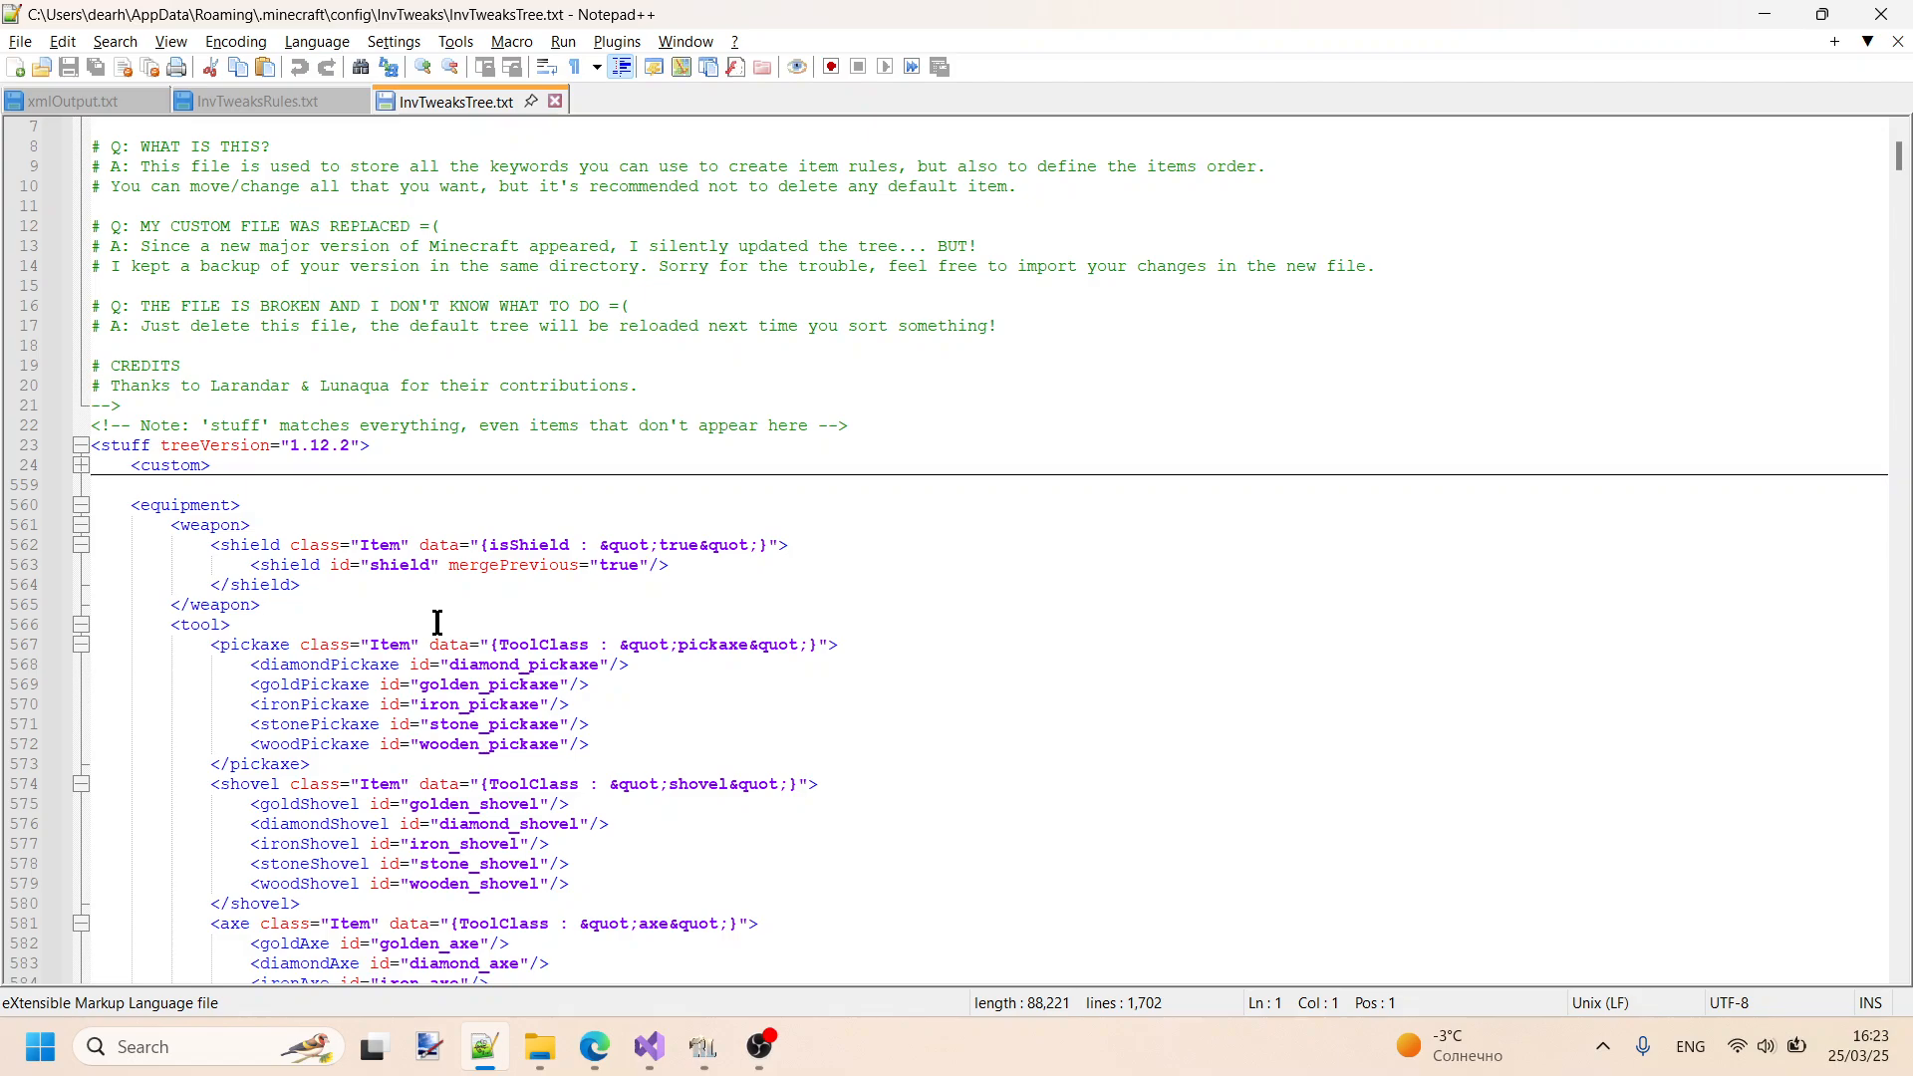
- Resume the RLCraft game, hide the advanced tooltips, and check the Golden Helmet's item tree path in the inventory
click(702, 1068)
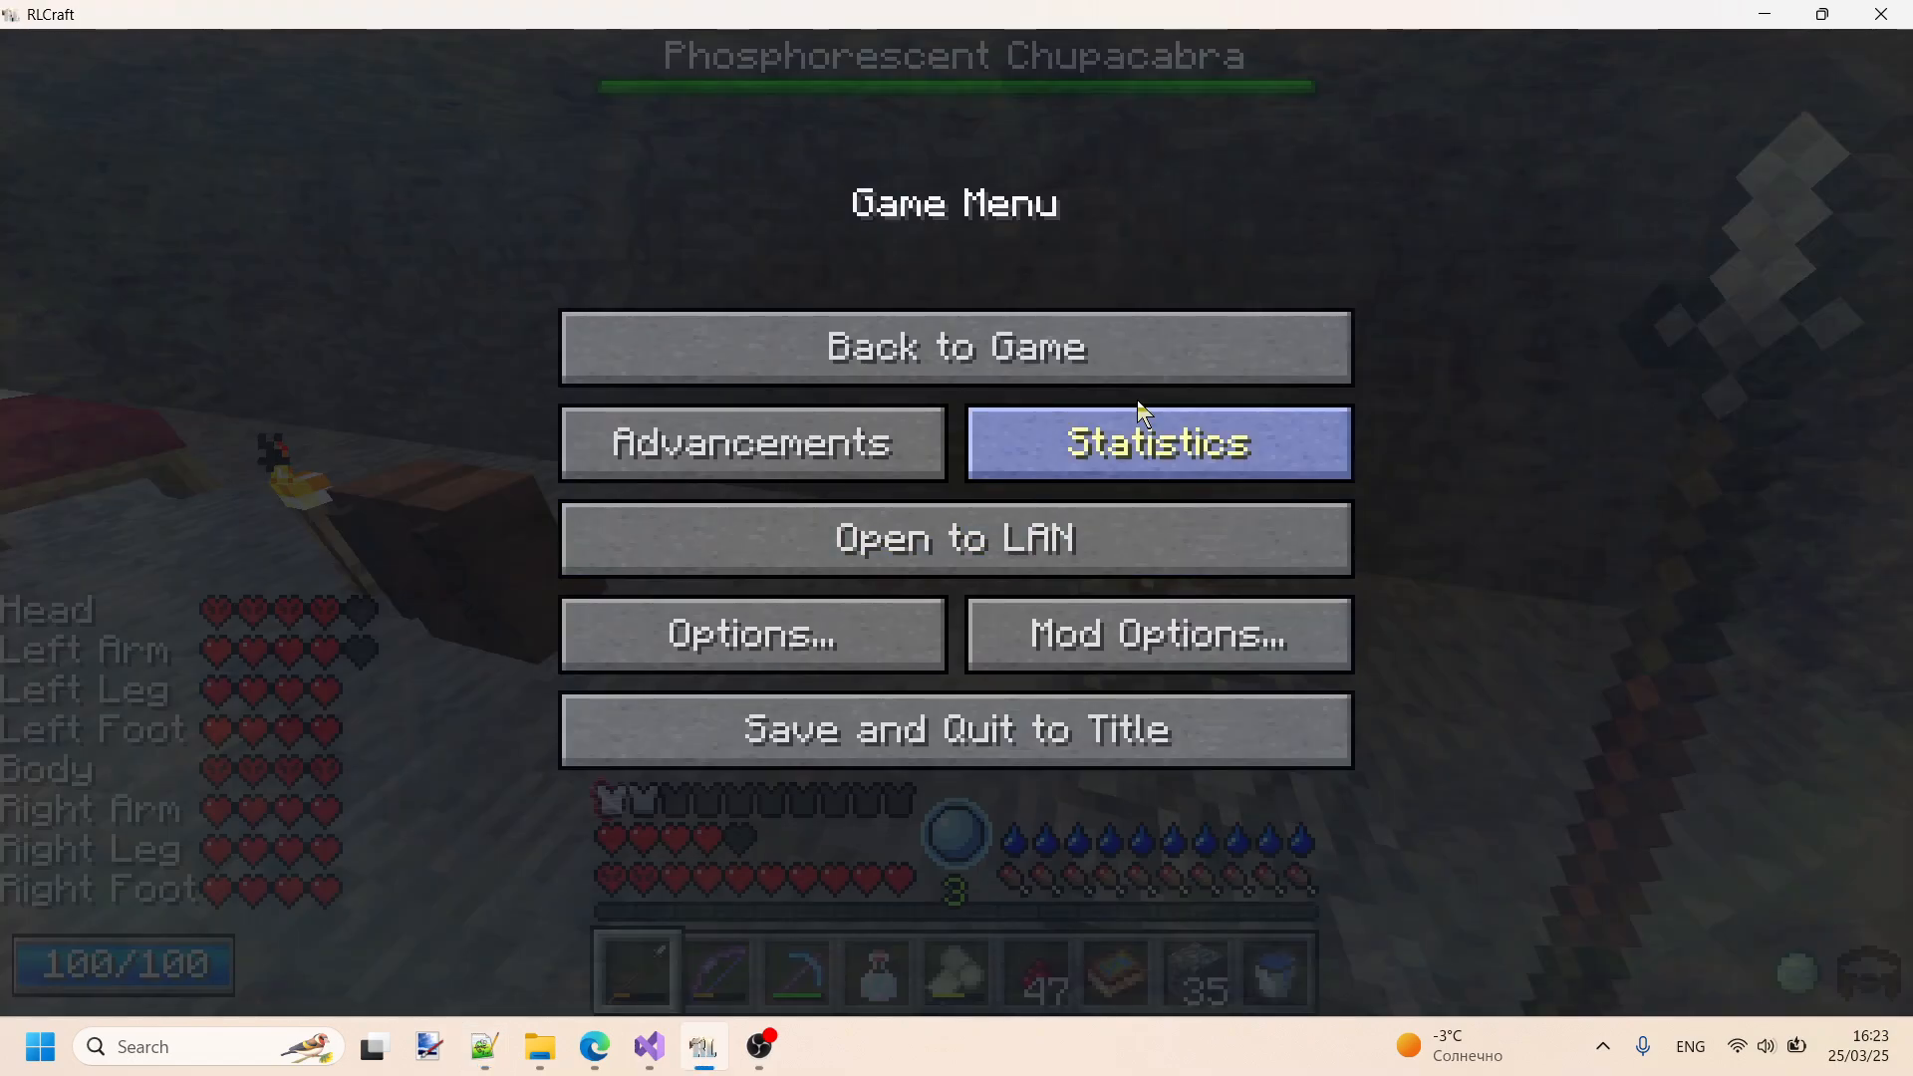
click(1137, 370)
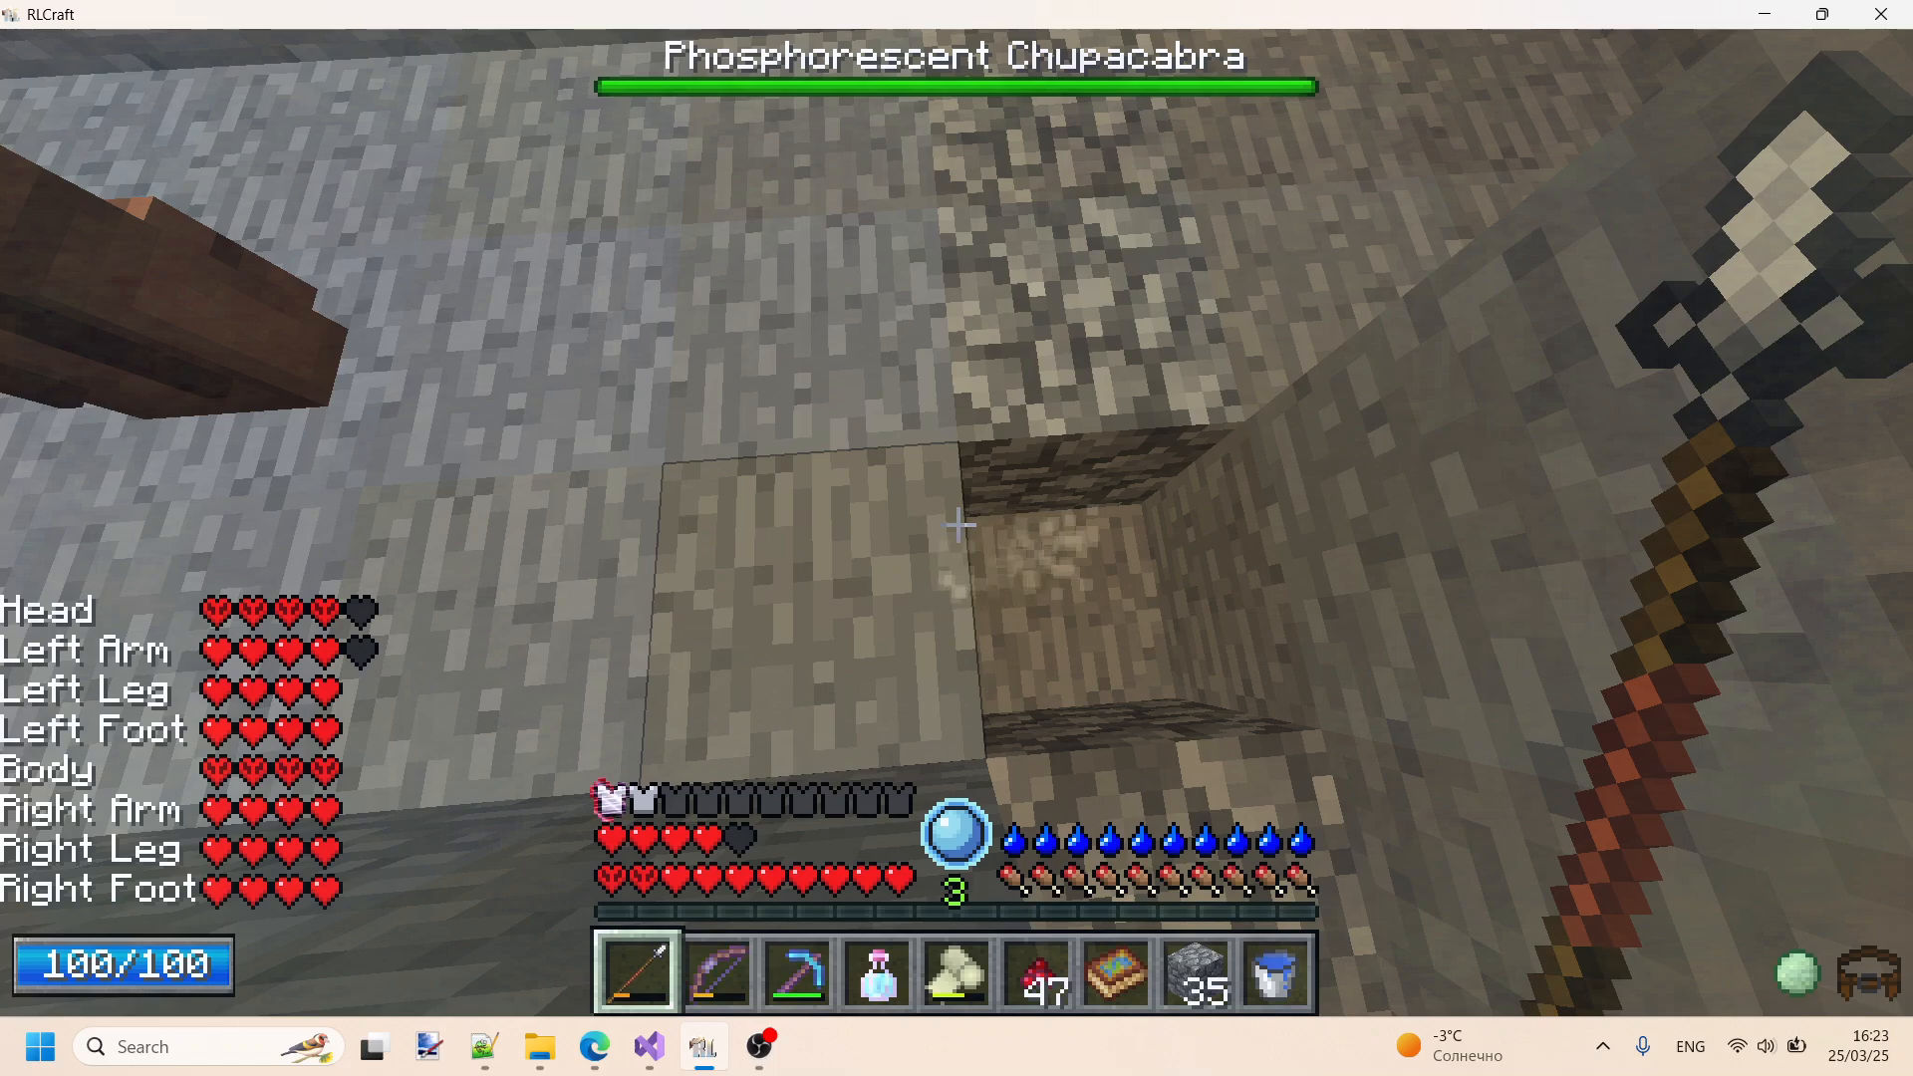
key(e)
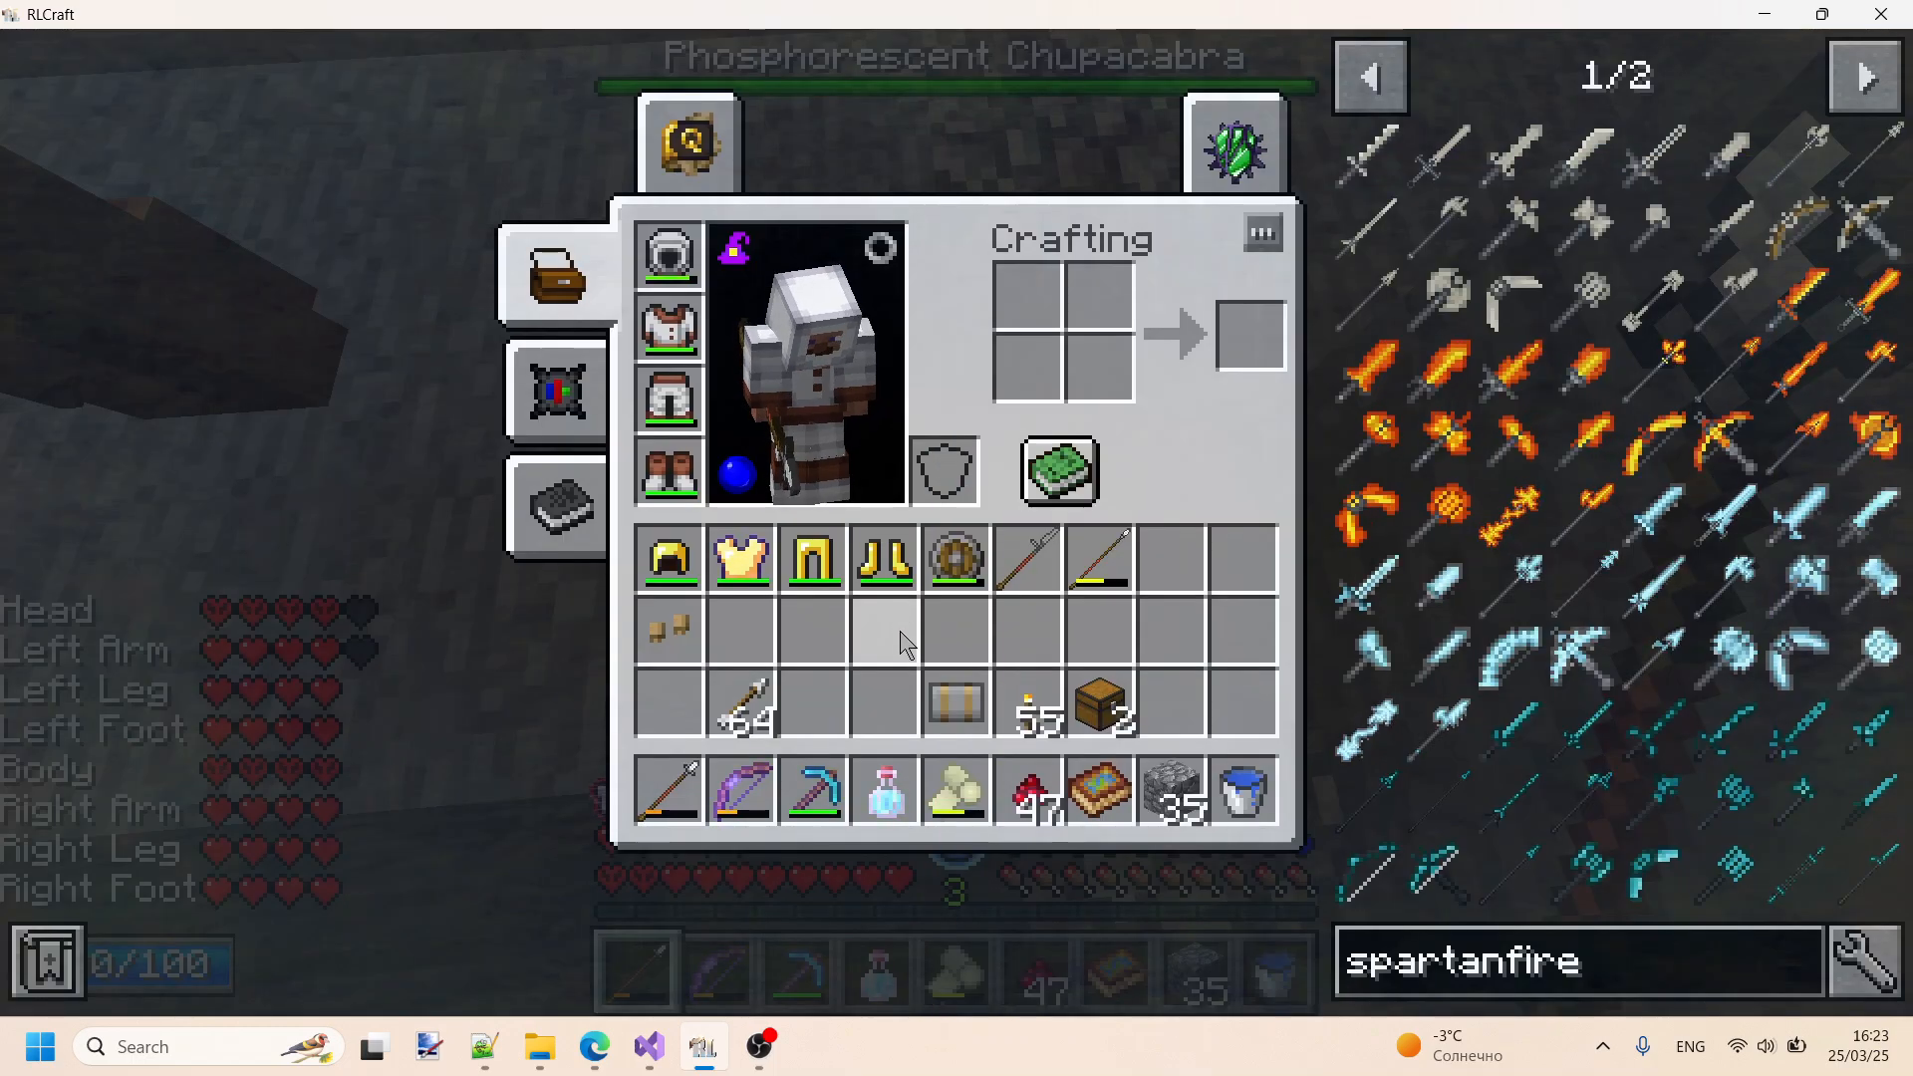
key(e)
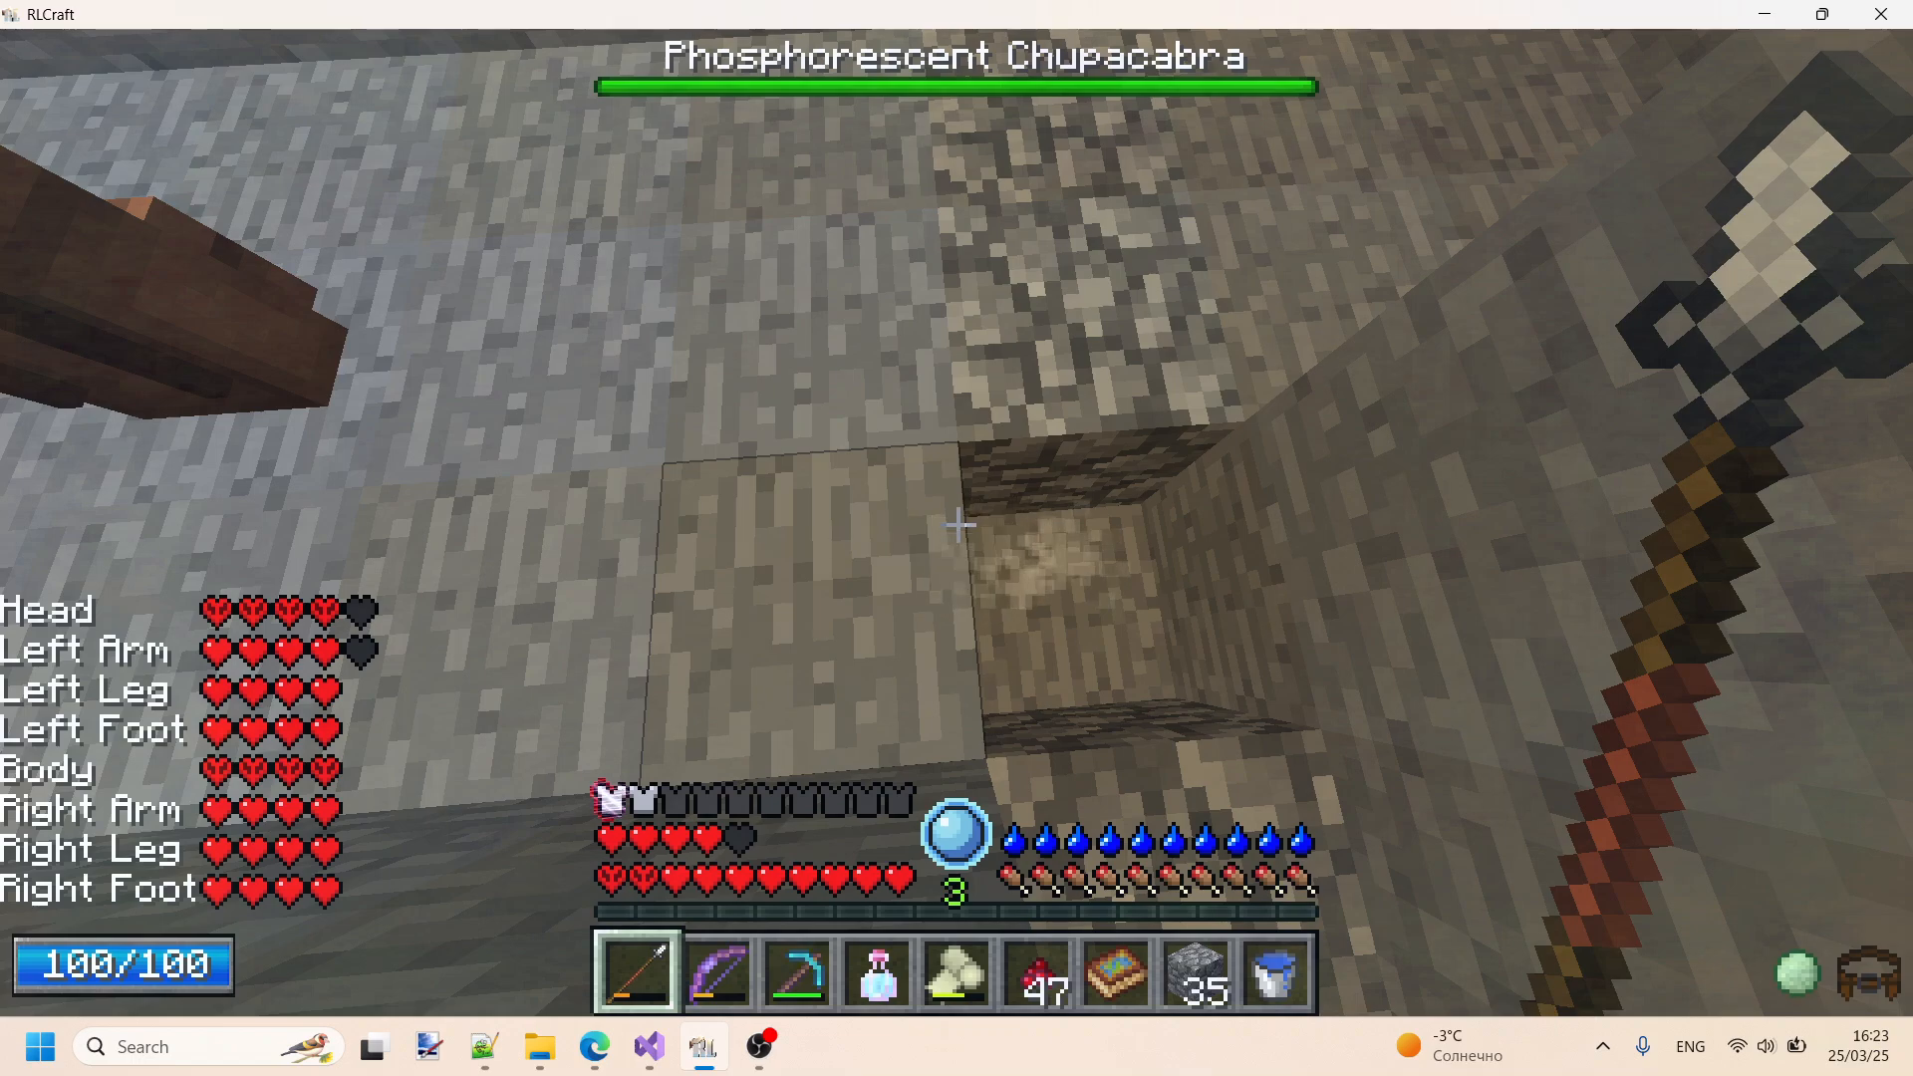
key(F3+h)
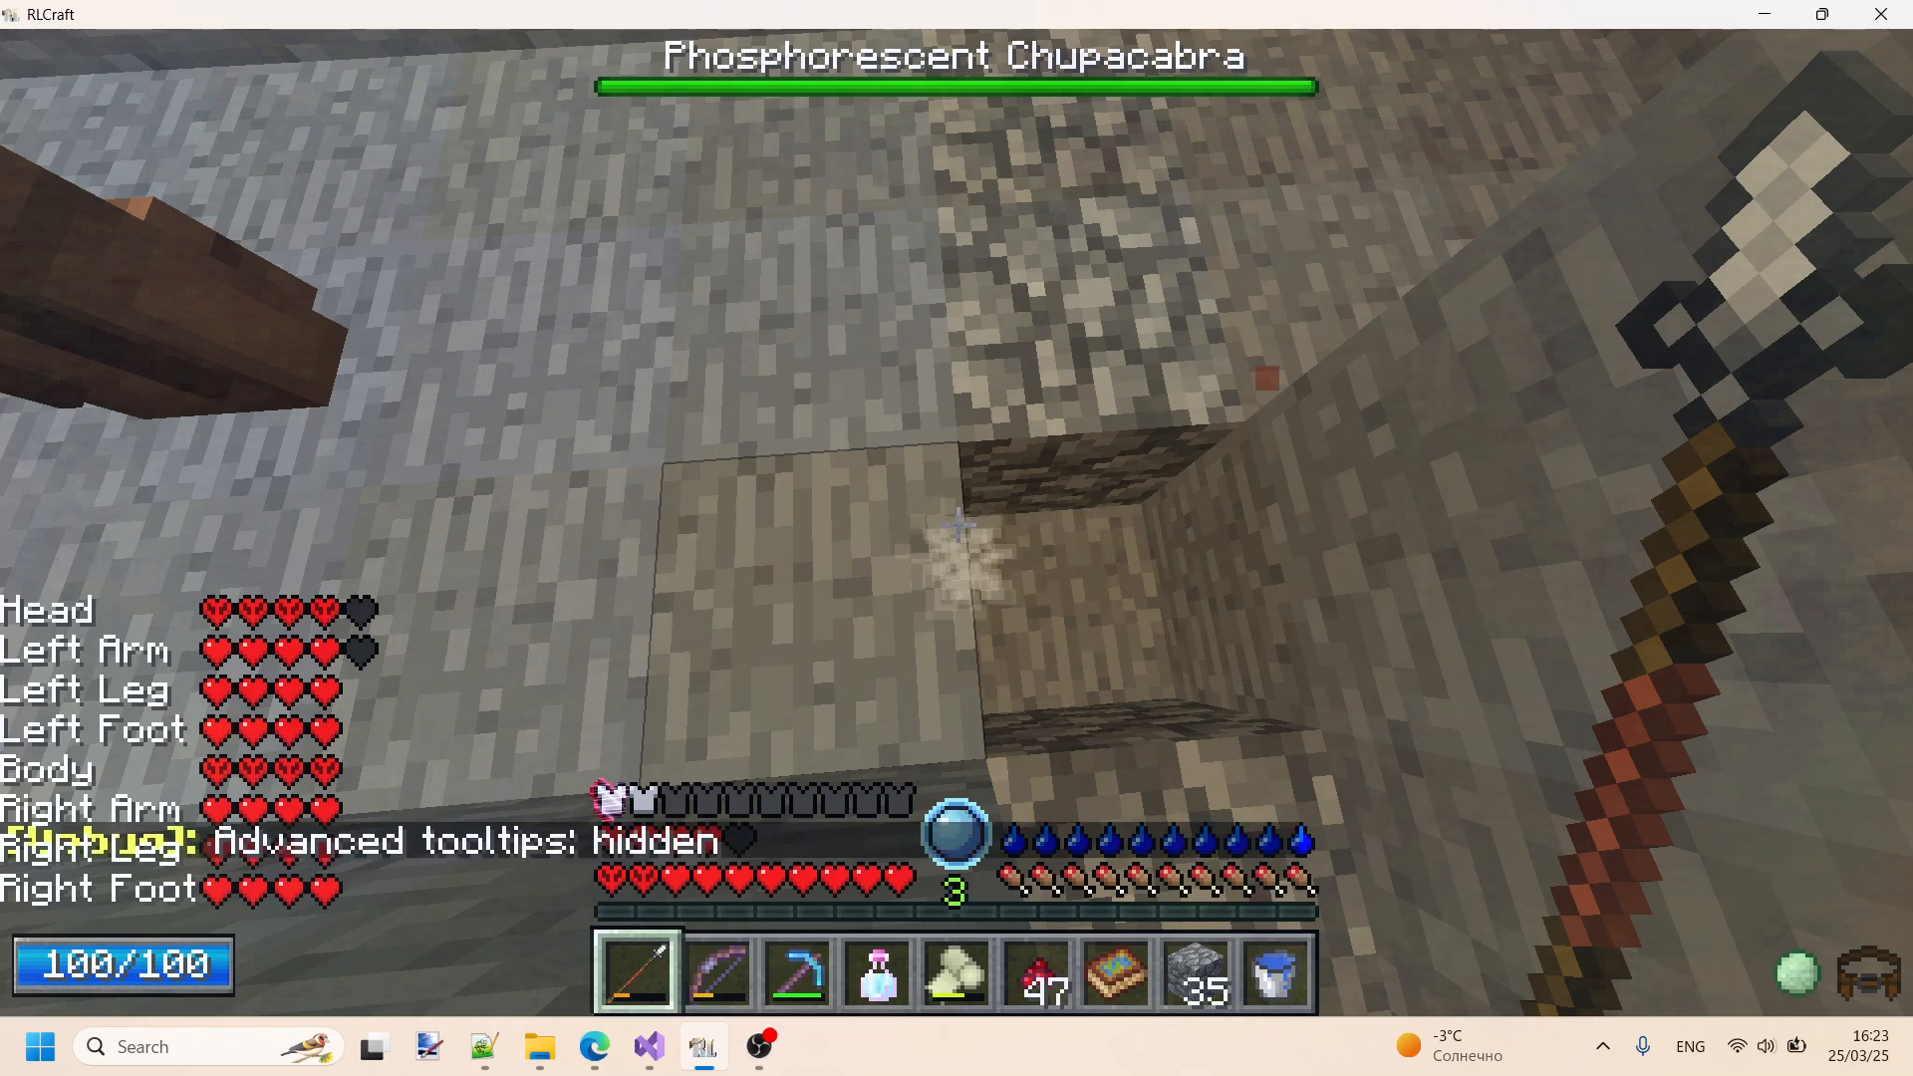
key(e)
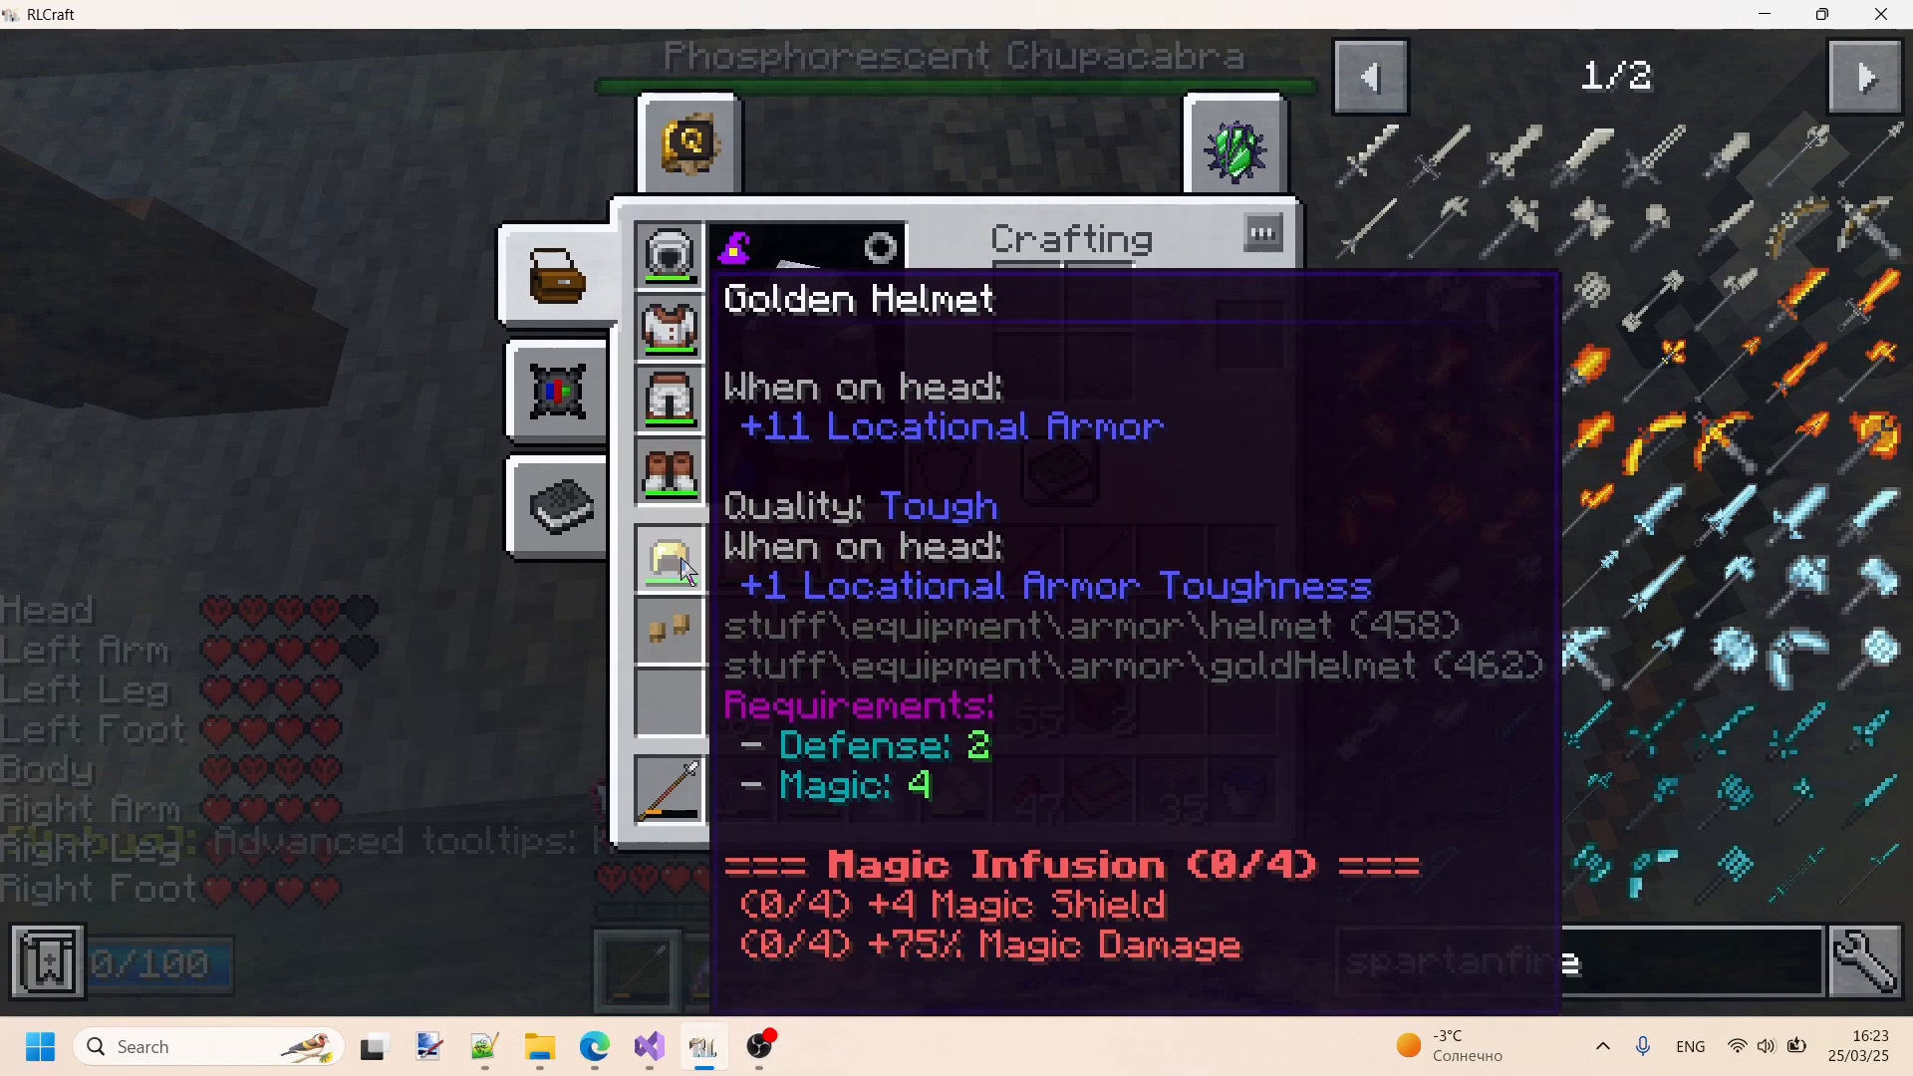
key(Escape)
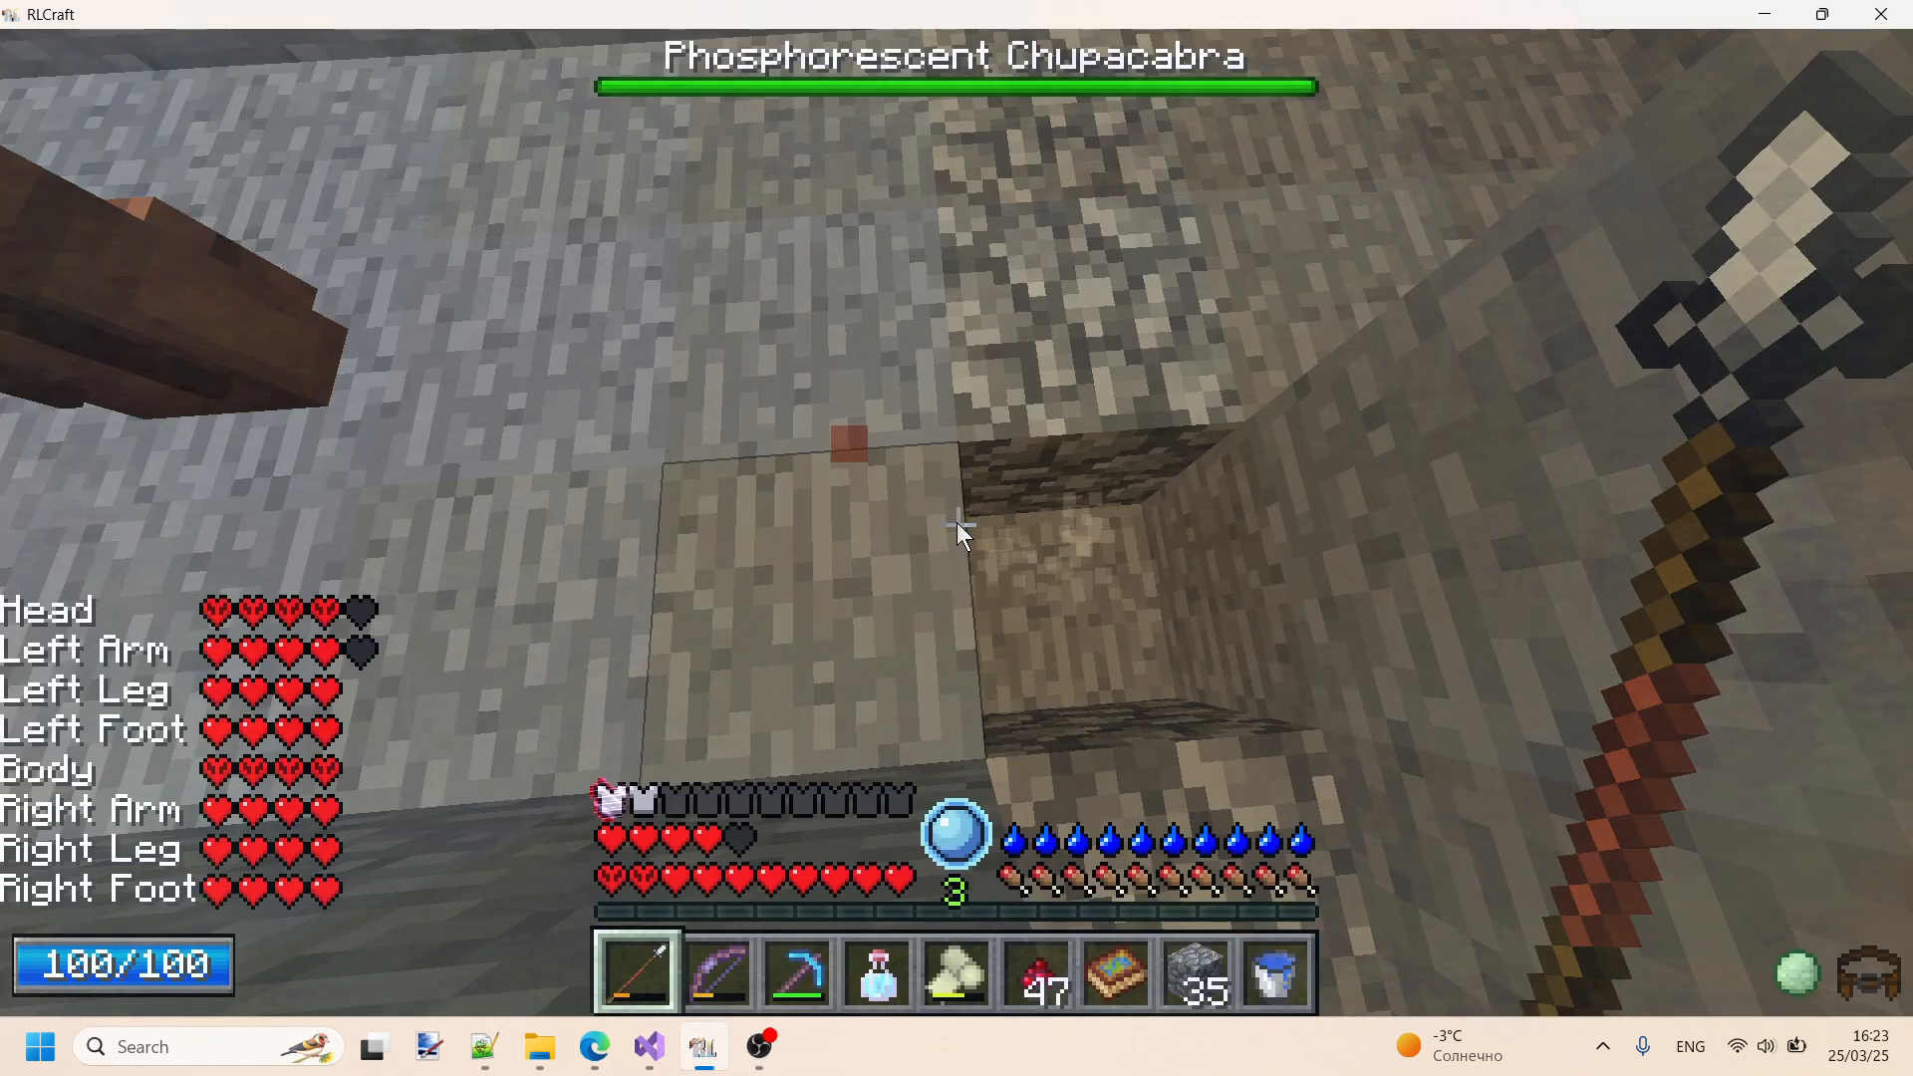
- Find Inventory Tweaks in the mod list by searching "inv" and open the additional options of its configuration
key(Escape)
click(1159, 635)
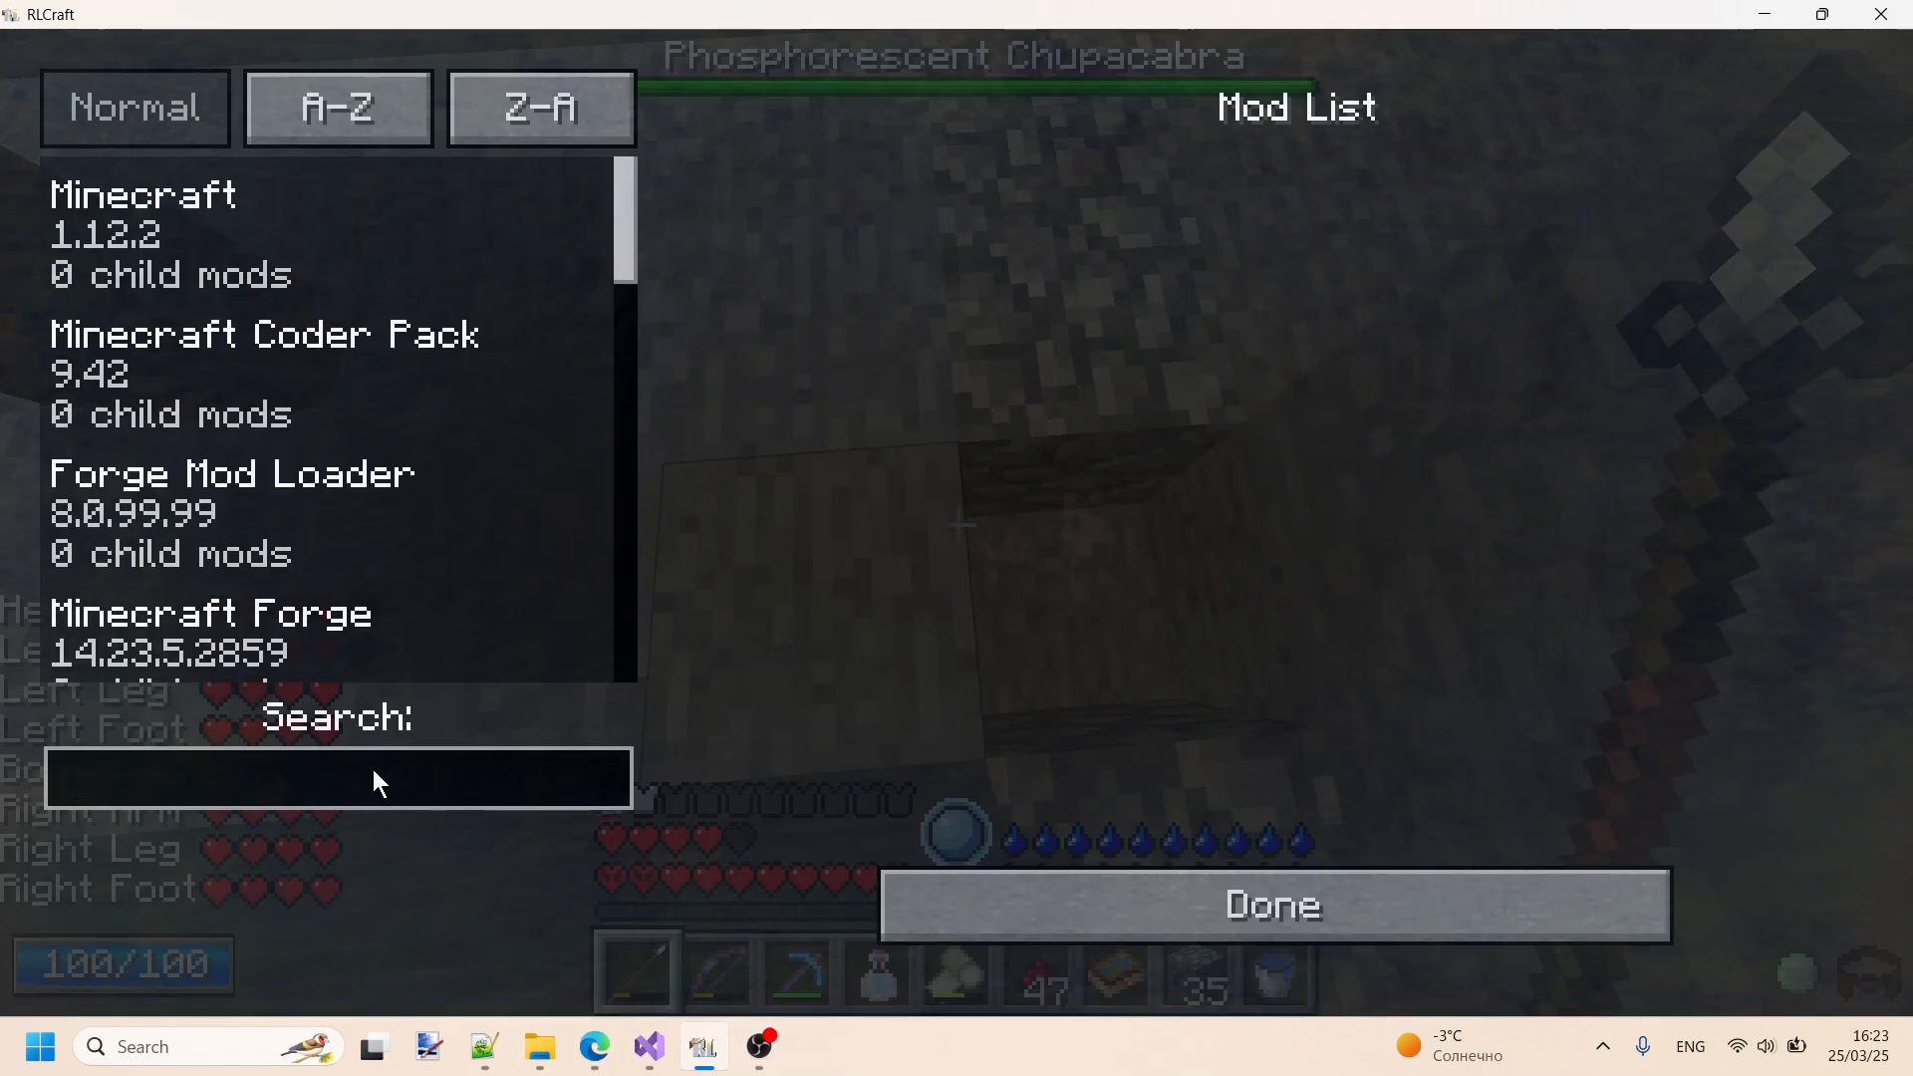
text(conf)
key(BackSpace)
key(BackSpace)
key(BackSpace)
key(BackSpace)
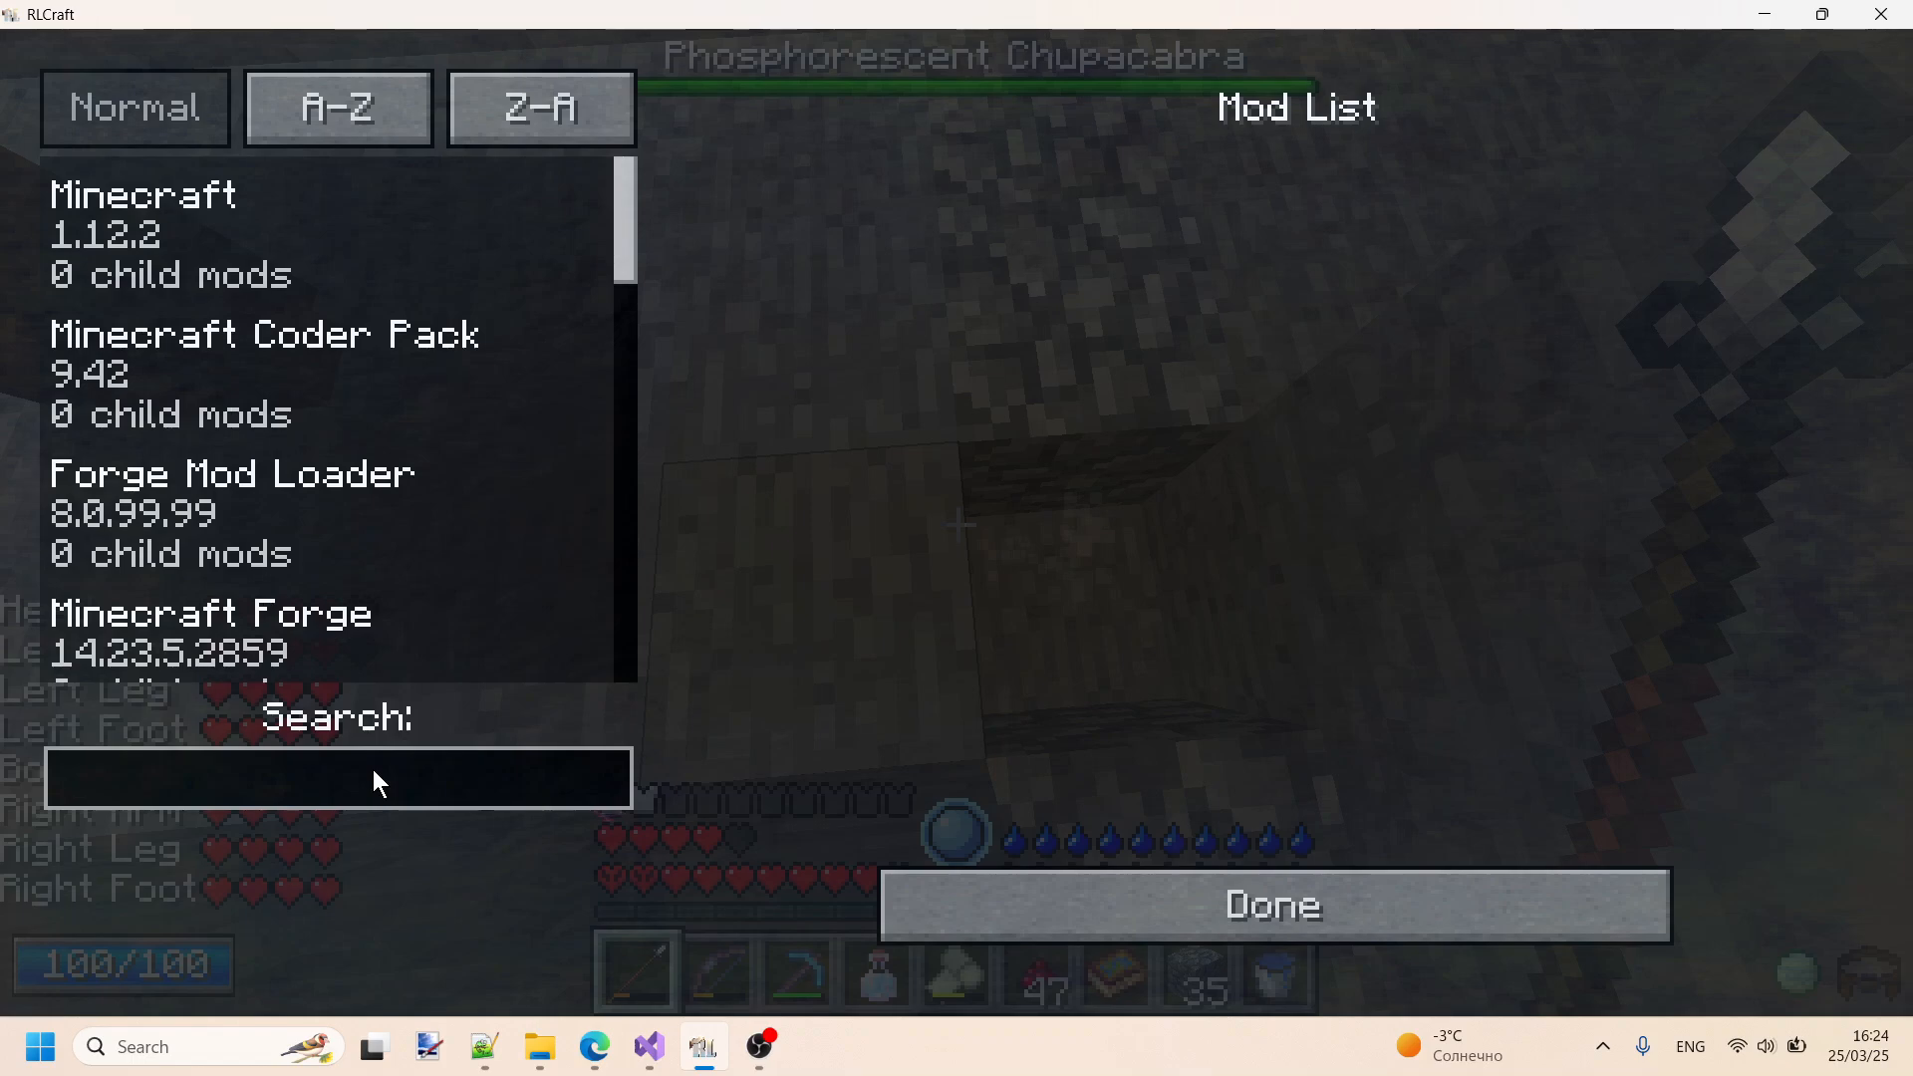
text(inv)
click(447, 475)
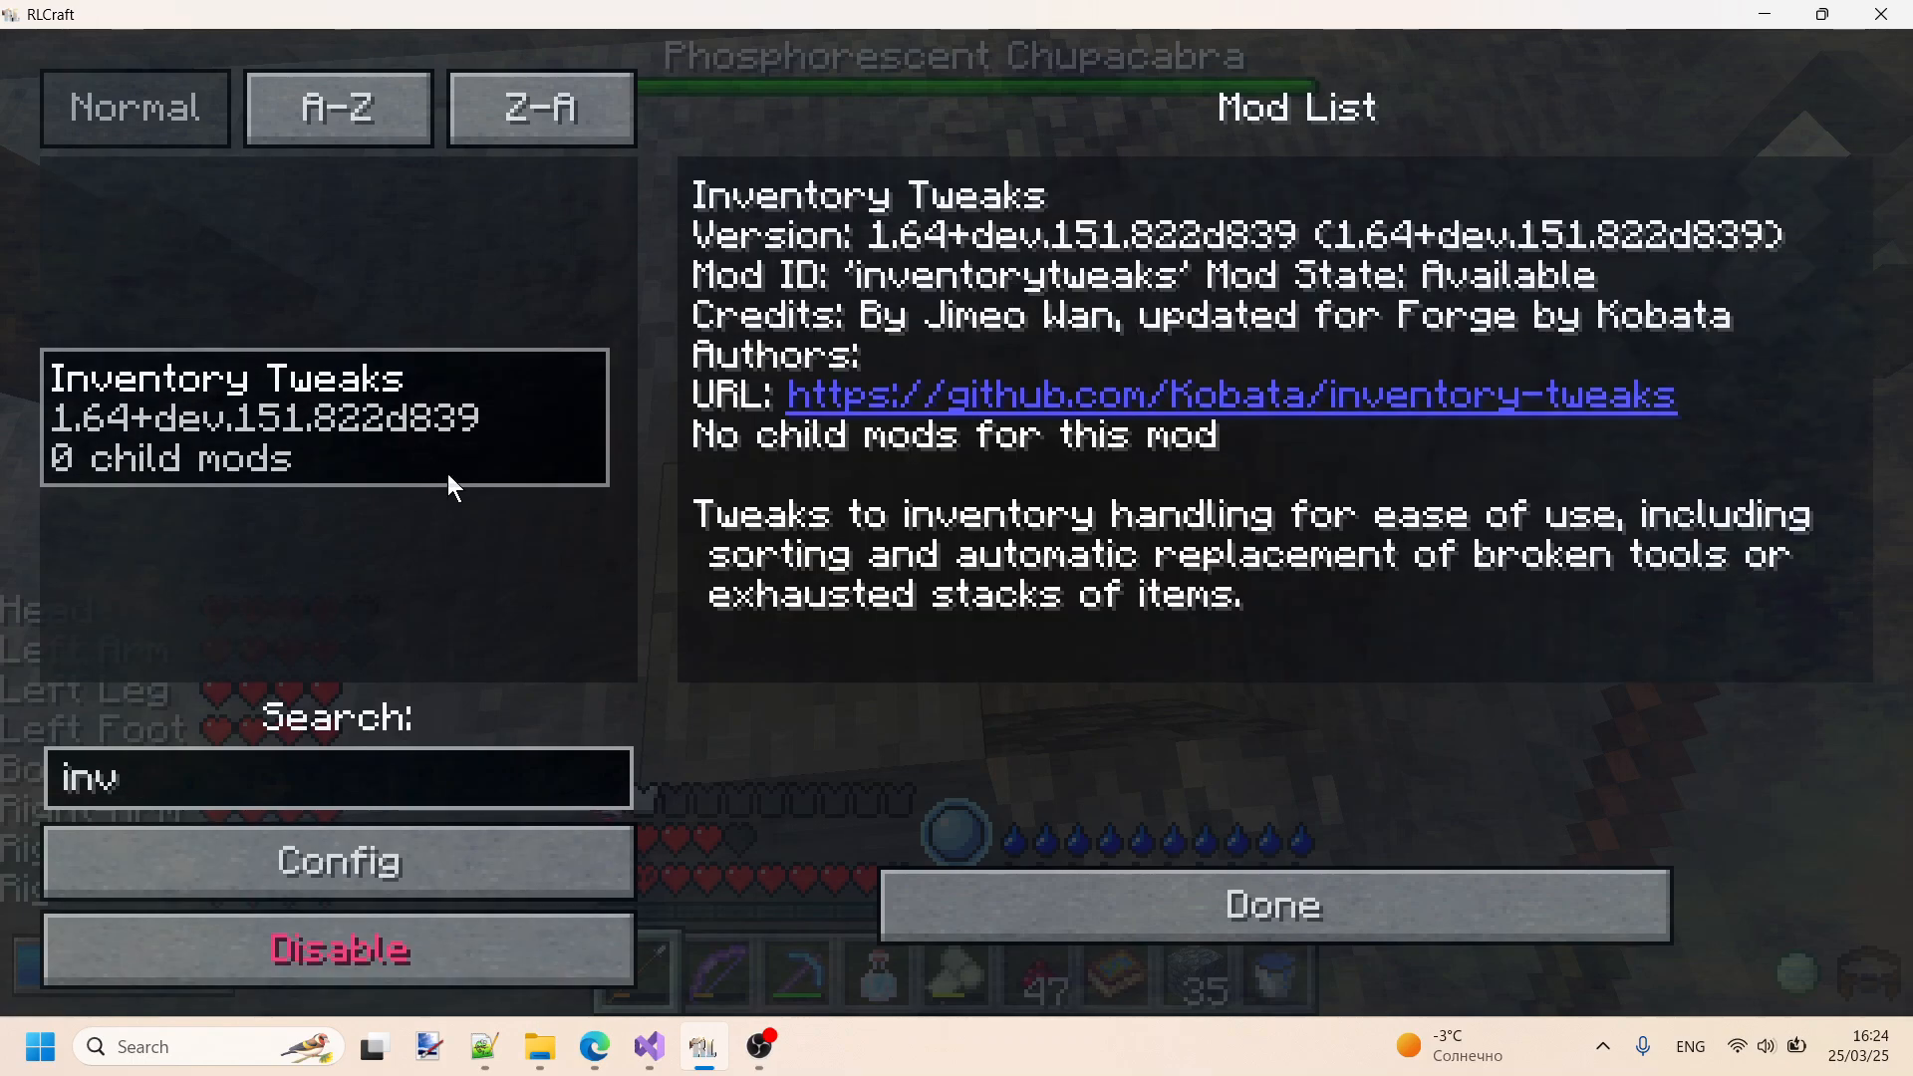
click(427, 865)
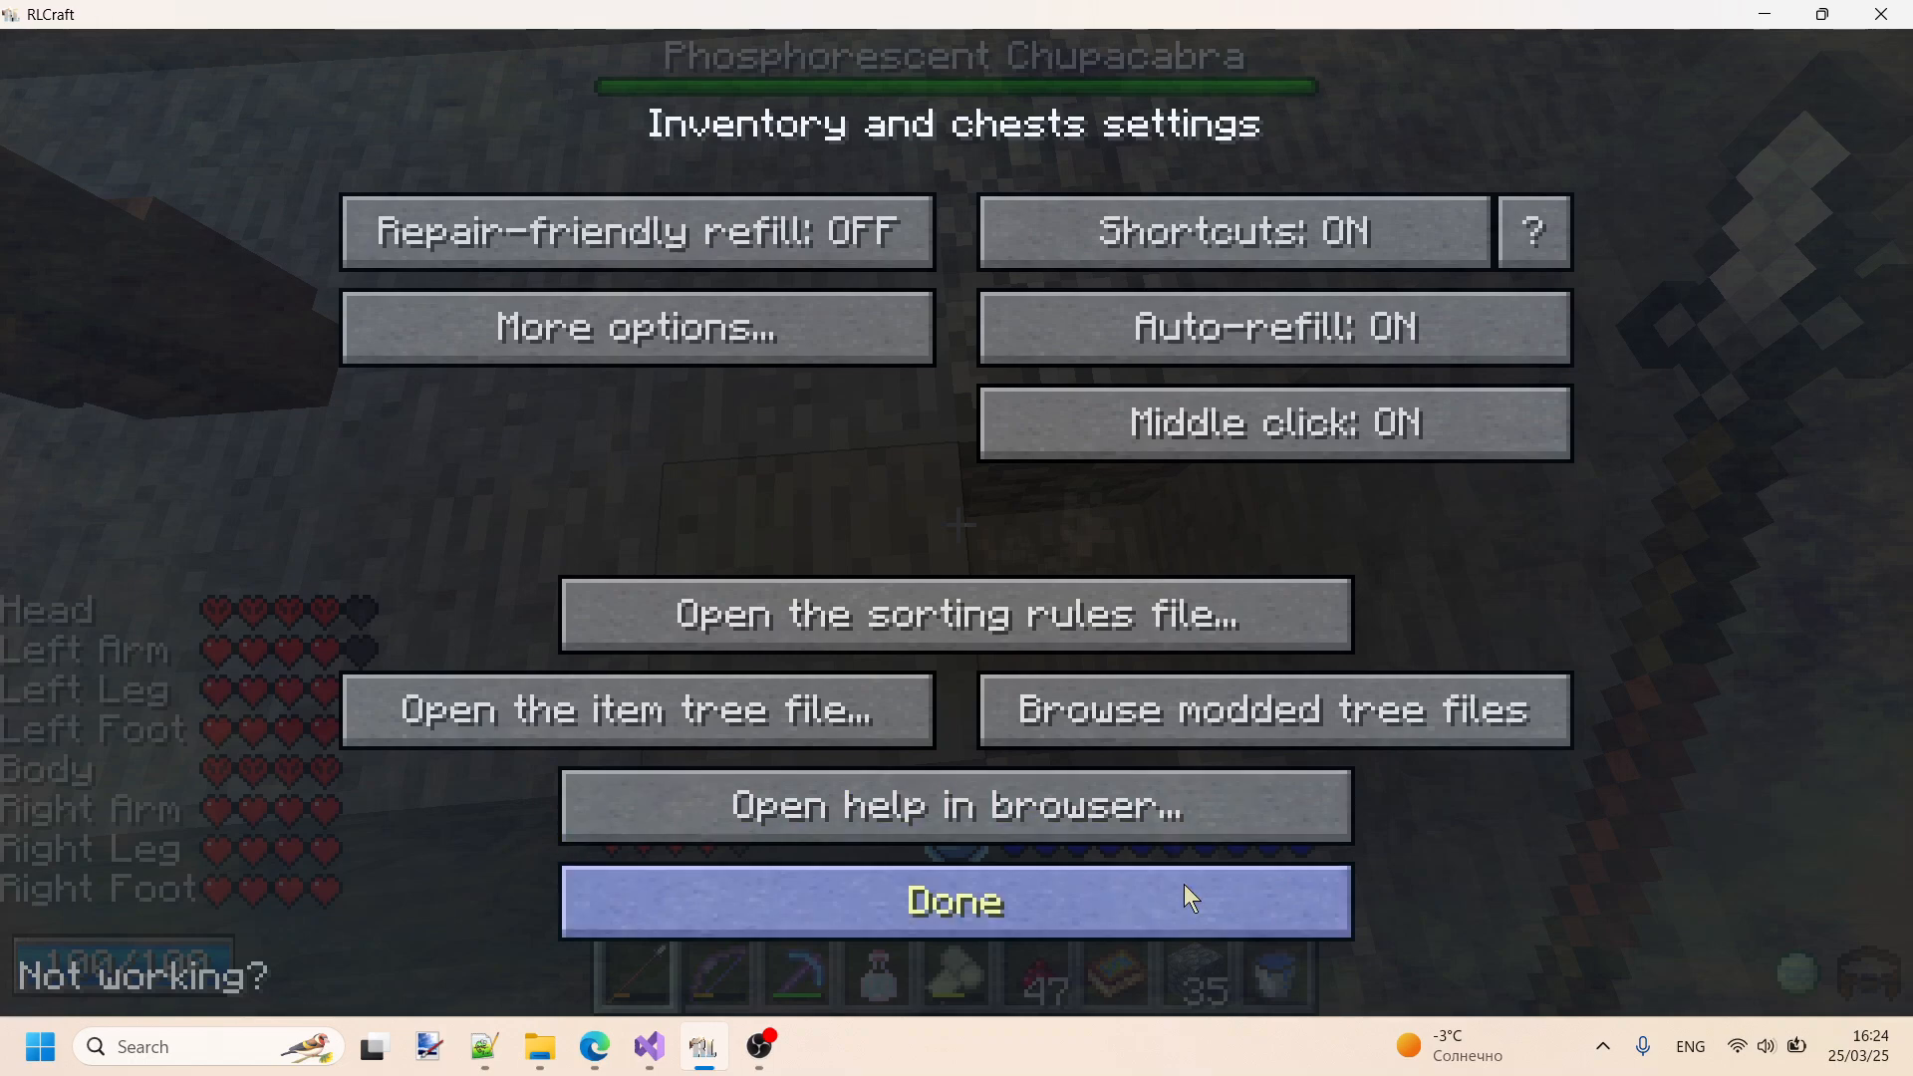
click(687, 348)
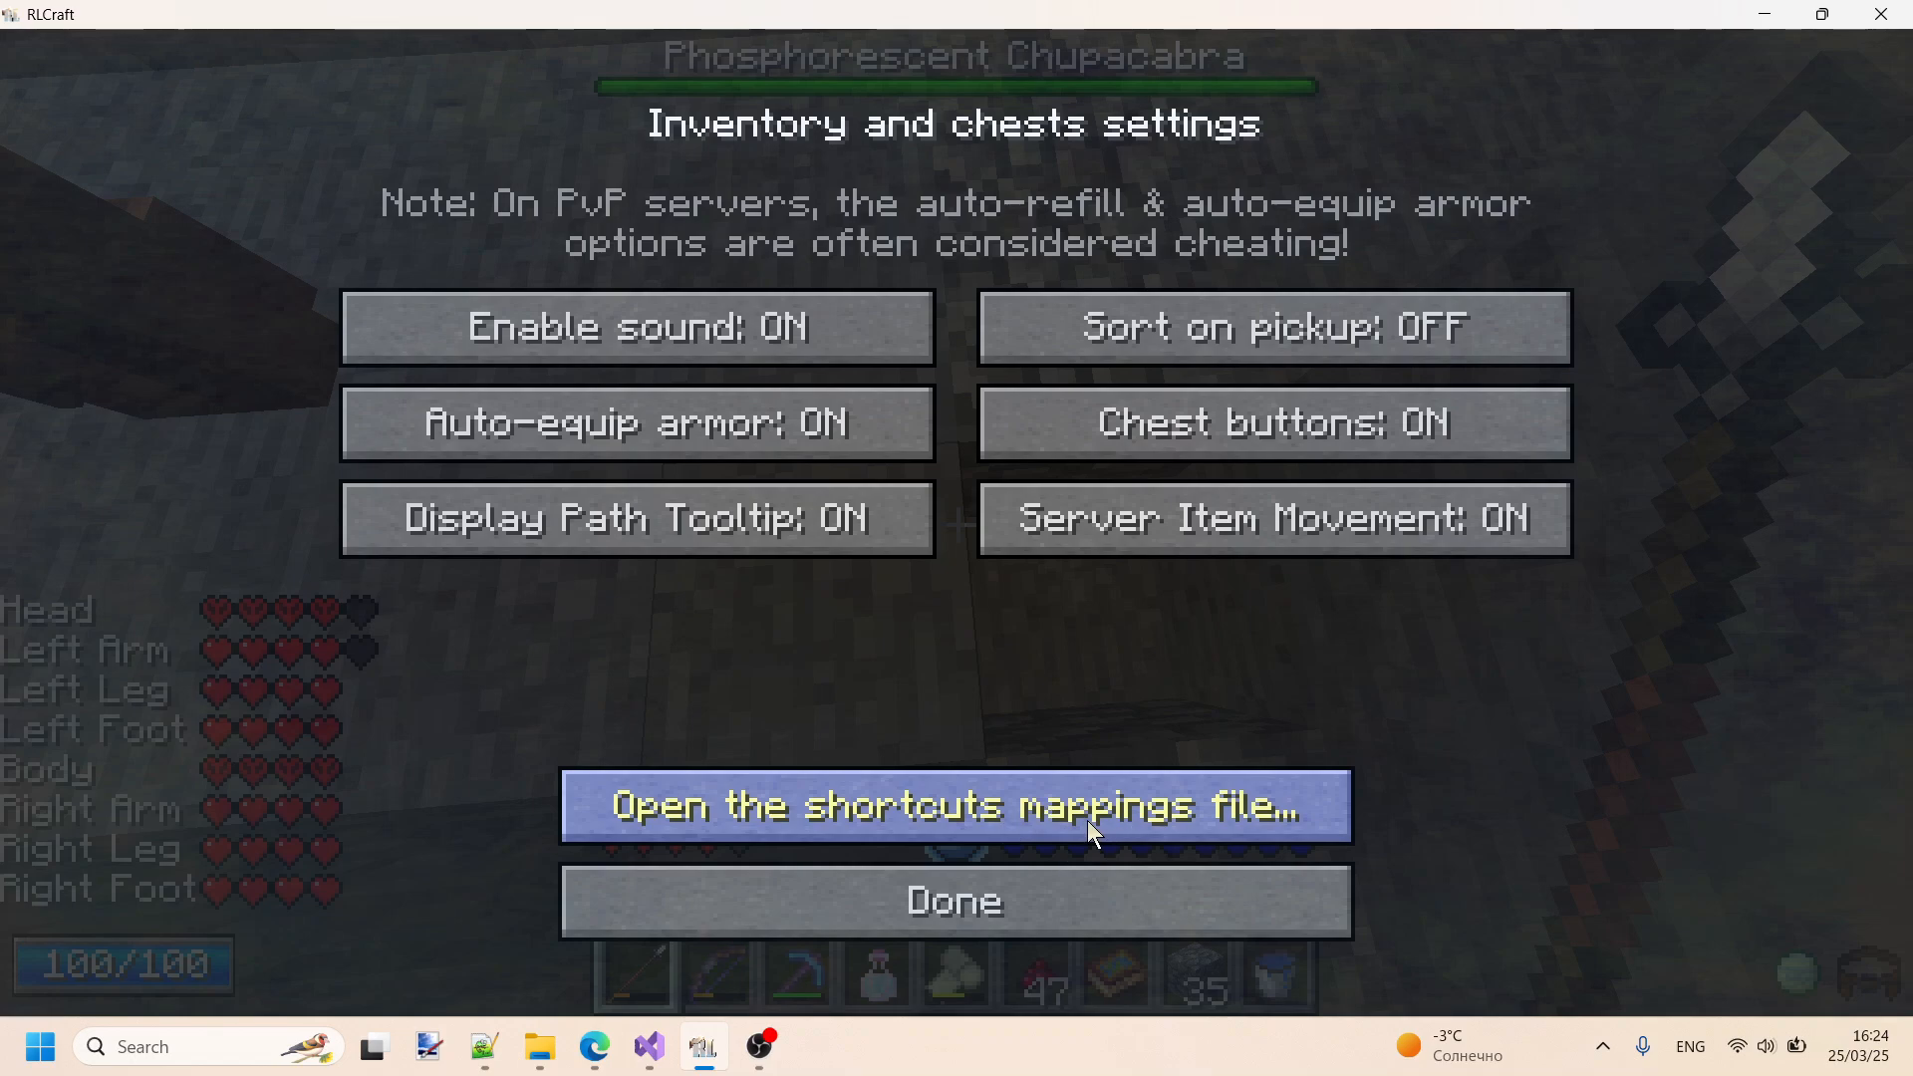
- Review the main and additional Inventory Tweaks settings and open the shortcuts mappings file
click(984, 918)
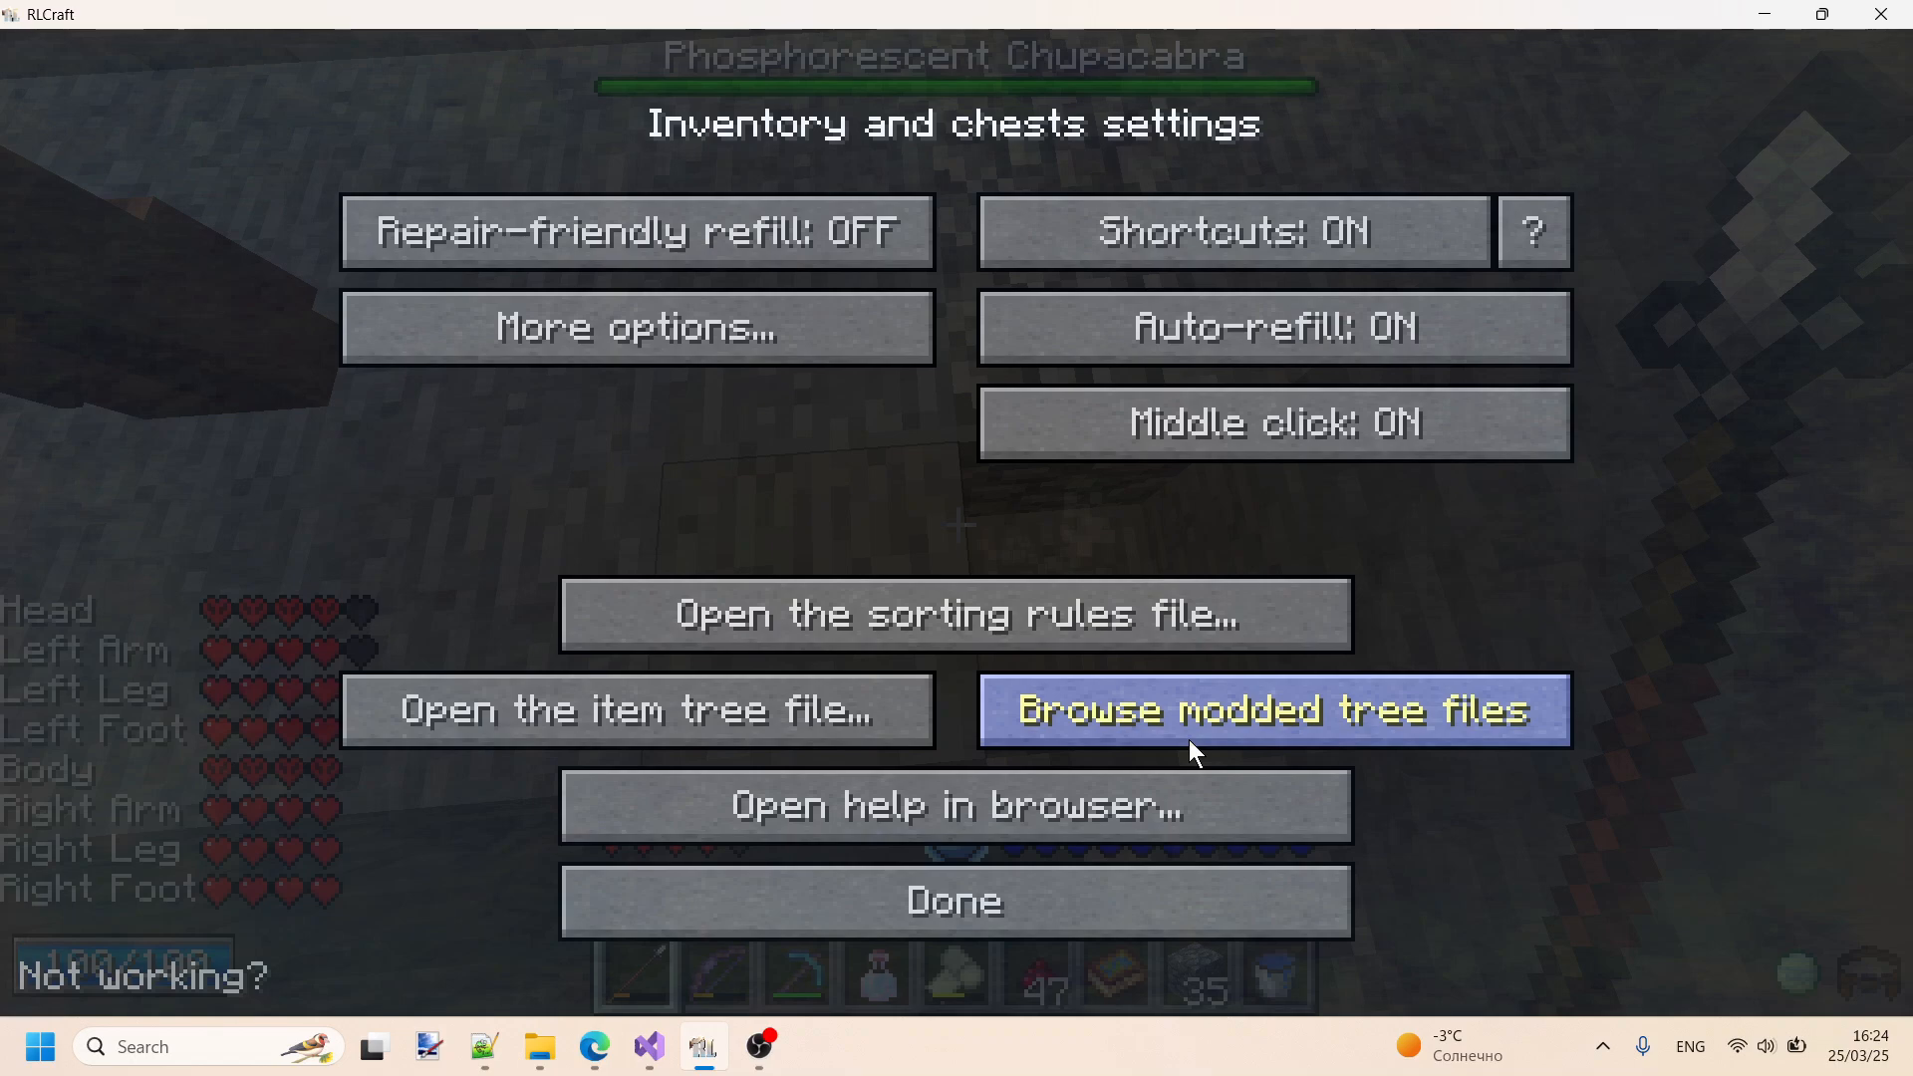
click(797, 344)
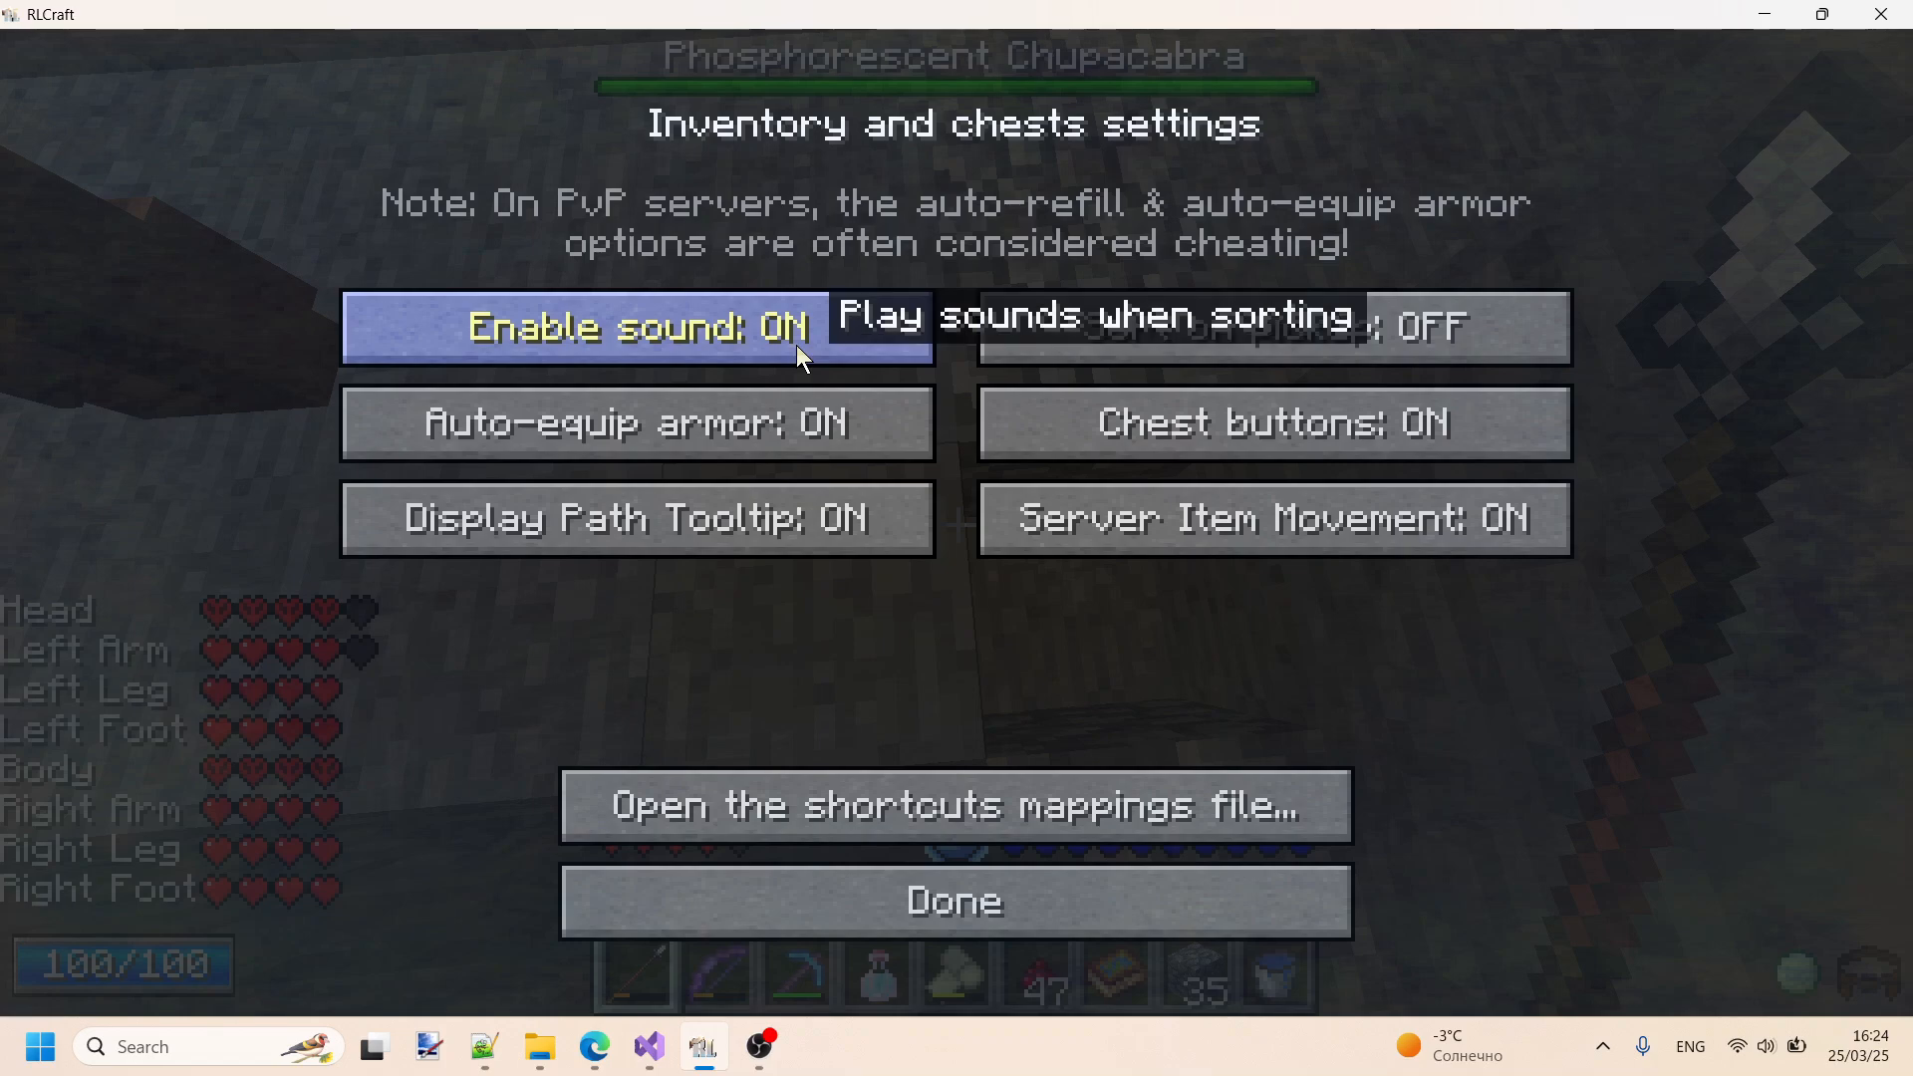
click(1009, 905)
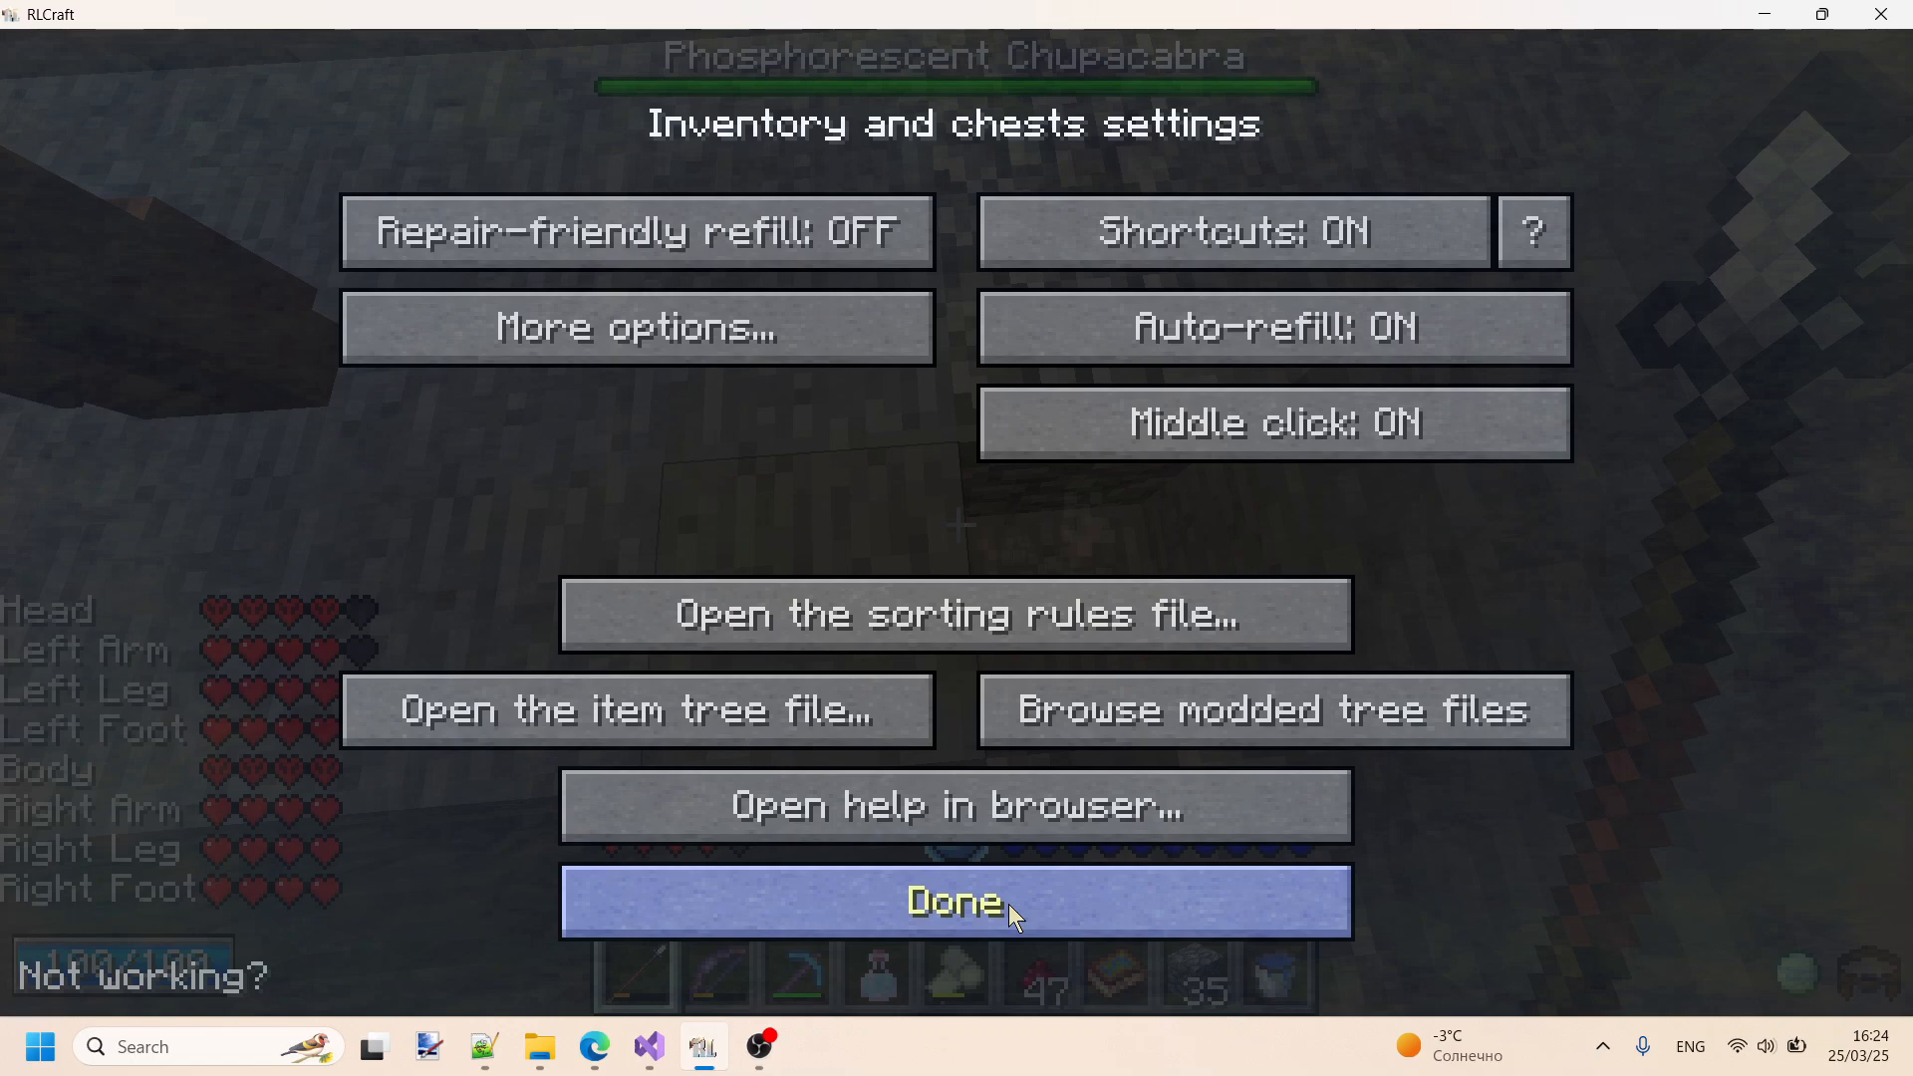
click(733, 336)
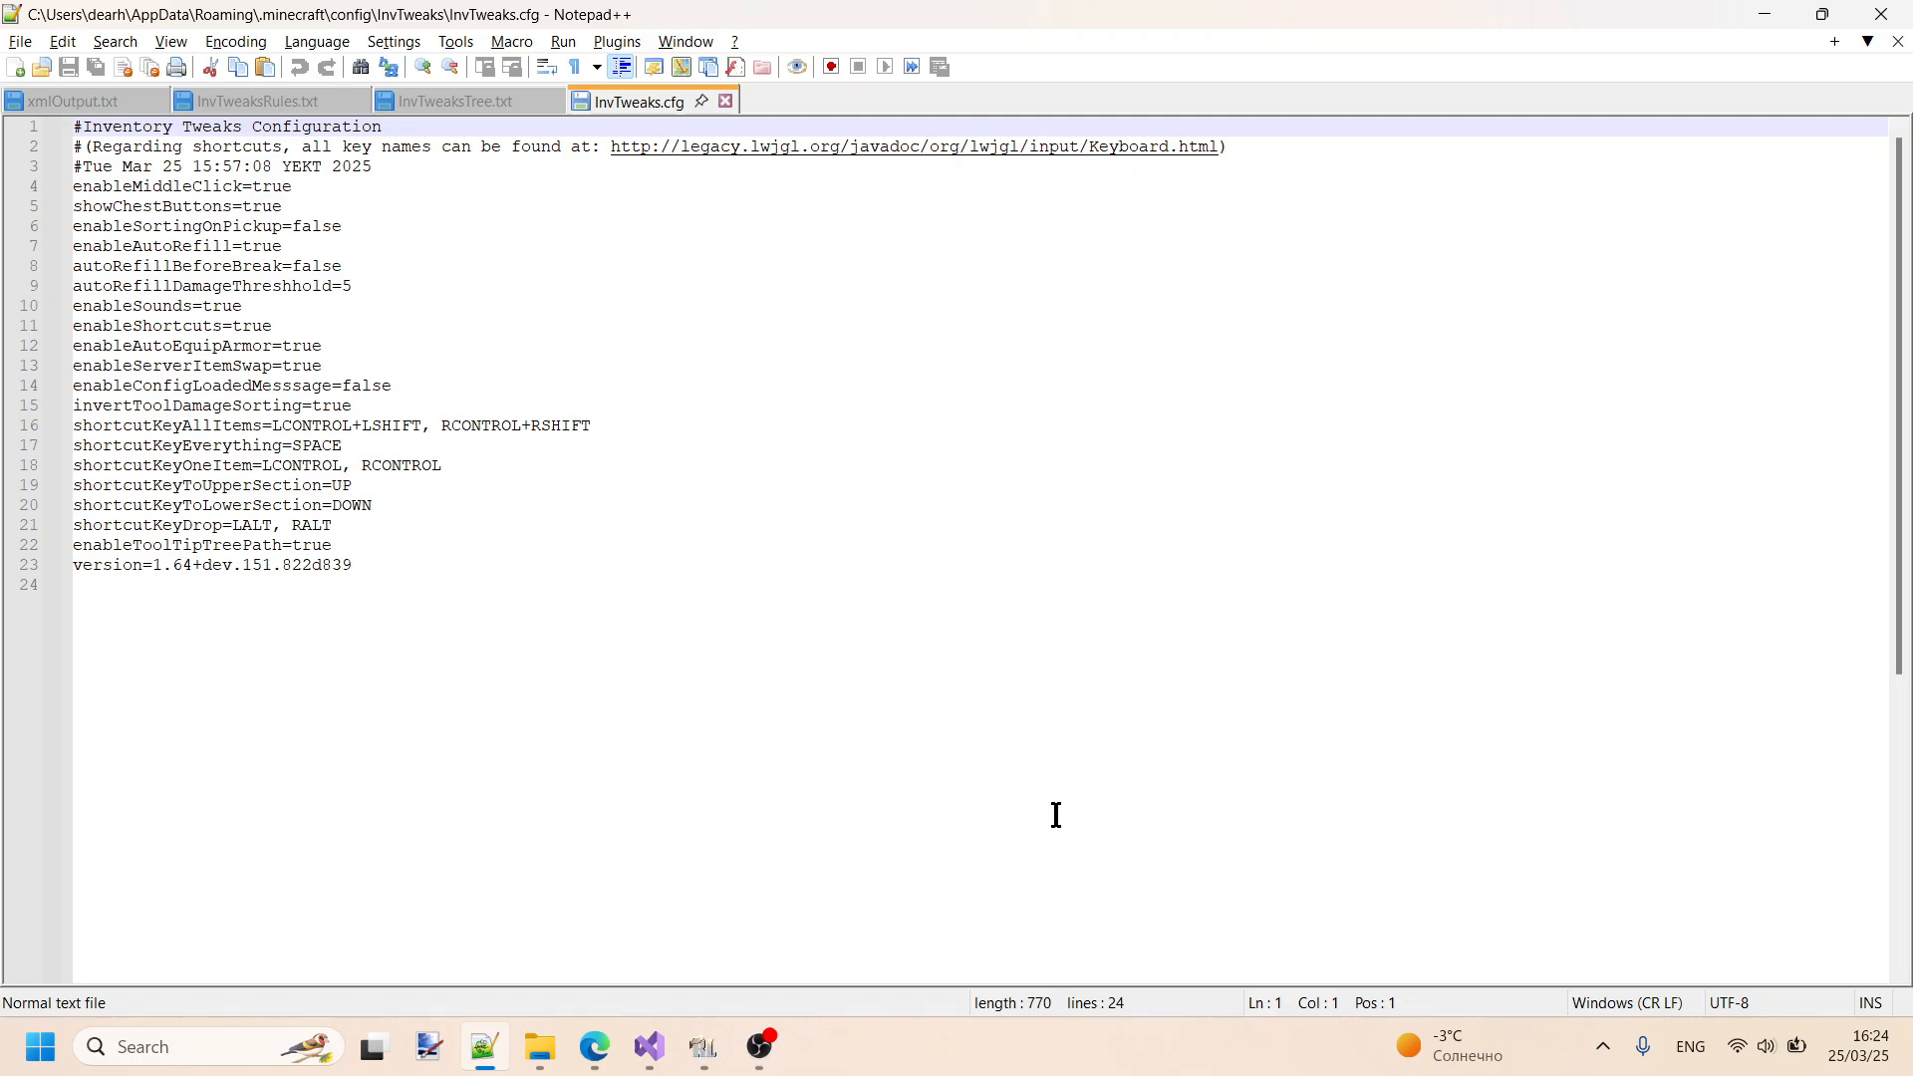
- Highlight the enableToolTipTreePath setting and its value in InvTweaks.cfg
mouse_move(720, 1045)
drag(334, 547, 55, 558)
drag(333, 547, 301, 547)
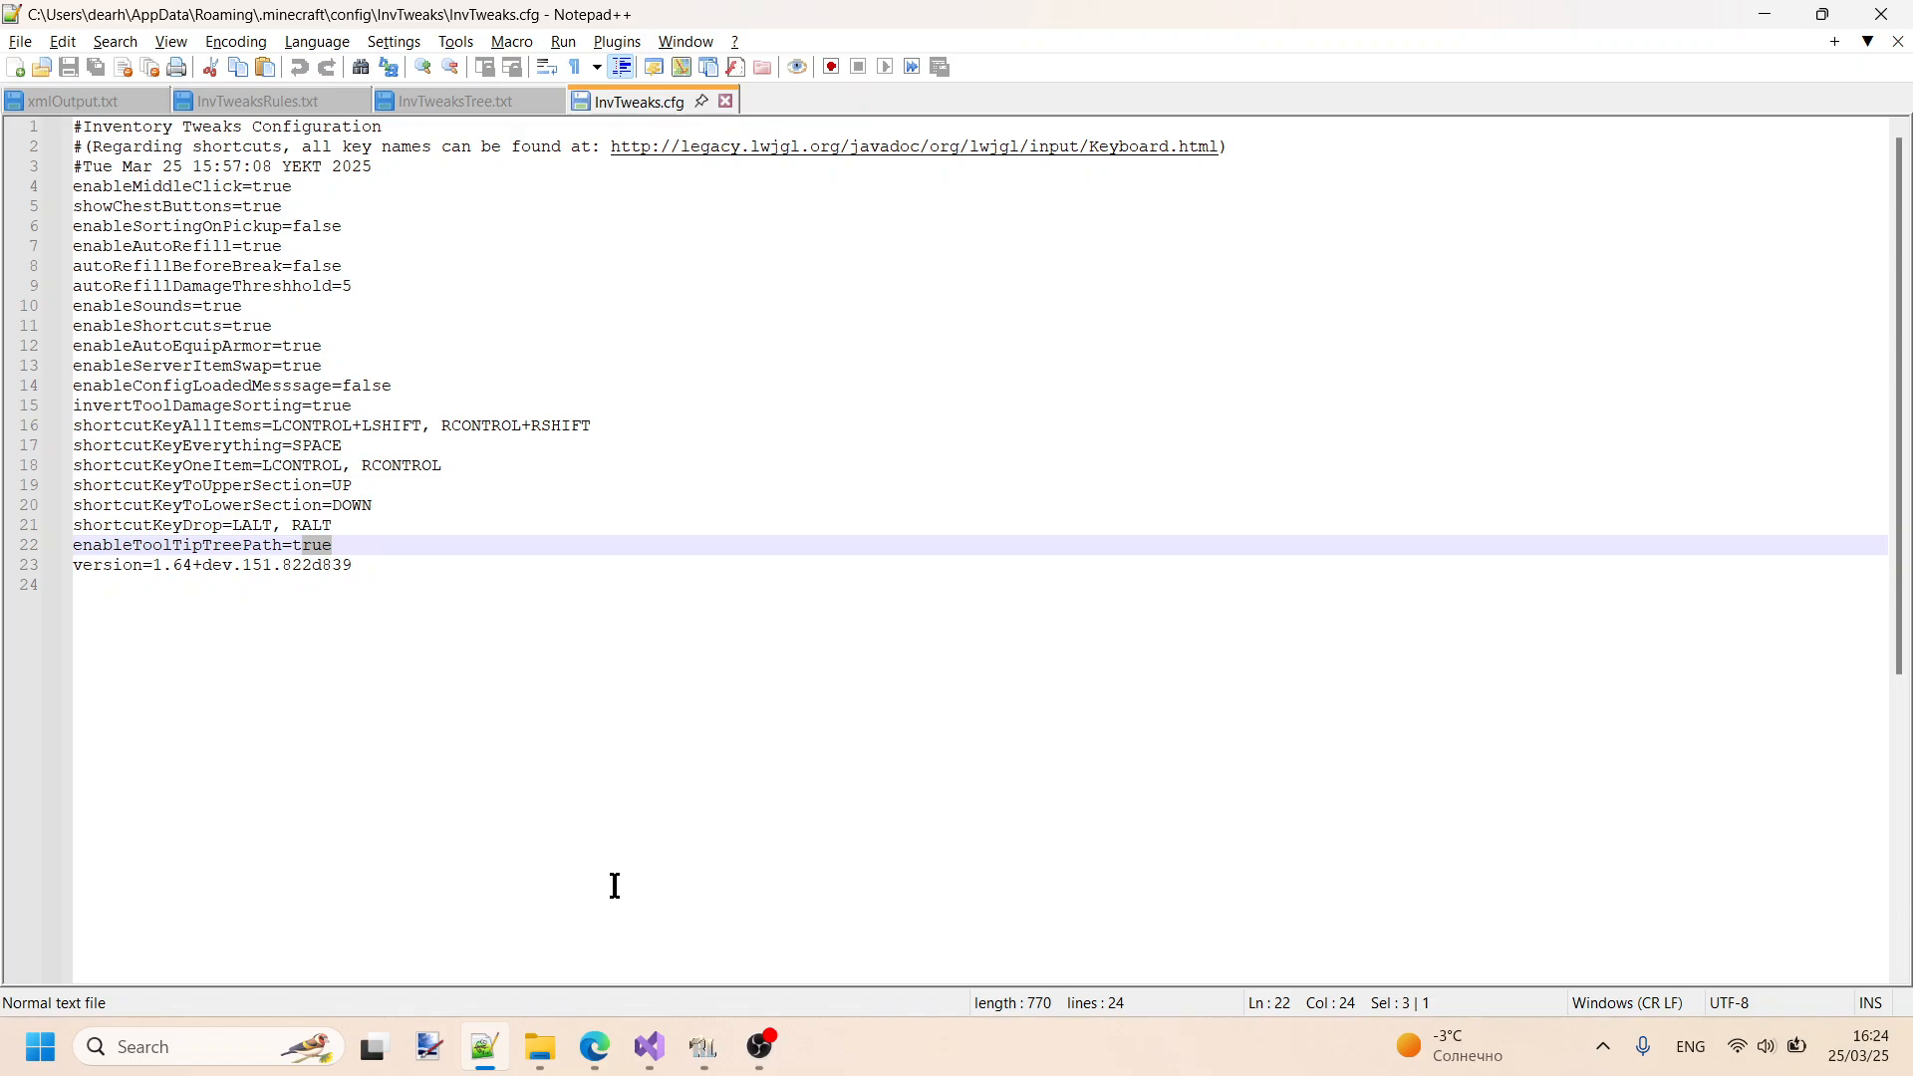
- Glance at InvTweaksTree.txt, return to RLCraft, close the Inventory Tweaks settings and check the inventory
click(453, 101)
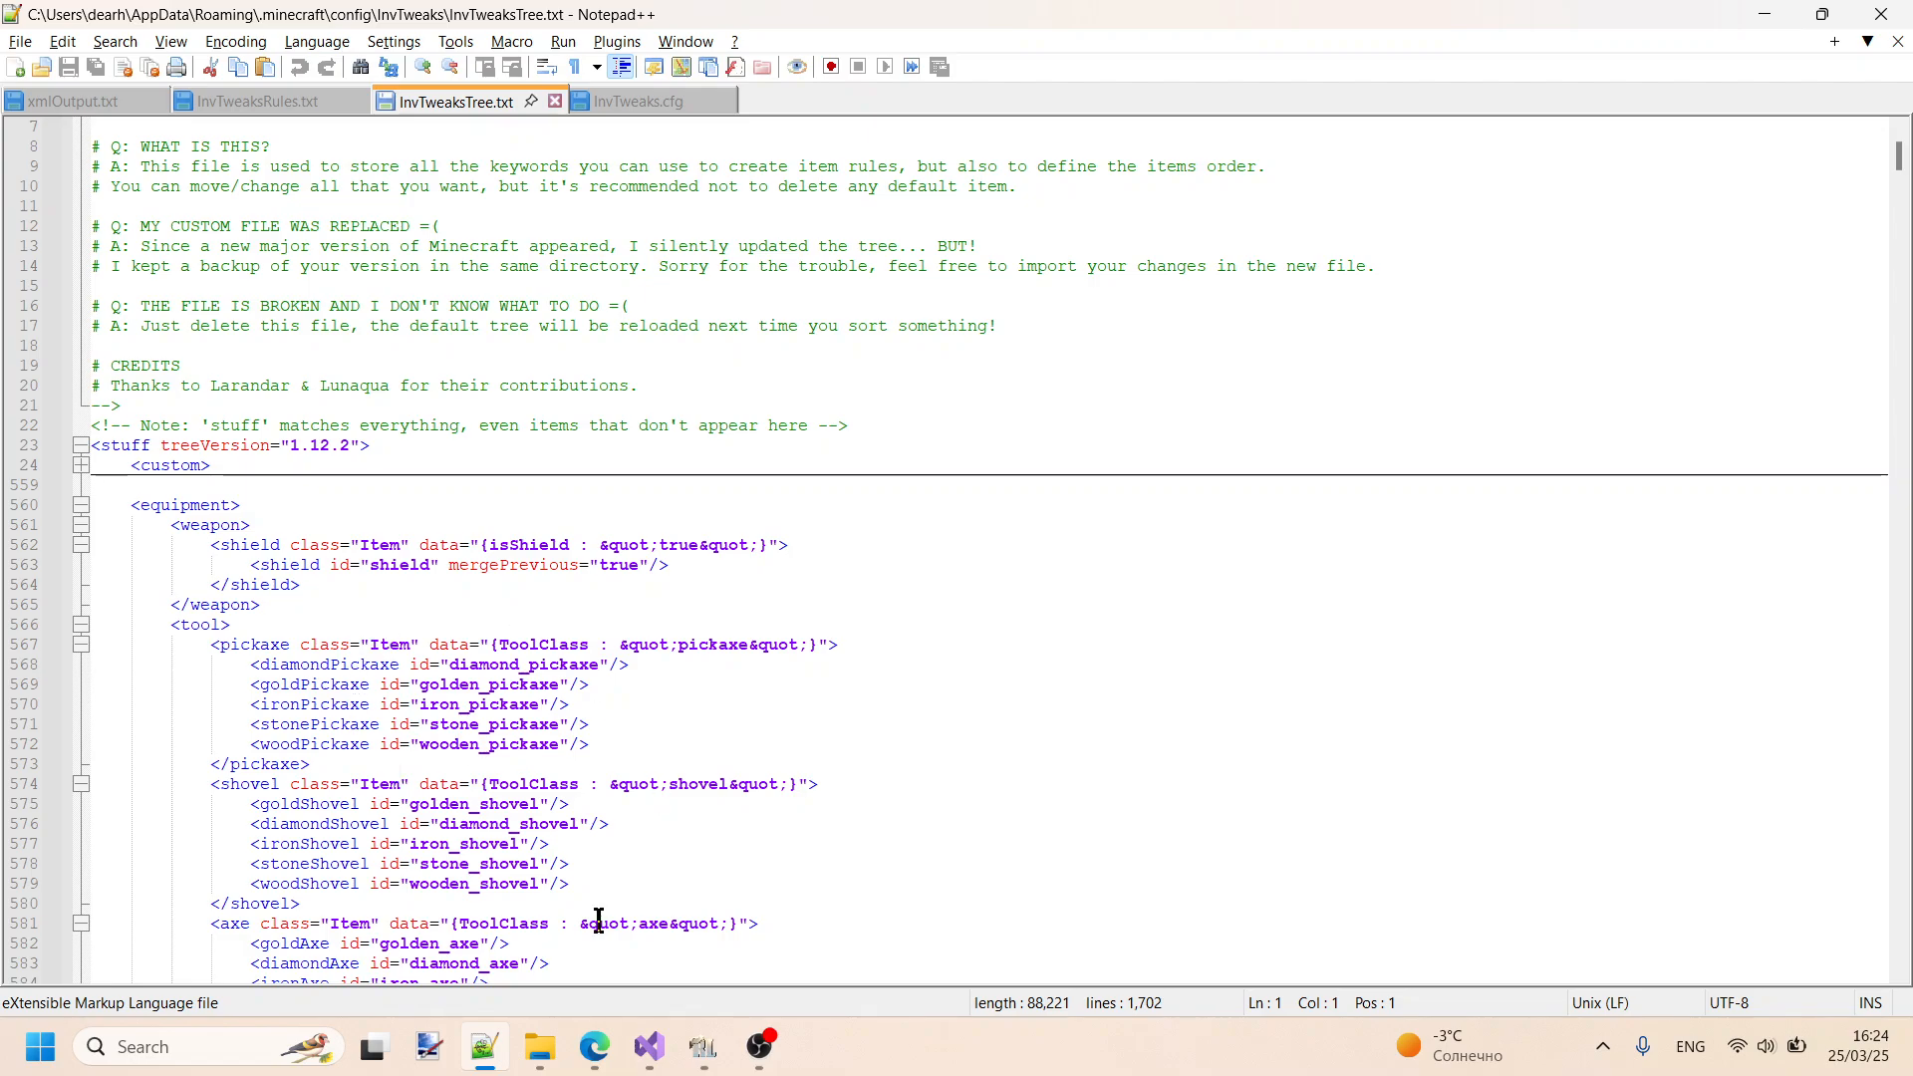
click(703, 1046)
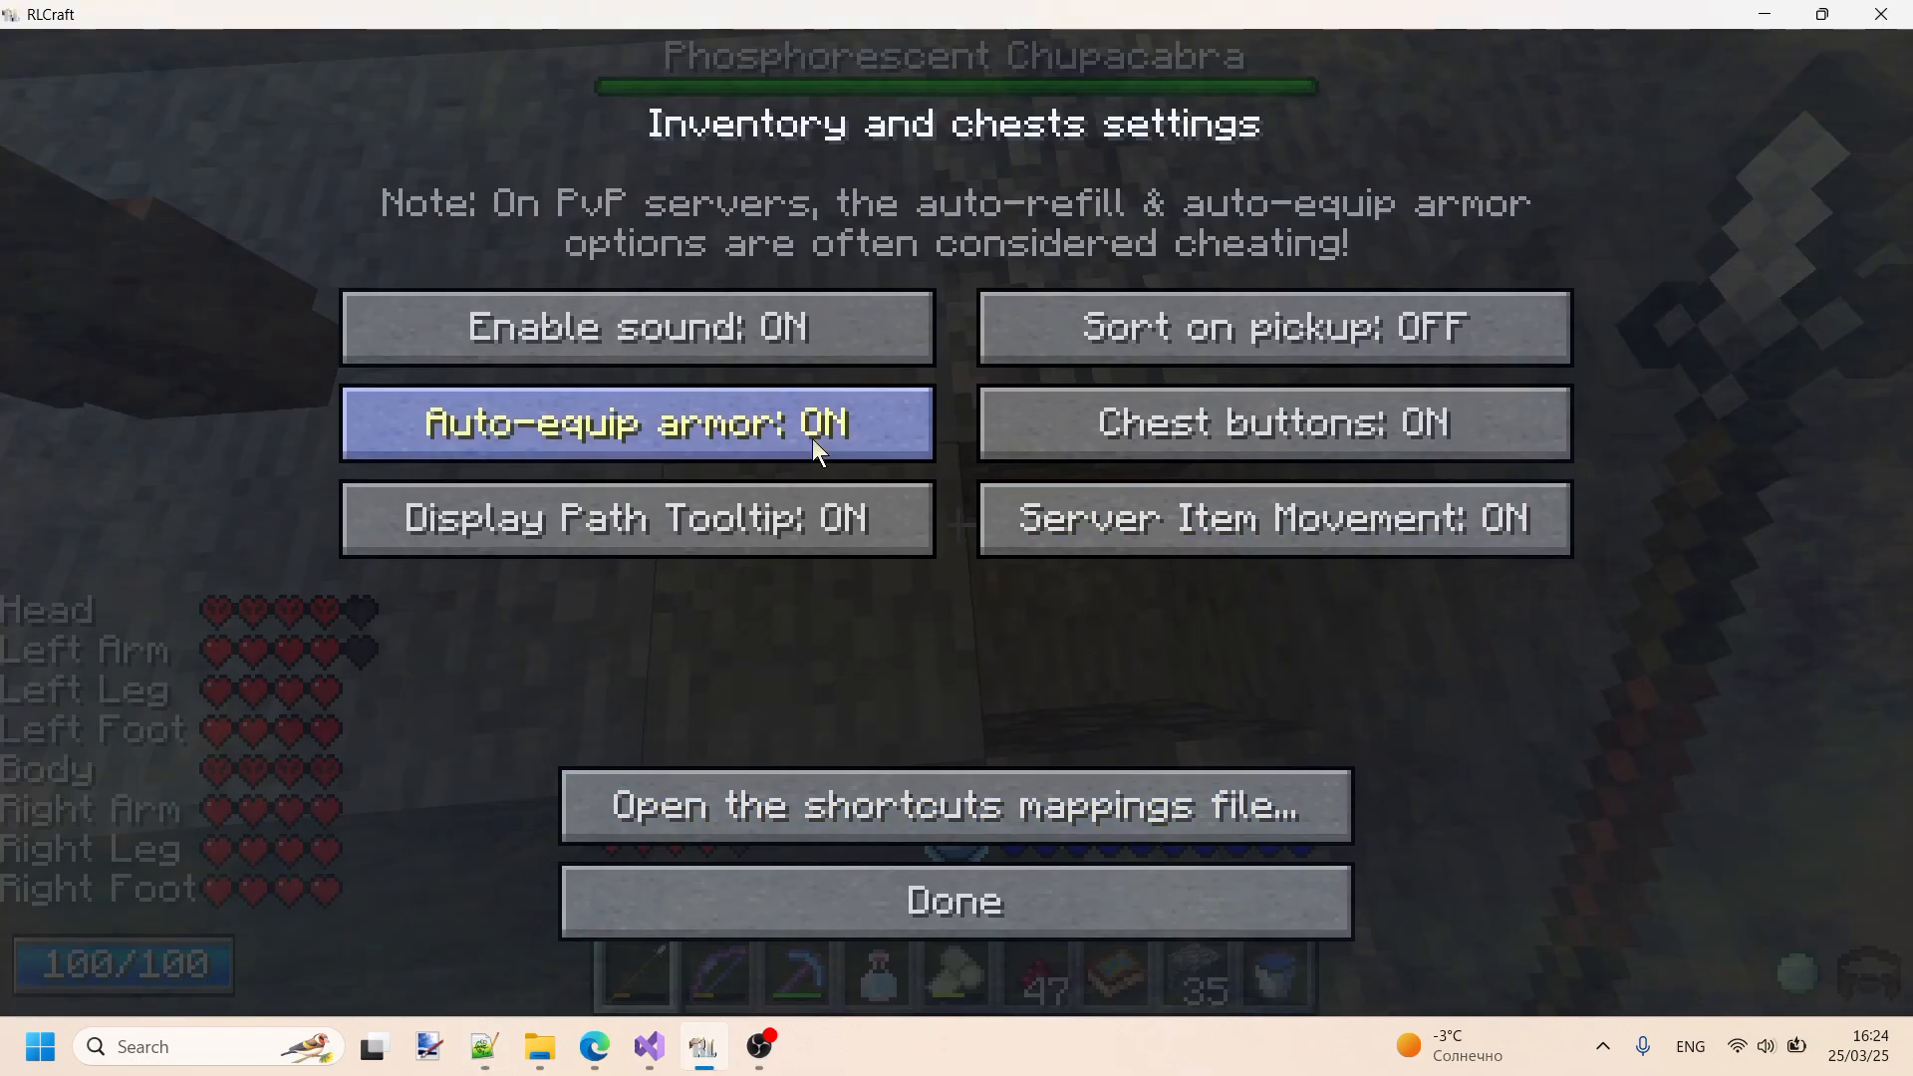
click(973, 905)
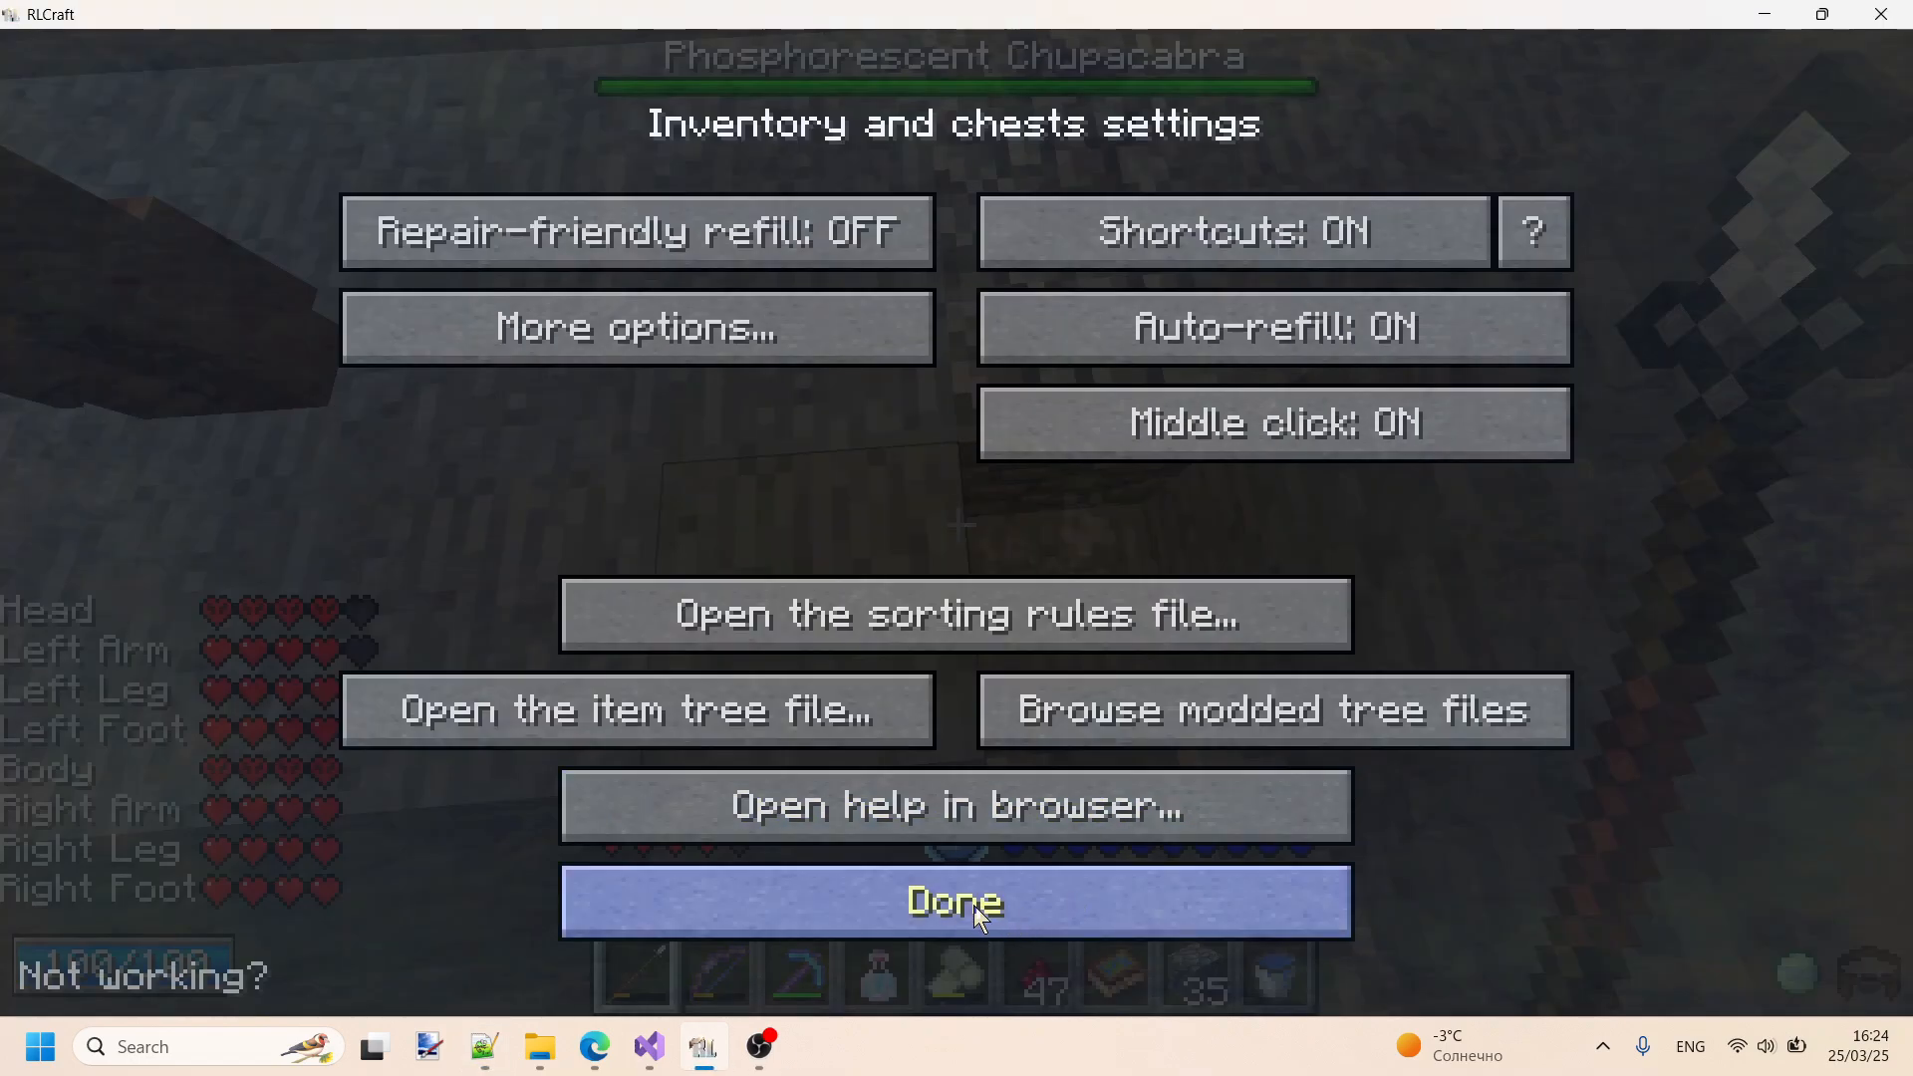
click(973, 905)
key(Escape)
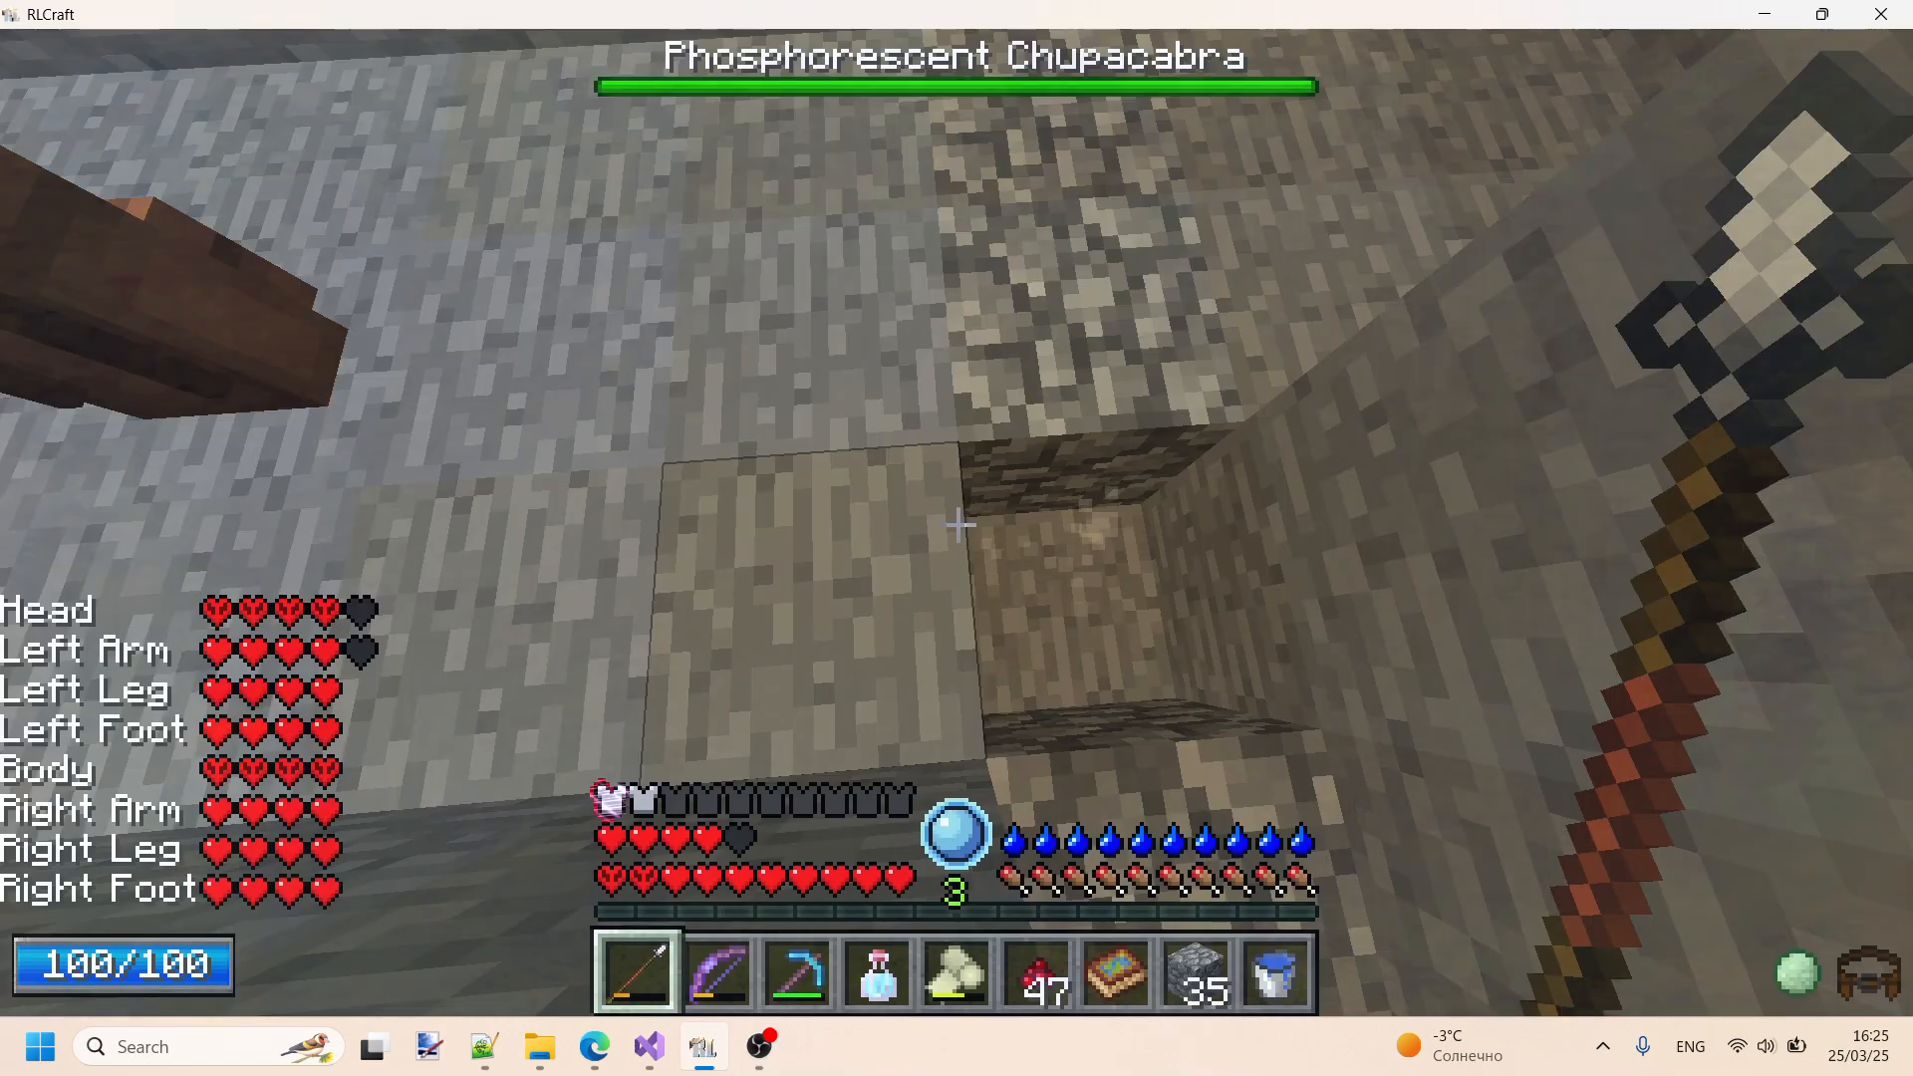
key(e)
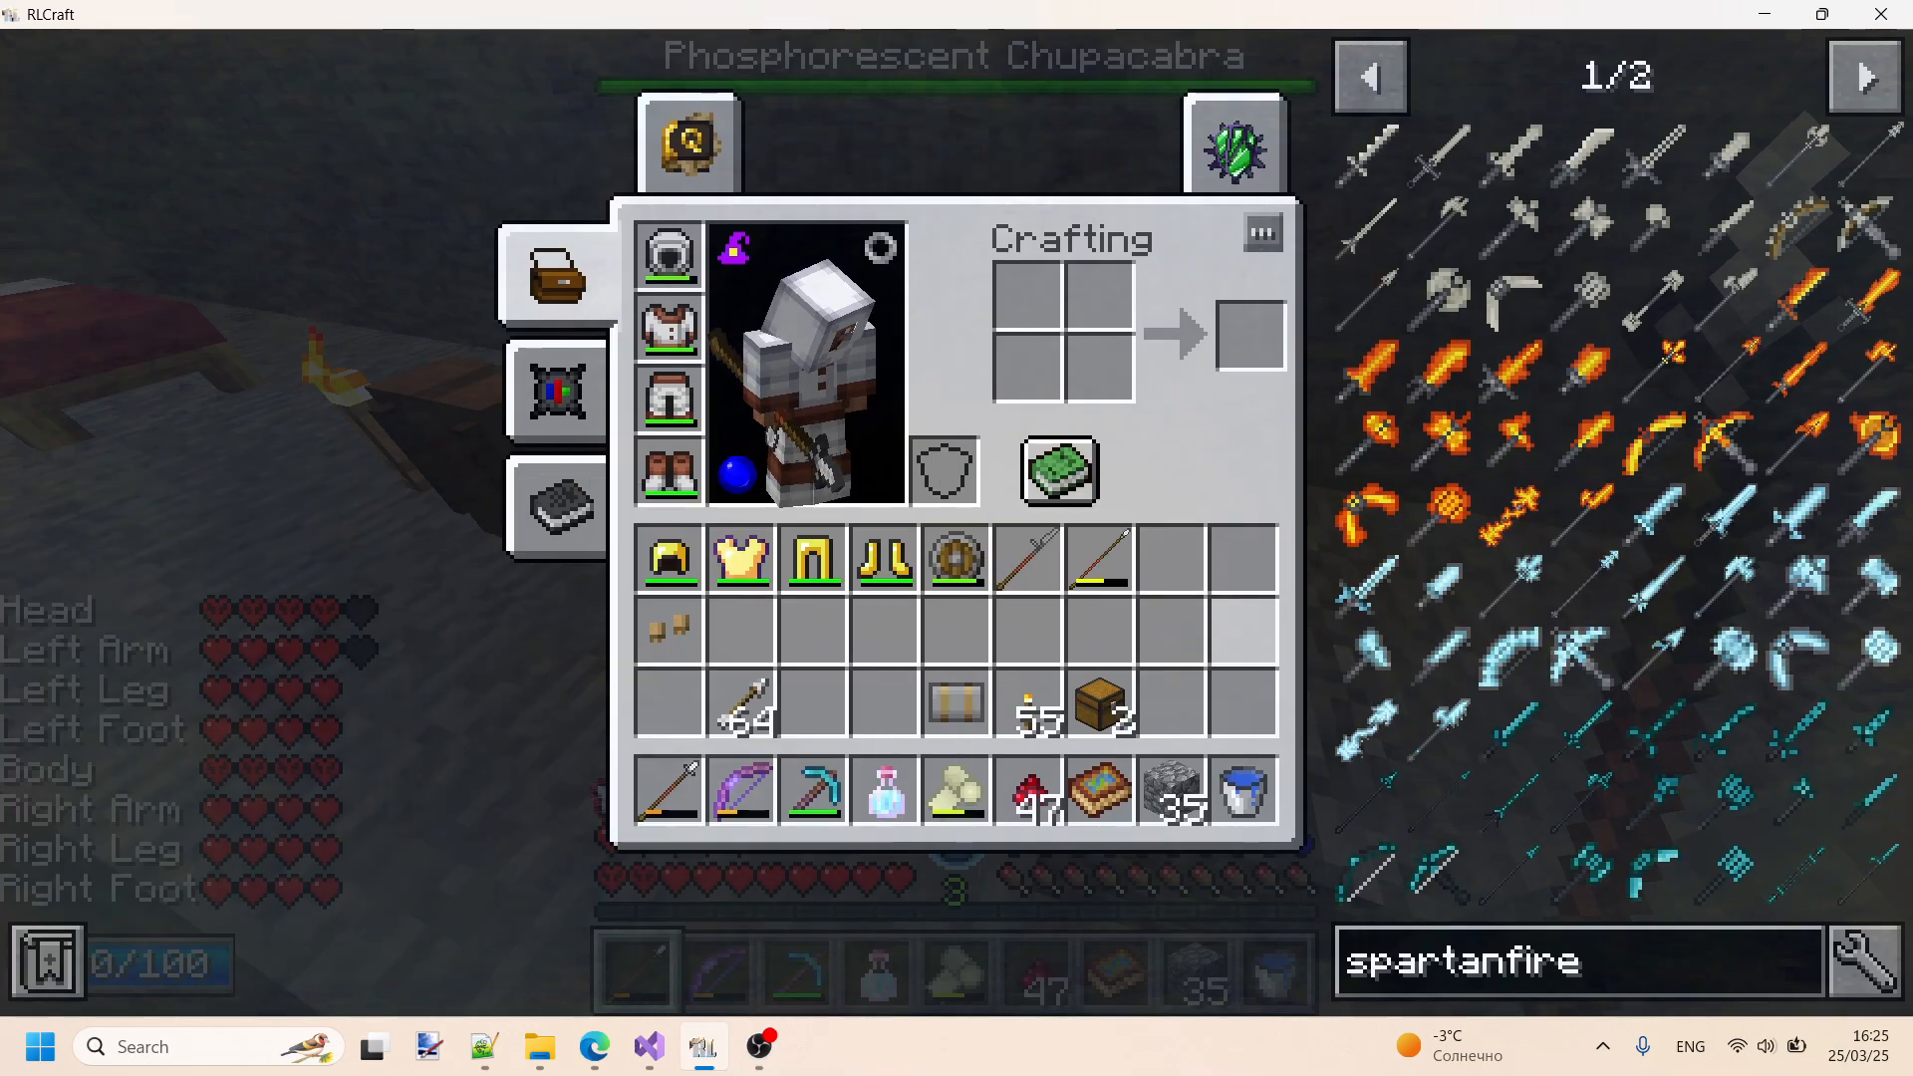
key(Escape)
key(Escape)
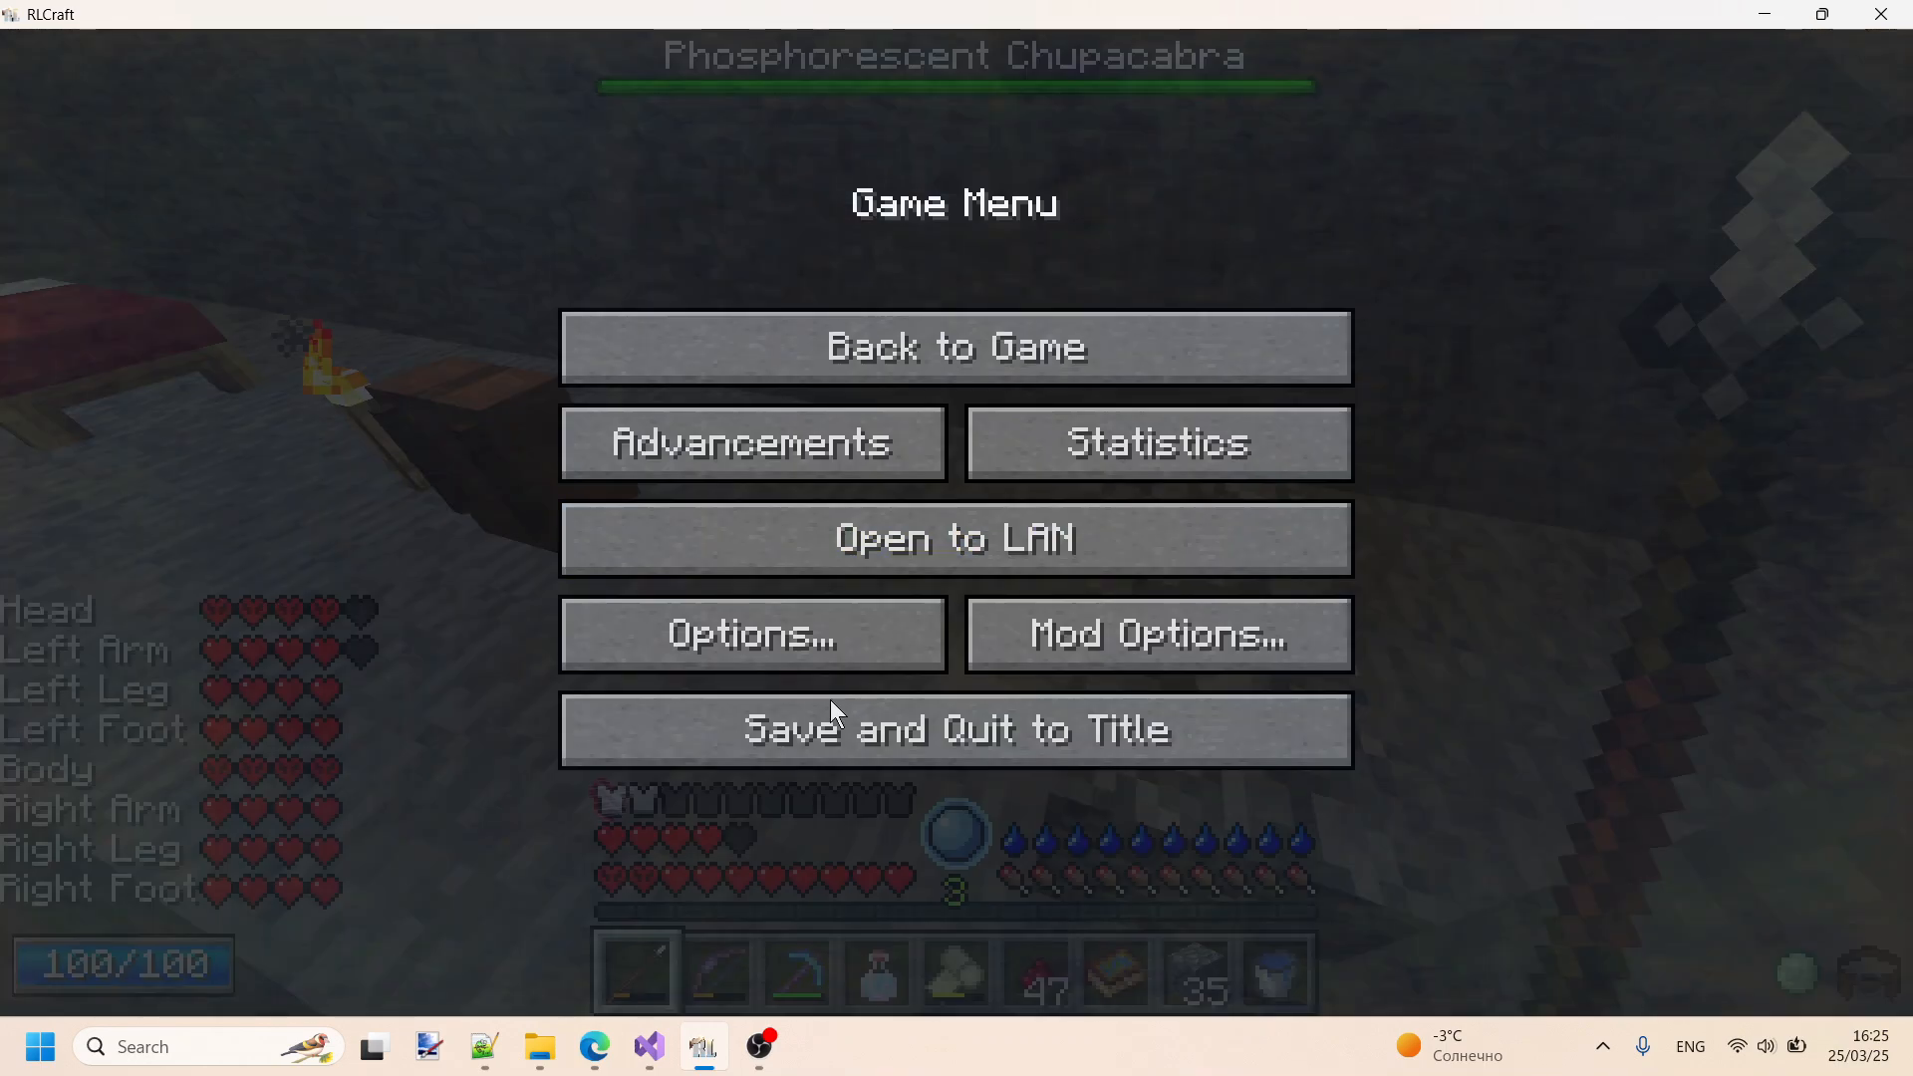
- Switch to Notepad++ and highlight the meleeWeapon and bows keywords in the SETTINGS section of InvTweaksRules.txt
click(484, 1047)
click(251, 103)
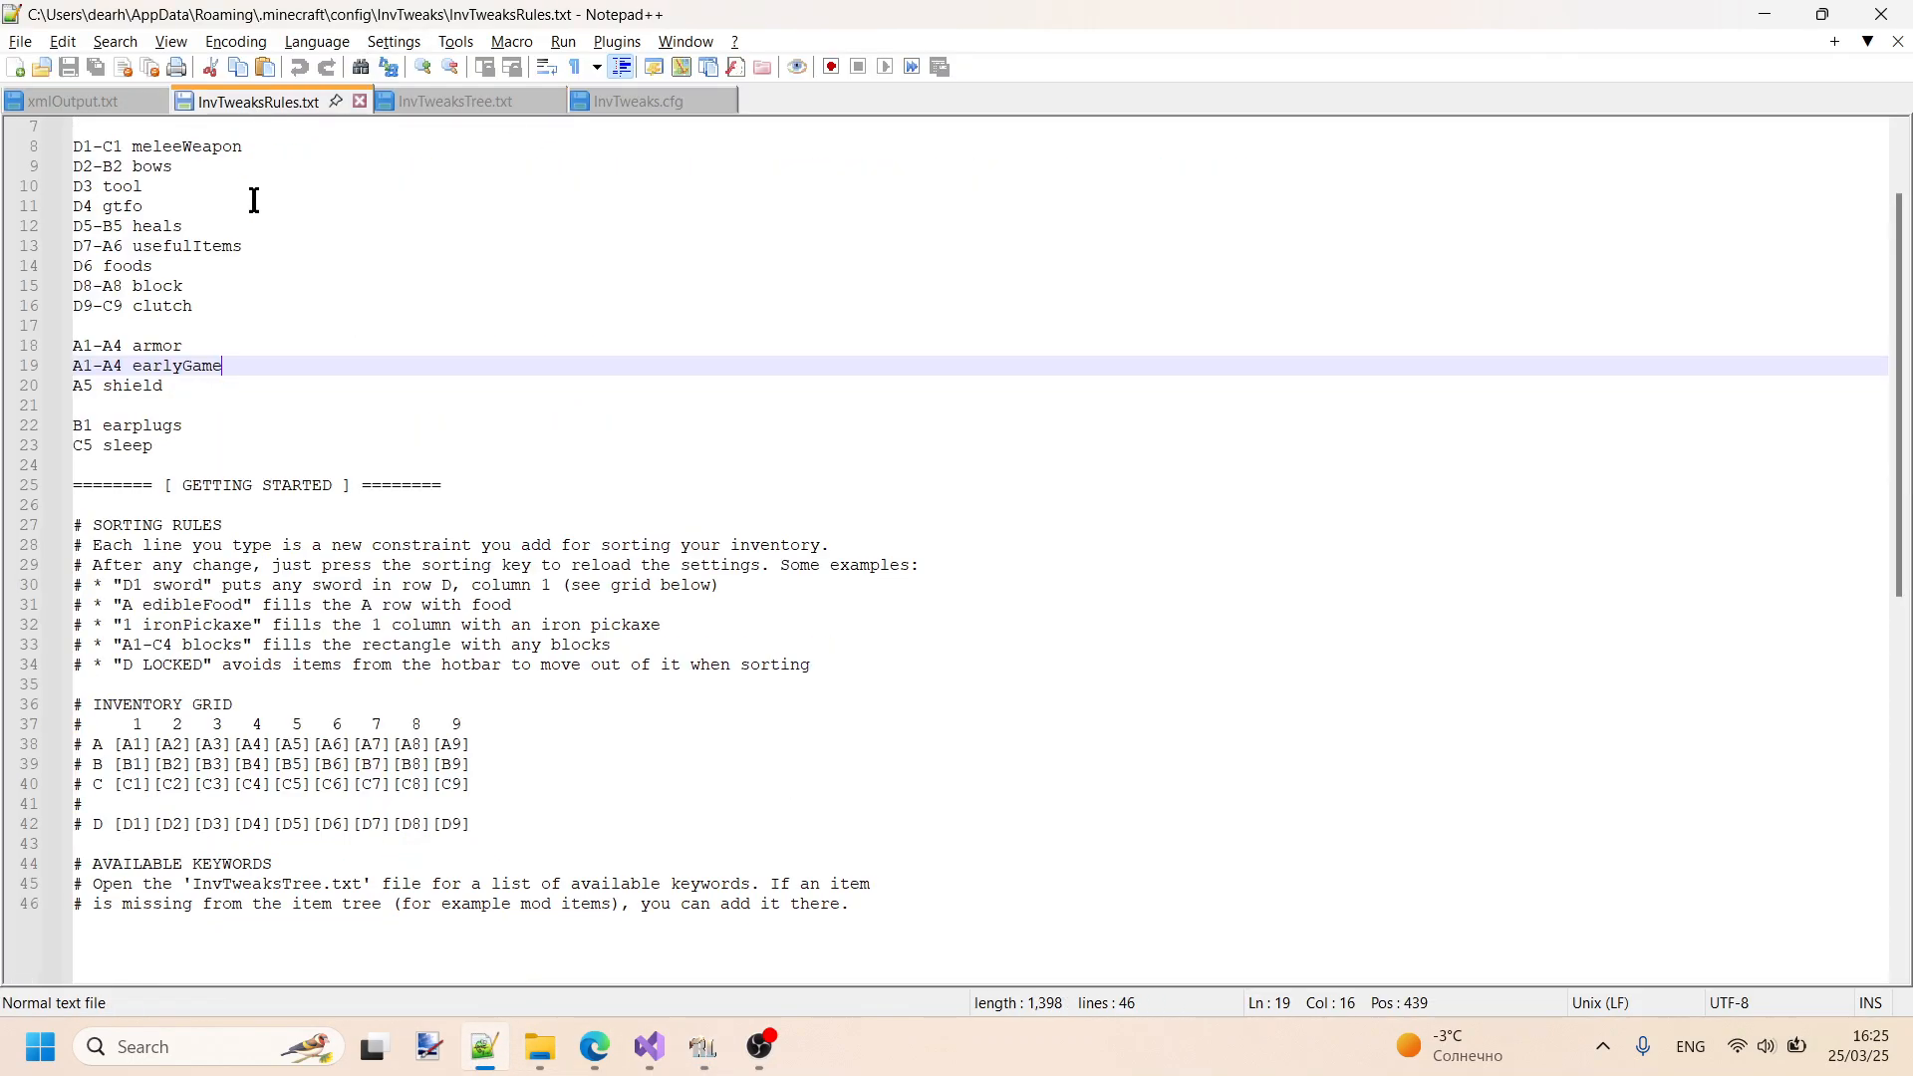
scroll(296, 330, up, 2)
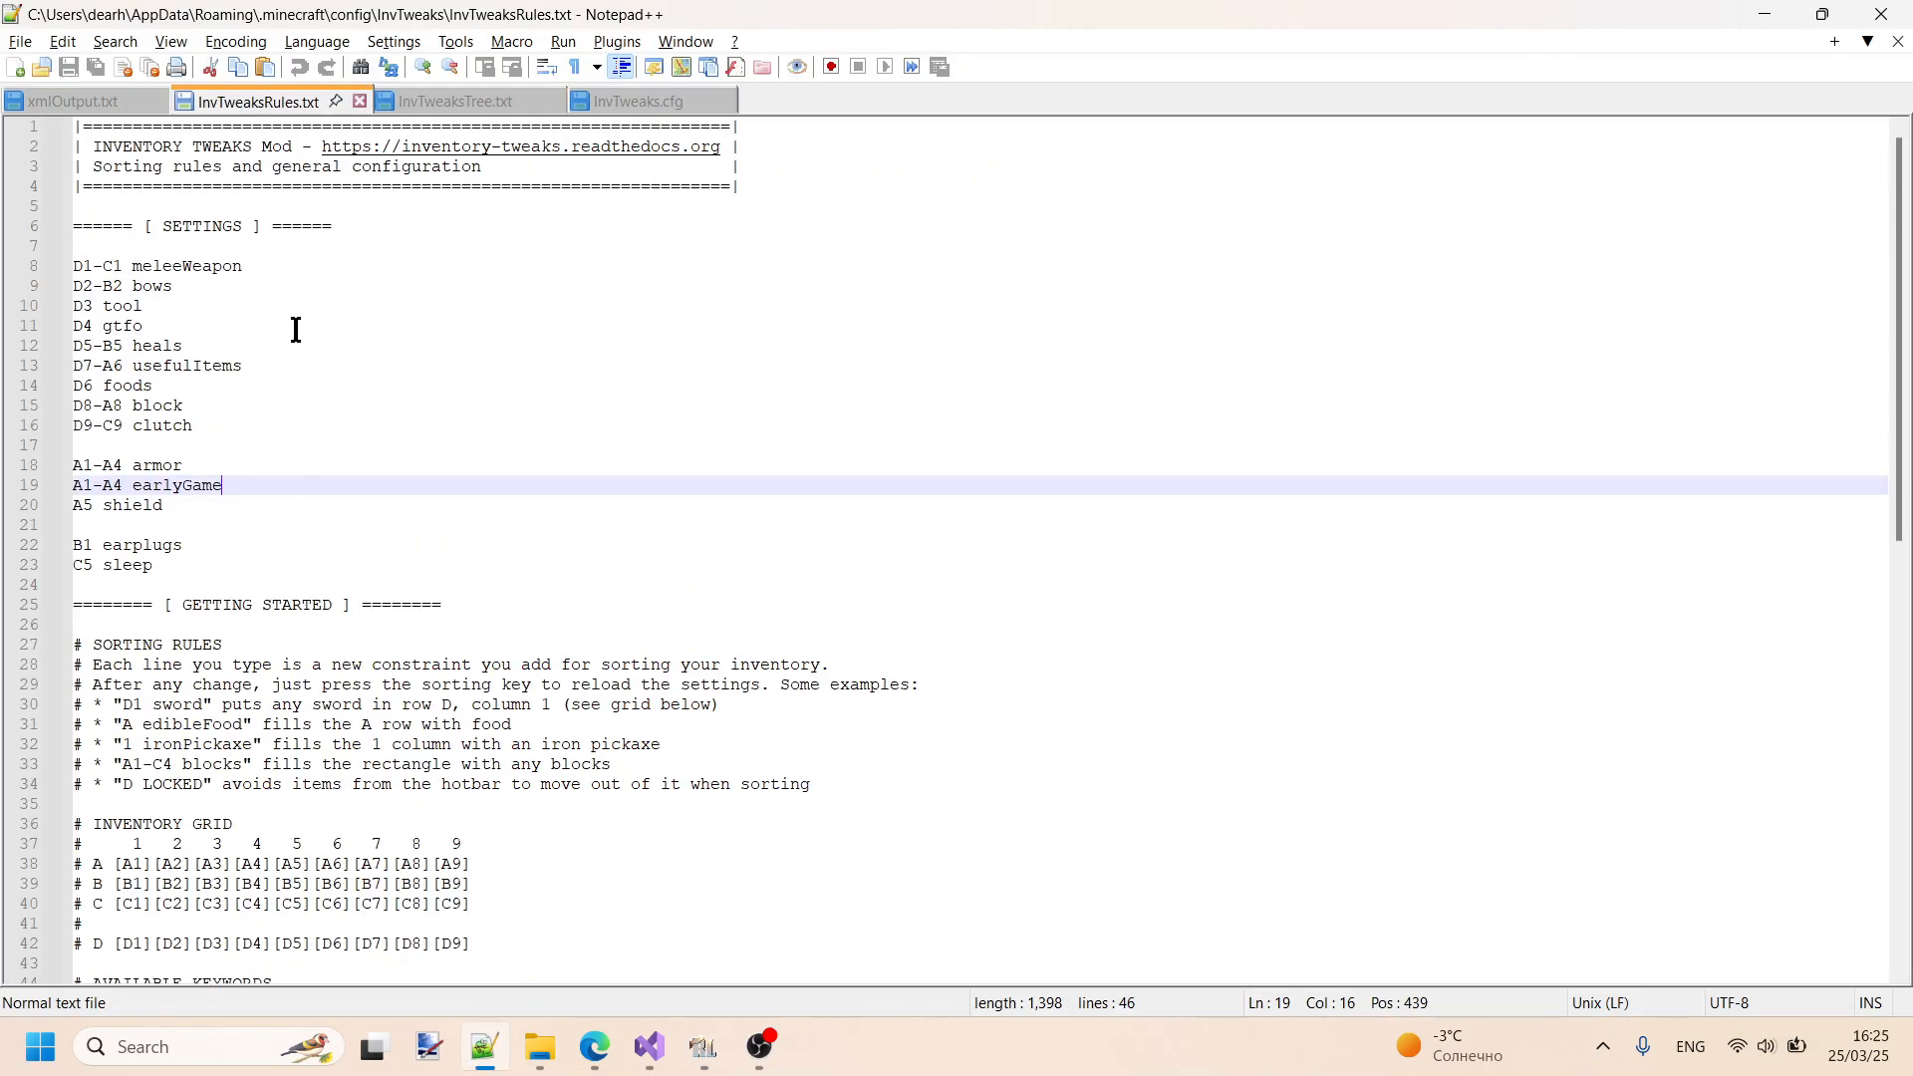
drag(136, 267, 239, 266)
click(140, 289)
double_click(149, 286)
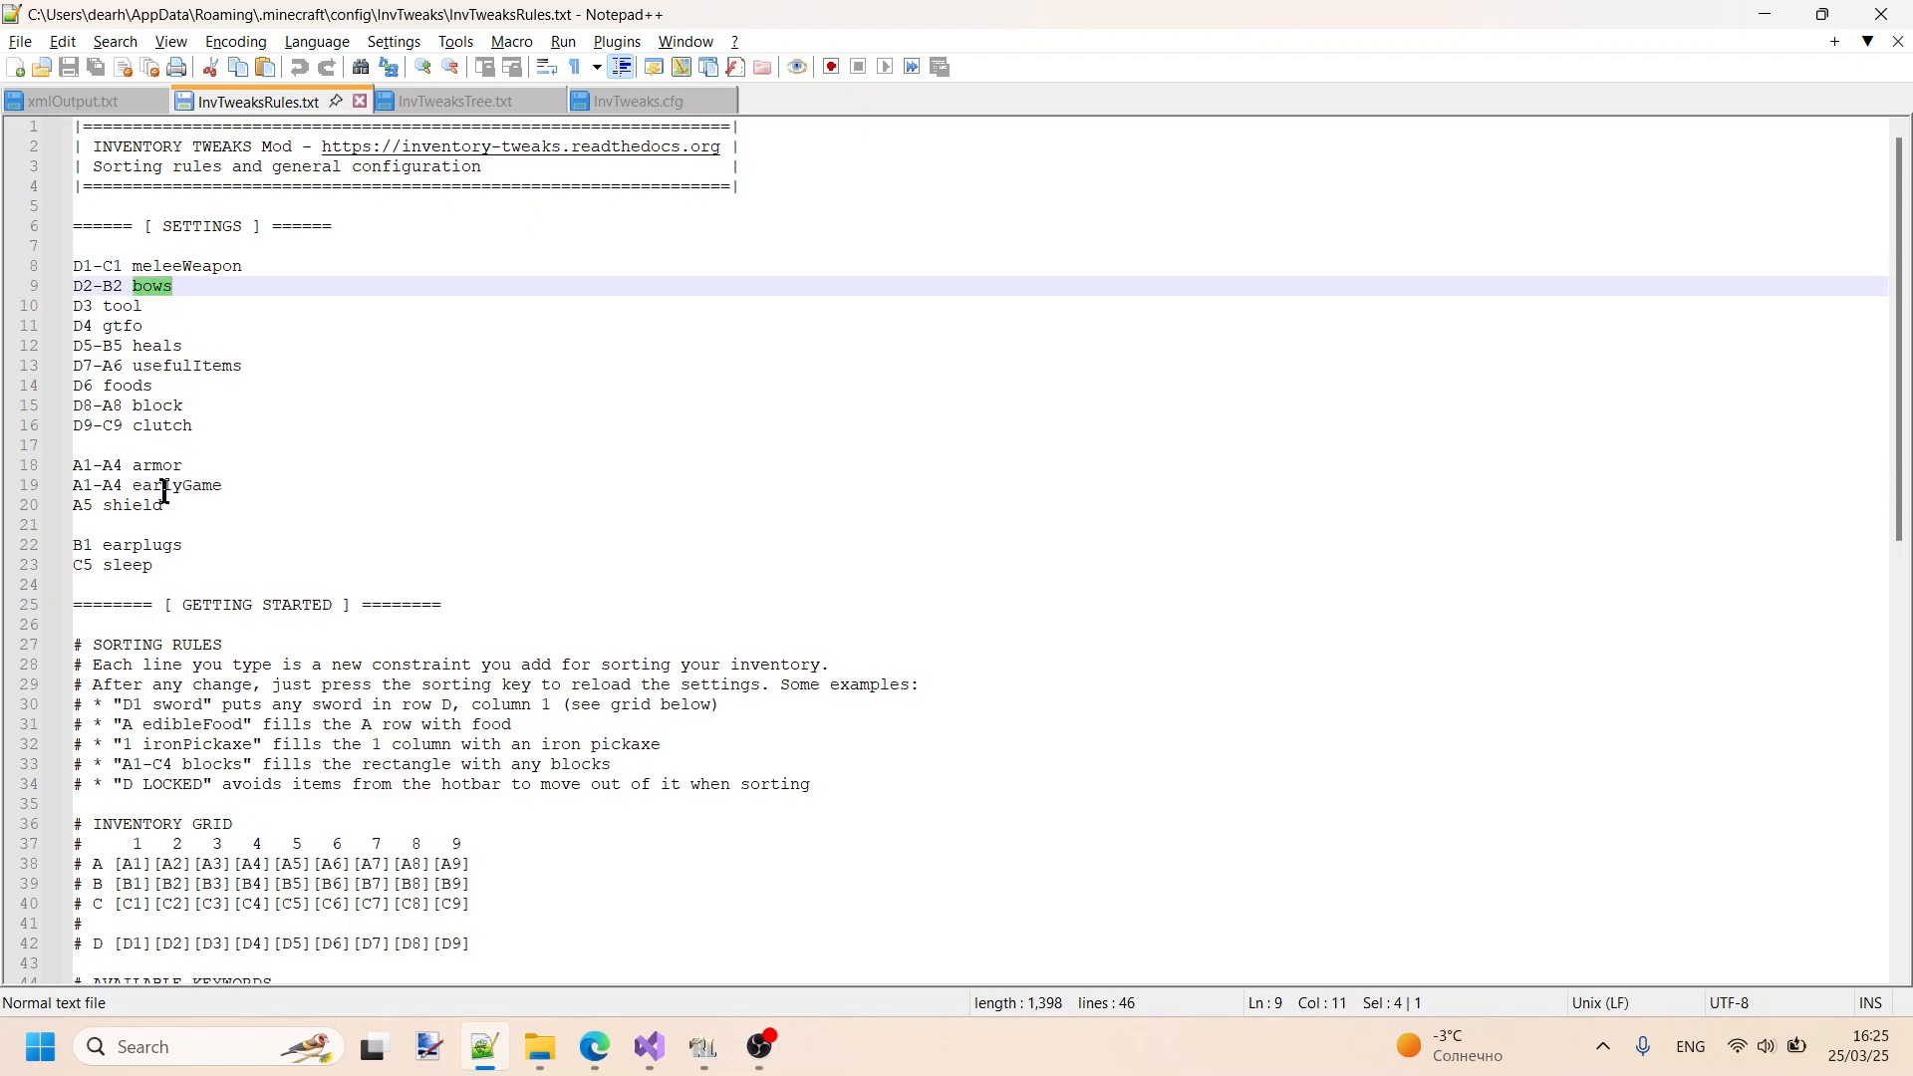
- Add a blank line at the start of the custom category in InvTweaksTree.txt and collapse the category
click(438, 103)
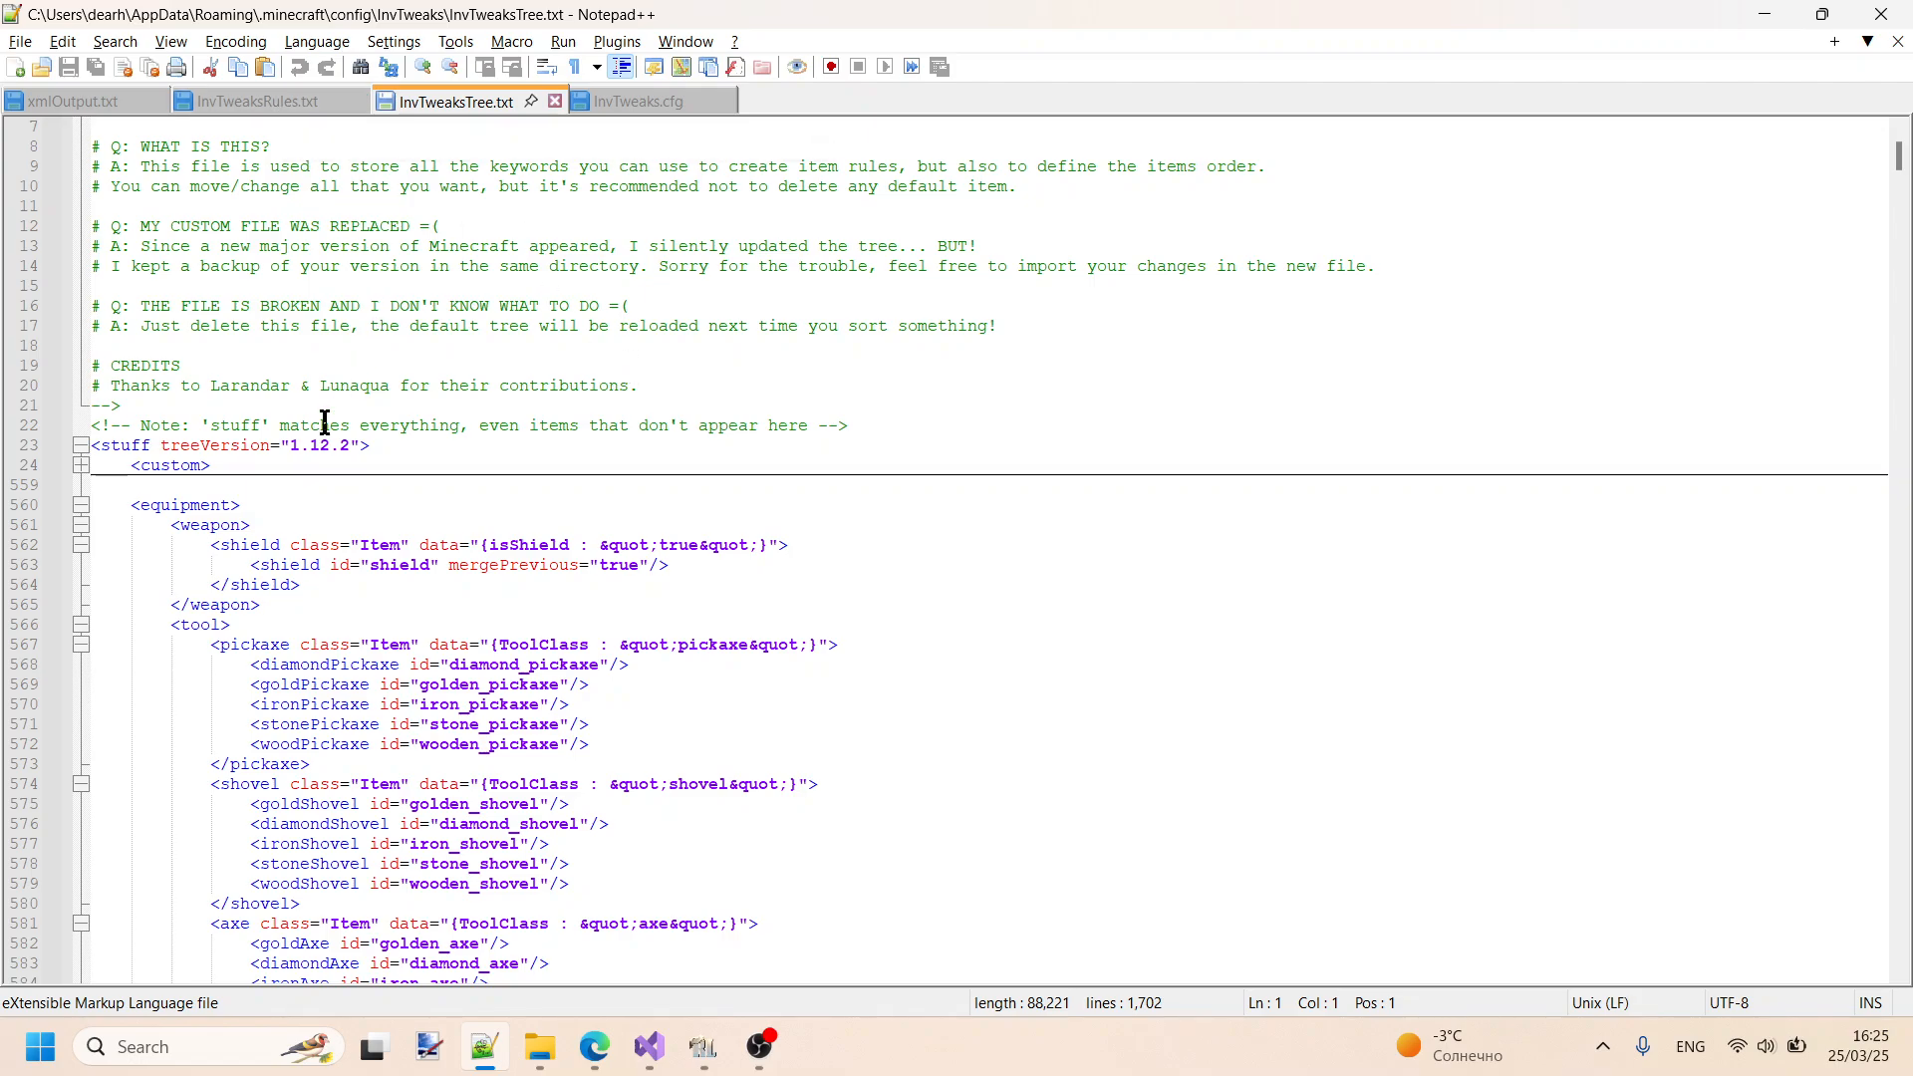
click(305, 465)
key(Return)
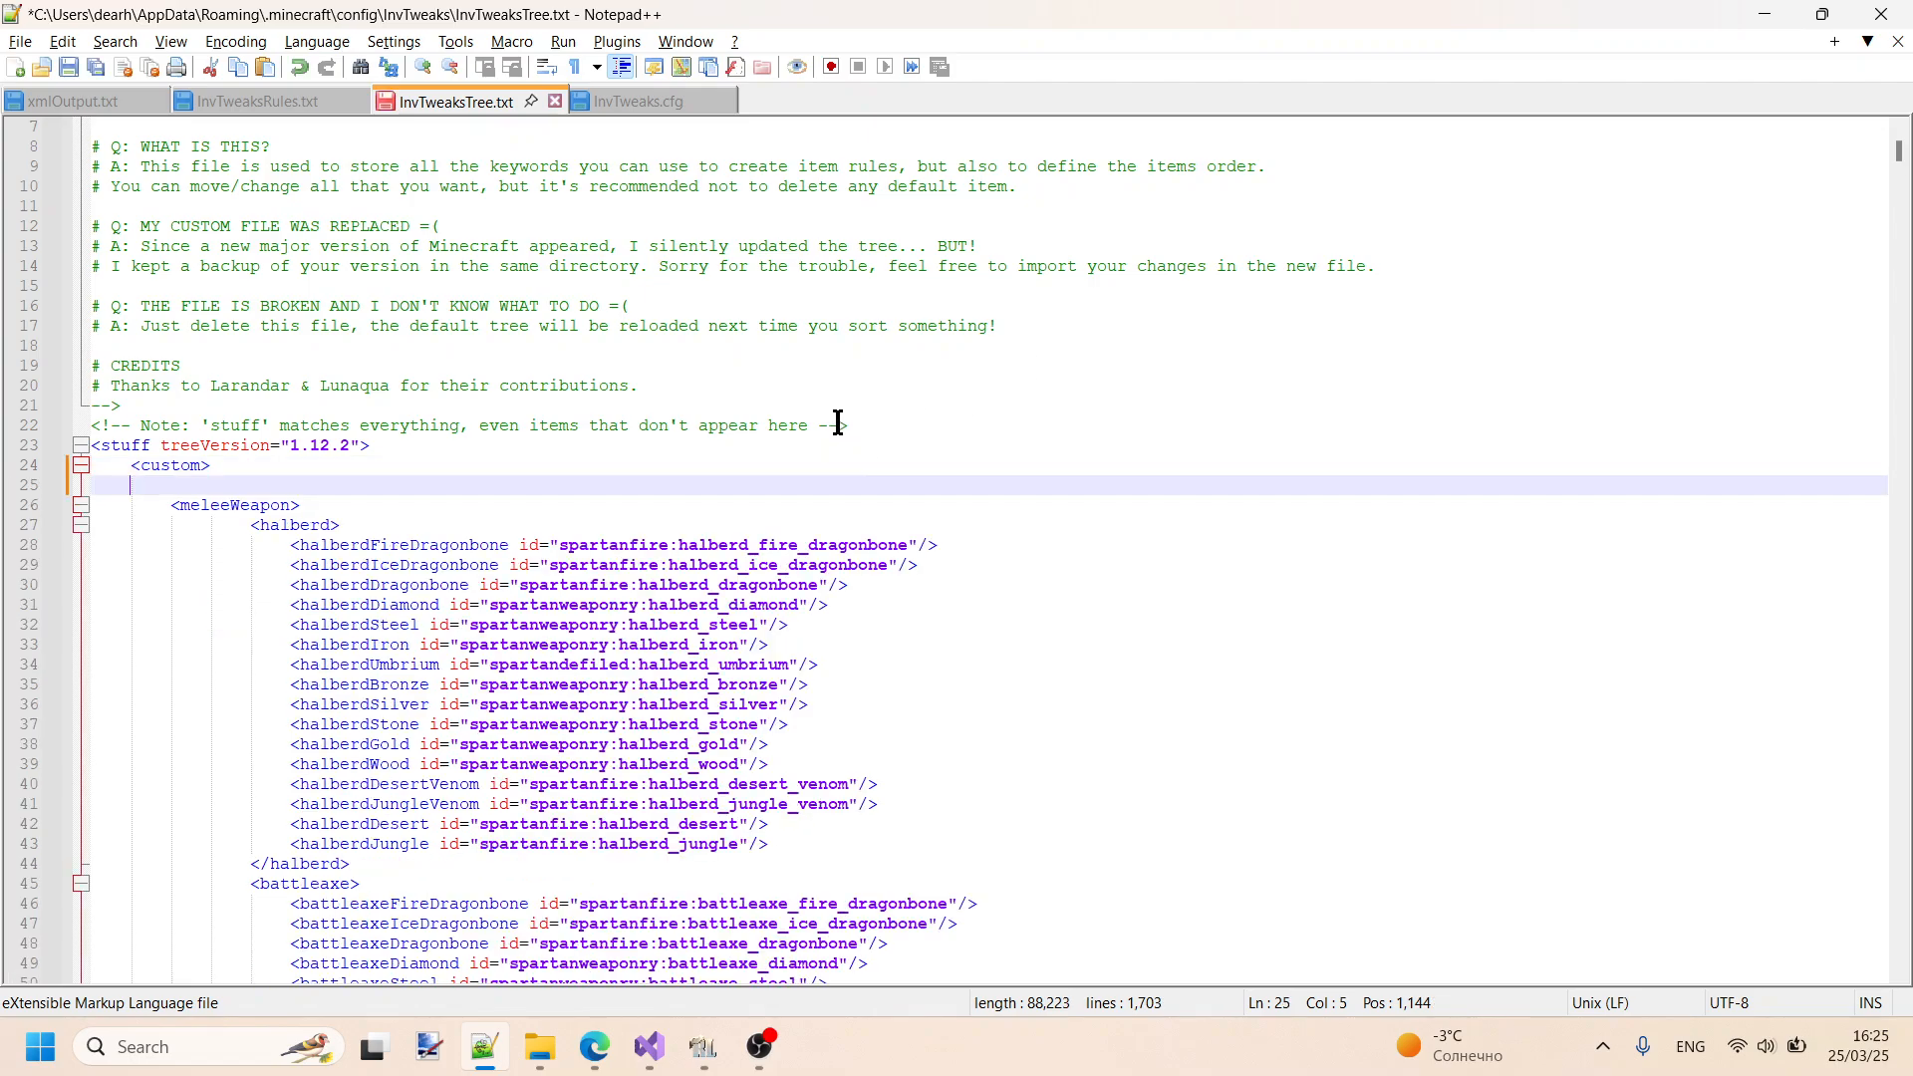
click(81, 465)
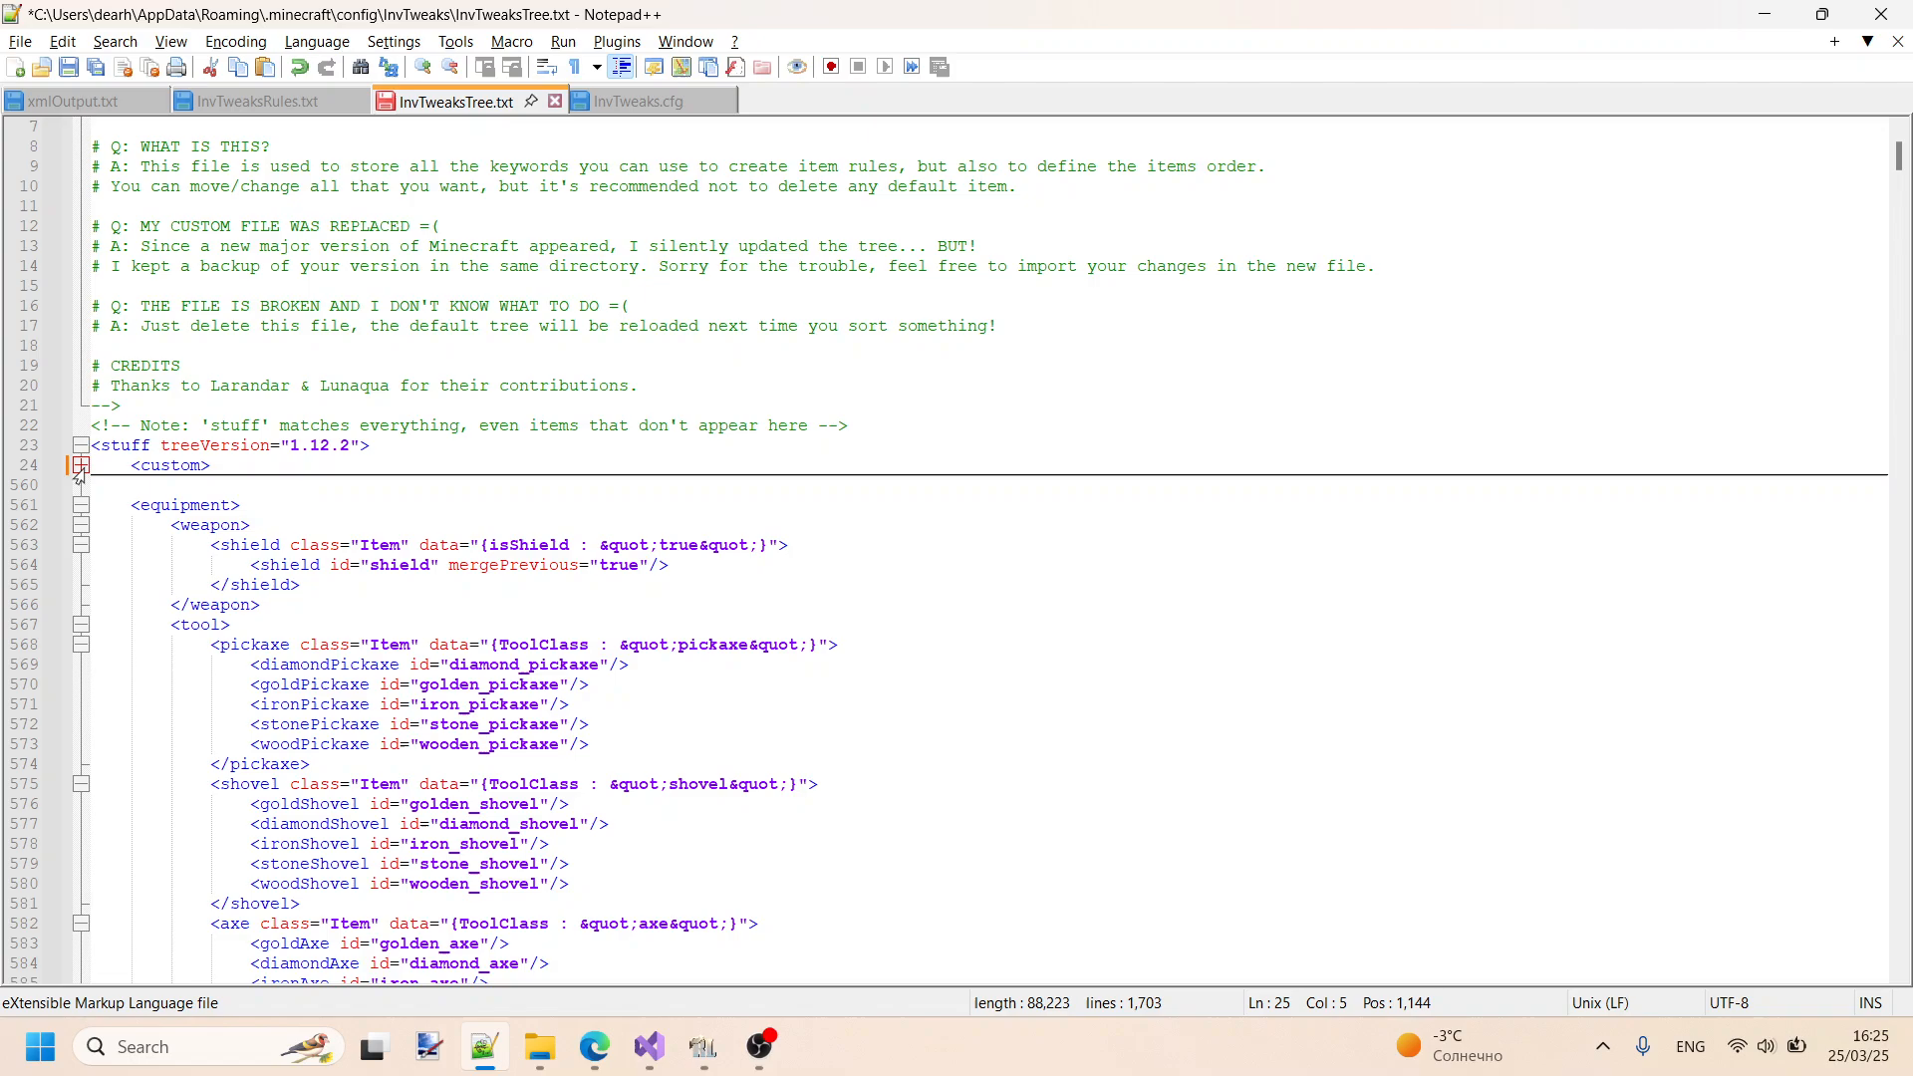
- Insert unnamed opening and closing tags, <> and </>, on separate lines directly above the equipment category
click(128, 508)
key(Return)
key(Up)
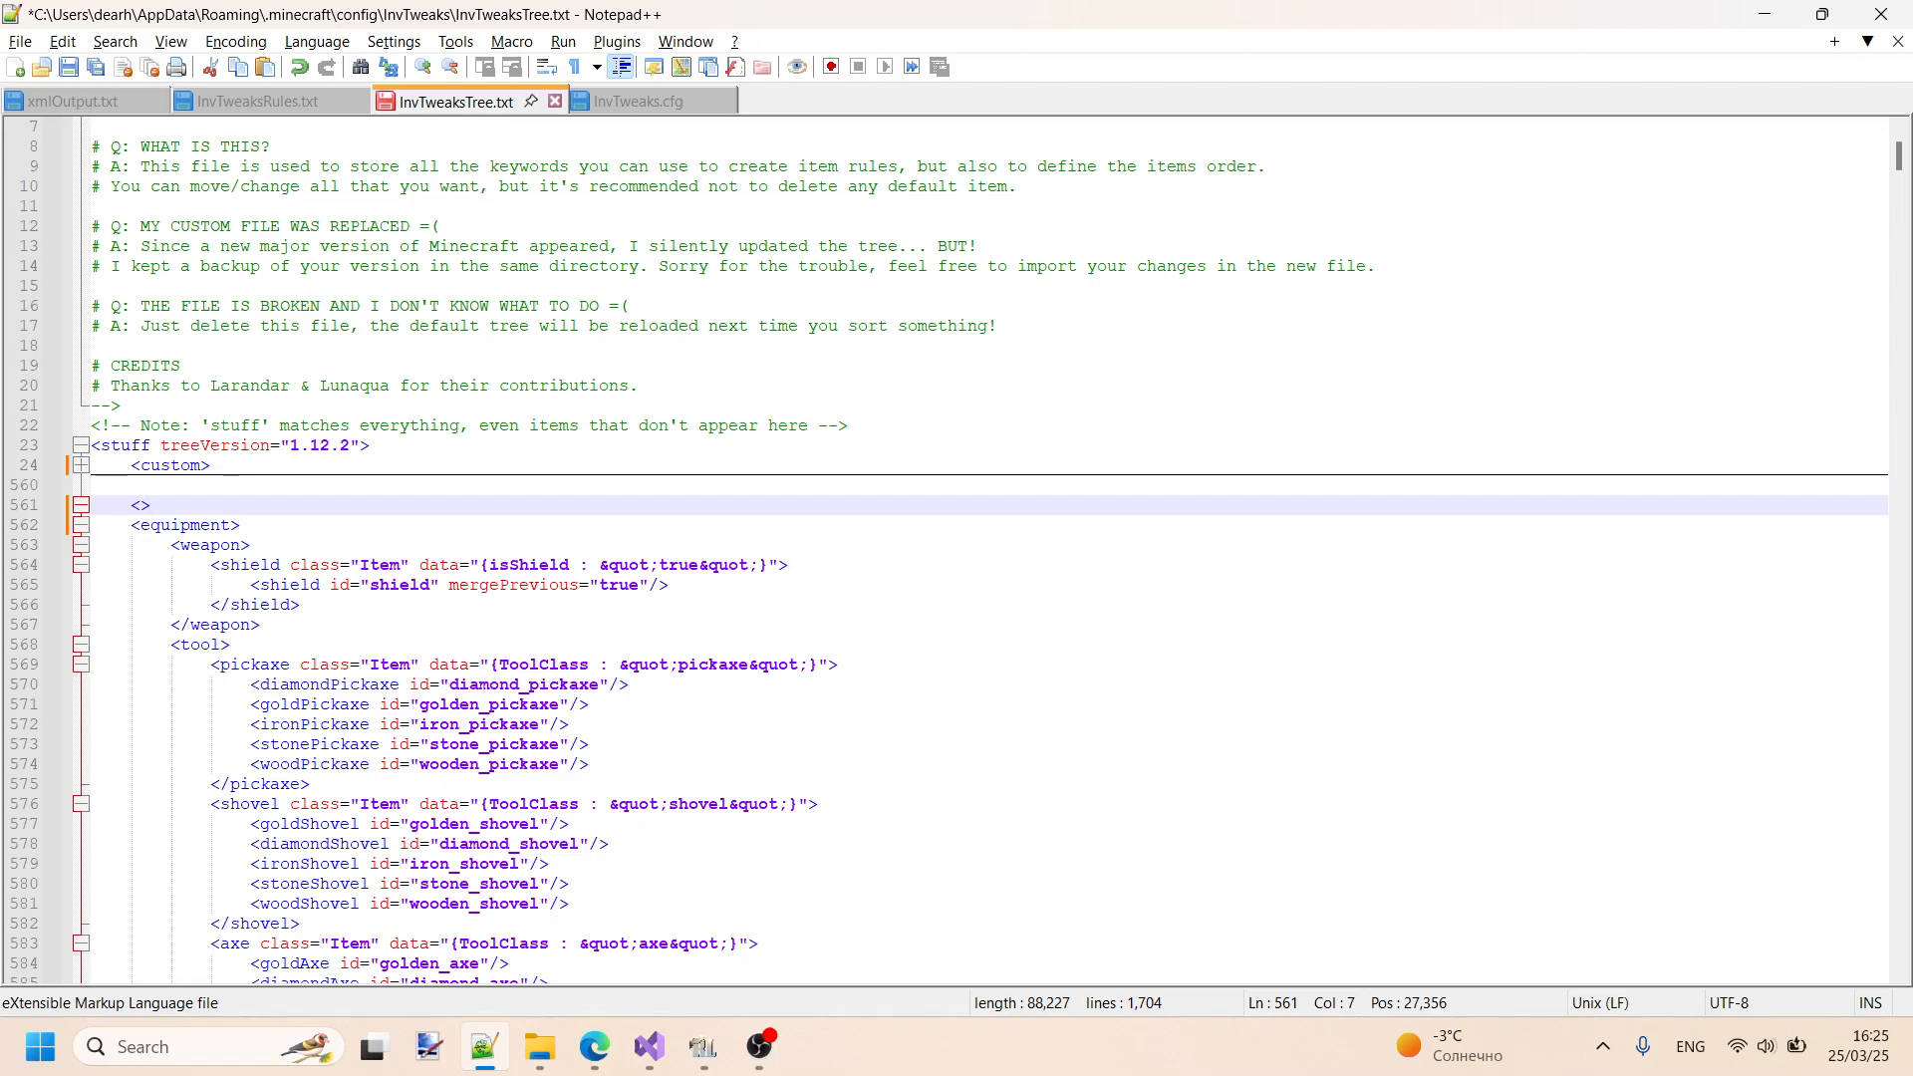
key(Return)
text(<>)
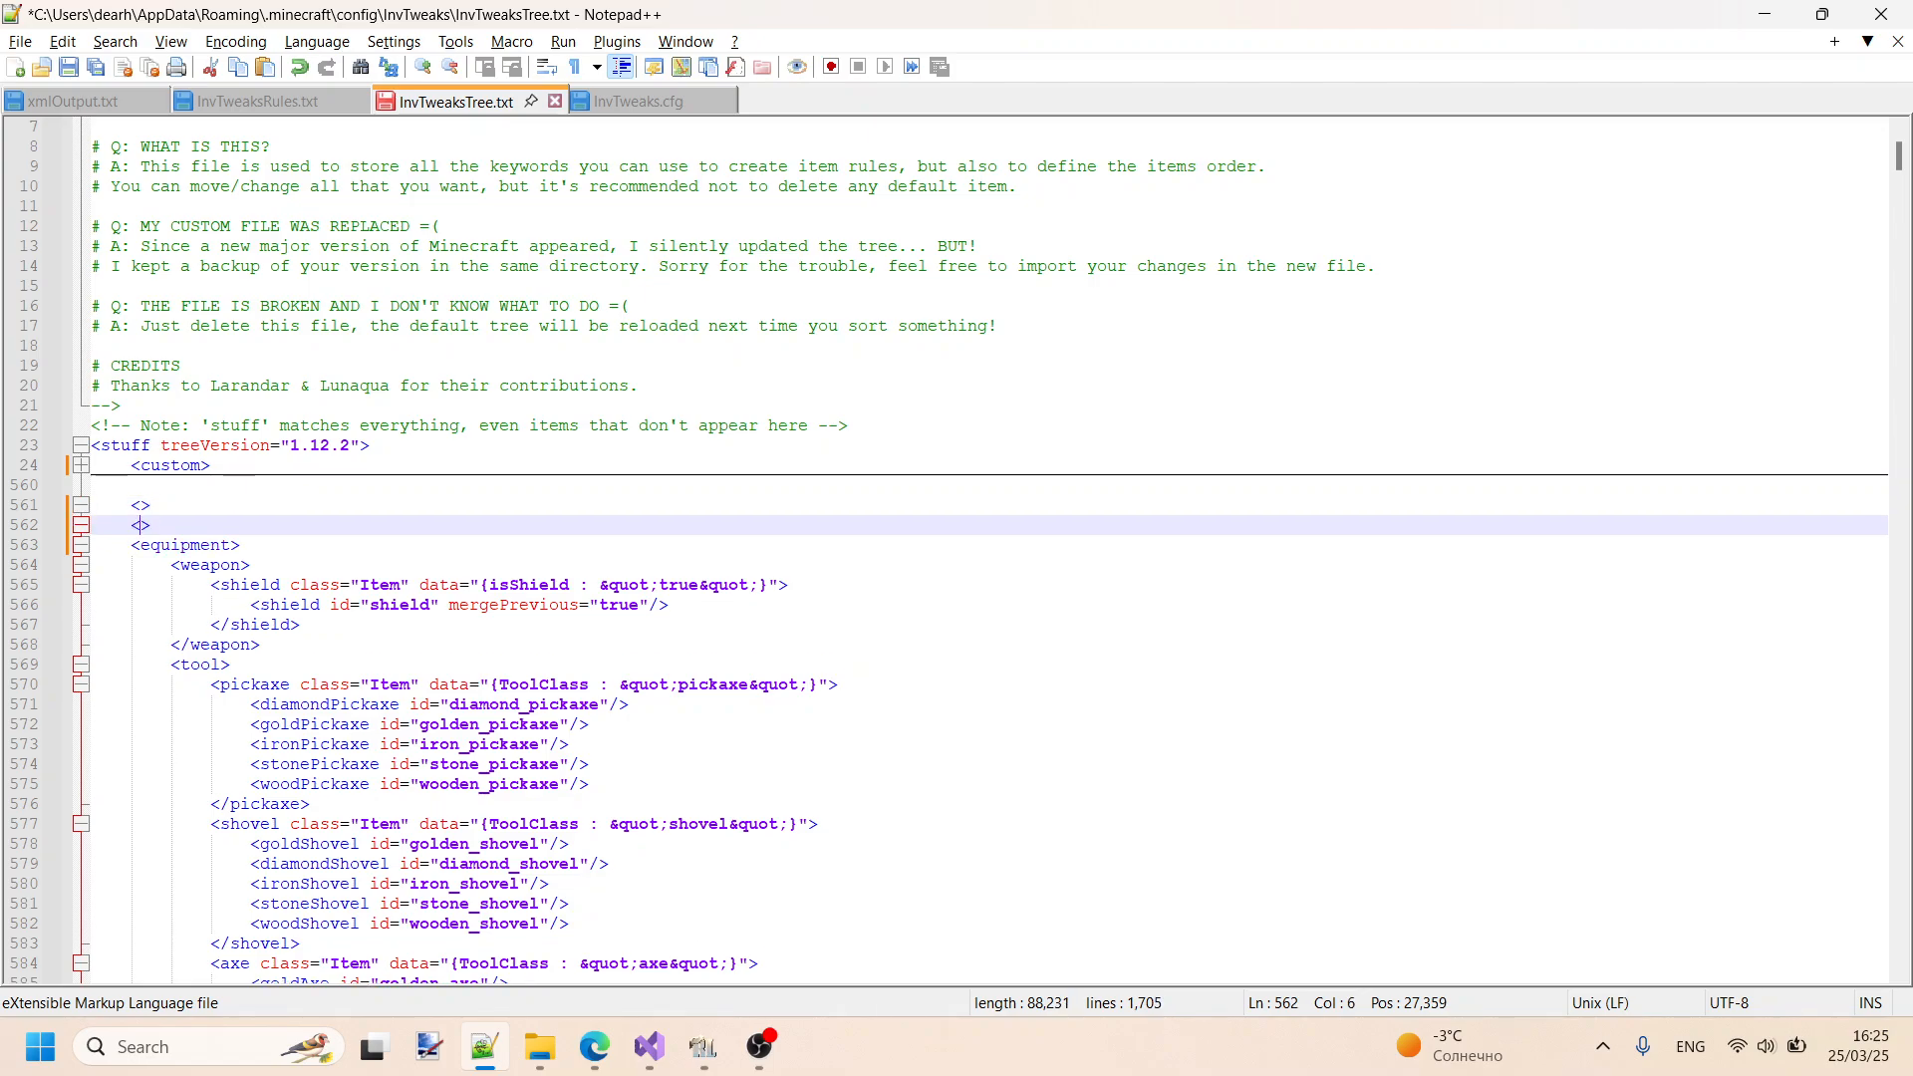
key(Left)
text(/)
key(Up)
key(Left)
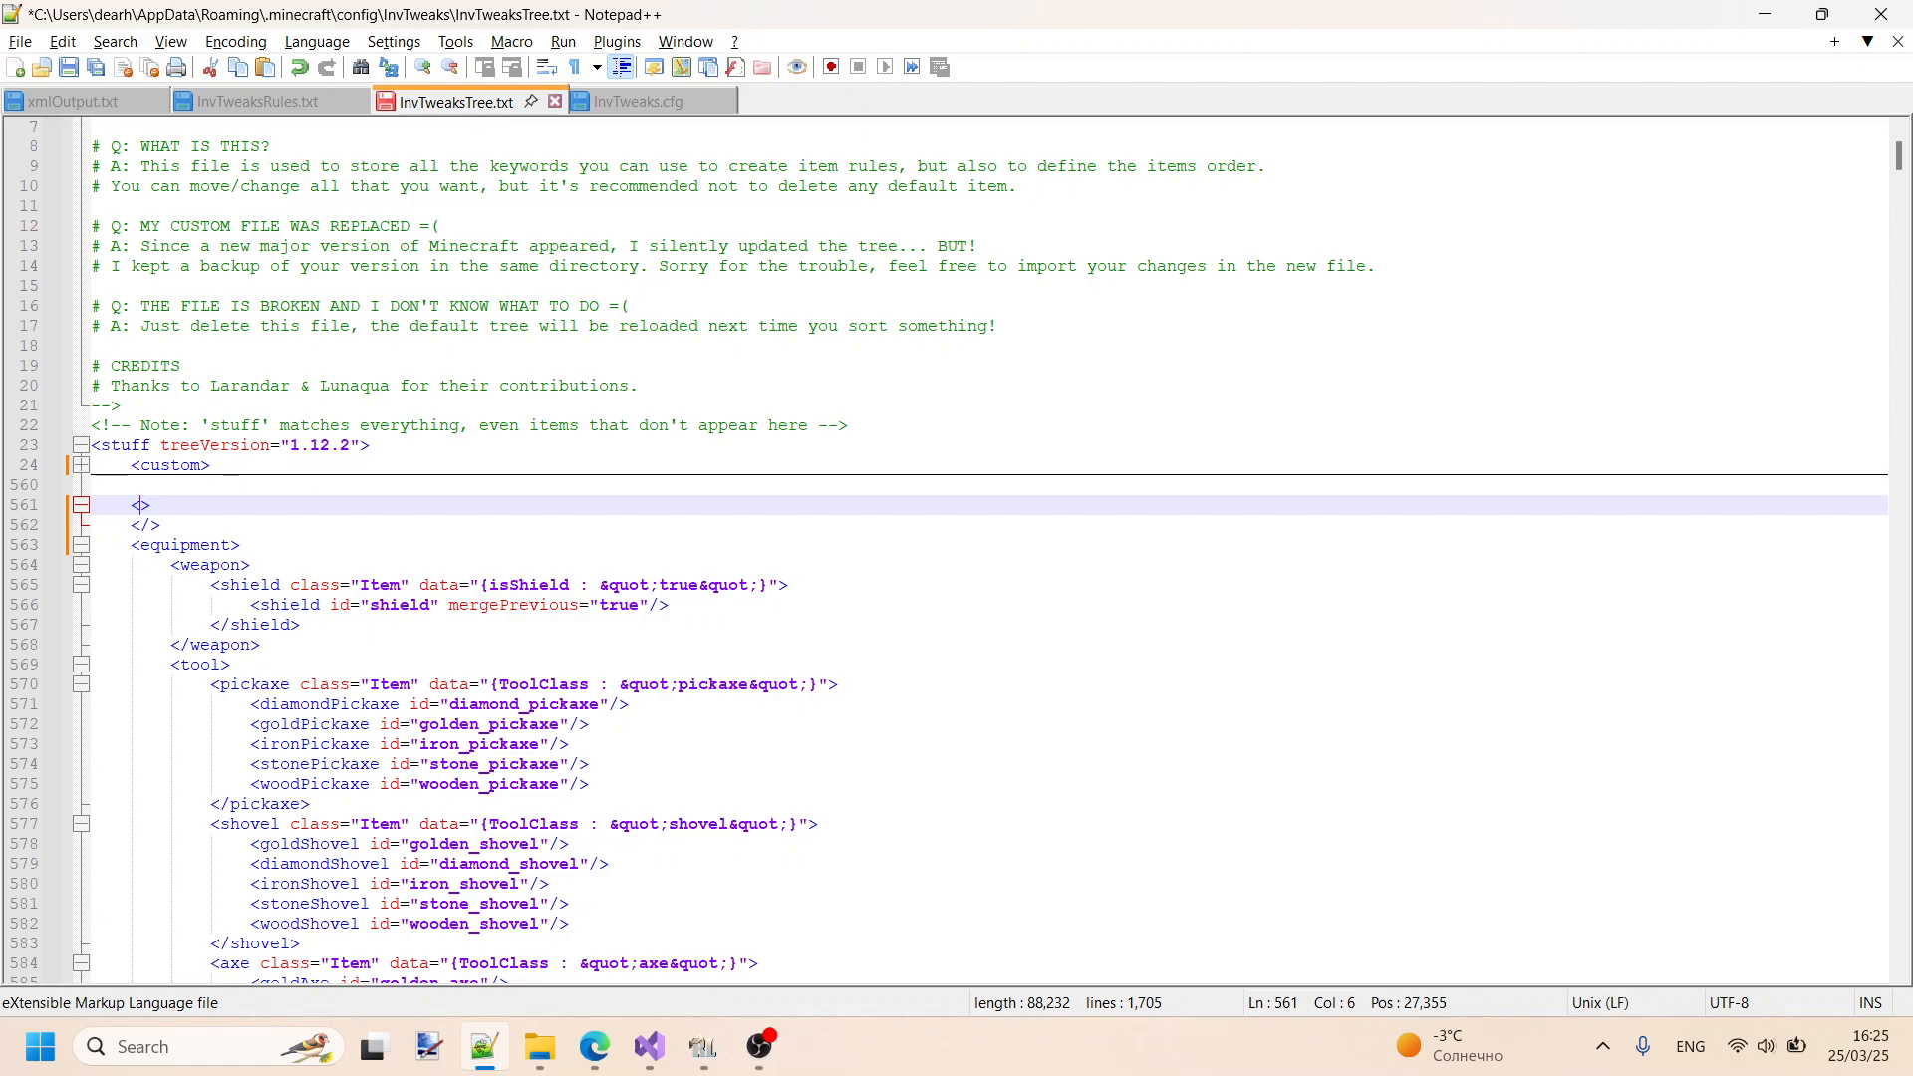
- Name the new opening and closing tags above the equipment category youtubeVideo
text(youtube)
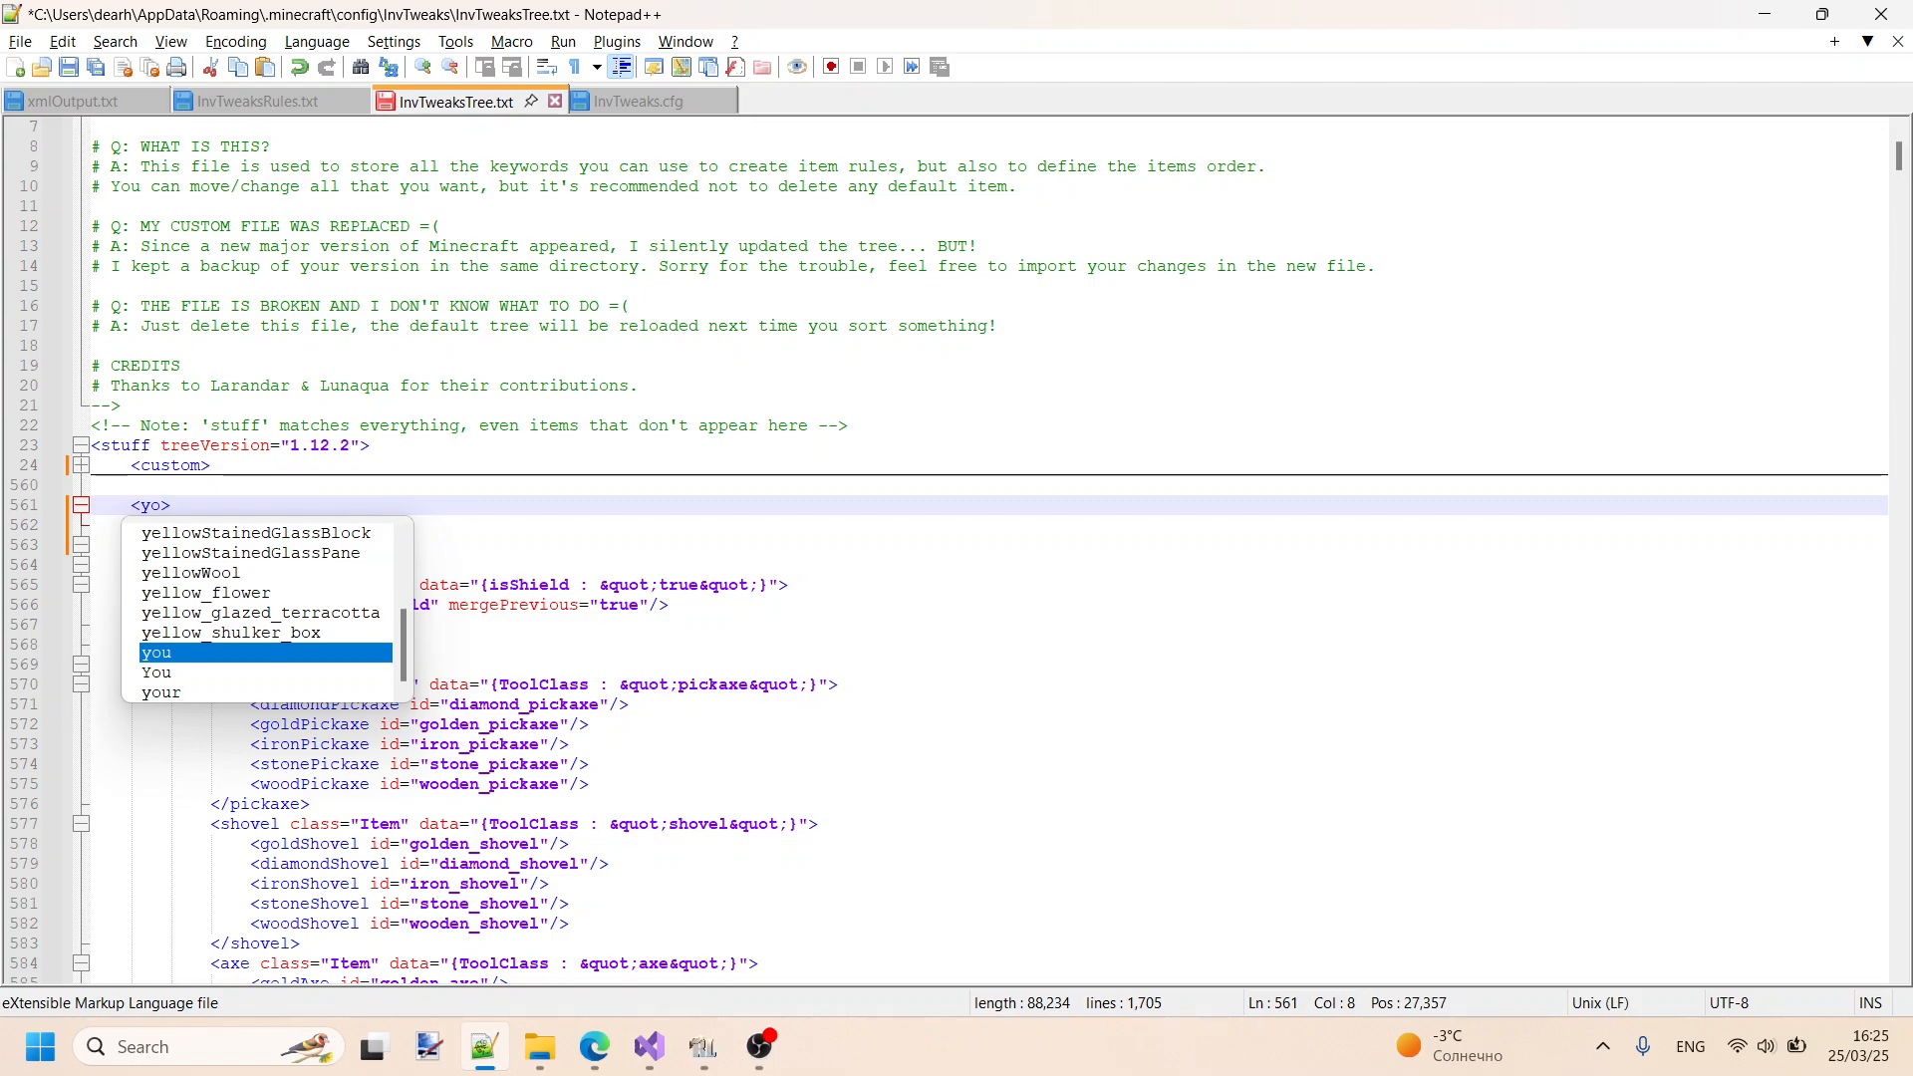
text(Video)
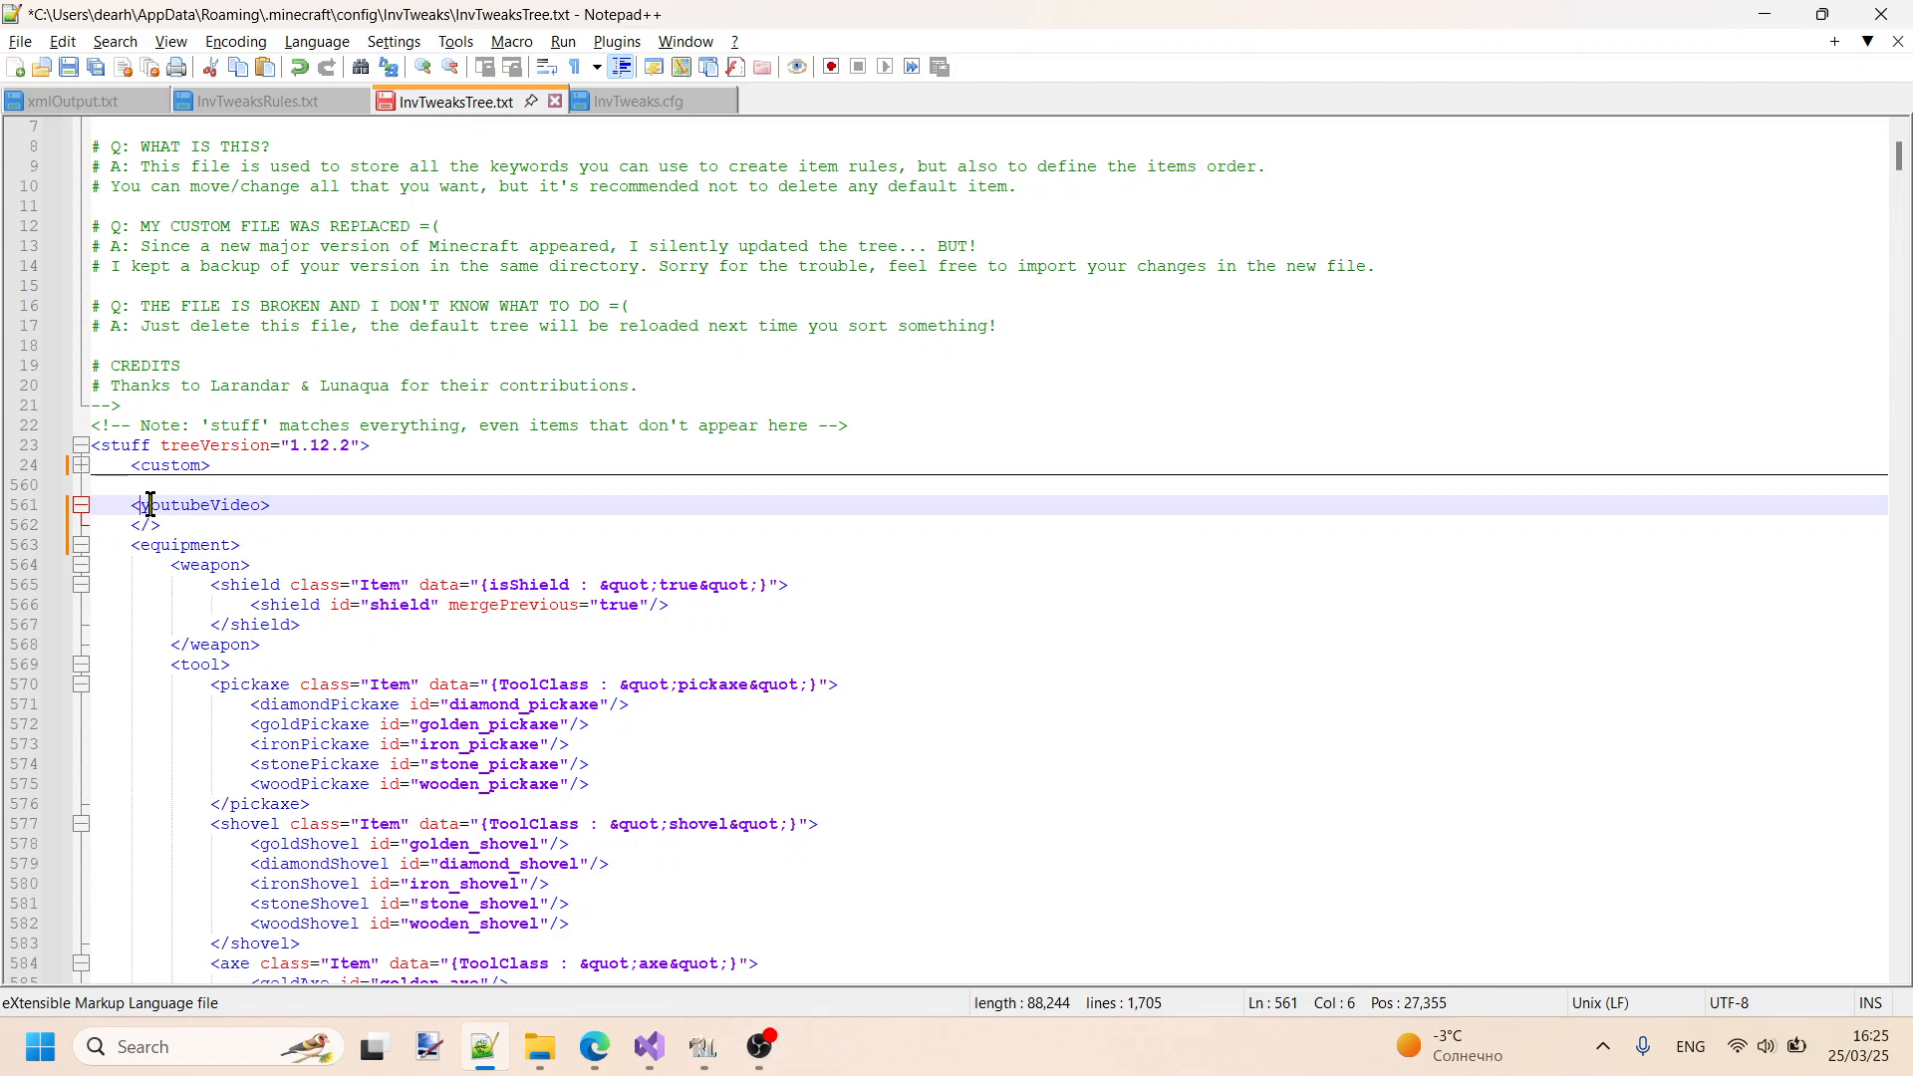
drag(142, 506, 260, 507)
key(ctrl+c)
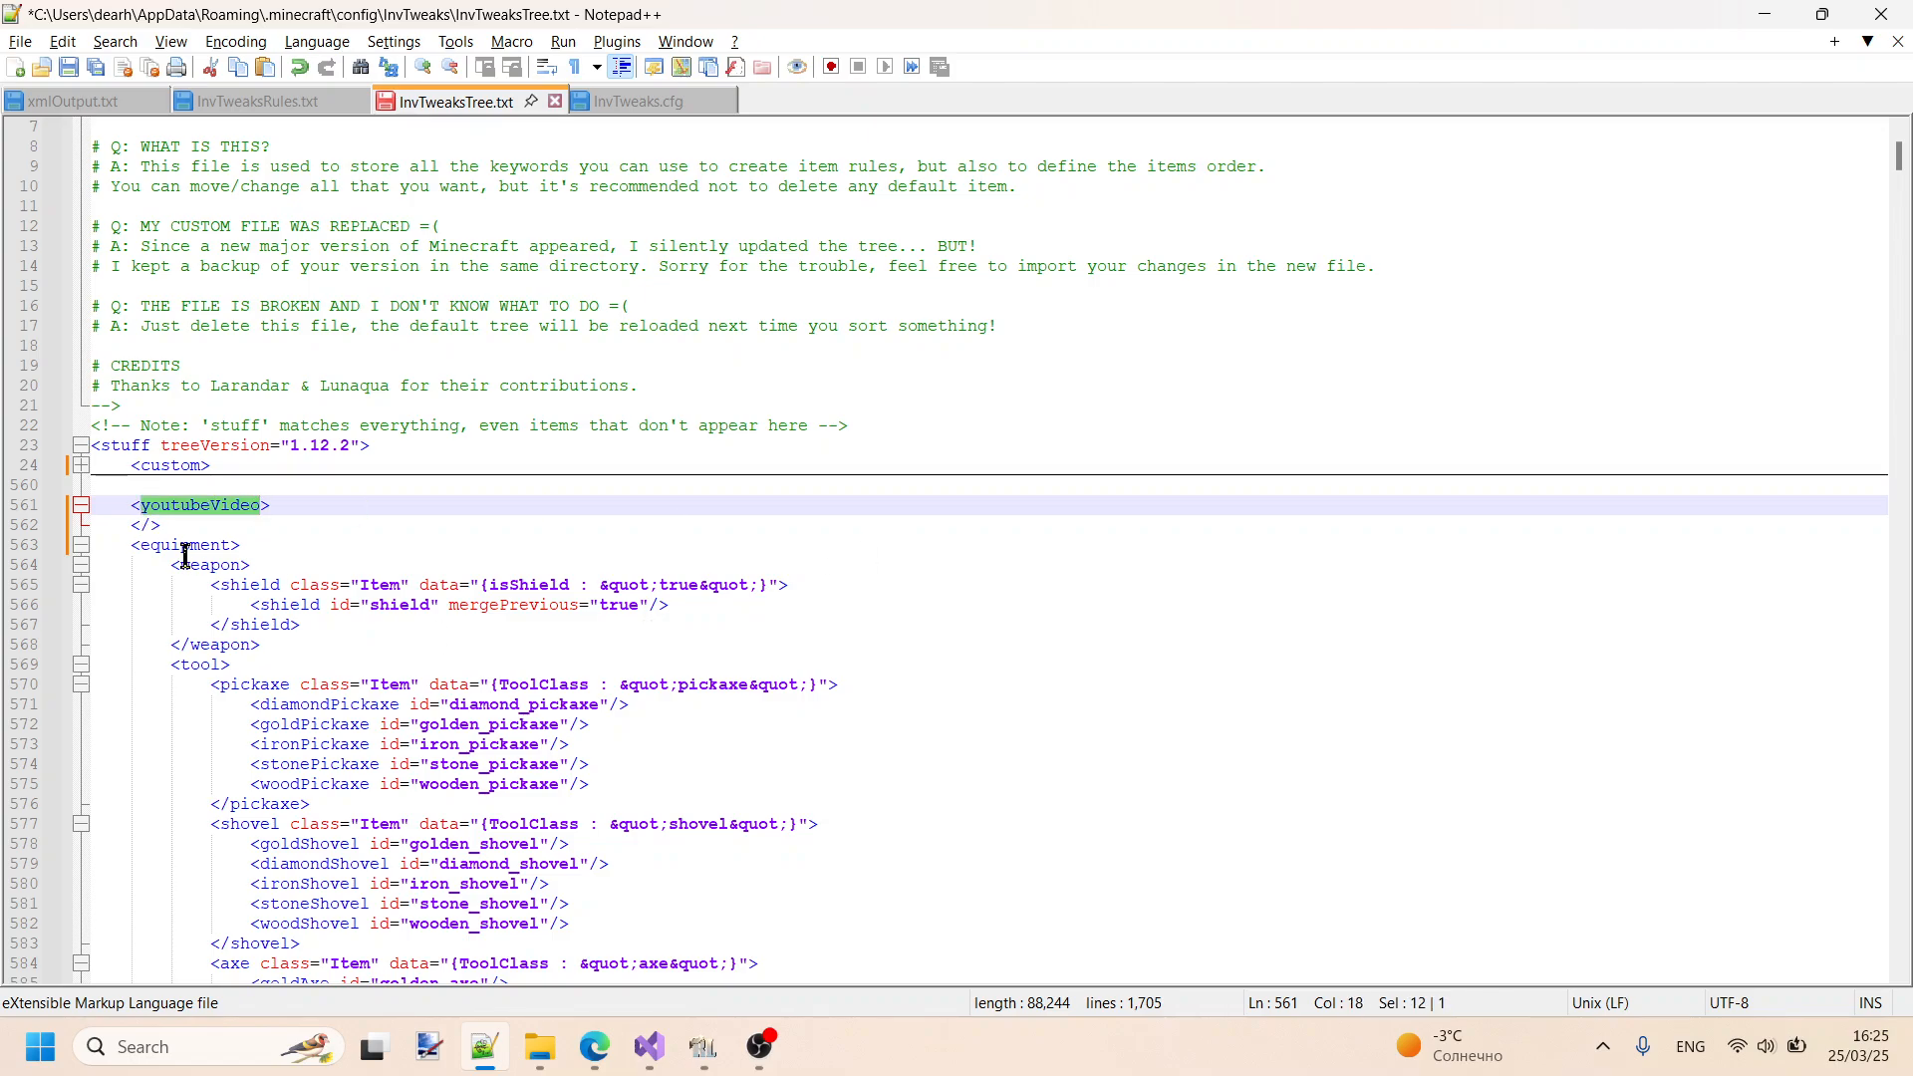
click(132, 525)
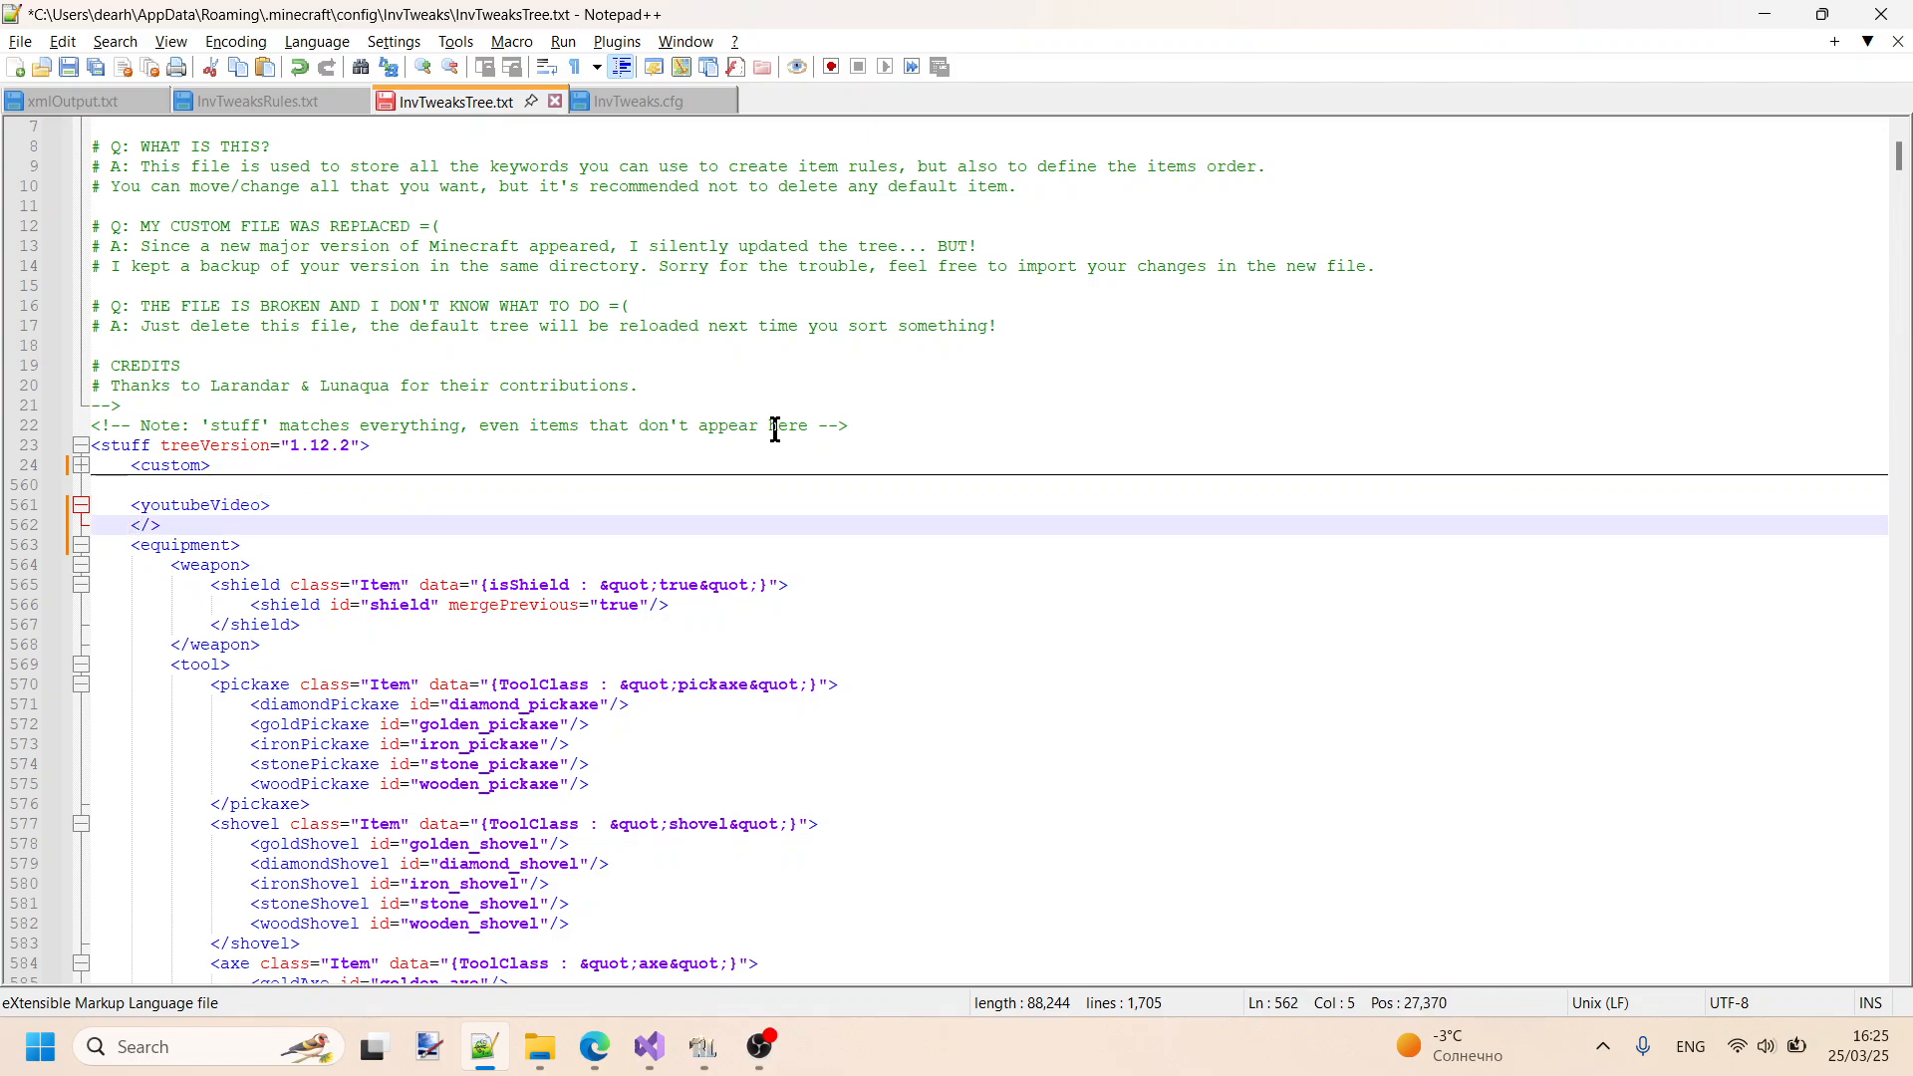
key(shift+Right)
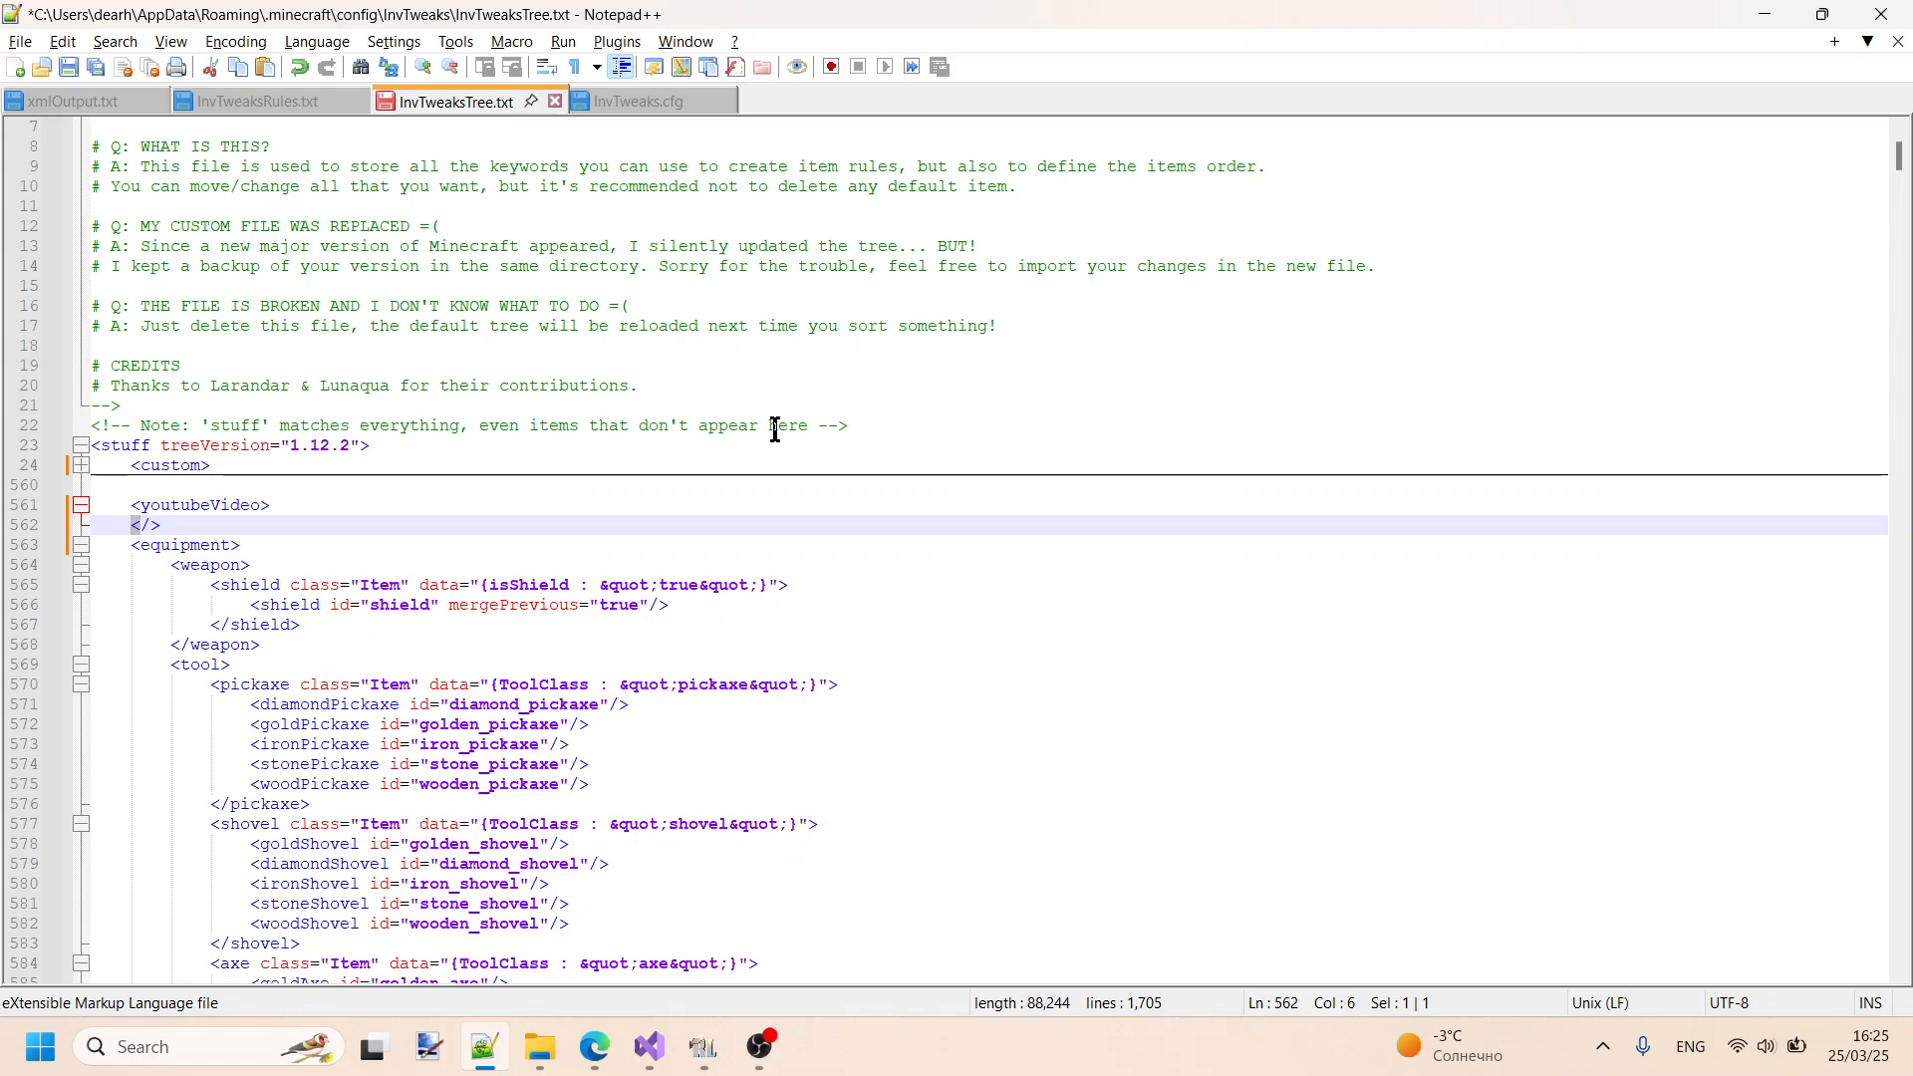
key(Right)
key(Right)
key(ctrl+v)
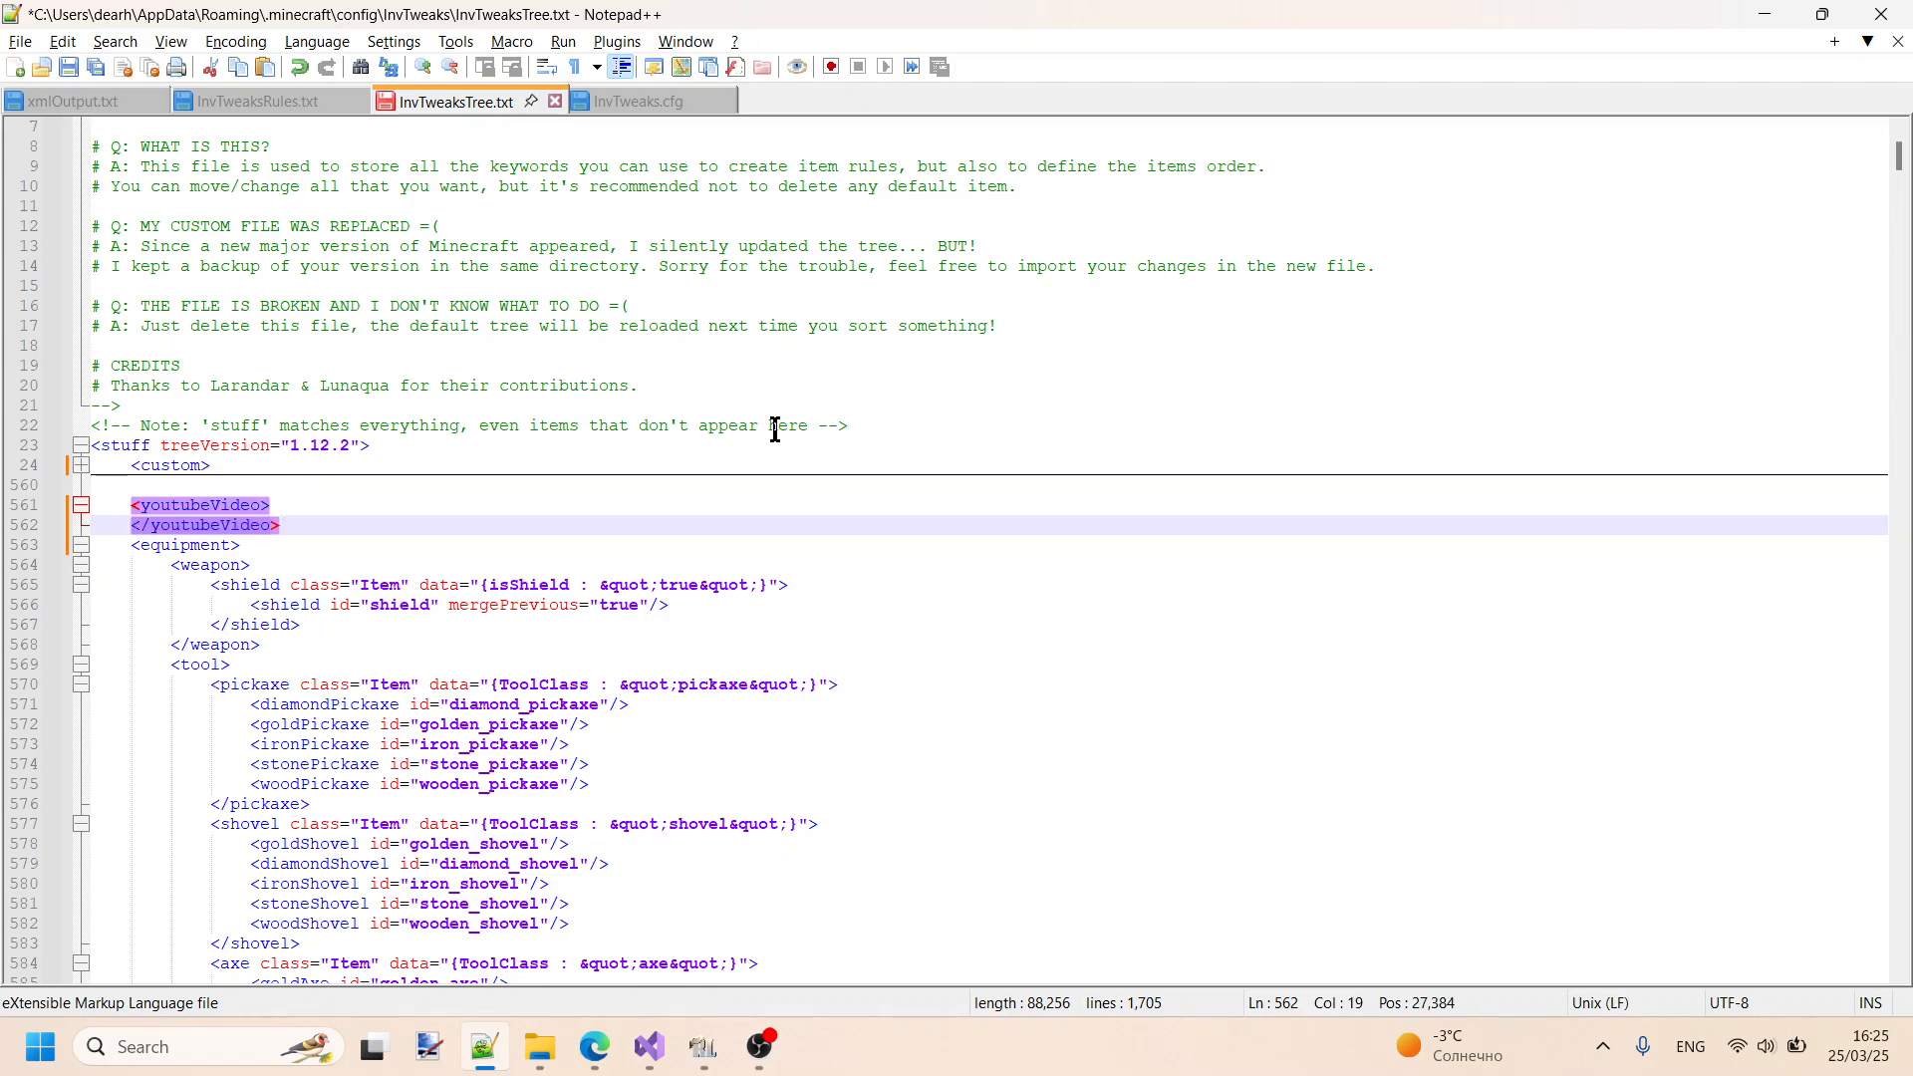
- Add an indented empty line between the opening and closing youtubeVideo tags
key(shift+Right)
key(End)
key(Up)
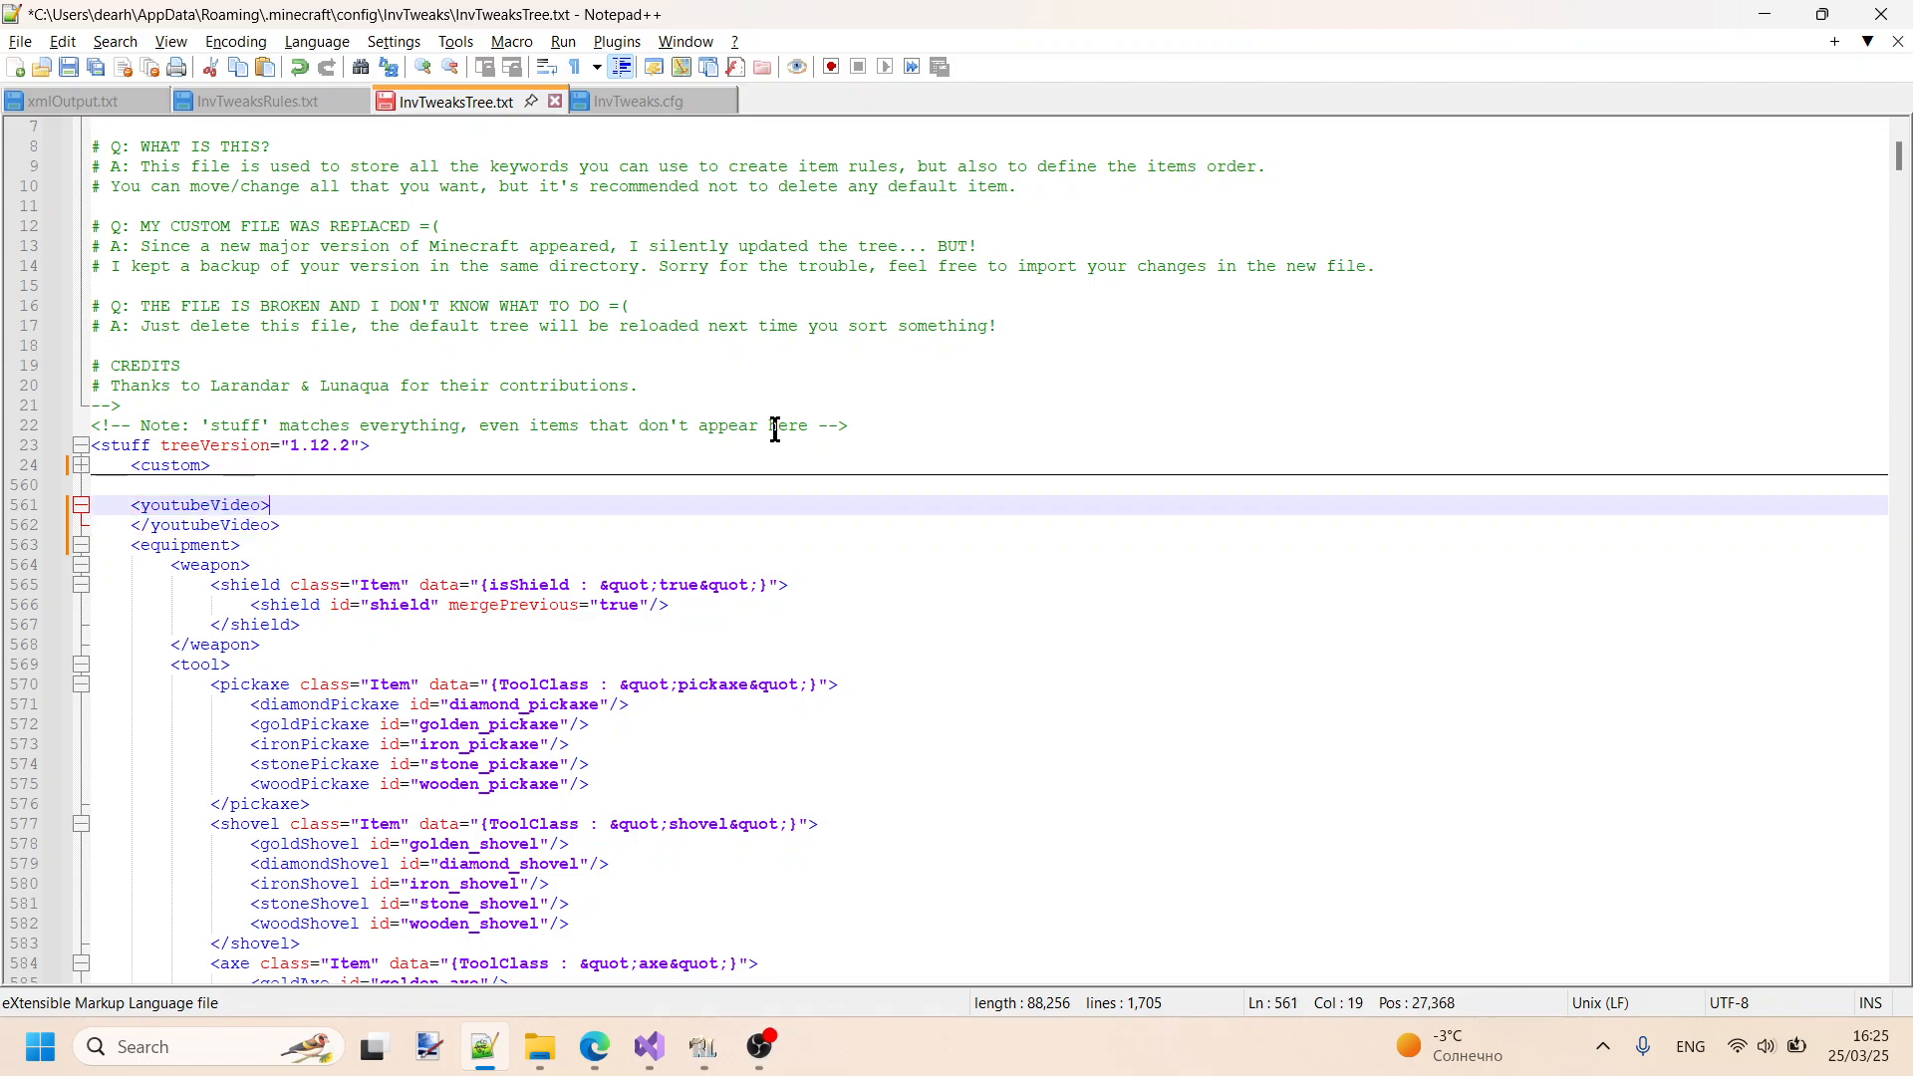
key(Return)
key(Tab)
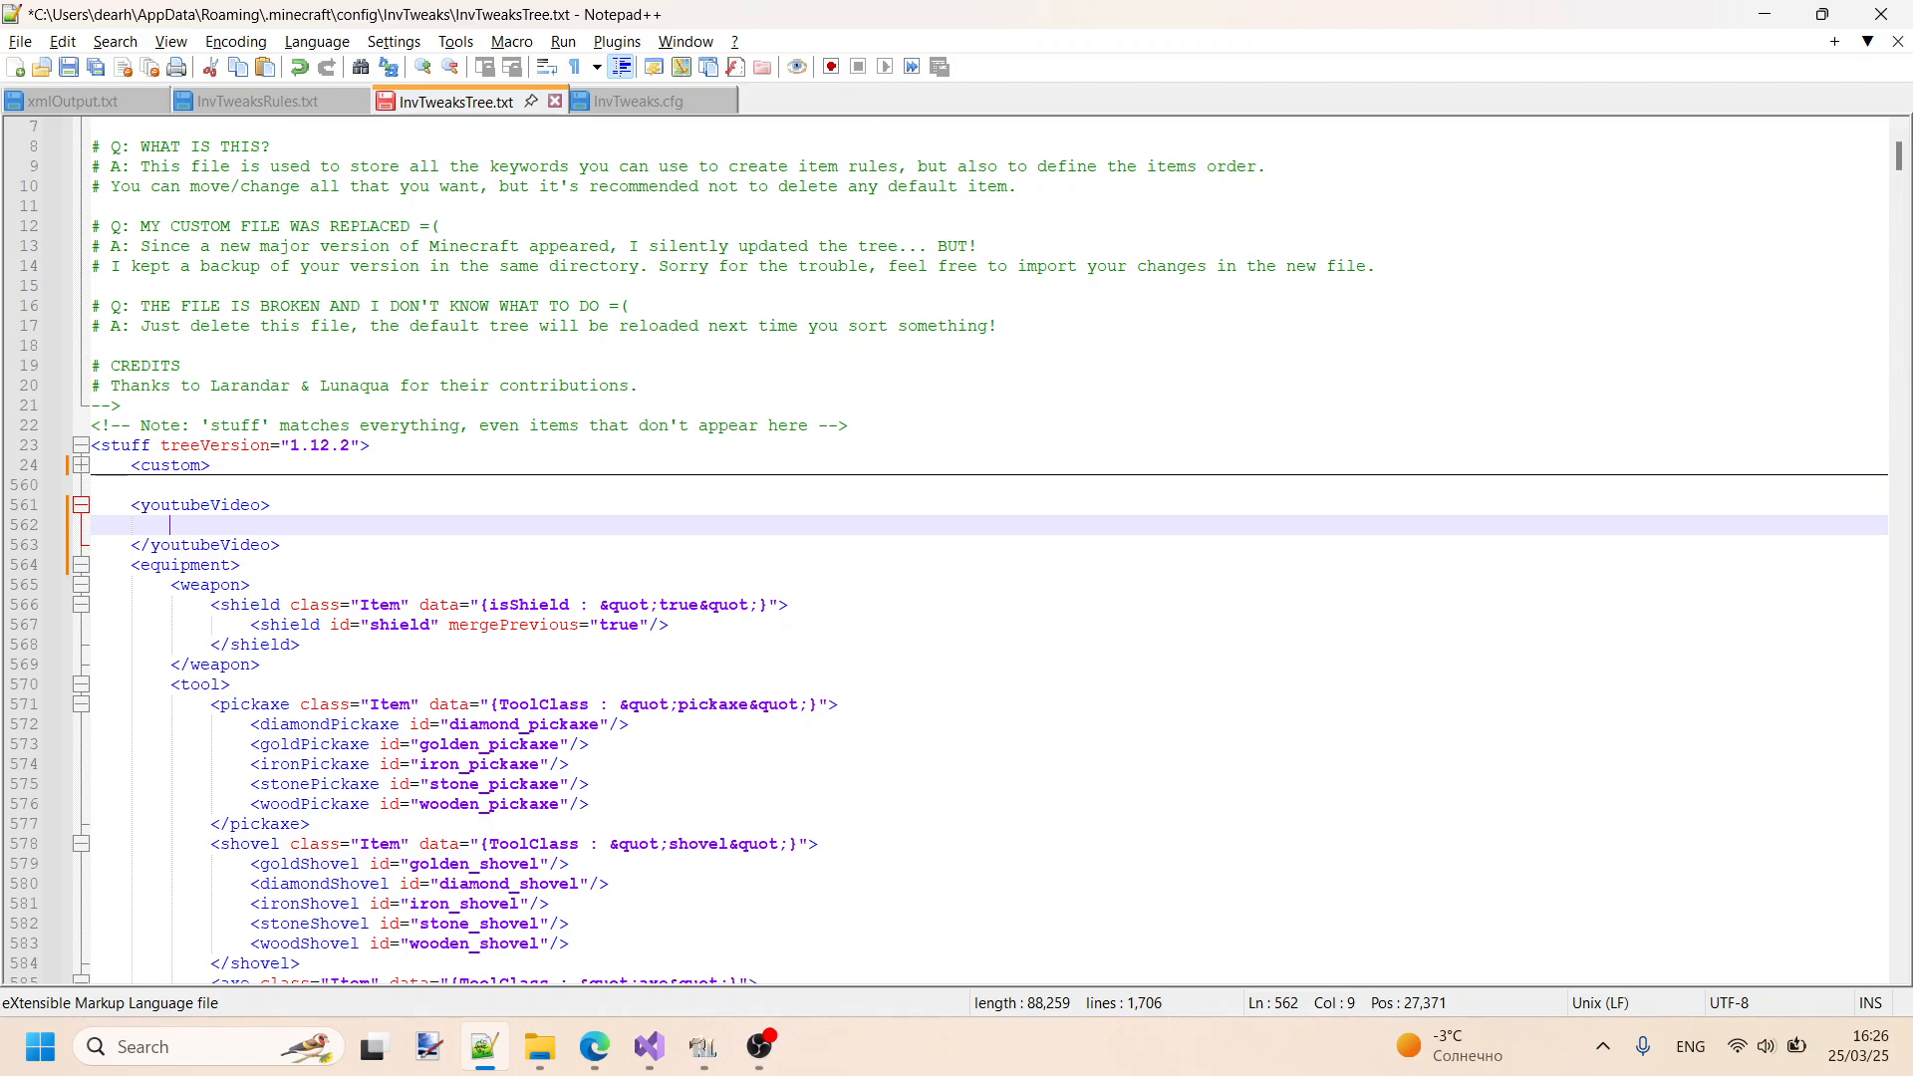
- Look at the category keywords in InvTweaksRules.txt and return to the youtubeVideo category in InvTweaksTree.txt
click(251, 101)
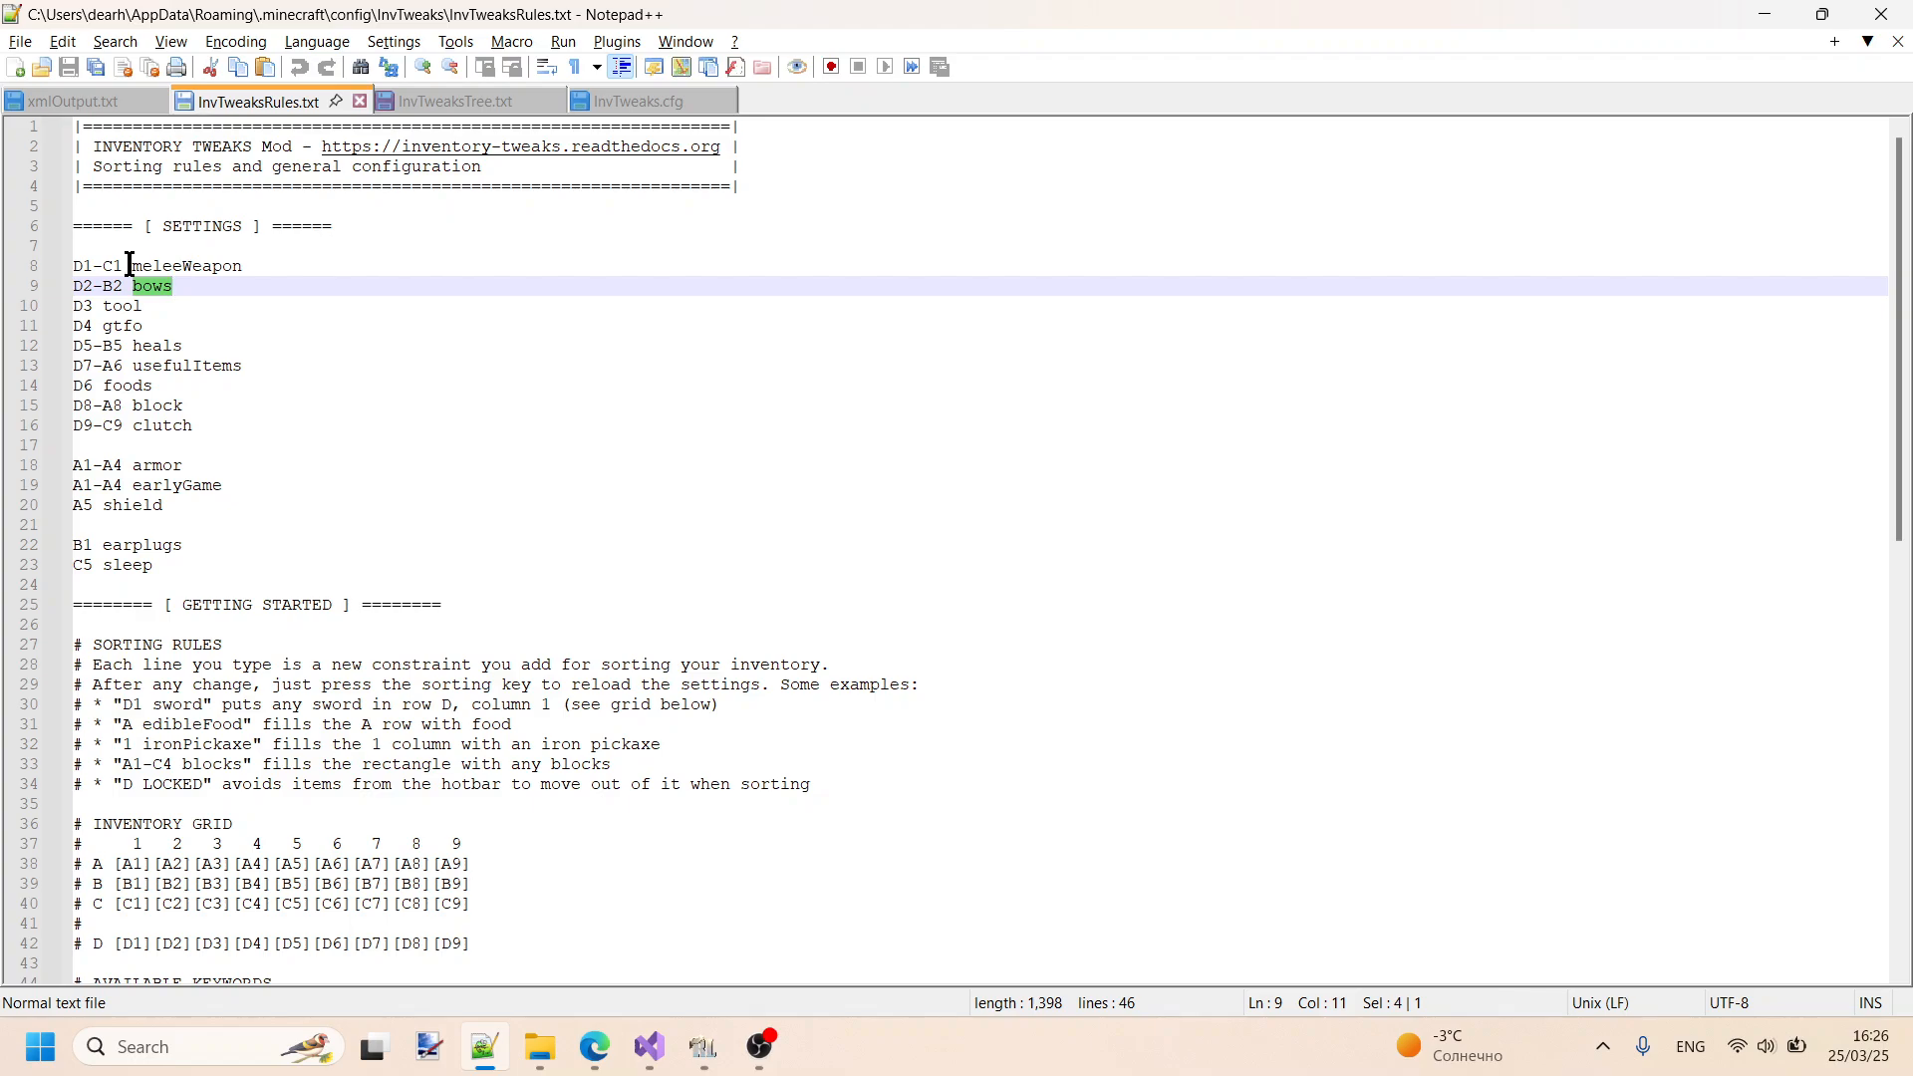
click(462, 101)
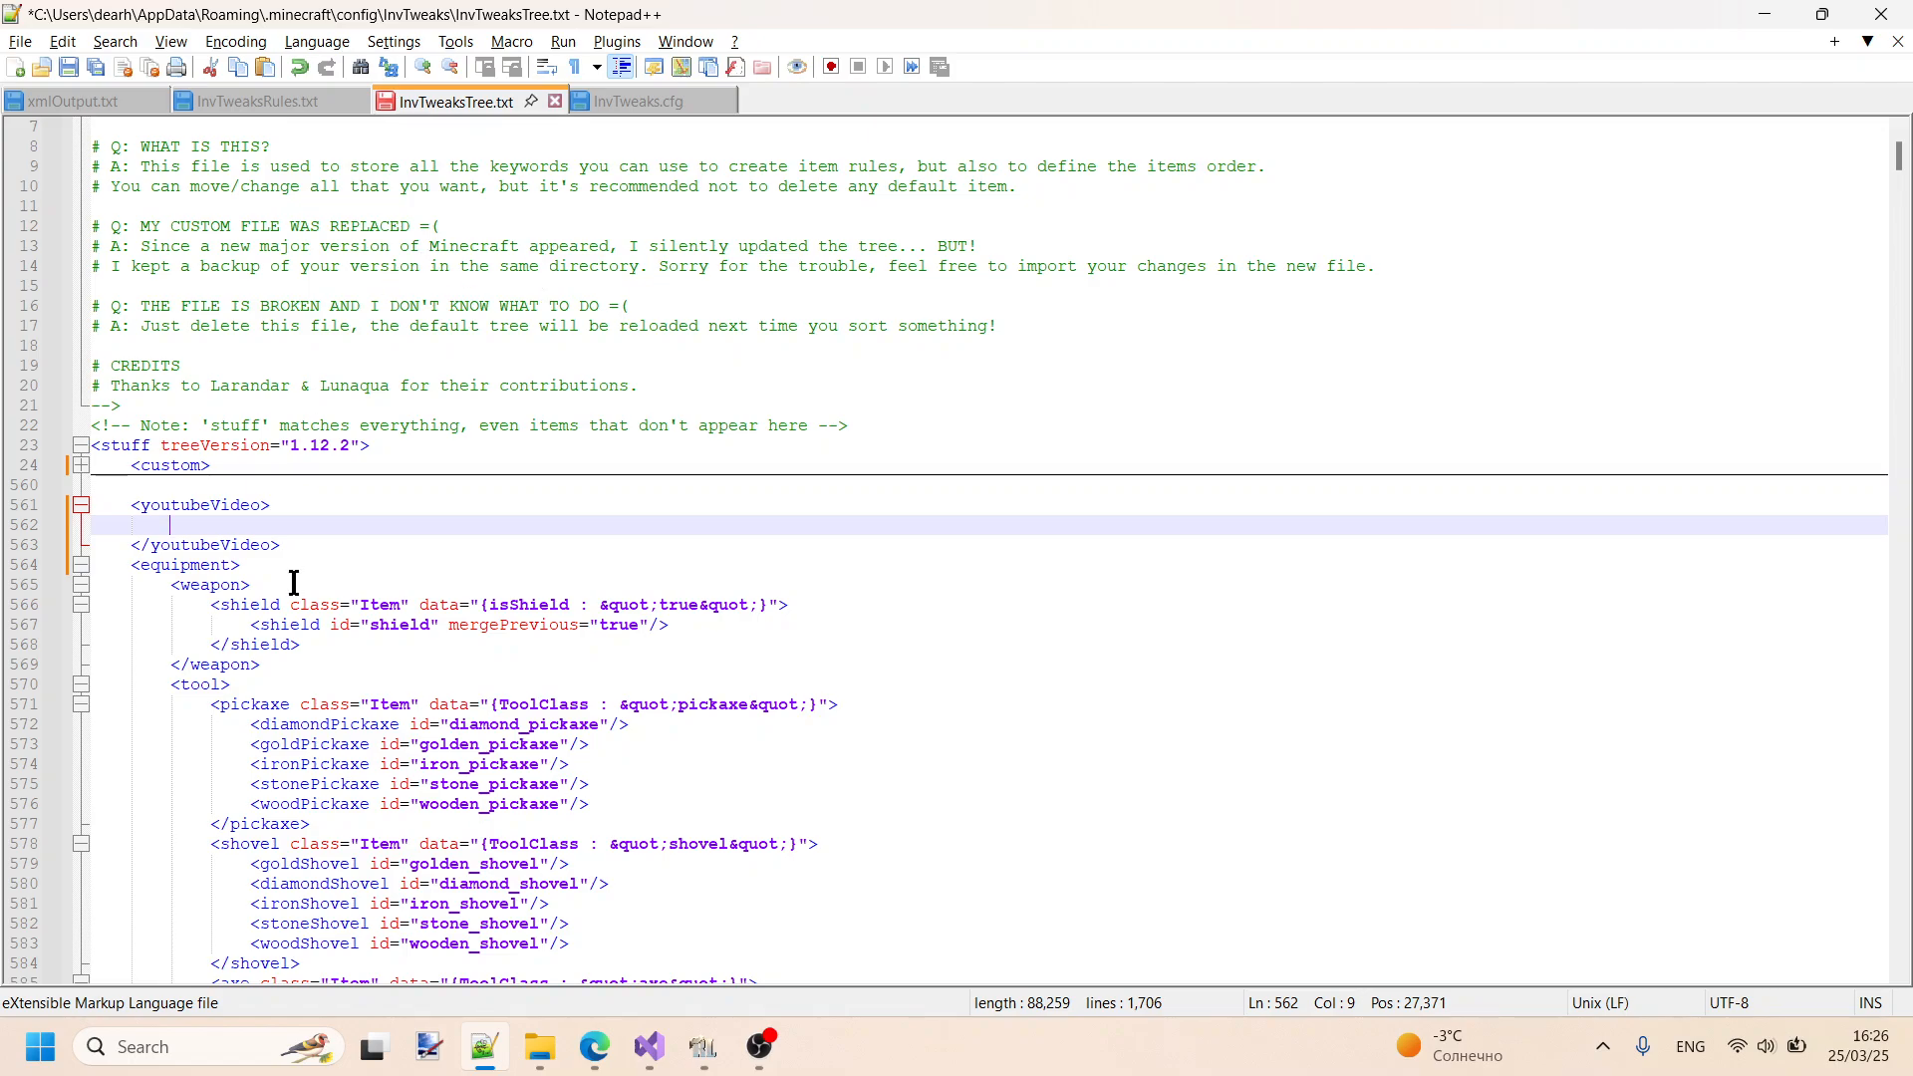
- Switch to RLCraft, resume the game, show the advanced tooltips and open the inventory to inspect the items
click(703, 1047)
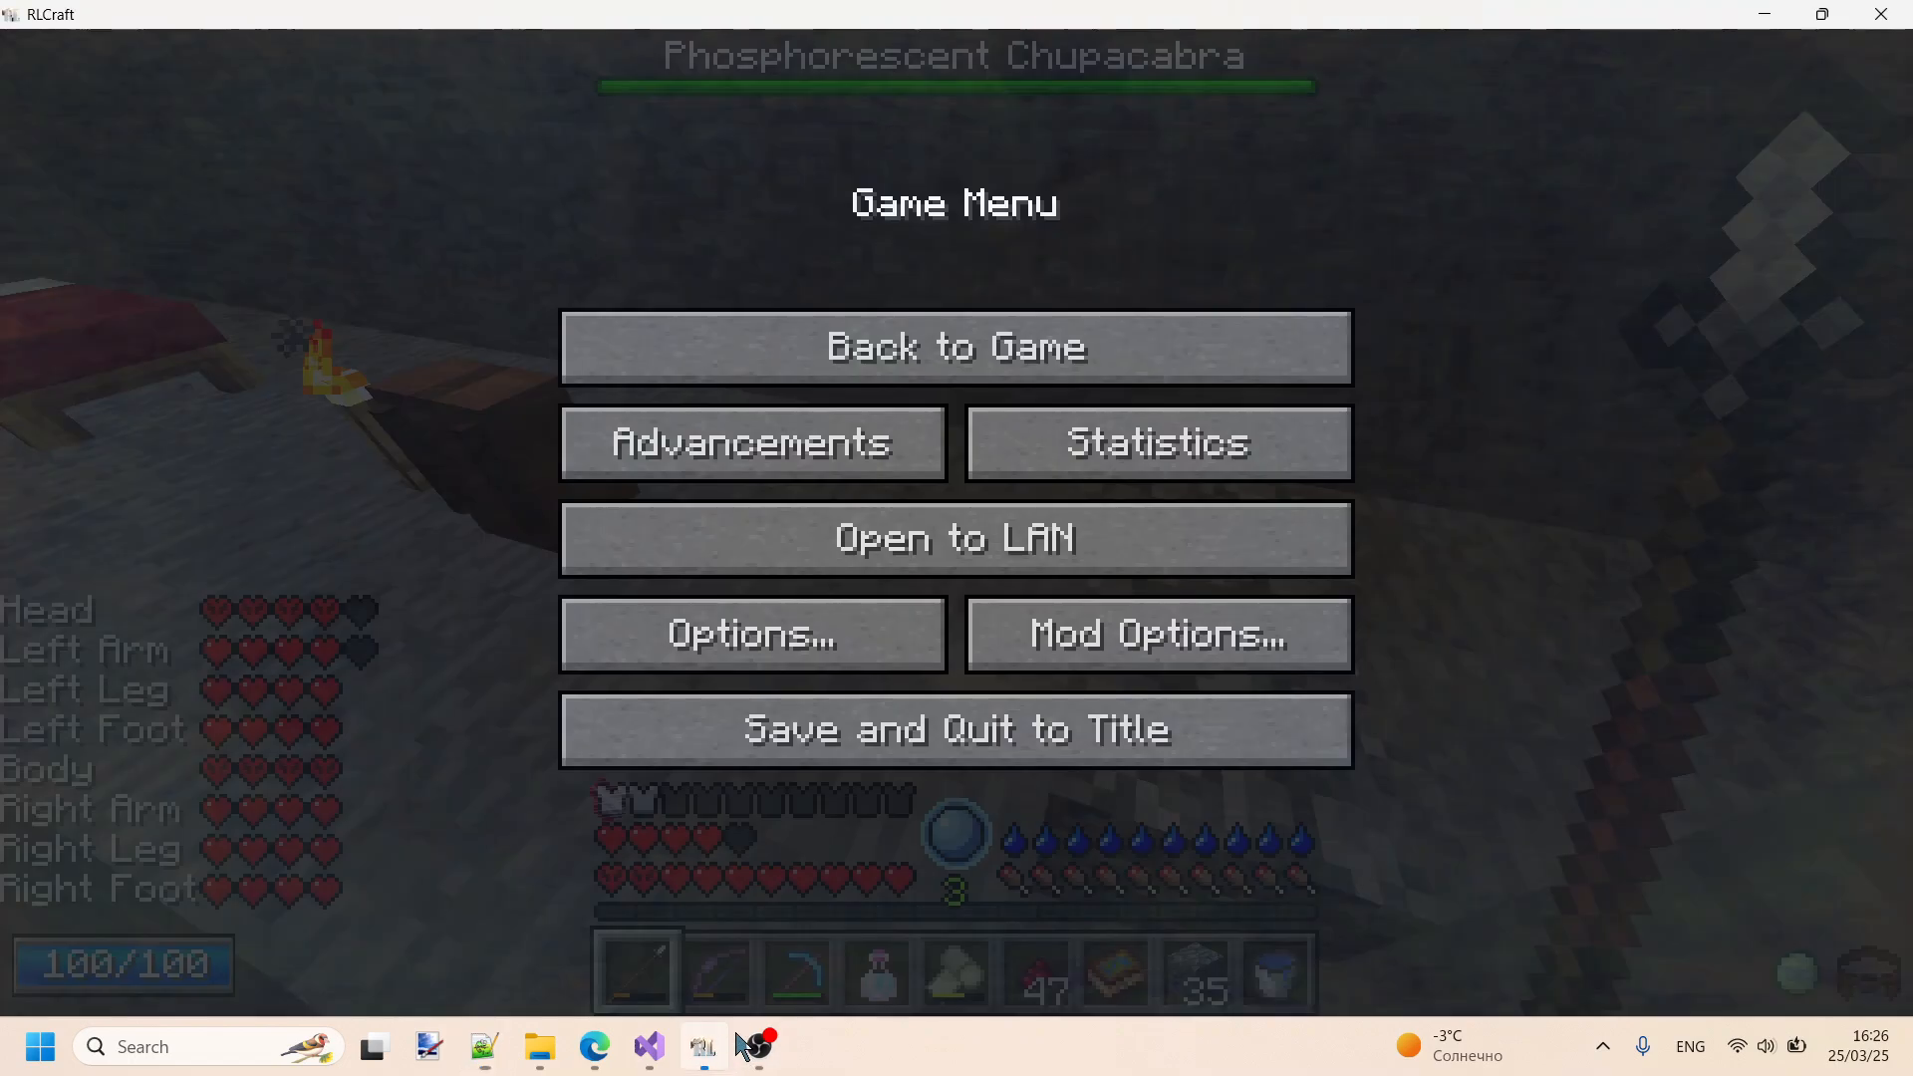
click(1022, 361)
key(e)
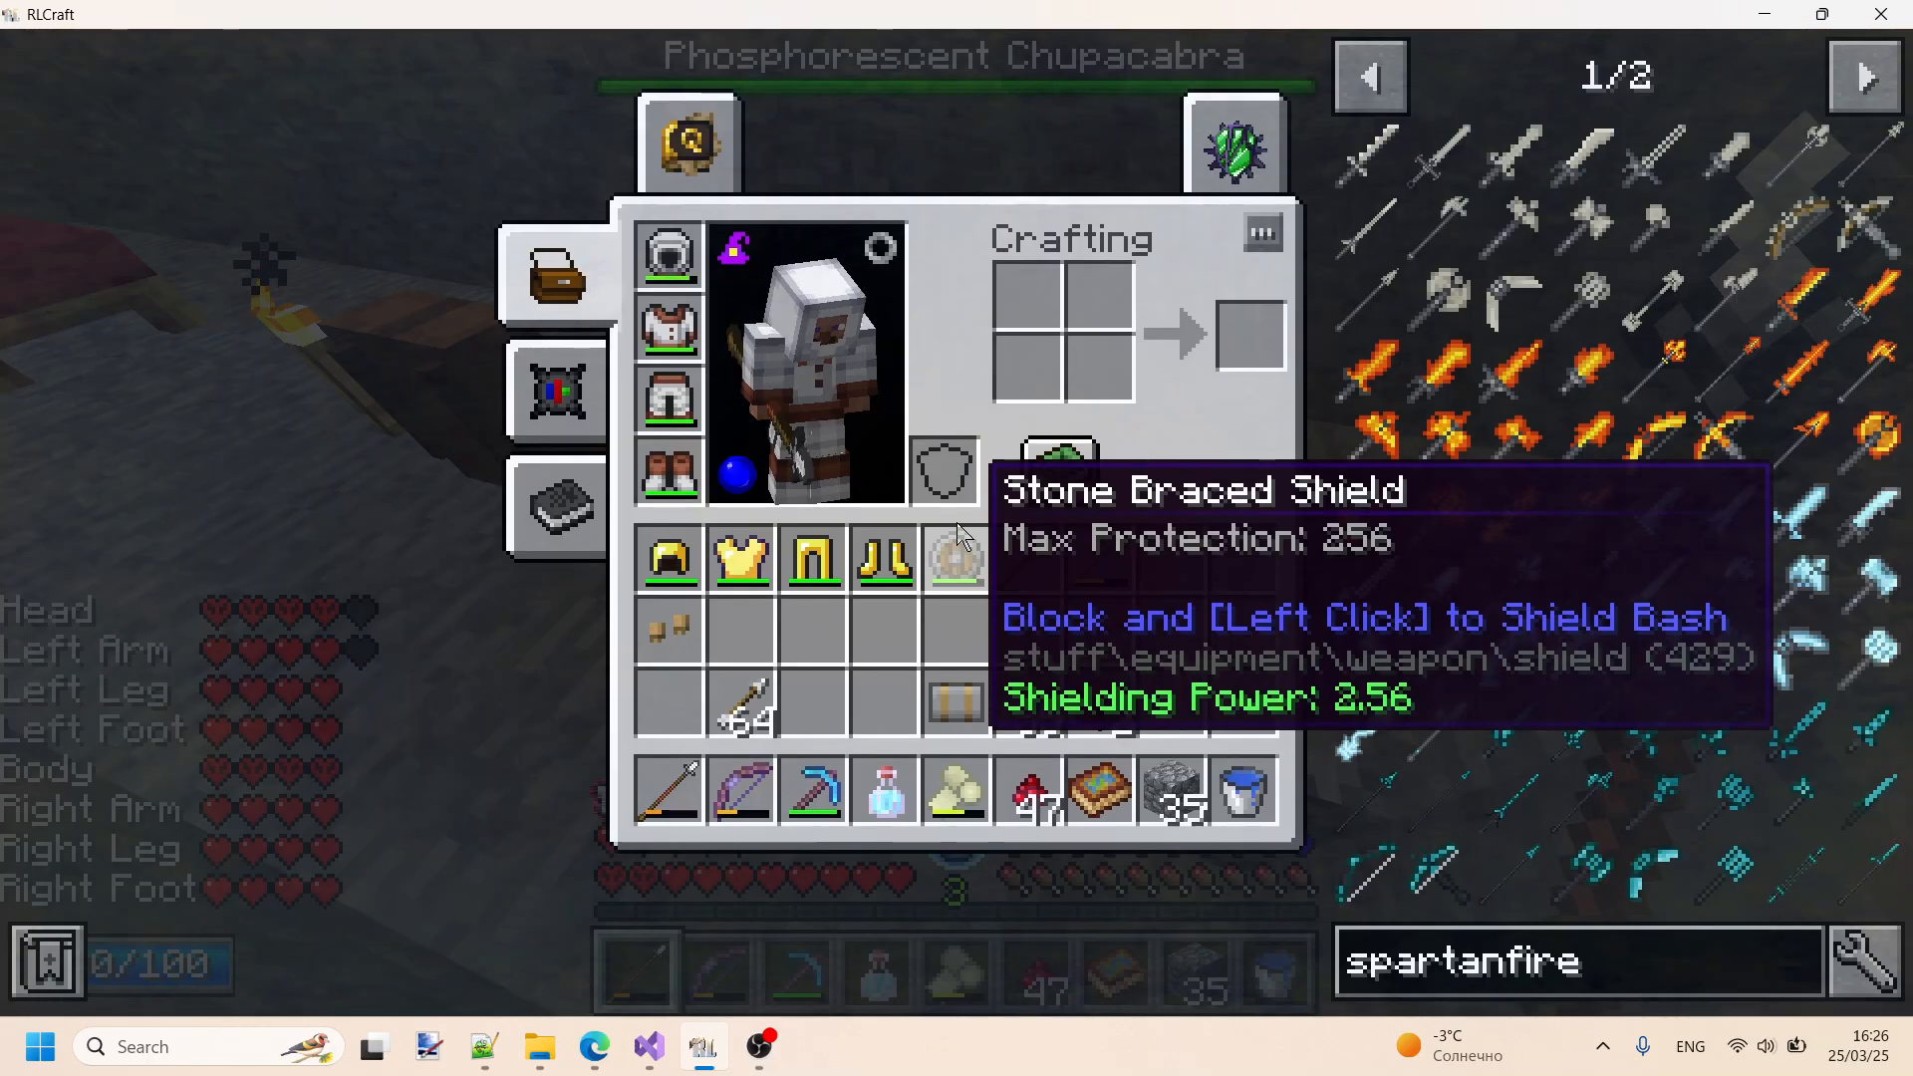
key(e)
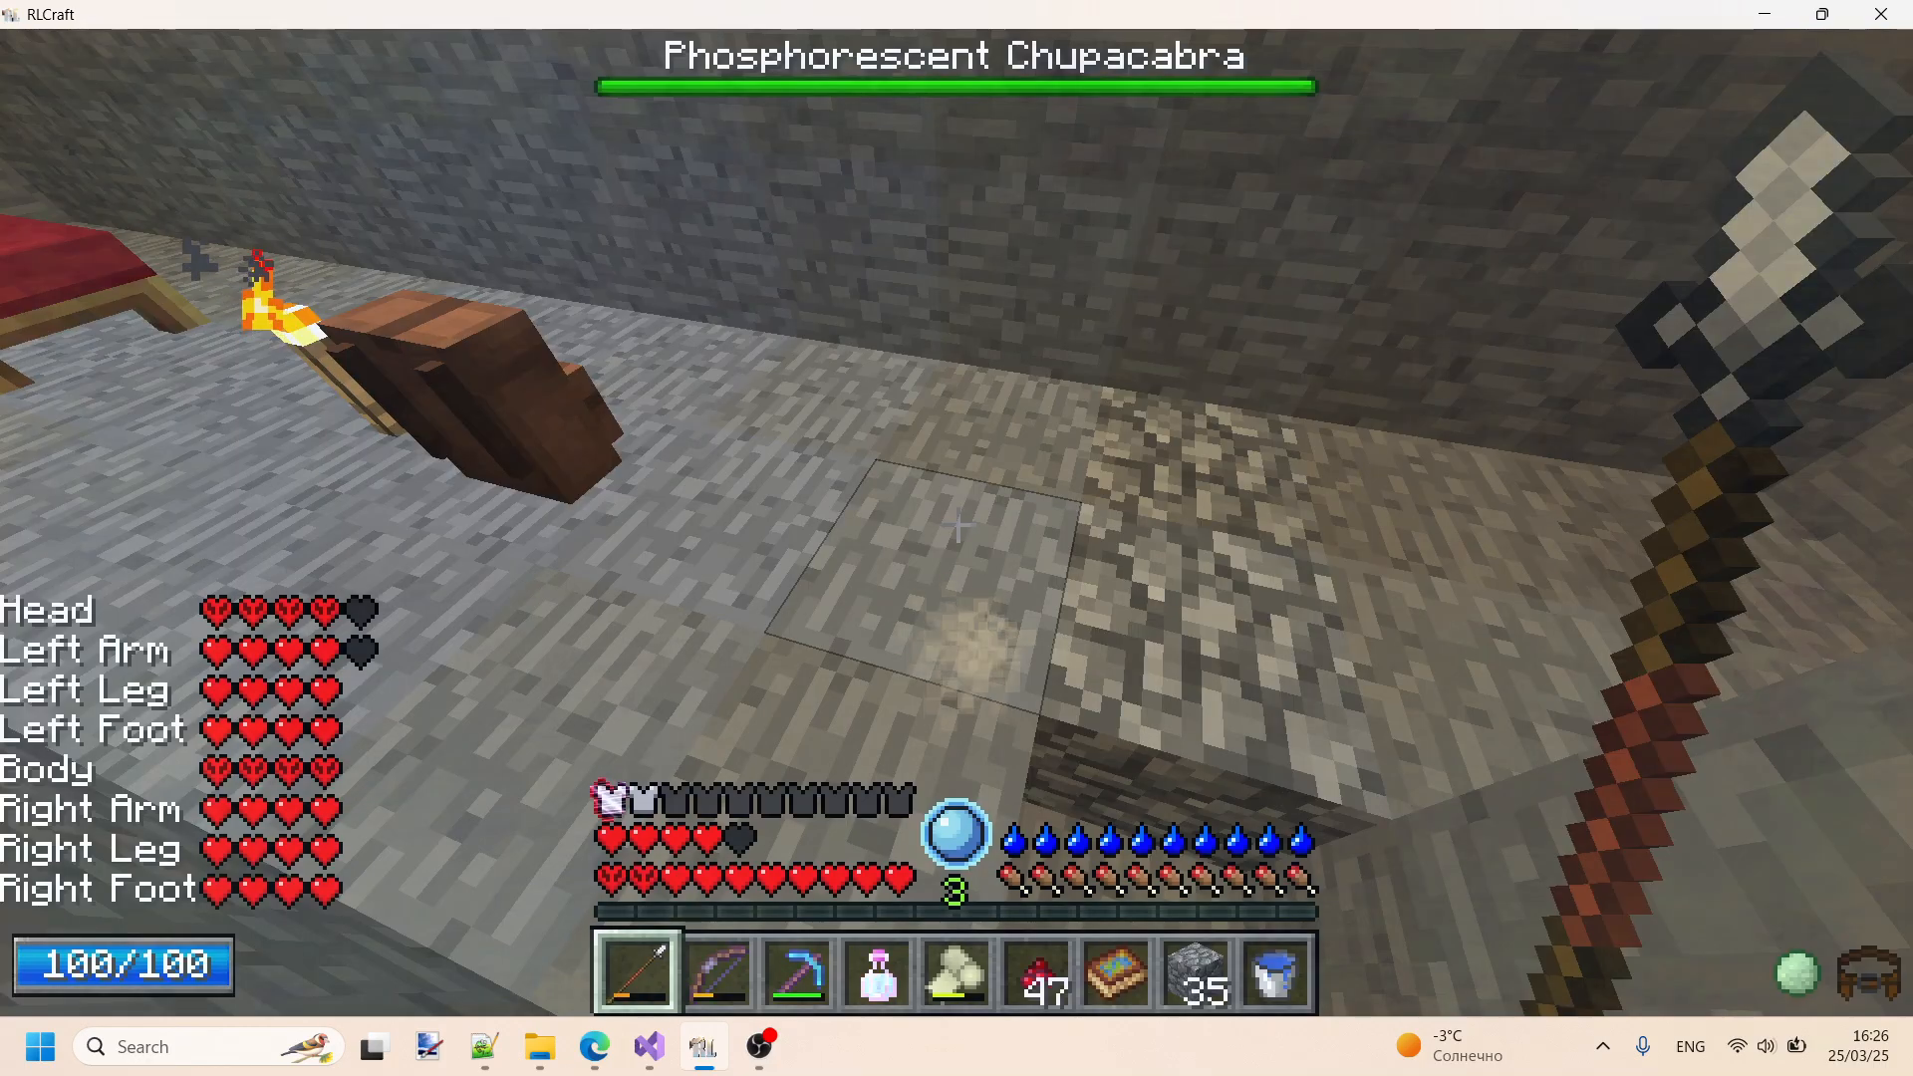
key(F3+h)
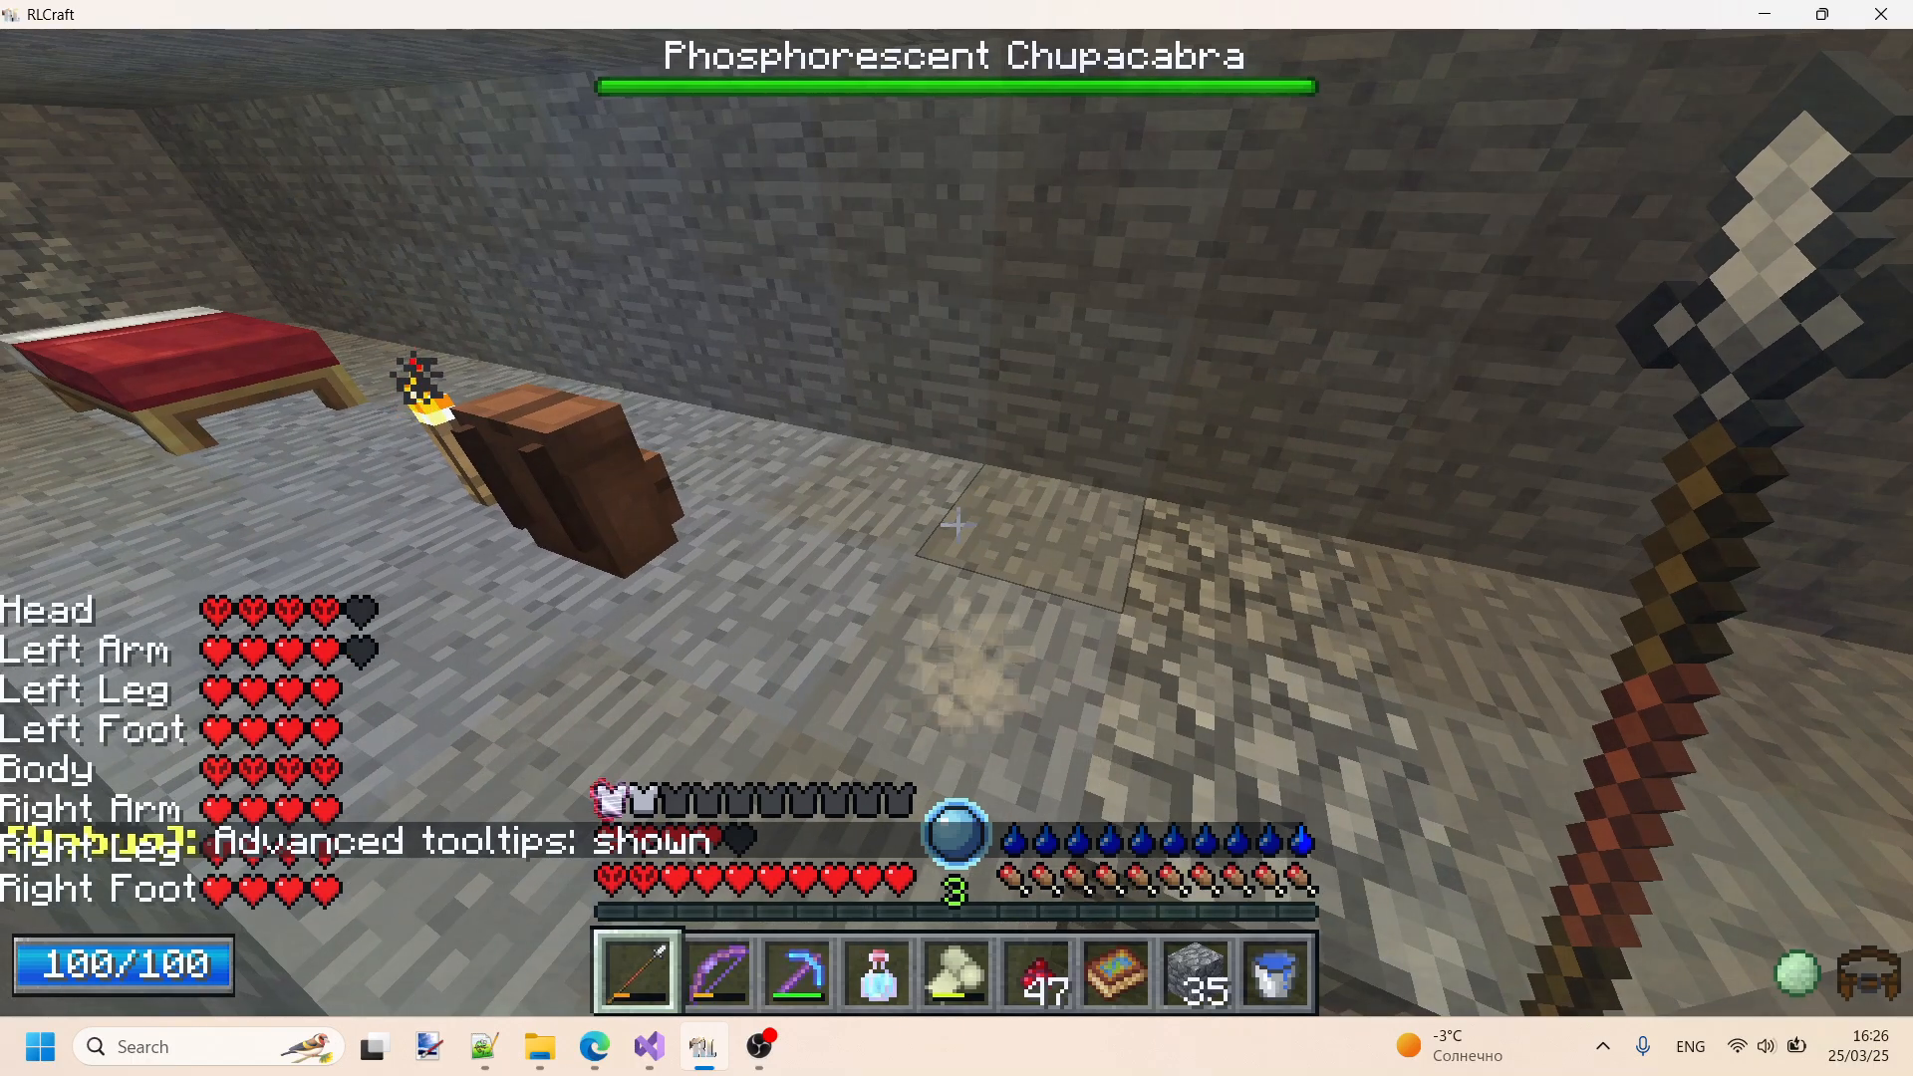
key(e)
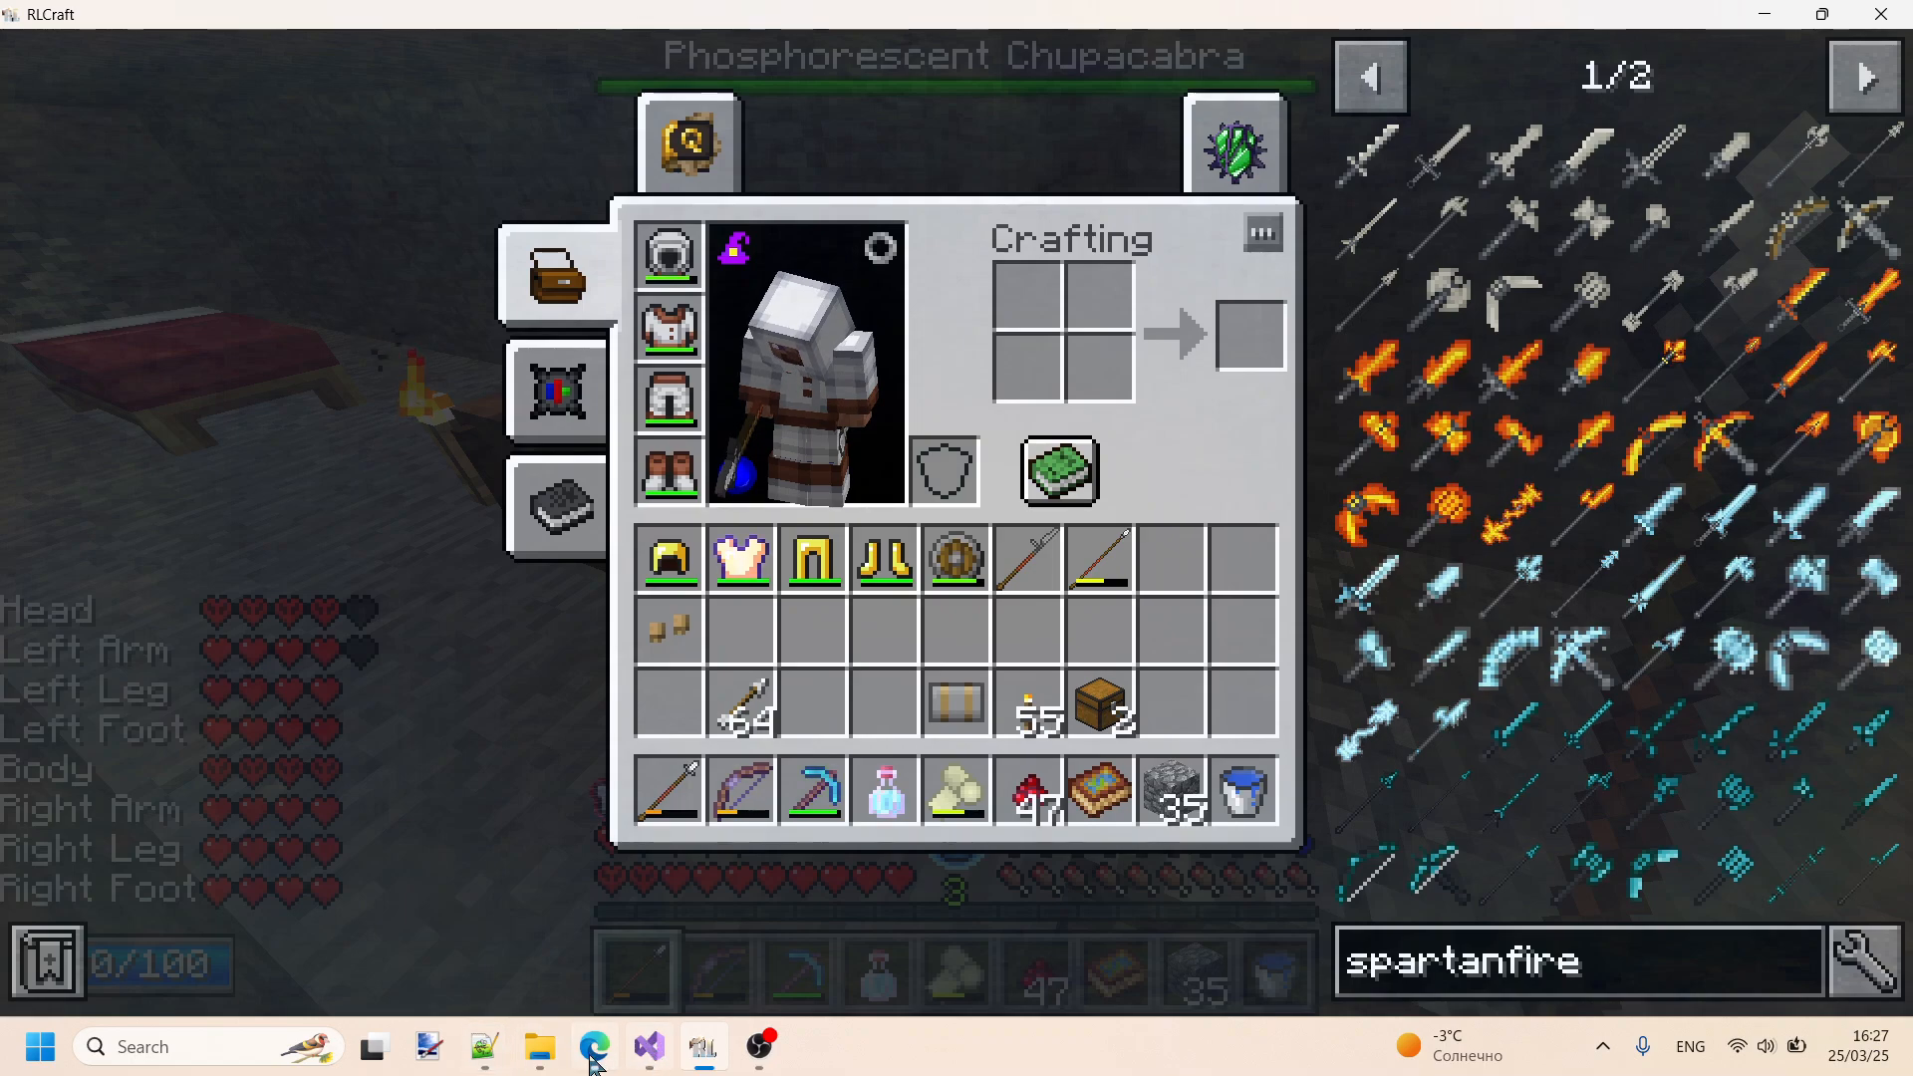
- Switch to Notepad++ and insert an unnamed self-closing tag on the empty line inside the youtubeVideo category
click(483, 1056)
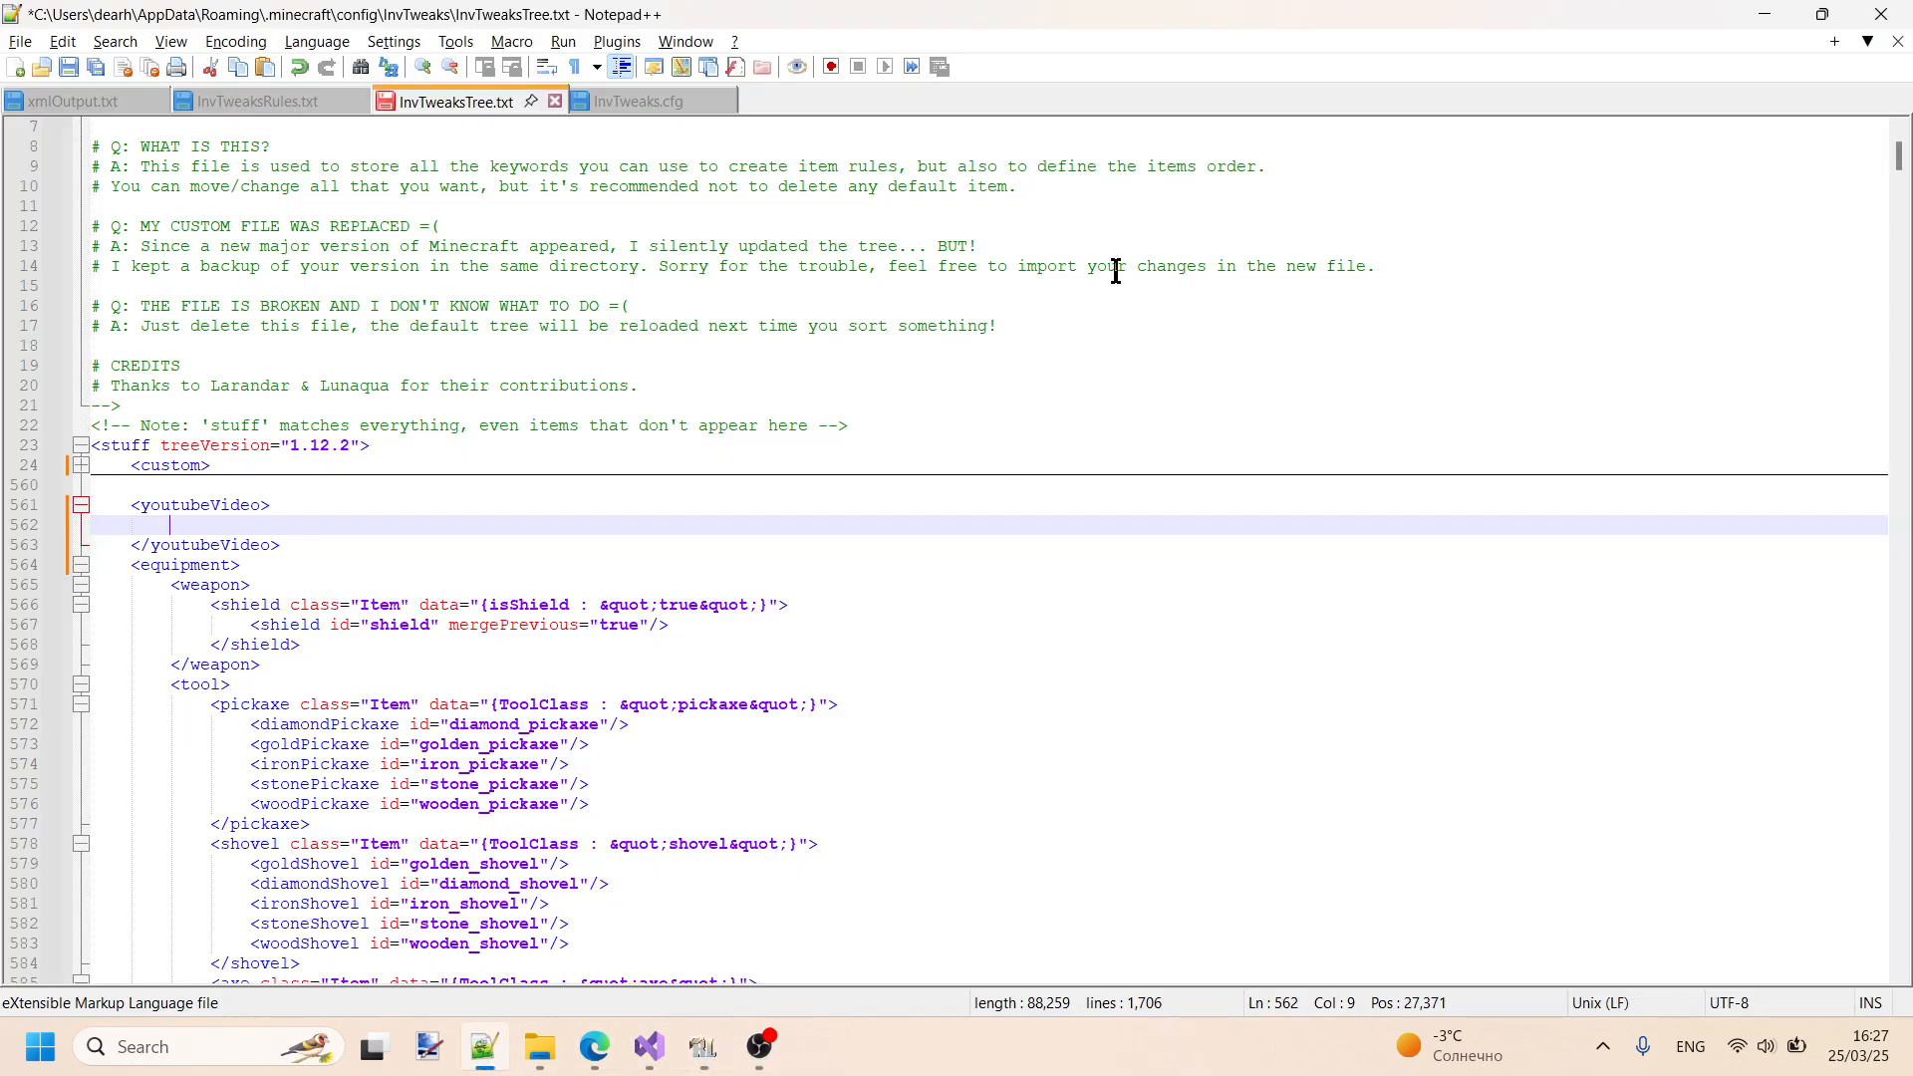
text(<>)
text(/>)
key(Right)
key(shift+Left)
key(Left)
key(Left)
click(261, 100)
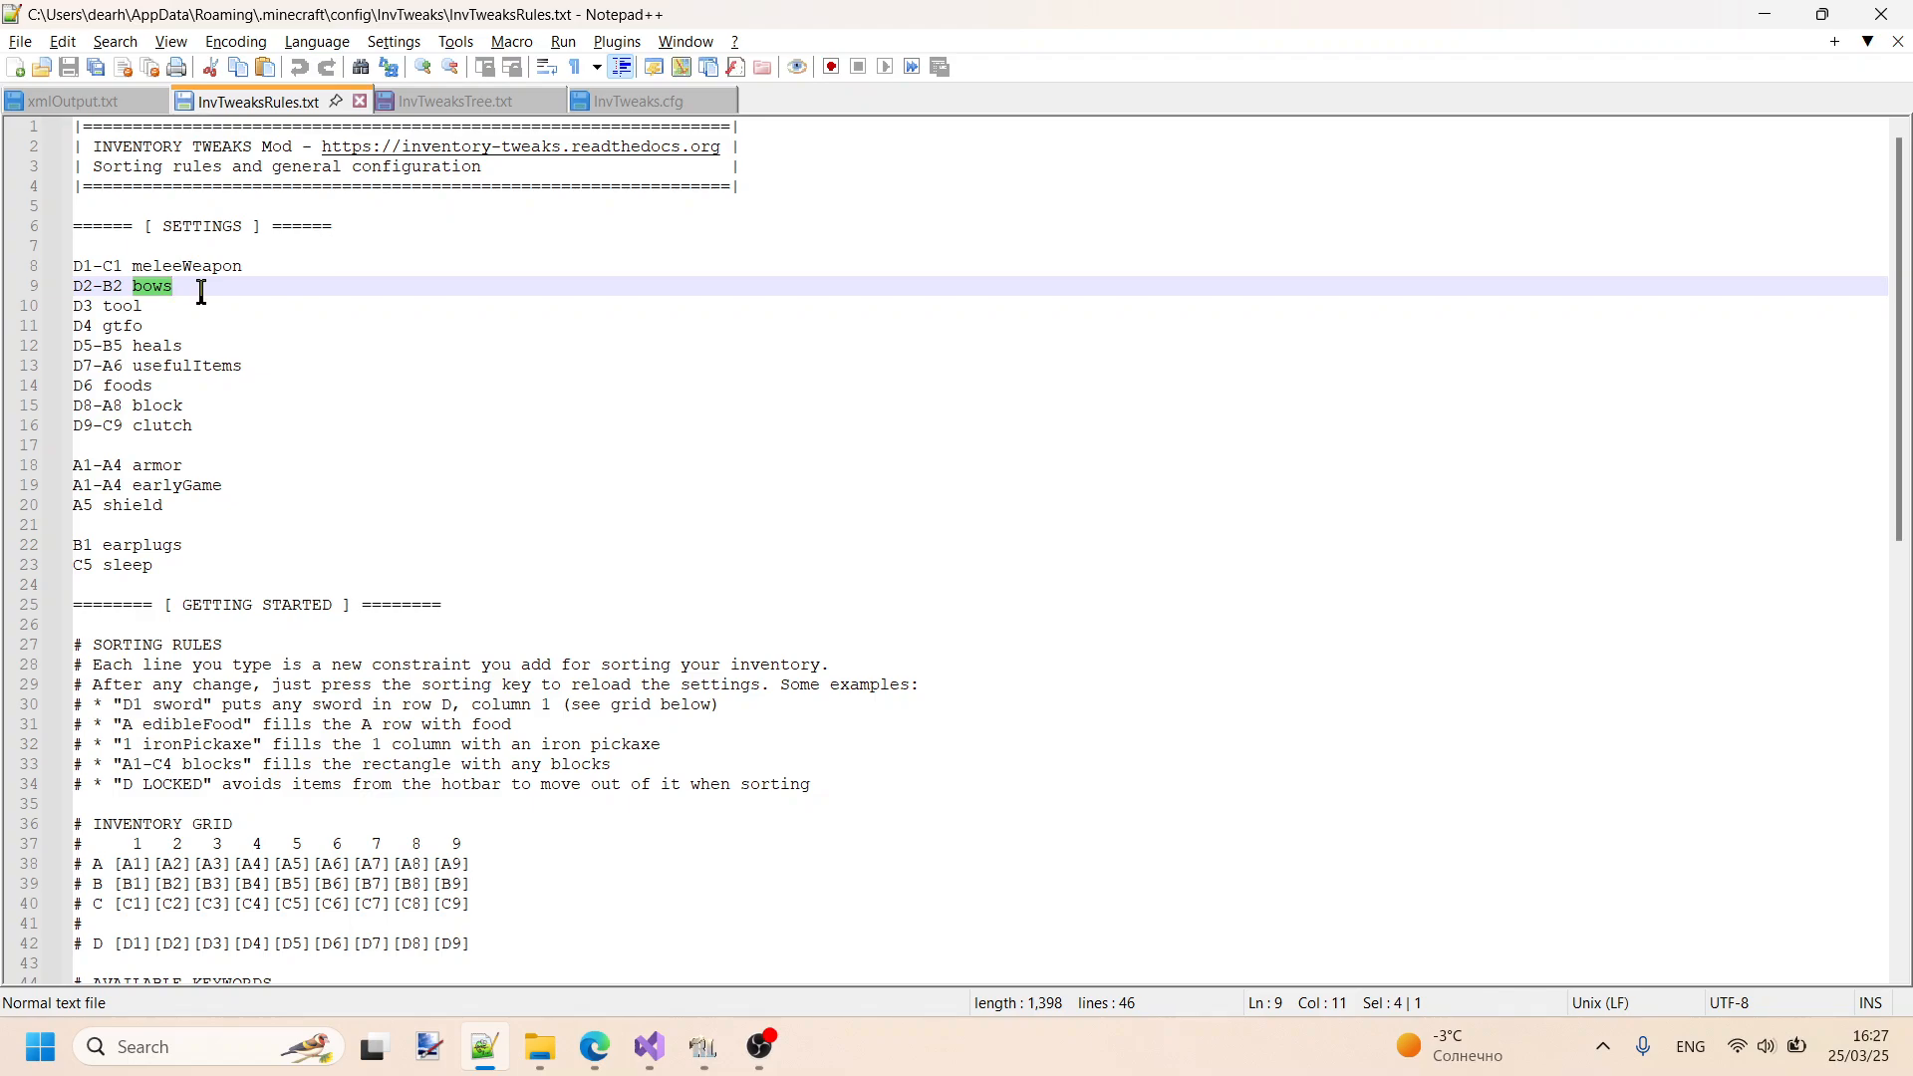
click(448, 102)
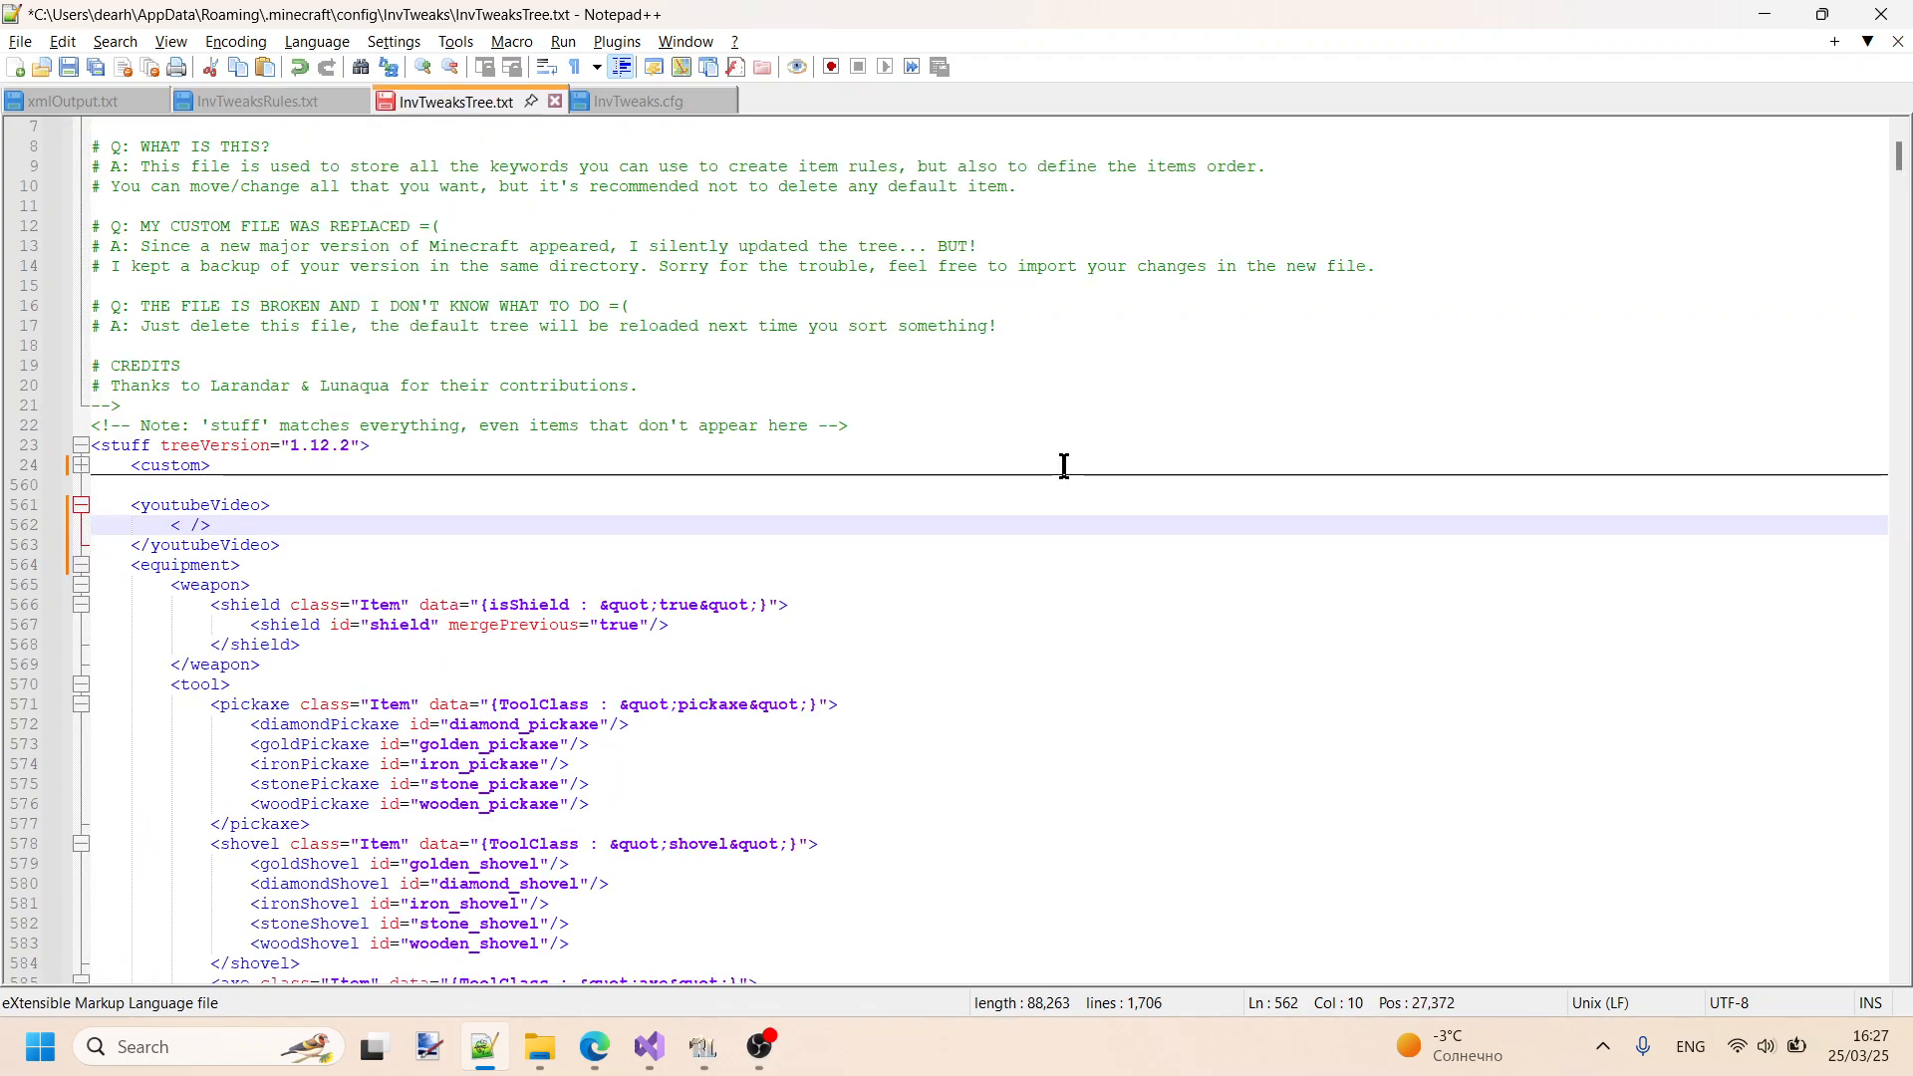
text(gla)
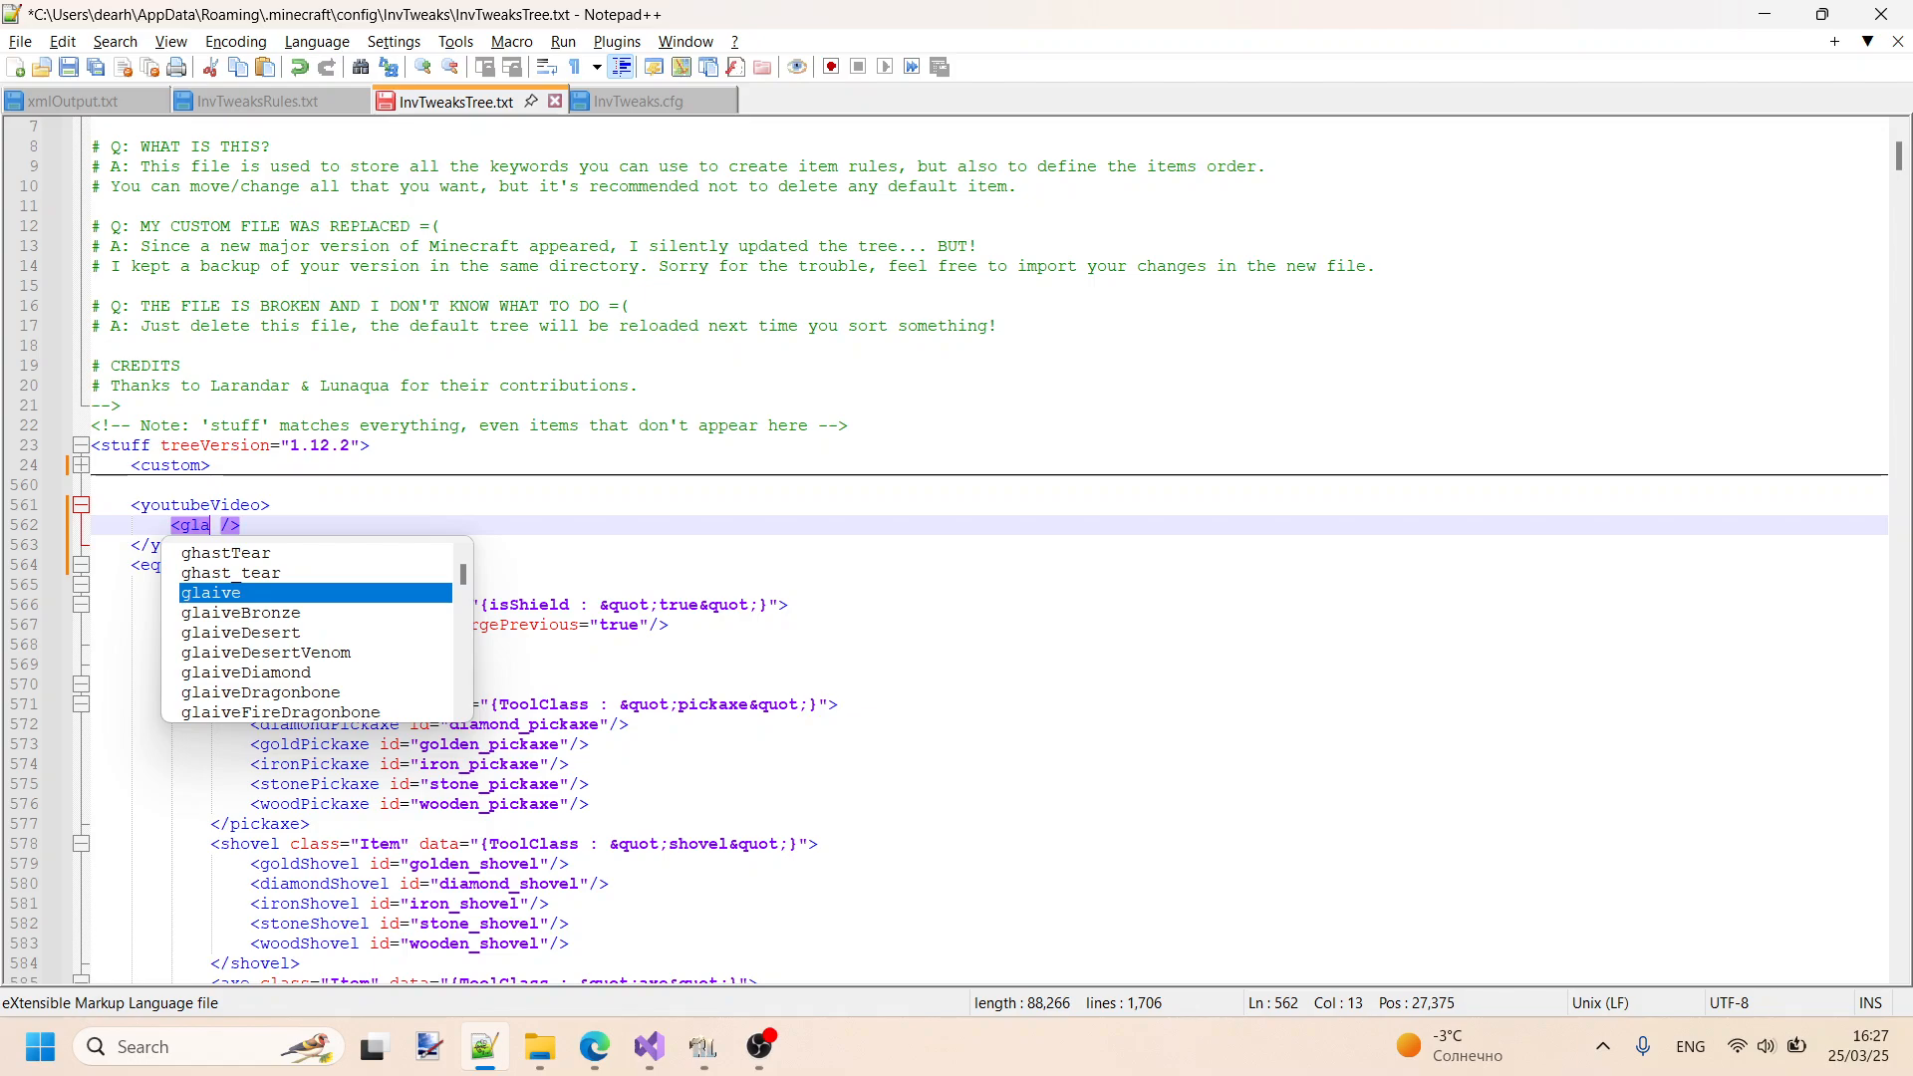
key(BackSpace)
key(BackSpace)
key(BackSpace)
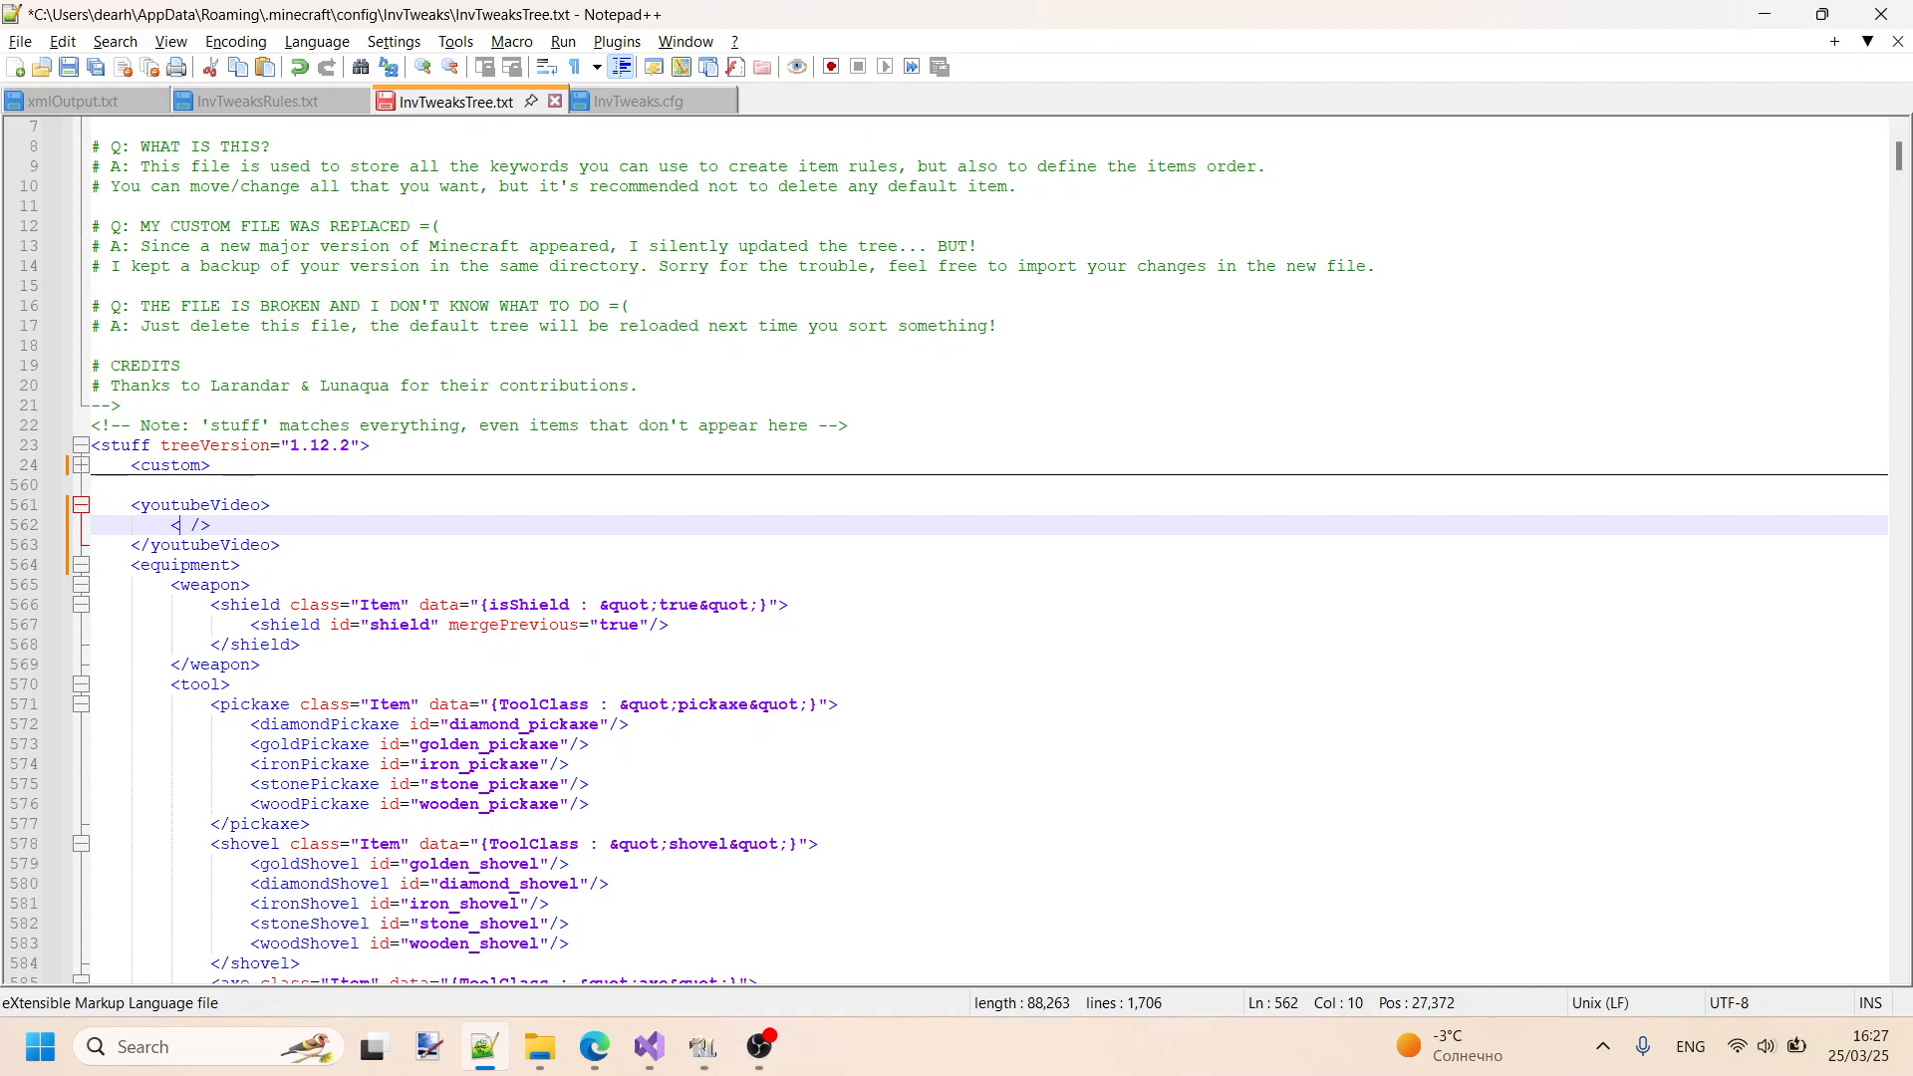
- Name the self-closing tag gld and add an empty id attribute, leaving the cursor between its quotes
text(gld)
key(Right)
text(id)
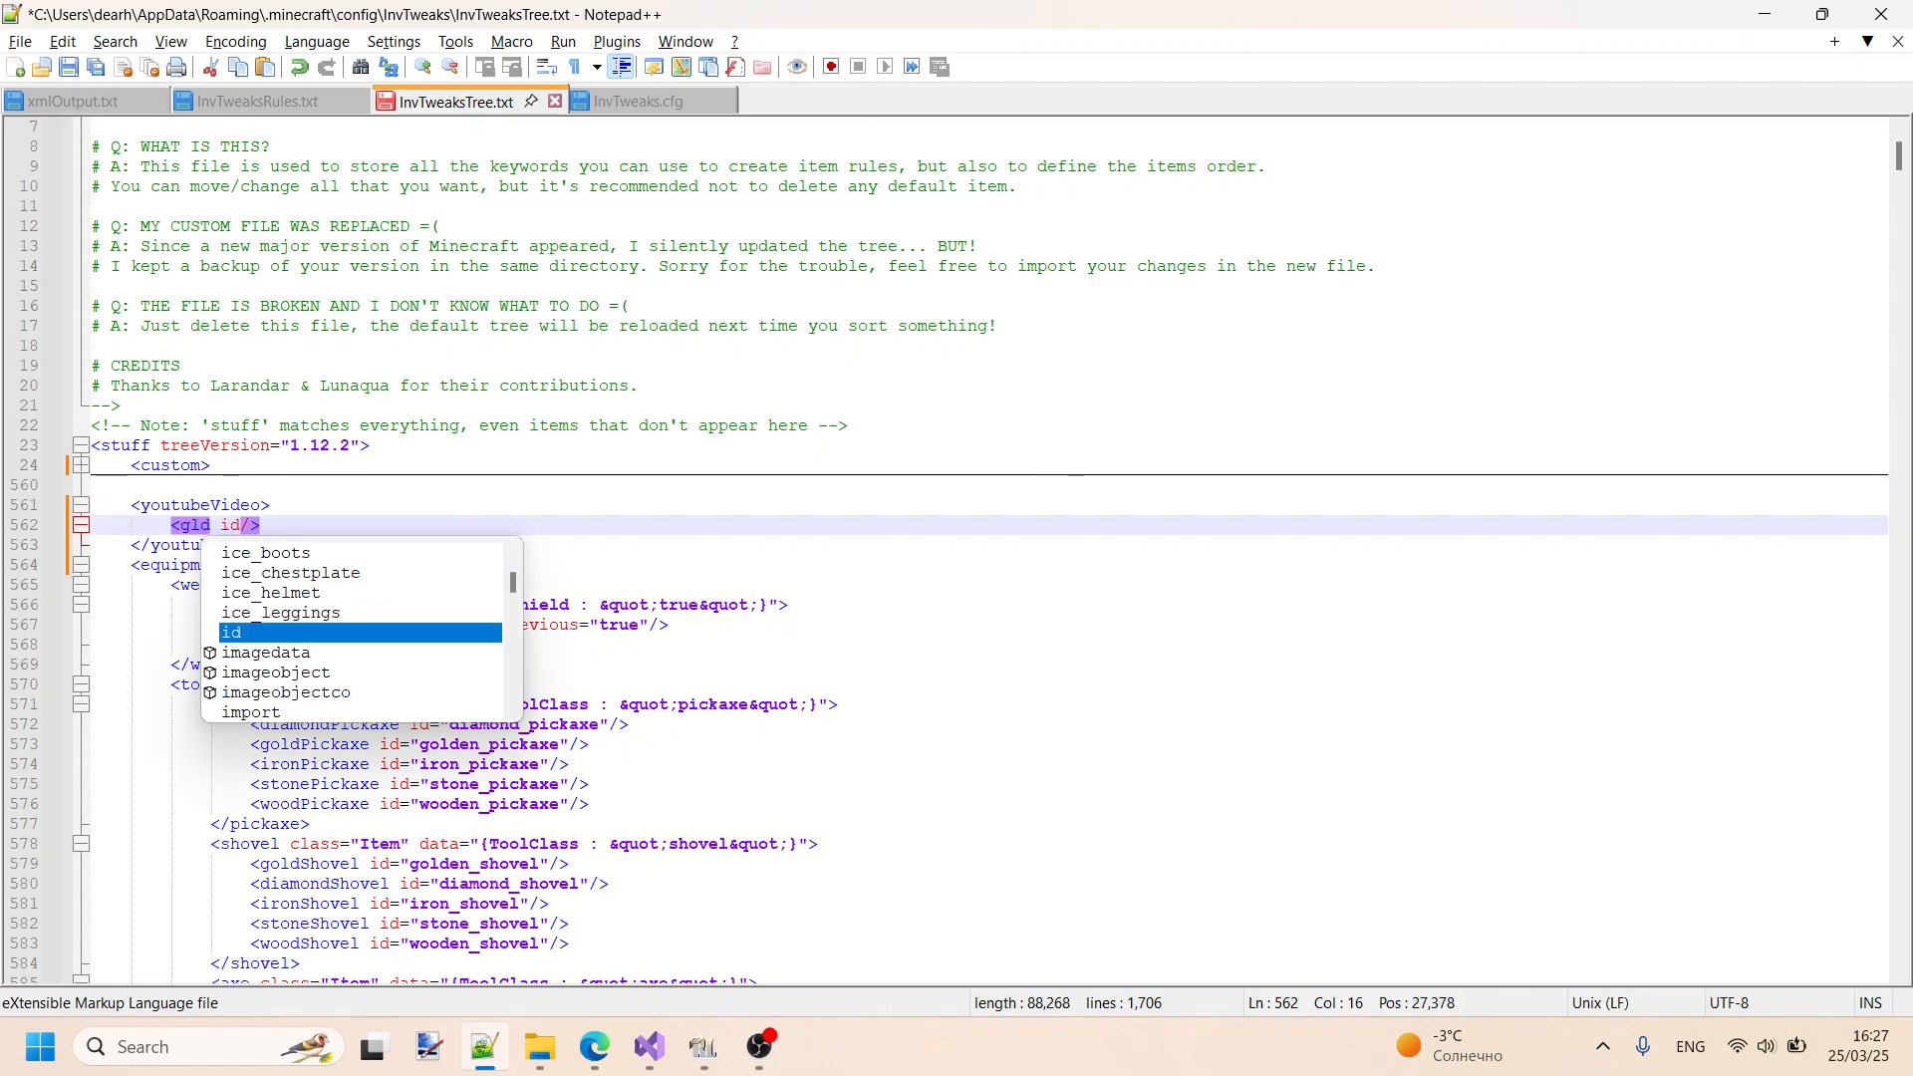
text(=")
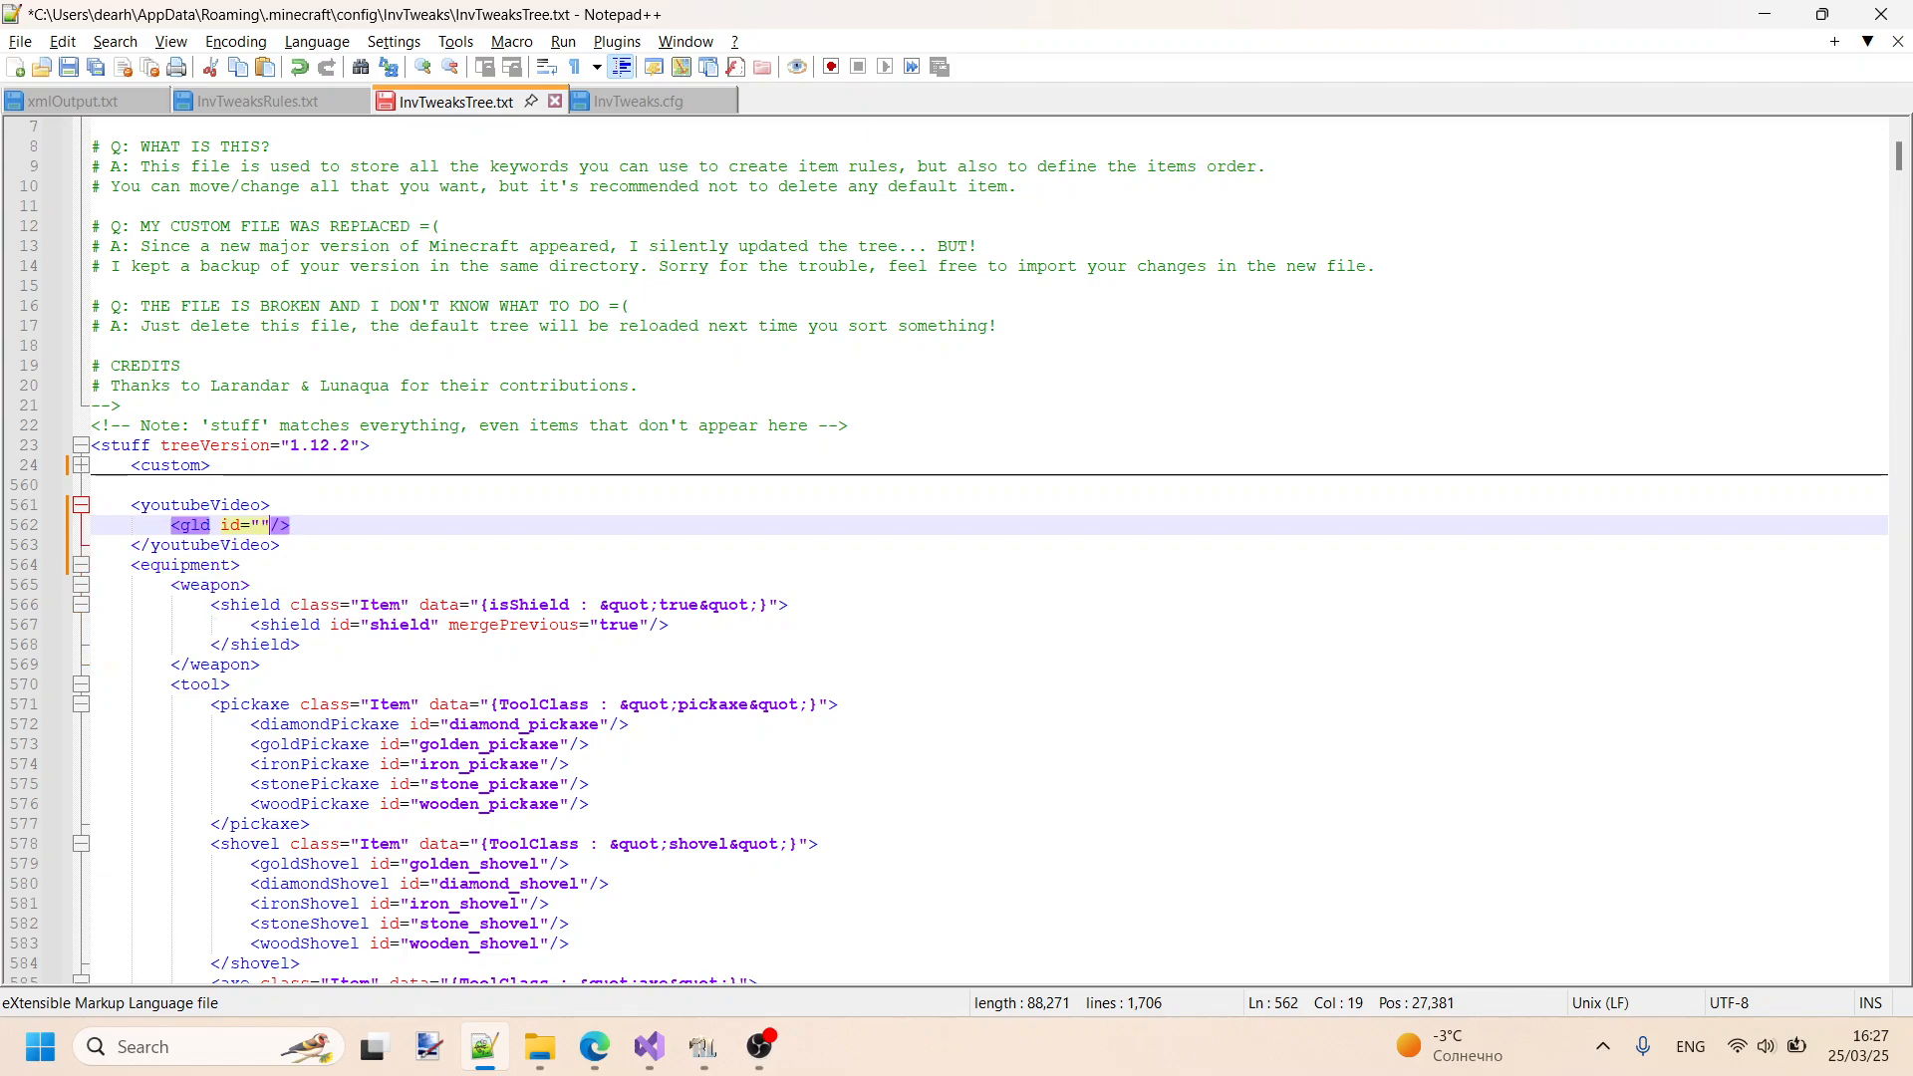
key(Left)
key(shift+Right)
key(shift+Right)
key(shift+Right)
key(Down)
key(Left)
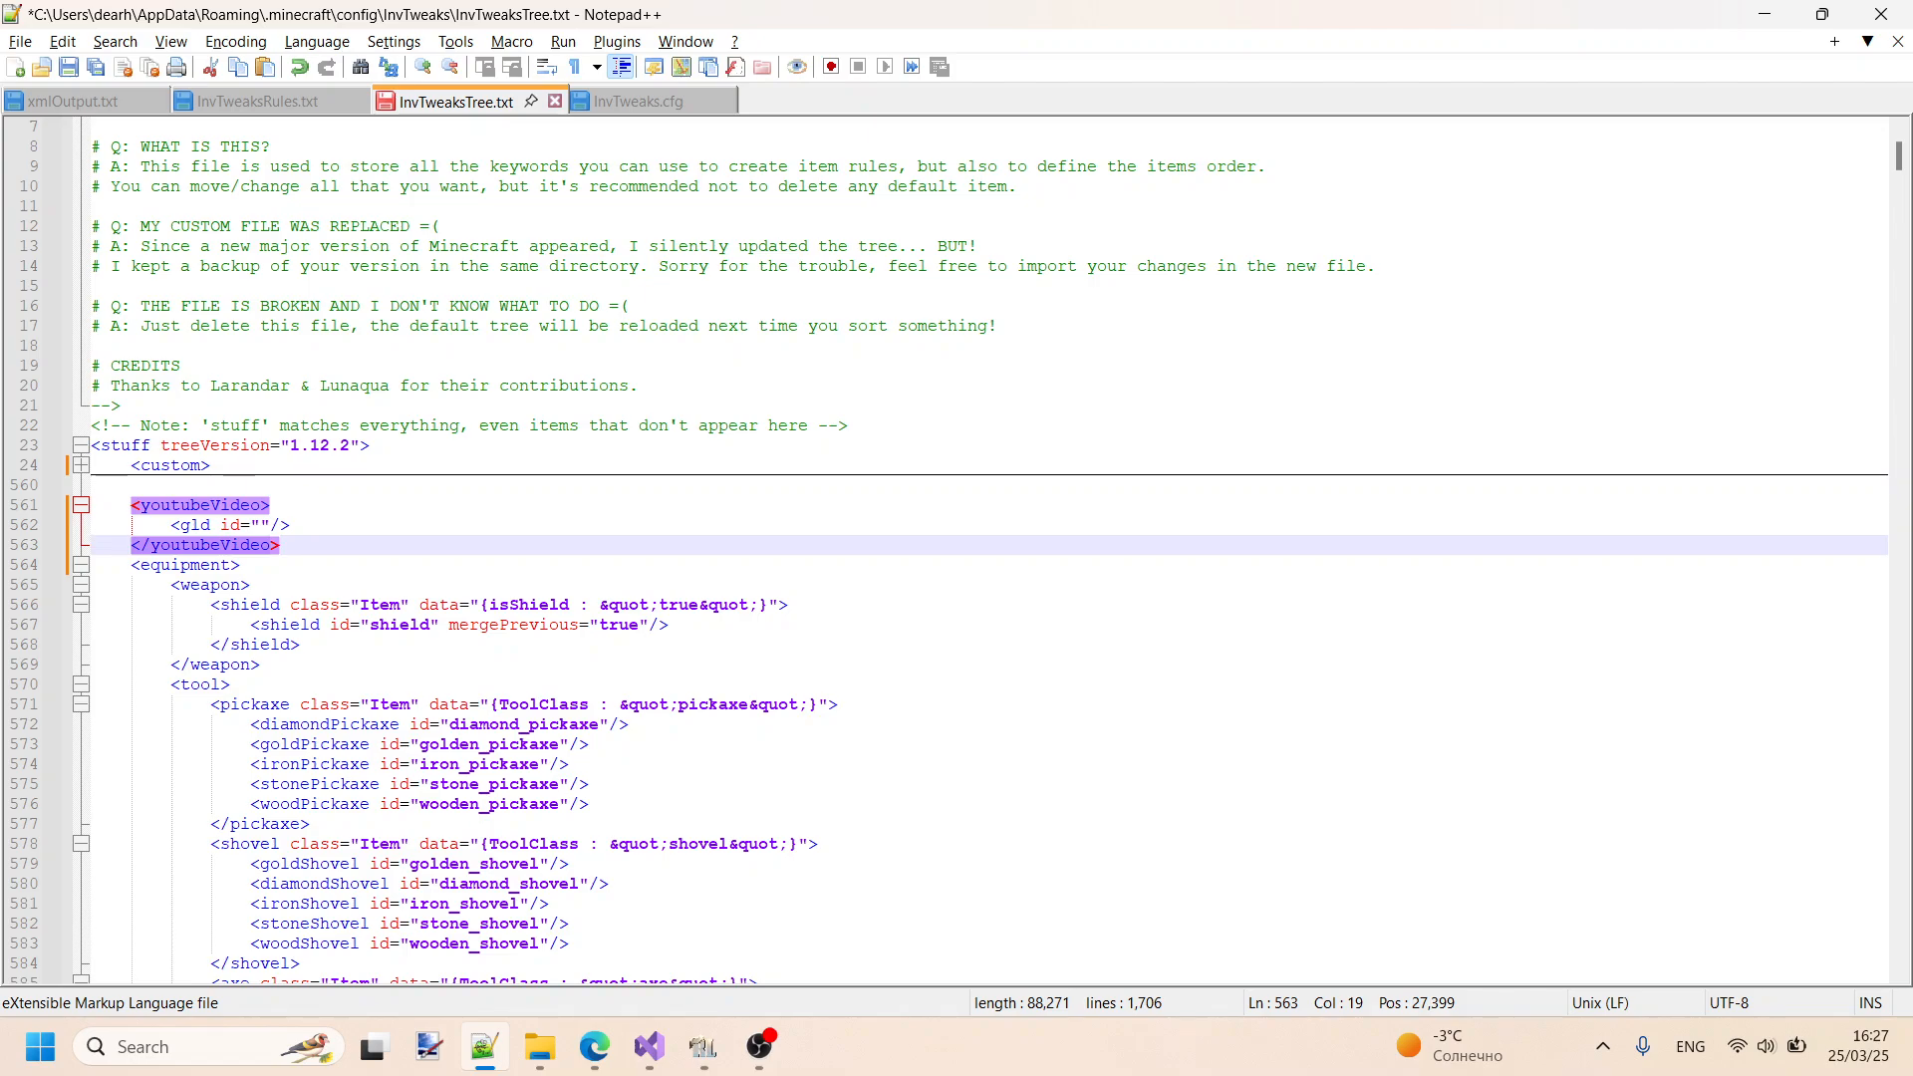
key(Up)
key(Left)
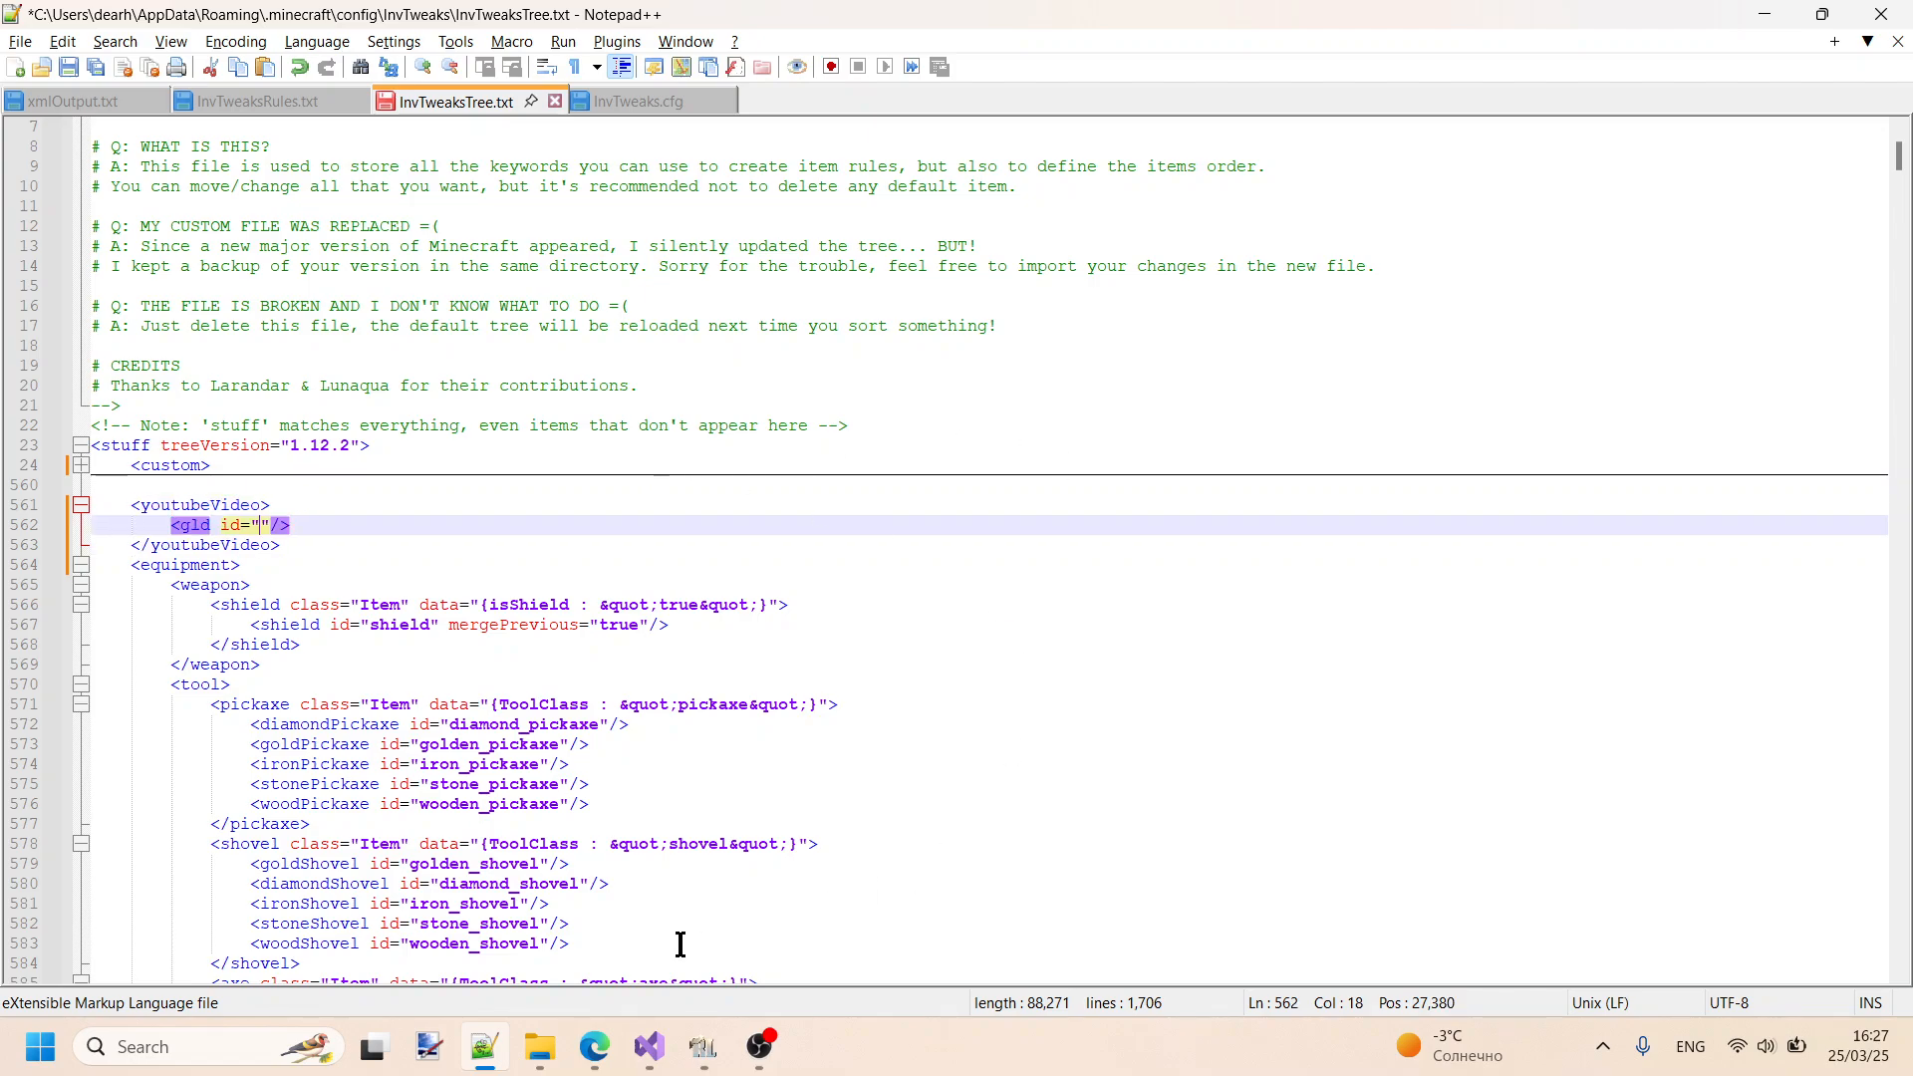
- Check the Stone Glaive's item ID in RLCraft and enter spartanWeaponry: in the gld tag's id attribute
mouse_move(596, 1064)
click(703, 1048)
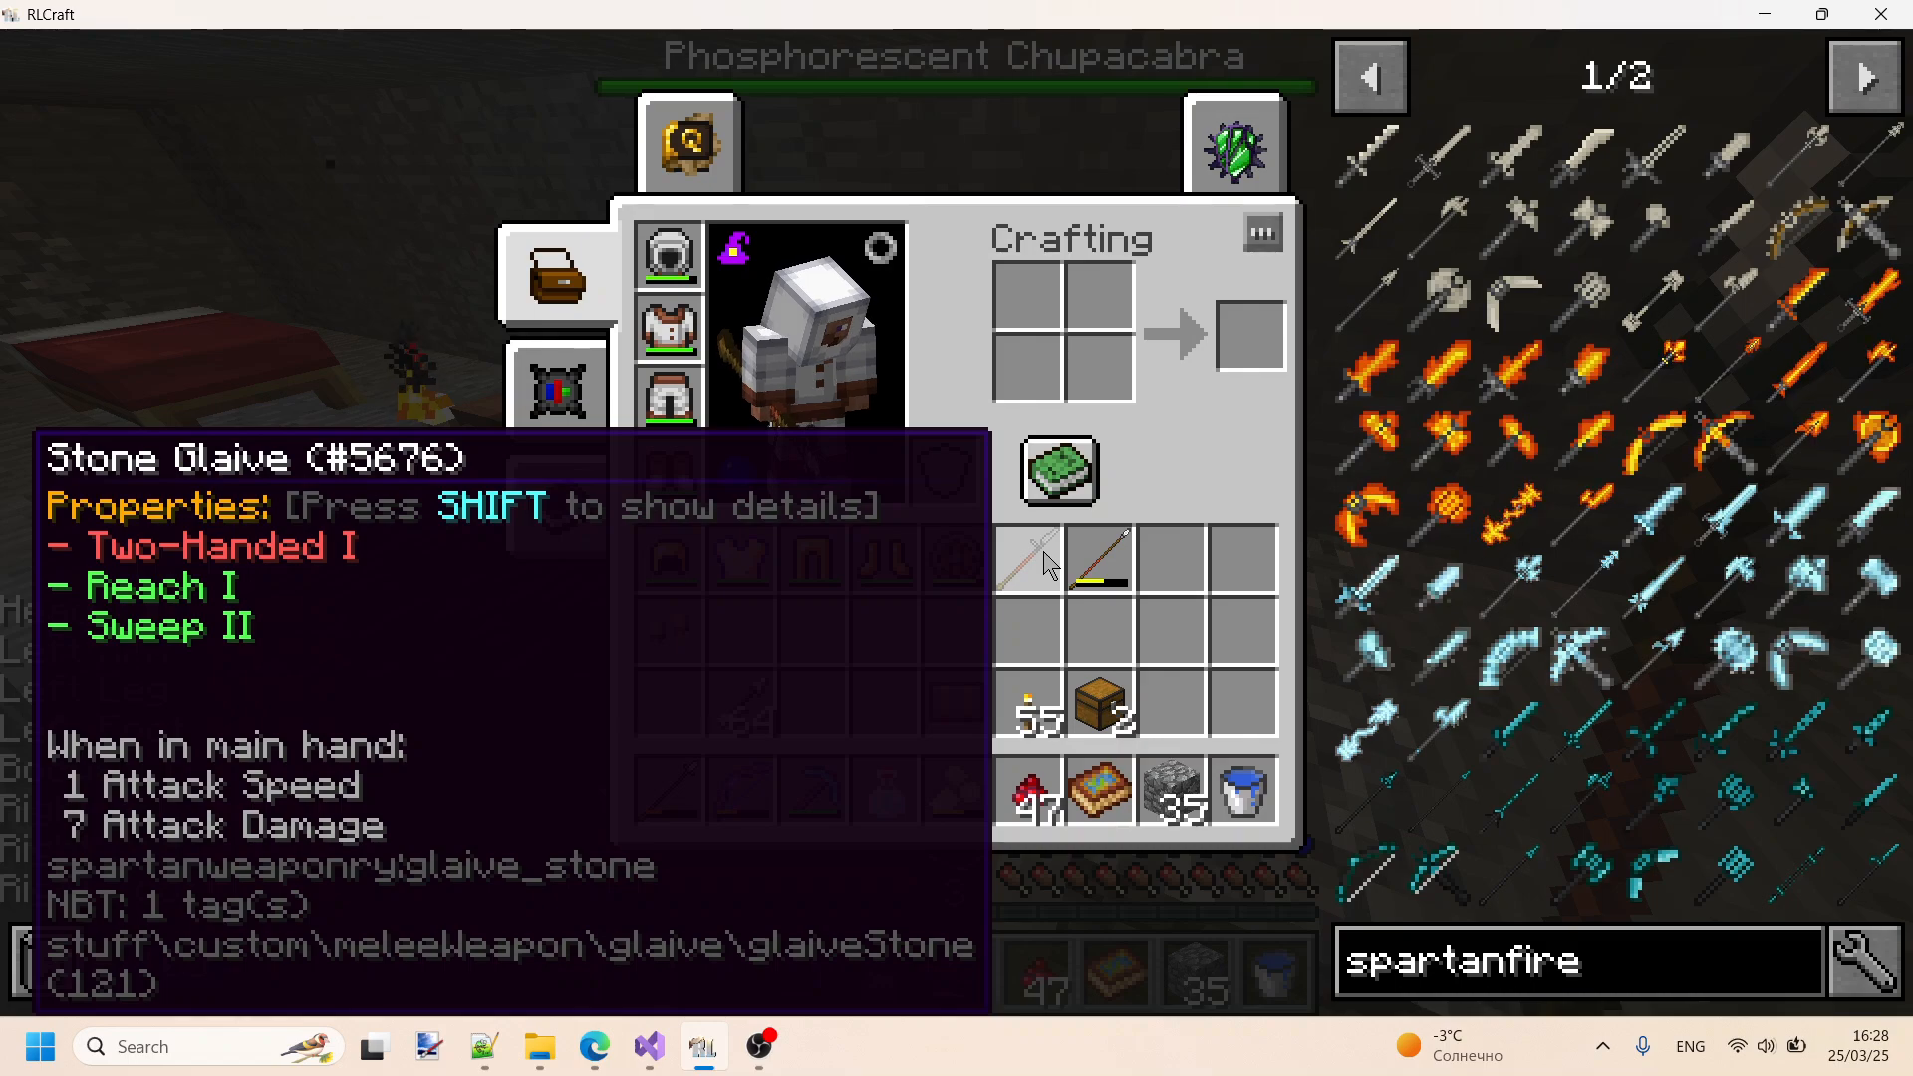
key(alt+Tab)
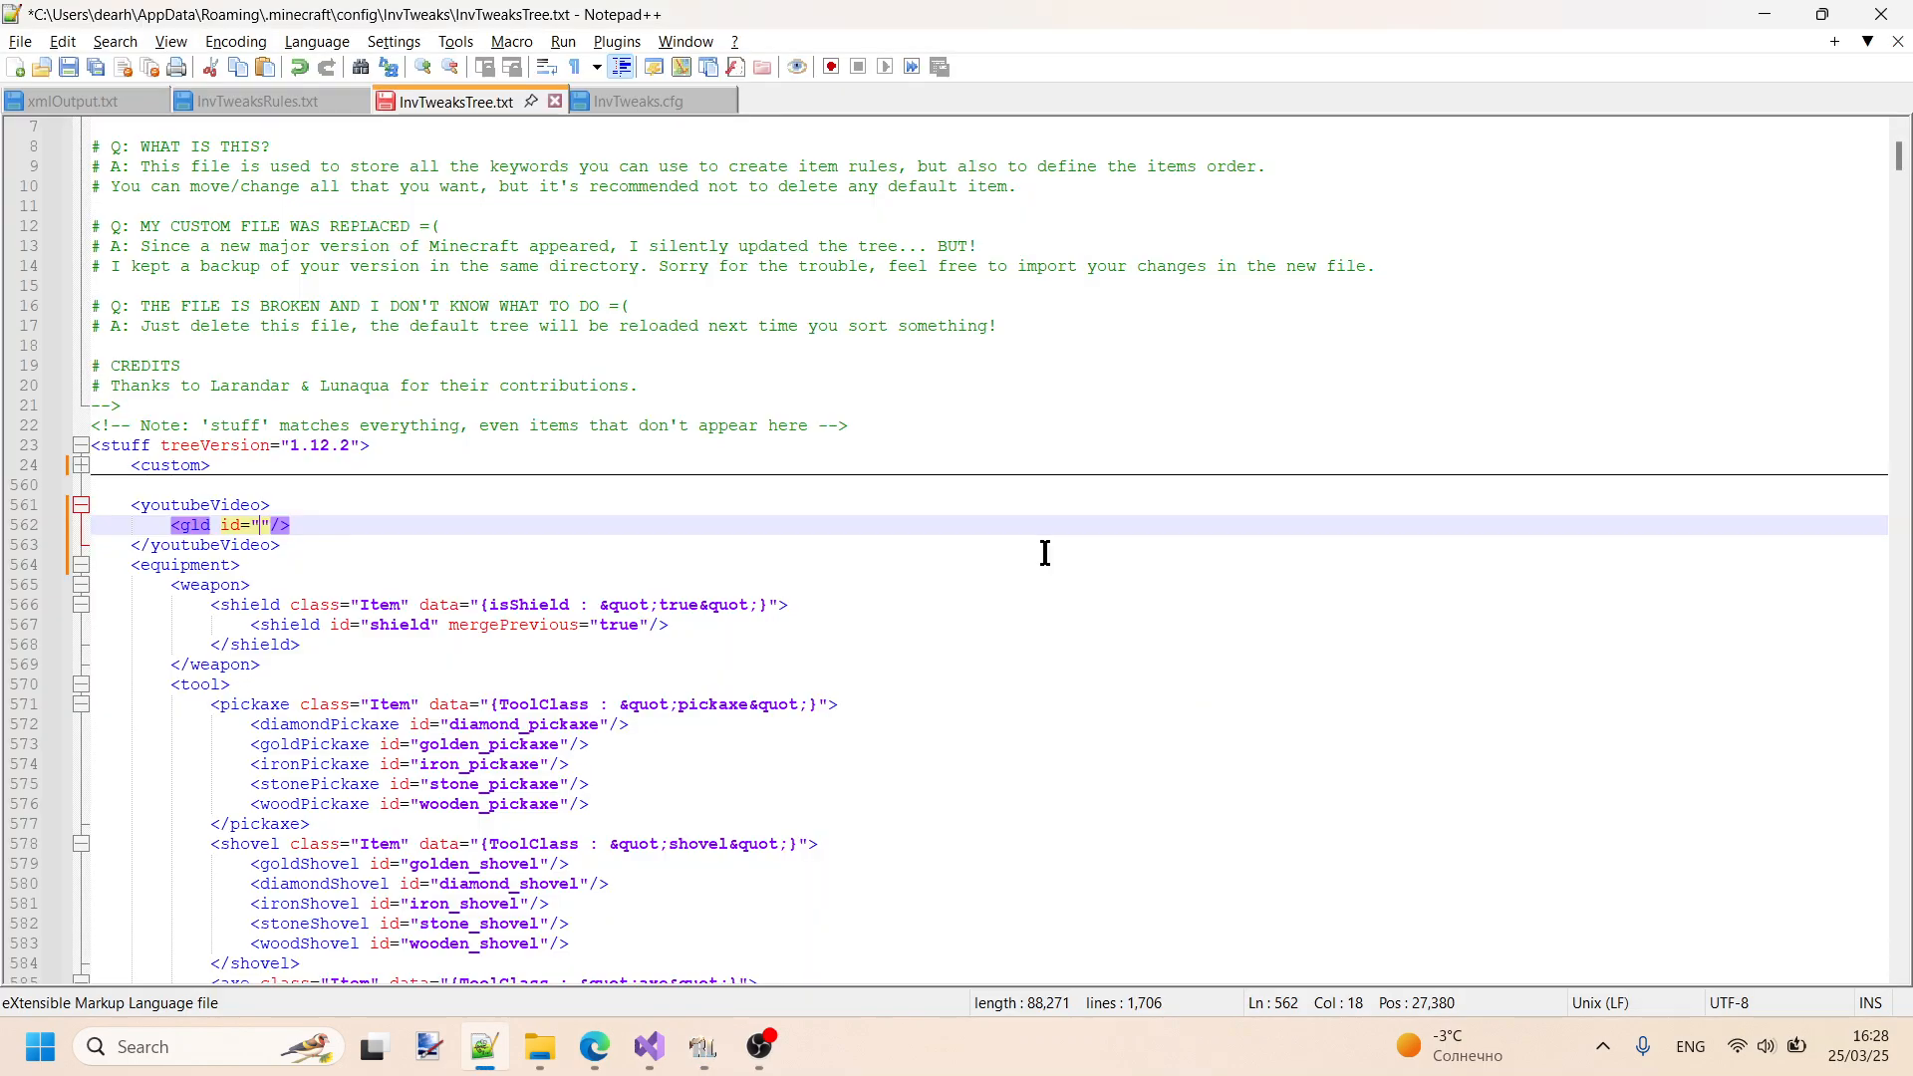
text(spa)
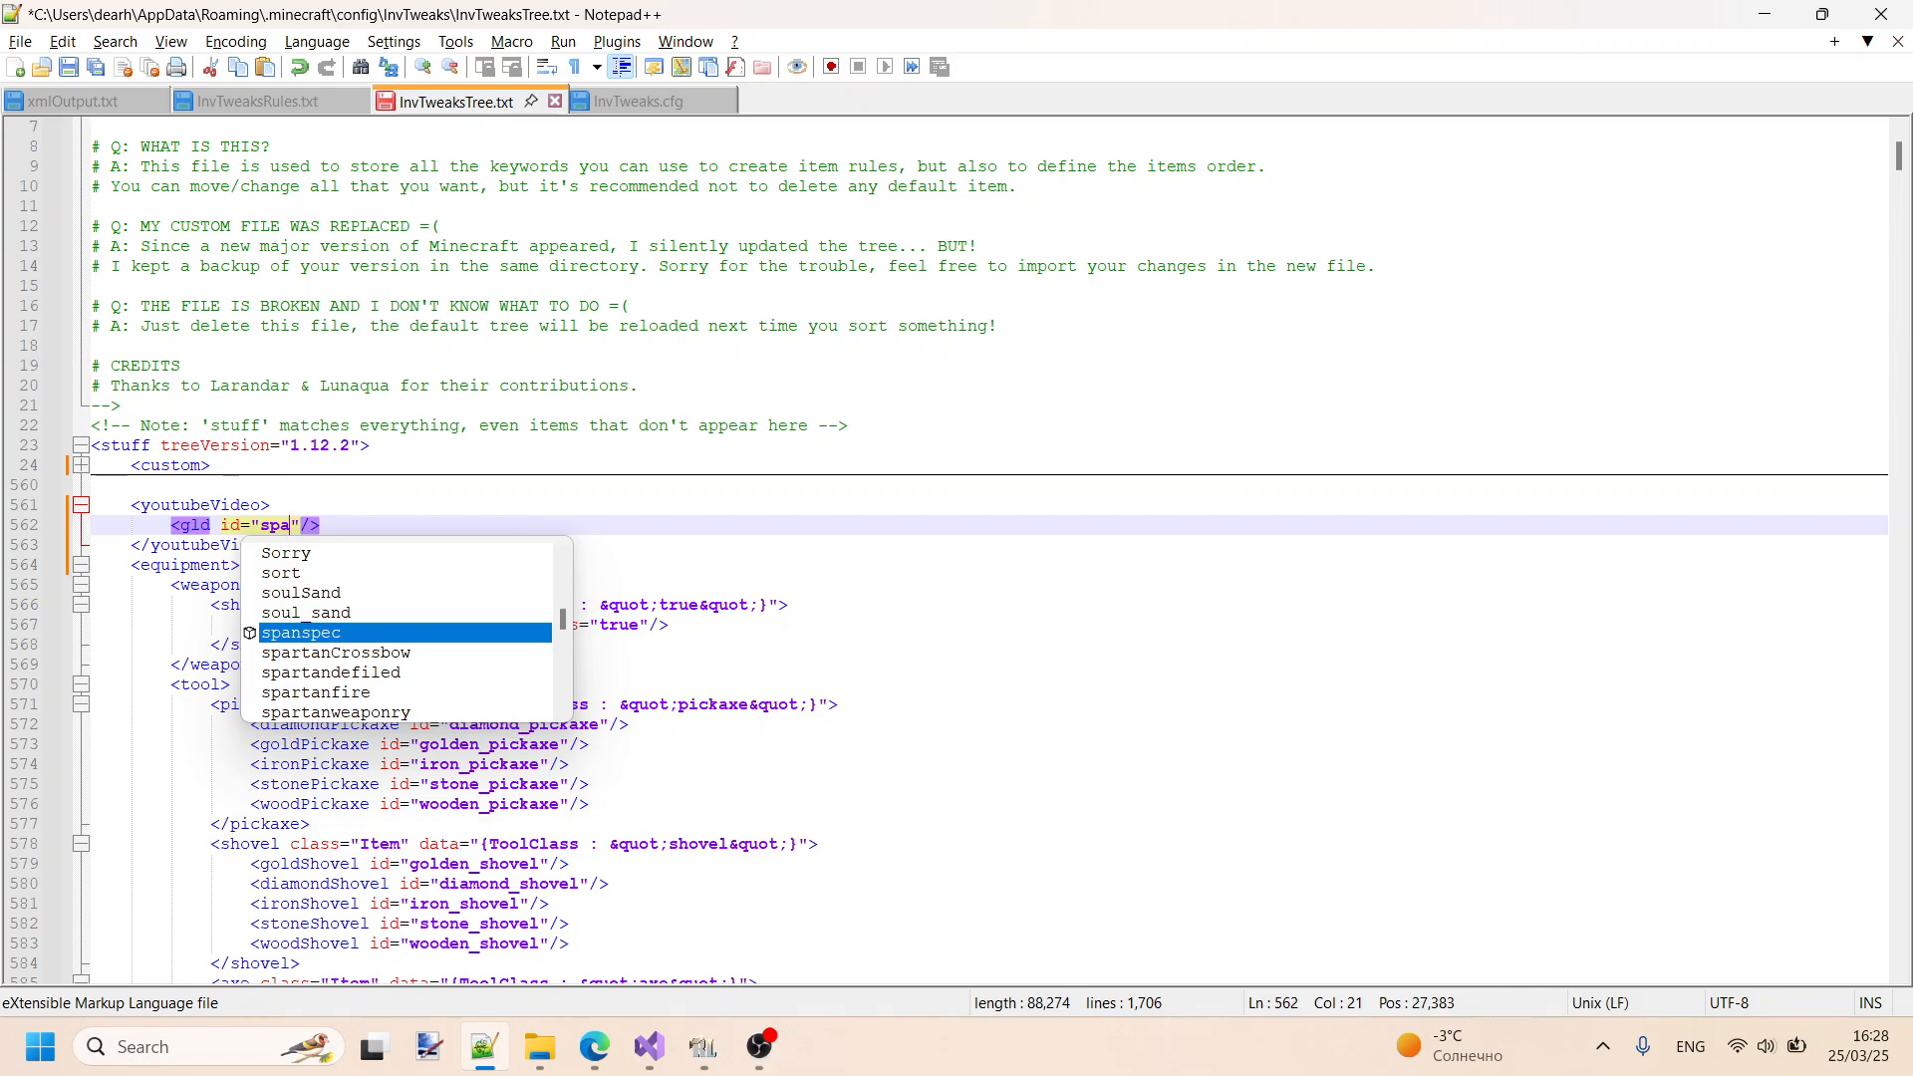
text(rata)
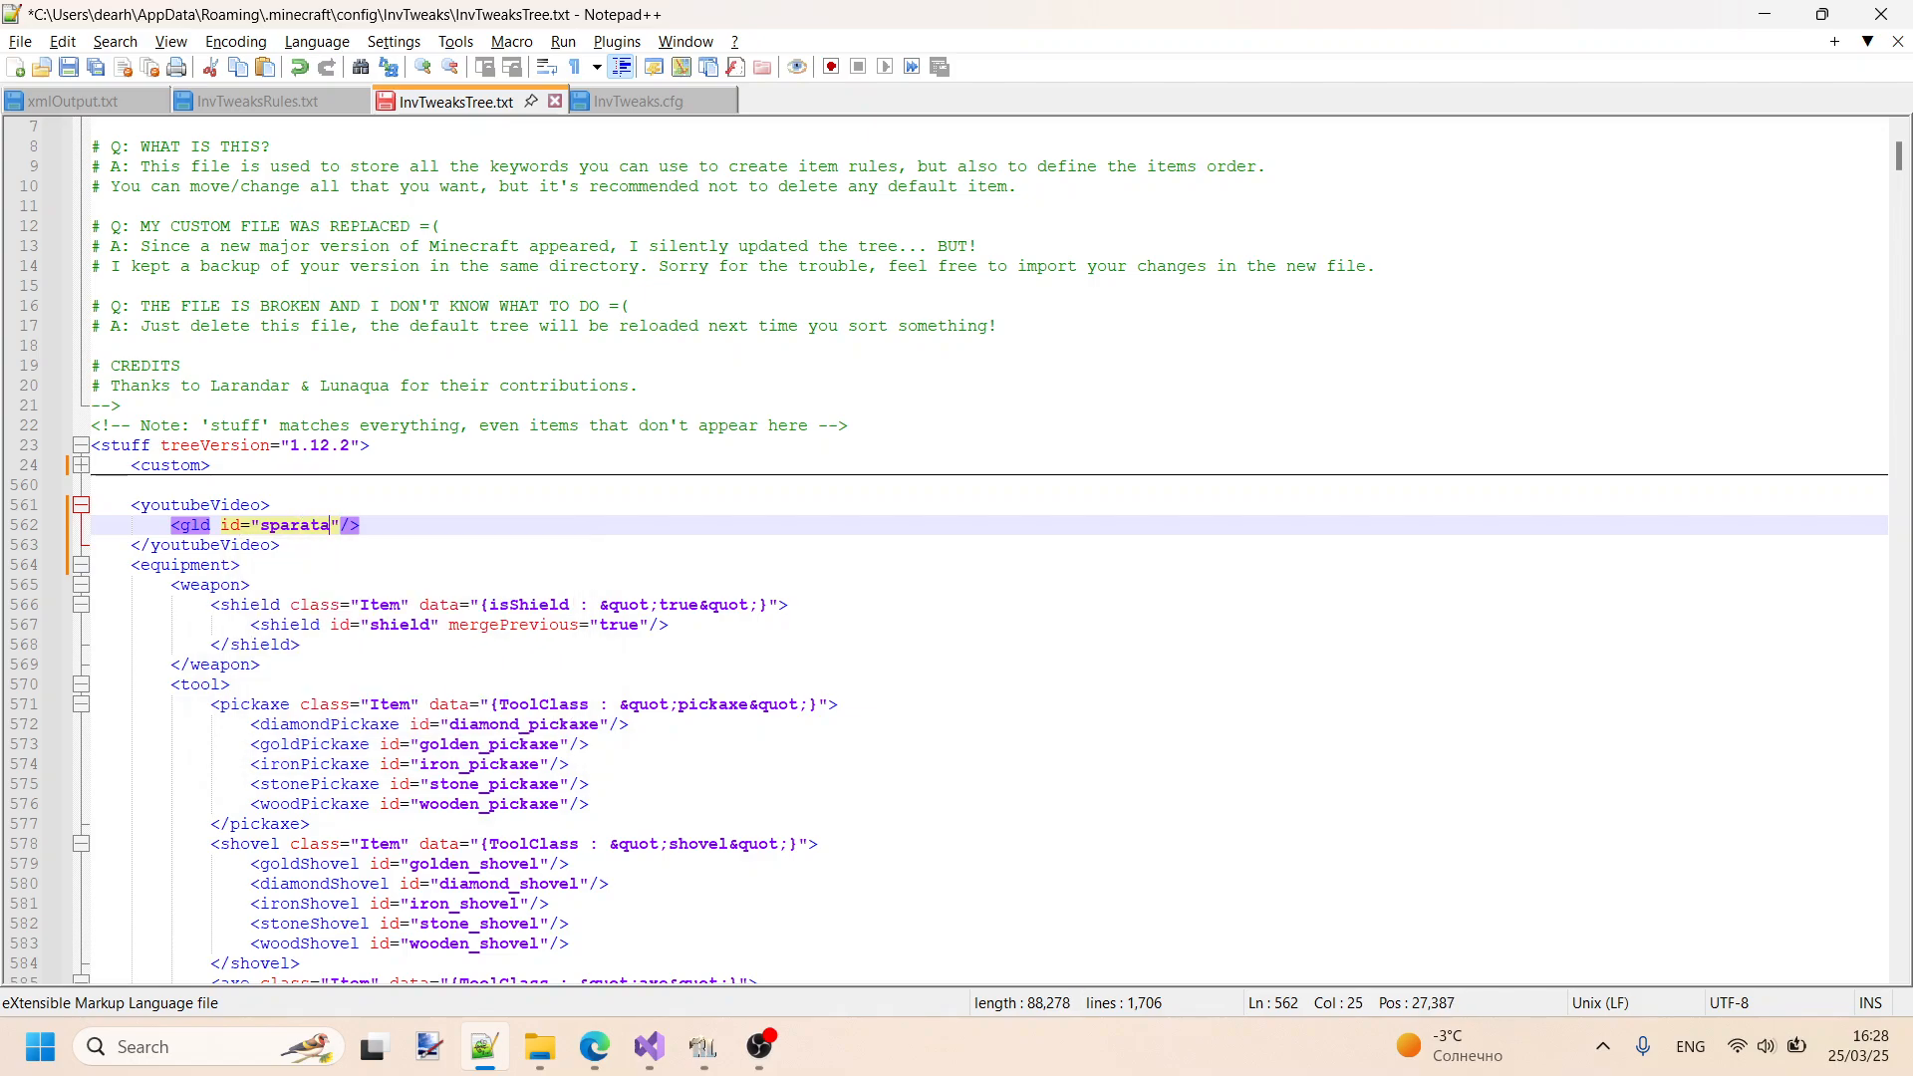
key(BackSpace)
key(BackSpace)
key(BackSpace)
text(tanW)
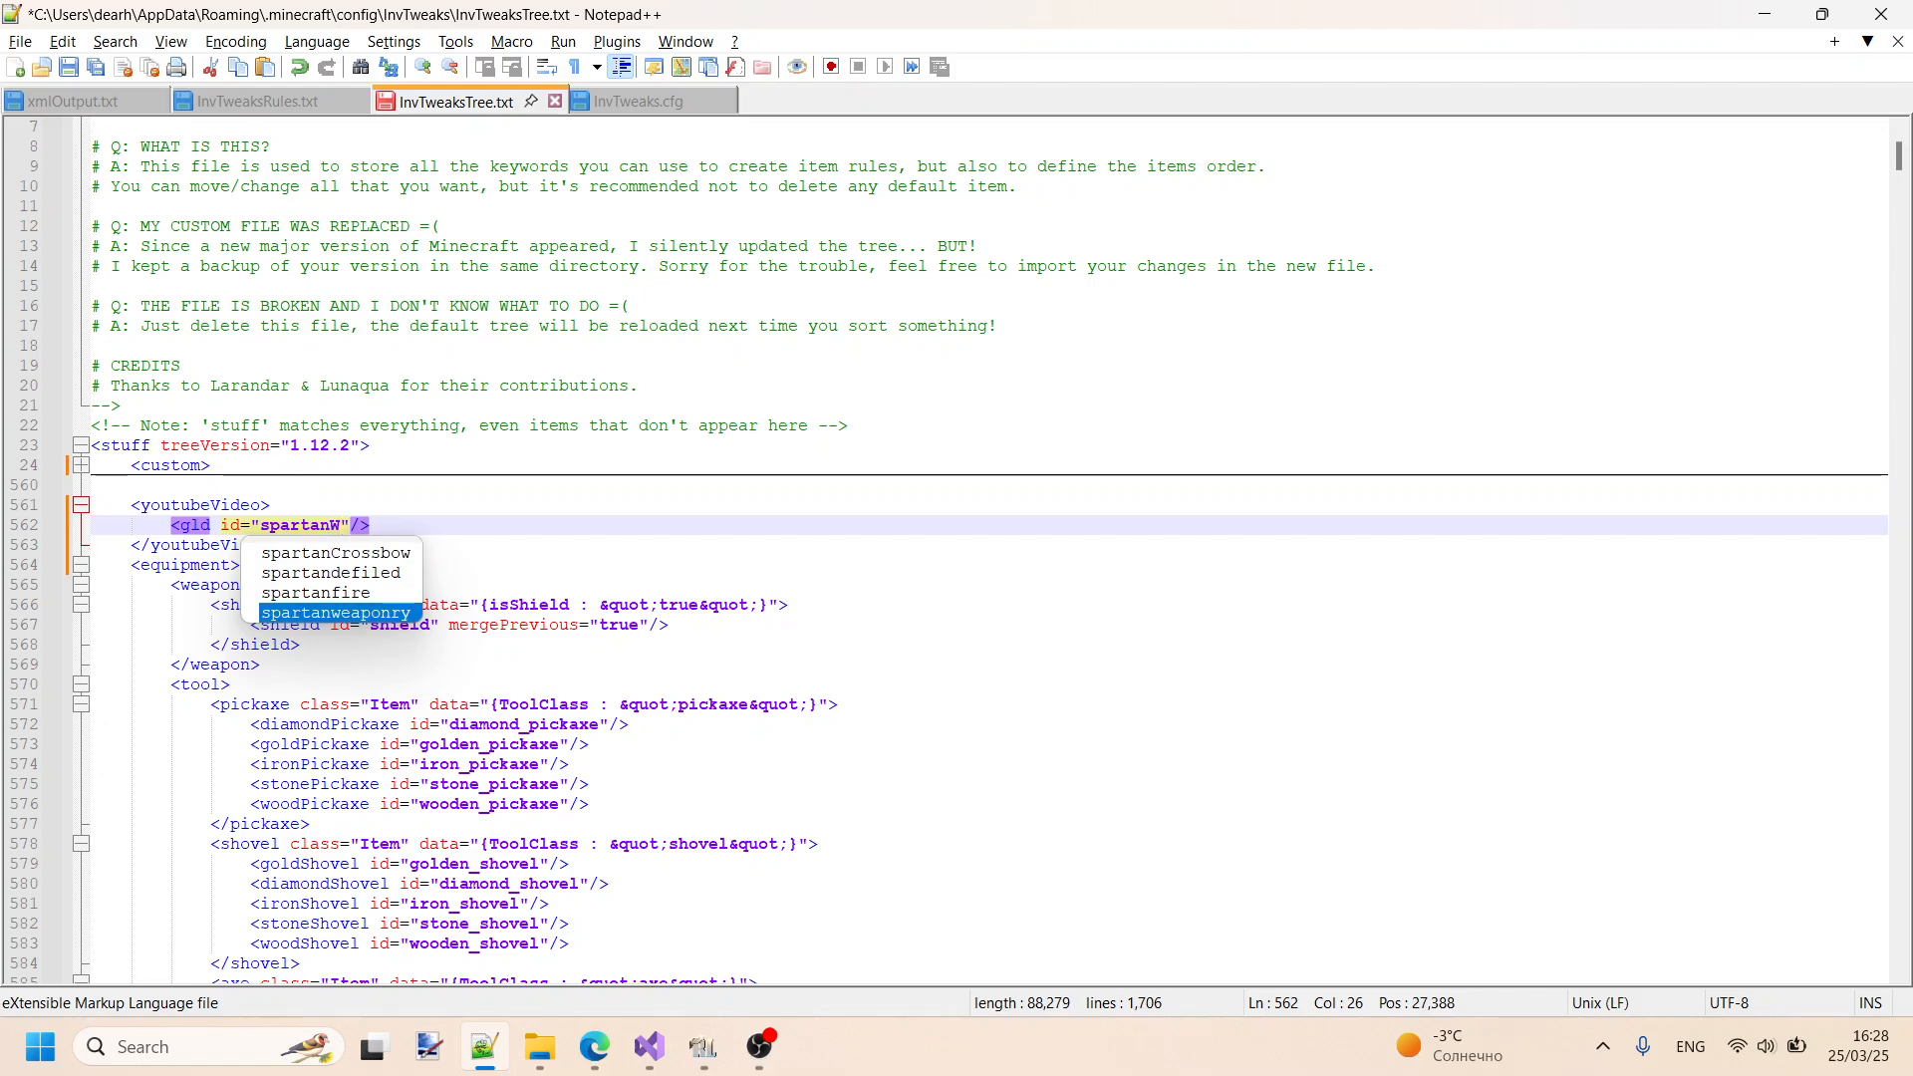
text(eaponry:stone_)
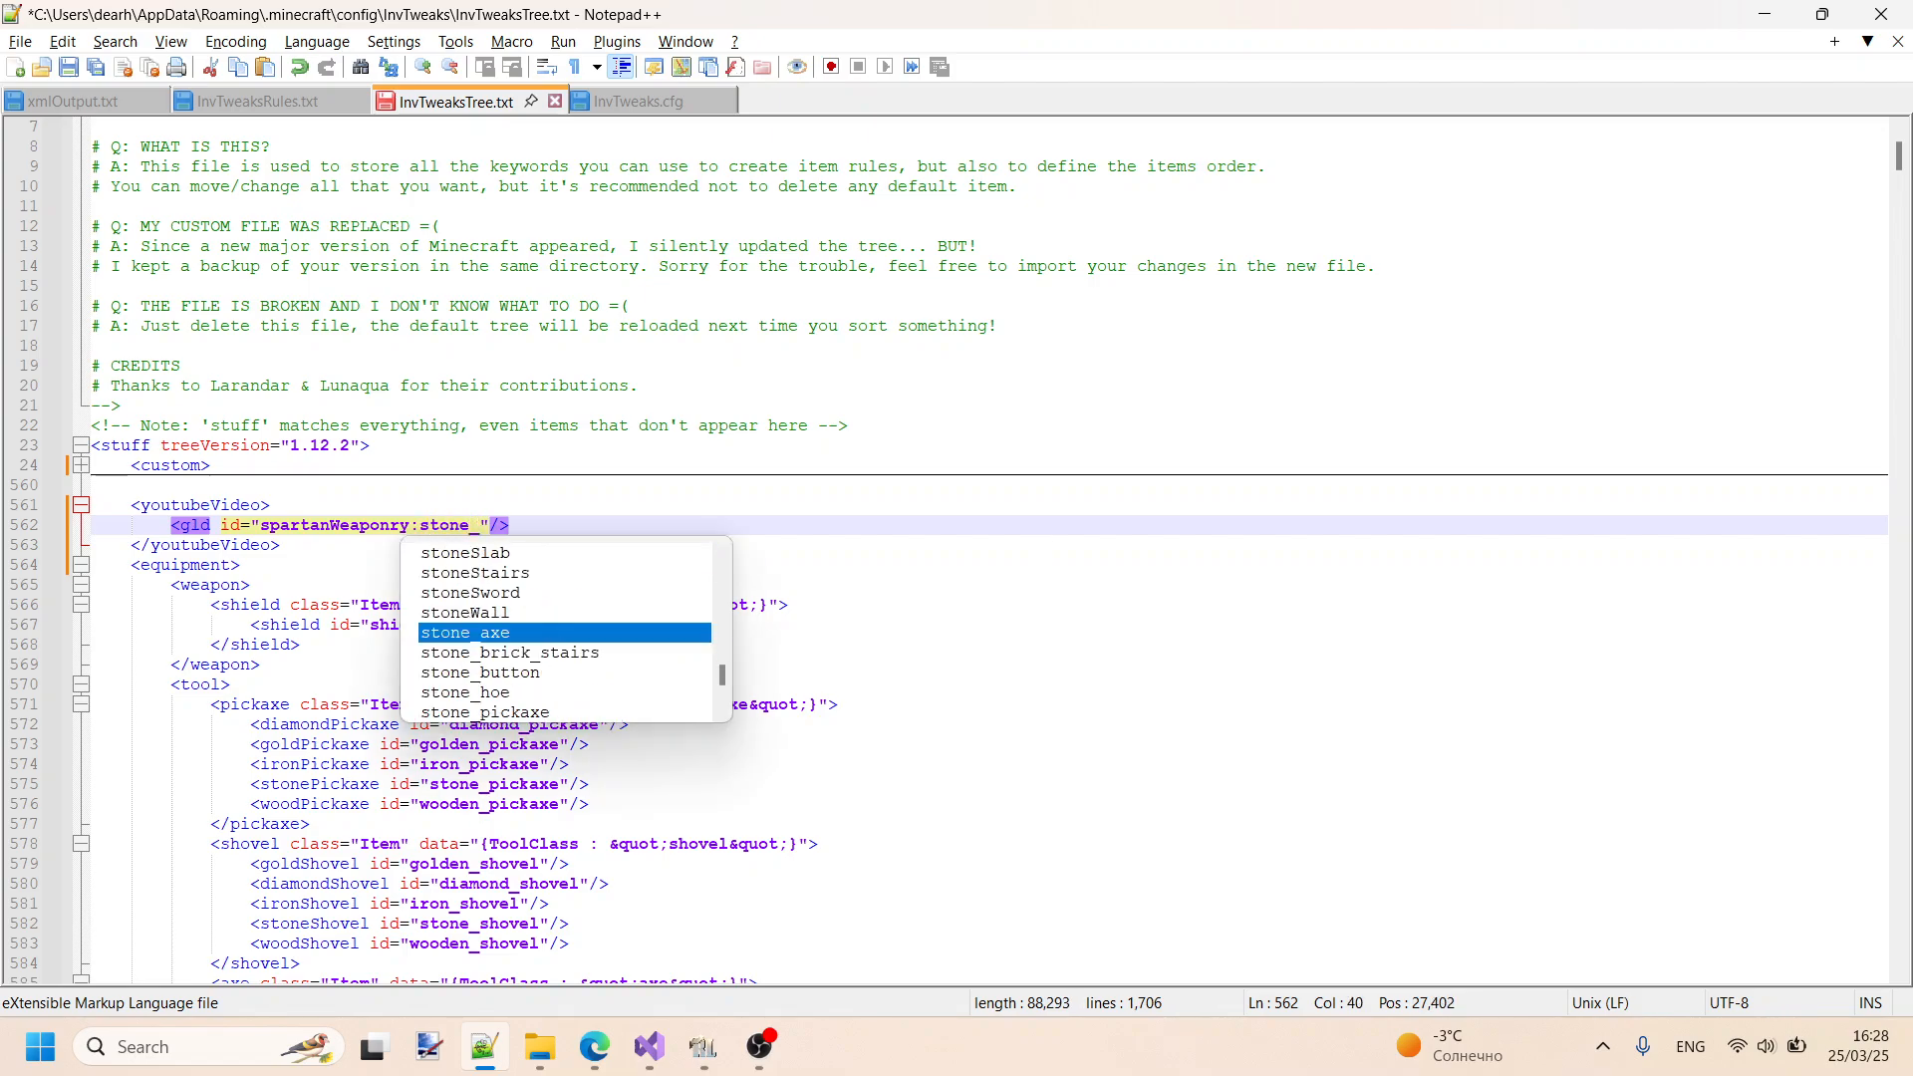
key(BackSpace)
key(BackSpace)
key(BackSpace)
key(BackSpace)
key(BackSpace)
key(BackSpace)
- Recheck the Stone Glaive's ID in RLCraft, complete the gld id as spartanWeaponry:glaive_stone, and save InvTweaksTree.txt
key(alt+Tab)
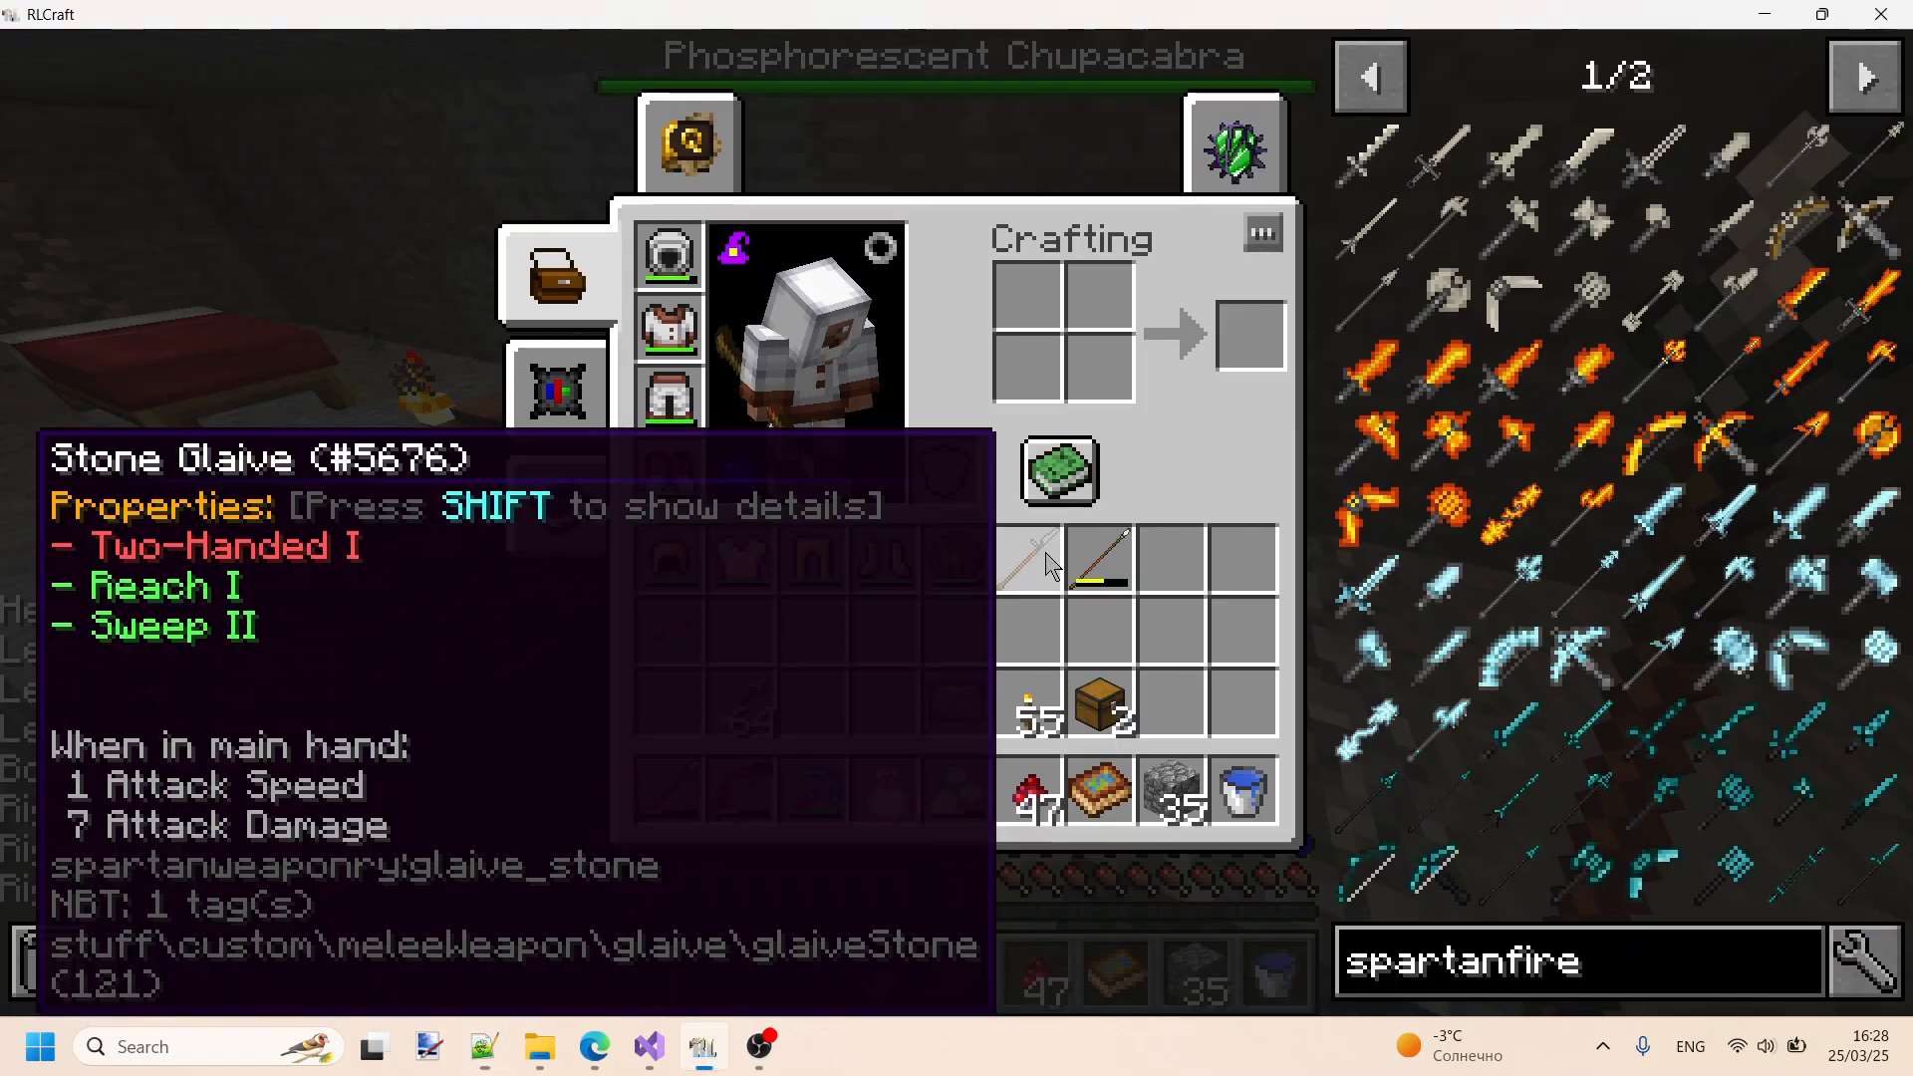
key(alt+Tab)
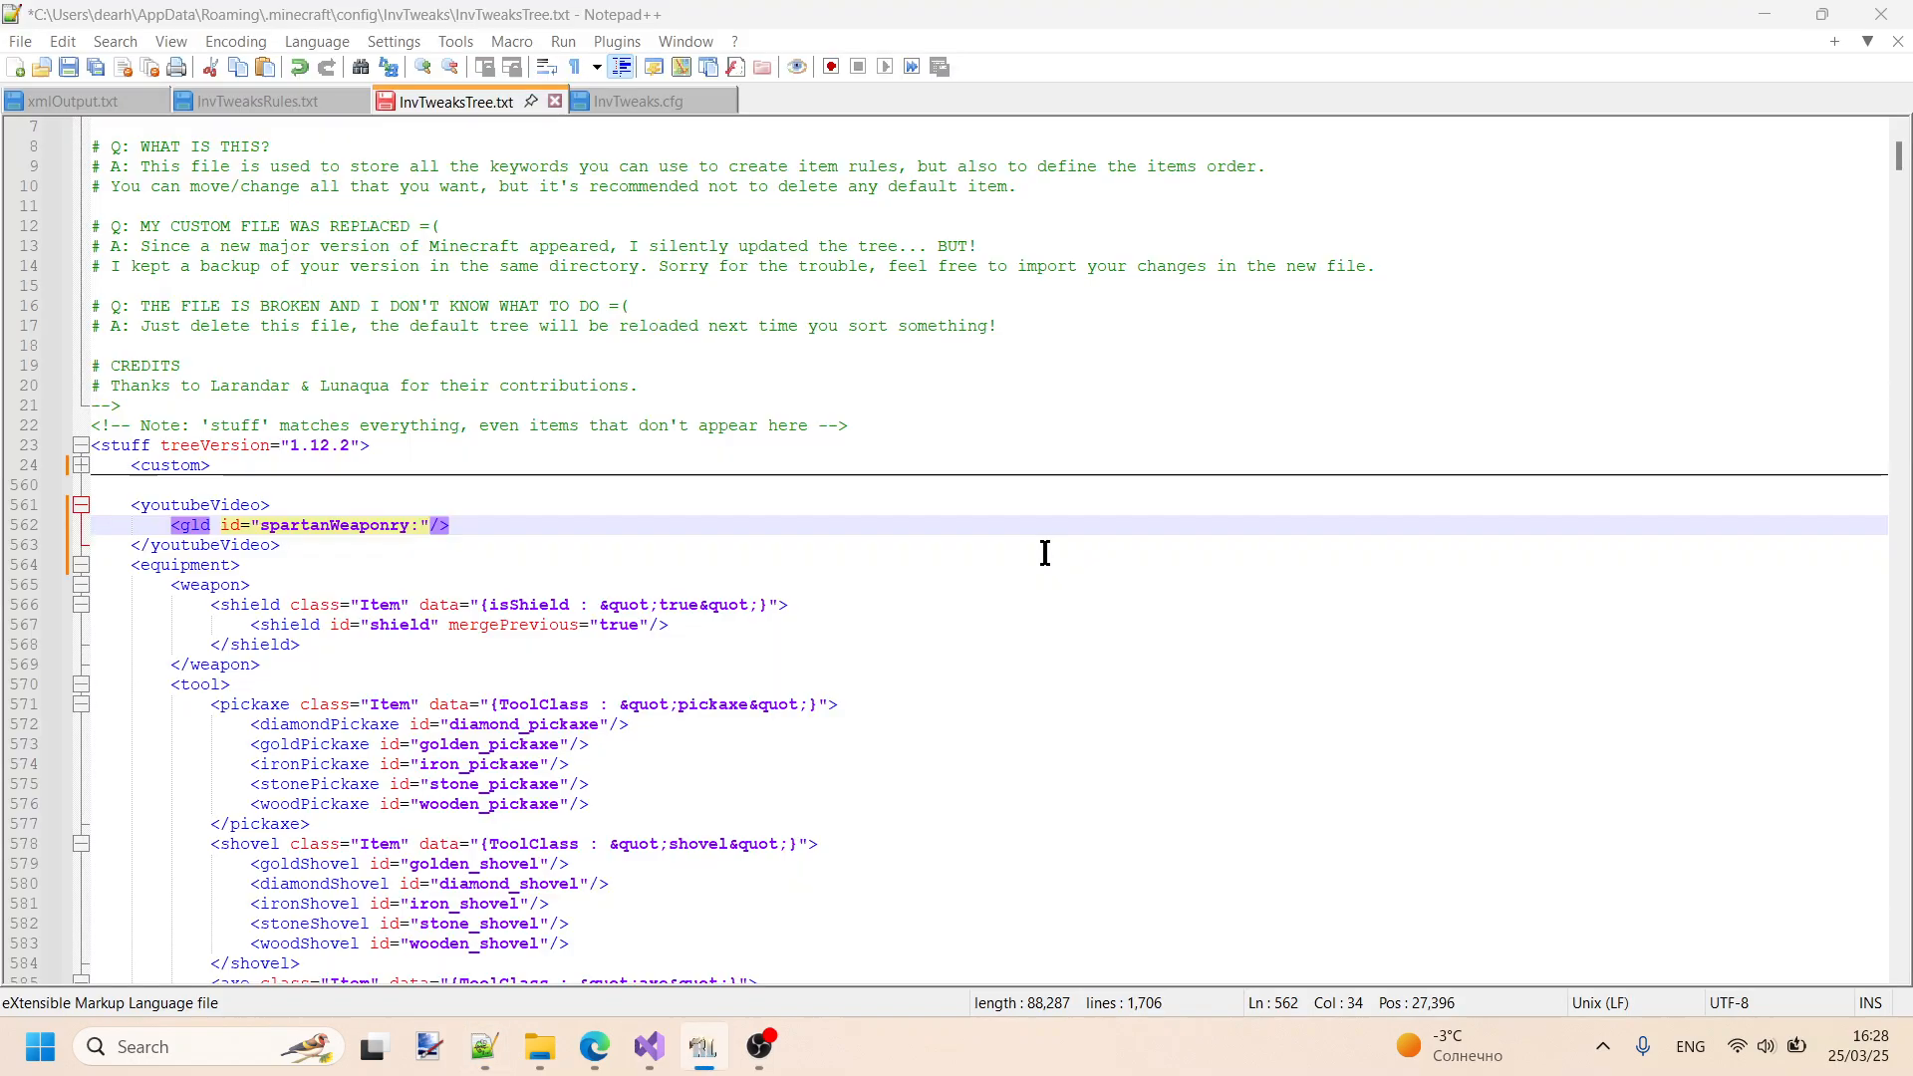
text(glaive)
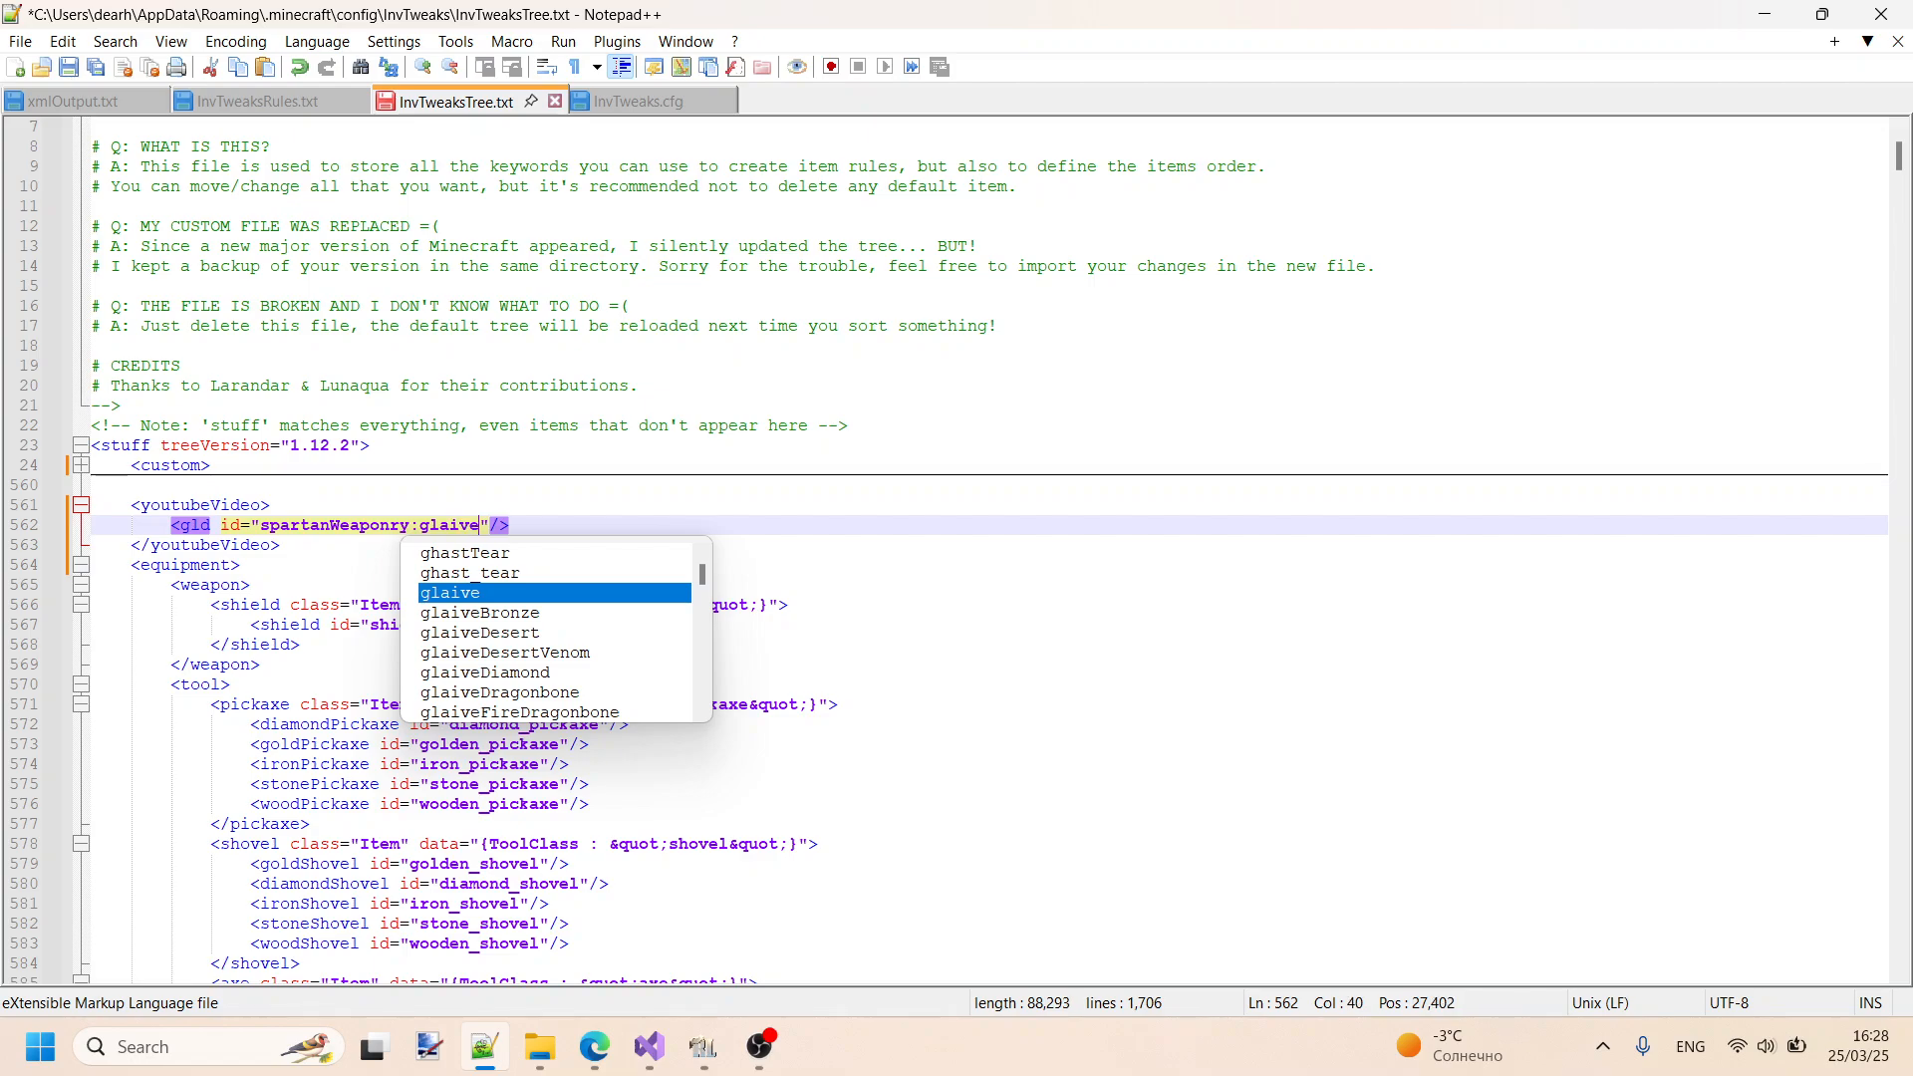
text(_stone)
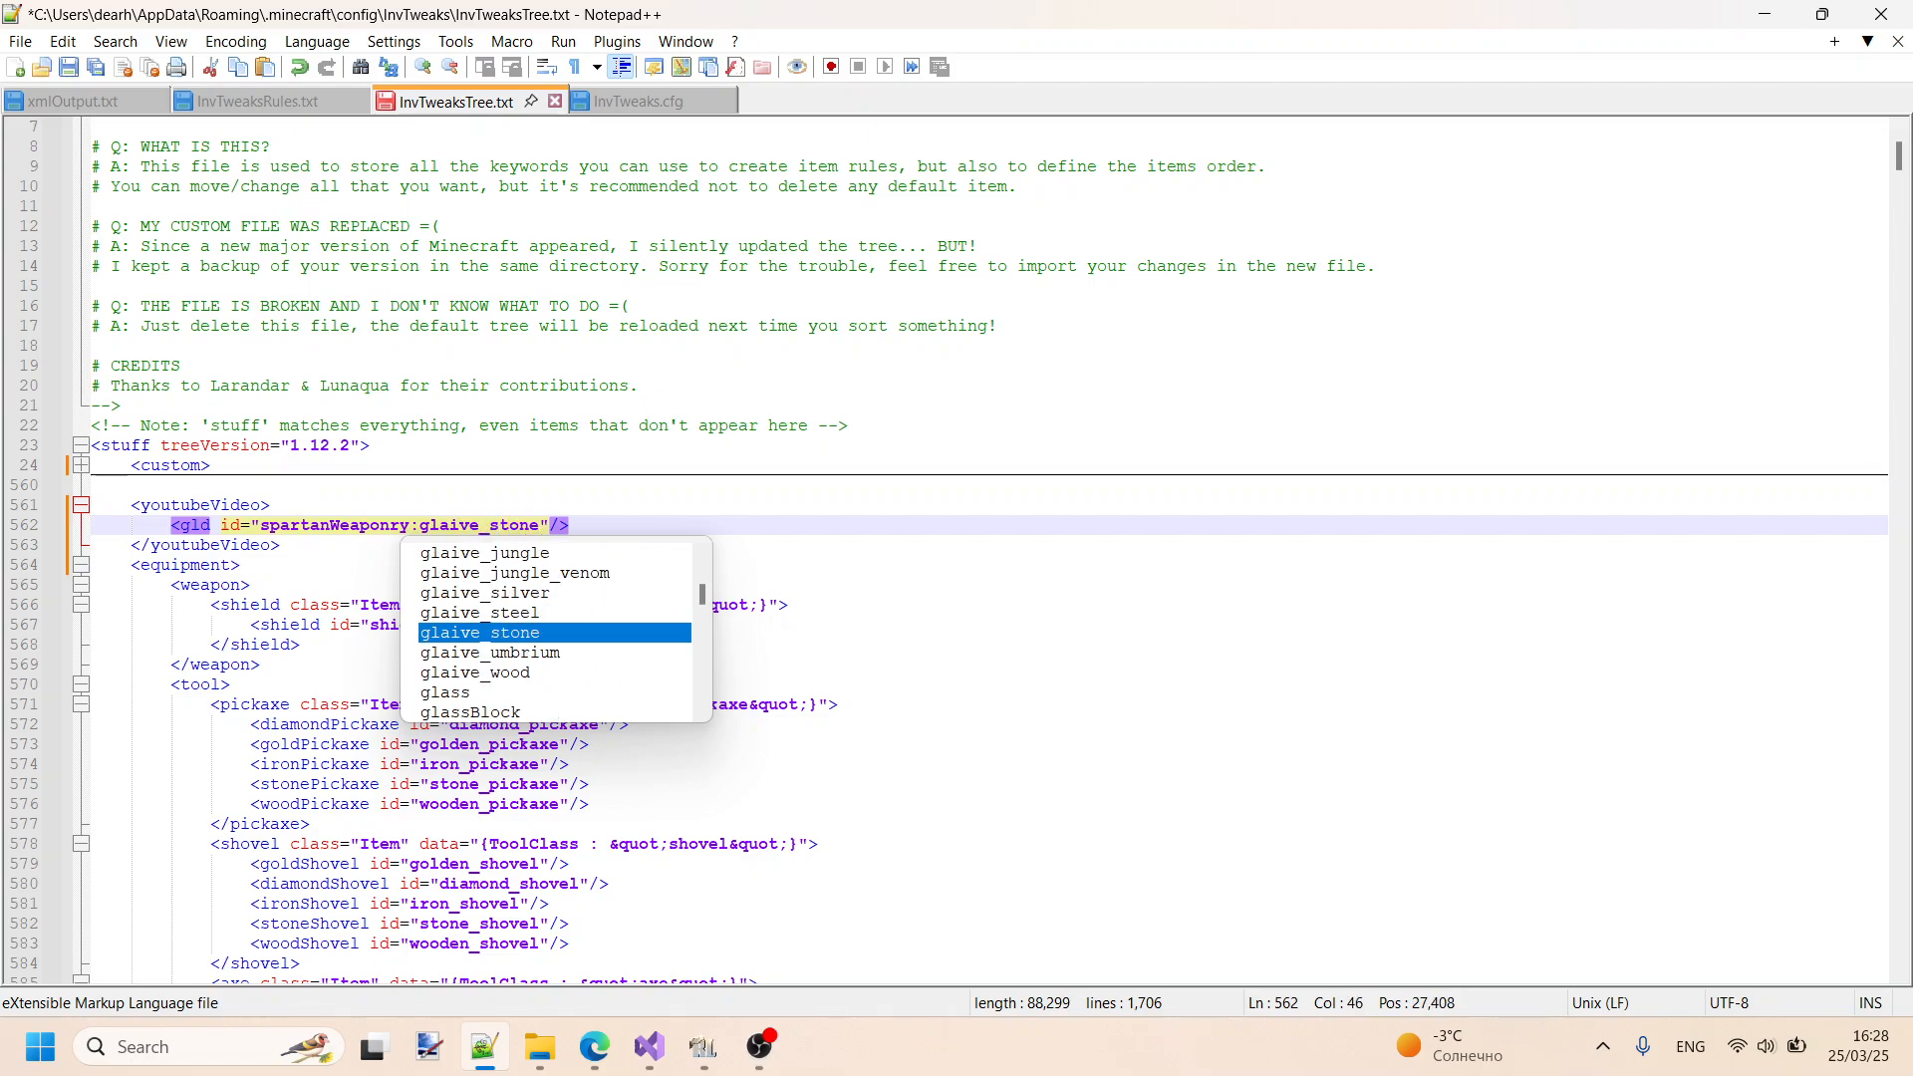
key(ctrl+s)
click(897, 520)
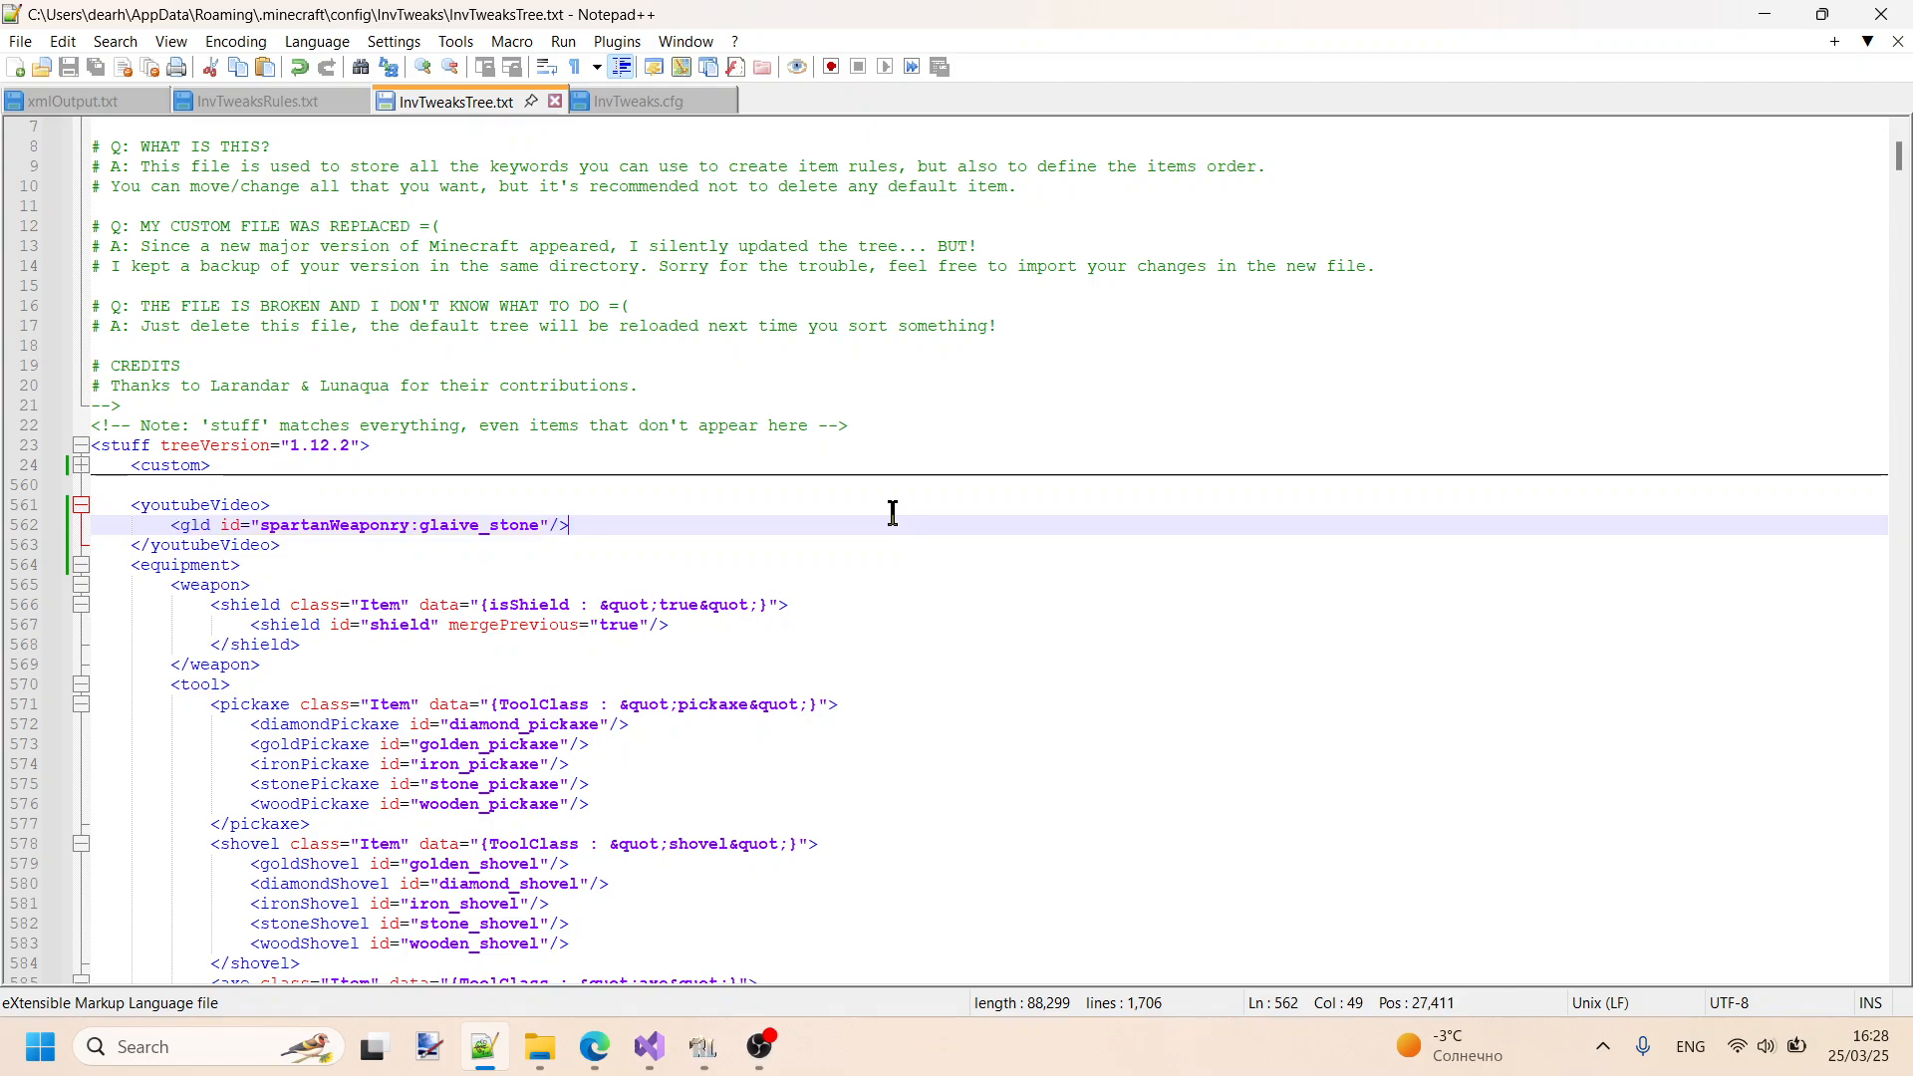
- Replace meleeWeapon with gld in the D1-C1 rule of InvTweaksRules.txt, save it, and return to InvTweaksTree.txt
drag(603, 522, 179, 519)
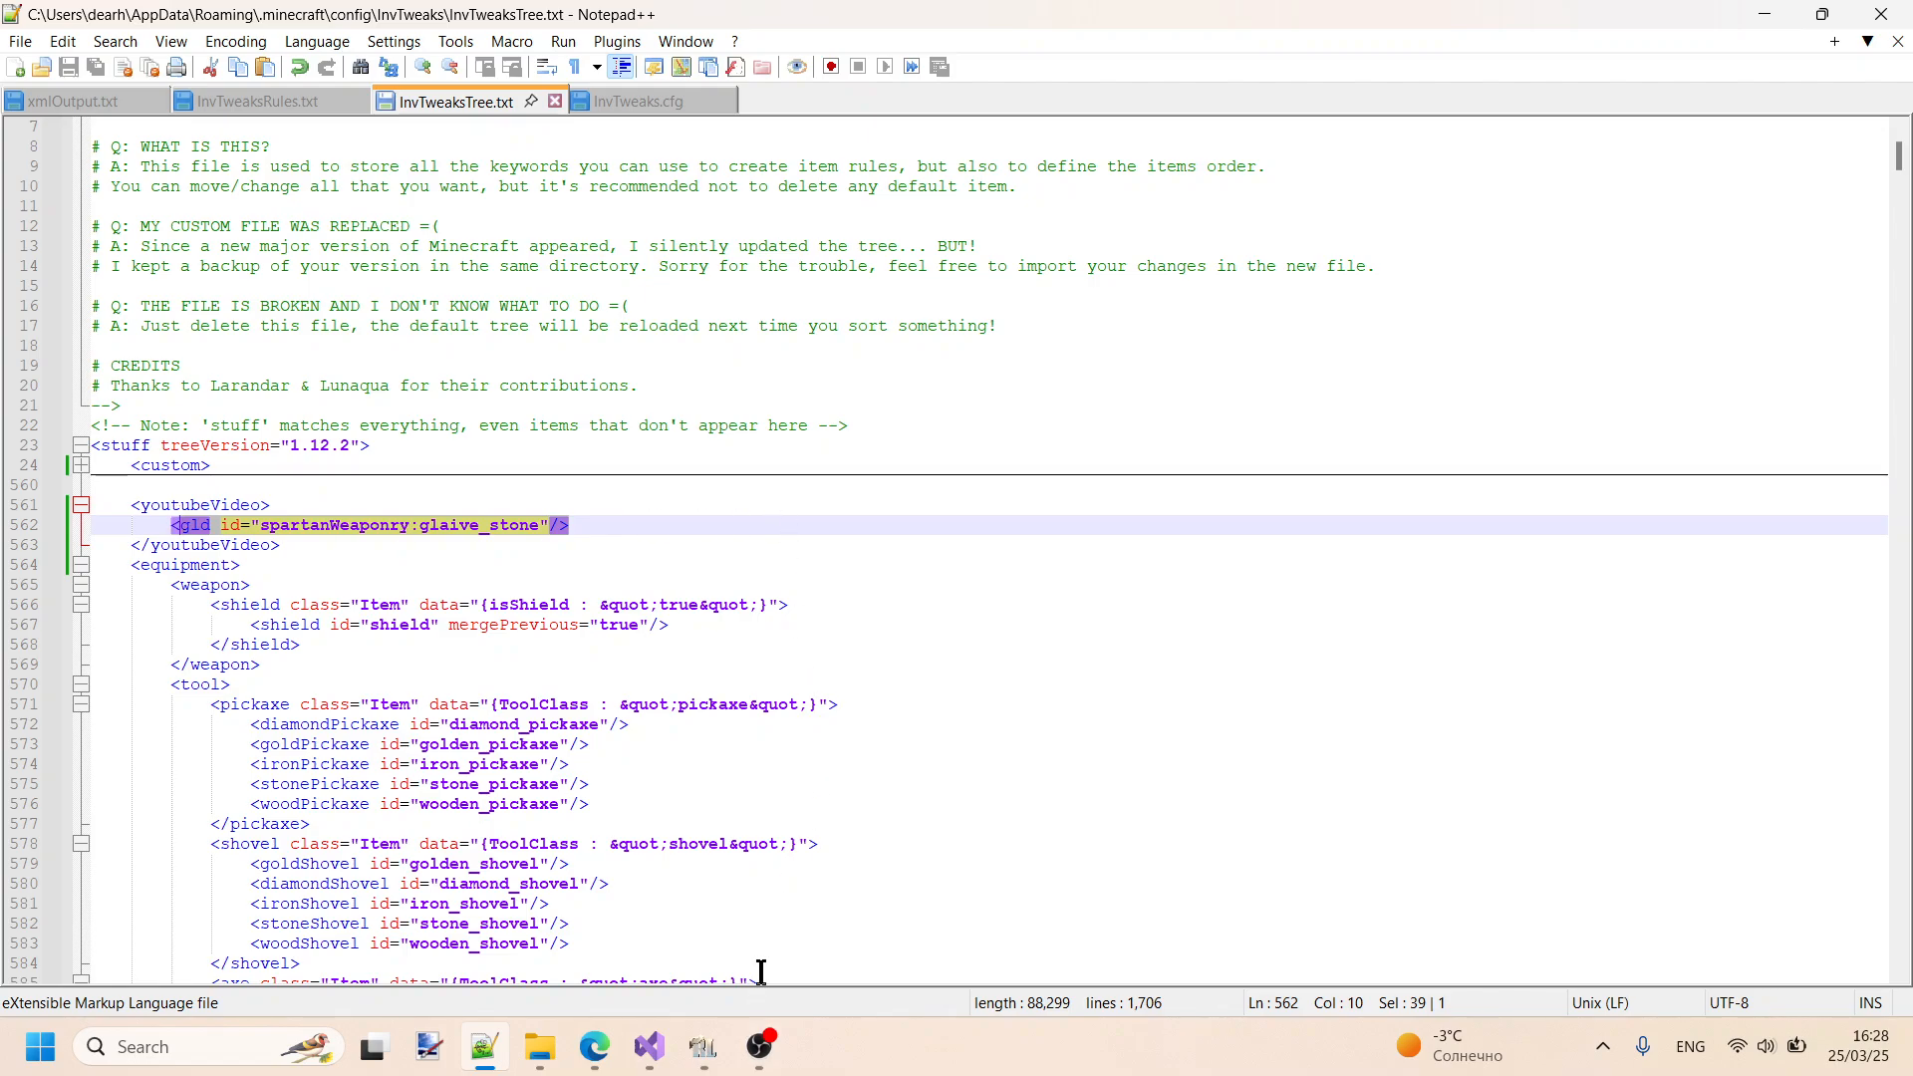
click(275, 112)
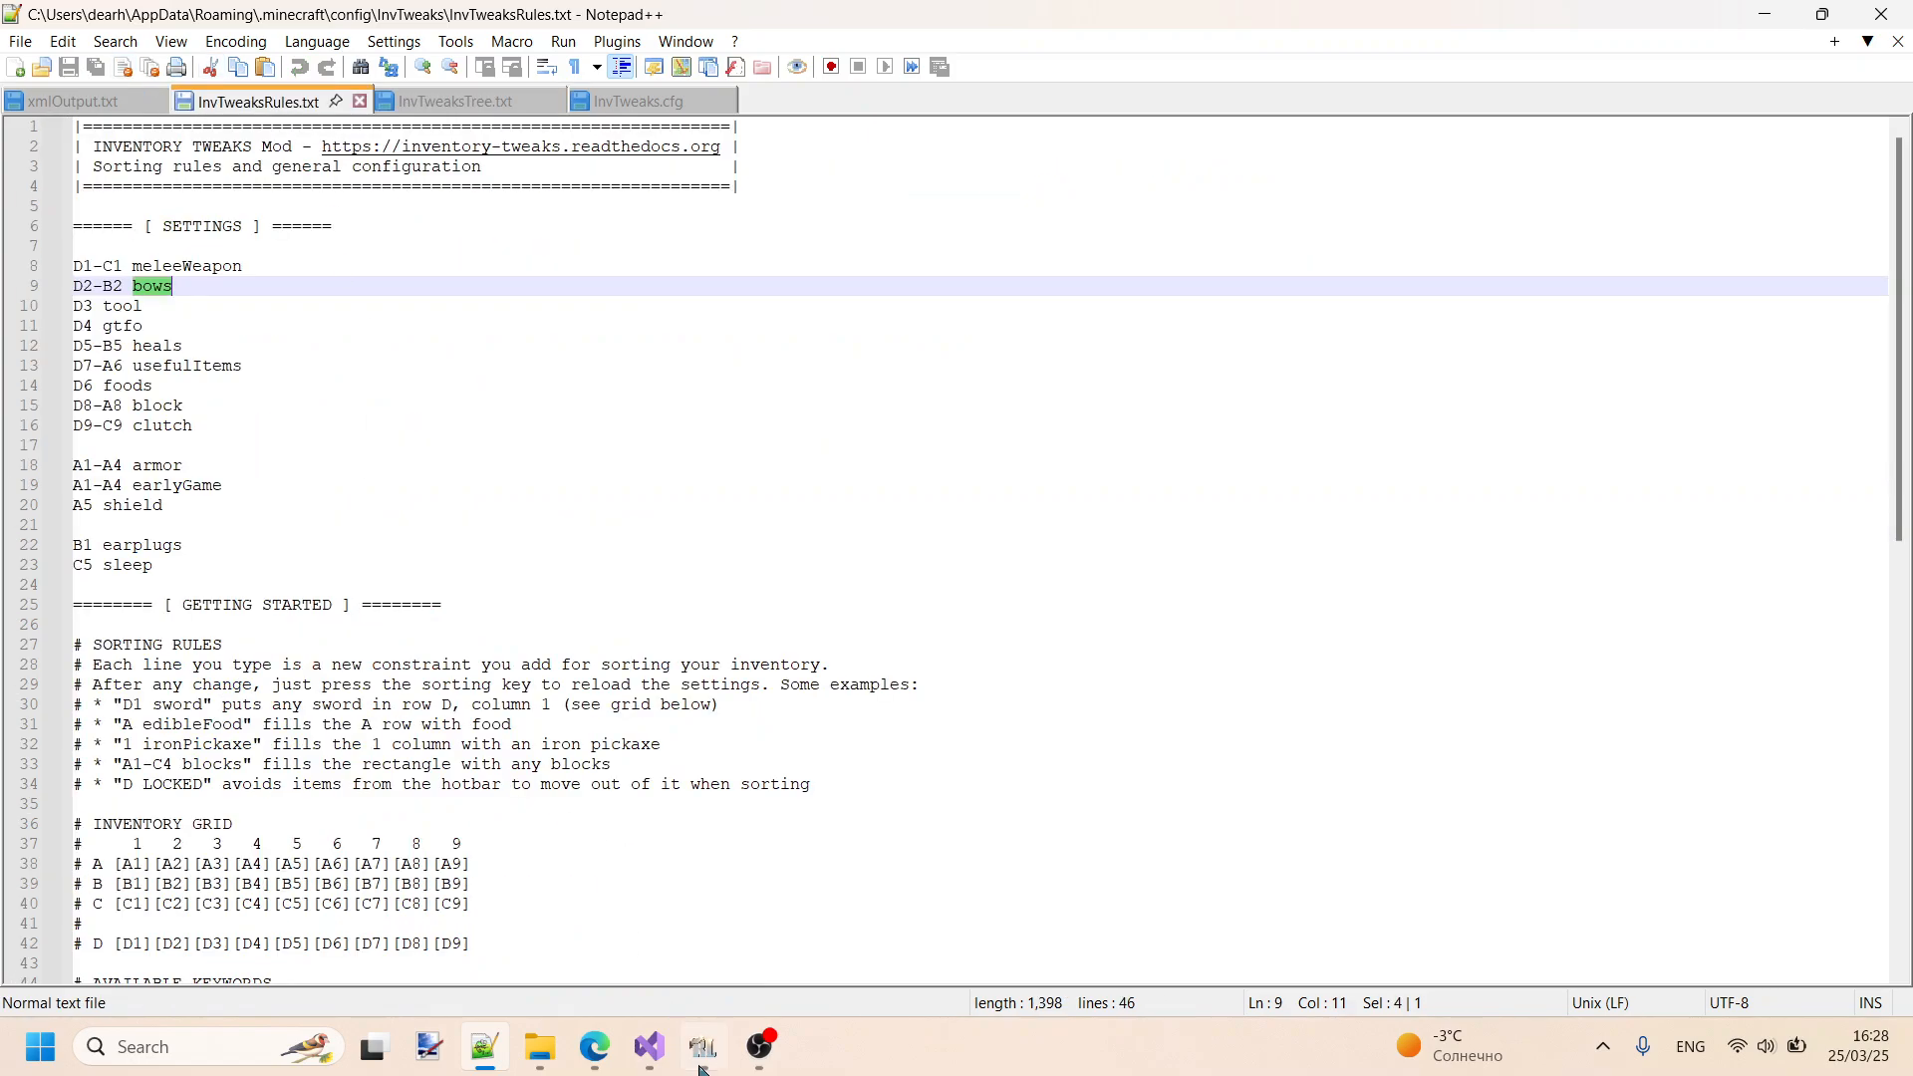
click(439, 104)
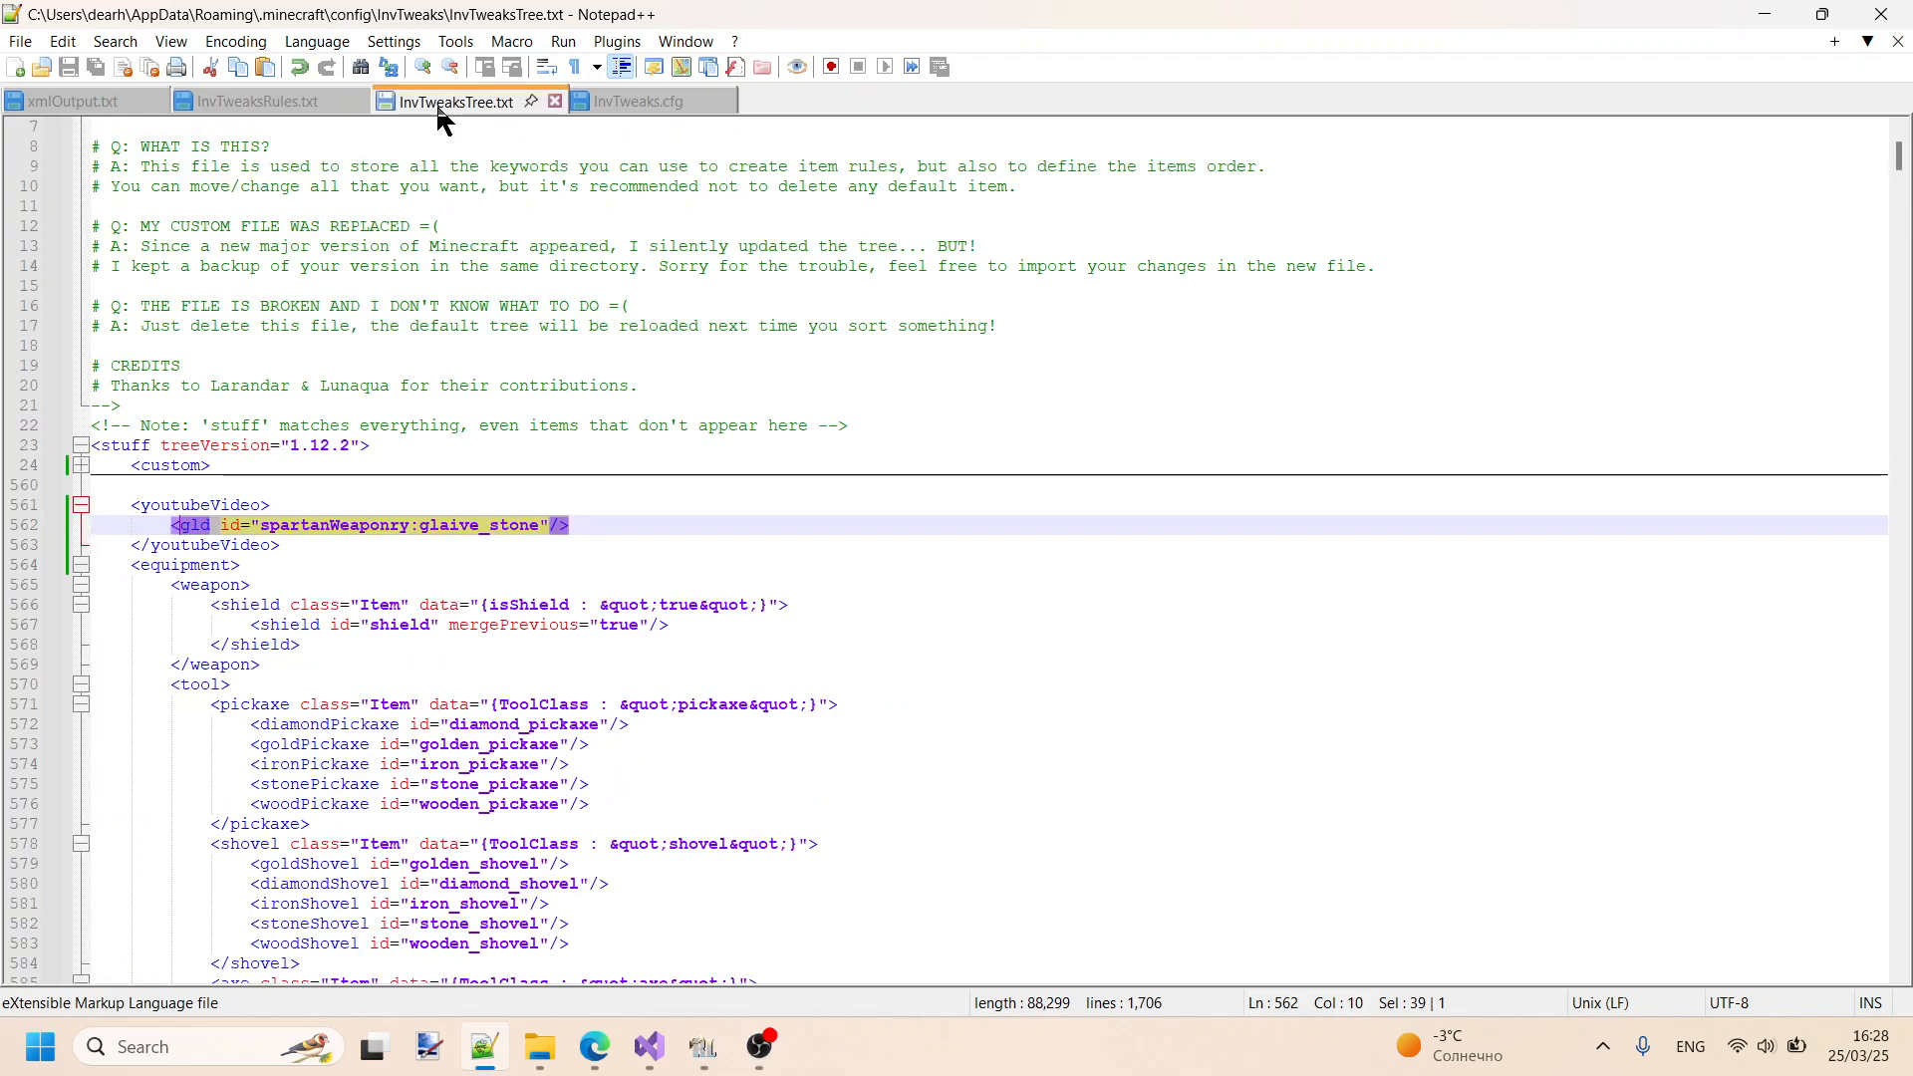
click(261, 101)
drag(133, 267, 243, 266)
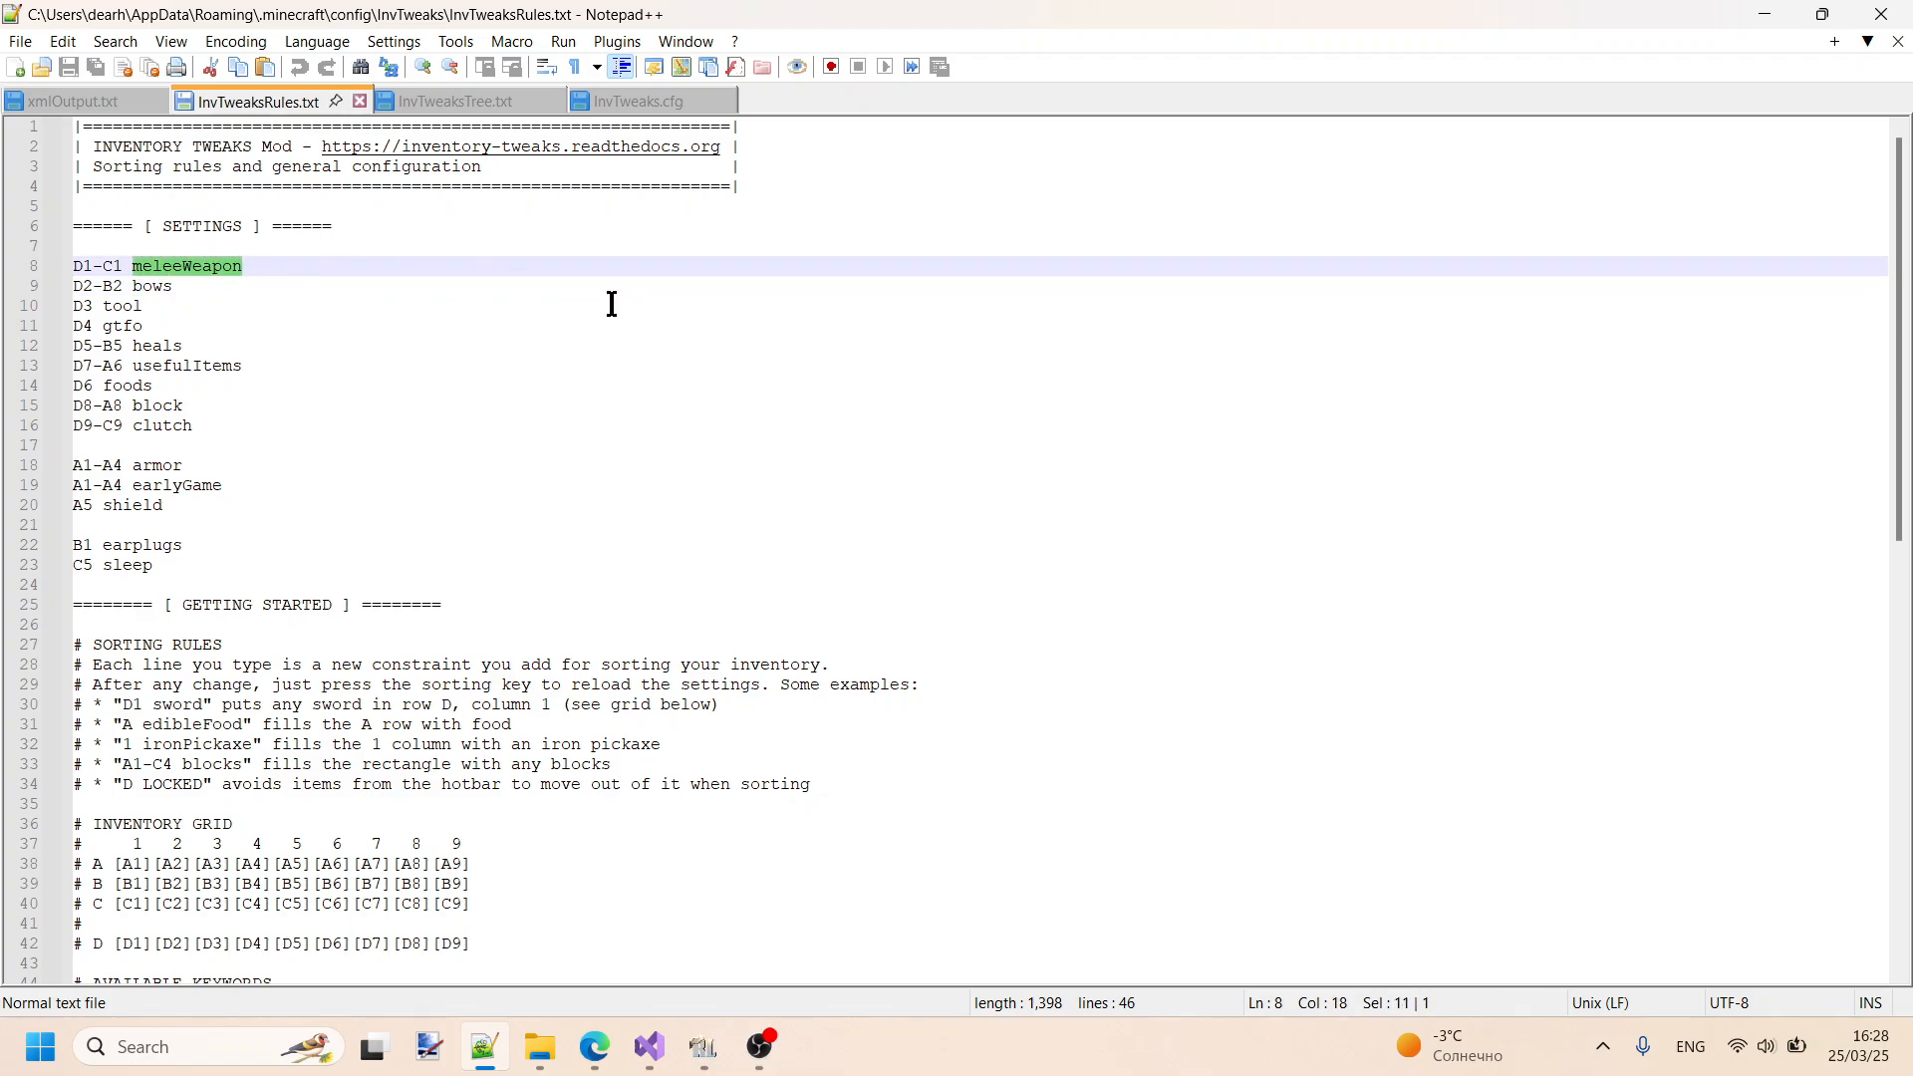
text(gld)
key(ctrl+s)
drag(167, 267, 138, 267)
click(469, 104)
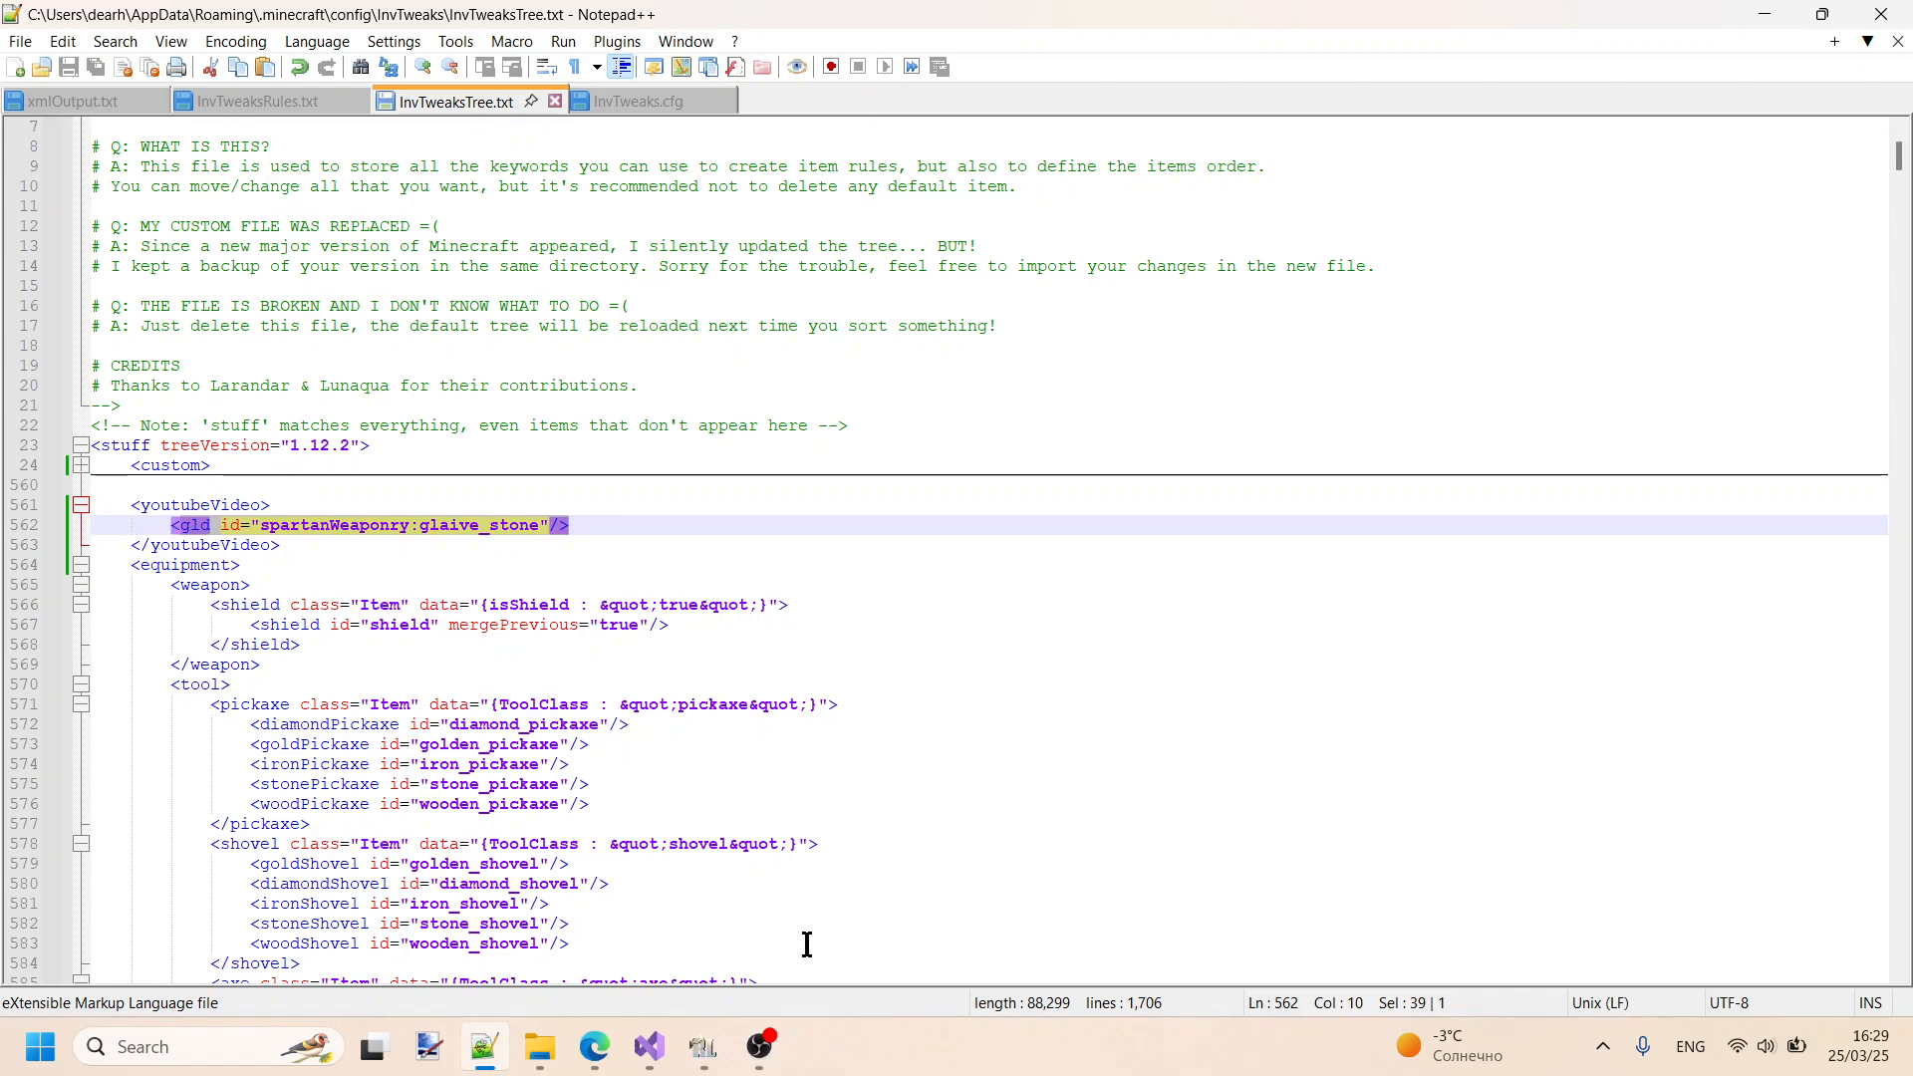
- Switch to RLCraft, close the inventory, and drop the Recall Potion on the ground before picking it back up
click(701, 1051)
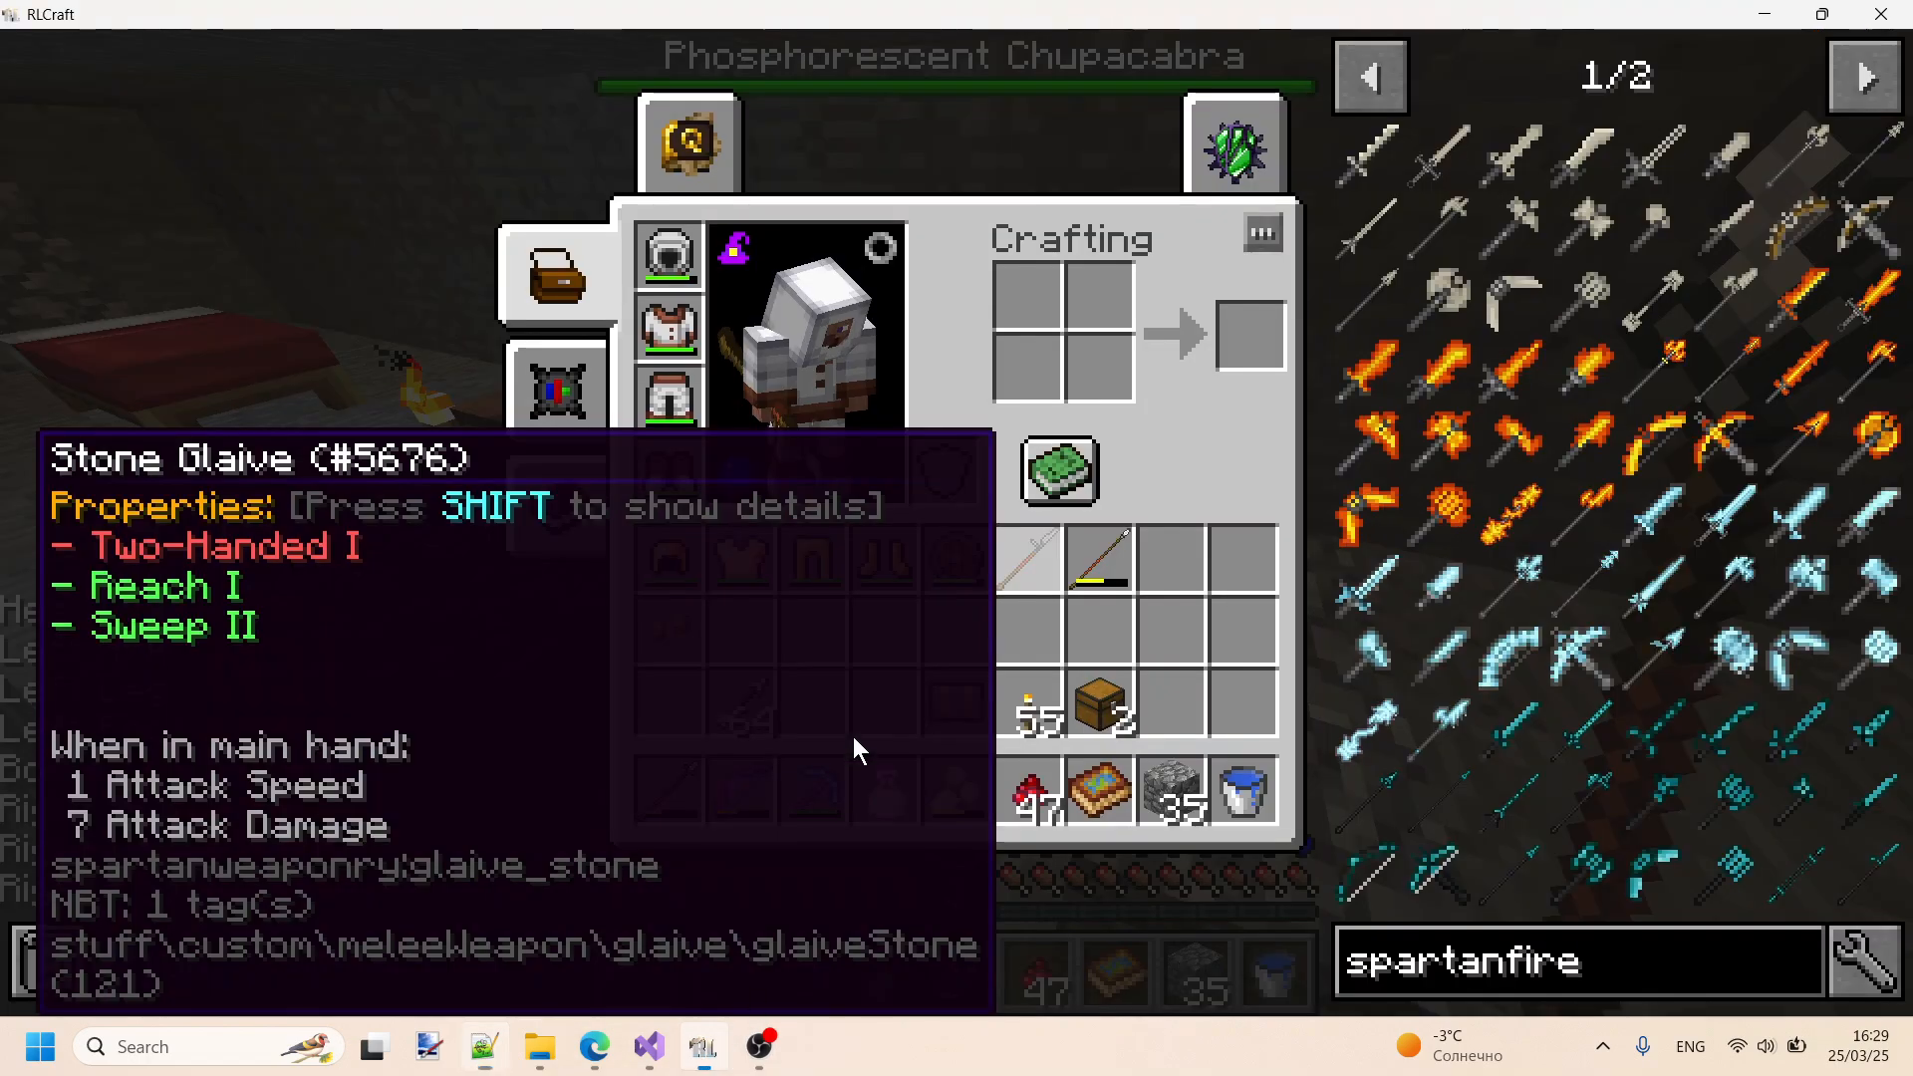
key(e)
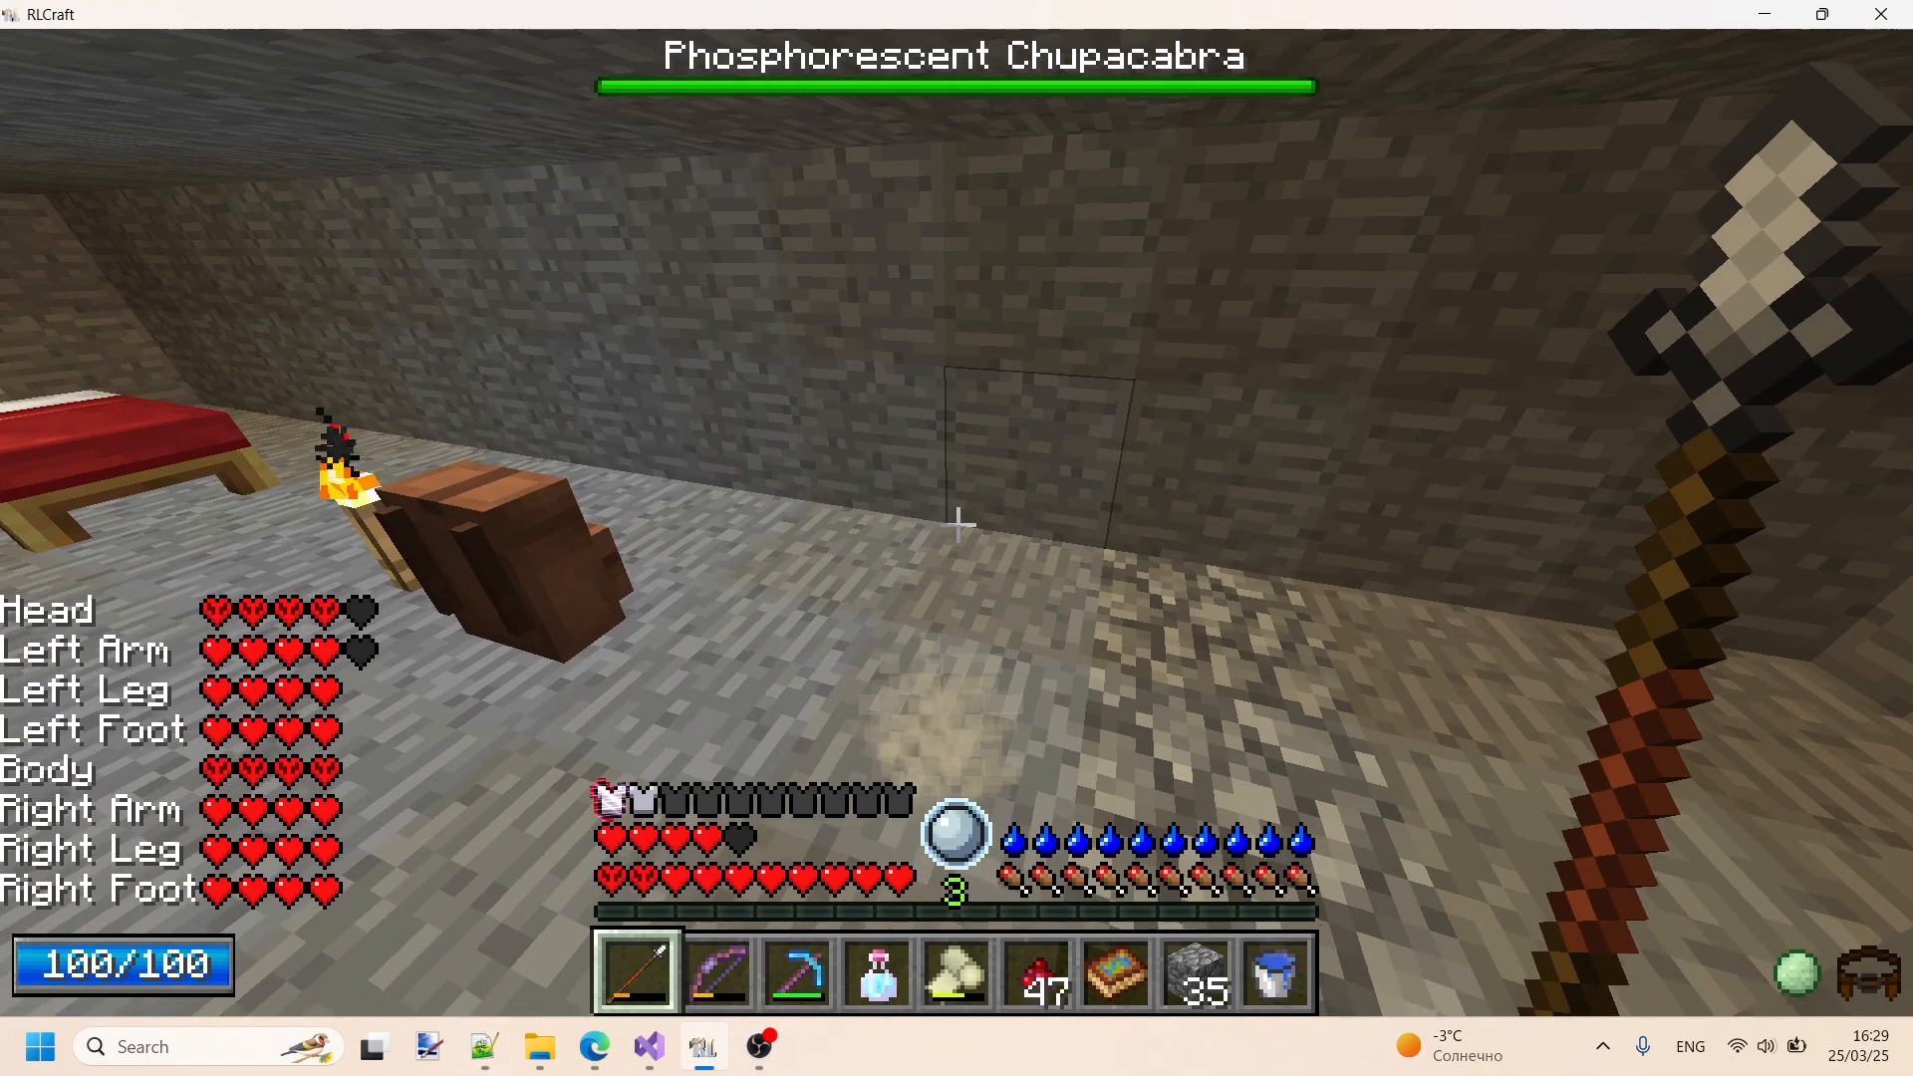
scroll(956, 538, down, 3)
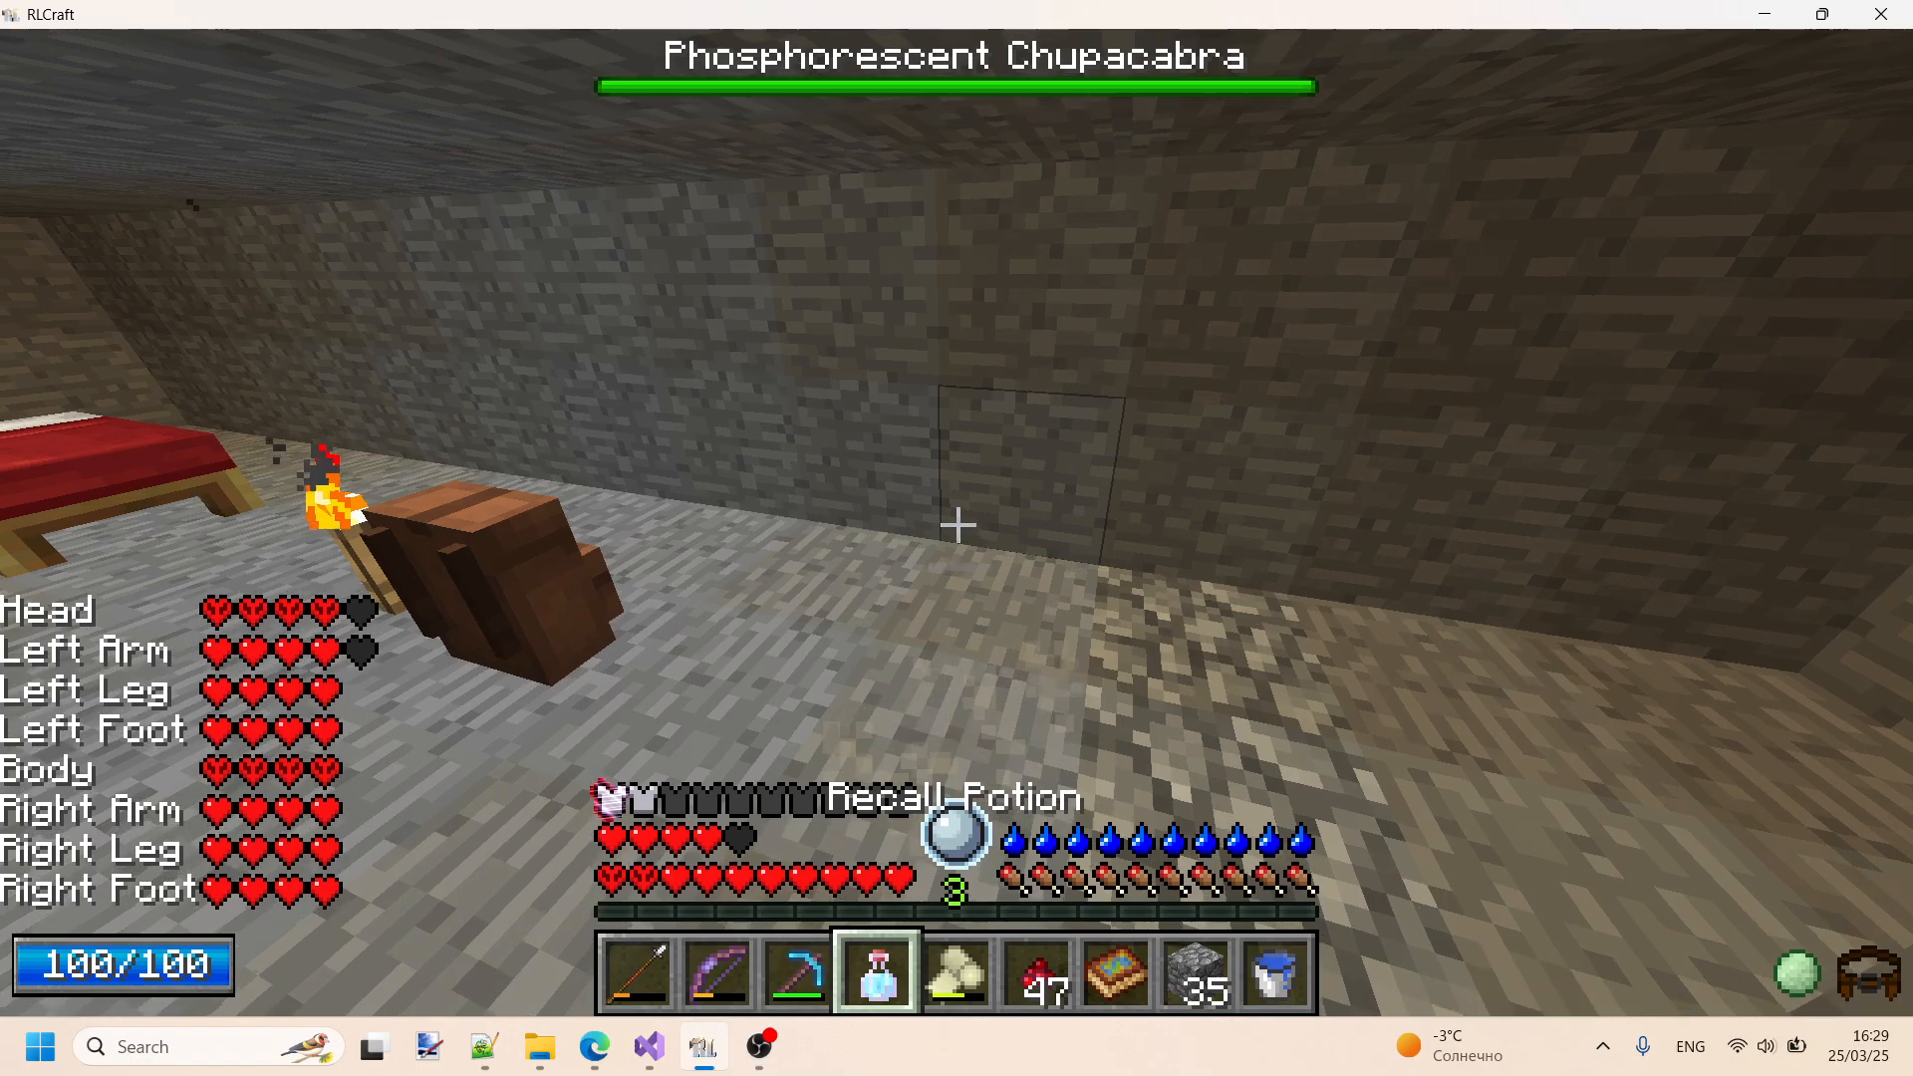
key(q)
key(w)
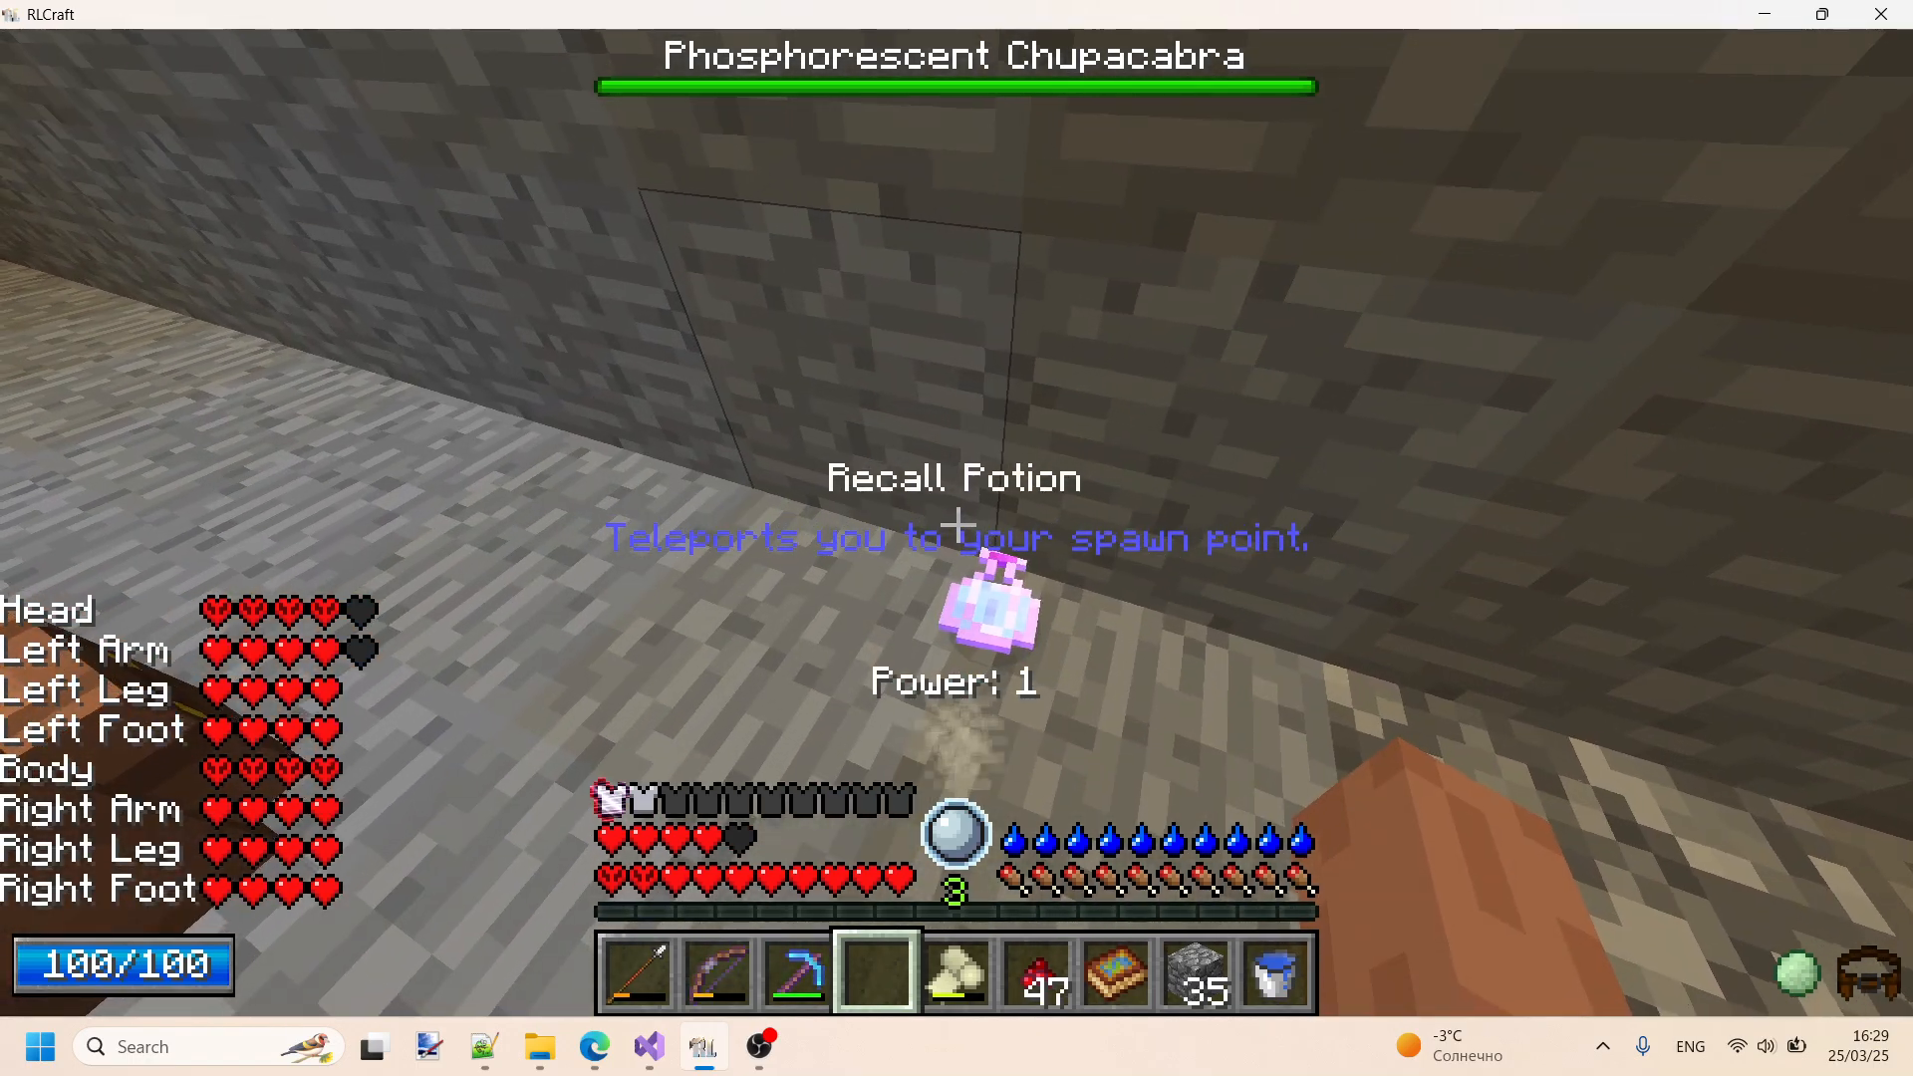
right_click(958, 526)
key(s)
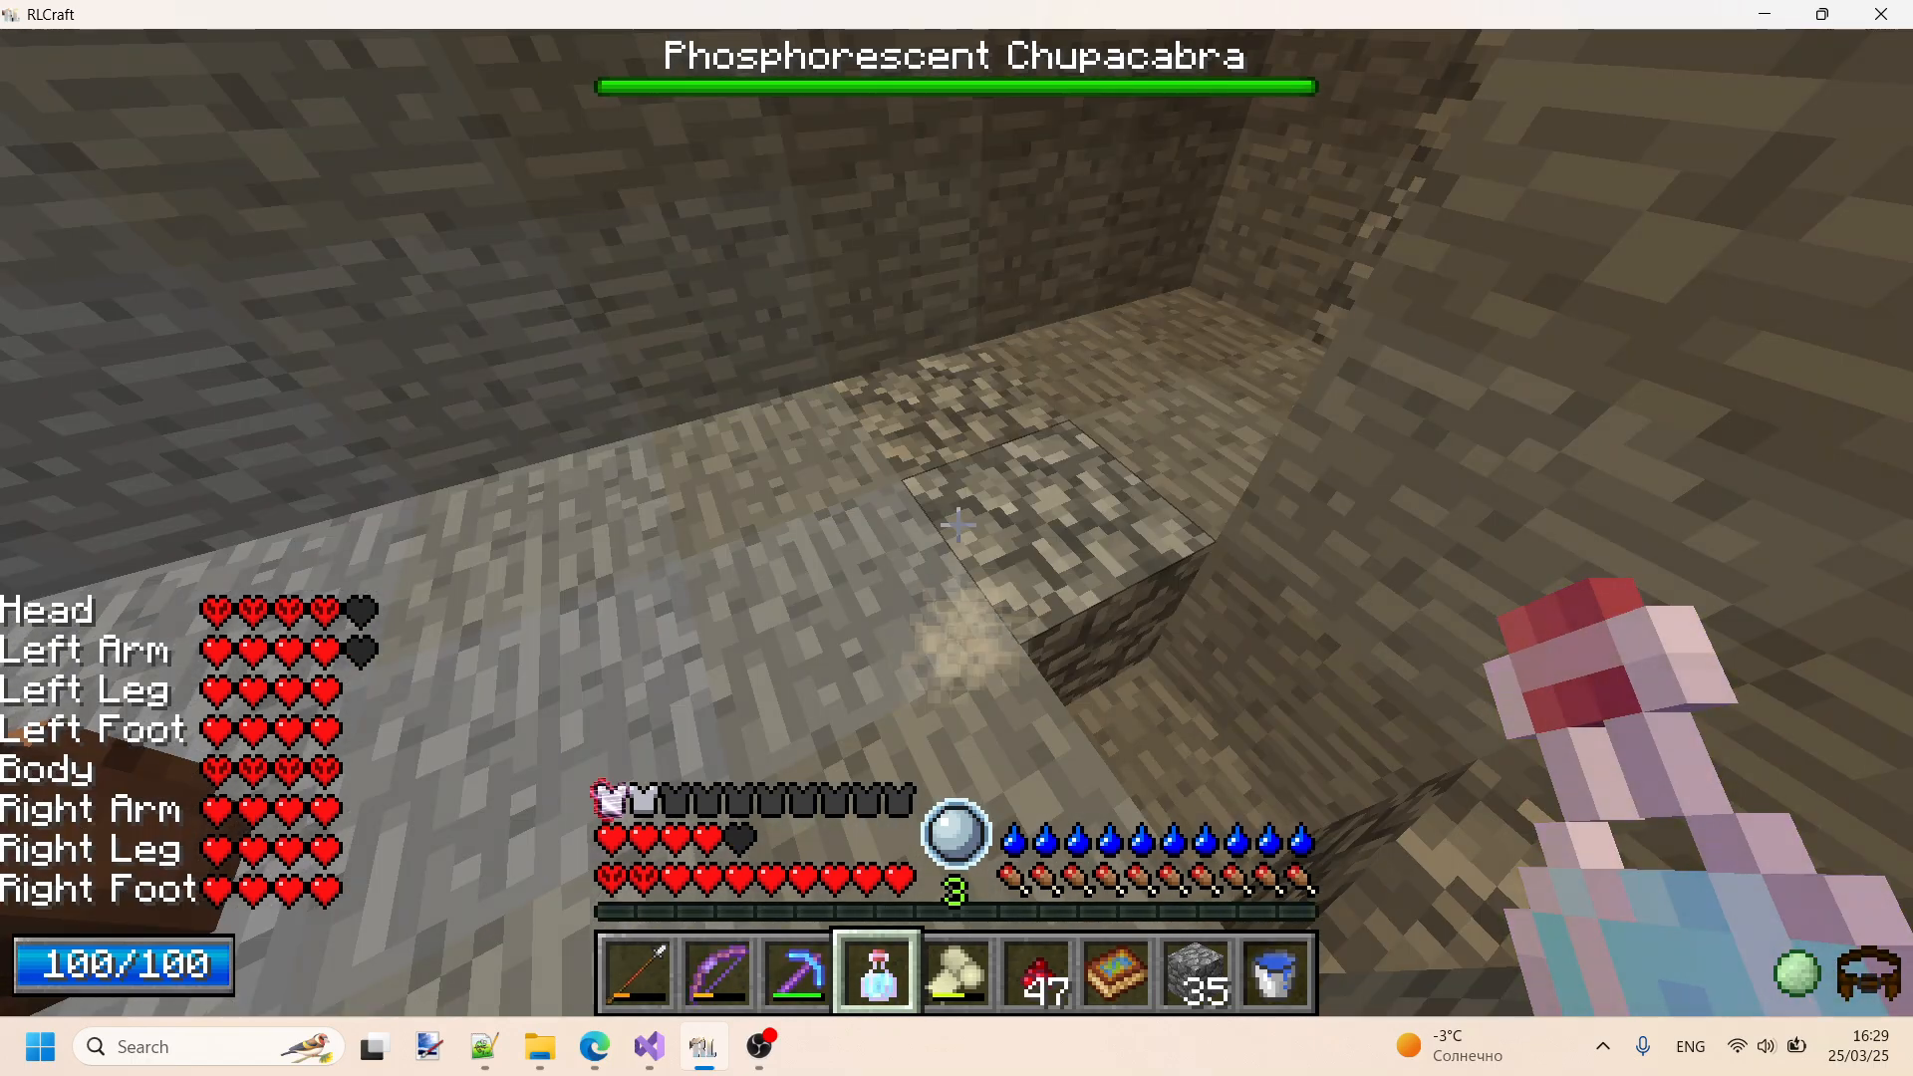
- Sort the player inventory, and move the Stone Glaive into the crafting grid and back into its inventory slot
key(e)
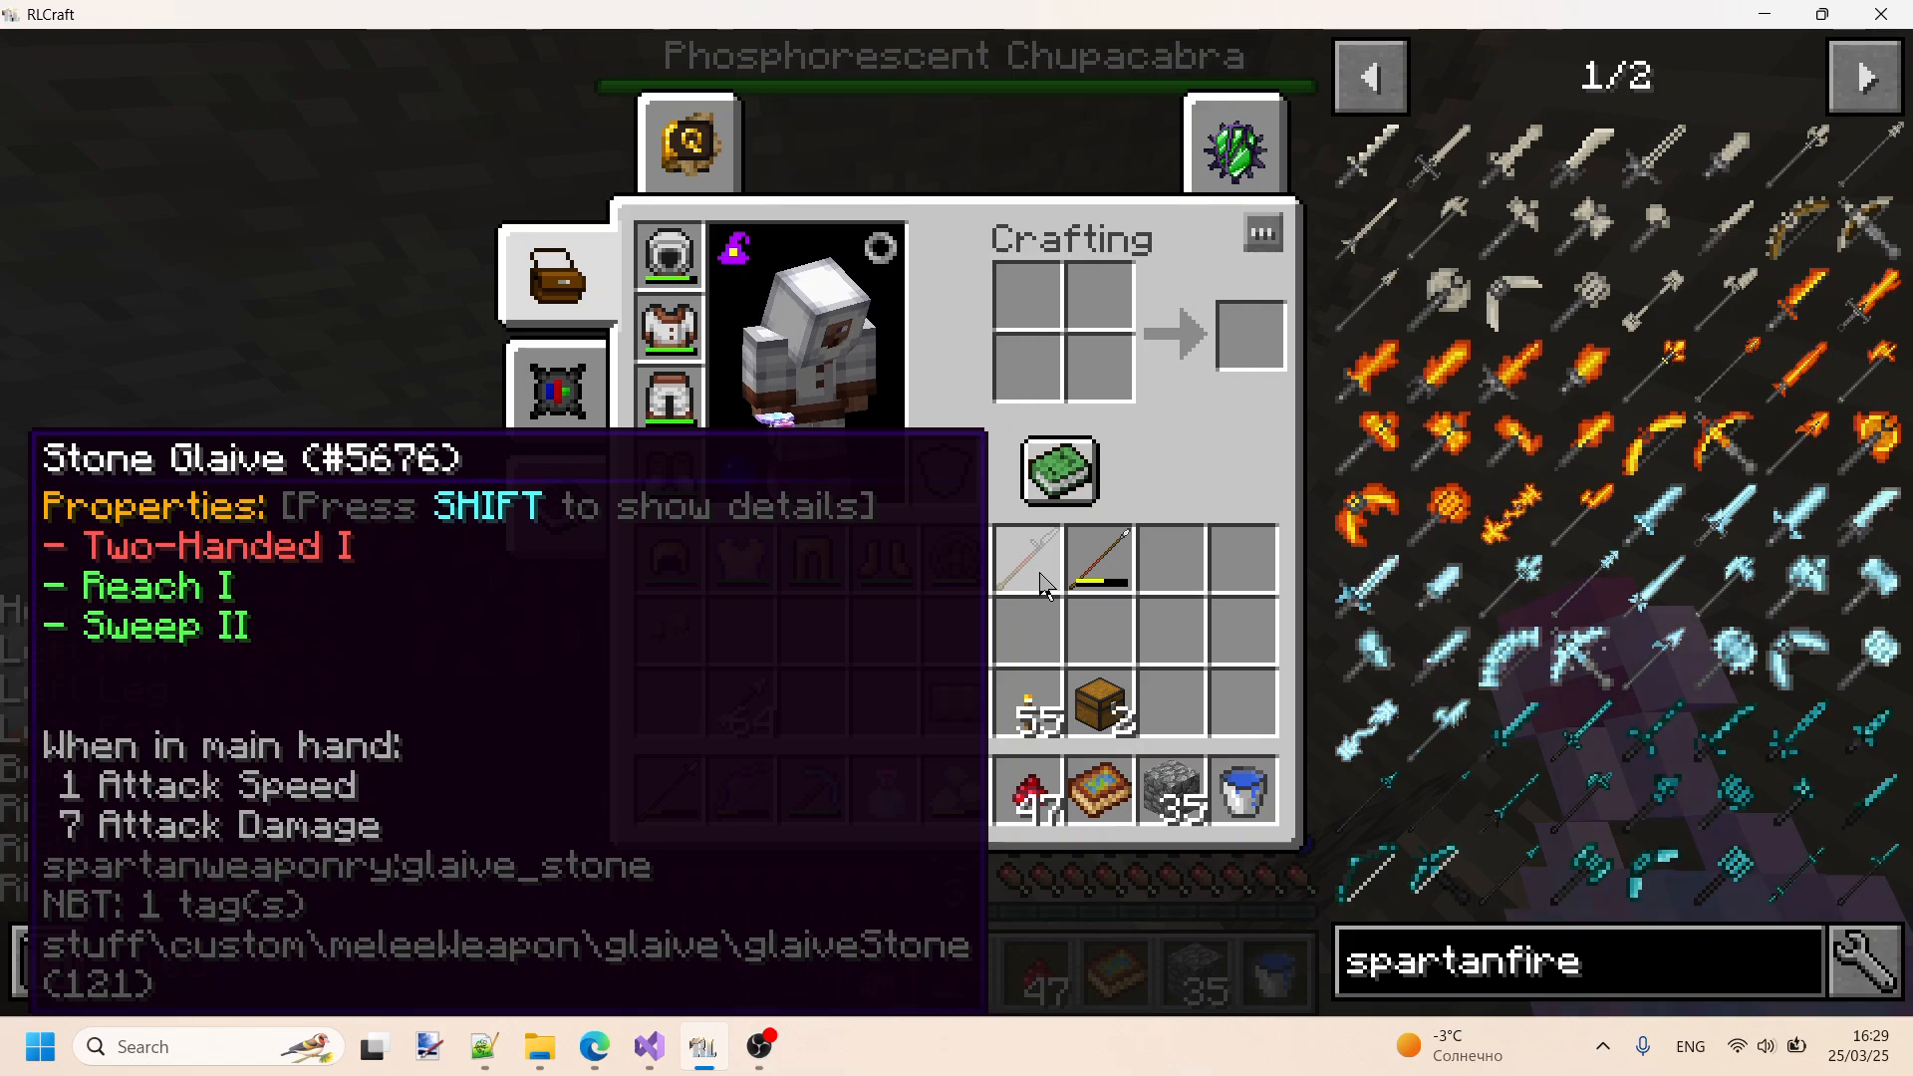
key(r)
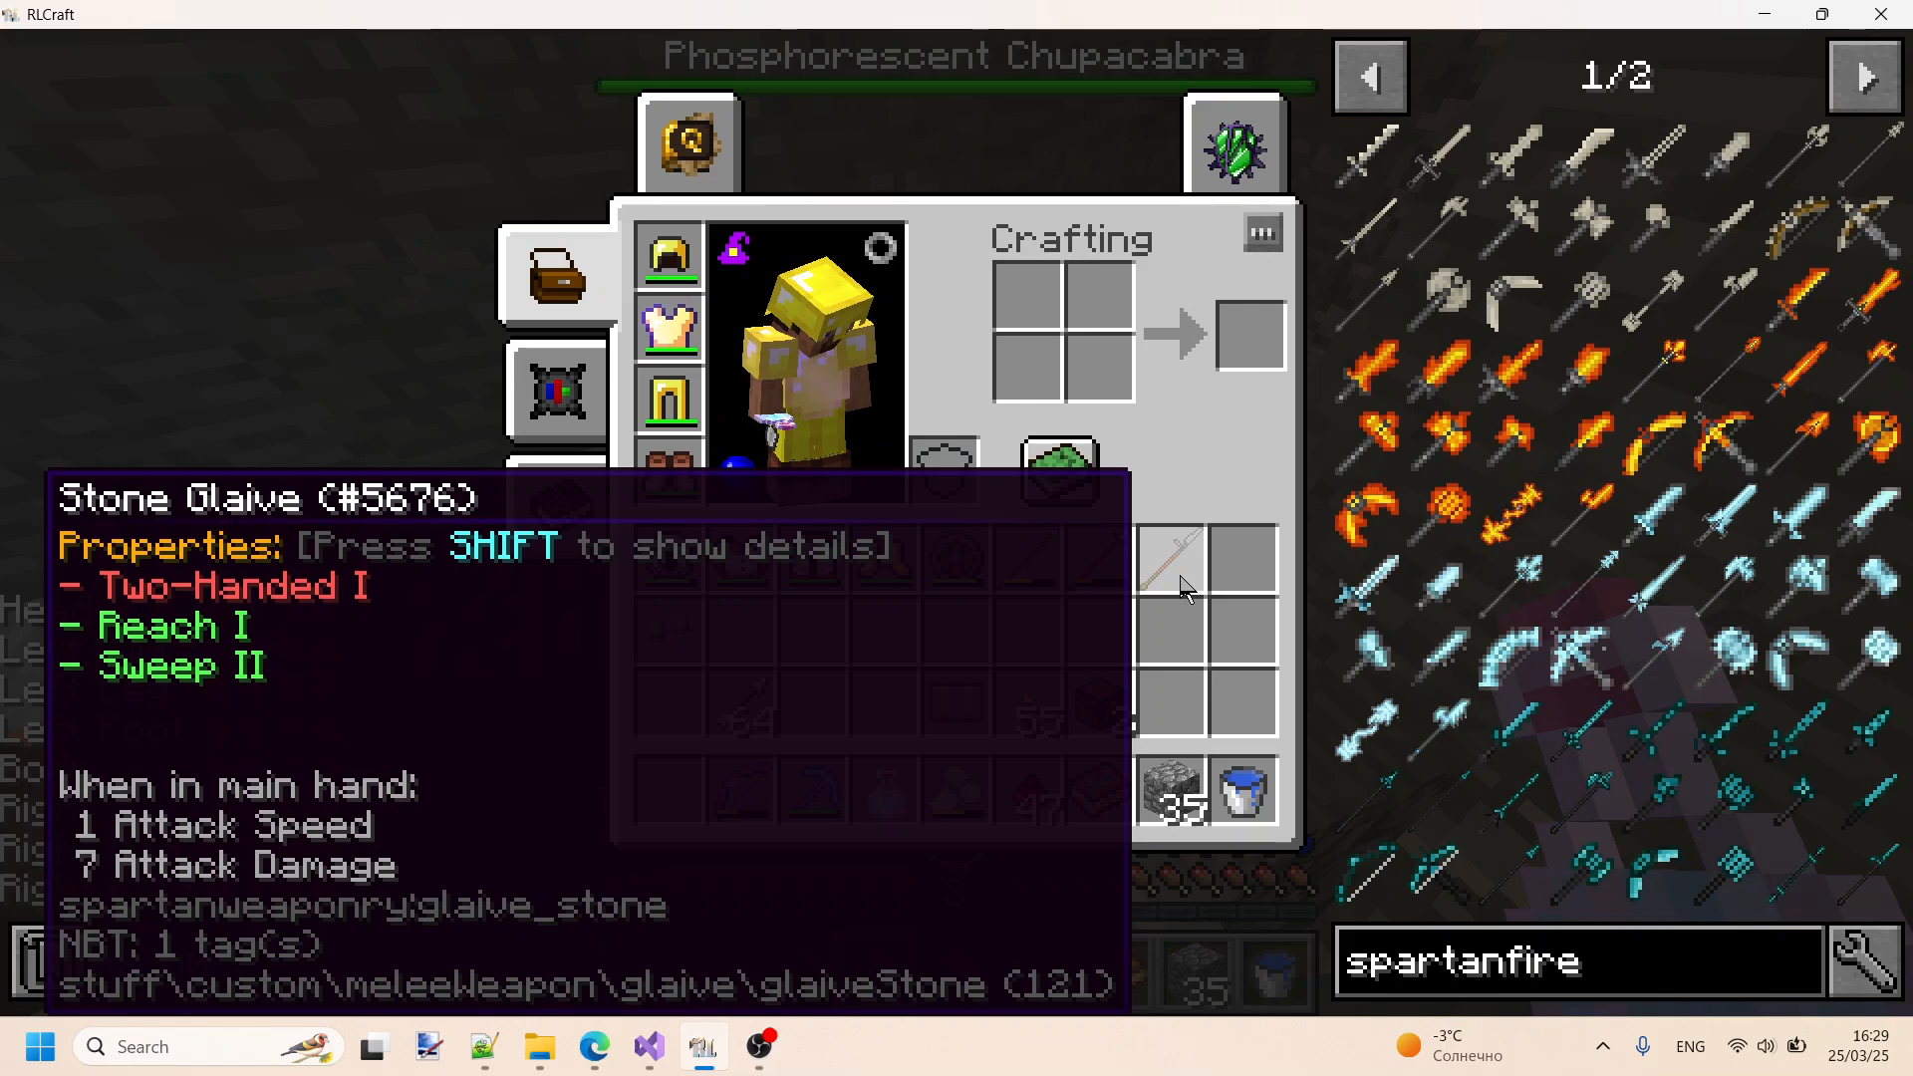
click(1183, 588)
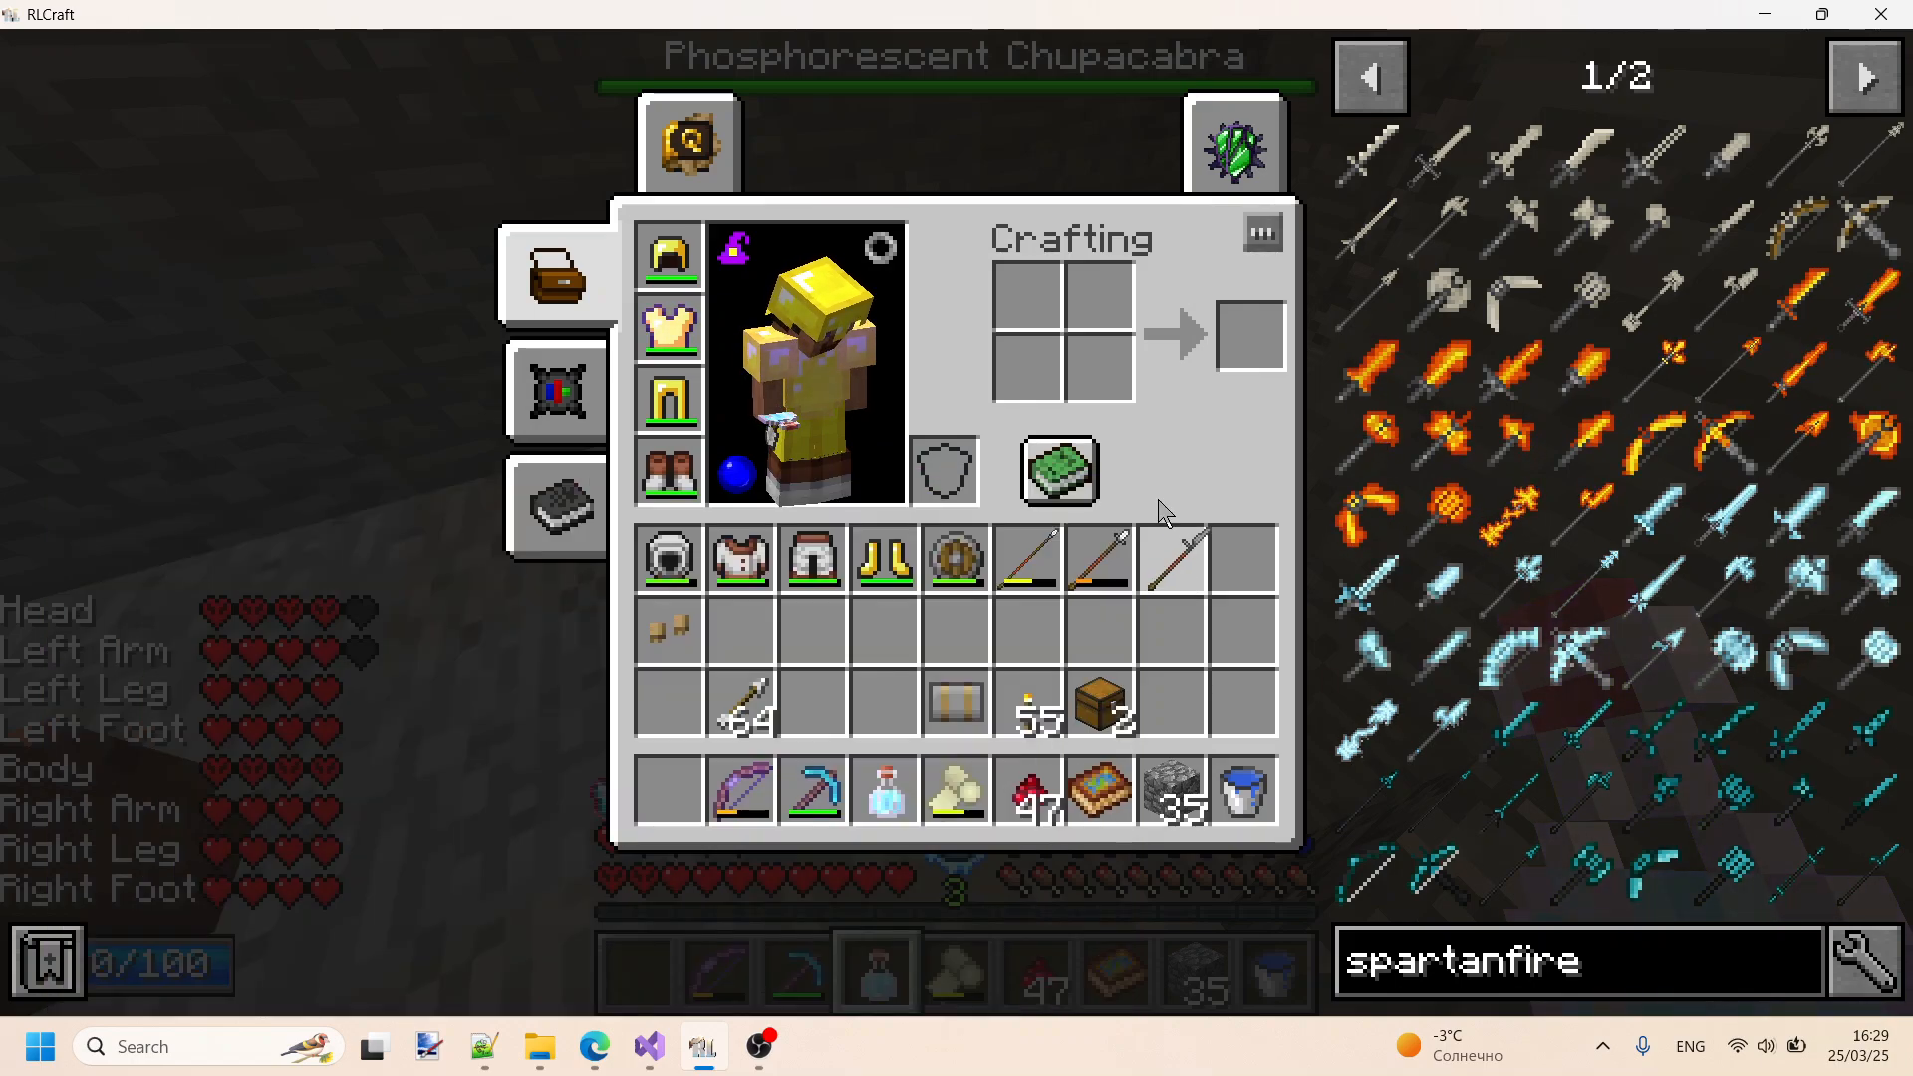
click(1108, 304)
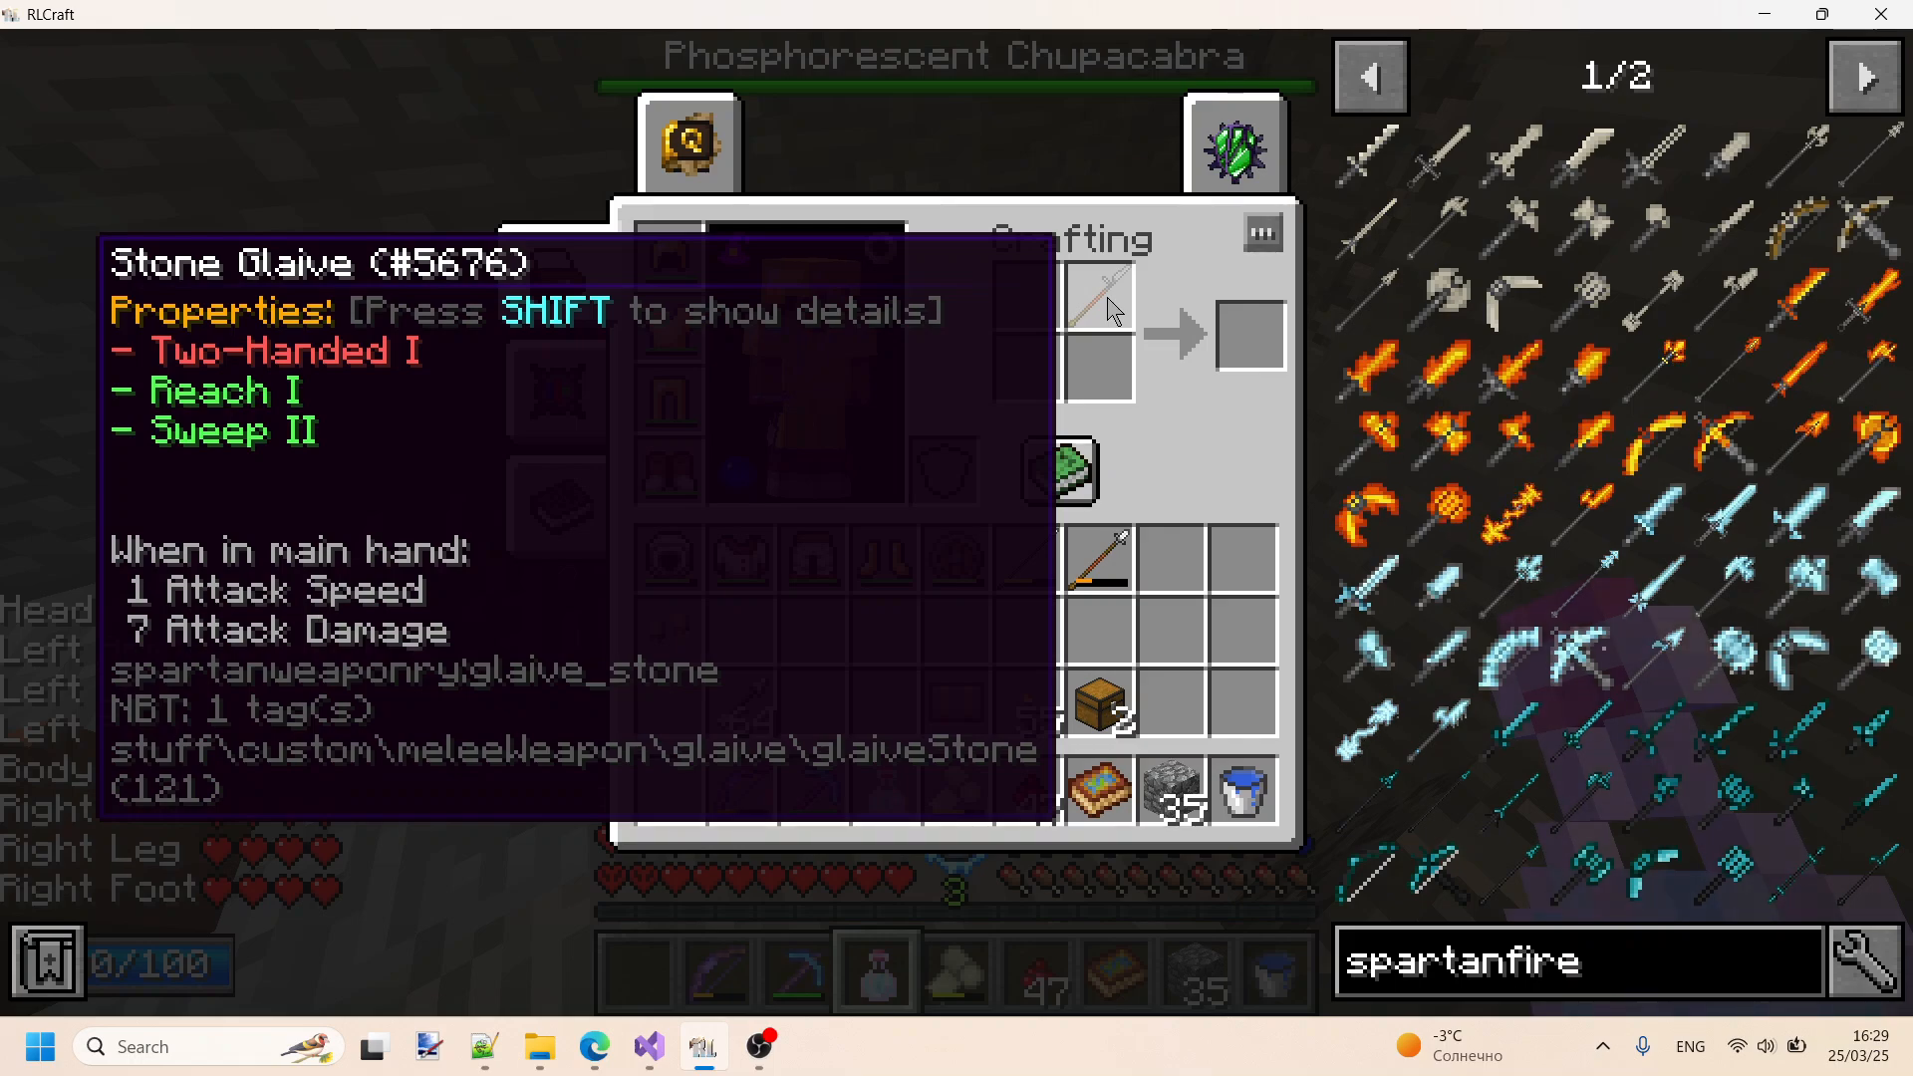
shift+click(1108, 304)
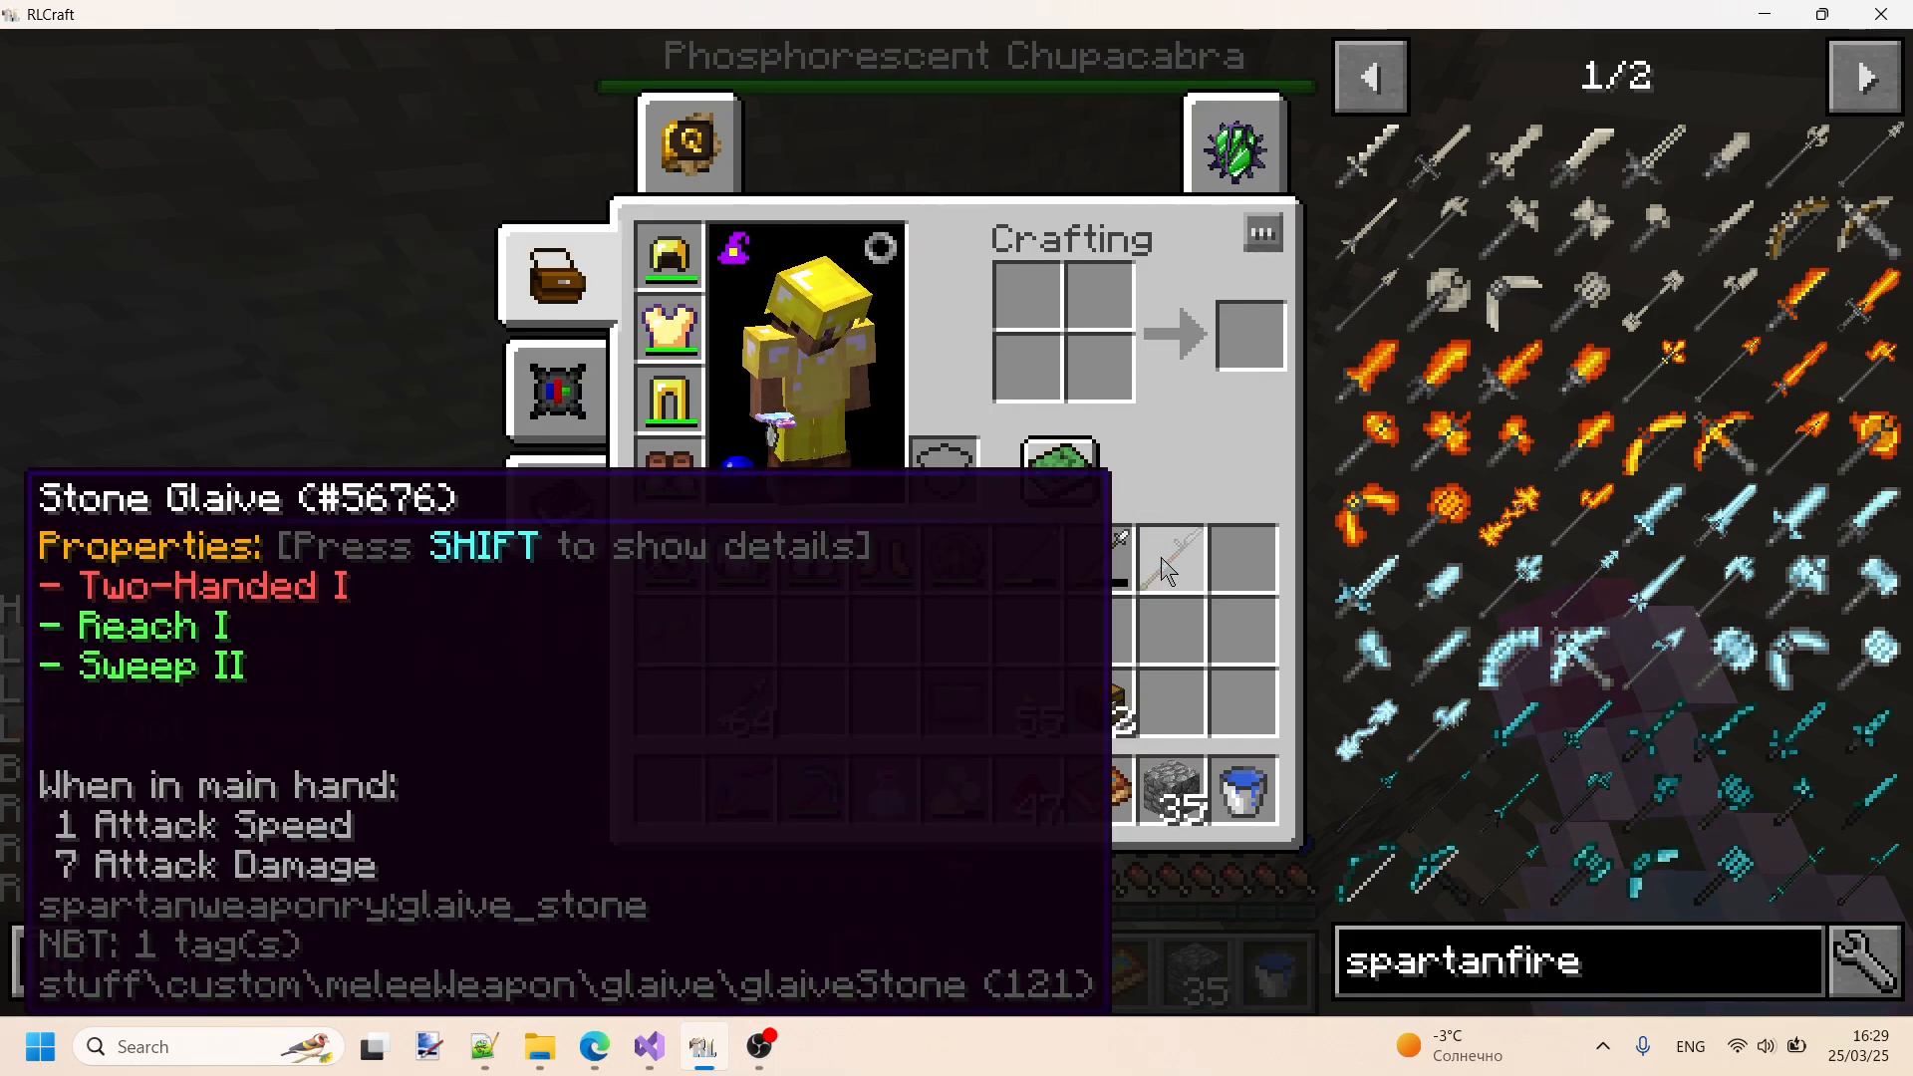
- Close the RLCraft inventory, switch to InvTweaksTree.txt in Notepad++, and cut the youtubeVideo block above the equipment category
key(e)
key(Escape)
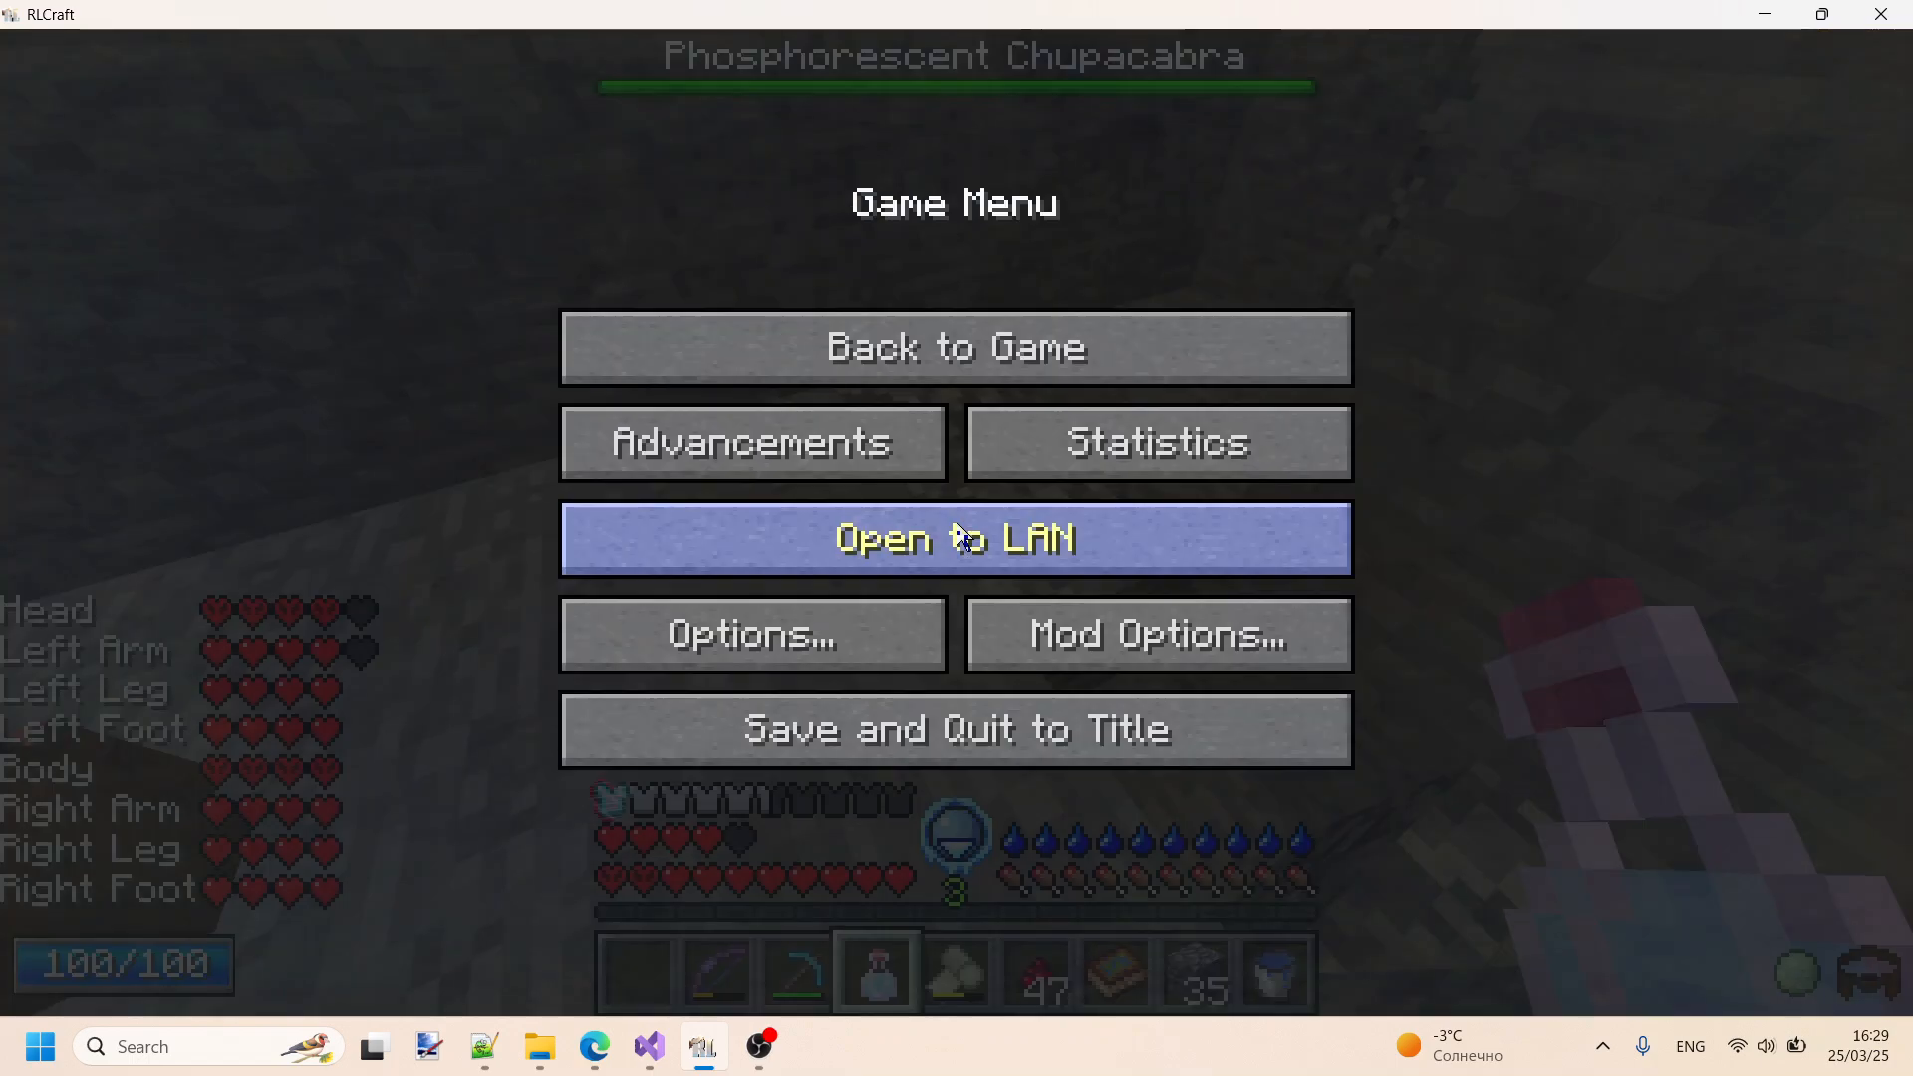
key(alt+Tab)
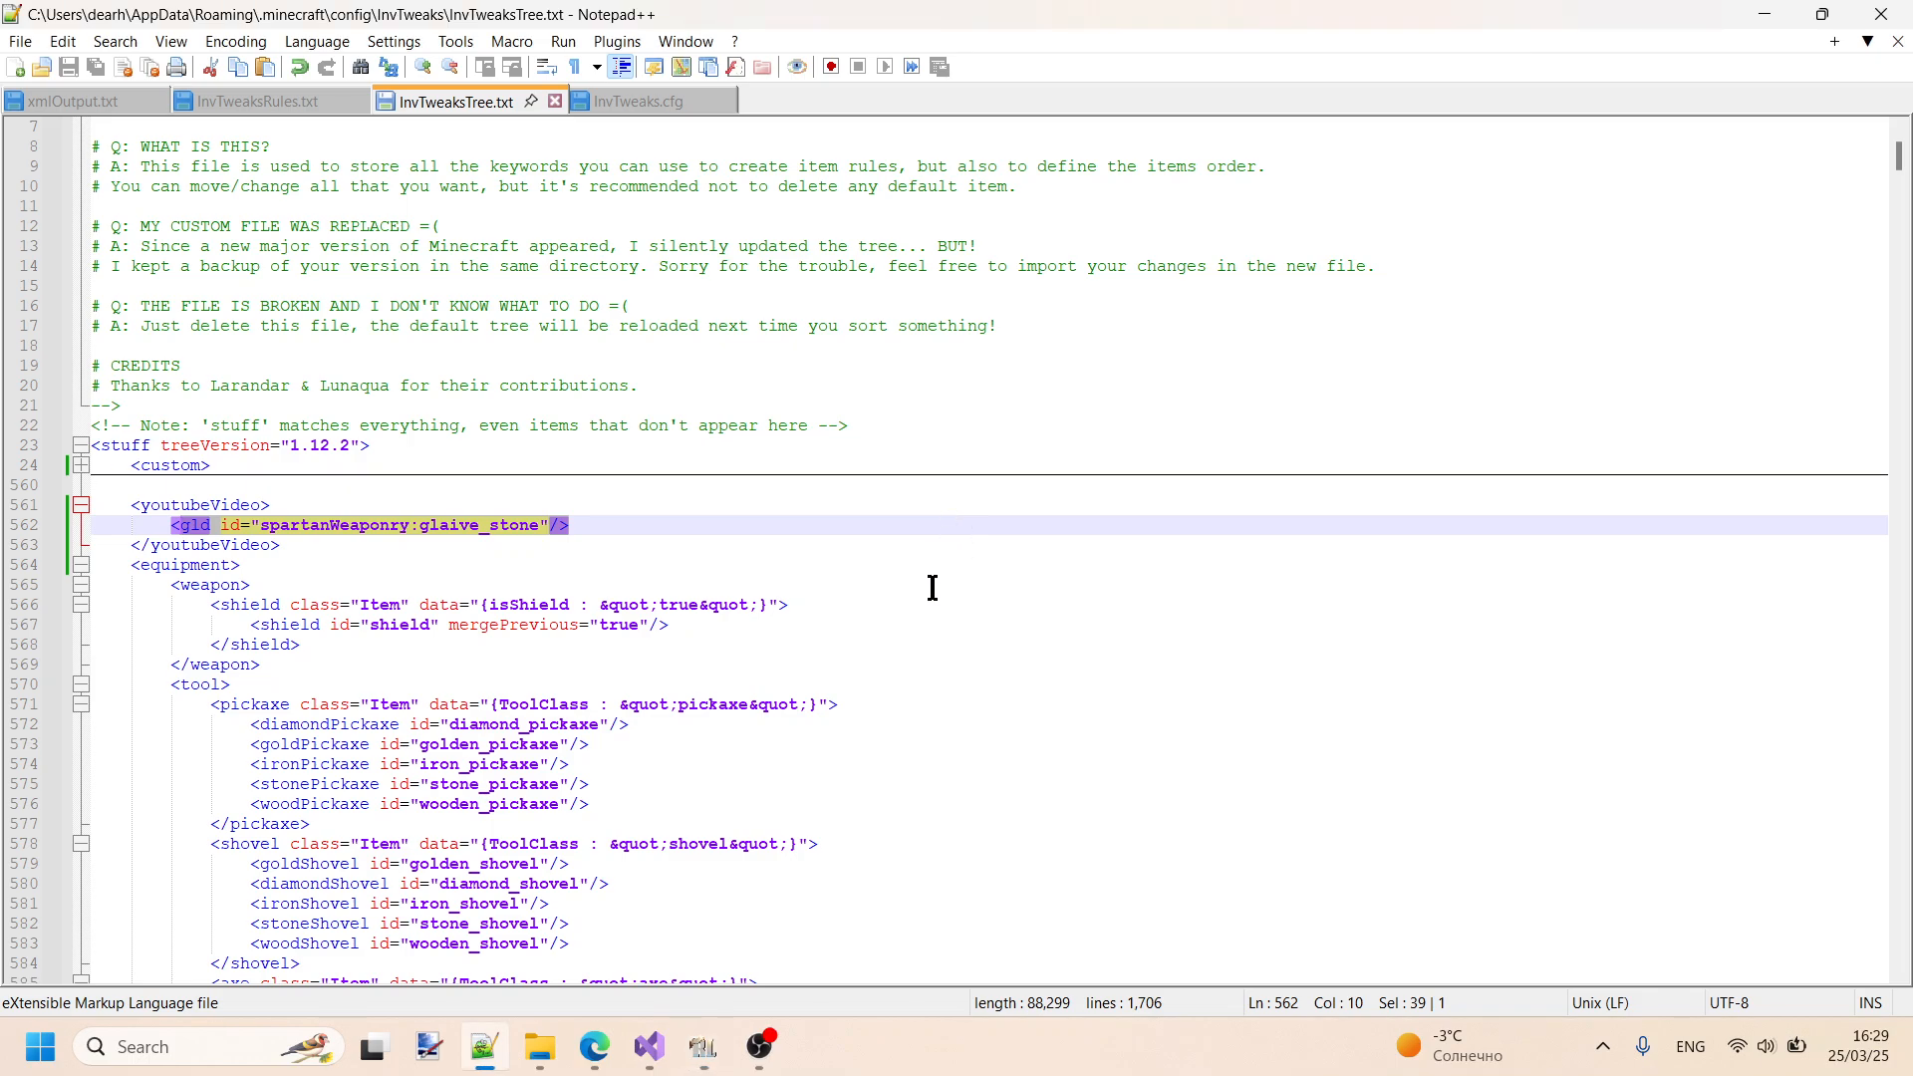
scroll(933, 588, down, 1)
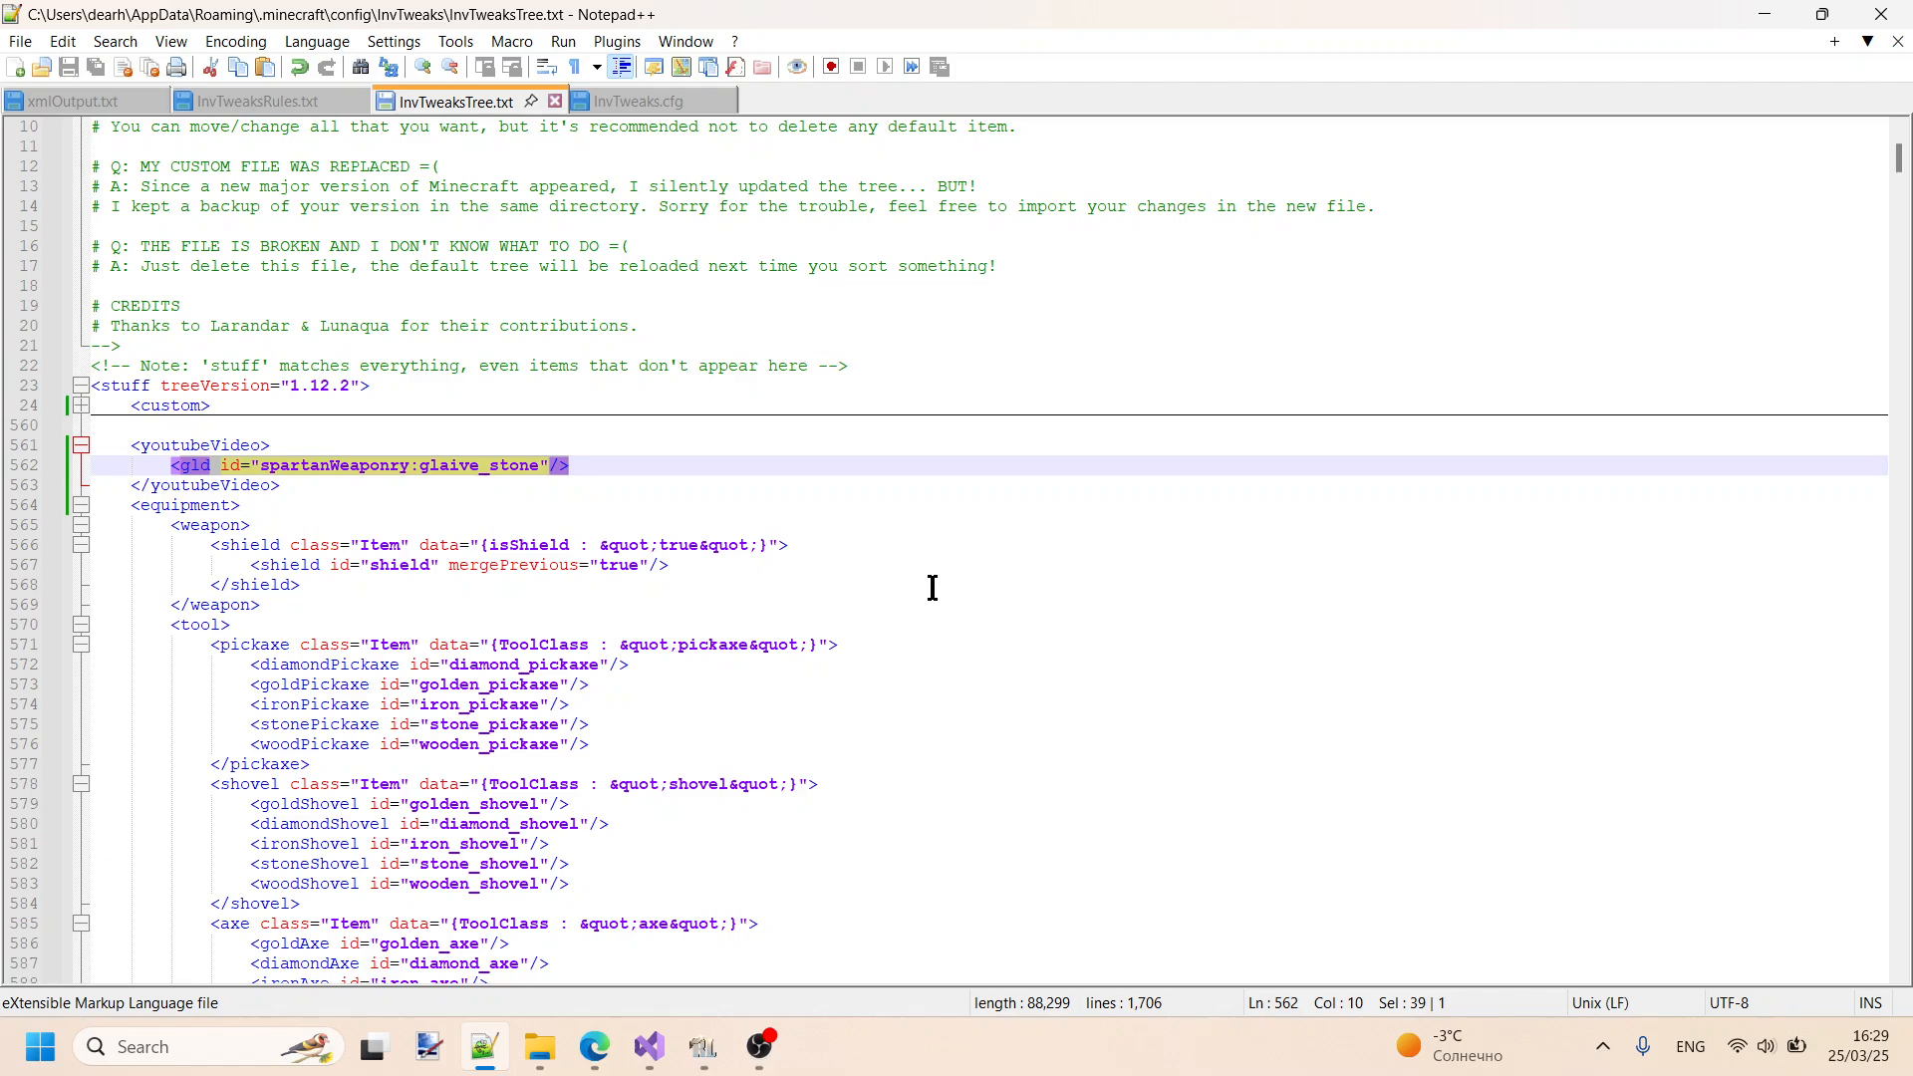
drag(344, 487, 133, 446)
key(ctrl+c)
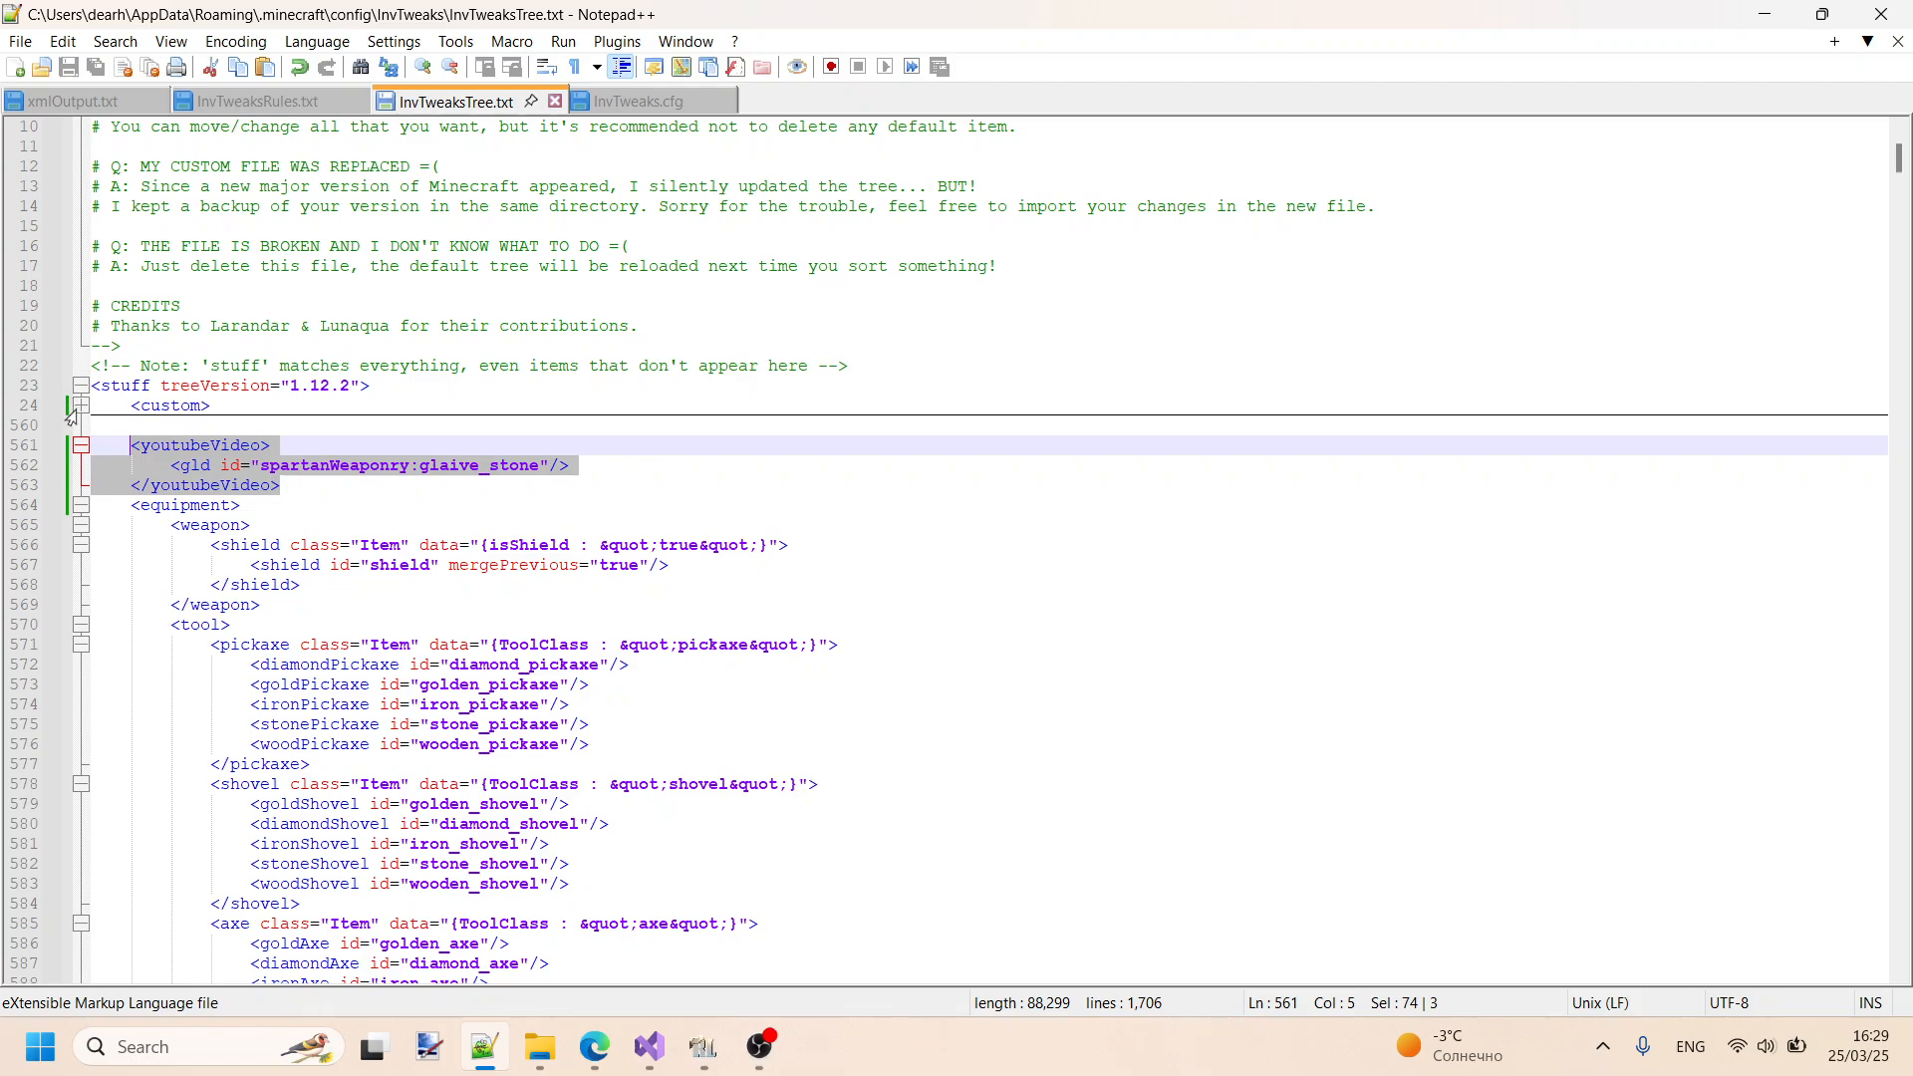
key(Delete)
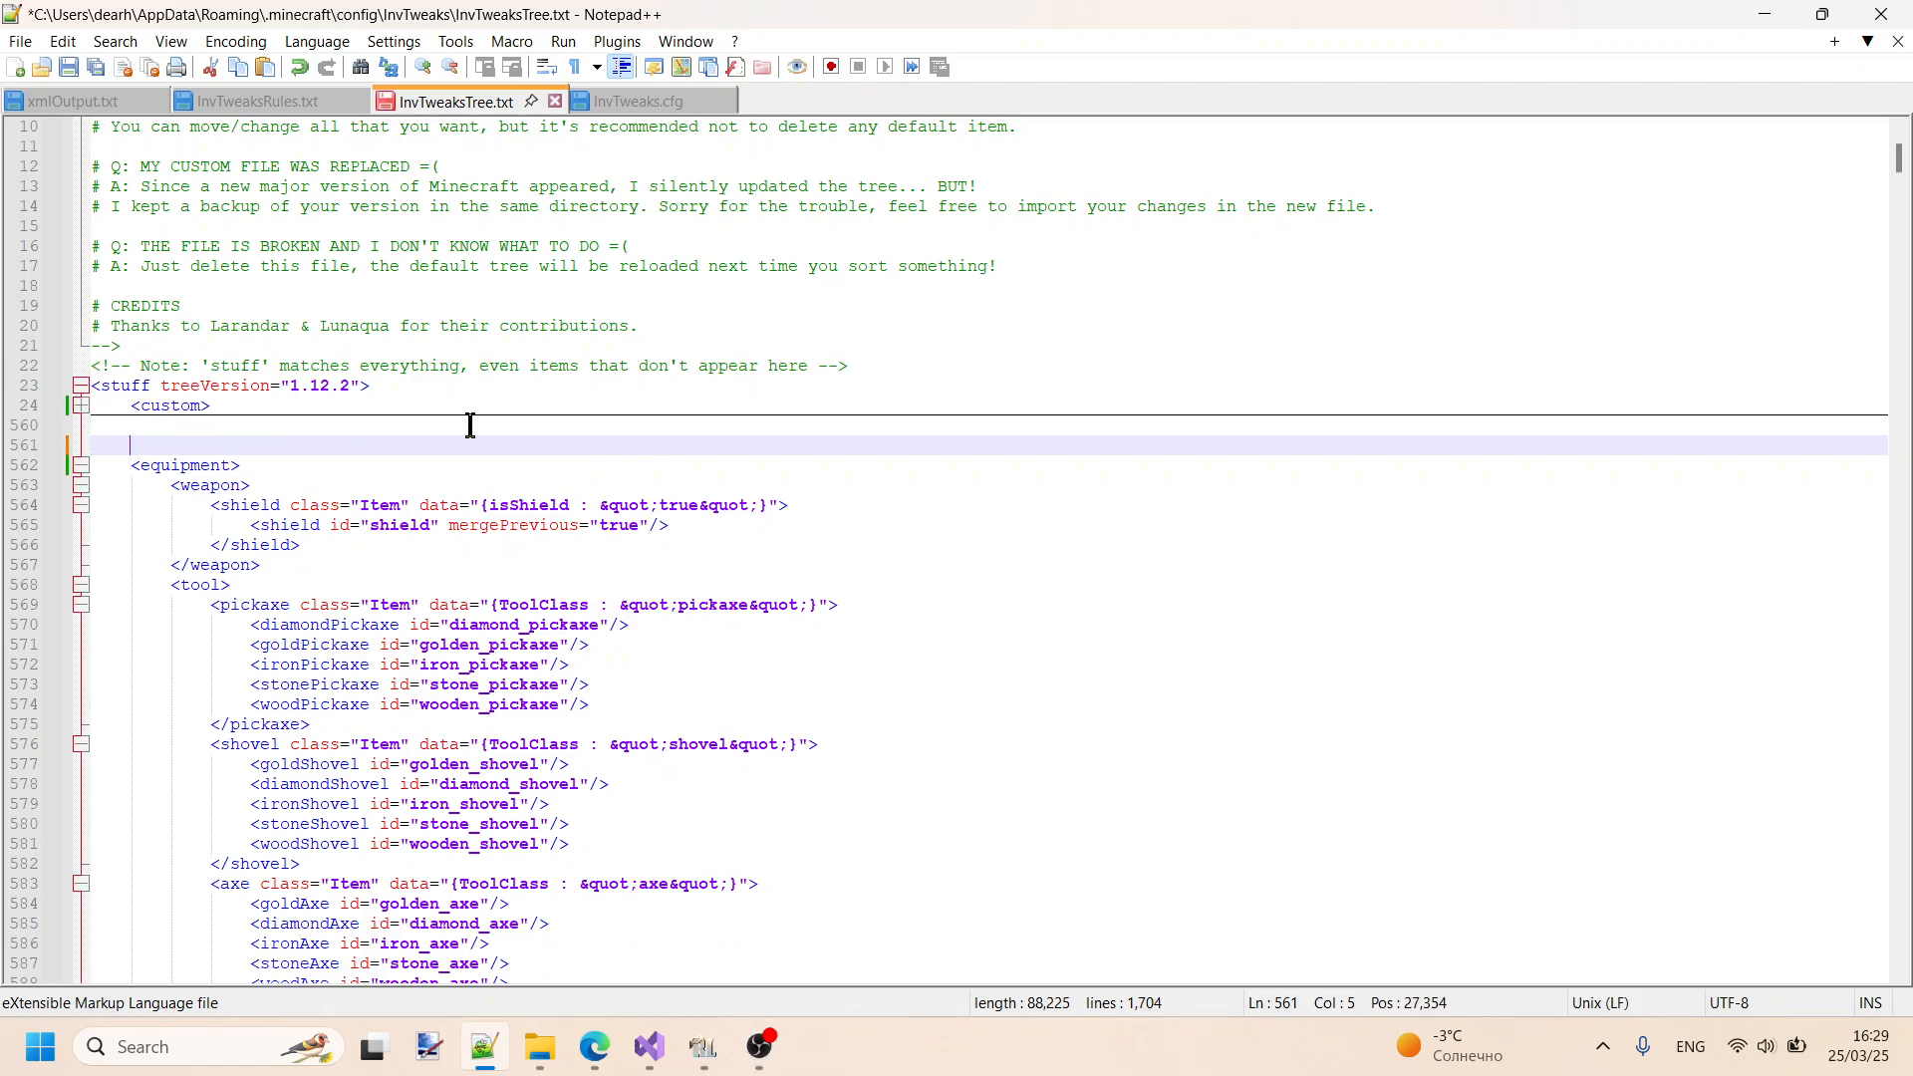
- Paste the youtubeVideo block directly below the stuff treeVersion tag, indent its opening line, and save InvTweaksTree.txt
click(407, 386)
key(Return)
key(ctrl+v)
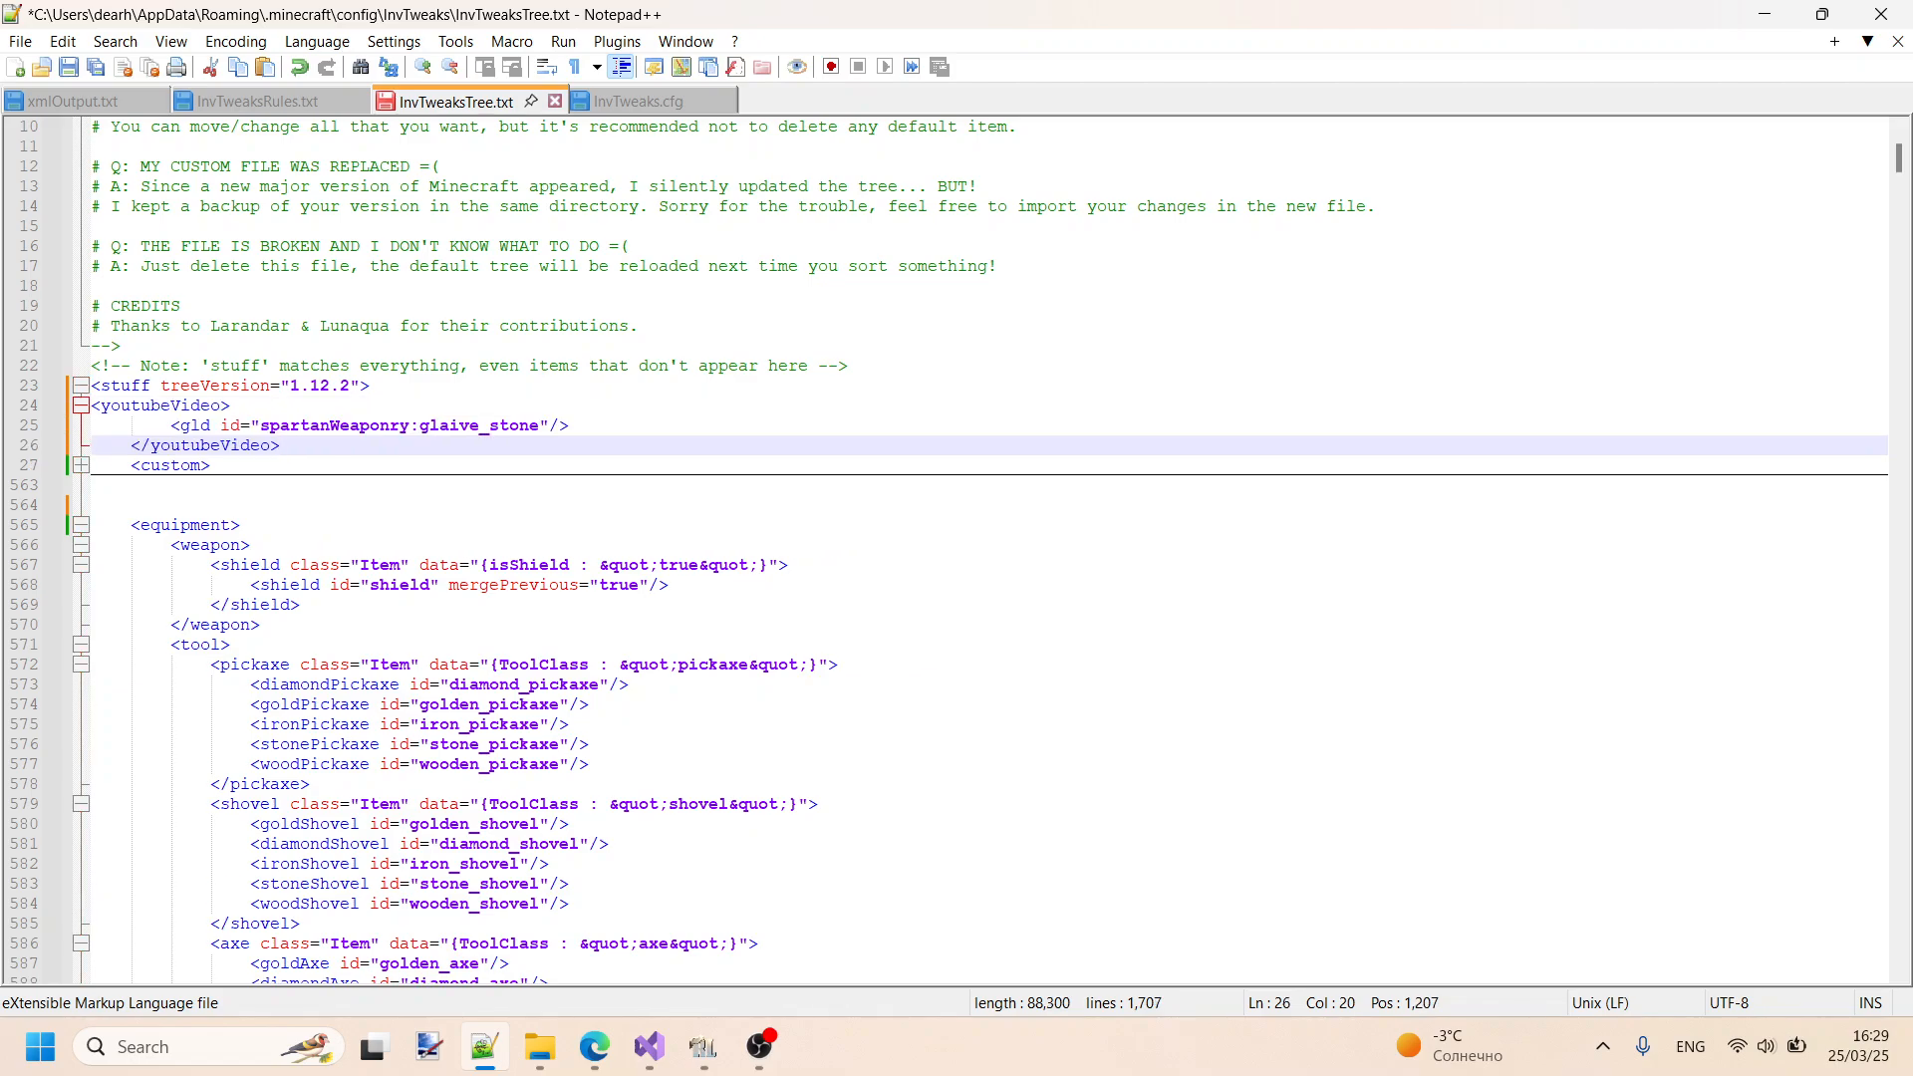
click(262, 403)
key(Home)
key(Tab)
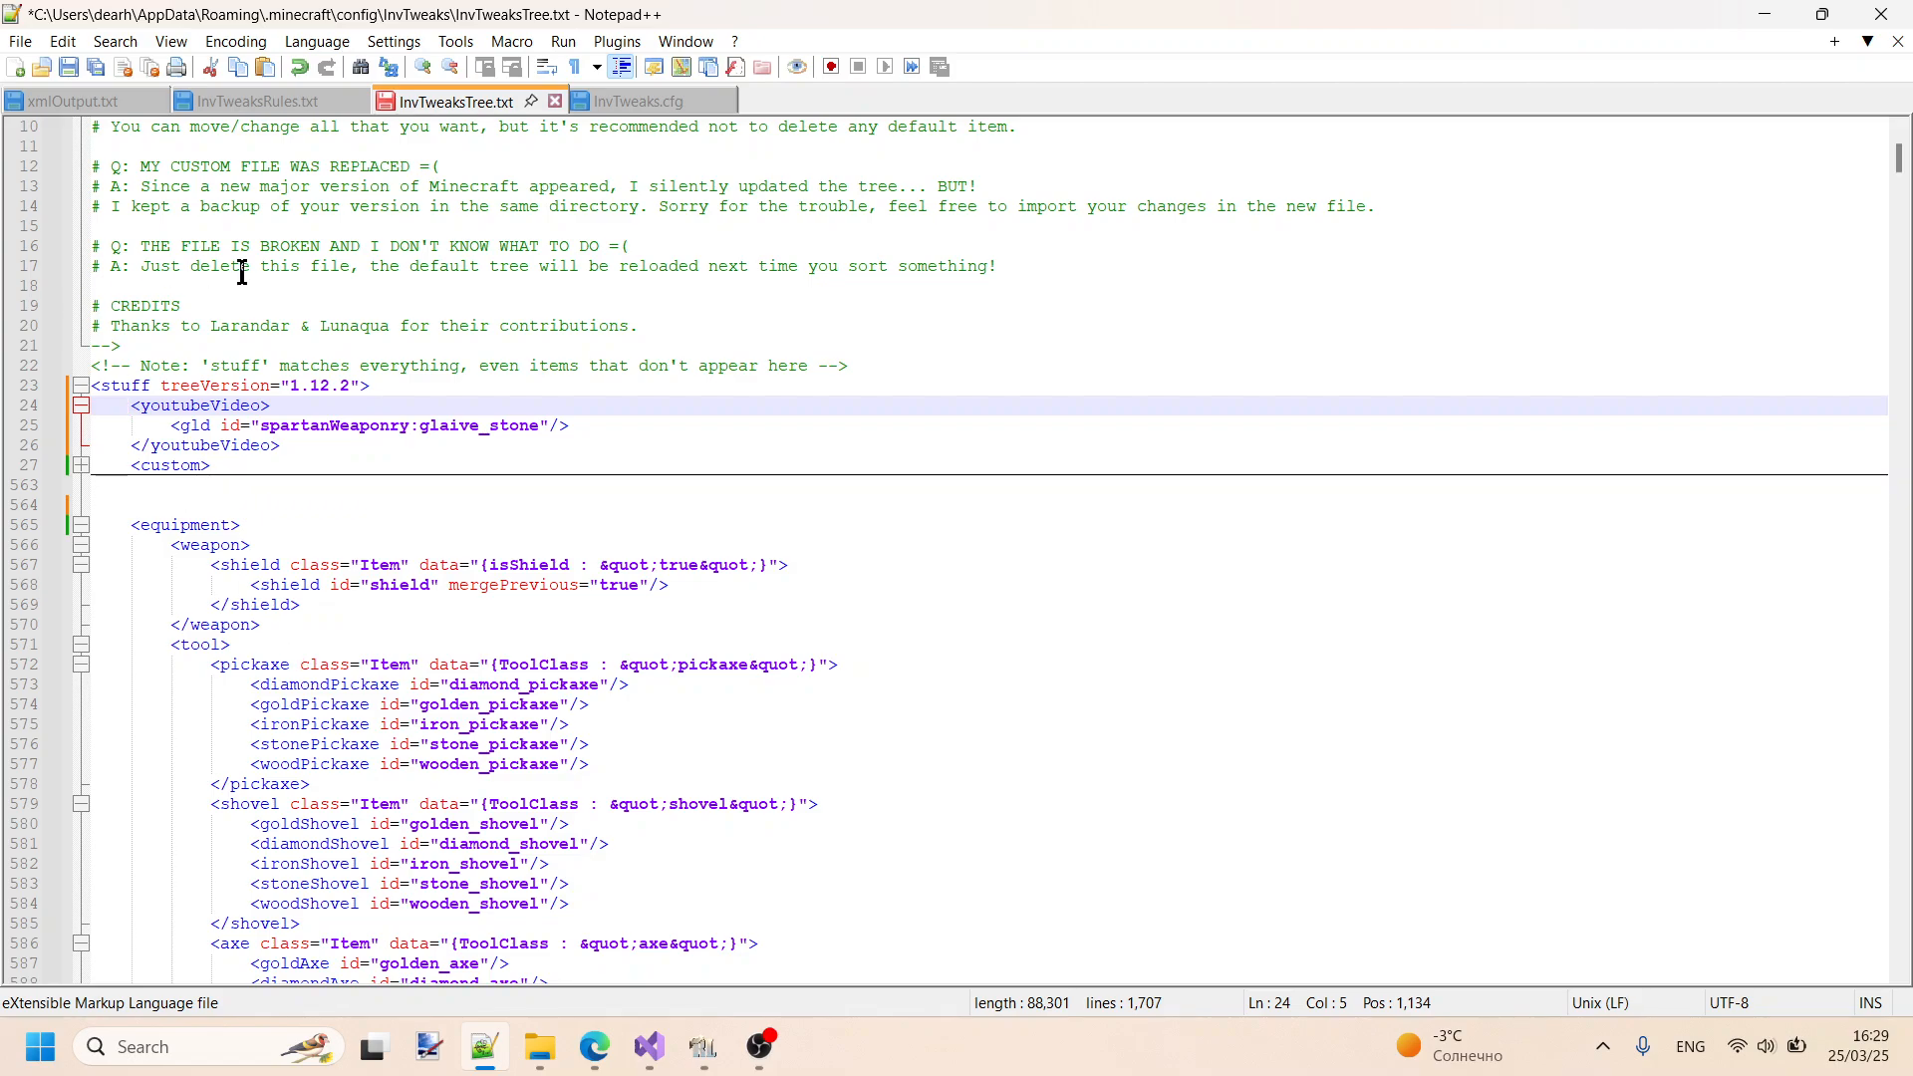
key(ctrl+s)
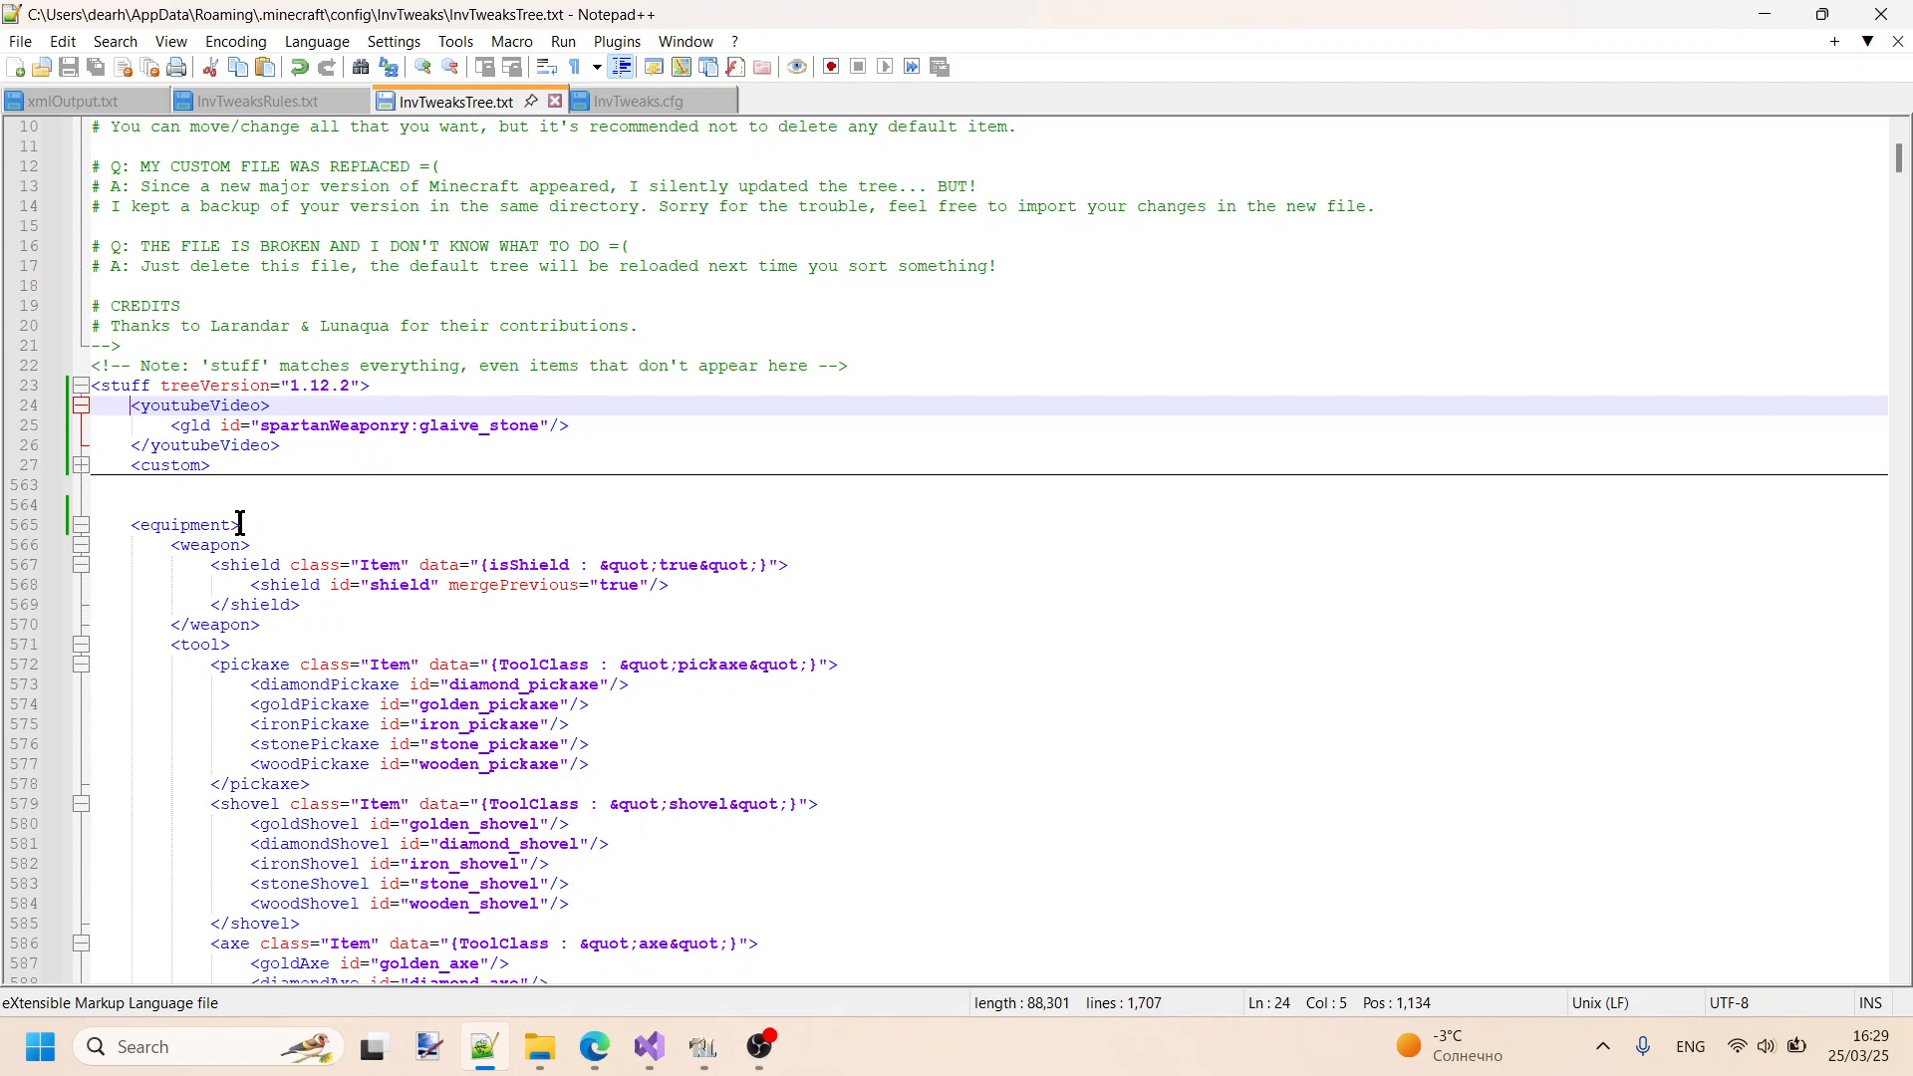
- Check the D1-C1 gld rule in InvTweaksRules.txt, resume RLCraft, and drop the Recall Potion before picking it back up
click(235, 105)
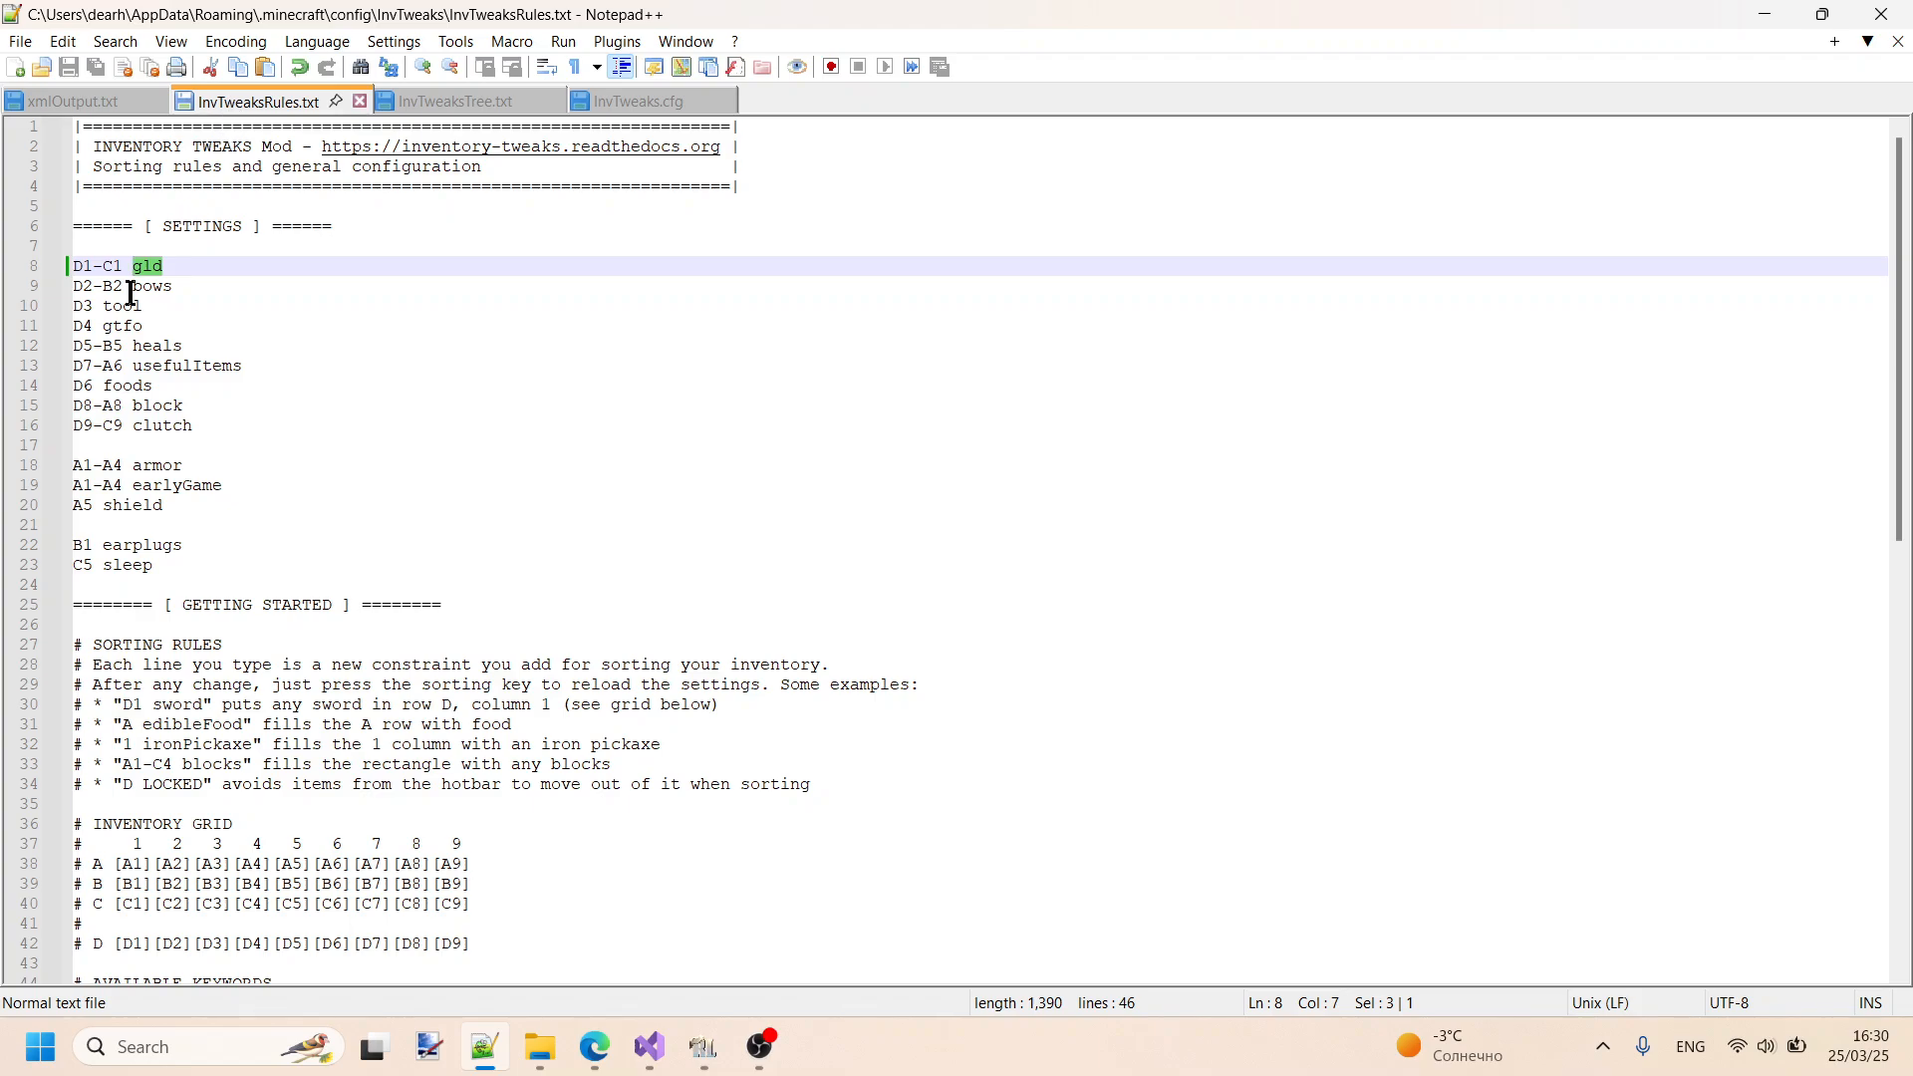
click(721, 1043)
click(929, 351)
key(q)
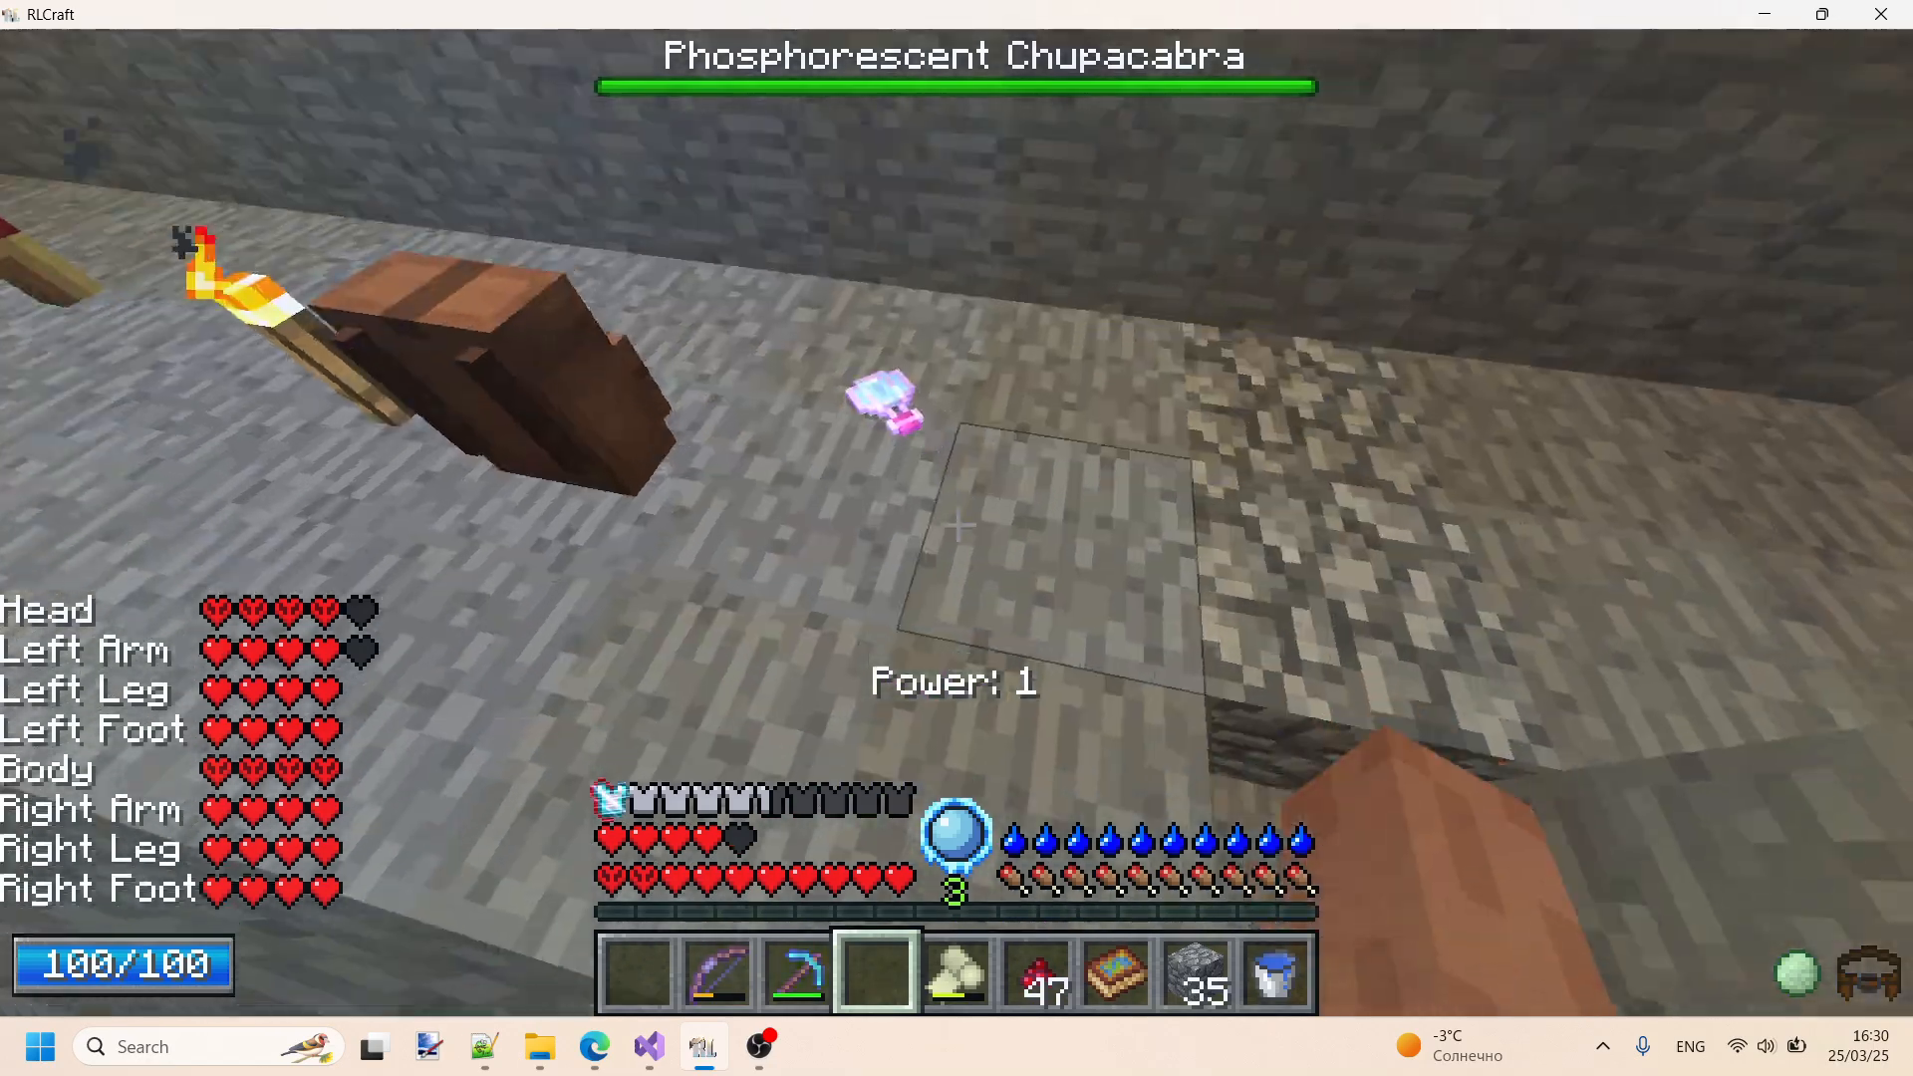
key(w)
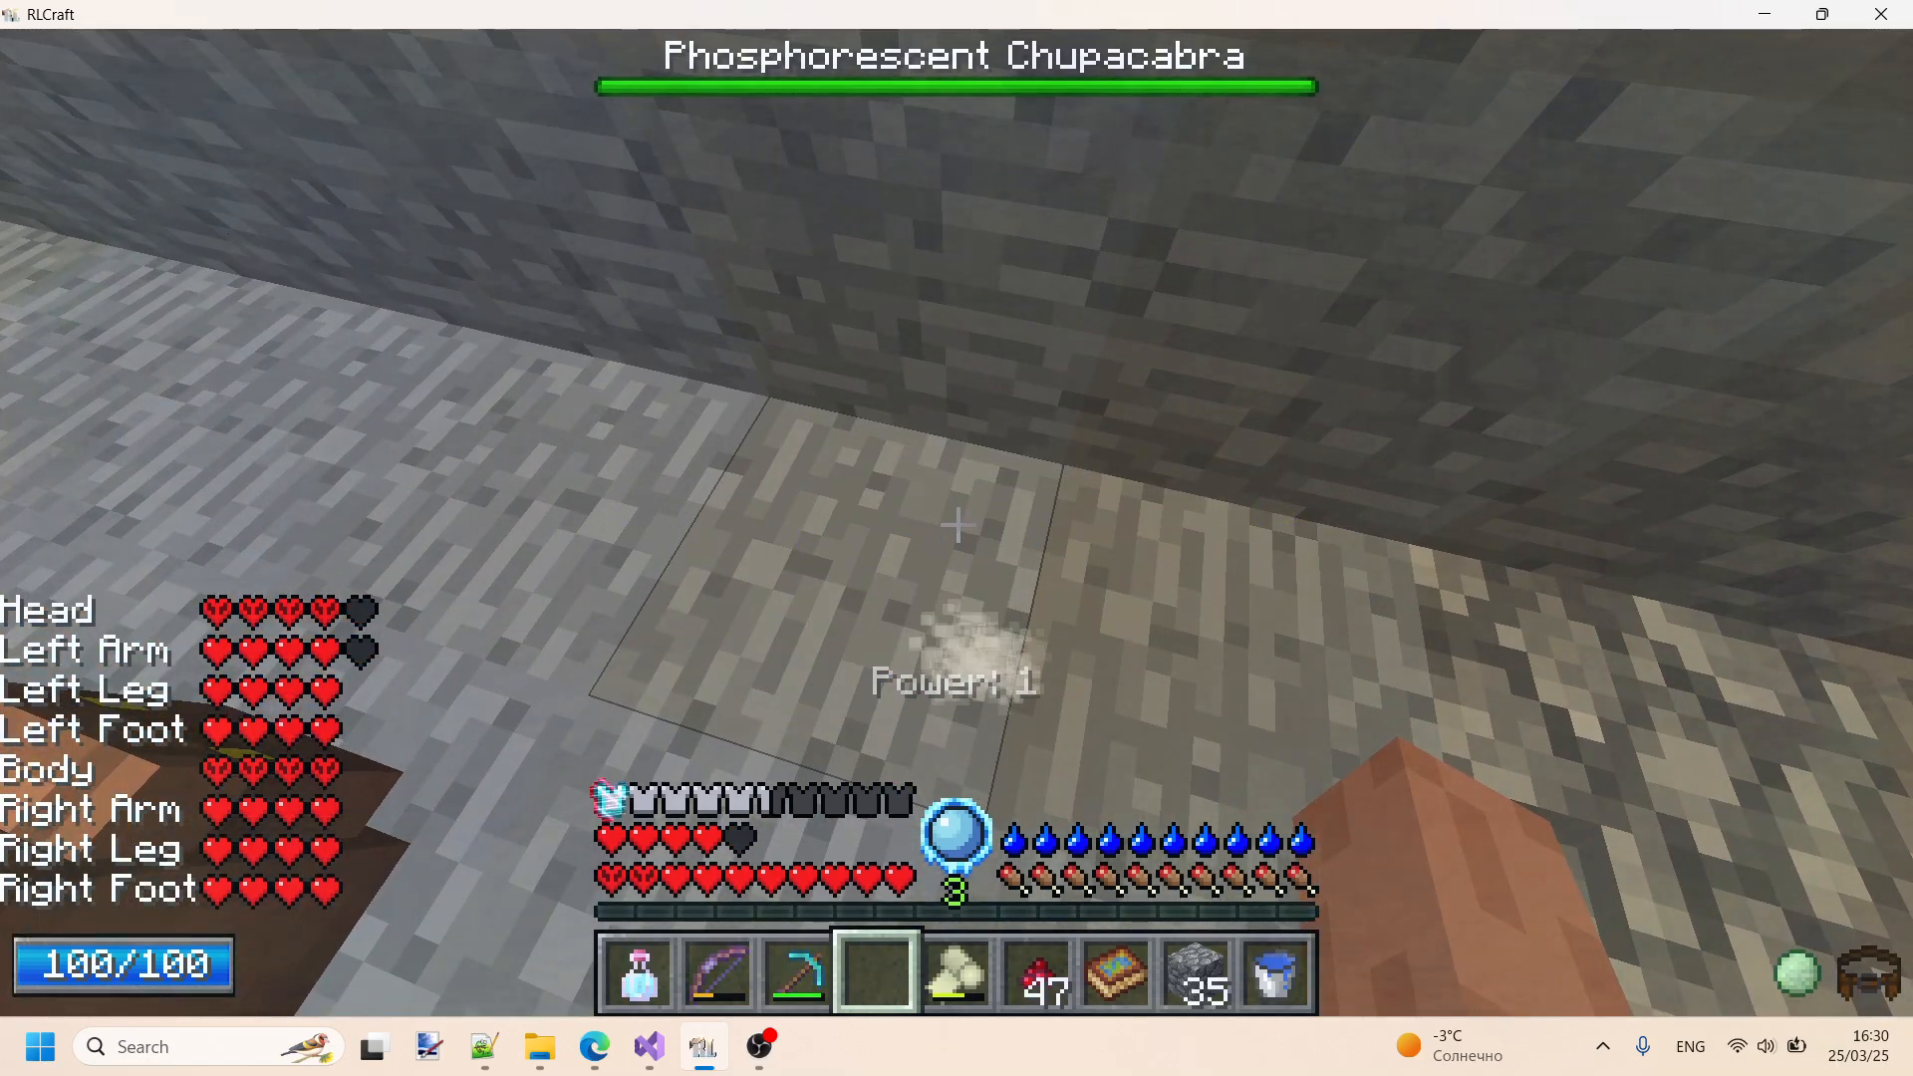
- Open the inventory, move the Stone Glaive into the crafting grid, and close the inventory to the game menu
key(e)
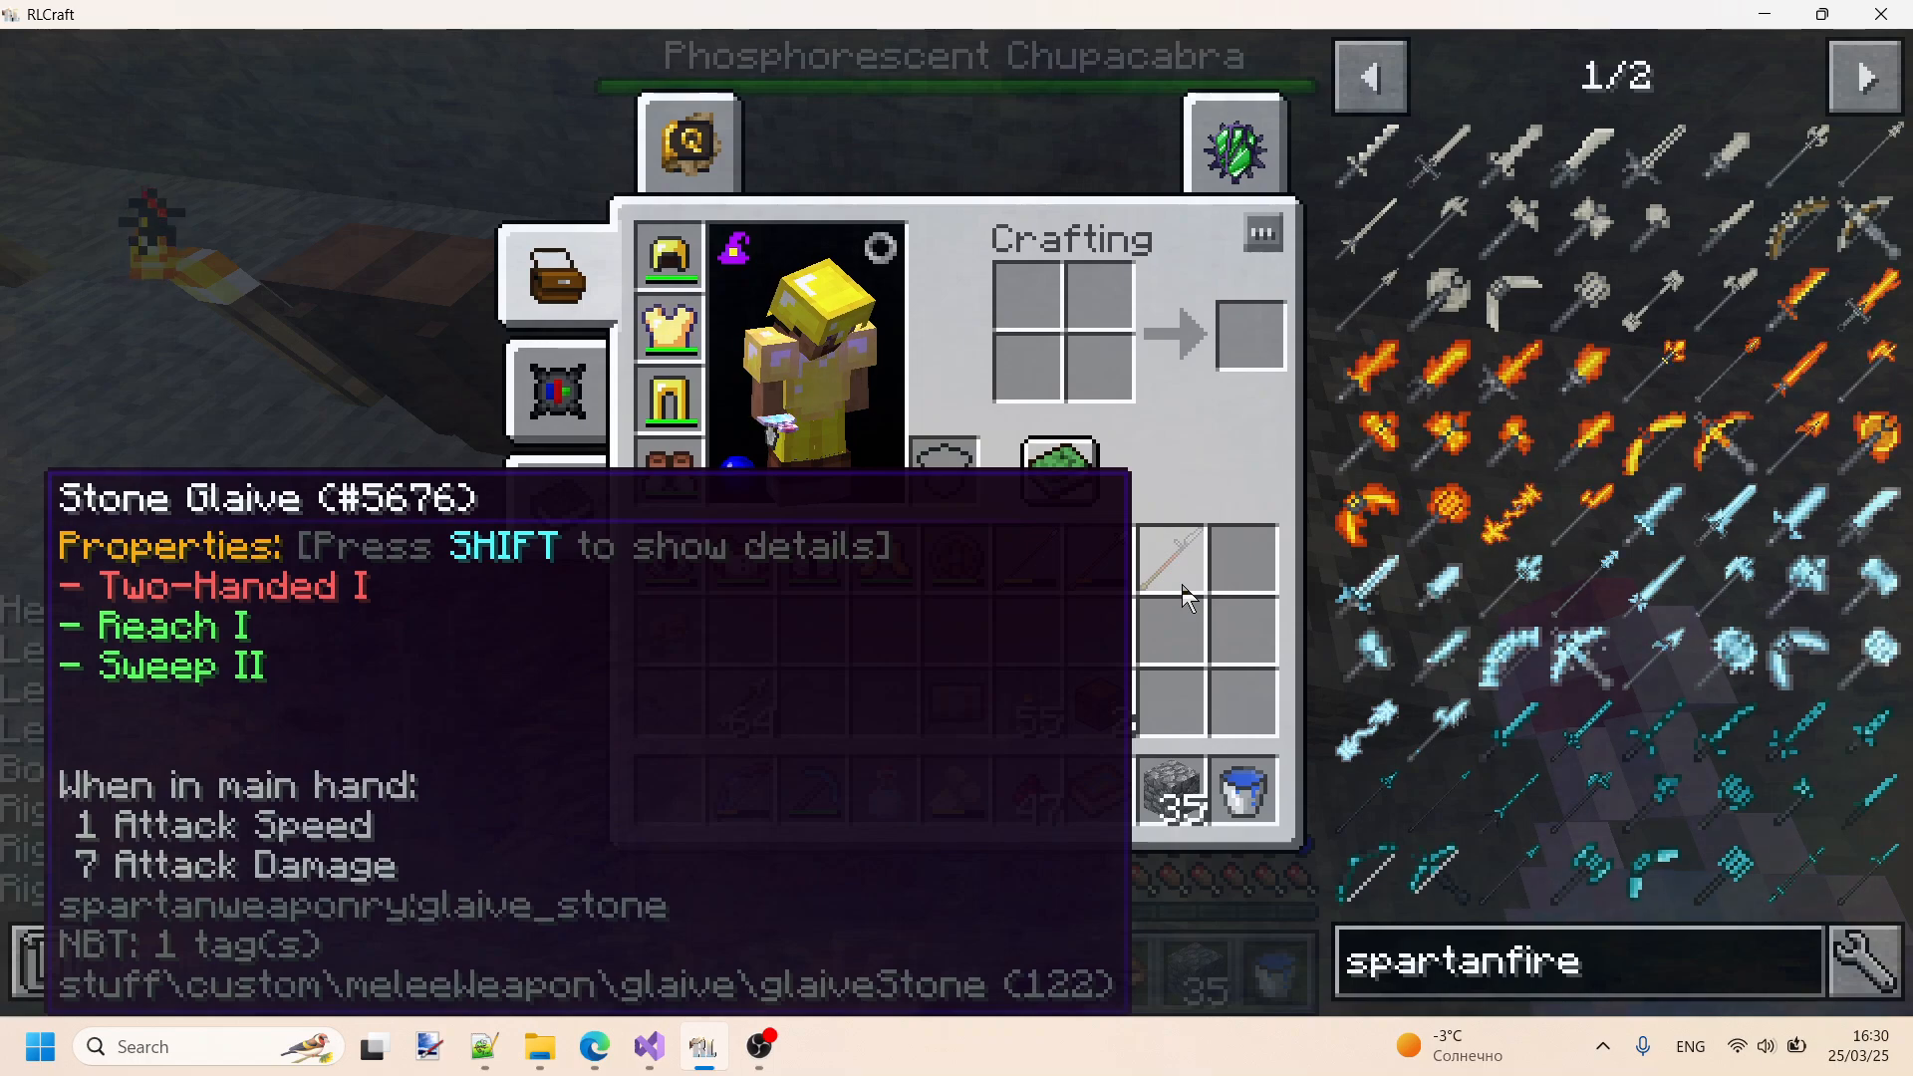
click(1185, 598)
click(1027, 344)
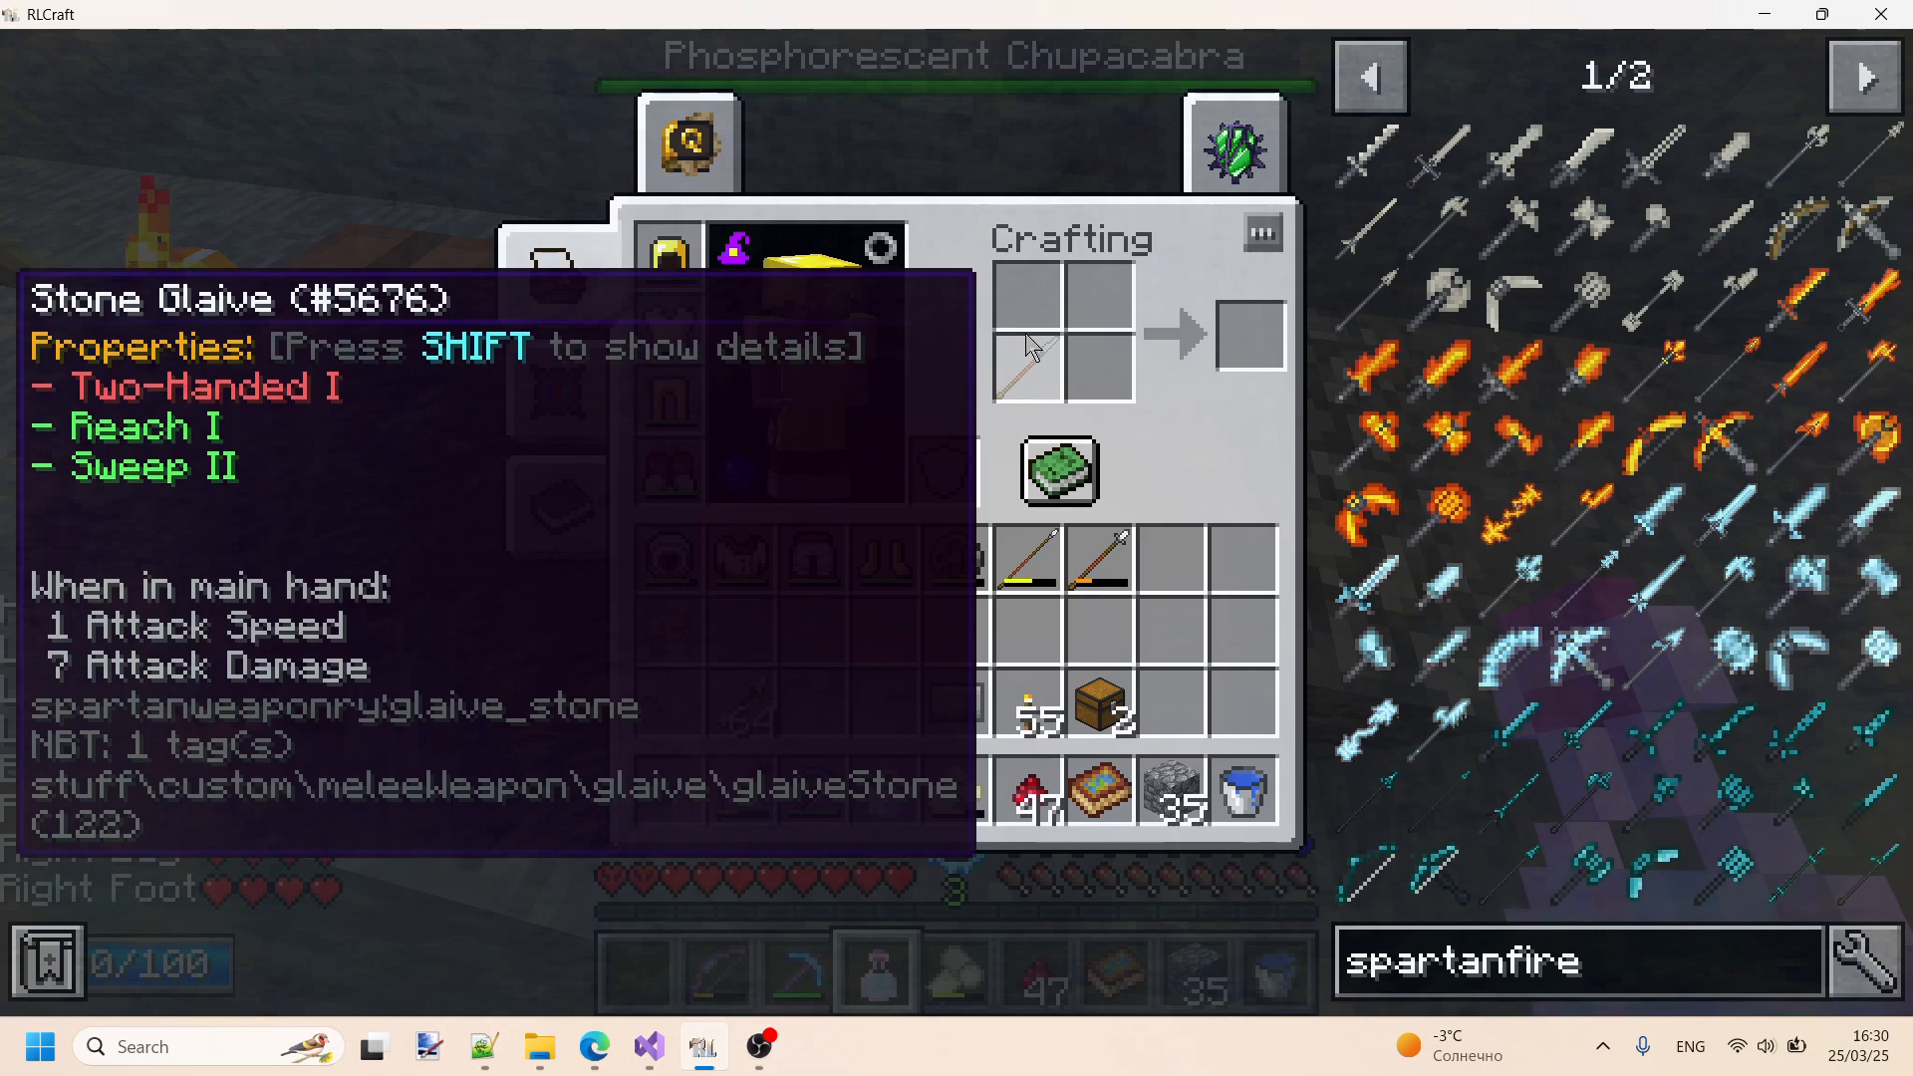
key(Escape)
key(Escape)
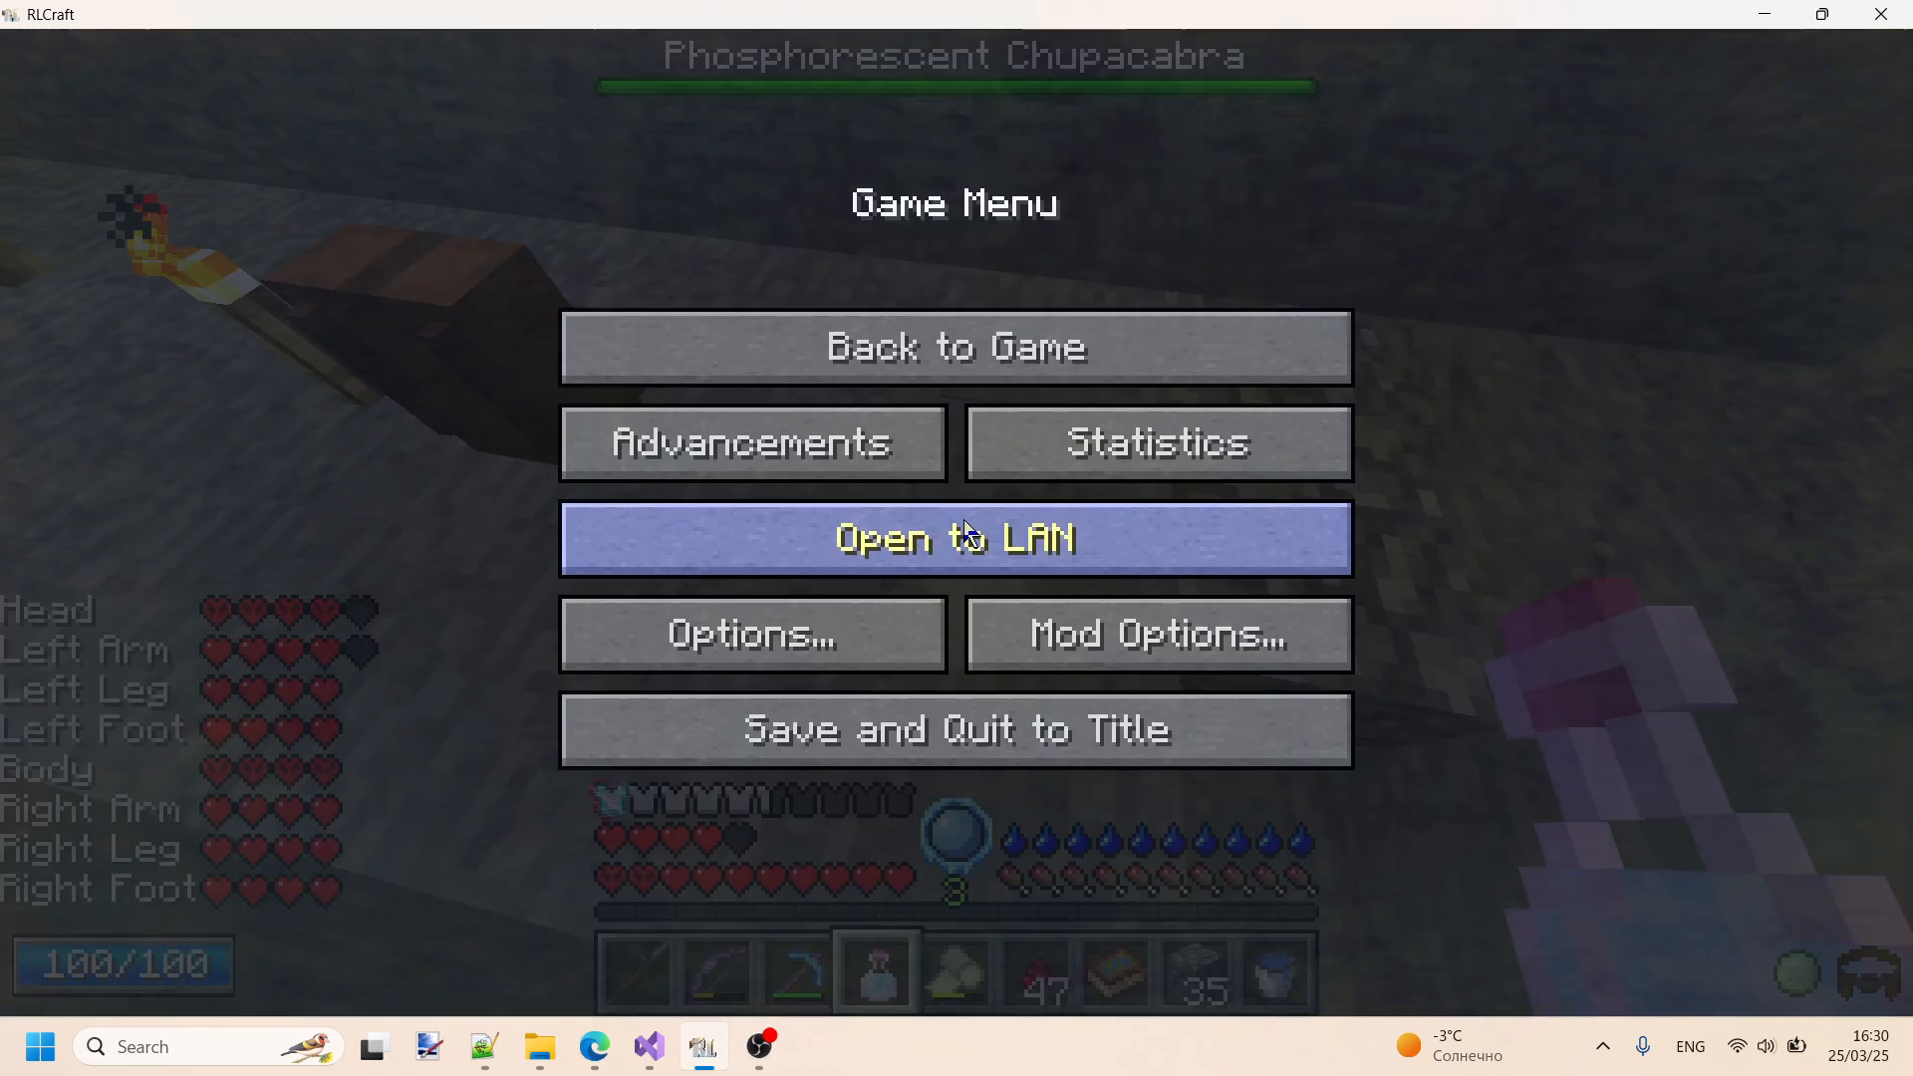
- Switch to InvTweaksRules.txt, shorten the gld rule's slot range to D1, and save the file
key(alt+Tab)
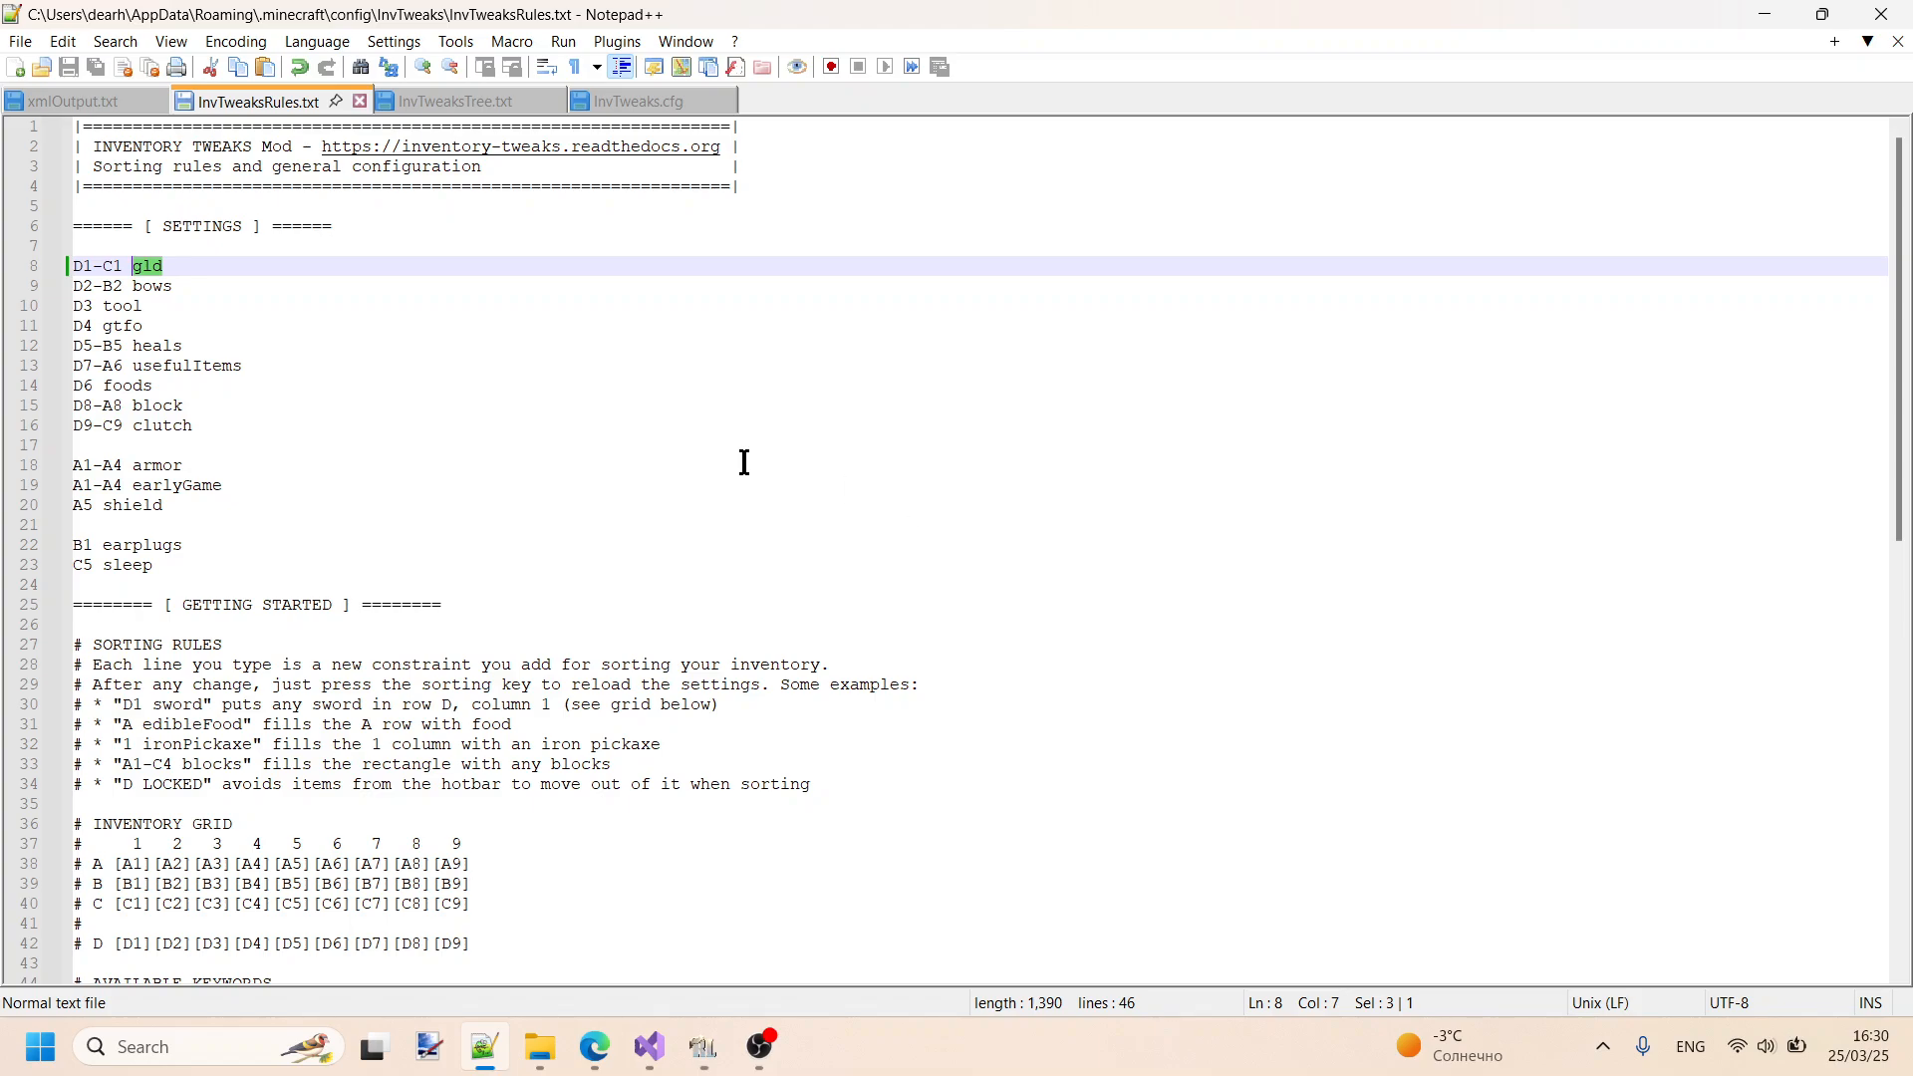
click(123, 266)
key(BackSpace)
key(BackSpace)
key(BackSpace)
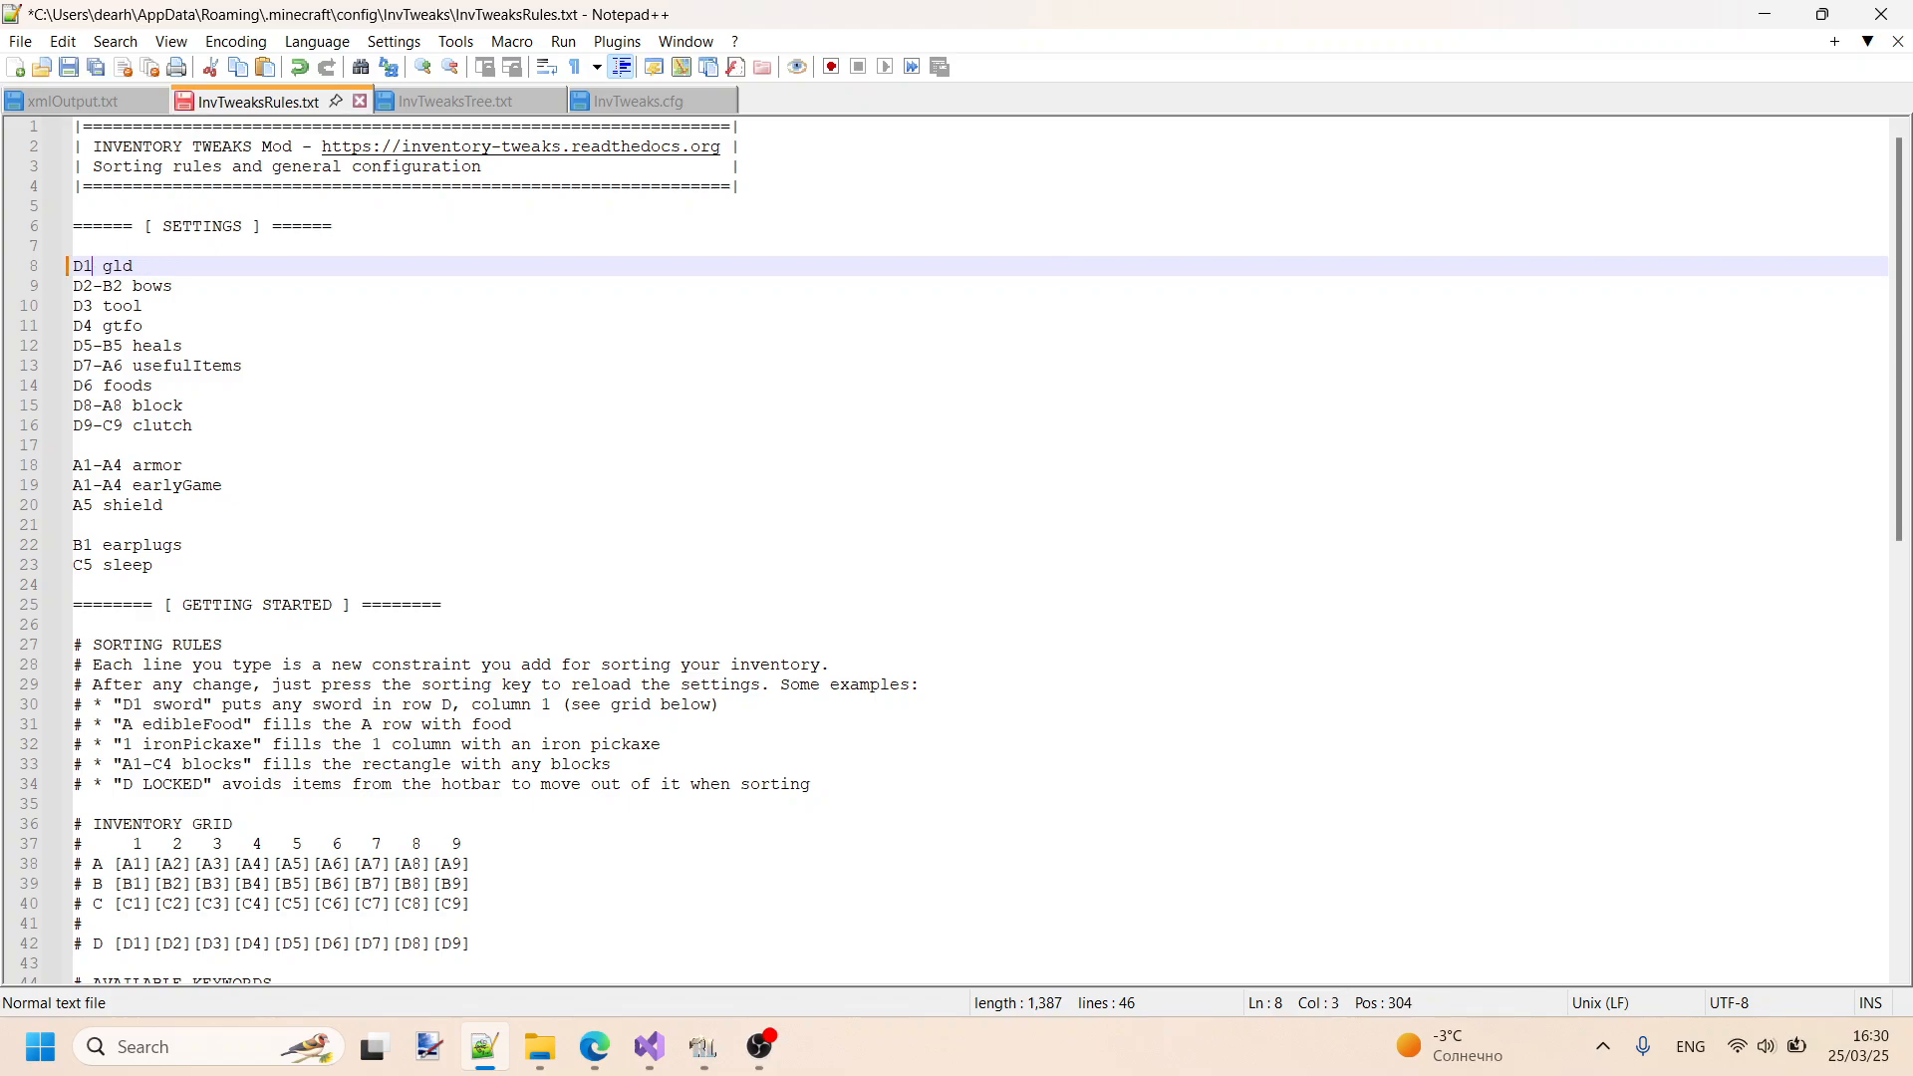
key(ctrl+s)
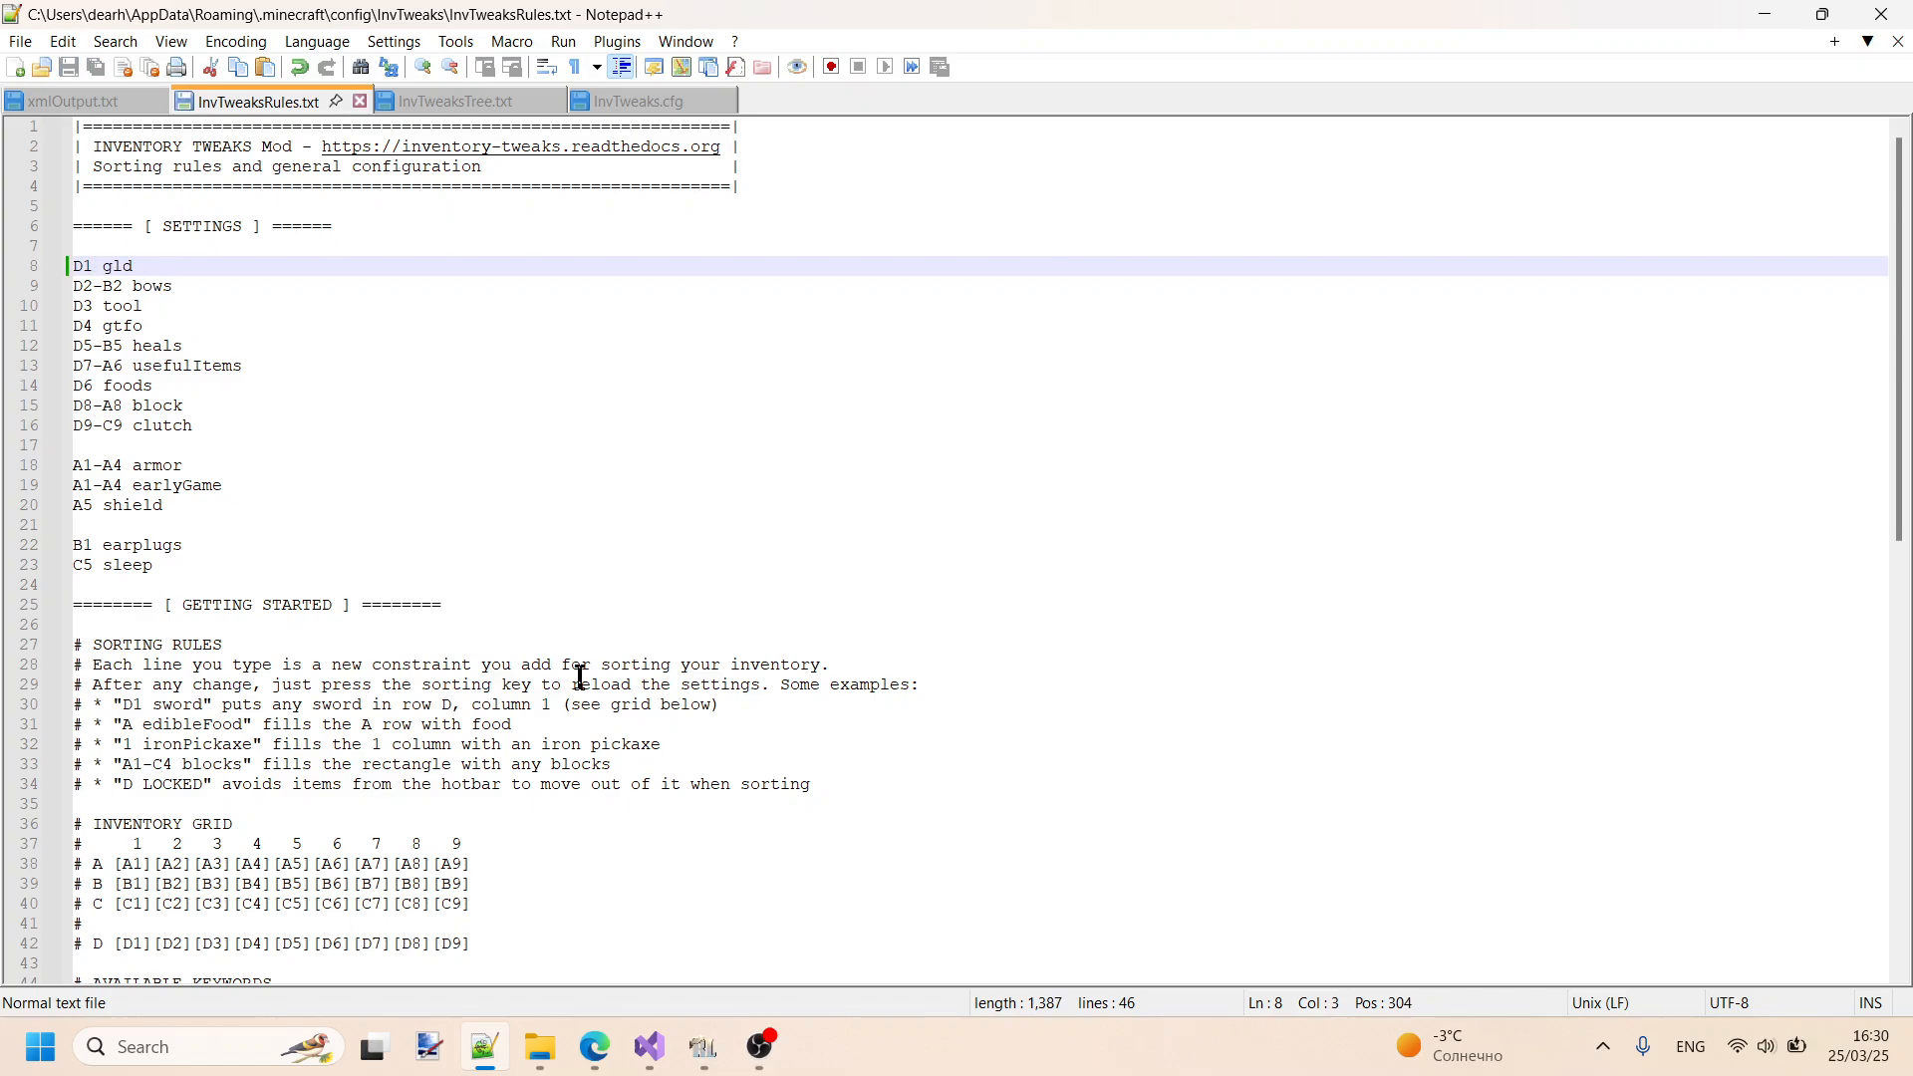
- Expand the custom category in InvTweaksTree.txt and search for glaive to reach the glaive group under meleeWeapon
scroll(579, 677, down, 4)
click(430, 103)
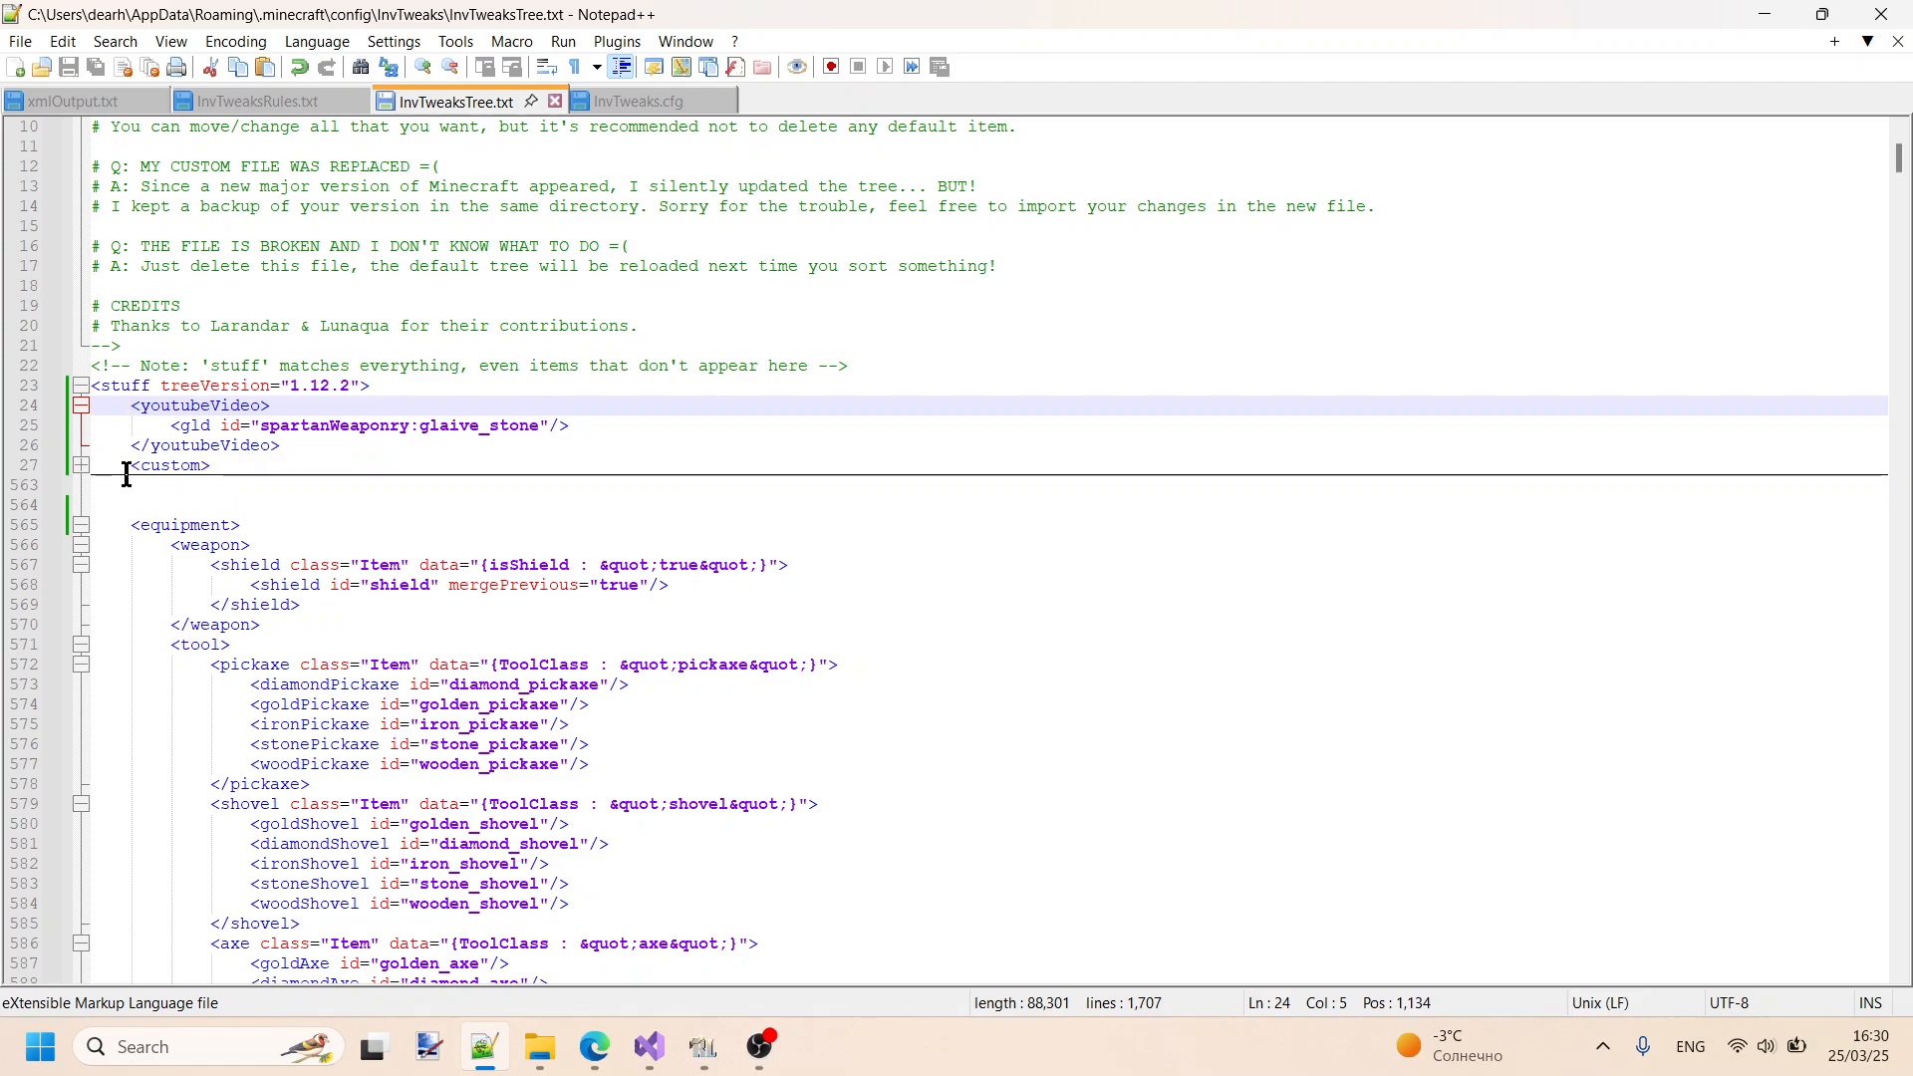
click(78, 467)
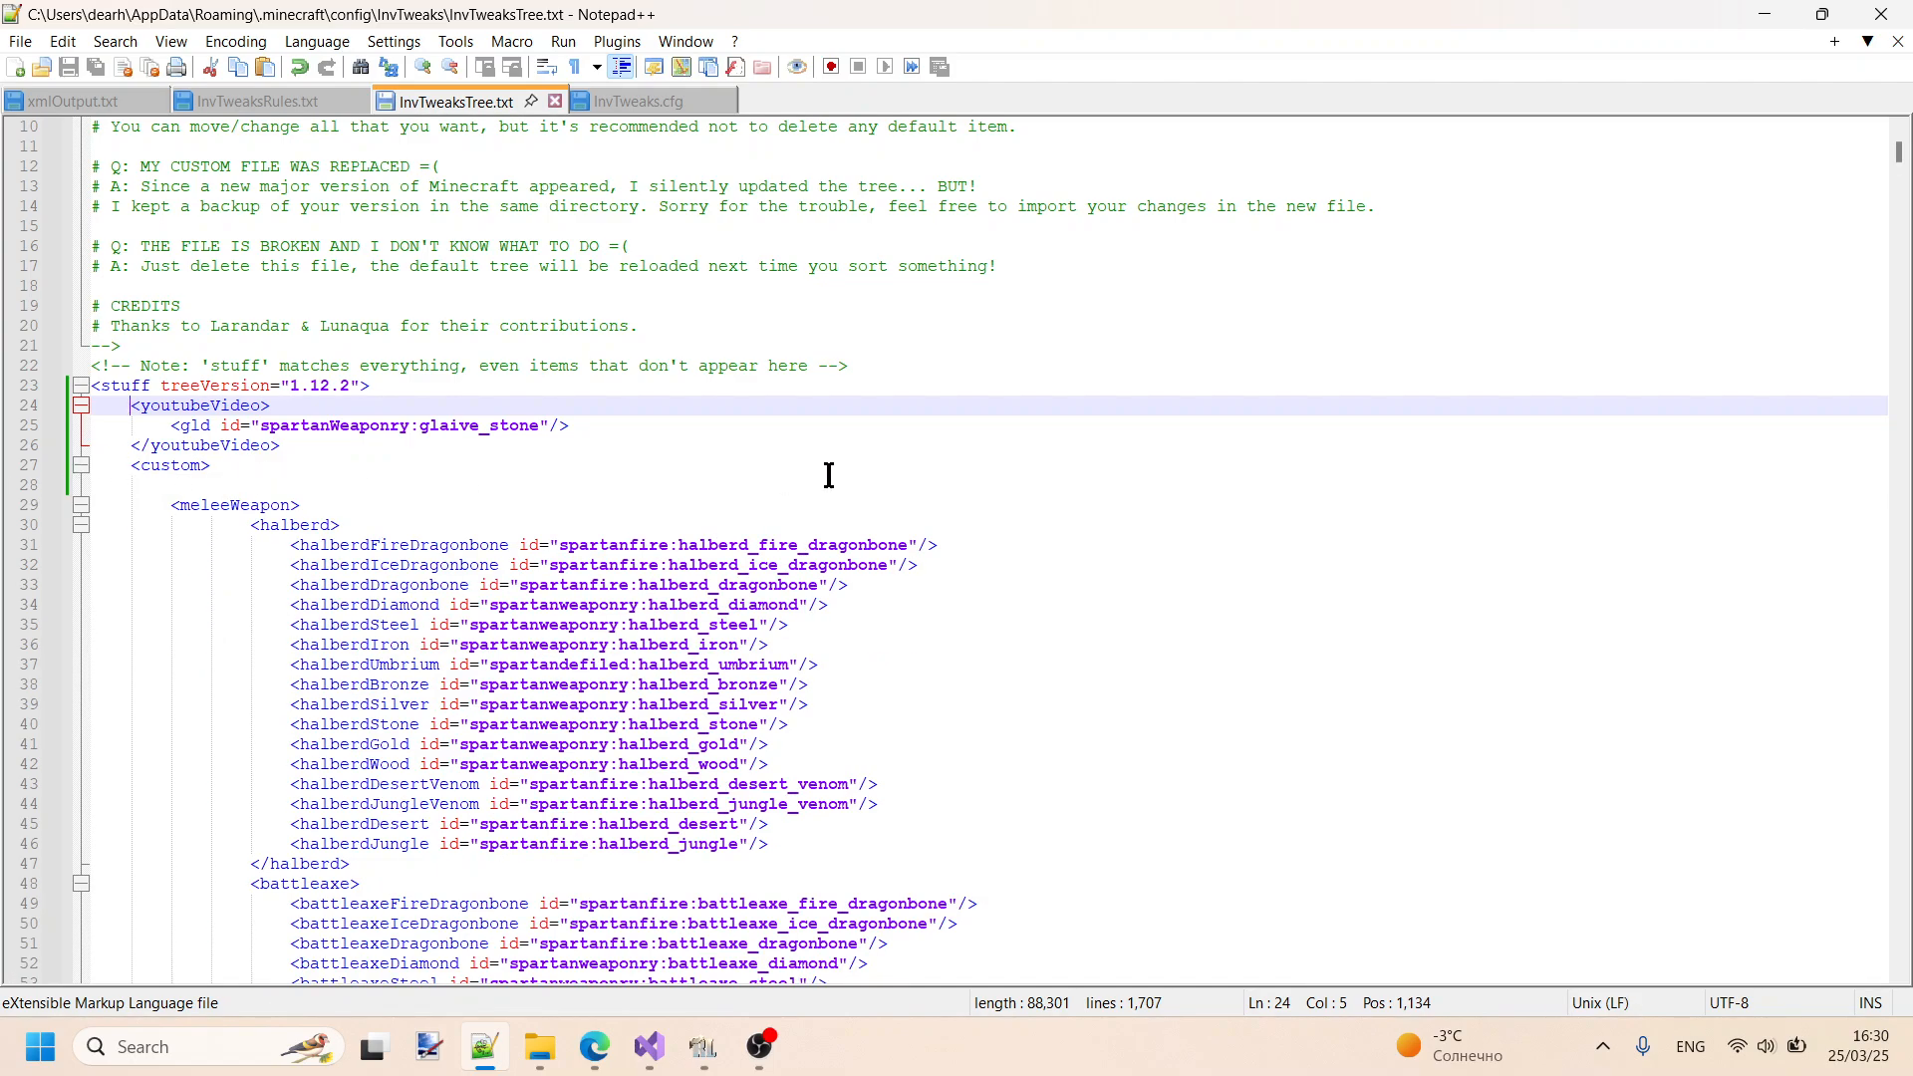
scroll(829, 476, down, 5)
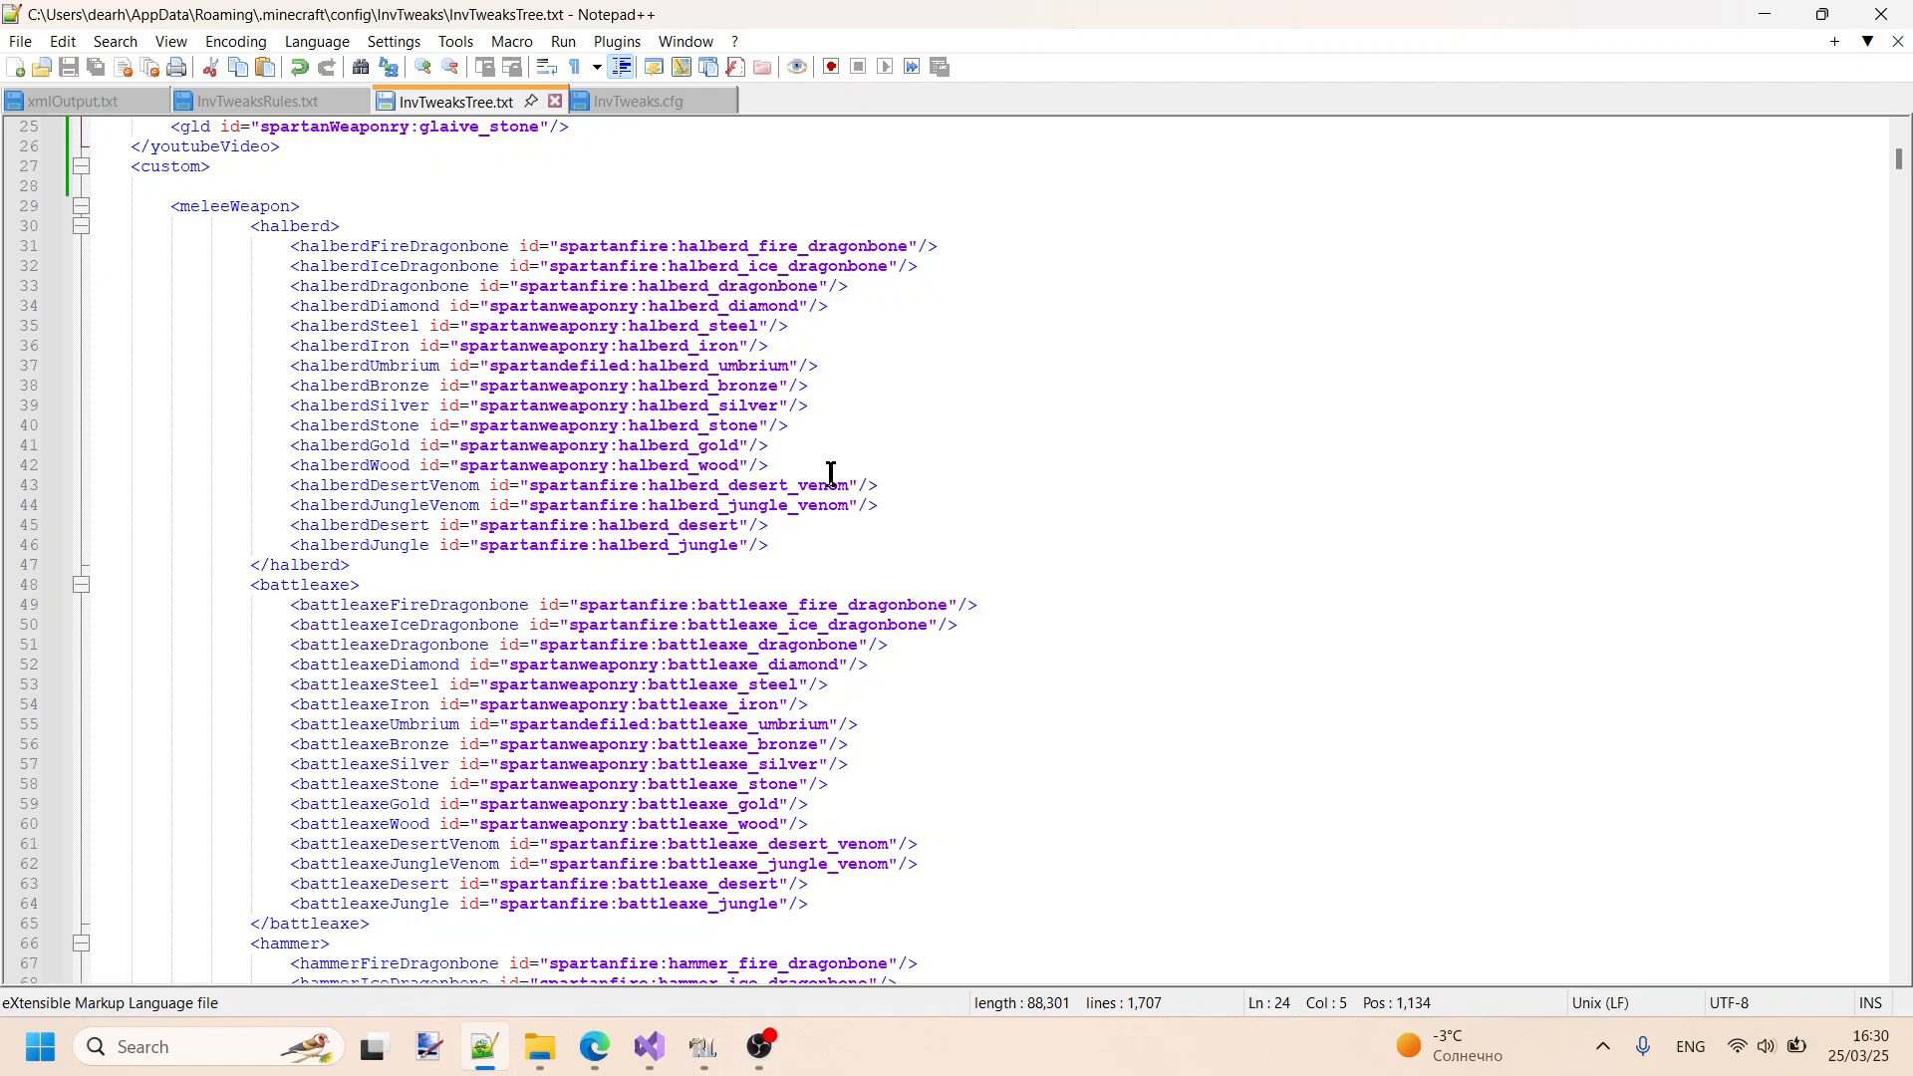
key(ctrl+f)
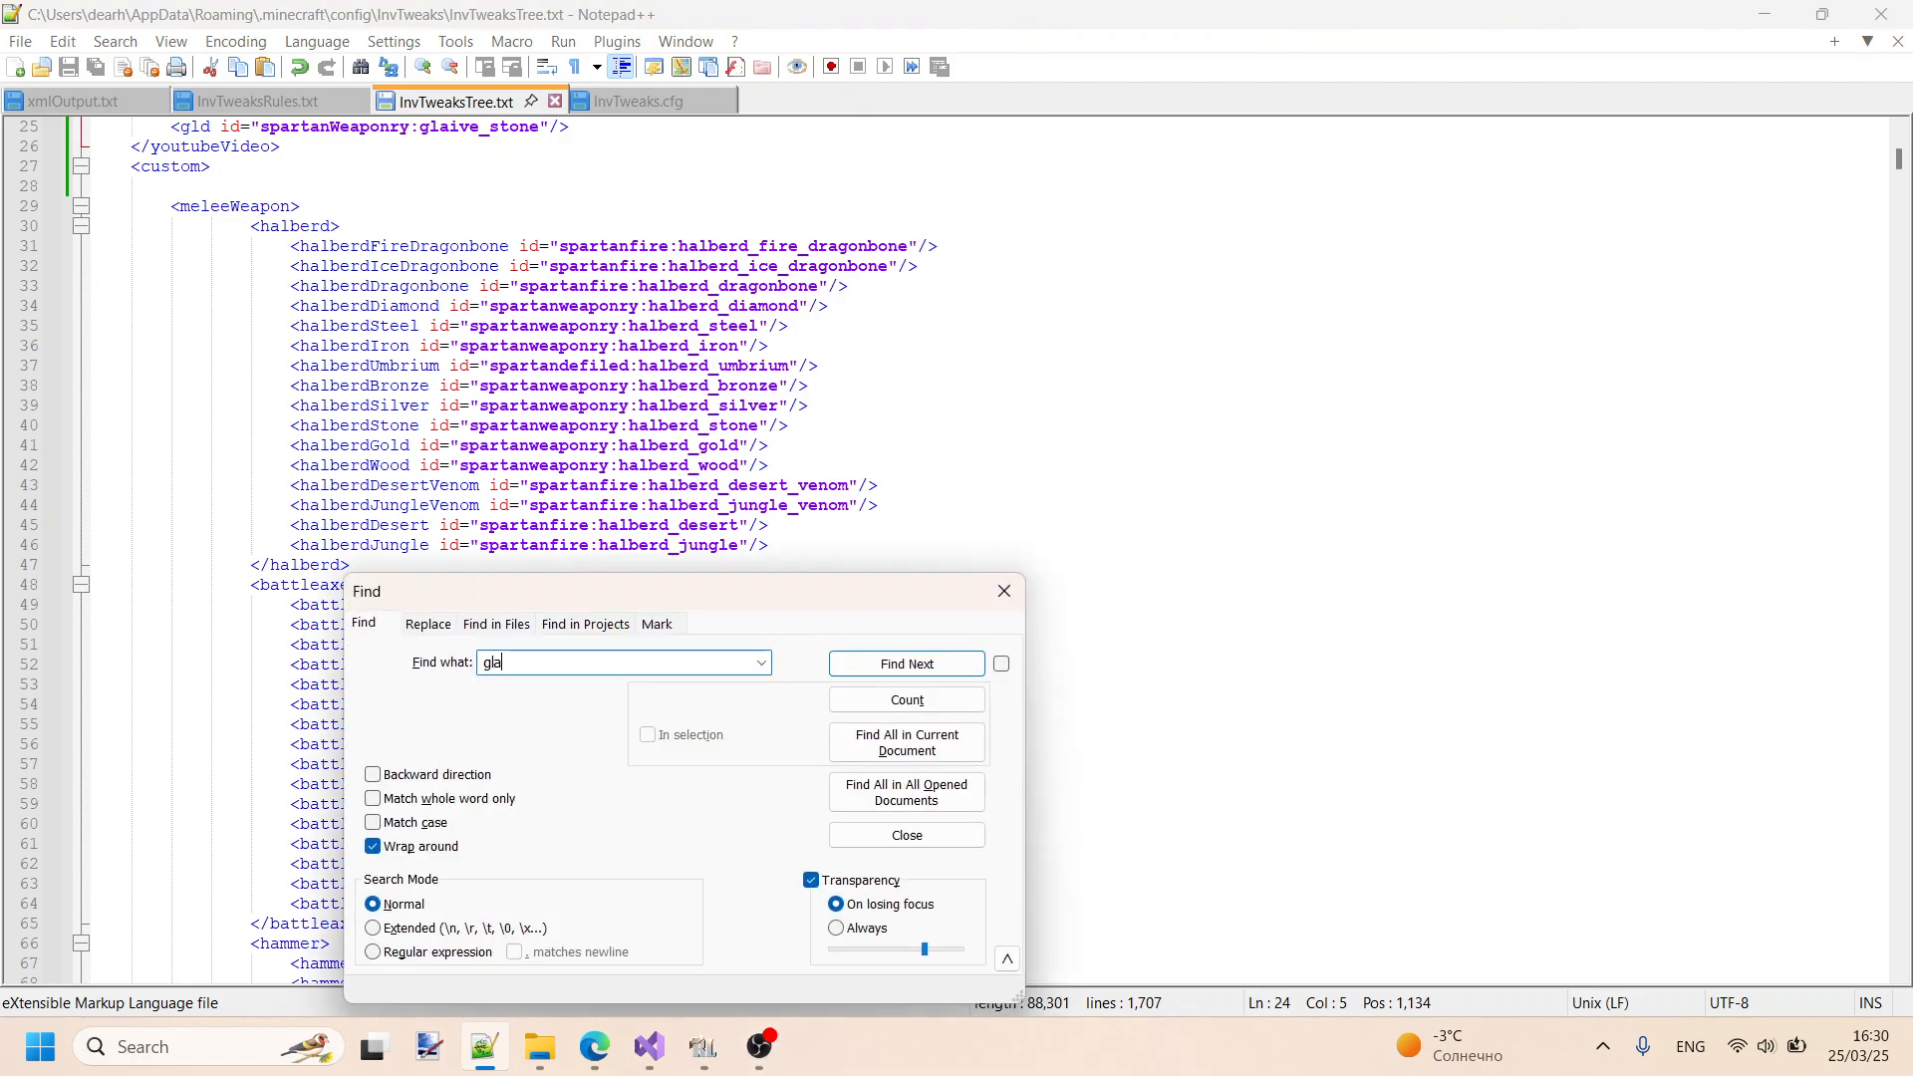
text(glaive)
key(Return)
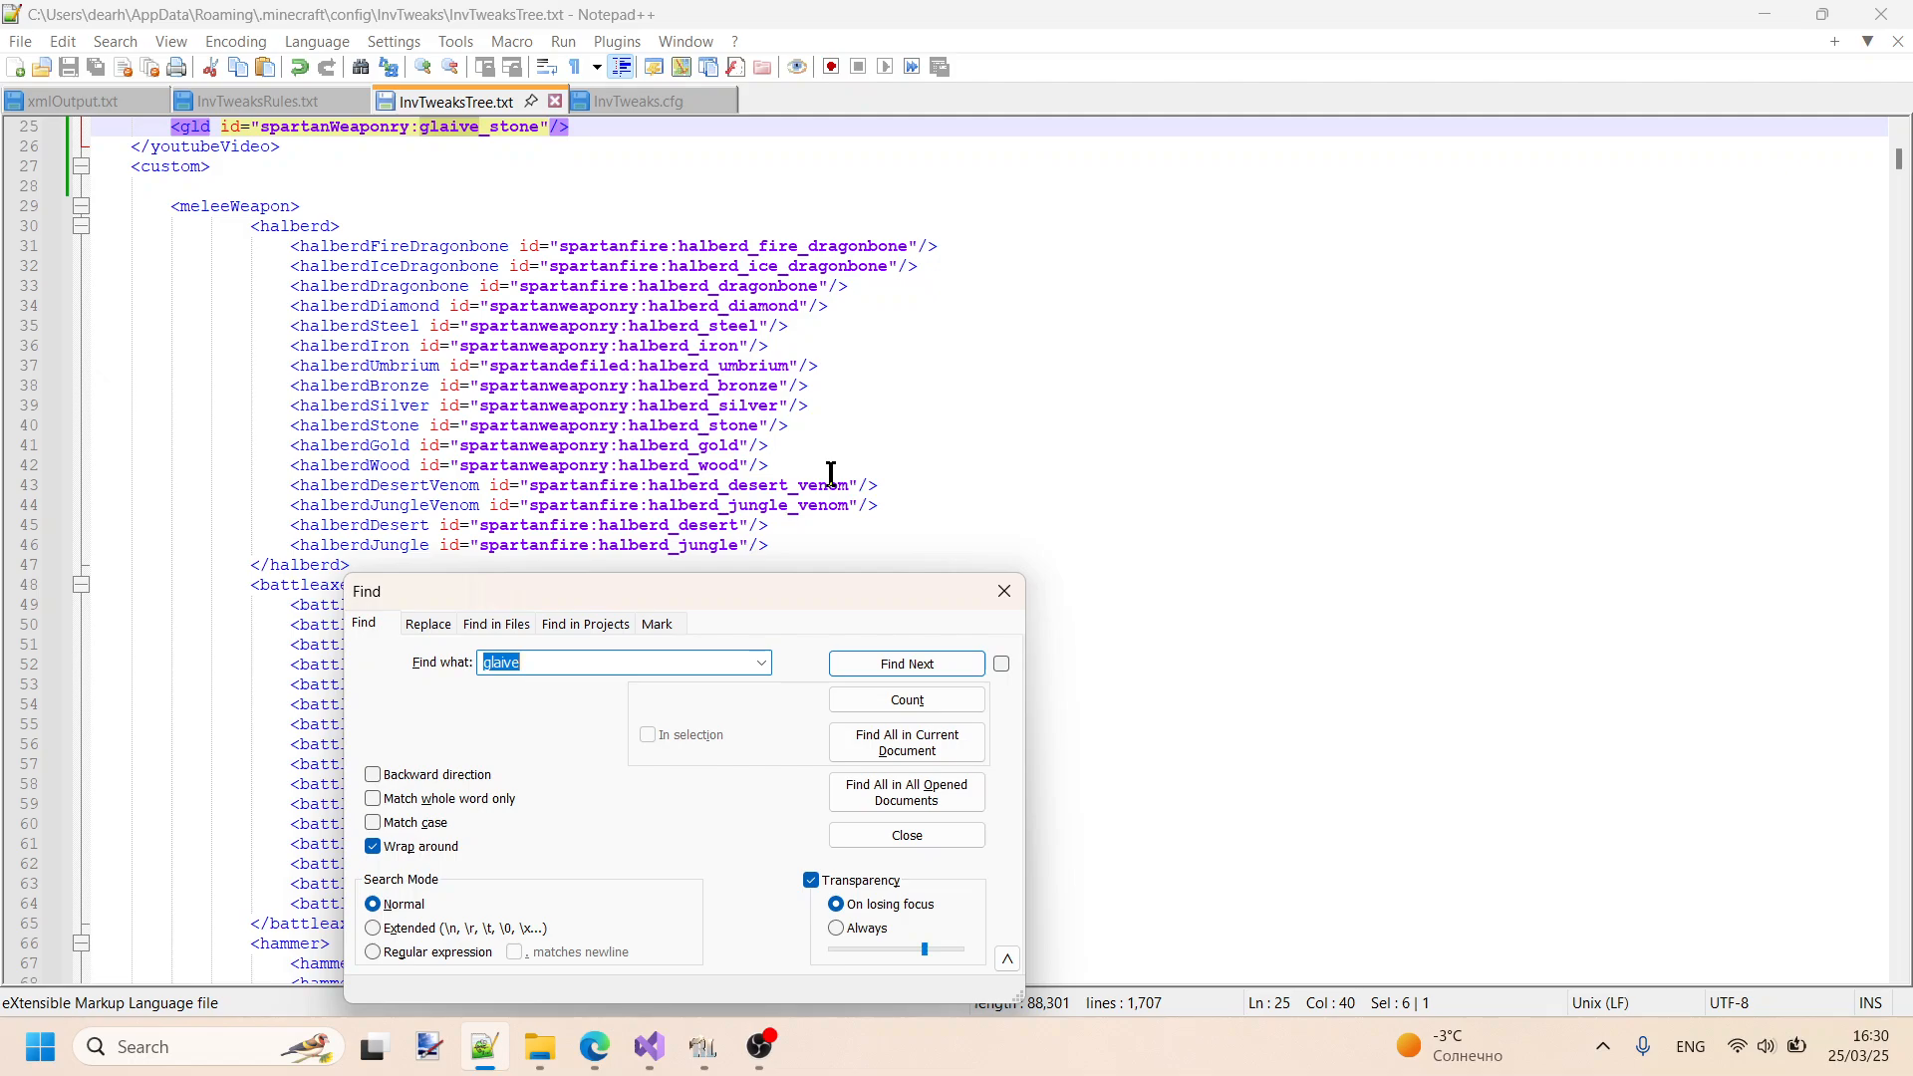
click(922, 663)
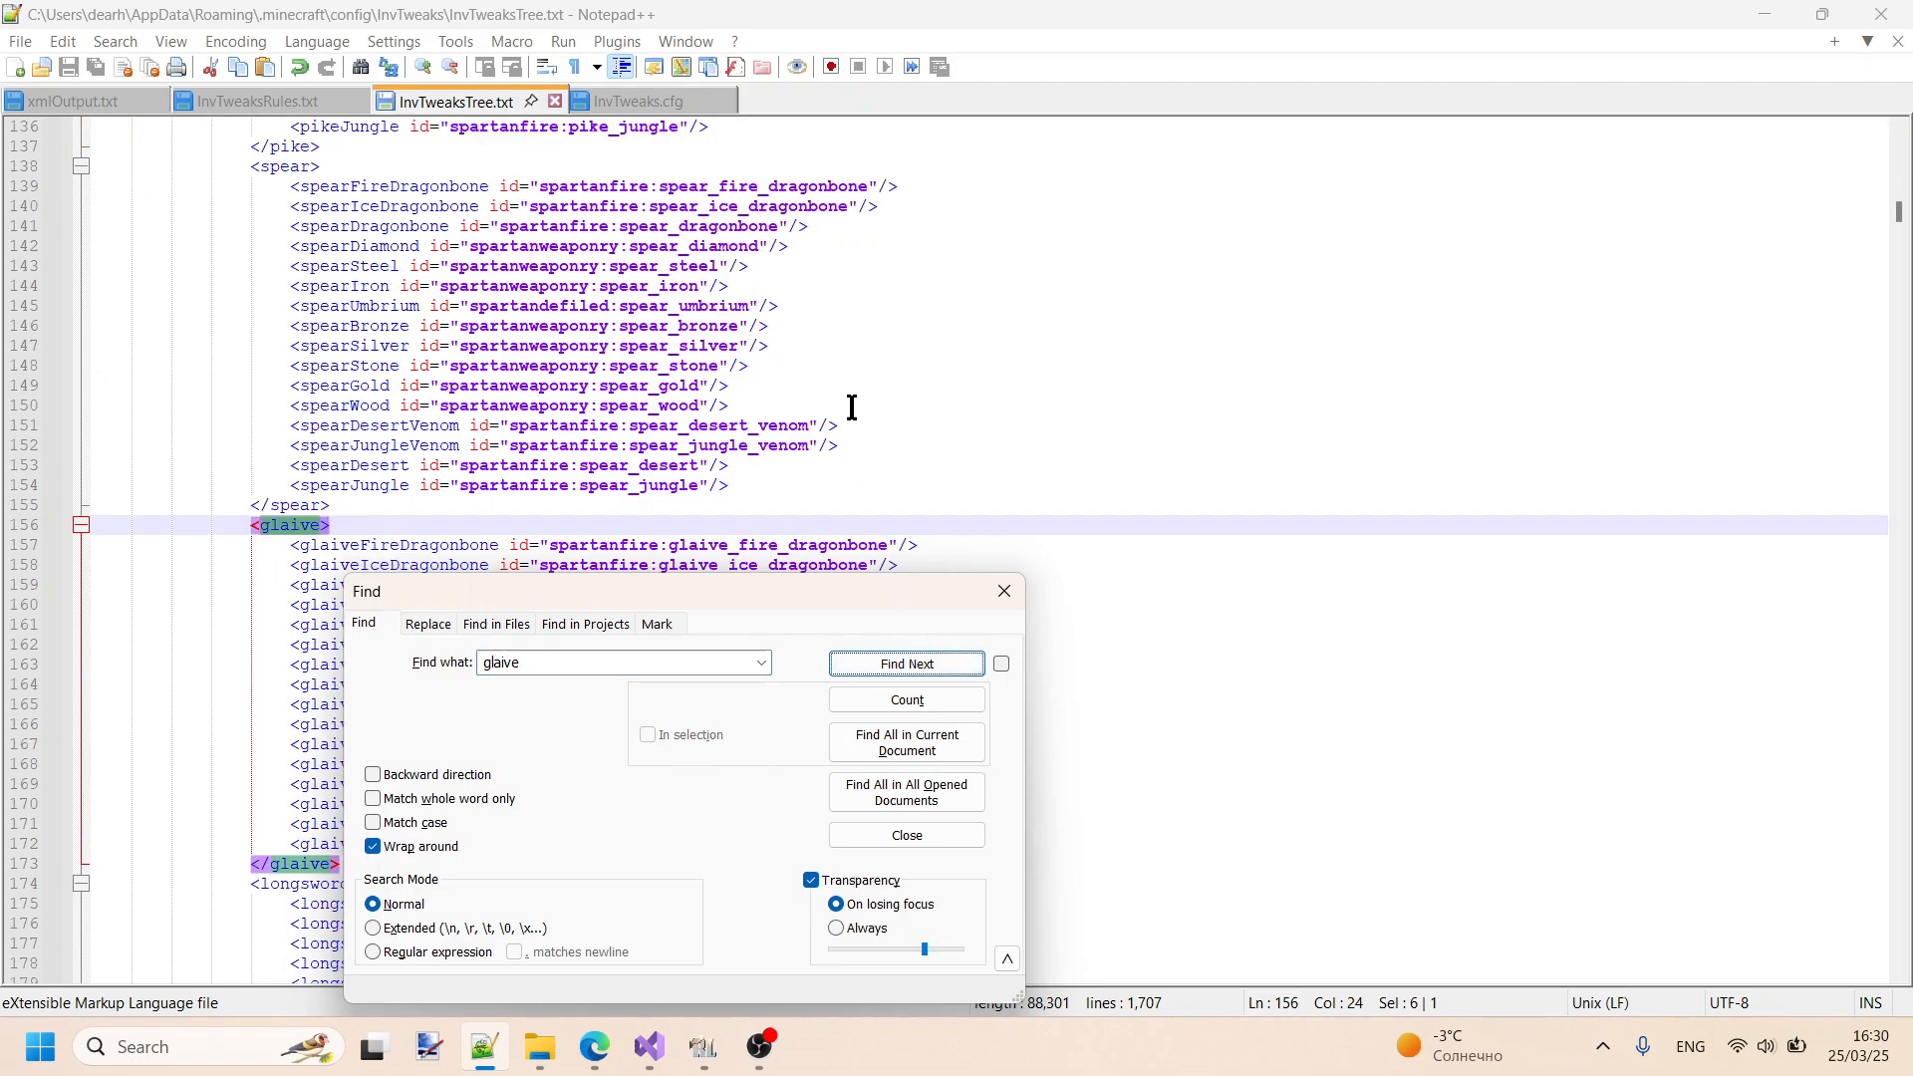
- Examine the glaive group's entries, close the search, and return to the gld line in the youtubeVideo category
scroll(859, 396, down, 4)
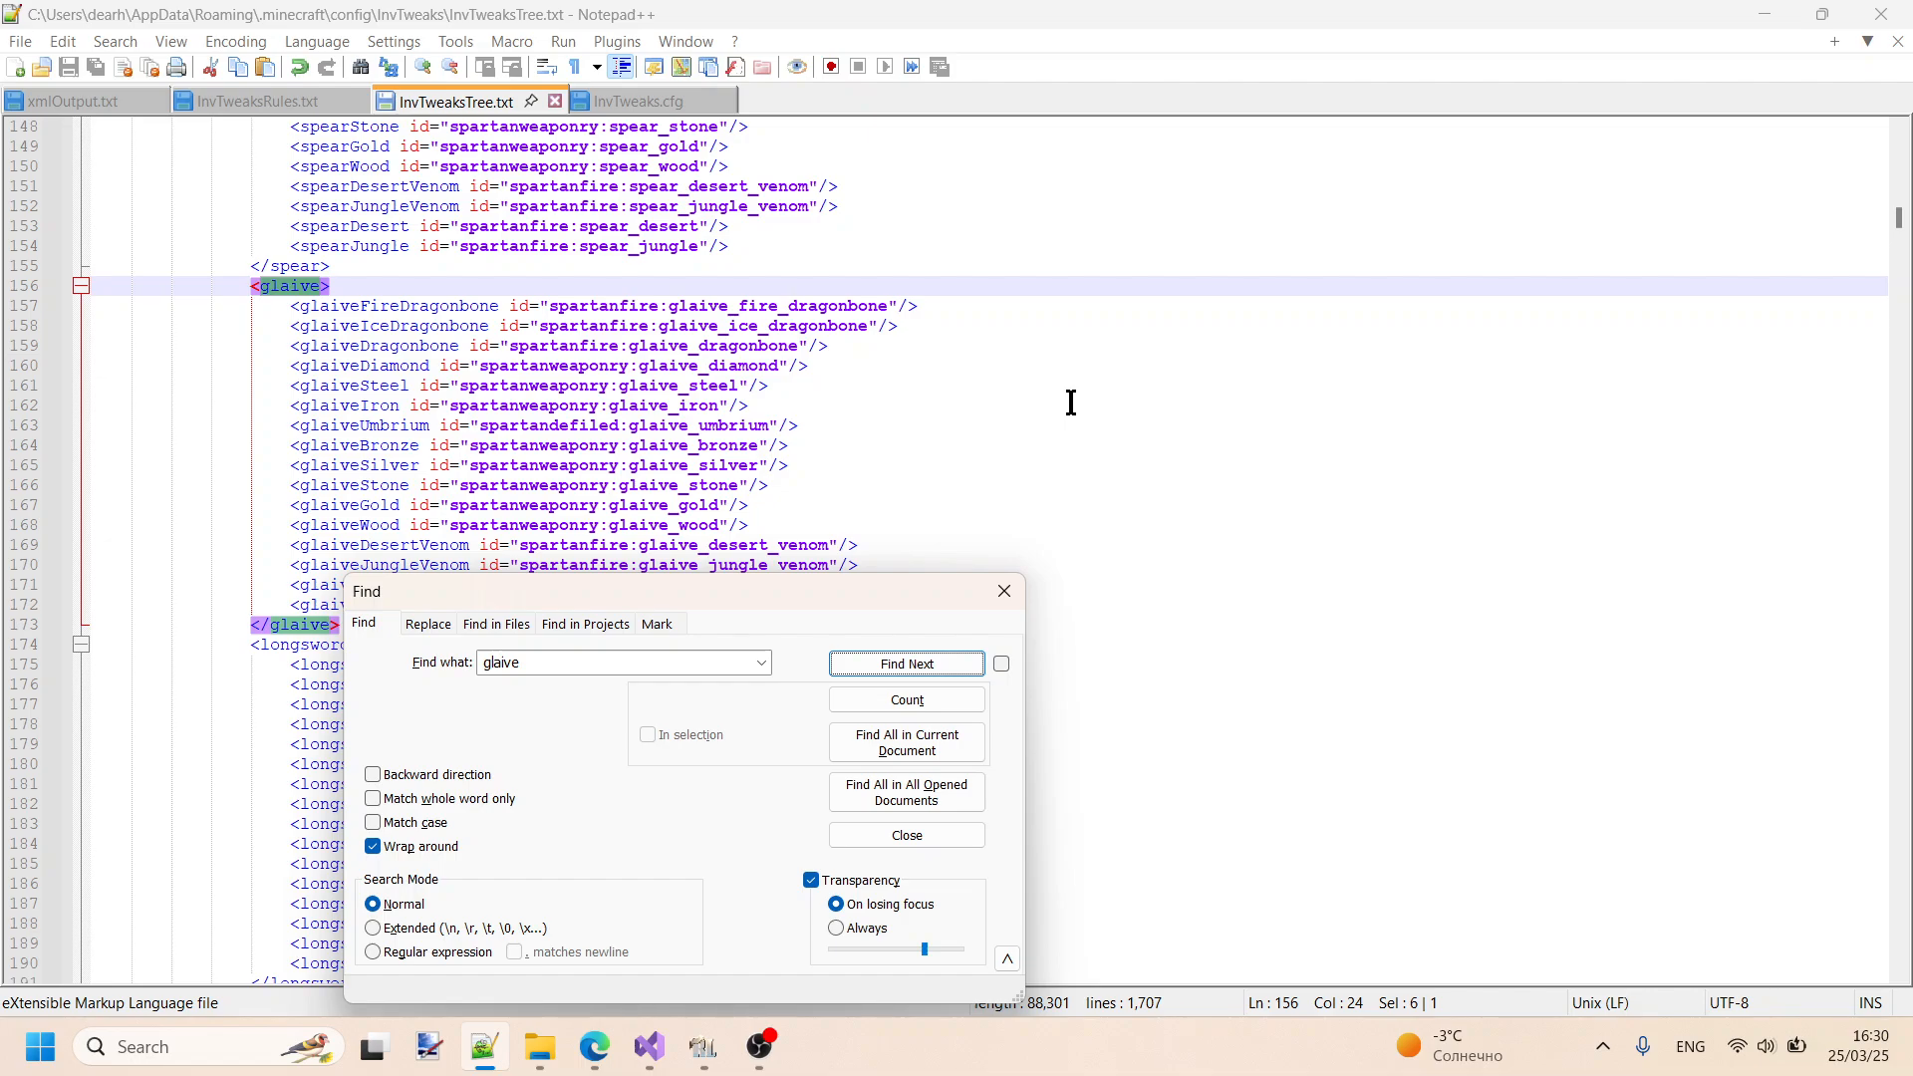
scroll(1071, 405, down, 1)
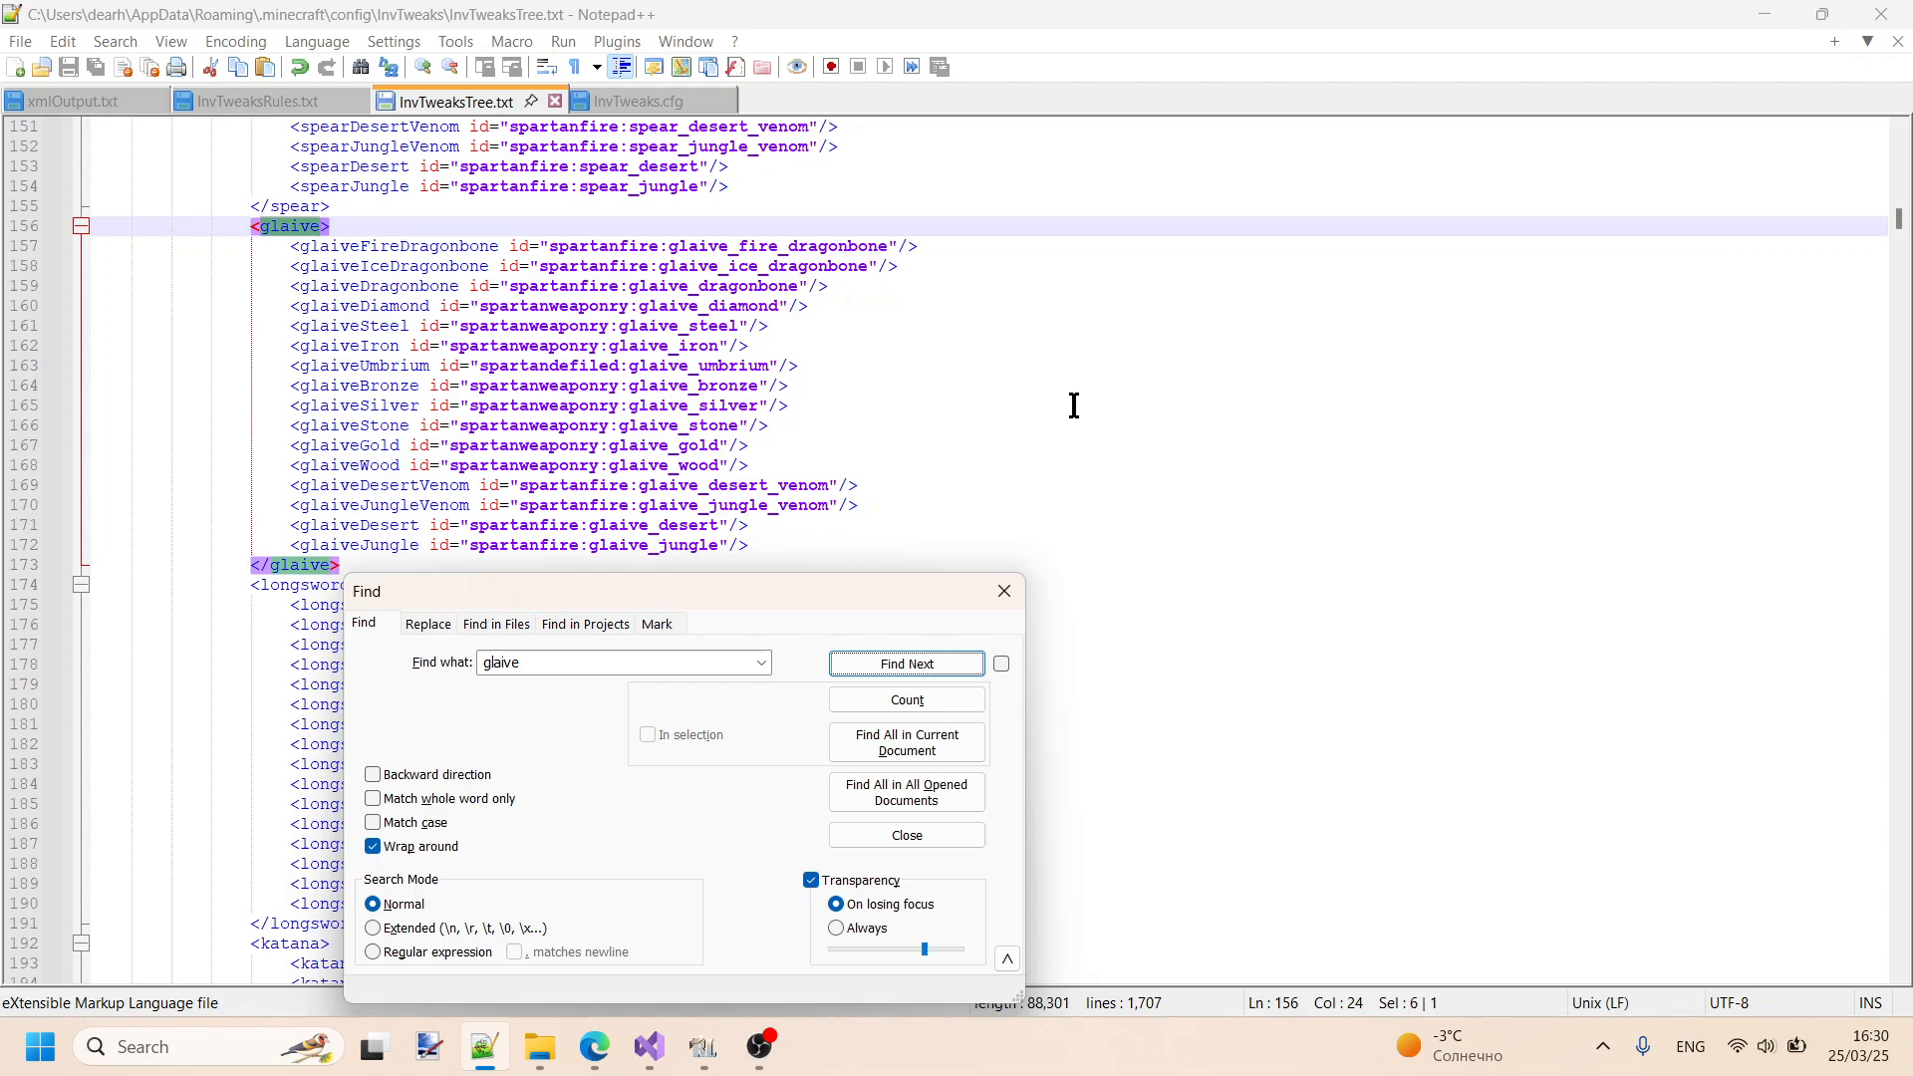
scroll(1073, 406, up, 6)
scroll(1076, 405, down, 7)
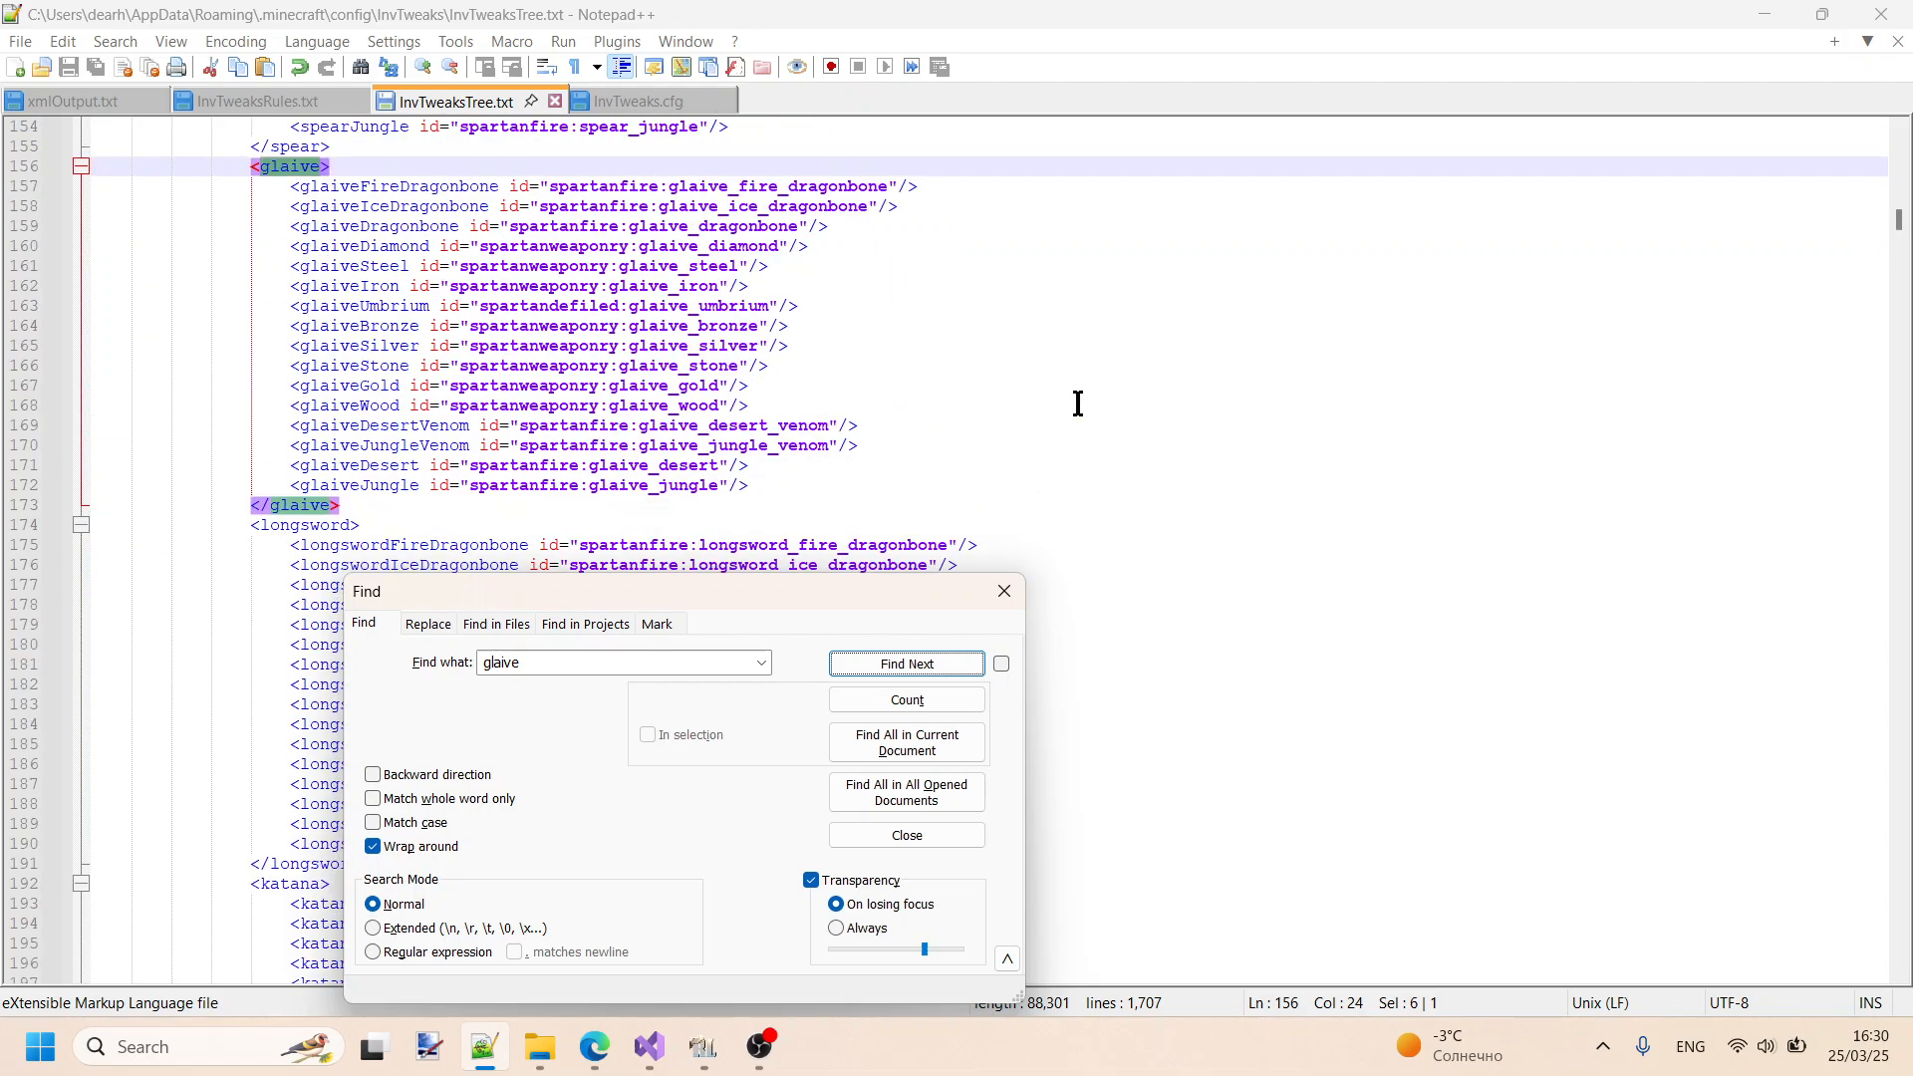
scroll(1075, 402, up, 20)
scroll(1075, 402, up, 10)
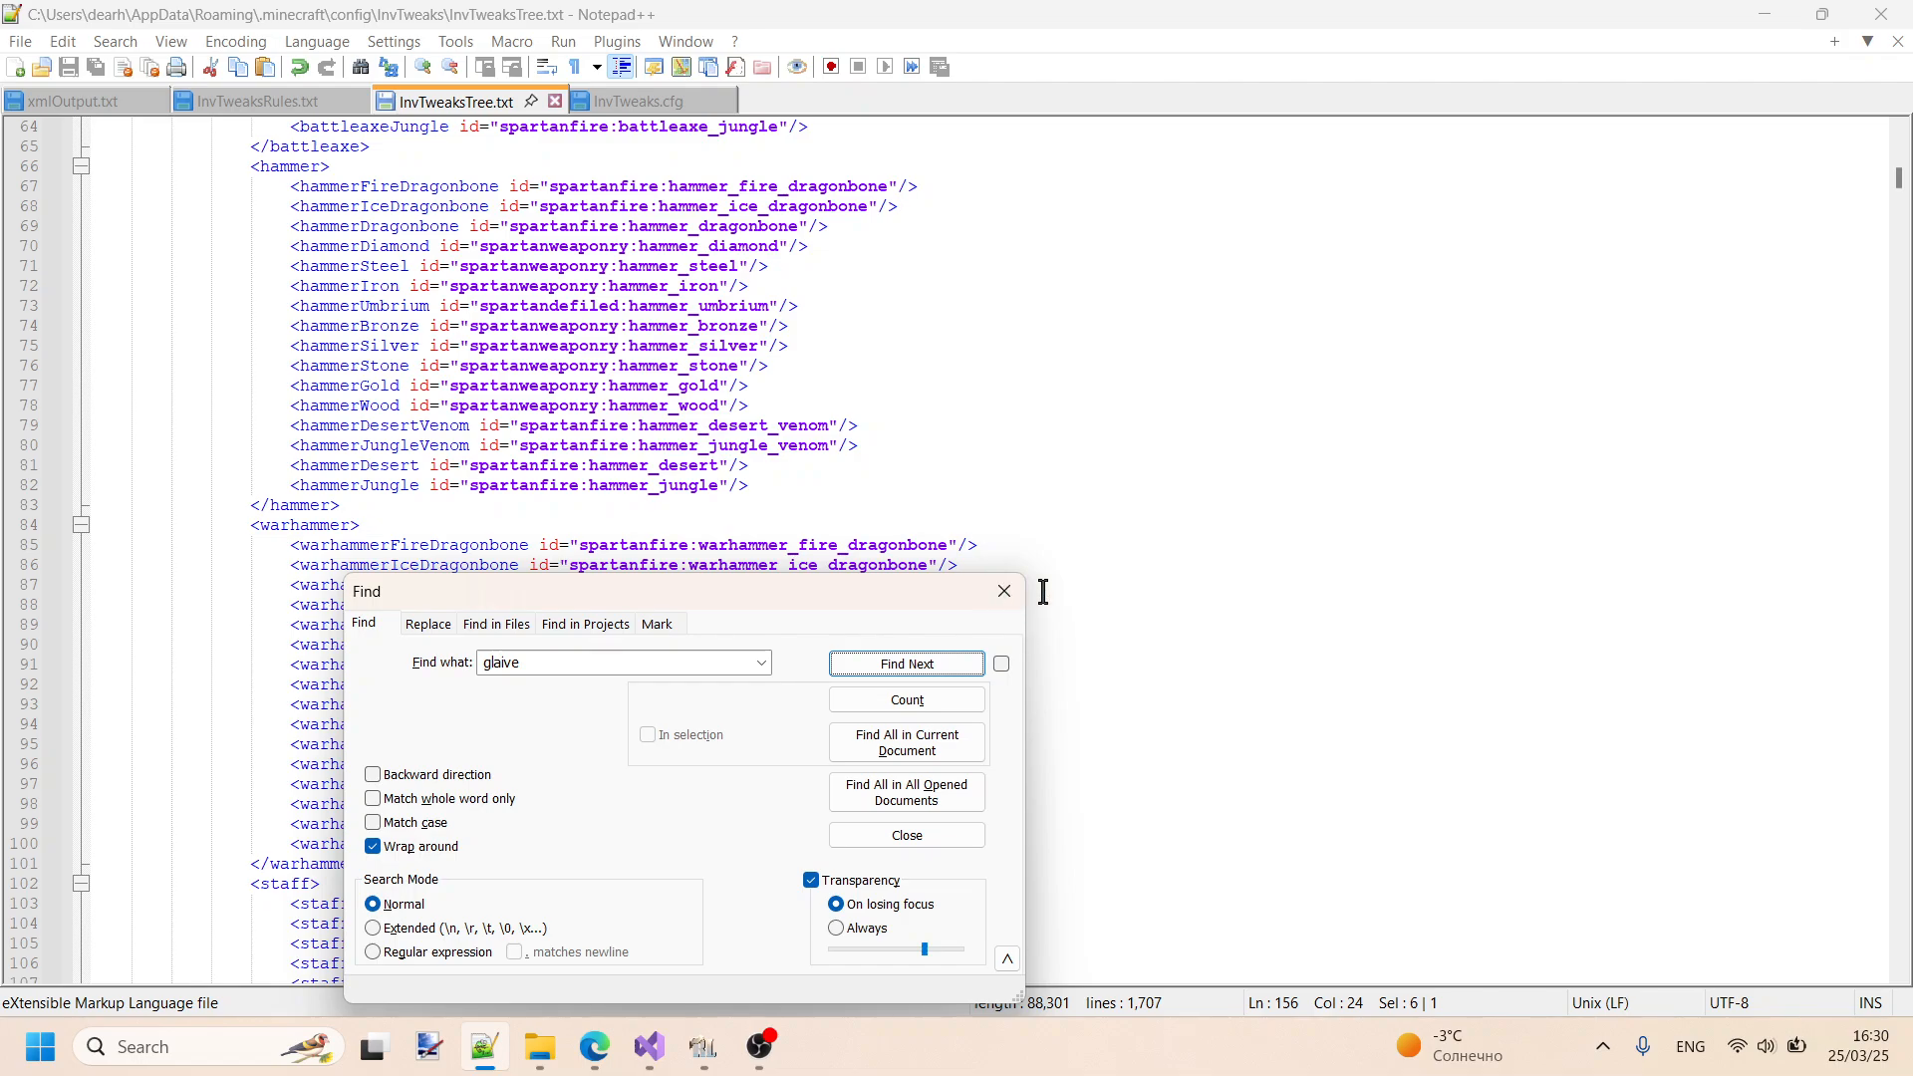
click(1004, 591)
drag(1903, 184, 1903, 150)
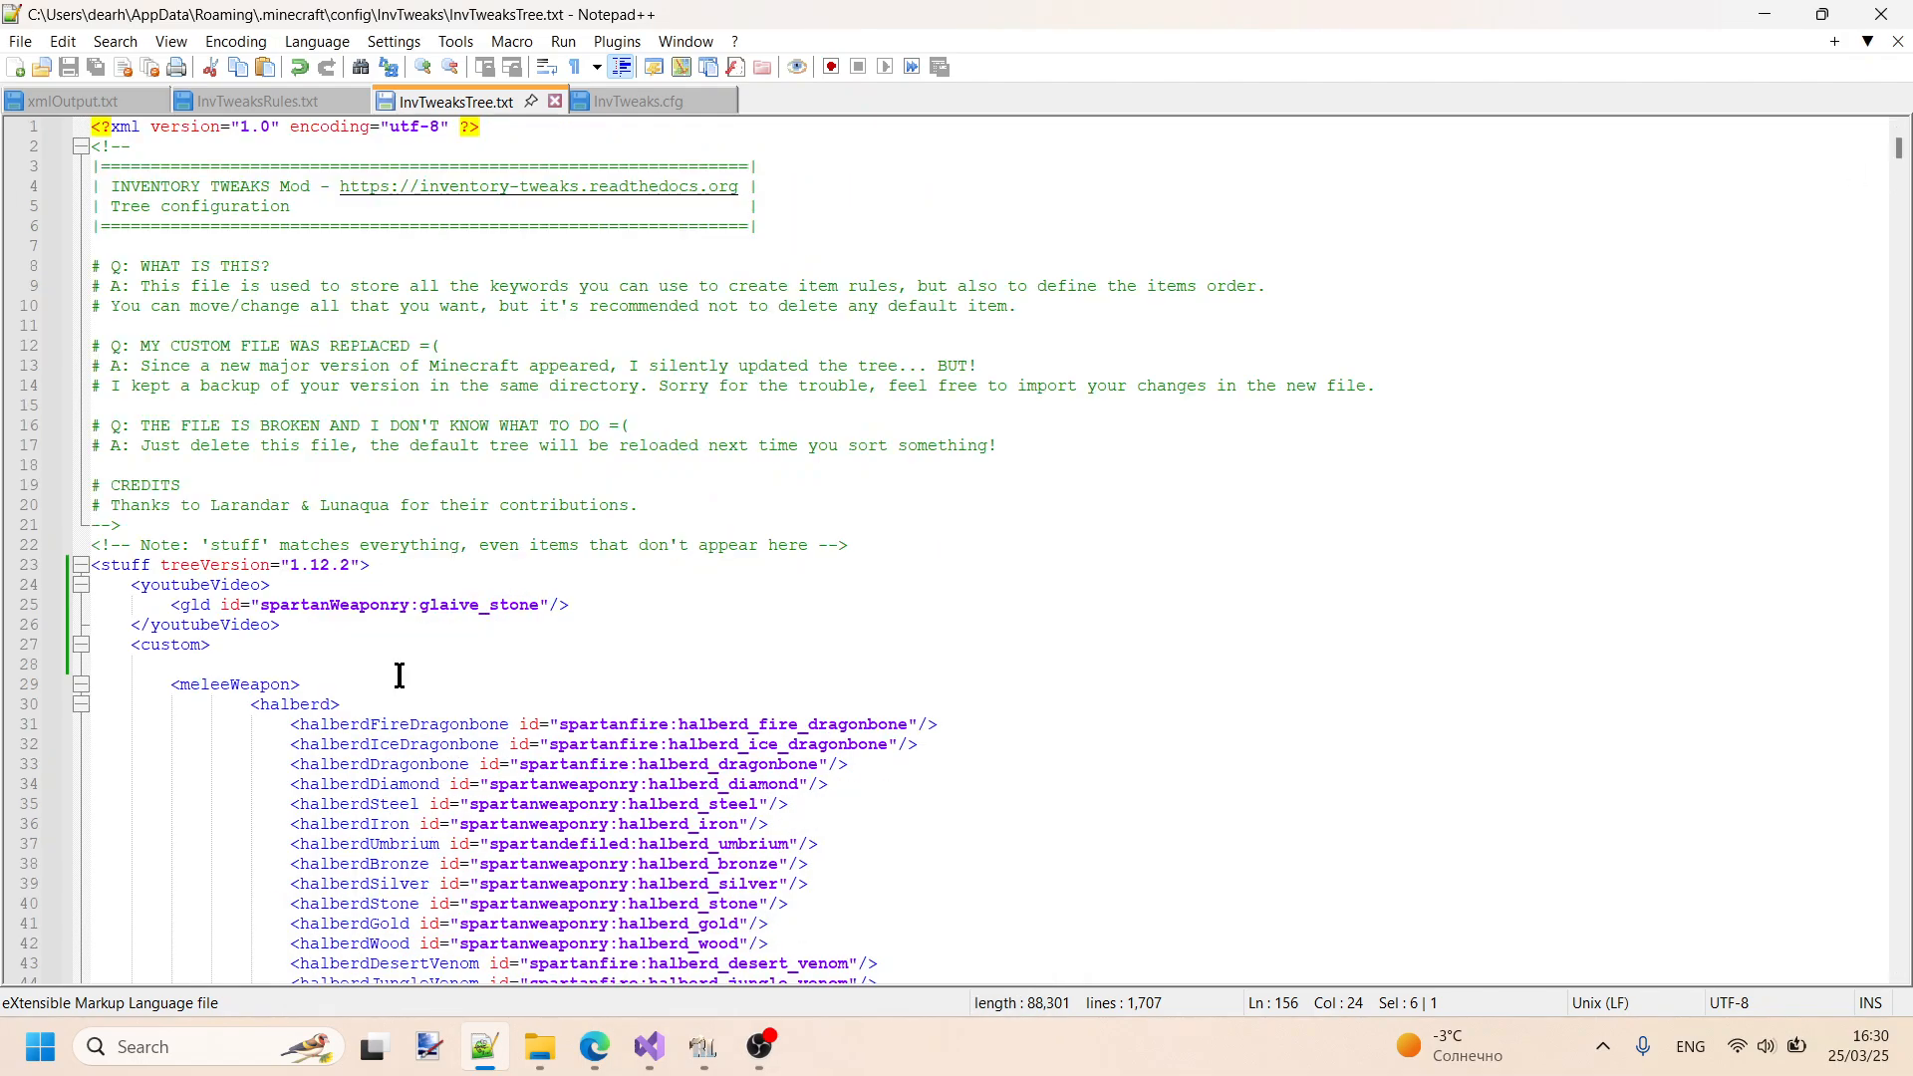
scroll(538, 619, down, 1)
click(641, 542)
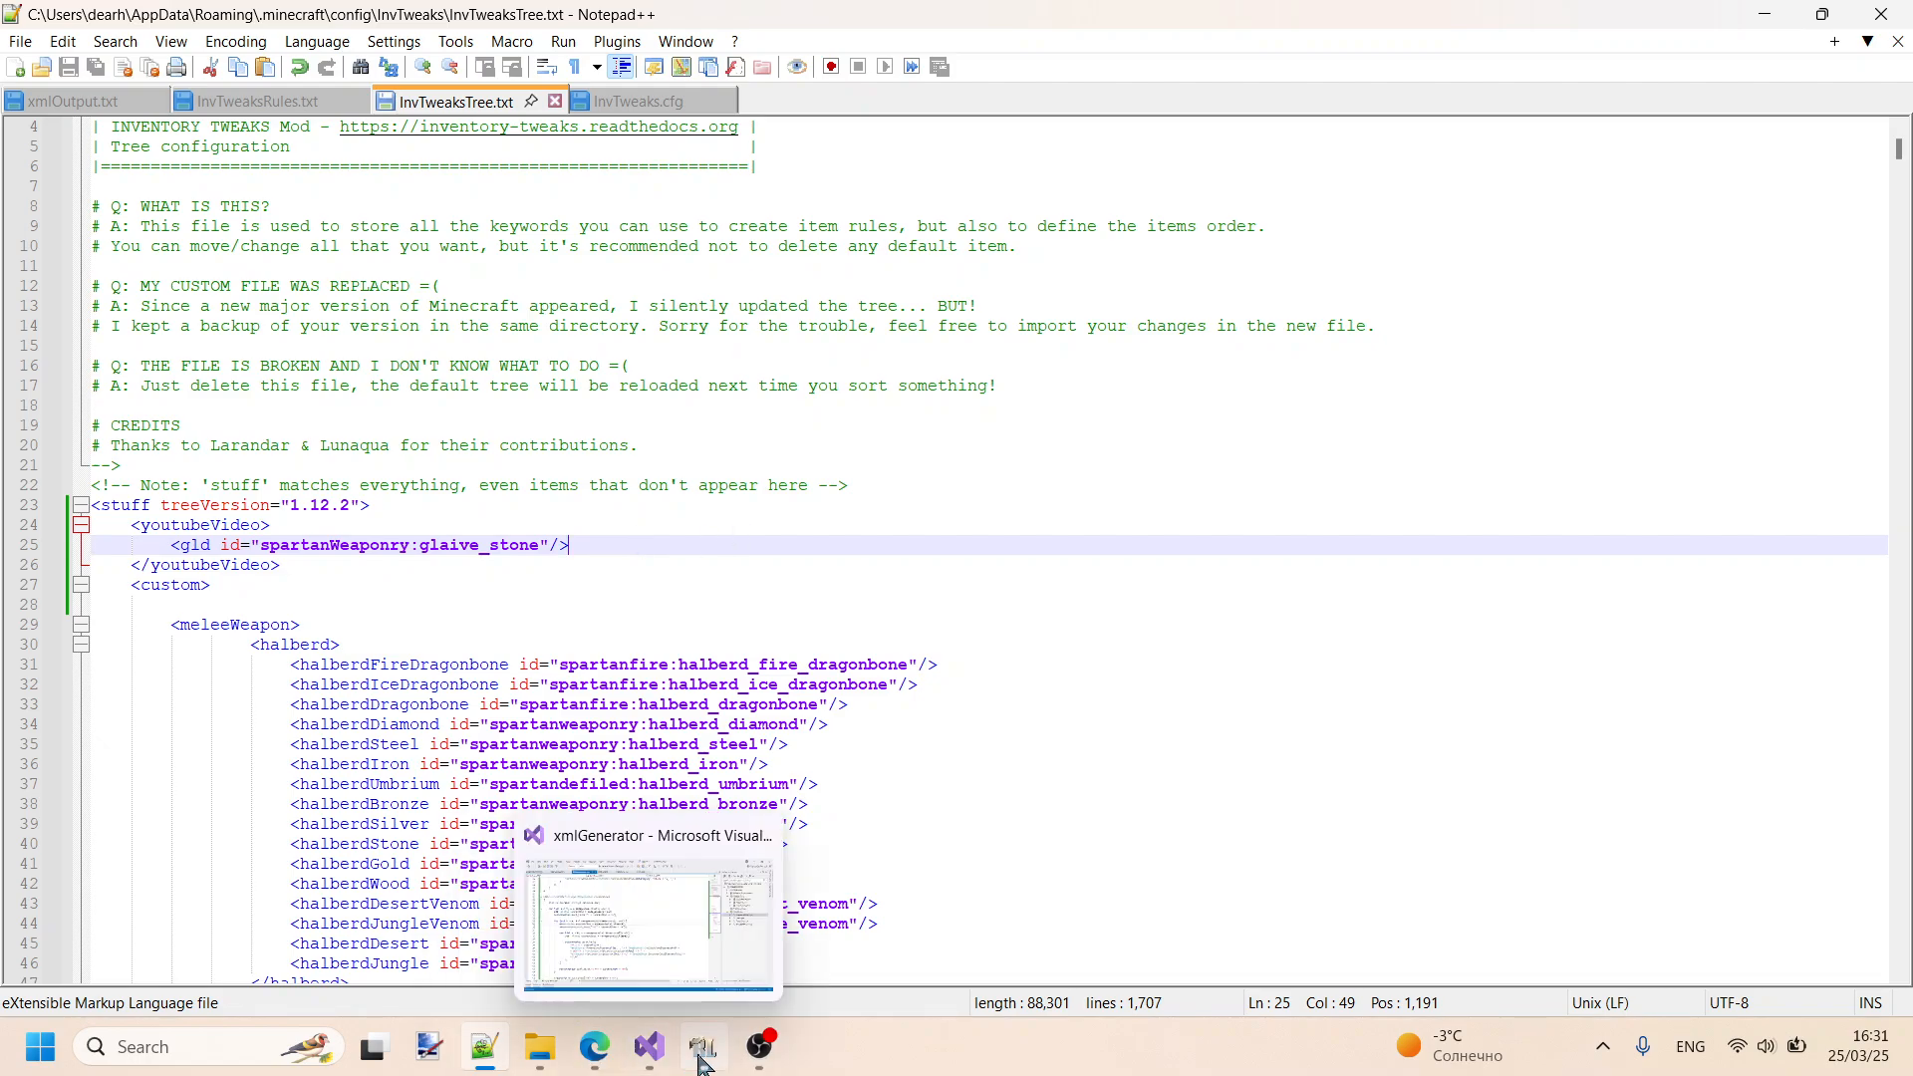
scroll(390, 351, down, 3)
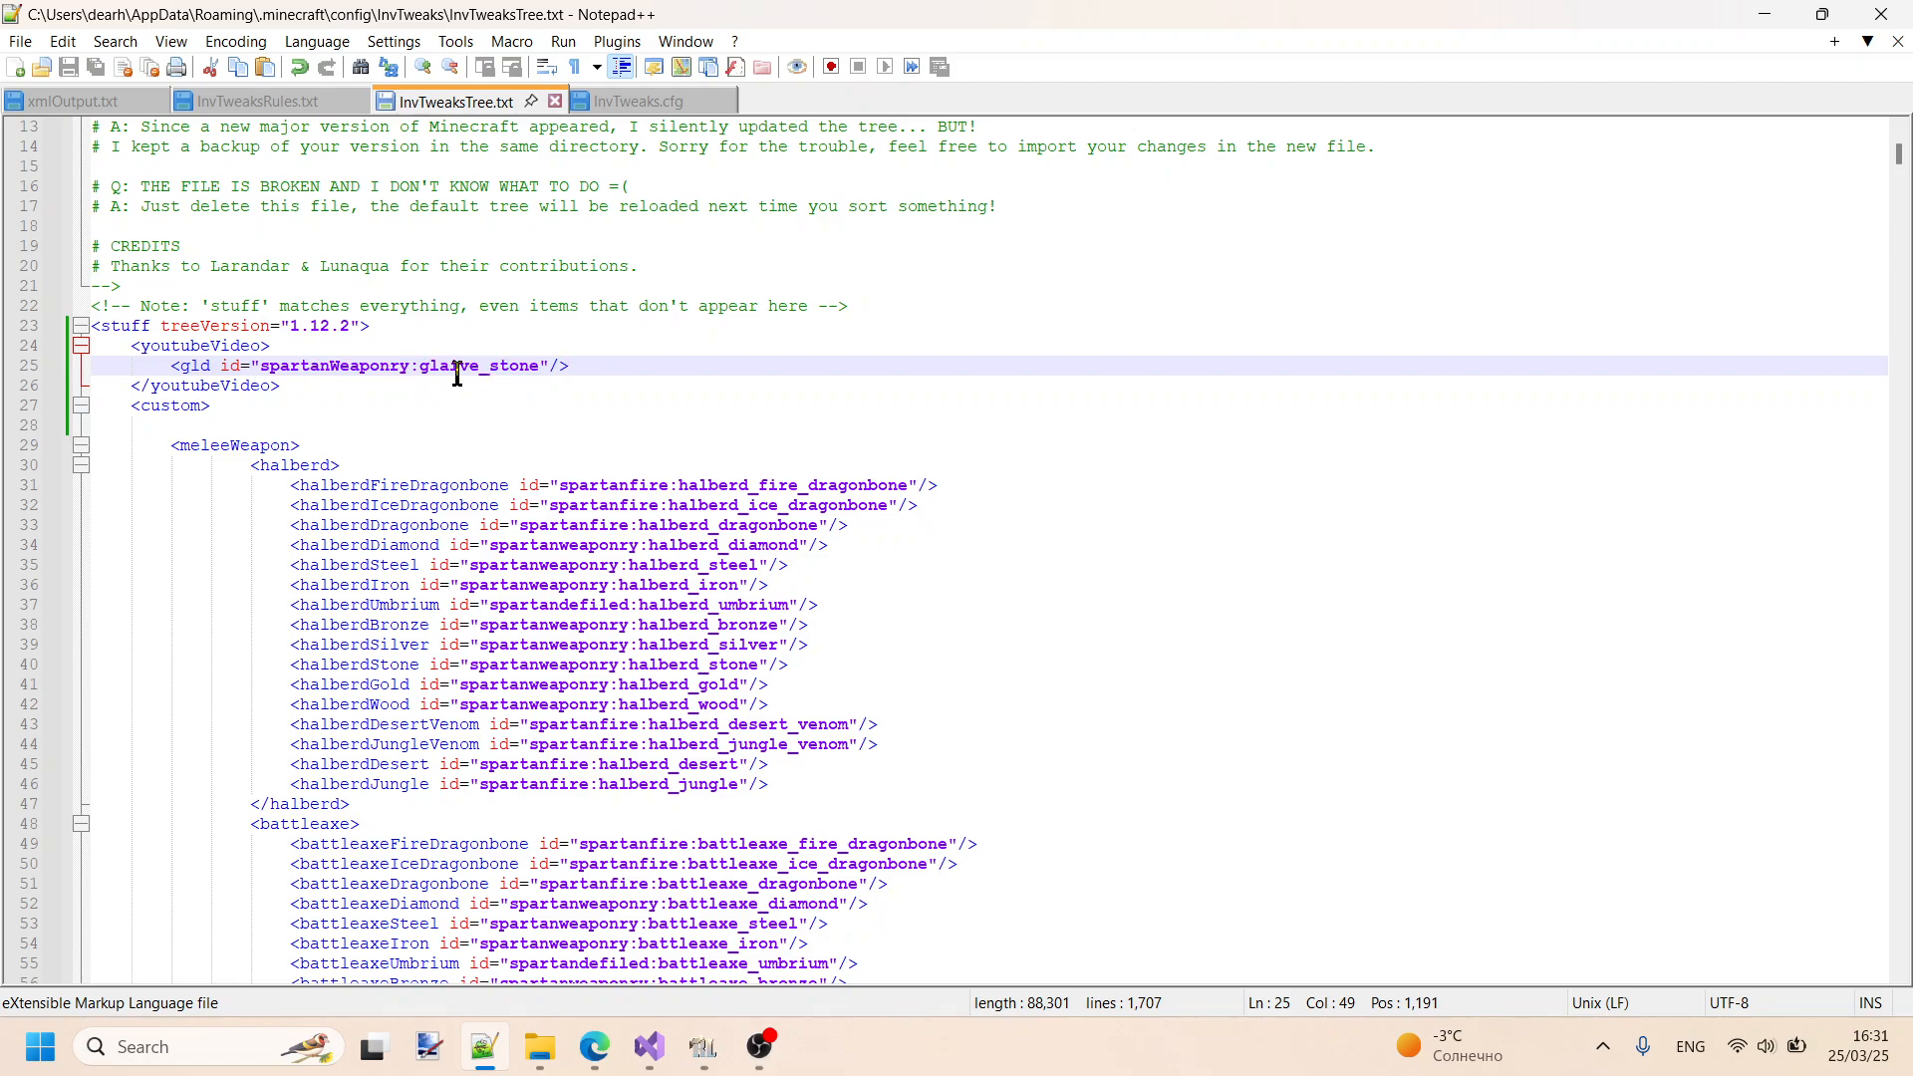
- Resume RLCraft, open the inventory, and move the Stone Glaive from the first hotbar slot through the inventory into the crafting grid
click(703, 1046)
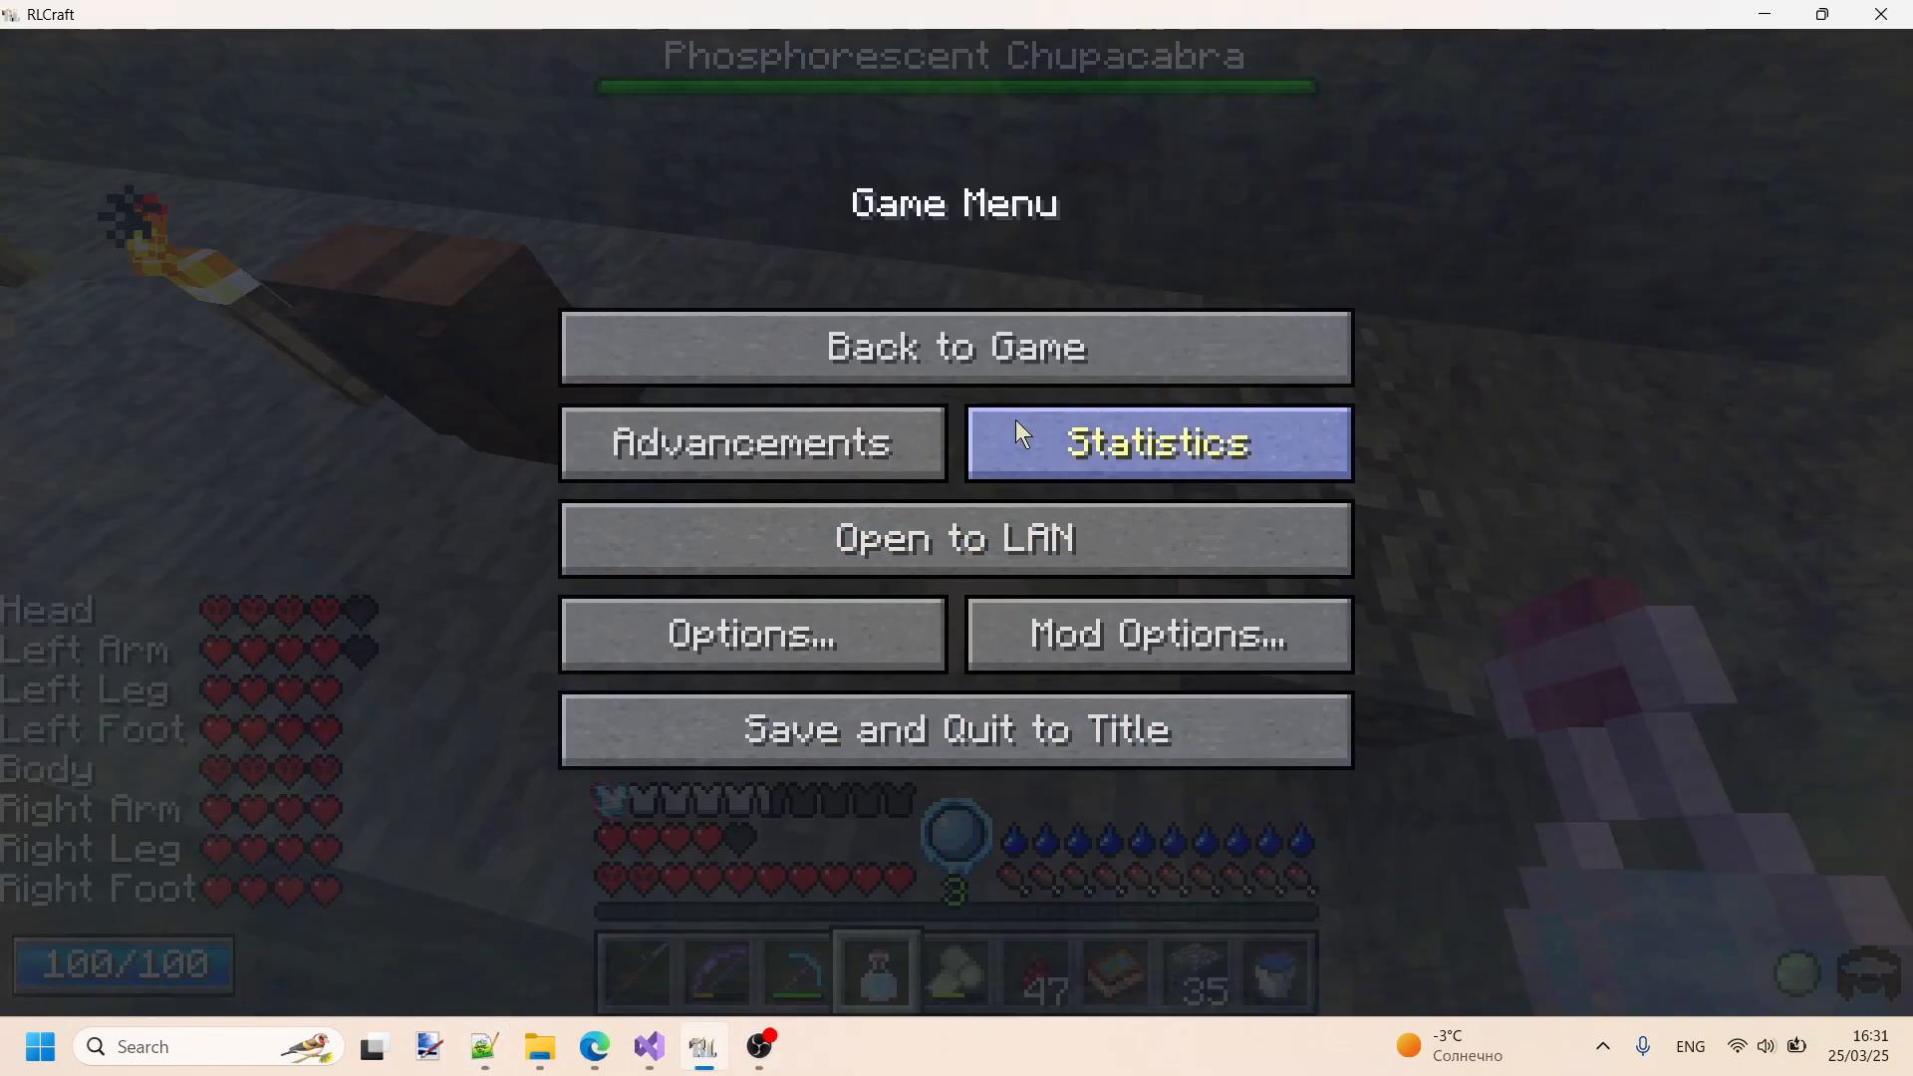
click(1010, 350)
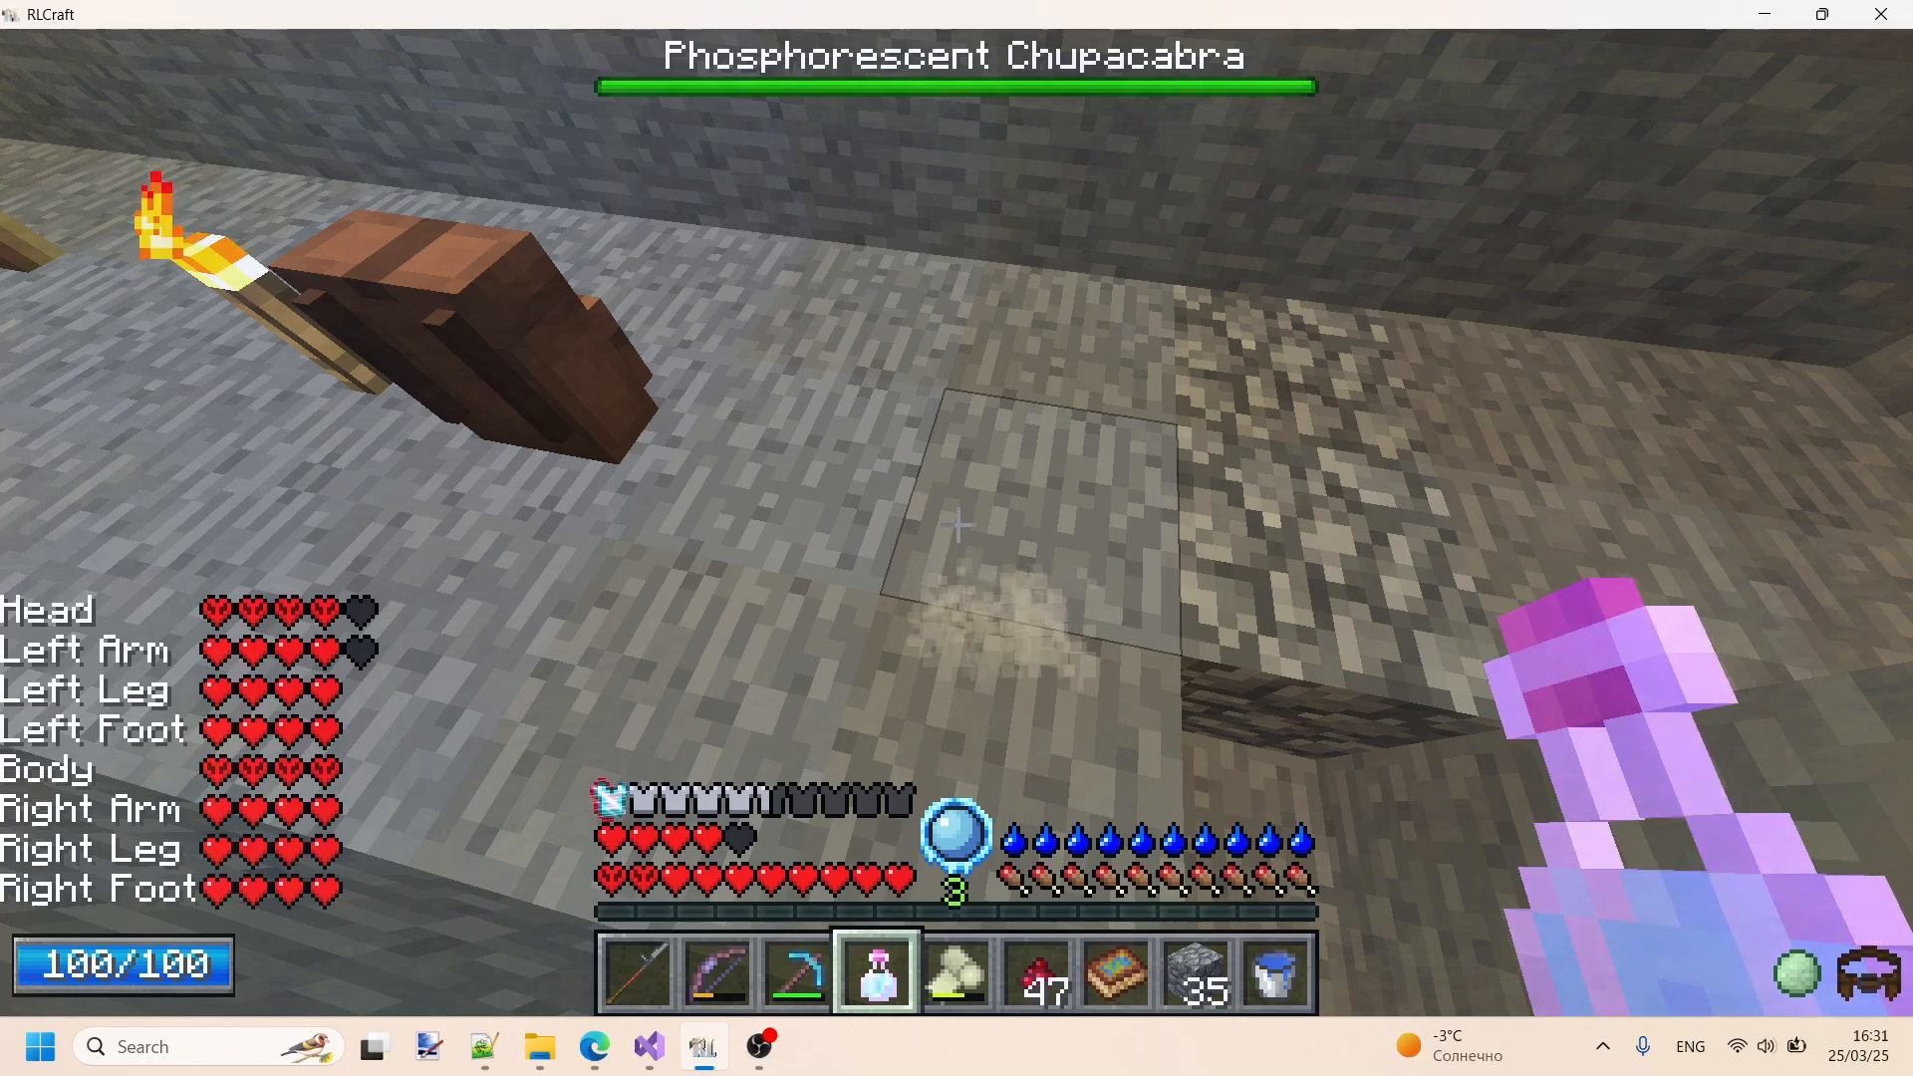
key(e)
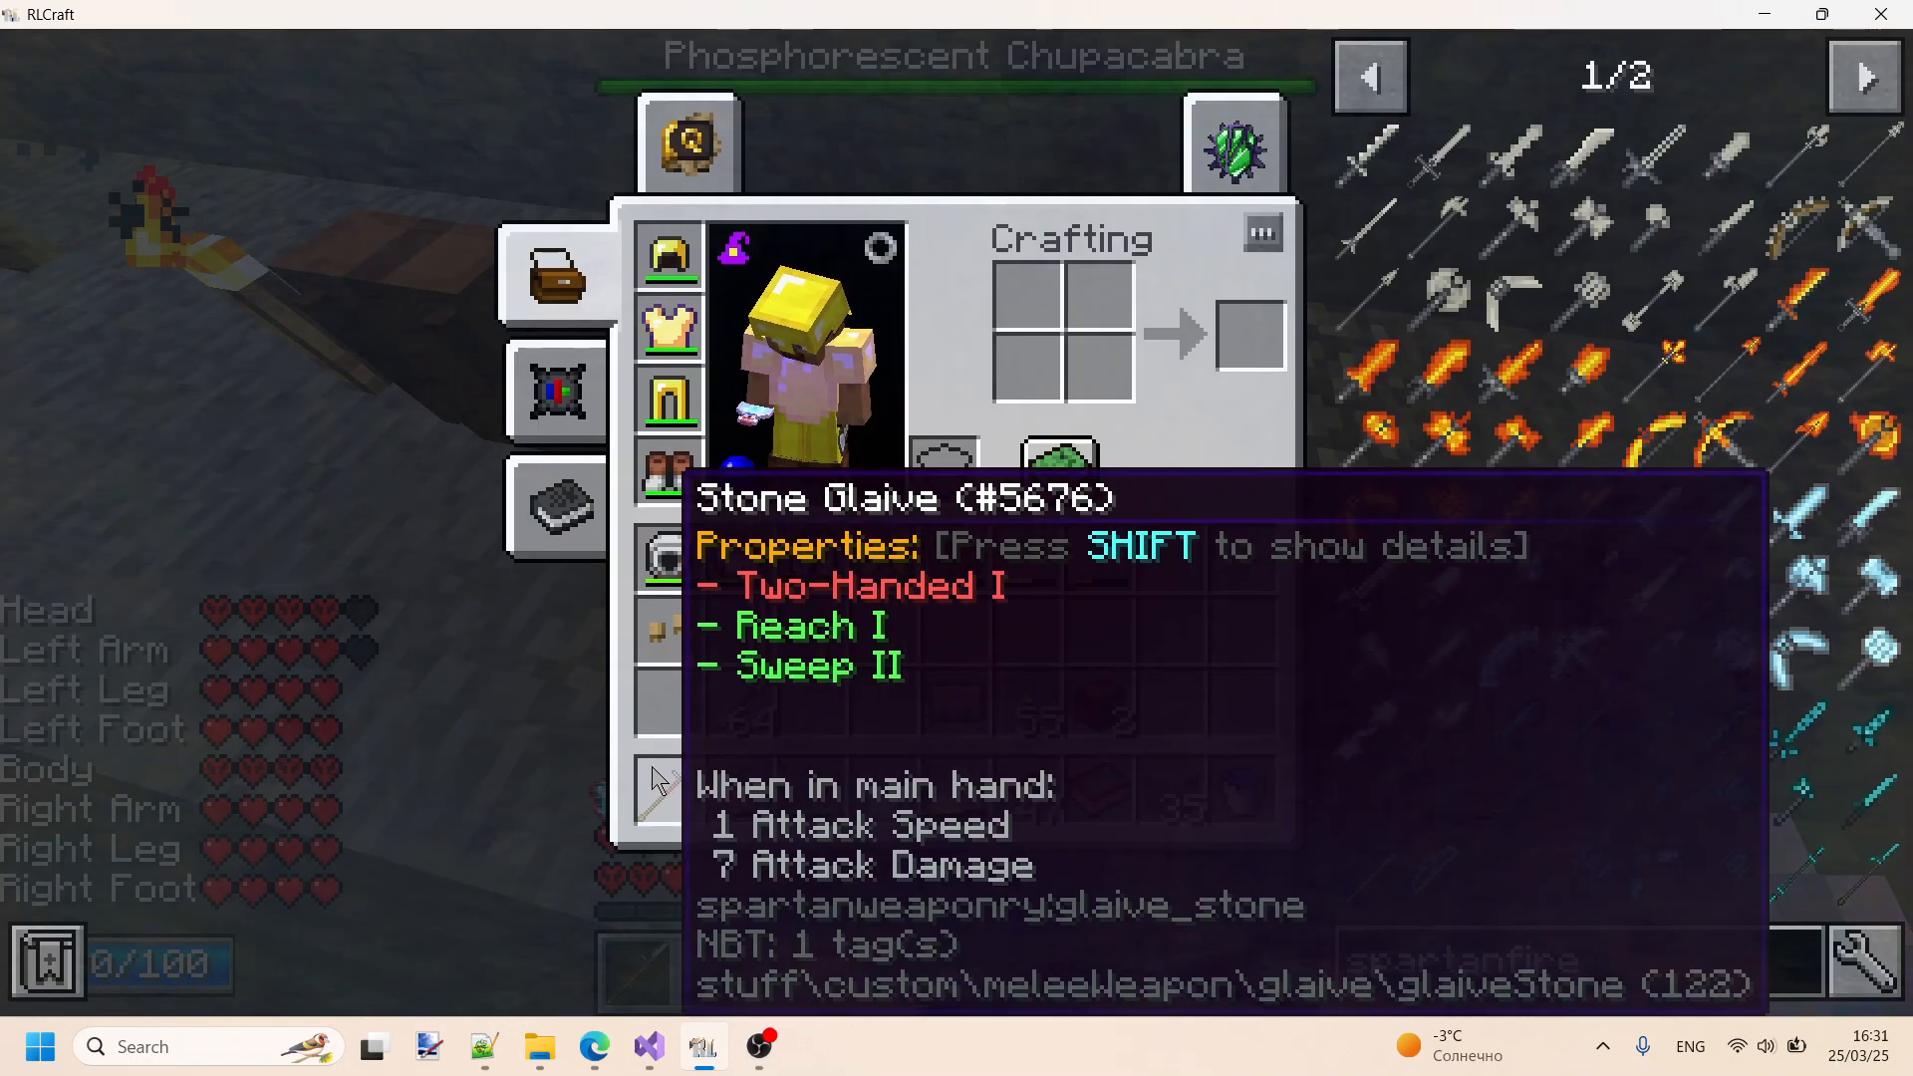
click(652, 767)
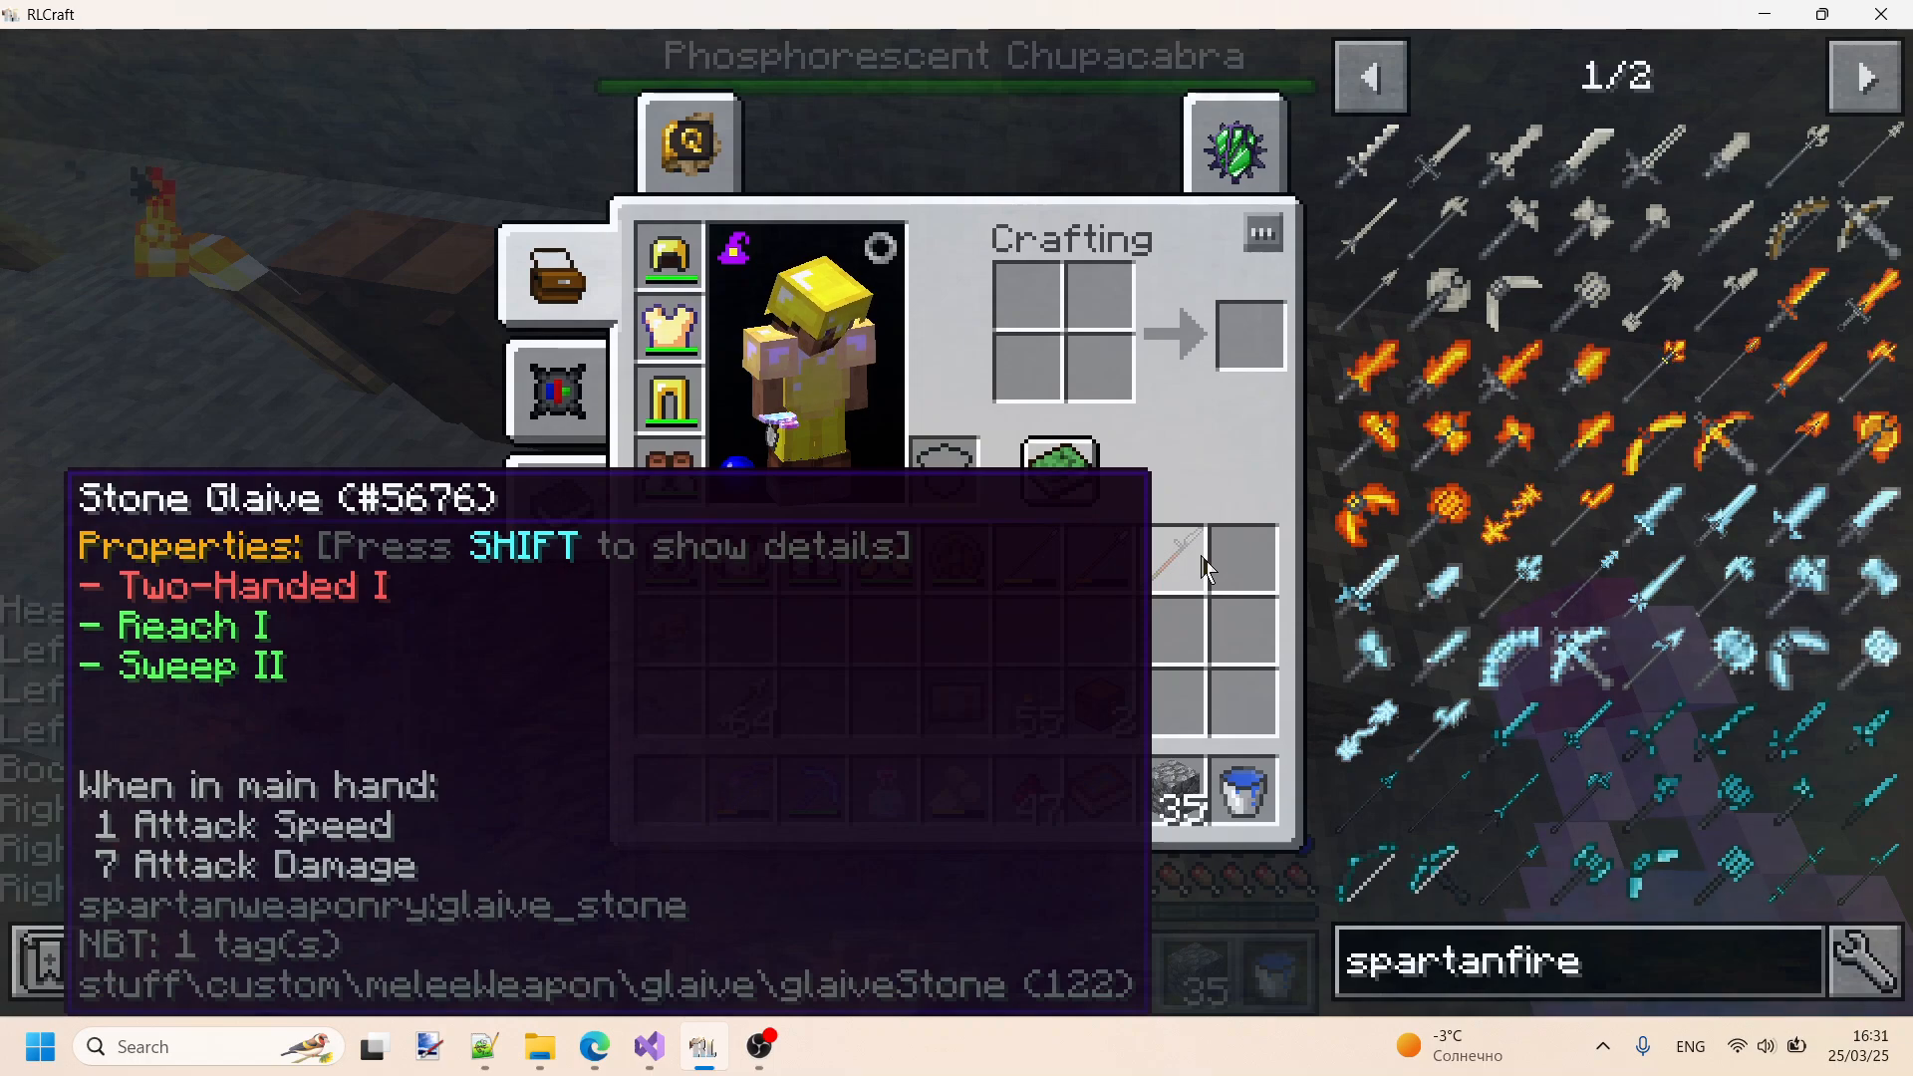
click(1100, 317)
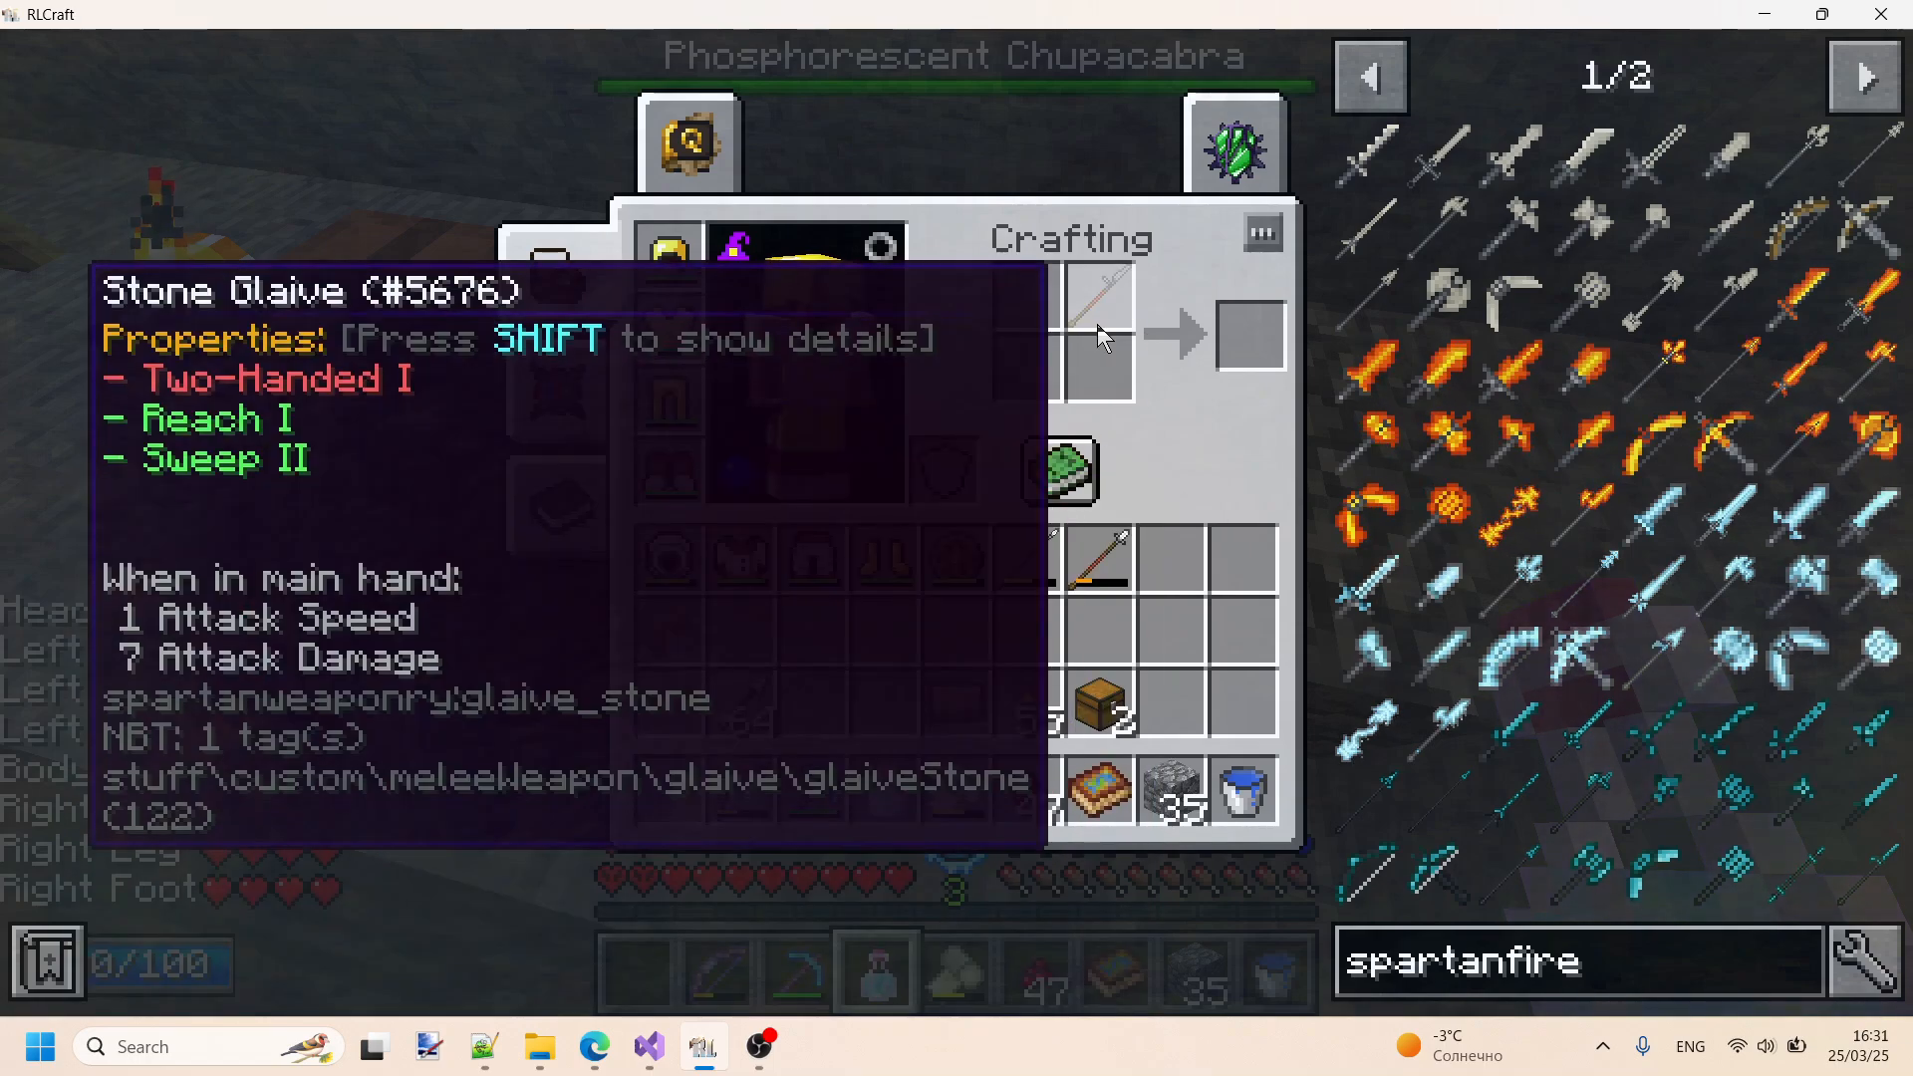
- Return the Stone Glaive from the crafting grid to the inventory, and swap the golden helmet, chestplate and leggings for the white armor pieces
shift+click(1097, 324)
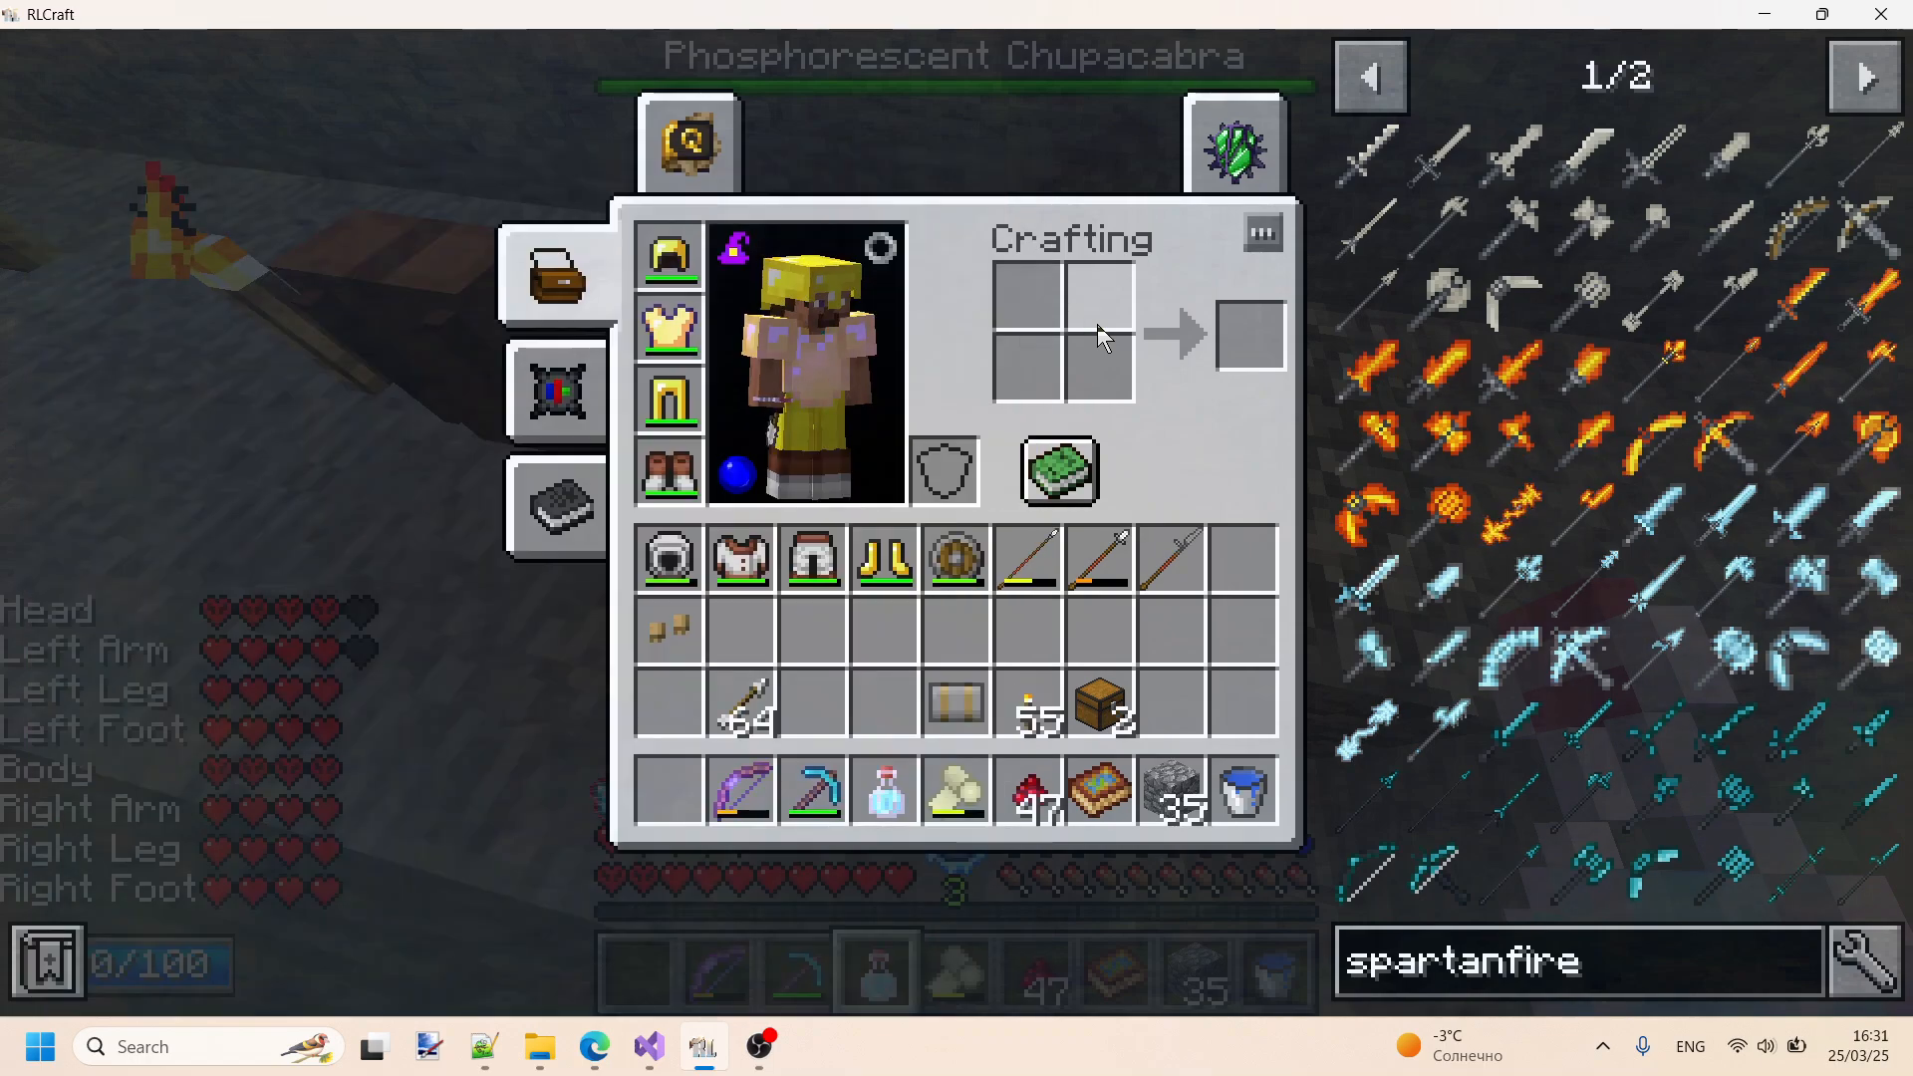
key(e)
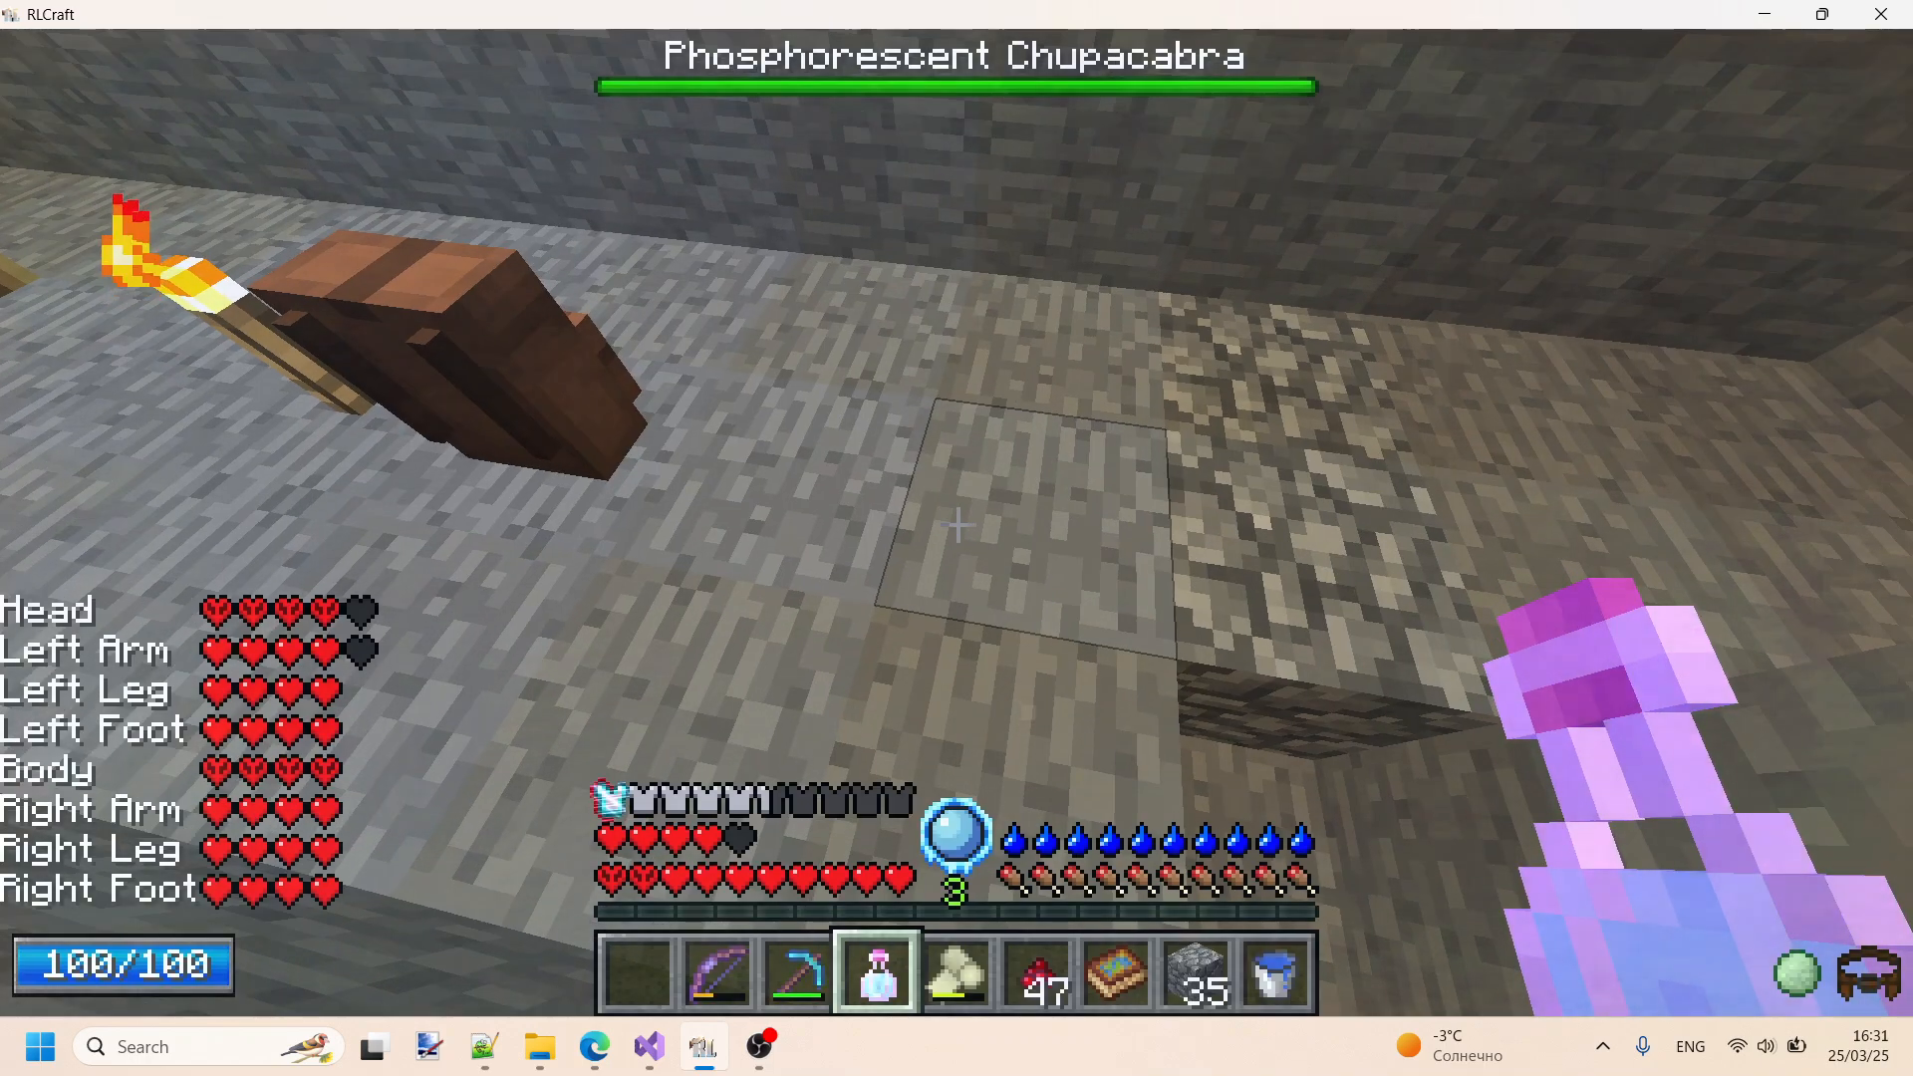
key(e)
shift+click(679, 261)
shift+click(681, 323)
shift+click(684, 384)
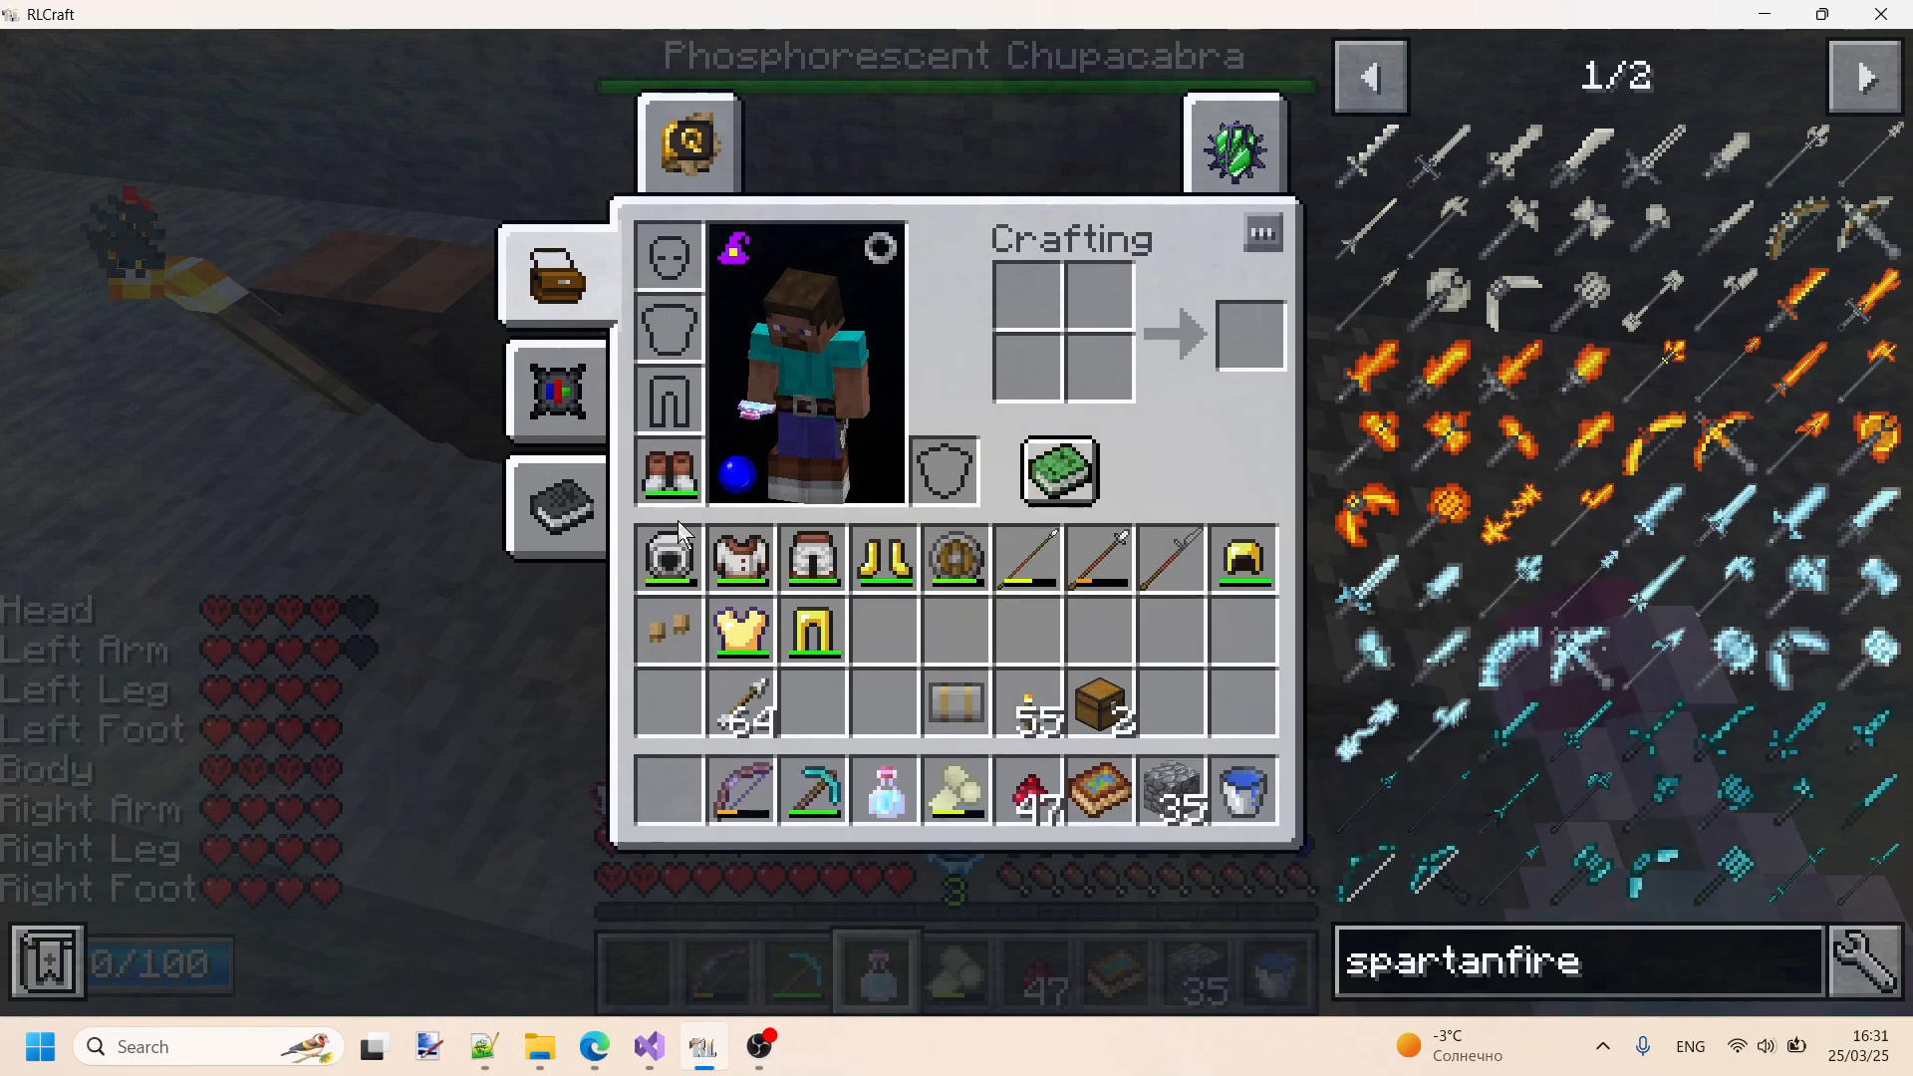
shift+click(678, 553)
shift+click(739, 556)
shift+click(792, 556)
key(e)
- Open the backpack, move a single Pole into the inventory, and return the rest of the stack to the backpack
key(1)
right_click(957, 525)
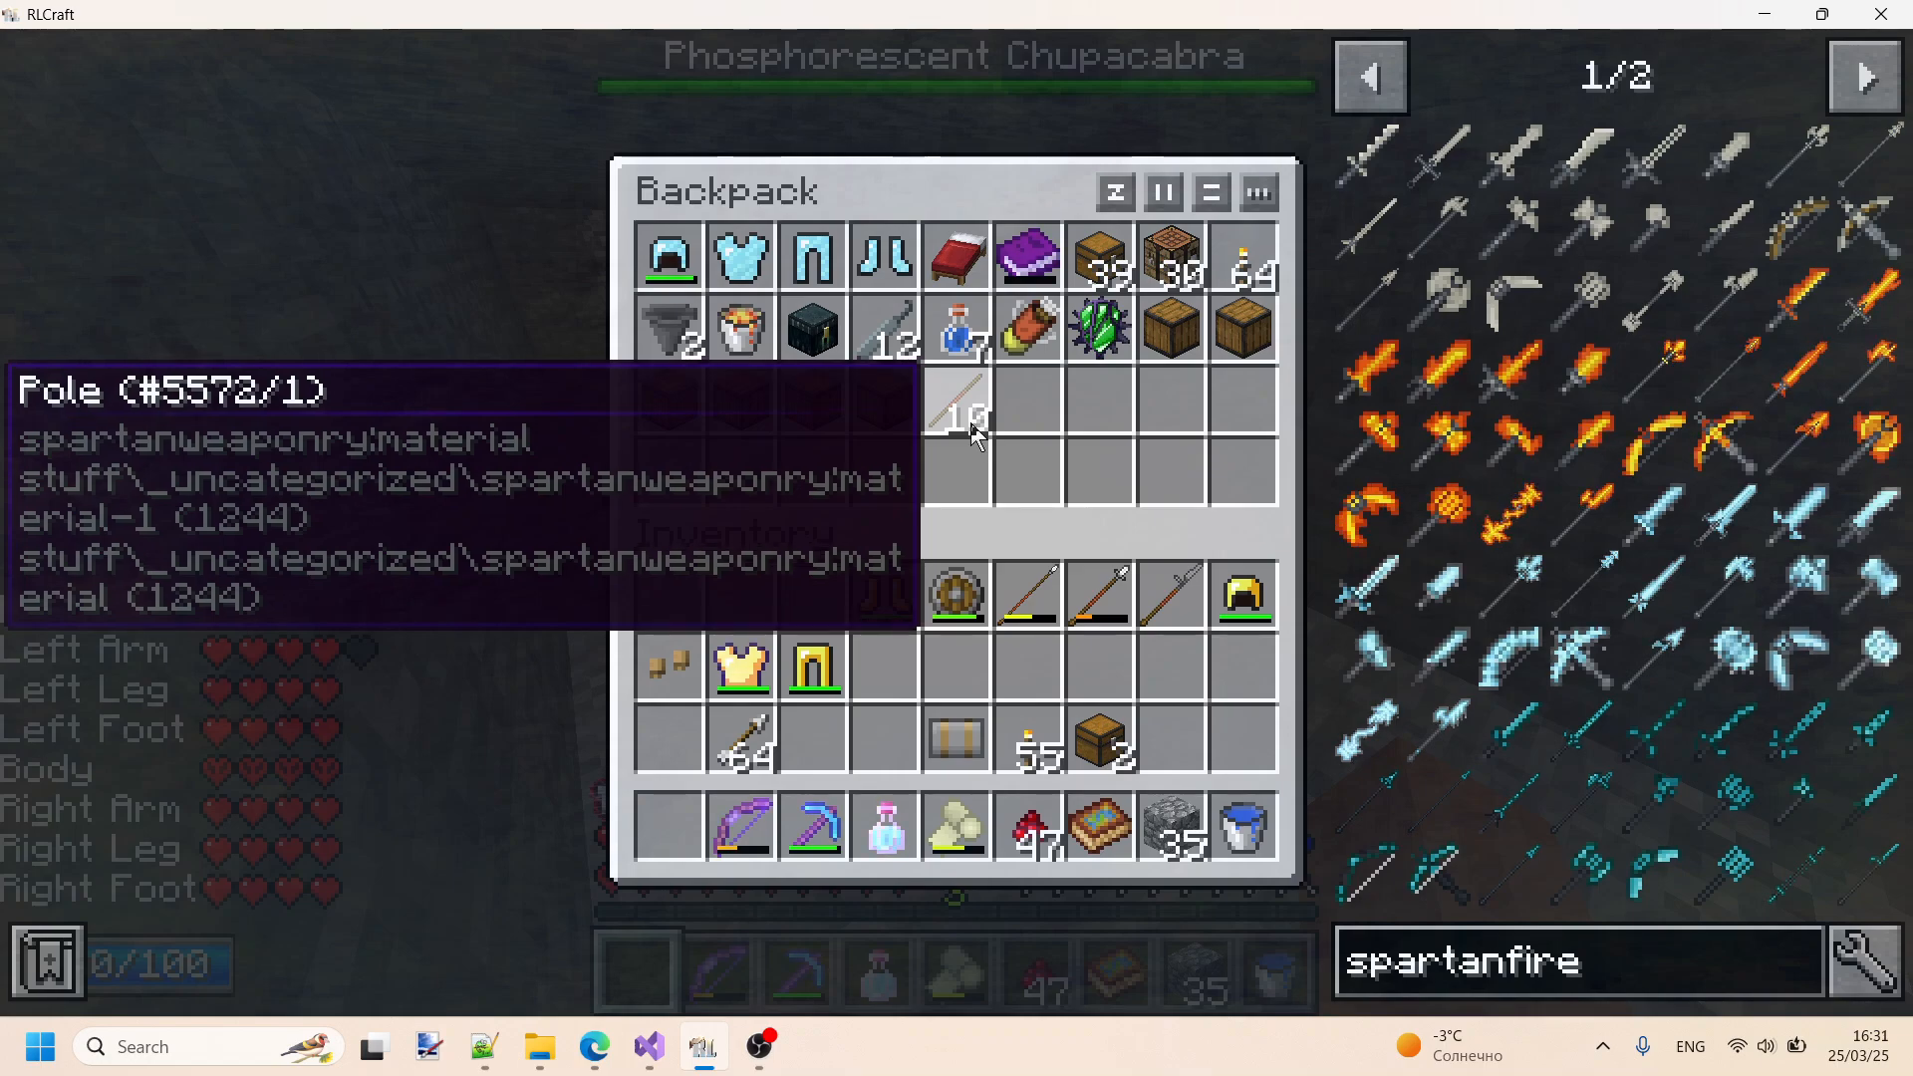
click(975, 435)
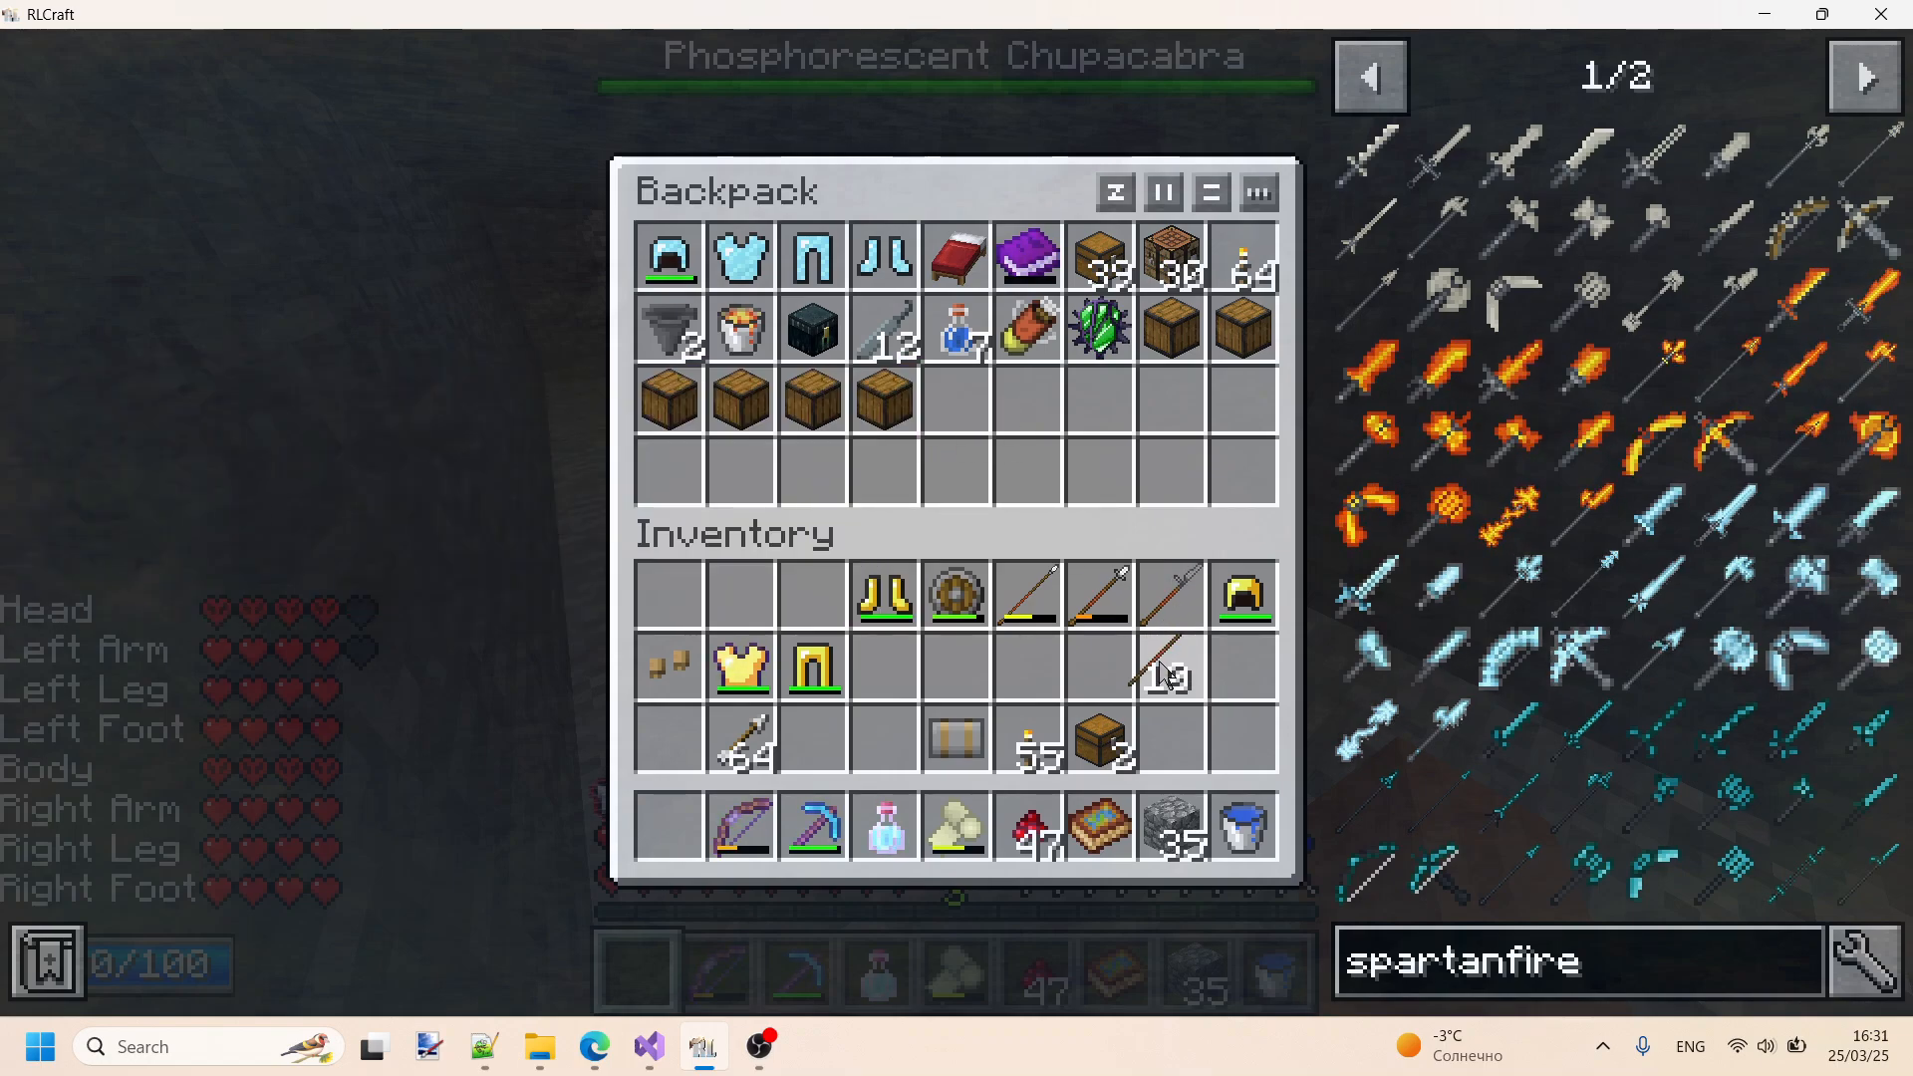
right_click(1164, 668)
click(974, 426)
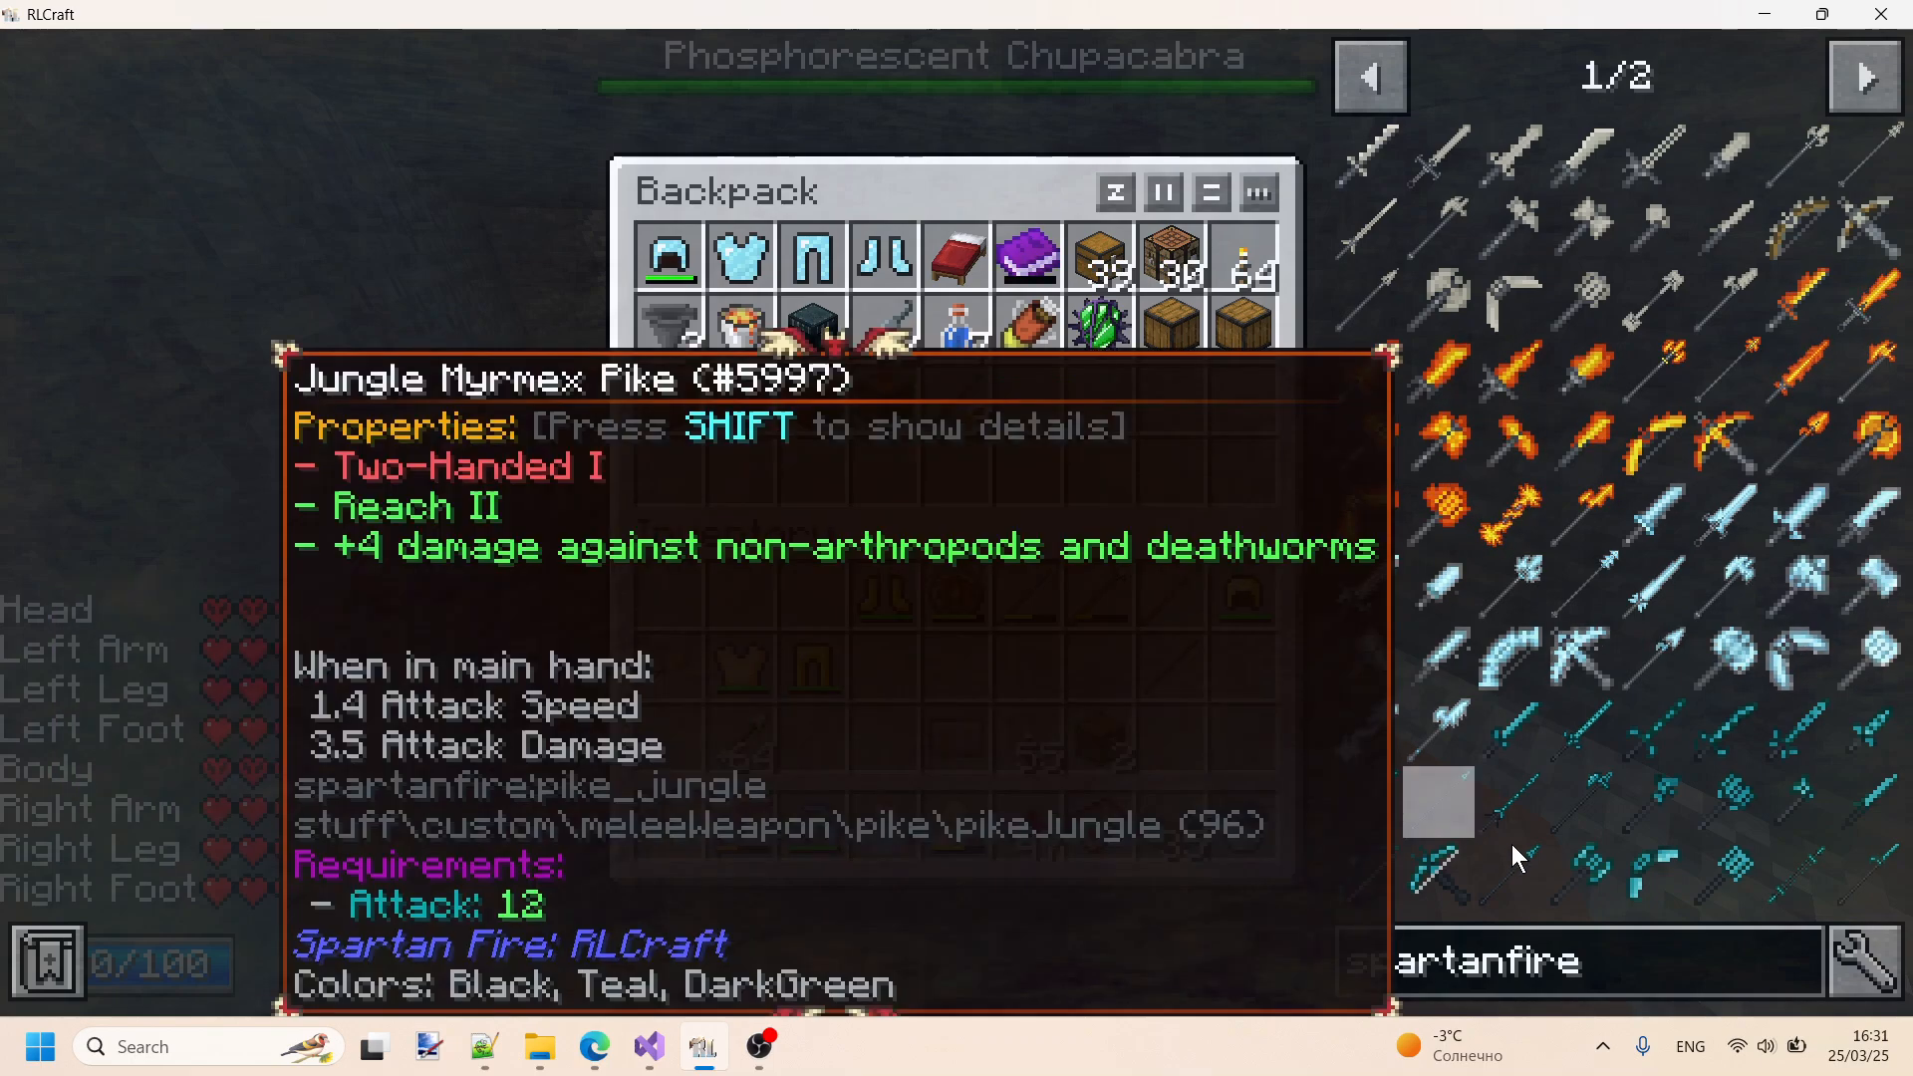
- Search the item list for spartanfire pole, broaden the search to spartan pole to compare the pole tooltips, and close the backpack
click(1648, 969)
text(p)
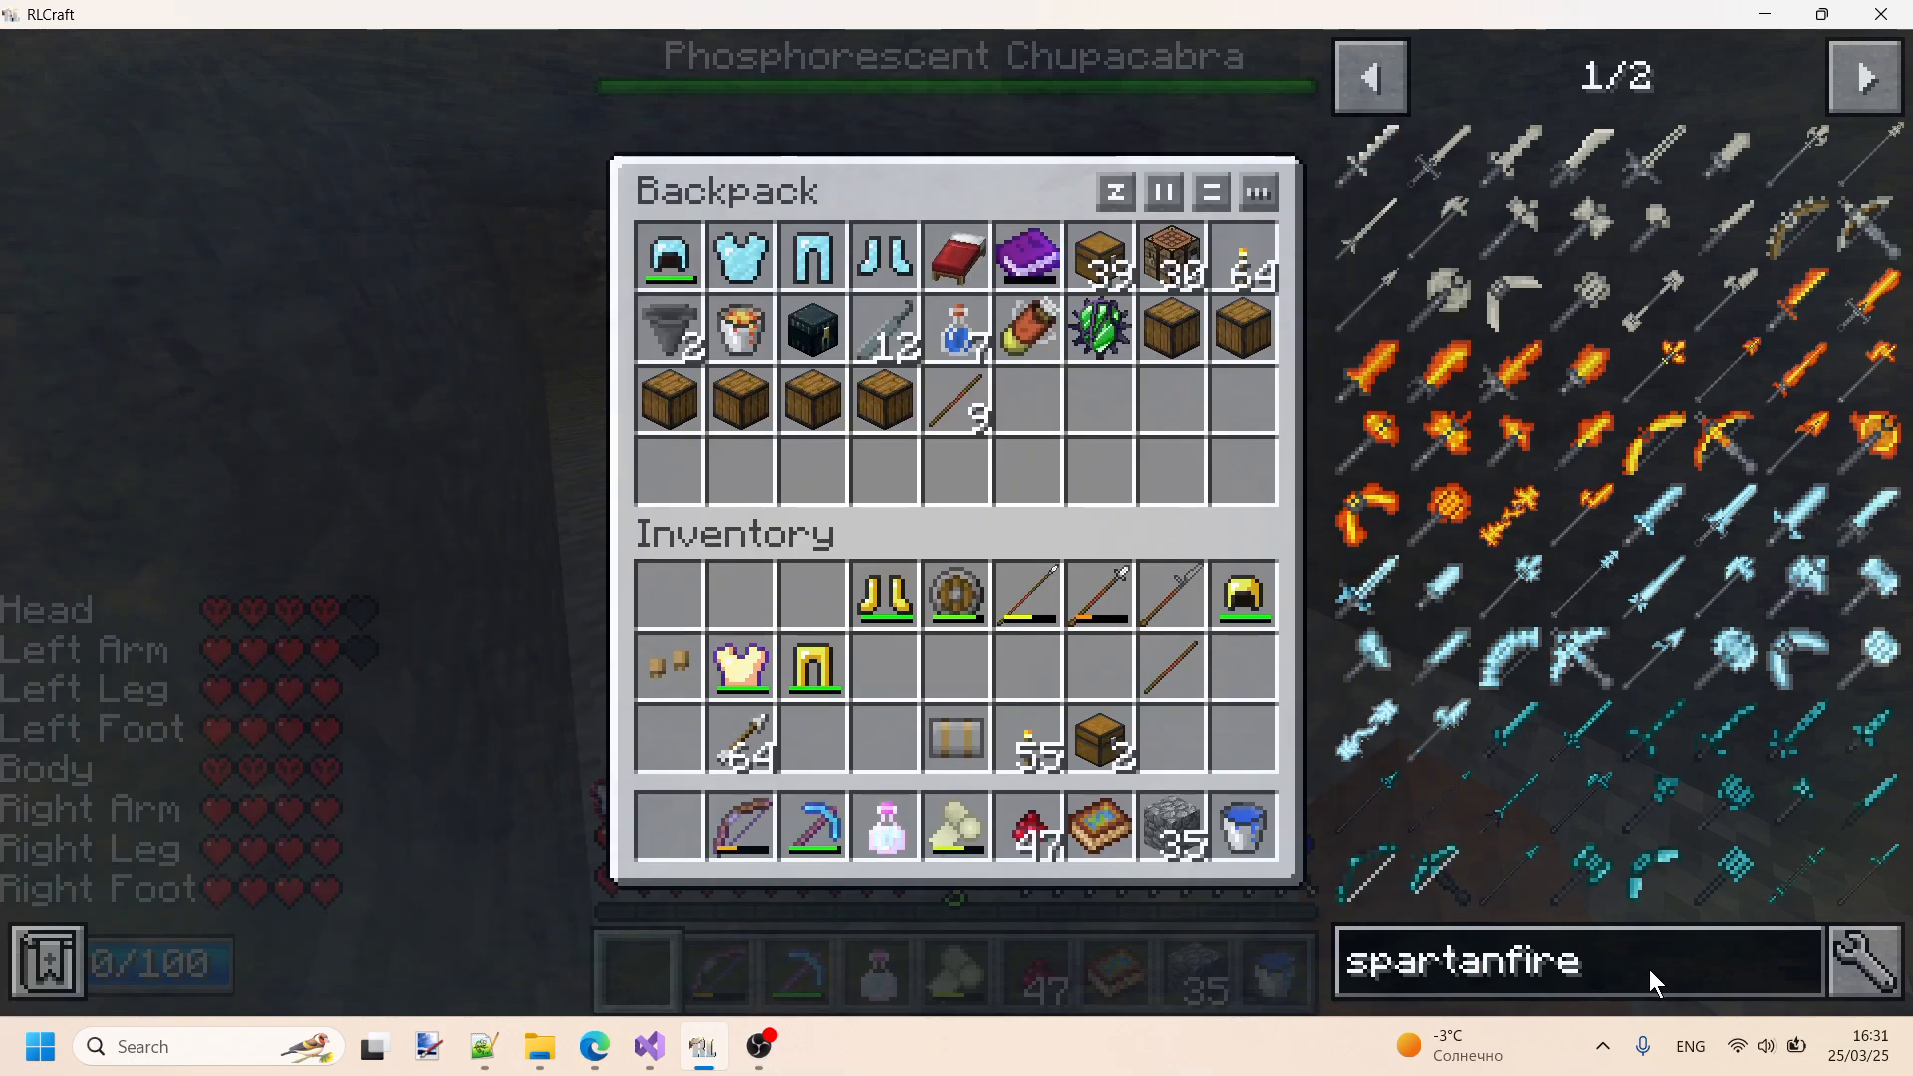
text(ole)
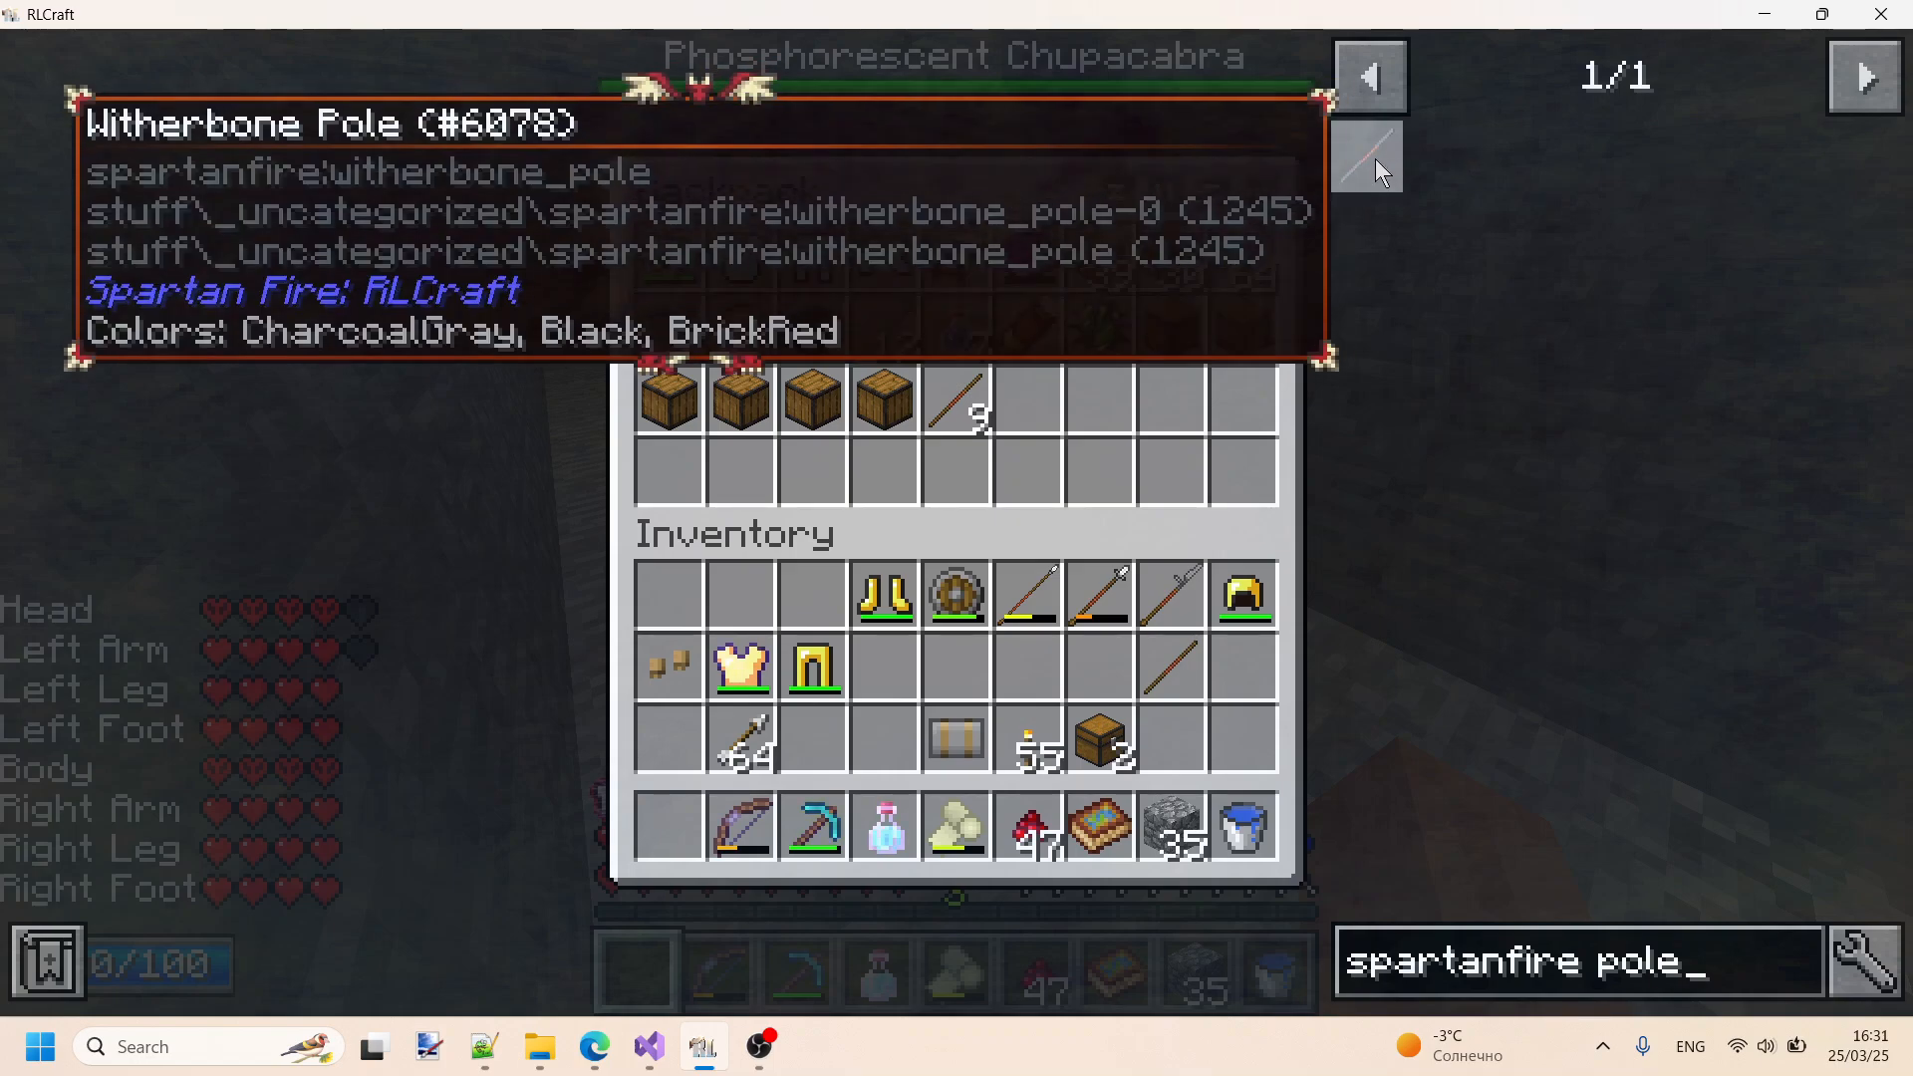
click(1568, 971)
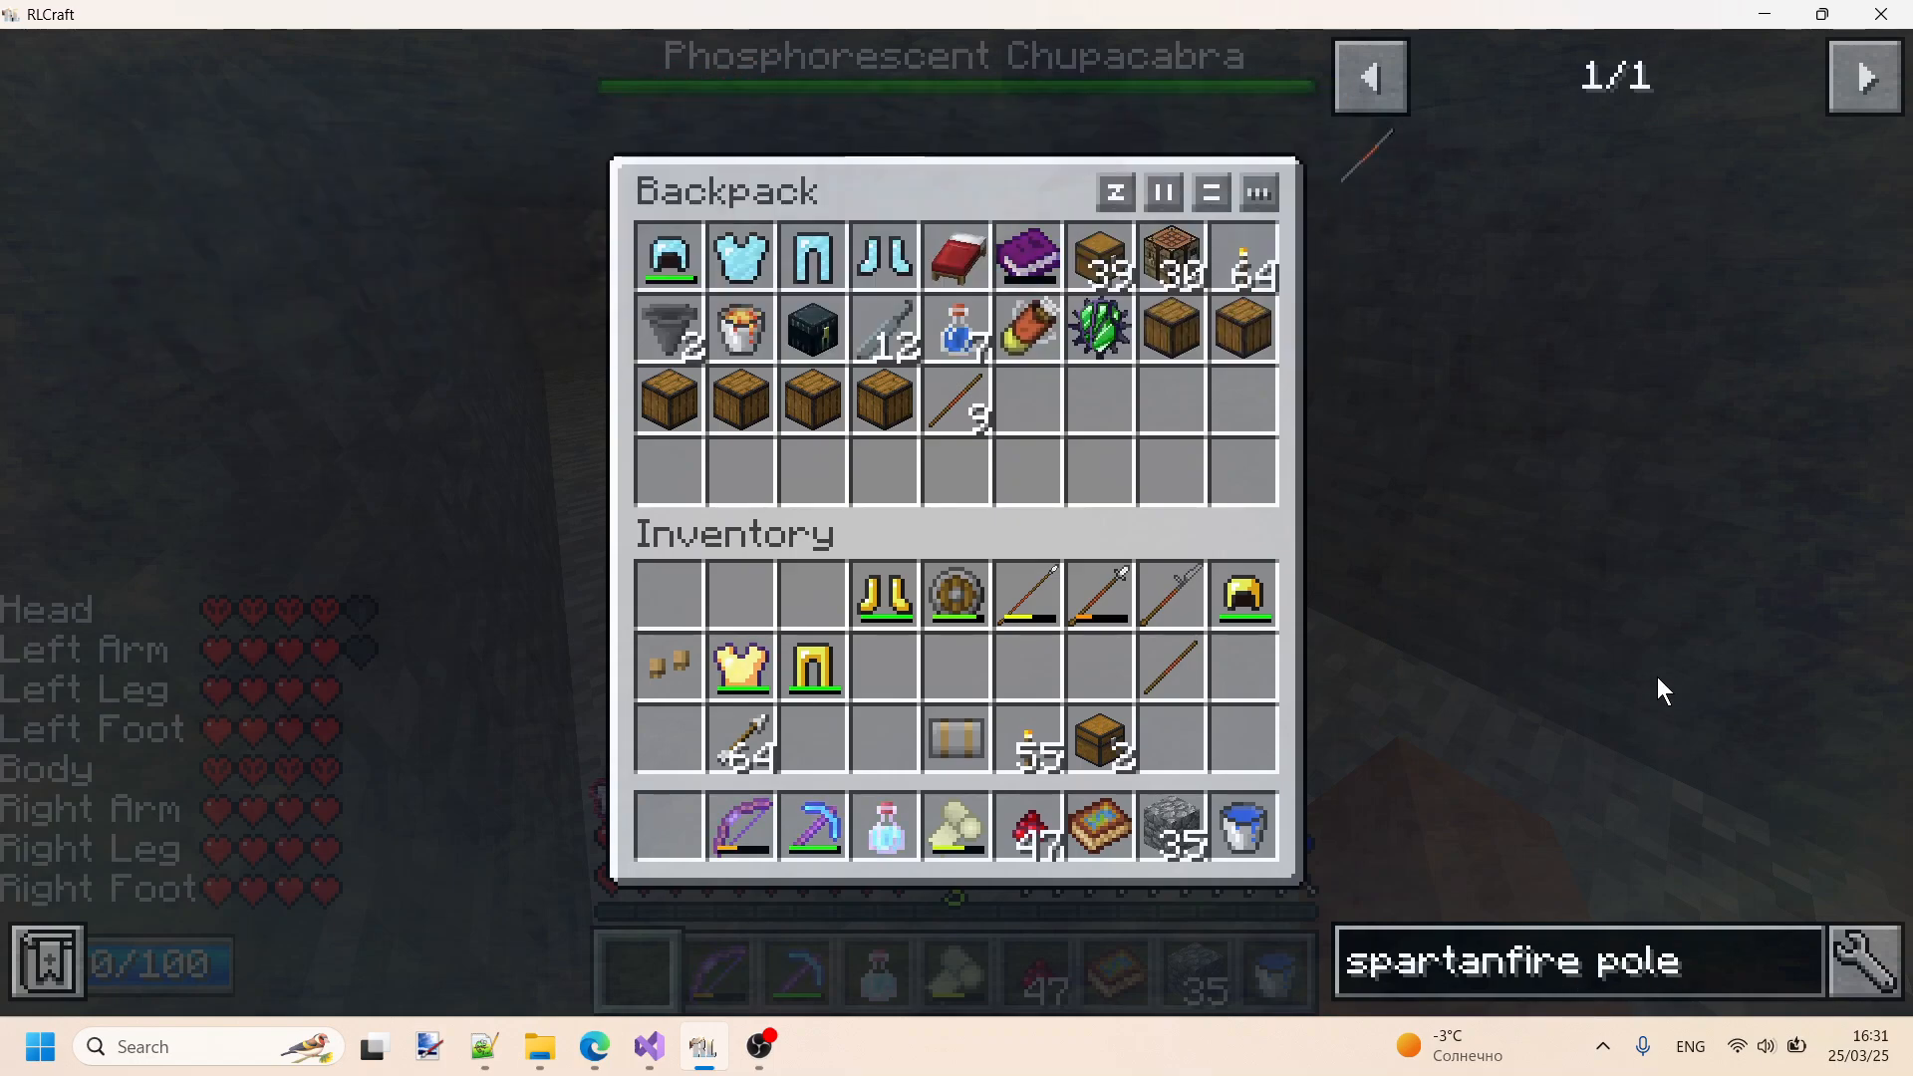
key(Delete)
key(BackSpace)
key(BackSpace)
key(BackSpace)
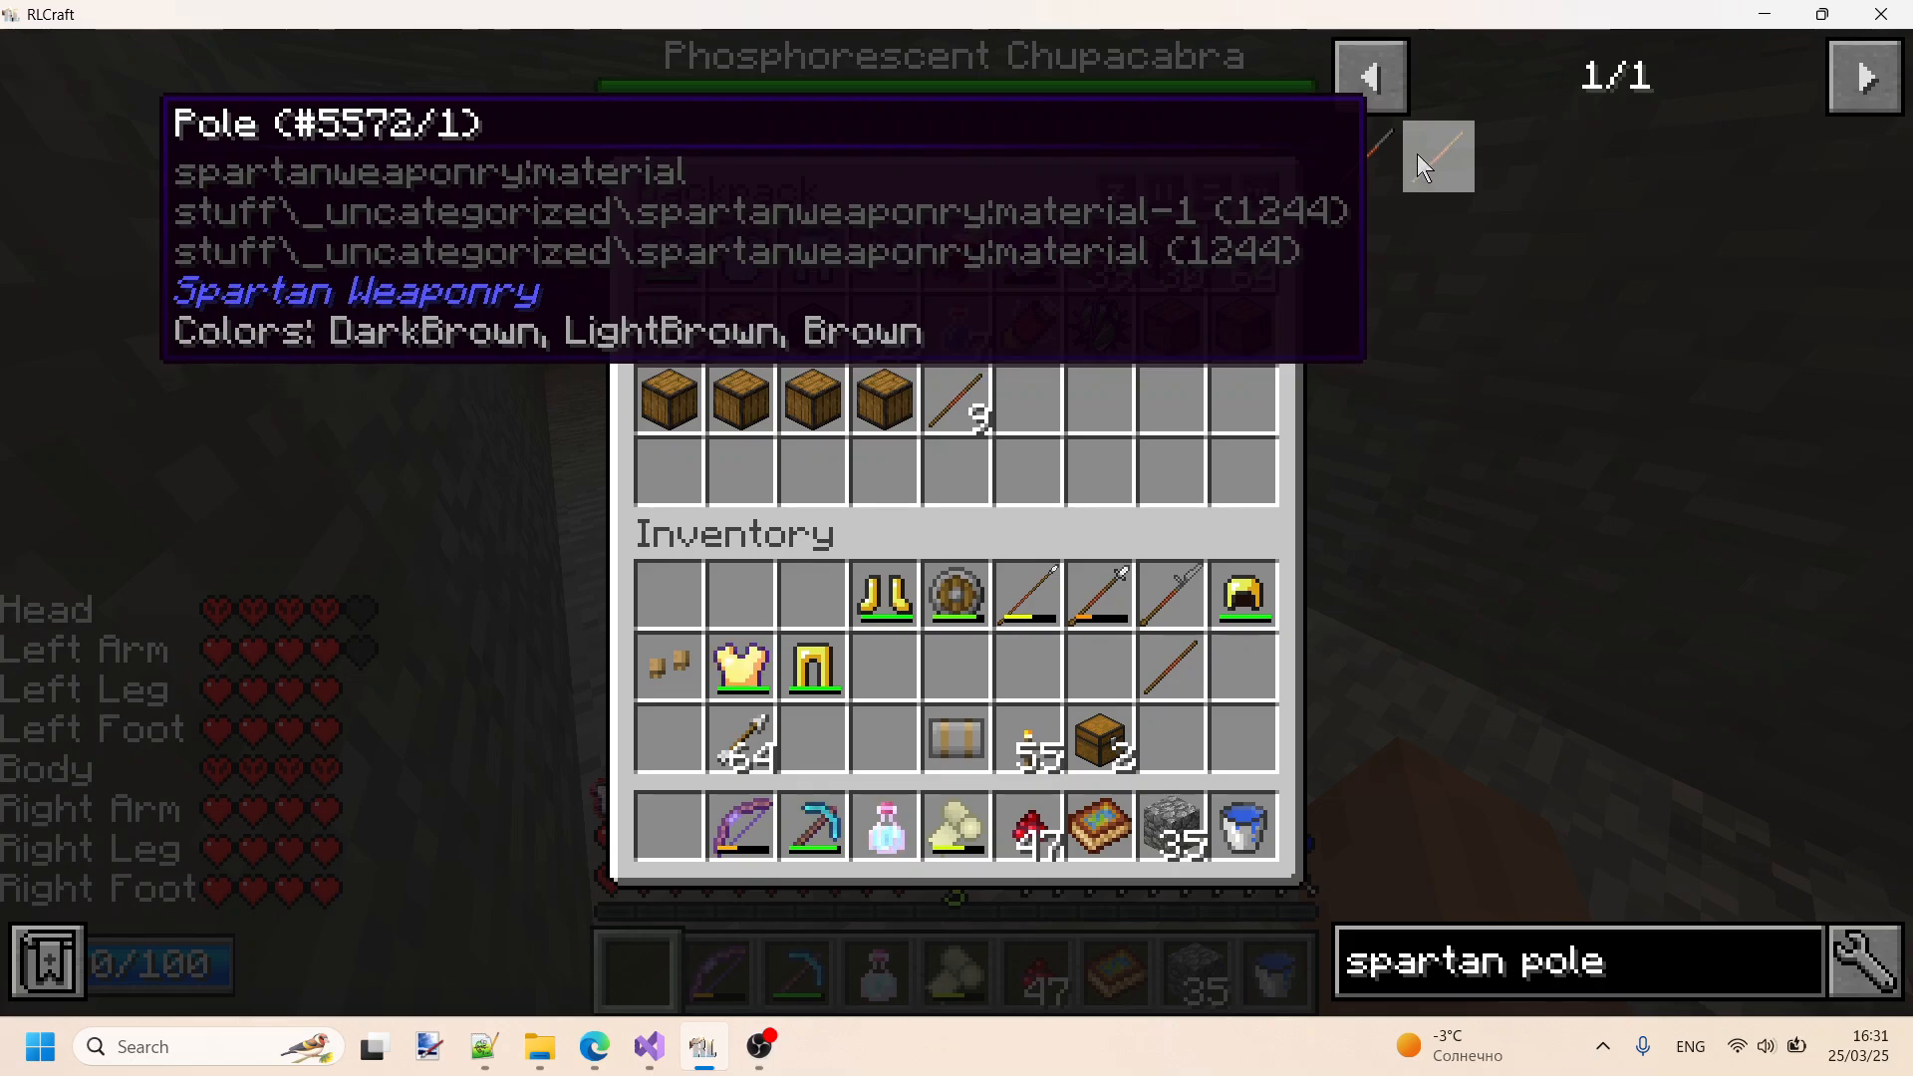
key(Escape)
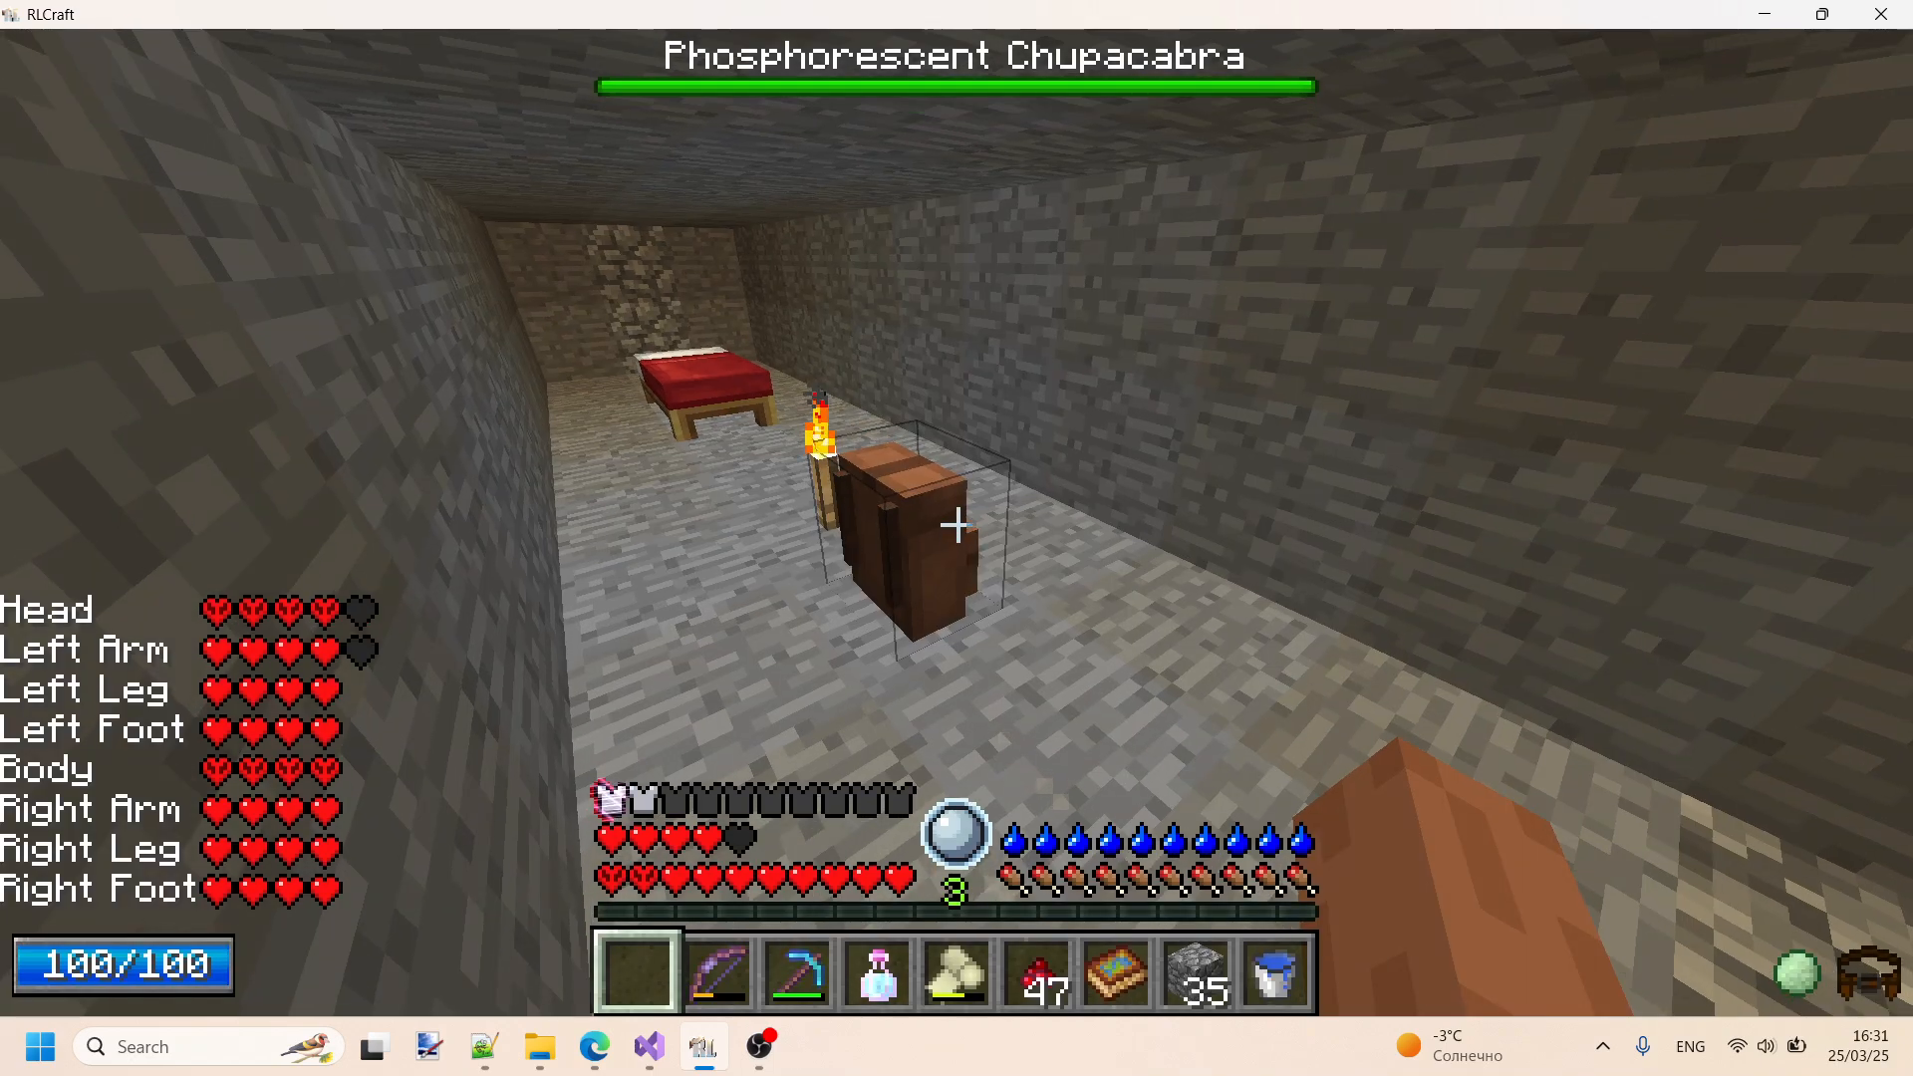
- Compare the gld id in InvTweaksTree.txt with the Stone Glaive's item id in the RLCraft inventory
key(alt+Tab)
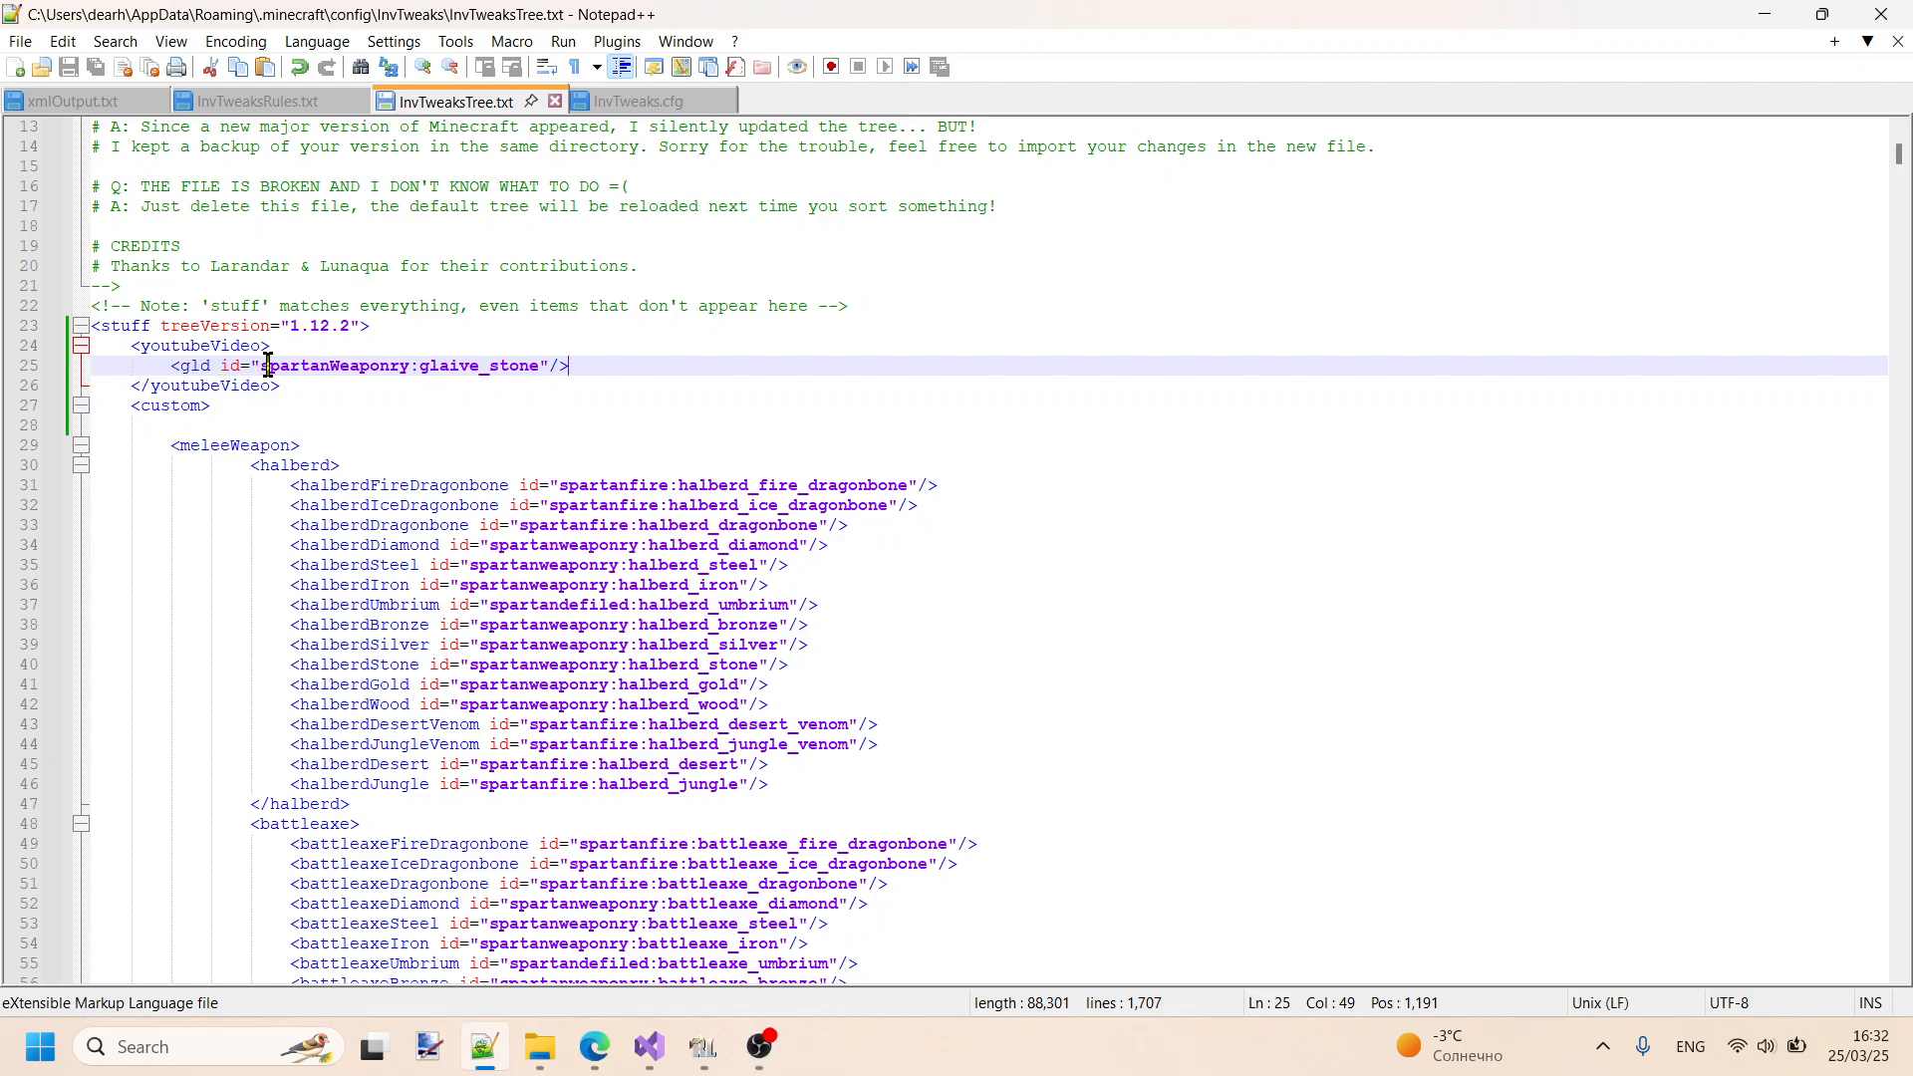
drag(516, 369, 546, 376)
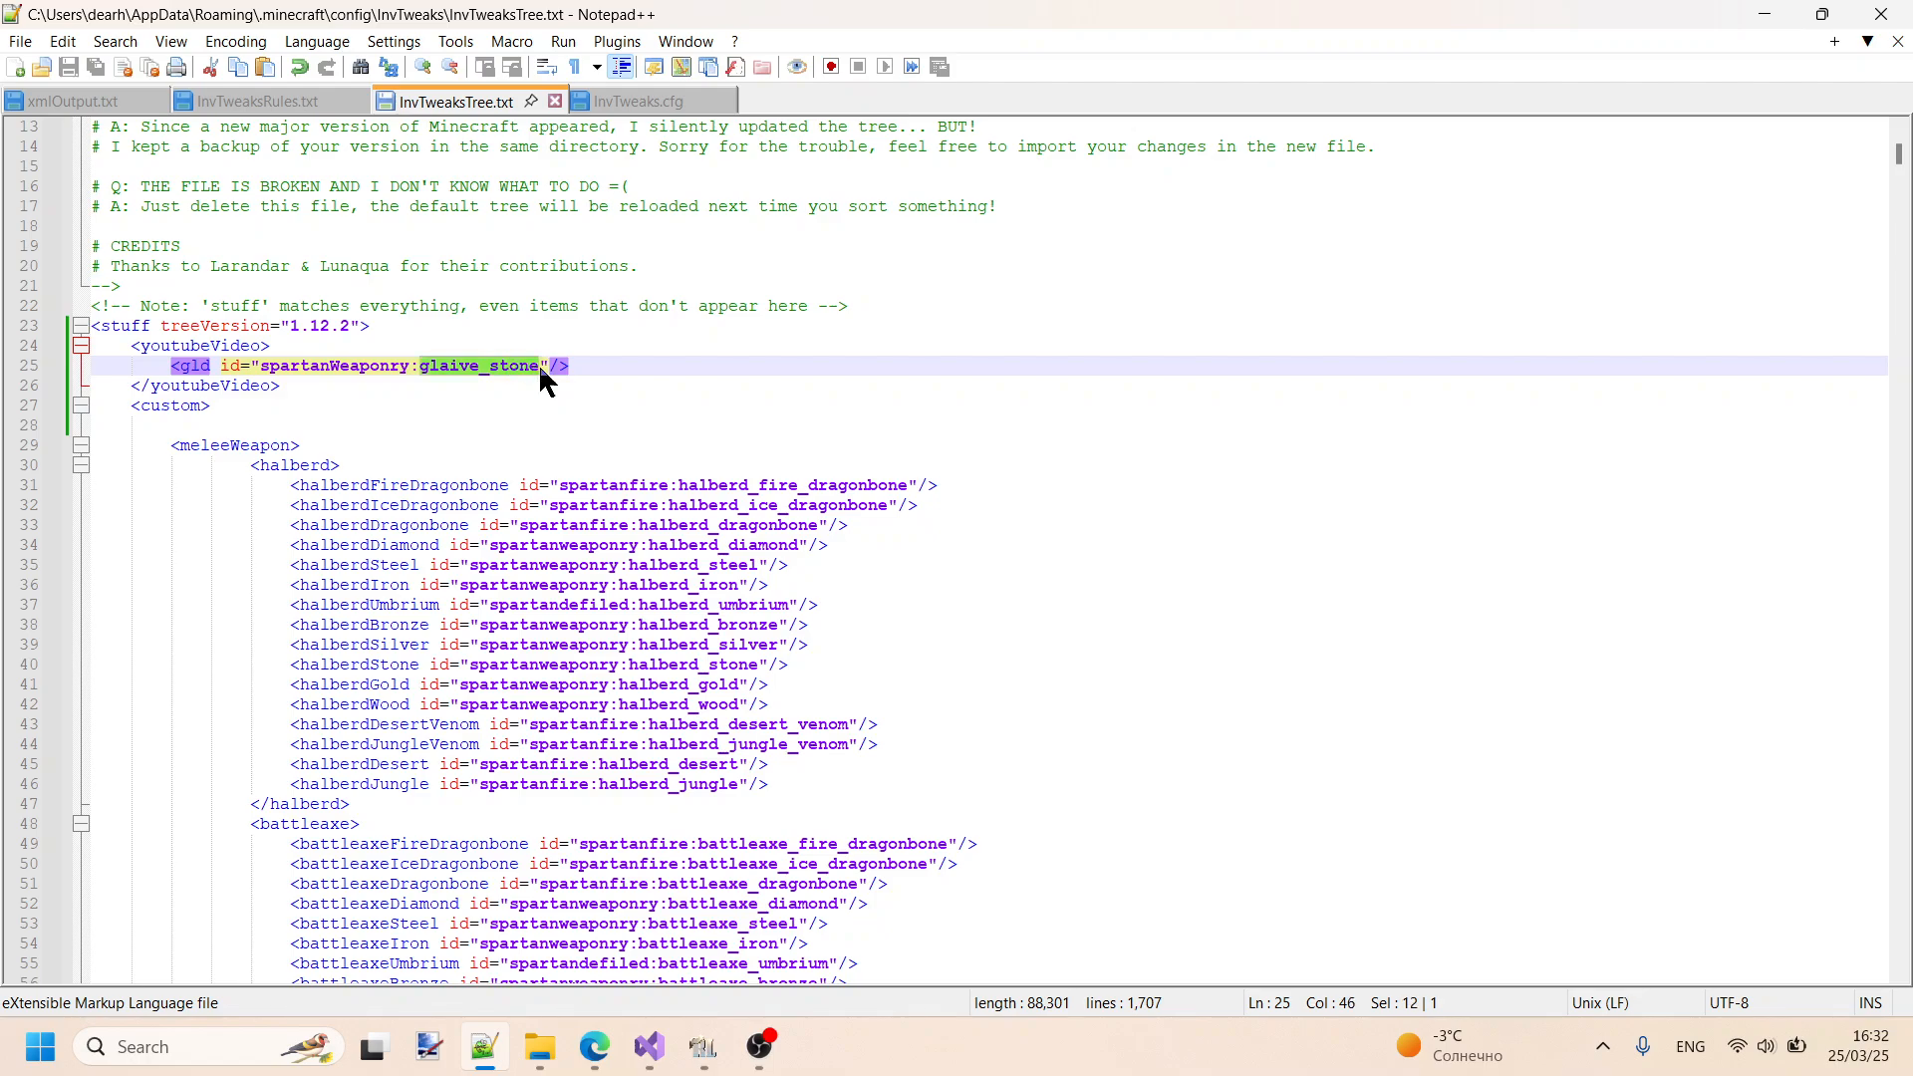
key(alt+Tab)
key(alt+Tab)
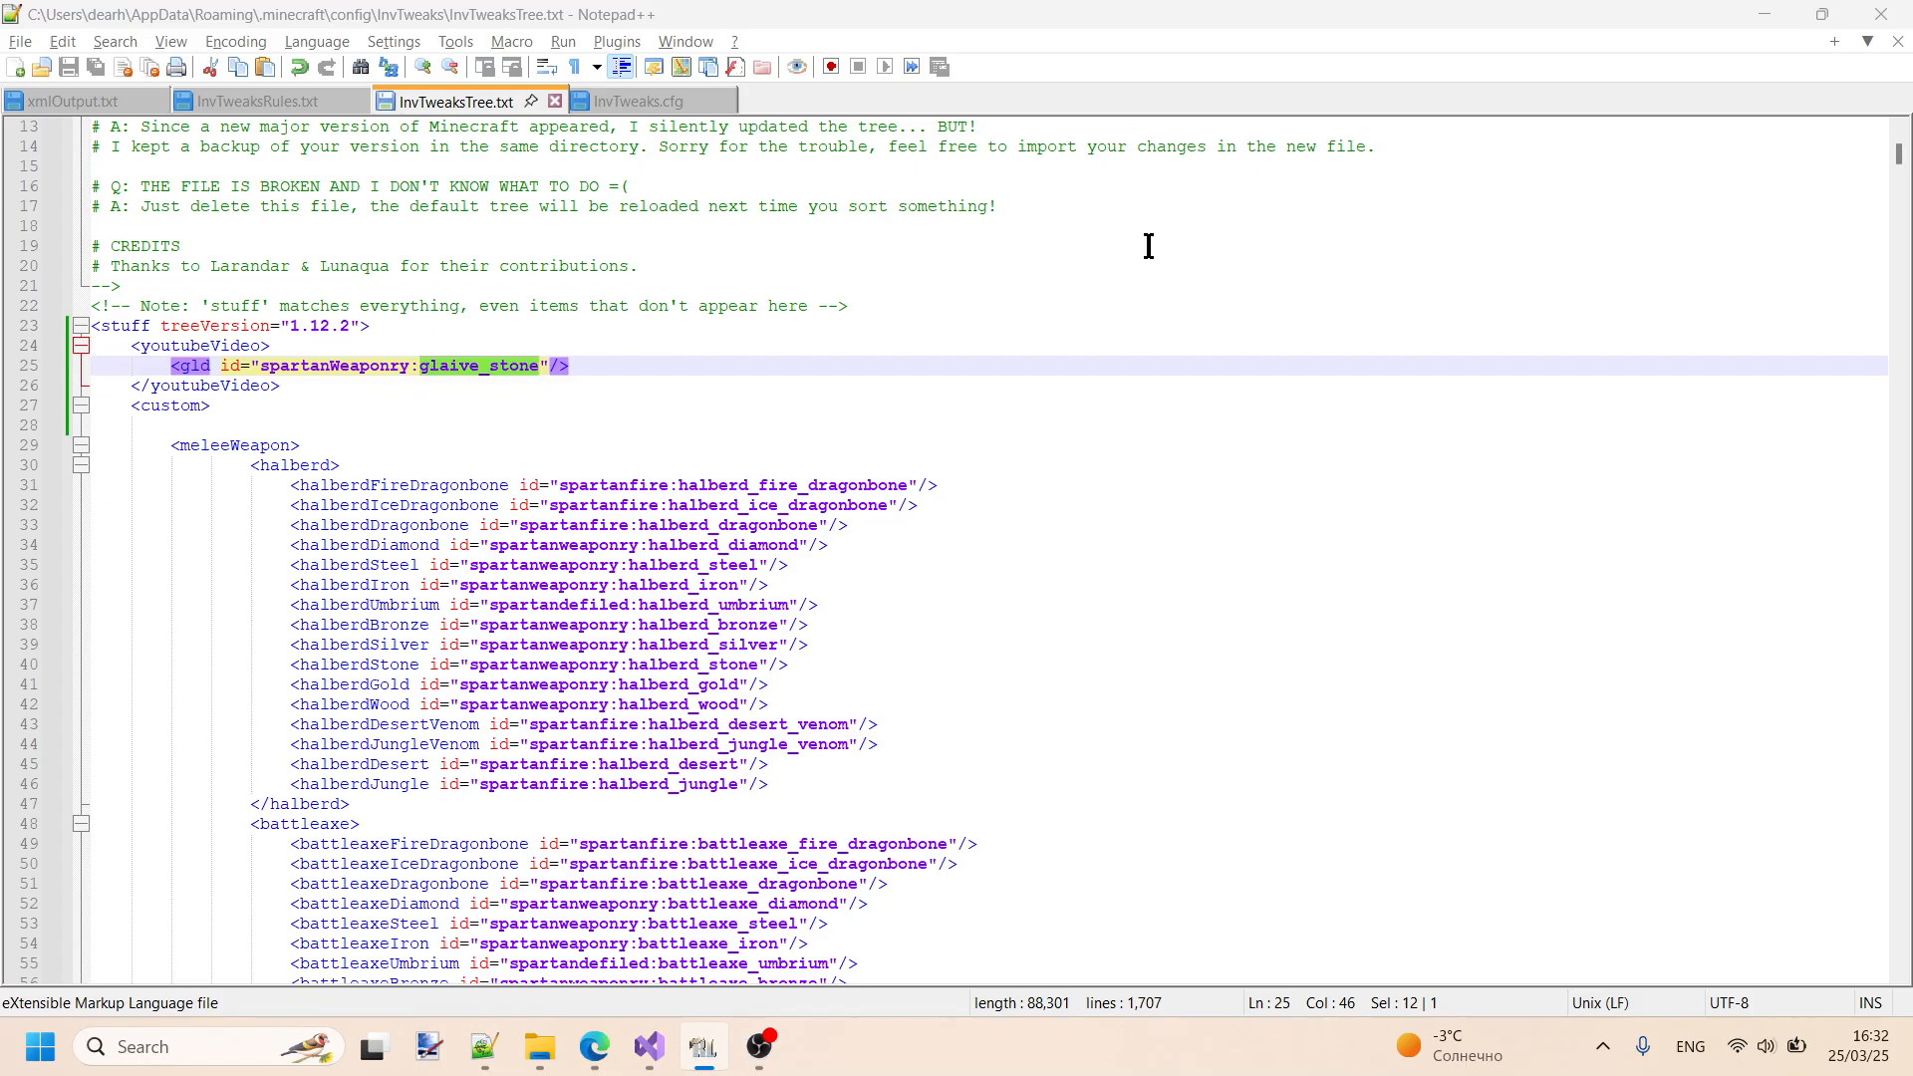
click(339, 371)
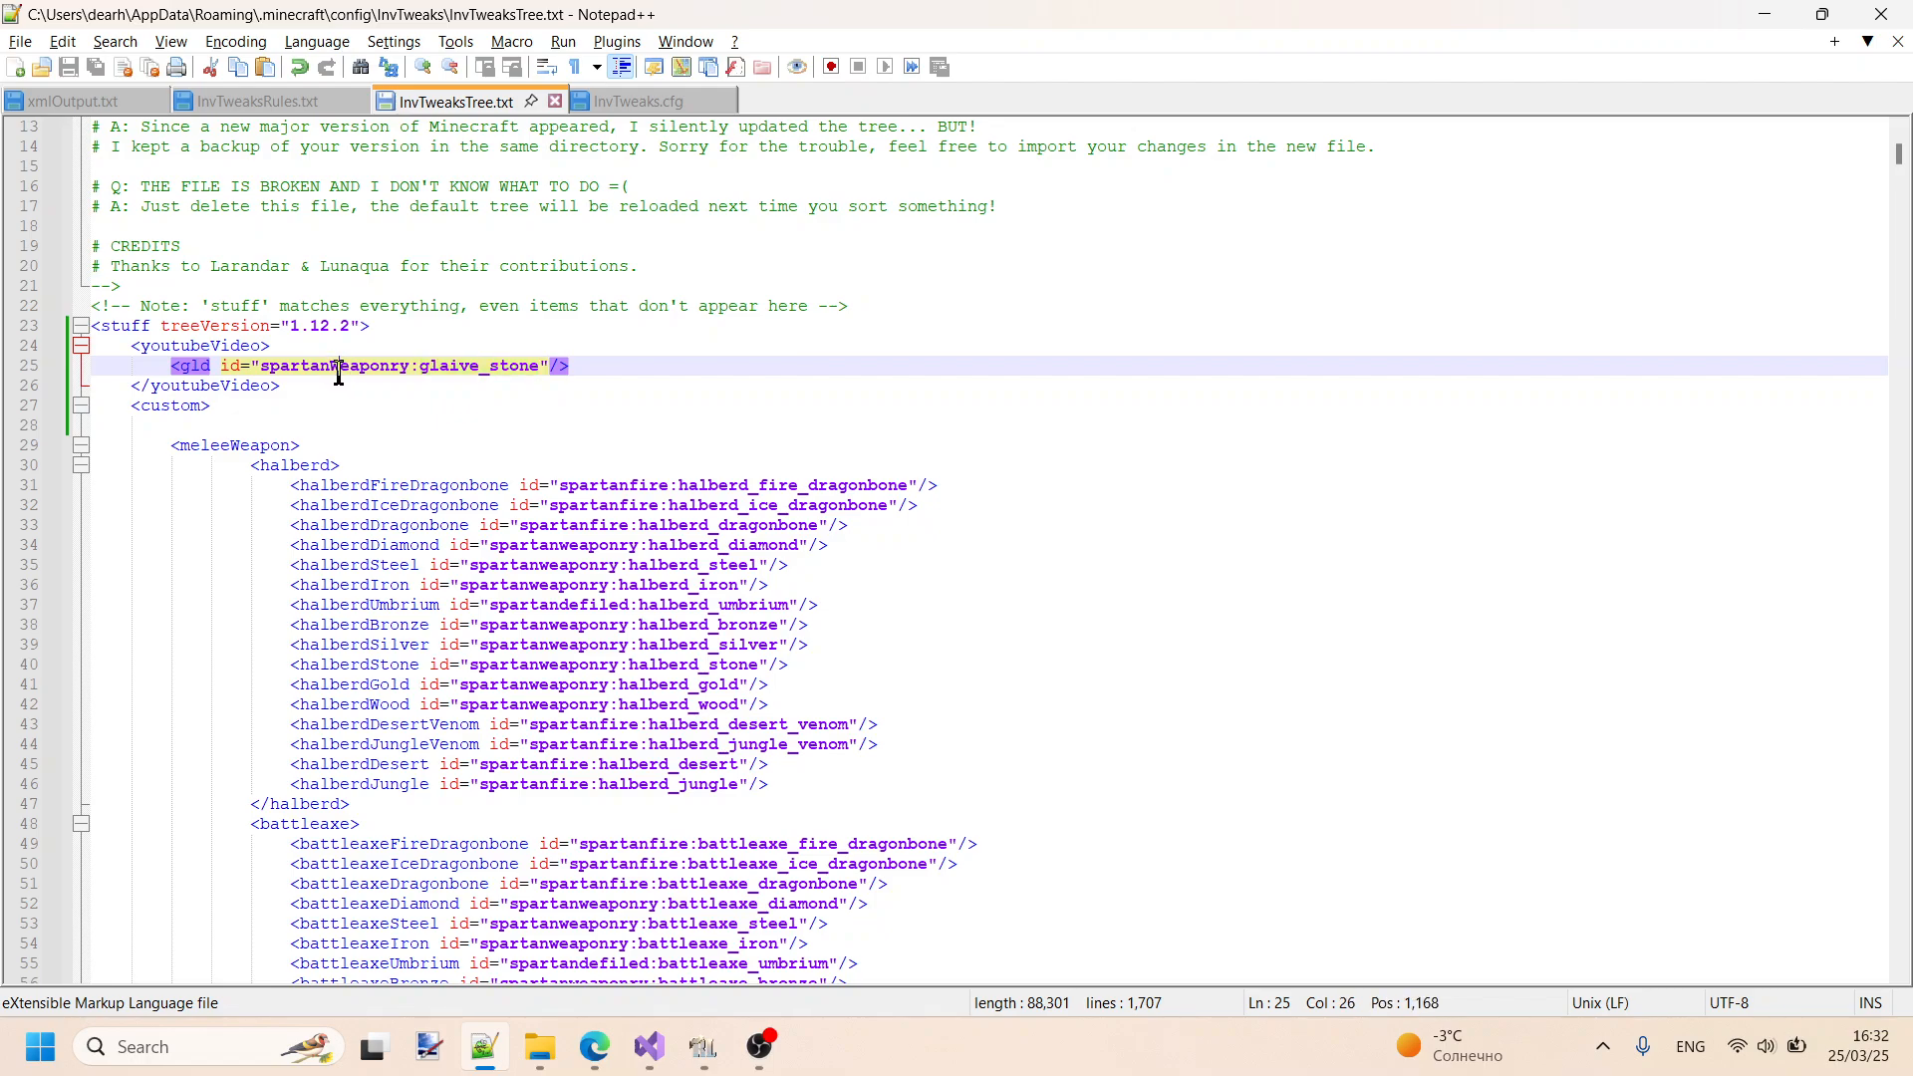
key(alt+Tab)
key(Escape)
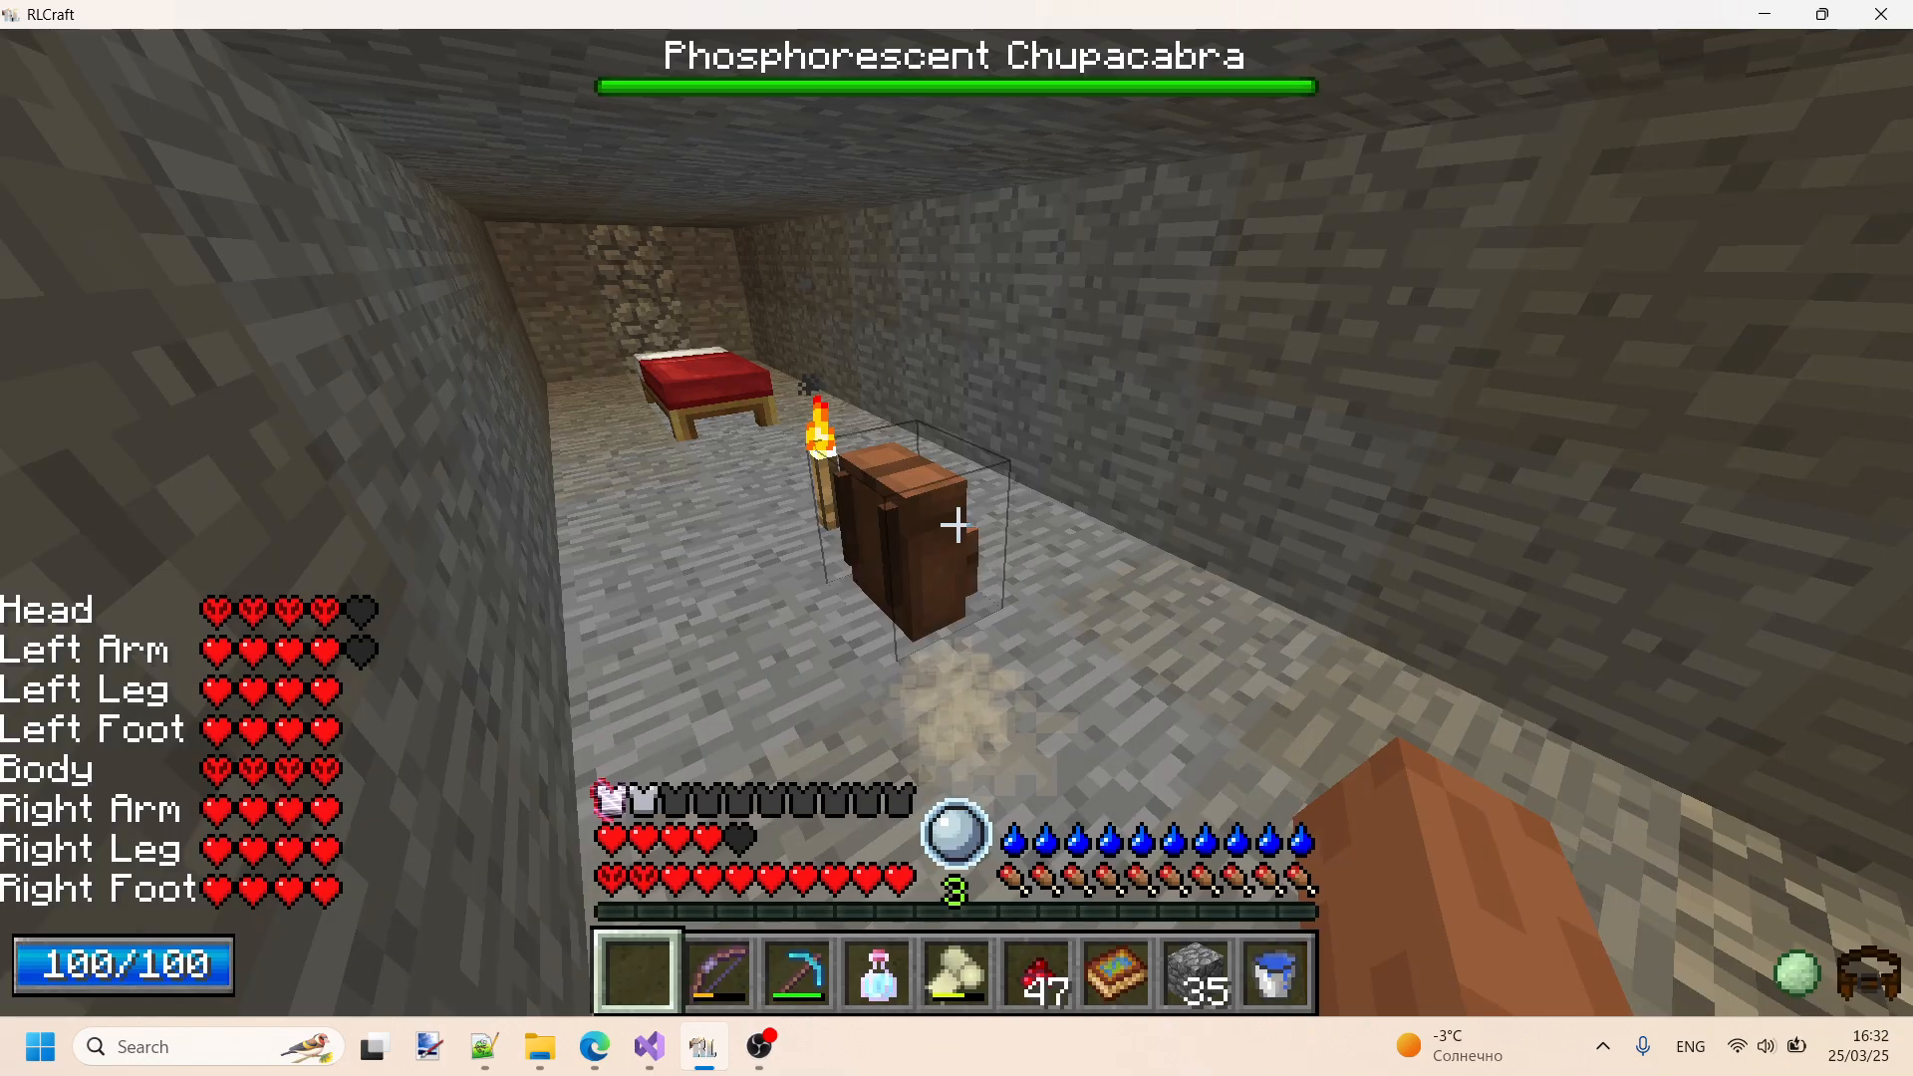
key(e)
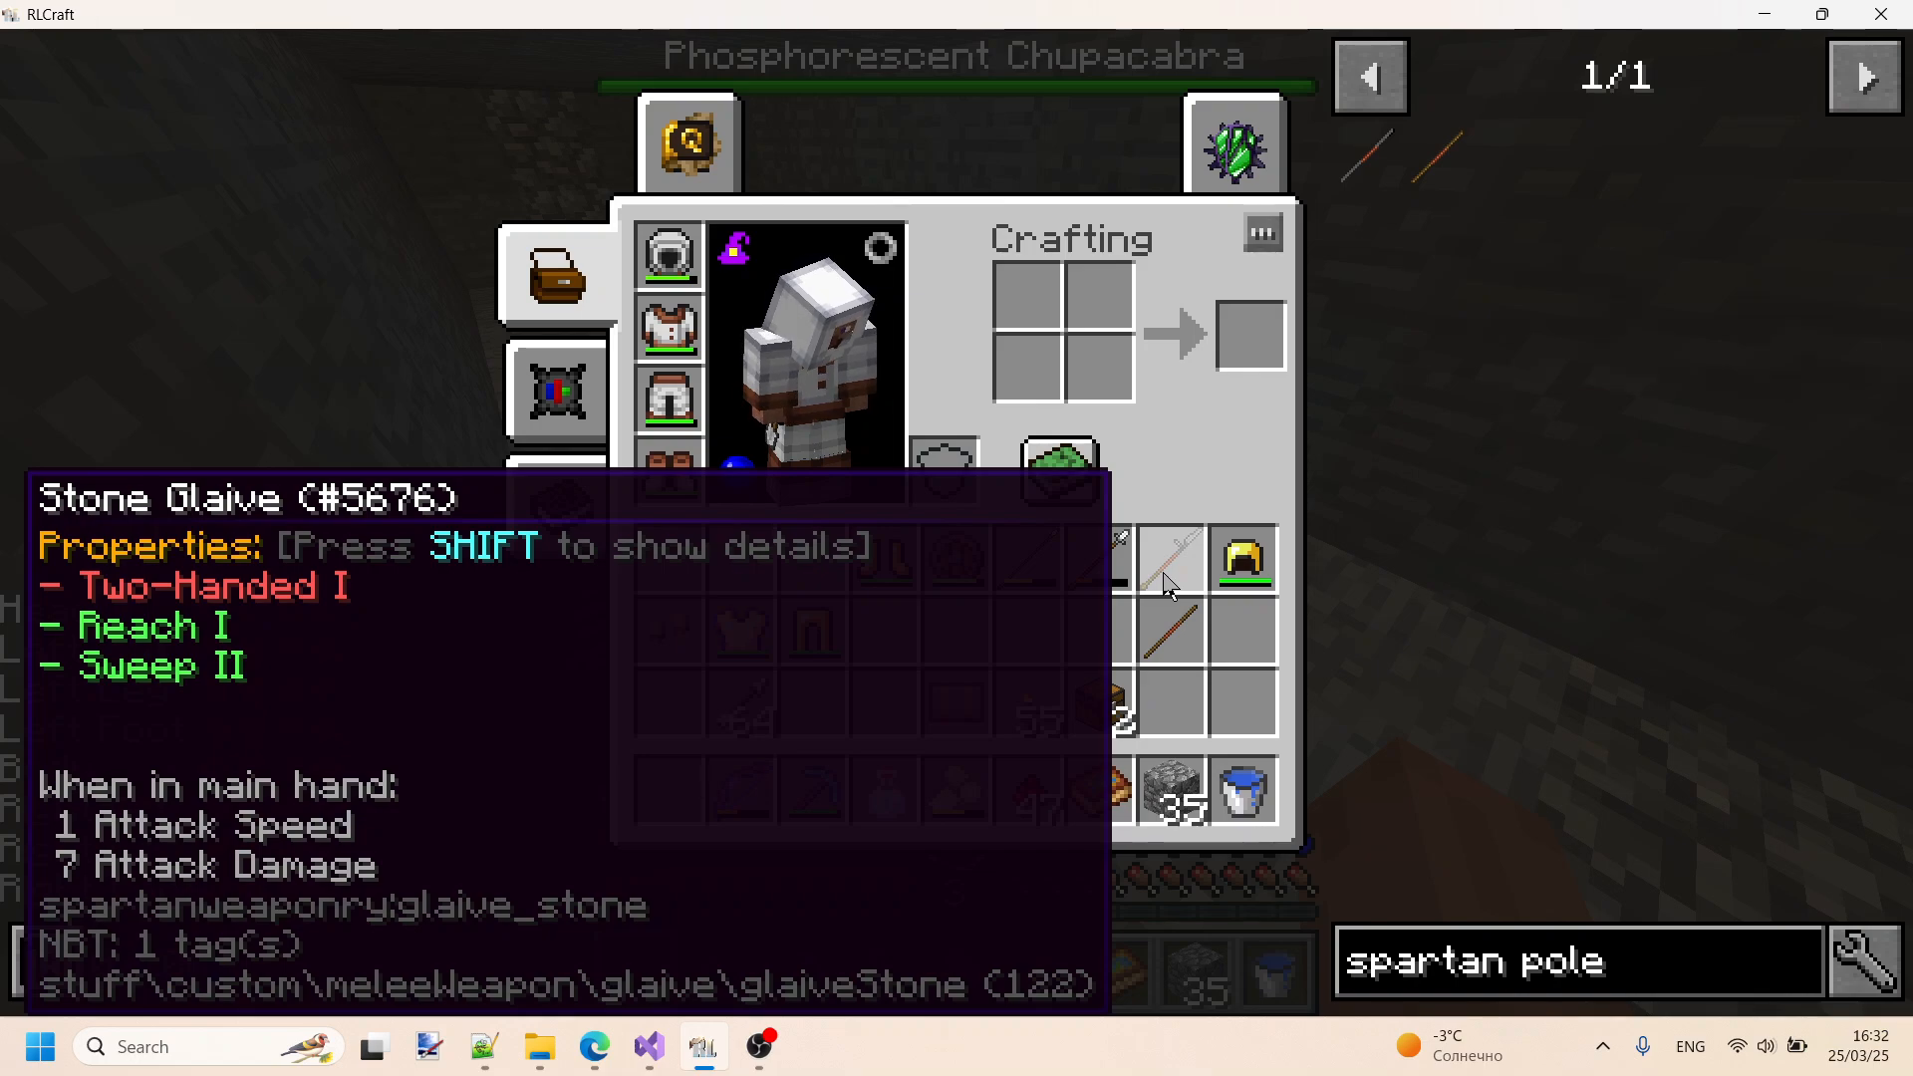
- Correct the gld id in InvTweaksTree.txt to spartanweaponry:glaive_stone with a lowercase w, and save the file
key(alt+Tab)
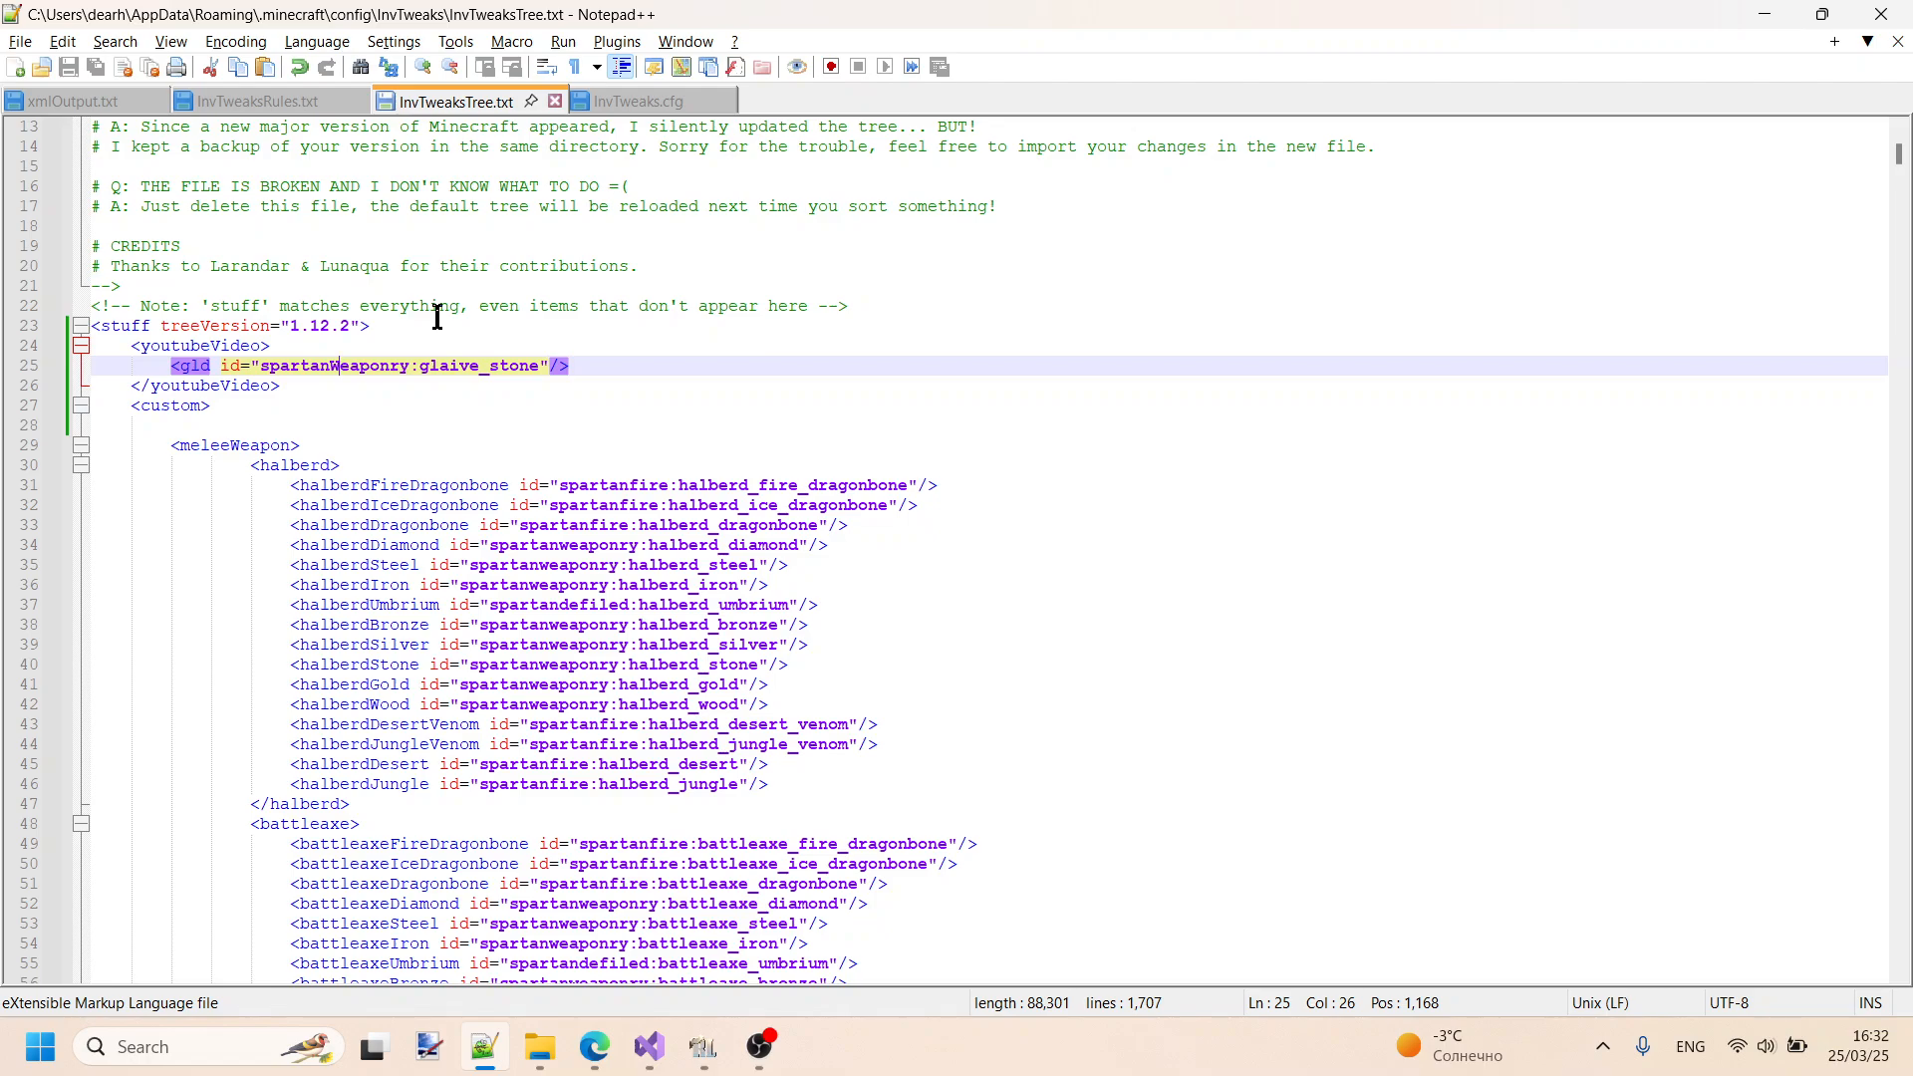
key(shift+Right)
text(w)
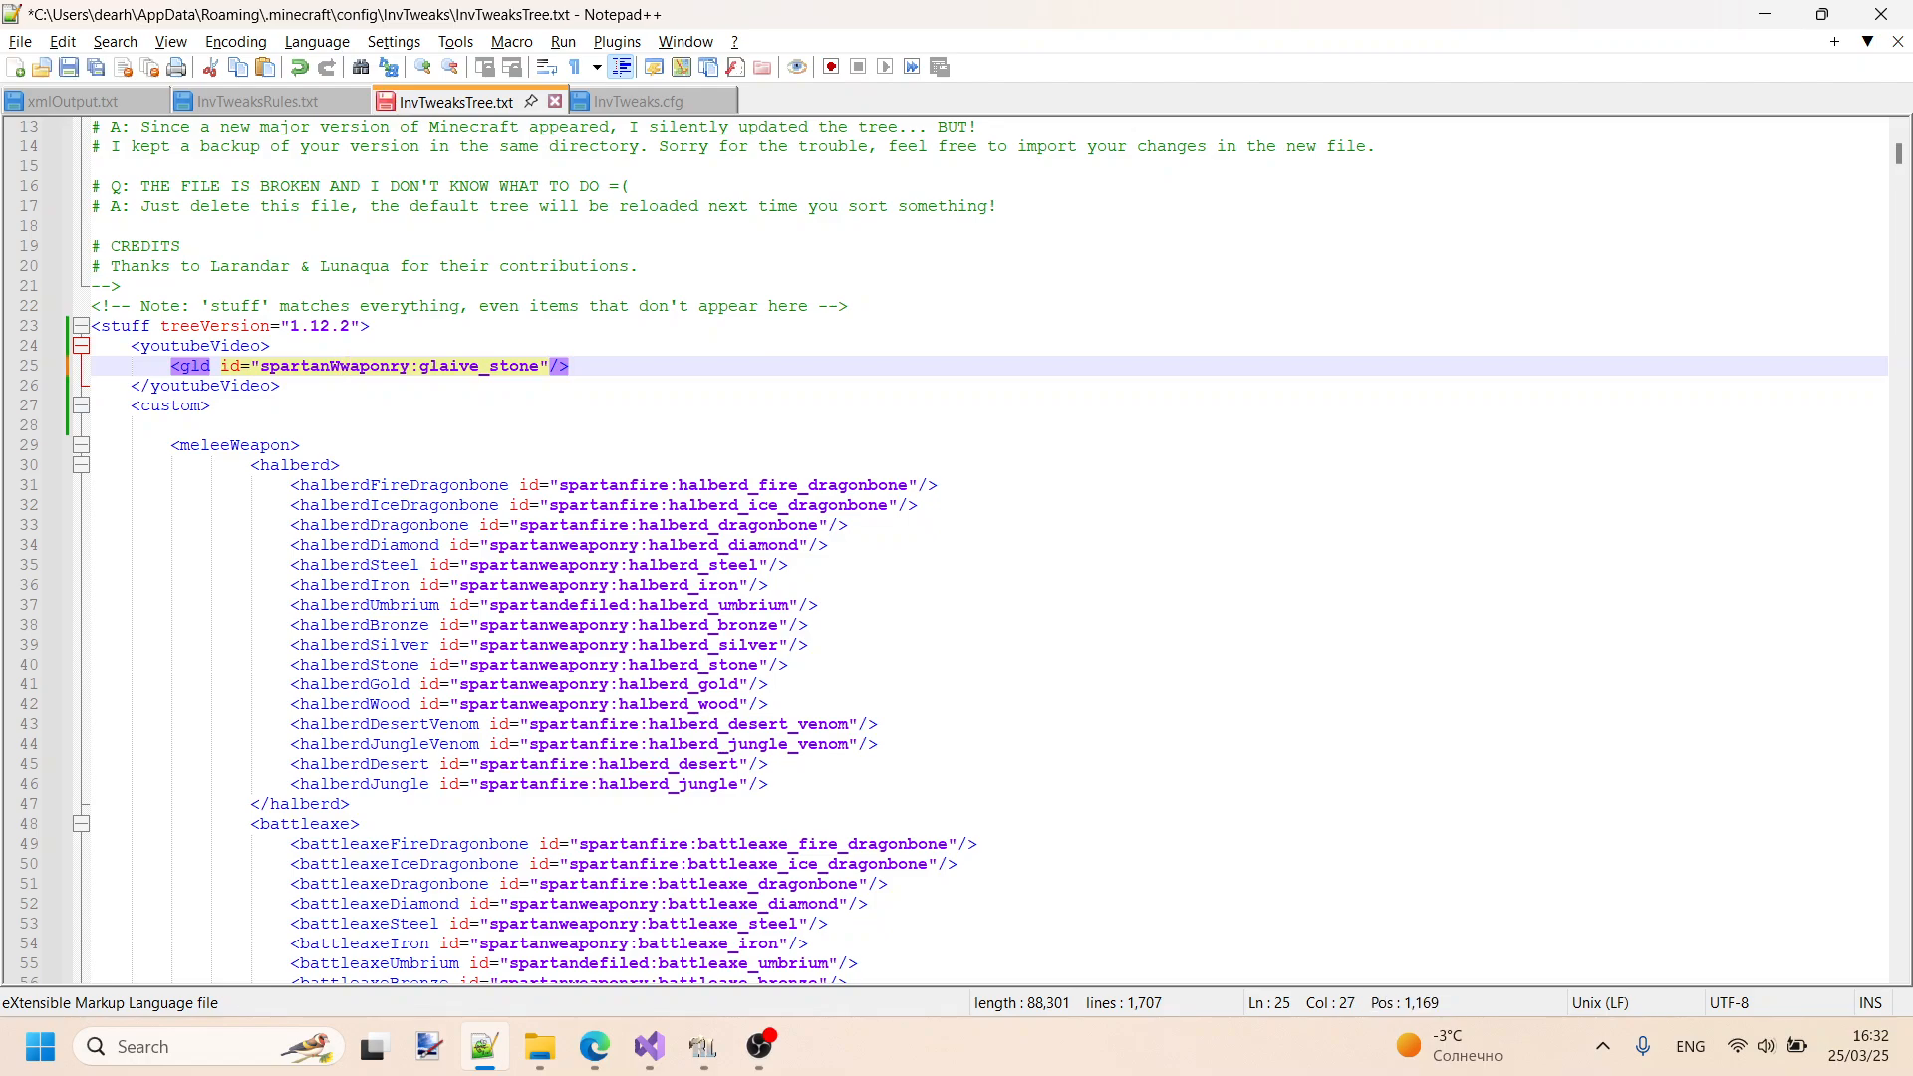
key(ctrl+z)
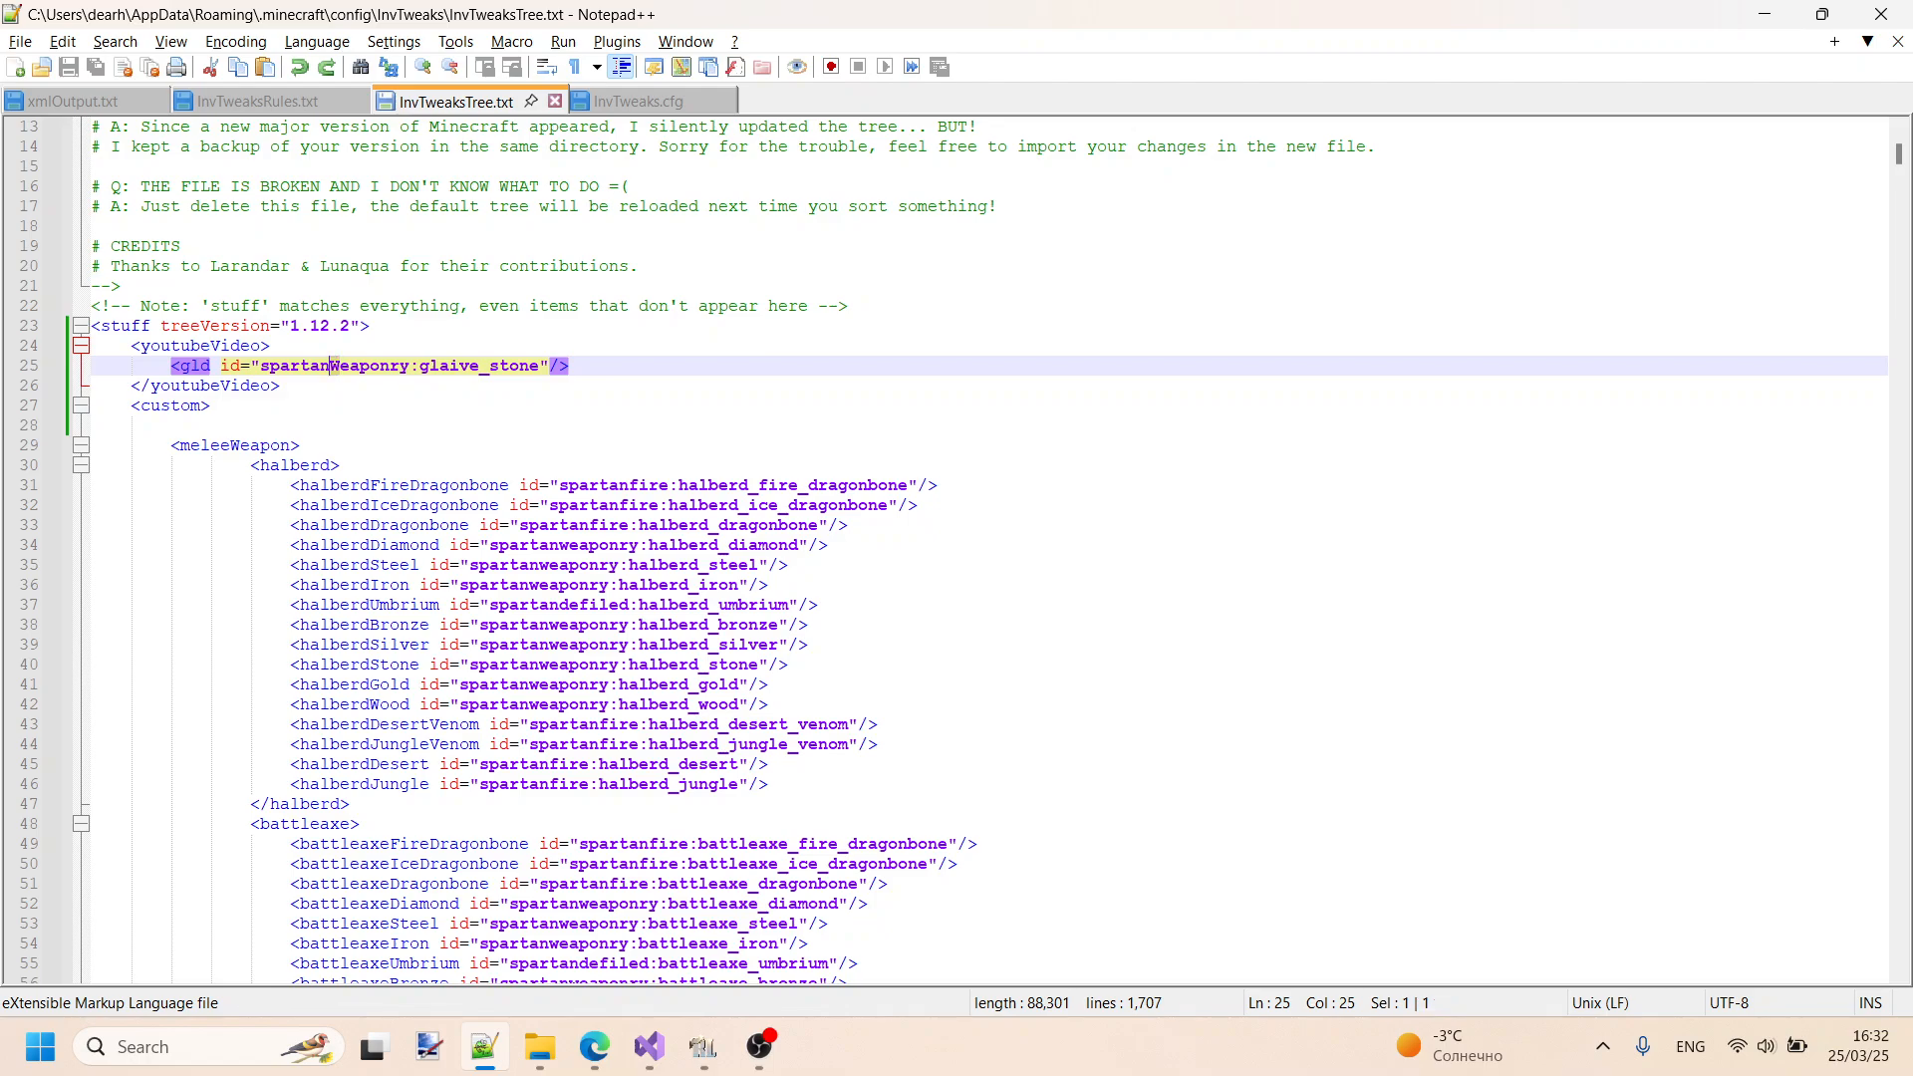
key(shift+Left)
text(w)
key(ctrl+s)
- Switch to RLCraft, put the golden armor back on, and sort the inventory using the corrected gld entry
click(703, 1046)
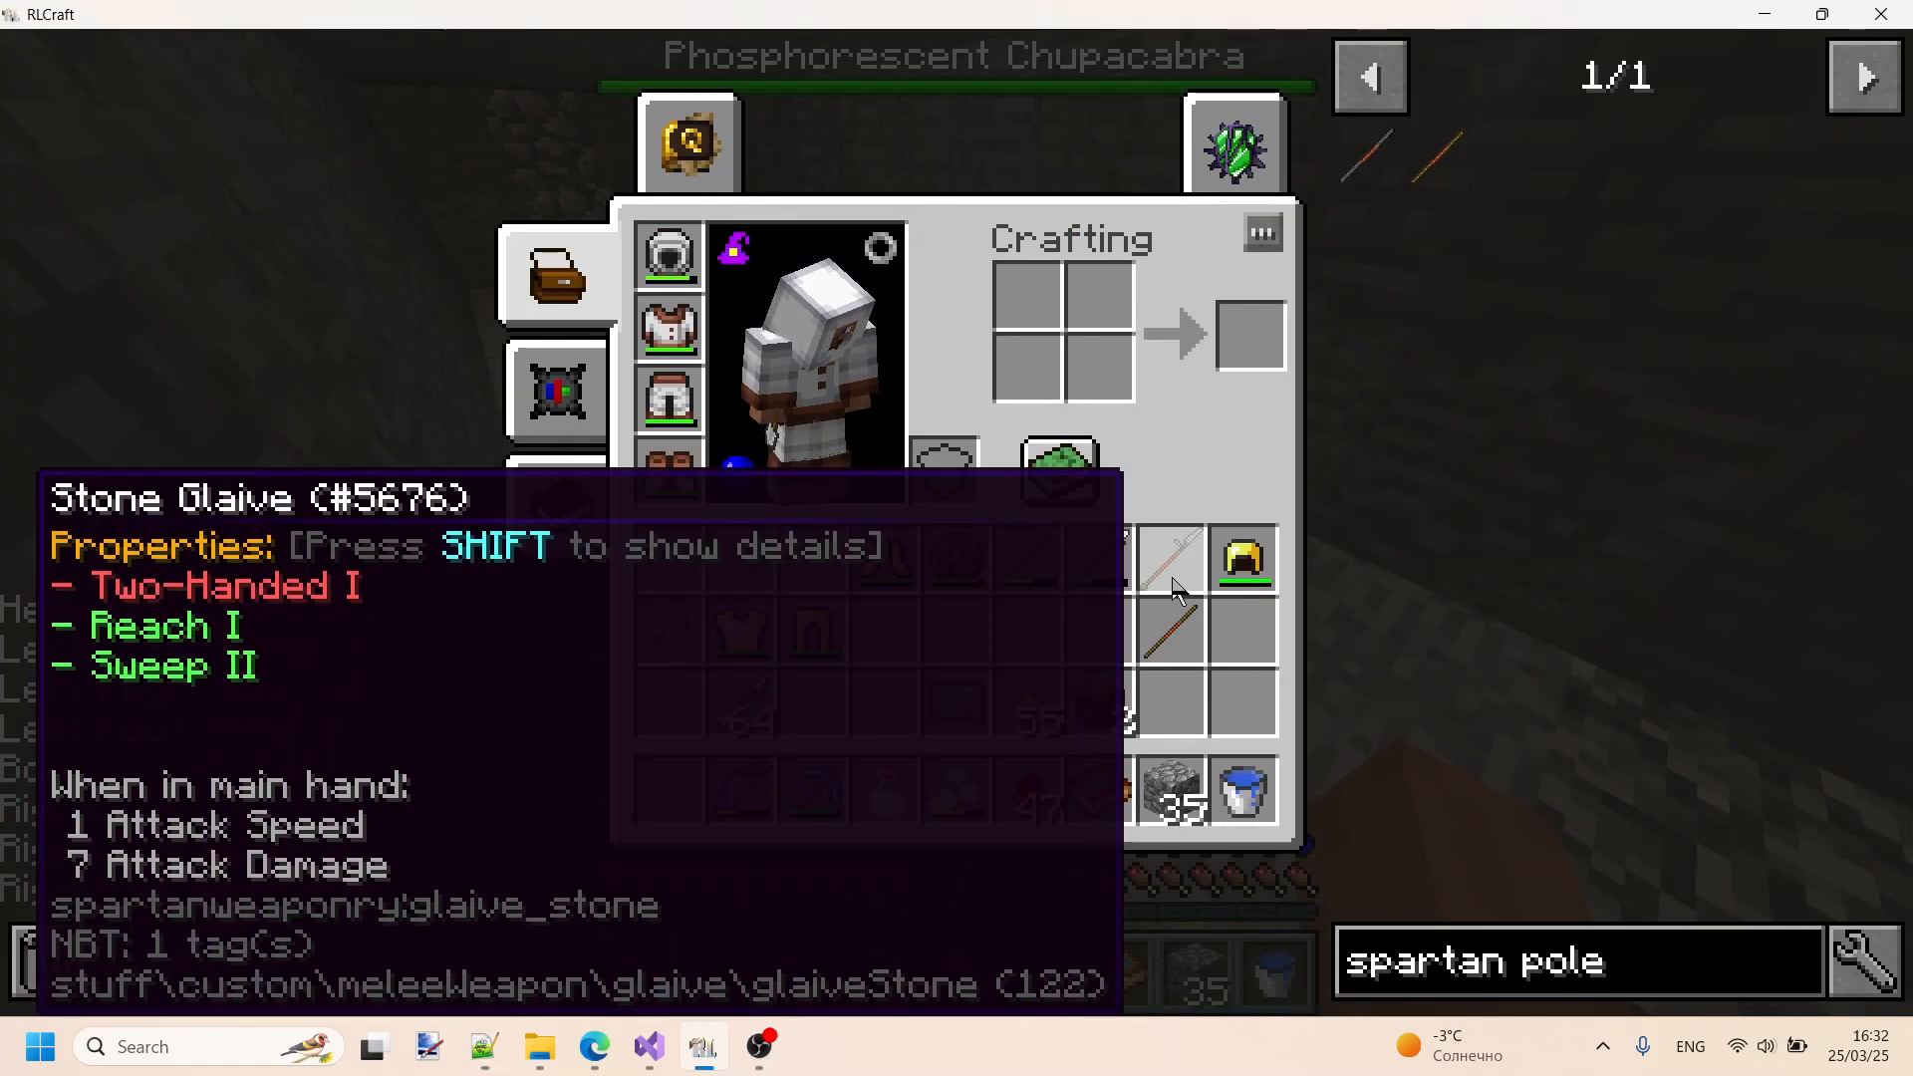
key(e)
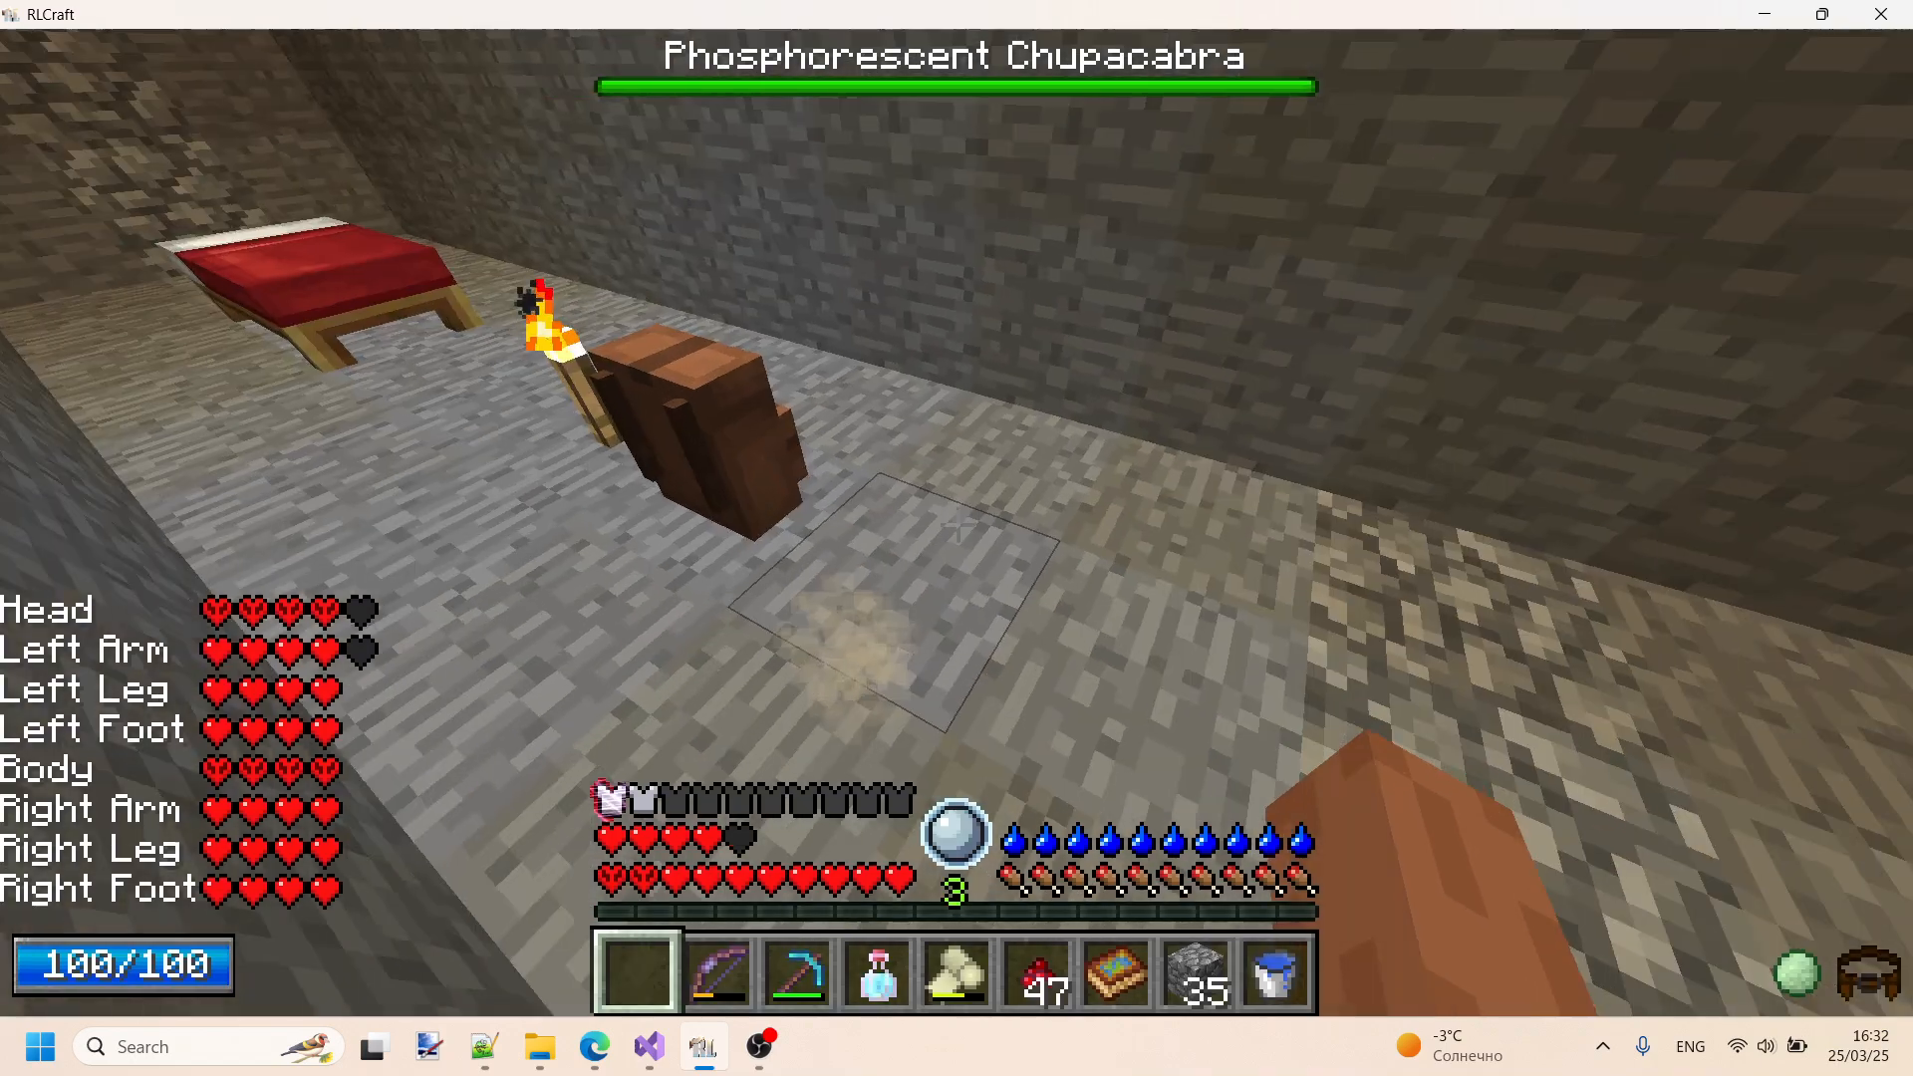
key(5)
right_click(957, 538)
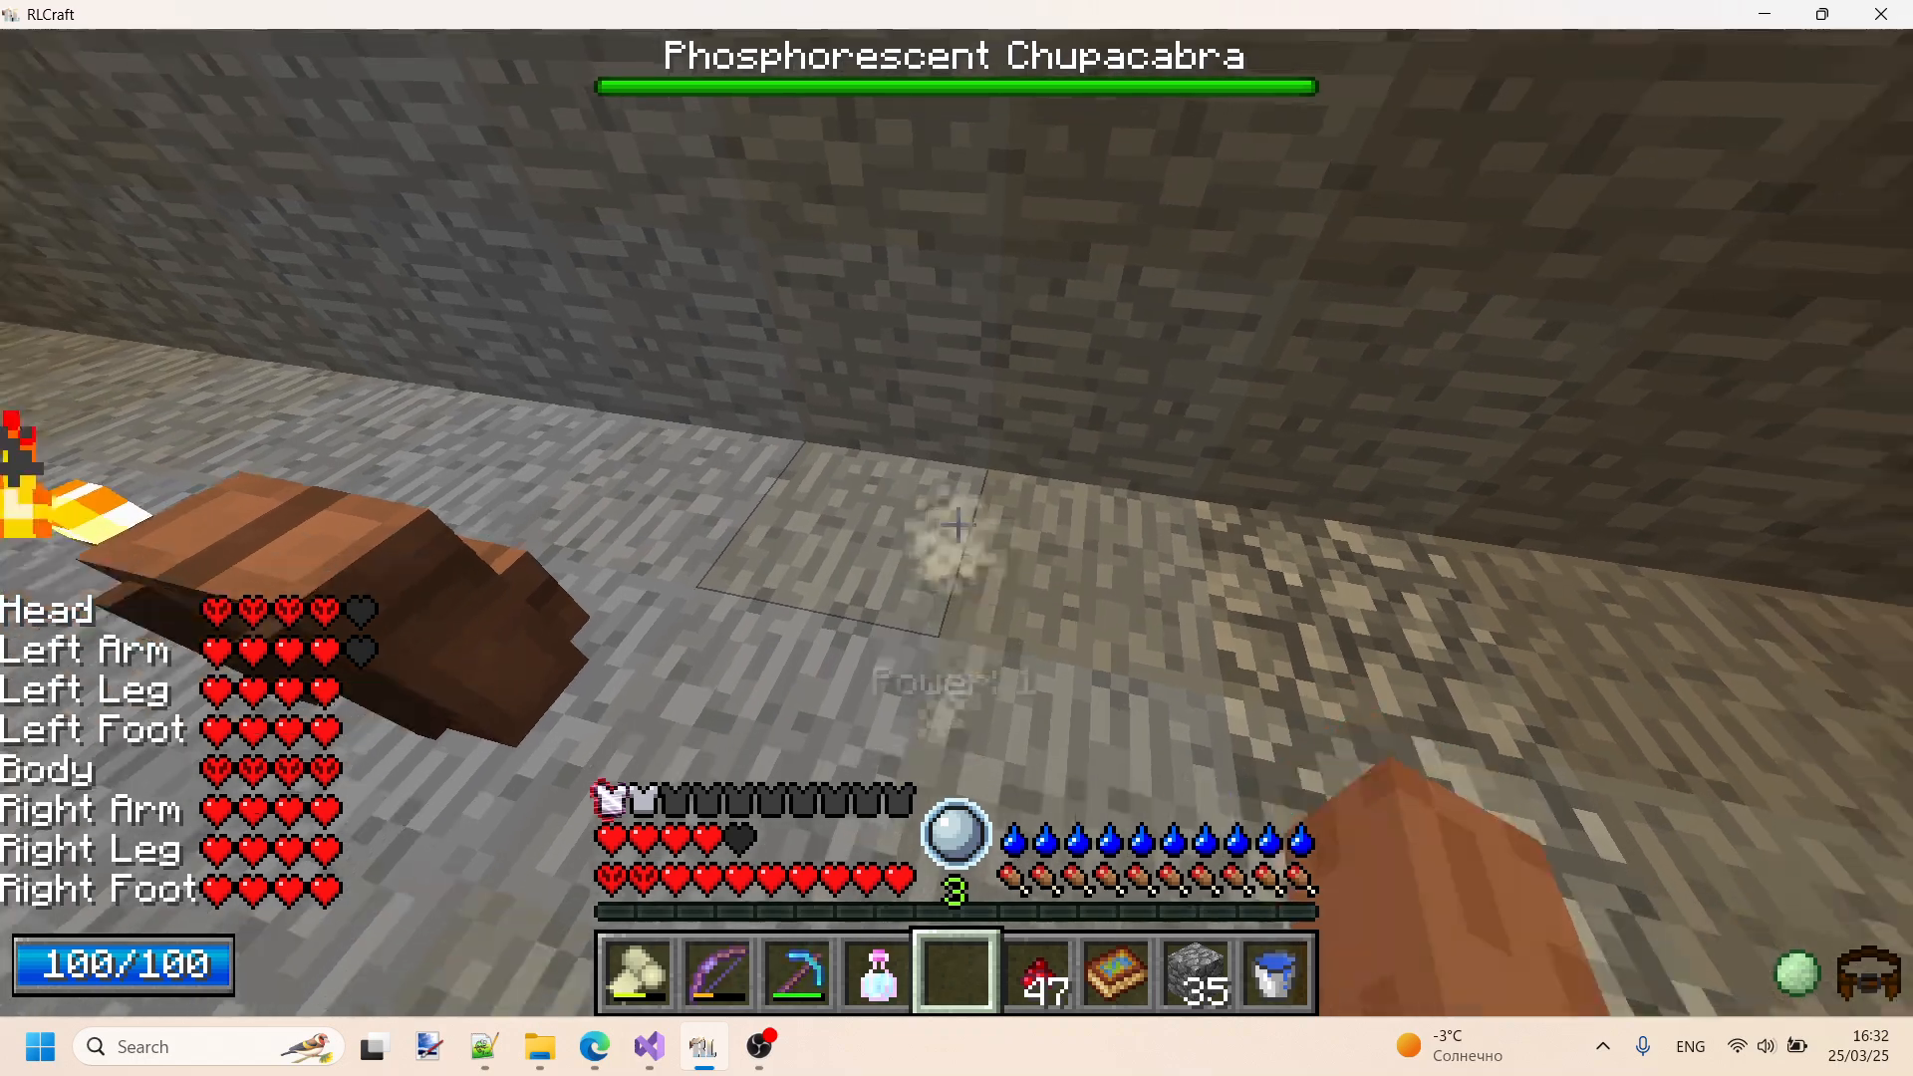
key(e)
key(r)
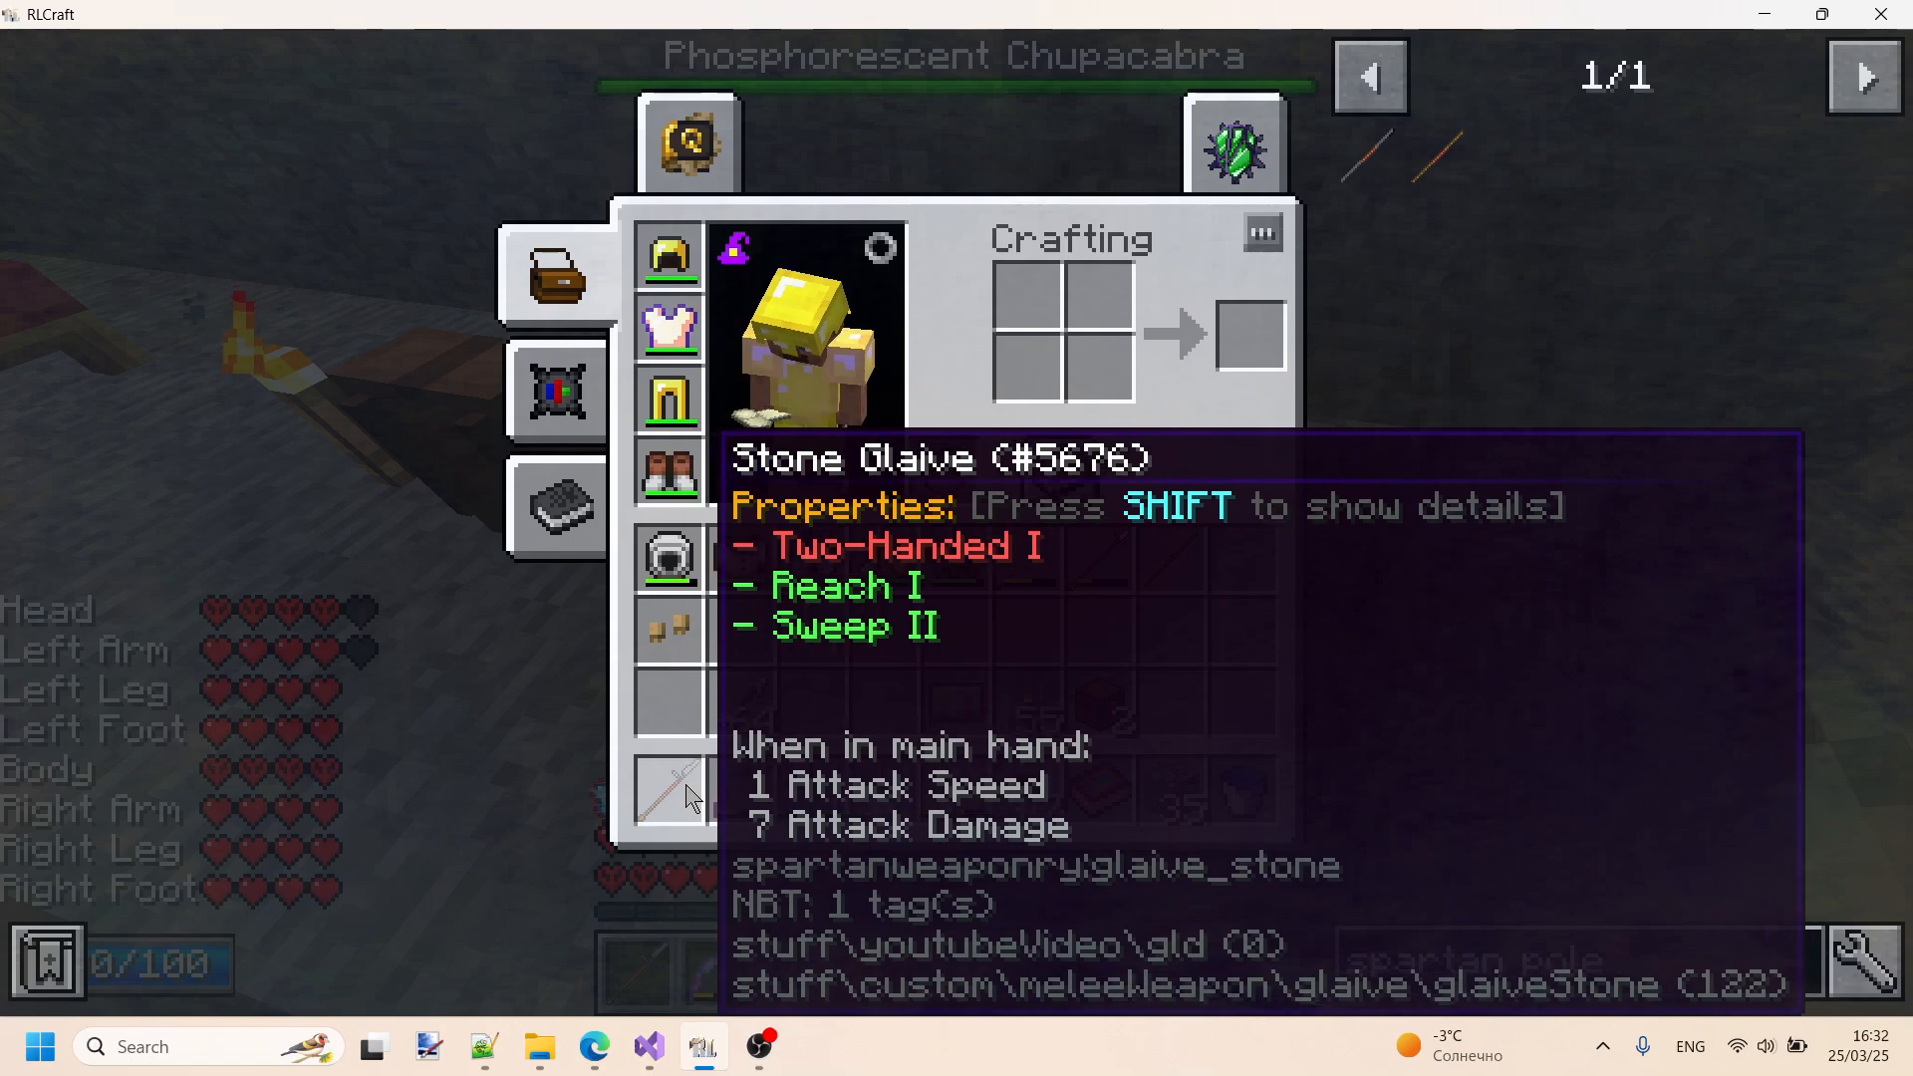
- Inspect the Stone Glaive's tooltip in the crafting grid, return it to the first hotbar slot, and pause the game
click(688, 797)
click(1044, 296)
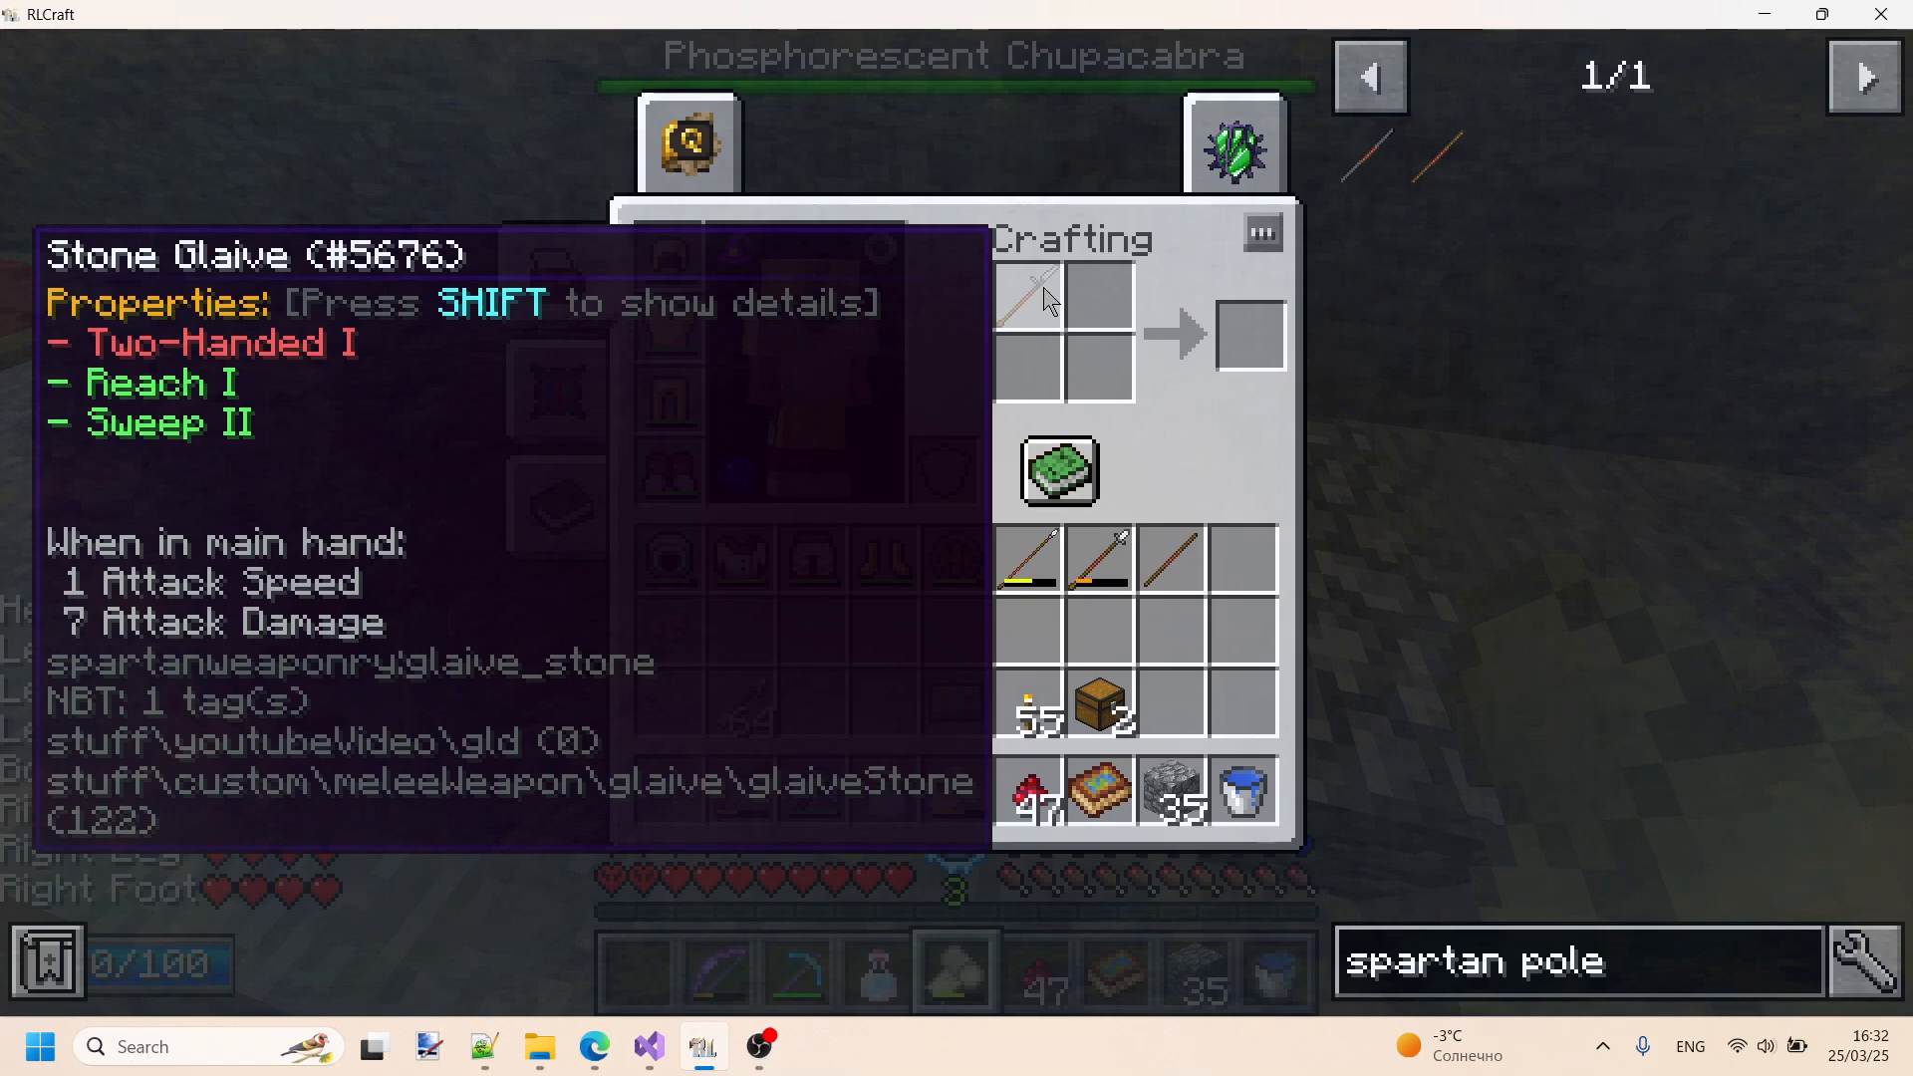
click(1044, 297)
click(670, 792)
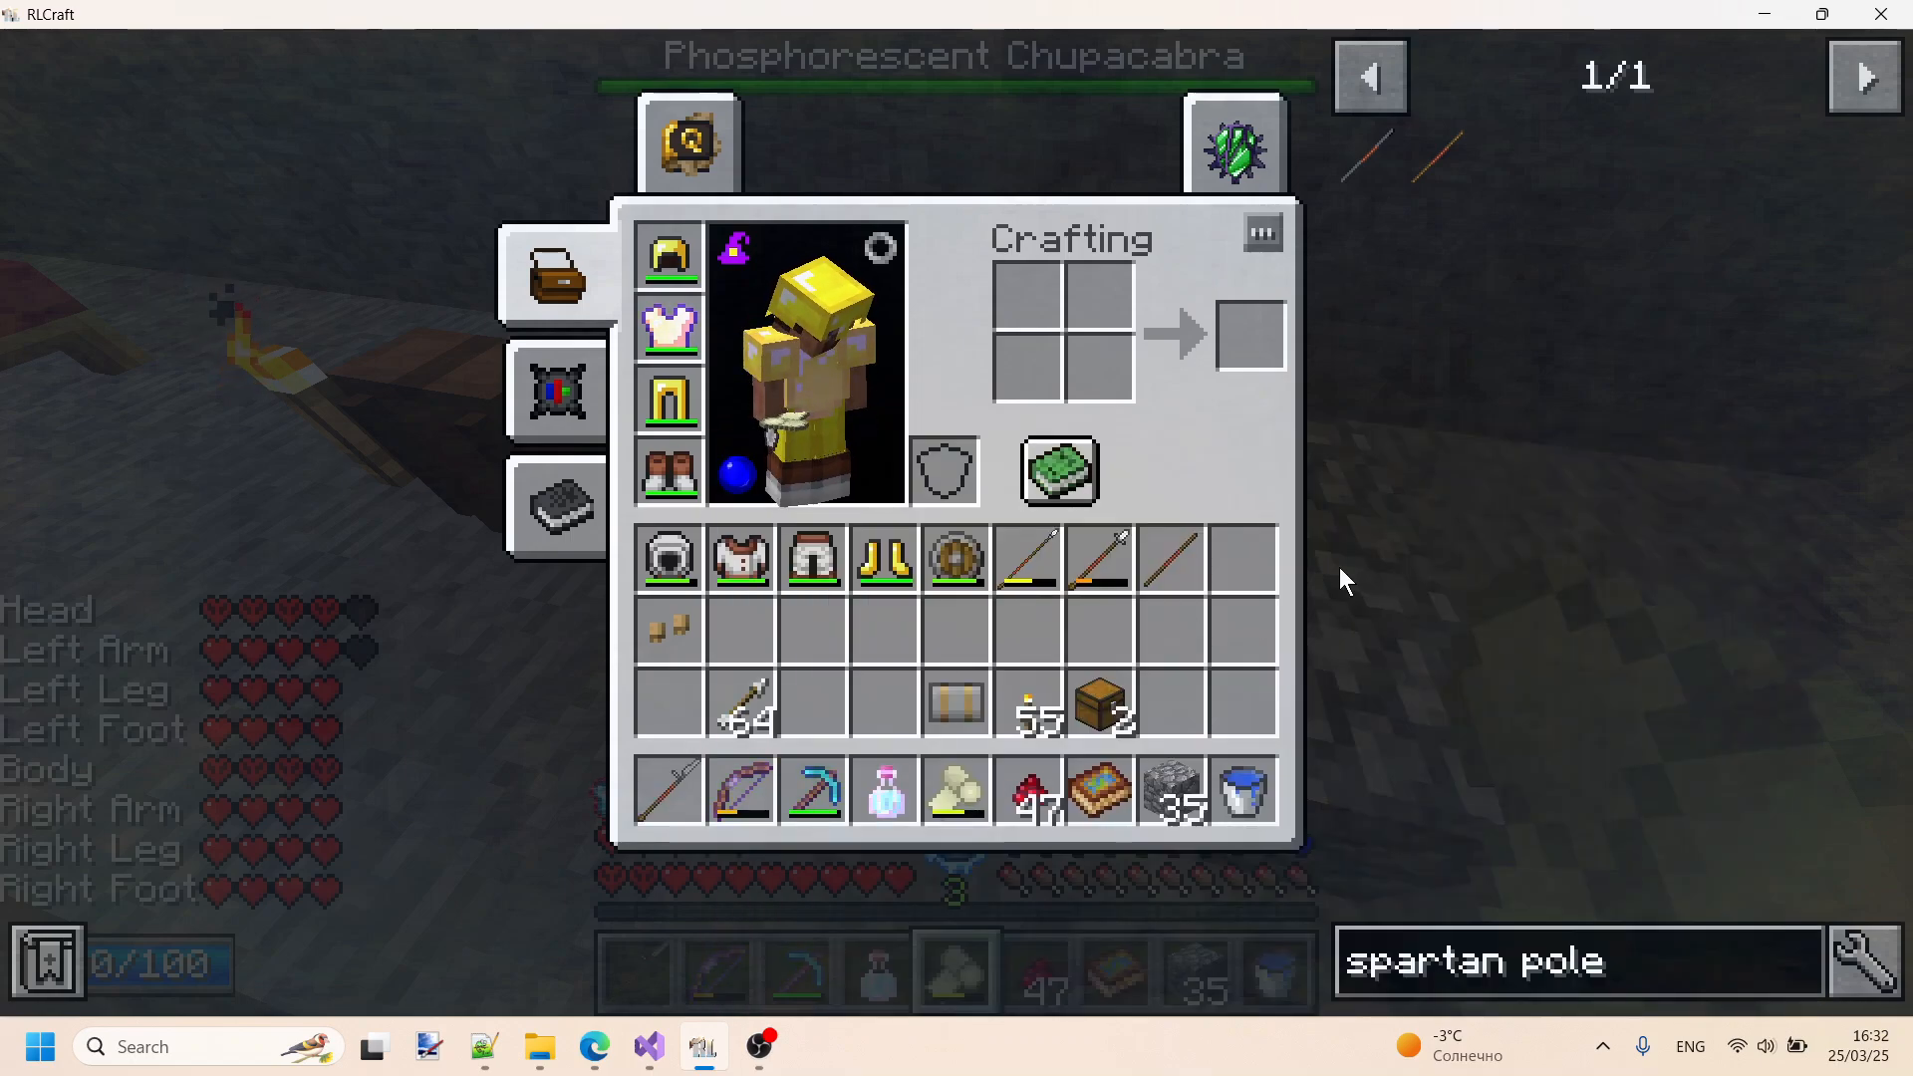
key(Escape)
key(Escape)
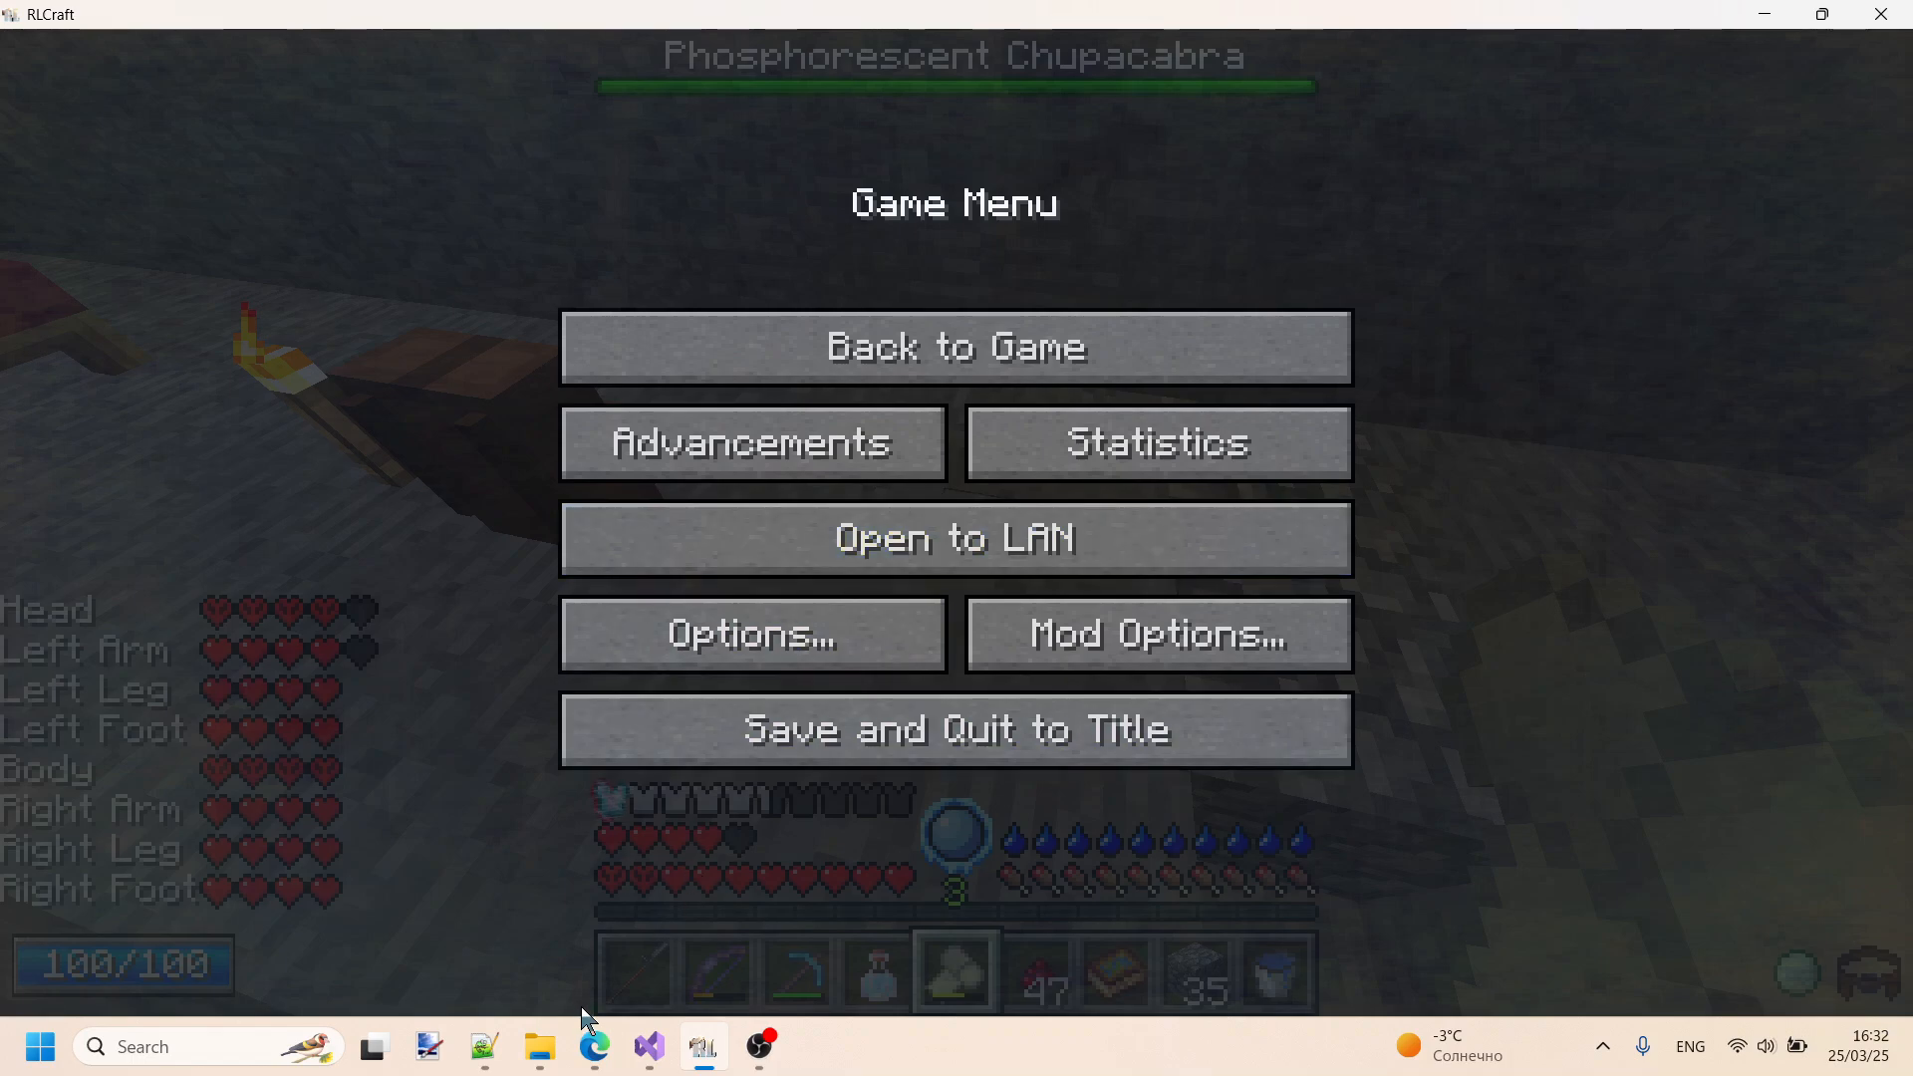
- Switch to InvTweaksTree.txt in Notepad++, delete the whole youtubeVideo category with its gld entry, and save the file
click(484, 1046)
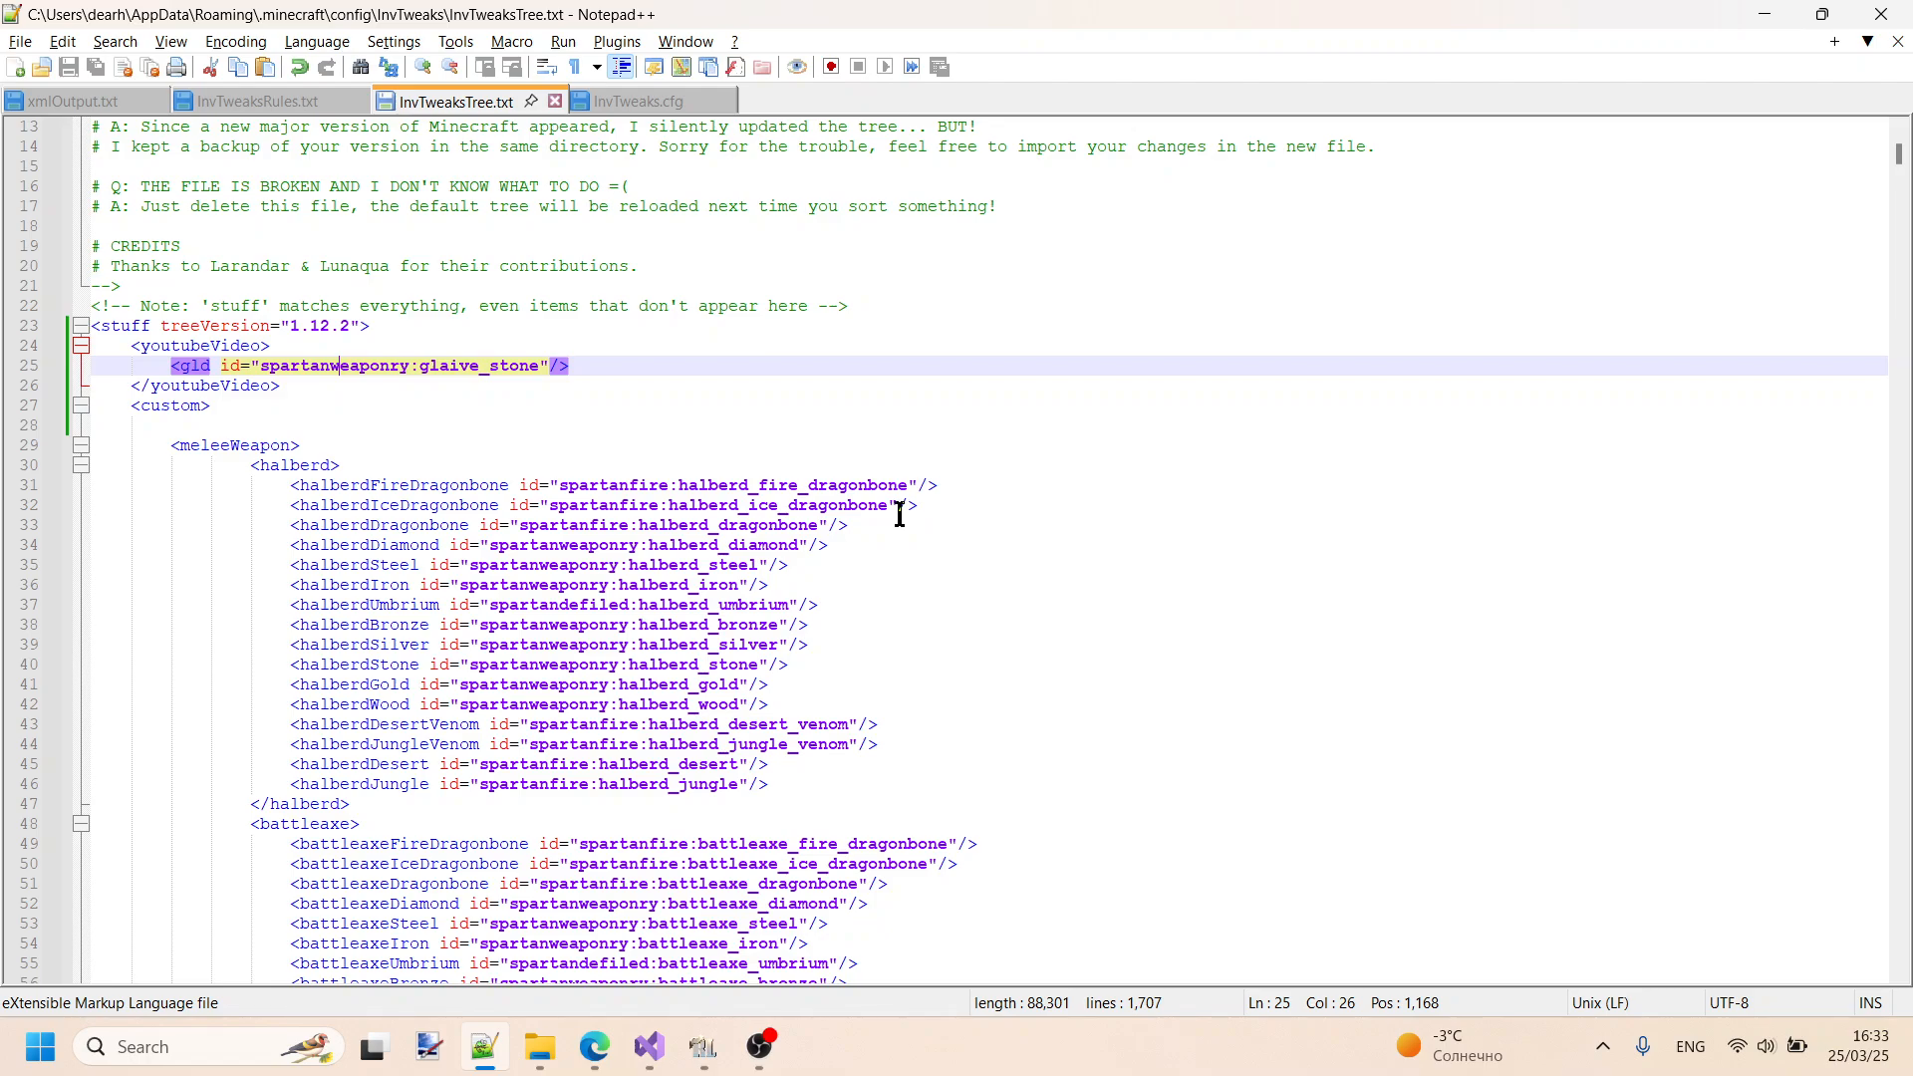
drag(419, 389, 514, 334)
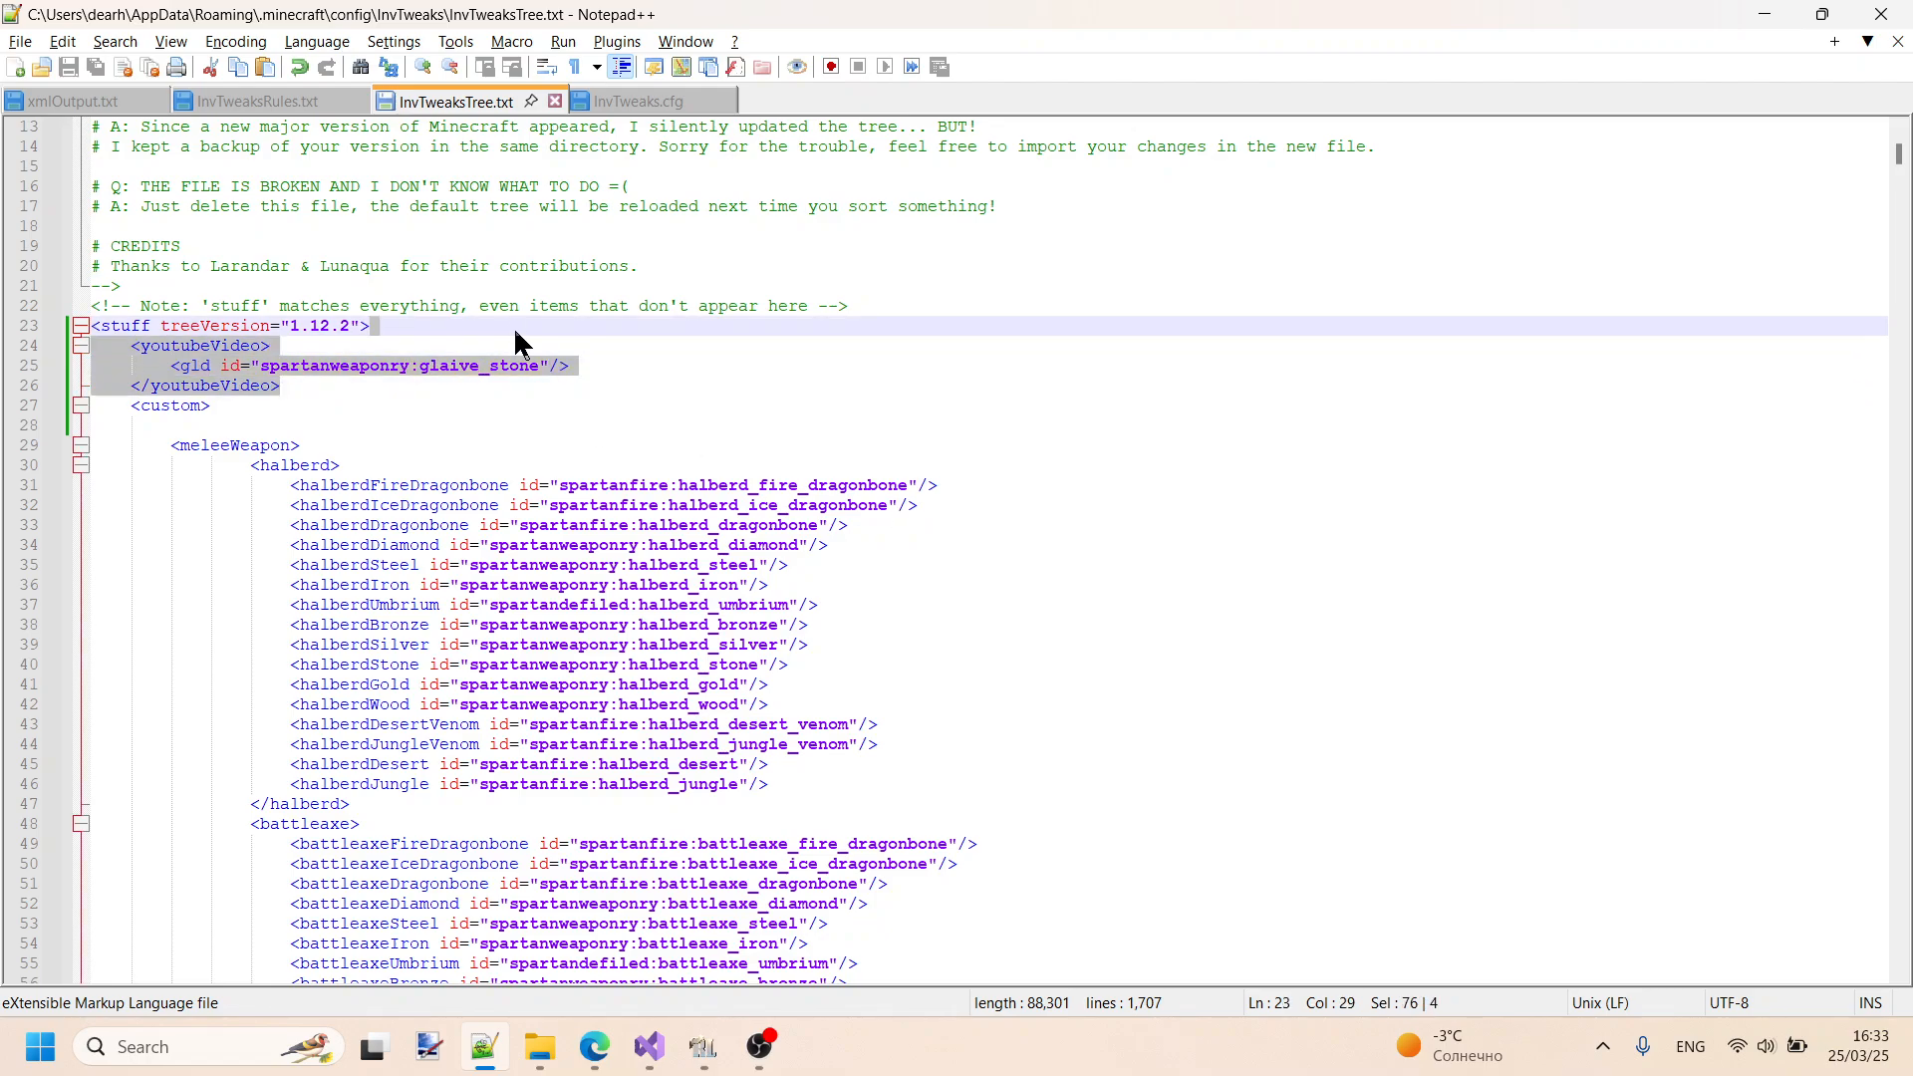
key(Delete)
key(ctrl+s)
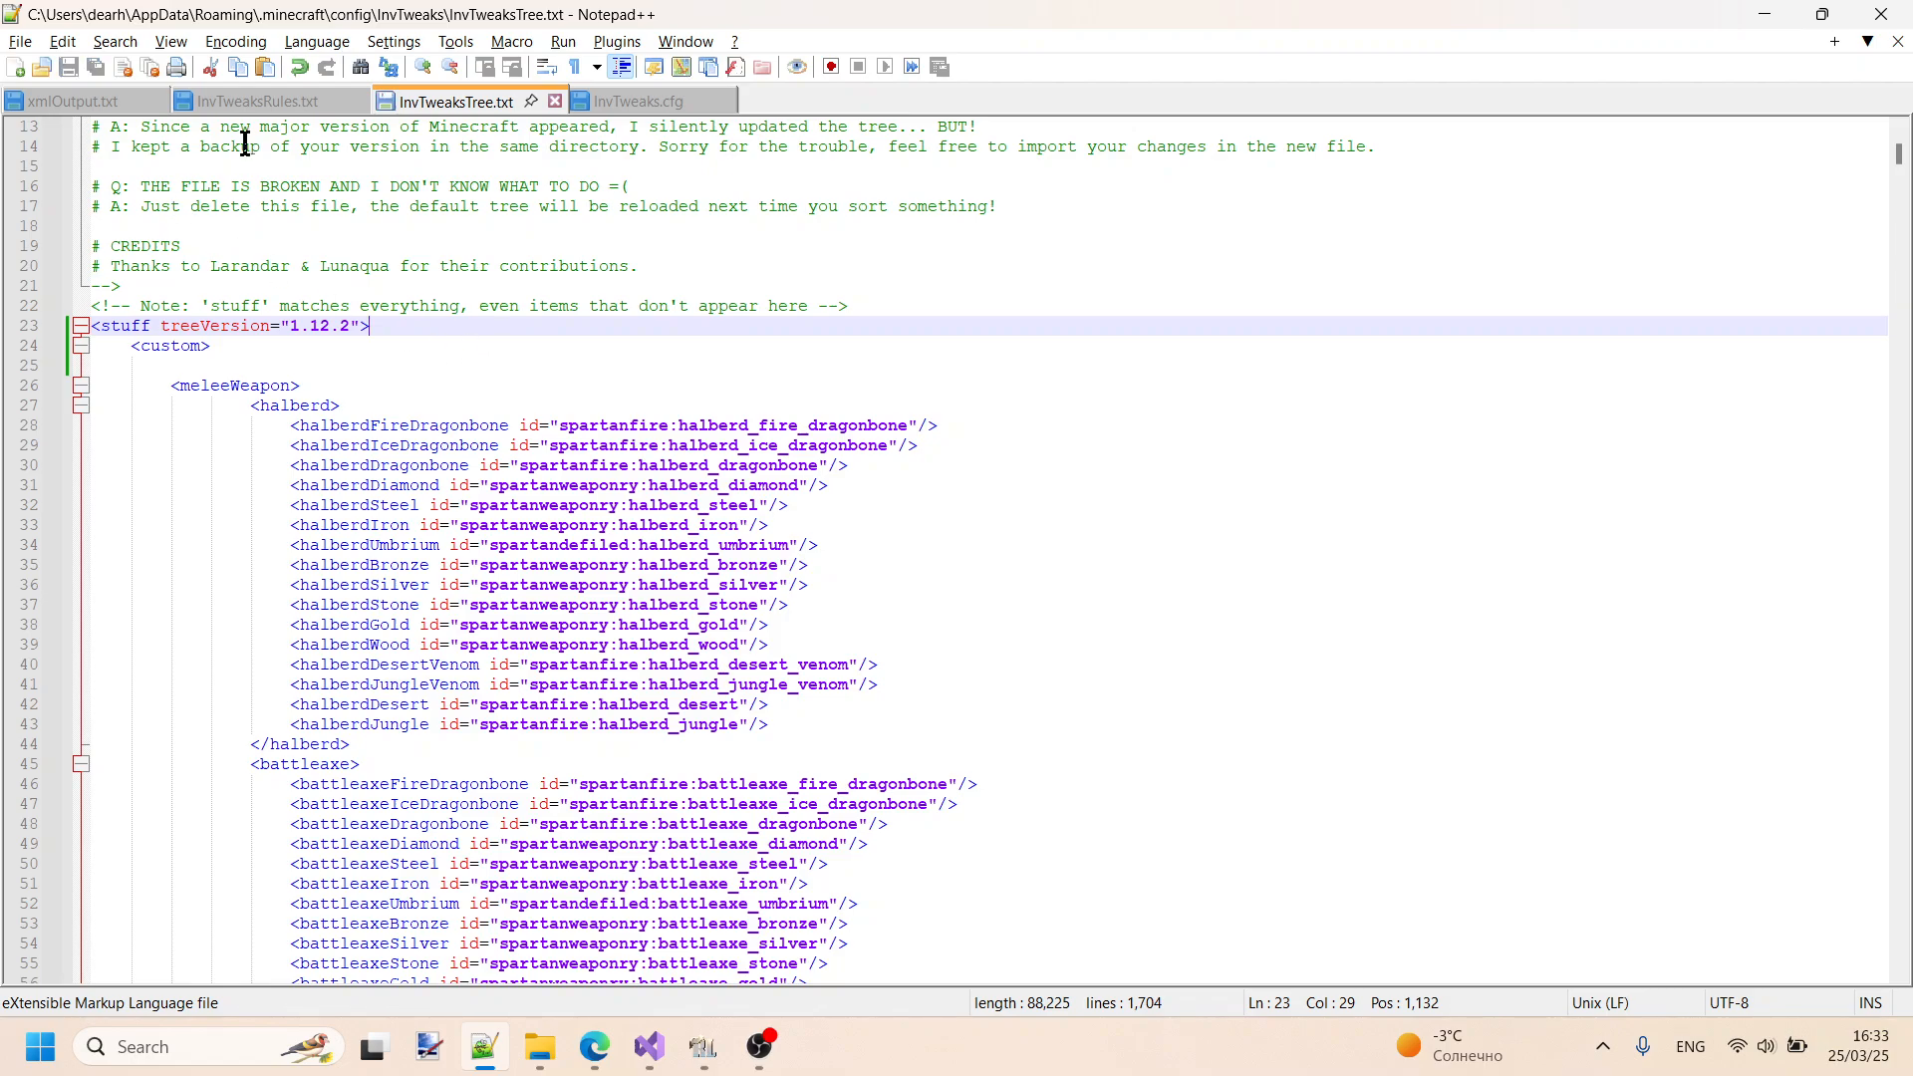
- In InvTweaksRules.txt, undo the gld rule edits to restore the D1-C1 meleeWeapon line, and save the file
click(246, 104)
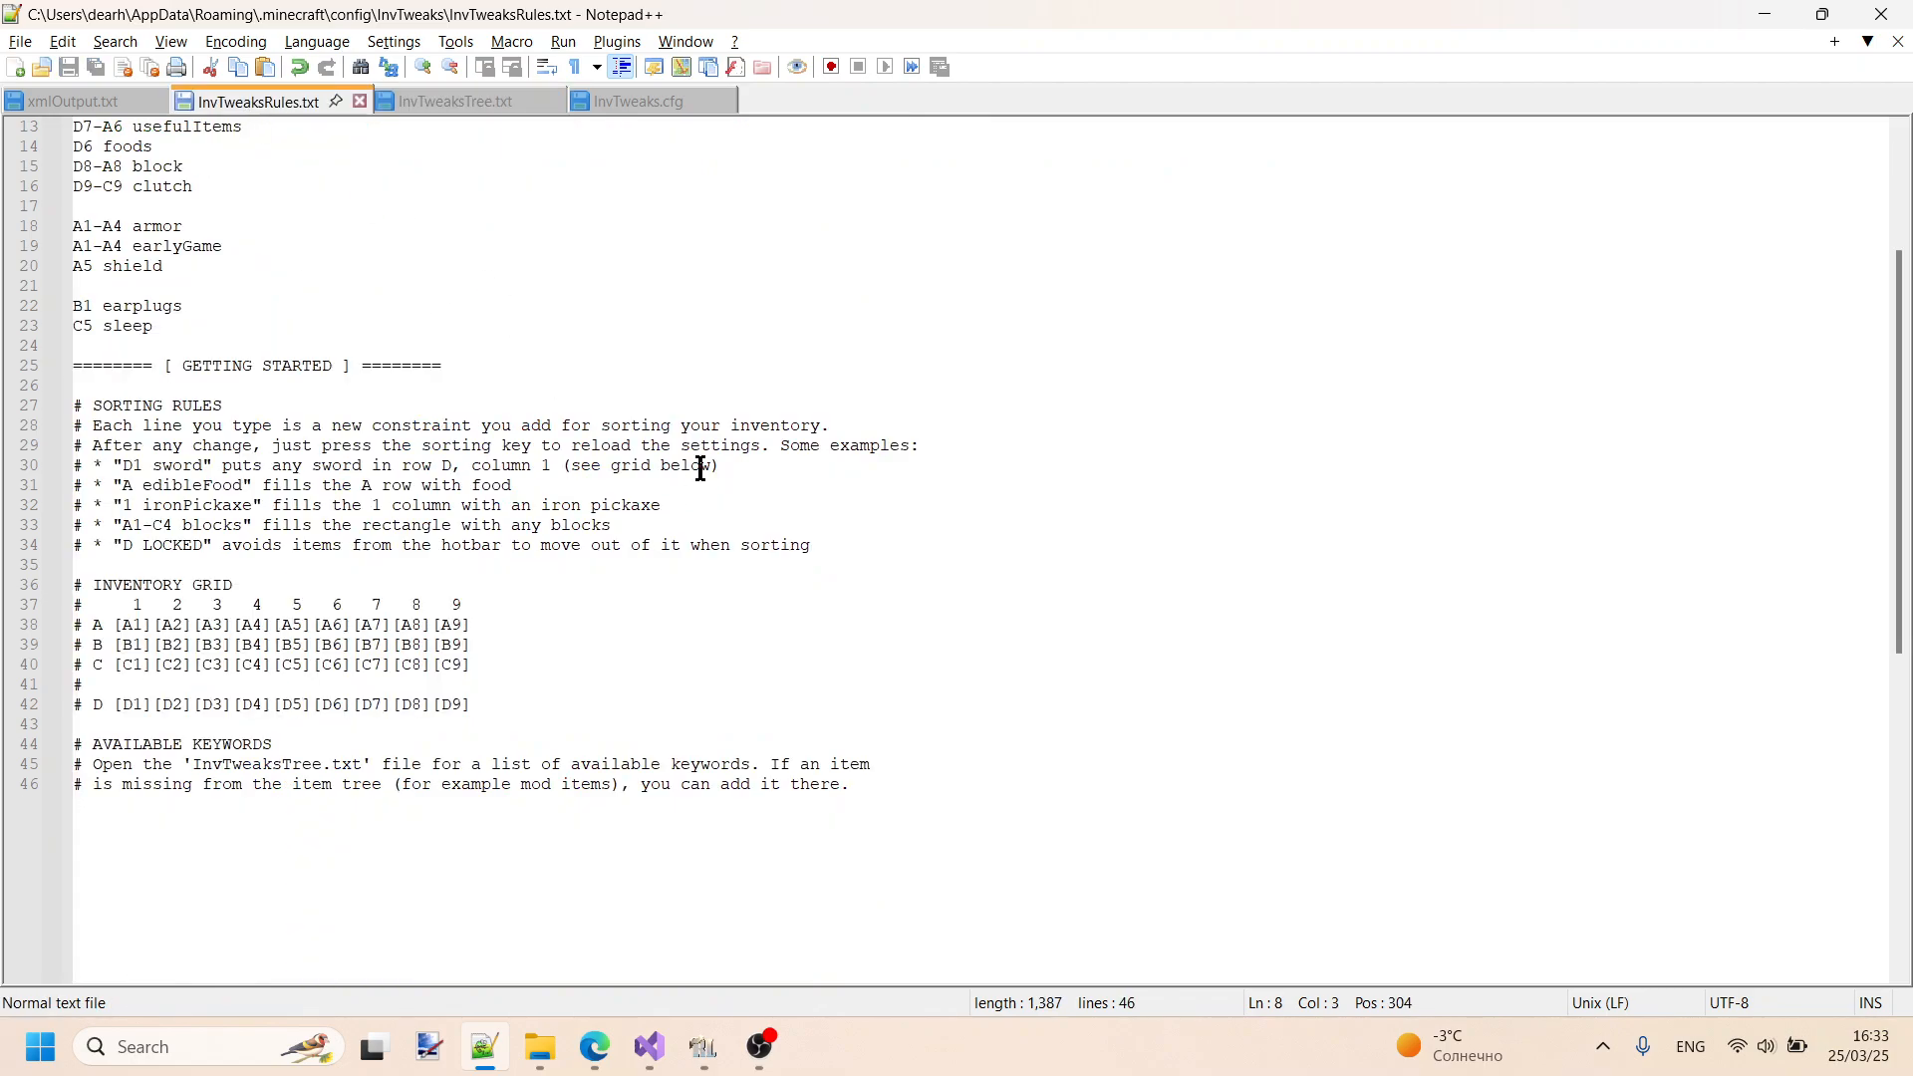
click(454, 104)
scroll(481, 332, up, 1)
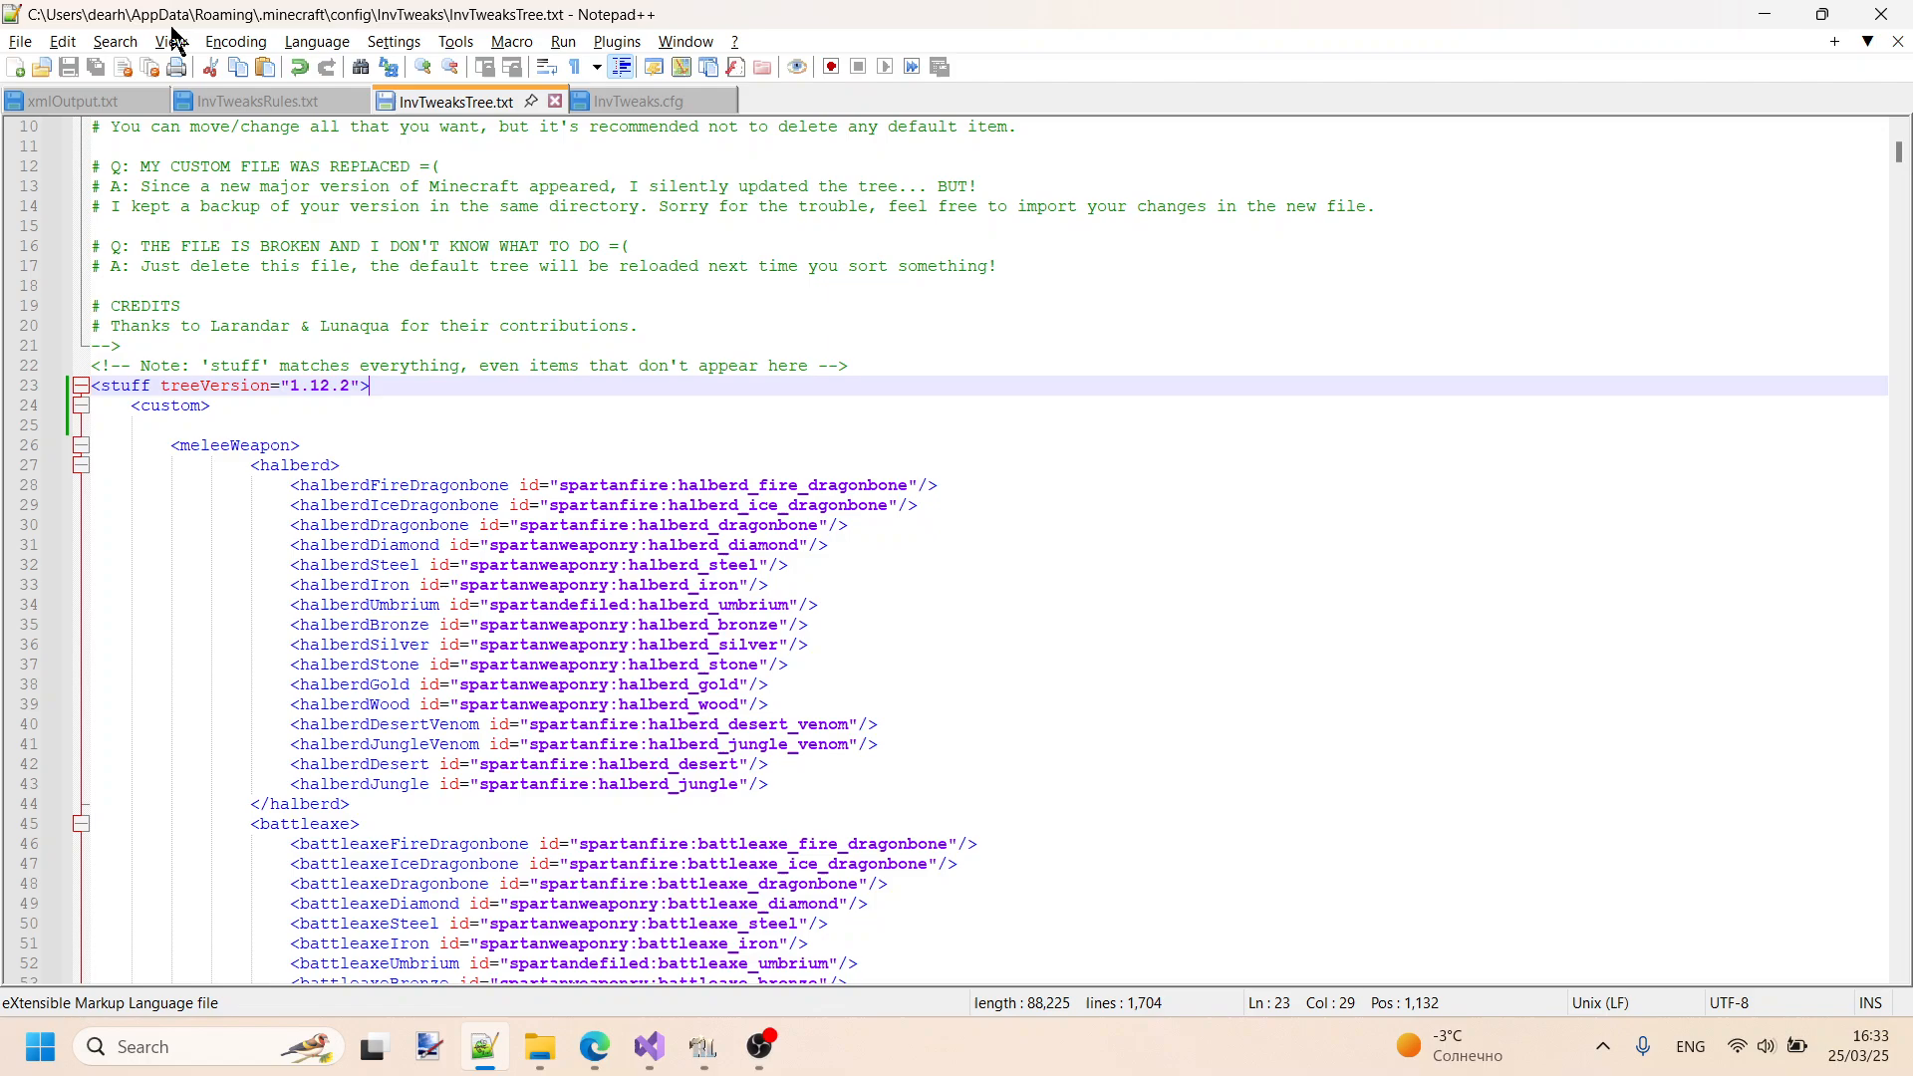
click(249, 106)
click(458, 106)
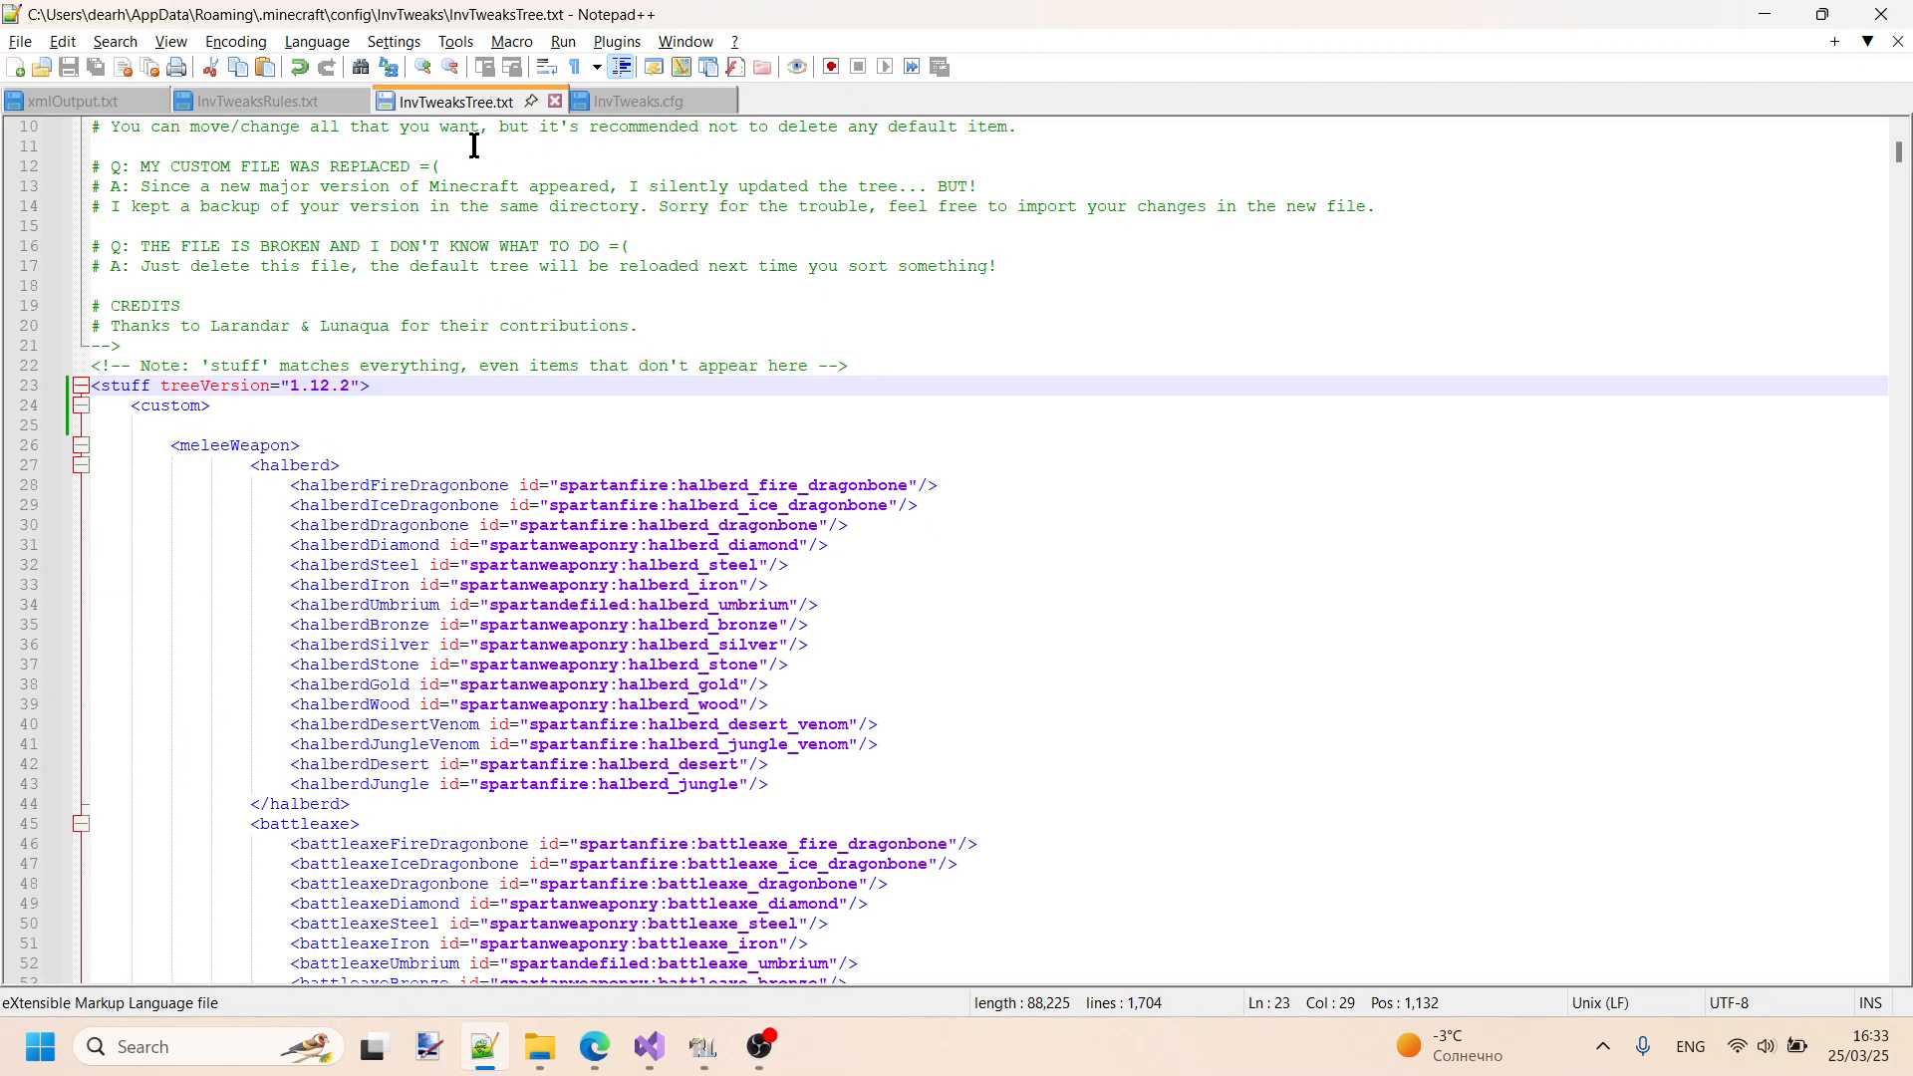
click(286, 113)
scroll(576, 450, up, 4)
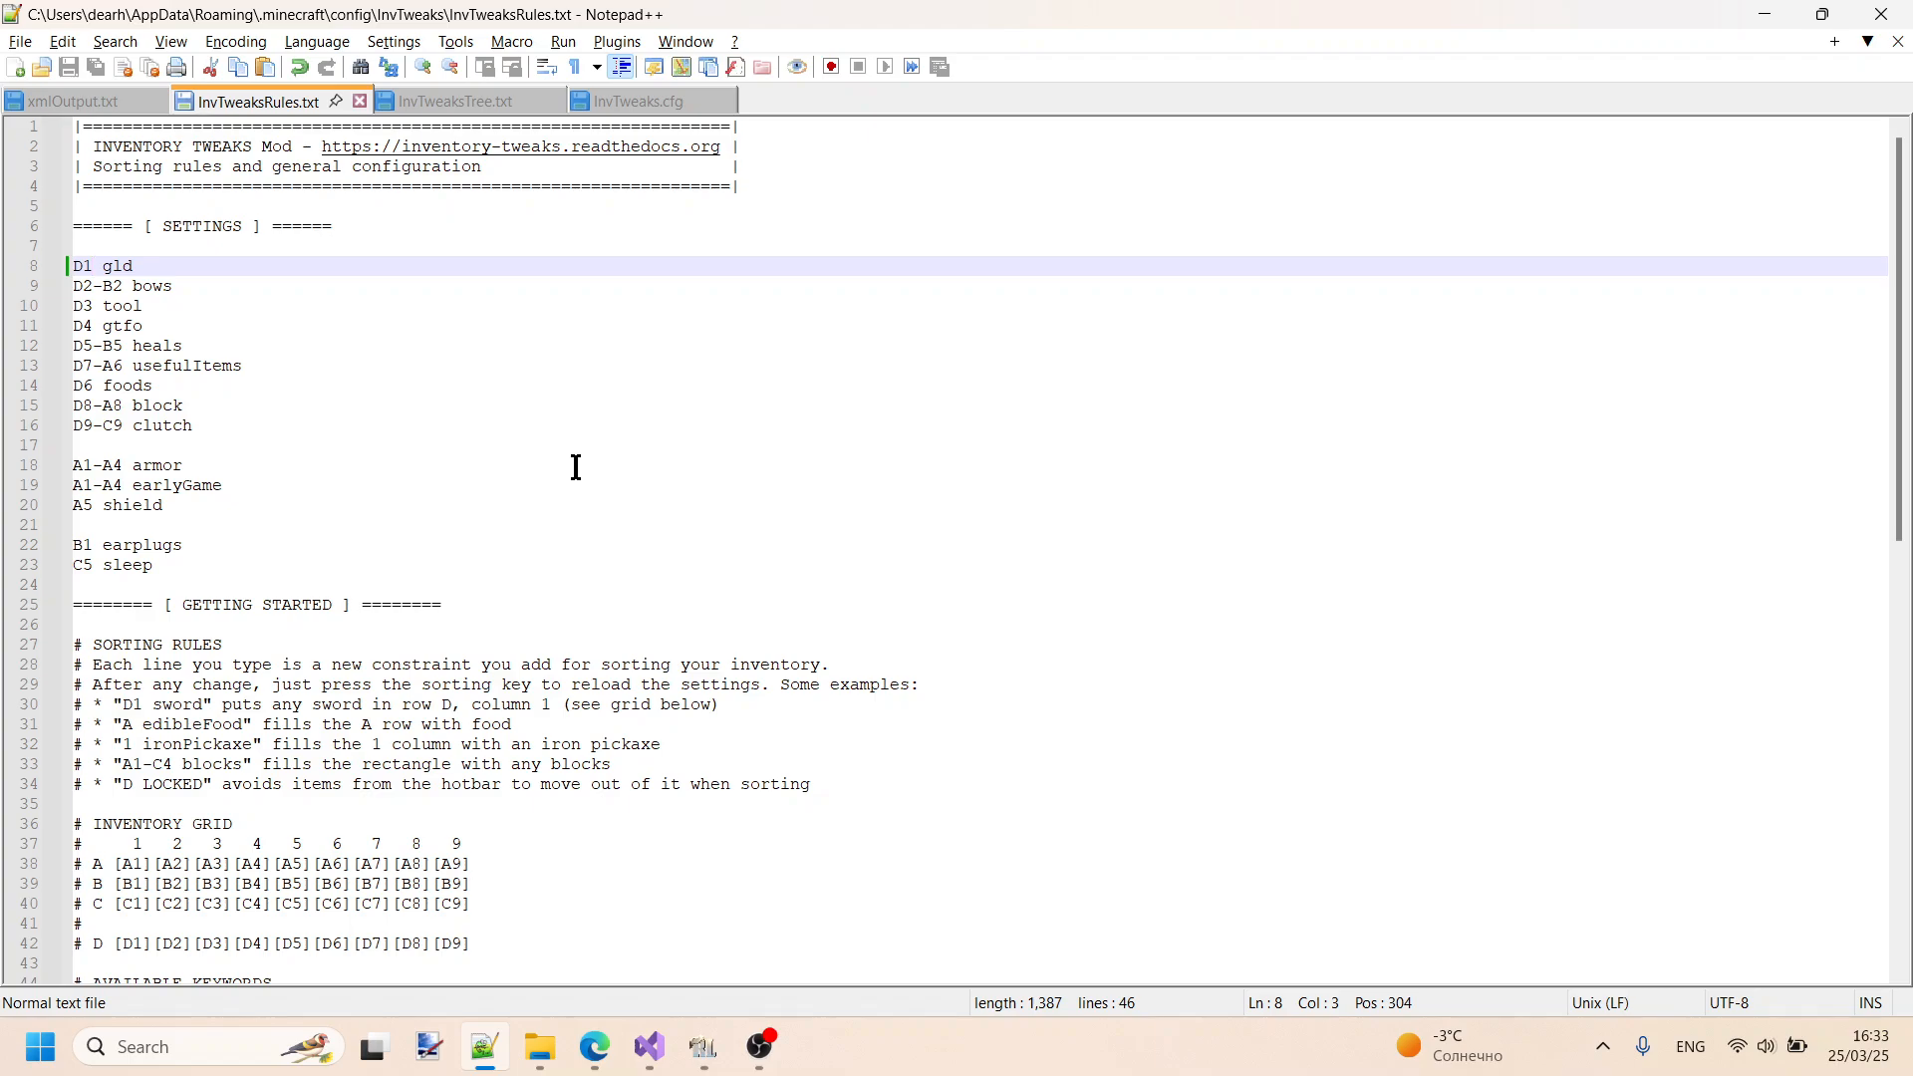
key(ctrl+z)
key(ctrl+z)
key(ctrl+z)
key(ctrl+s)
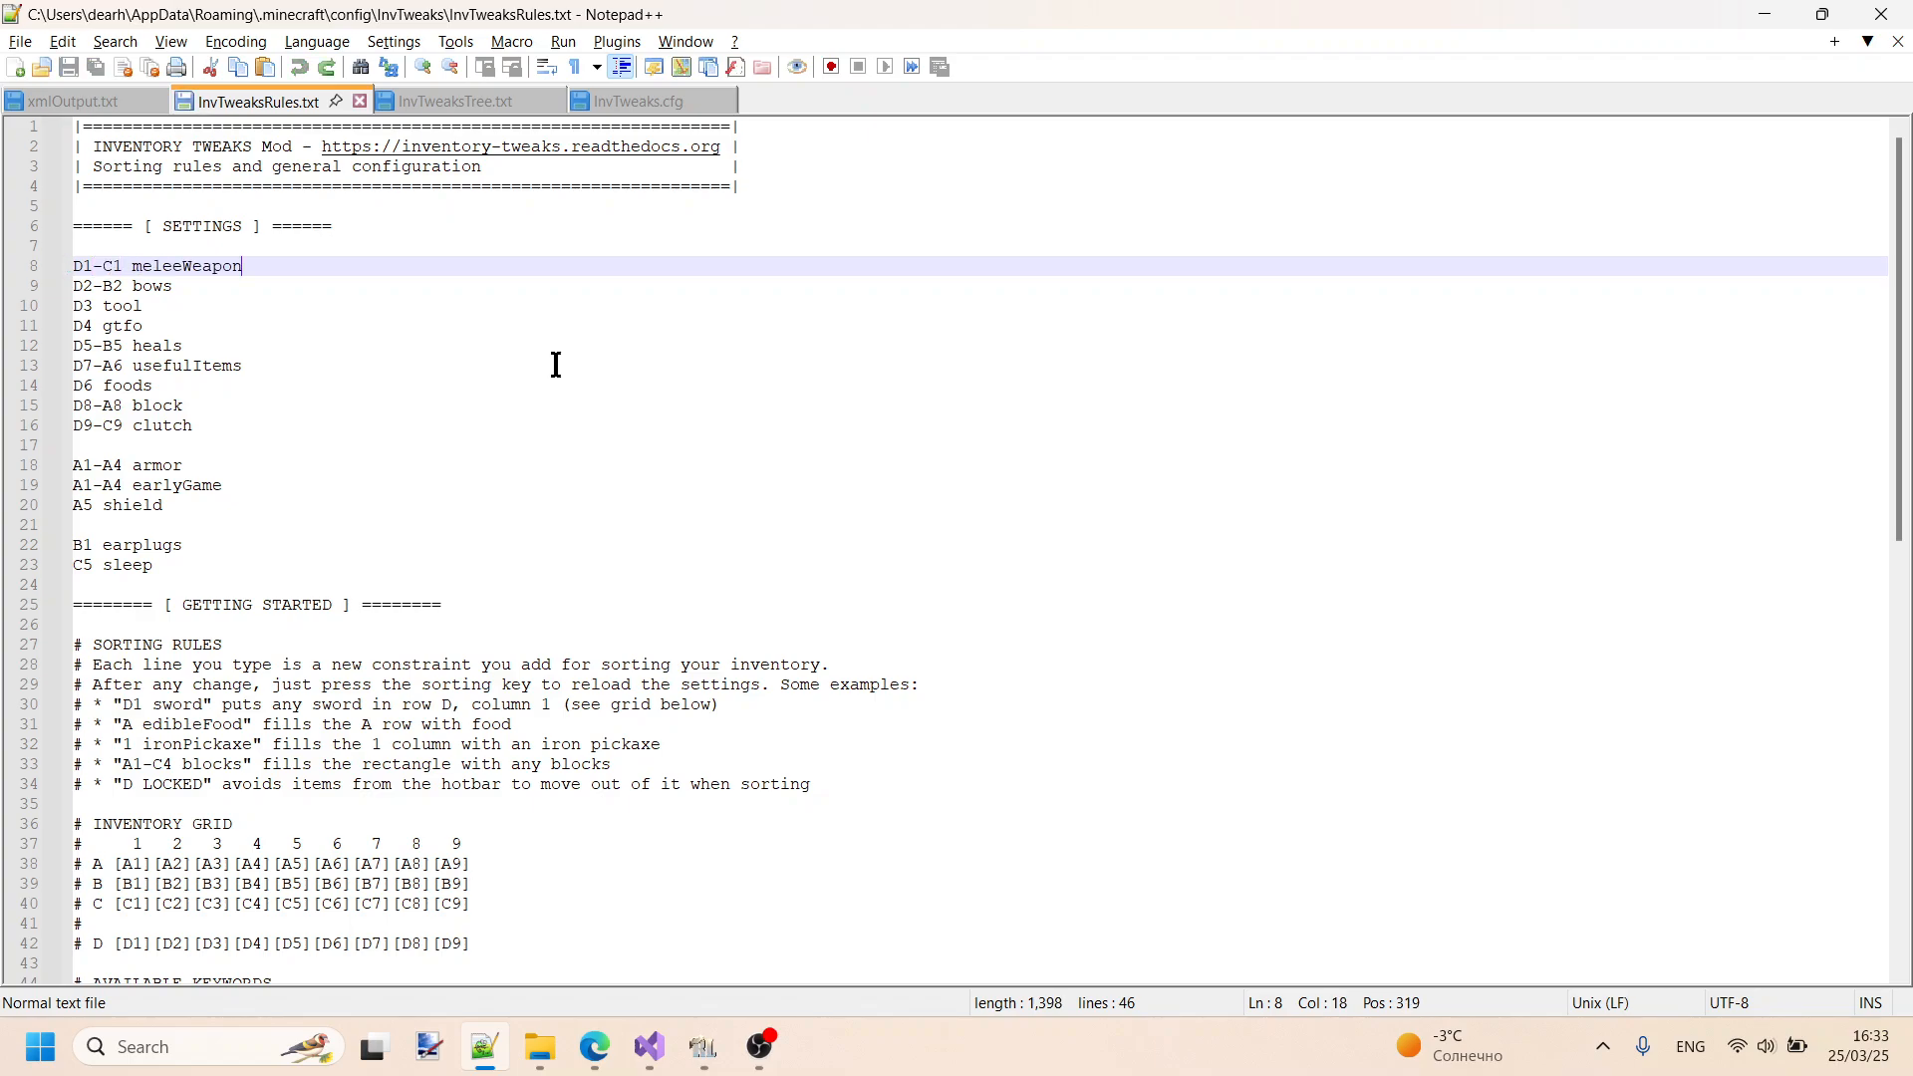
- Switch to InvTweaksTree.txt, browse the melee weapon entries, and collapse the halberd and meleeWeapon categories
click(466, 105)
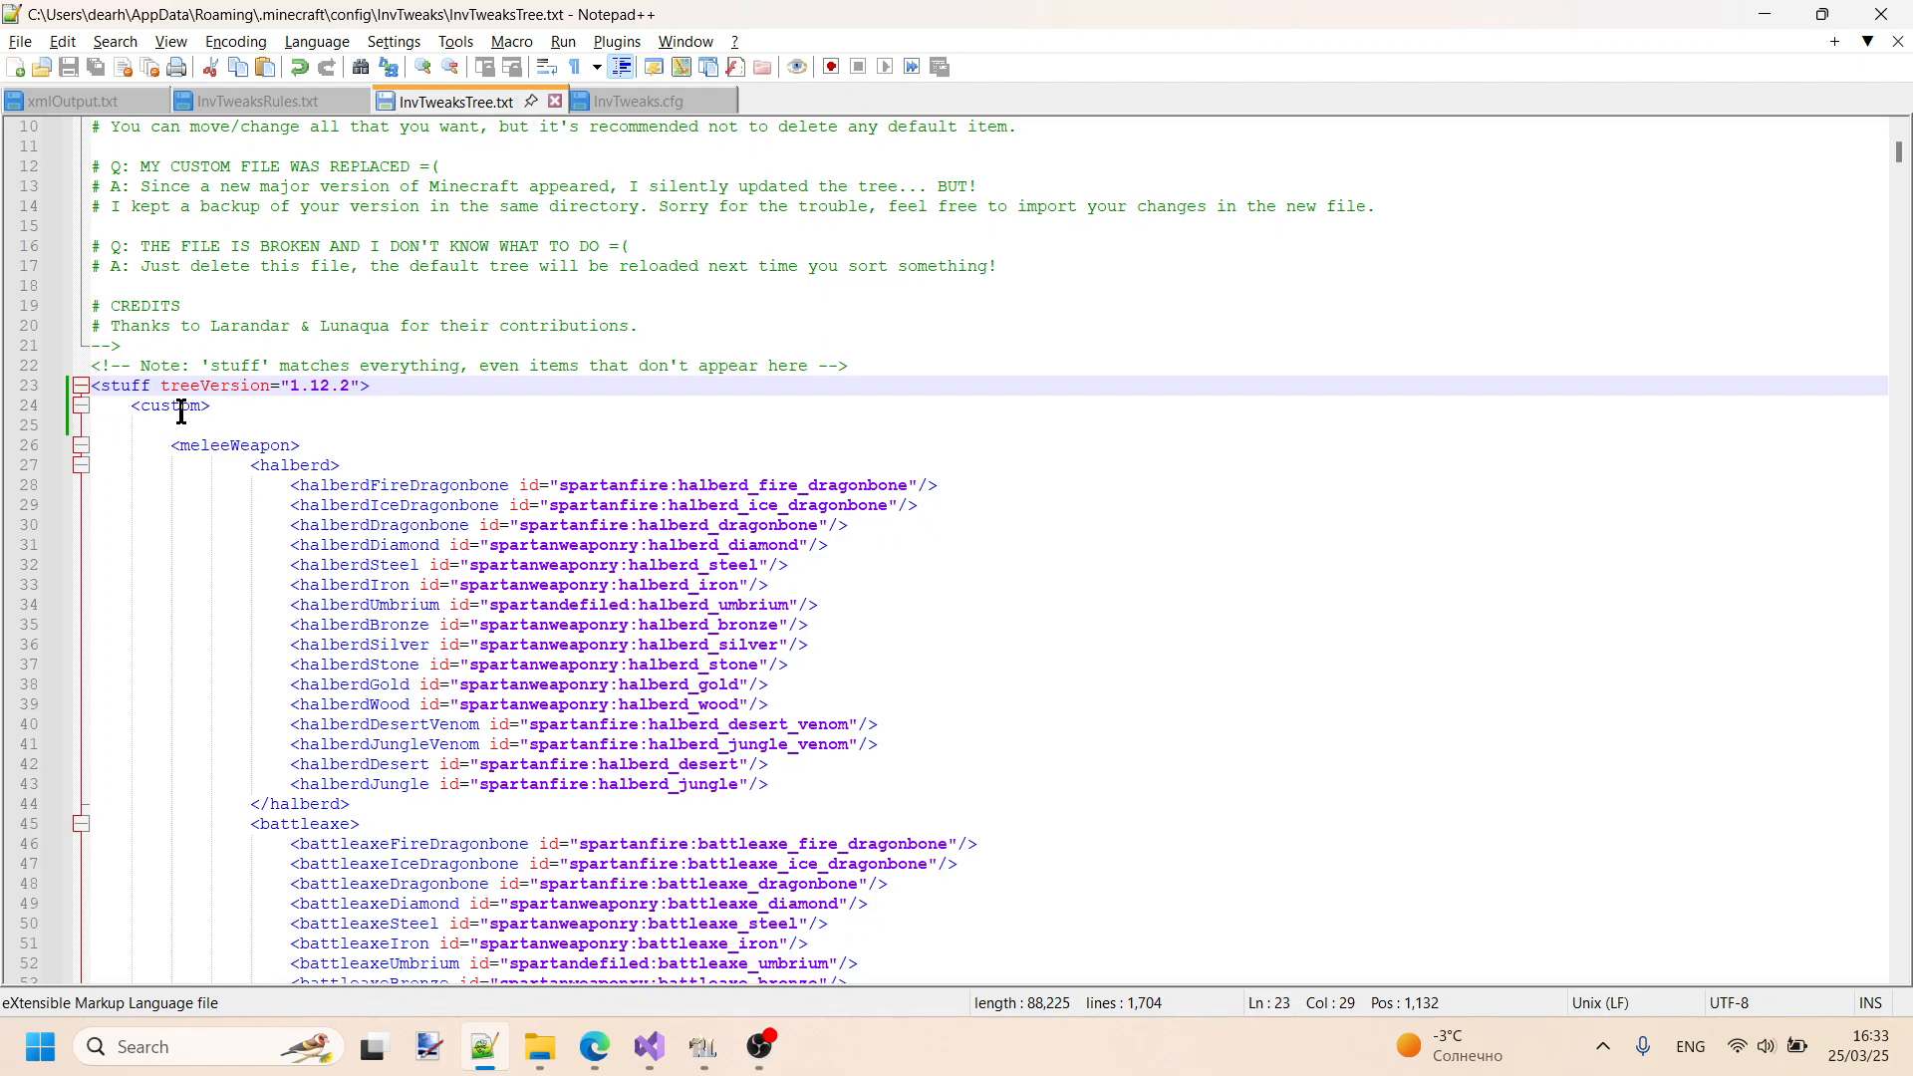
scroll(199, 399, down, 2)
scroll(287, 485, down, 20)
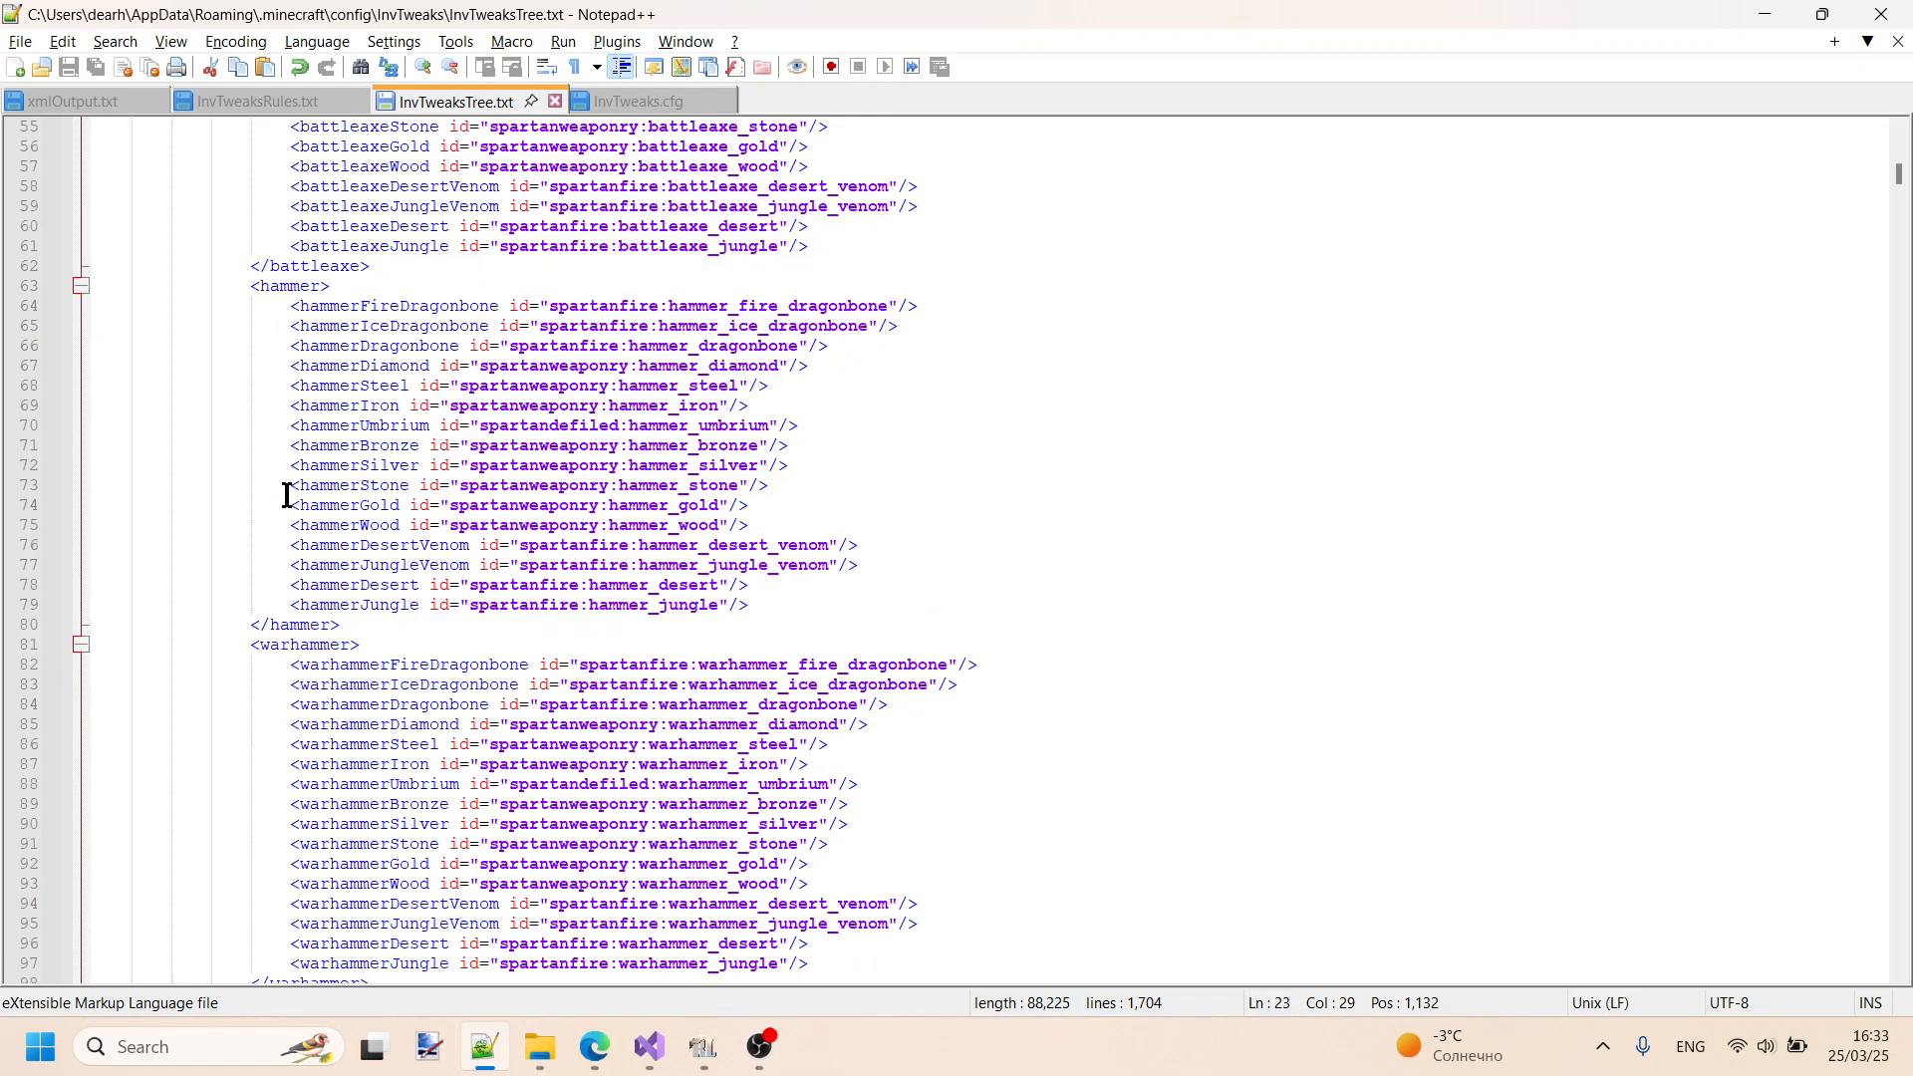
scroll(287, 507, down, 7)
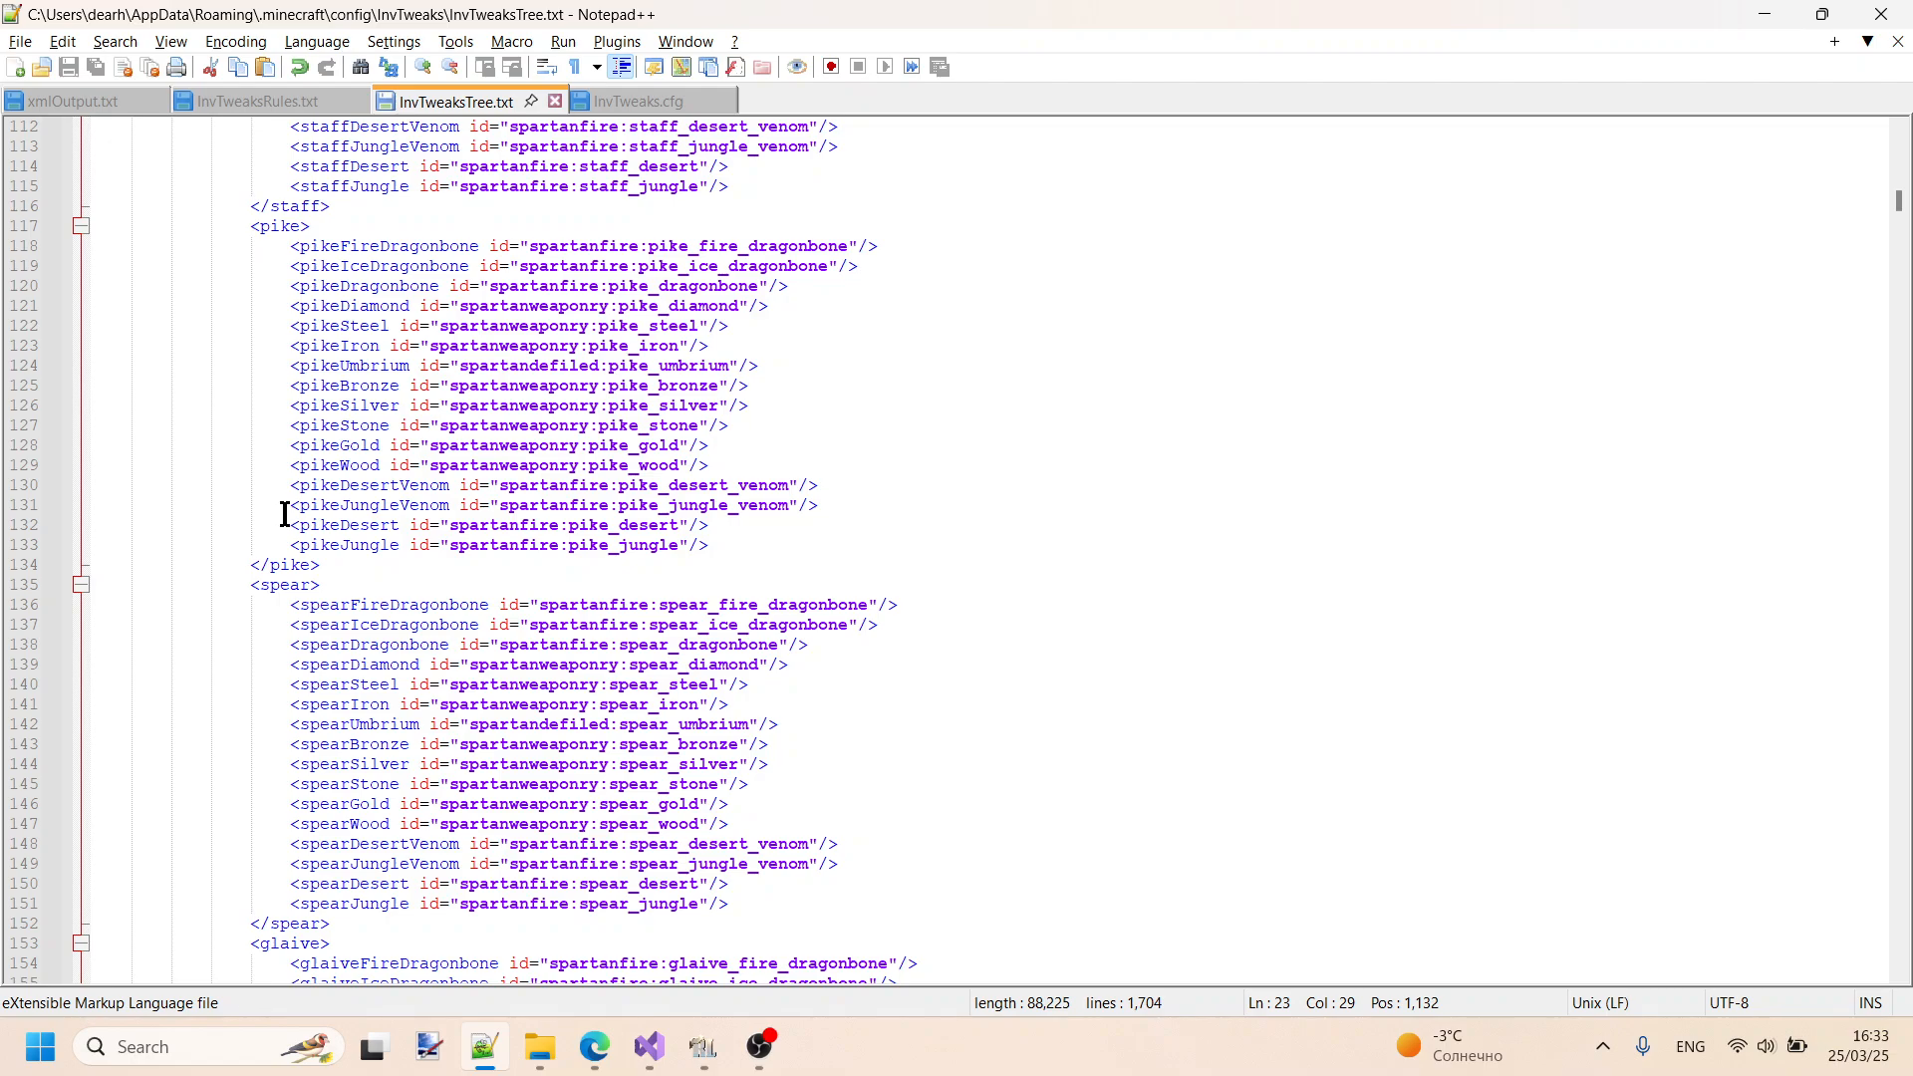
scroll(285, 514, down, 7)
scroll(299, 499, up, 20)
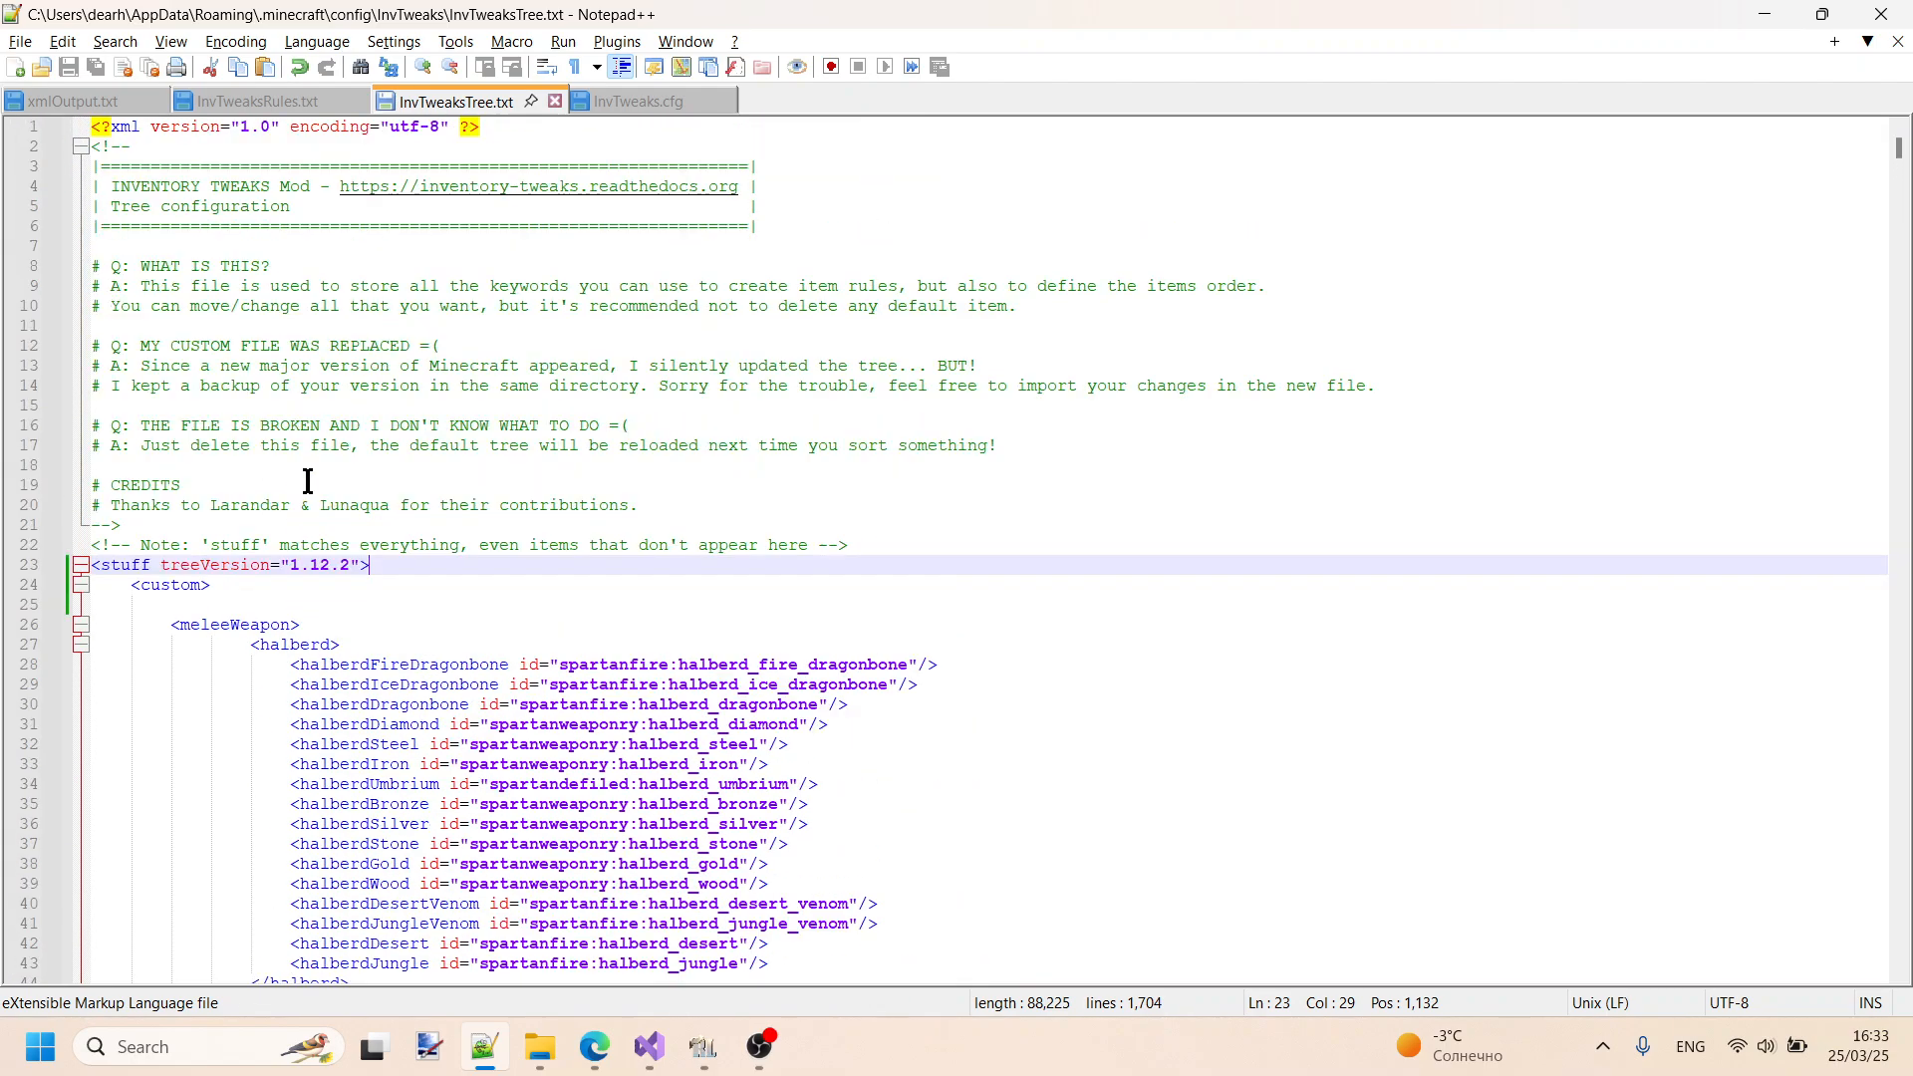
click(81, 648)
scroll(94, 634, down, 3)
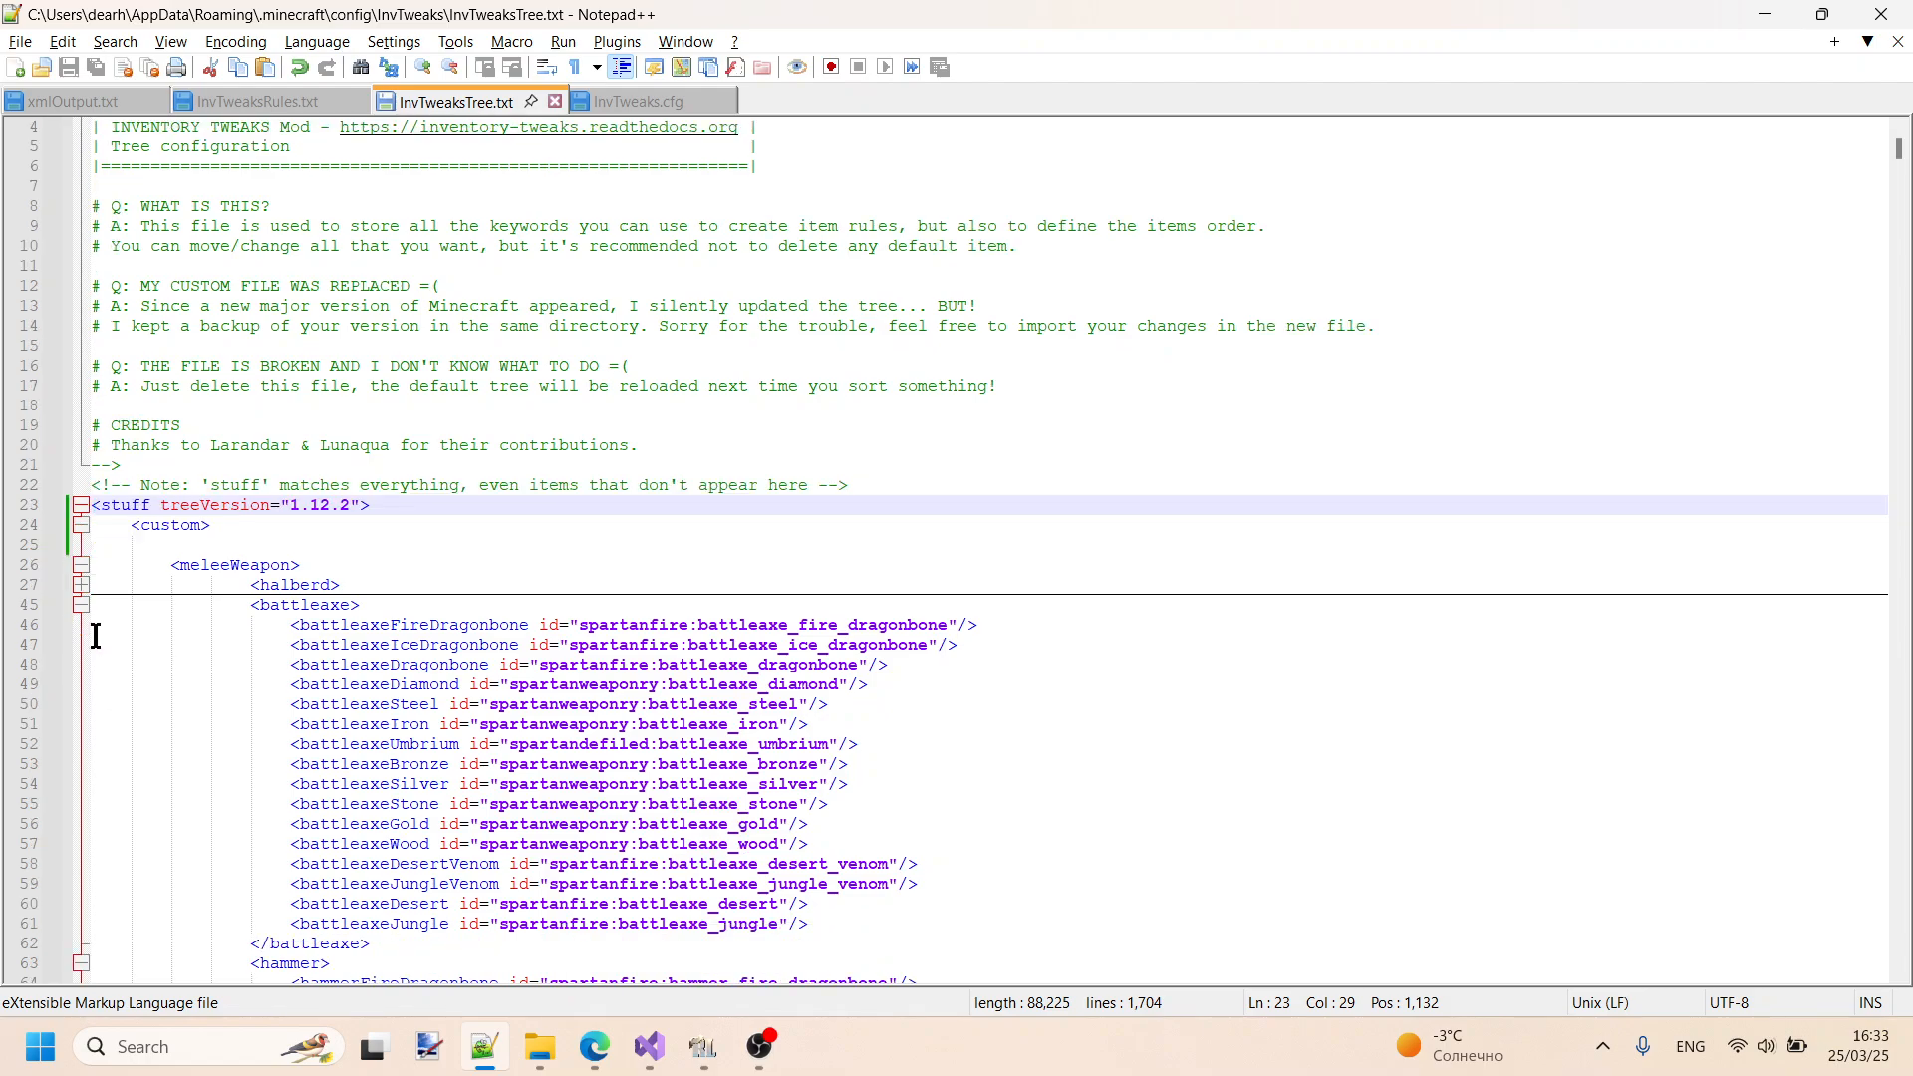
click(79, 448)
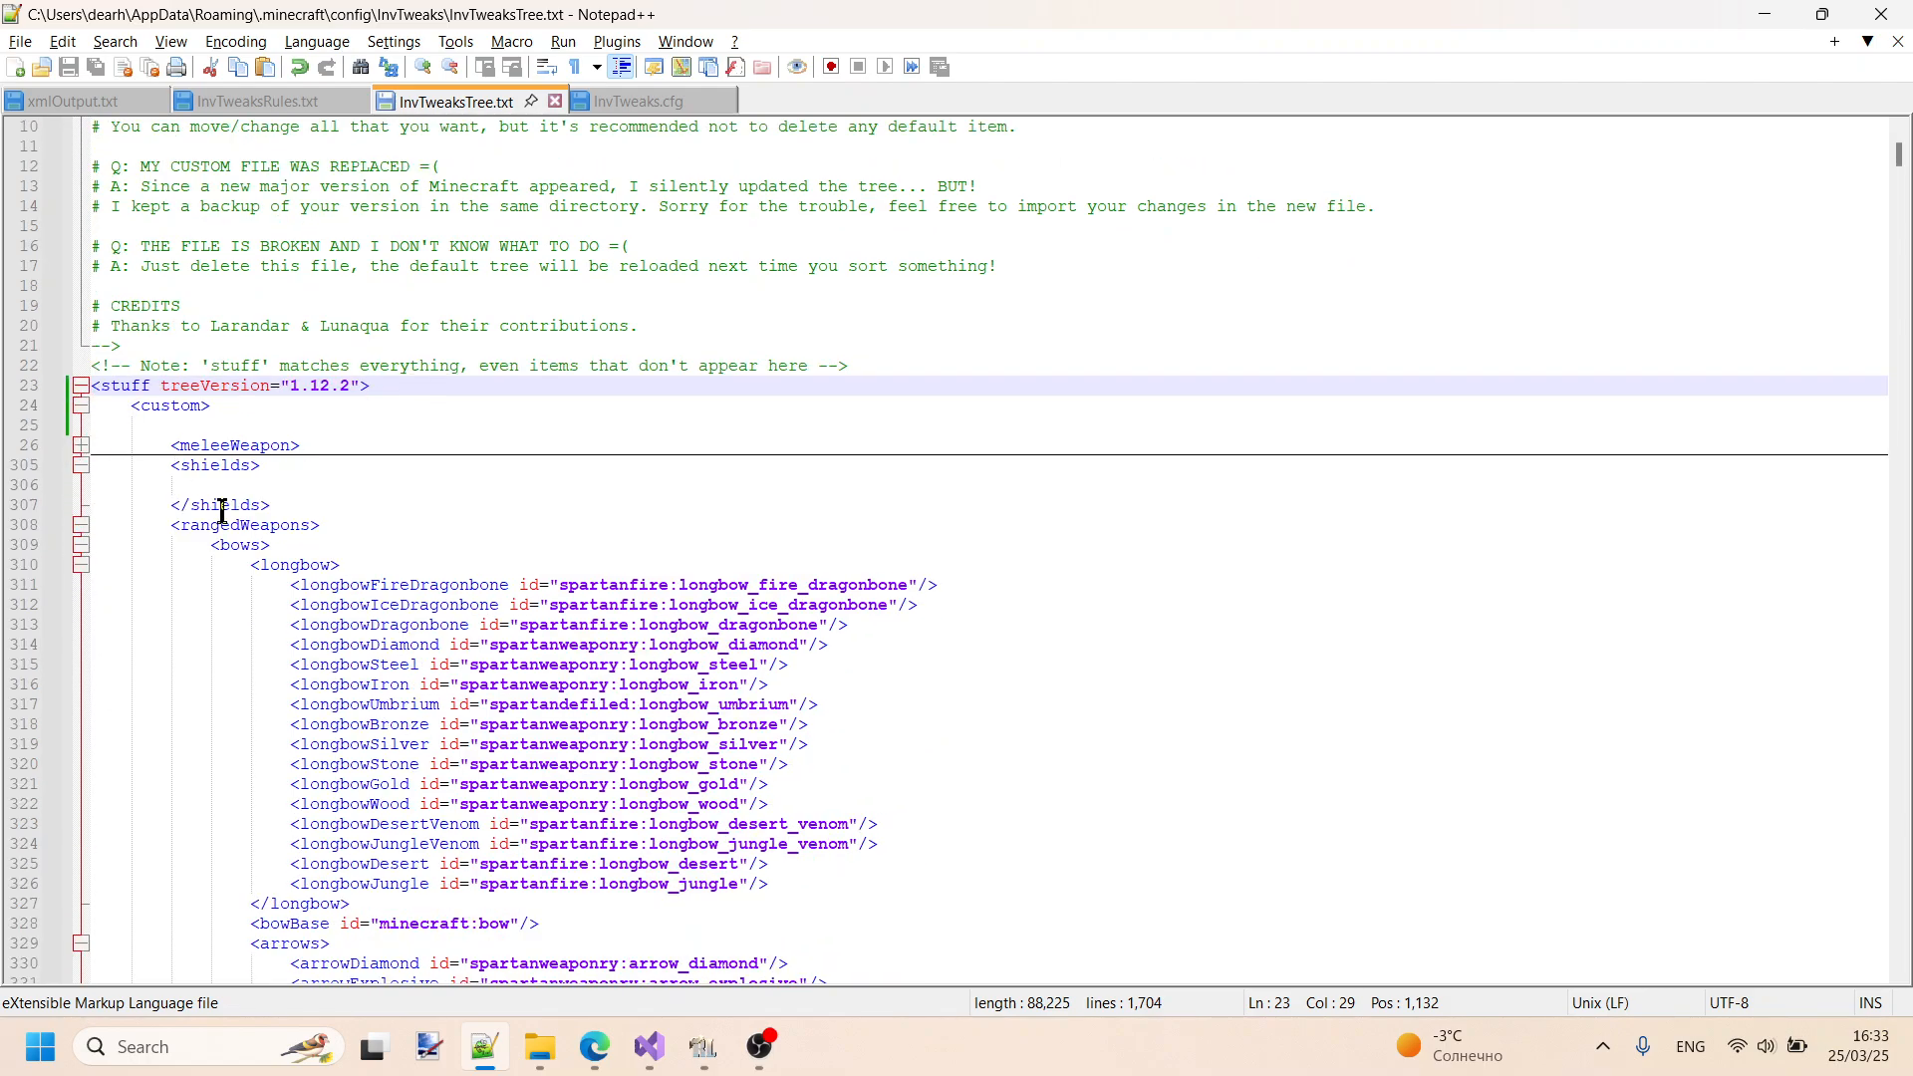
- Review the longbow, arrow and crossbow entries under rangedWeapons and collapse the bows category
scroll(226, 503, down, 4)
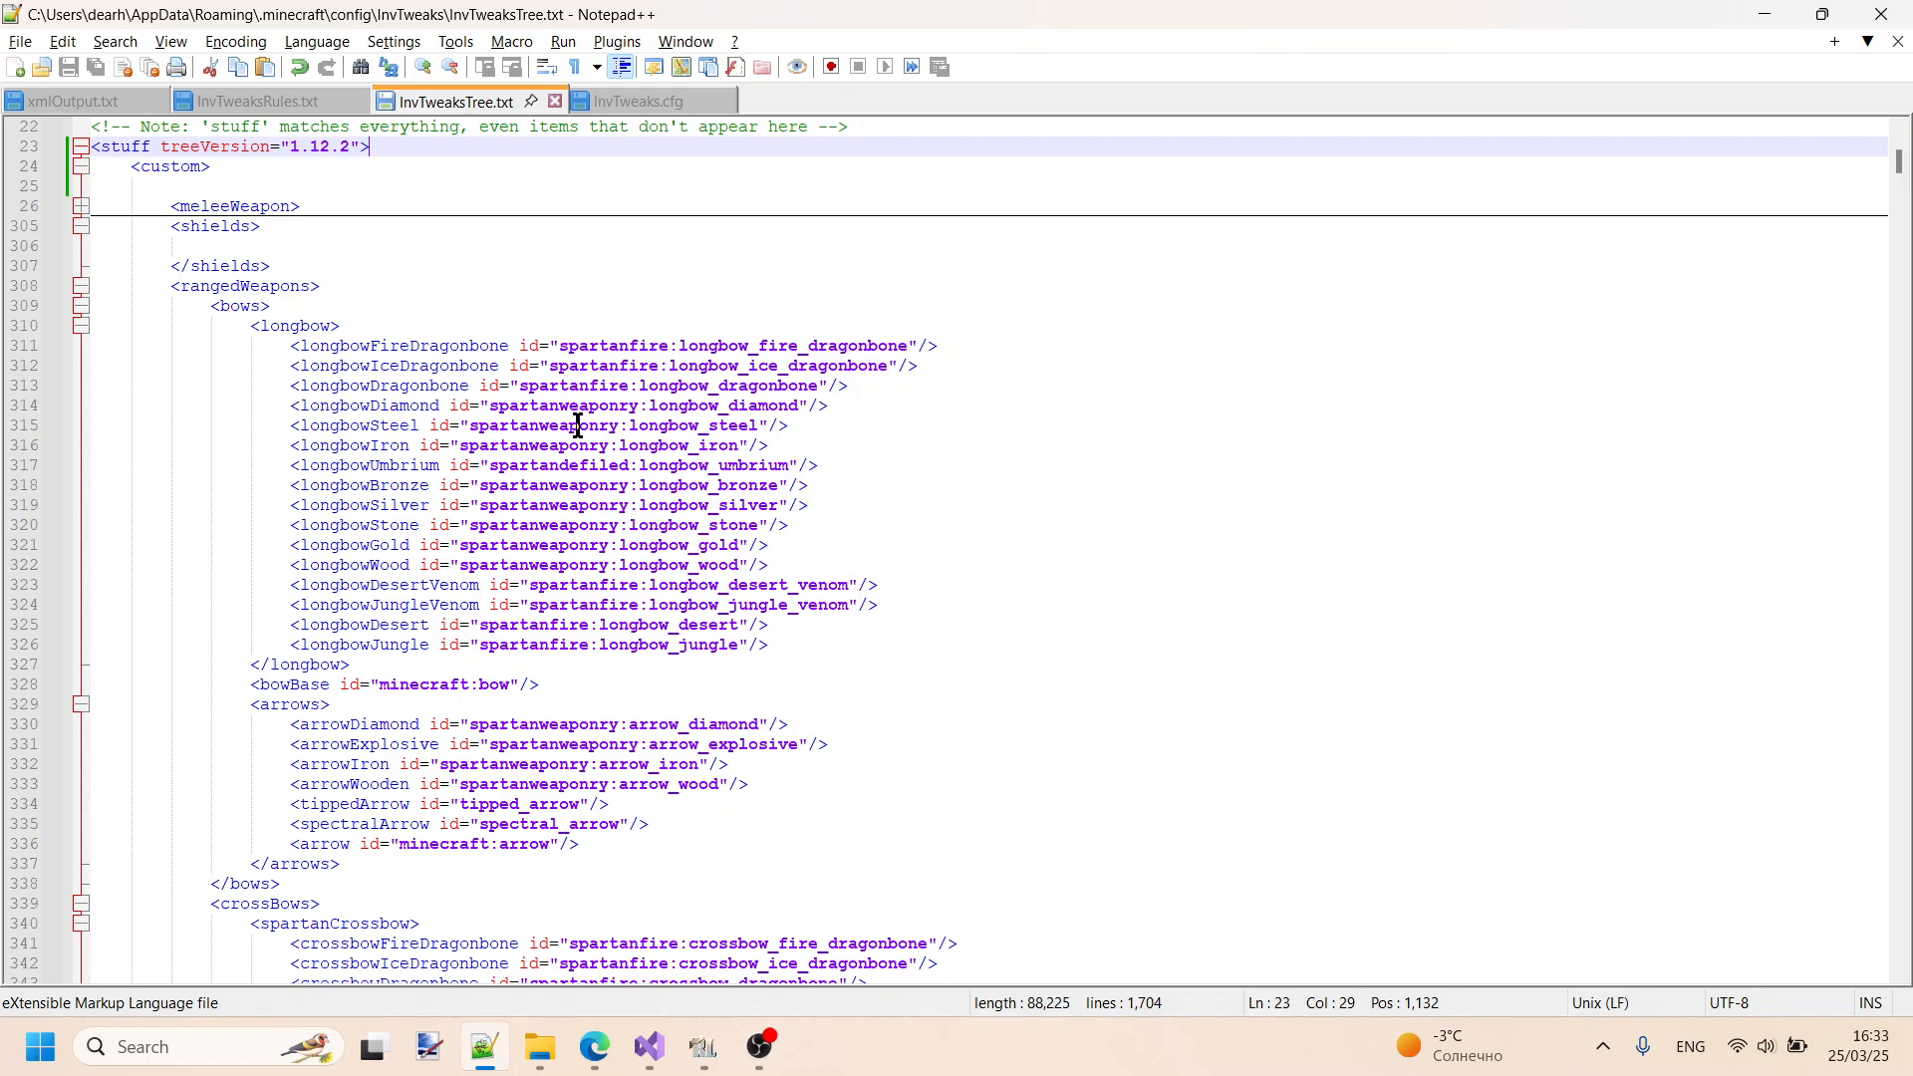
scroll(301, 415, down, 6)
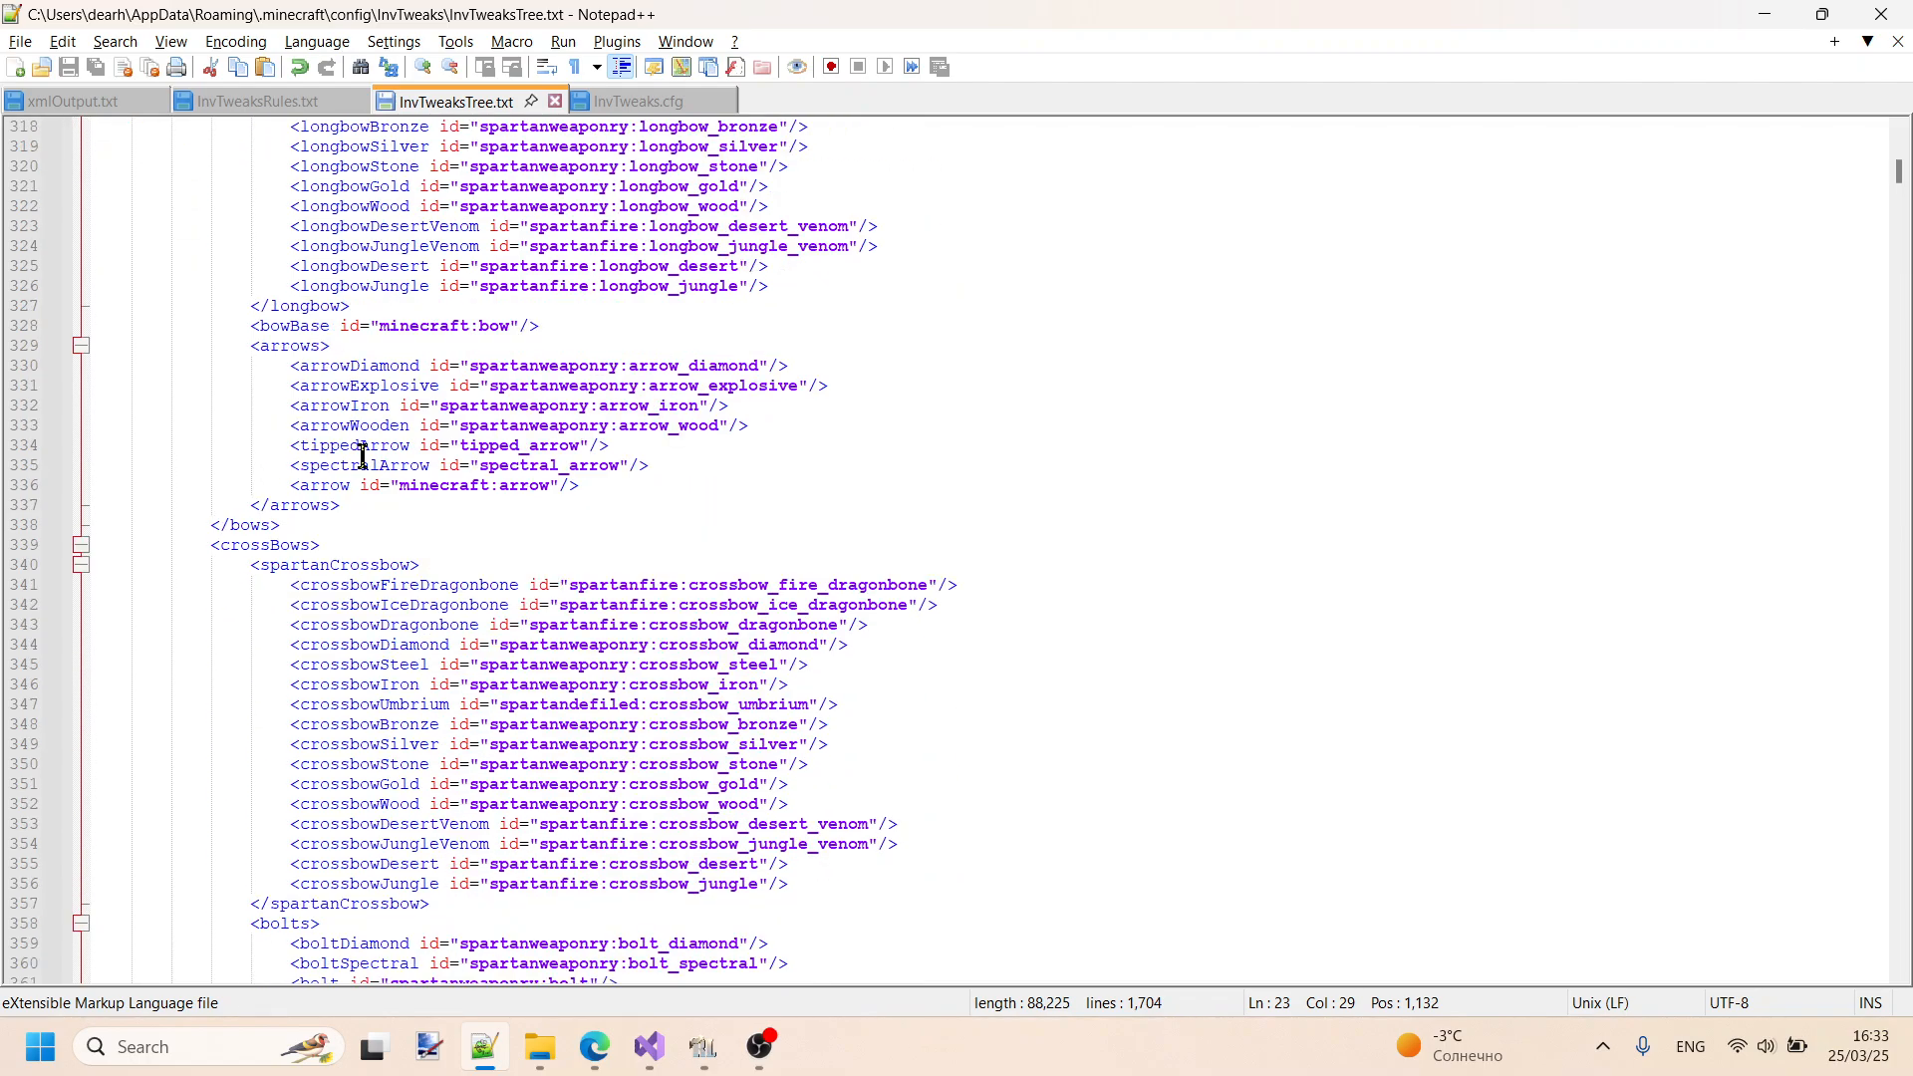
scroll(362, 456, up, 8)
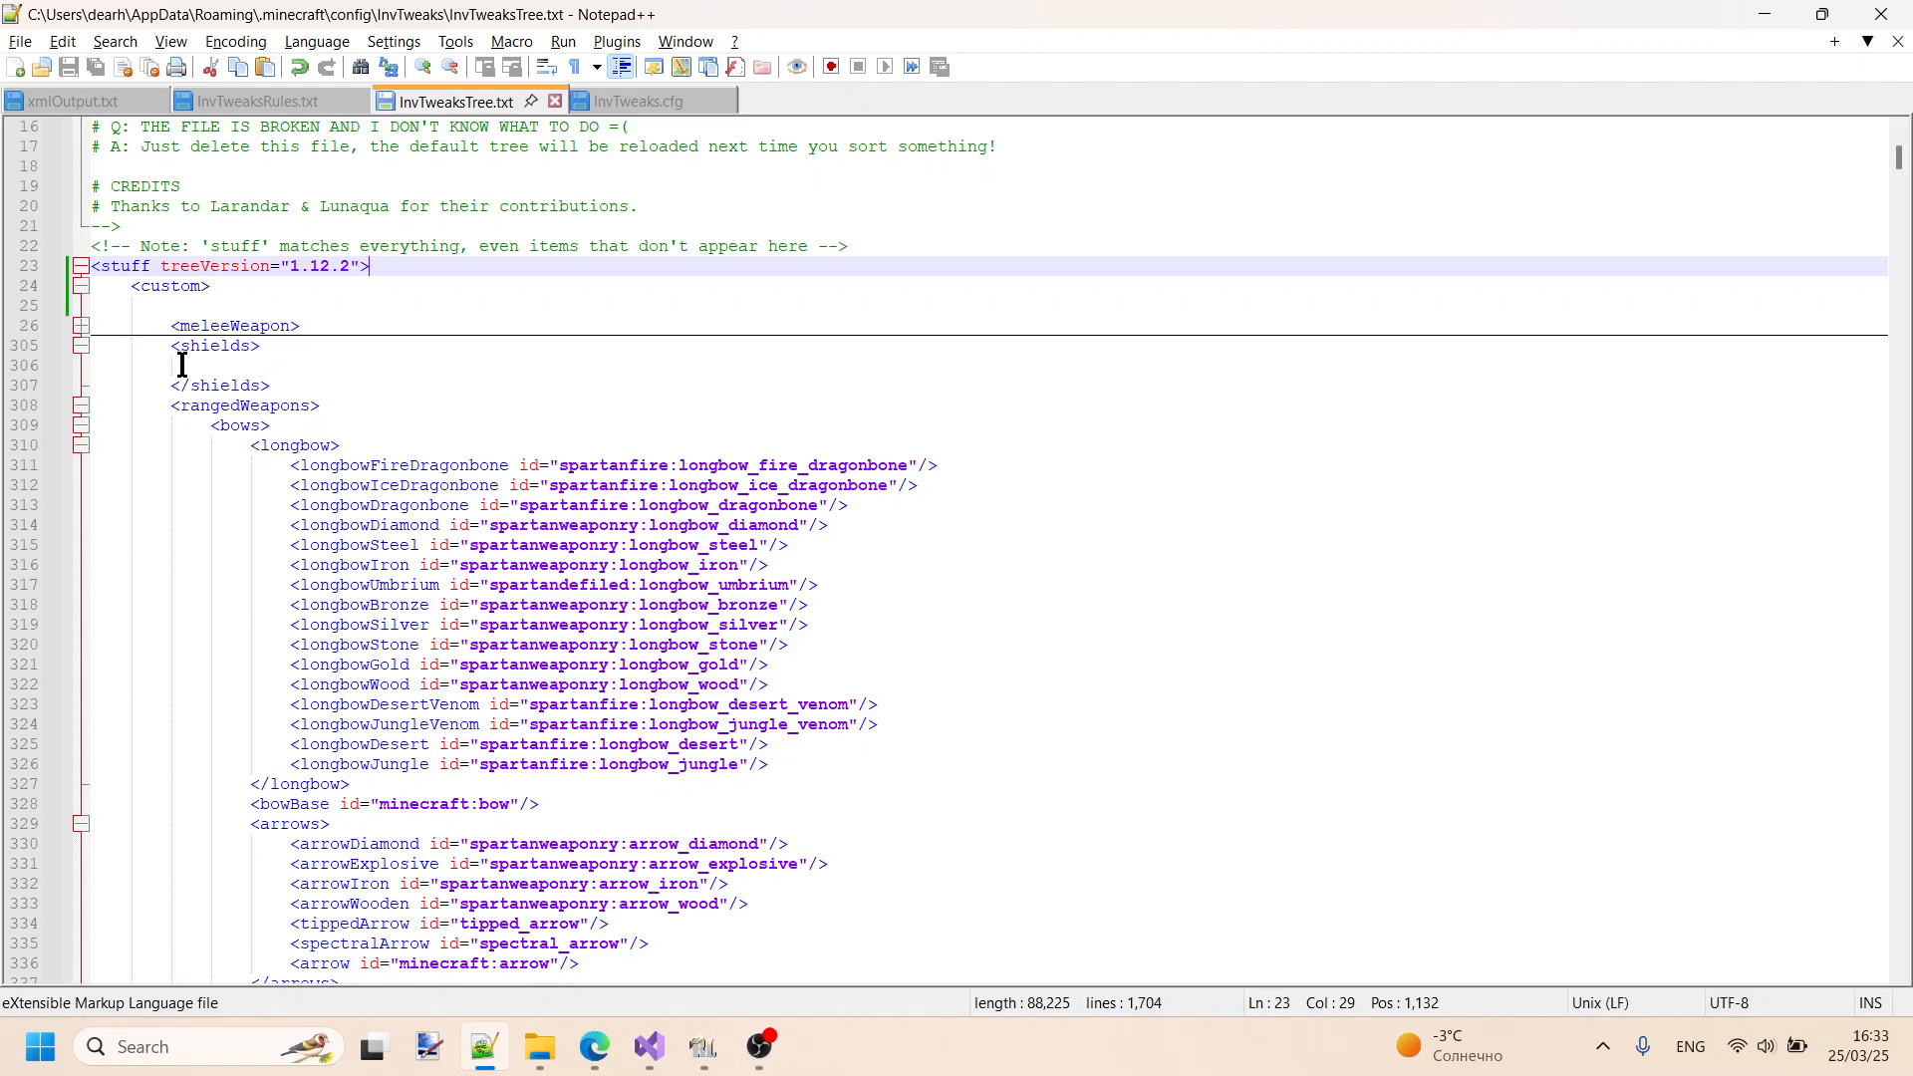
click(78, 427)
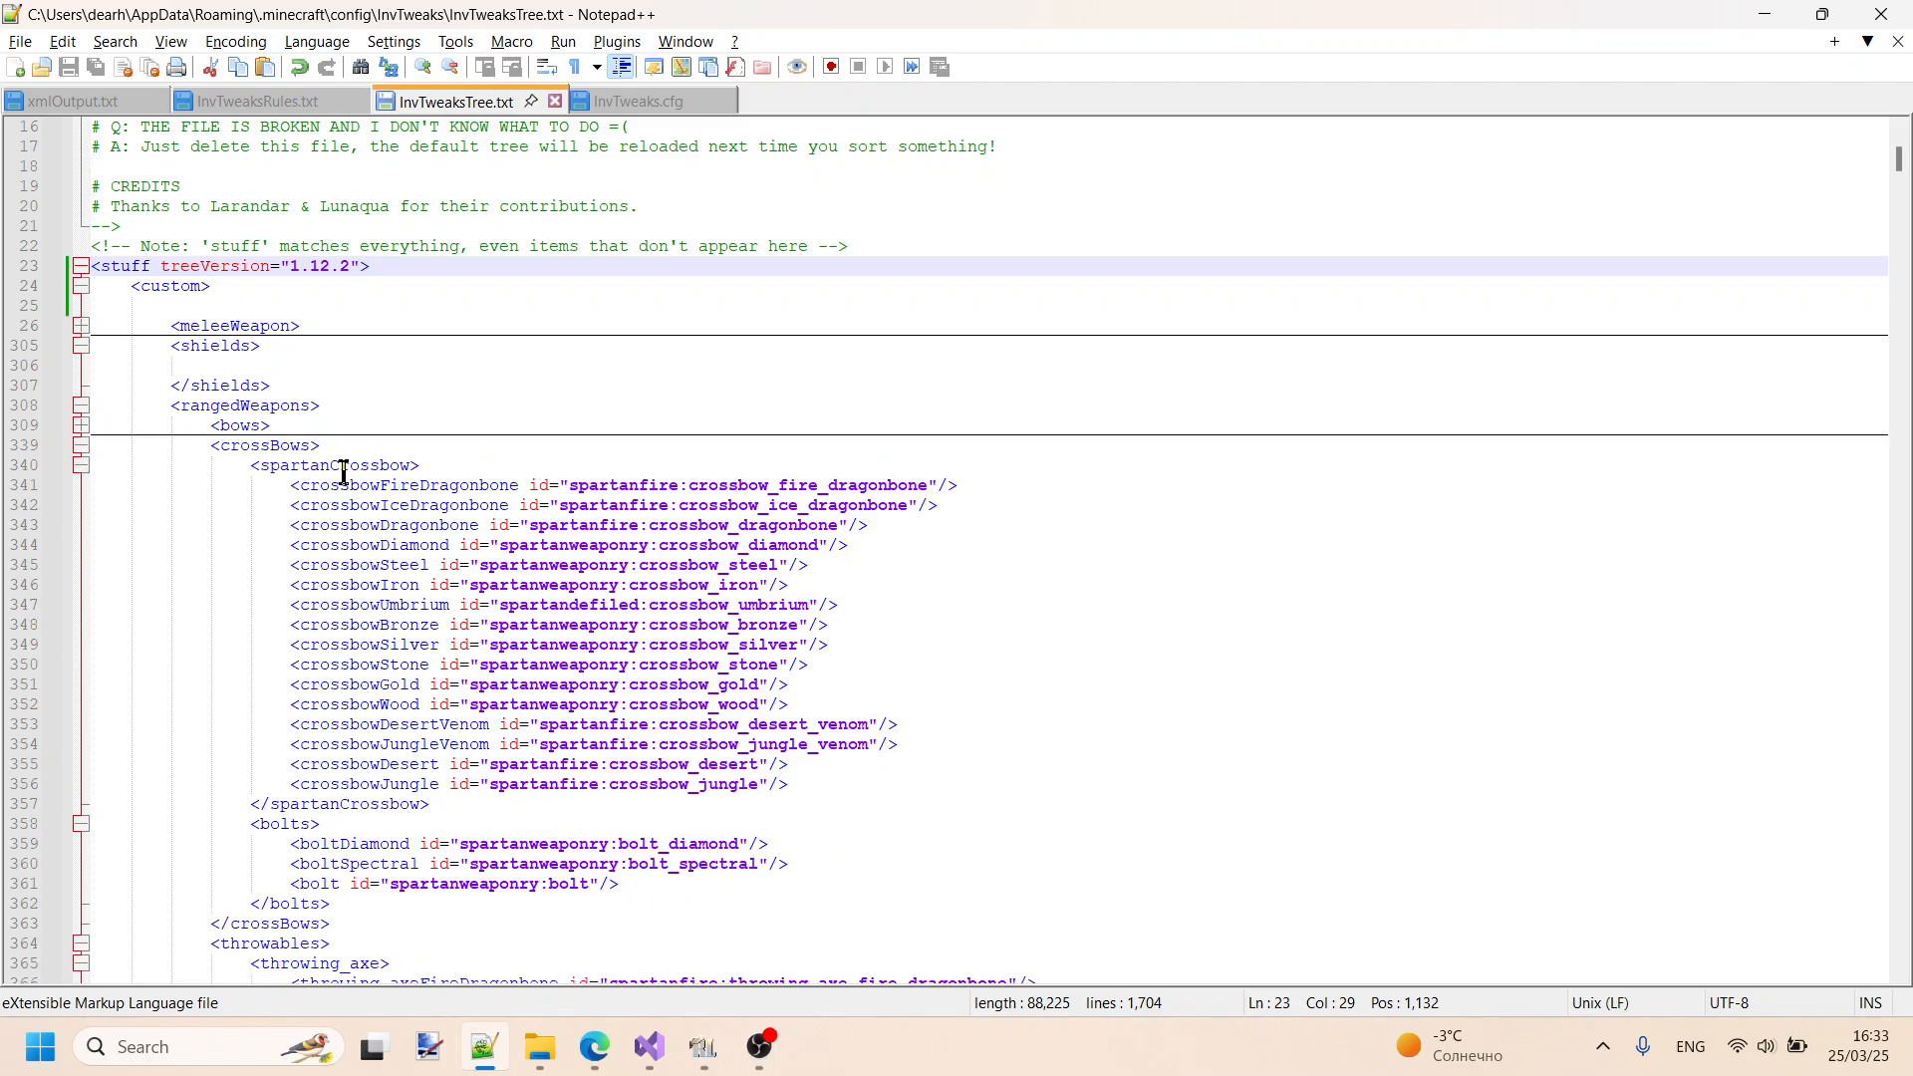
scroll(344, 471, down, 4)
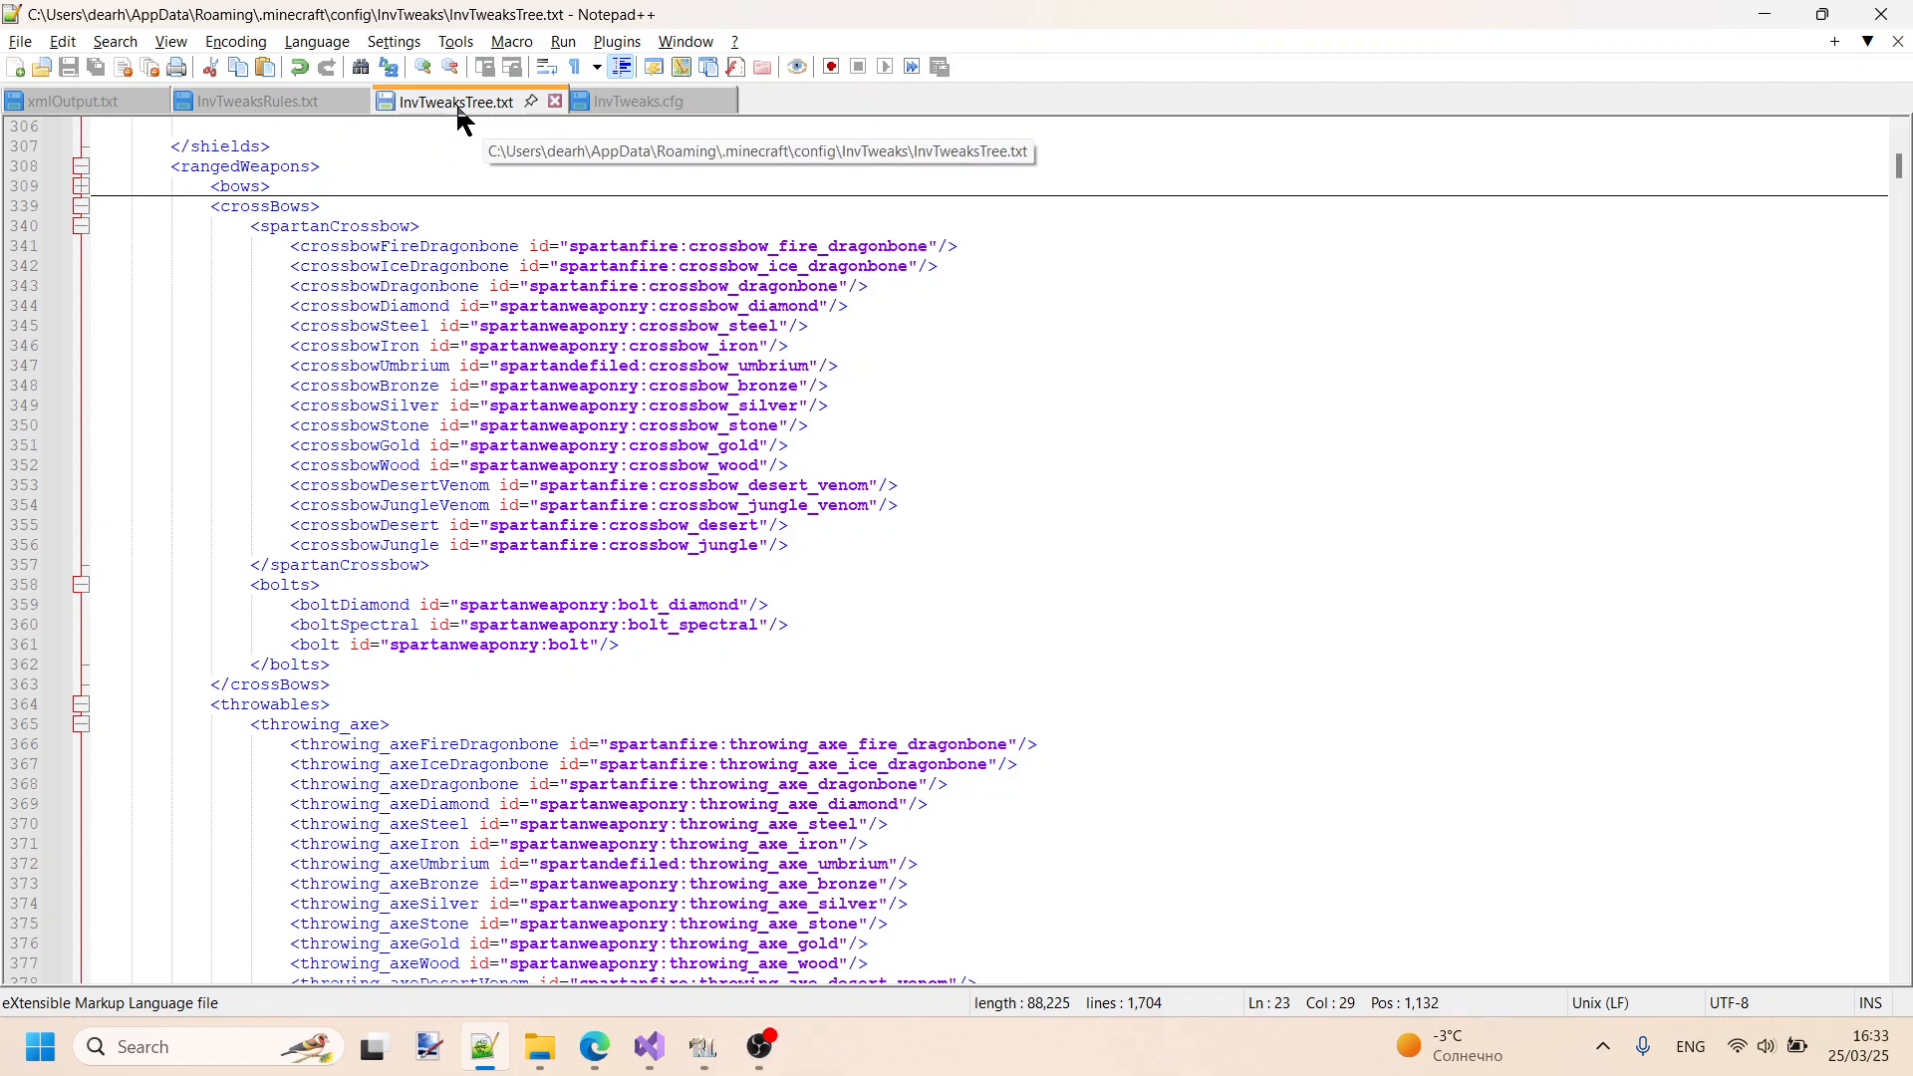
scroll(598, 259, up, 9)
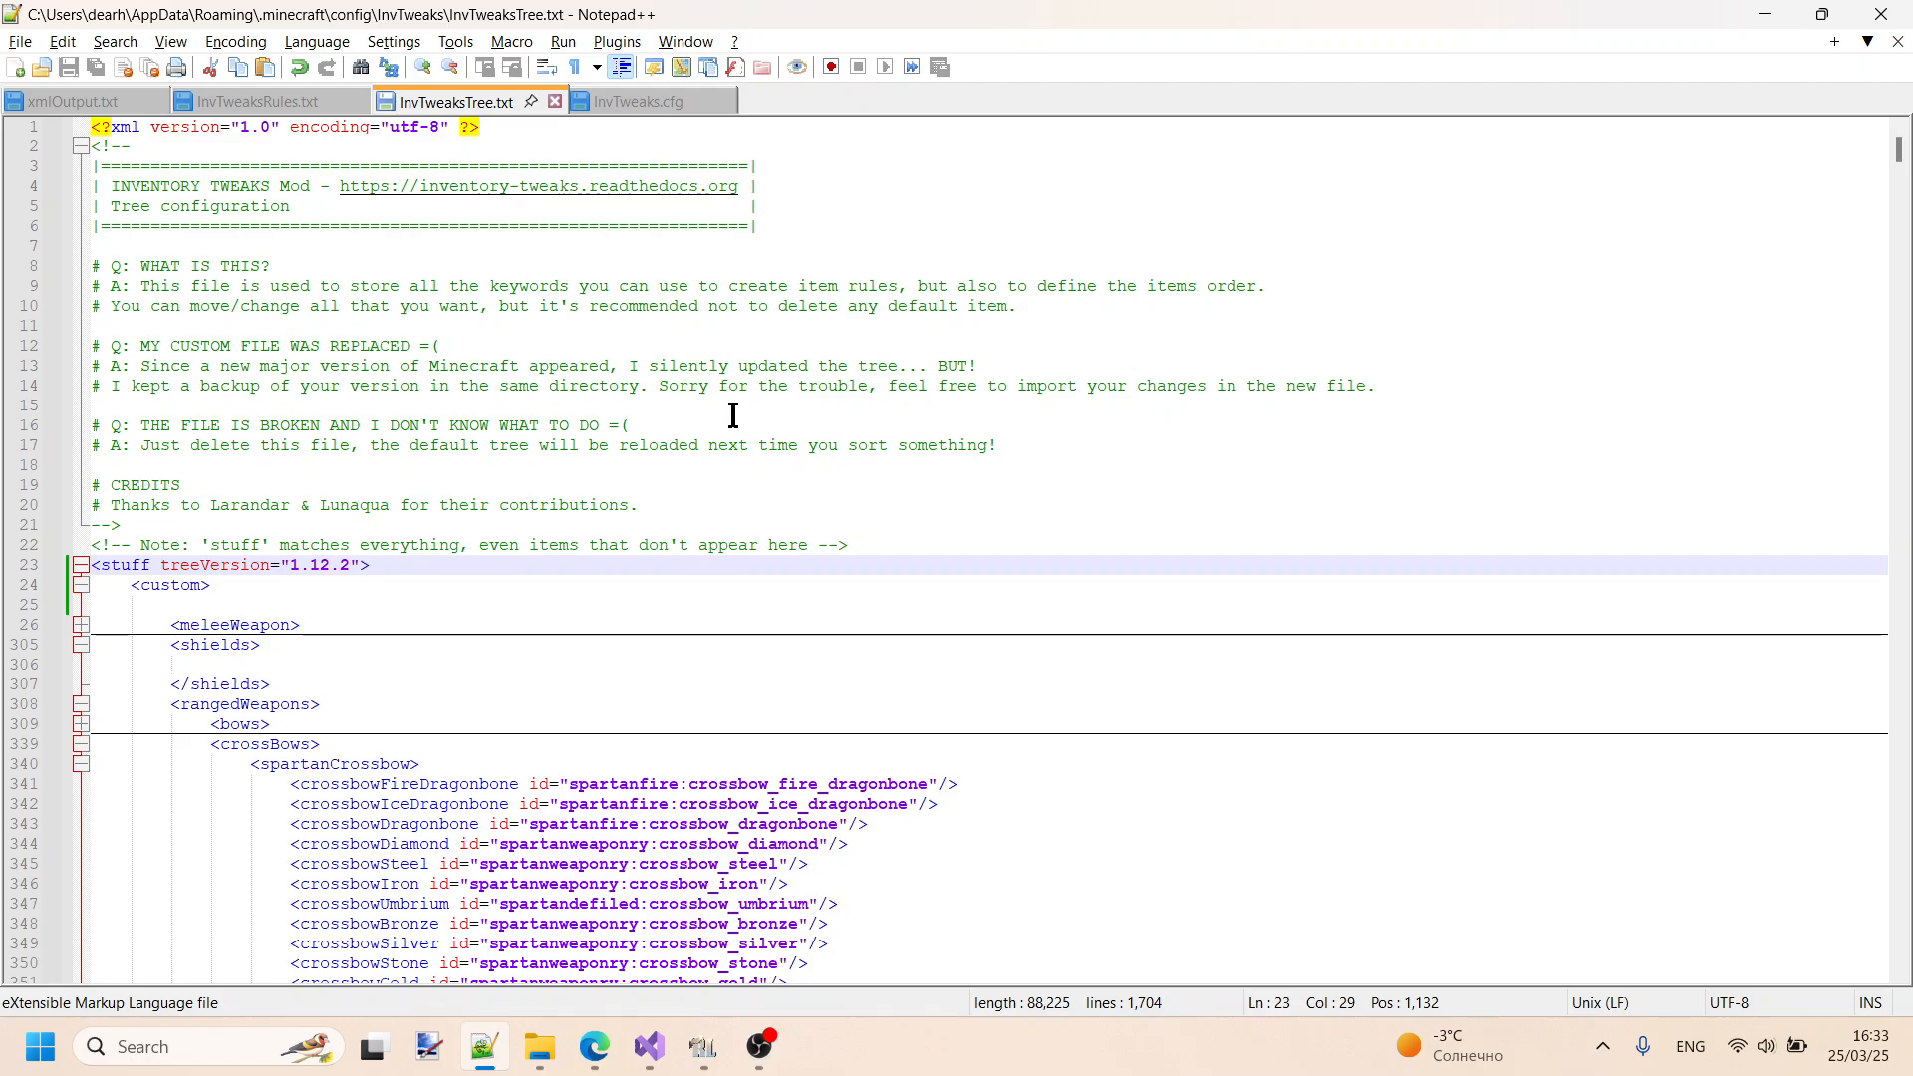
- Switch to RLCraft, resume the game, select the first hotbar slot, and open the backpack to inspect the Ice Helmet's tooltip
mouse_move(702, 1059)
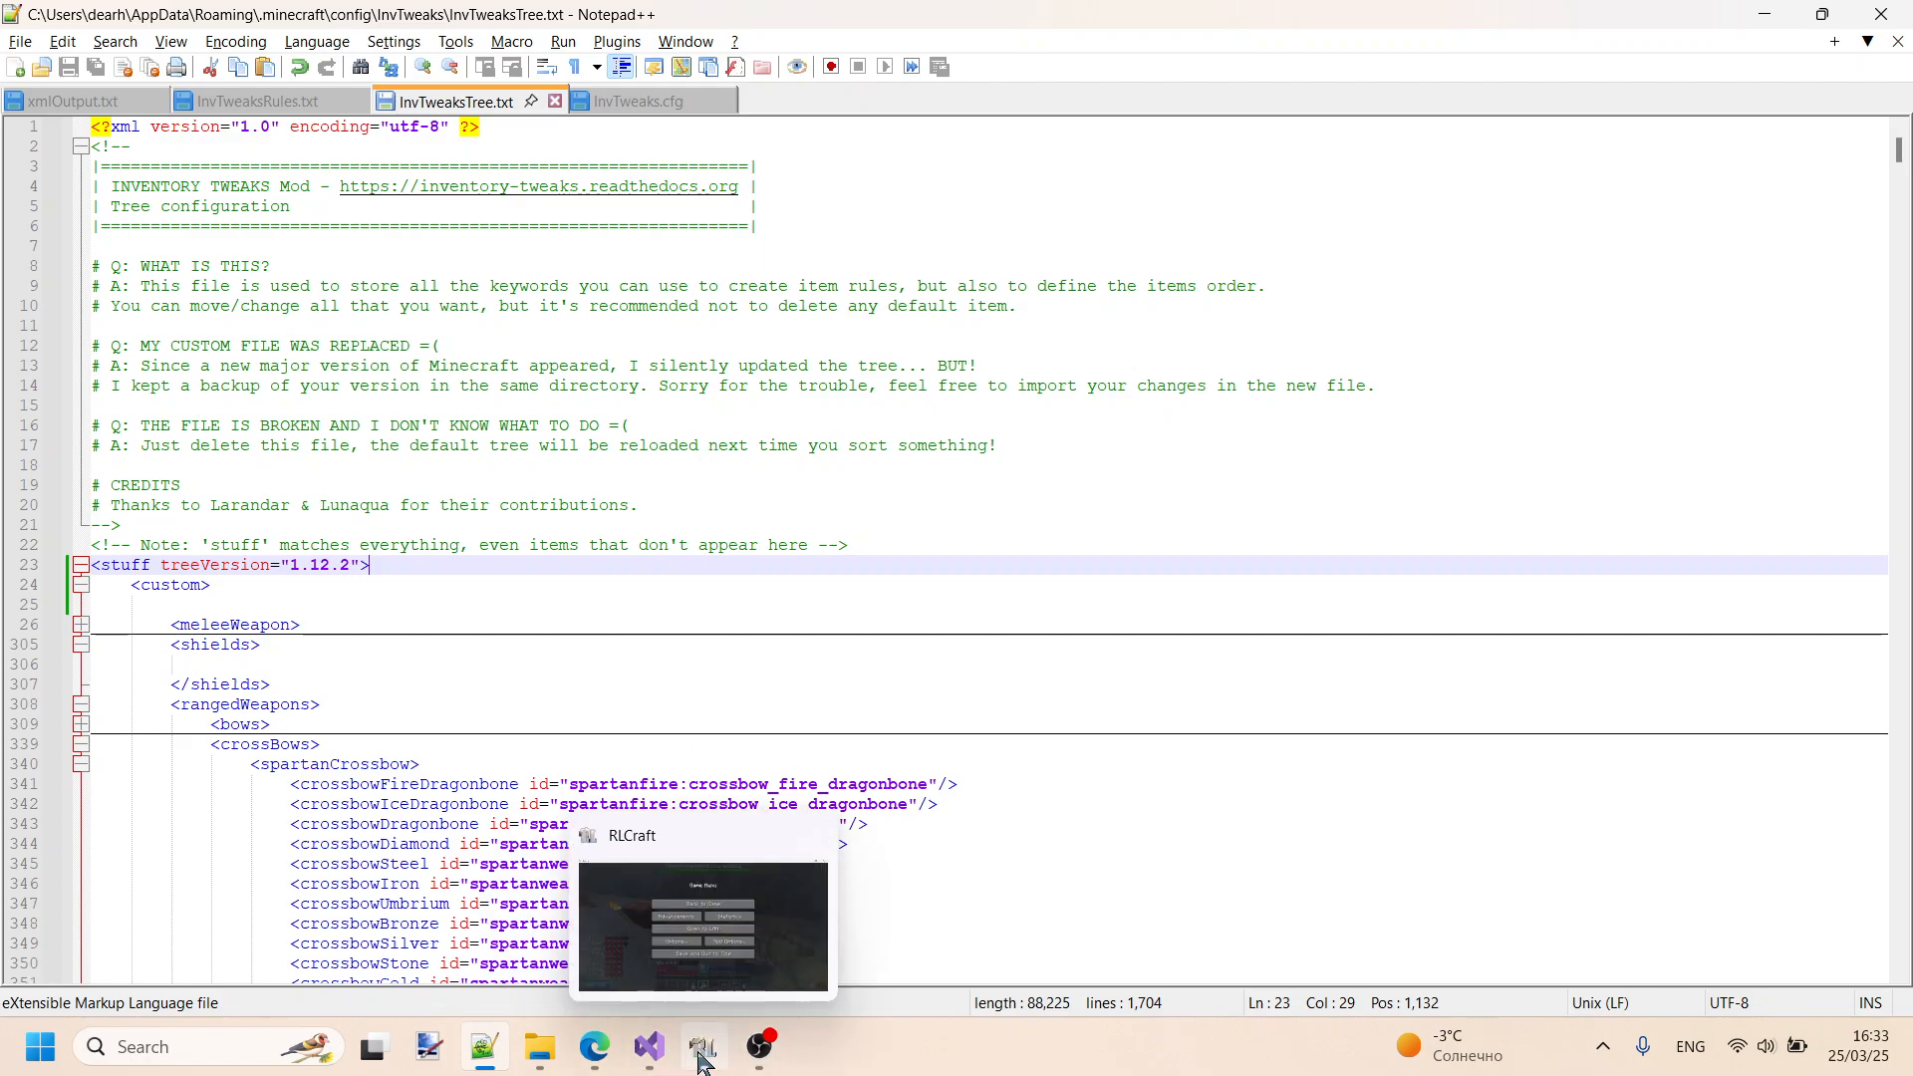
click(701, 1059)
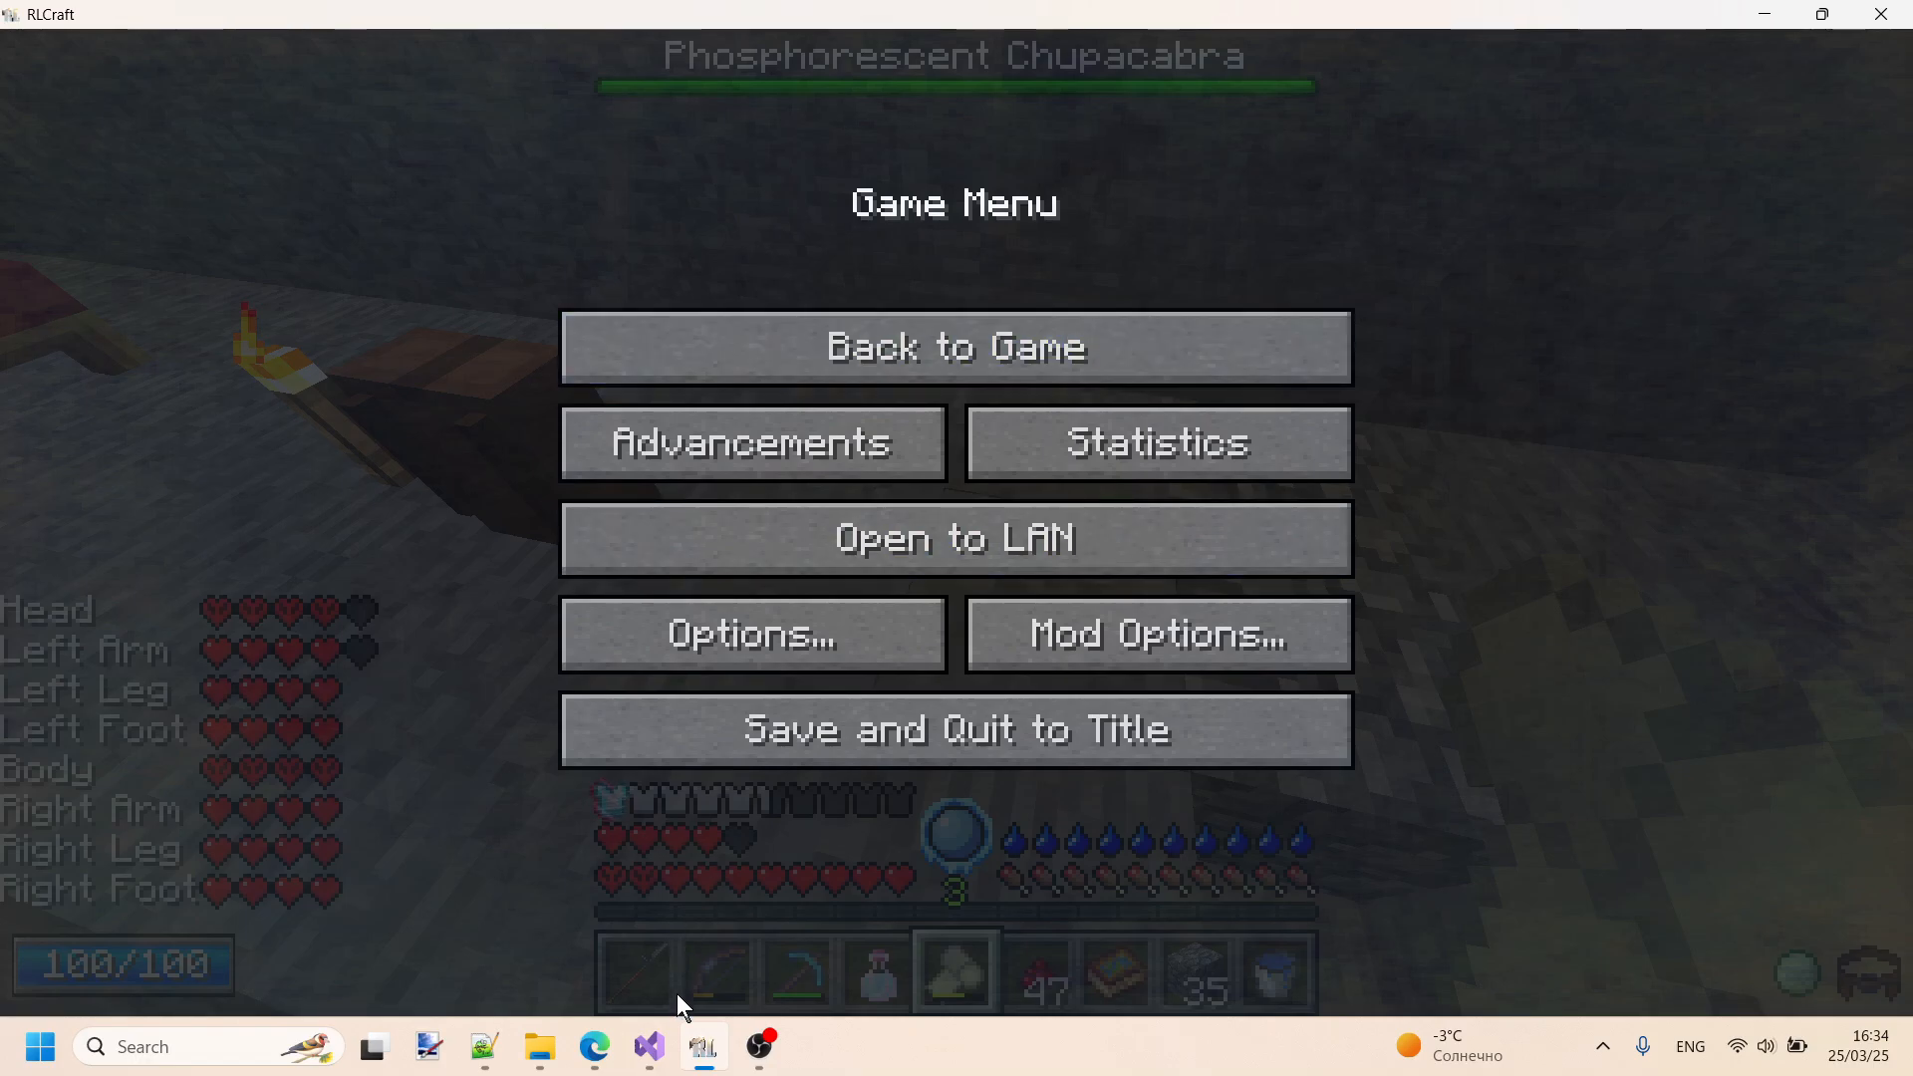
click(847, 349)
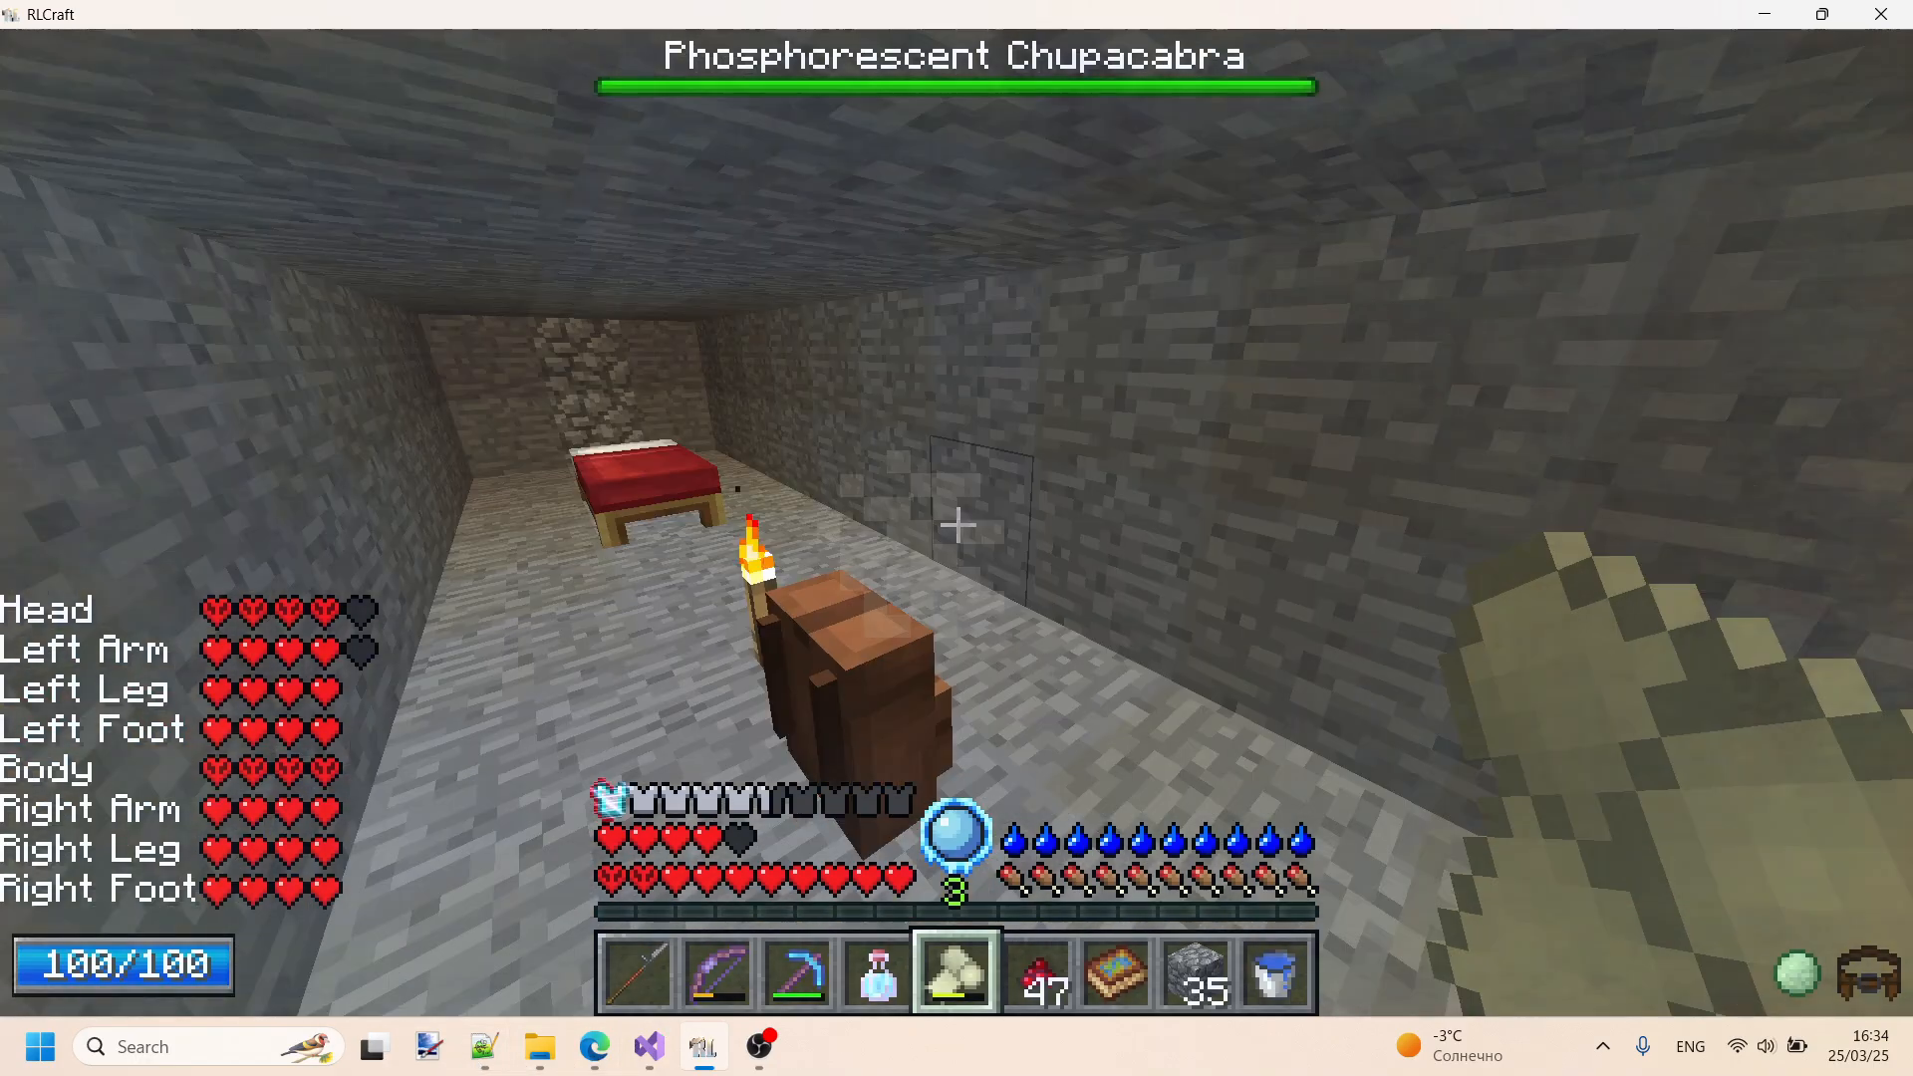
key(1)
key(b)
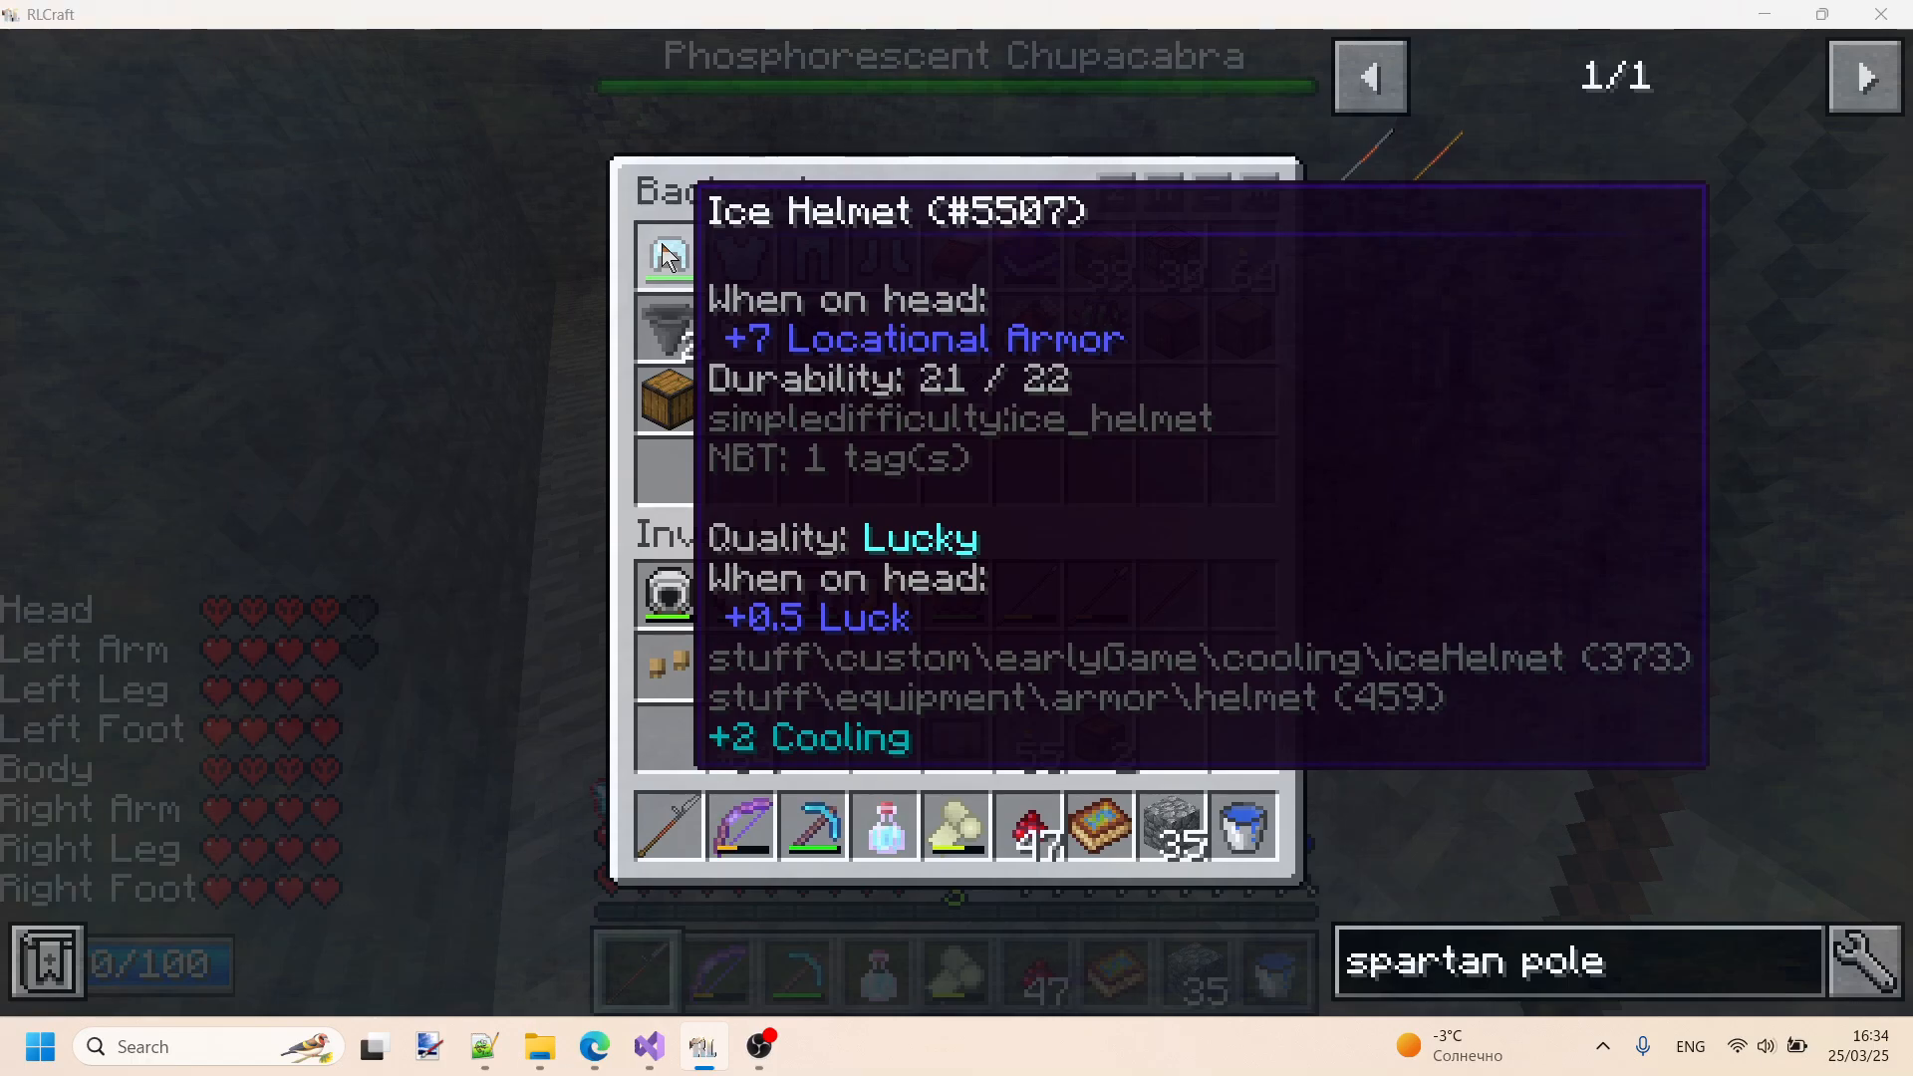
- Switch back to Notepad++, find the earlyGame category in the tree file, and highlight its heating block of wool armor
key(alt+Tab)
scroll(606, 533, down, 10)
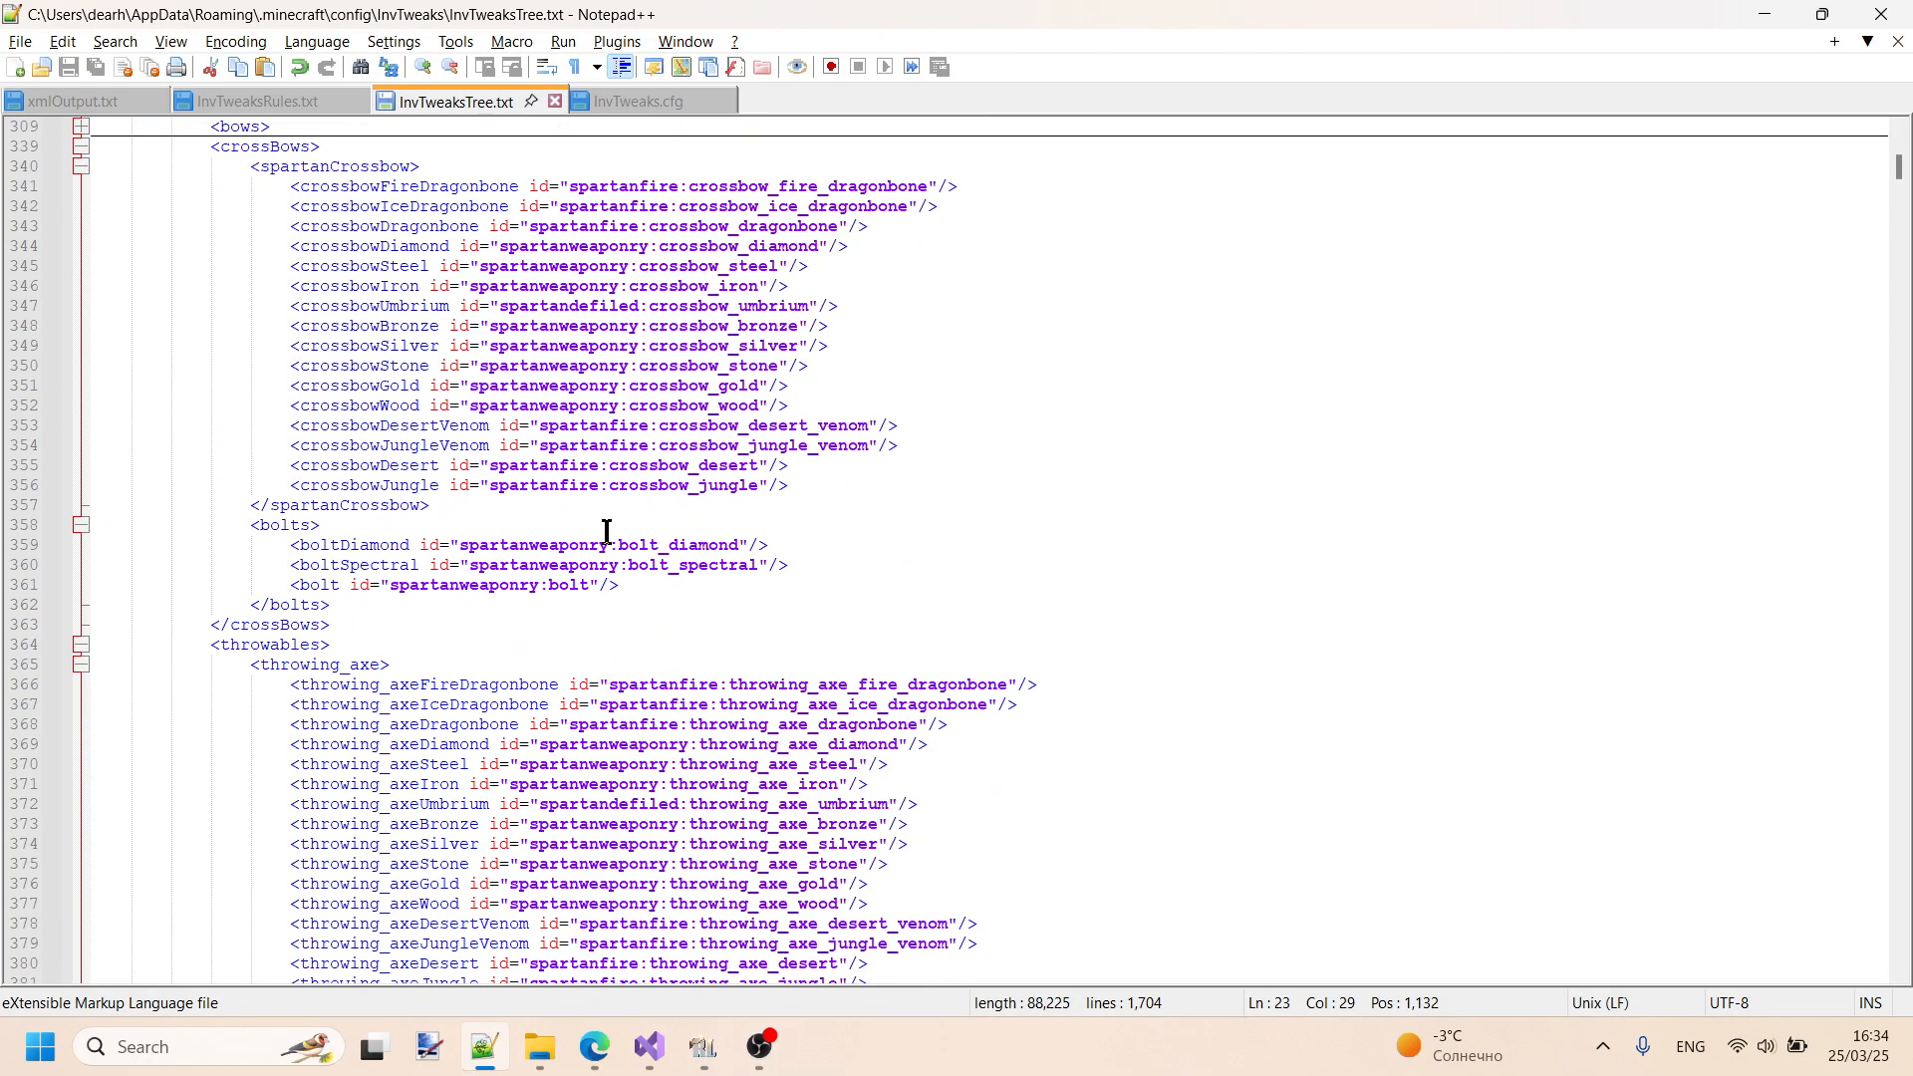
scroll(606, 534, down, 20)
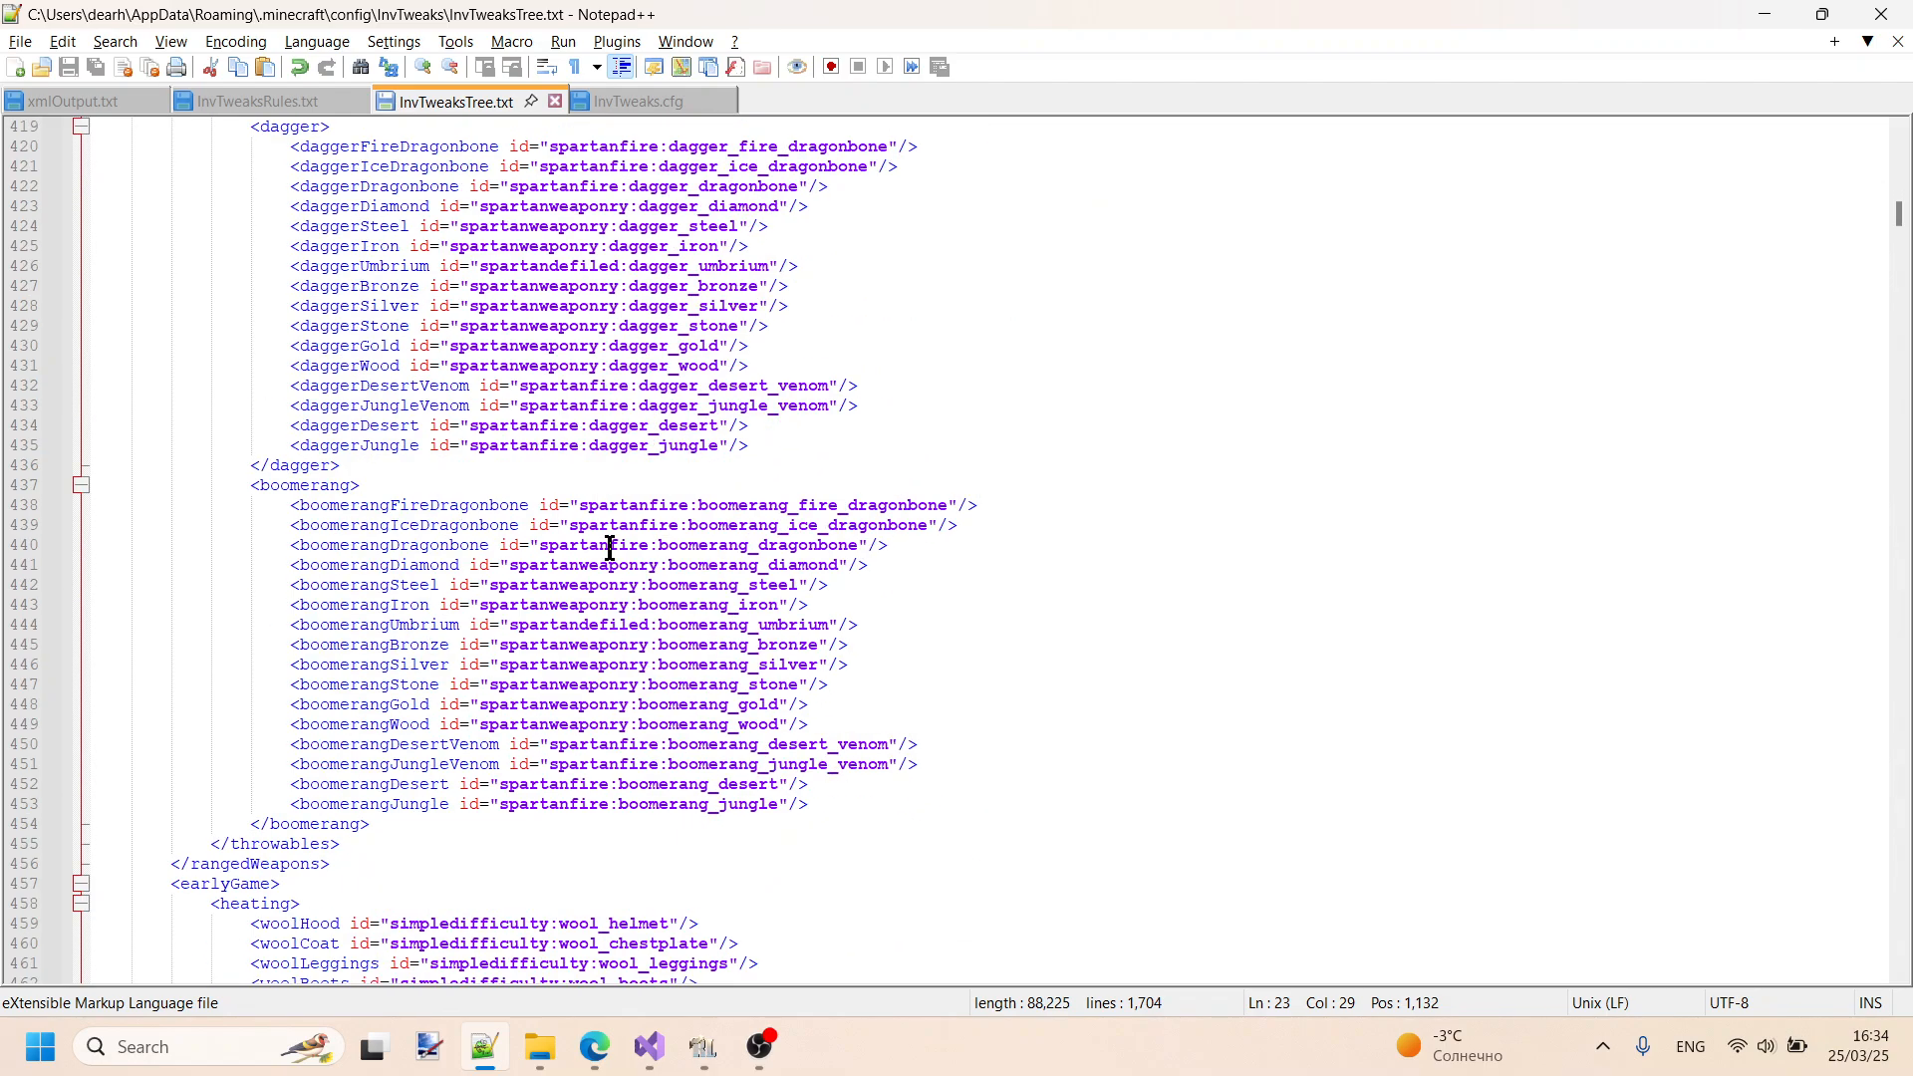
scroll(610, 548, up, 8)
scroll(458, 479, down, 17)
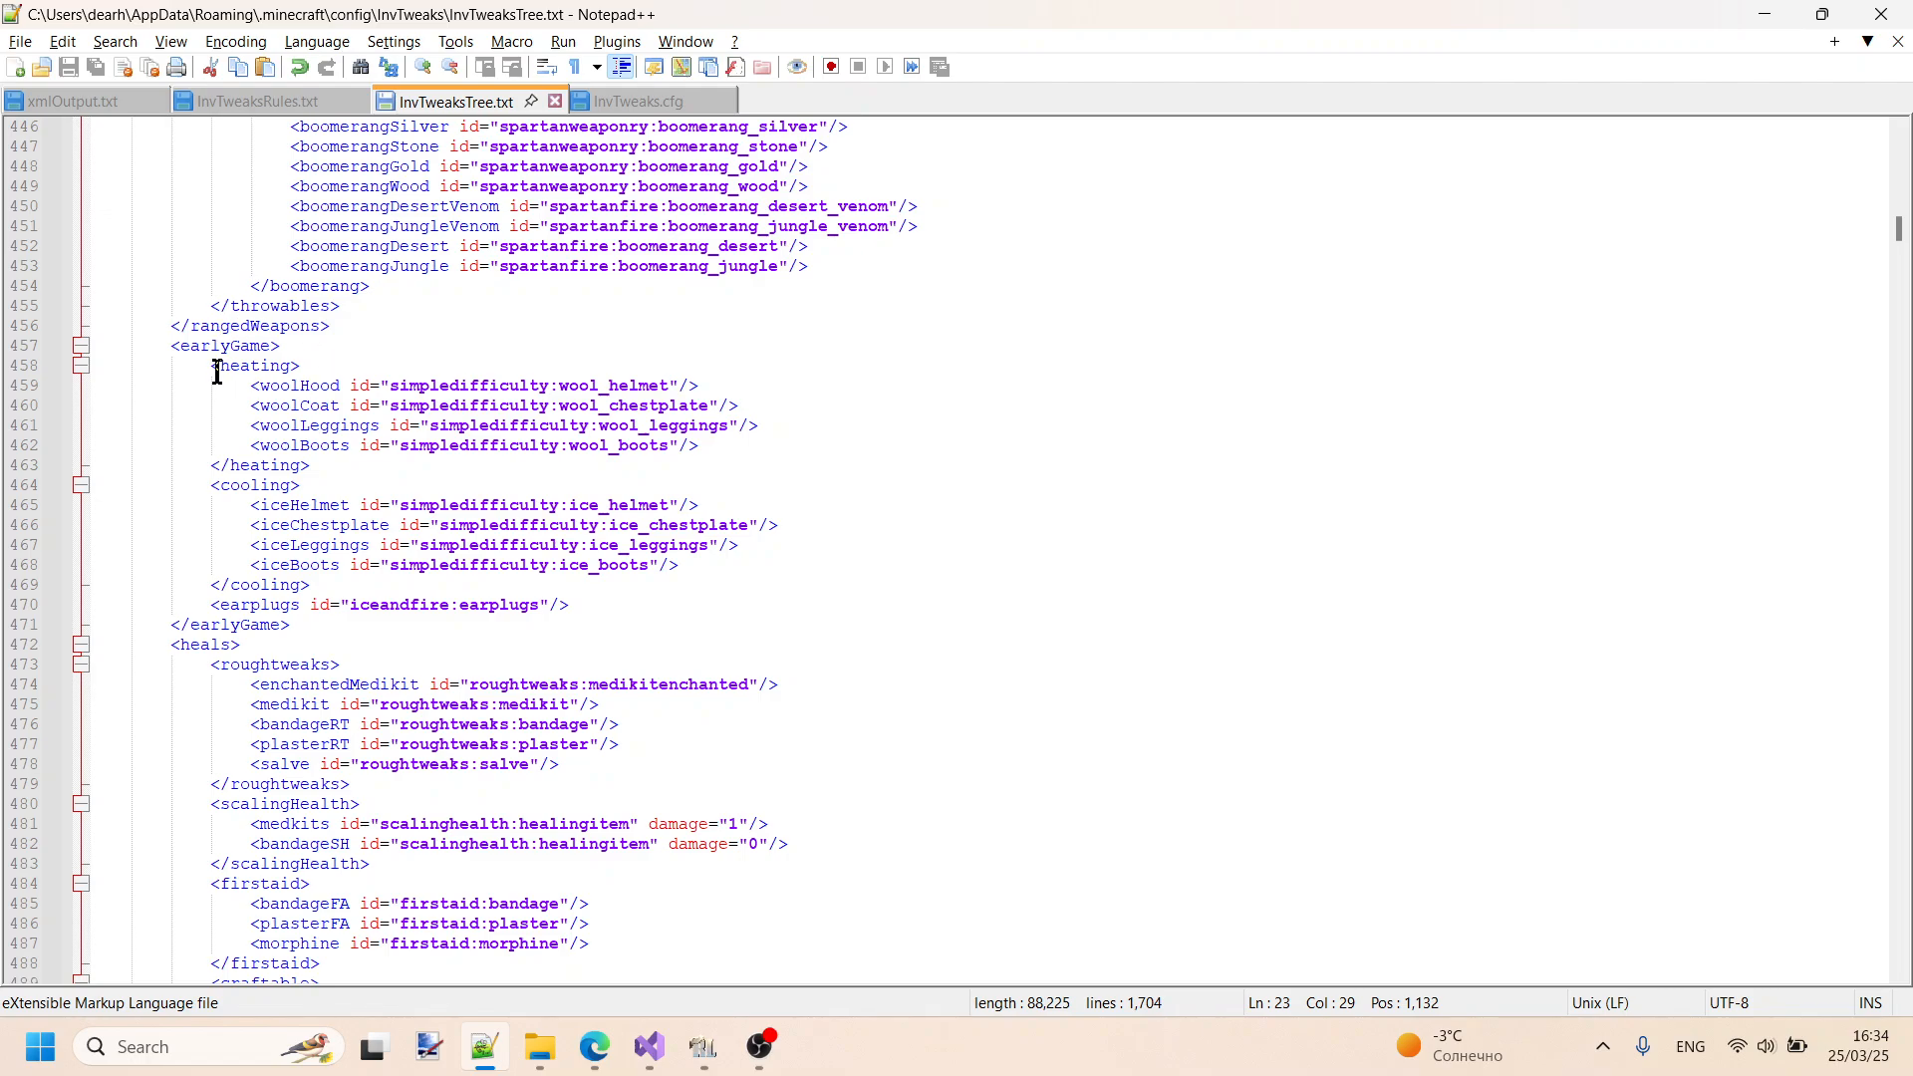
drag(218, 373, 331, 465)
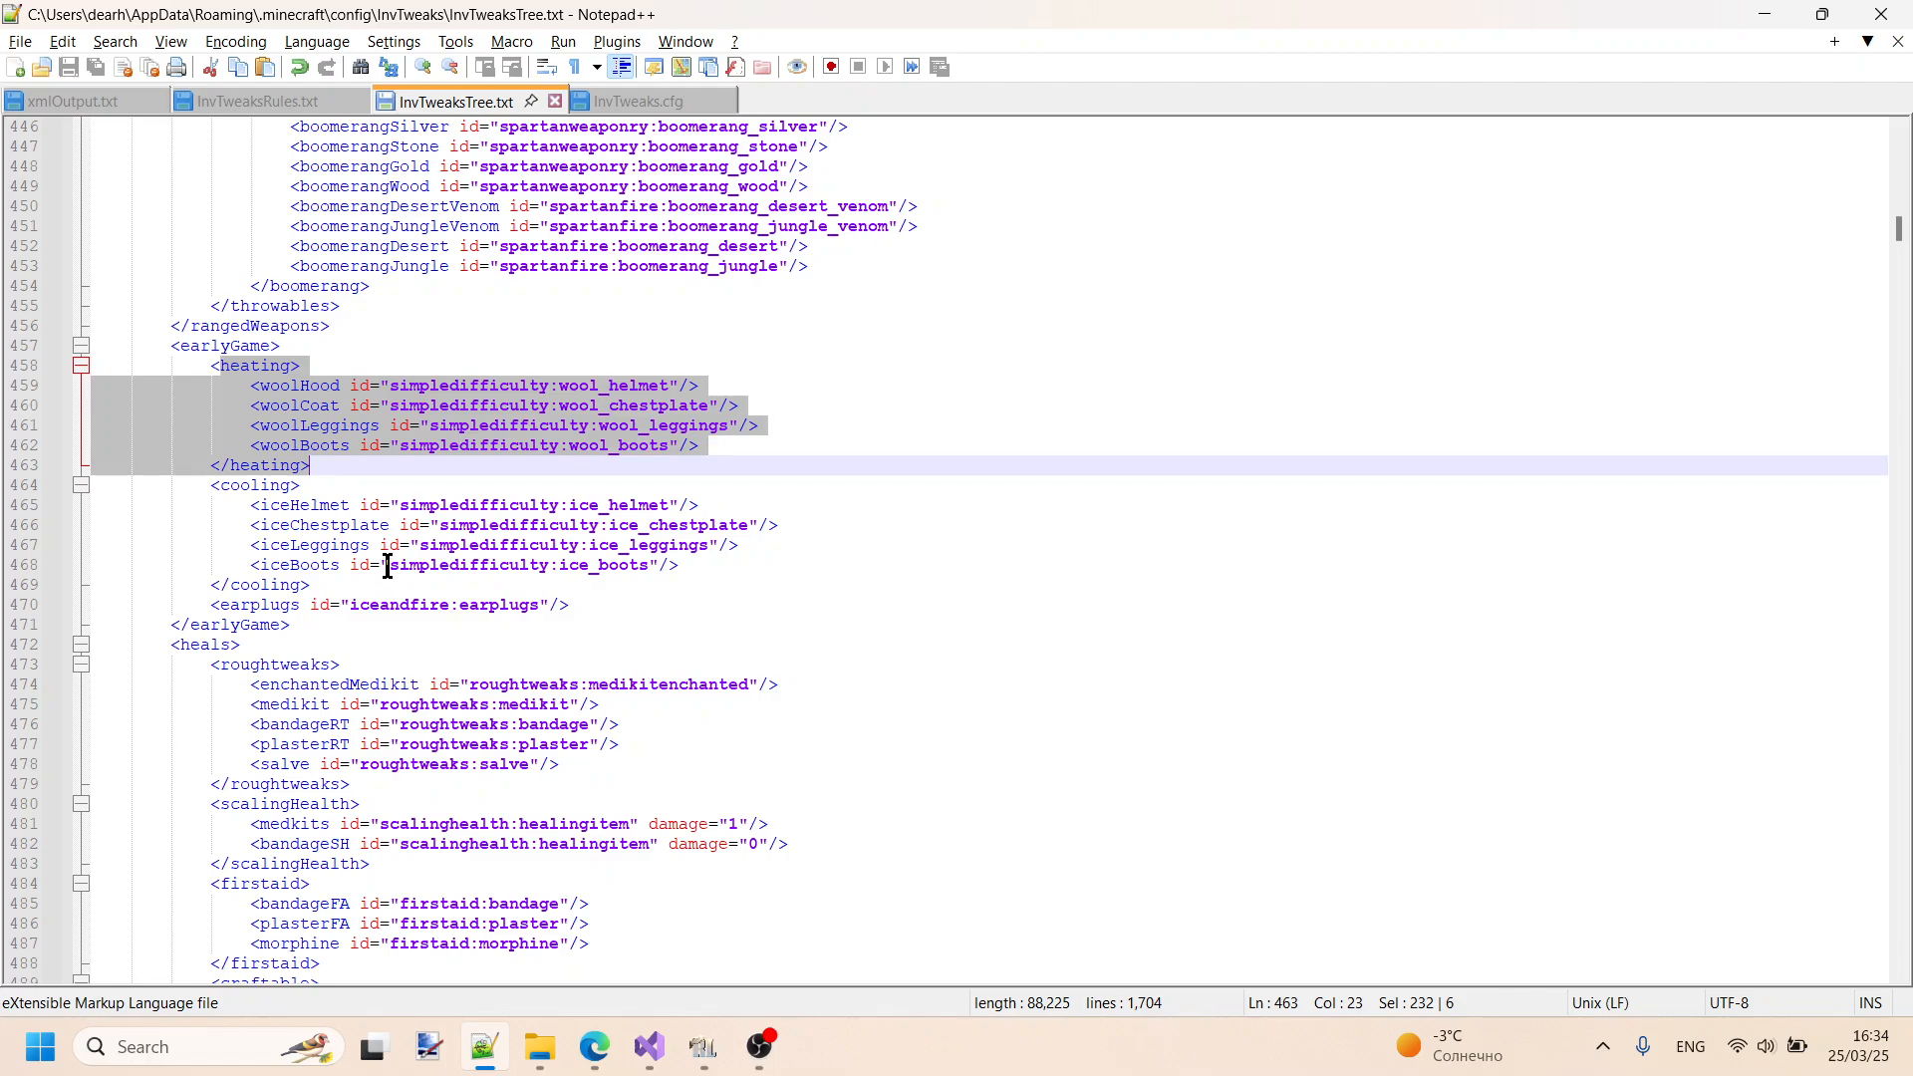
- Collapse the shields and rangedWeapons categories near the start of the custom category
scroll(368, 367, up, 20)
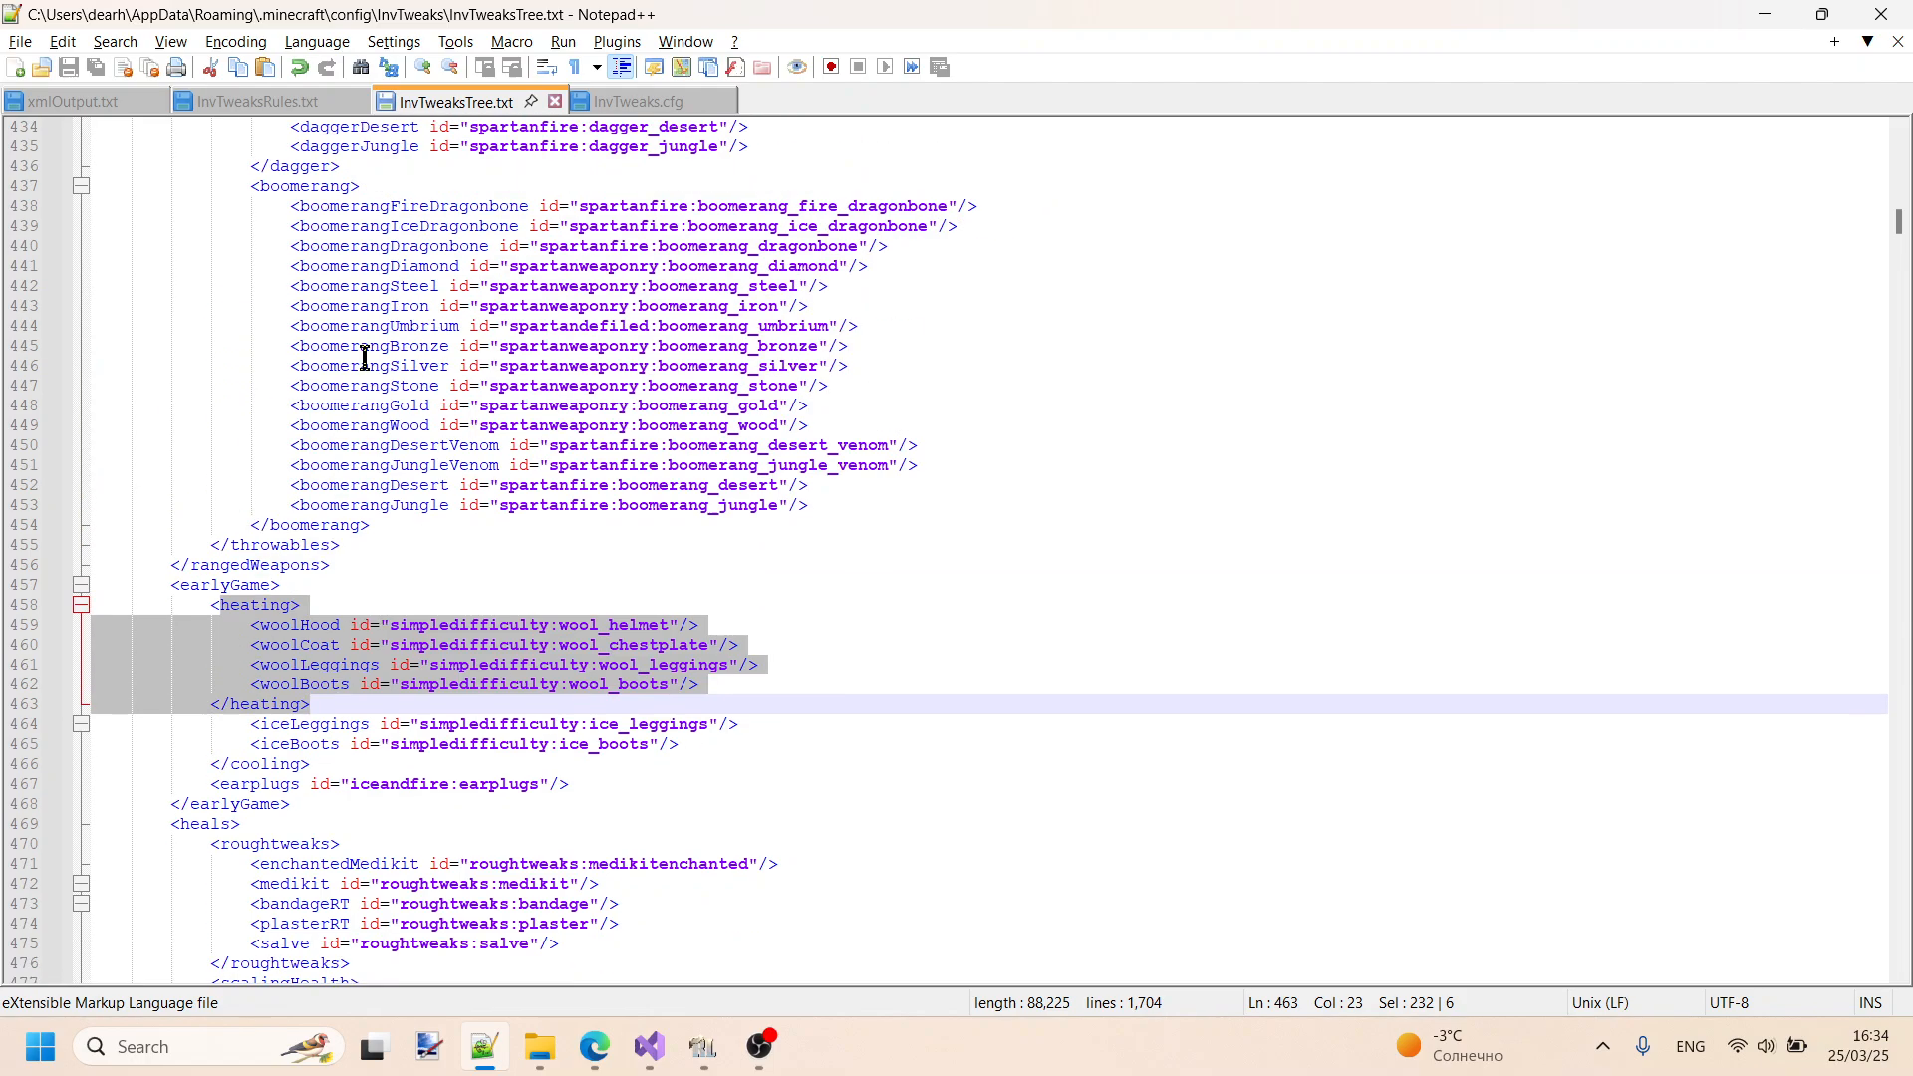
scroll(381, 357, up, 14)
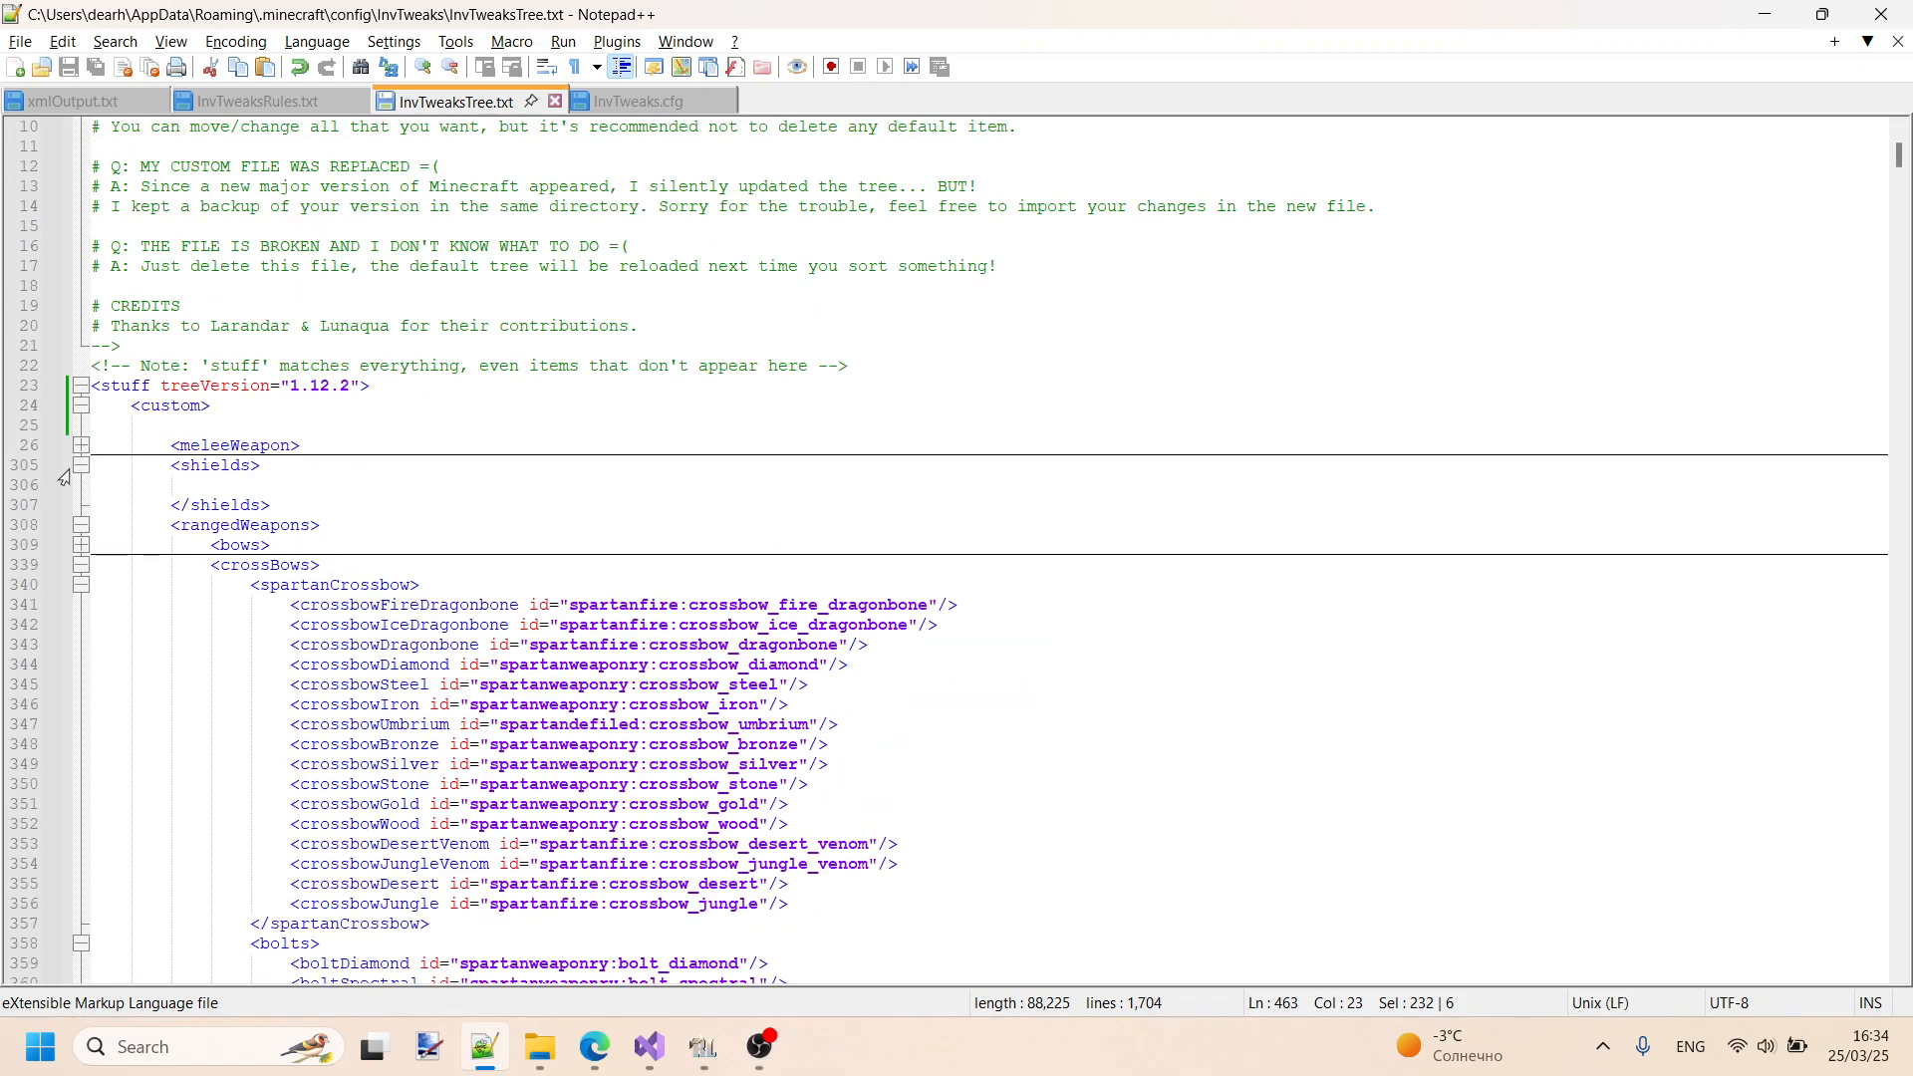
click(64, 478)
click(81, 465)
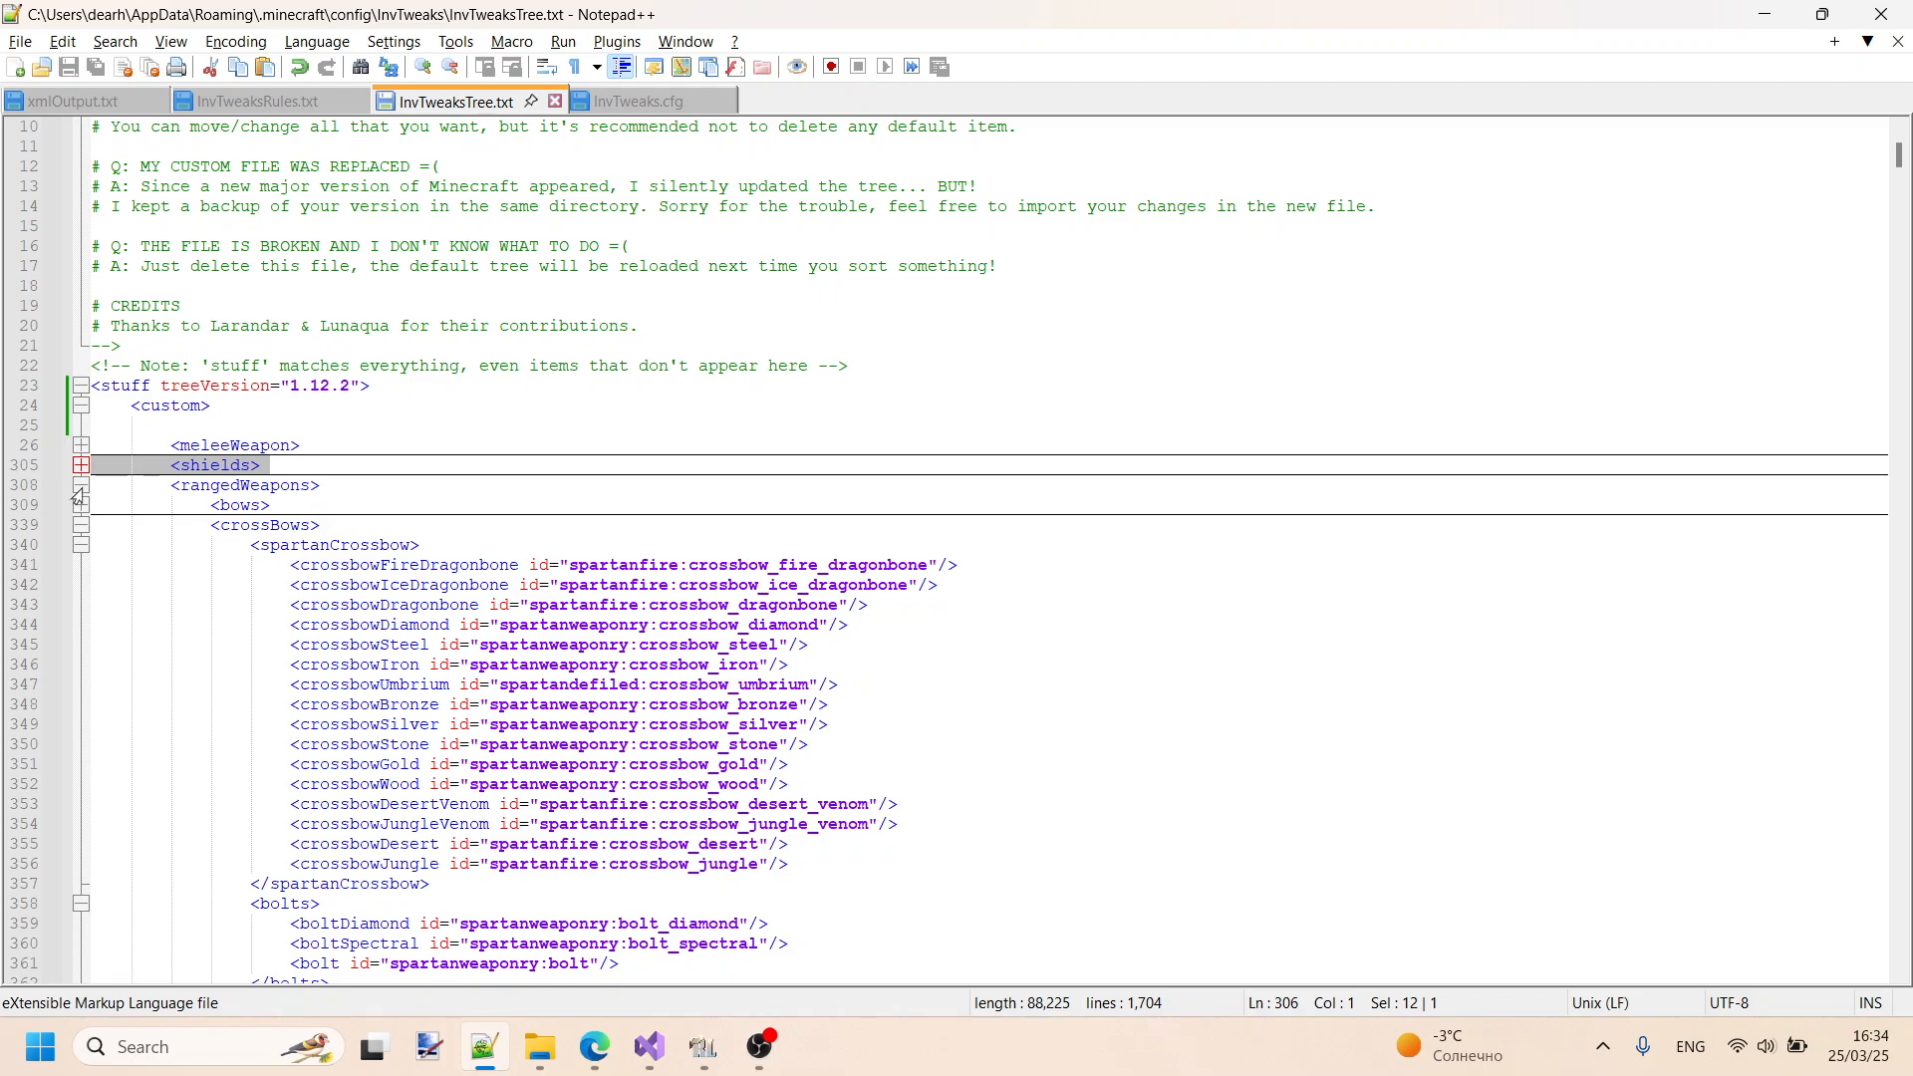
click(79, 486)
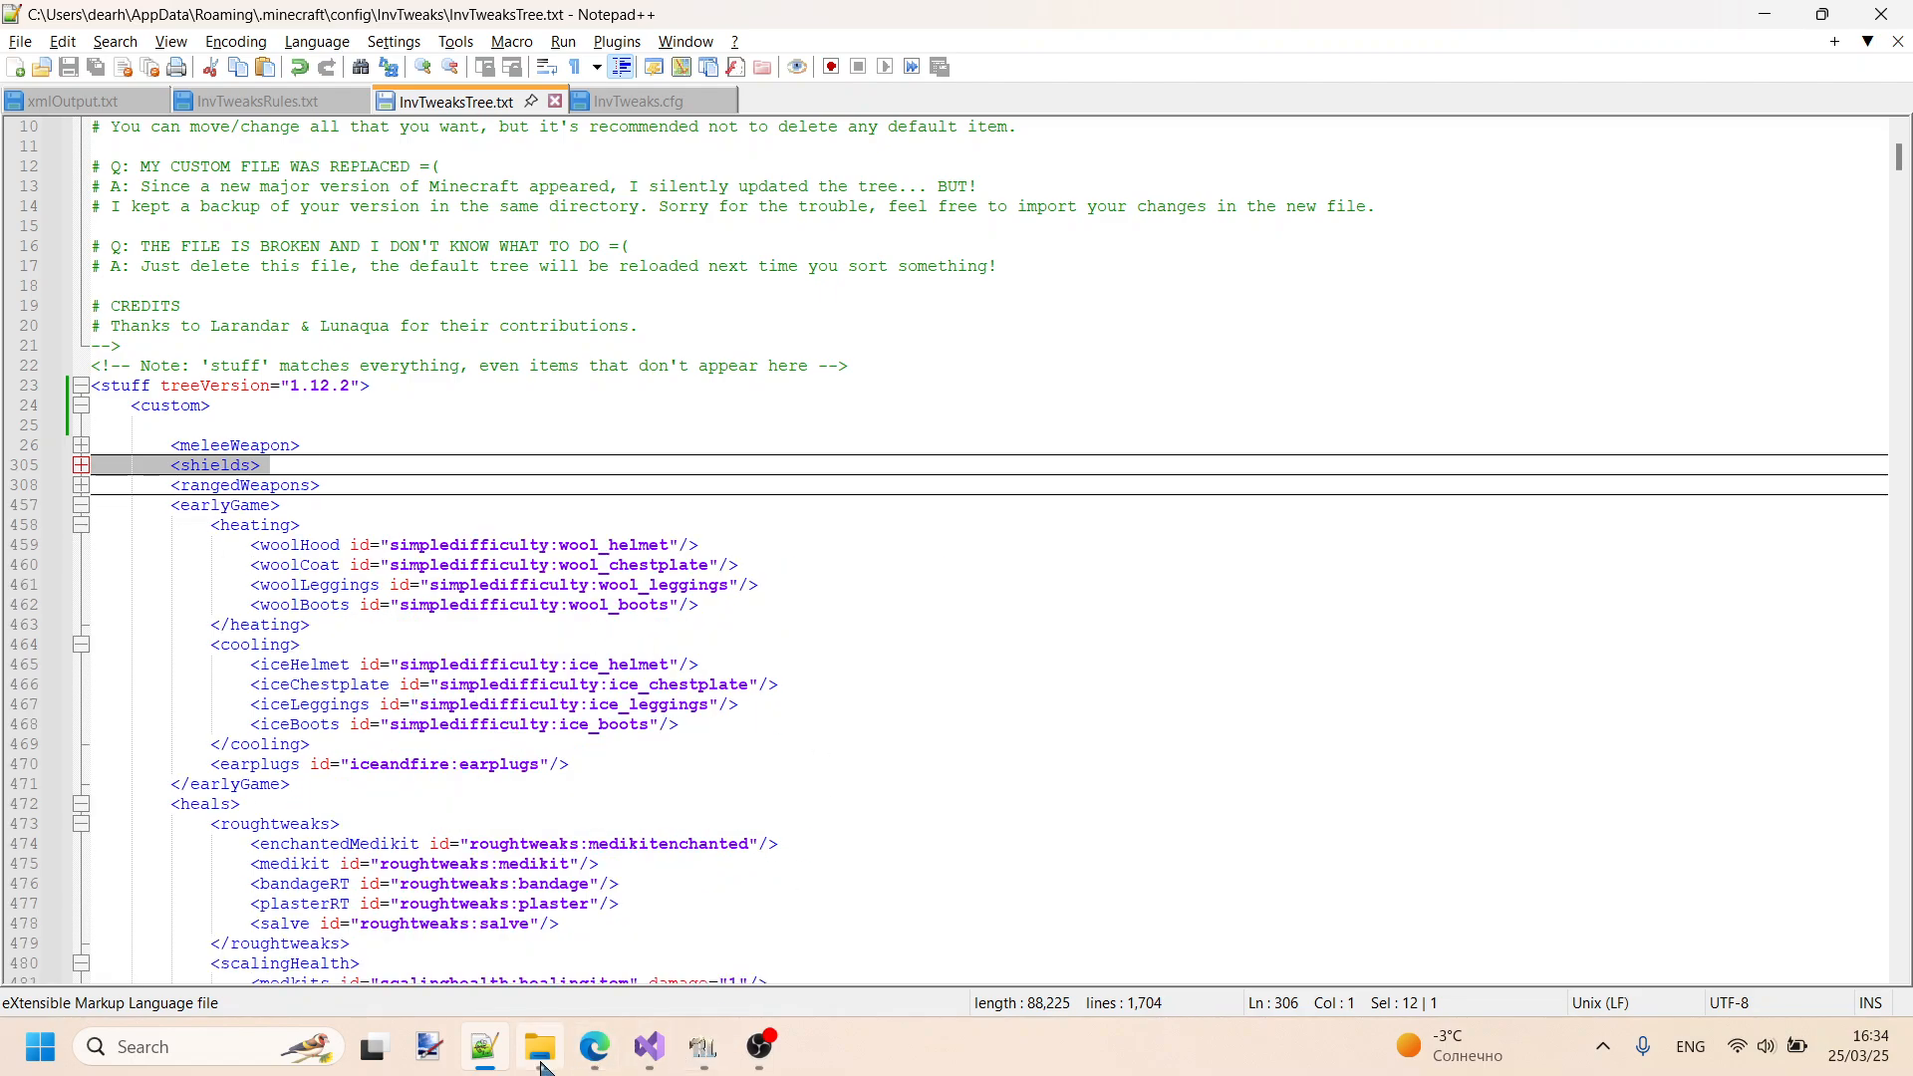
- Switch to RLCraft, sort the player inventory in the backpack screen, and close the backpack
mouse_move(541, 1068)
click(703, 1046)
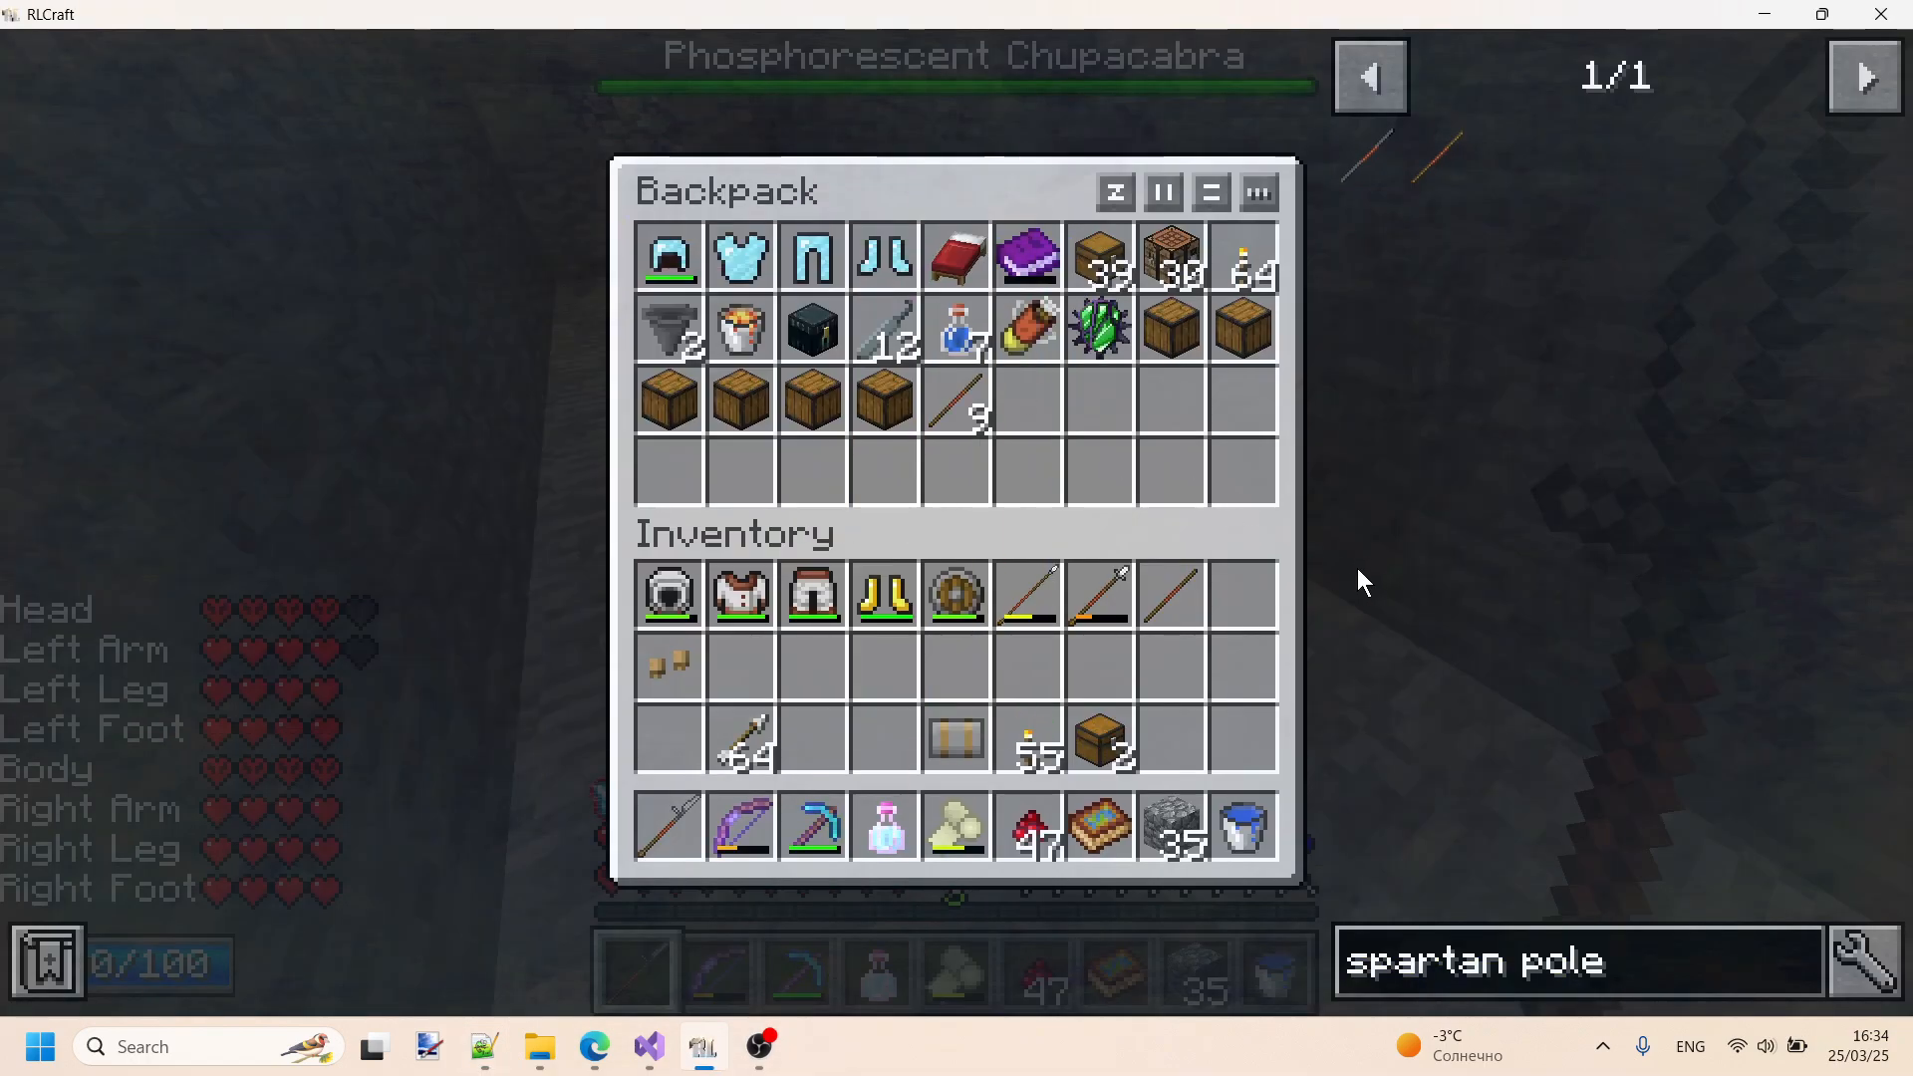
middle_click(1229, 670)
key(Escape)
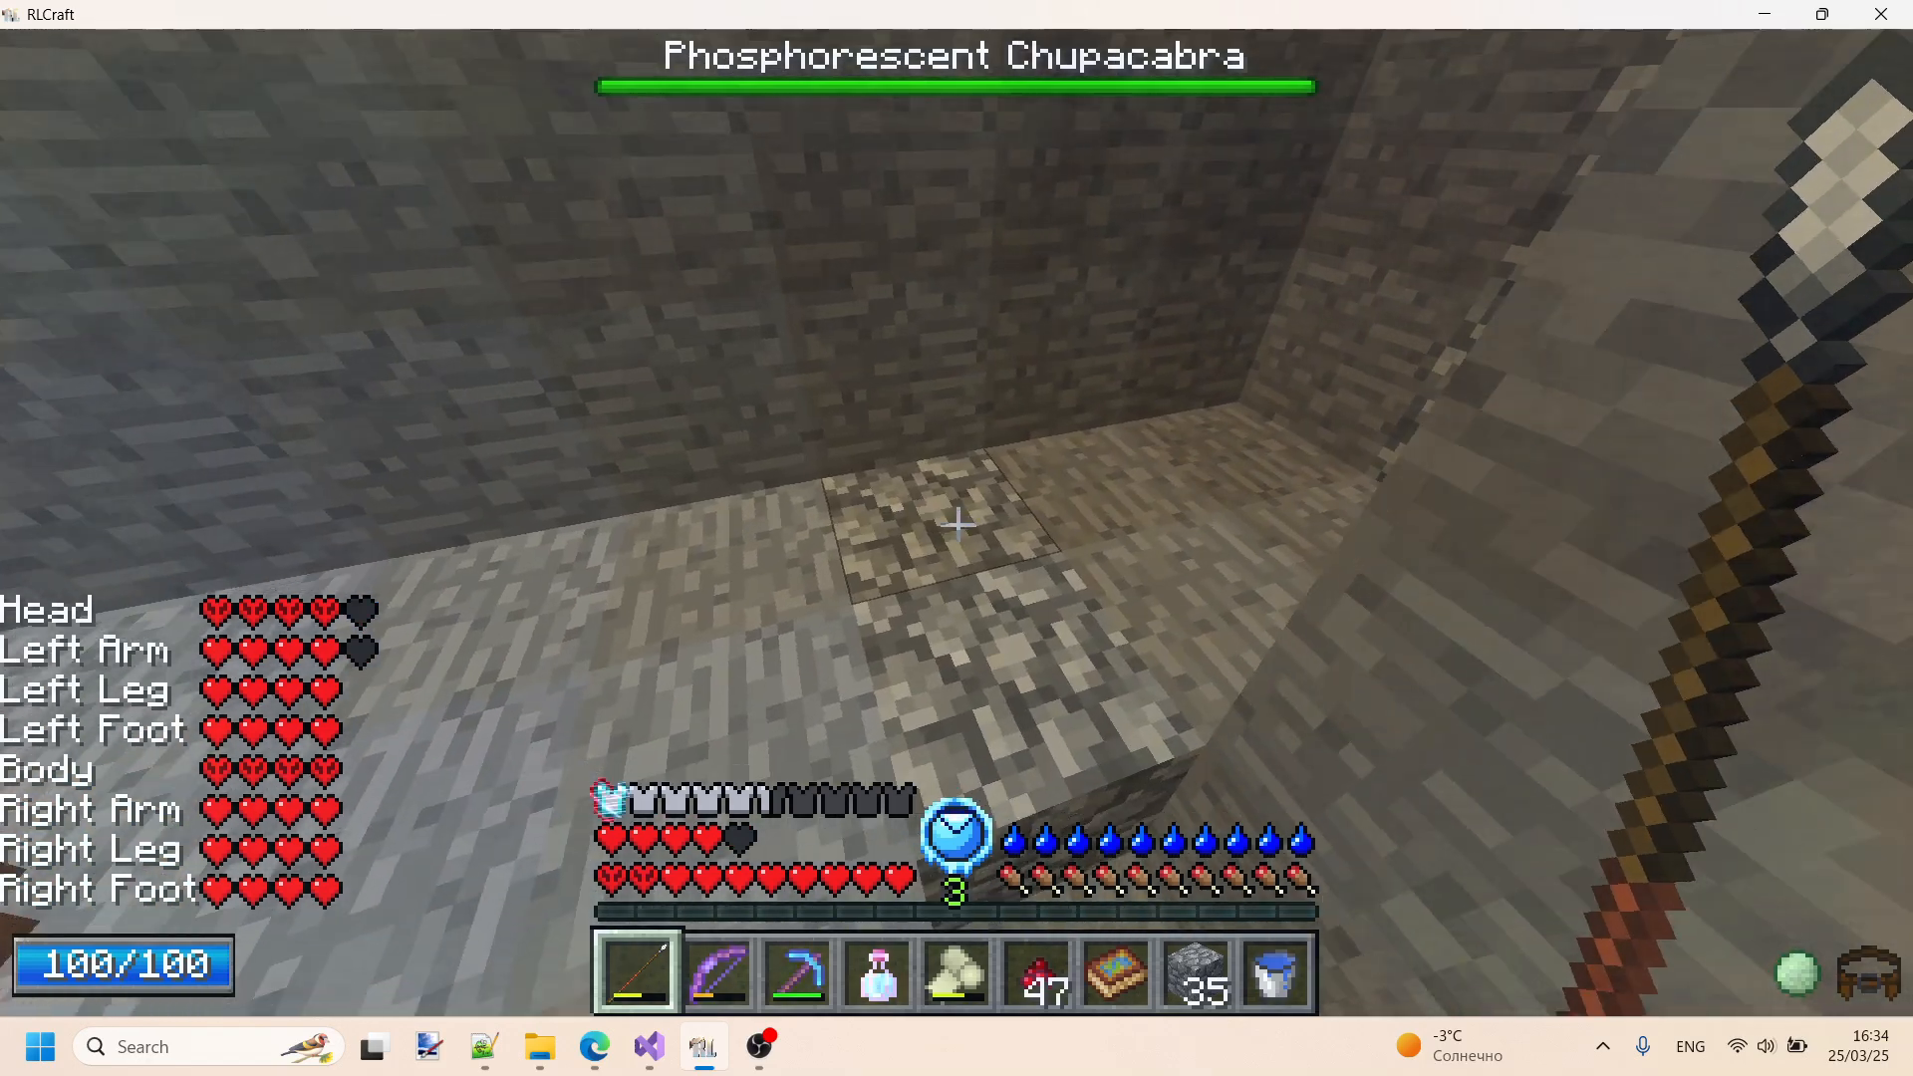
- In the player inventory, take off the golden helmet, chestplate and leggings and equip the wool hood, coat and leggings instead
key(e)
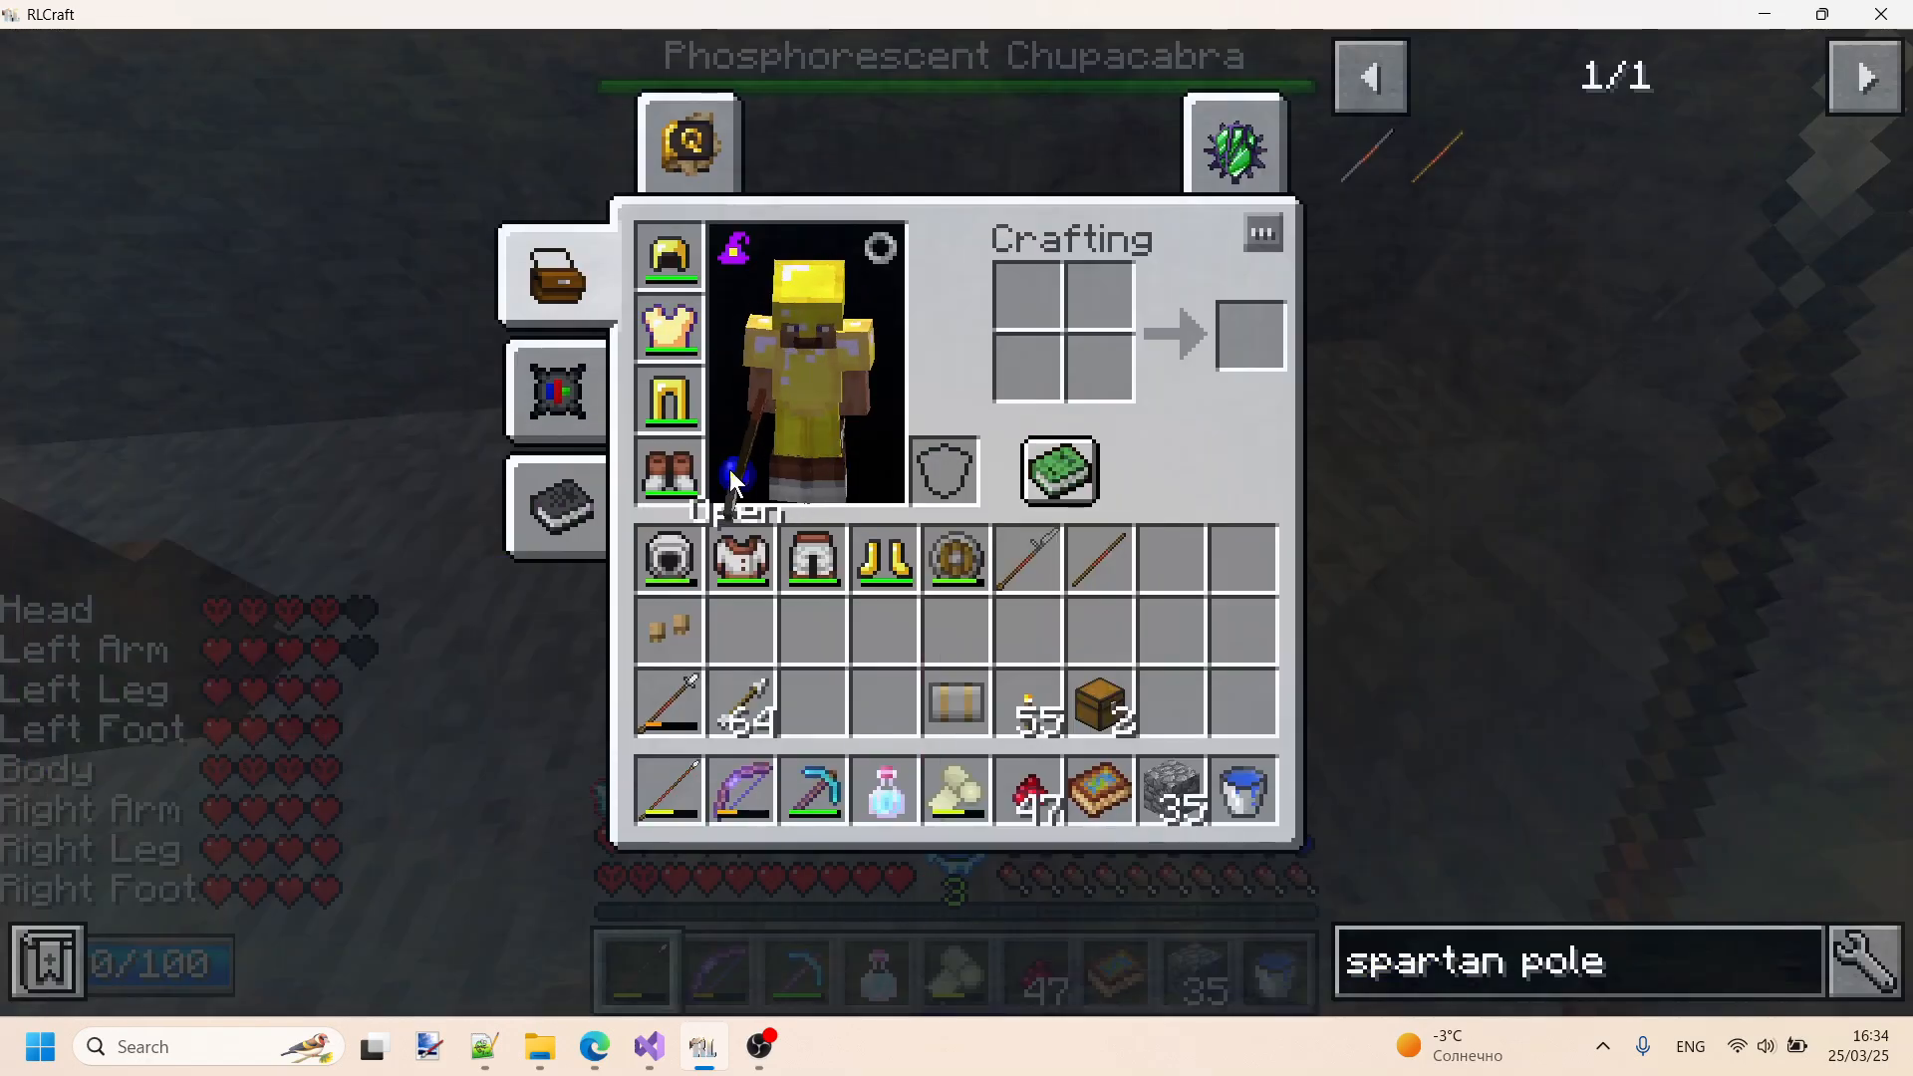
shift+click(676, 409)
shift+click(672, 331)
shift+click(672, 261)
shift+click(669, 558)
shift+click(741, 558)
shift+click(813, 558)
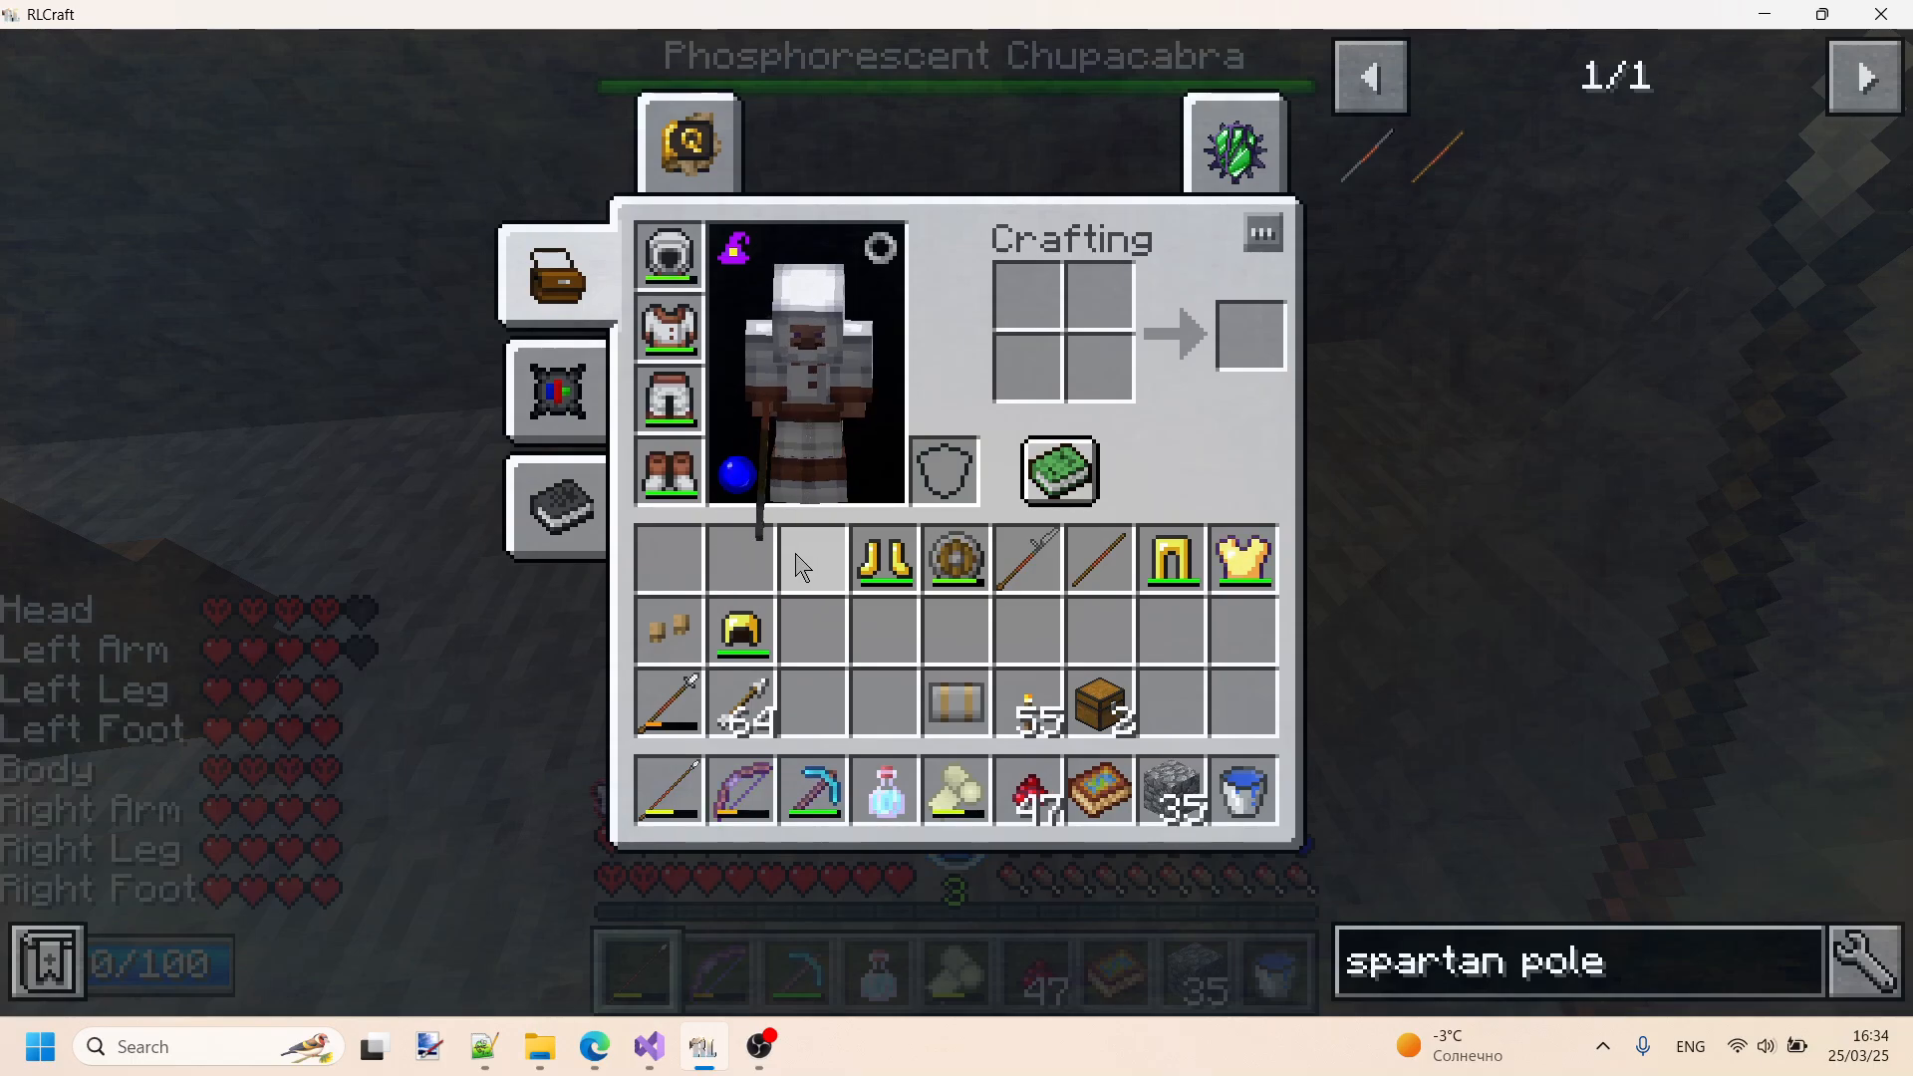
- Close the inventory, open and close the backpack, and pause the game
key(Escape)
key(b)
key(r)
key(Escape)
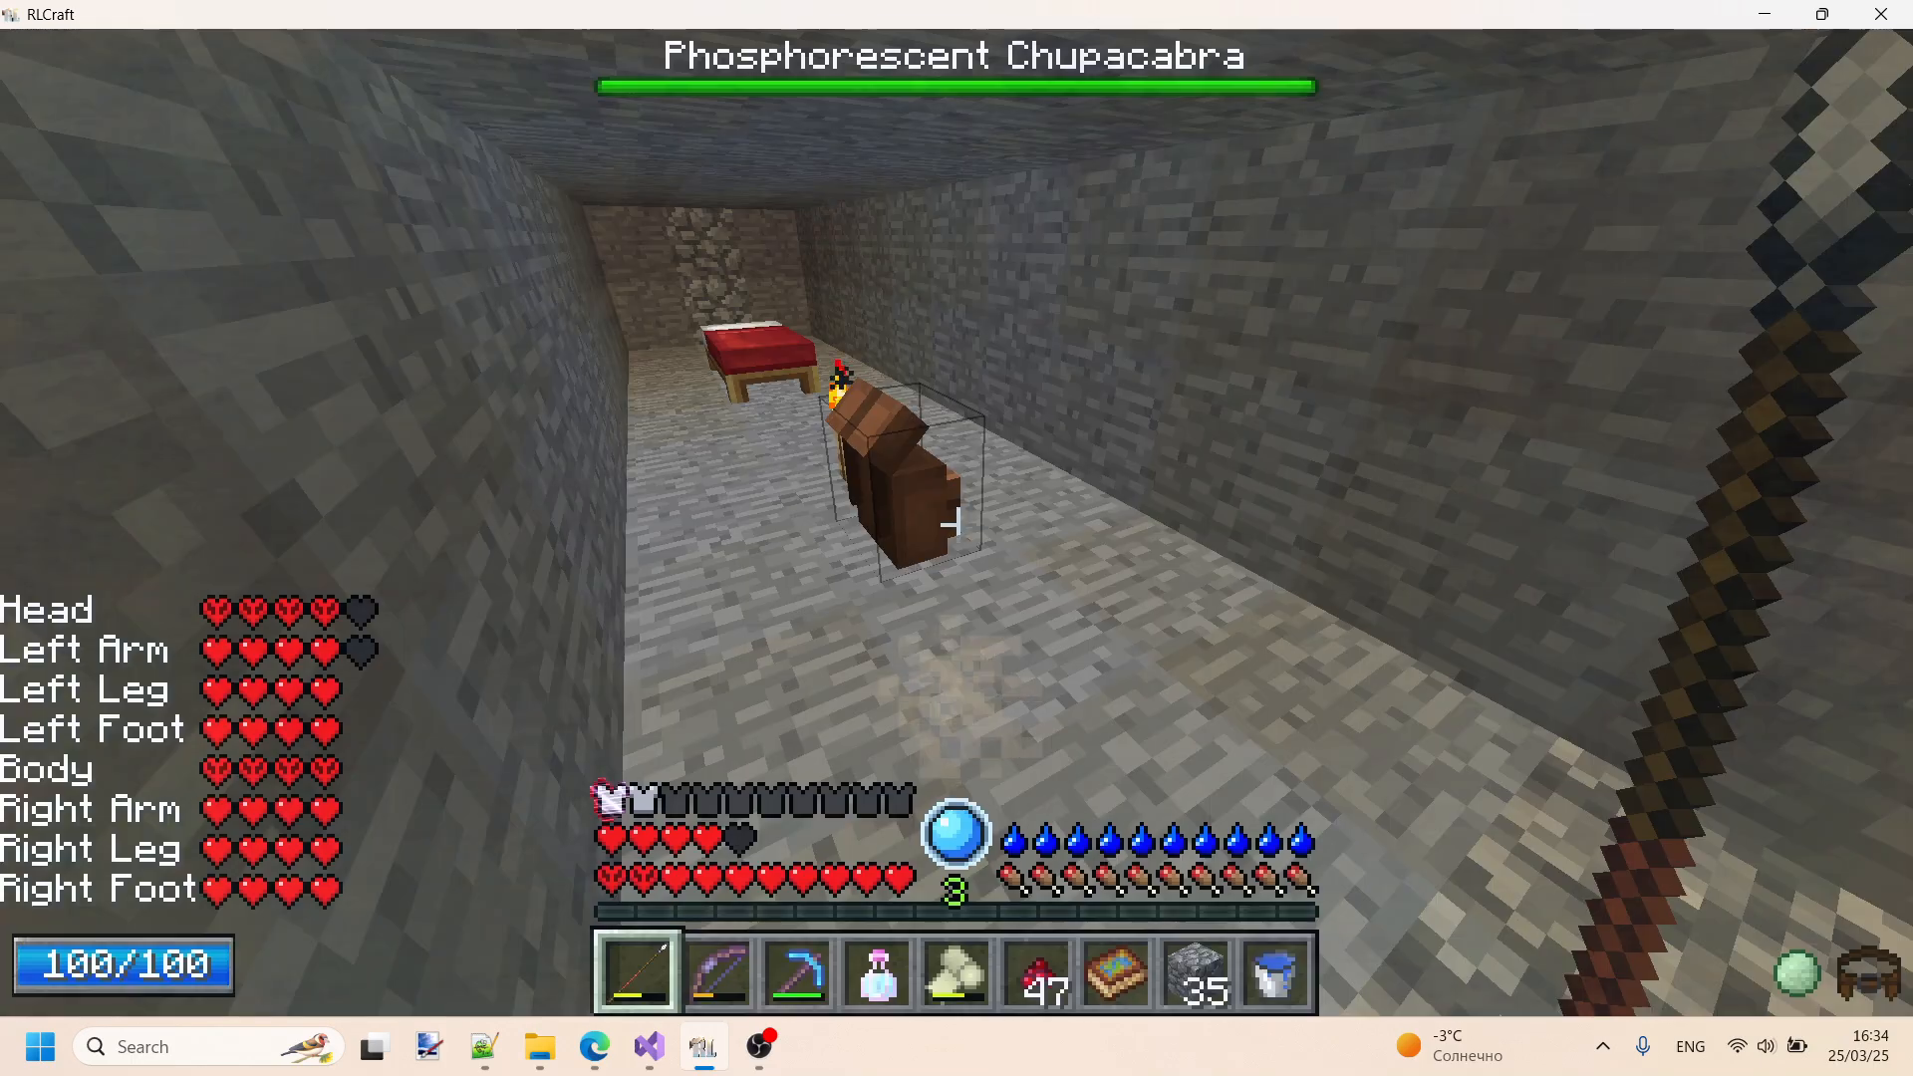
key(Escape)
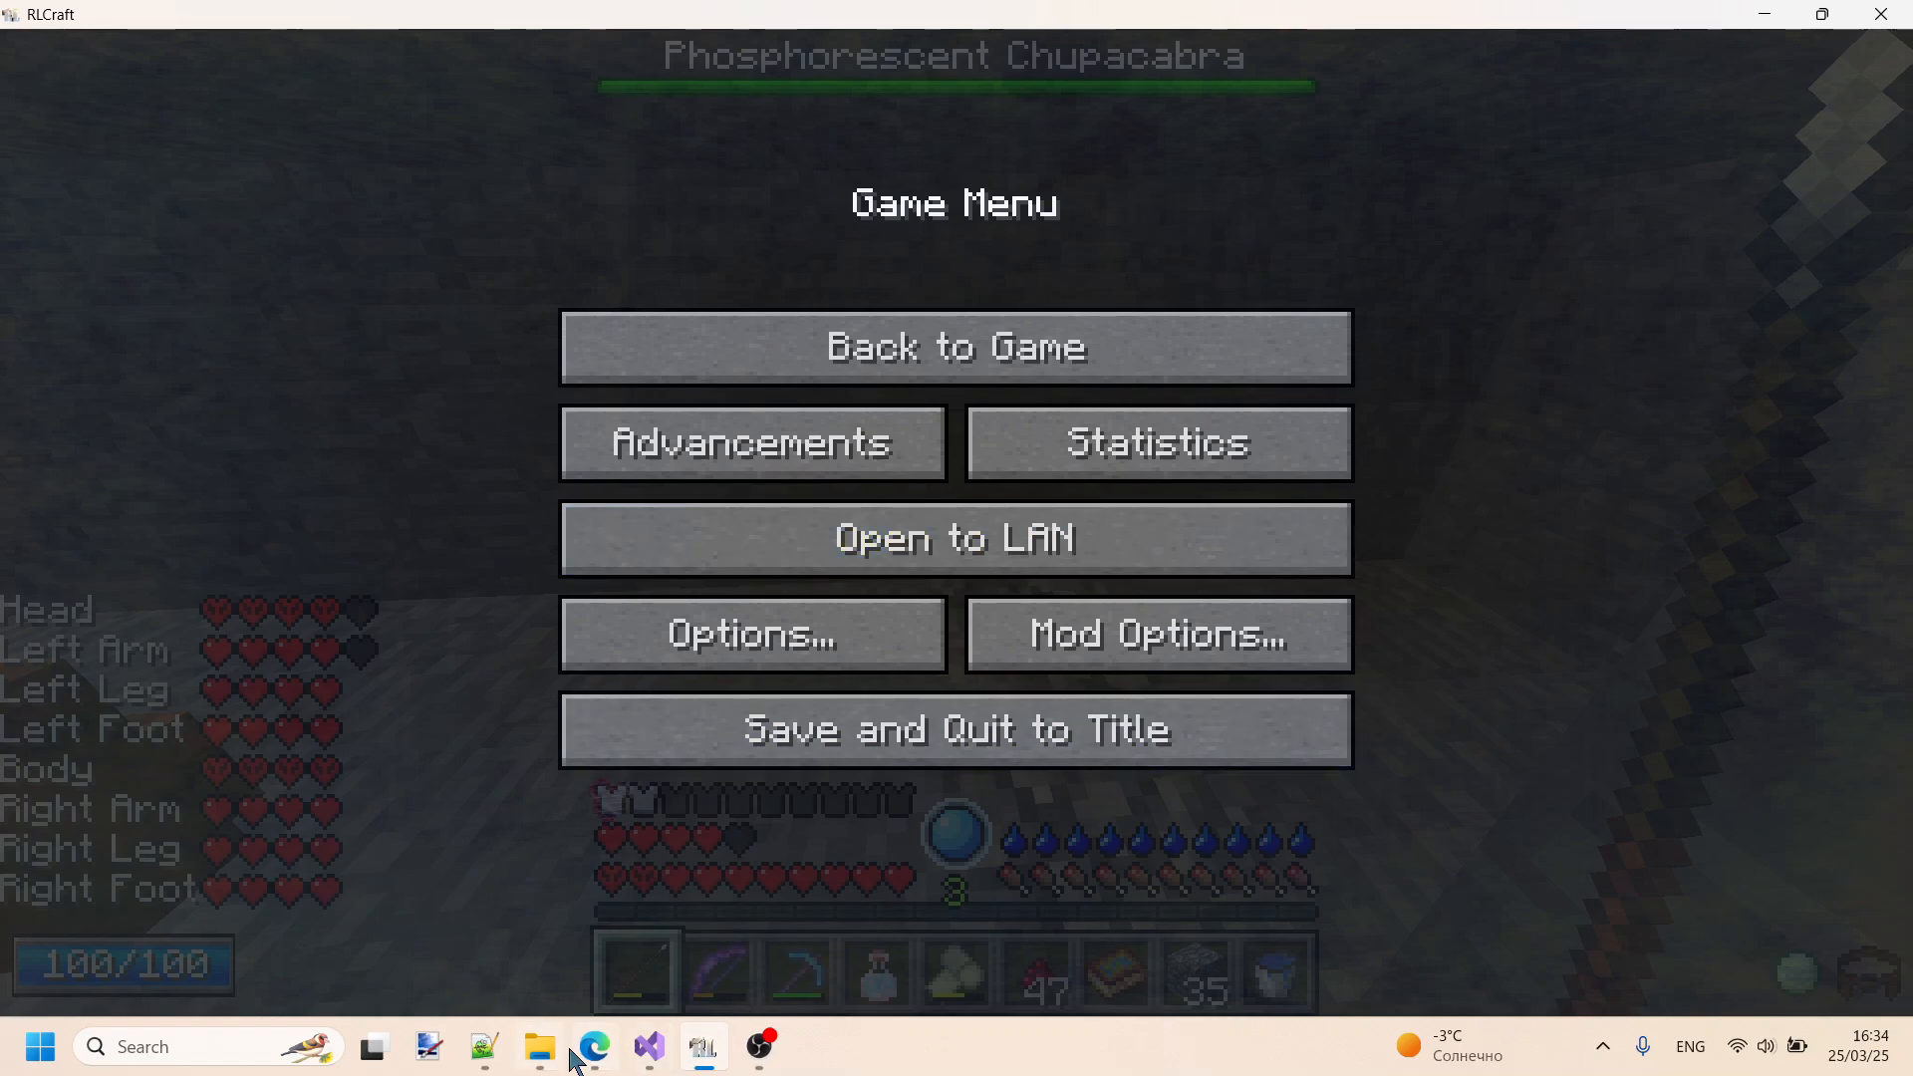
- Switch to Notepad++ and look over the remaining custom categories in InvTweaksTree.txt, including gtfo, foods, sleep and usefulItems
click(491, 1054)
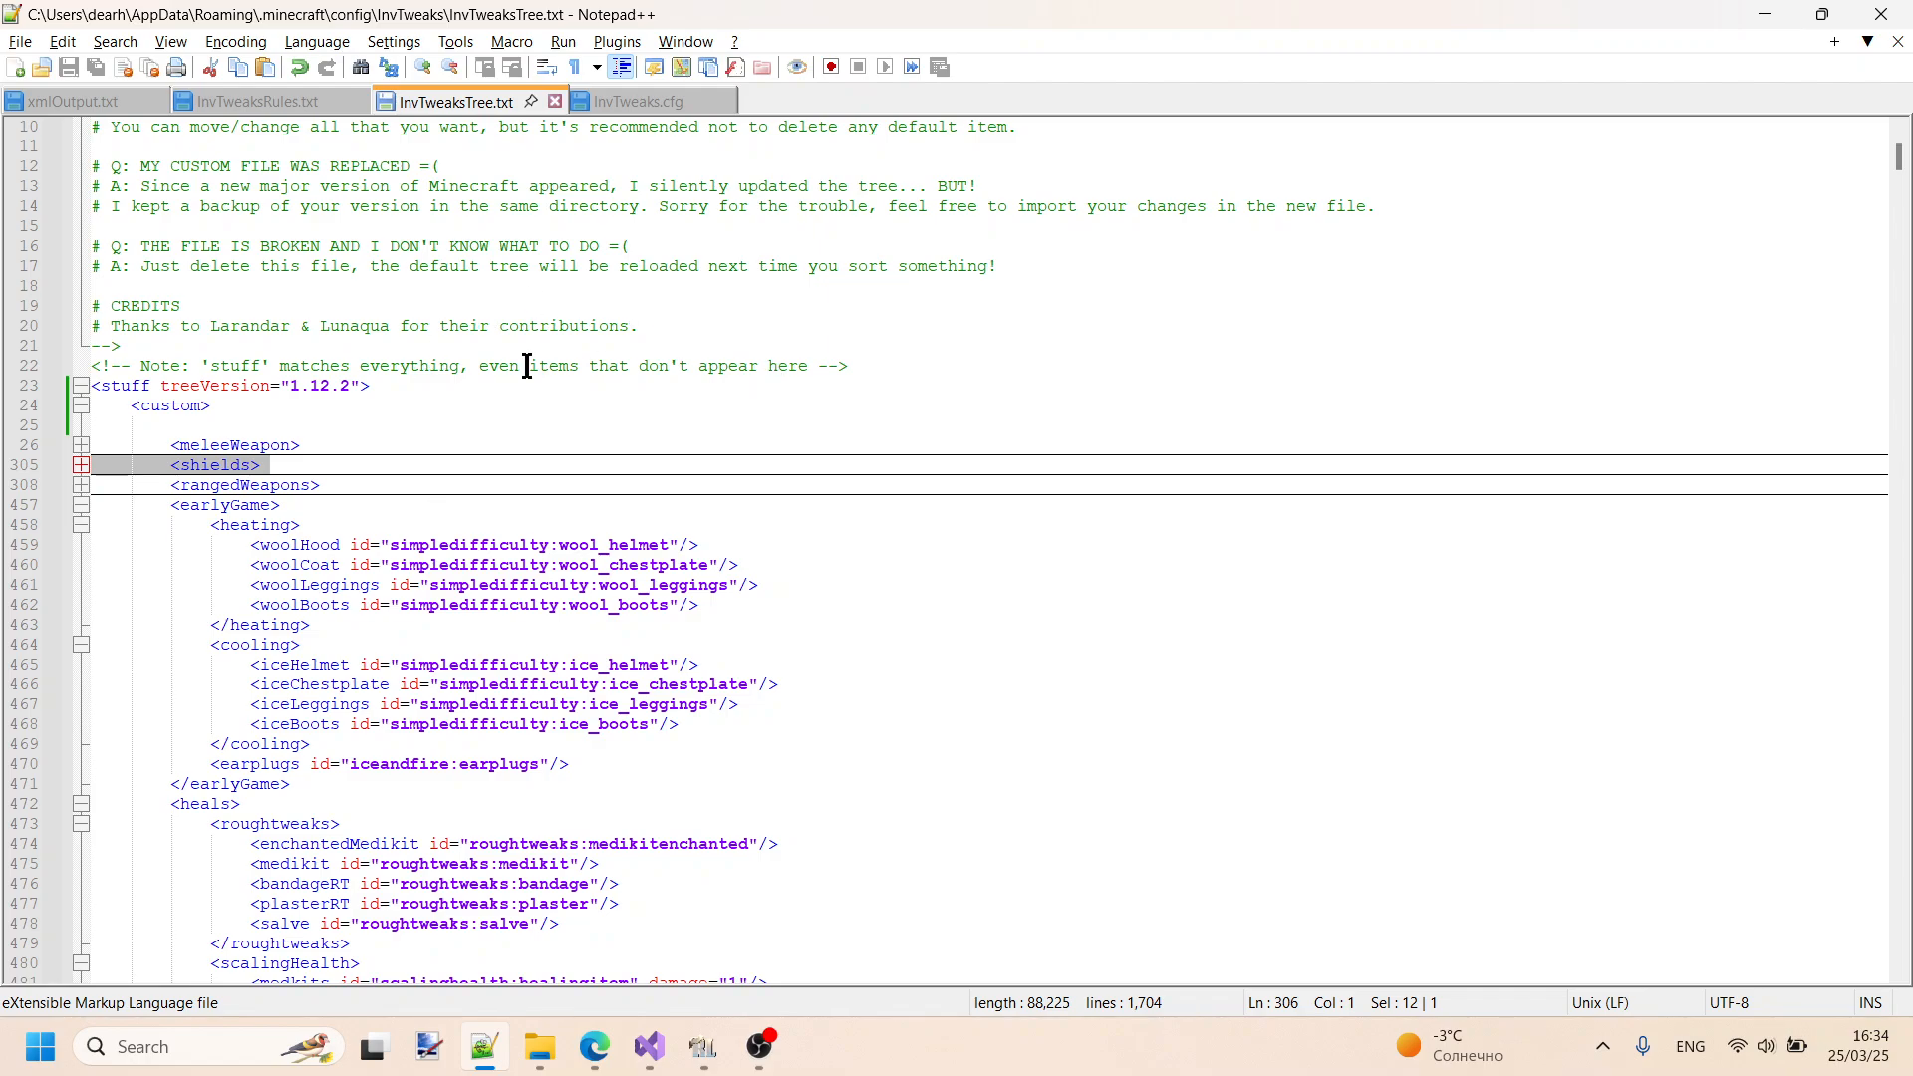
scroll(527, 365, down, 13)
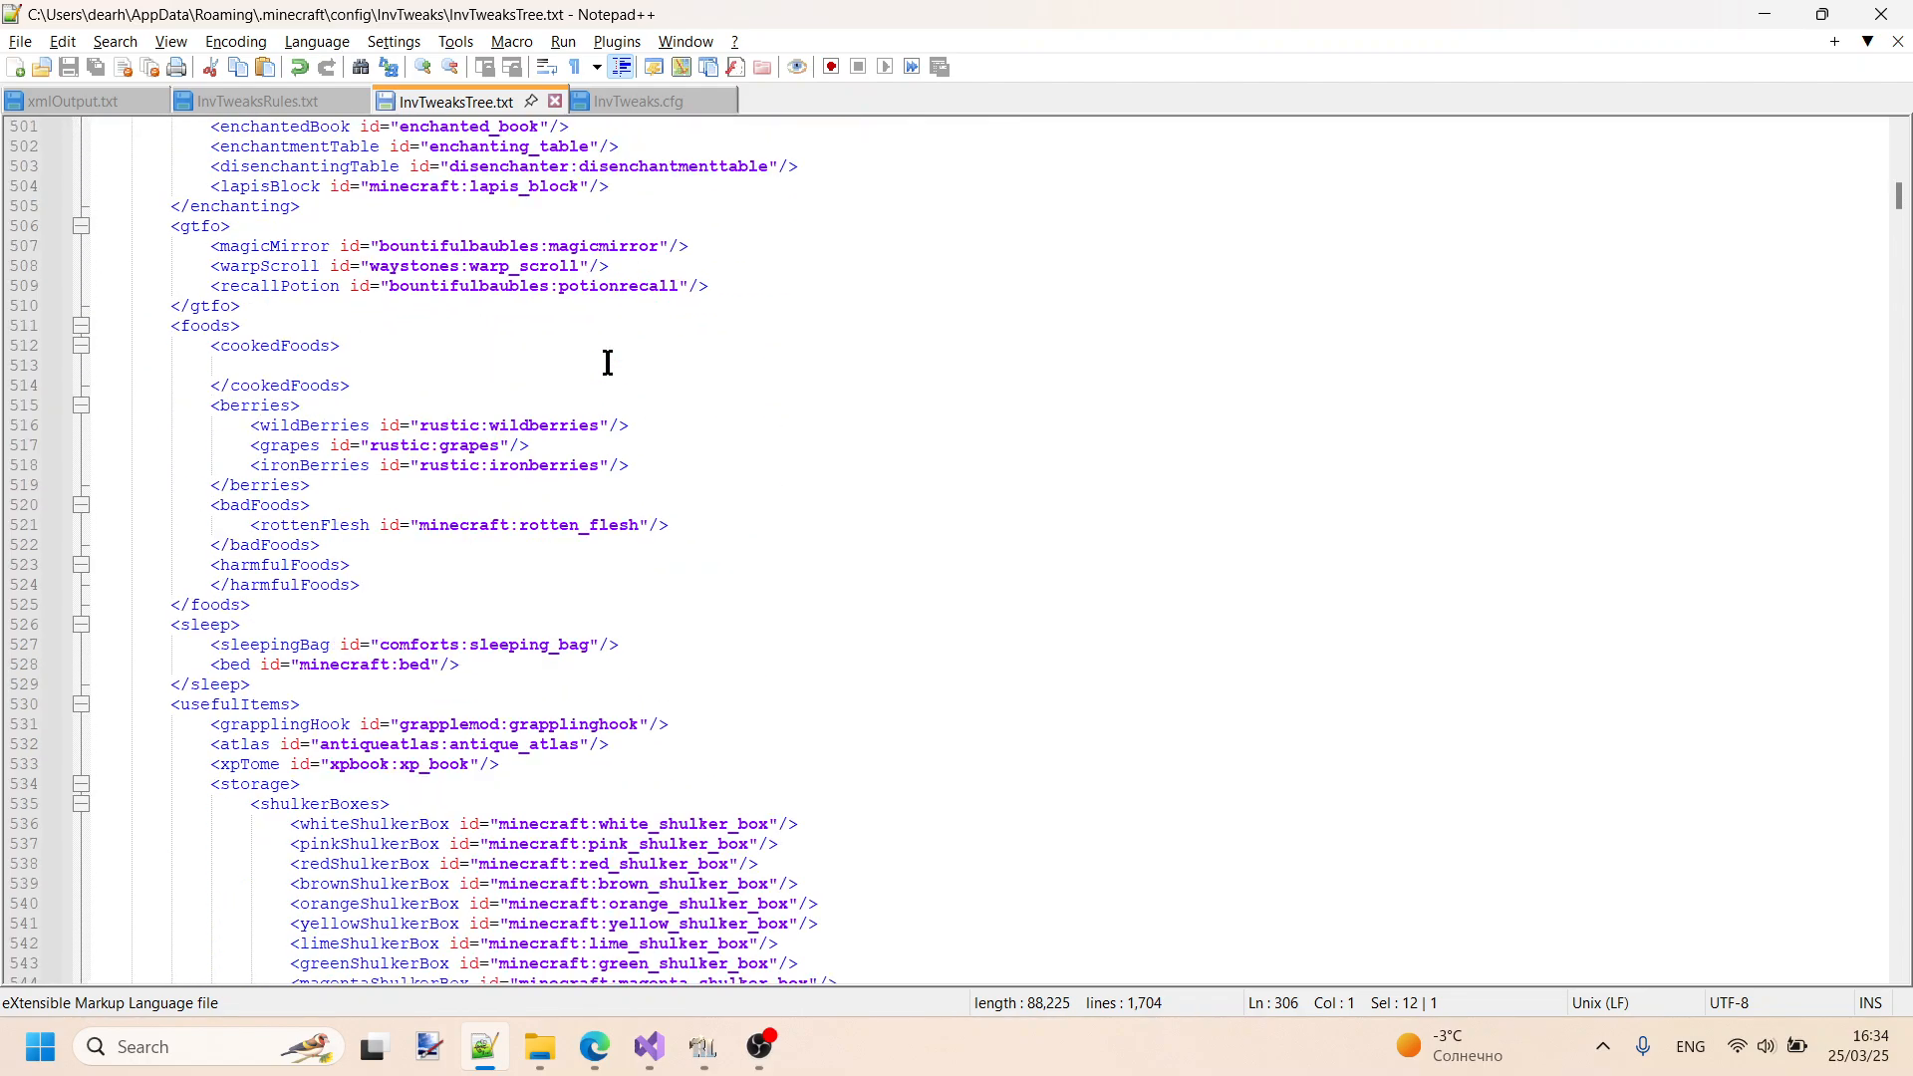
scroll(664, 313, up, 16)
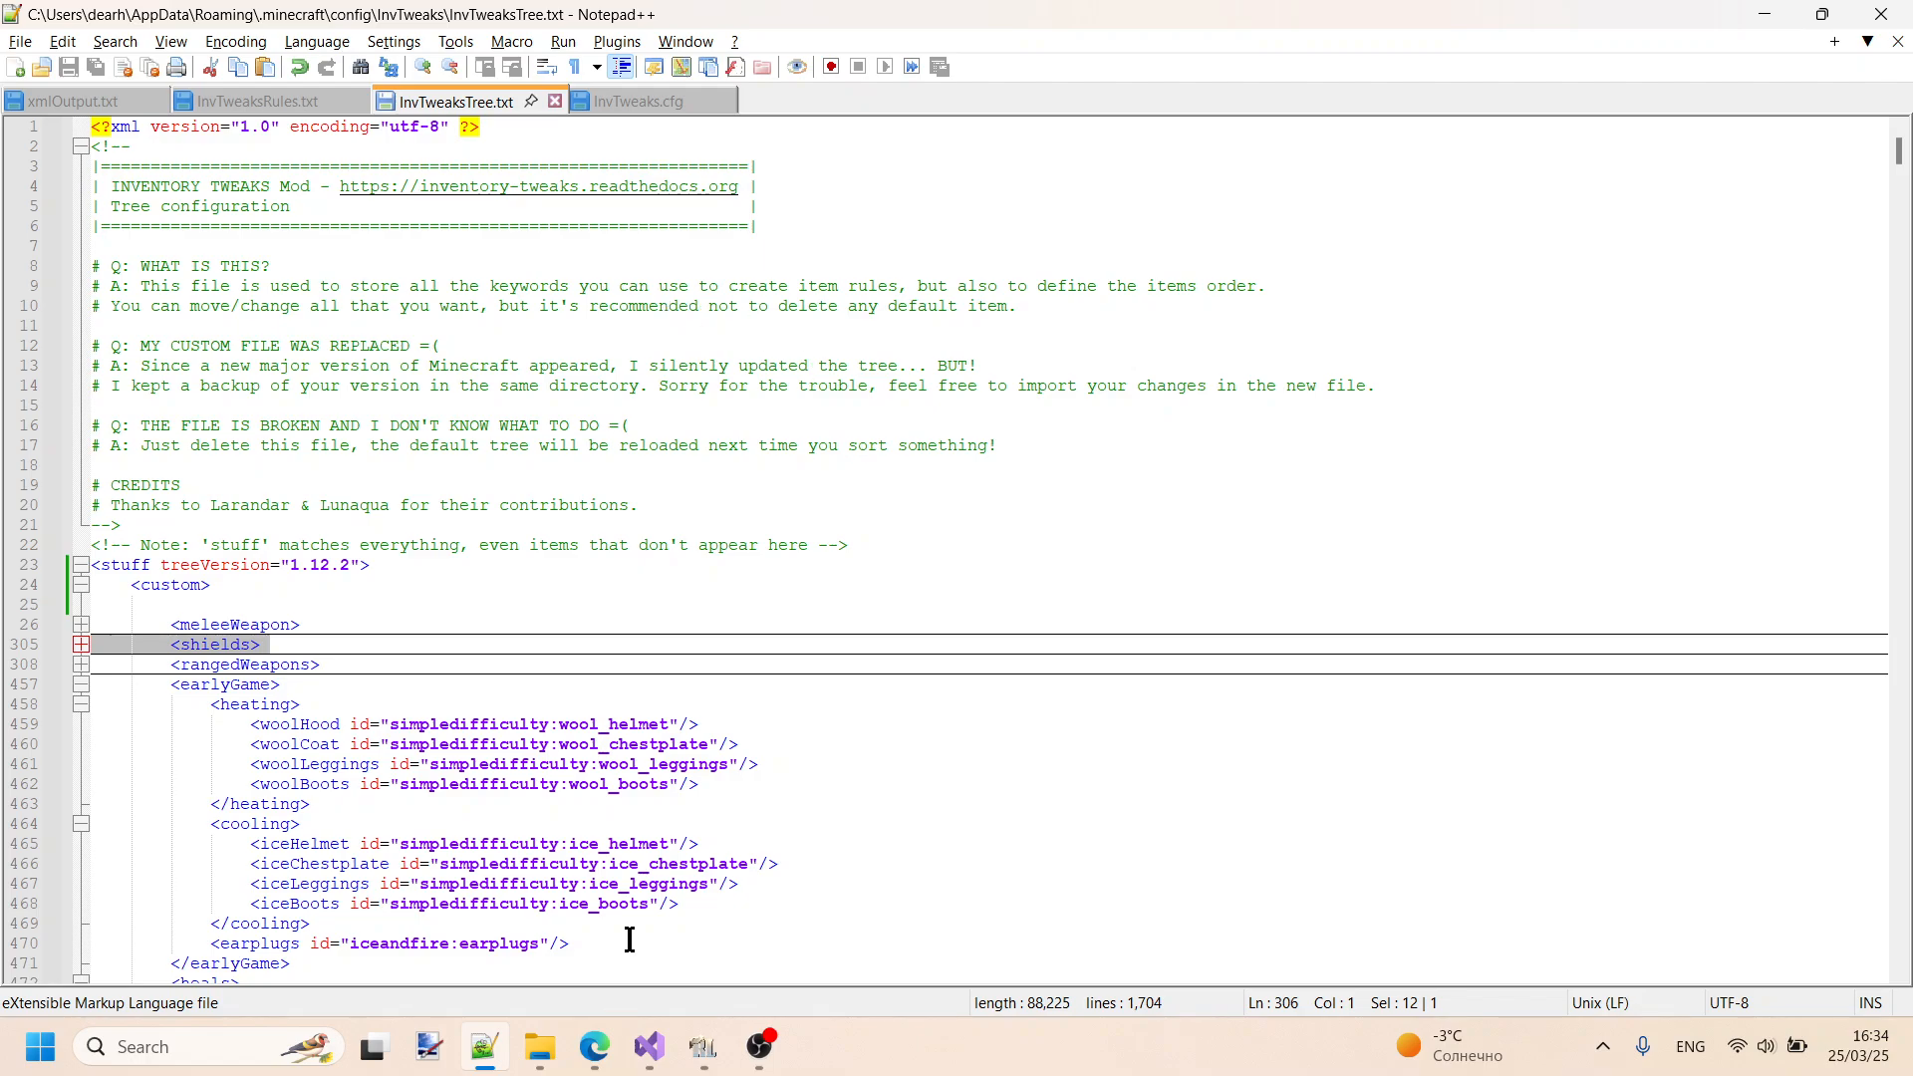
- Switch to File Explorer and open xmlOutput.txt from the XMLGenerator Release folder
click(541, 1056)
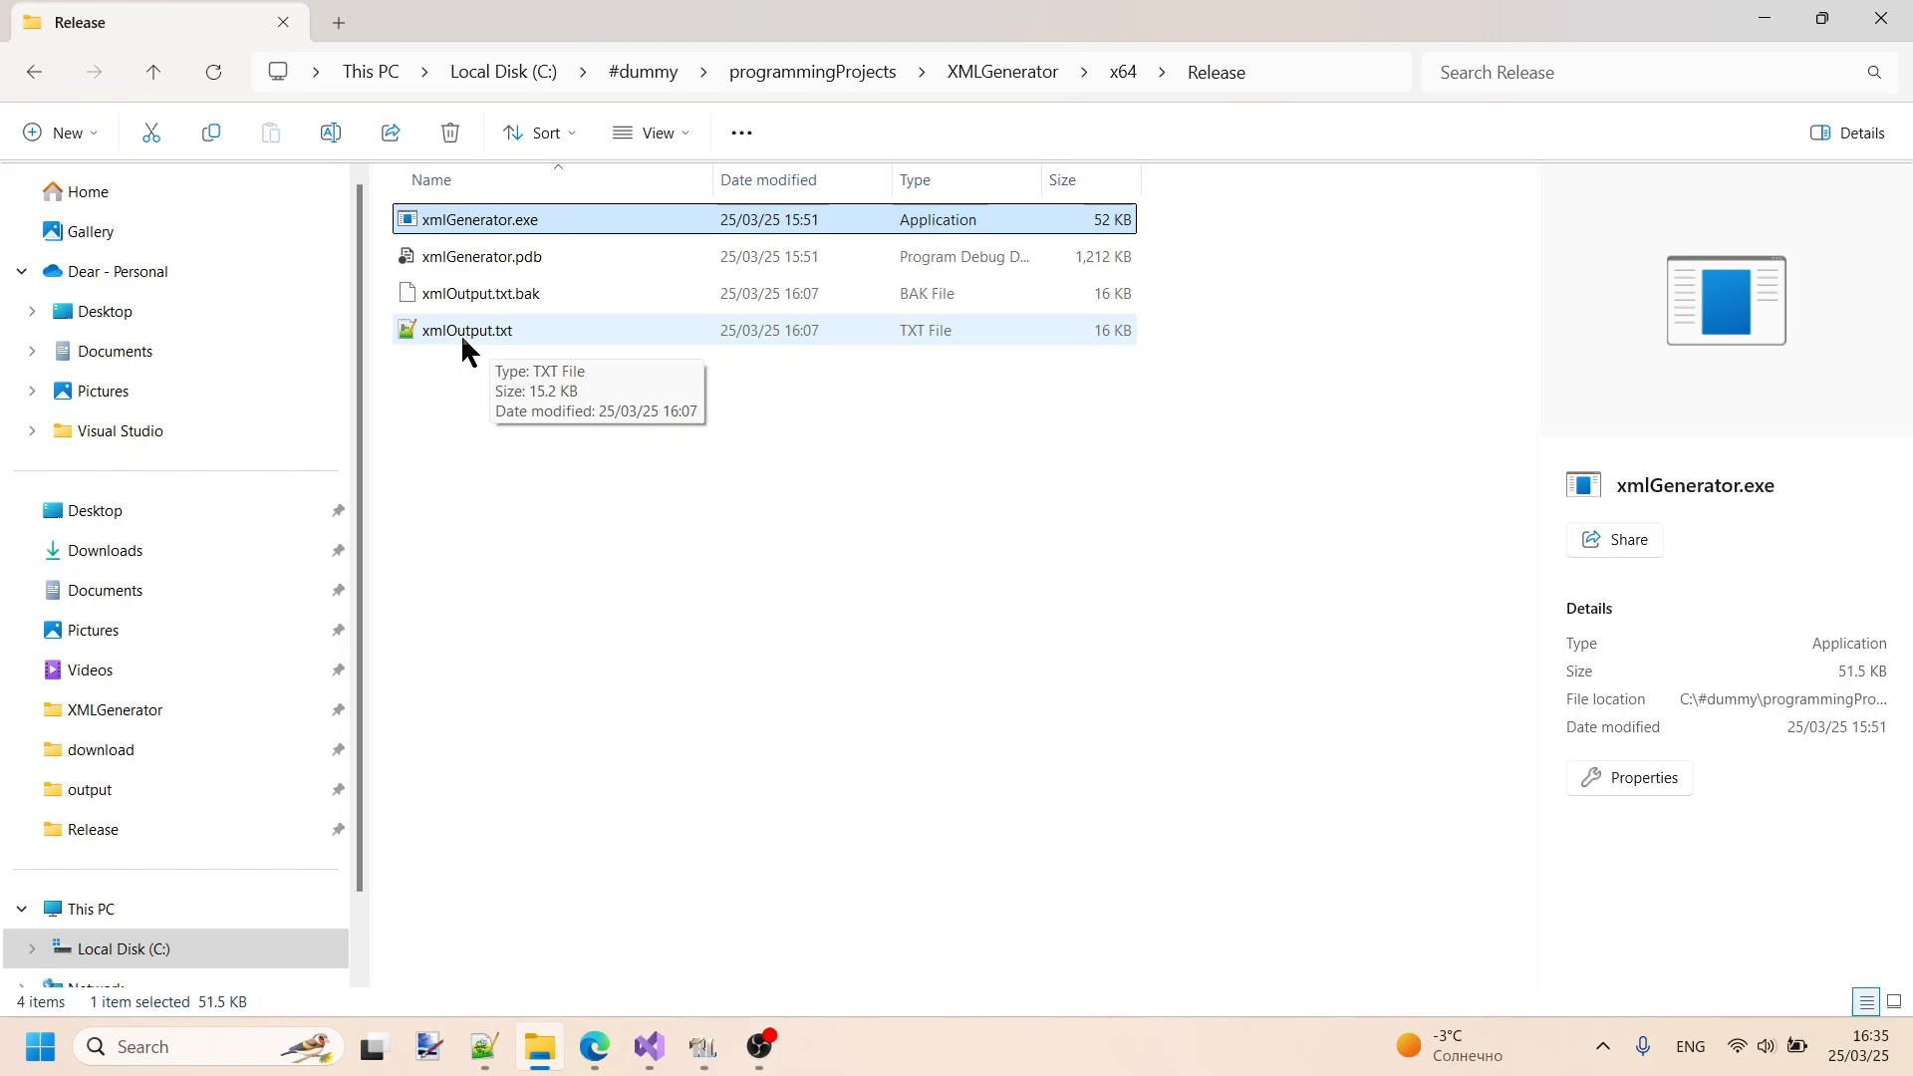
double_click(528, 331)
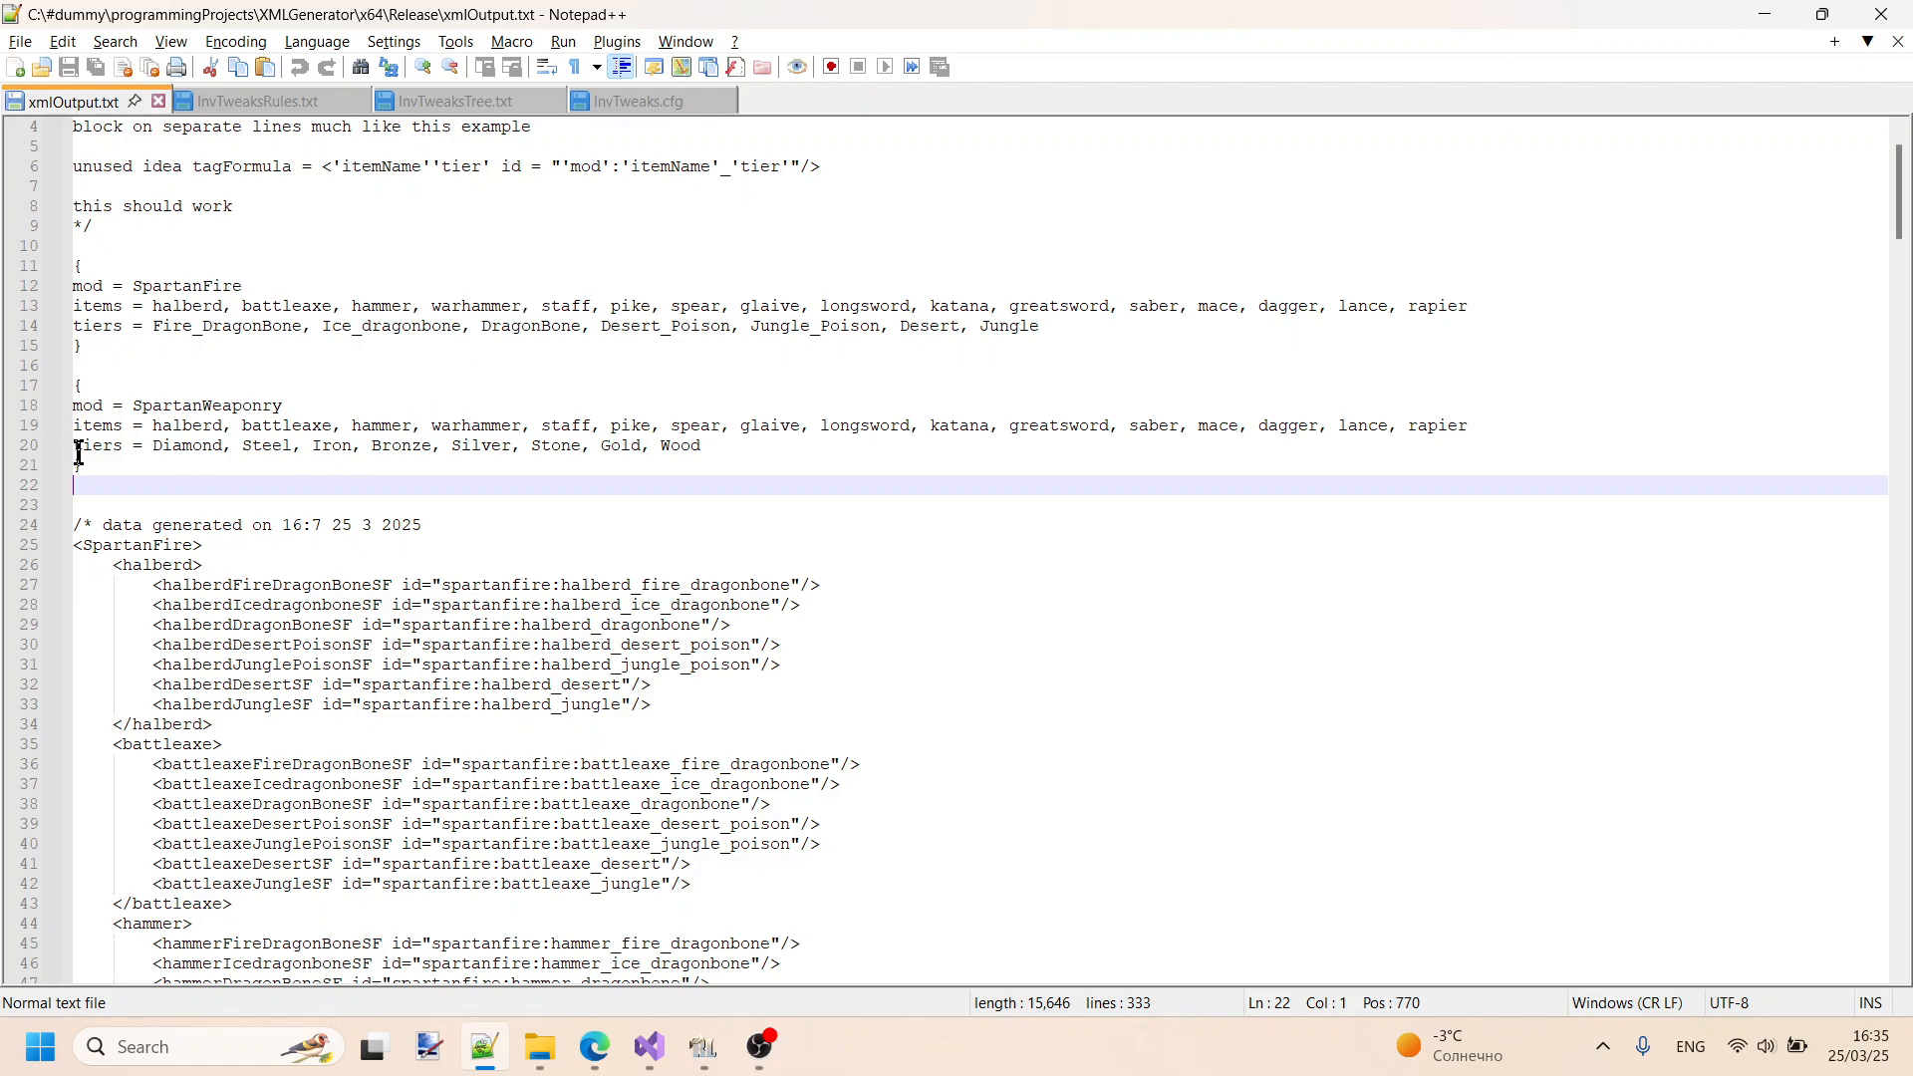
- Delete all the generated XML data below the SpartanWeaponry block in xmlOutput.txt
drag(82, 465, 55, 271)
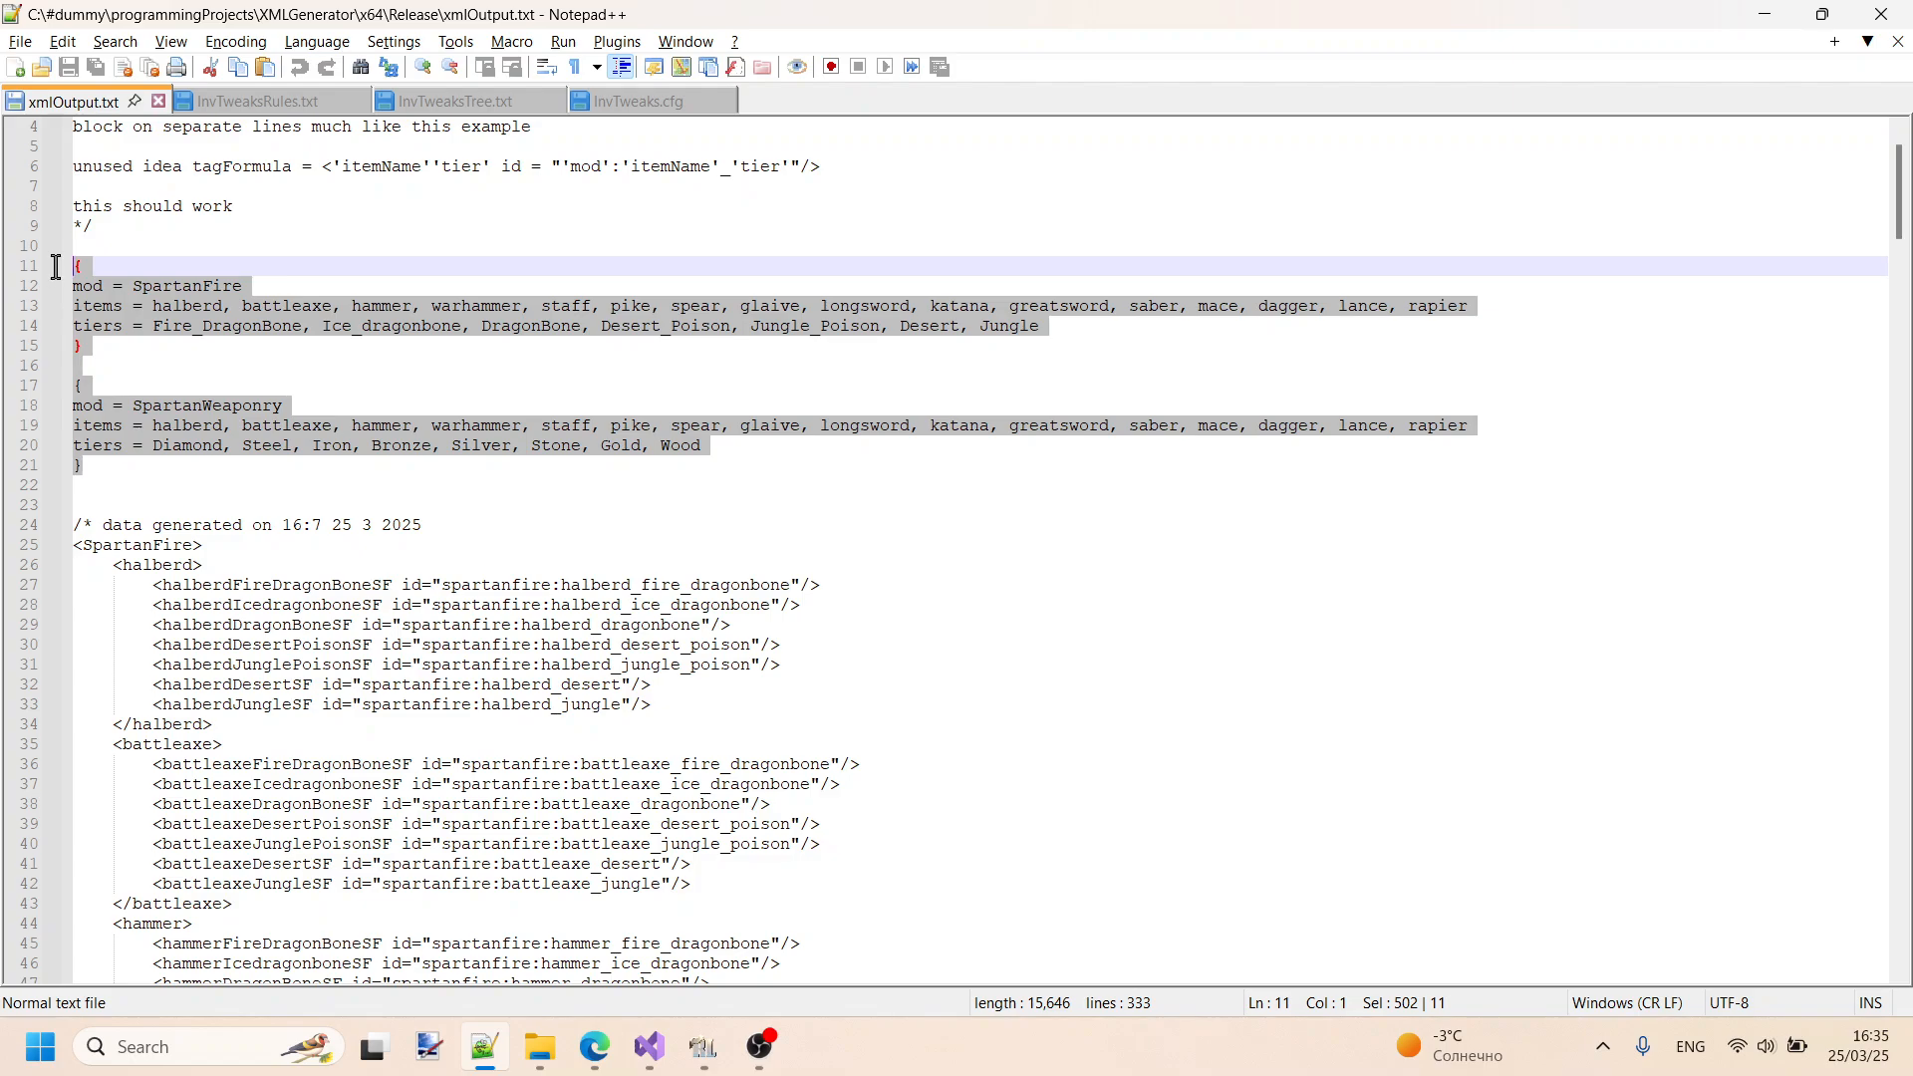
click(269, 502)
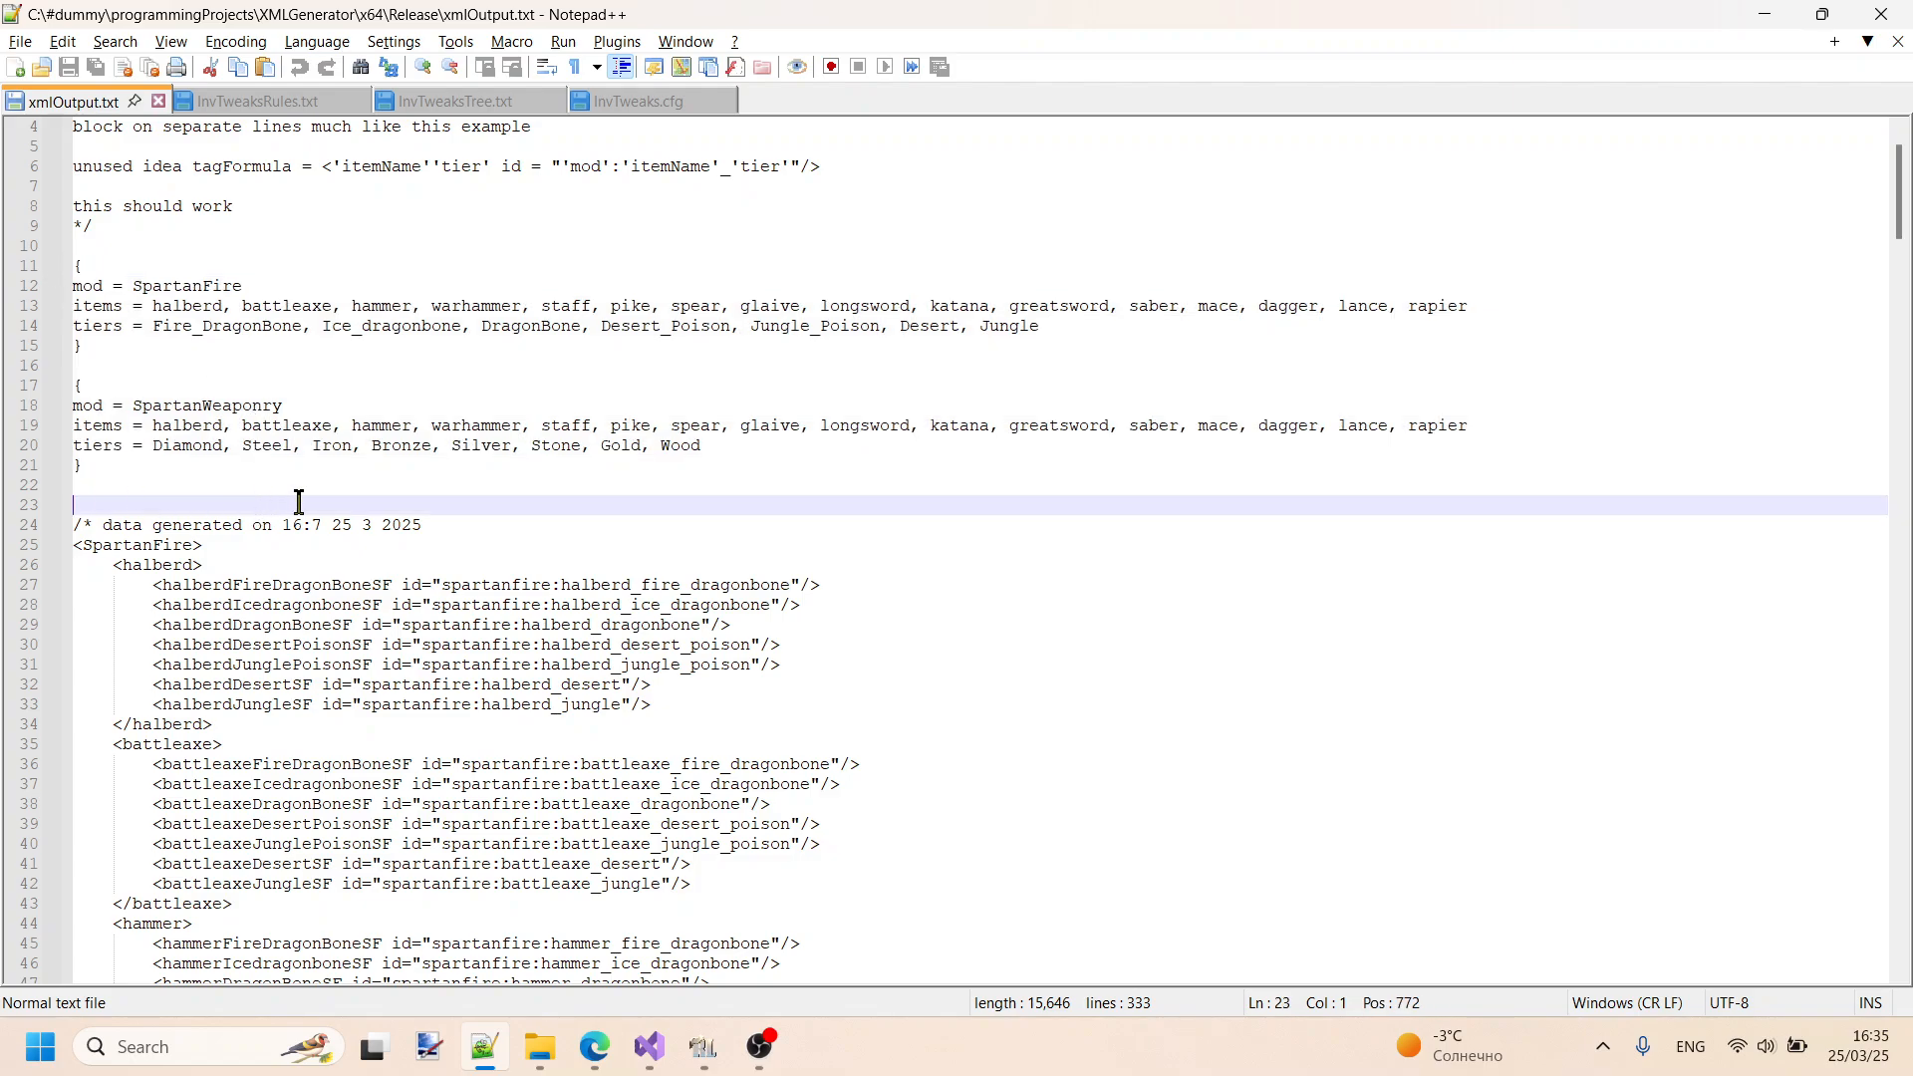
key(ctrl+shift+End)
text(\)
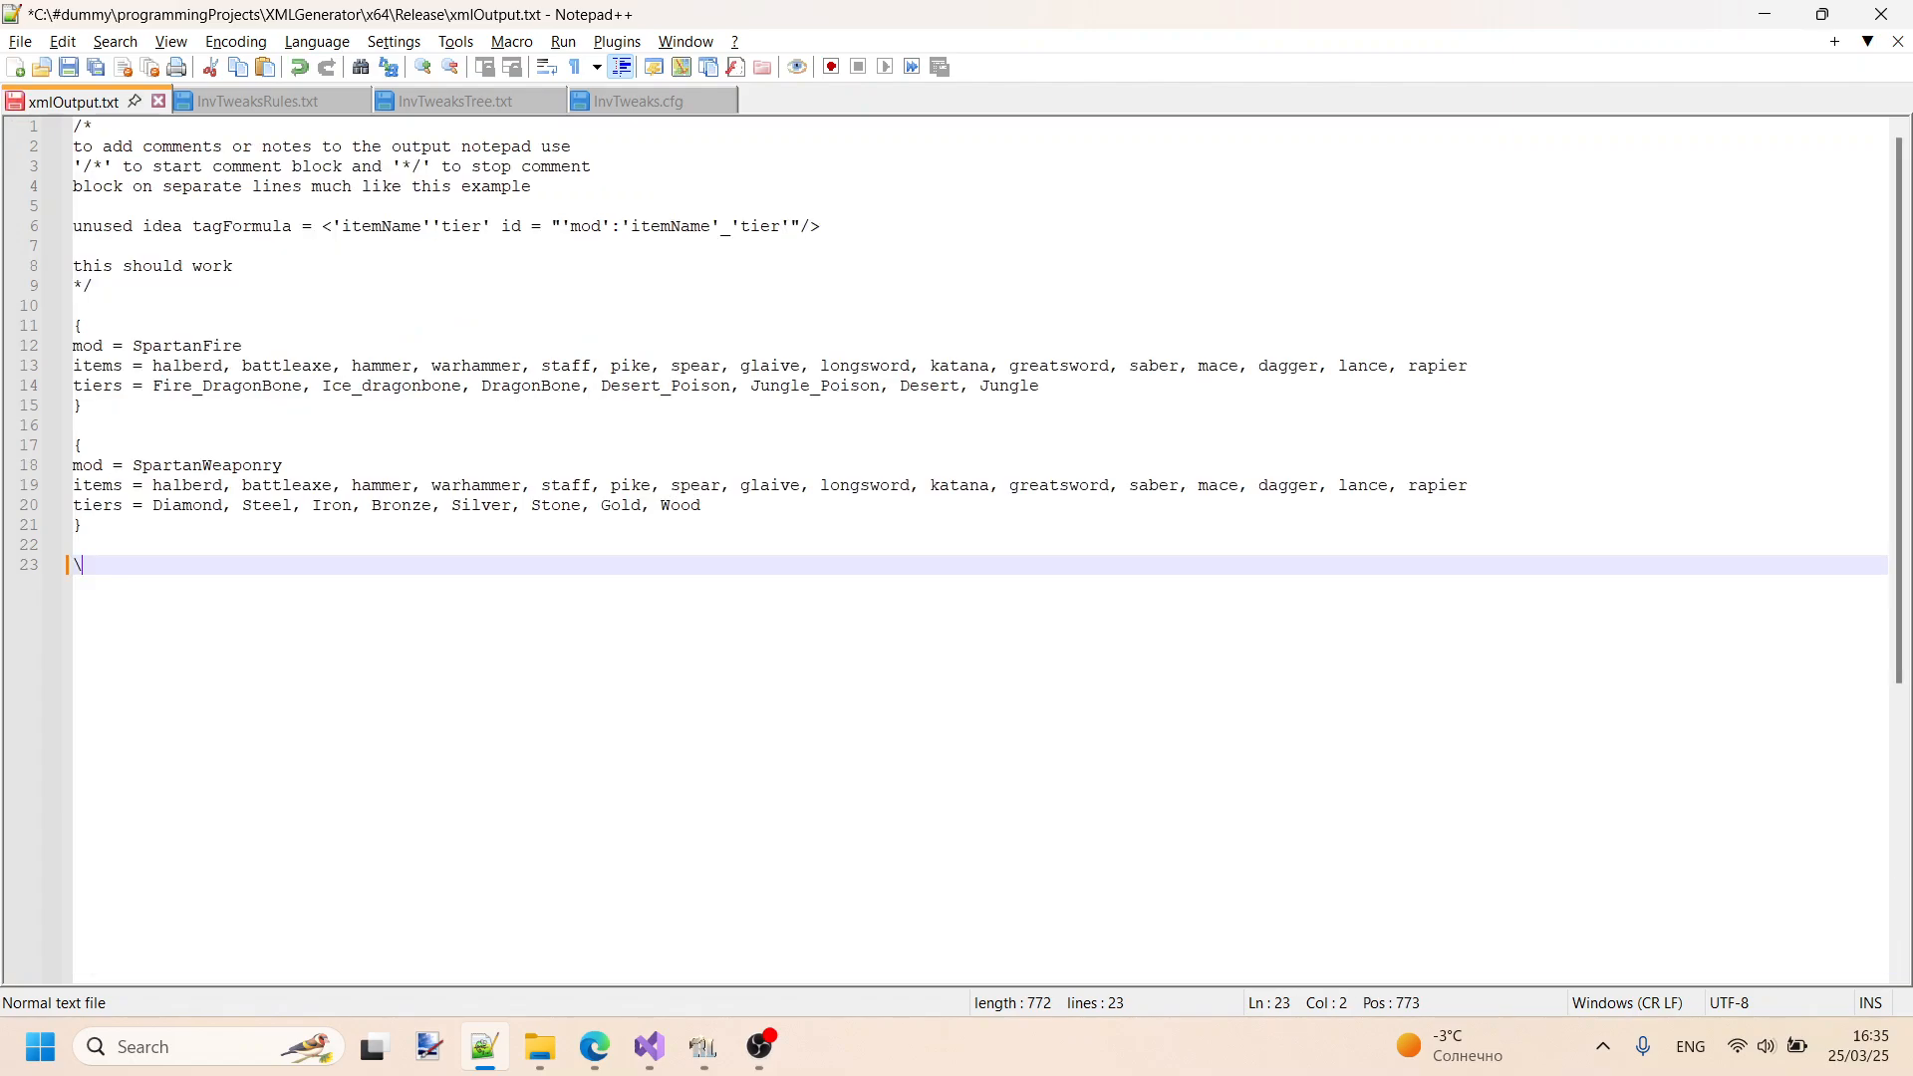
key(BackSpace)
key(BackSpace)
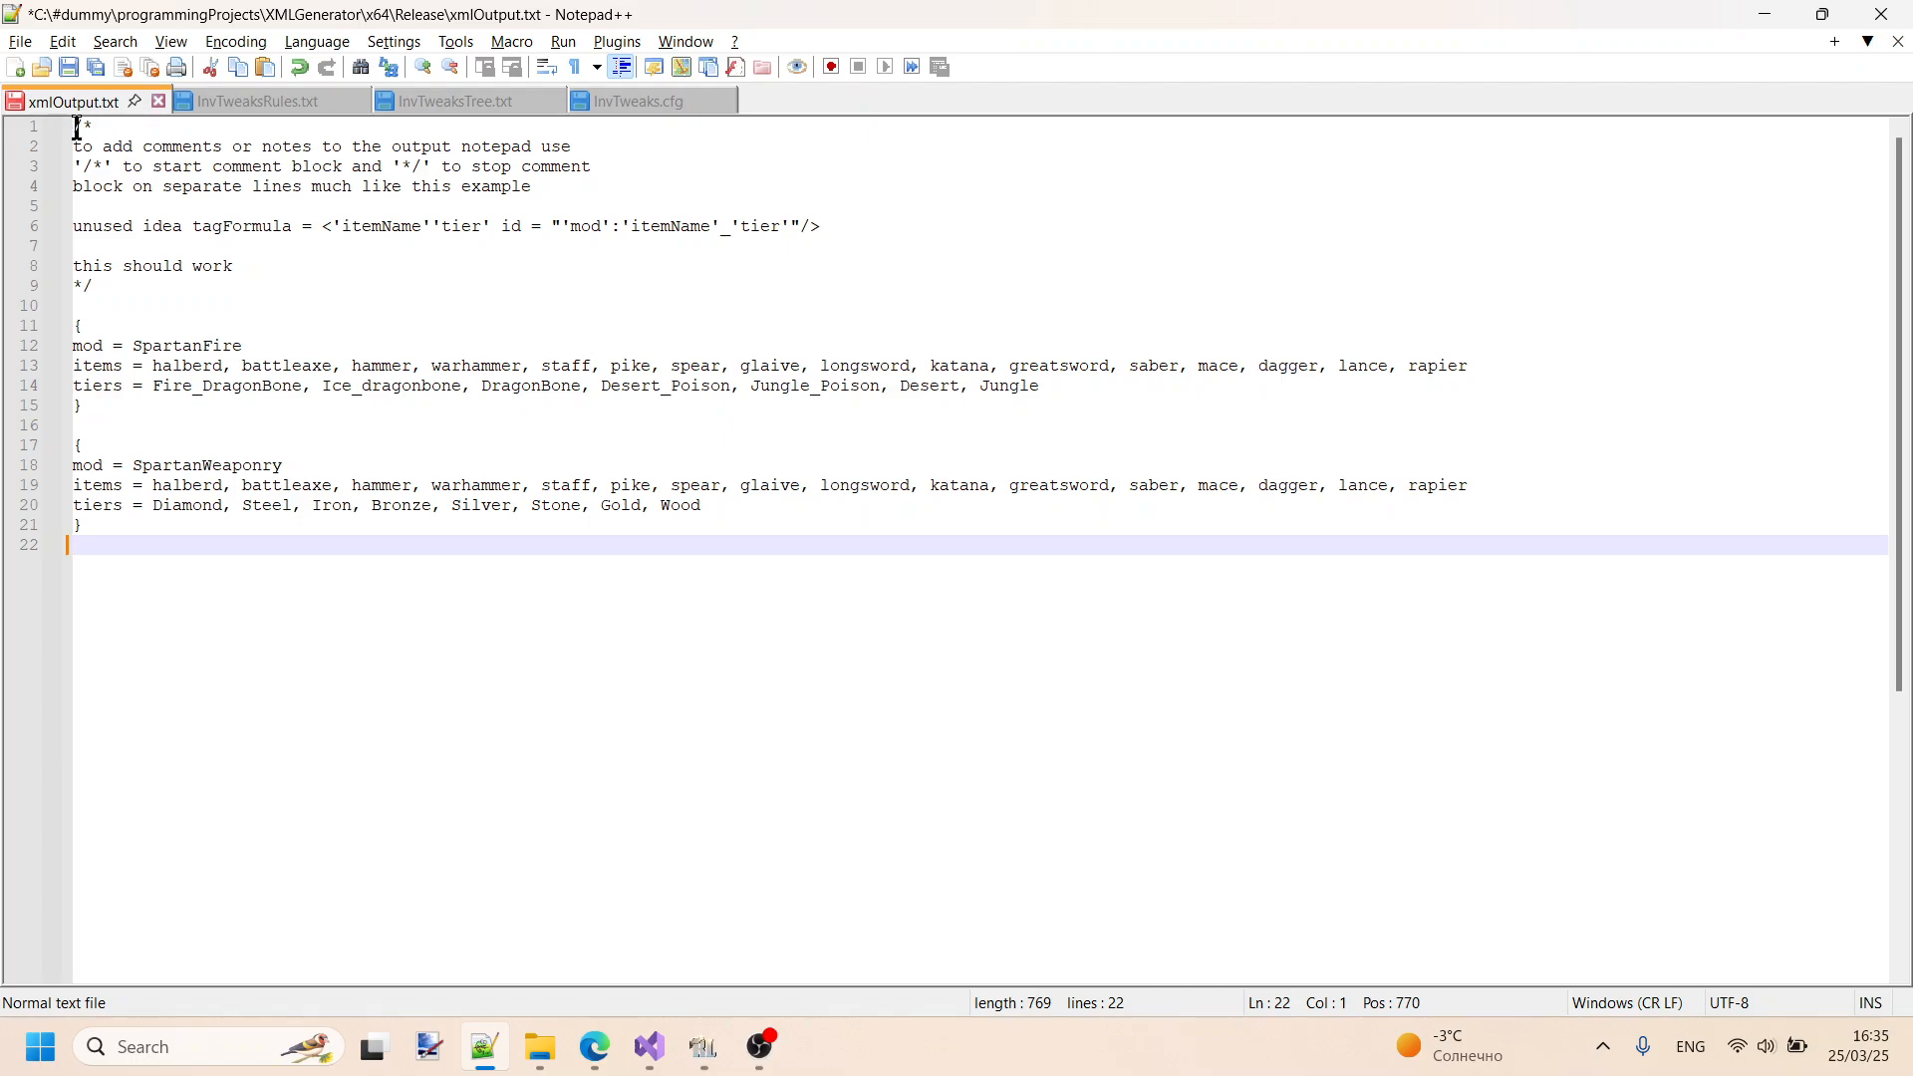
- Highlight the opening and closing comment markers, and the contents of the SpartanWeaponry and SpartanFire blocks
drag(74, 128, 91, 129)
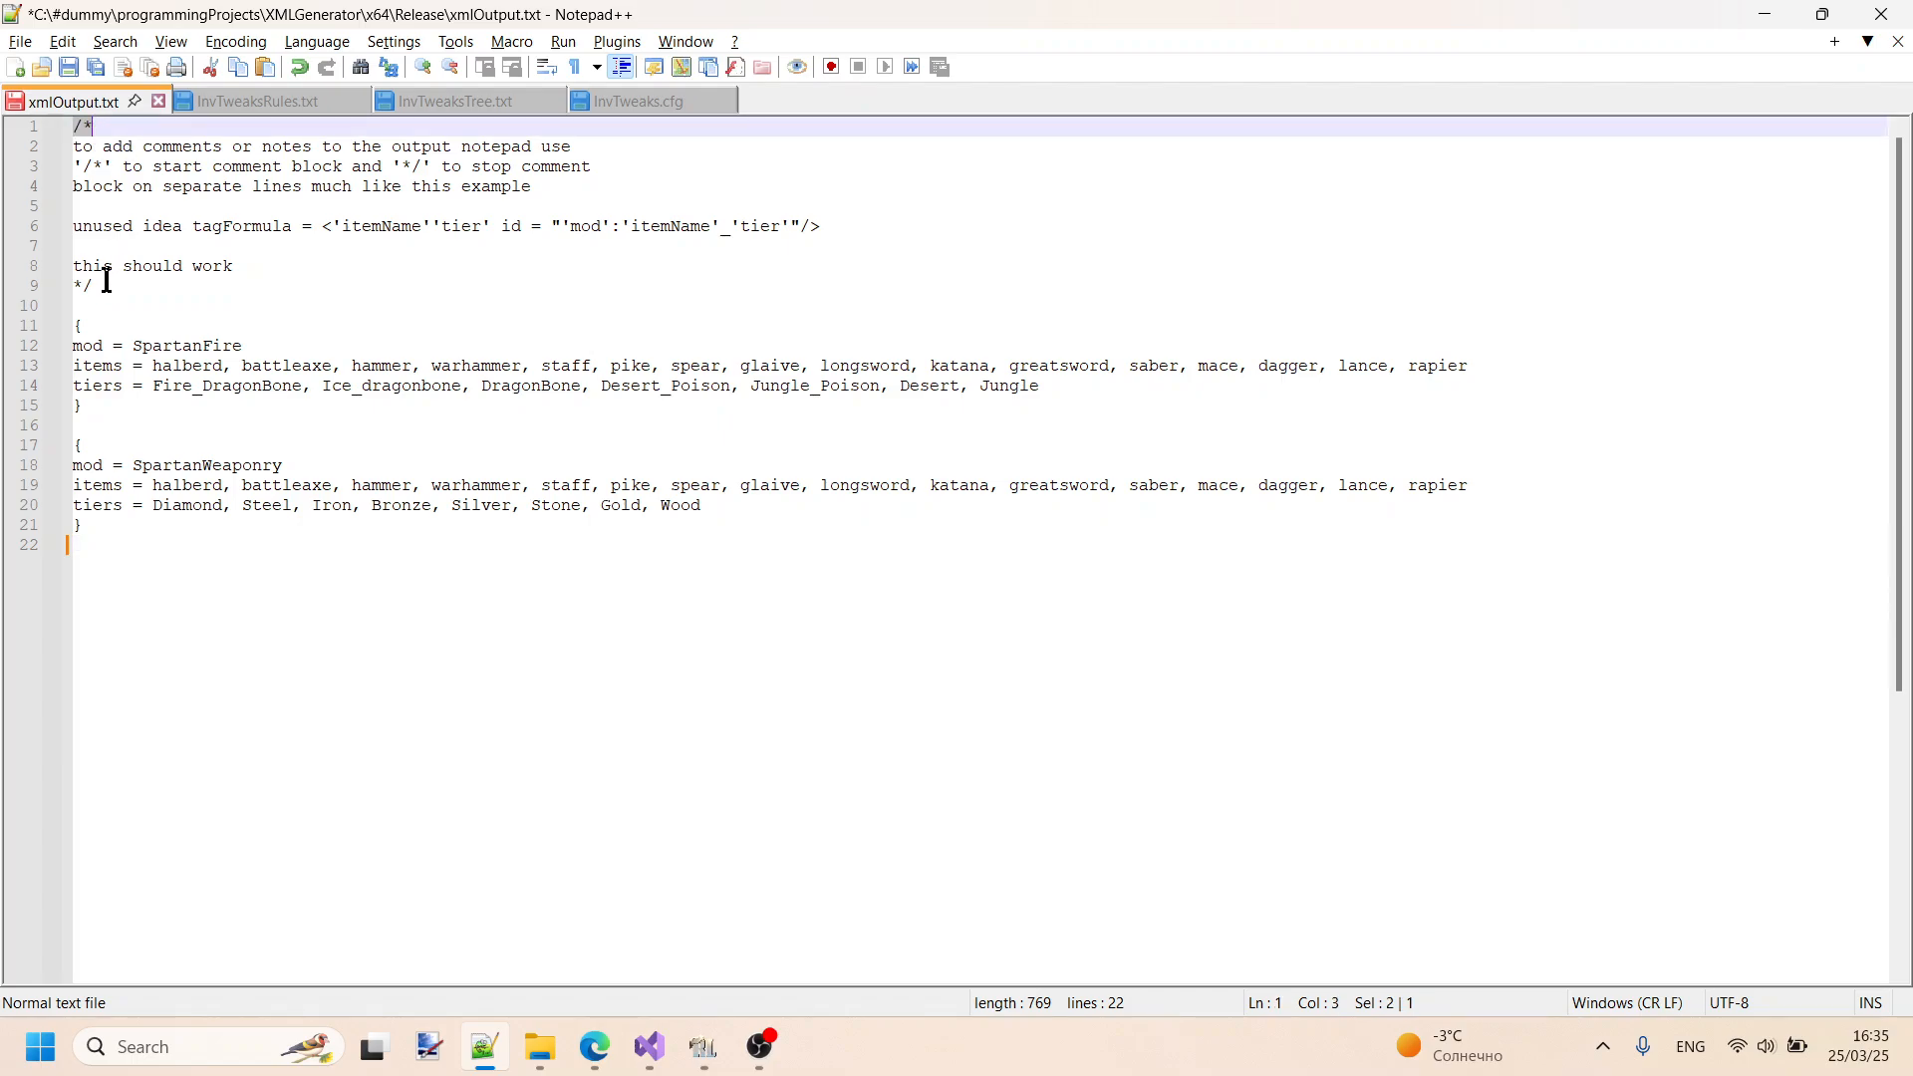
drag(105, 287, 42, 289)
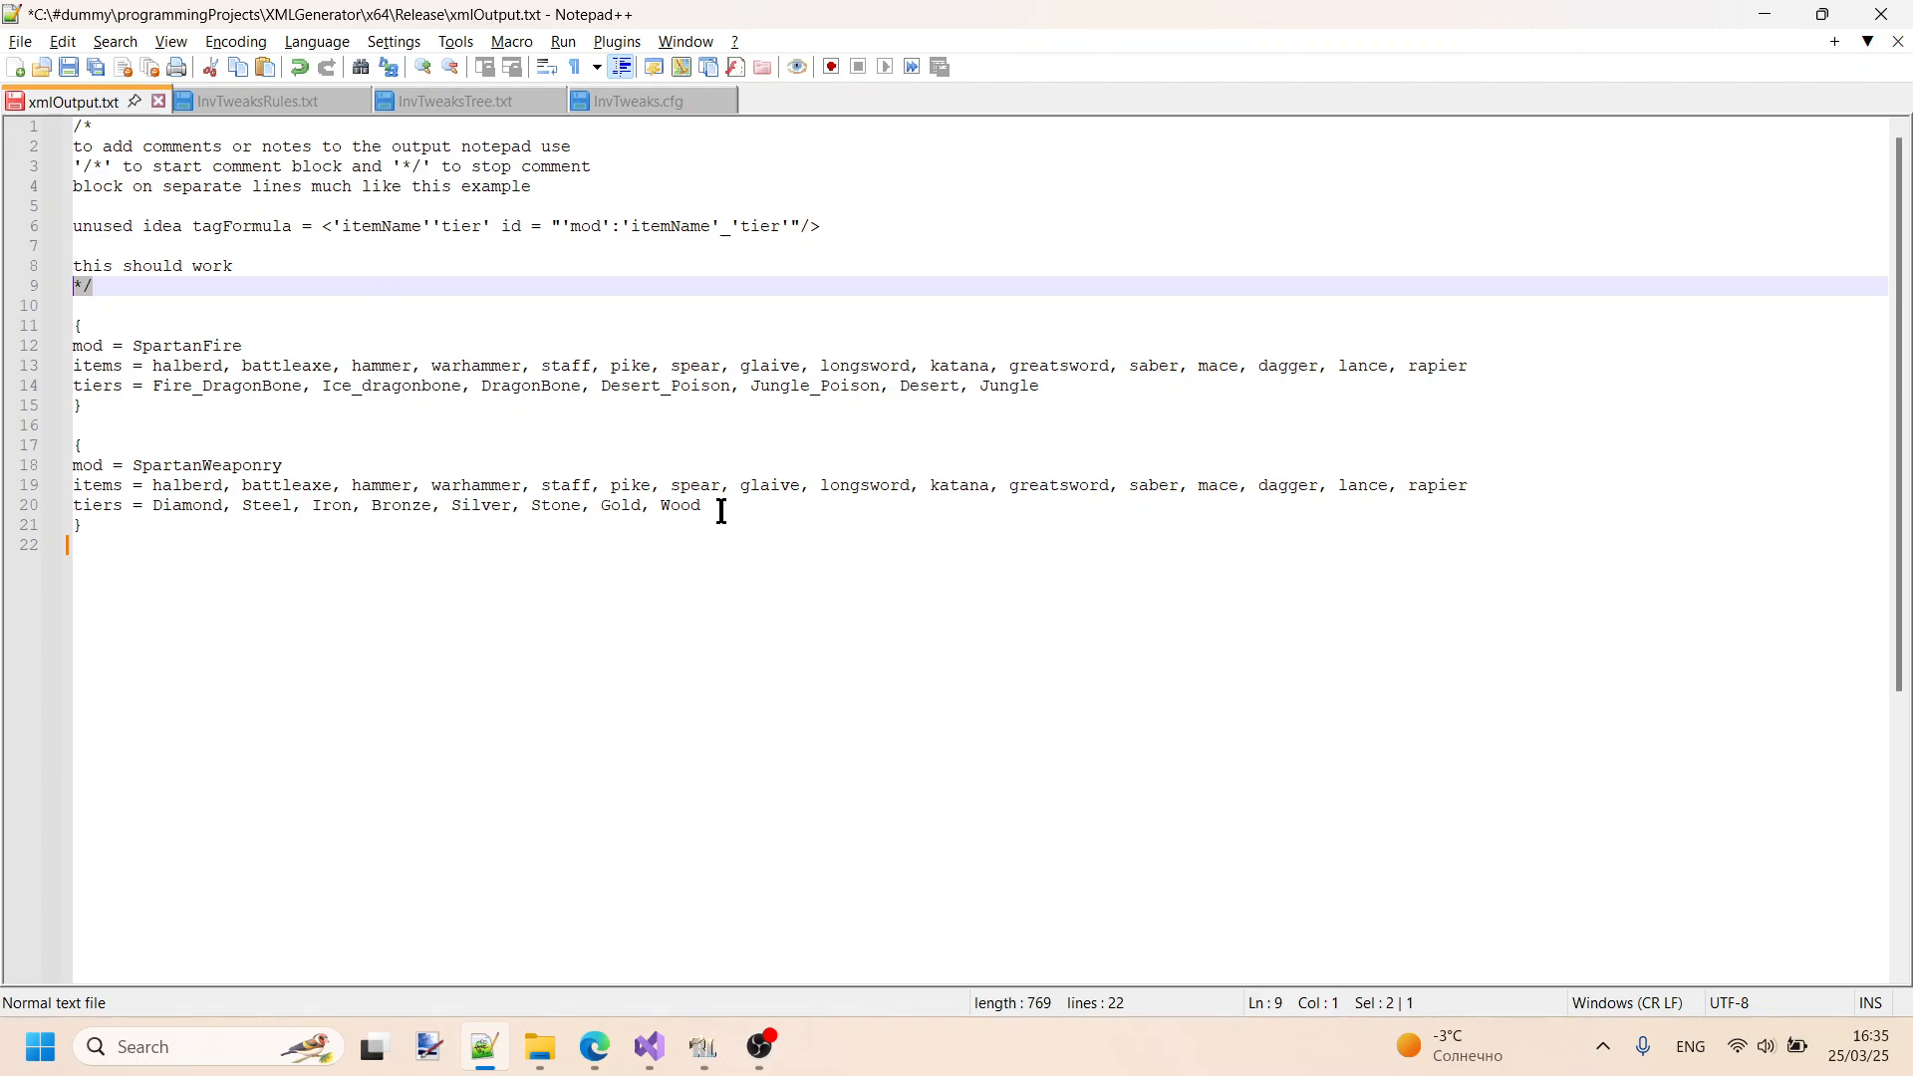
drag(709, 506, 64, 461)
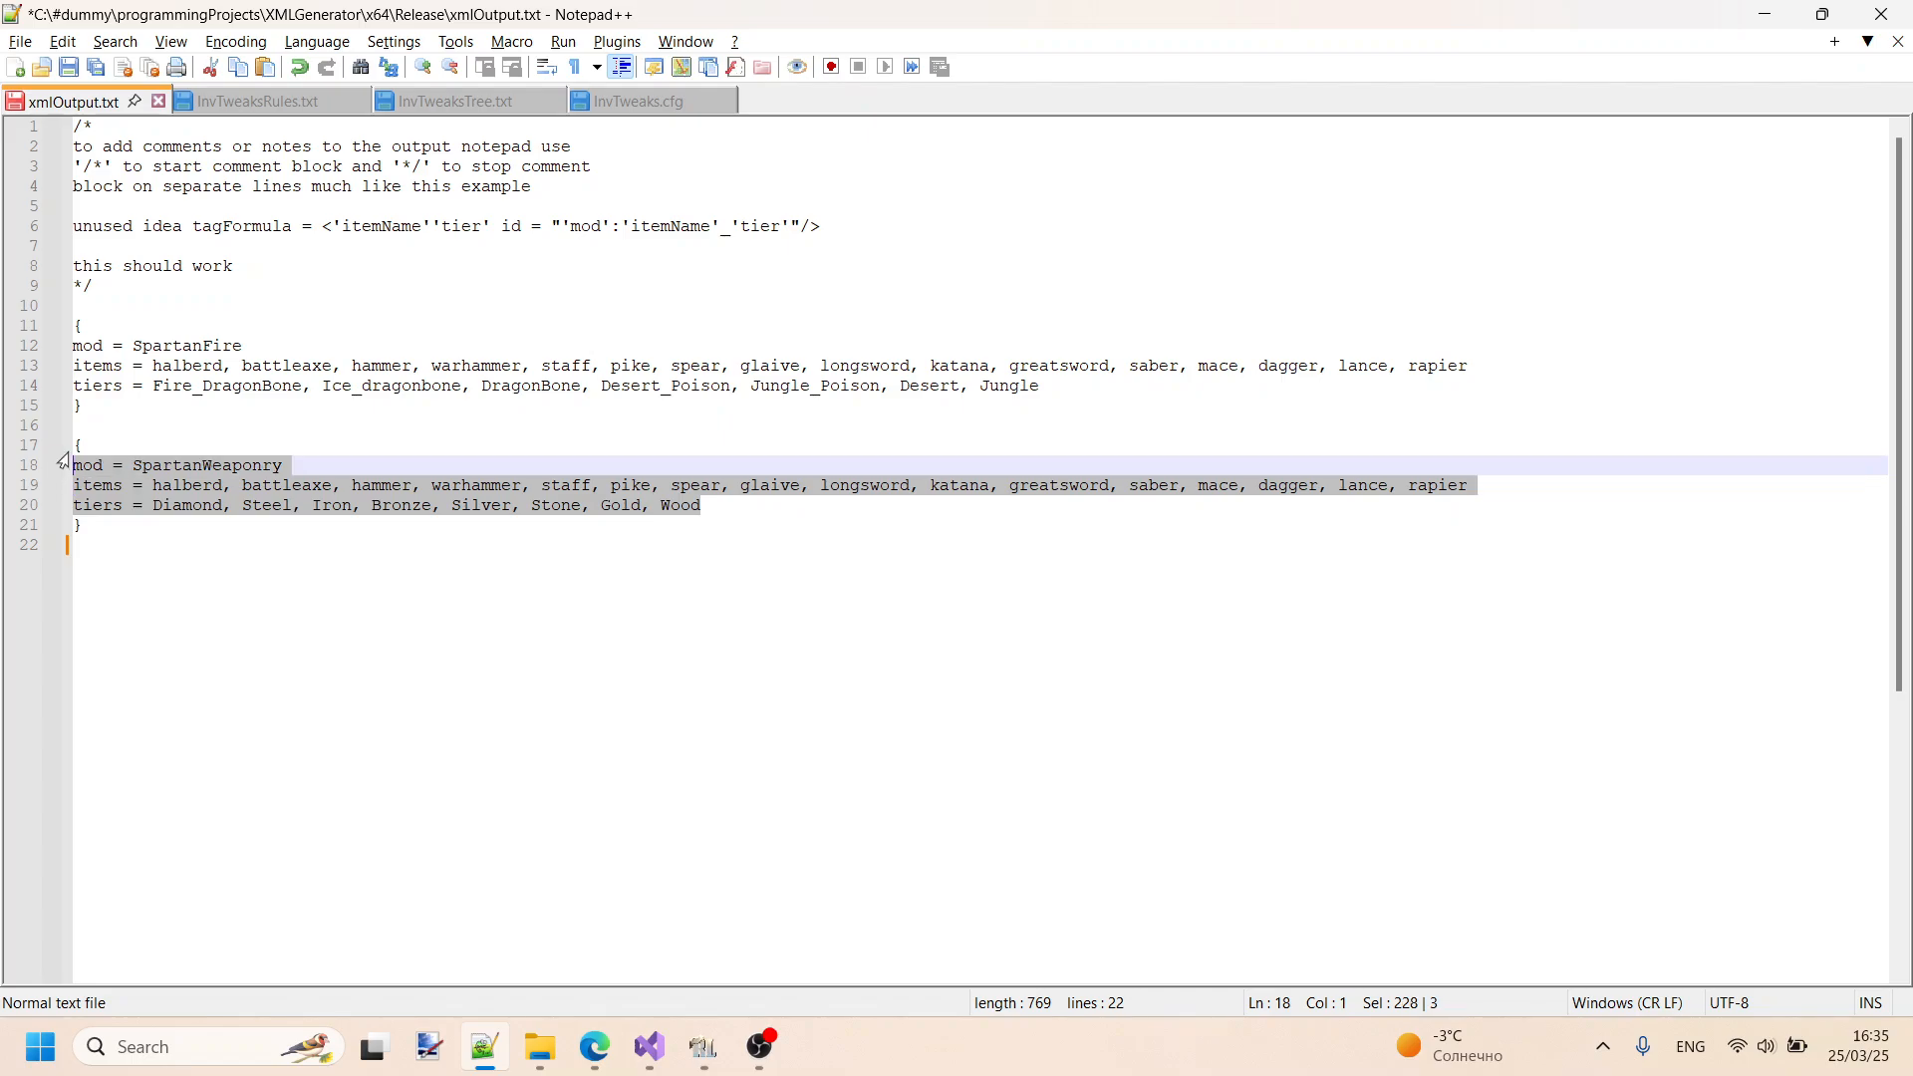
drag(1062, 390, 80, 342)
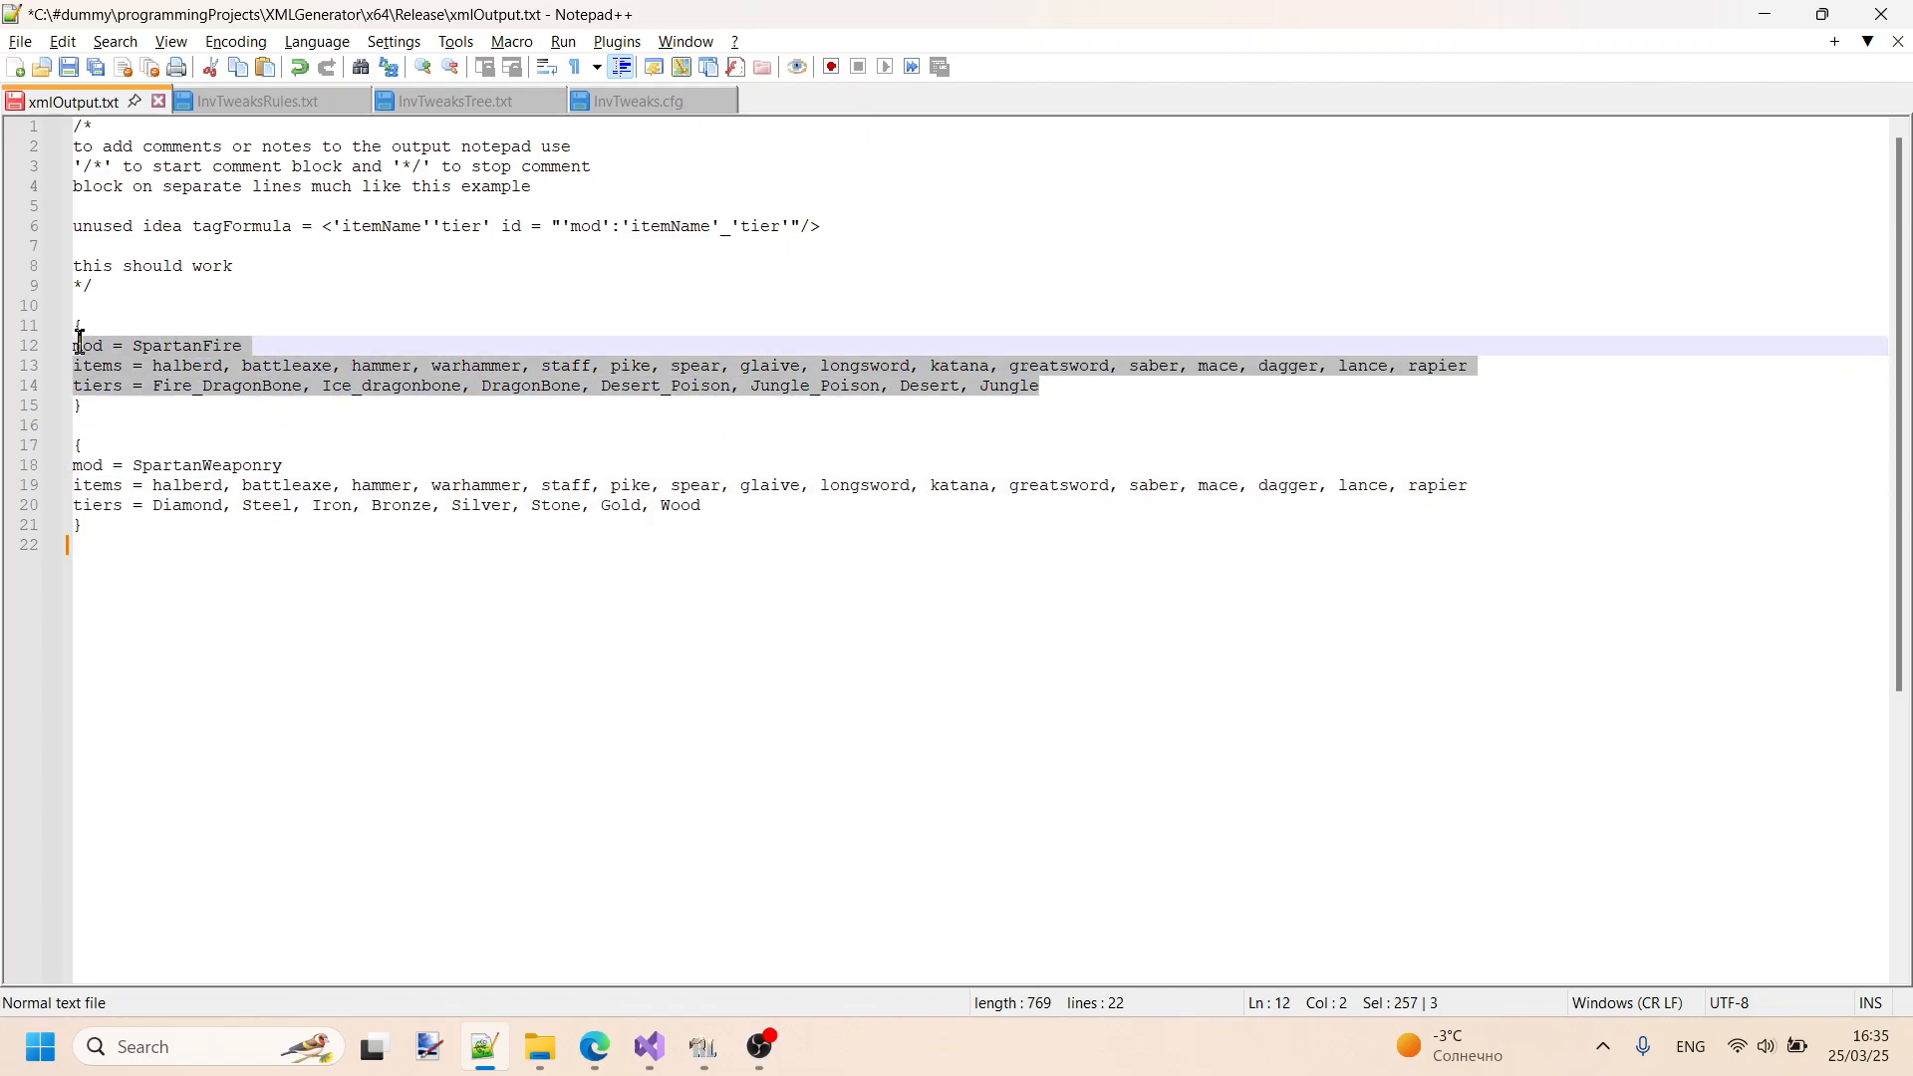
click(304, 303)
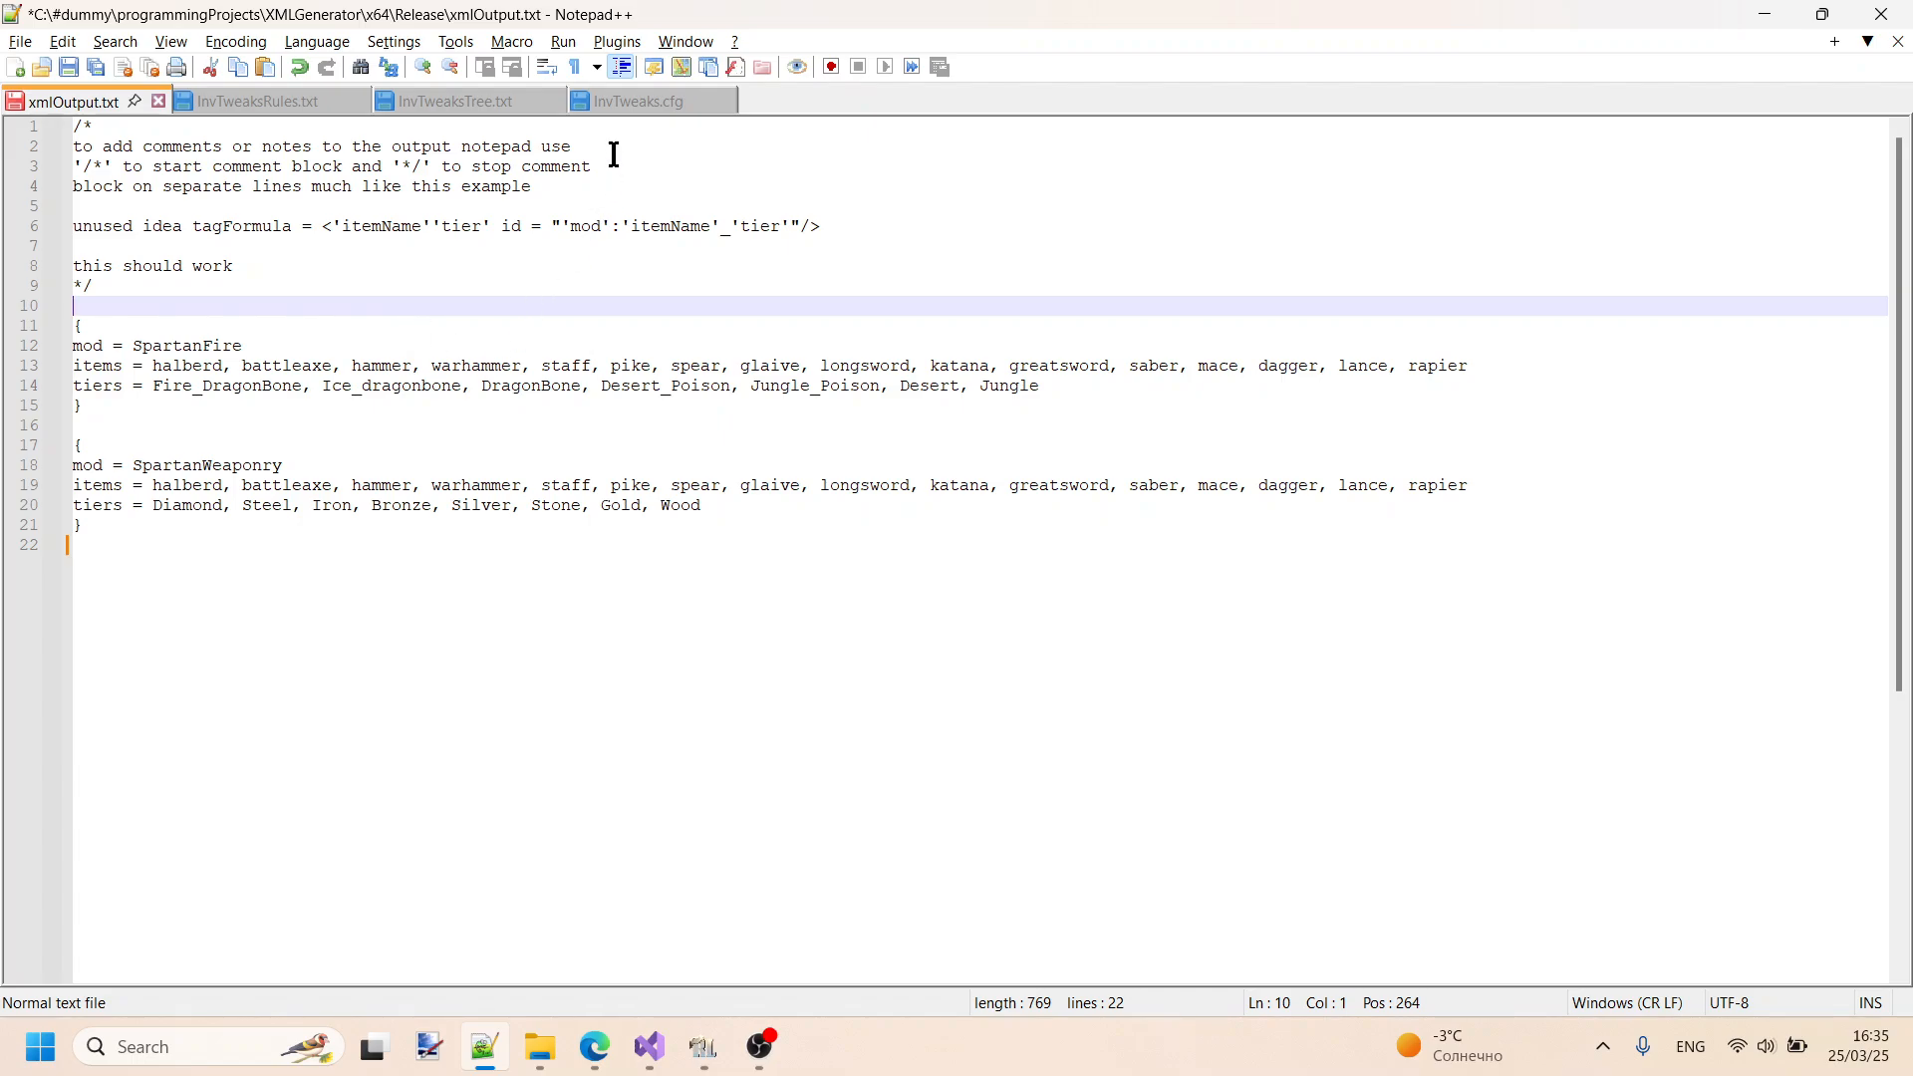
- Glance at InvTweaksTree.txt and InvTweaksRules.txt, and highlight the mod names SpartanFire and SpartanWeaponry in xmlOutput.txt
click(488, 108)
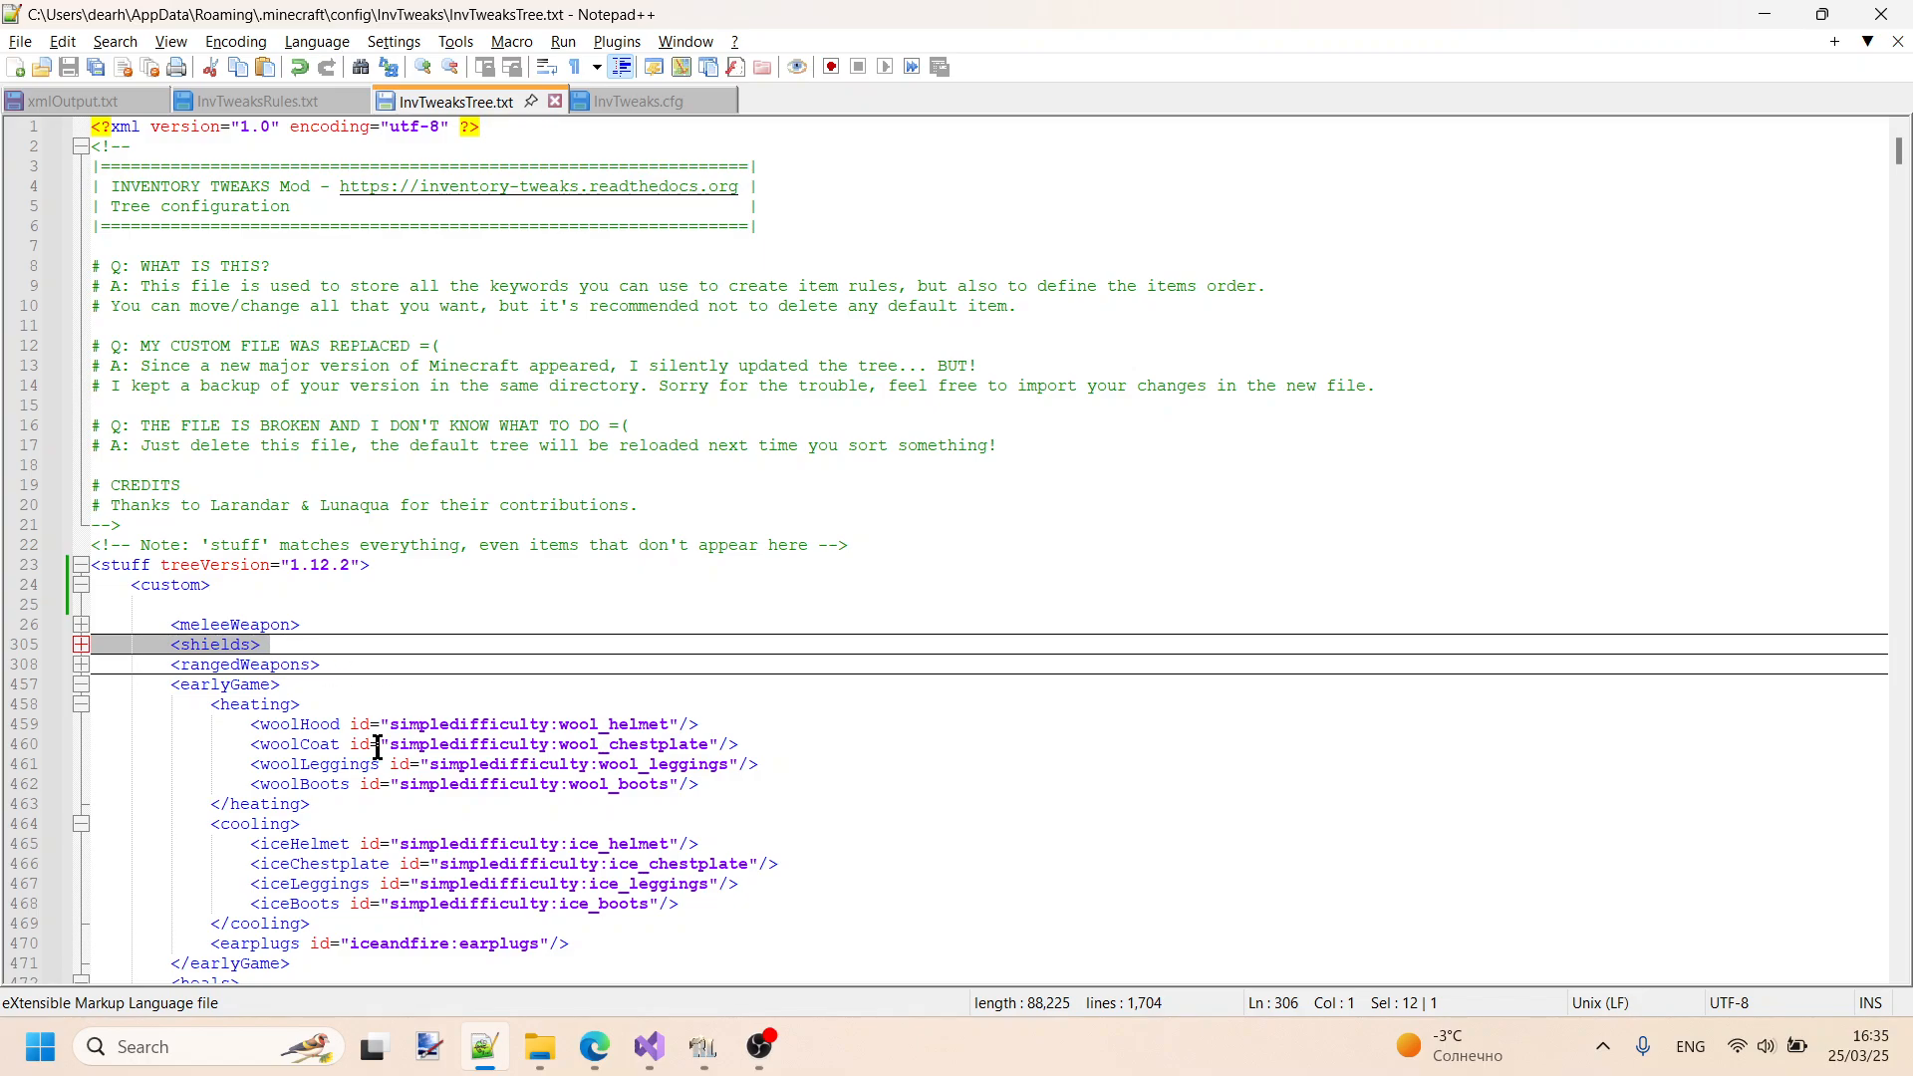
click(257, 103)
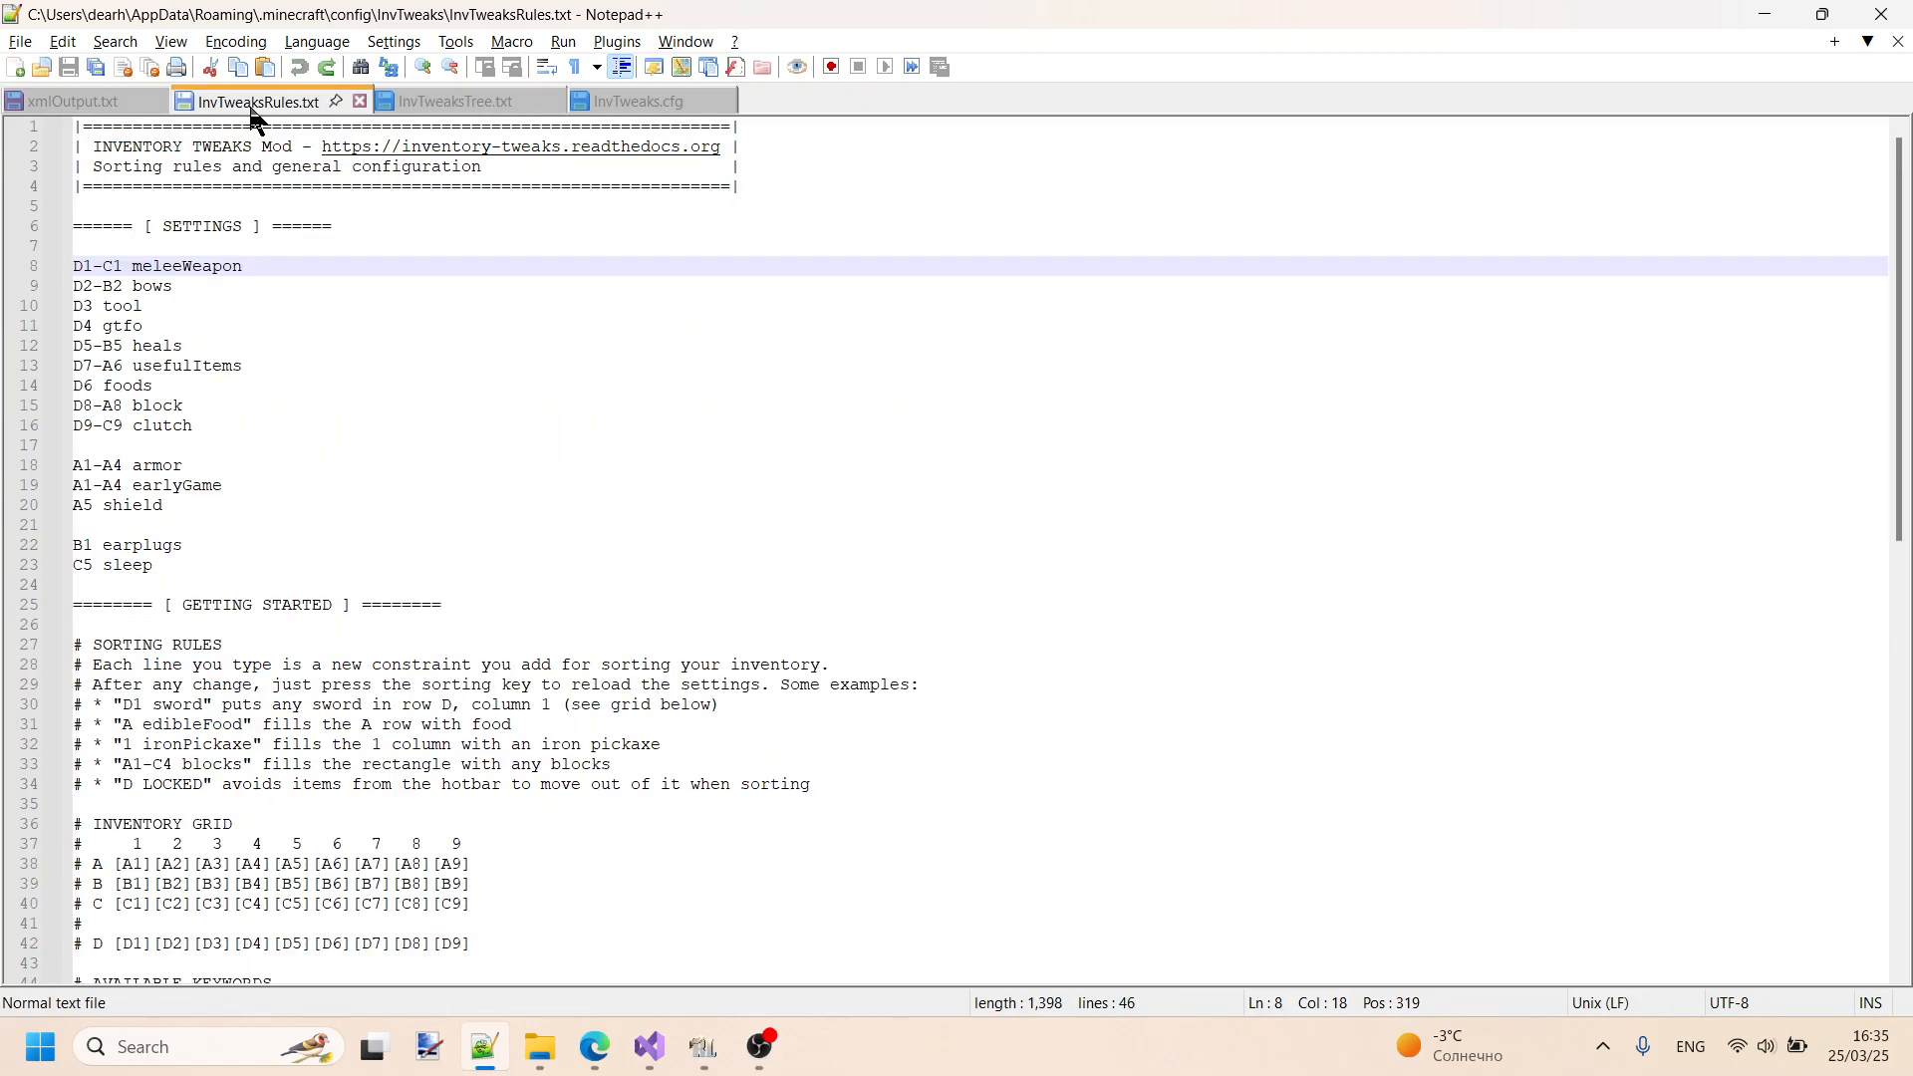
click(62, 102)
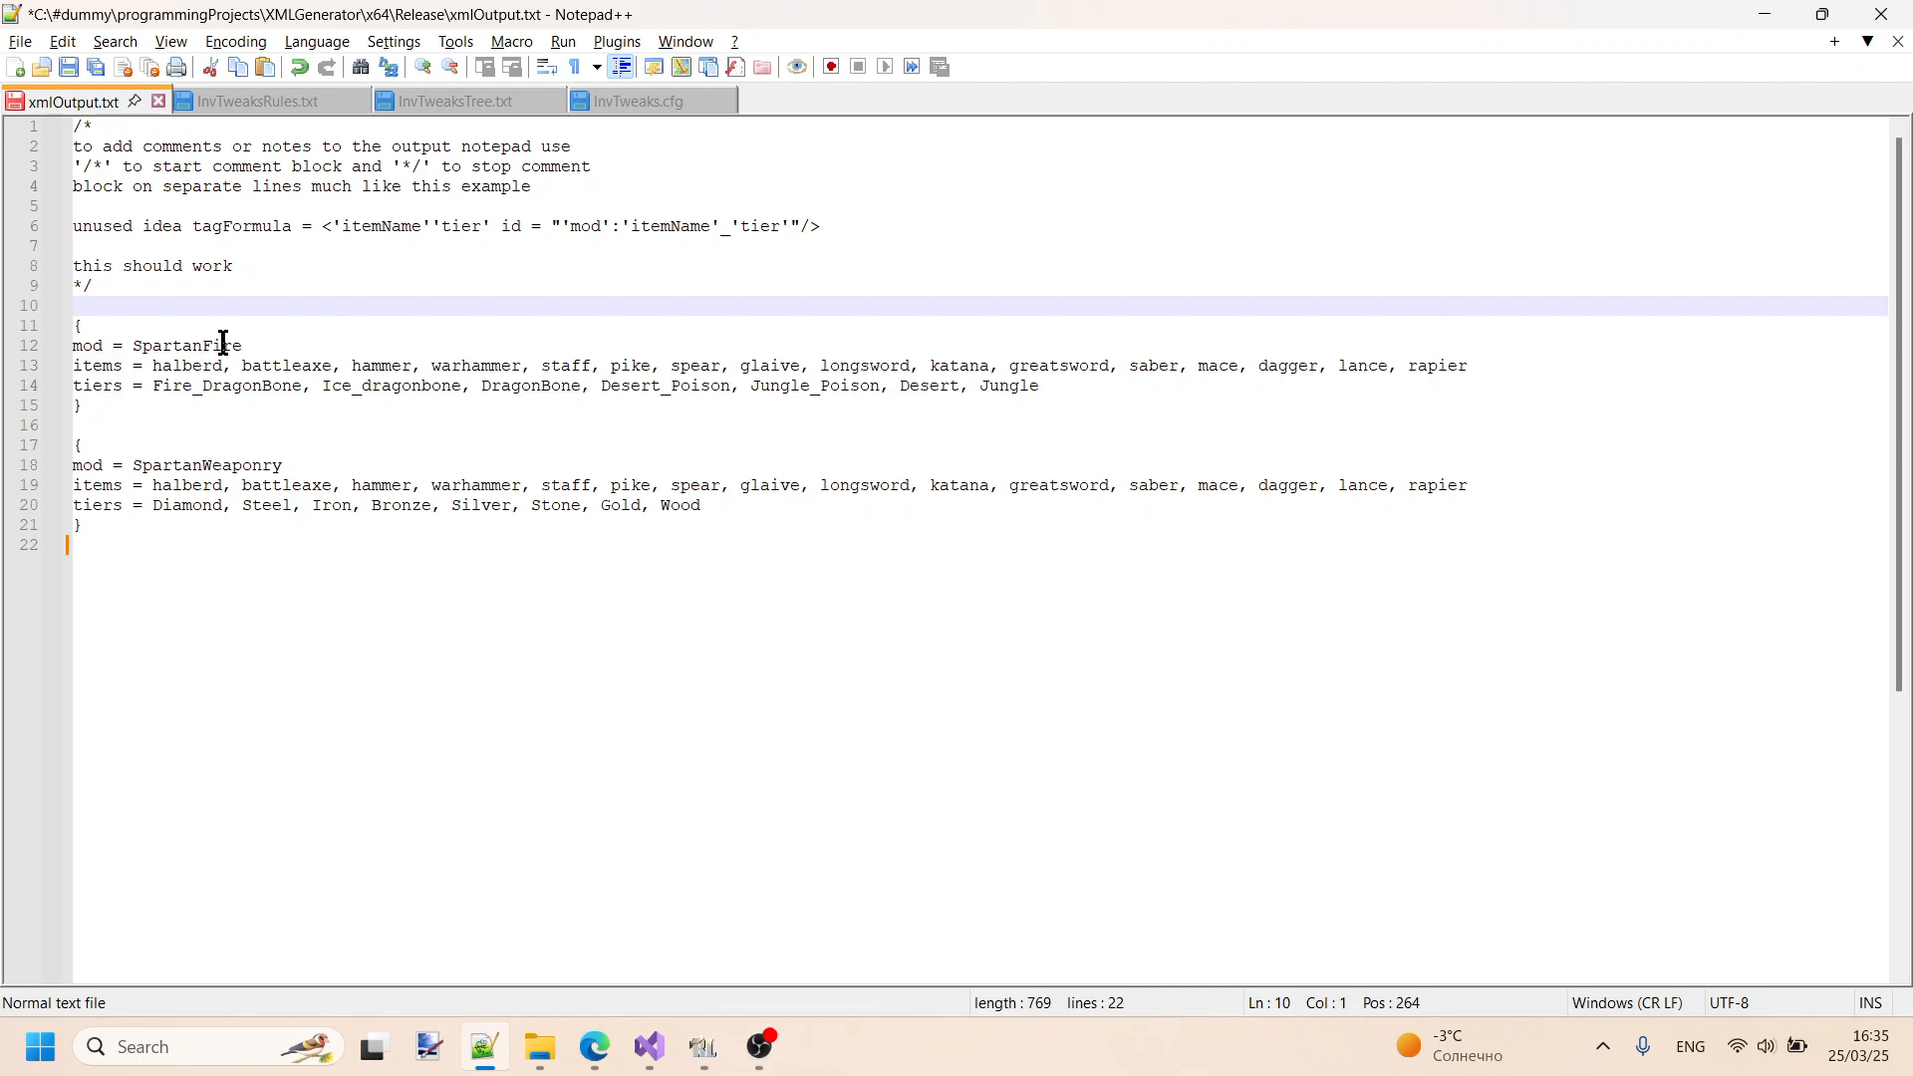
drag(243, 346, 135, 346)
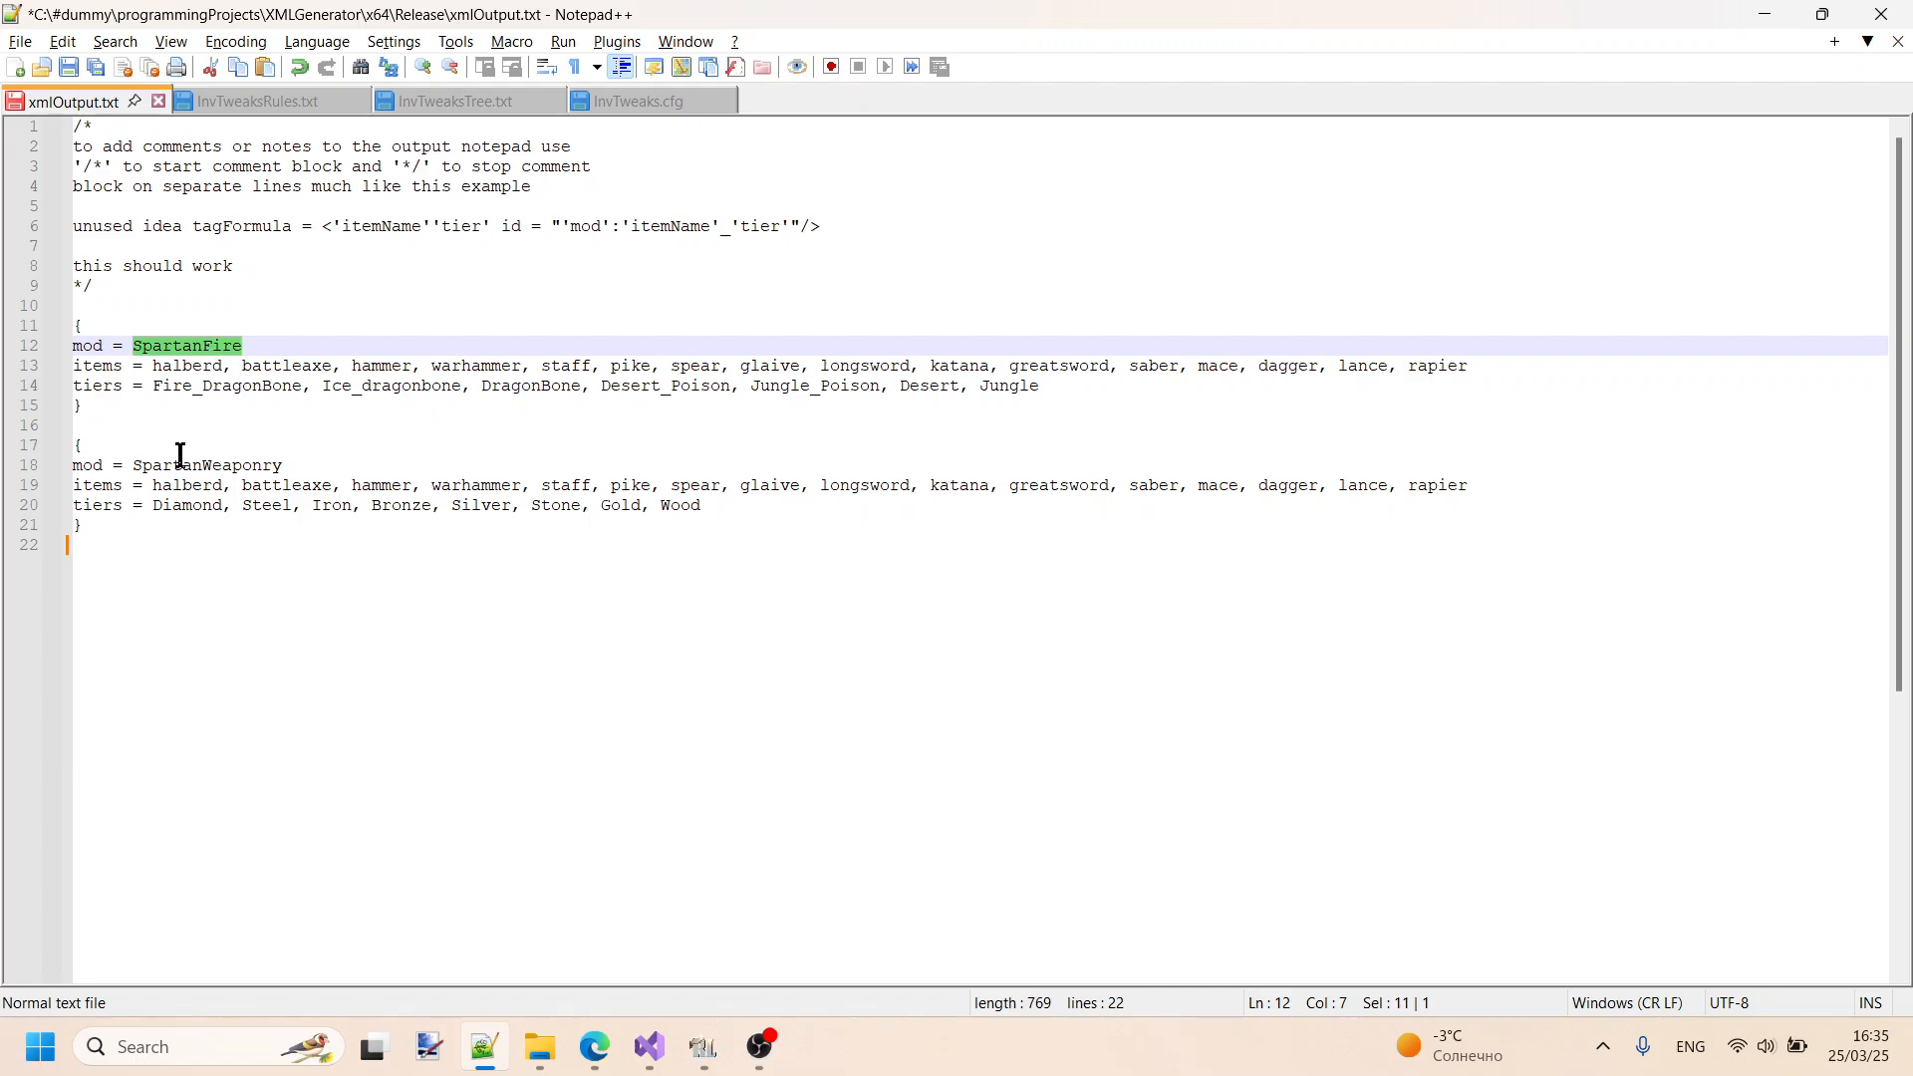
drag(283, 465, 140, 465)
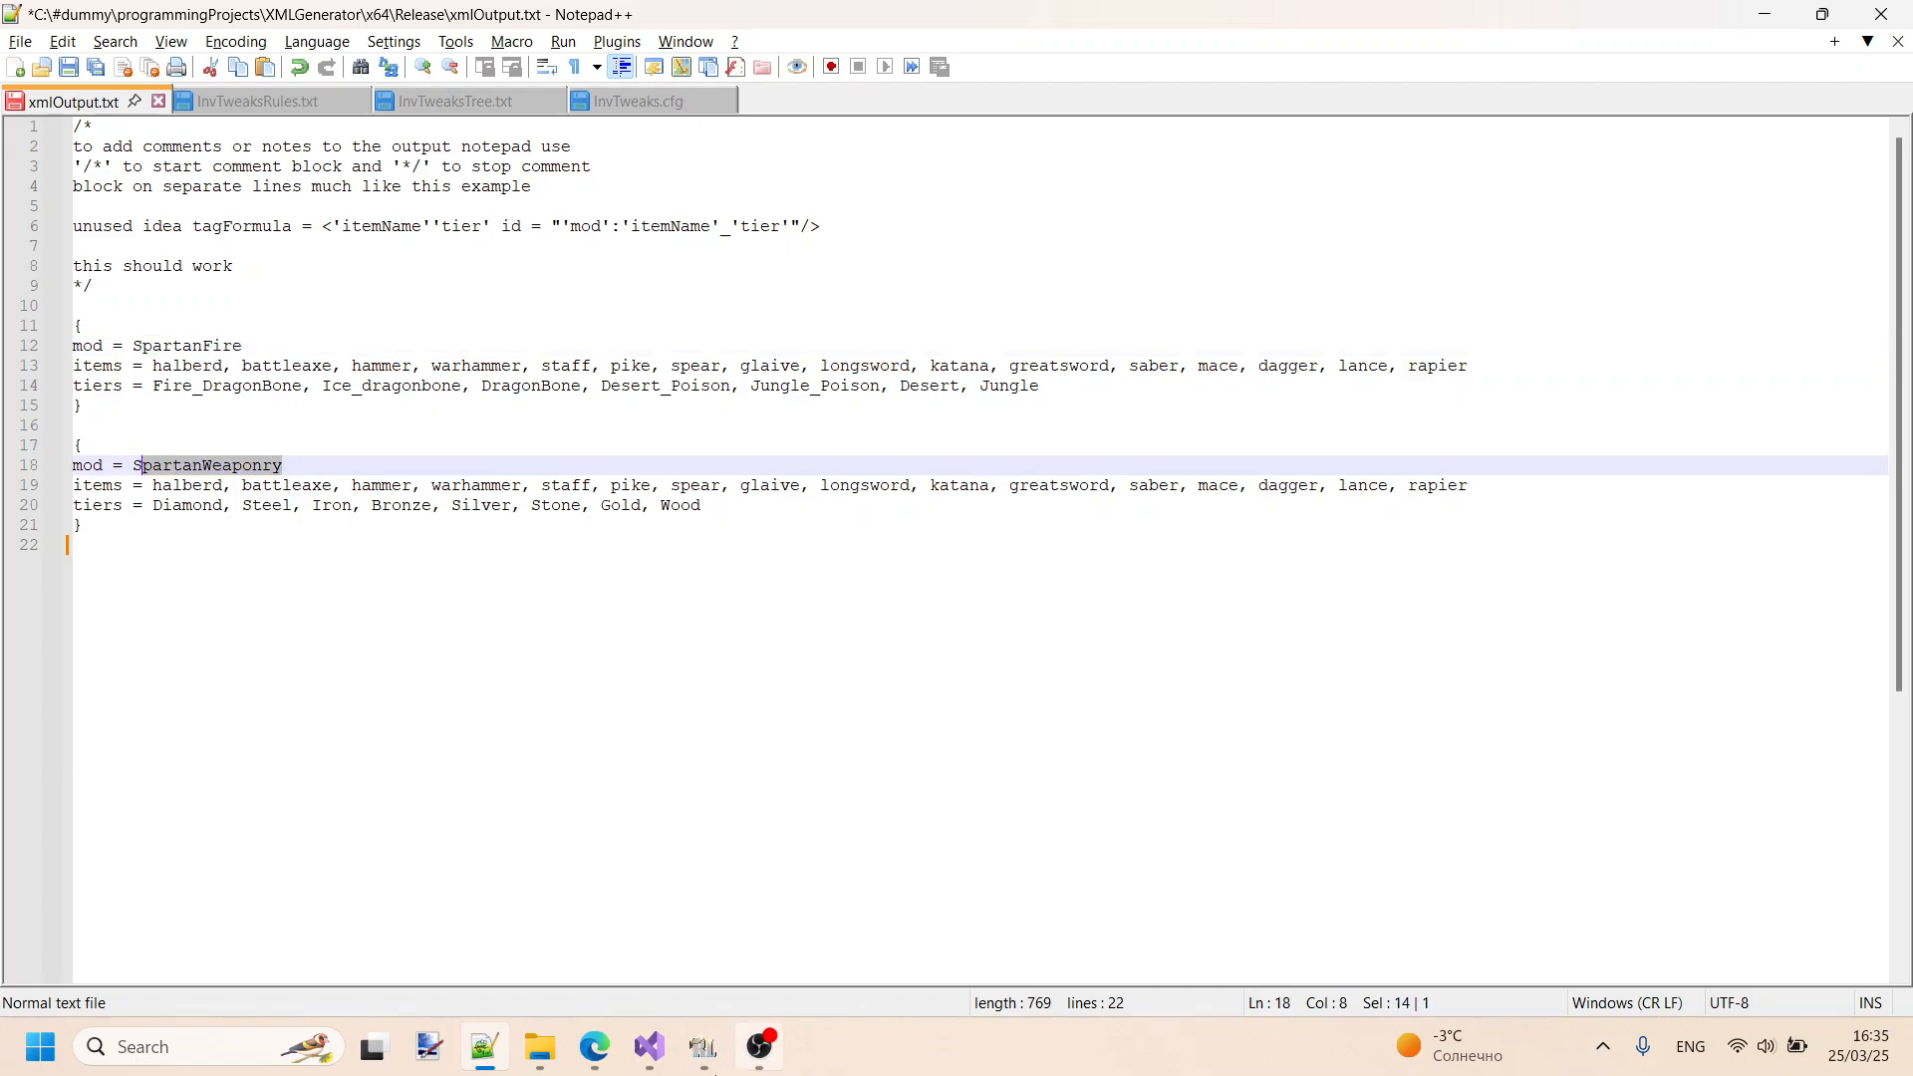
- Switch to RLCraft, open the inventory and shorten the item search to "spartan" to examine the matching weapons
click(704, 1046)
click(1275, 342)
key(e)
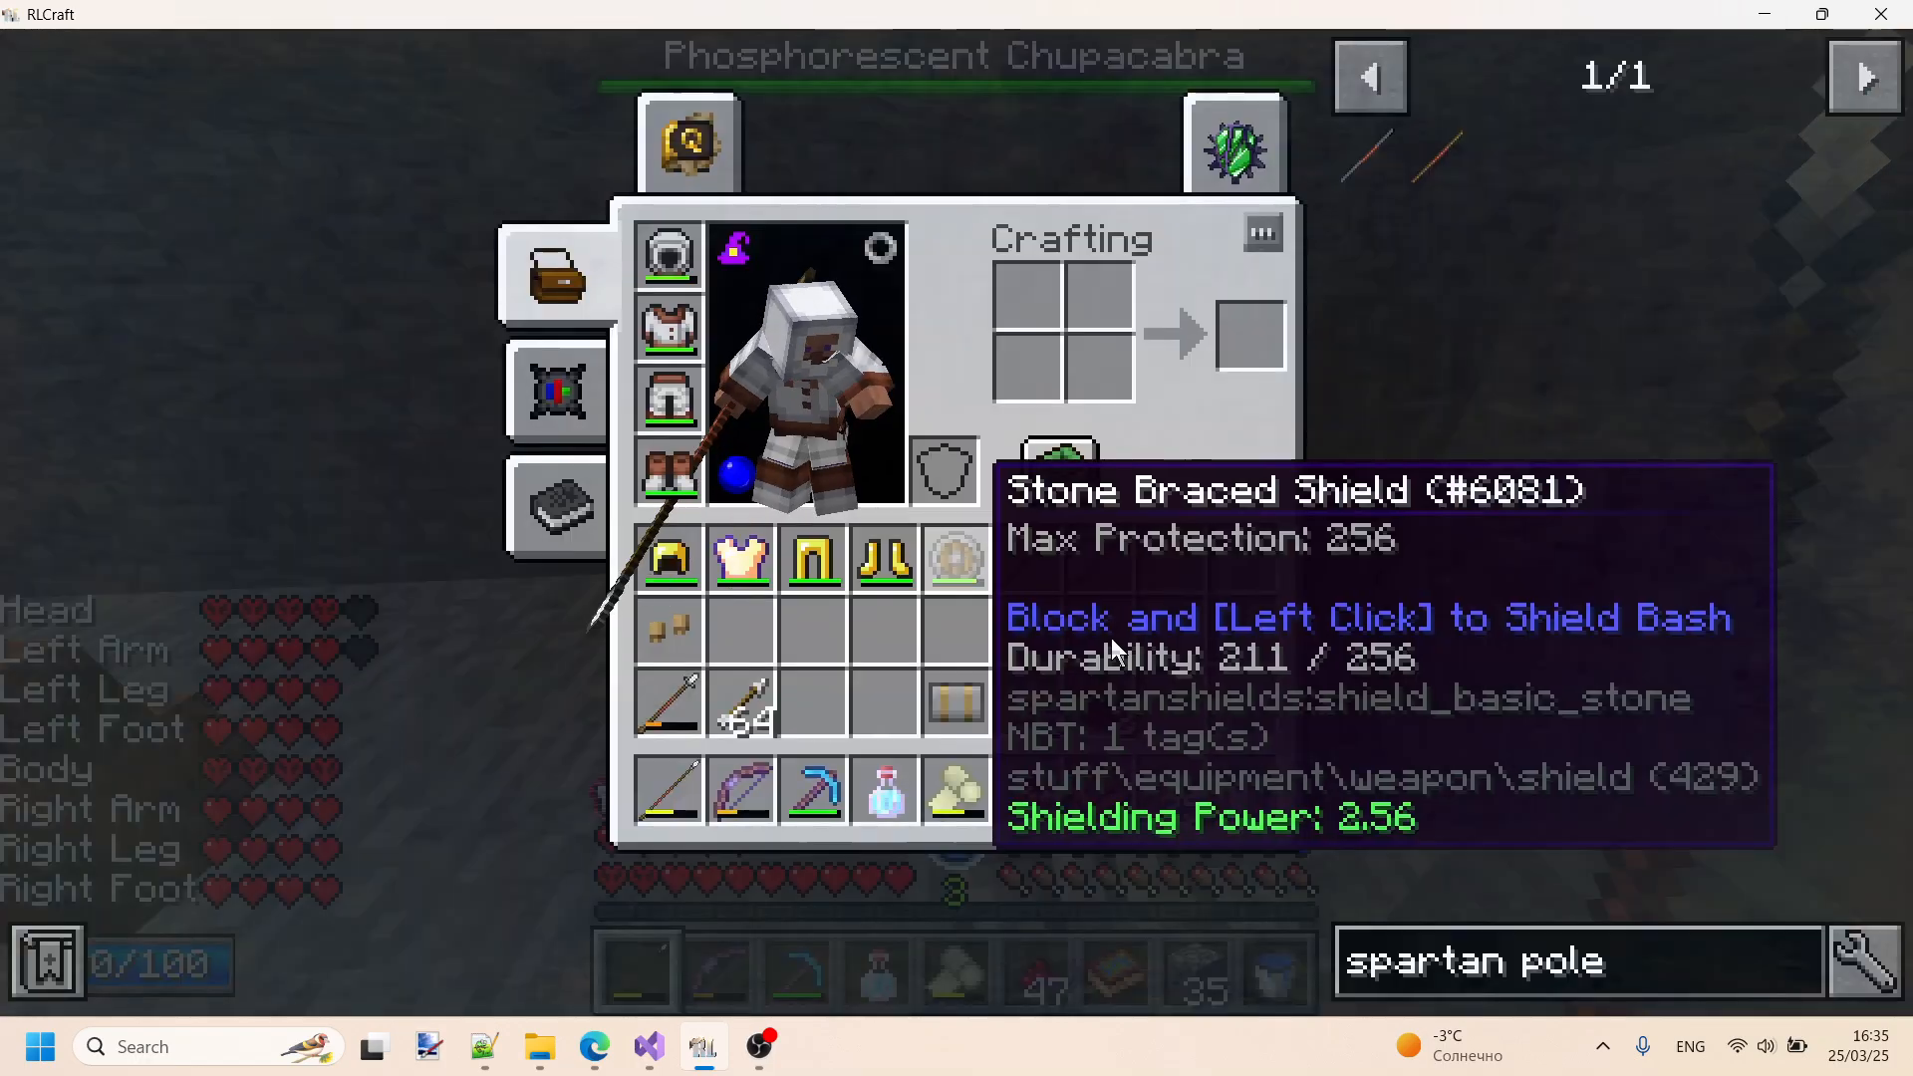
click(1650, 943)
key(BackSpace)
key(BackSpace)
key(BackSpace)
key(BackSpace)
key(BackSpace)
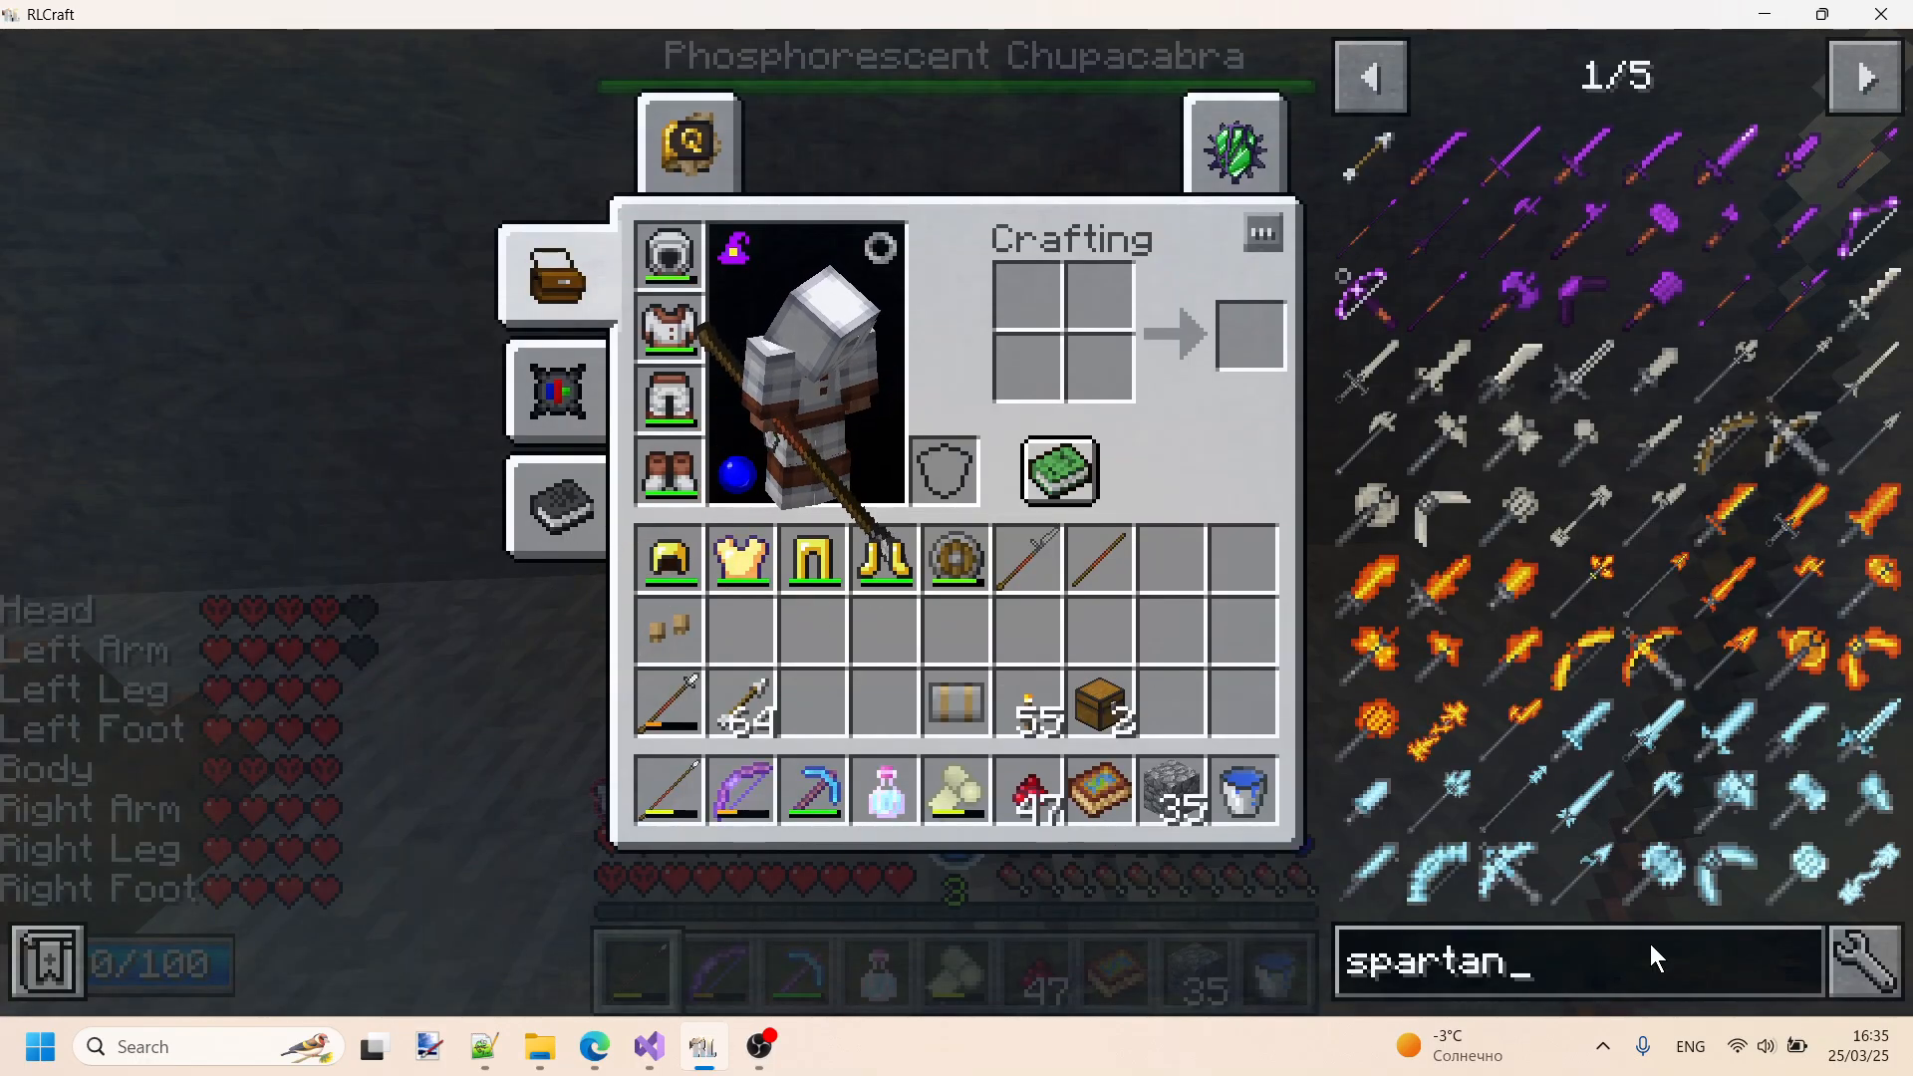
mouse_move(1535, 612)
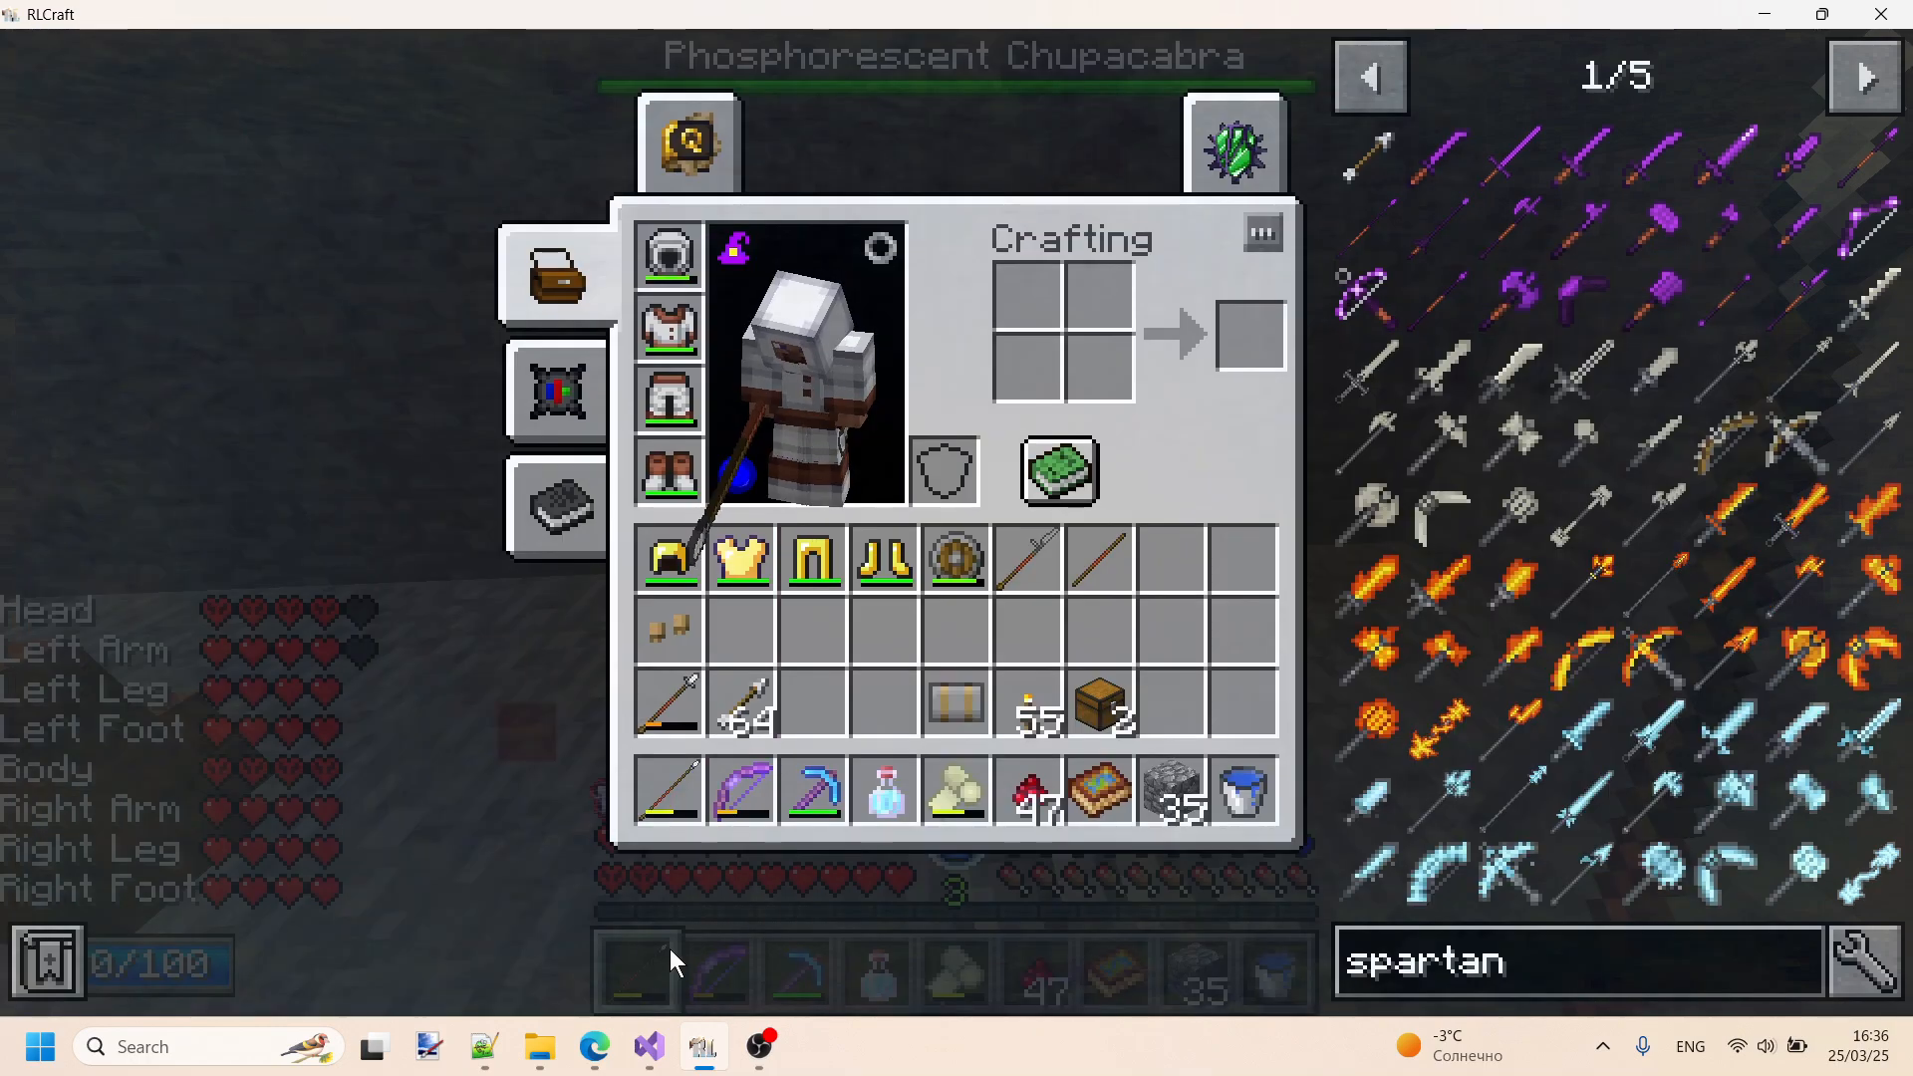
mouse_move(653, 1051)
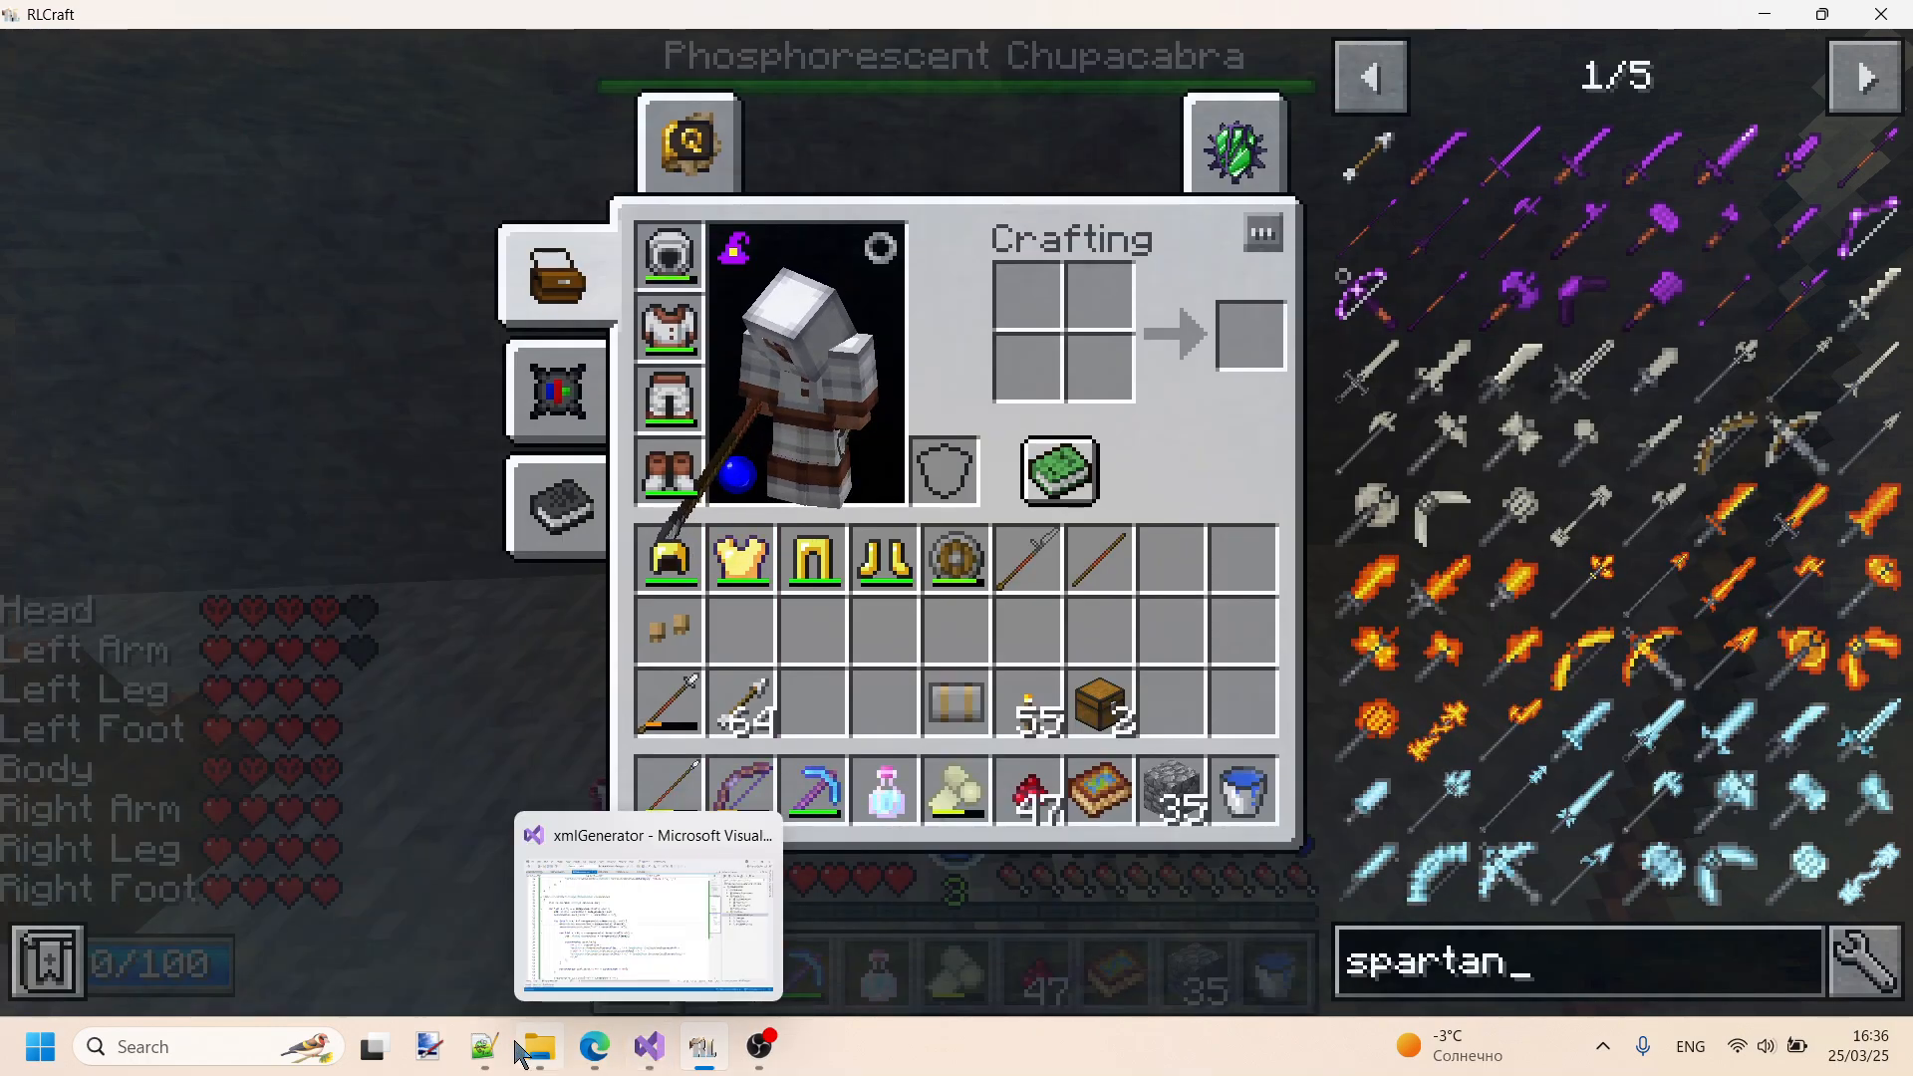
- Switch back to Notepad++ and highlight the mod name SpartanFire in xmlOutput.txt, including its capital letters S and F
click(483, 1041)
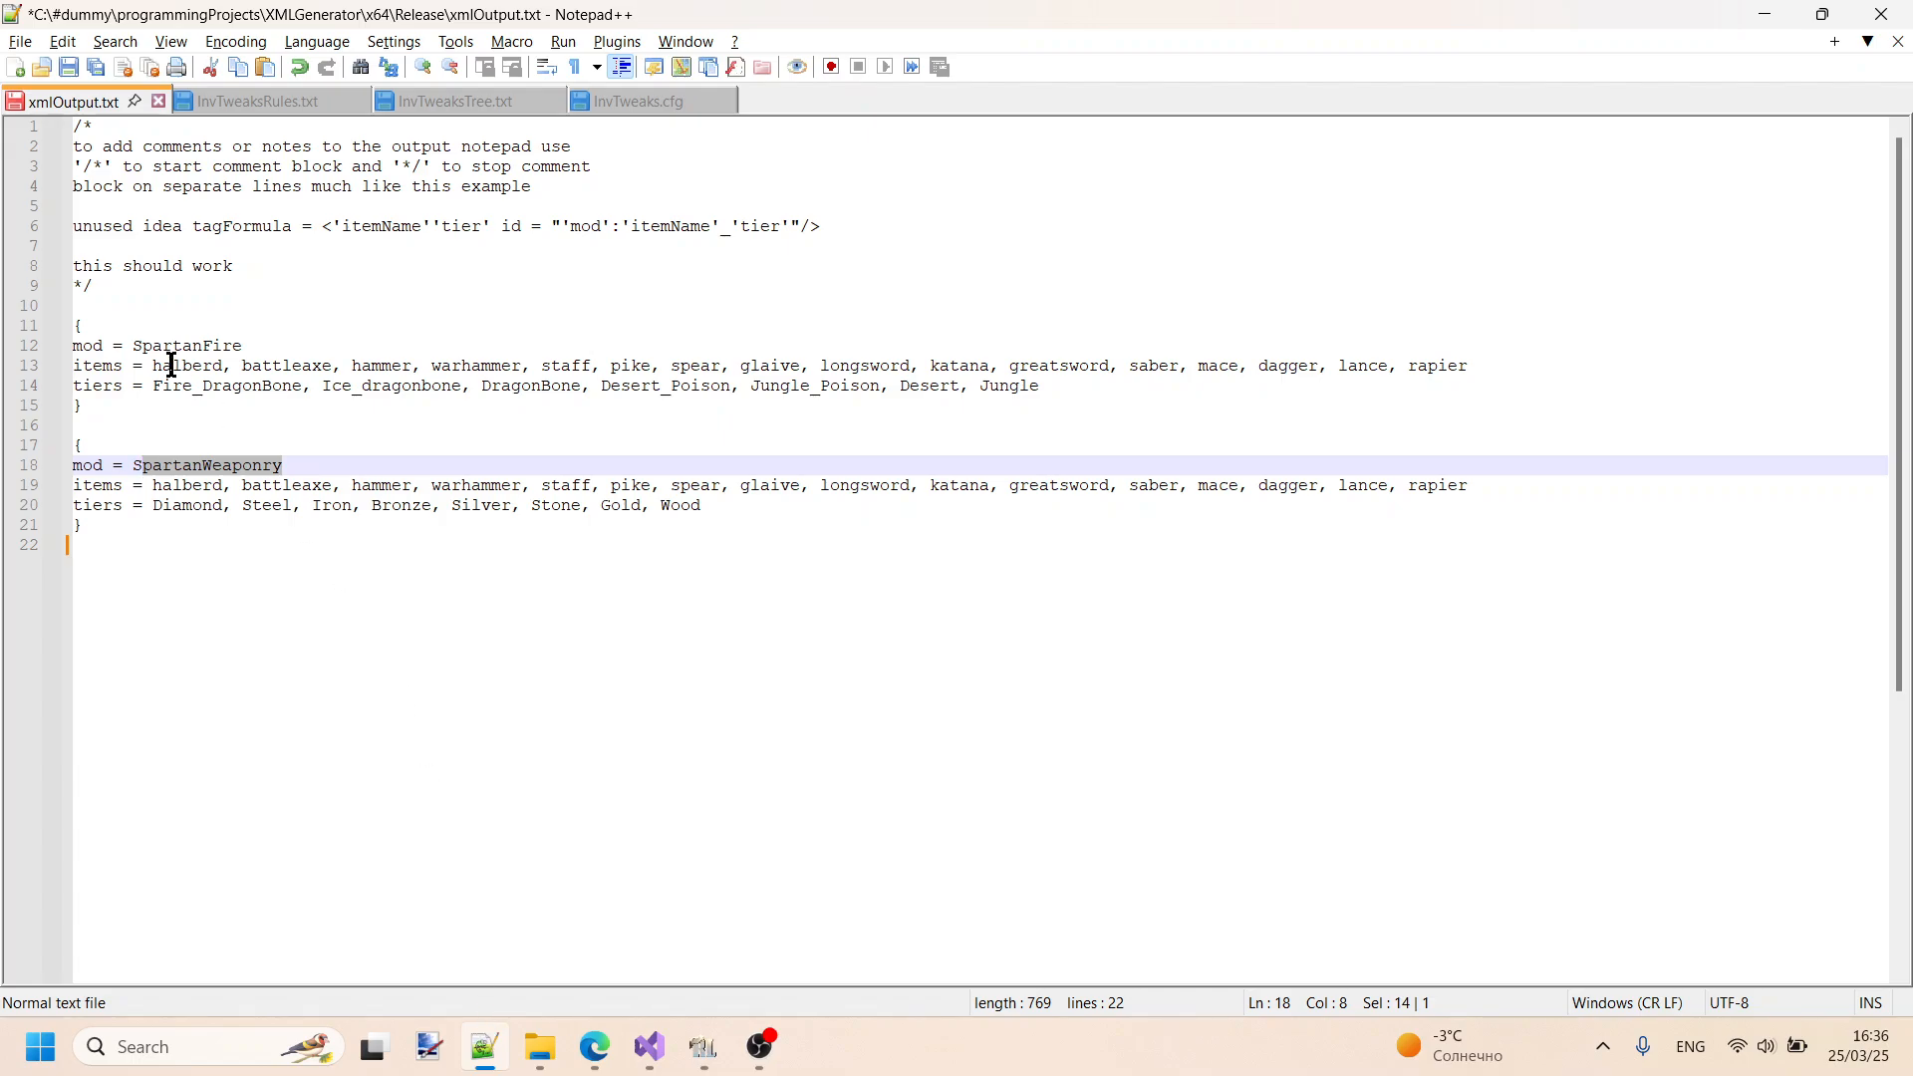
click(243, 340)
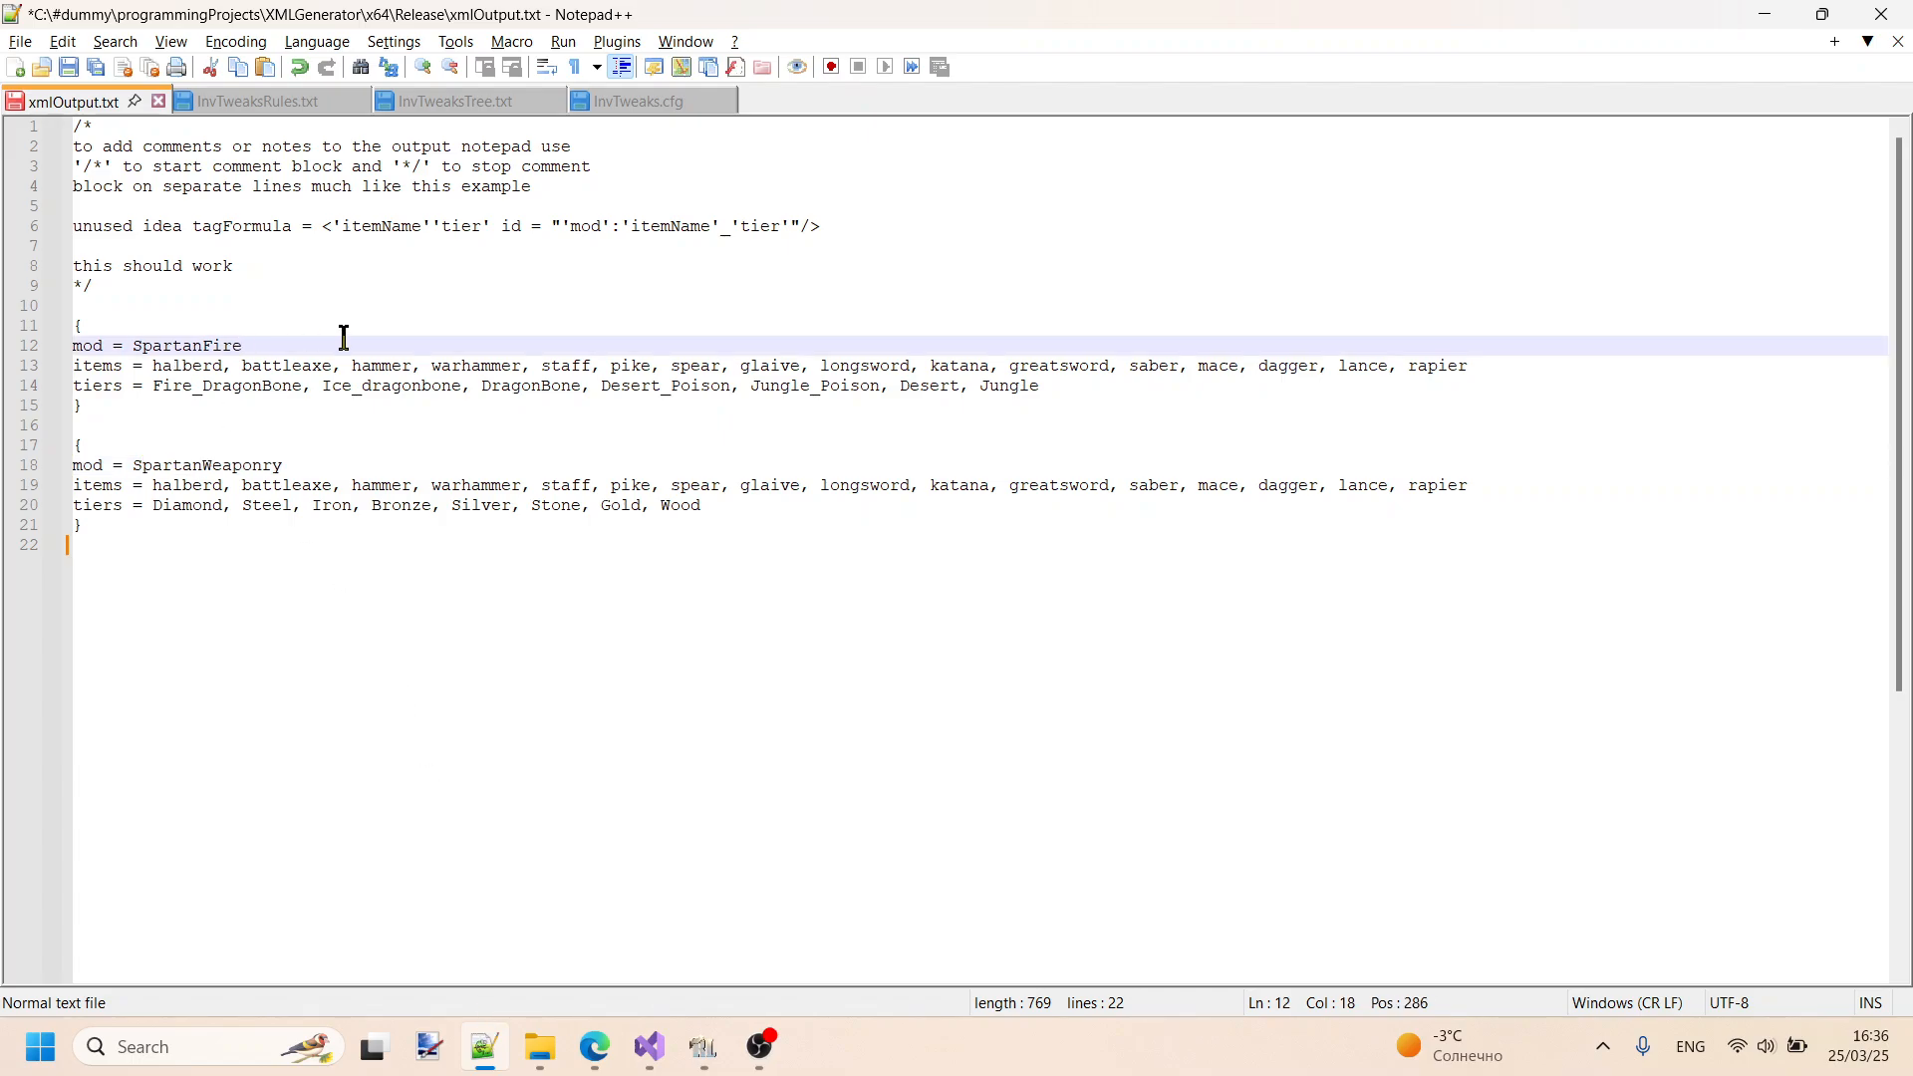
drag(133, 346, 231, 346)
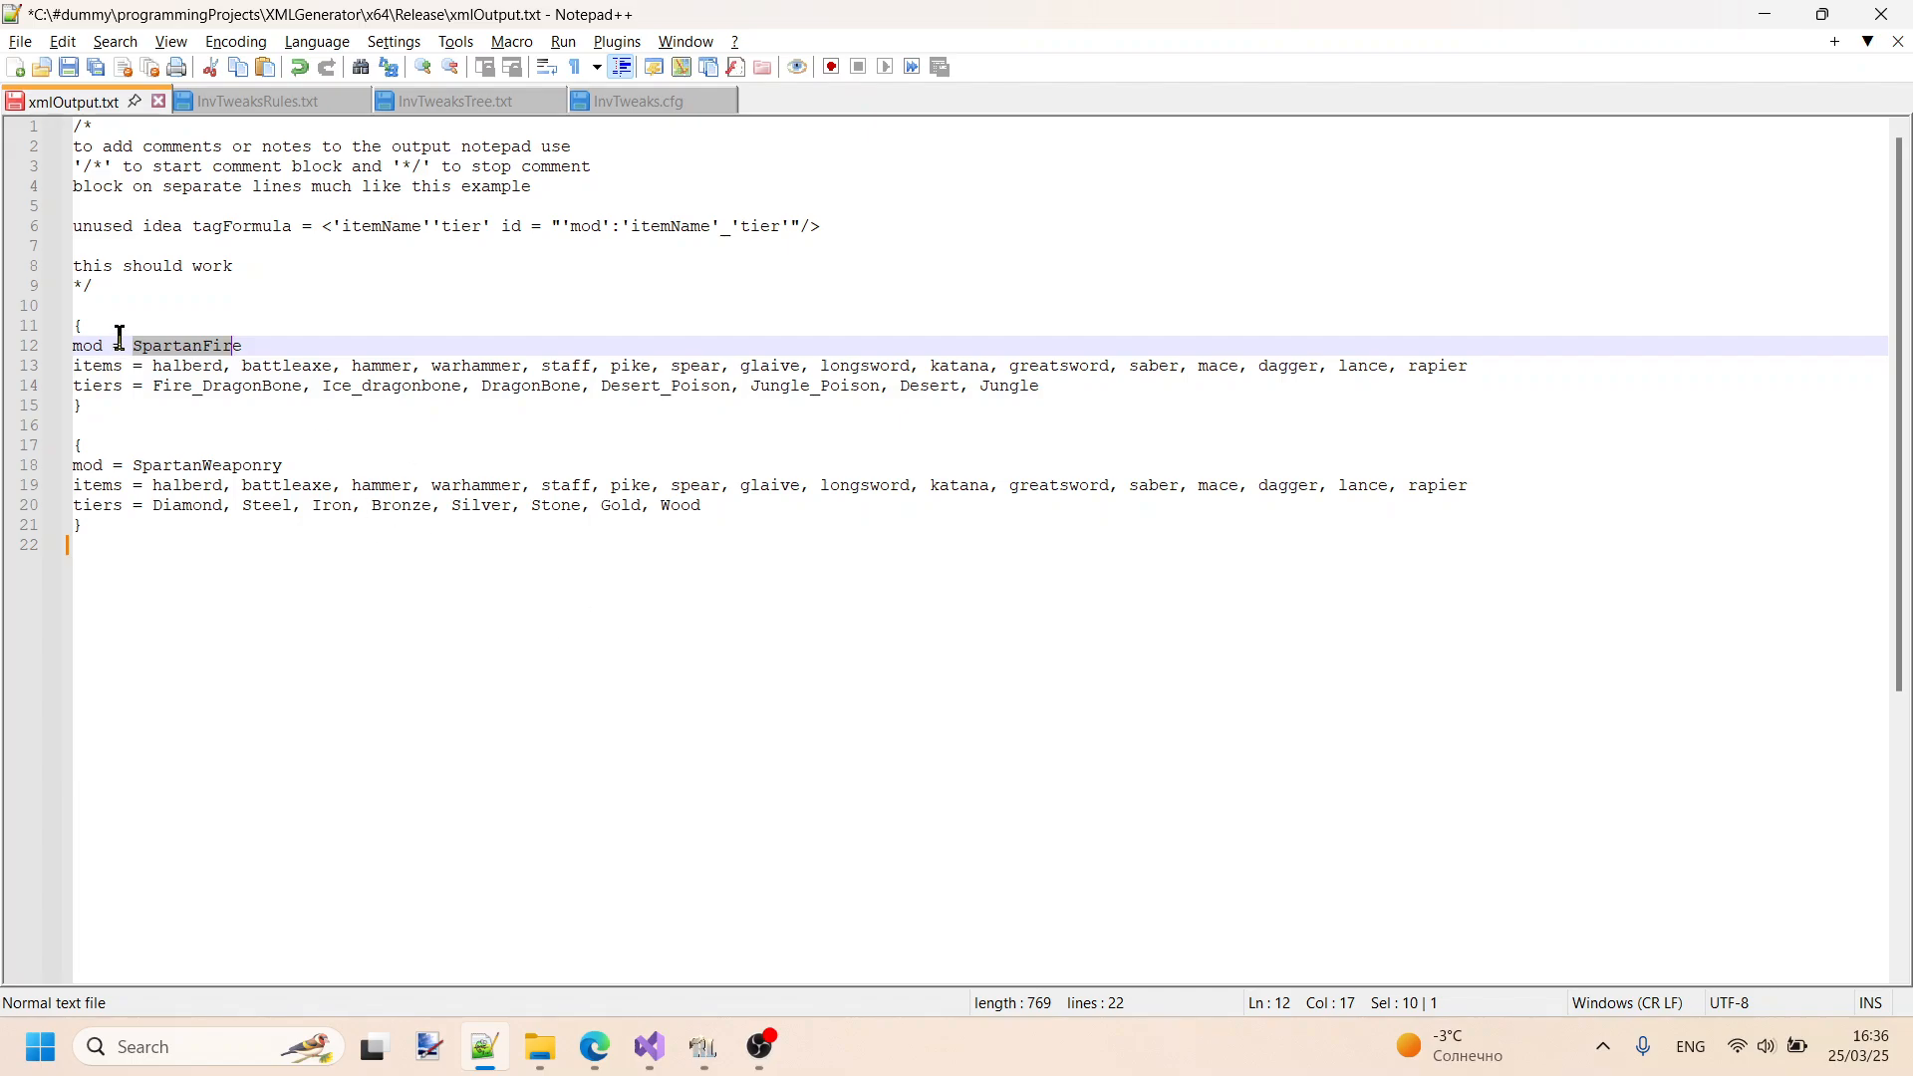
click(259, 340)
drag(259, 339, 138, 357)
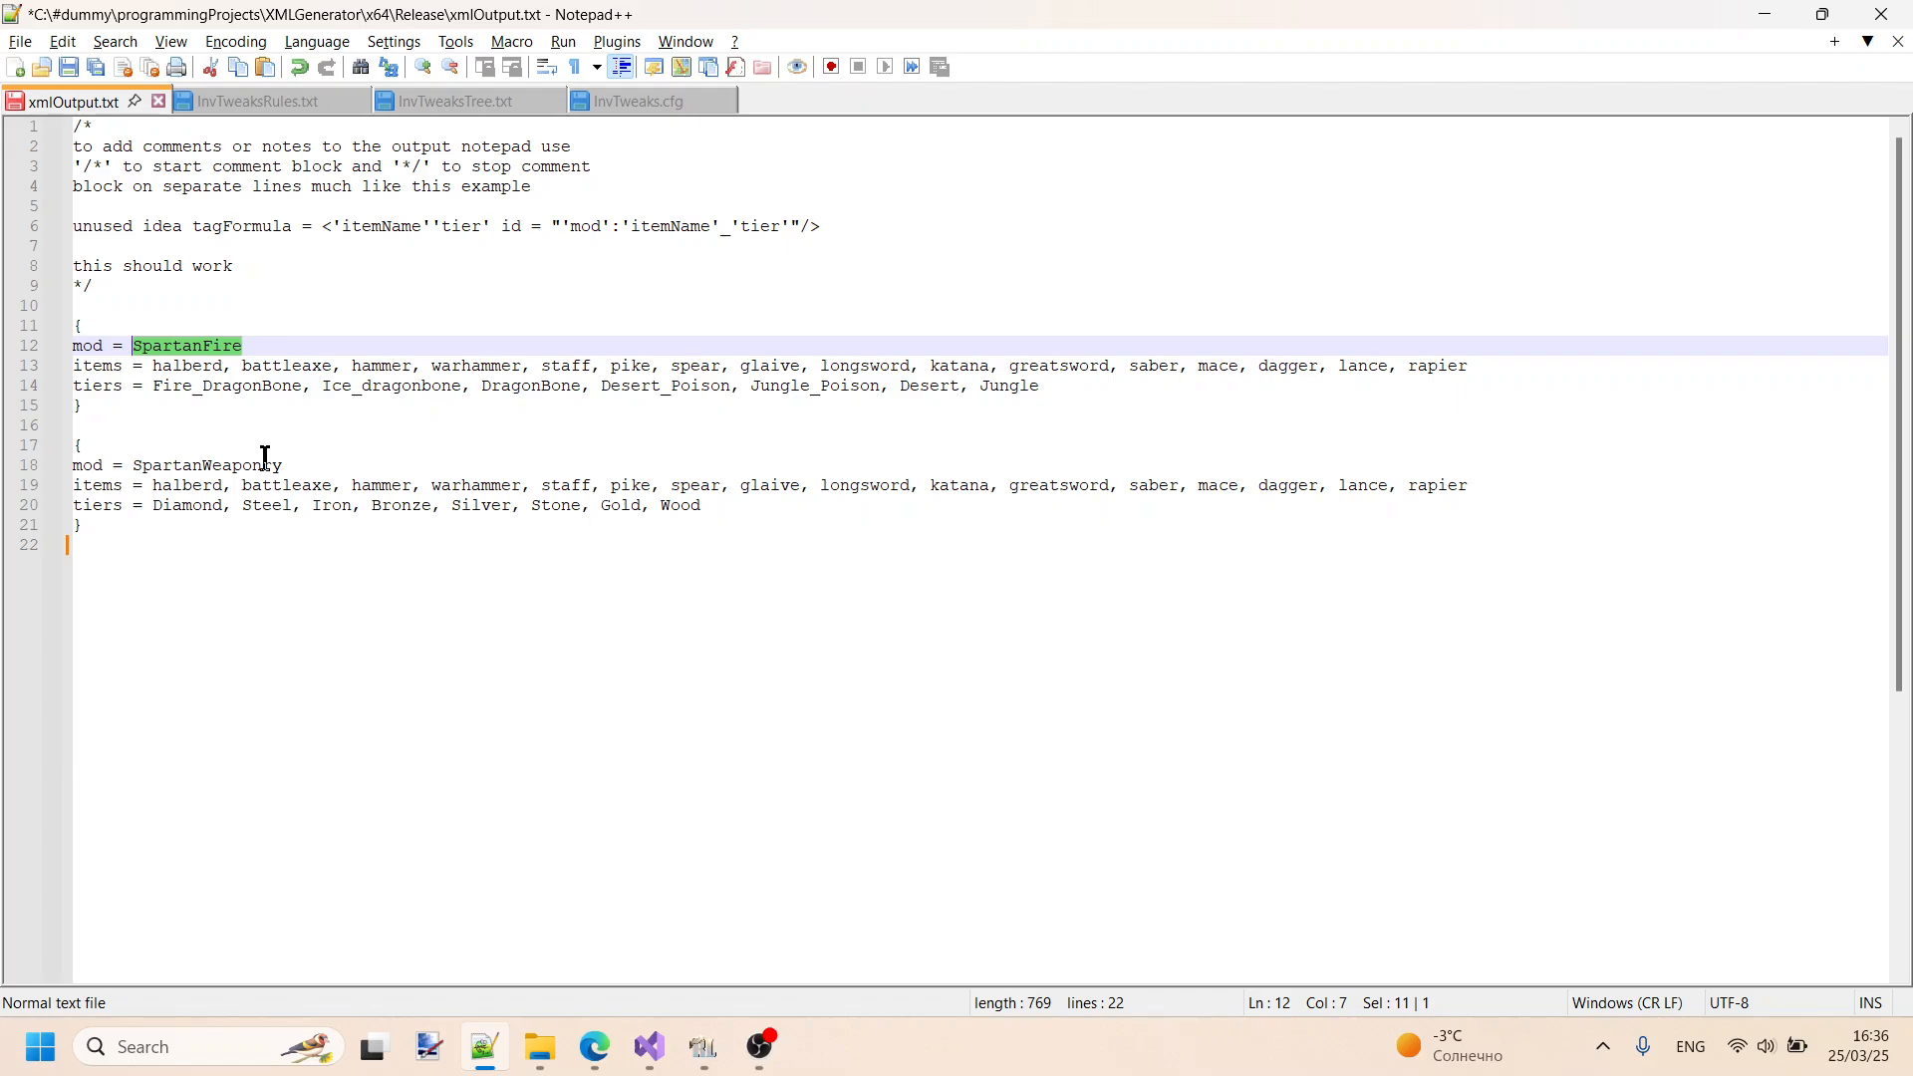
click(138, 347)
key(shift+Right)
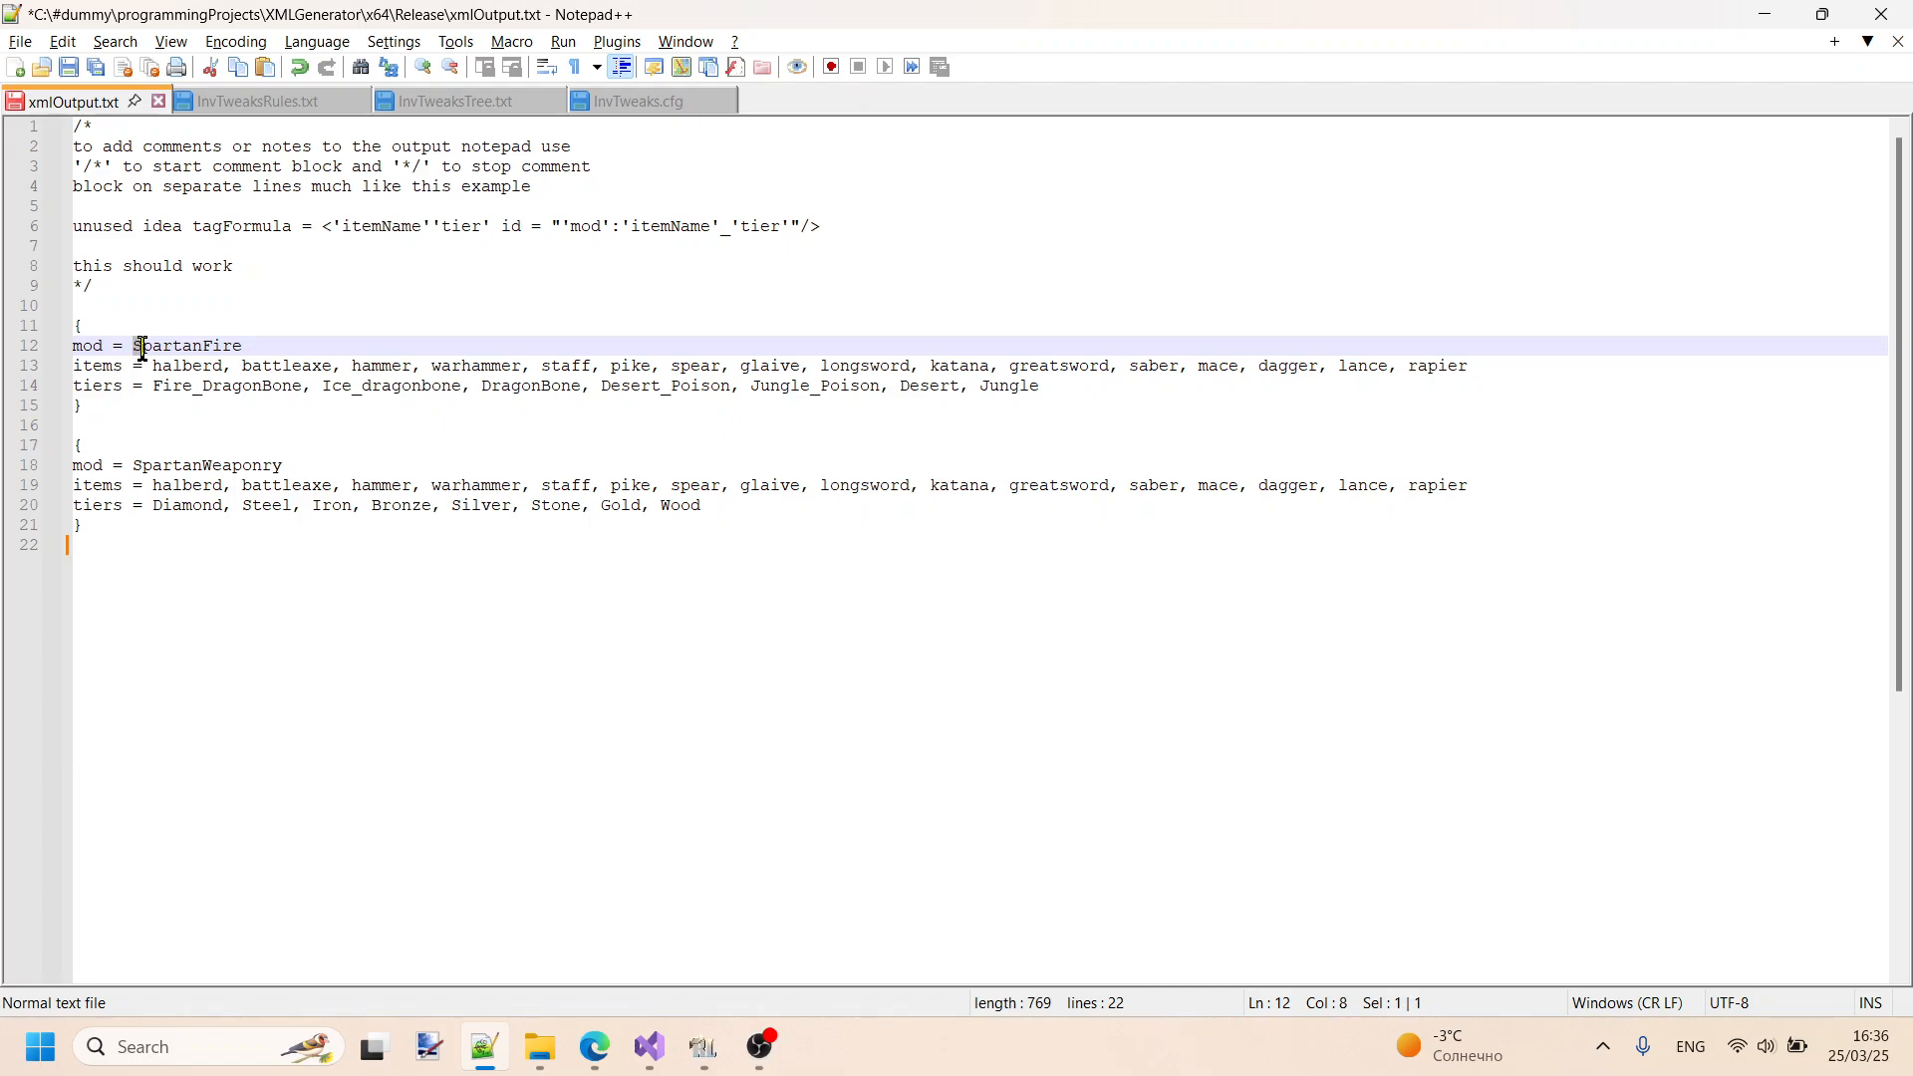
click(204, 347)
key(shift+Right)
- Examine the heals category in InvTweaksTree.txt, highlighting the FA suffix of bandageFA, and glance at the sorting rules in InvTweaksRules.txt
click(486, 103)
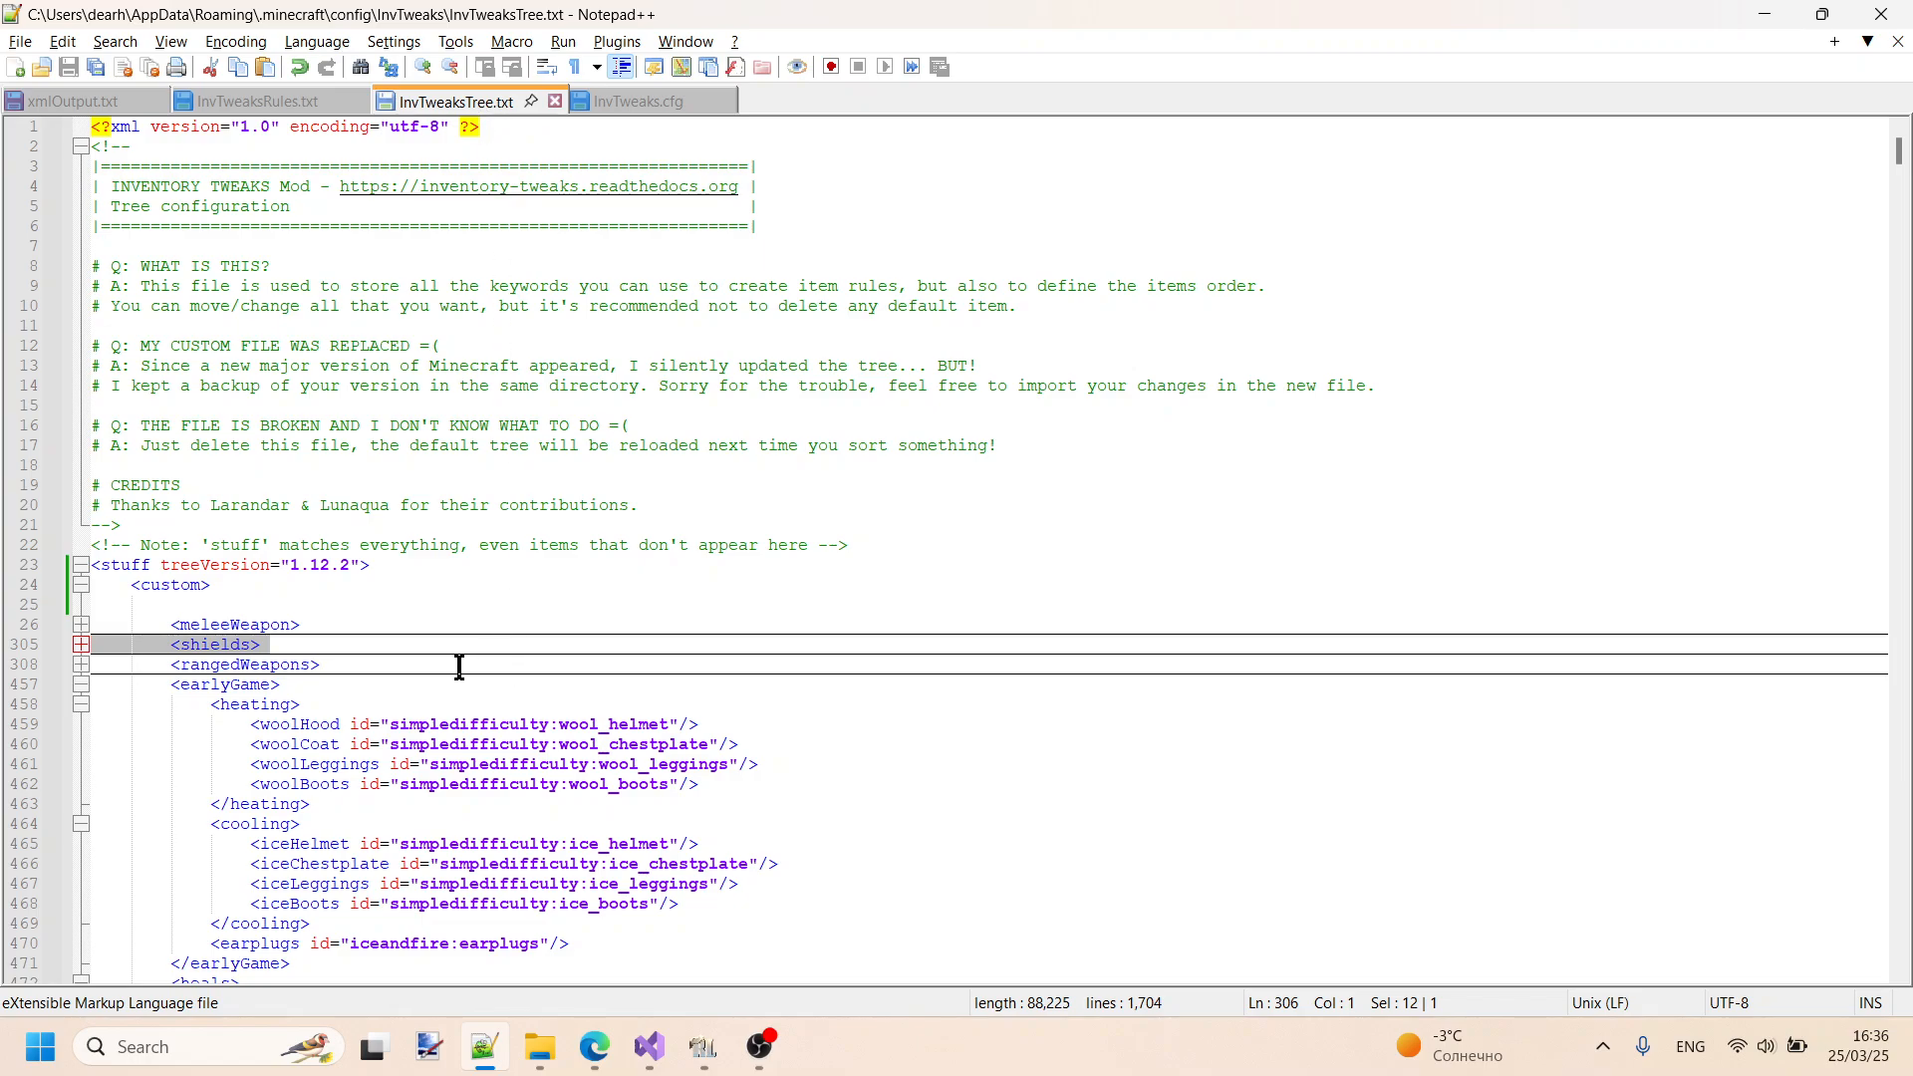
scroll(442, 666, down, 4)
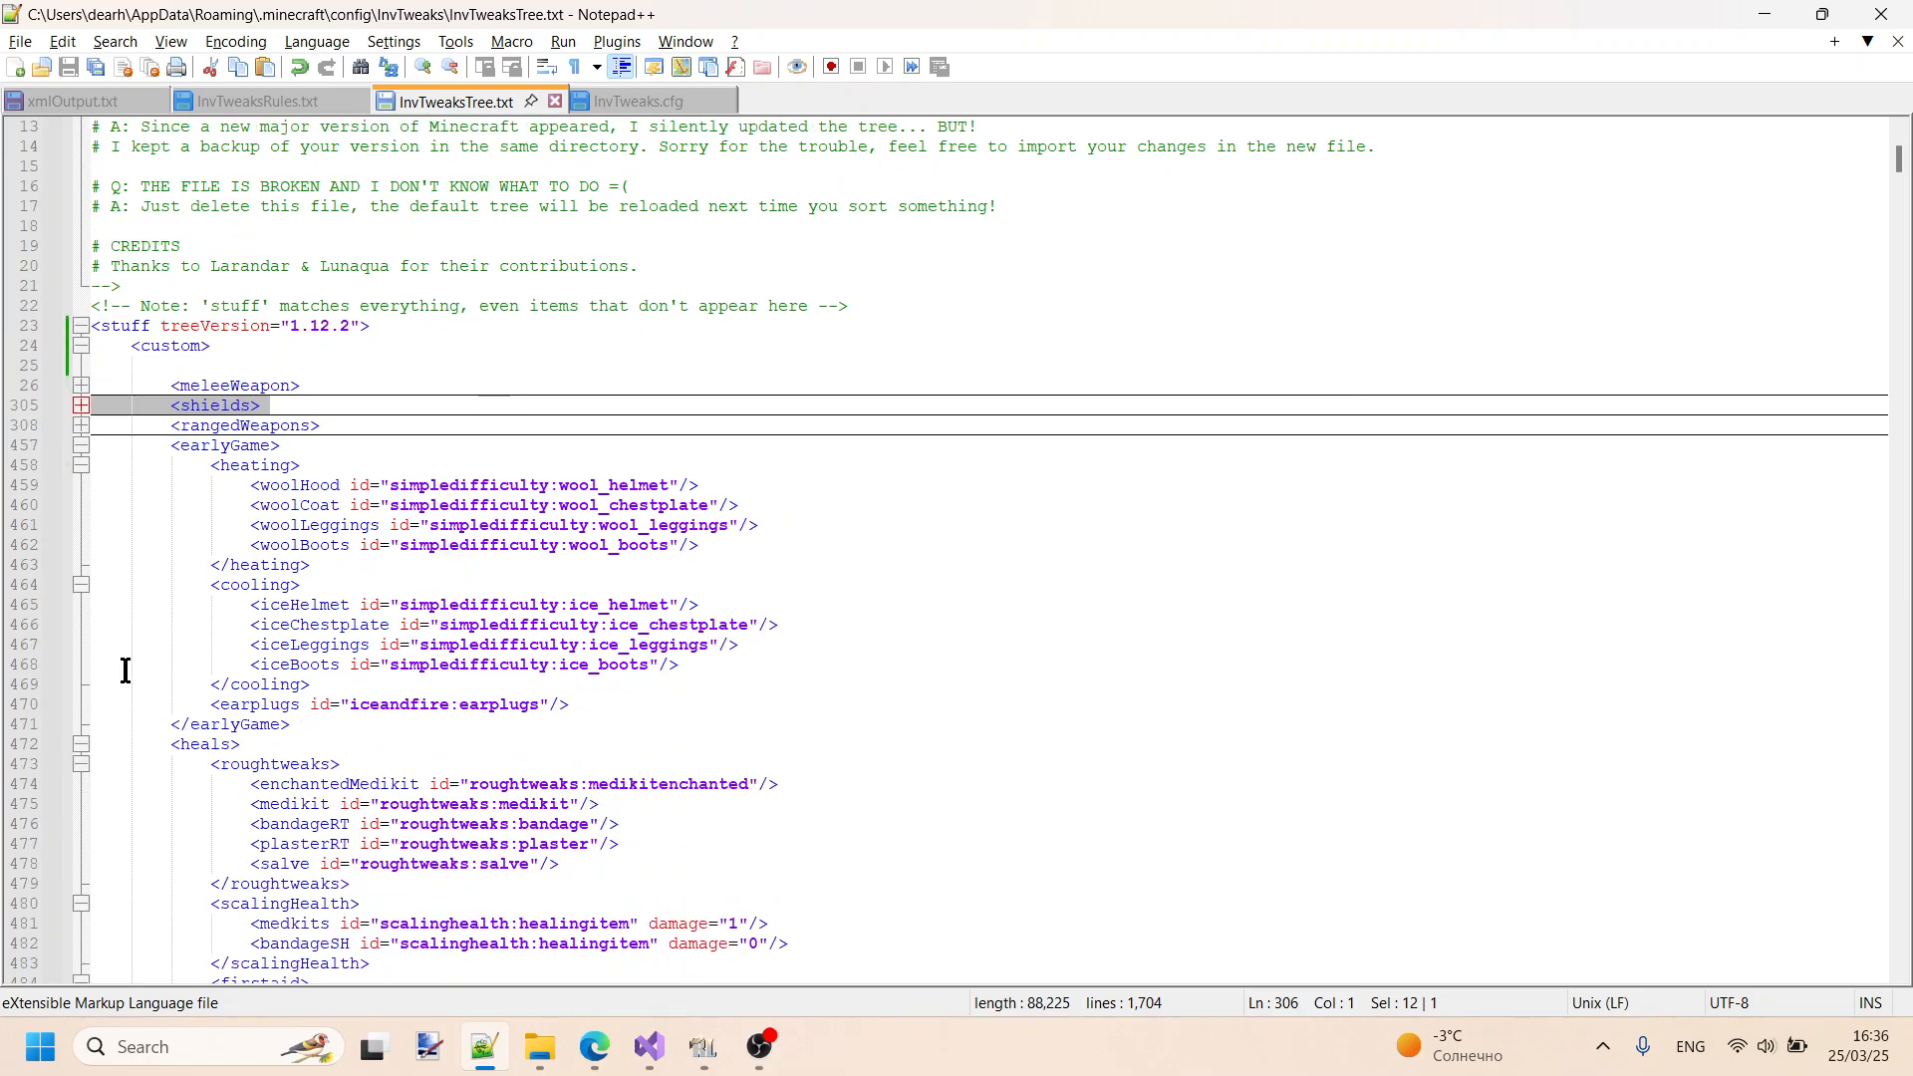
scroll(317, 754, down, 2)
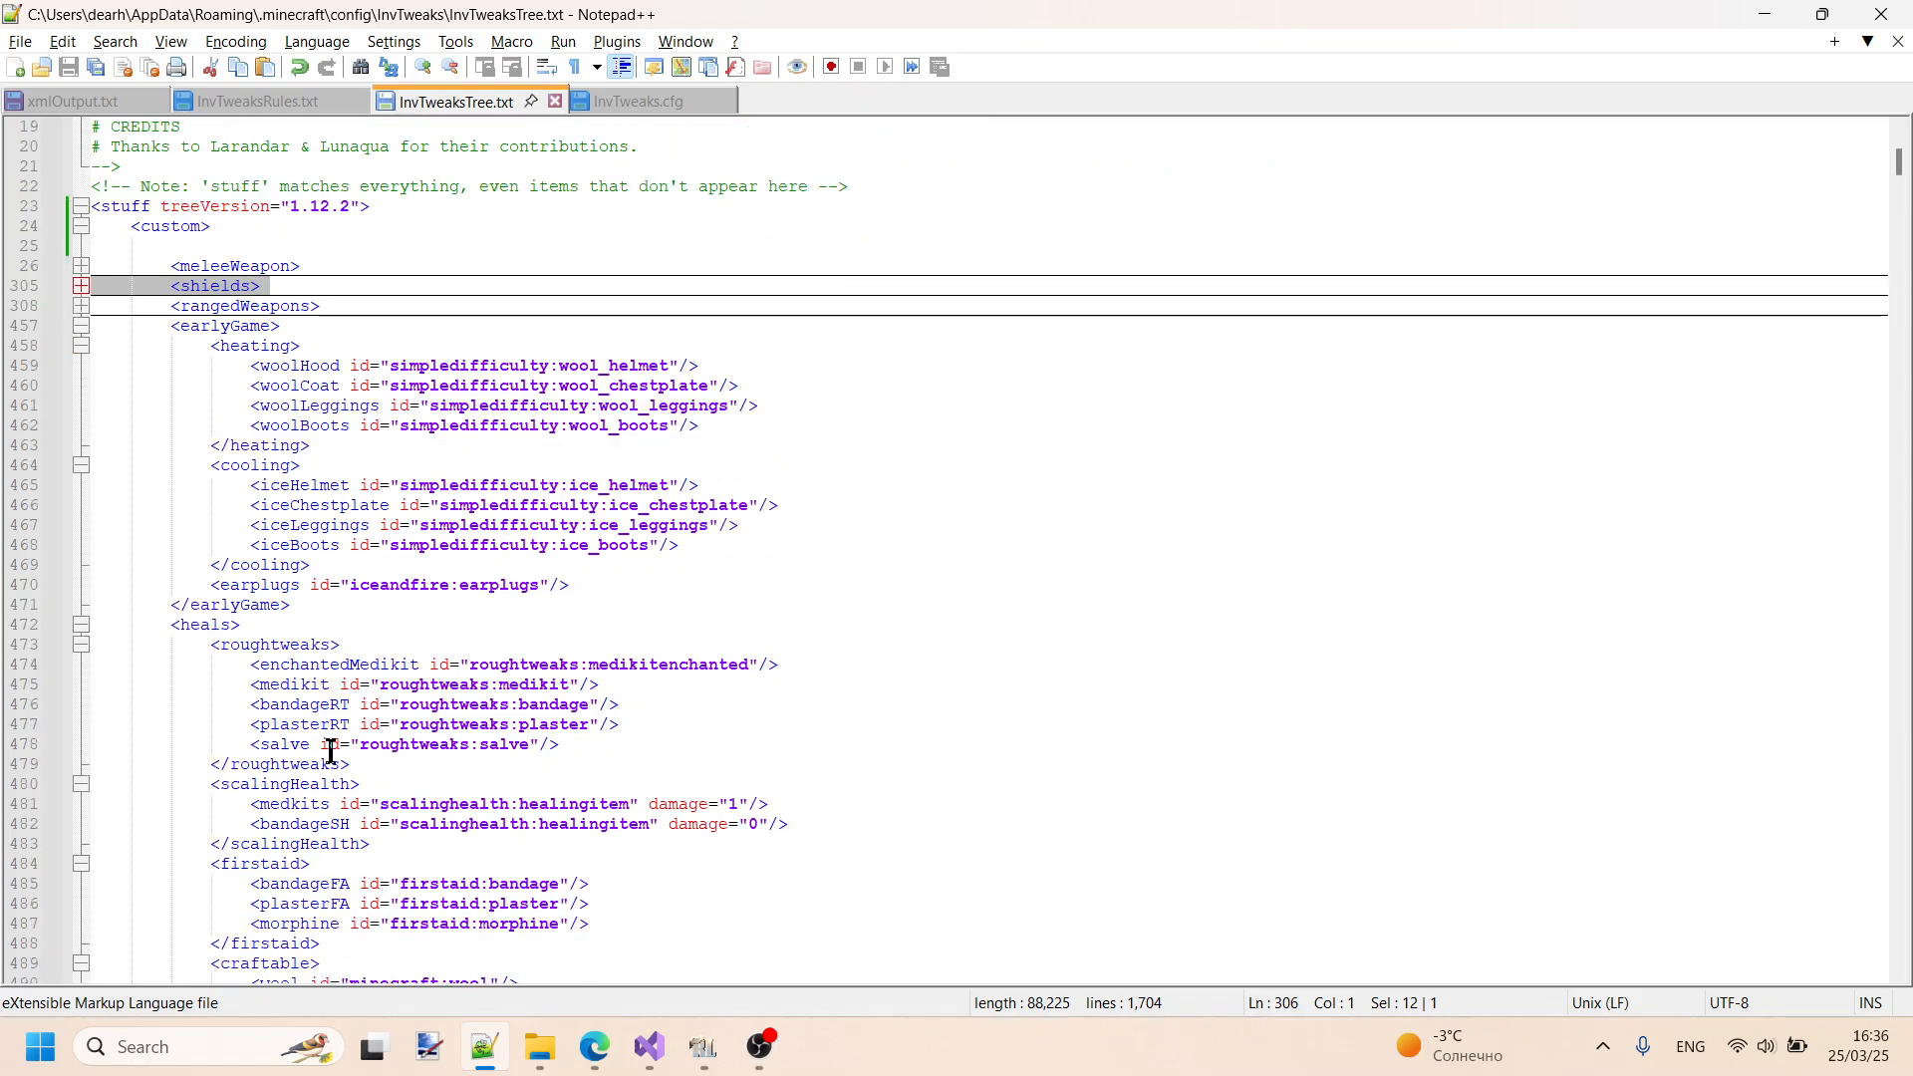
scroll(329, 608, down, 1)
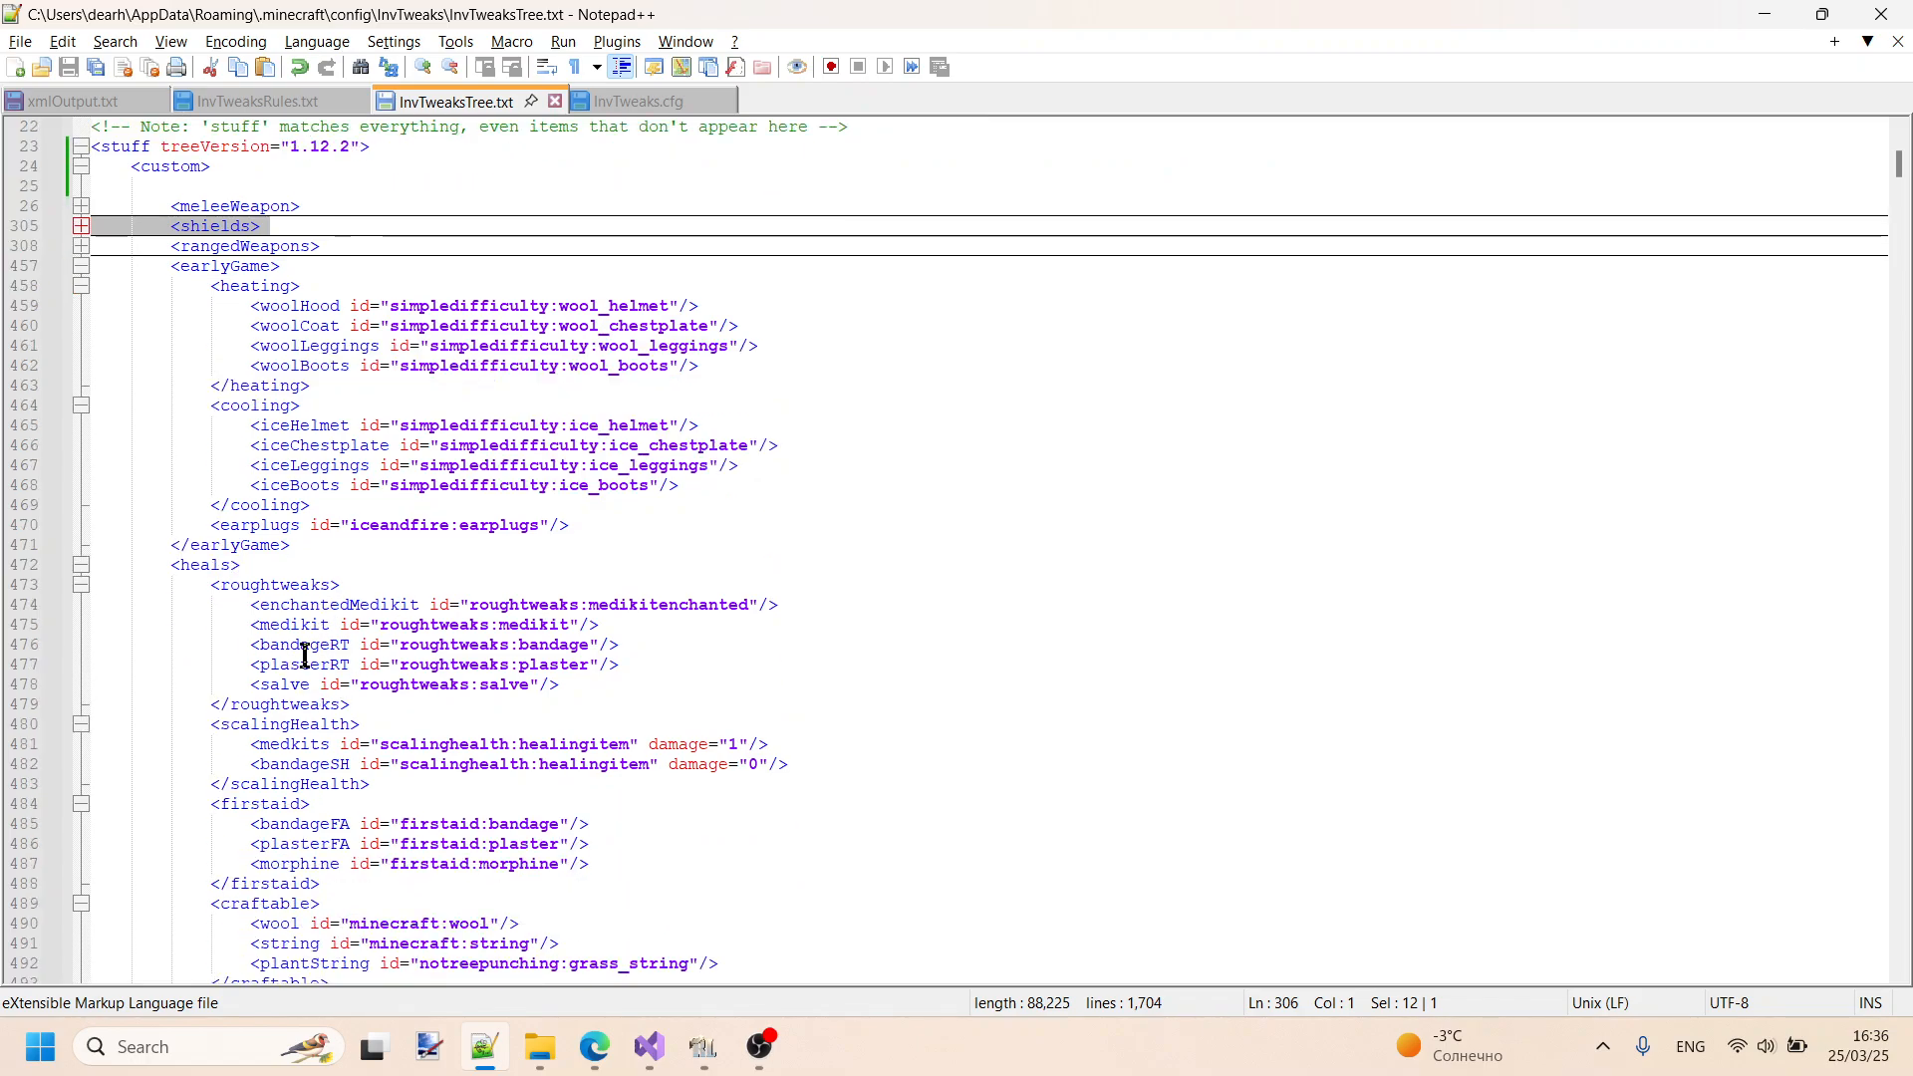
scroll(358, 648, down, 2)
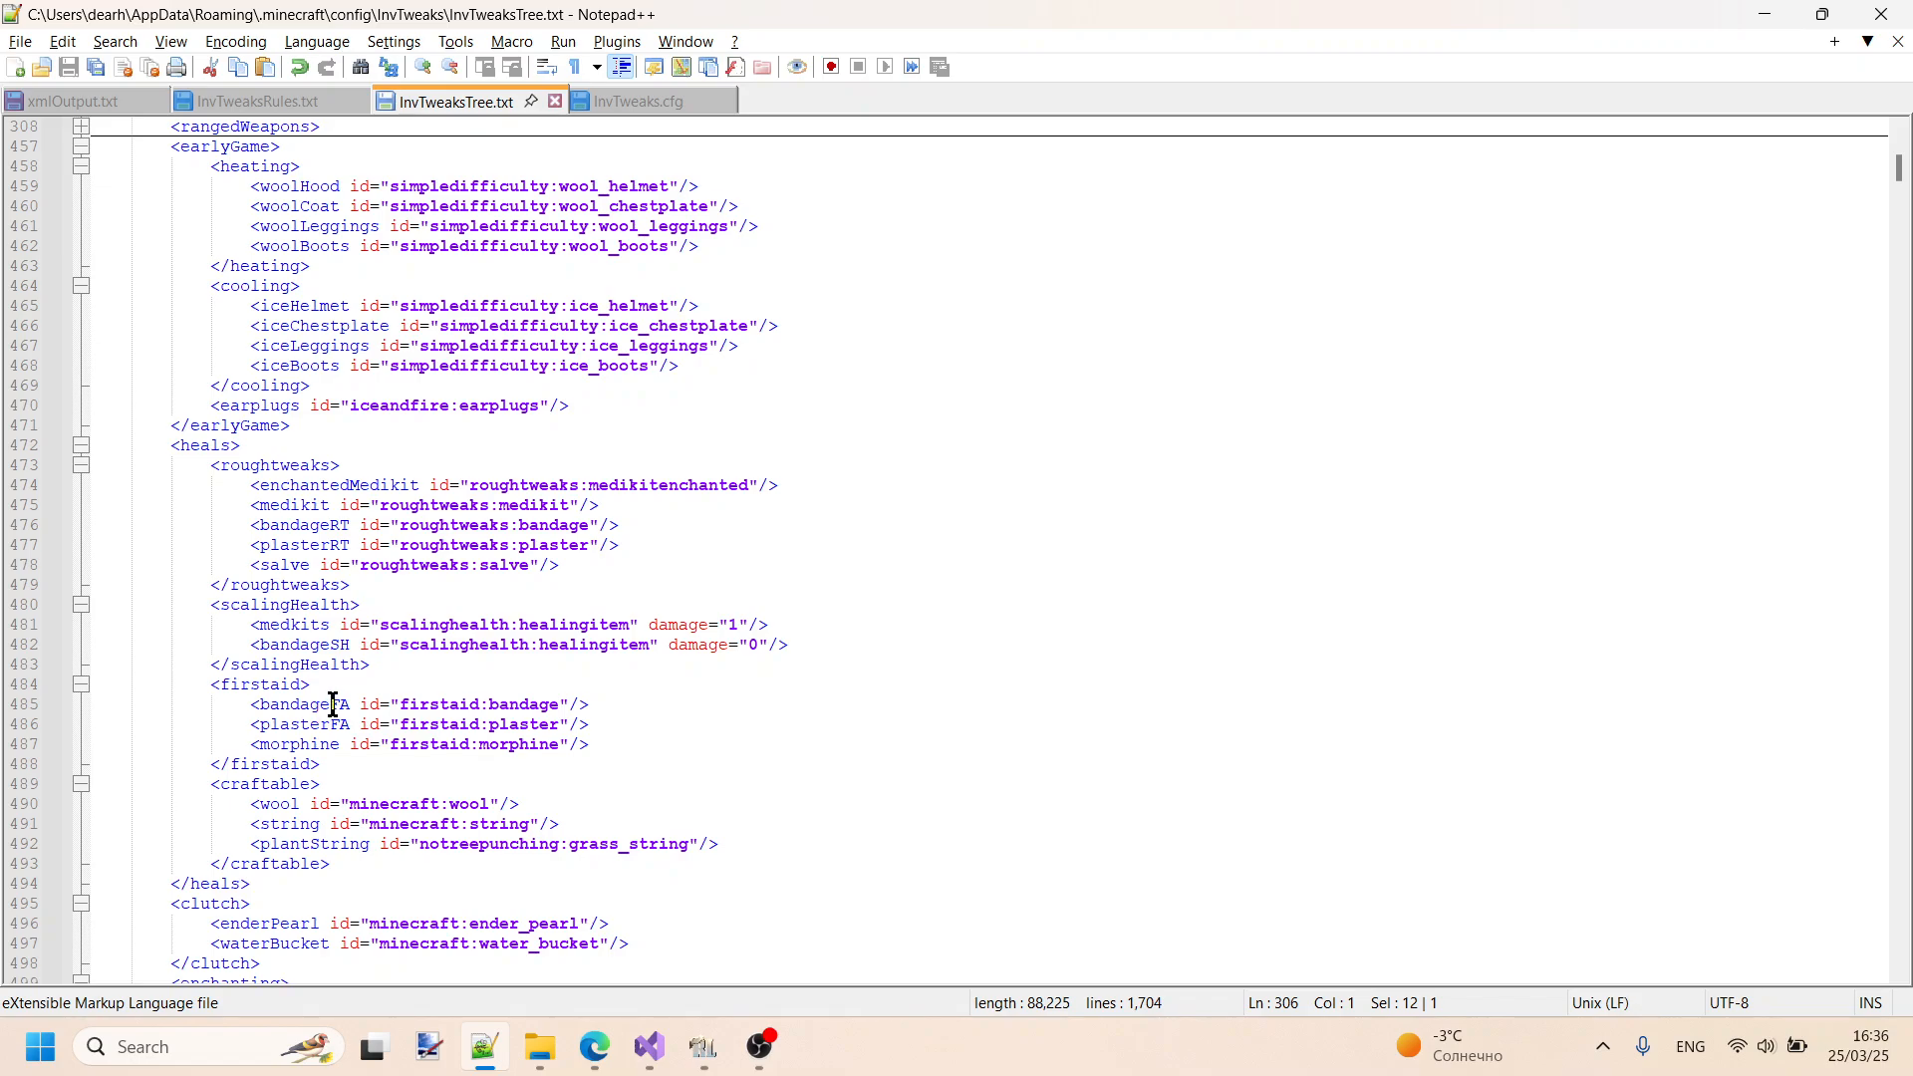
drag(334, 704, 351, 704)
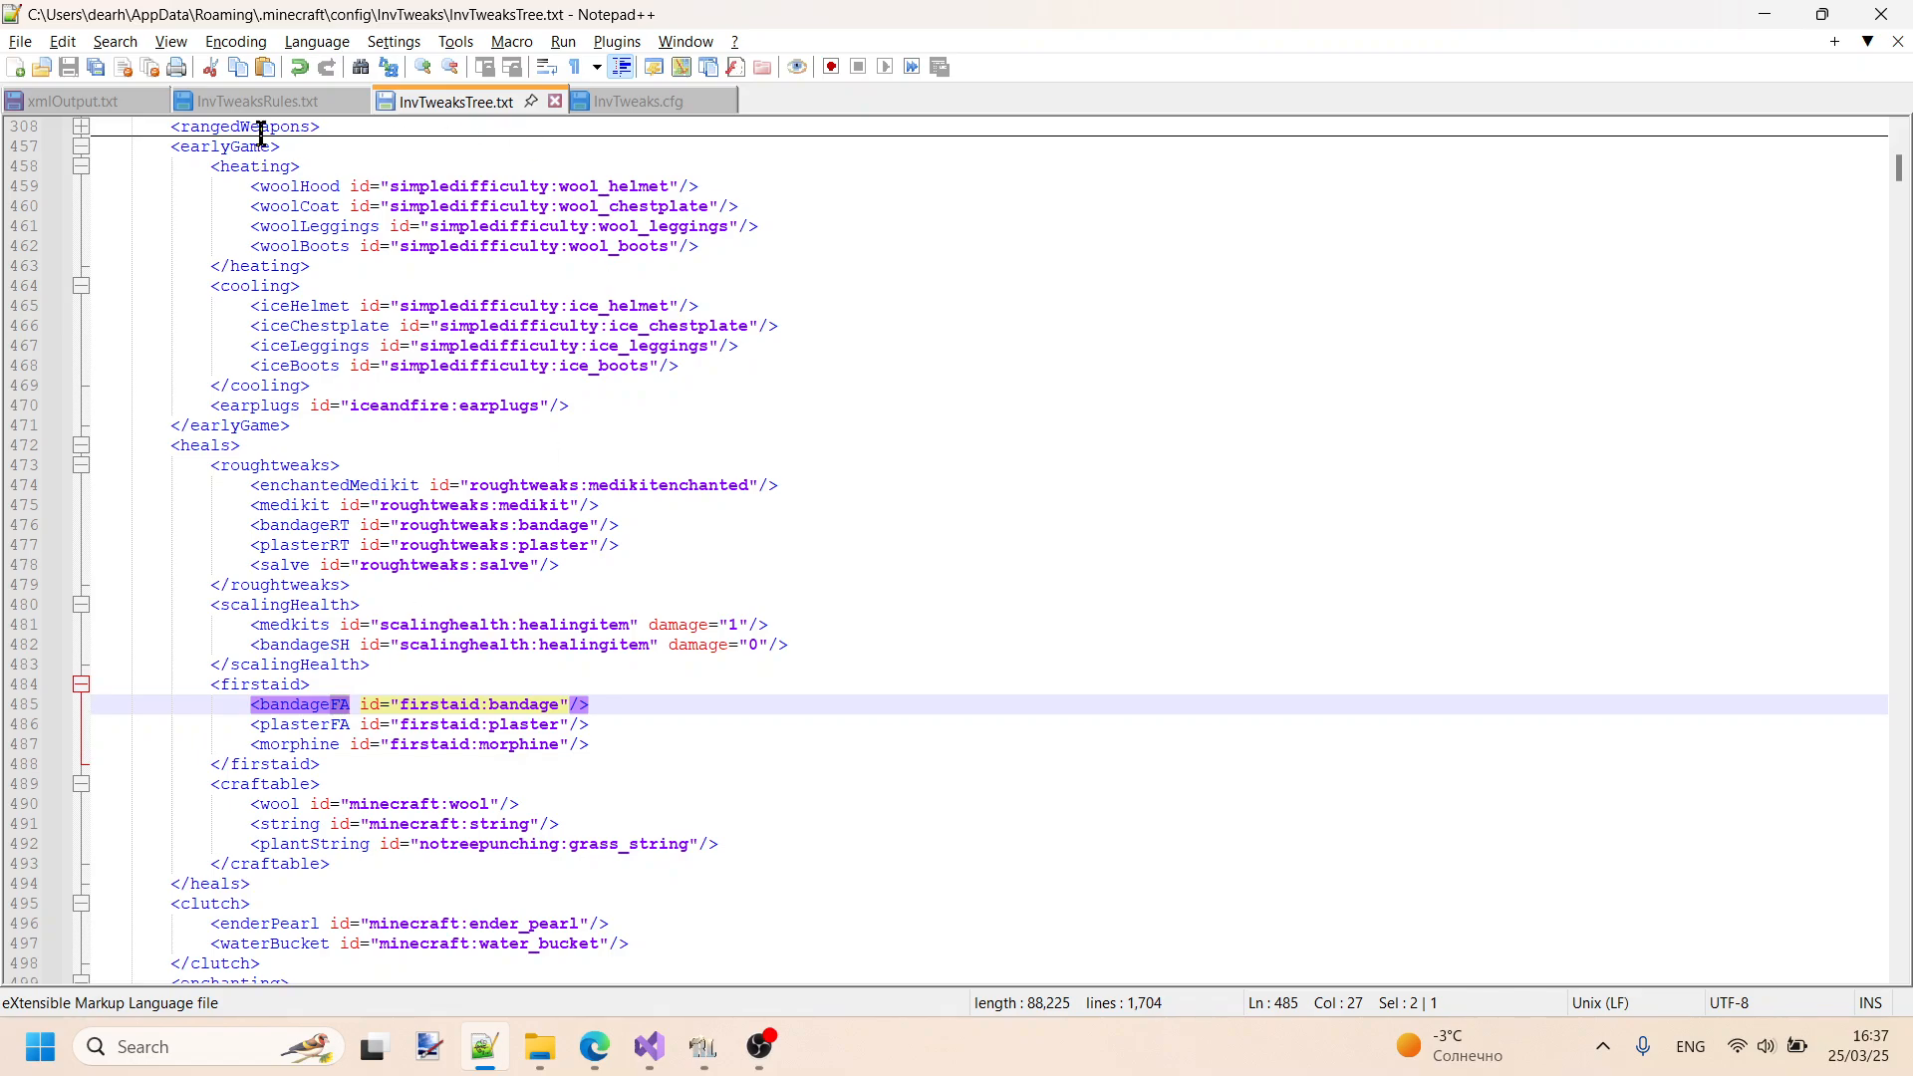
click(272, 104)
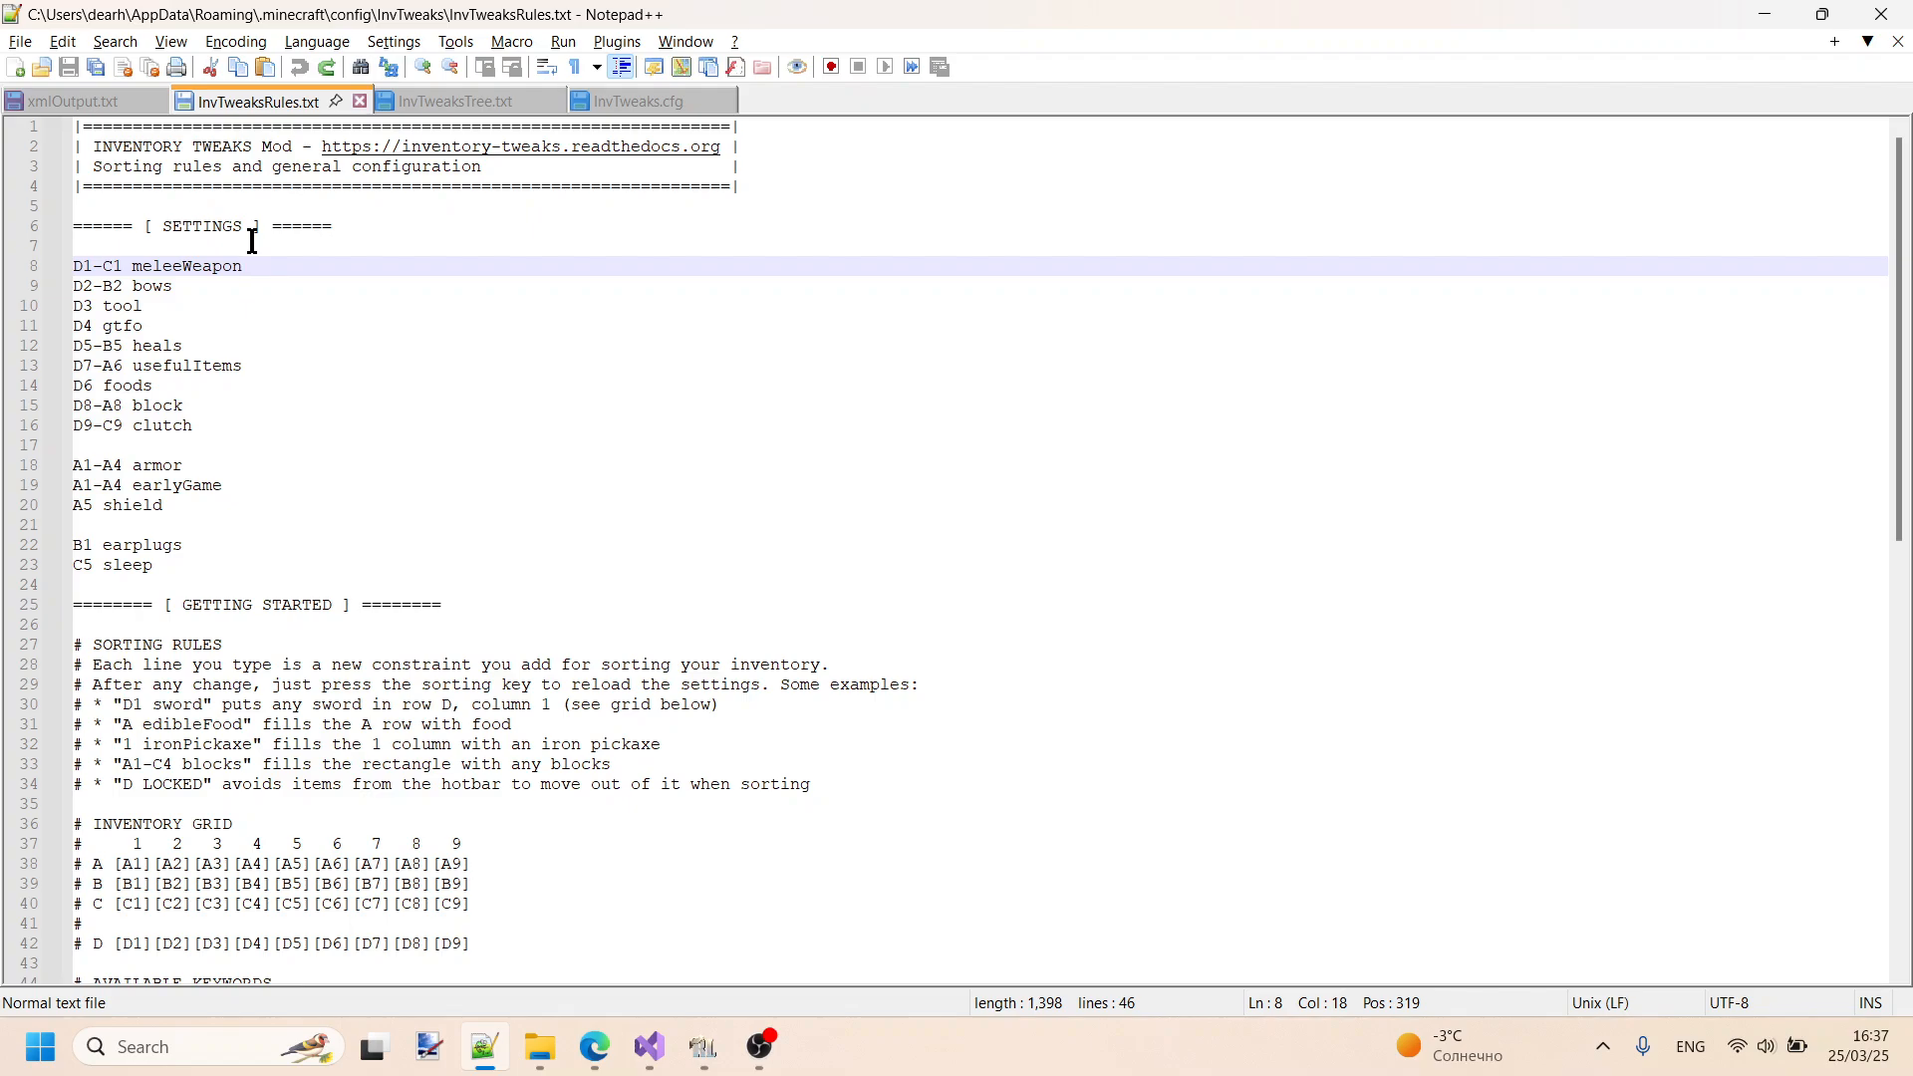
click(450, 104)
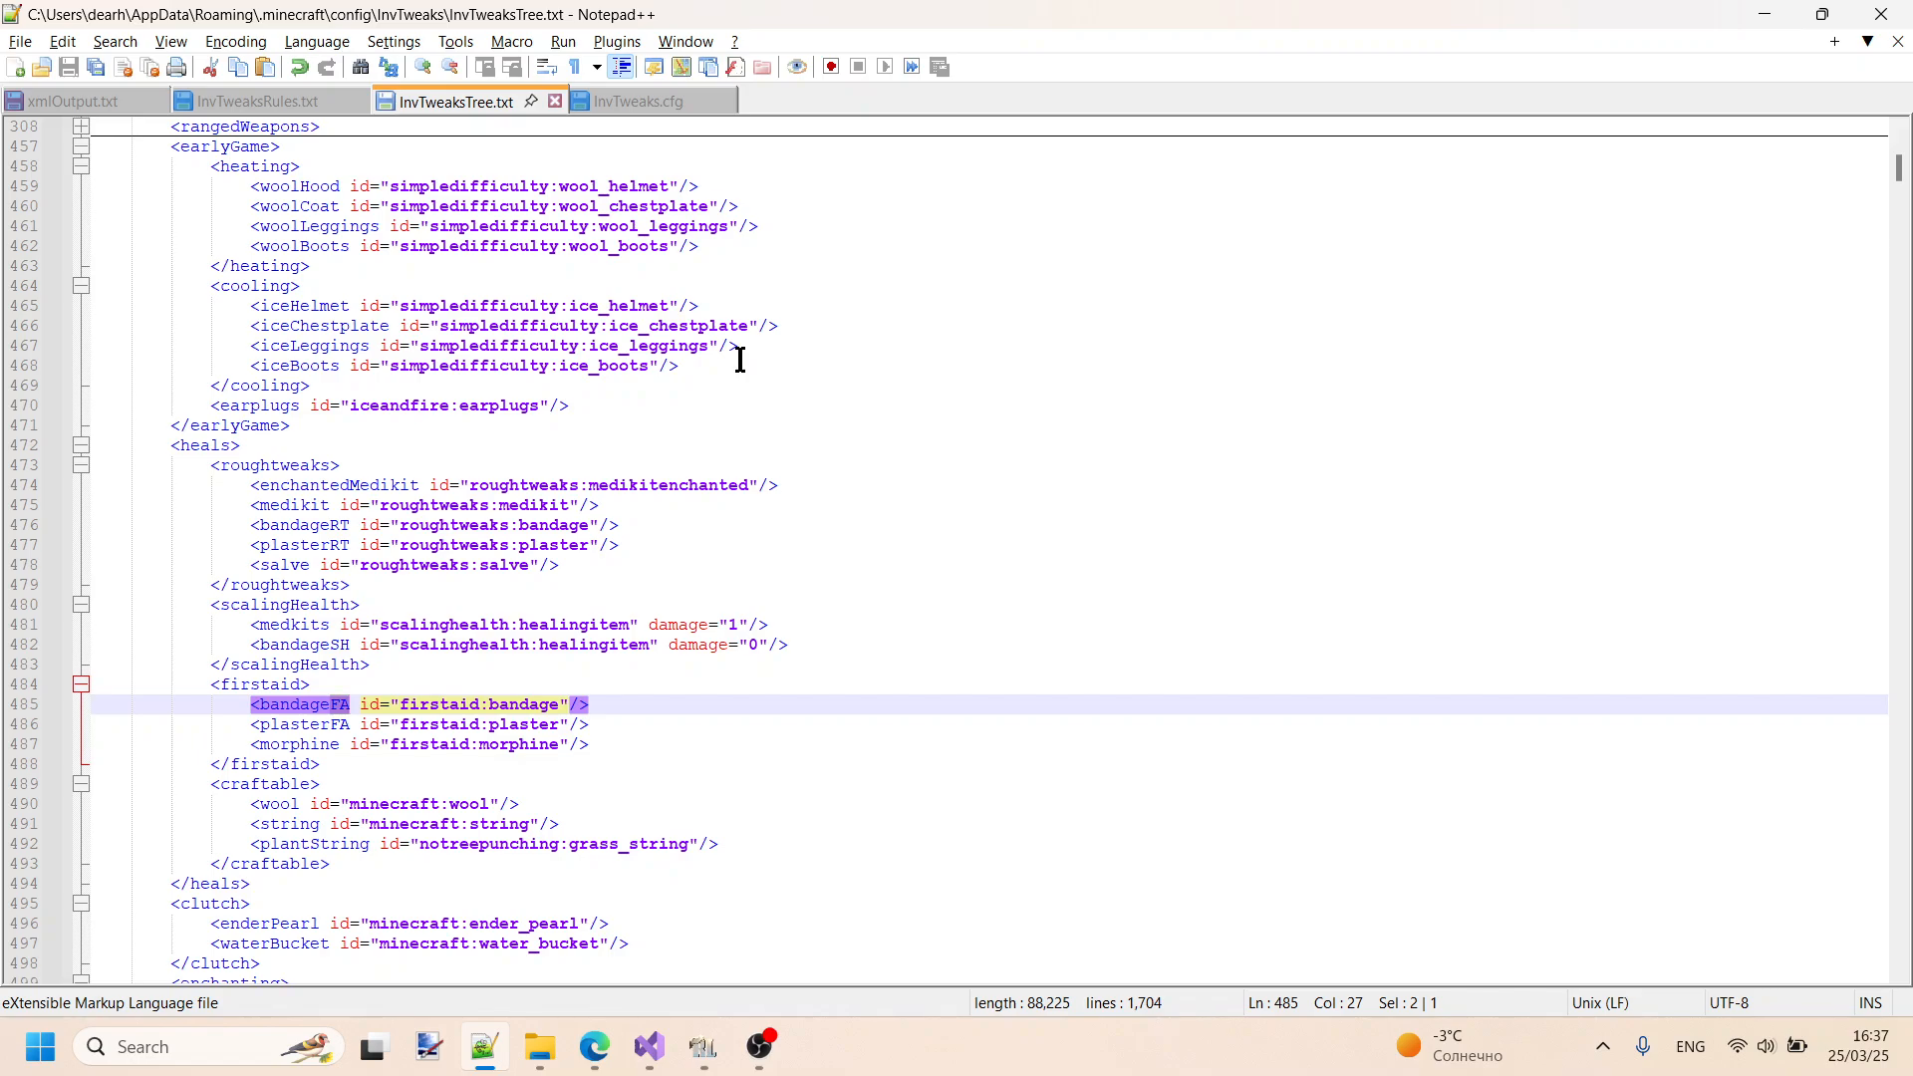
- Remove the closing slash from the medkits tag in the scalingHealth category and restore it
click(752, 625)
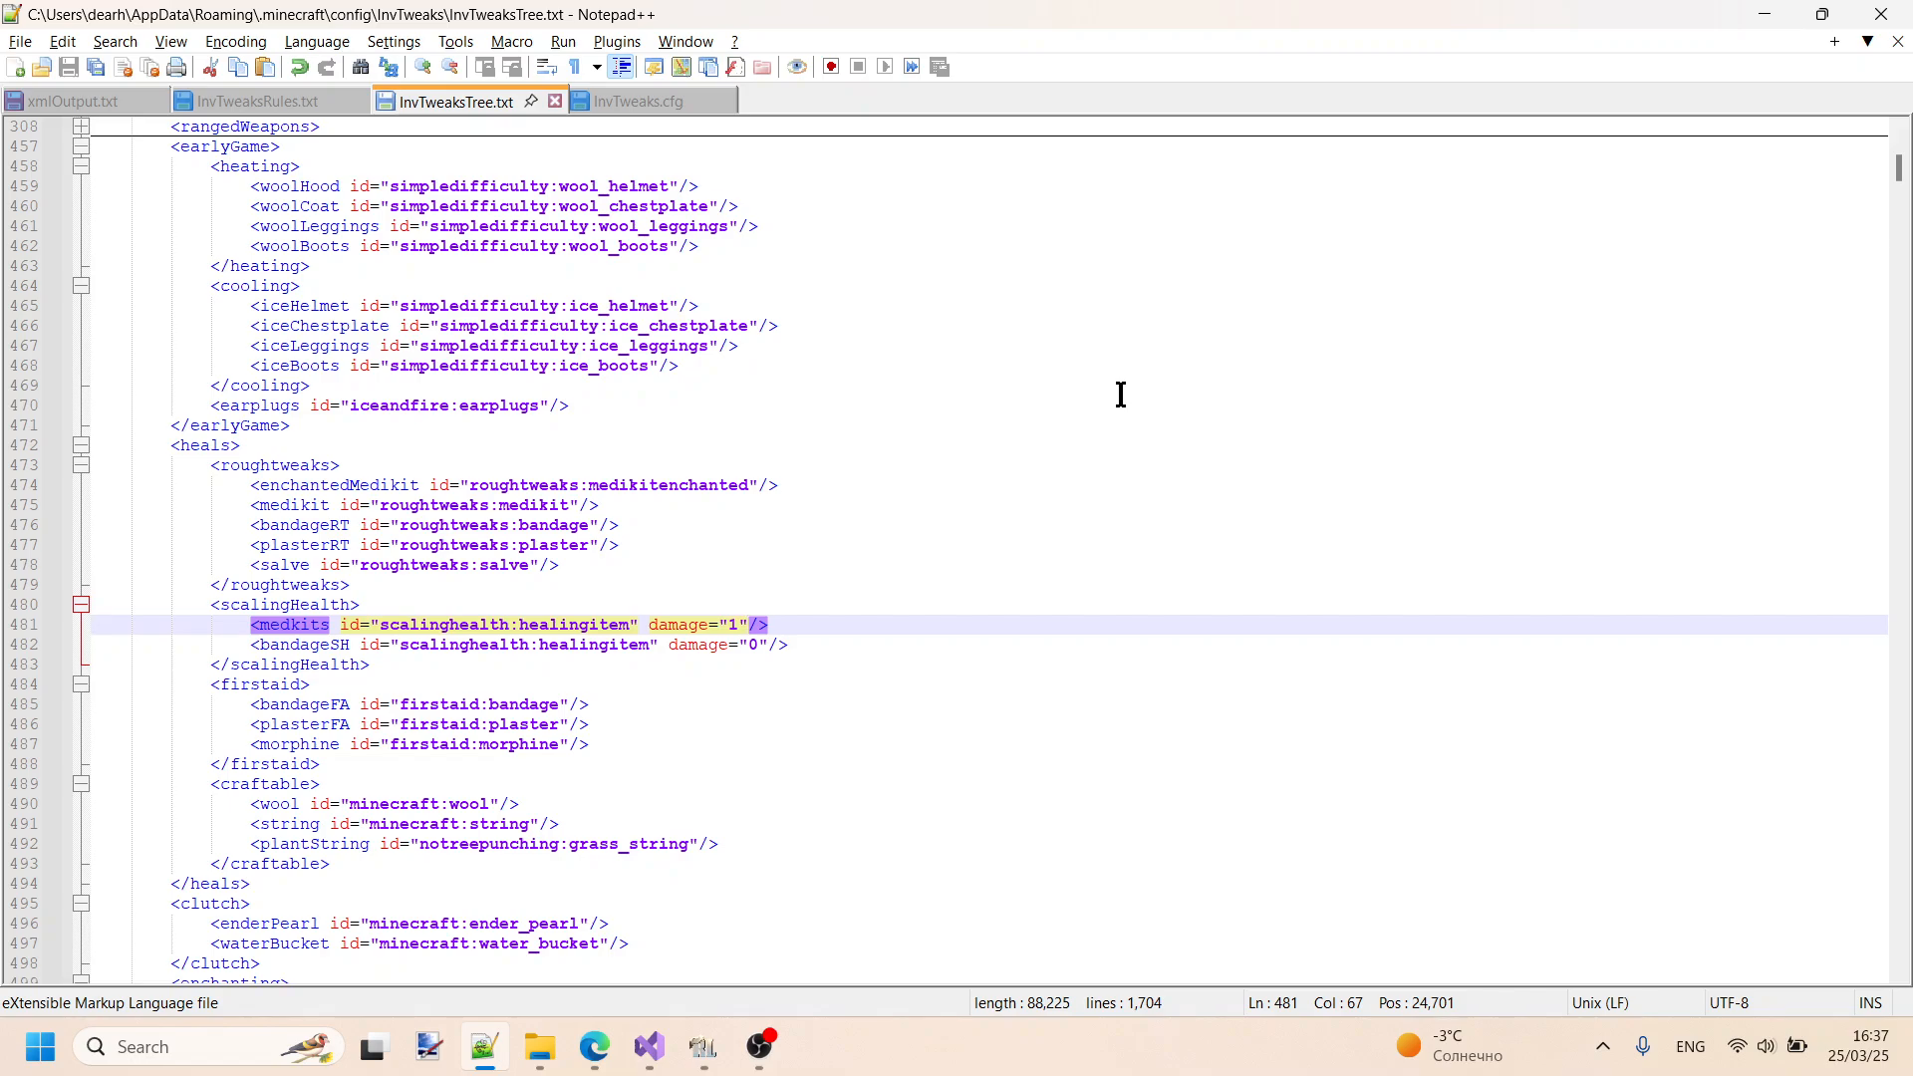
key(BackSpace)
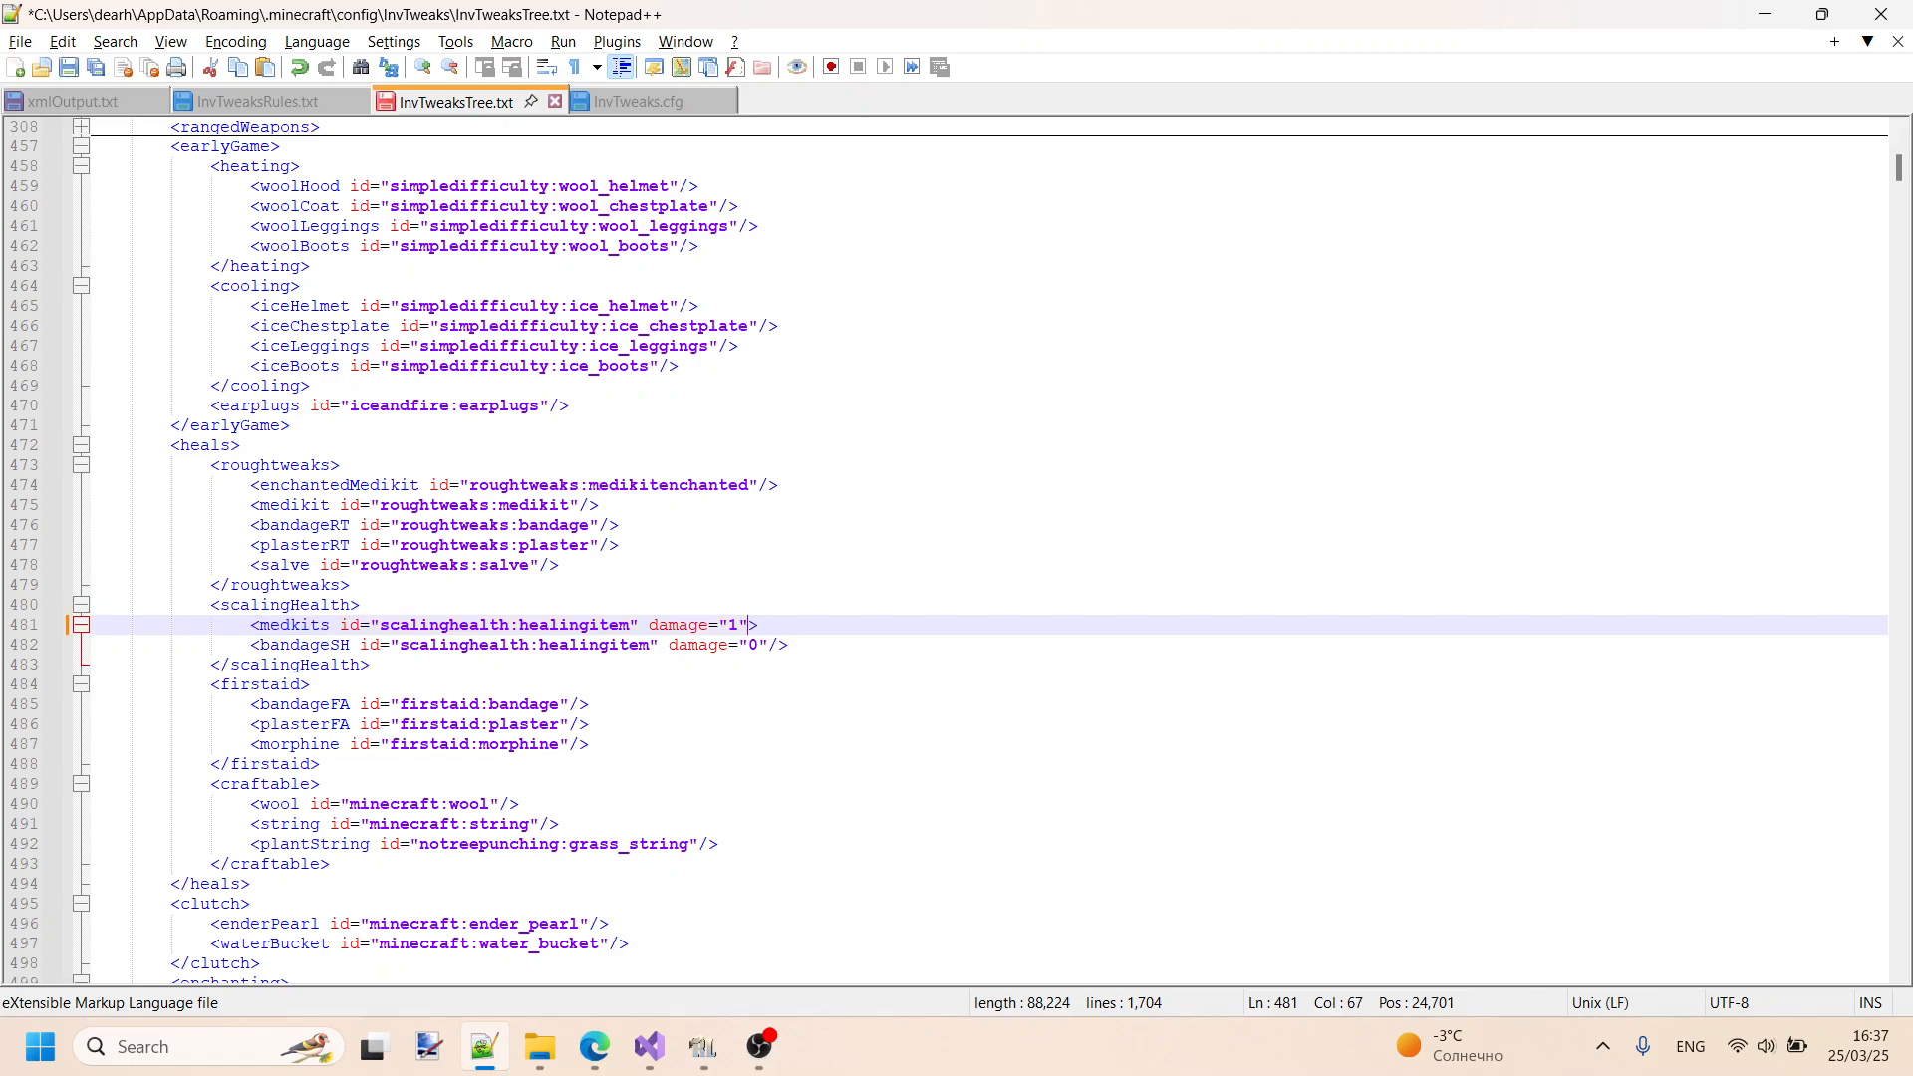
text(/)
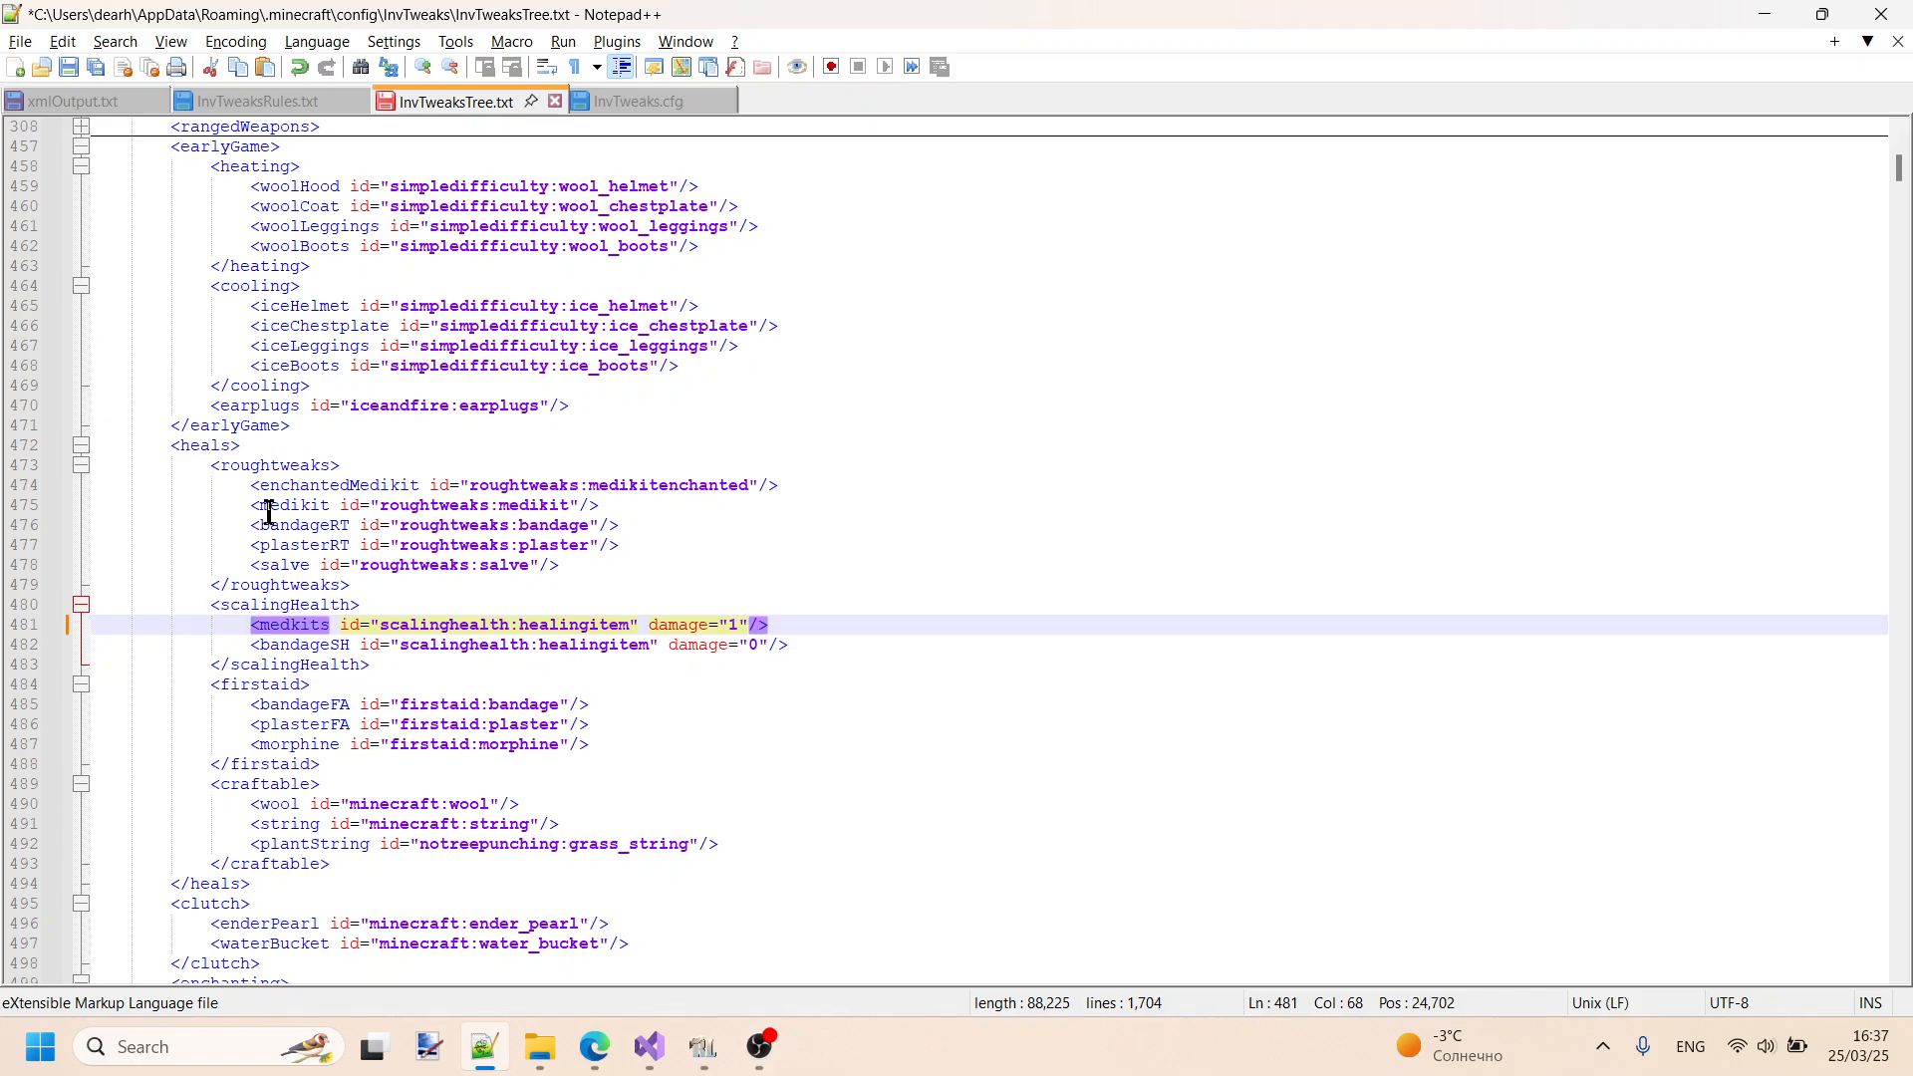
- Remove the slash from the closing heals tag, restore it, and save InvTweaksTree.txt
scroll(266, 477, down, 5)
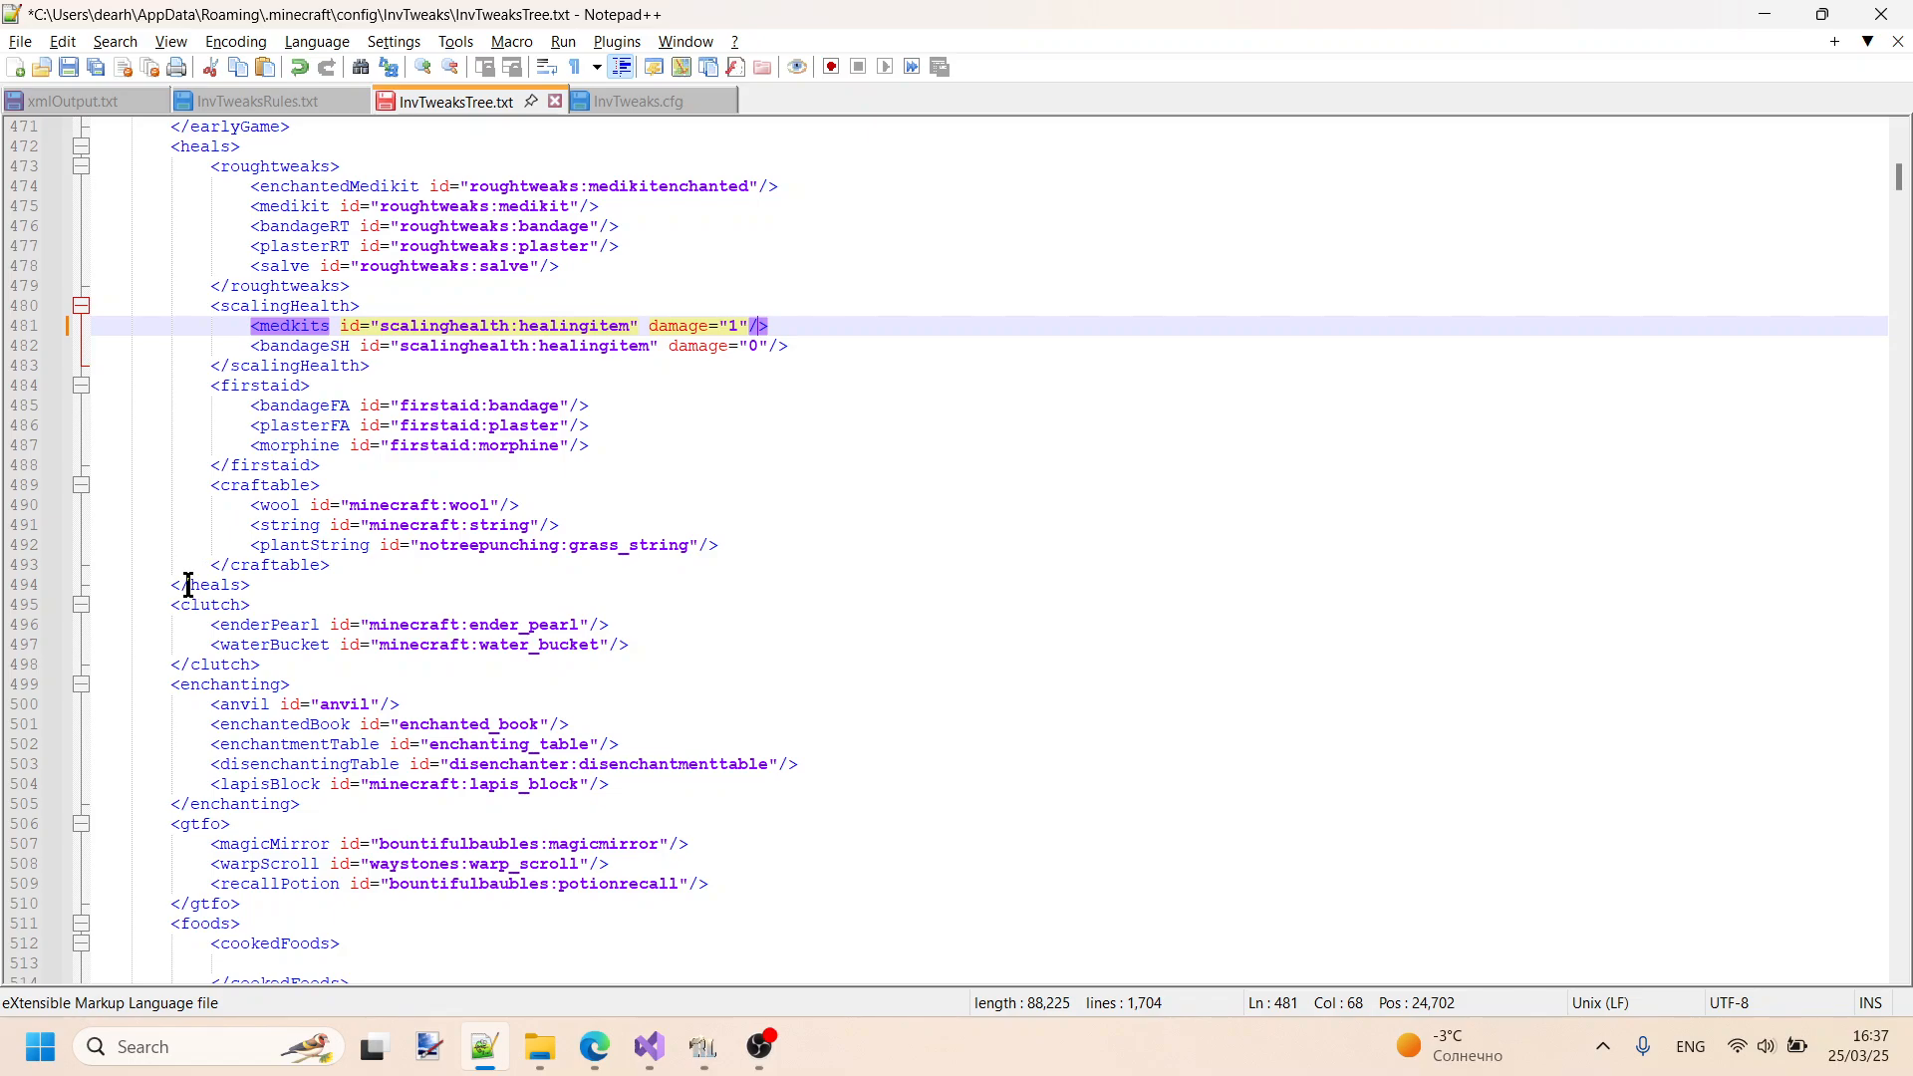
click(189, 588)
key(BackSpace)
scroll(532, 523, up, 3)
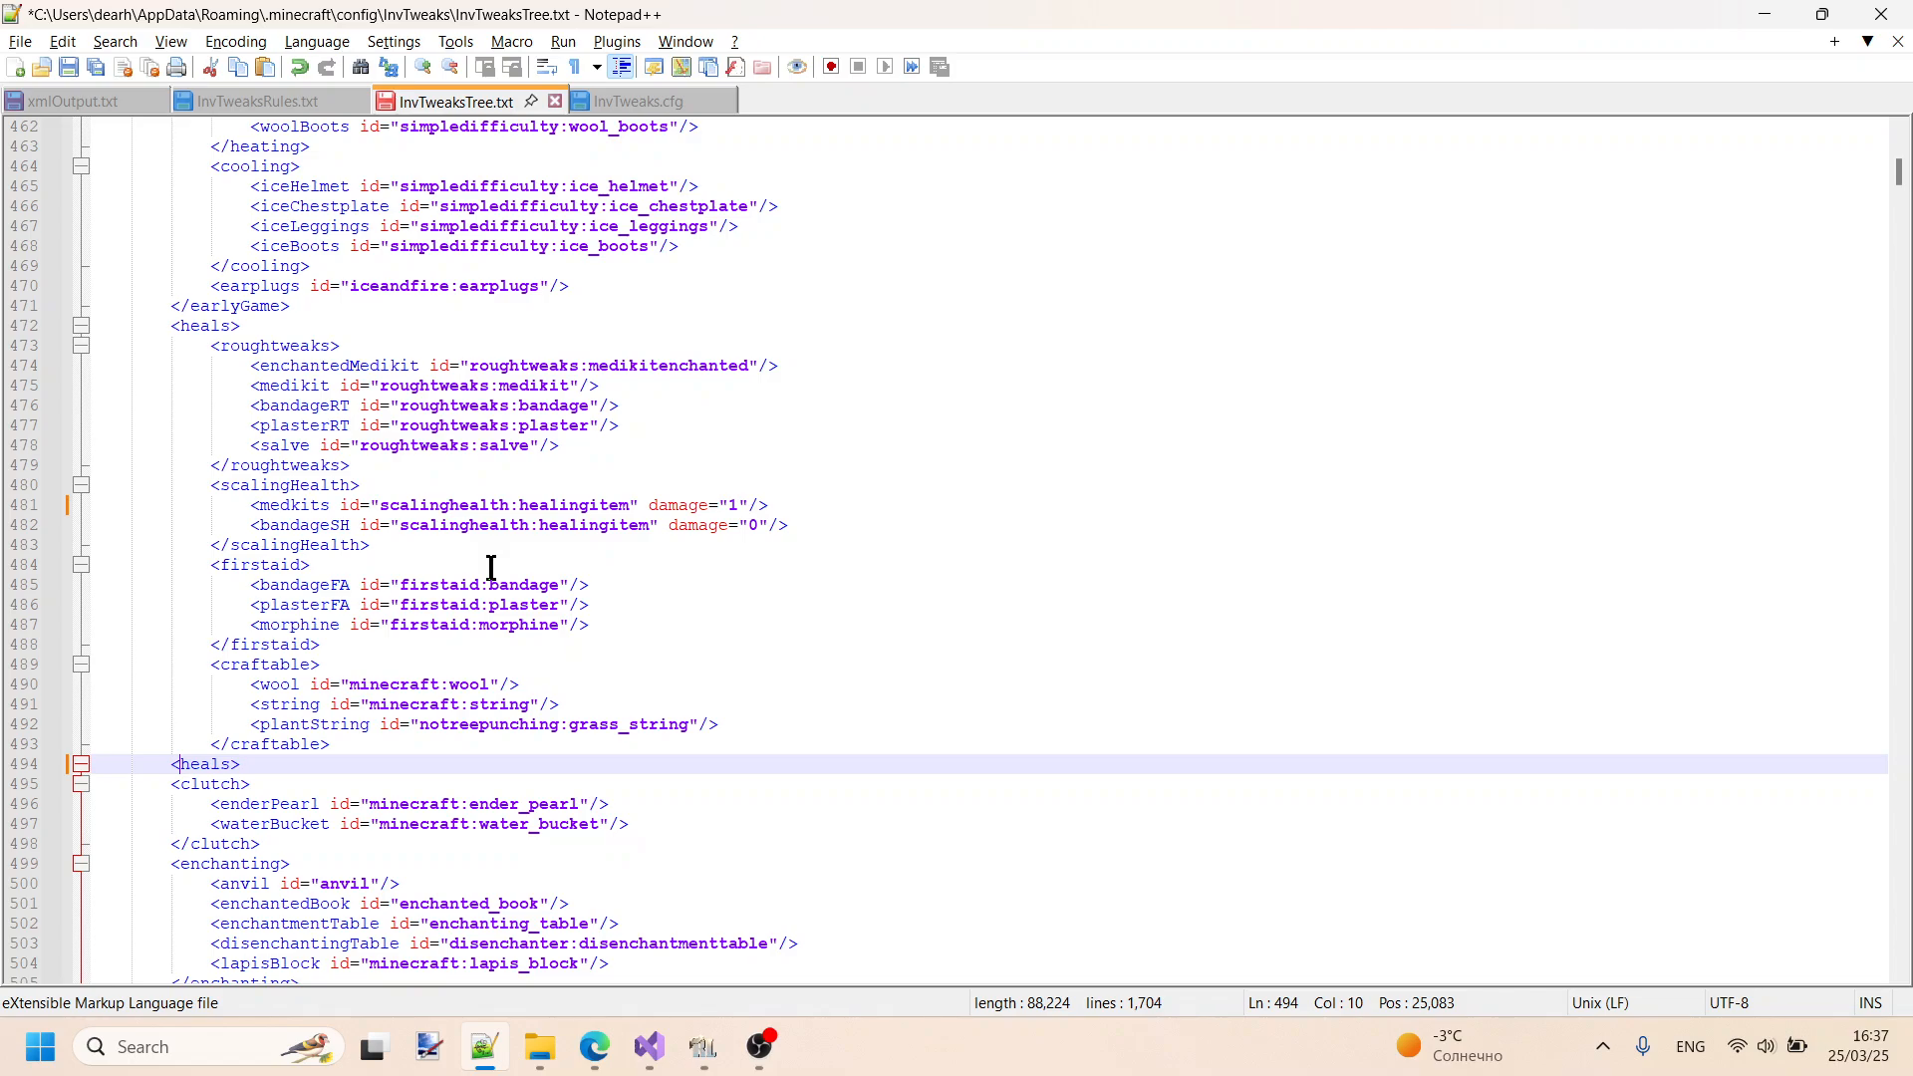
text(/)
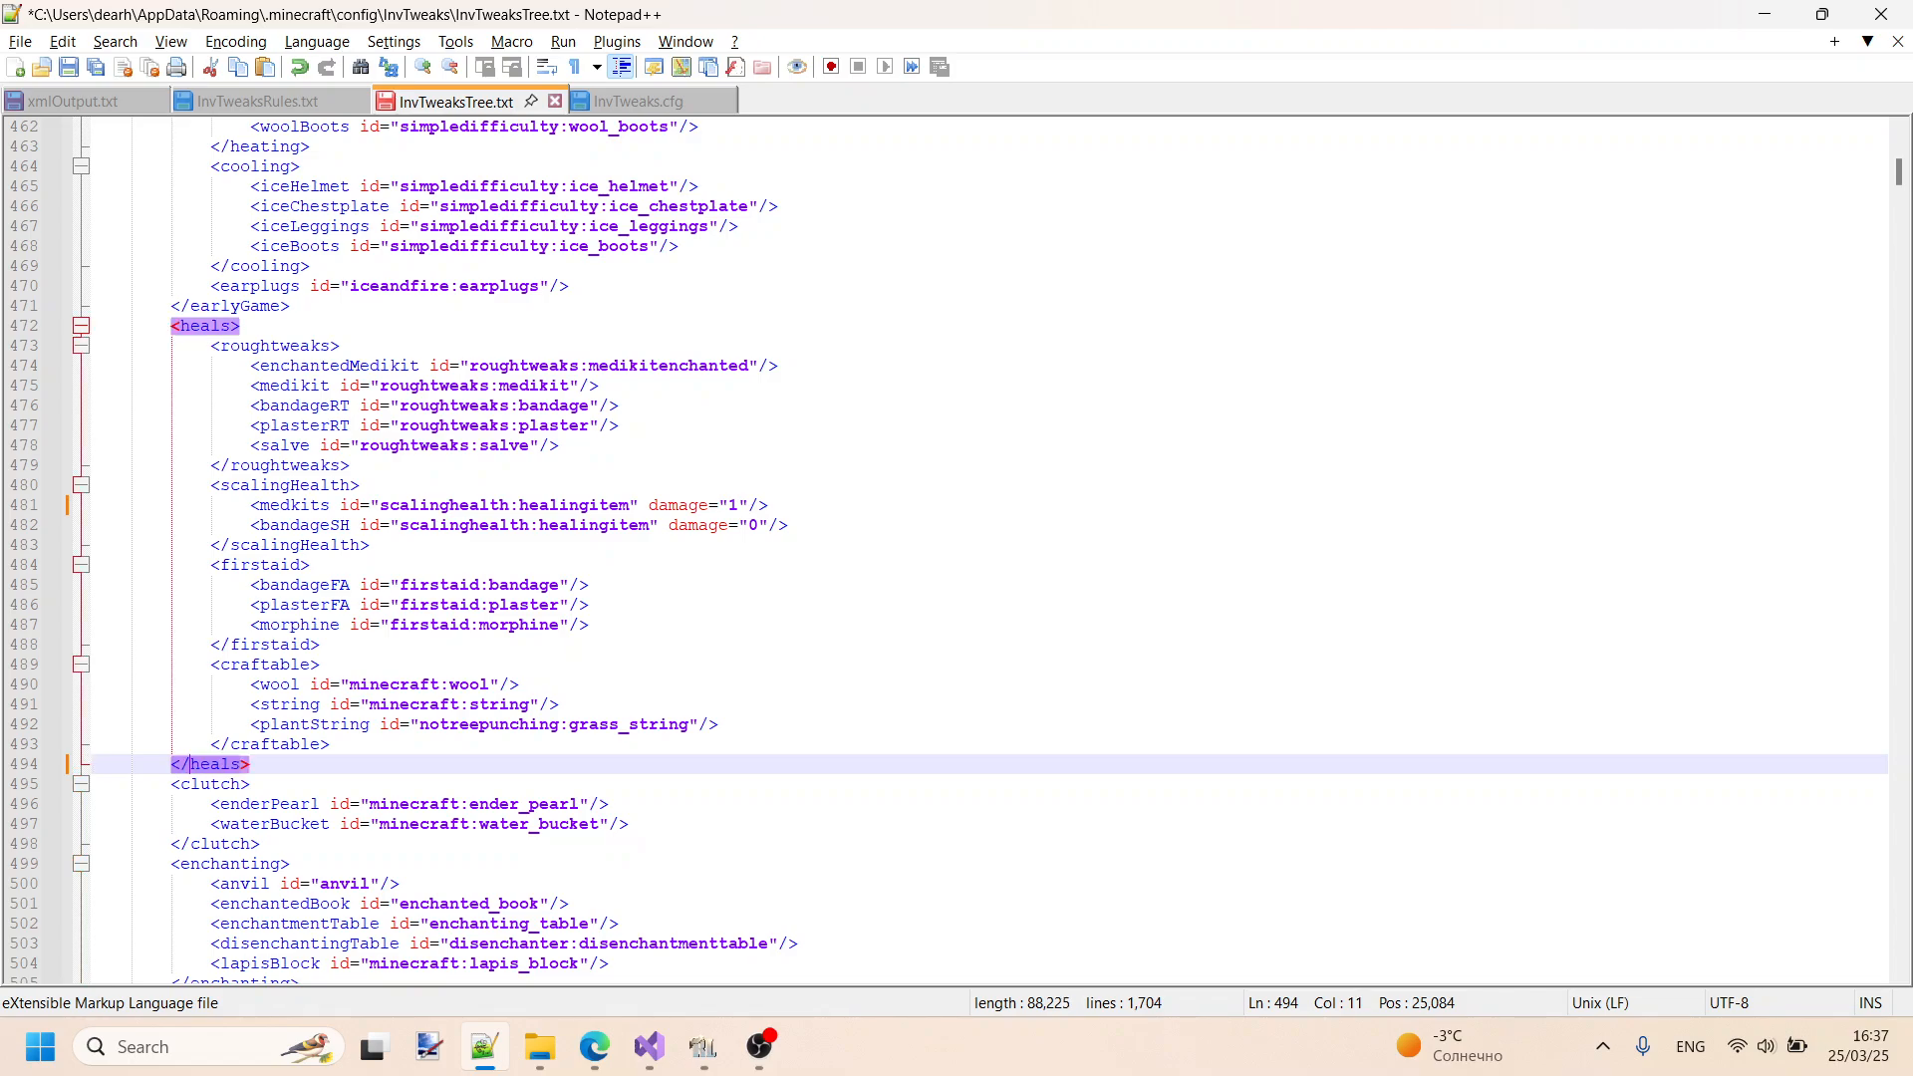
key(ctrl+s)
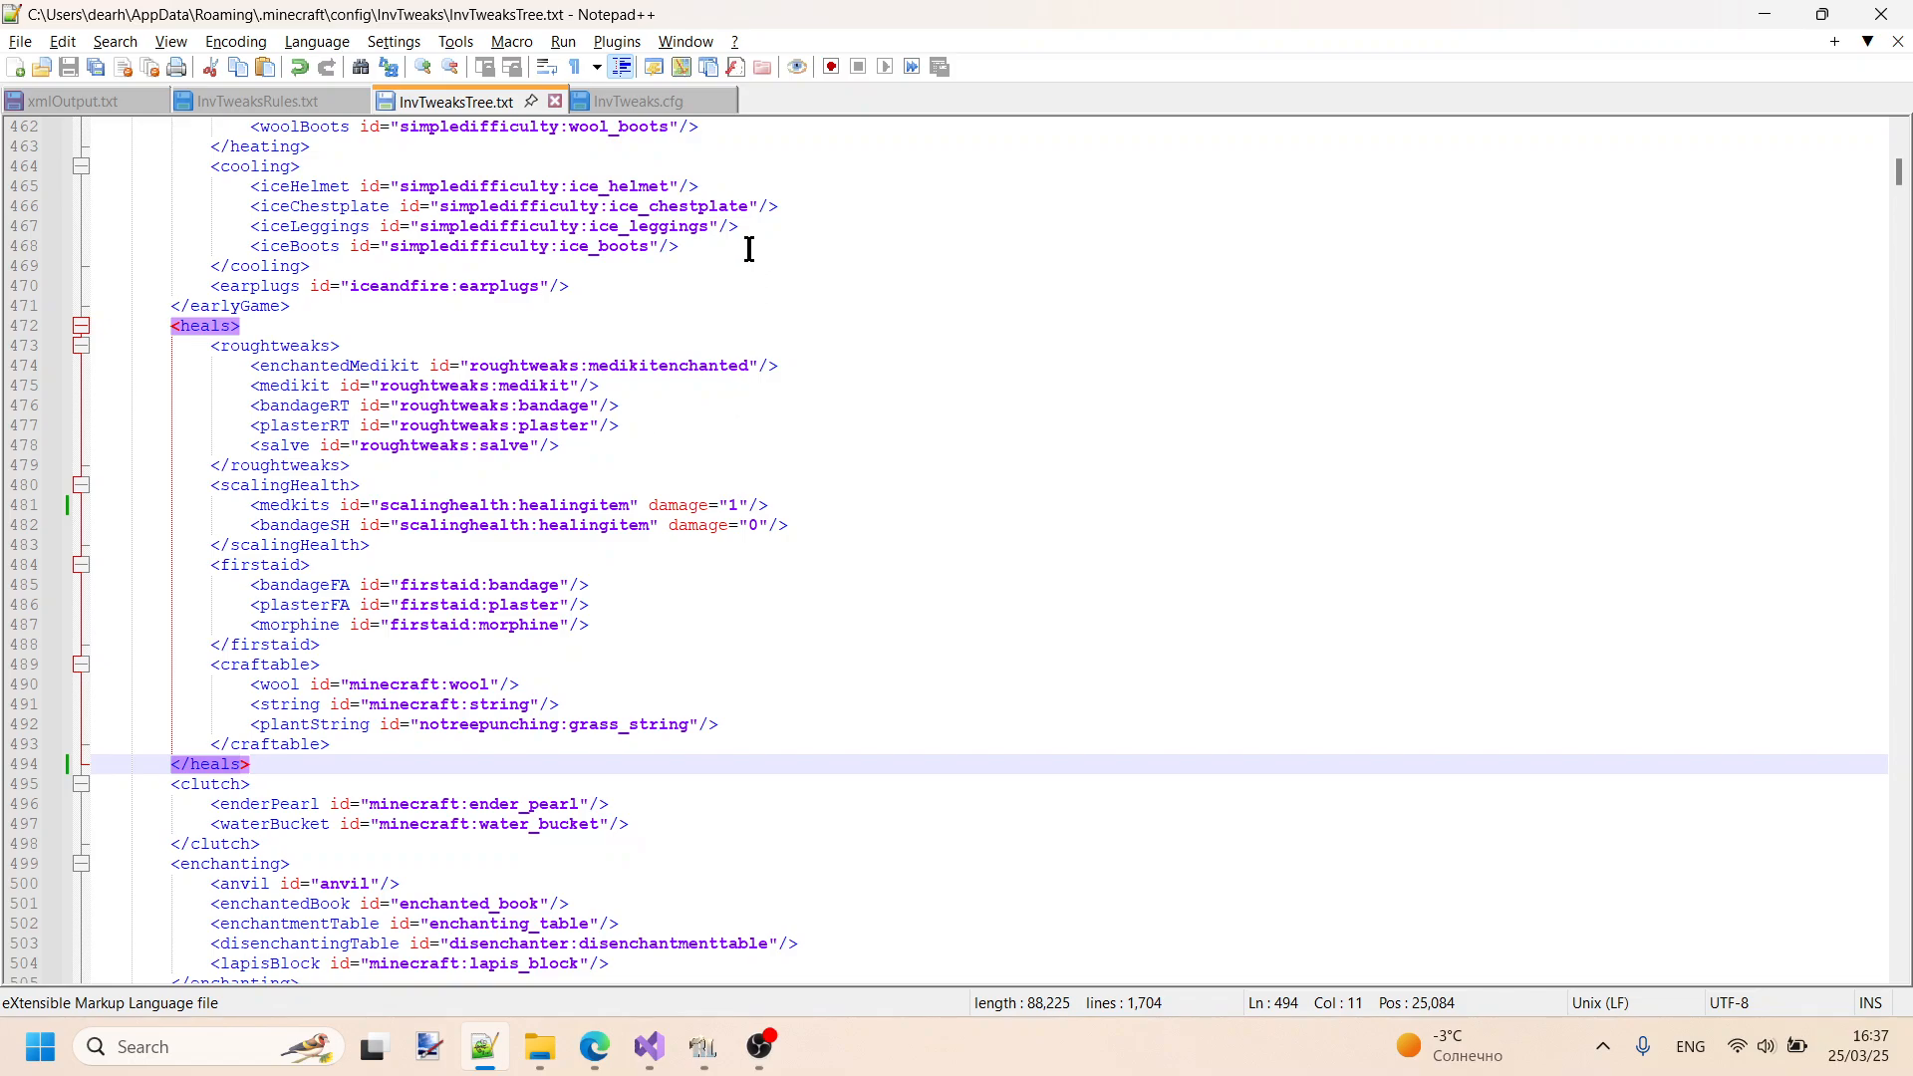
- Glance over the custom categories in InvTweaksTree.txt, switch to RLCraft and replace the inventory with the game menu
scroll(750, 250, up, 8)
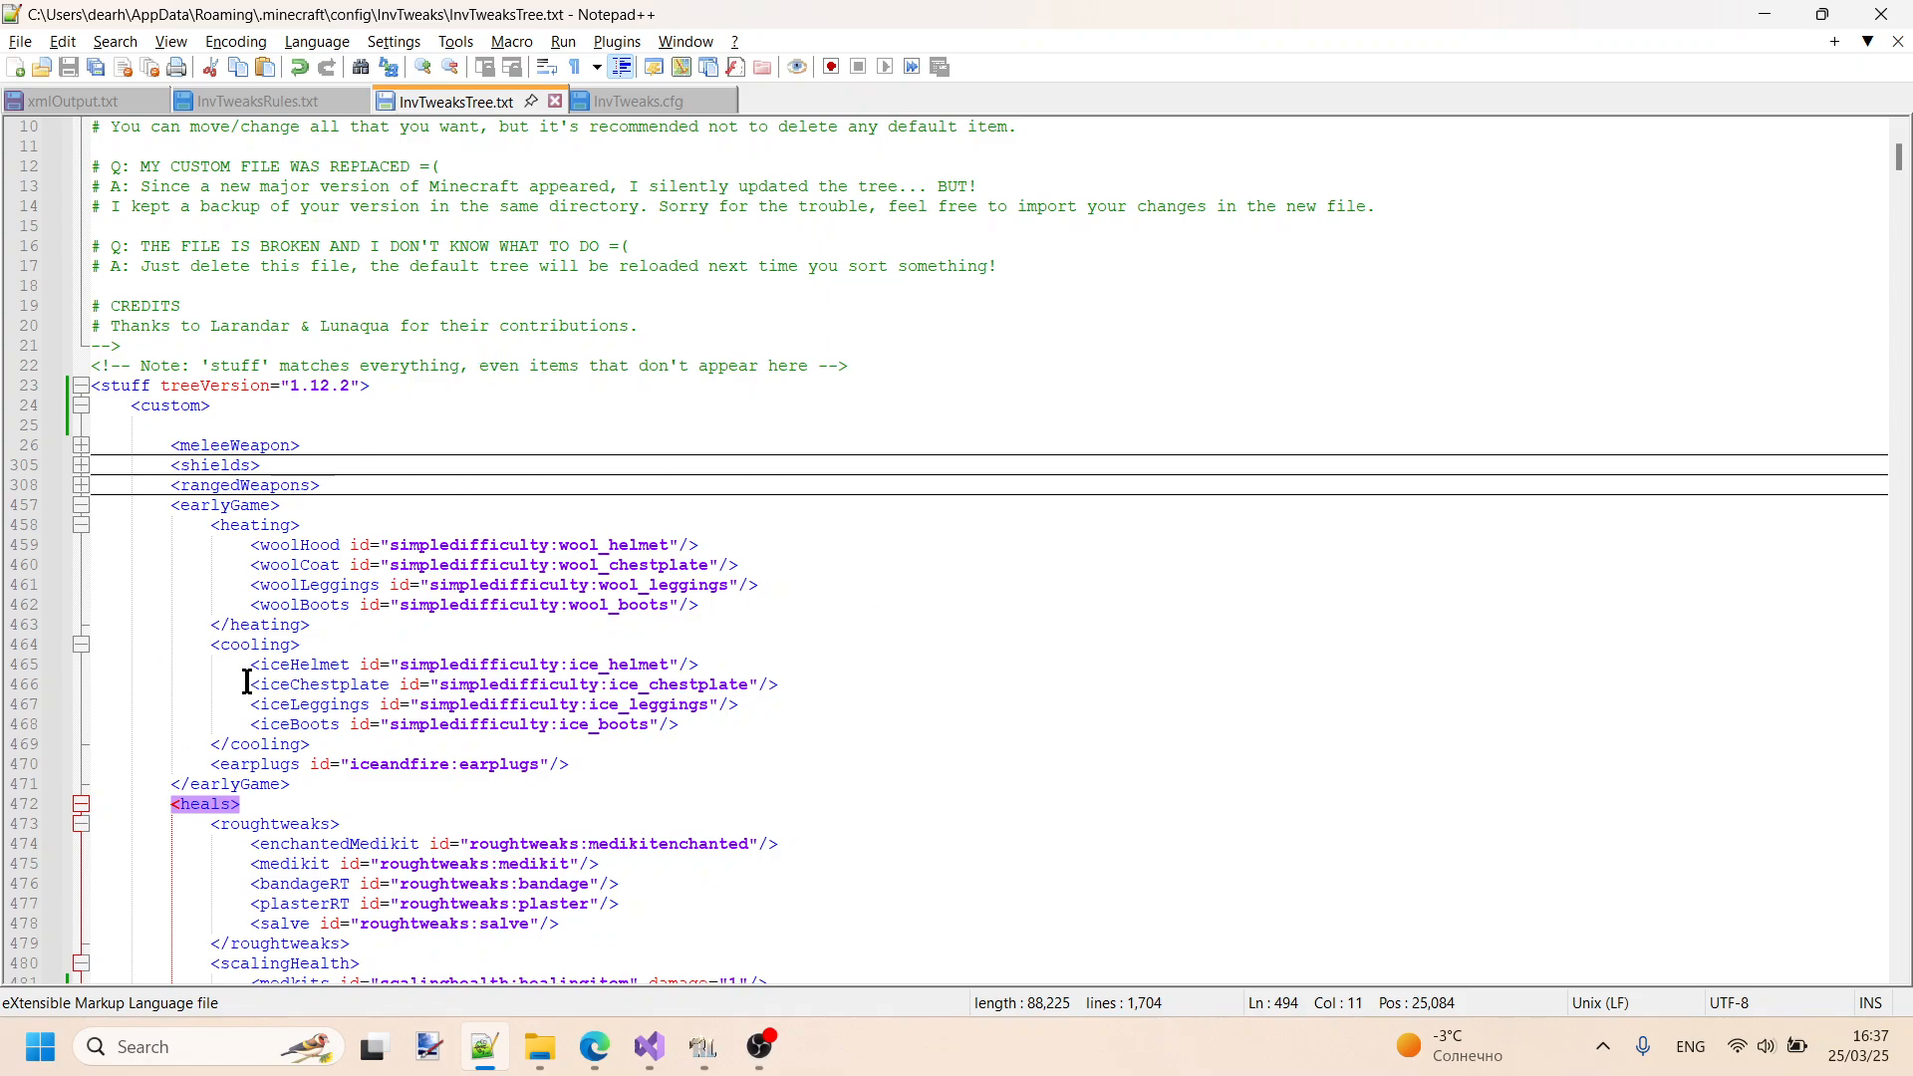
scroll(255, 675, down, 20)
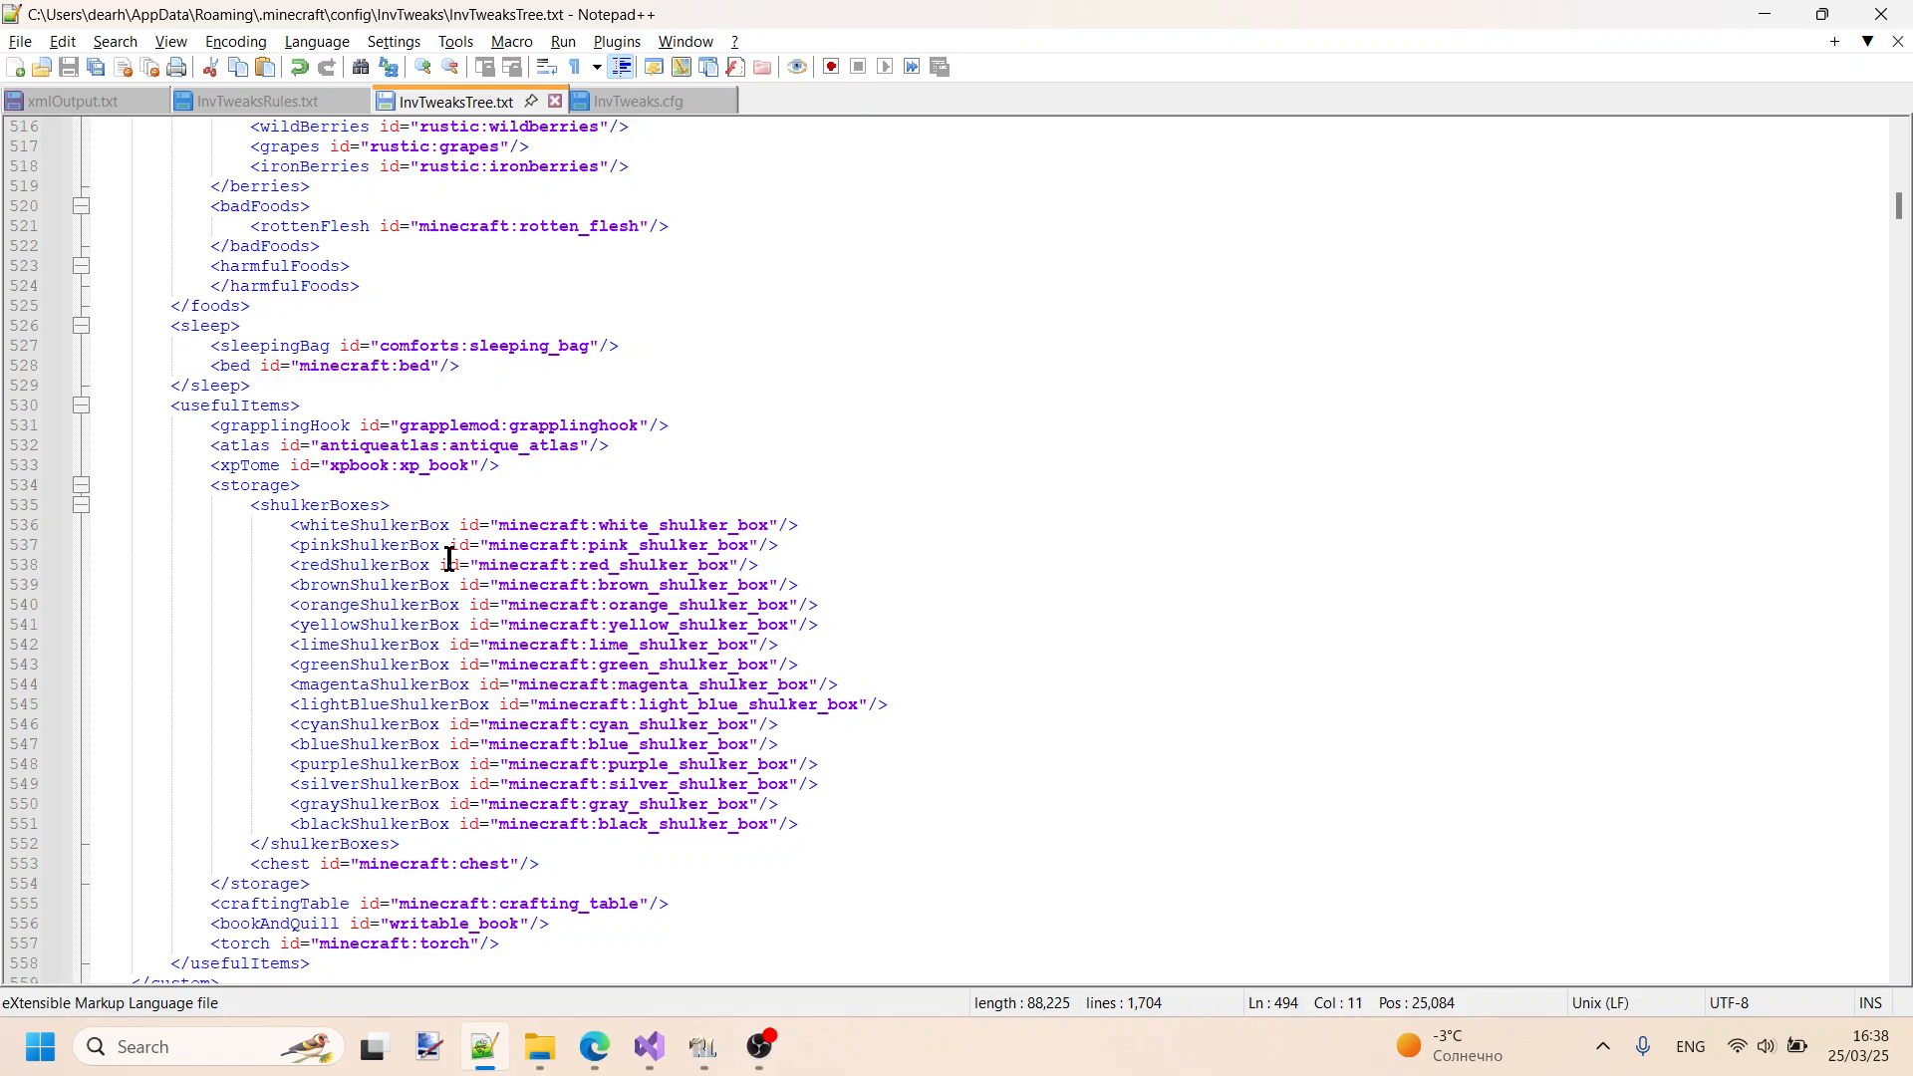
click(703, 1046)
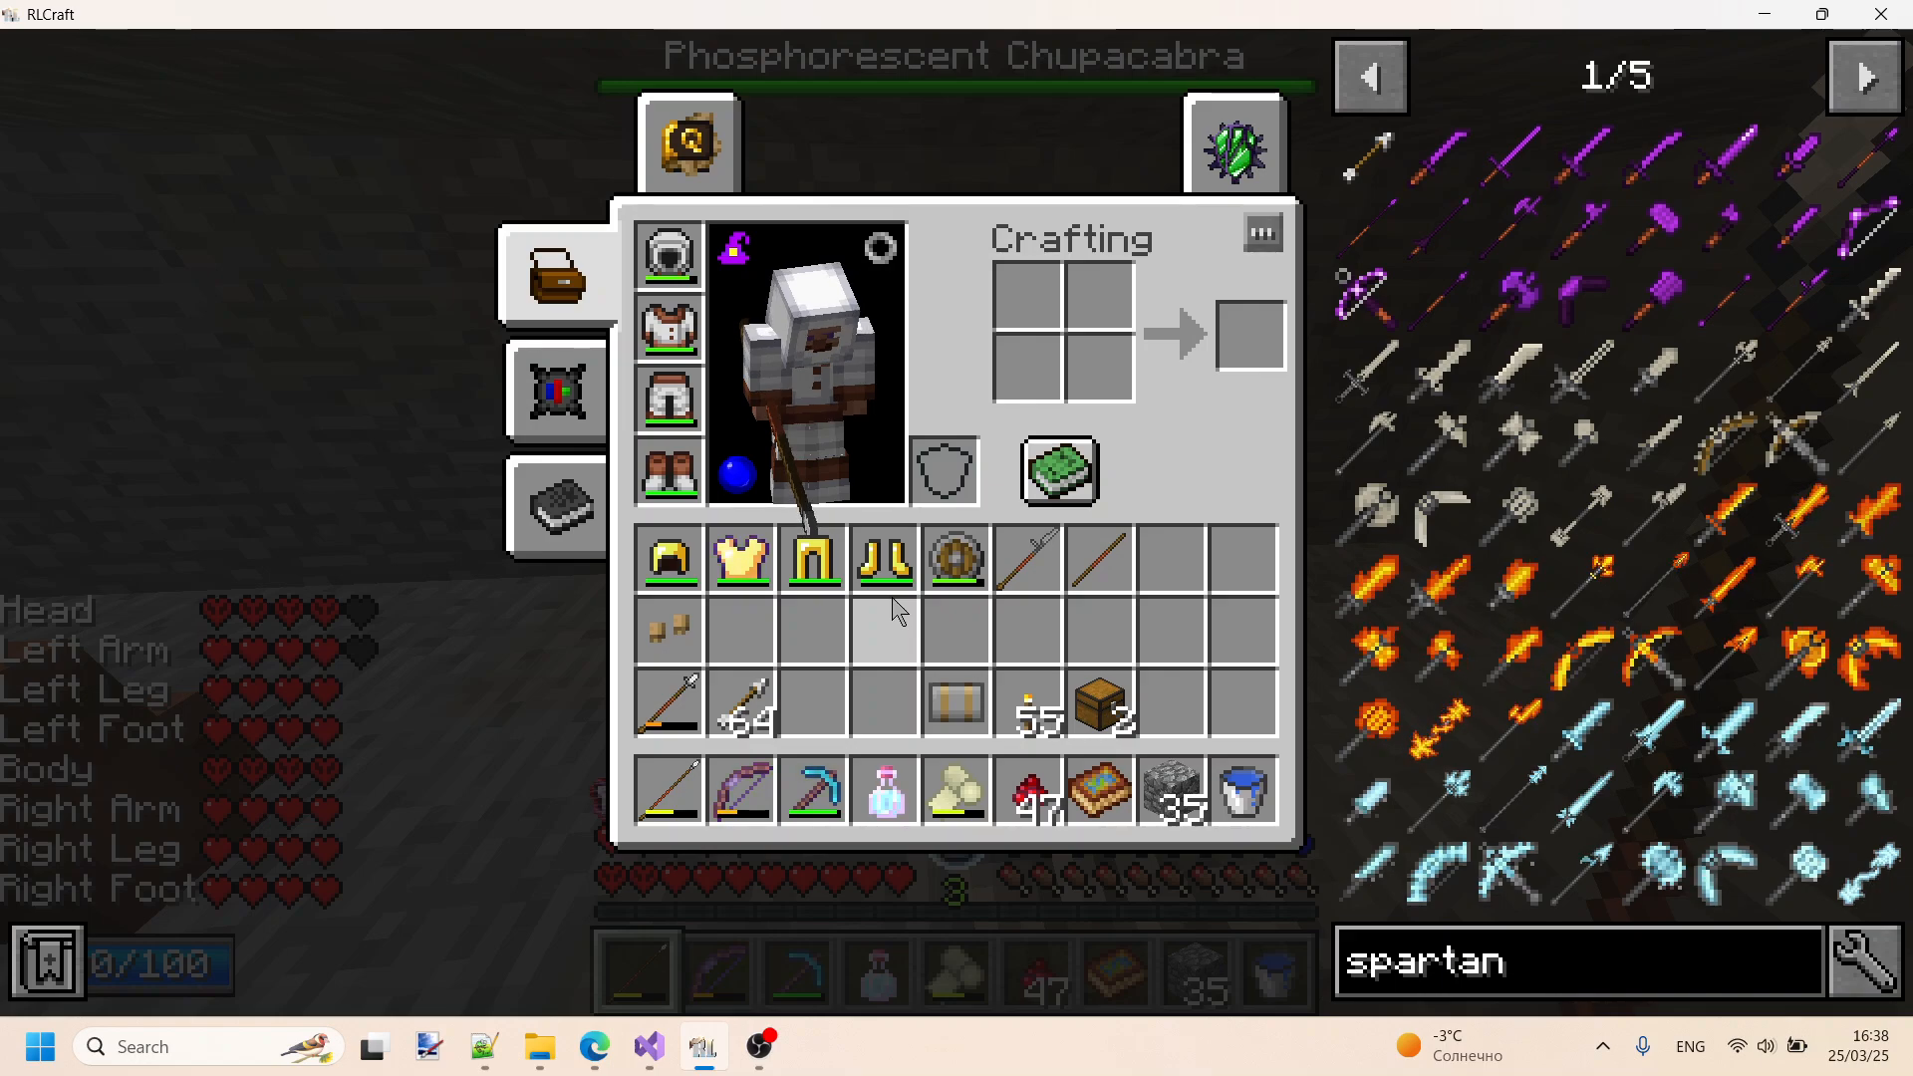
key(Escape)
key(Escape)
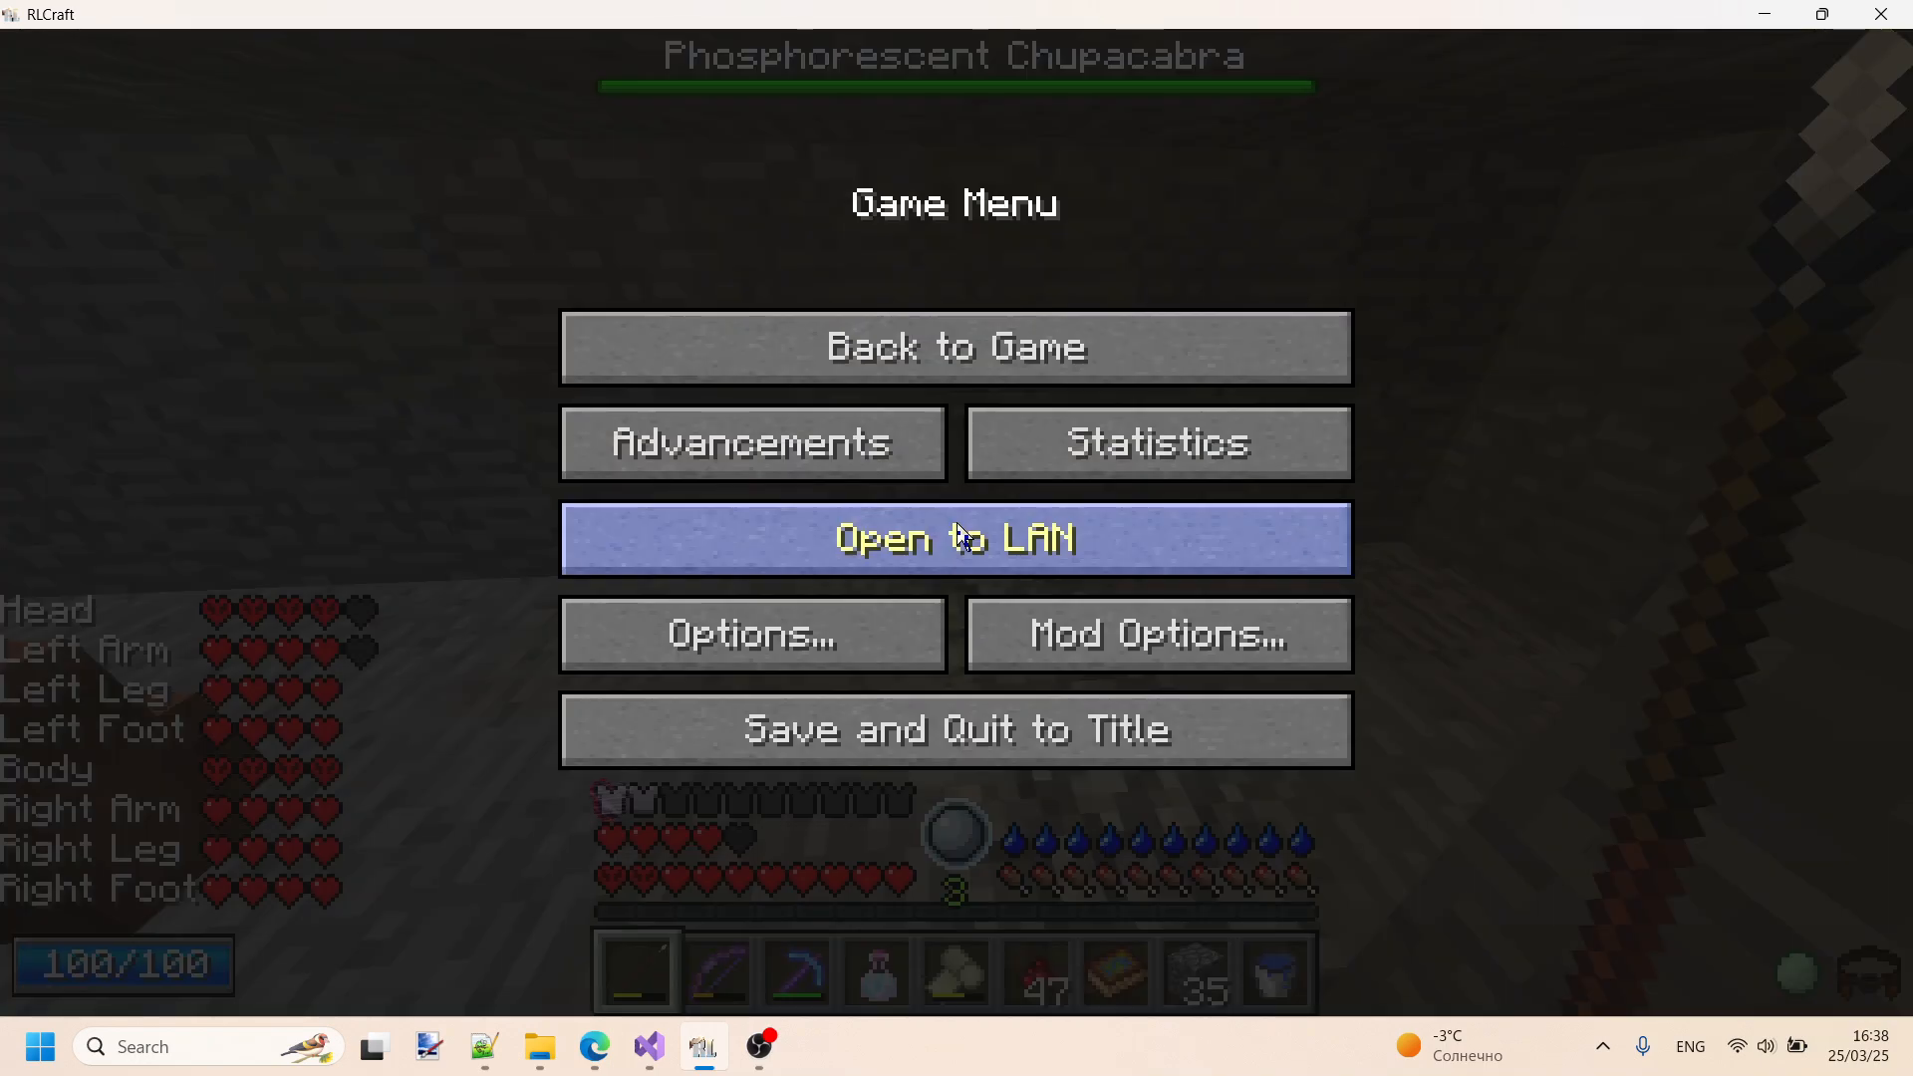
mouse_move(635, 1057)
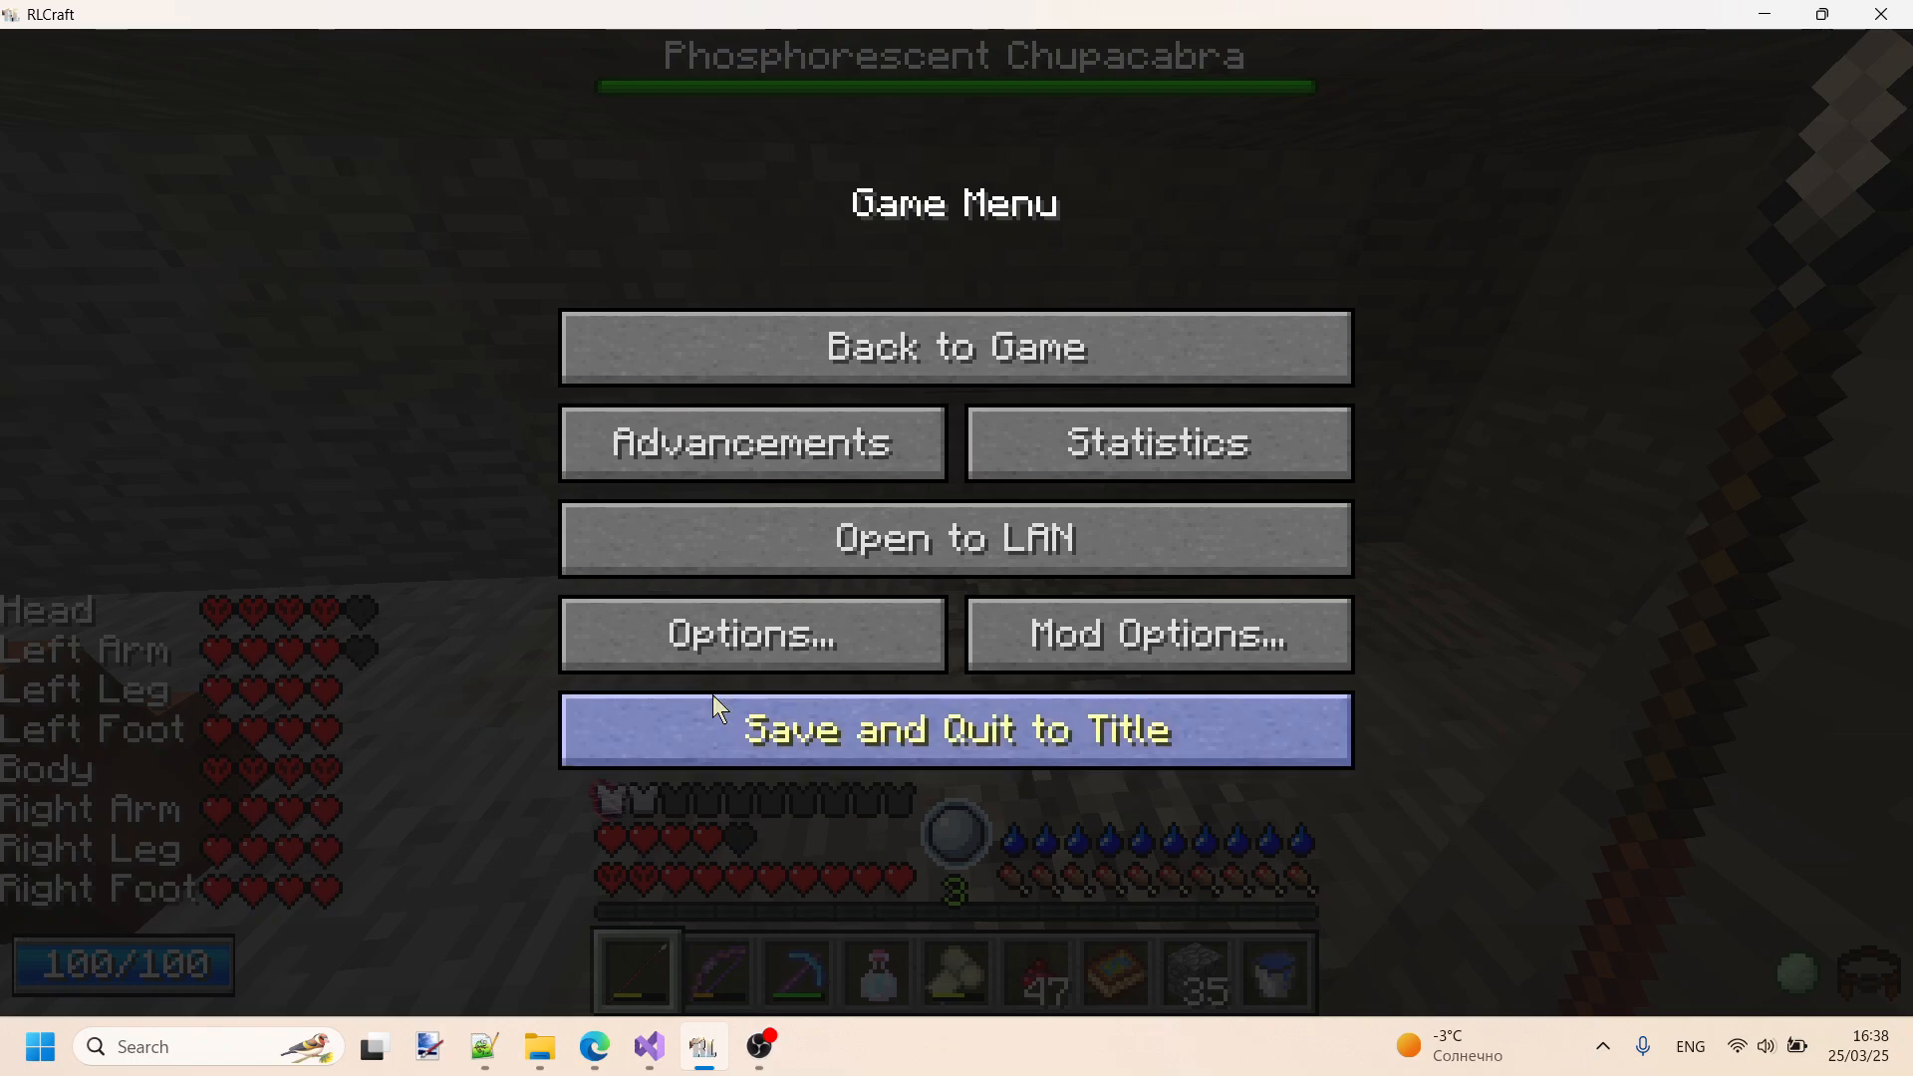
- Switch back to Notepad++ and glance at InvTweaksRules.txt, InvTweaksTree.txt and InvTweaks.cfg
click(485, 1046)
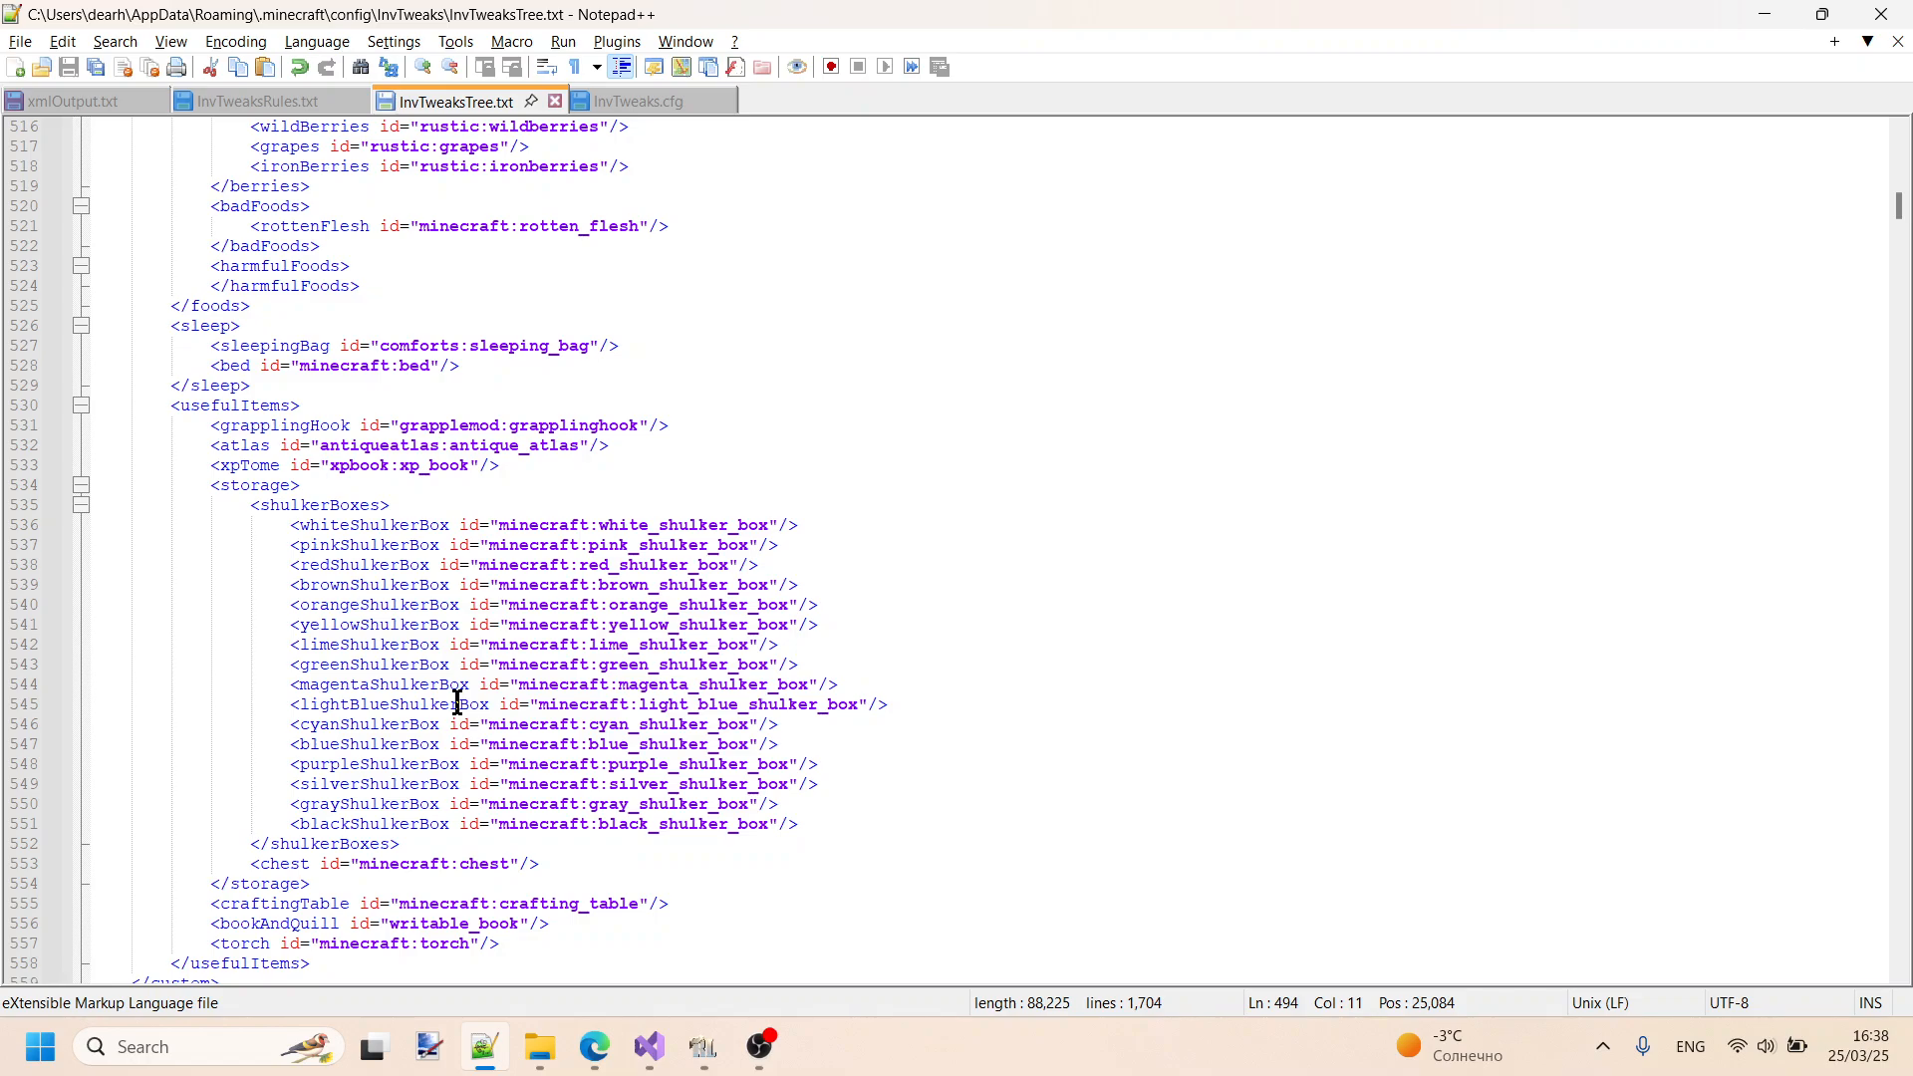
click(261, 102)
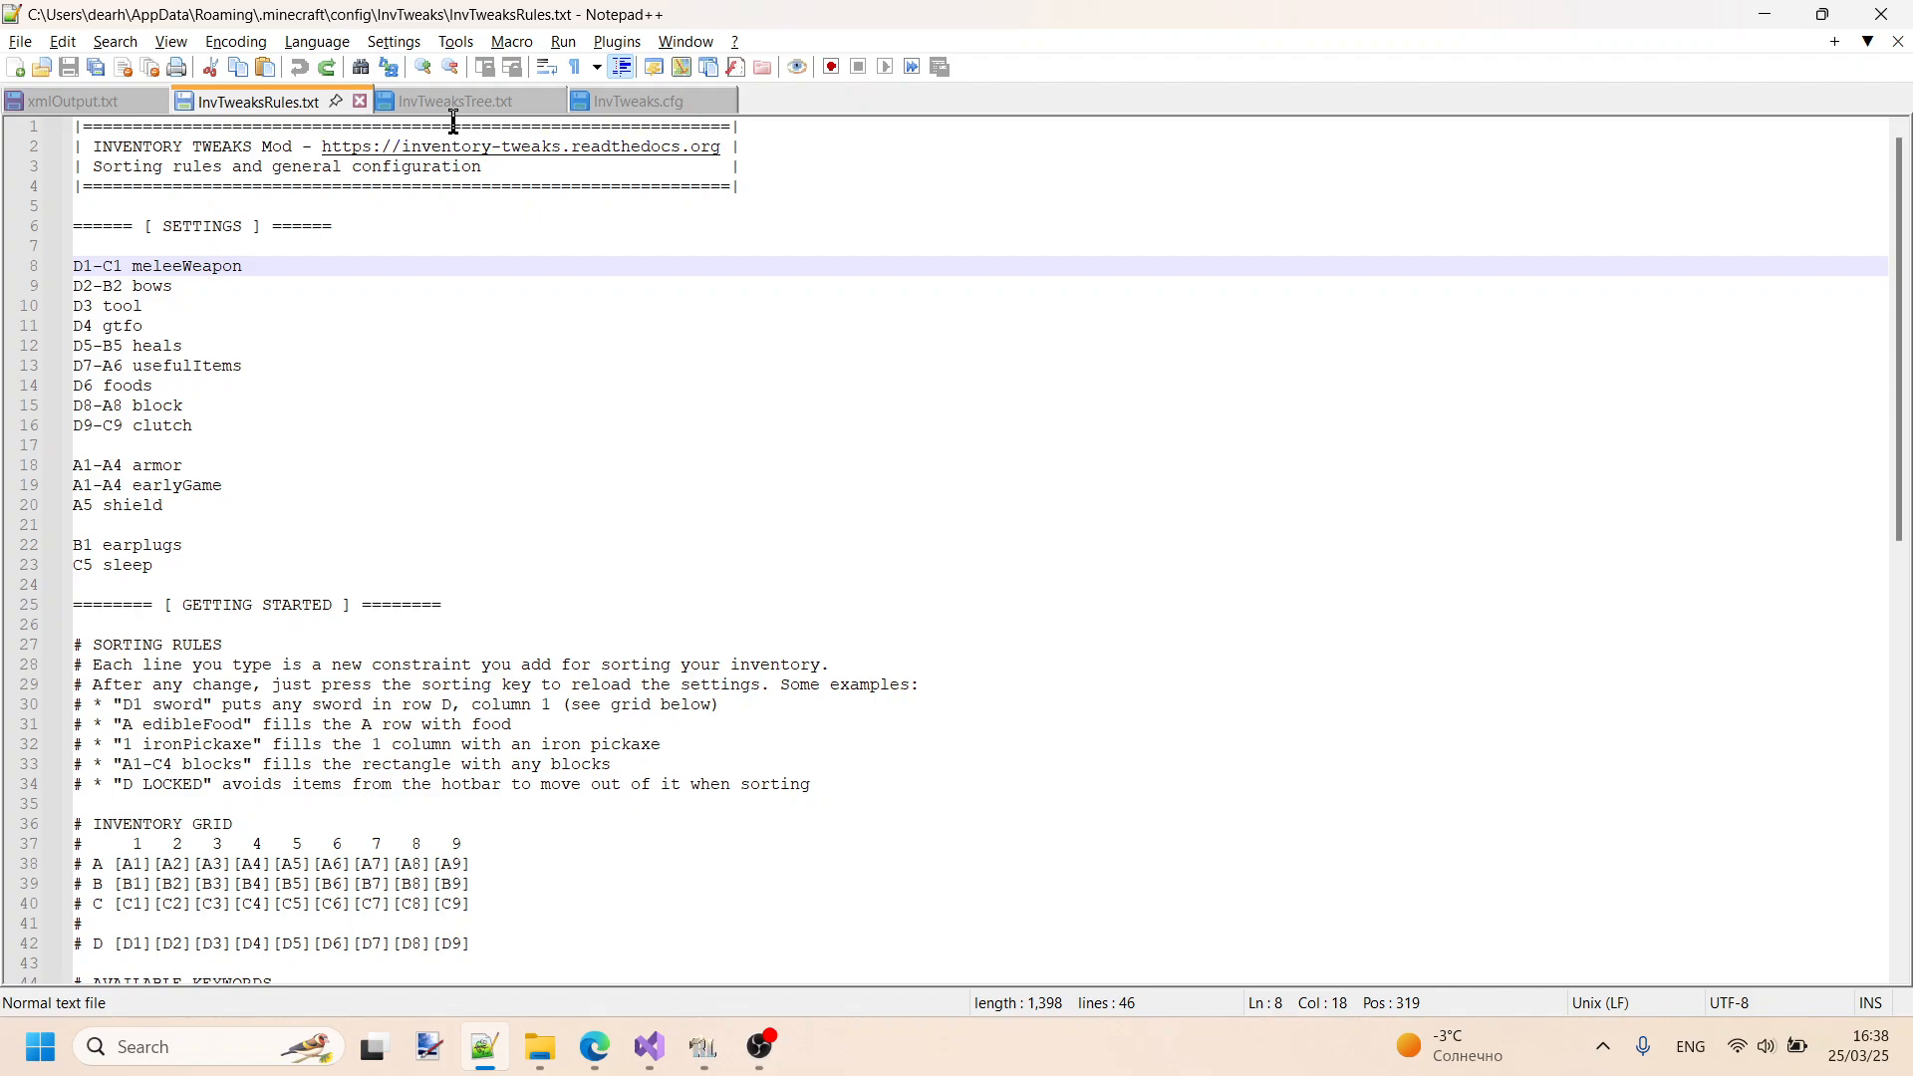
click(461, 102)
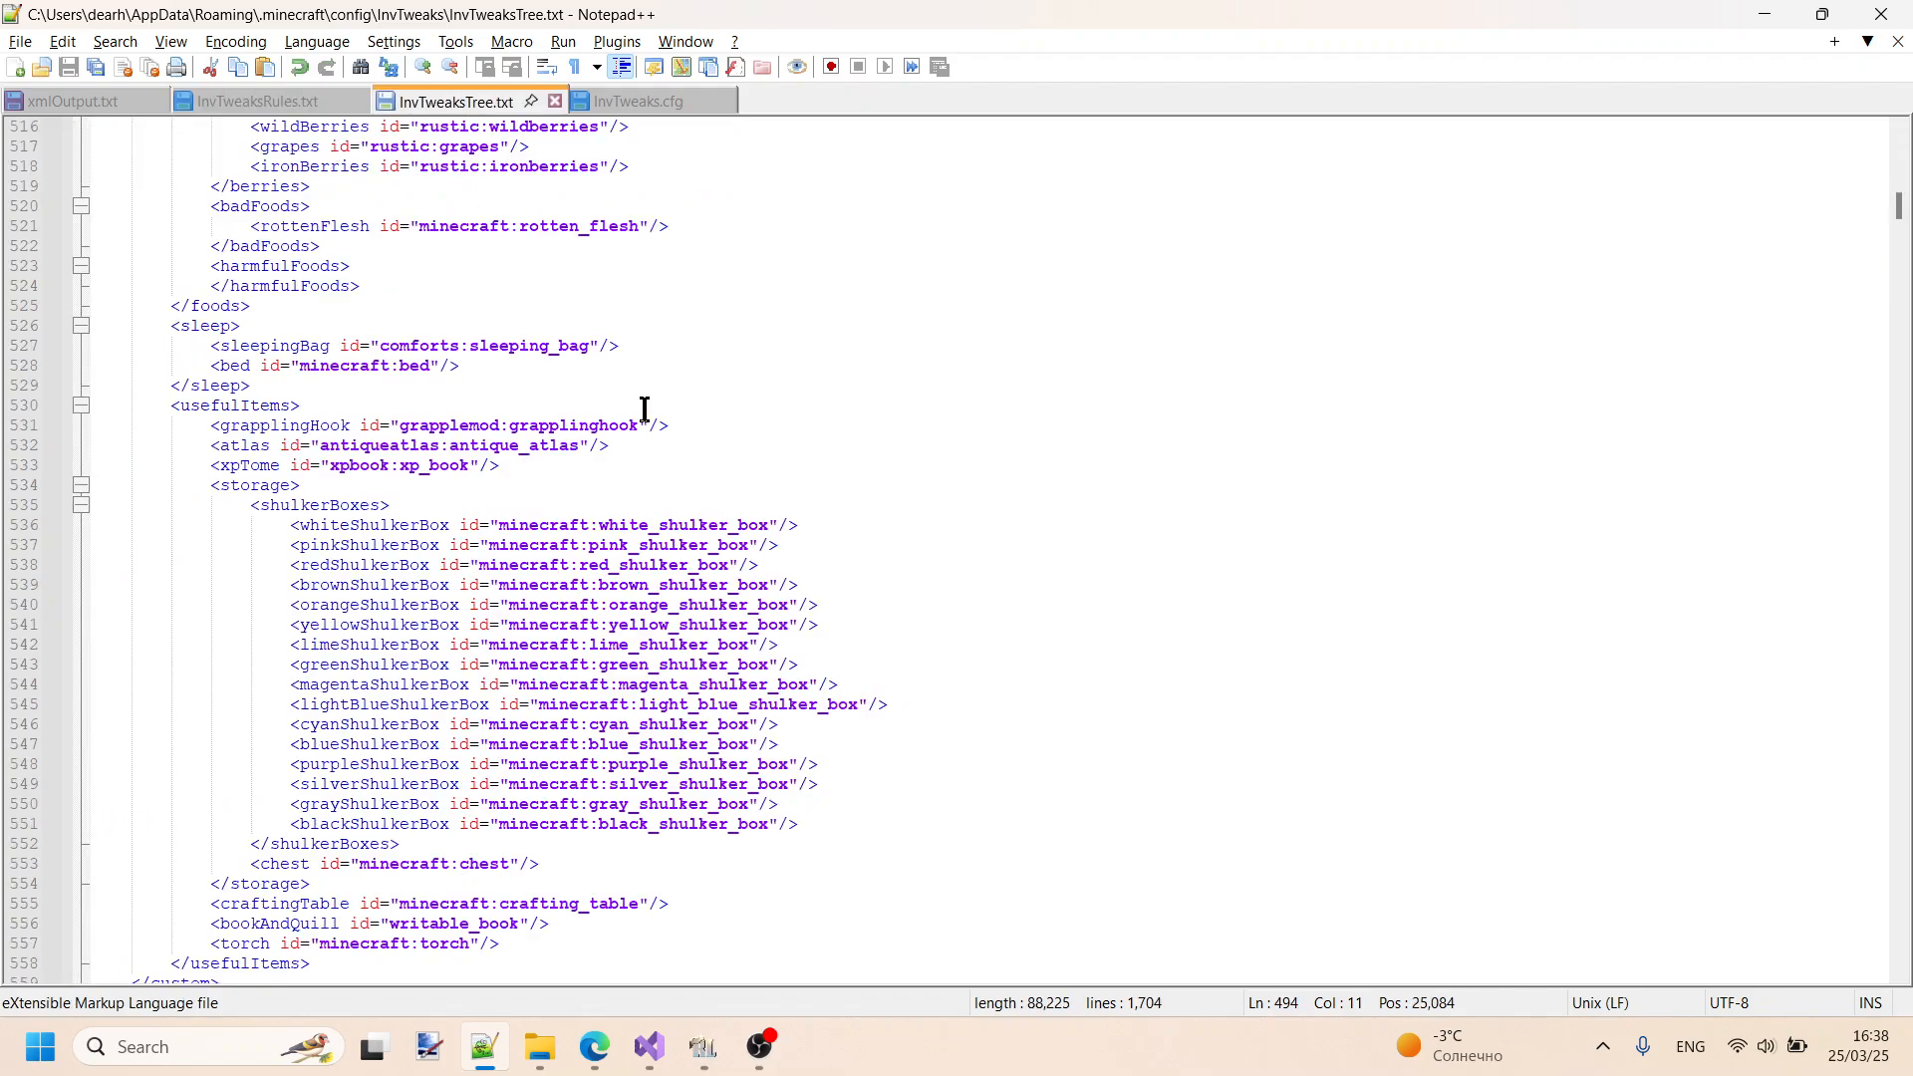
click(643, 102)
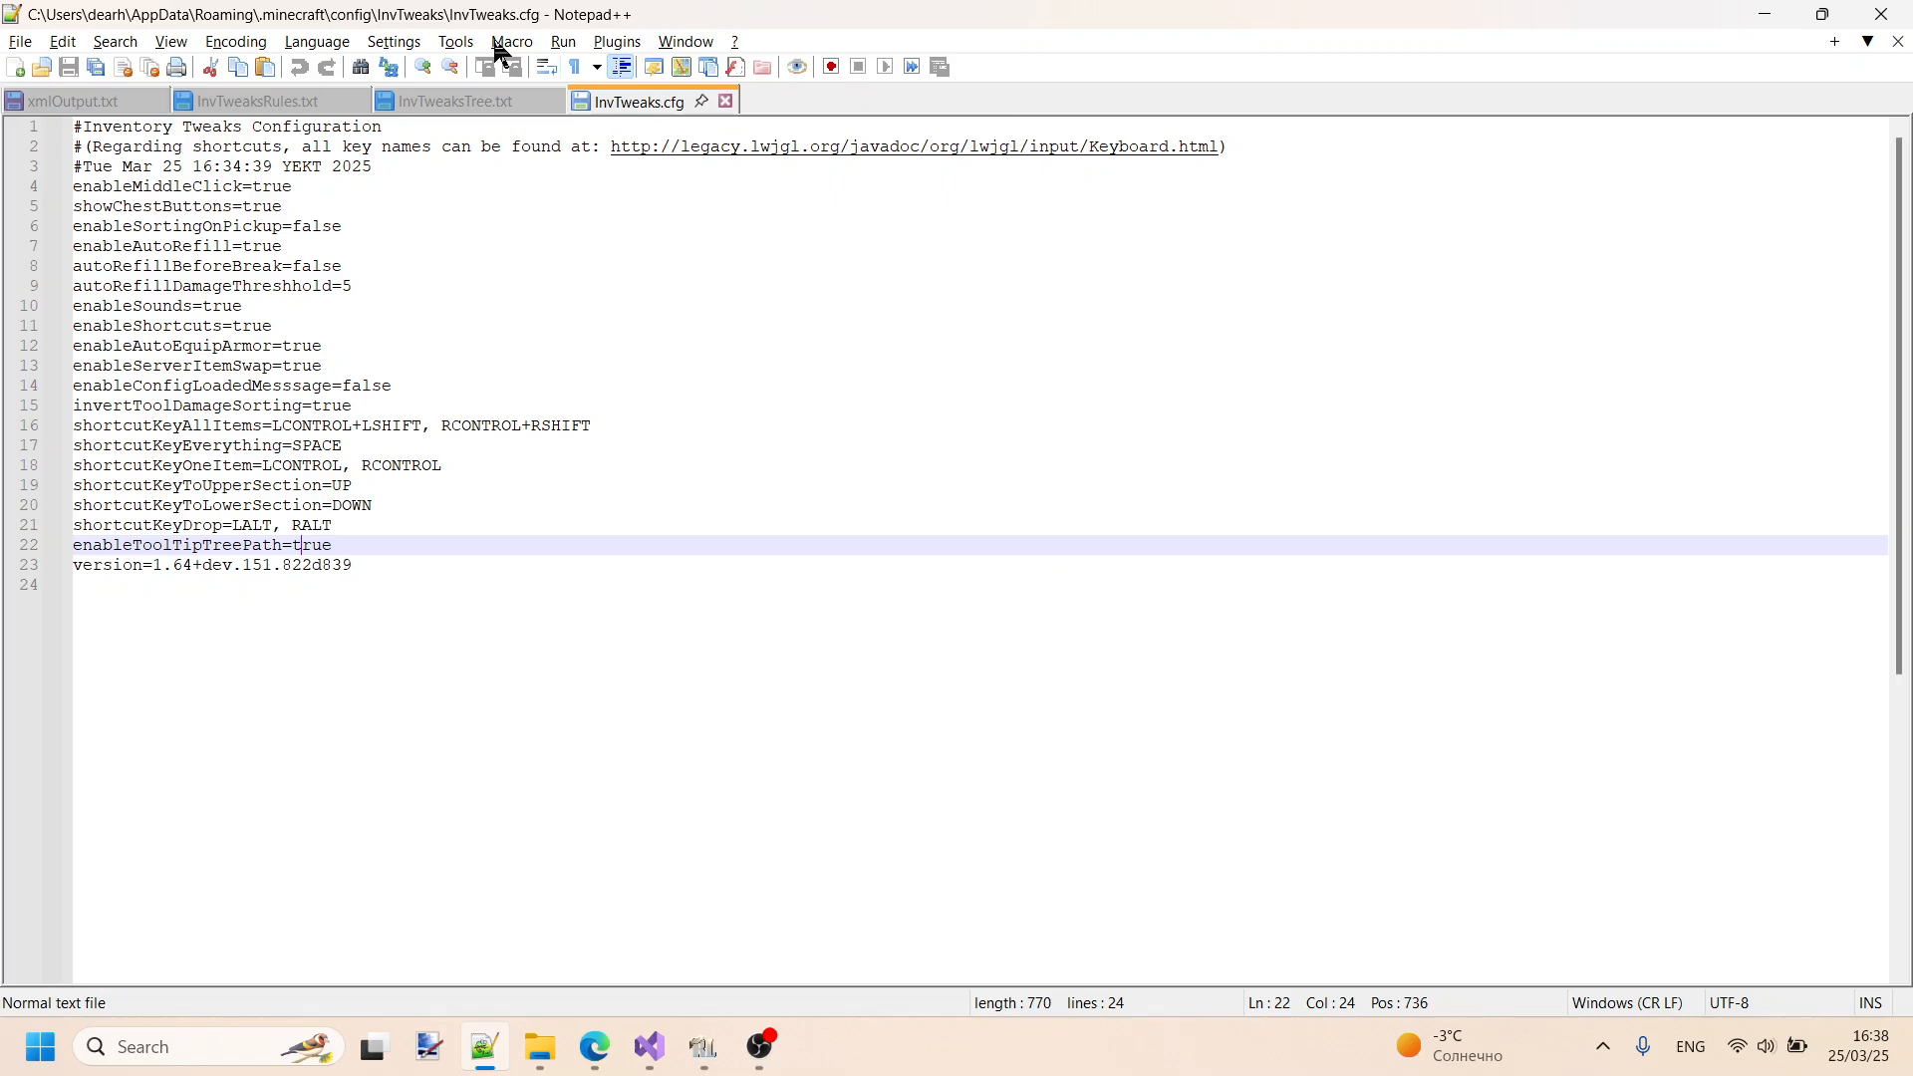
- Review InvTweaksTree.txt from the earlyGame and heals categories down to the start of the equipment section
click(469, 104)
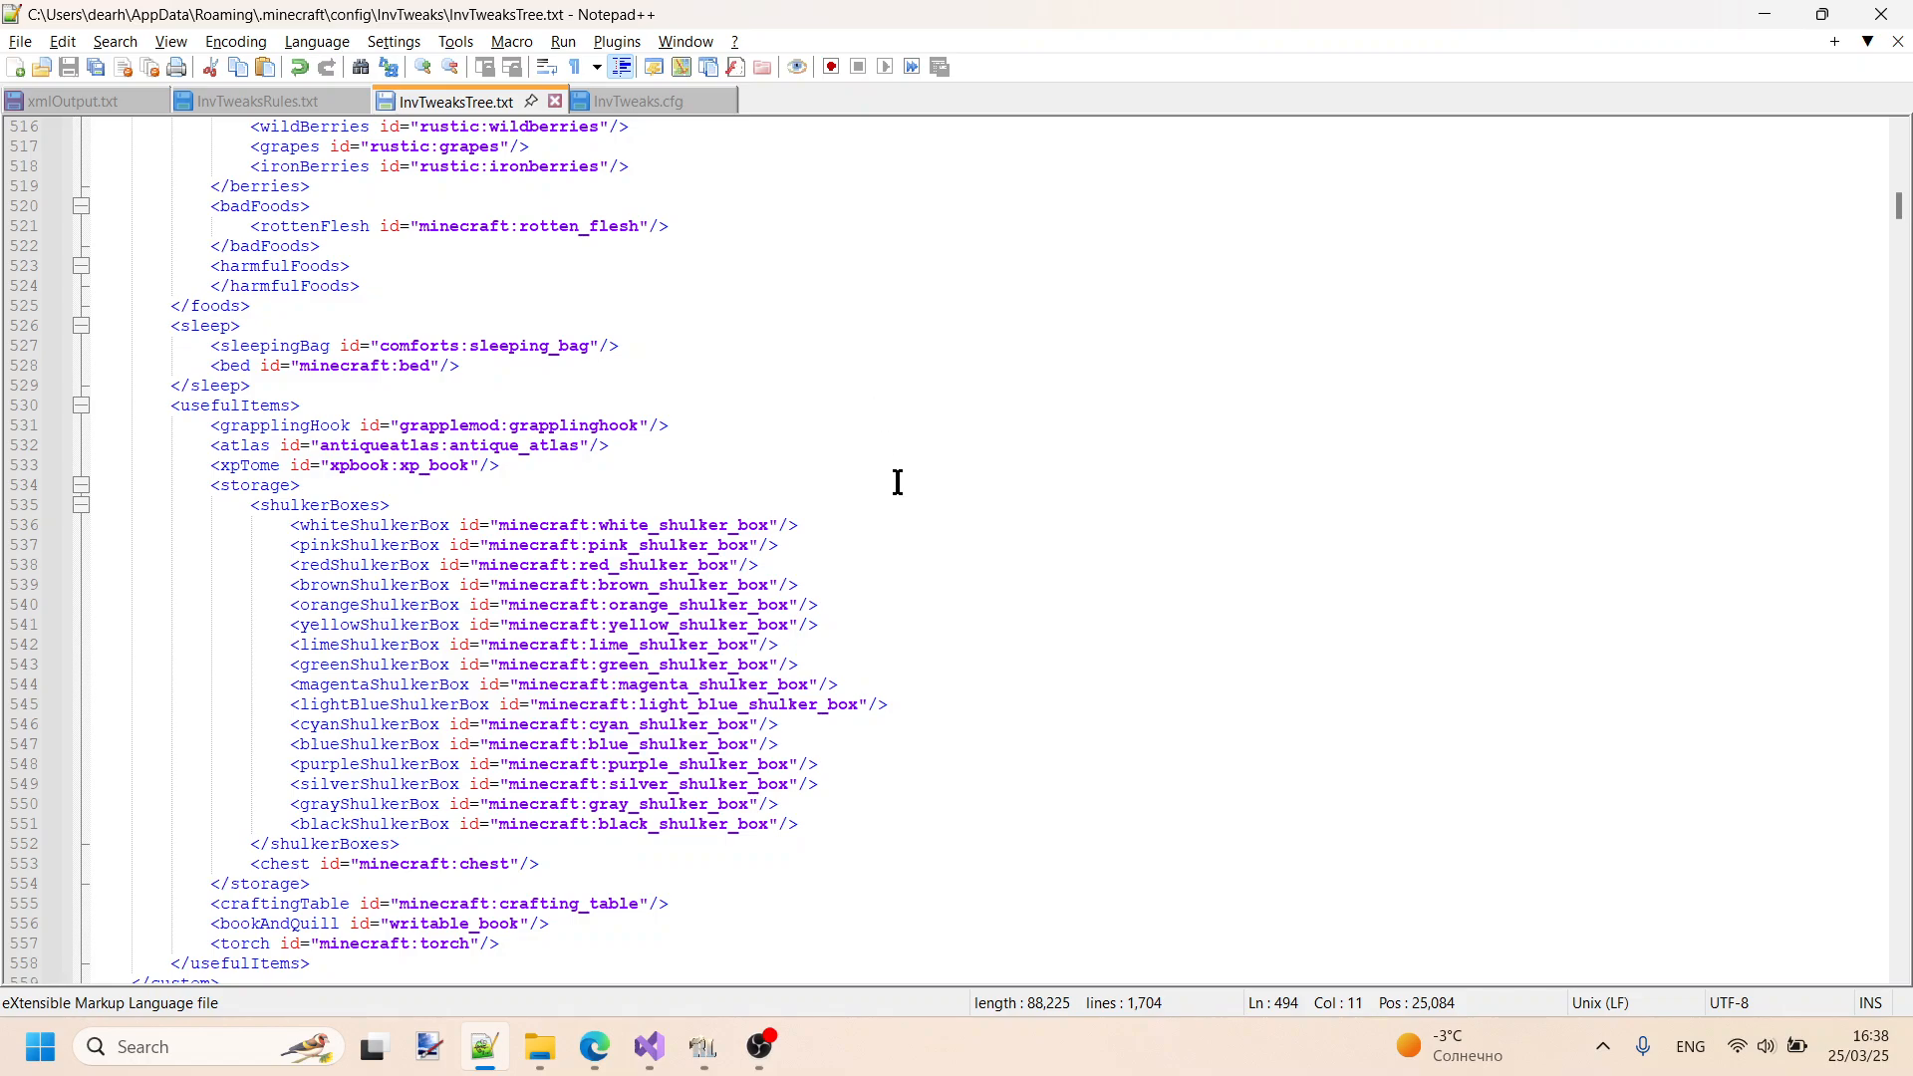
scroll(899, 475, down, 4)
scroll(901, 477, up, 8)
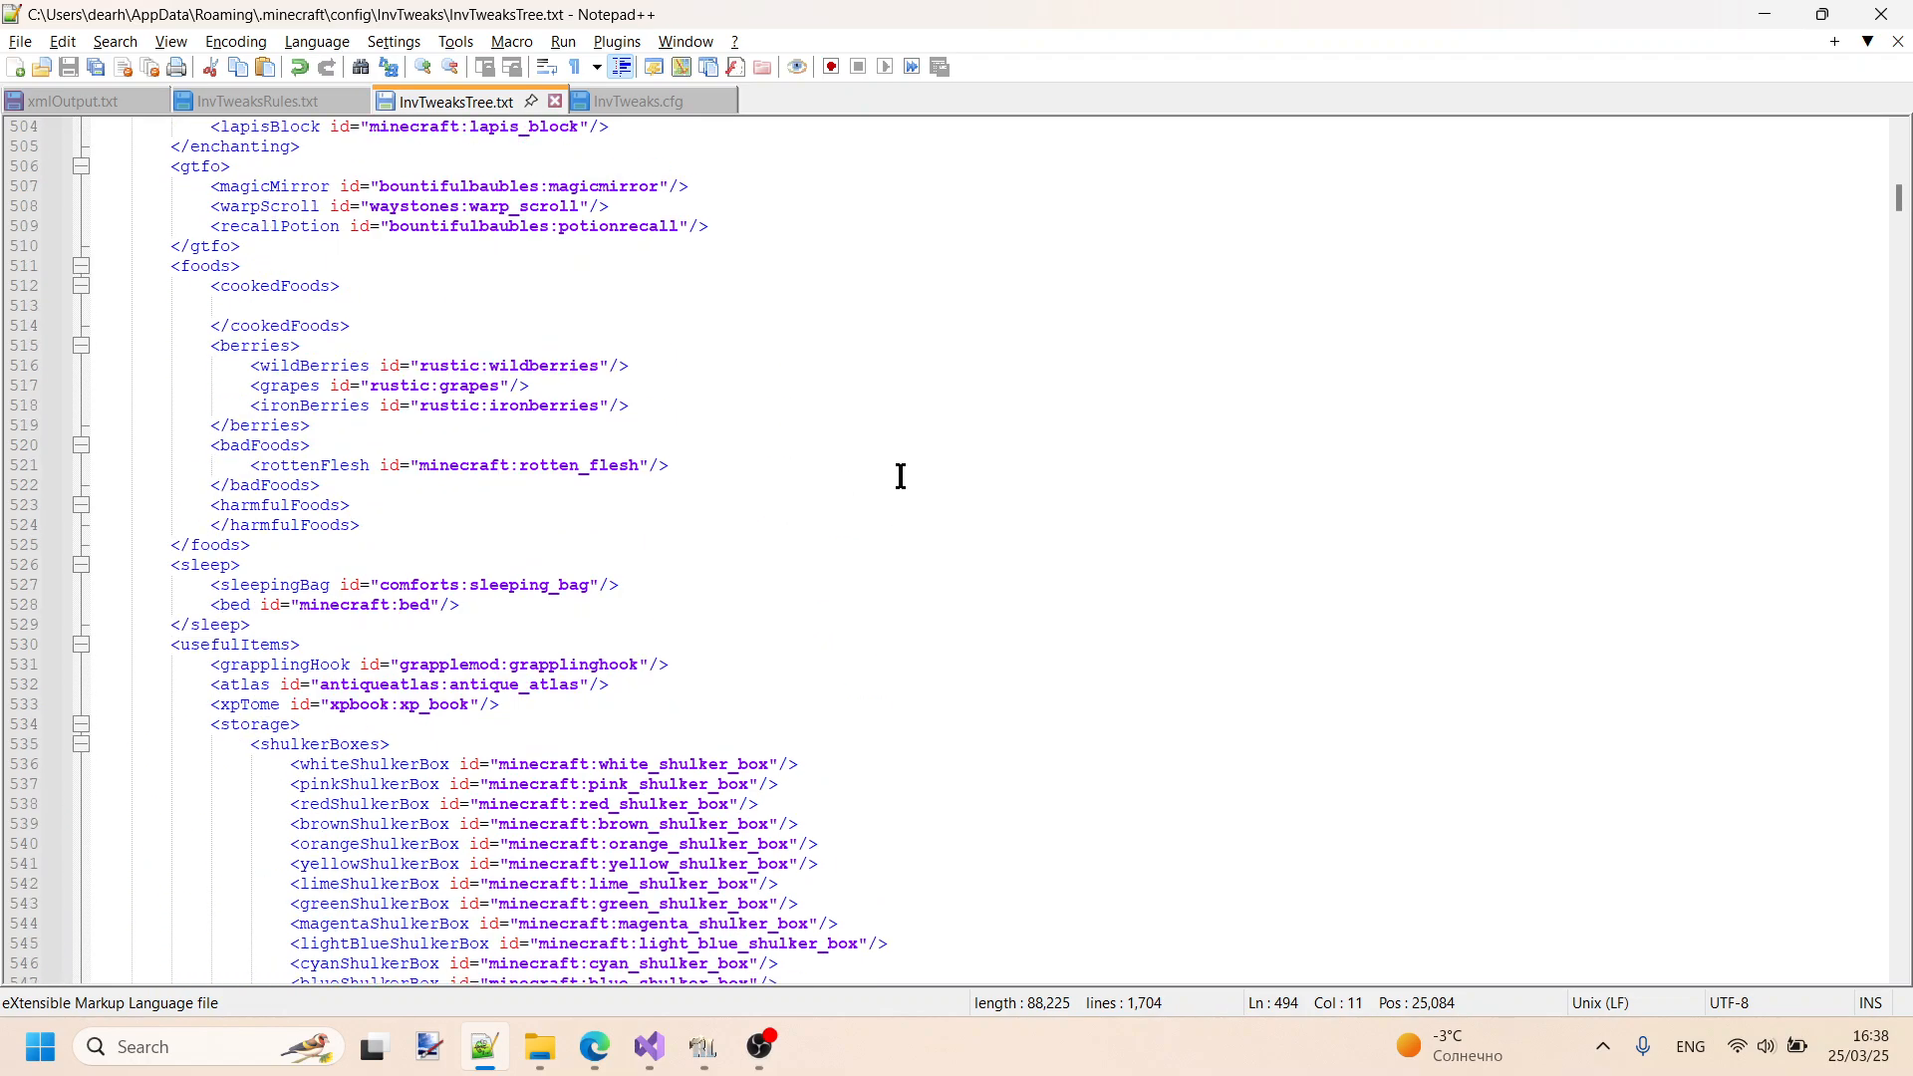
scroll(905, 468, down, 6)
scroll(908, 468, down, 6)
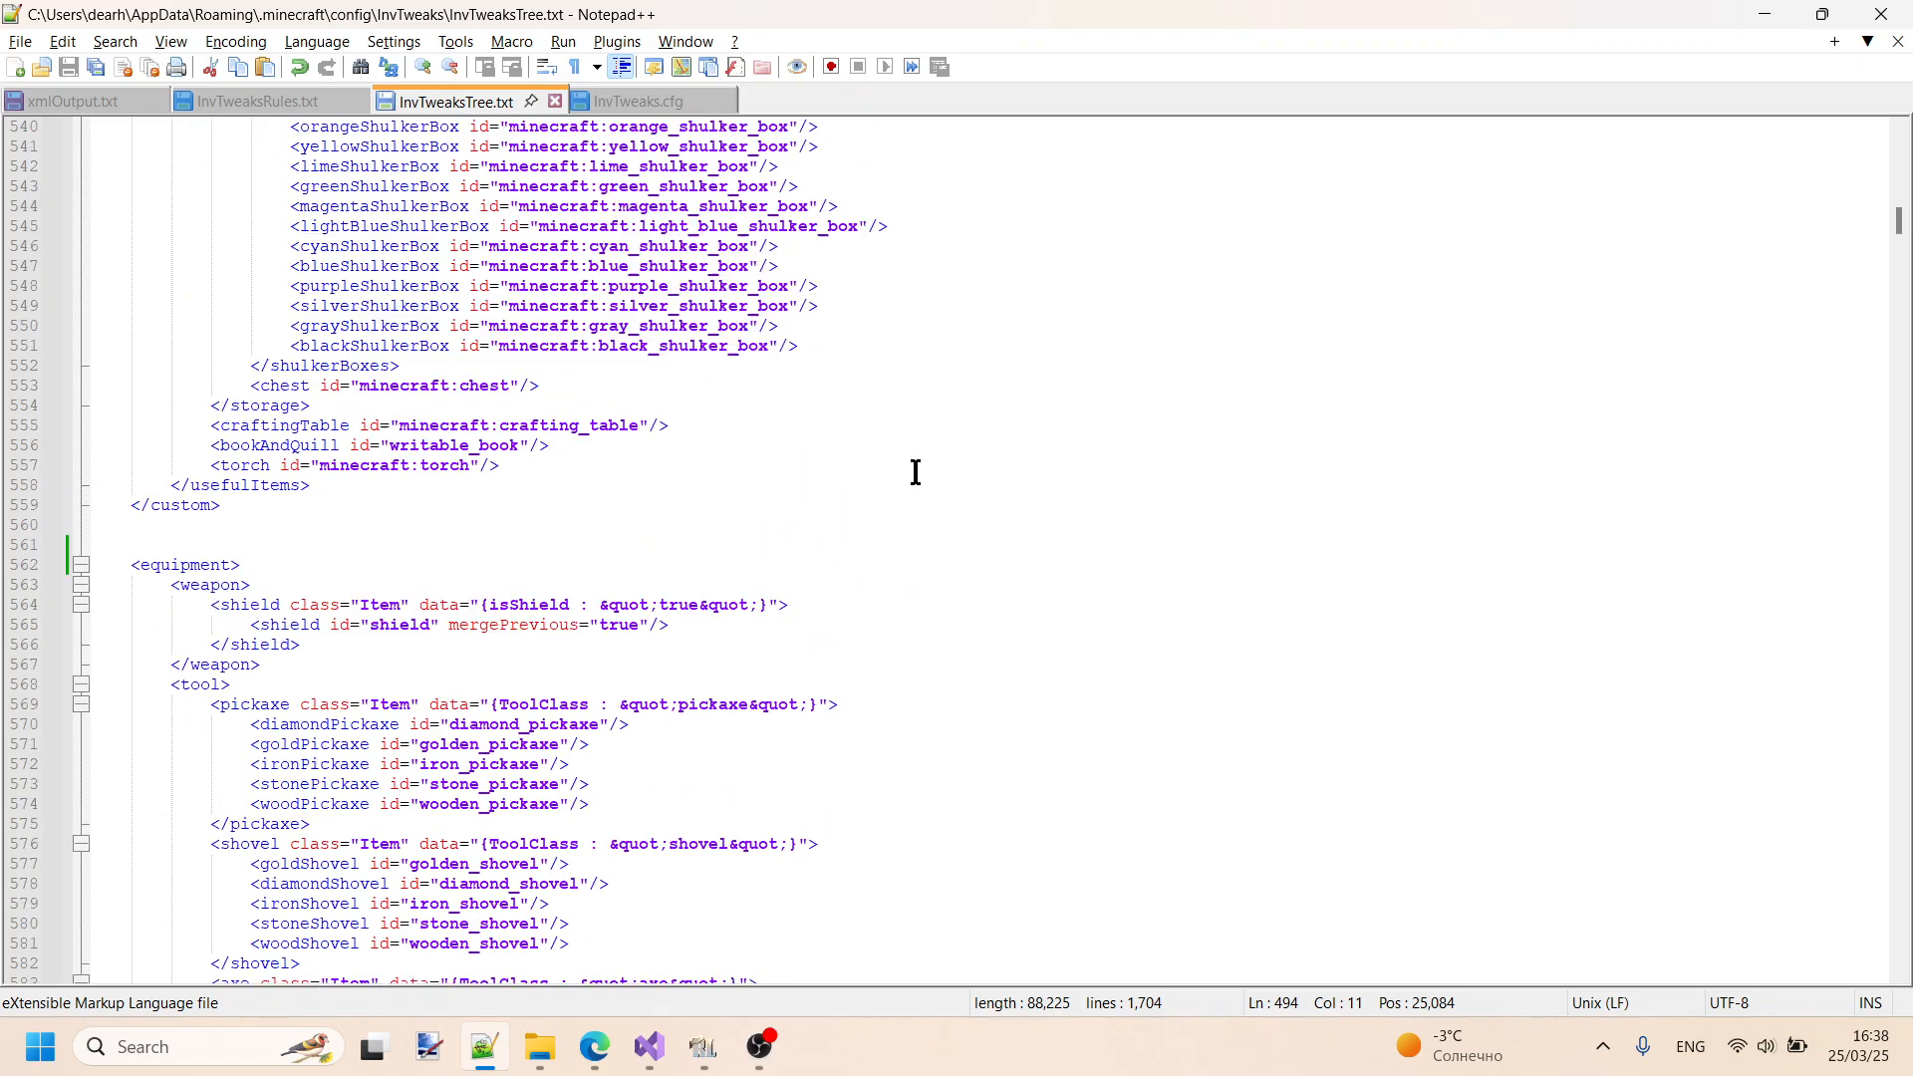
scroll(910, 470, up, 20)
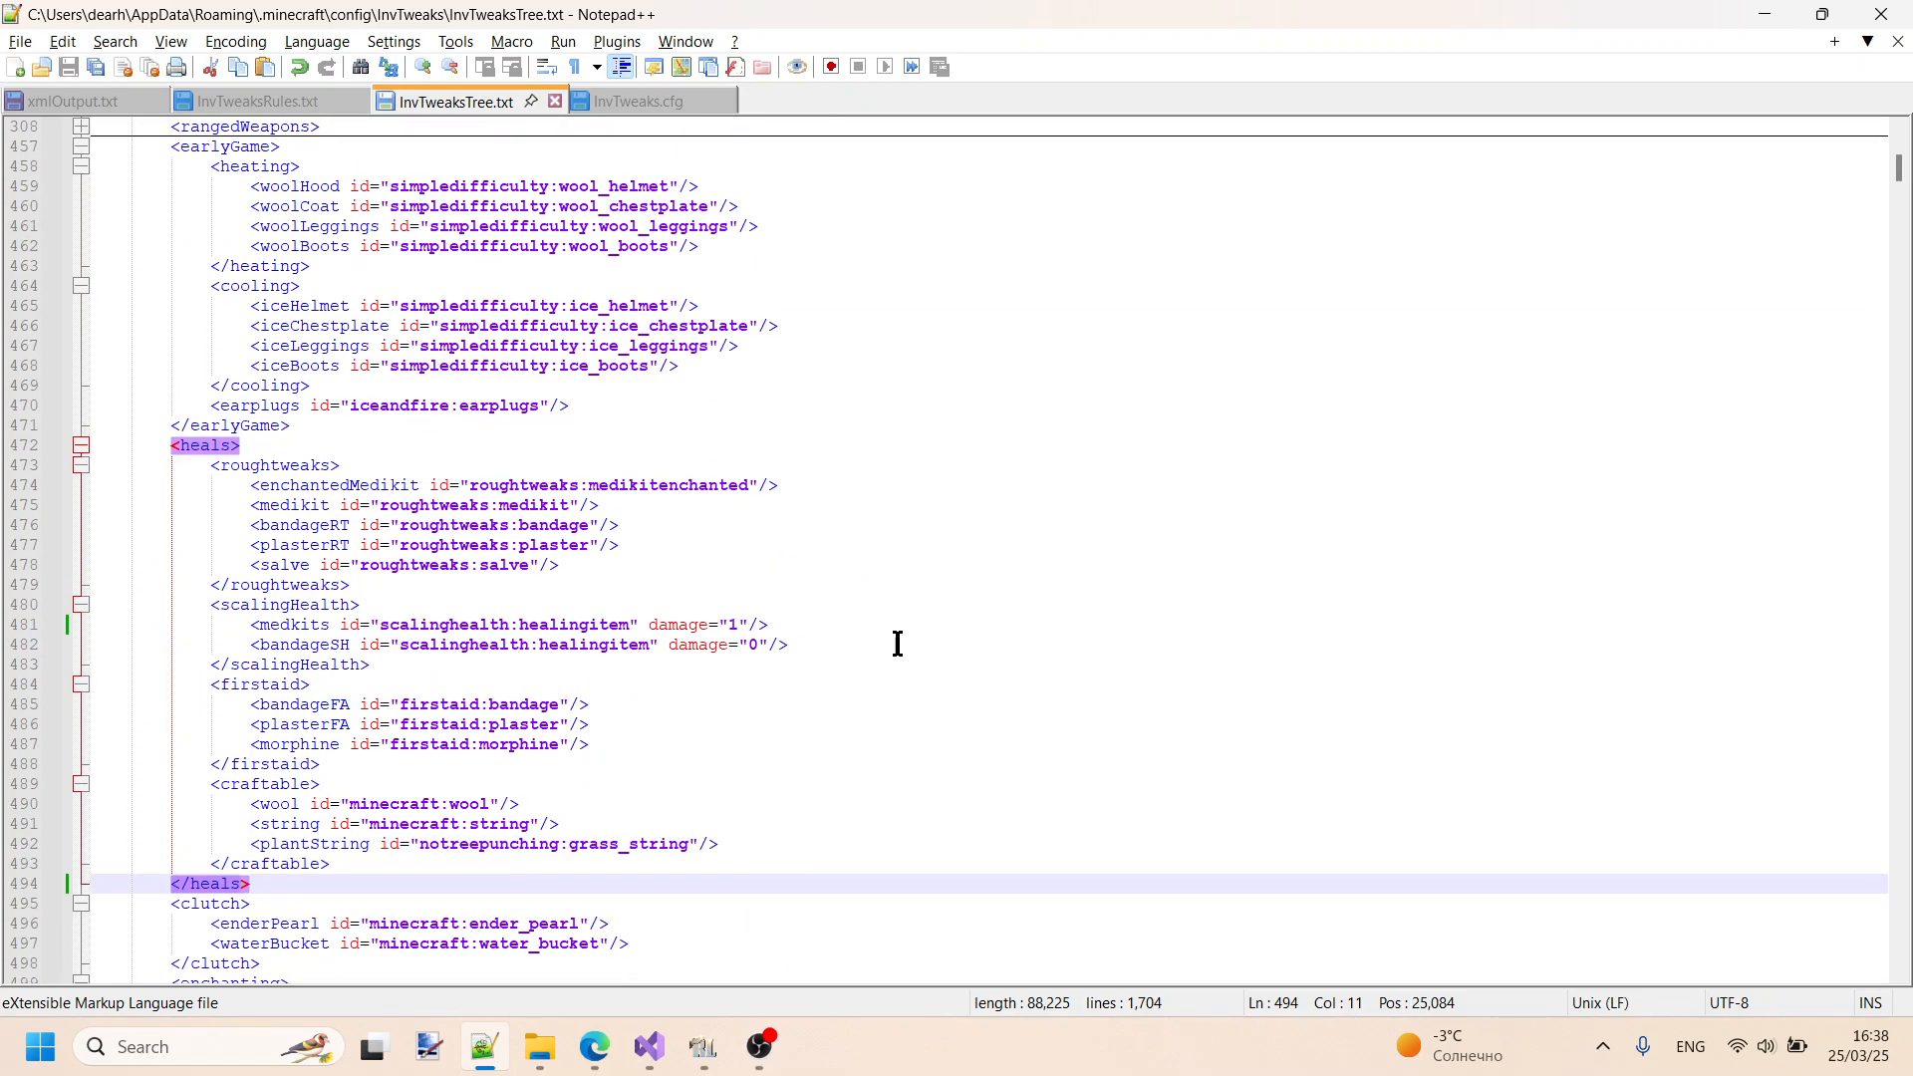
- Highlight the entire SpartanFire block in xmlOutput.txt, including its braces
click(71, 101)
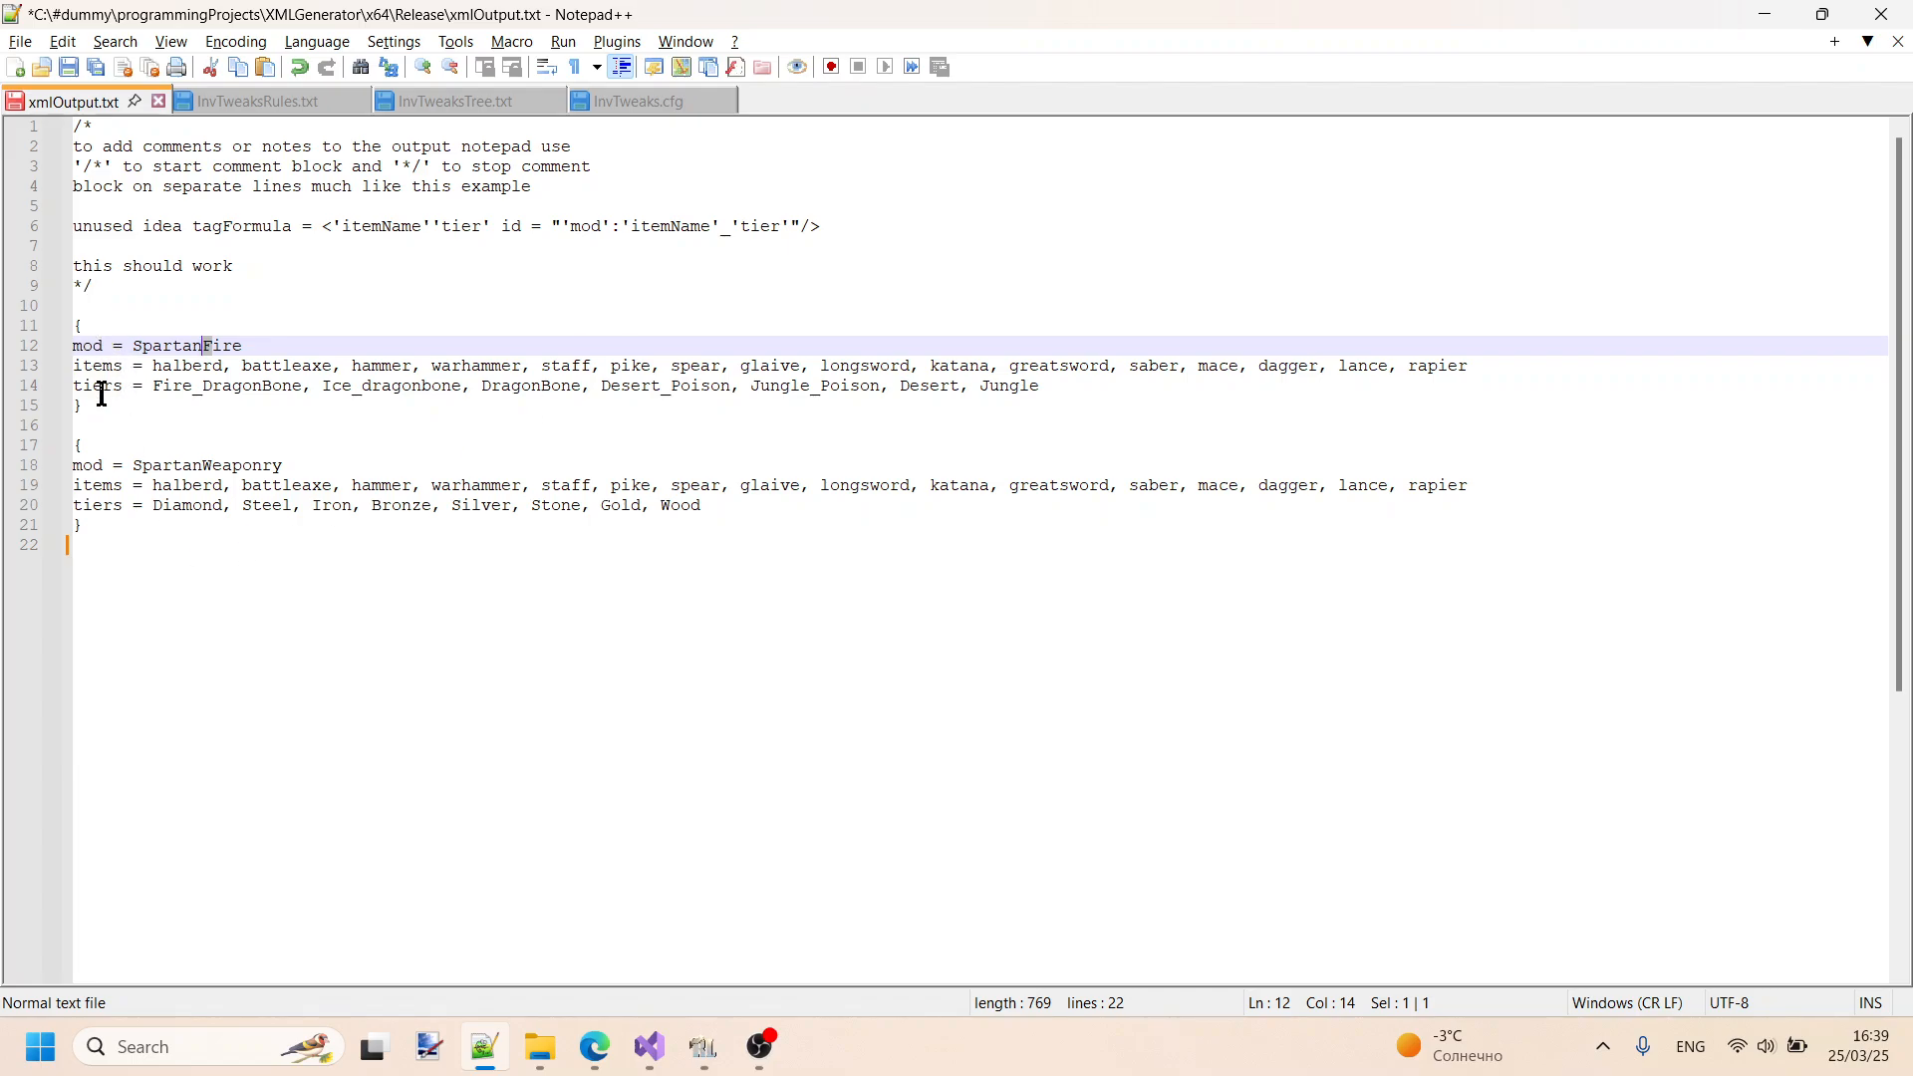
drag(98, 405, 63, 329)
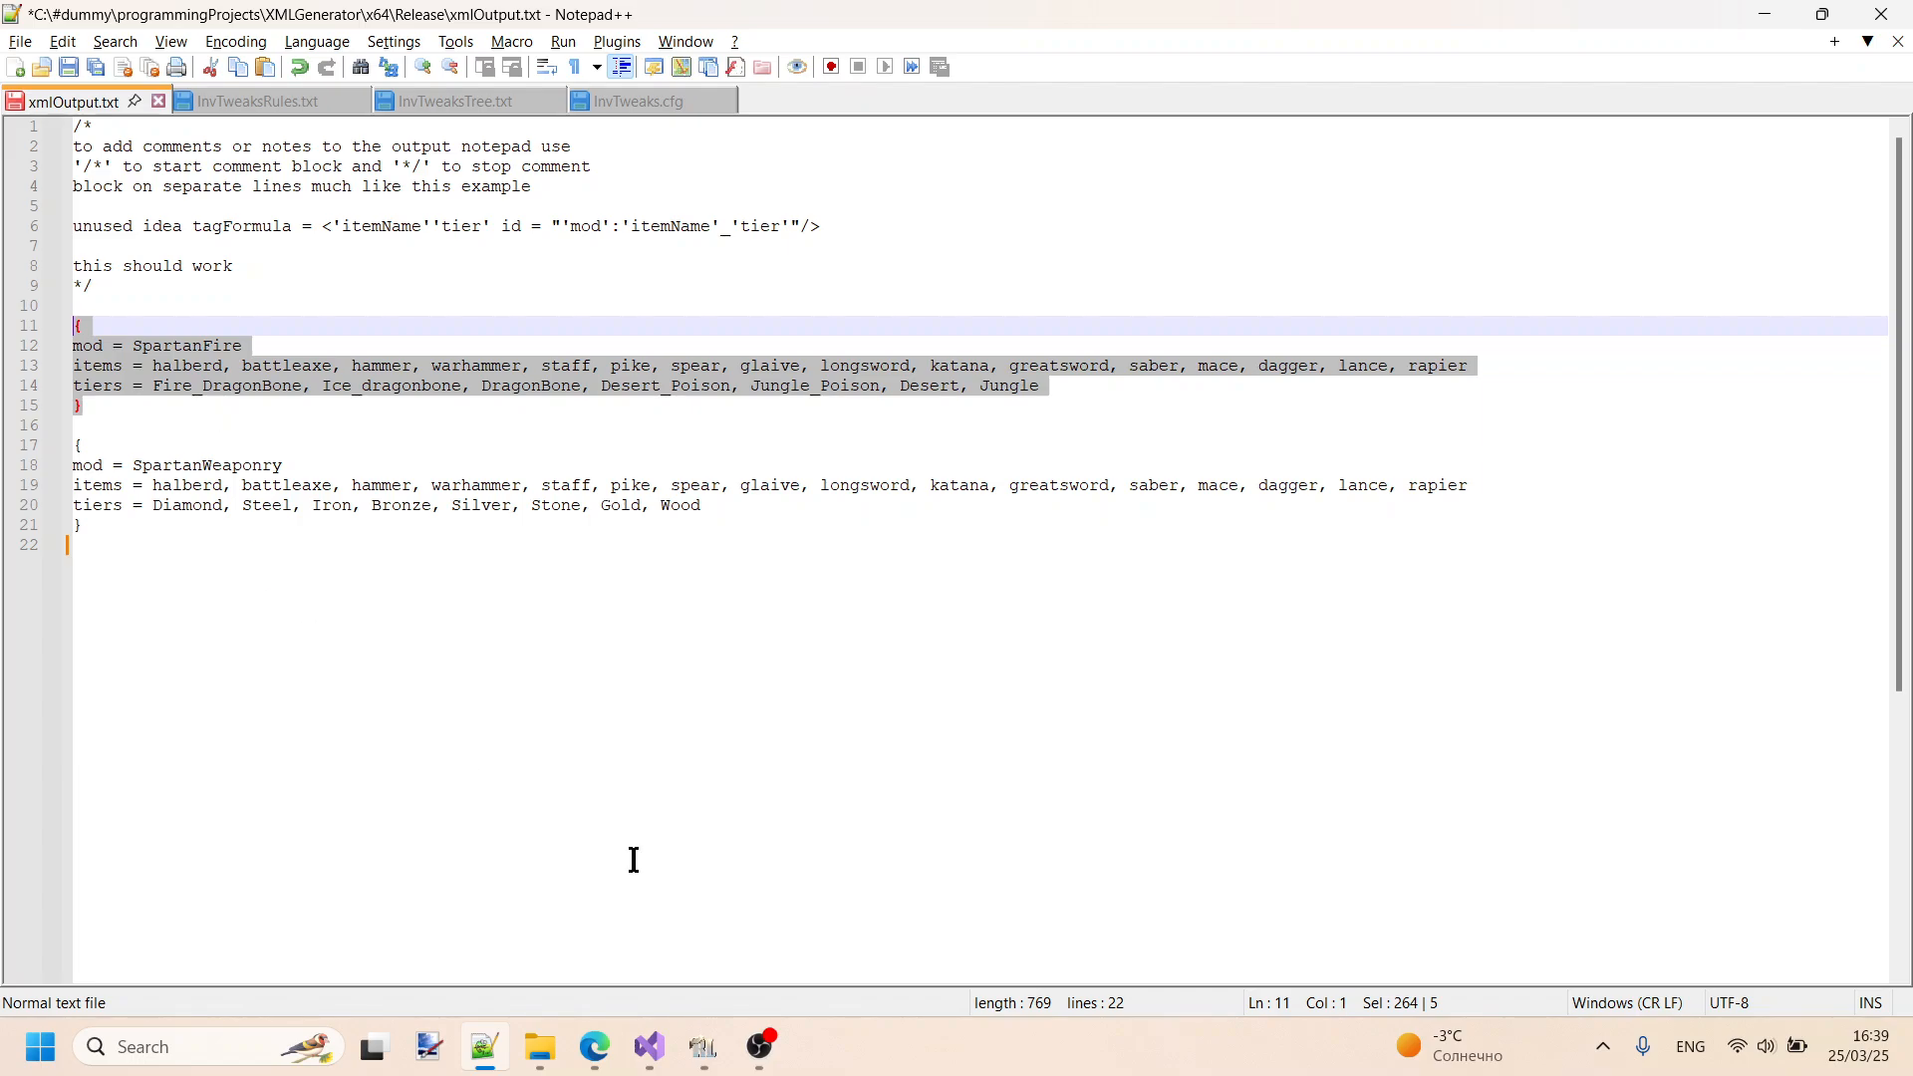
- Add a new block in curly braces at the end of xmlOutput.txt containing the line "mod = youtube"
click(646, 823)
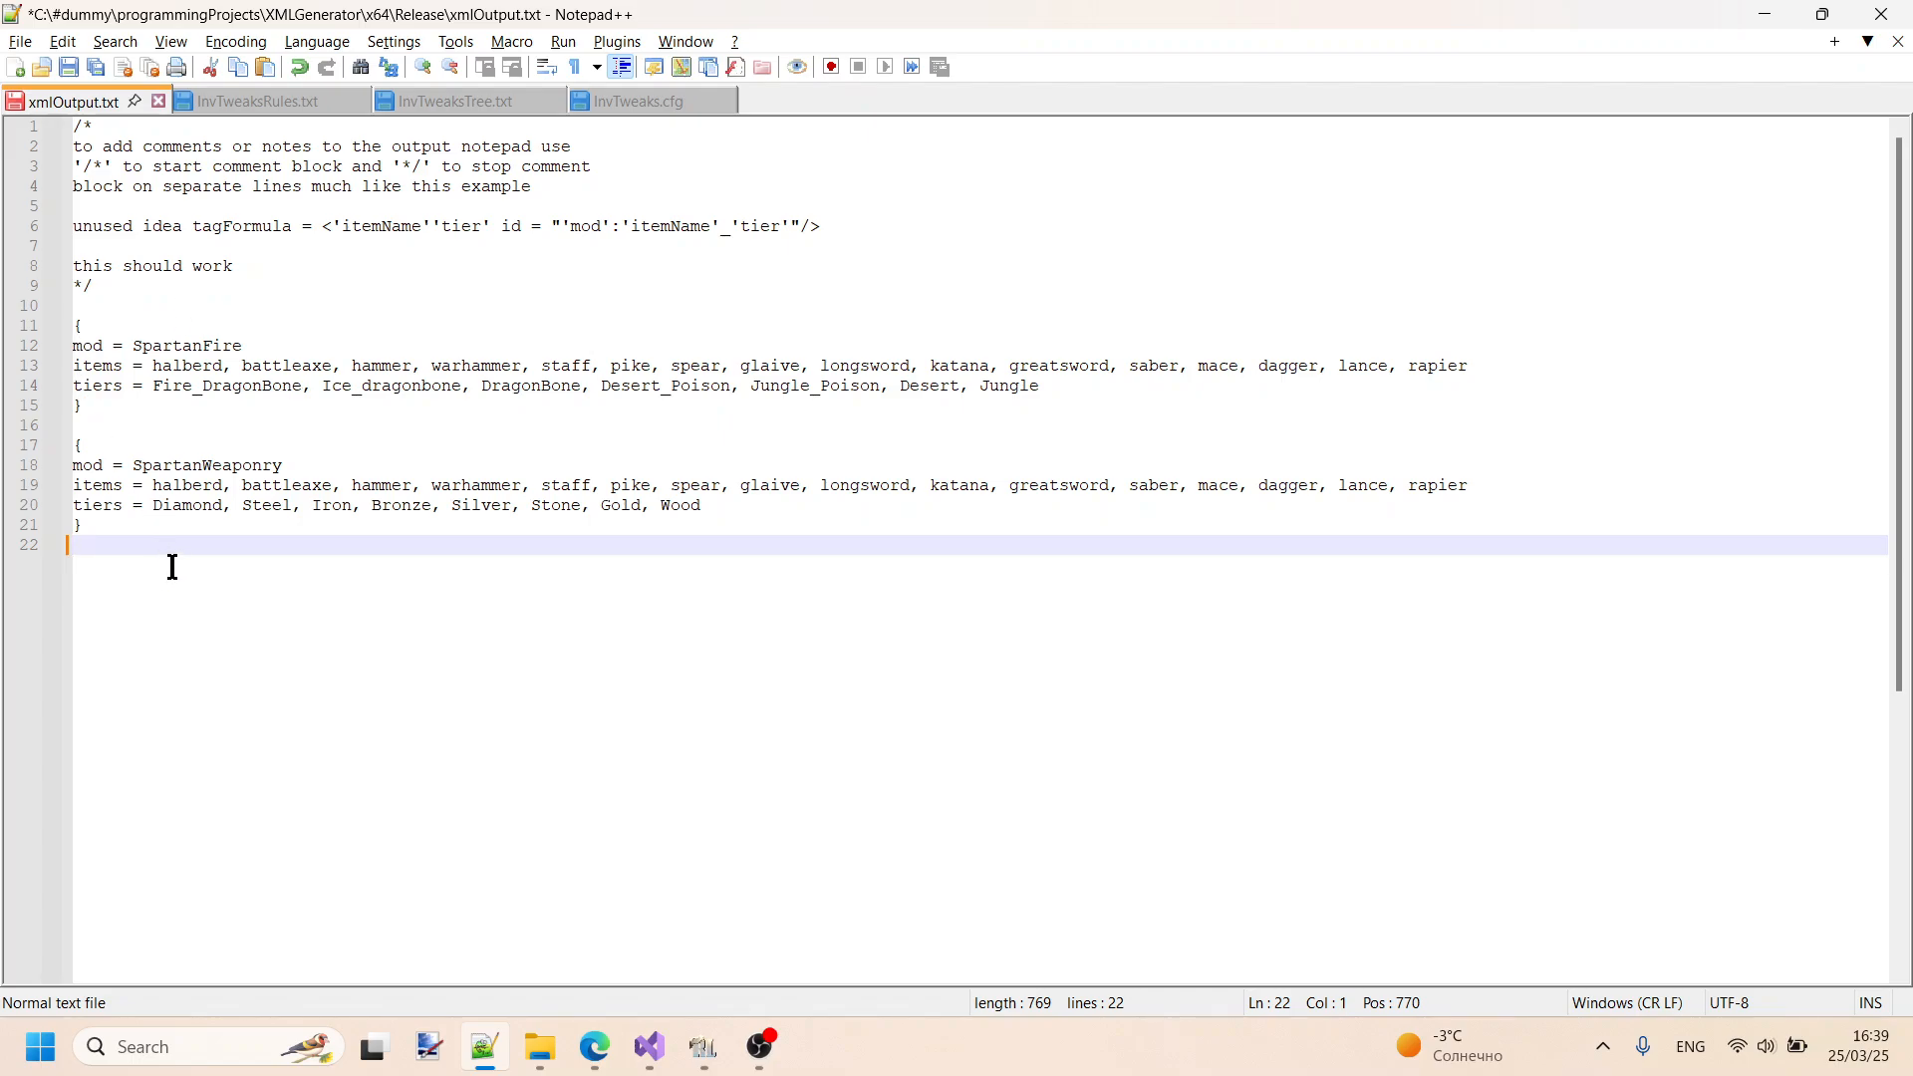
key(Return)
text({})
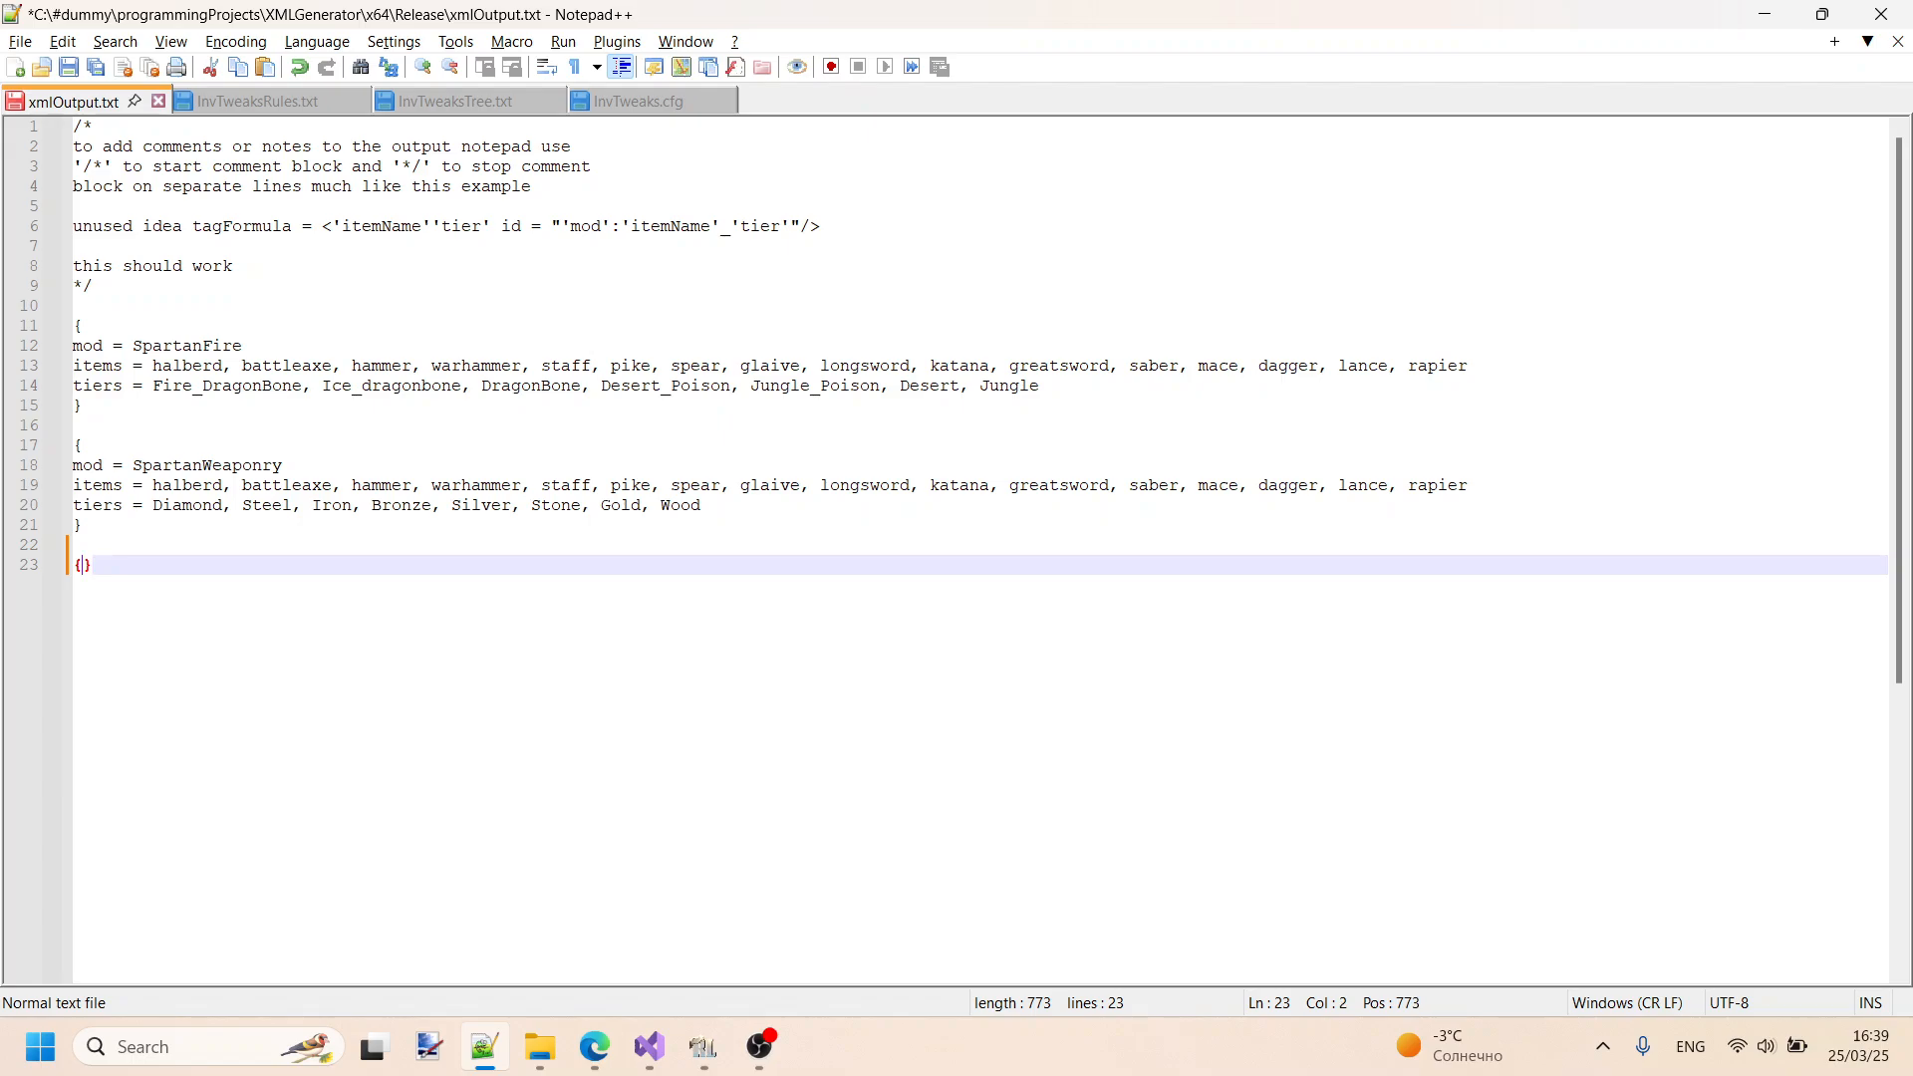
key(Return)
key(Return)
key(Up)
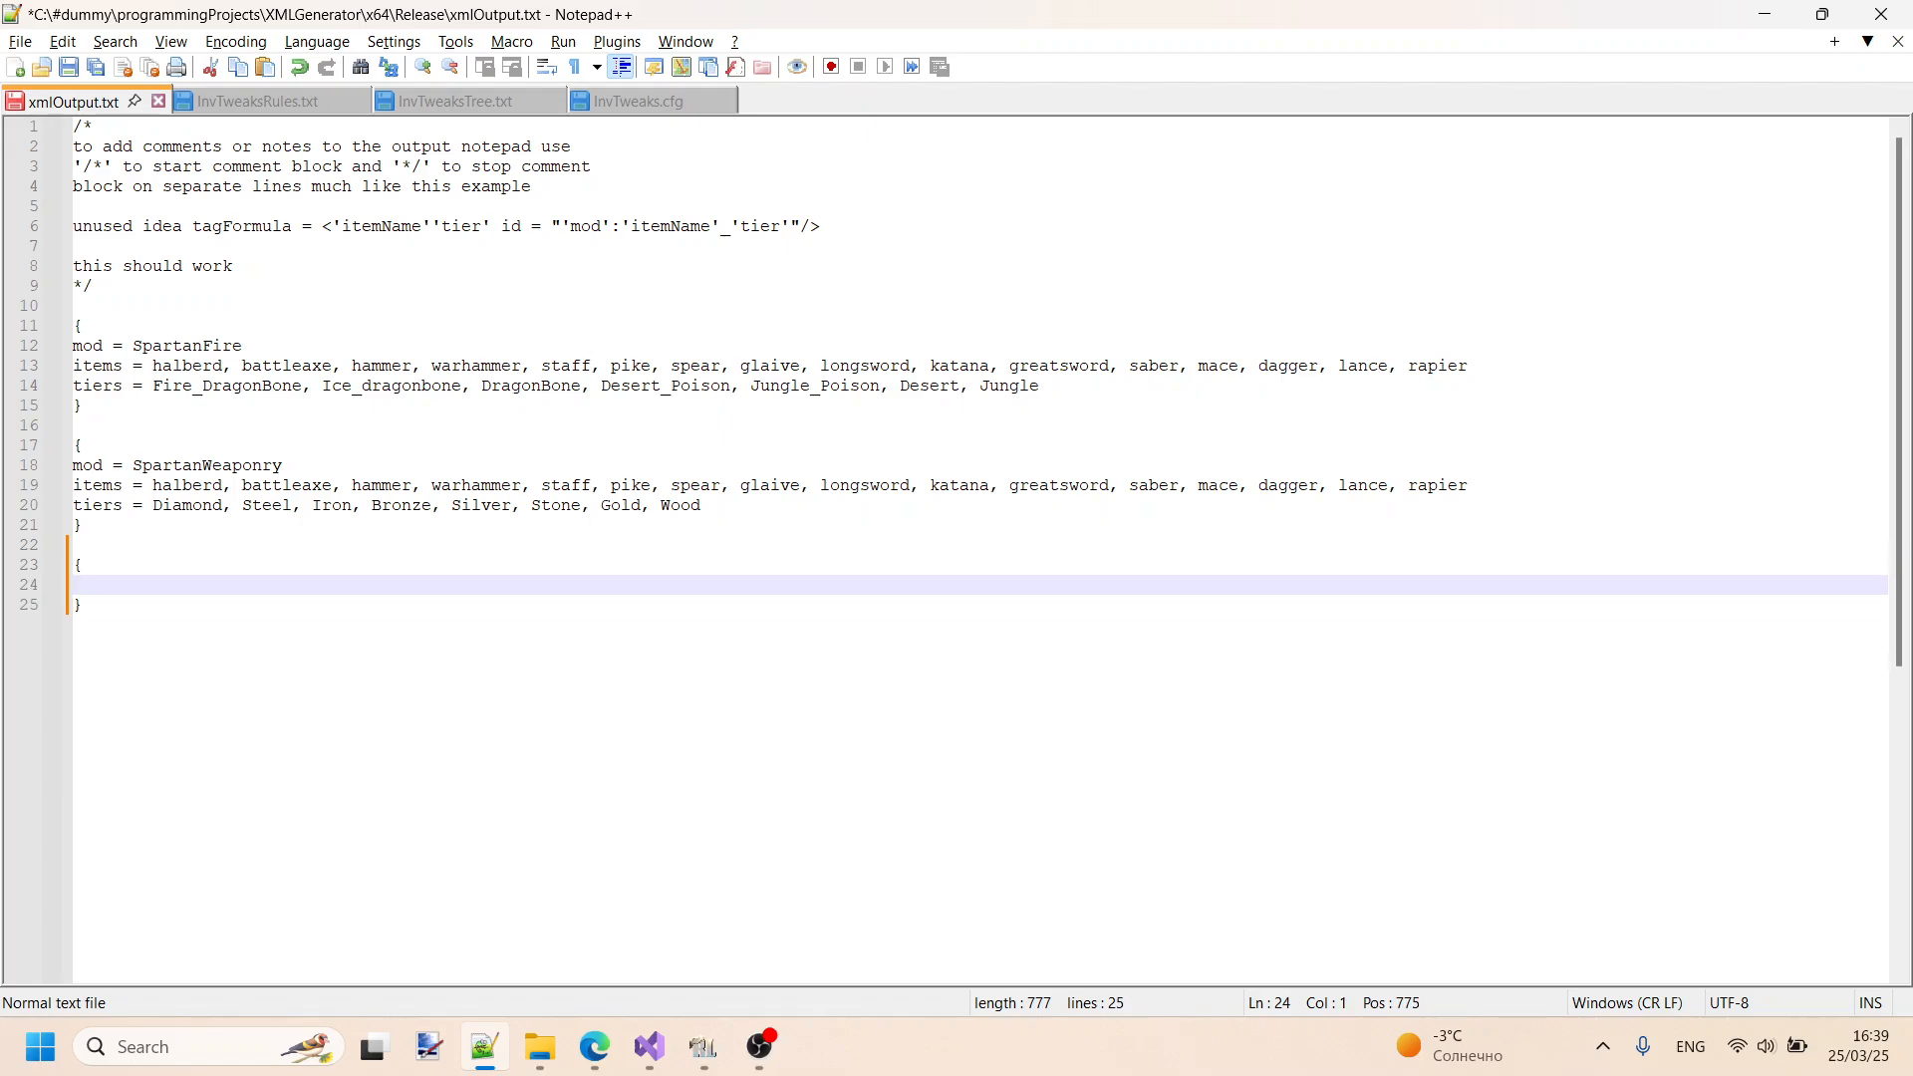
text(mod)
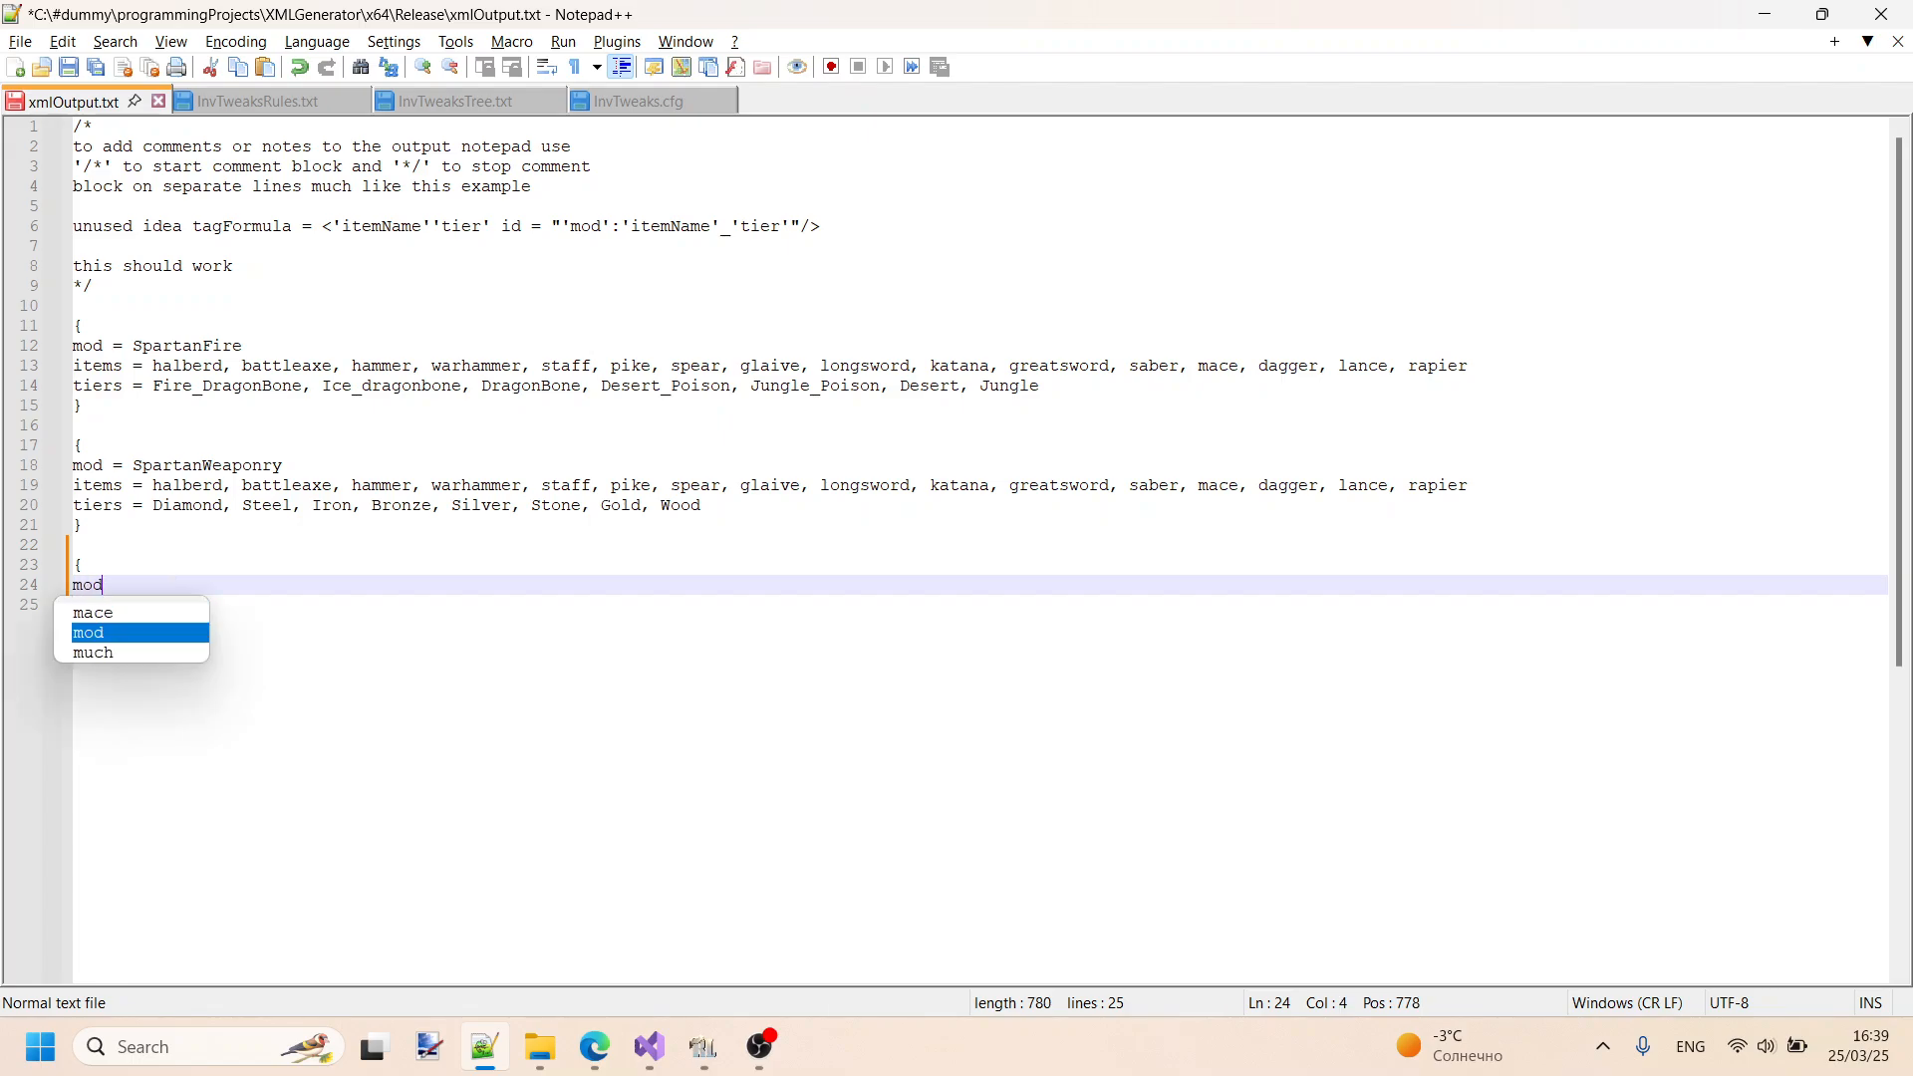
text( =)
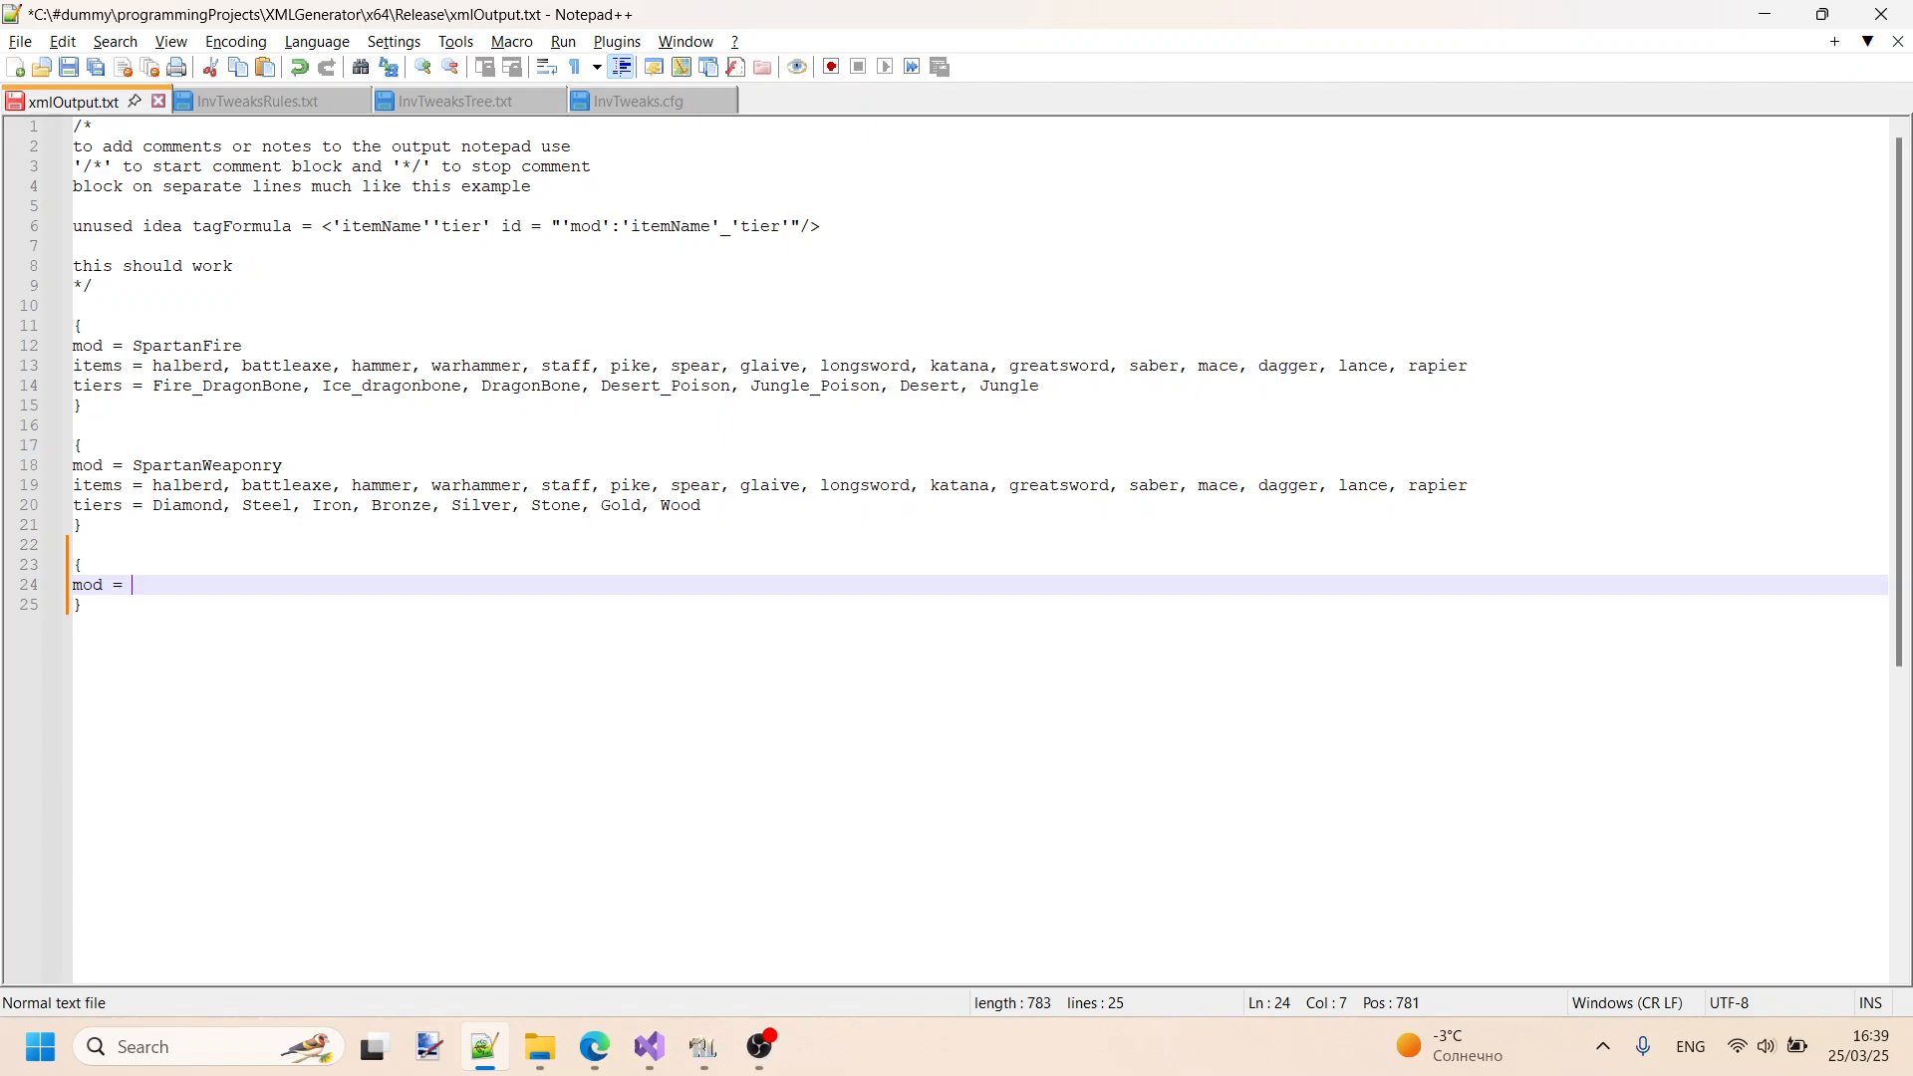
text( youtube)
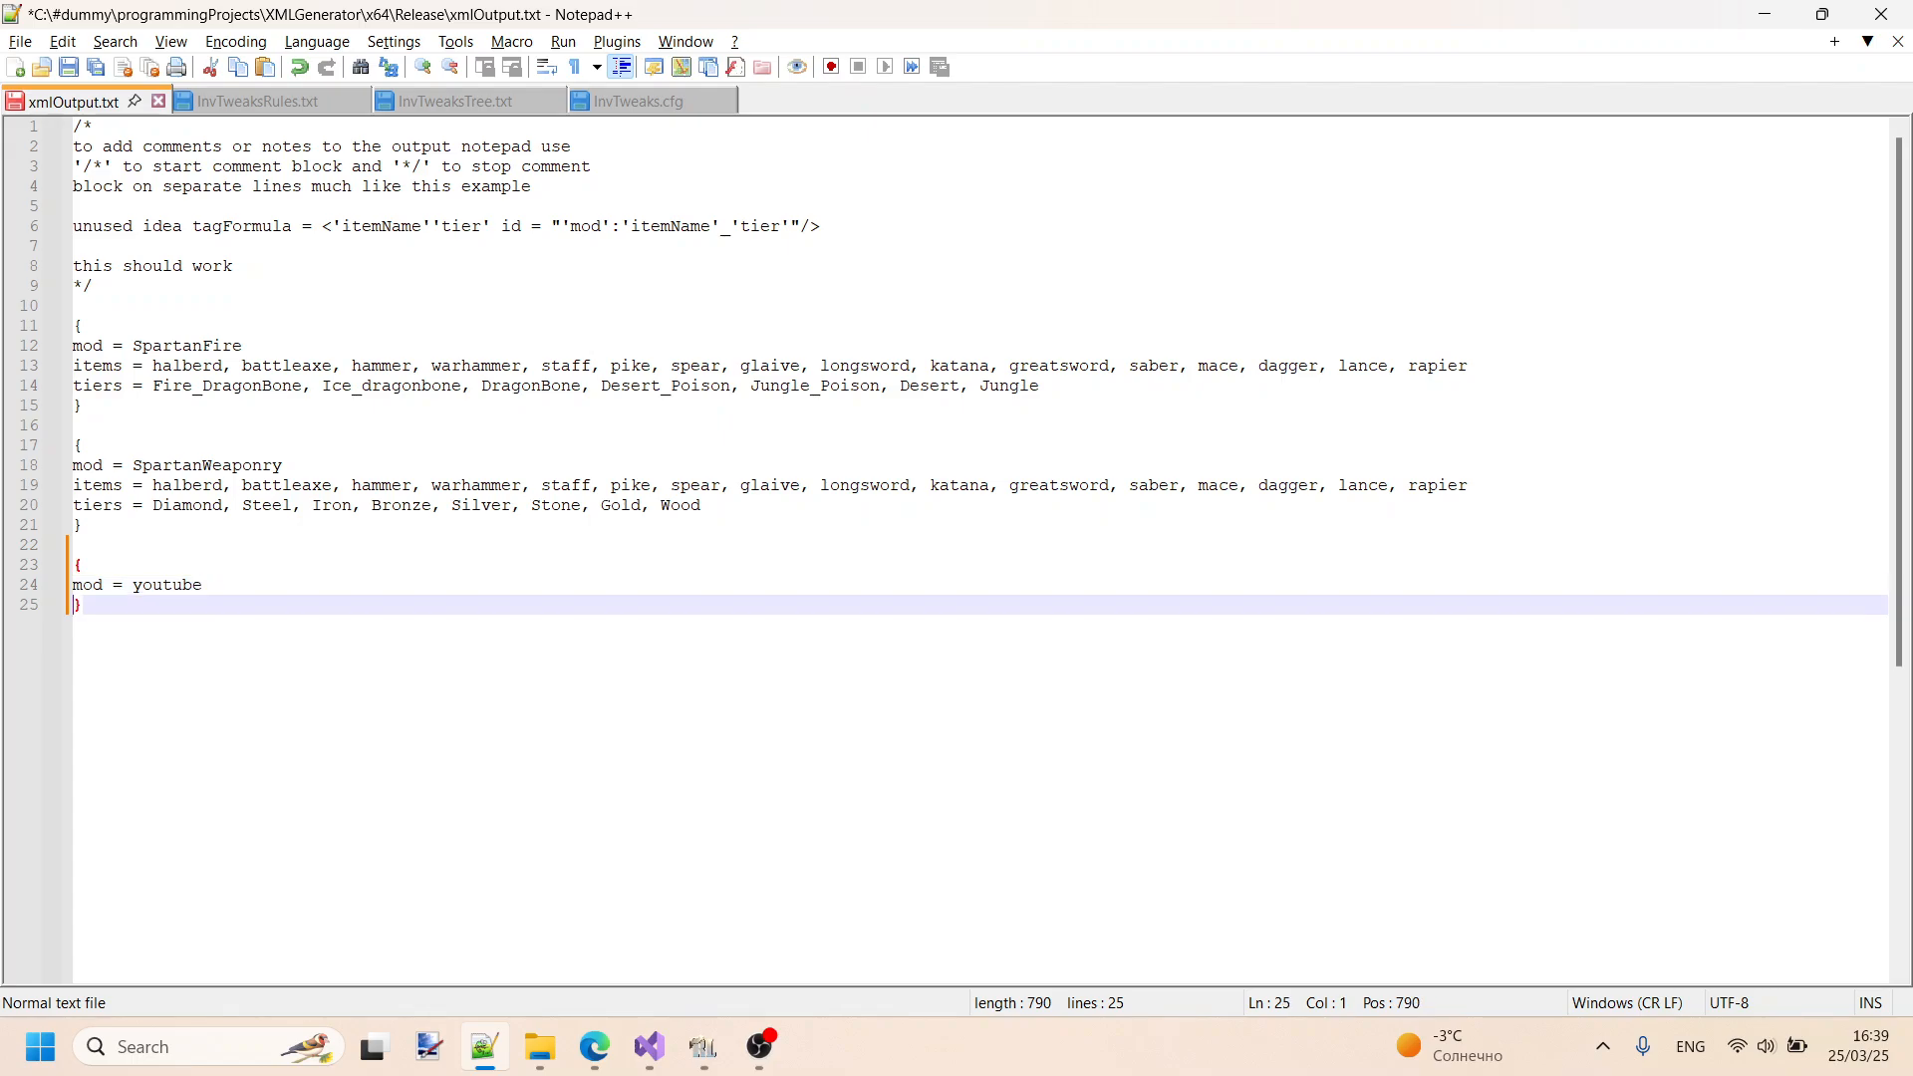
- Start an "items =" line below the mod line of the youtube block
key(Return)
text(items)
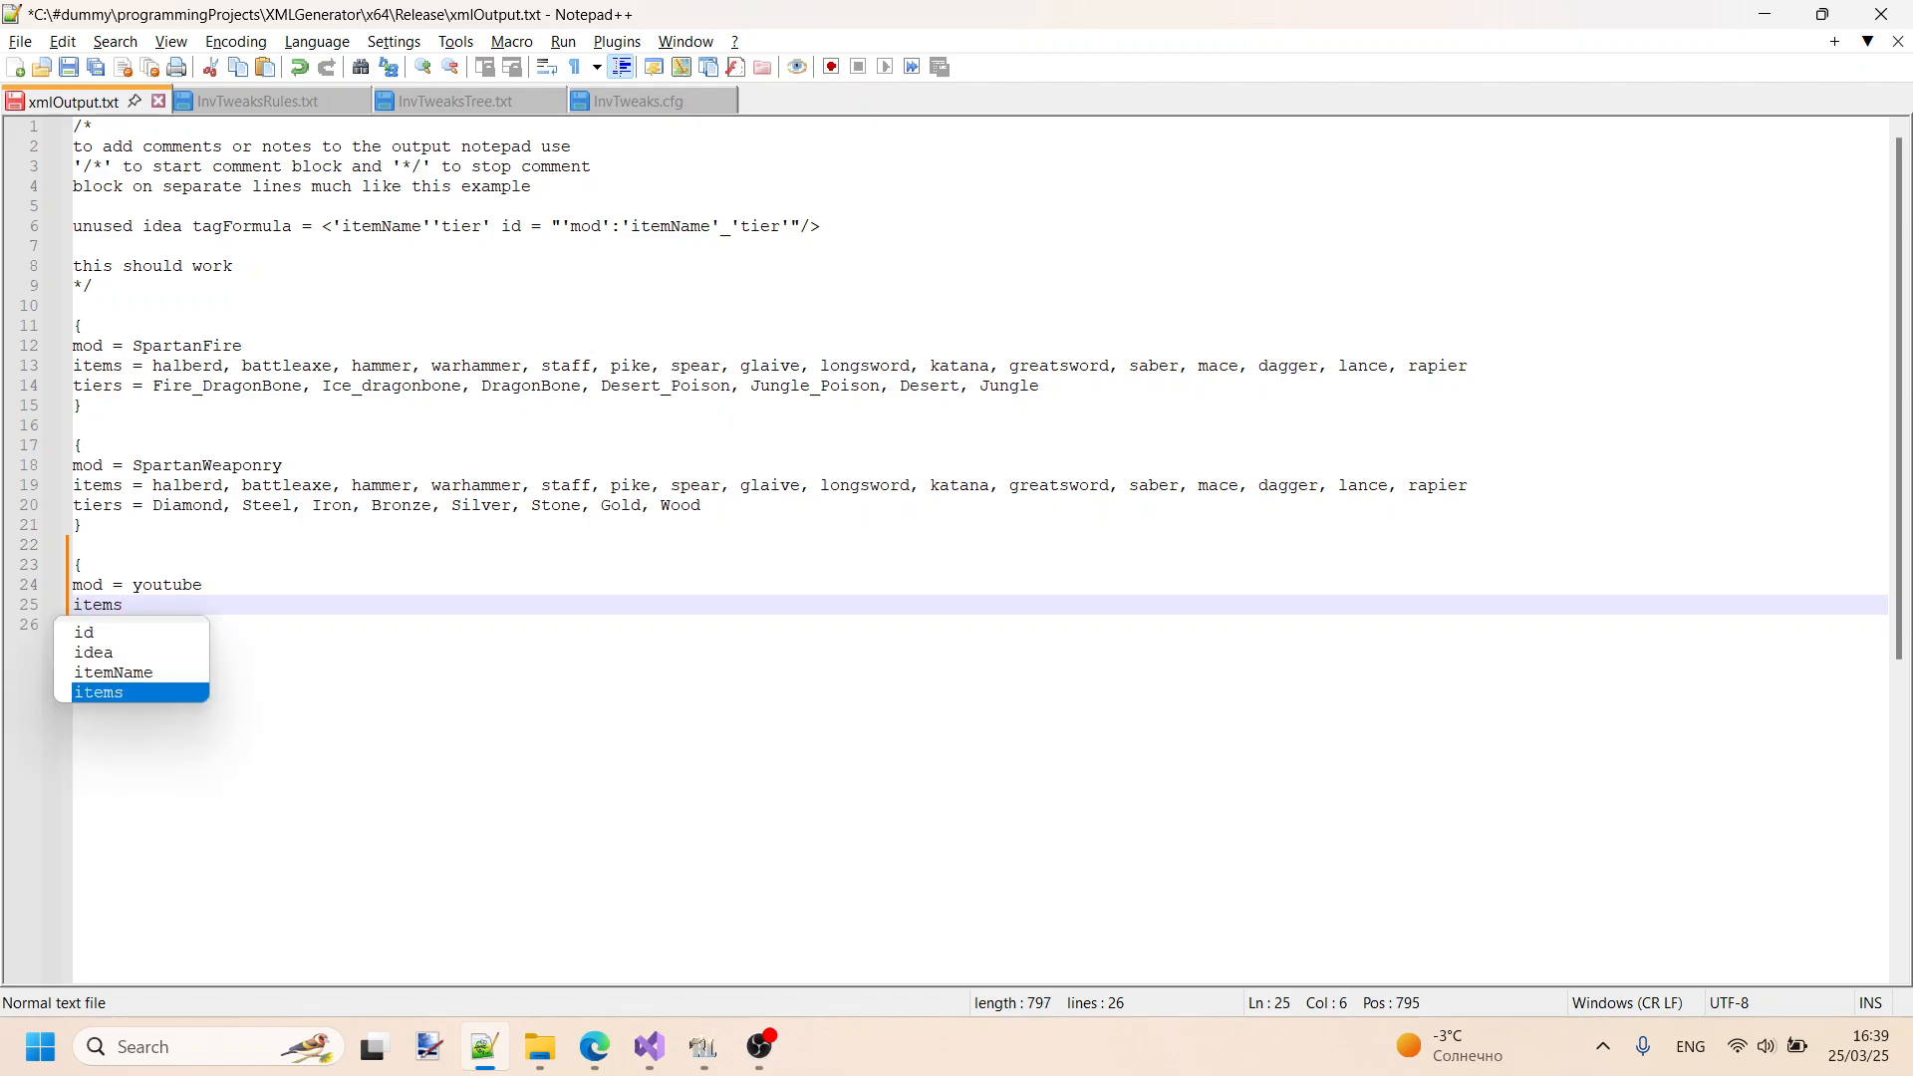
text( = )
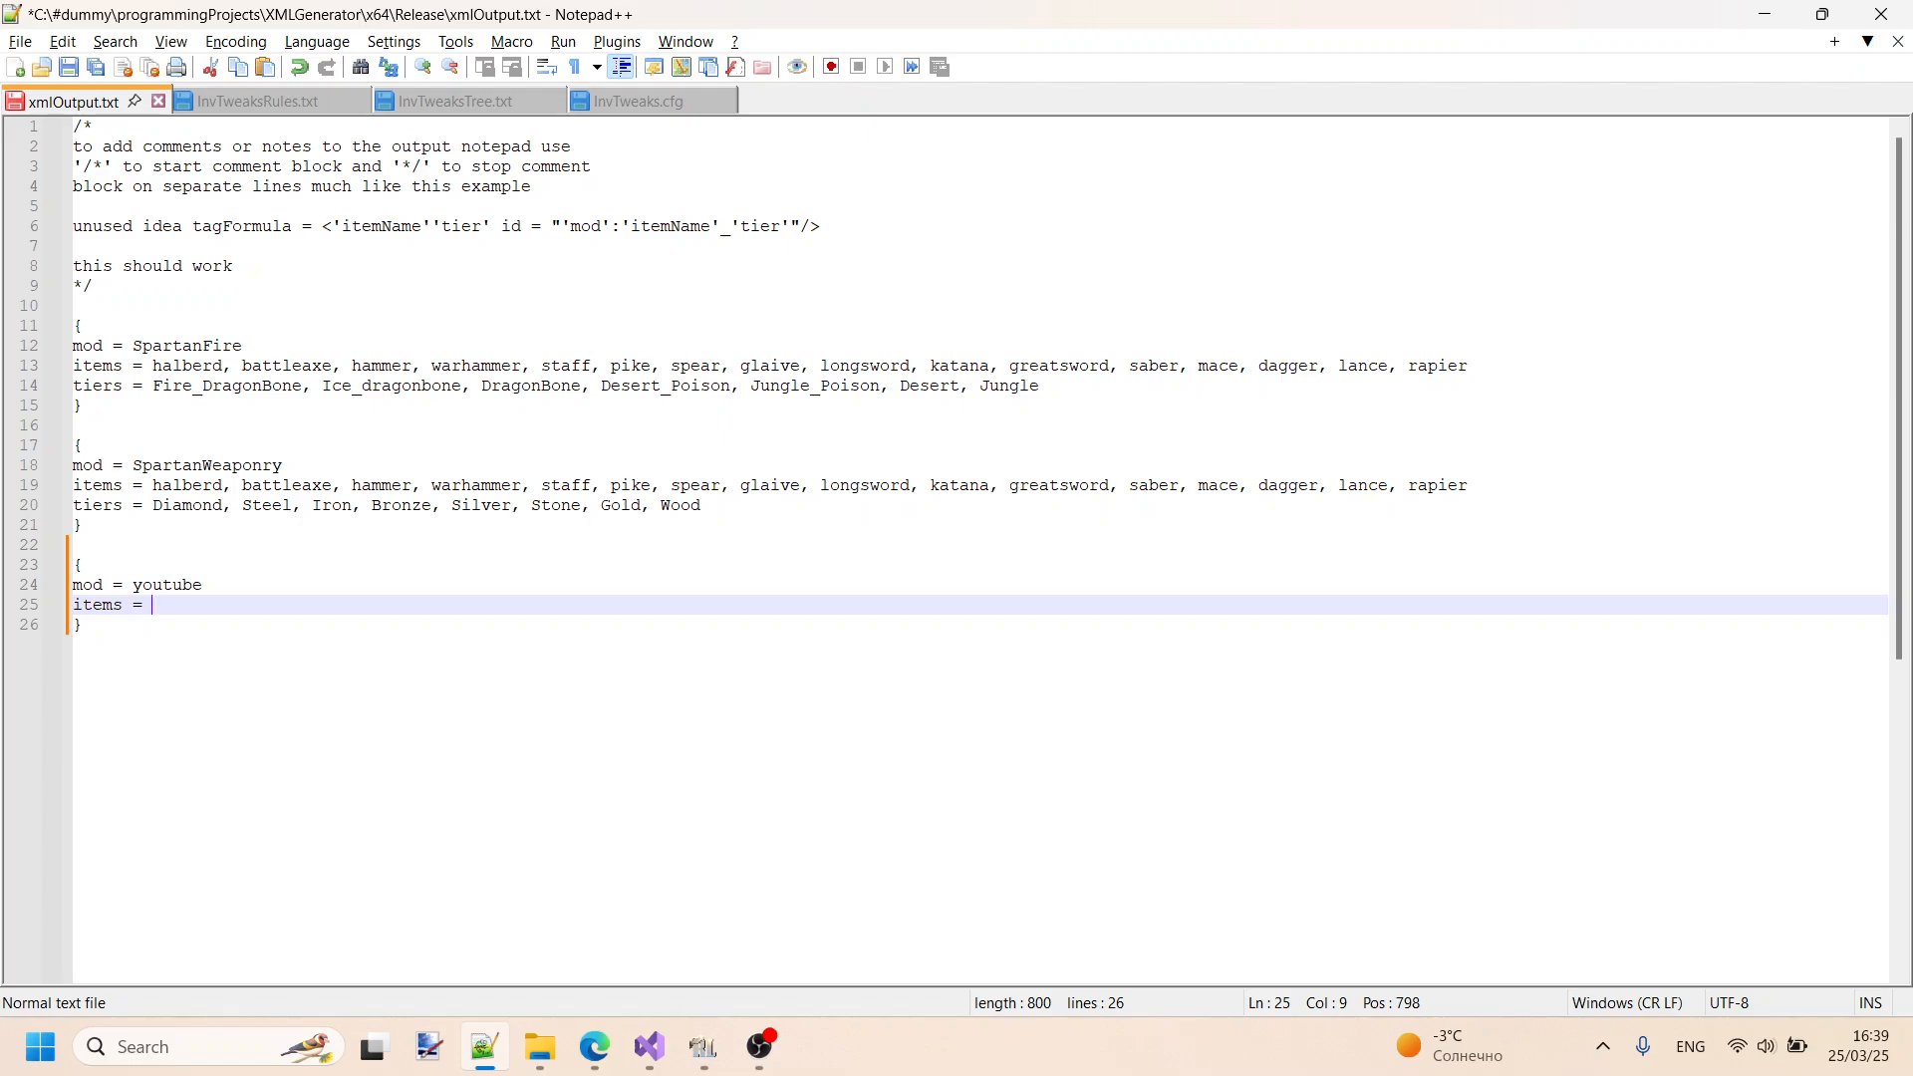
text(like)
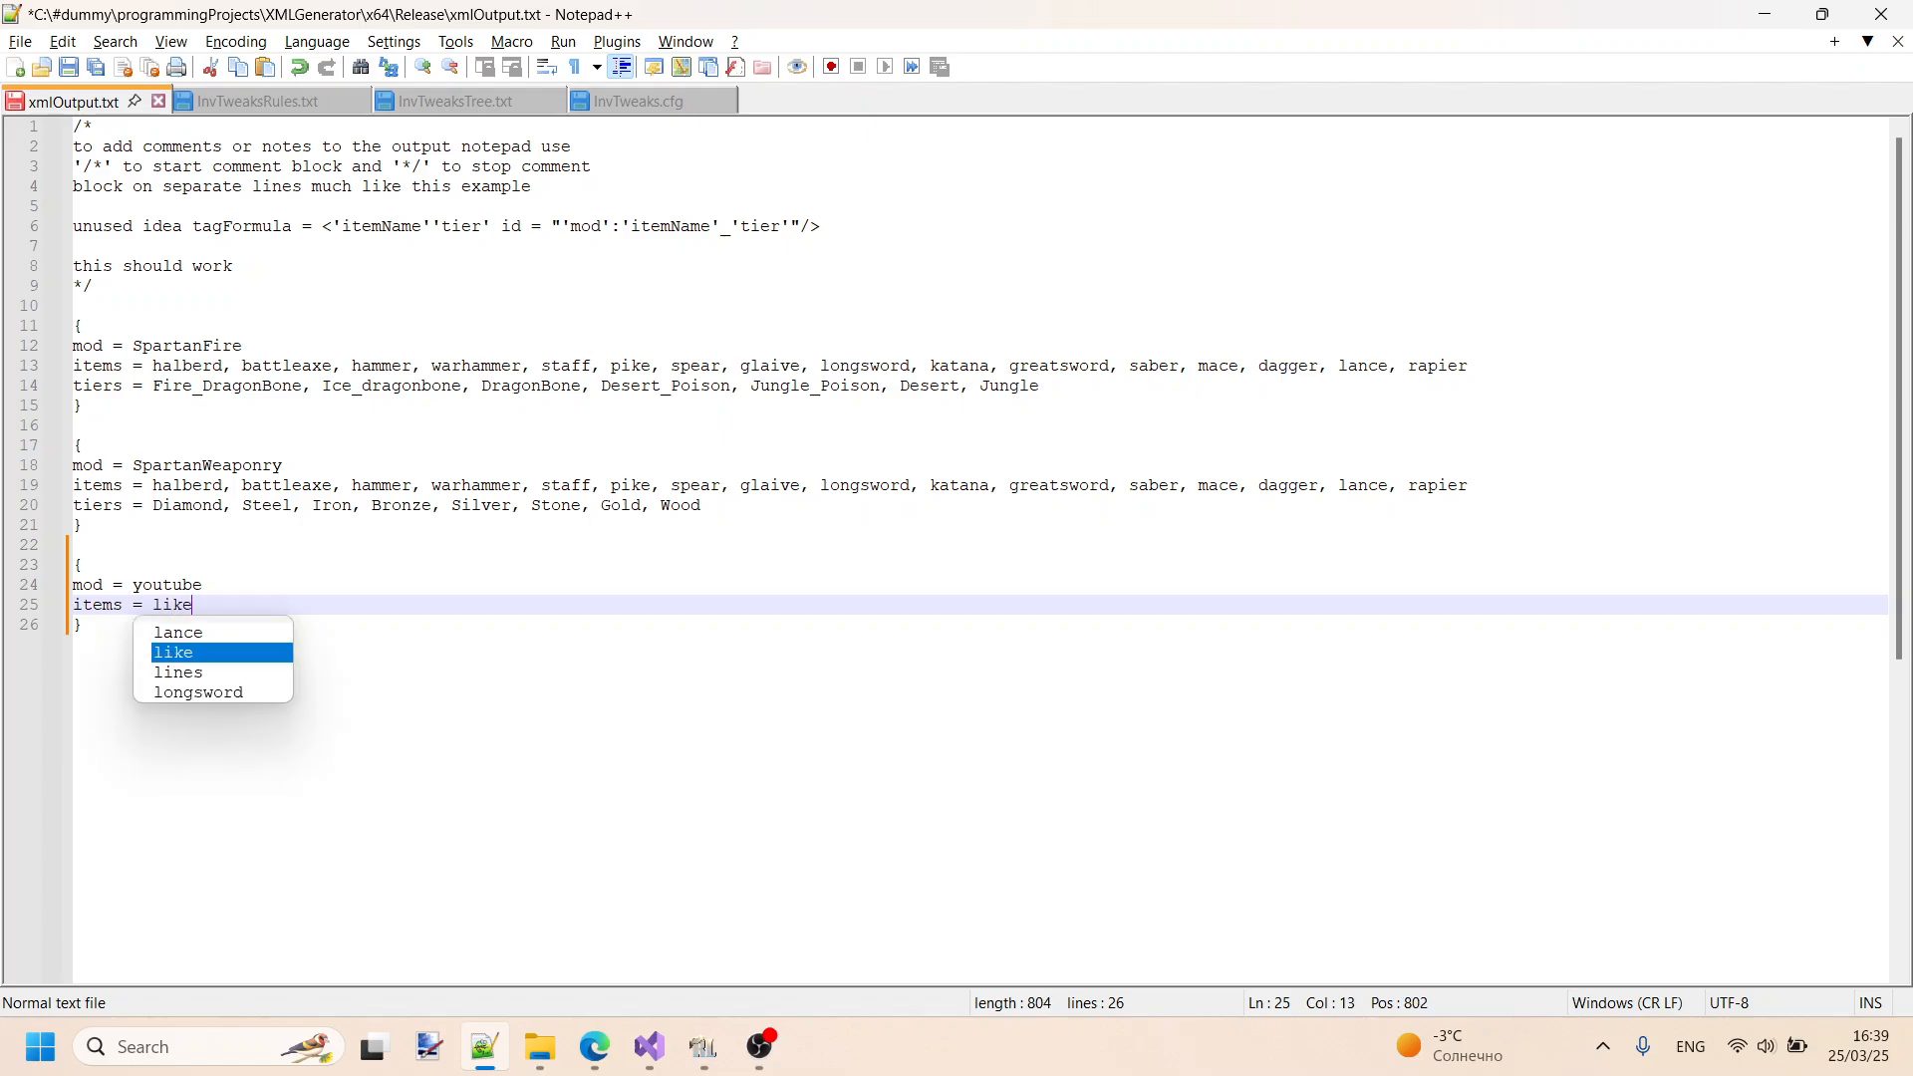
key(BackSpace)
key(BackSpace)
key(BackSpace)
key(BackSpace)
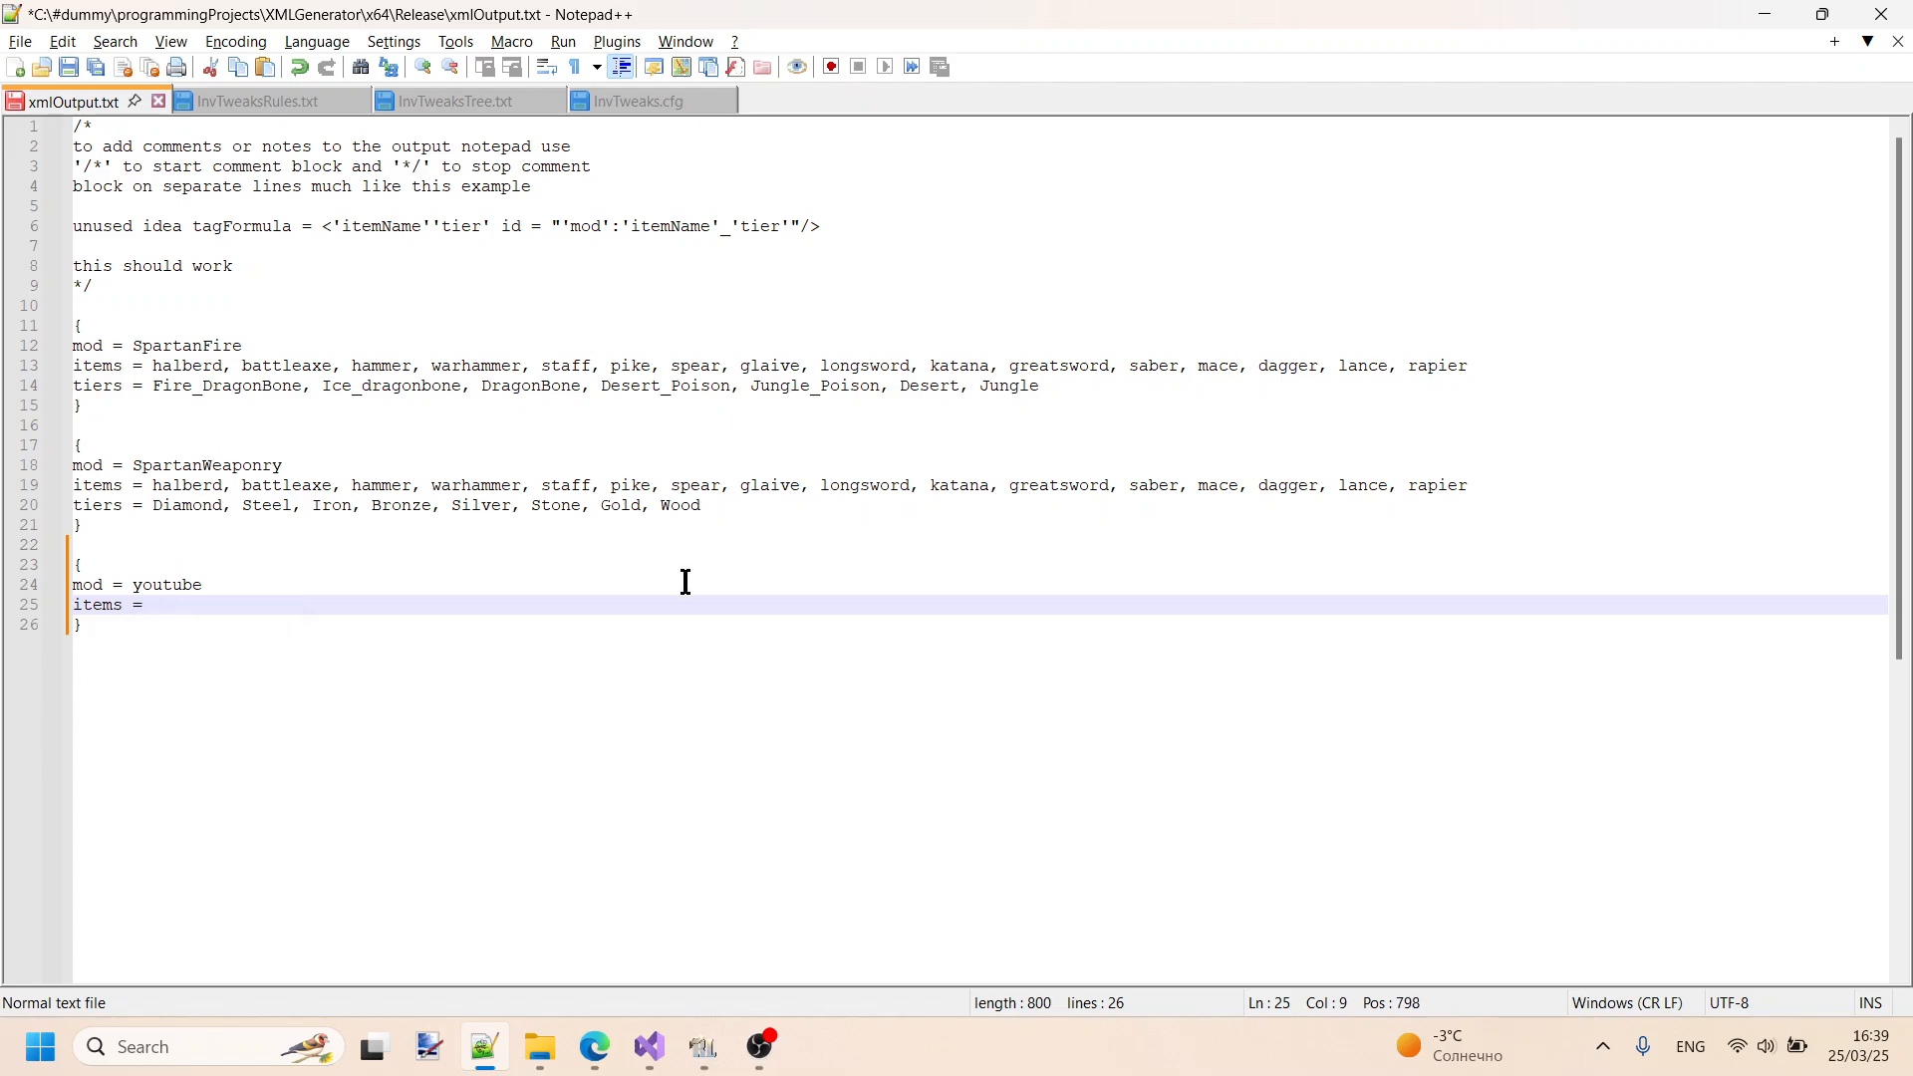
- List mouse and keyboard as the youtube block's items, separated by a comma, and start a new line
text(mouse, keyboard)
key(Return)
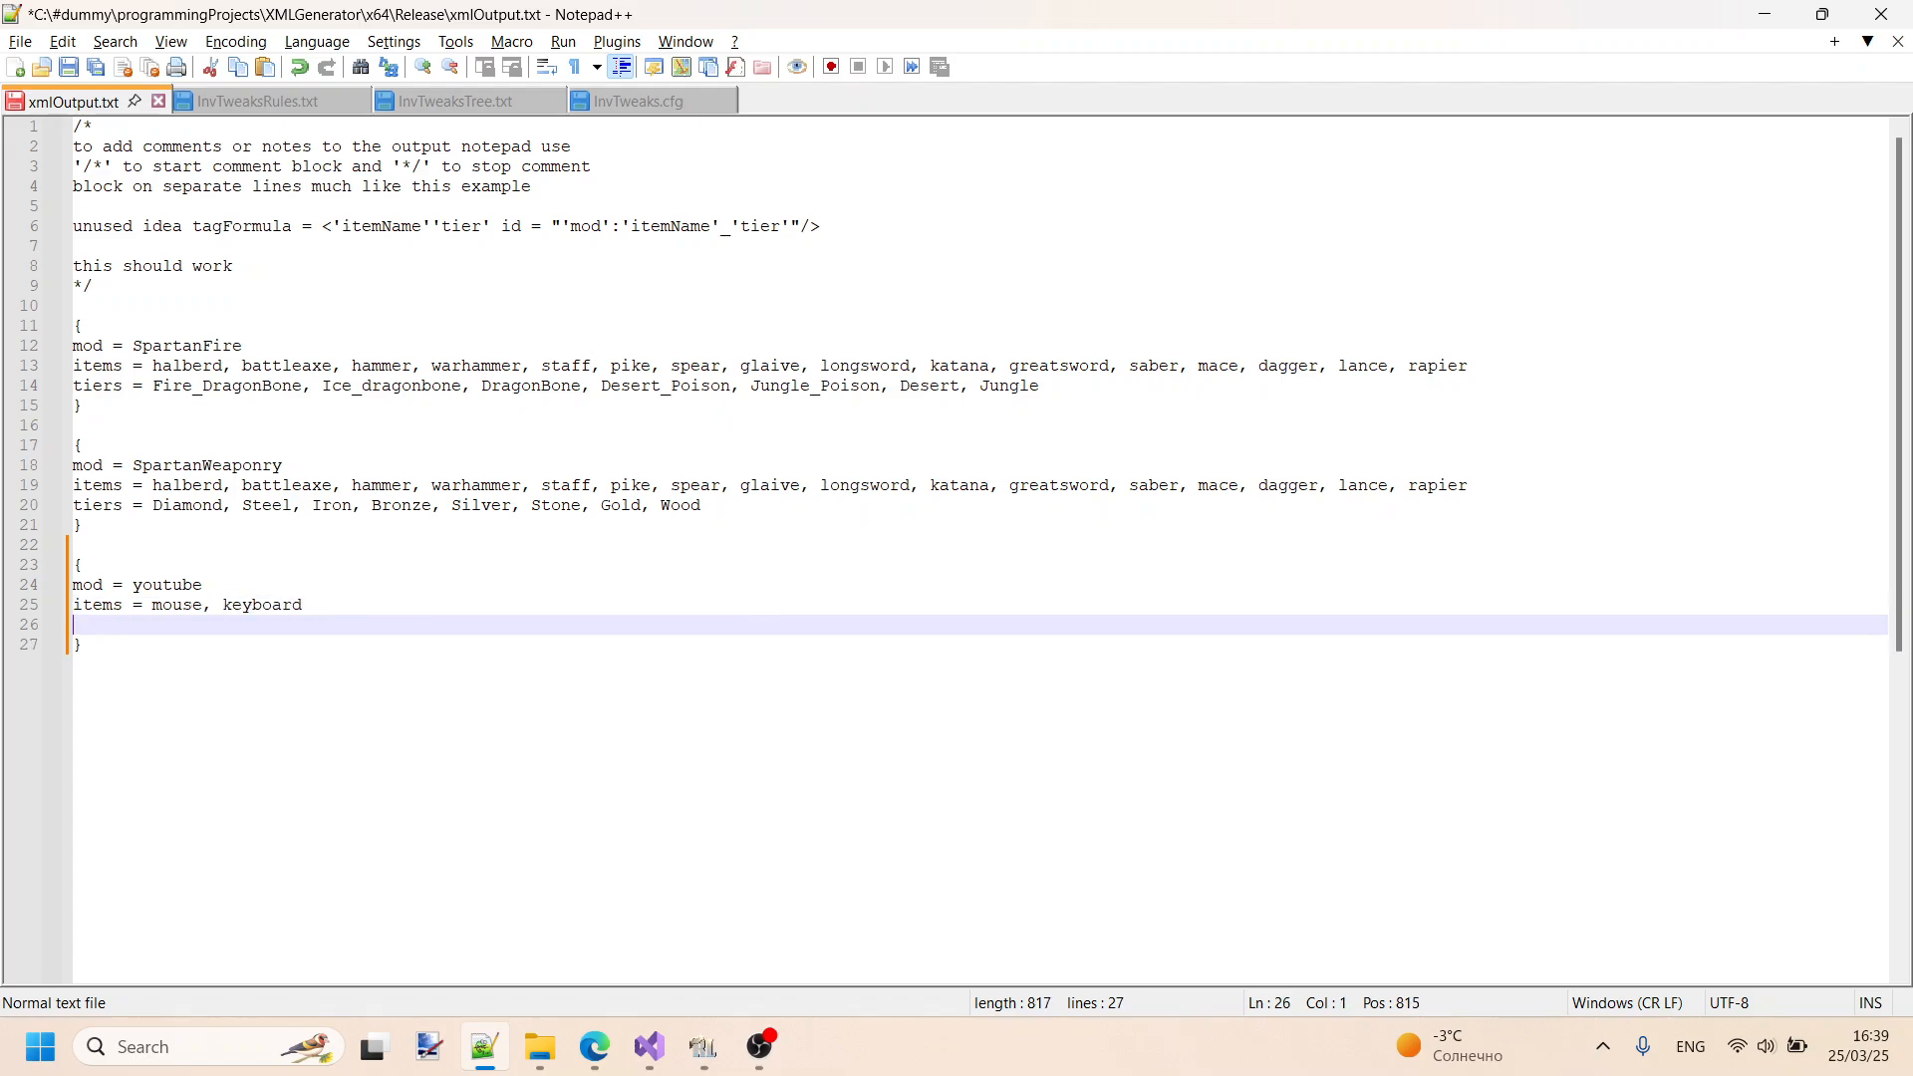
- Add the line "tiers = topTier, bottomTier" to the youtube block and save xmlOutput.txt
text(tiers )
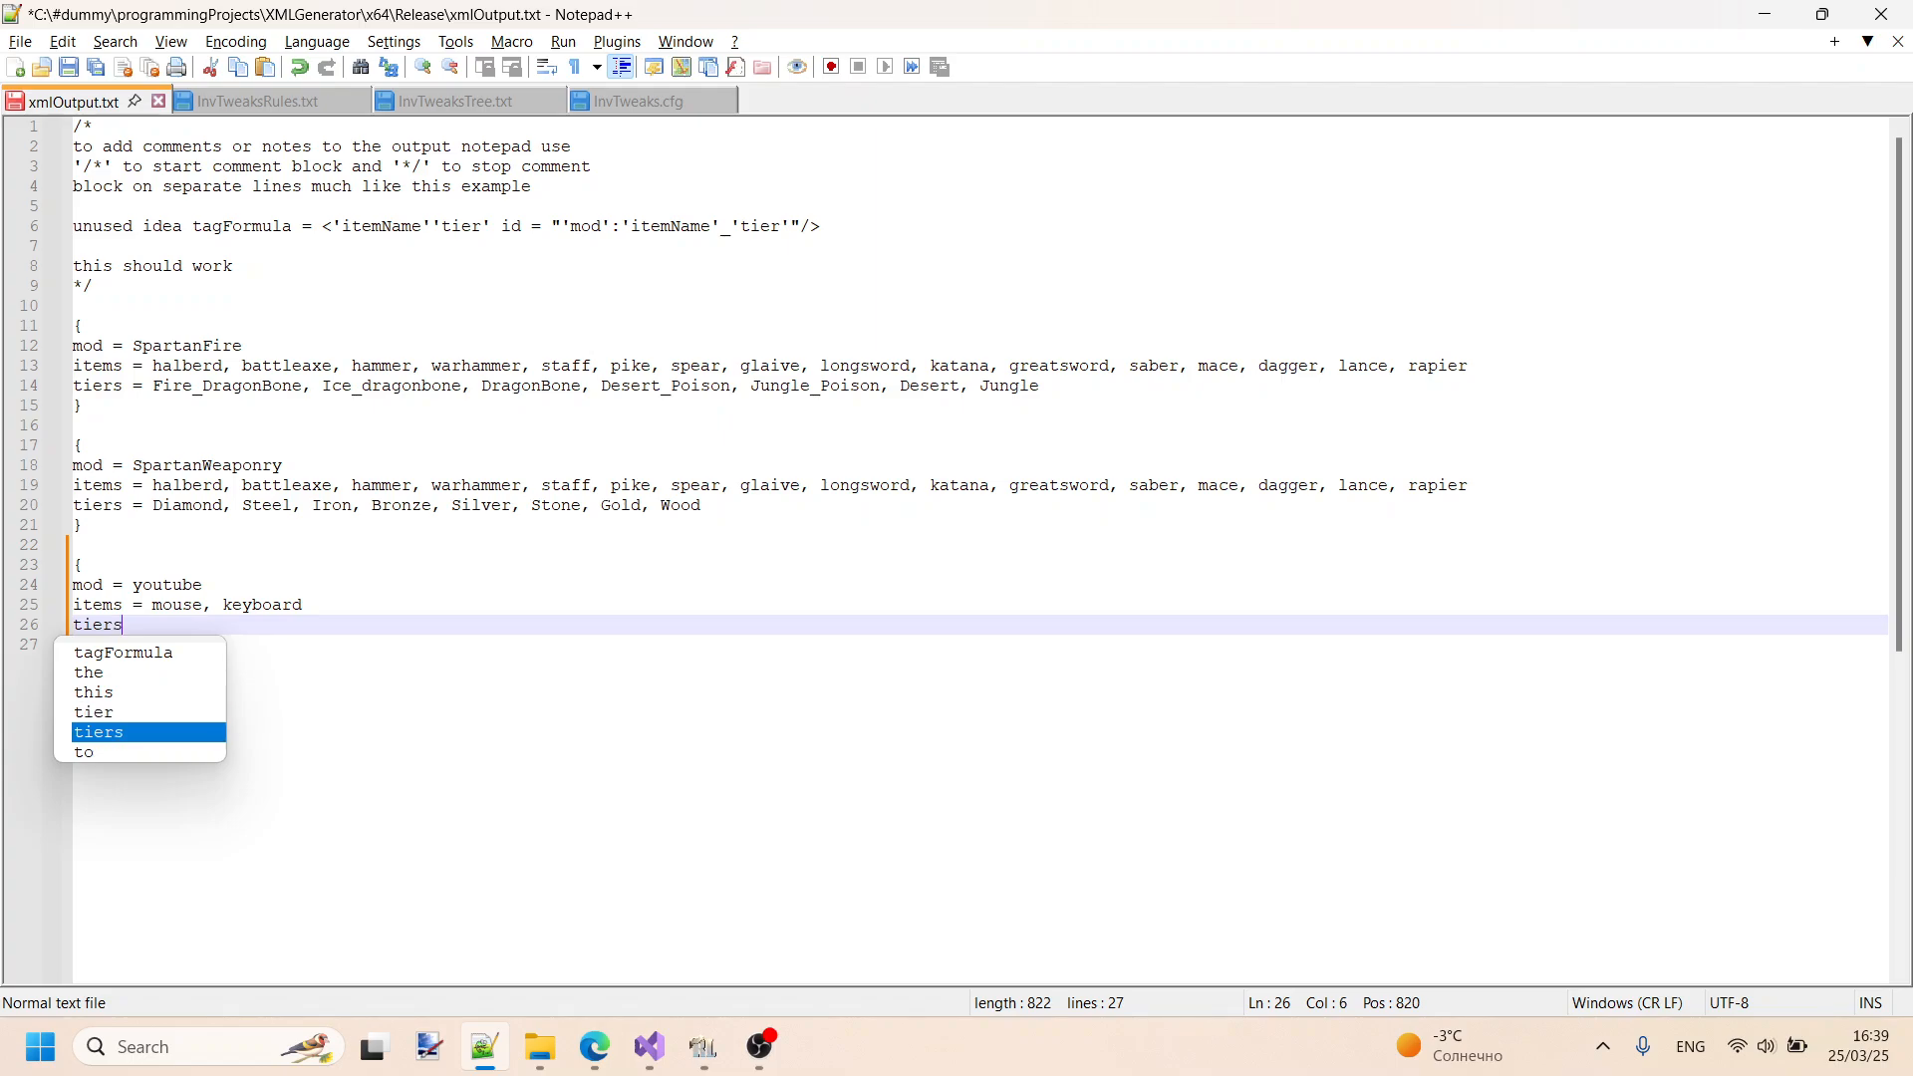
text(= to)
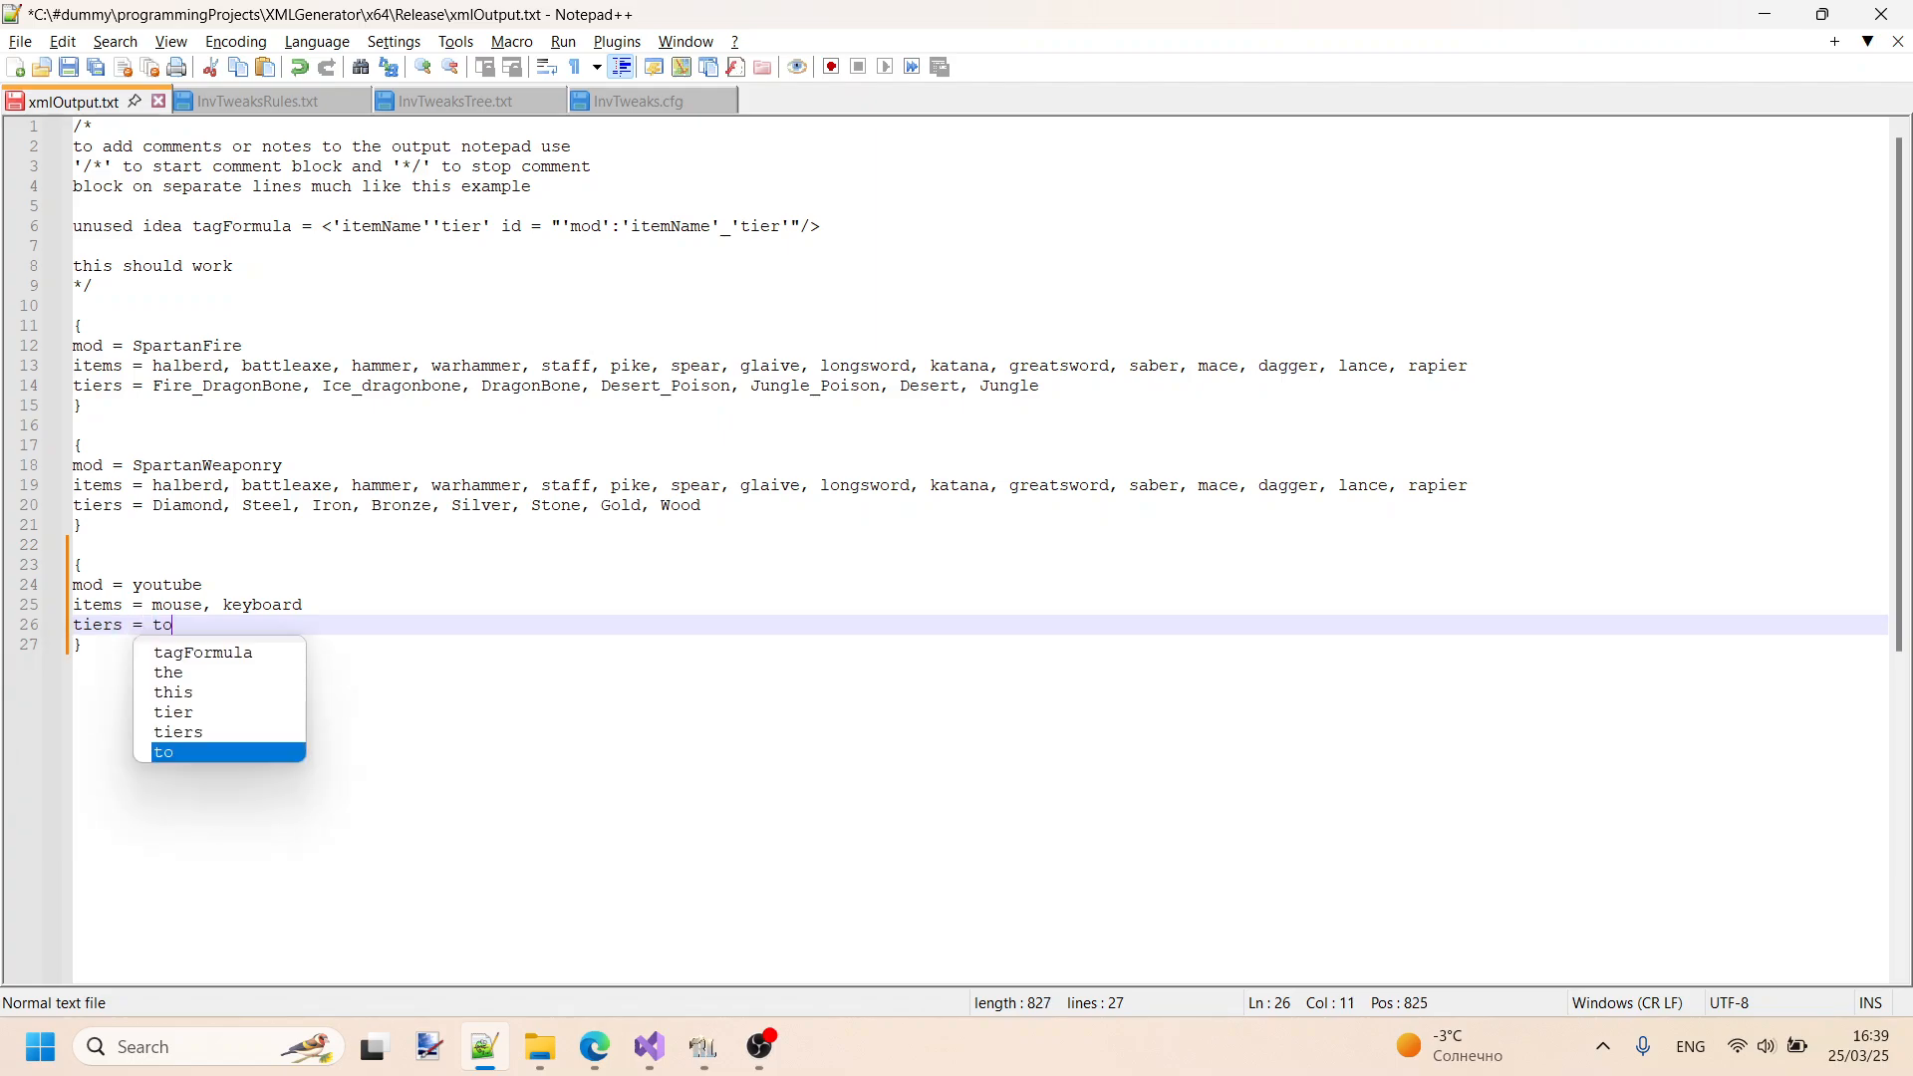
text(pTier)
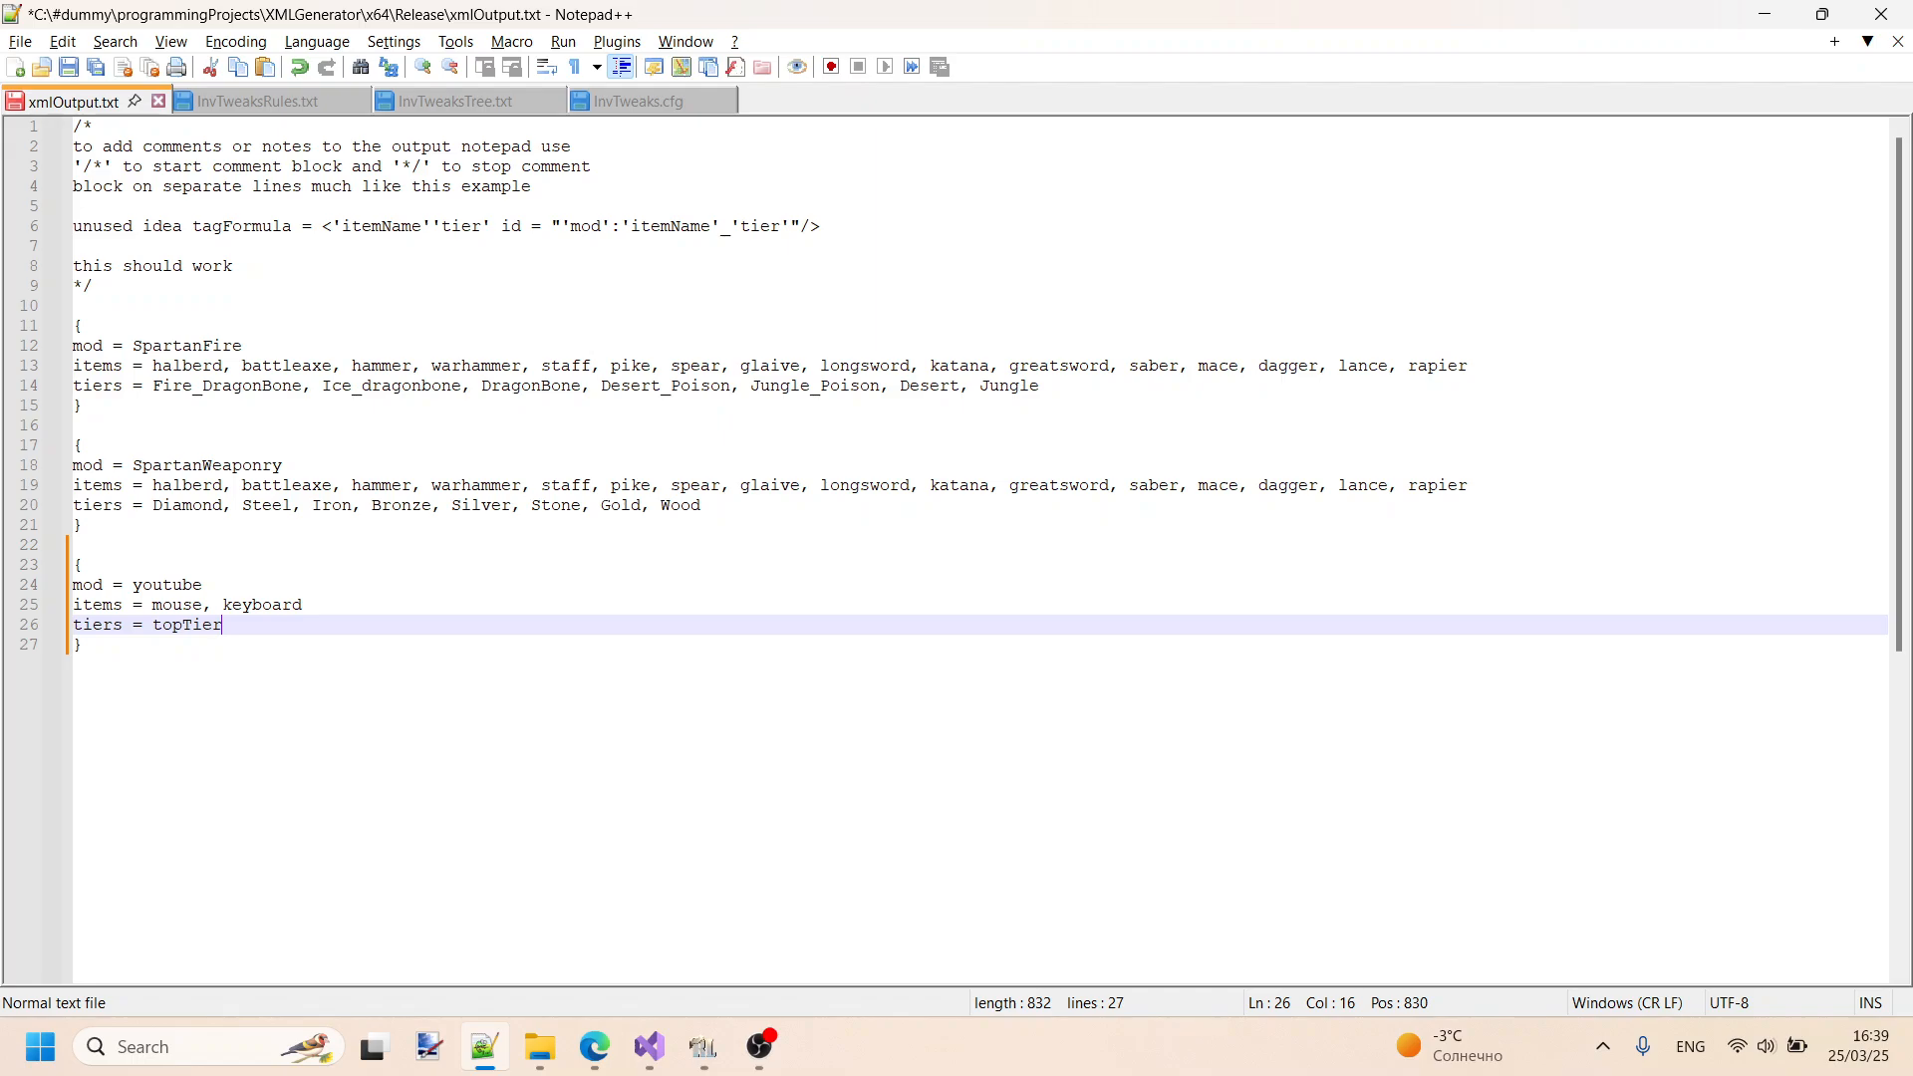
text(, bottomTier)
scroll(681, 566, down, 1)
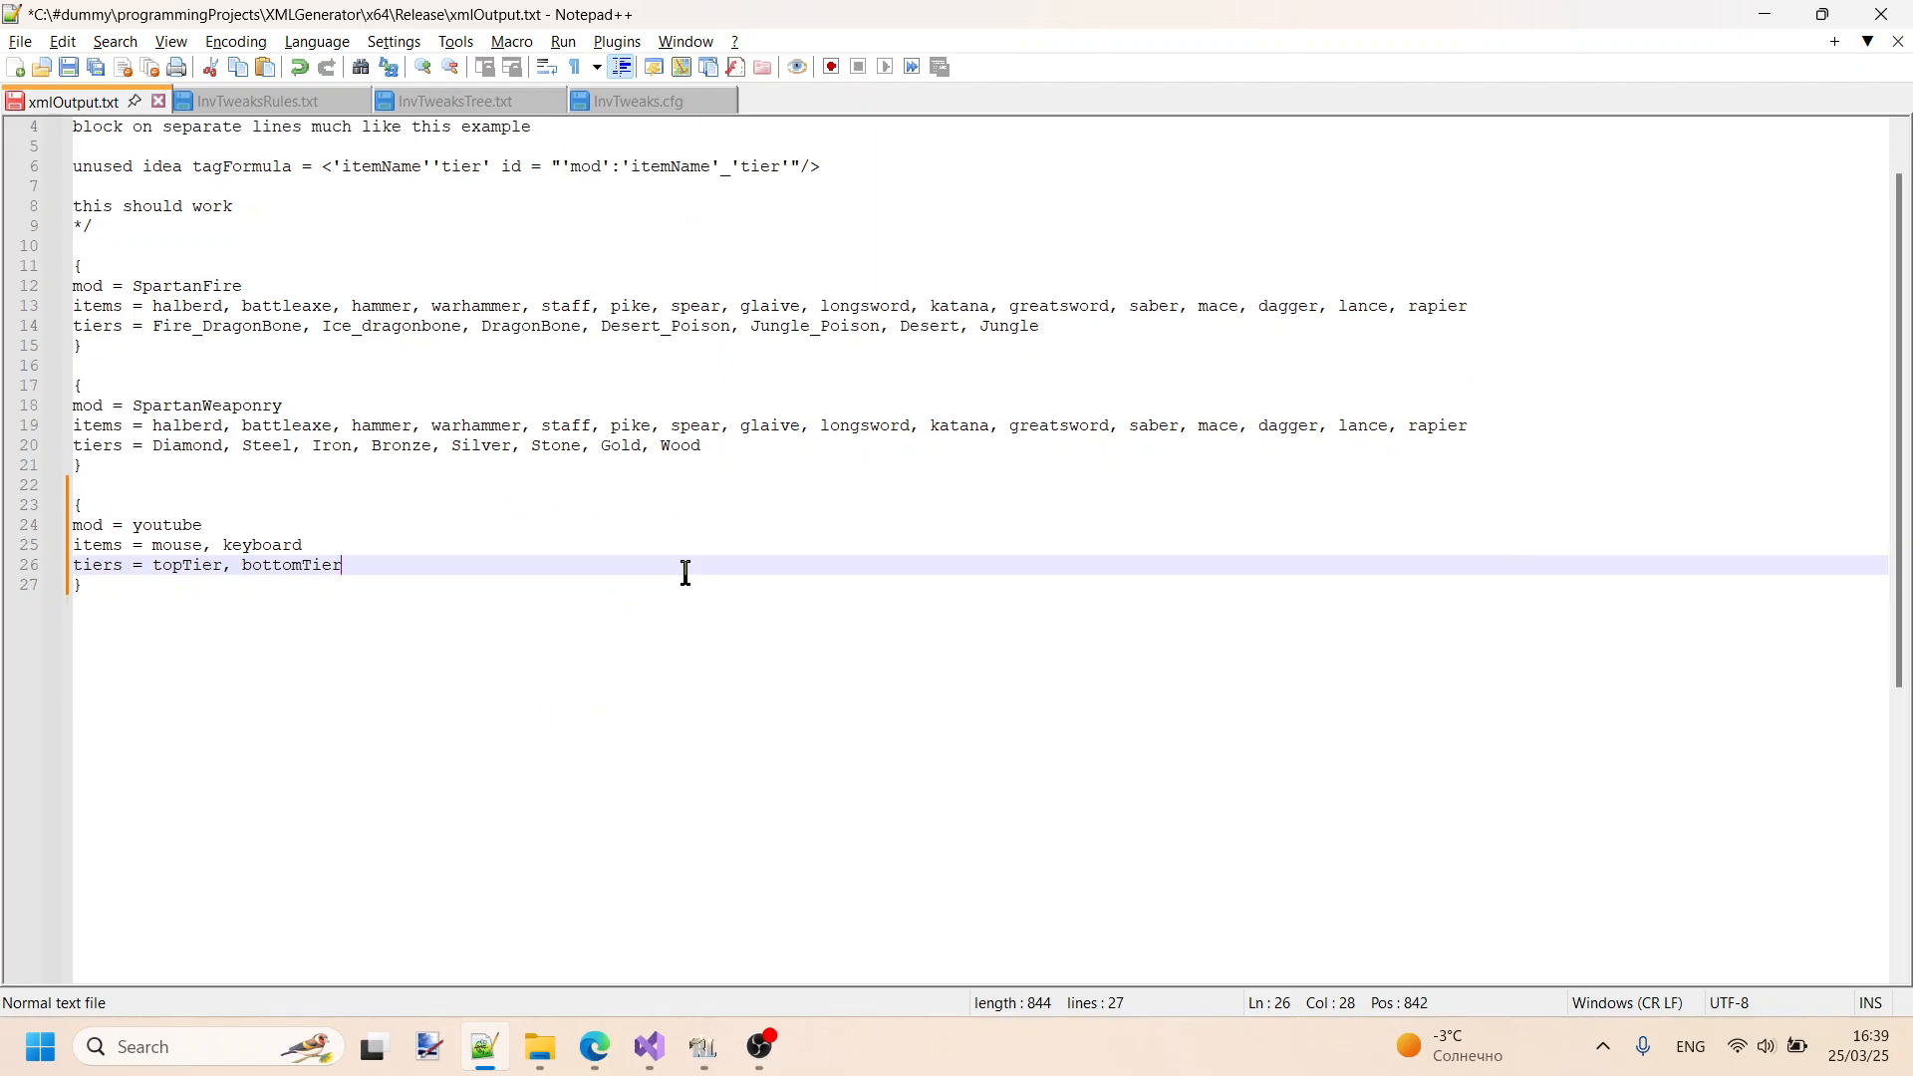
key(ctrl+s)
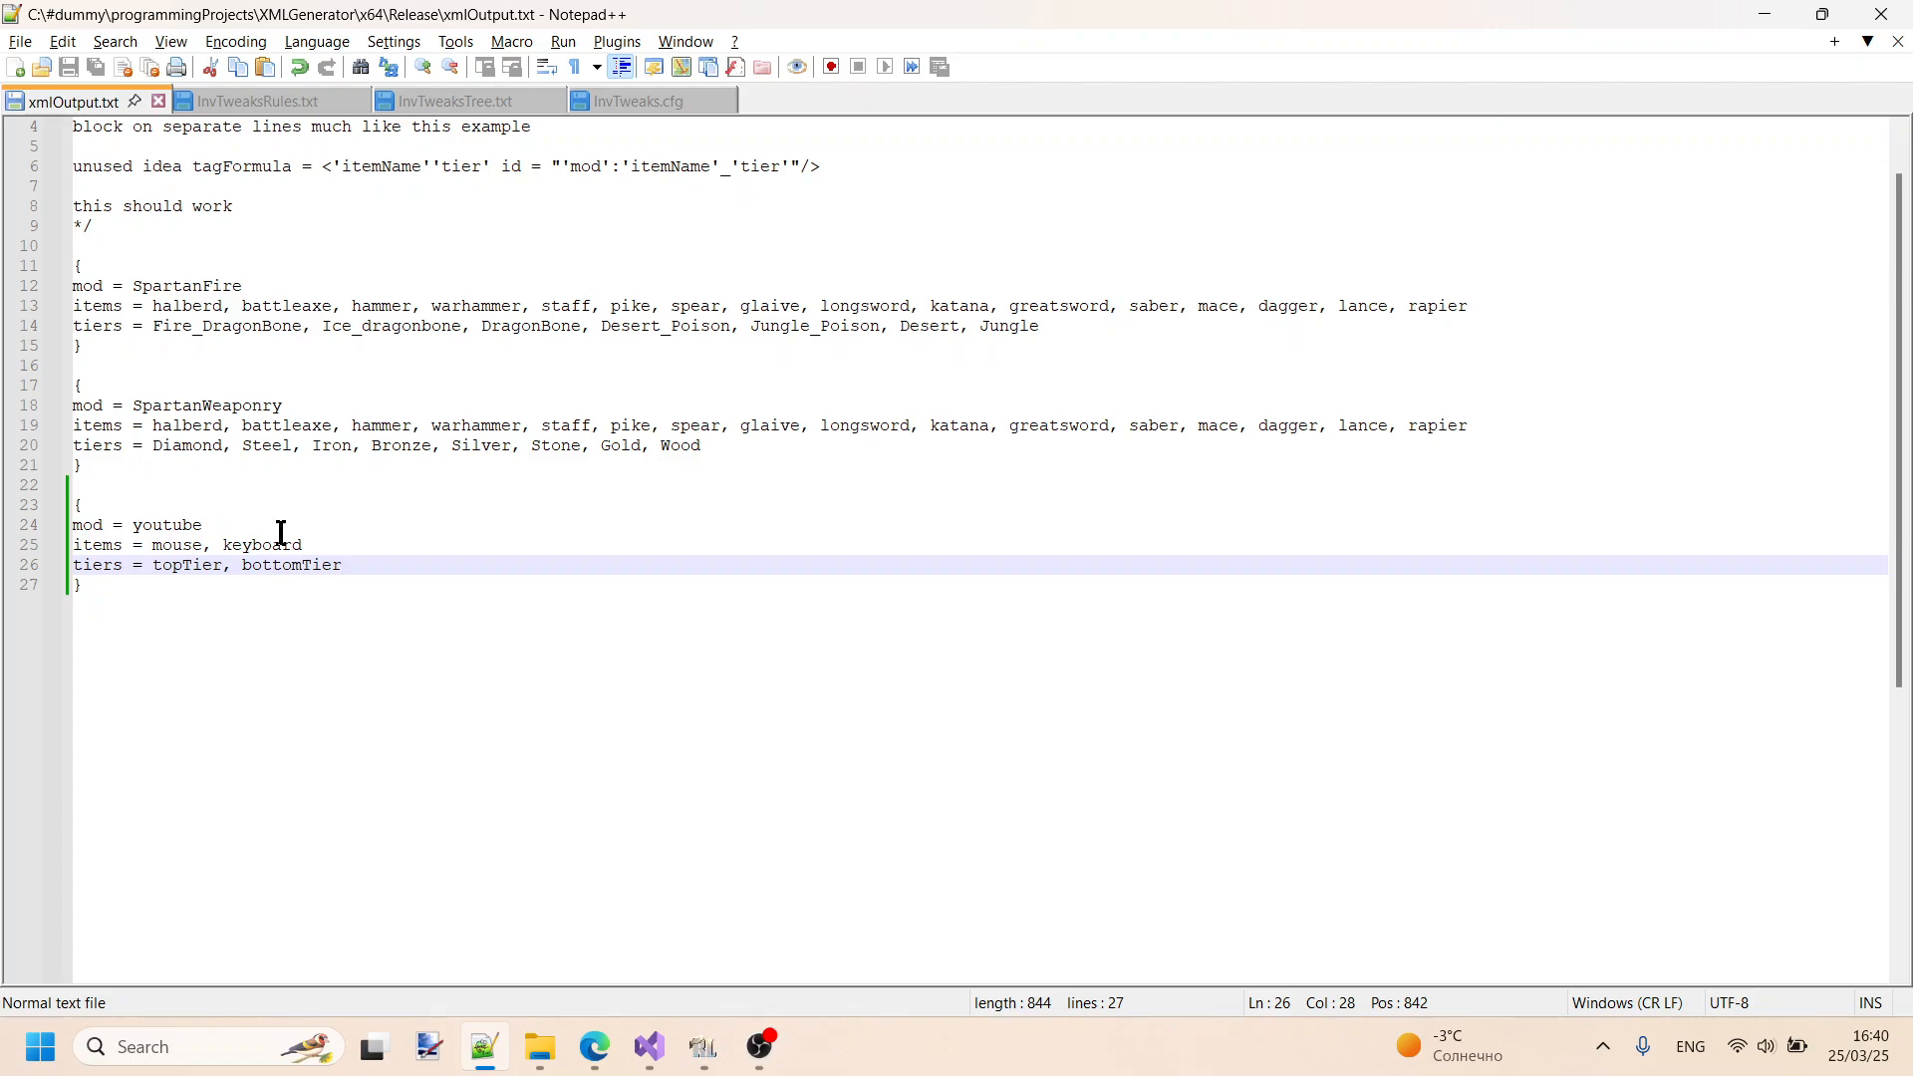
- Run xmlGenerator.exe from the Release folder in File Explorer, then reload the modified xmlOutput.txt in Notepad++
click(547, 1050)
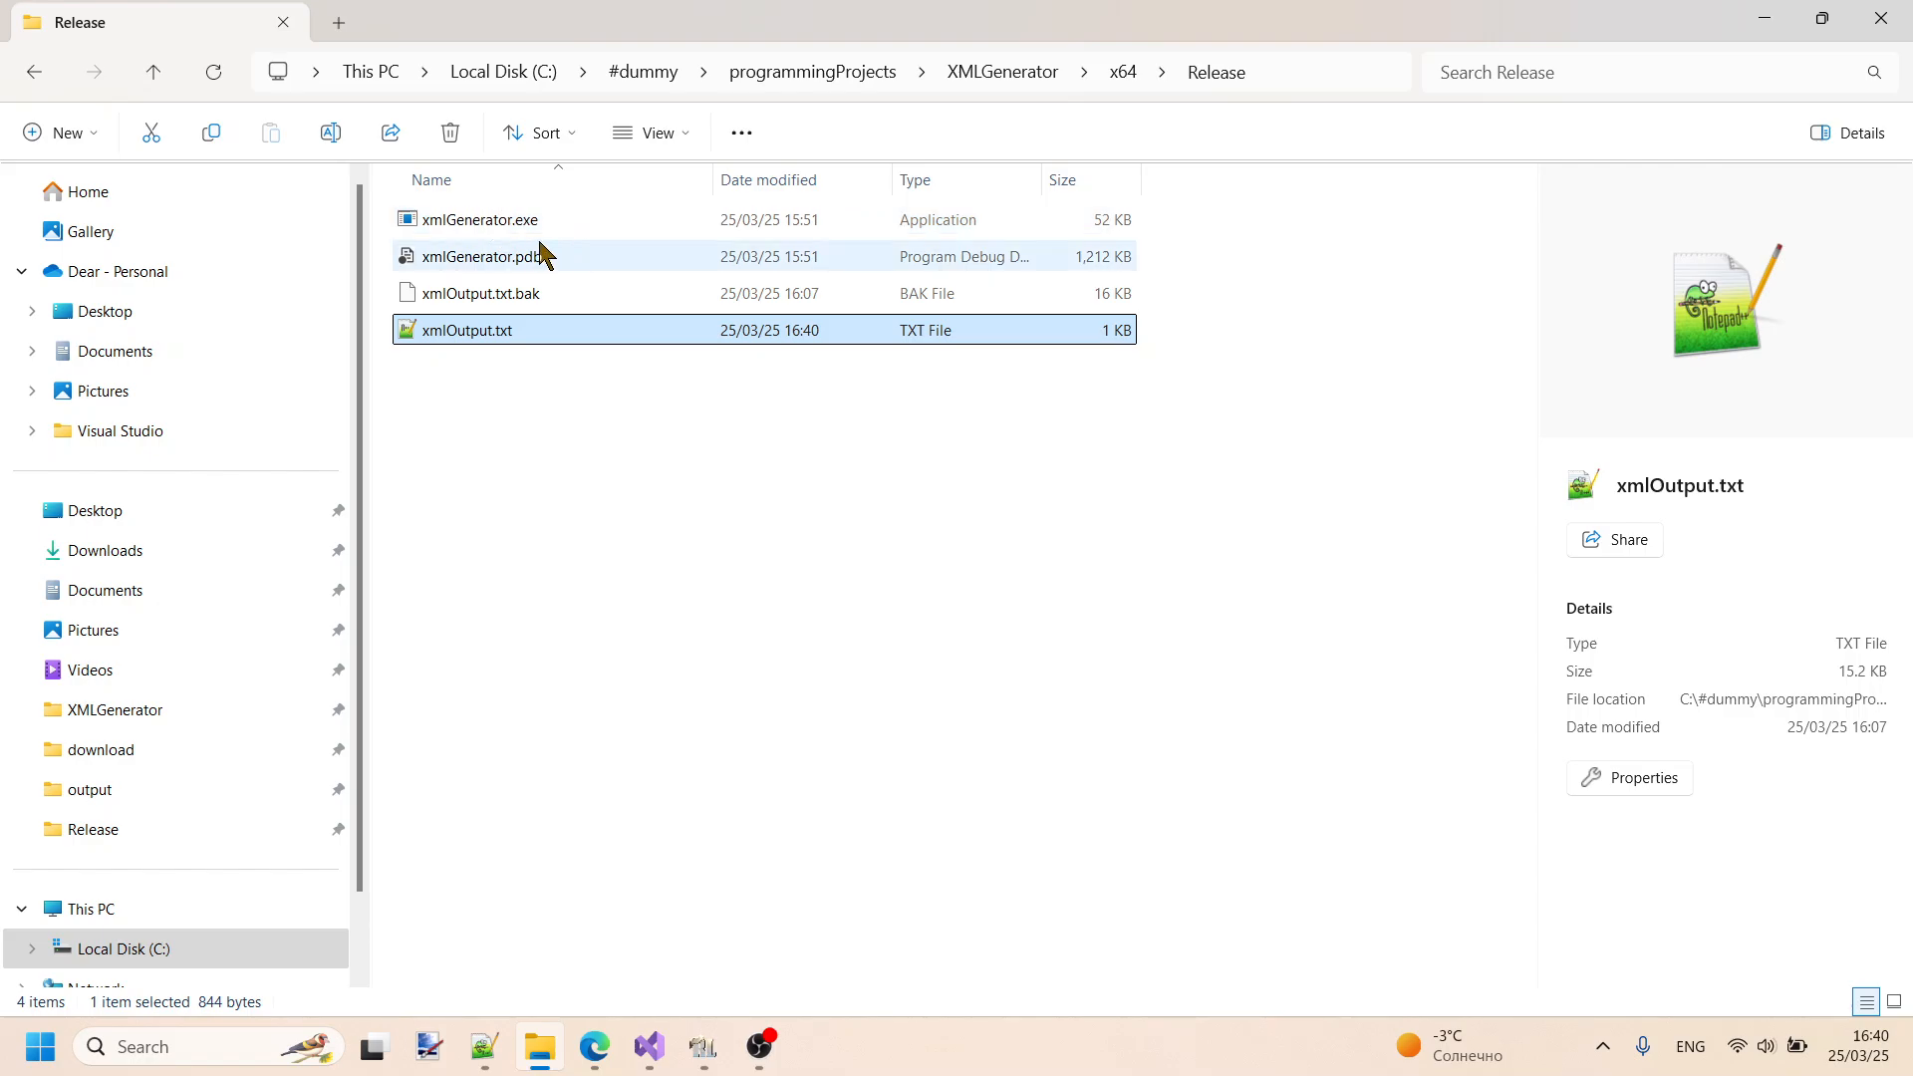
click(562, 223)
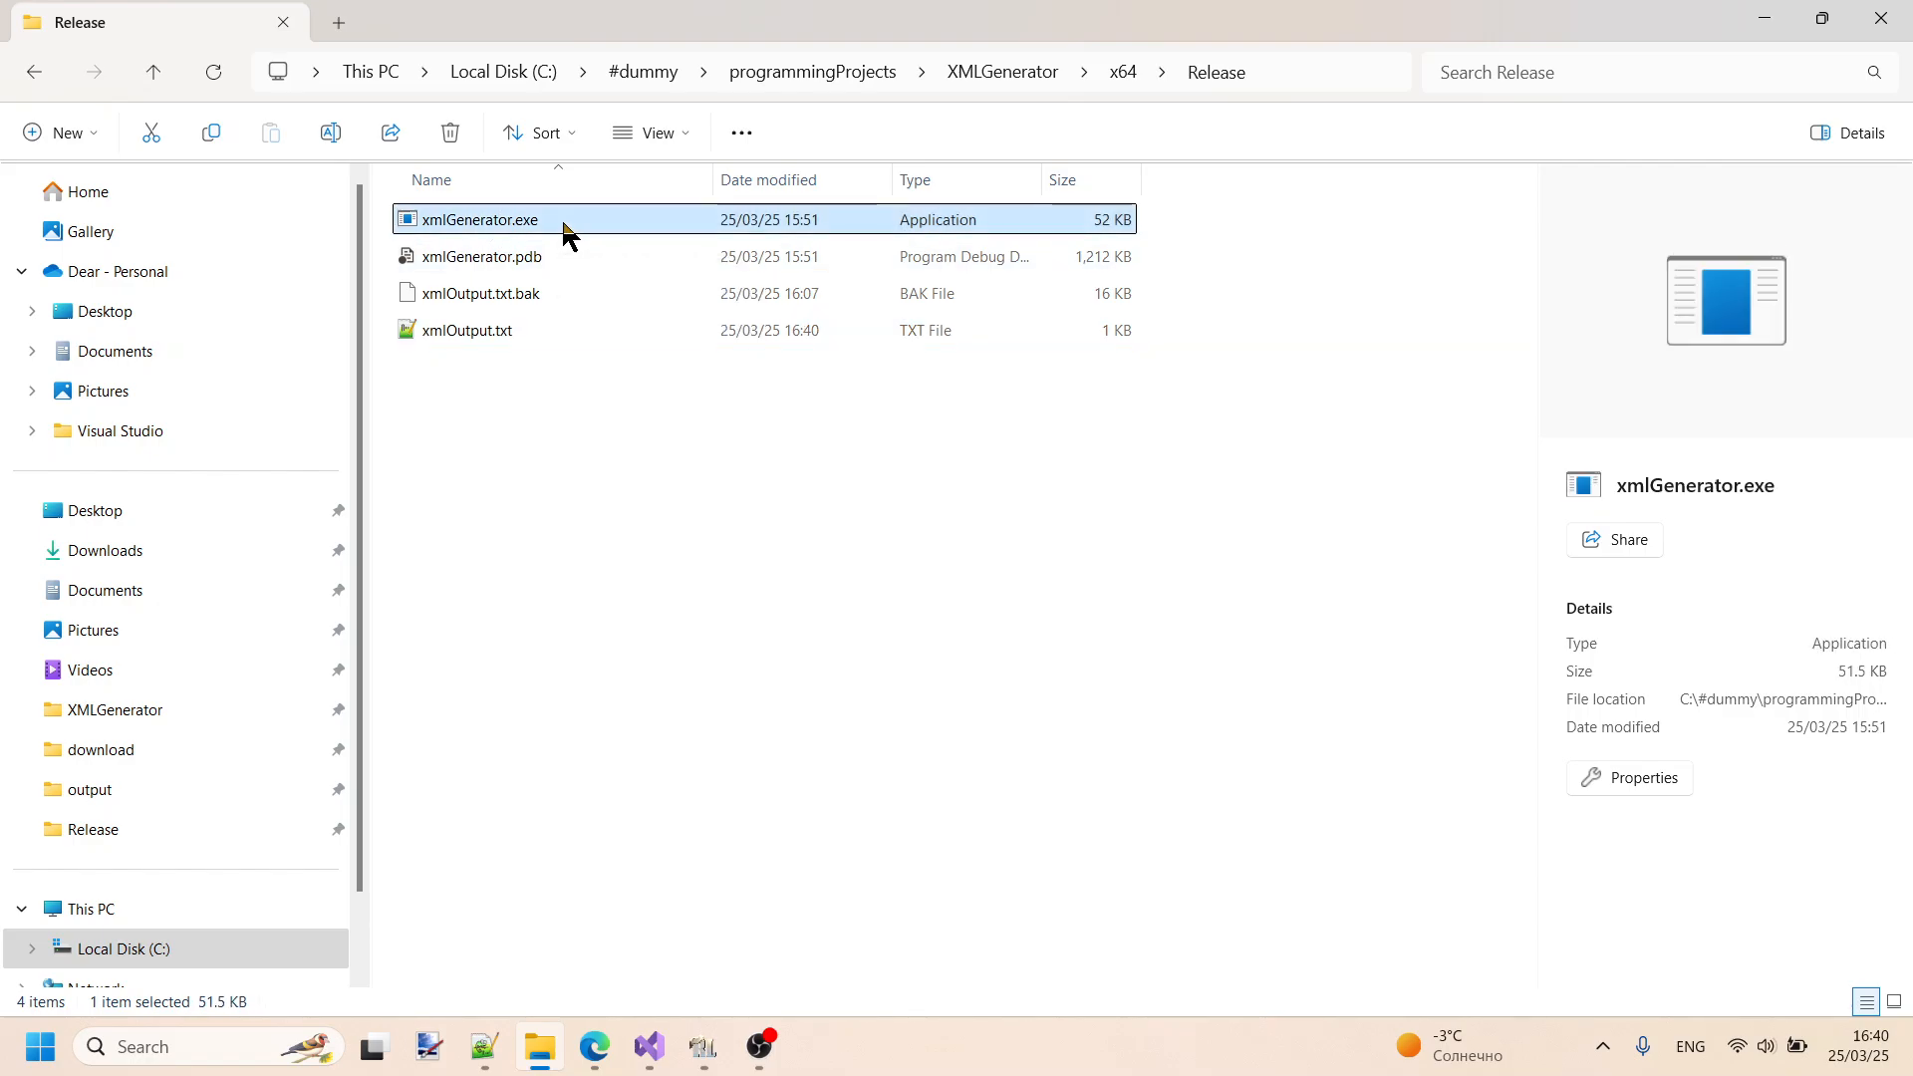
double_click(564, 226)
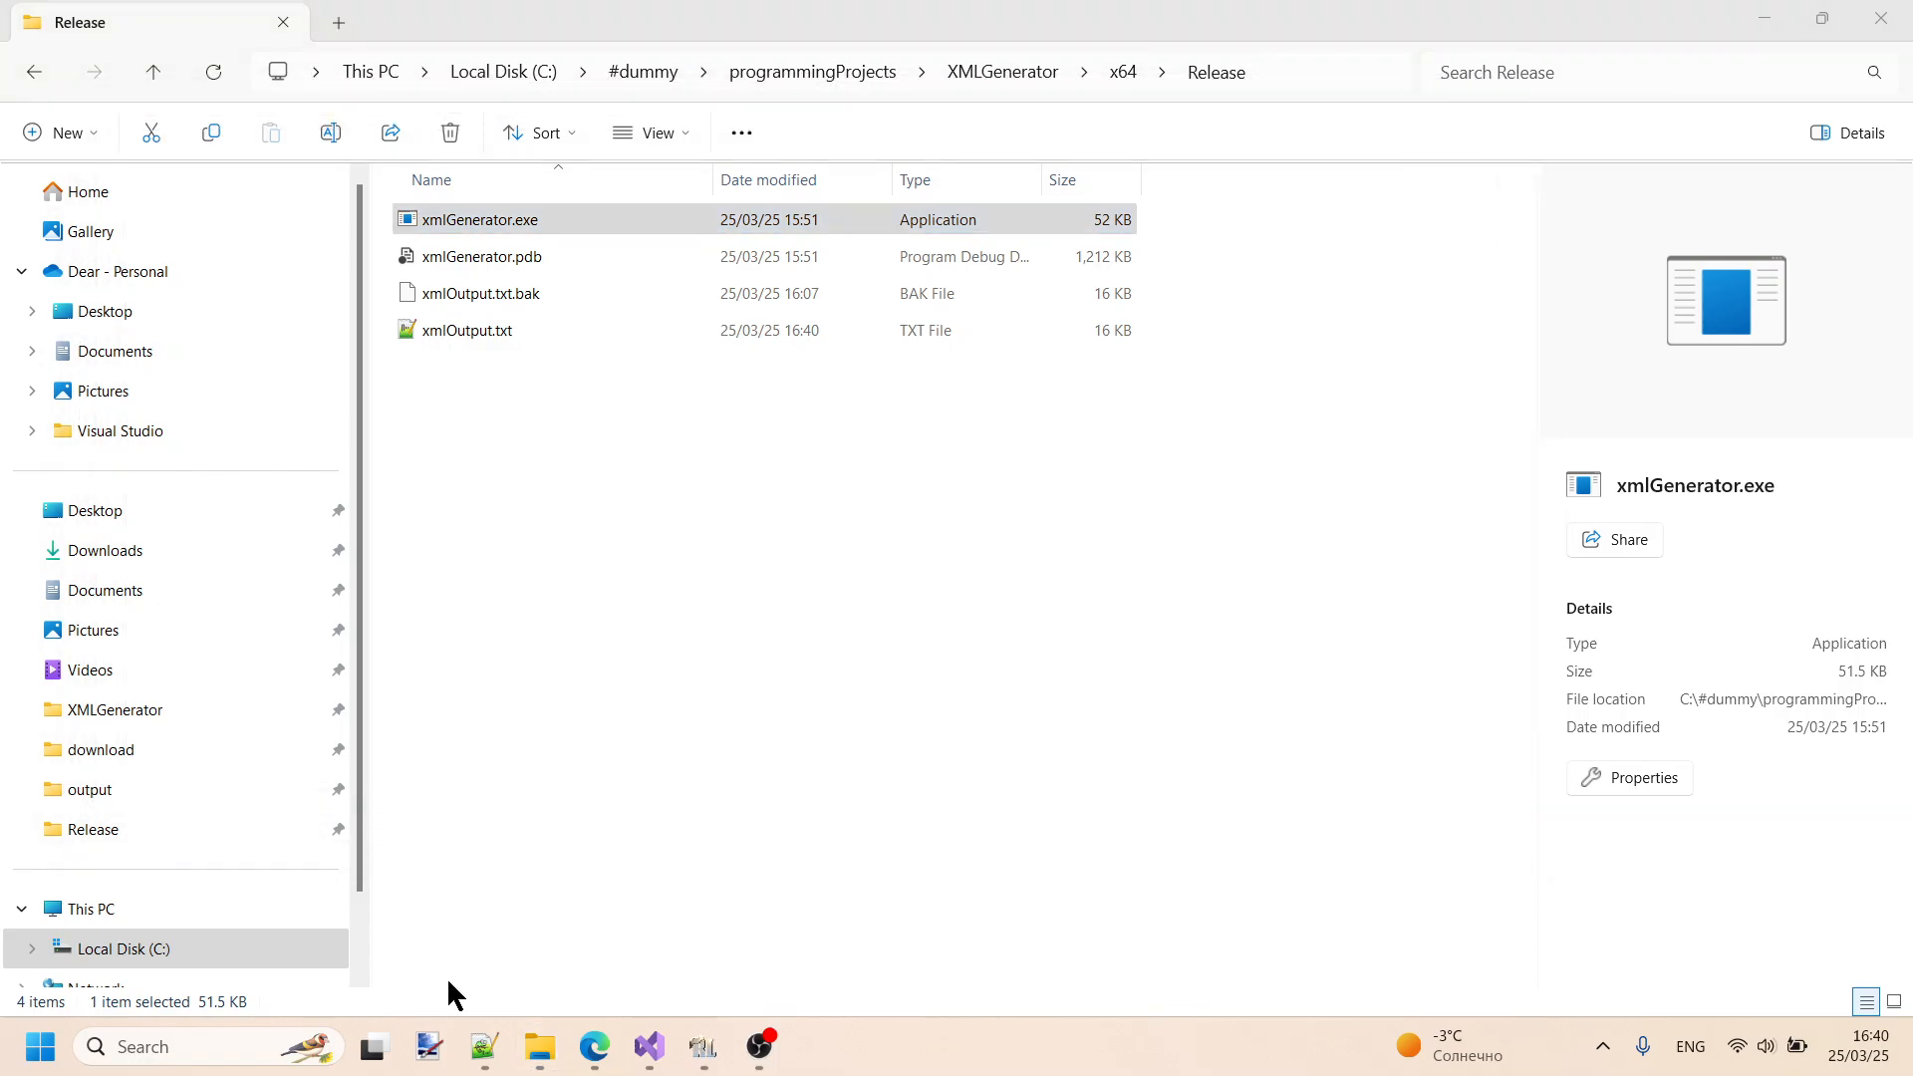
click(485, 1048)
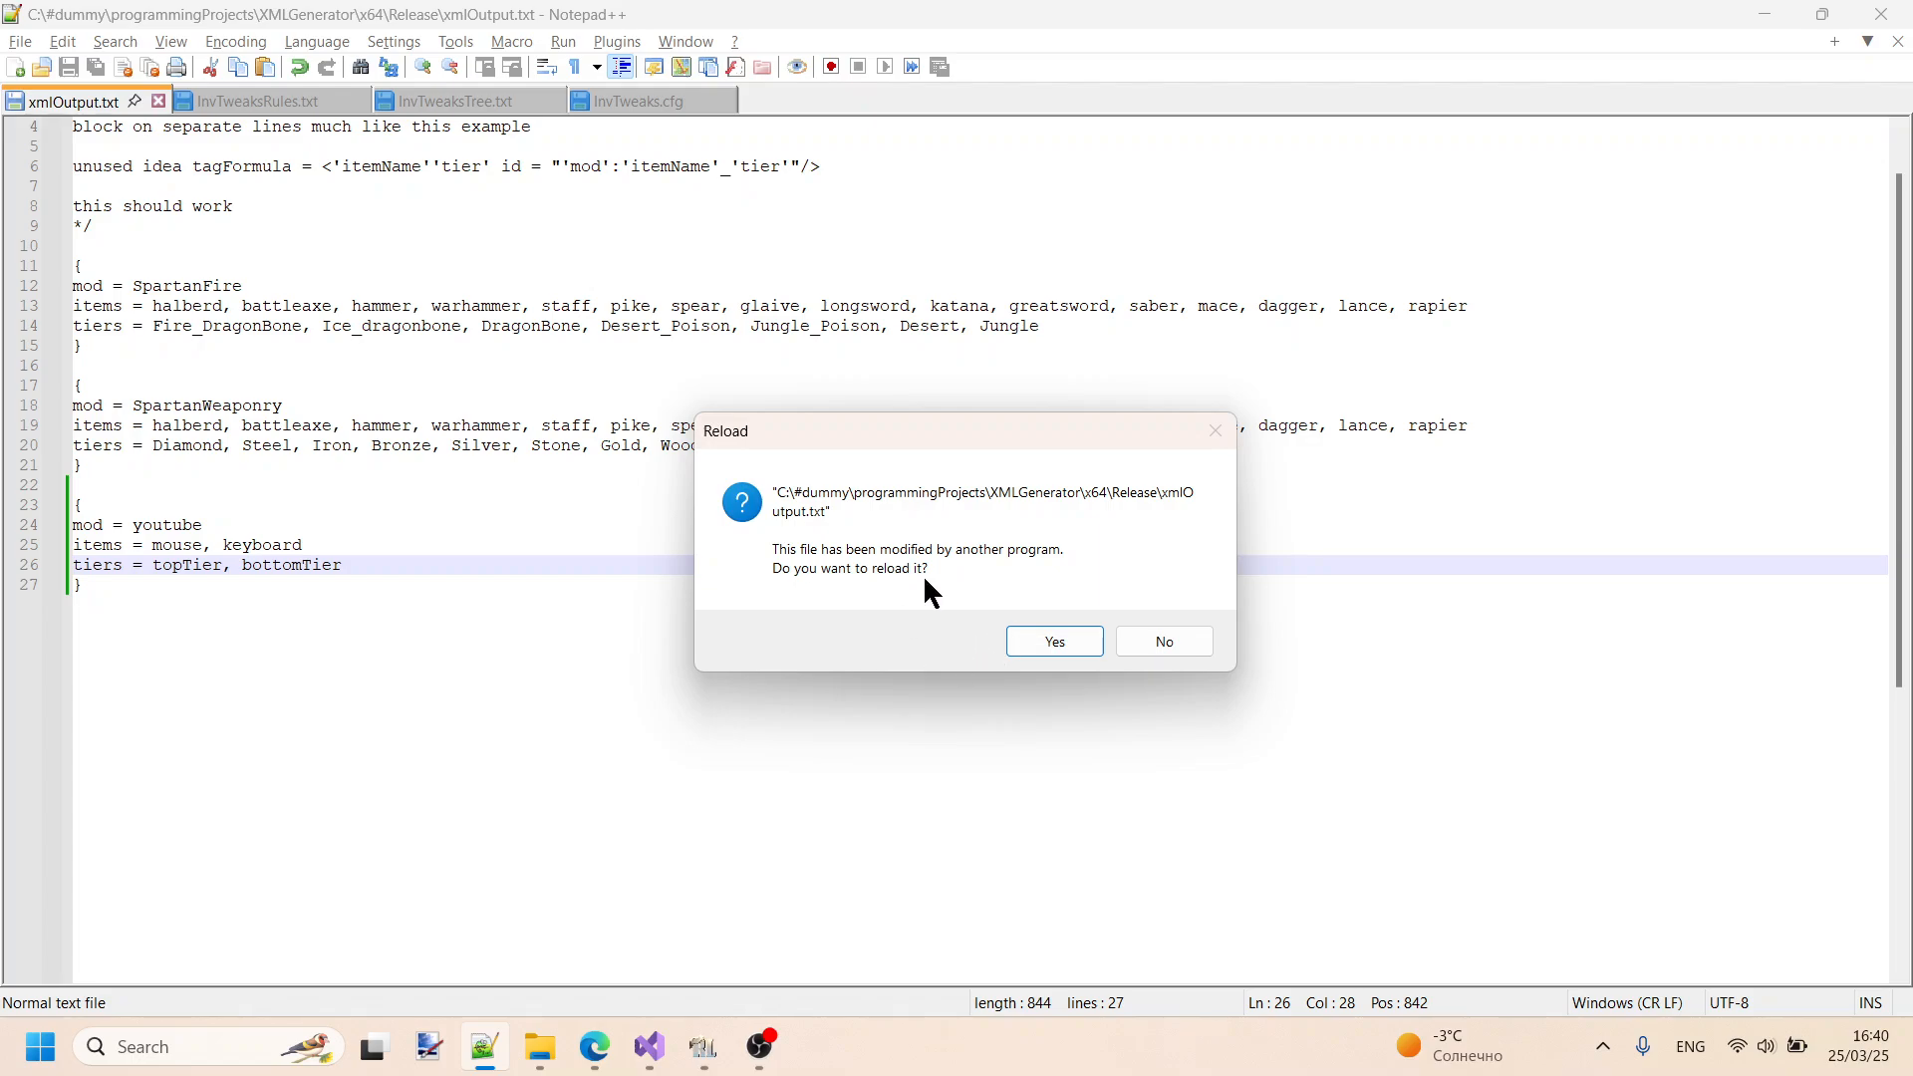
click(1056, 642)
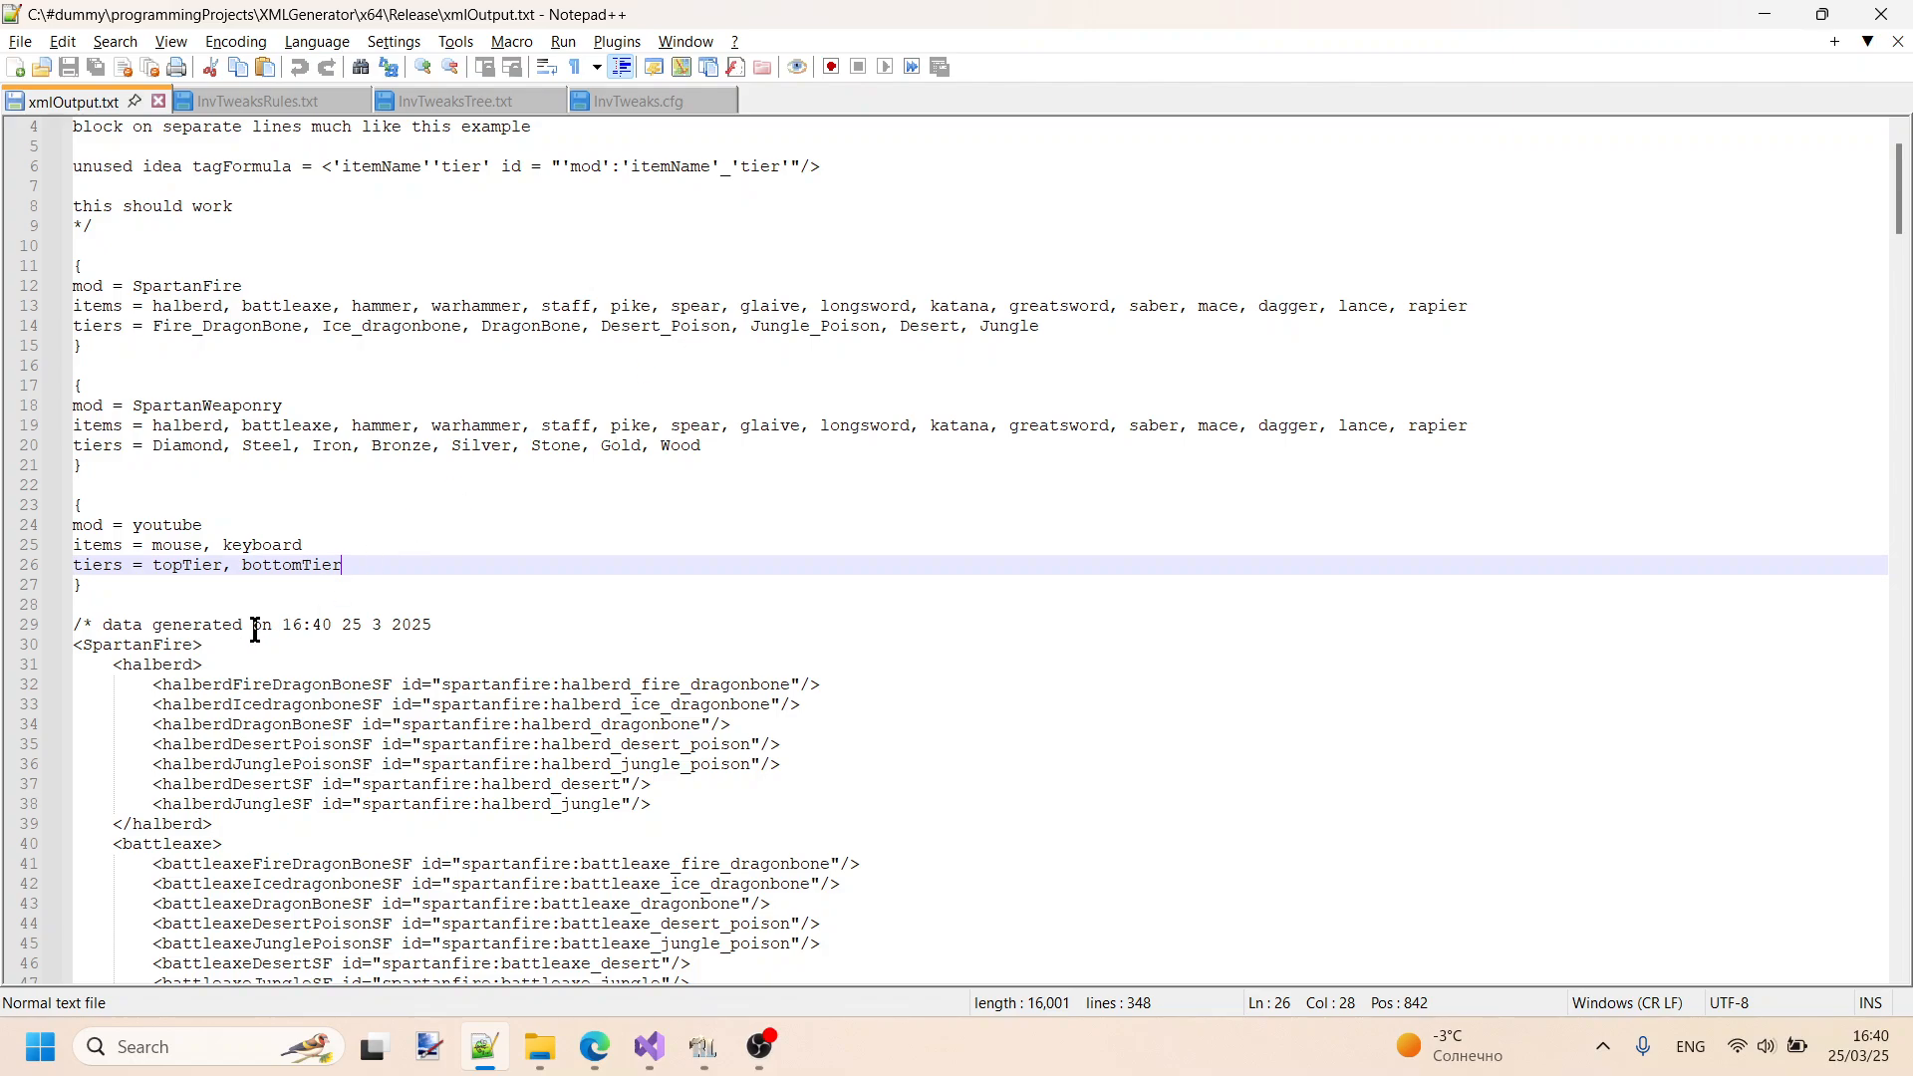
- Highlight the opening comment marker and the "data generated on" text at the start of the generated output
scroll(99, 623, down, 2)
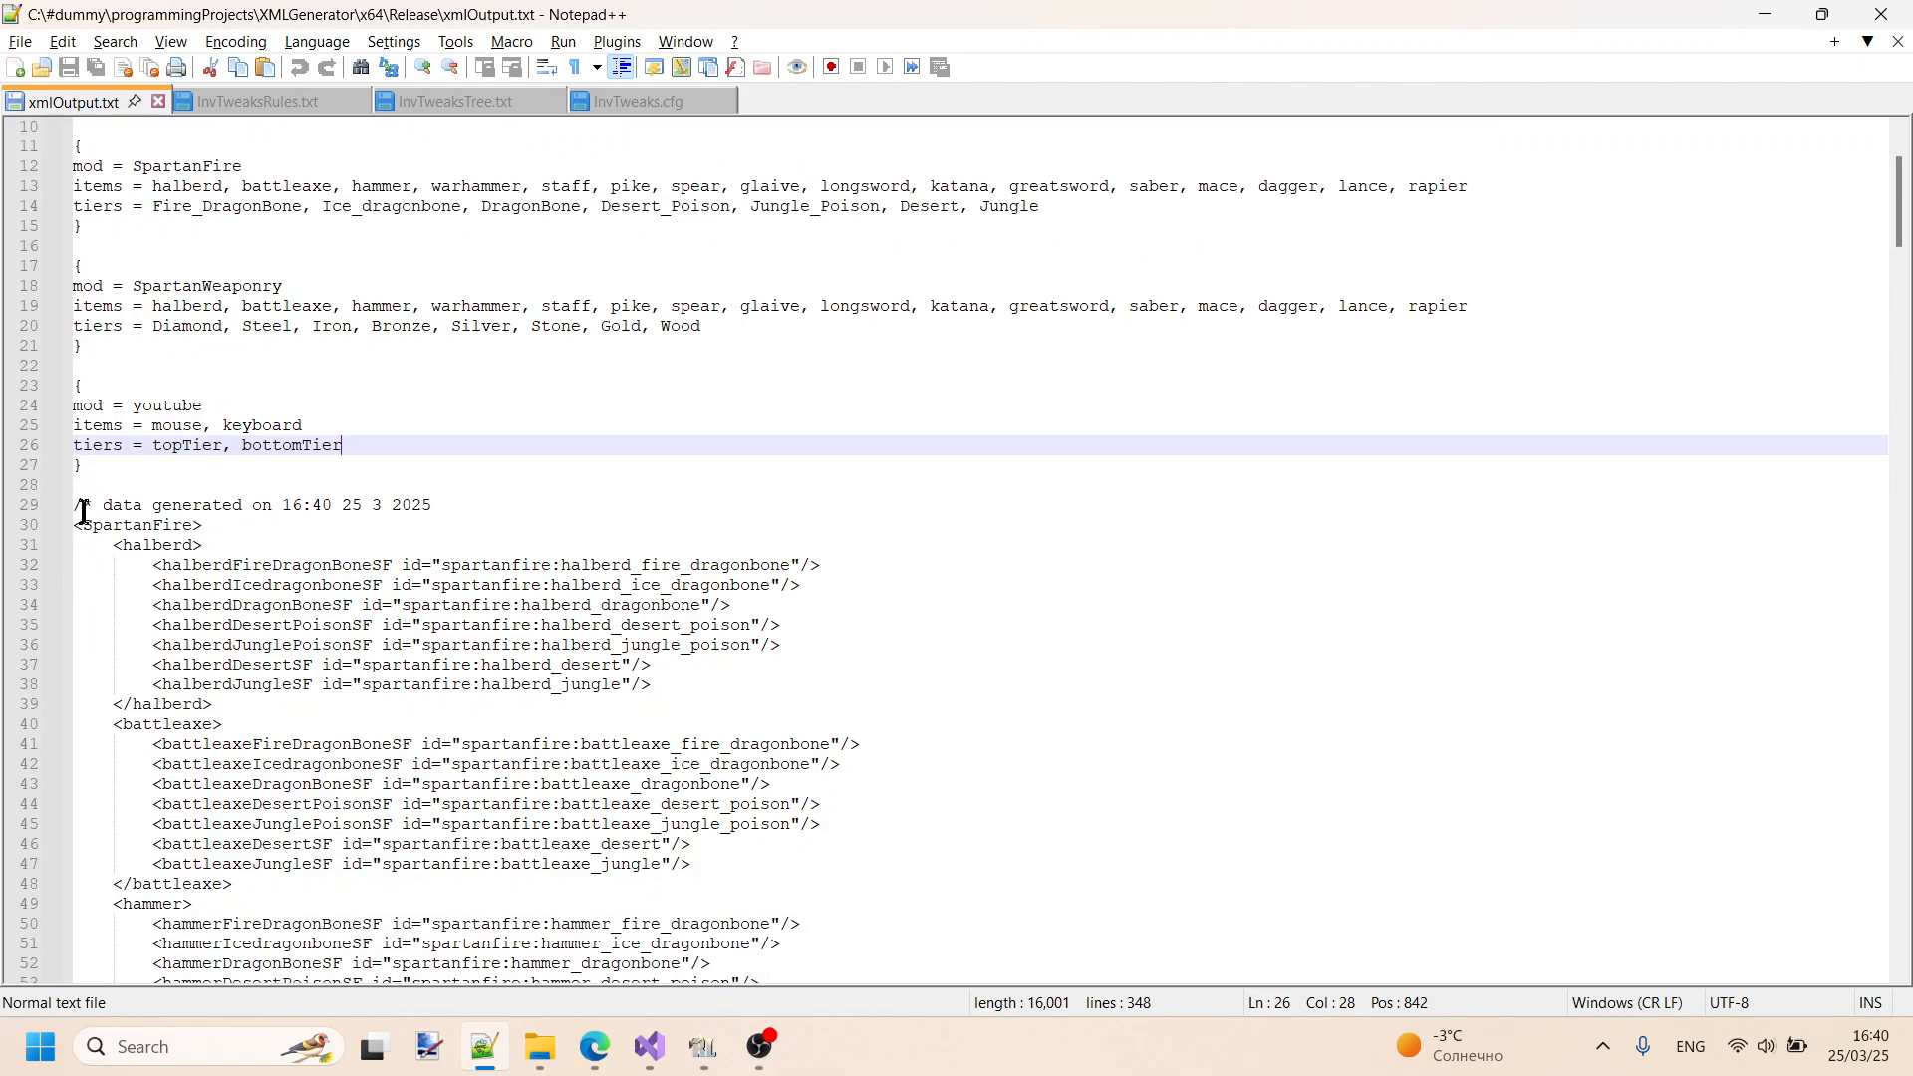
drag(92, 505, 42, 506)
scroll(90, 438, up, 3)
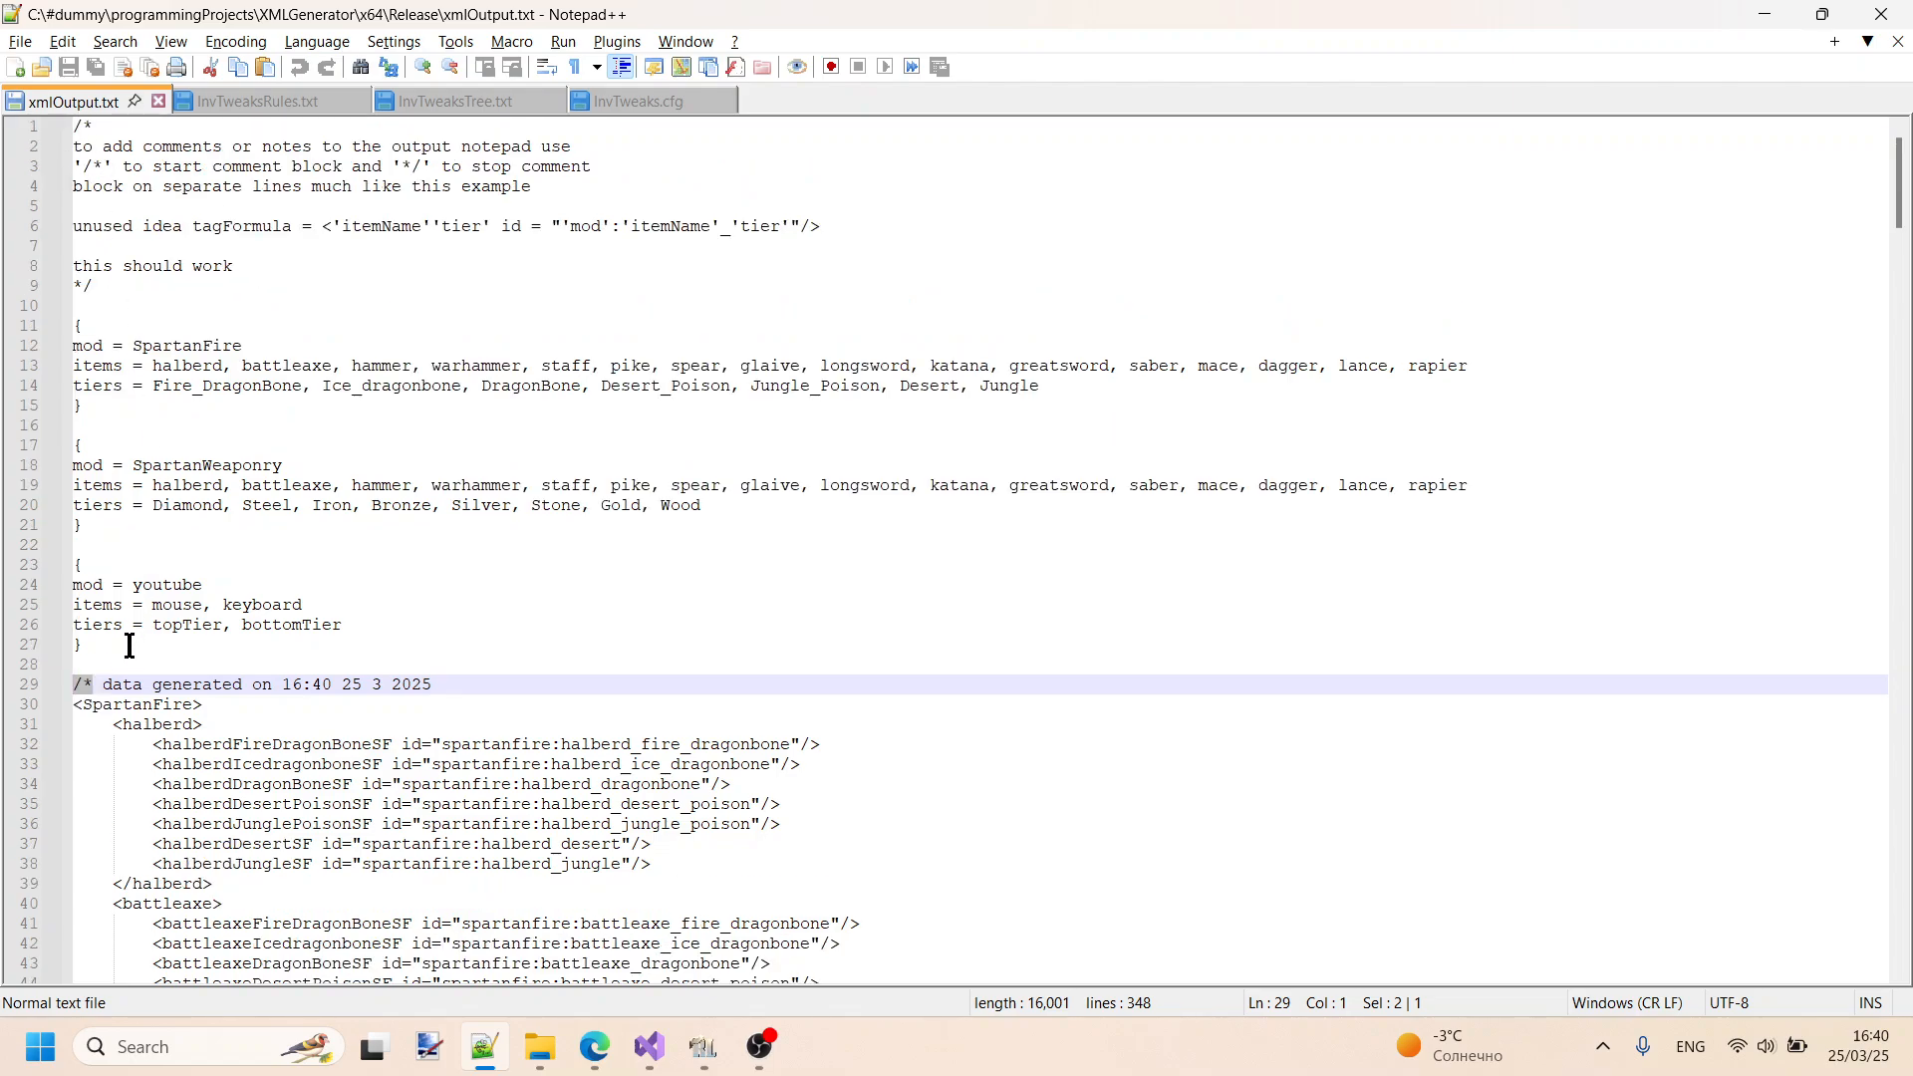
scroll(130, 642, down, 2)
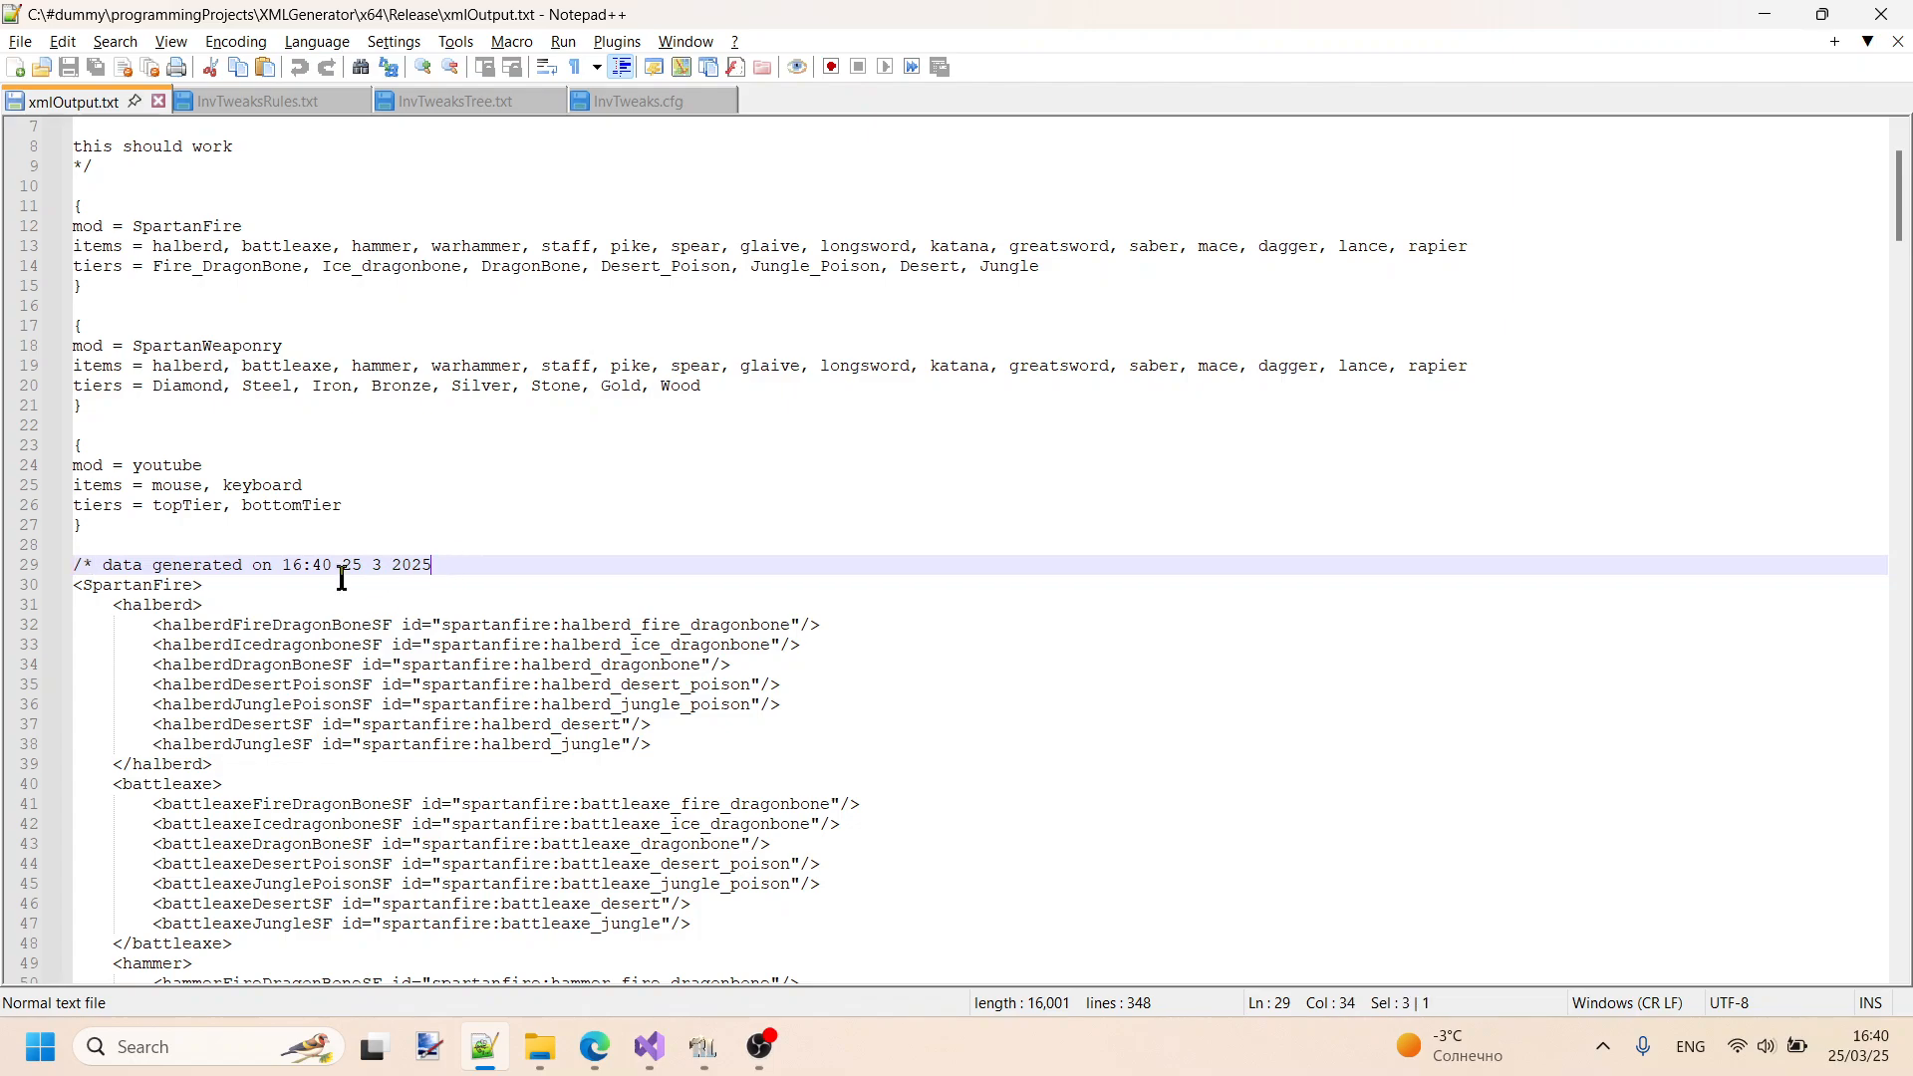
drag(466, 564, 107, 573)
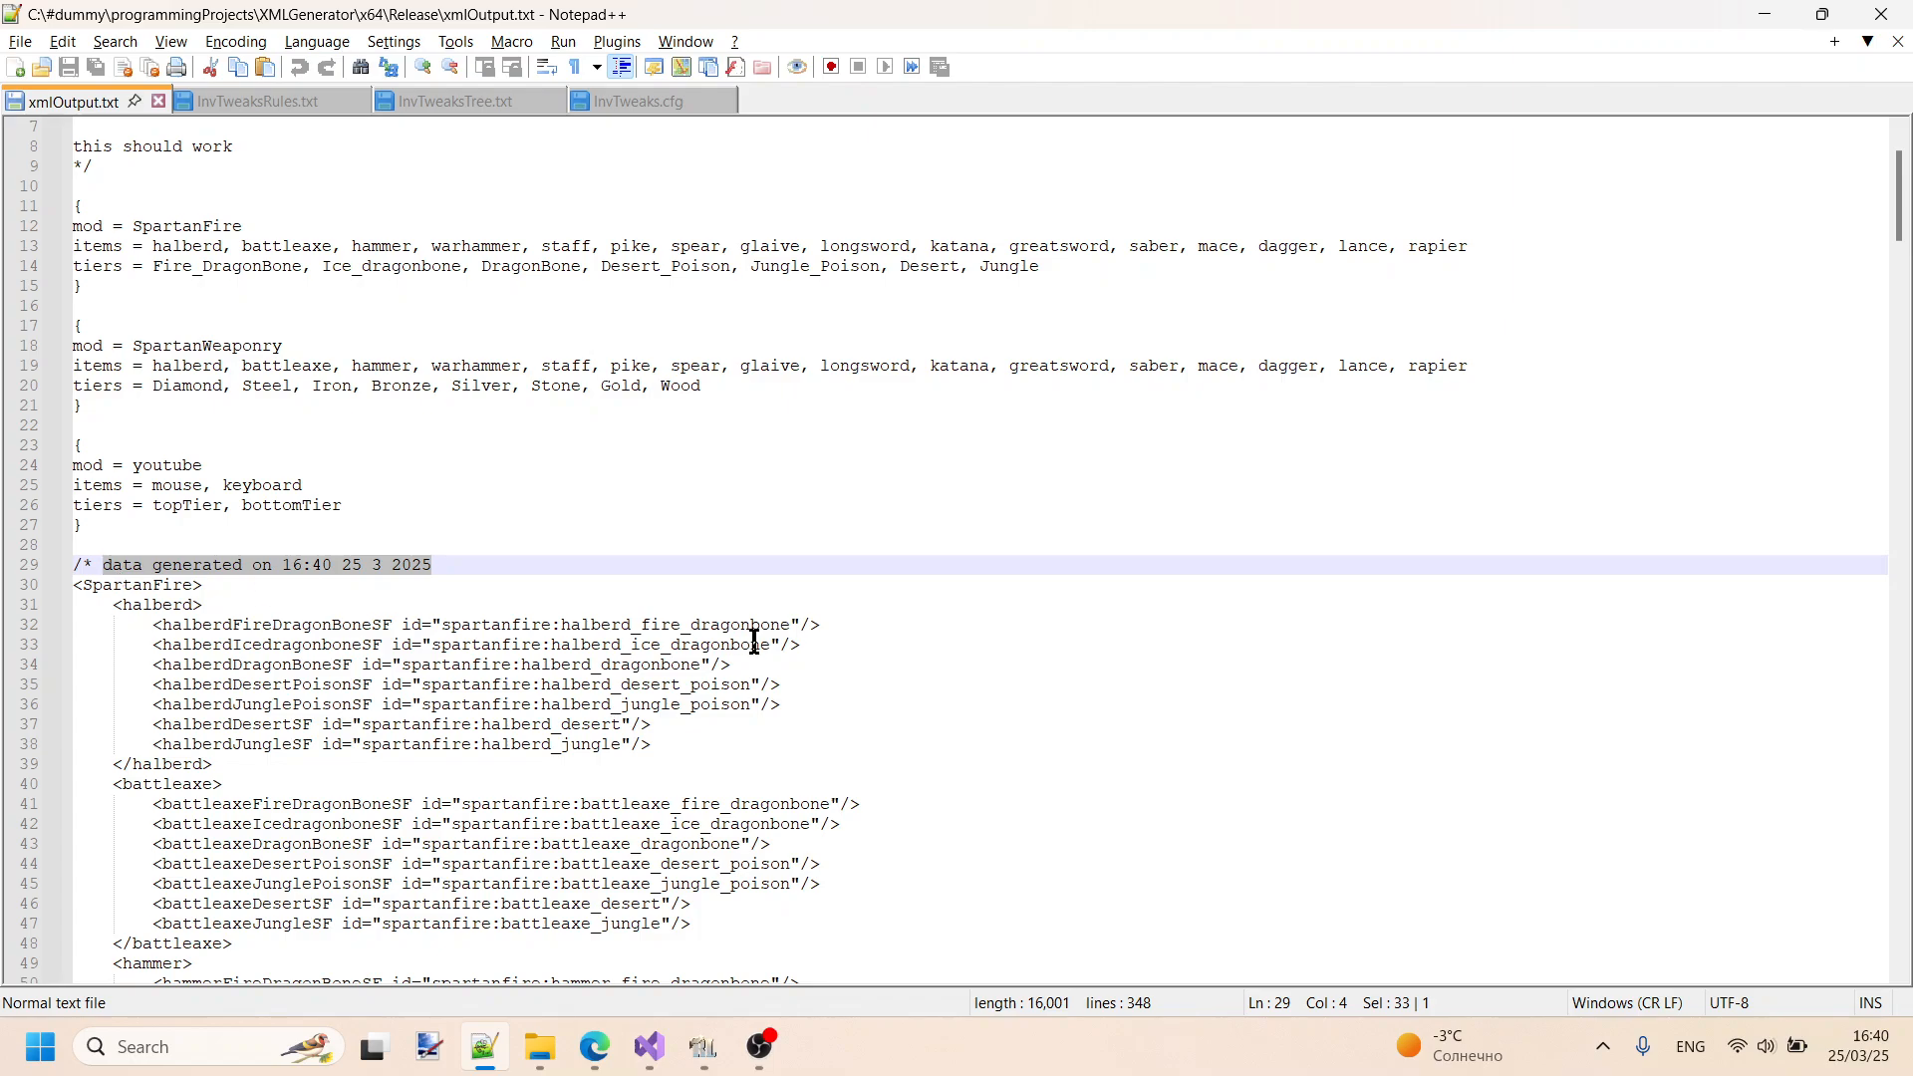
- Highlight the opening SpartanFire tag below the generation timestamp
scroll(754, 641, down, 4)
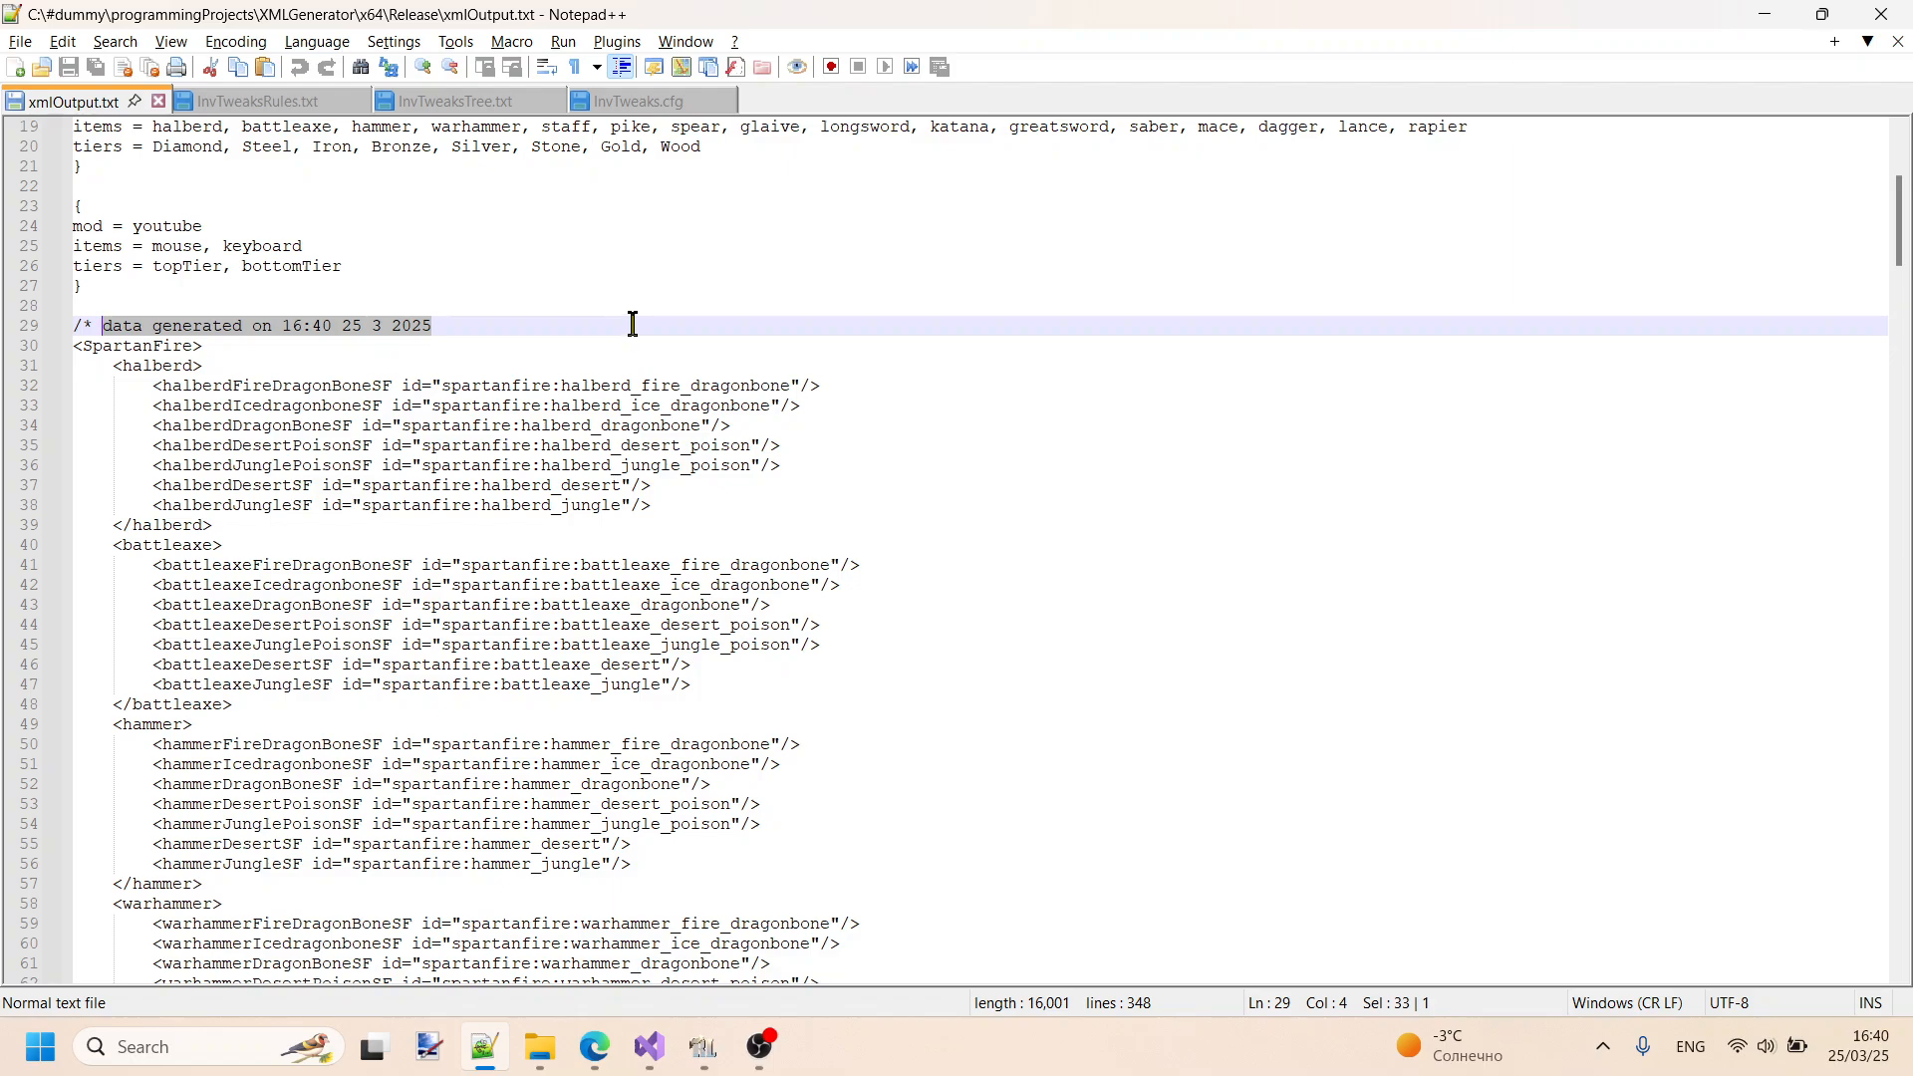
scroll(632, 319, up, 5)
scroll(299, 513, down, 4)
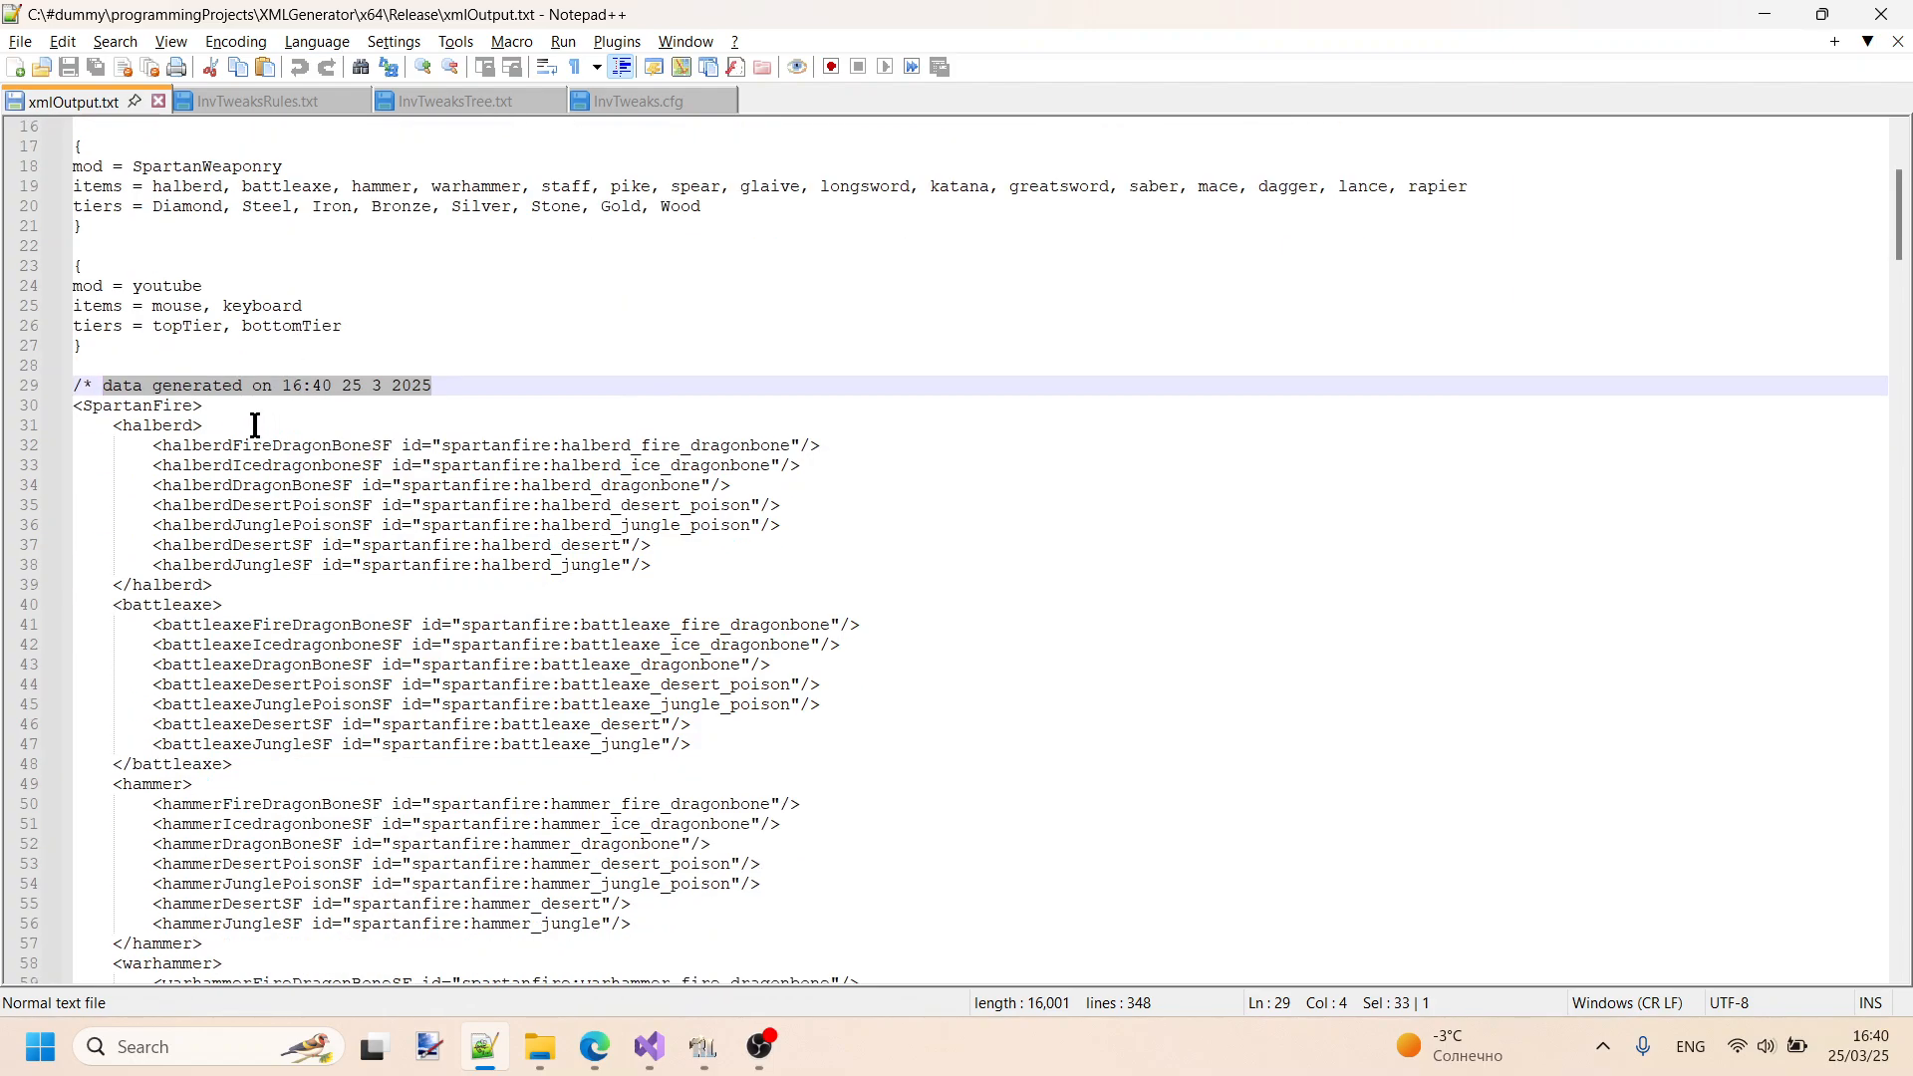
drag(204, 406, 67, 403)
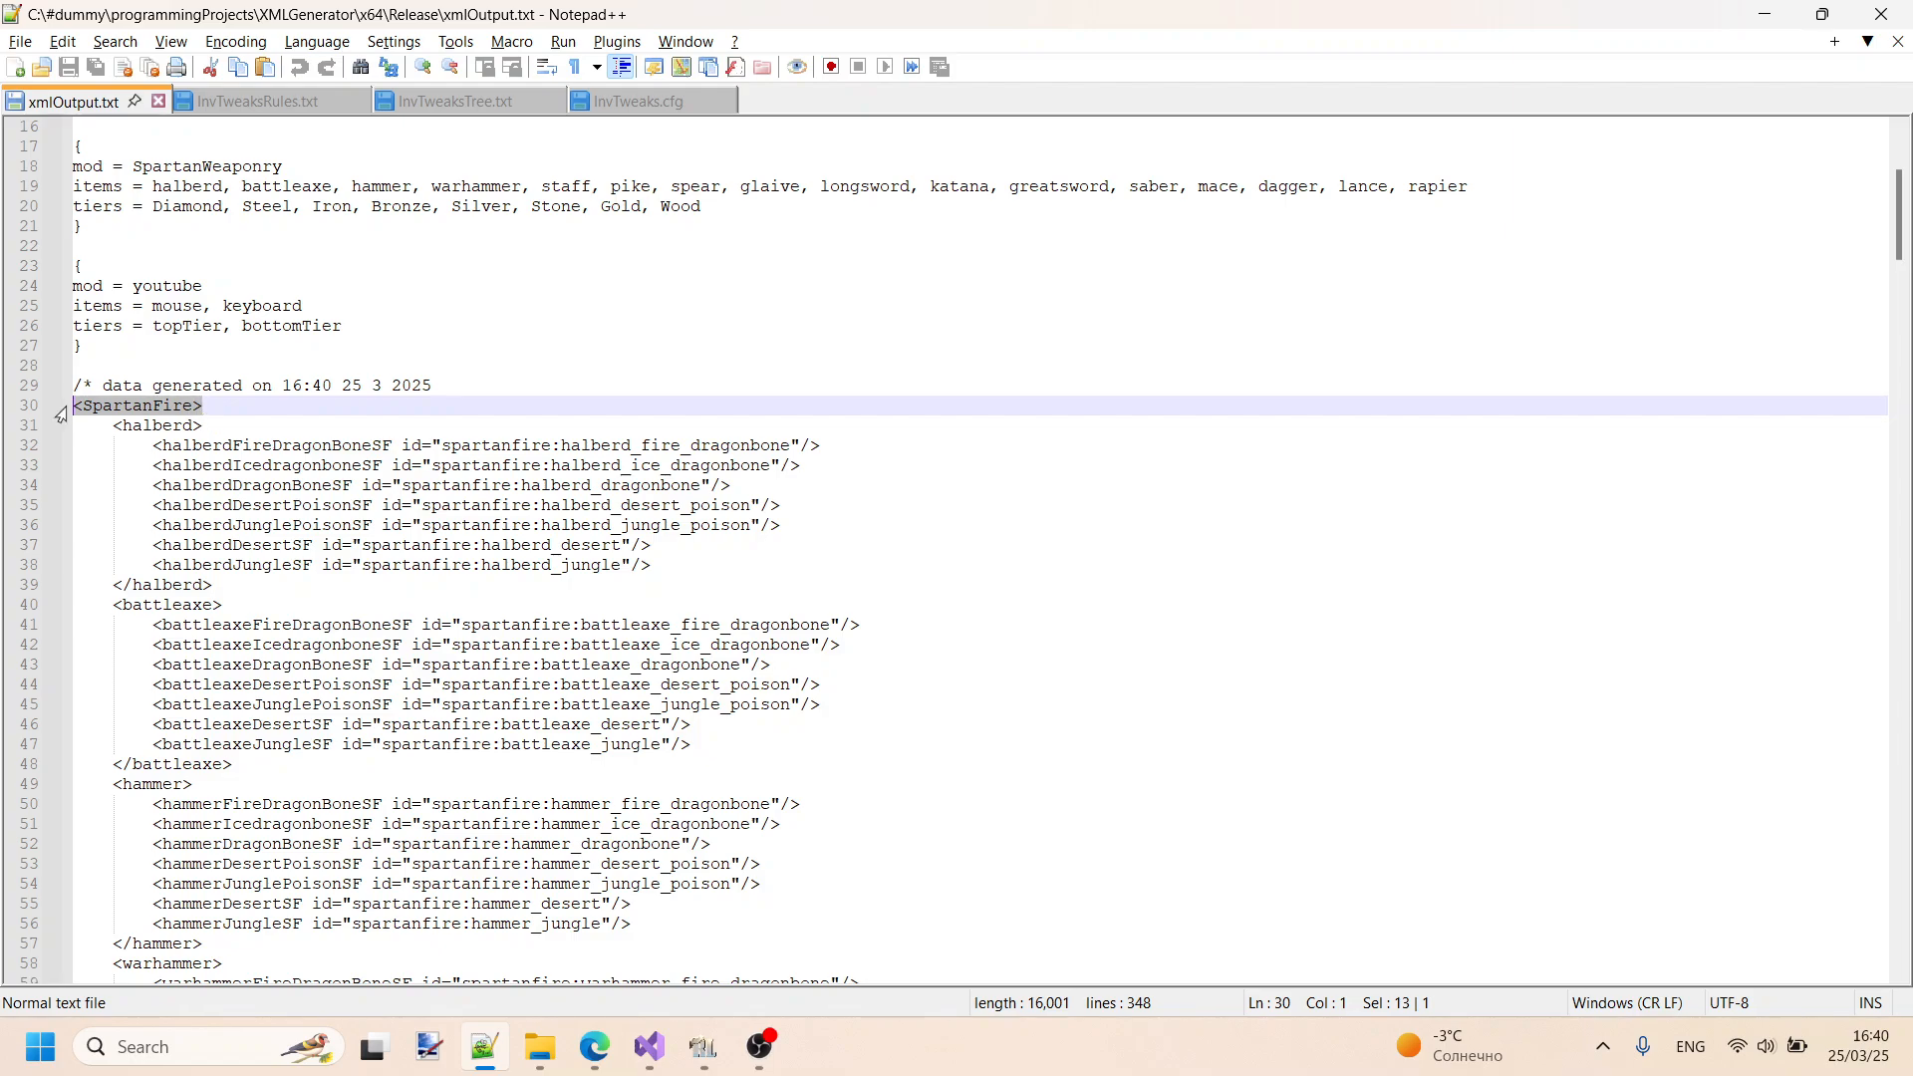
- Compare the input blocks with the generated XML and highlight the halberdFireDragonBoneSF name in the first halberd entry
scroll(129, 419, down, 1)
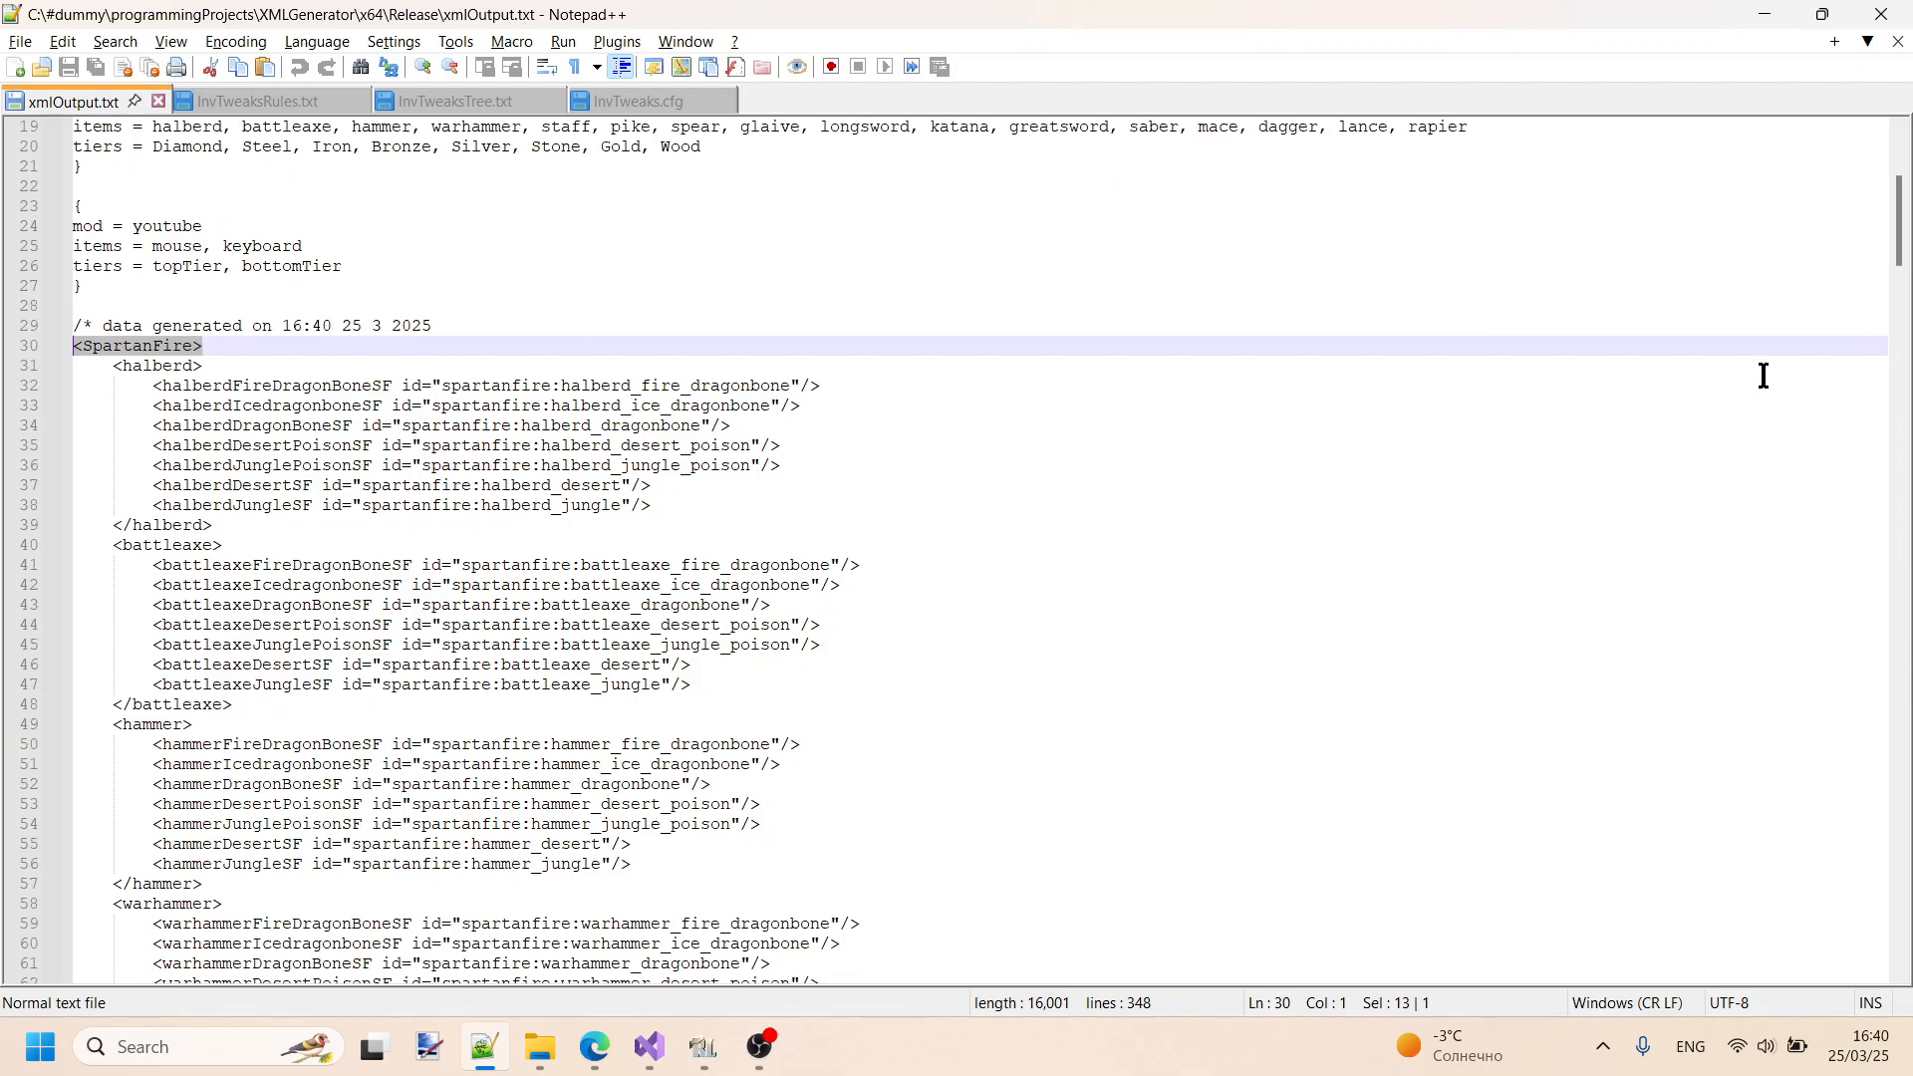
drag(1901, 224, 1866, 170)
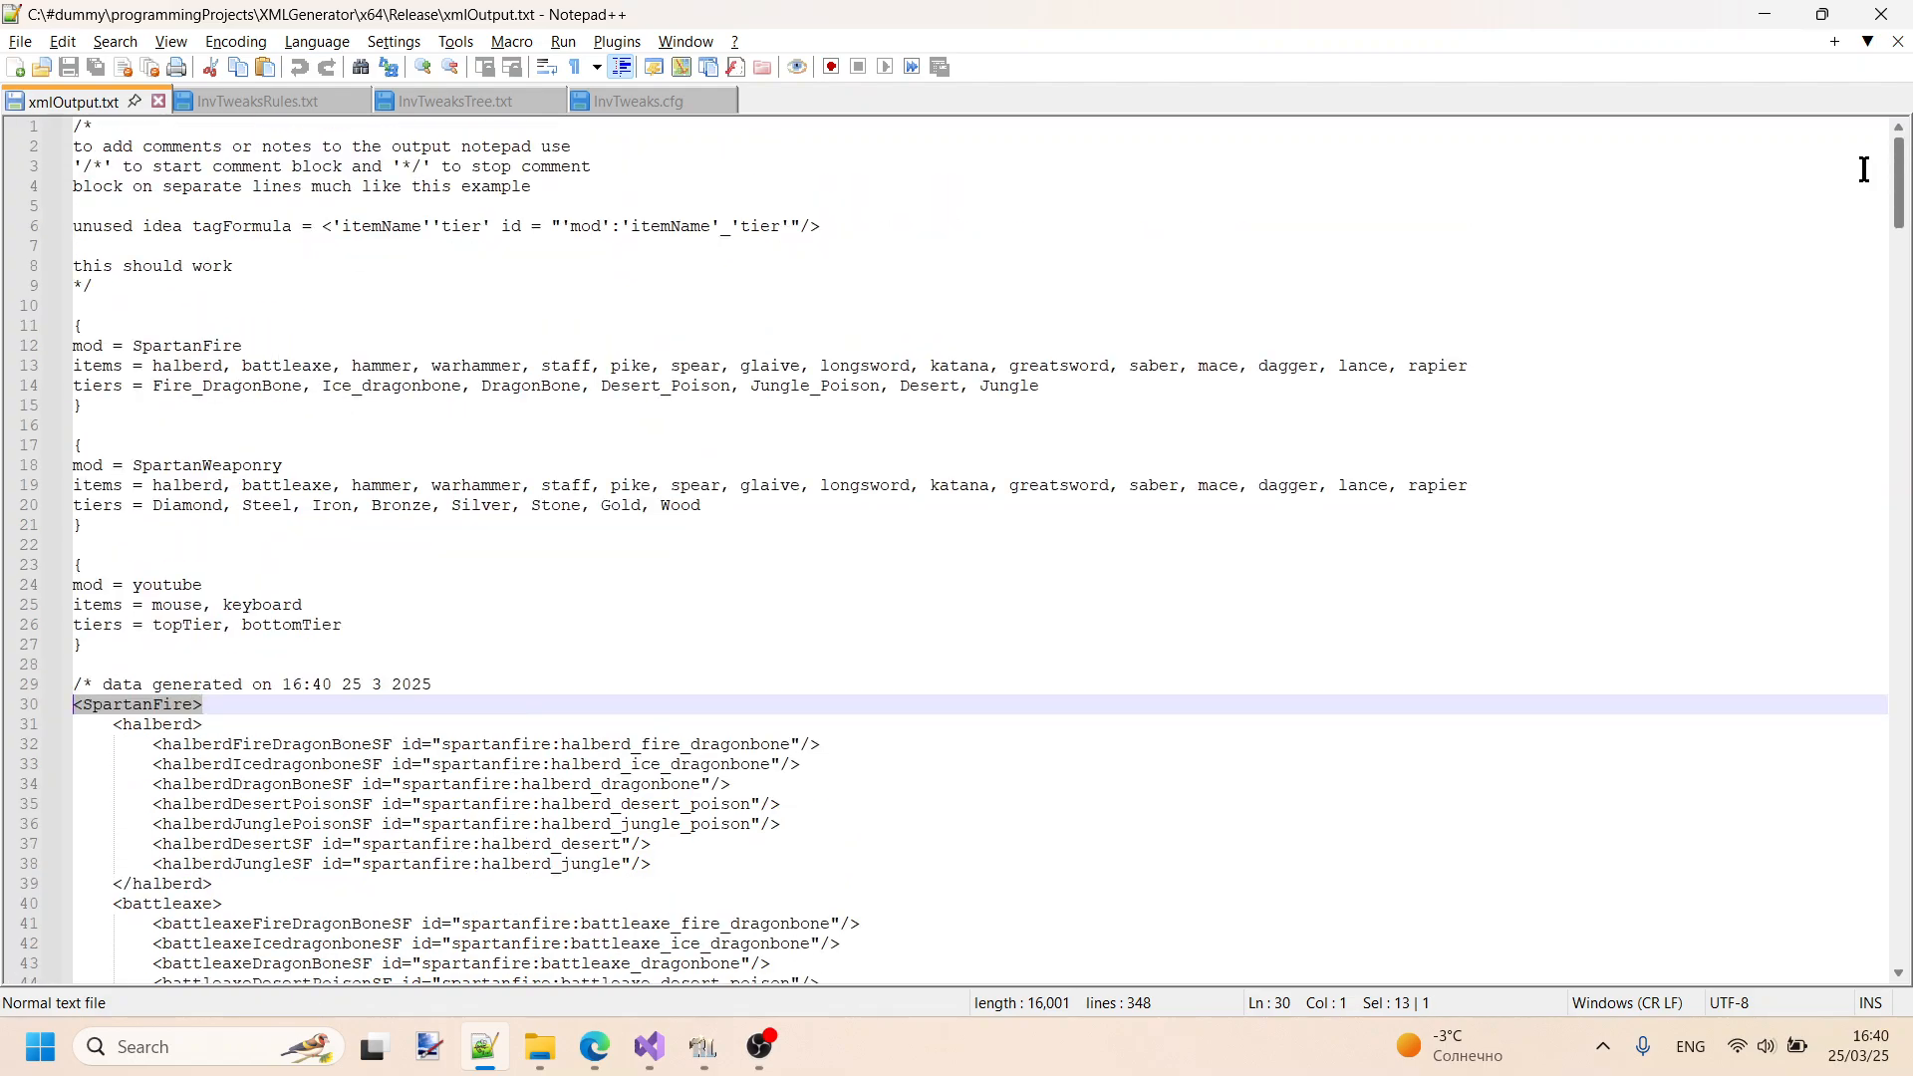
scroll(1037, 380, down, 1)
scroll(366, 524, down, 2)
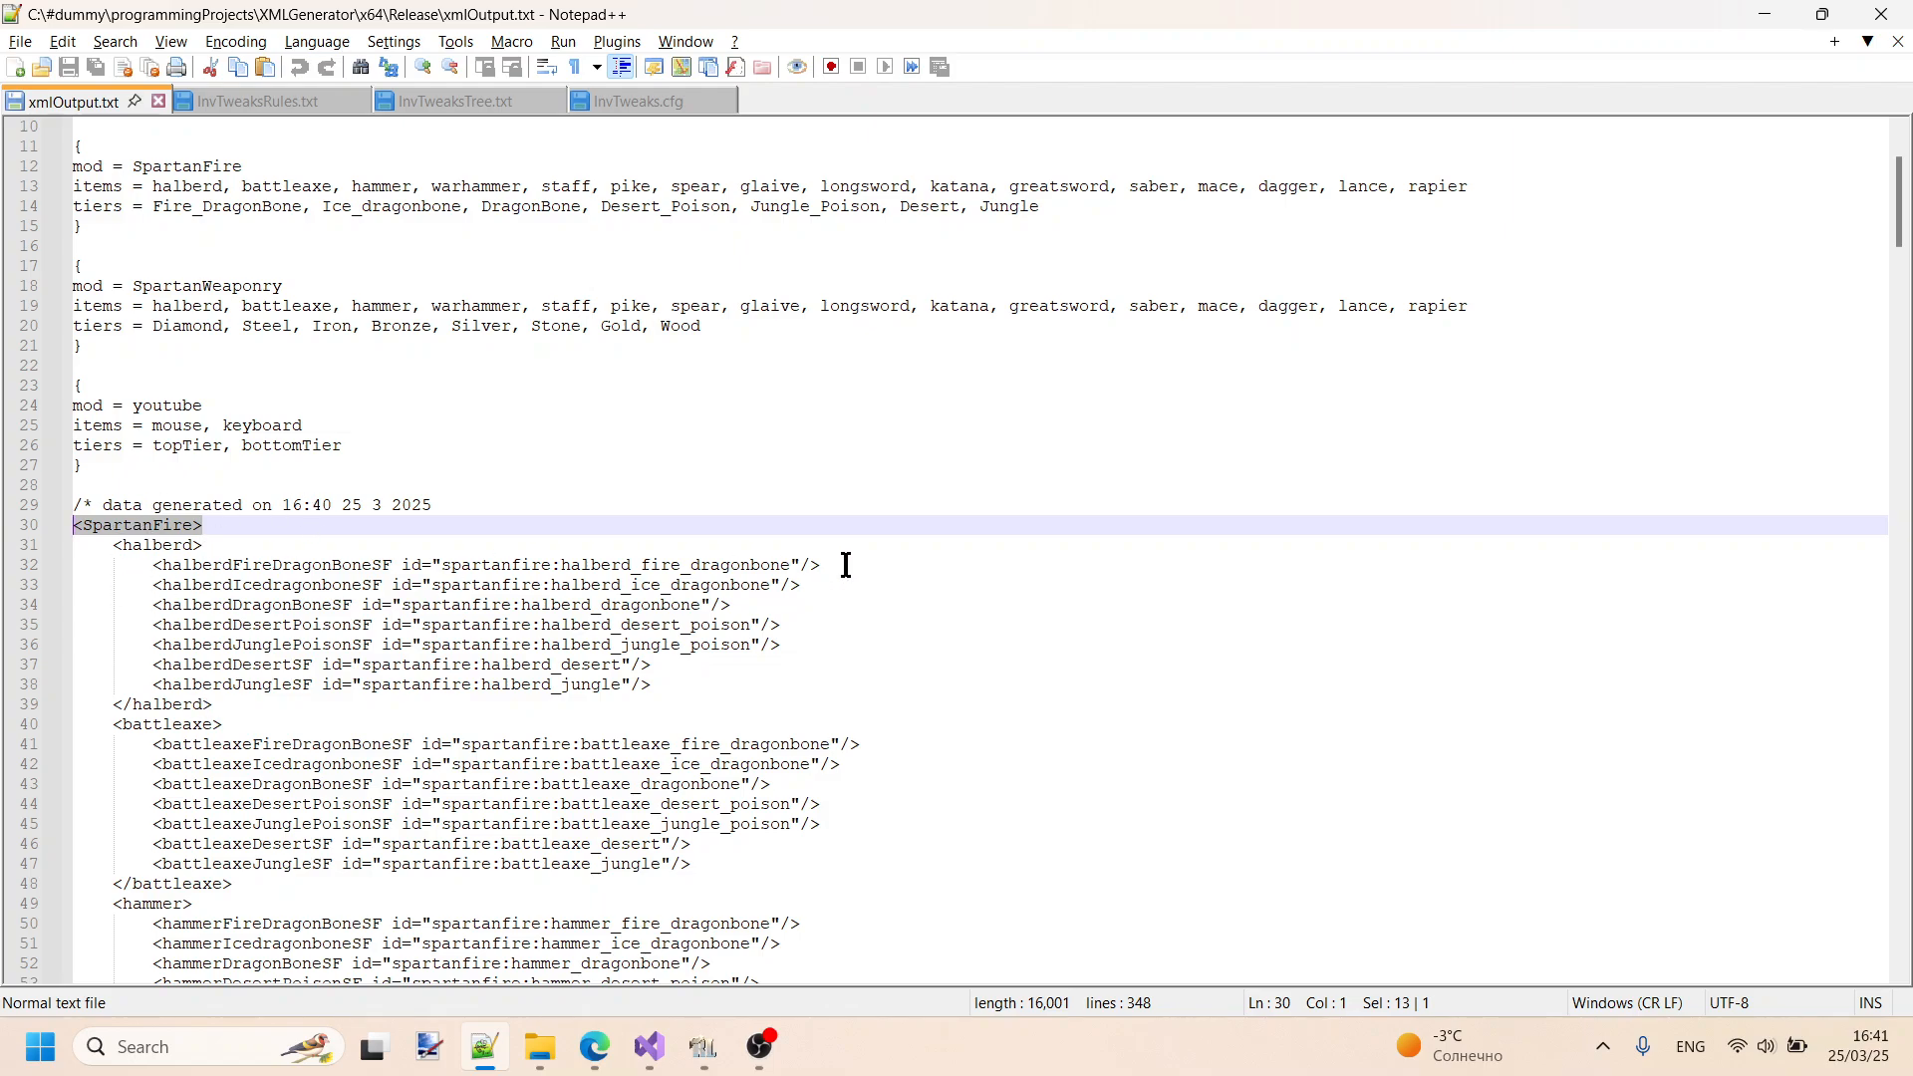
scroll(846, 552, up, 2)
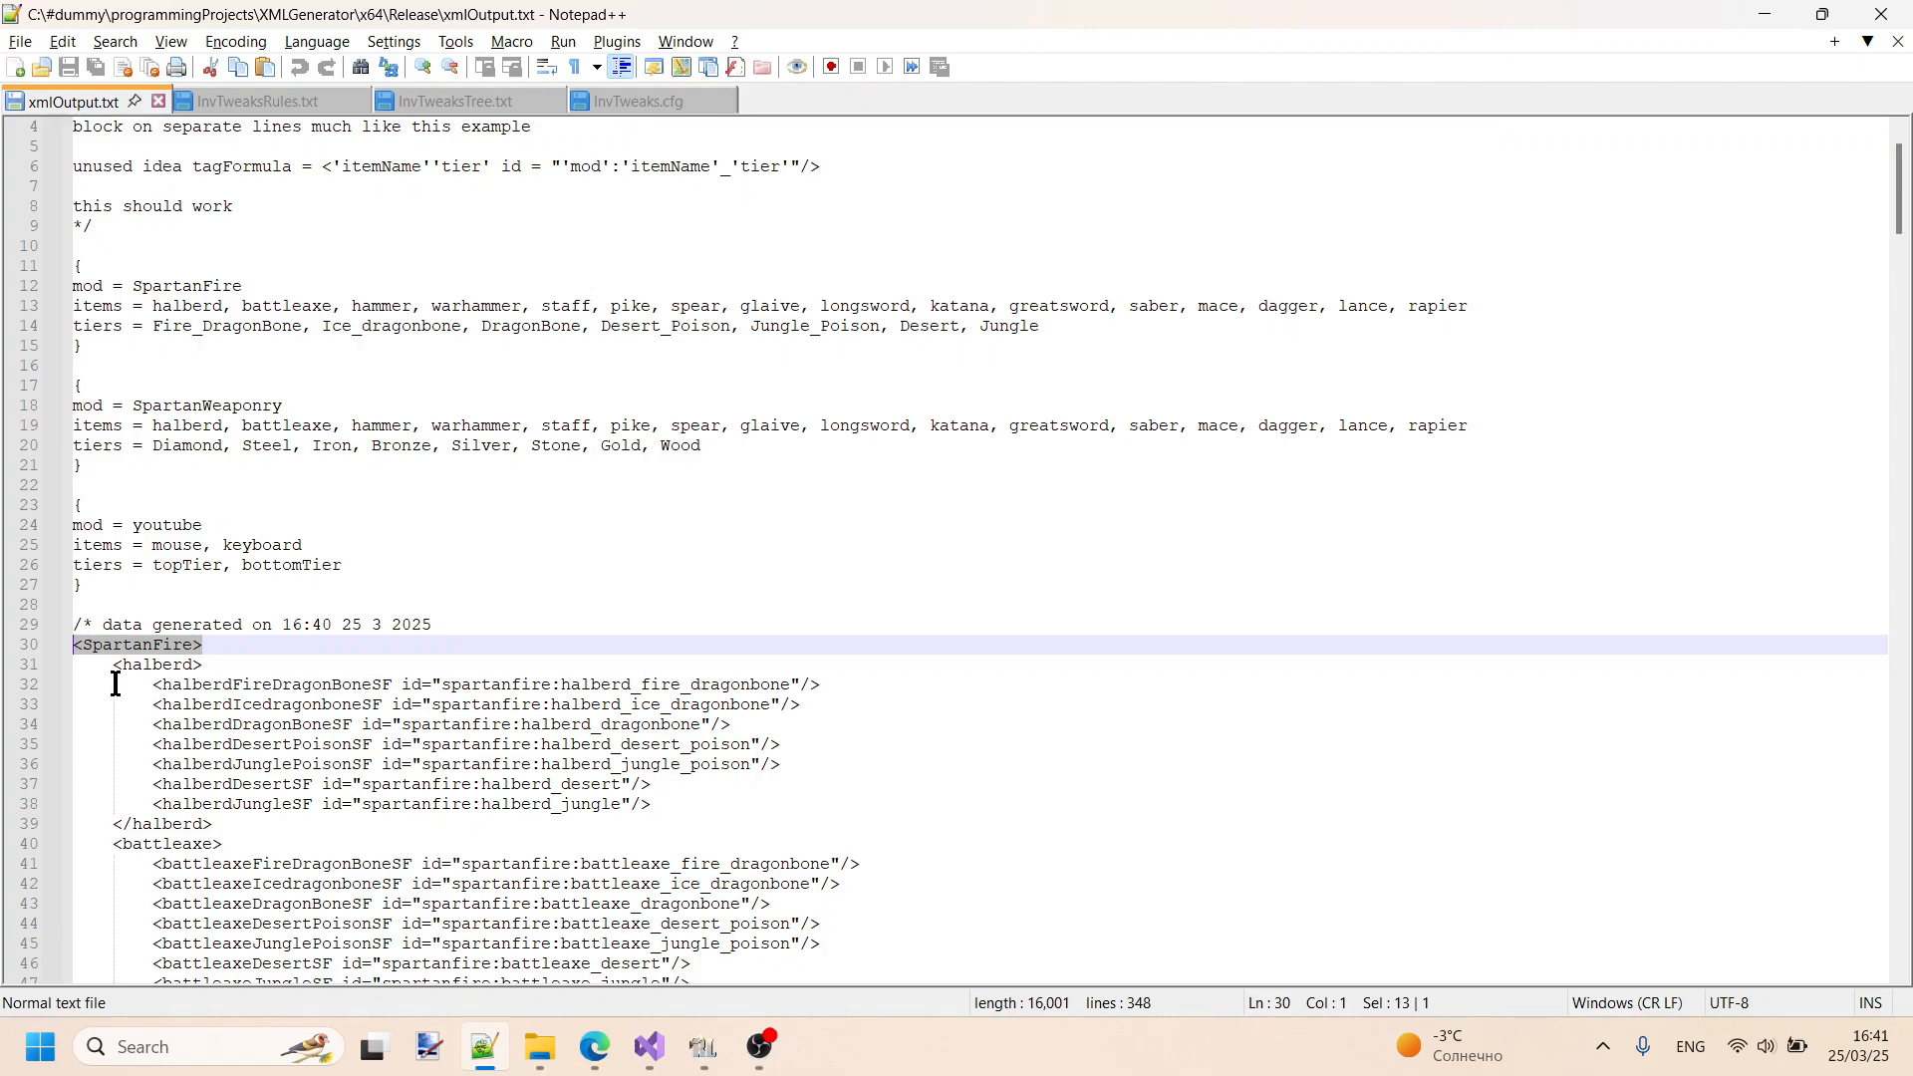
drag(160, 684, 381, 677)
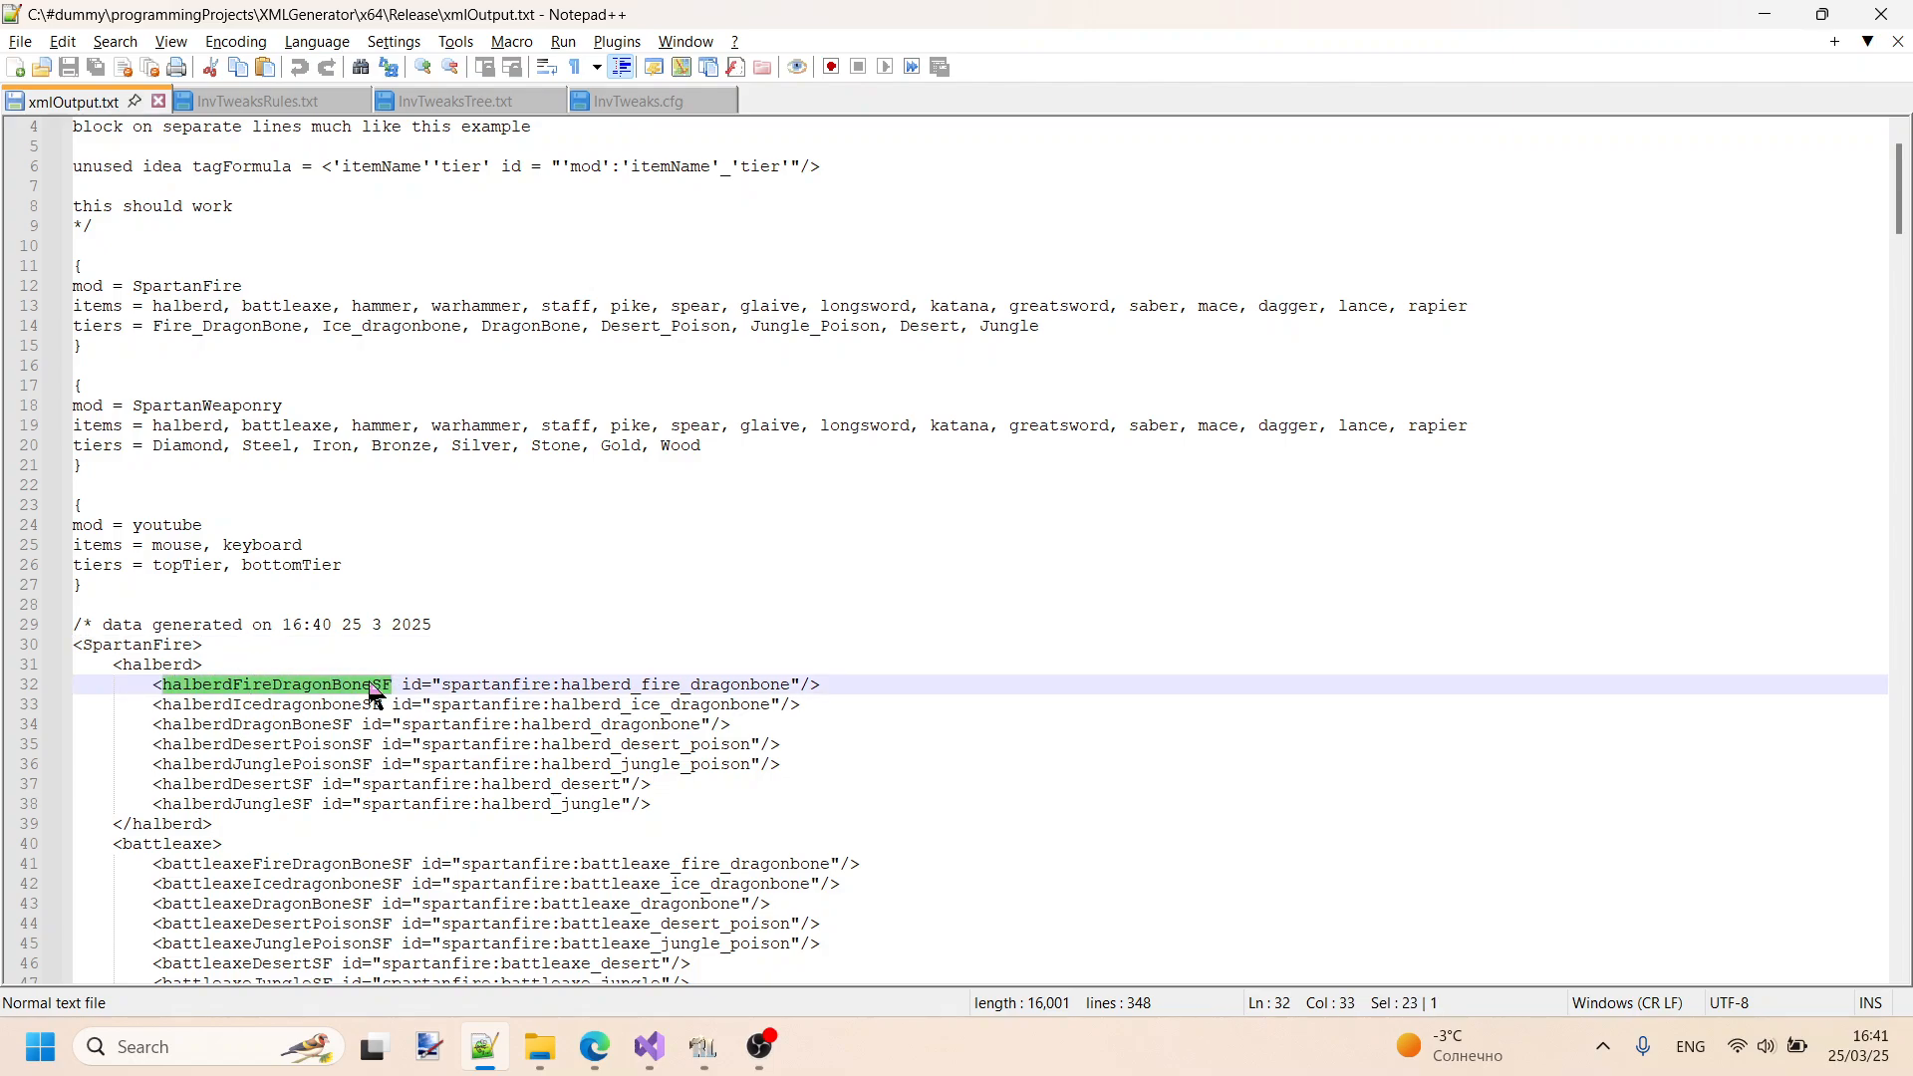
double_click(167, 685)
click(236, 685)
double_click(239, 685)
- Highlight the underscore in the Fire_DragonBone tier, then the SF suffix and the full name of the first generated halberd tag
click(192, 329)
drag(192, 329, 211, 329)
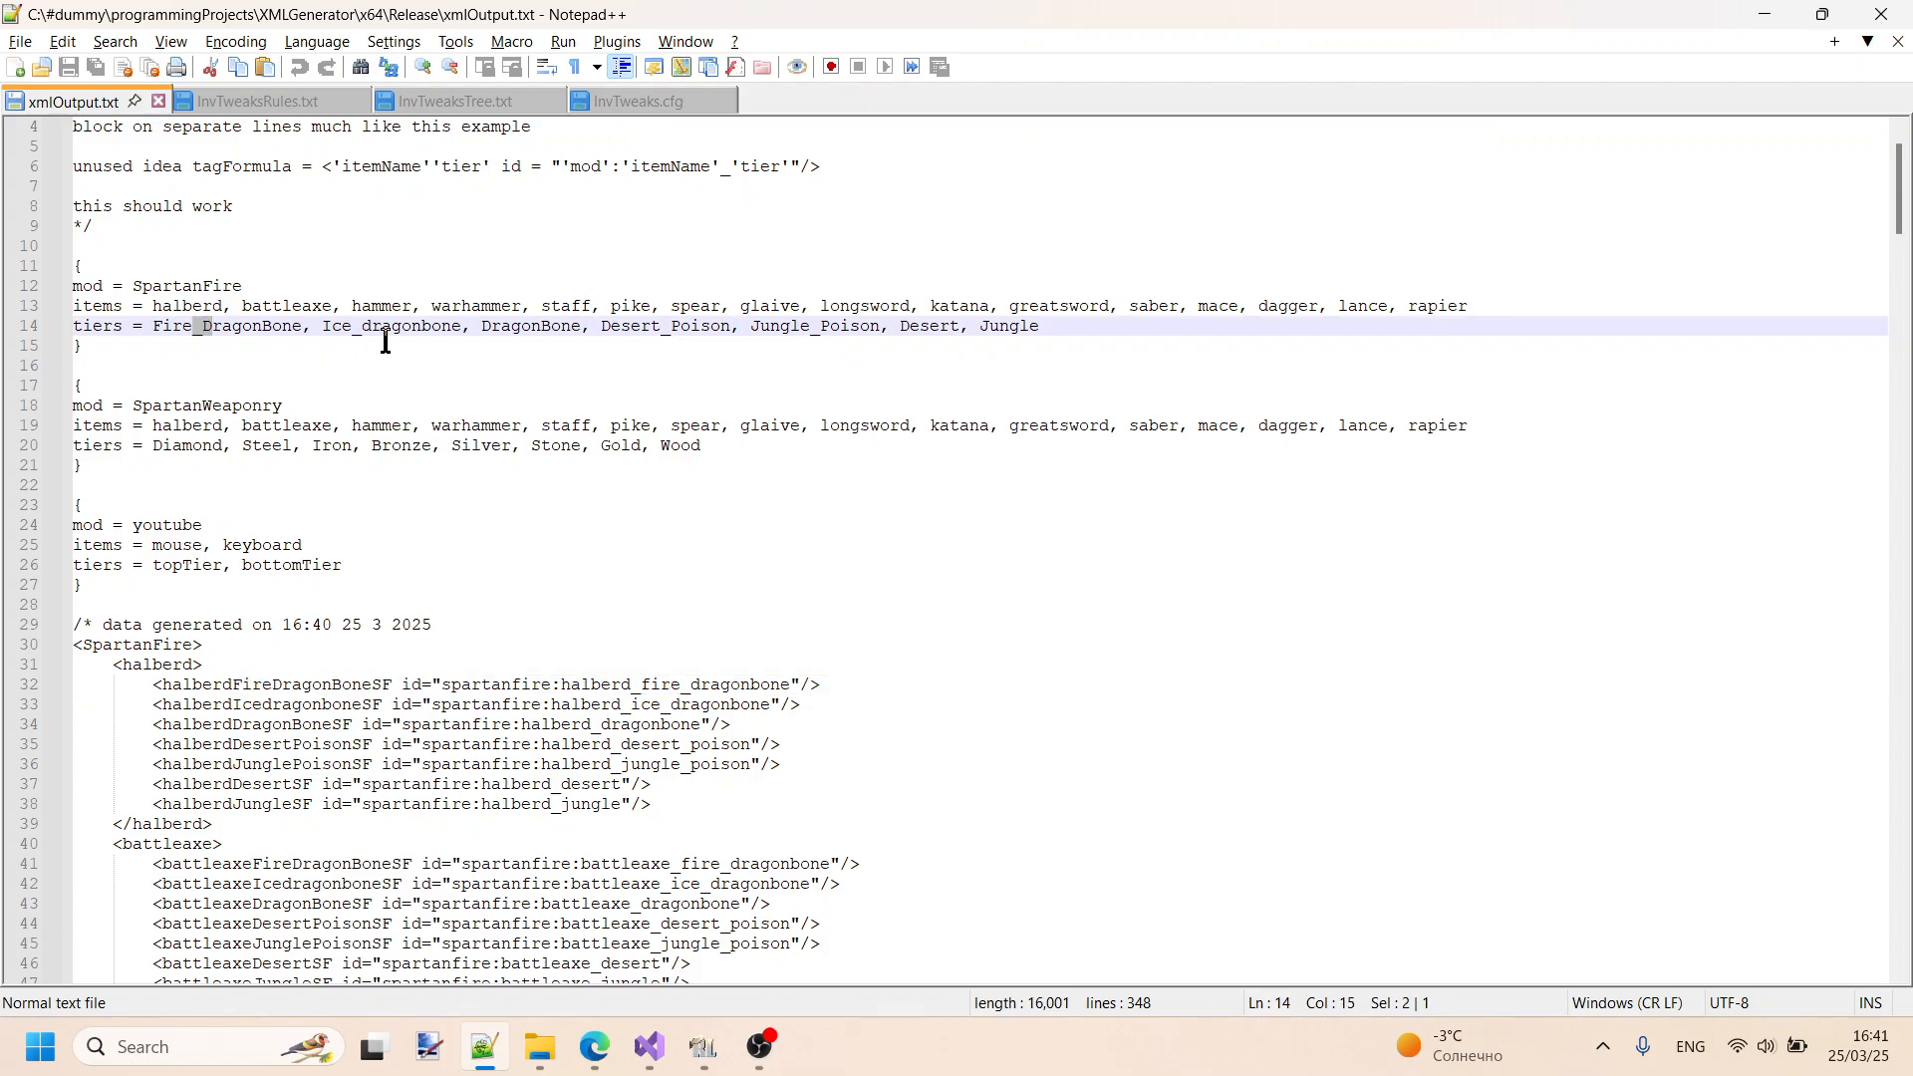
click(278, 685)
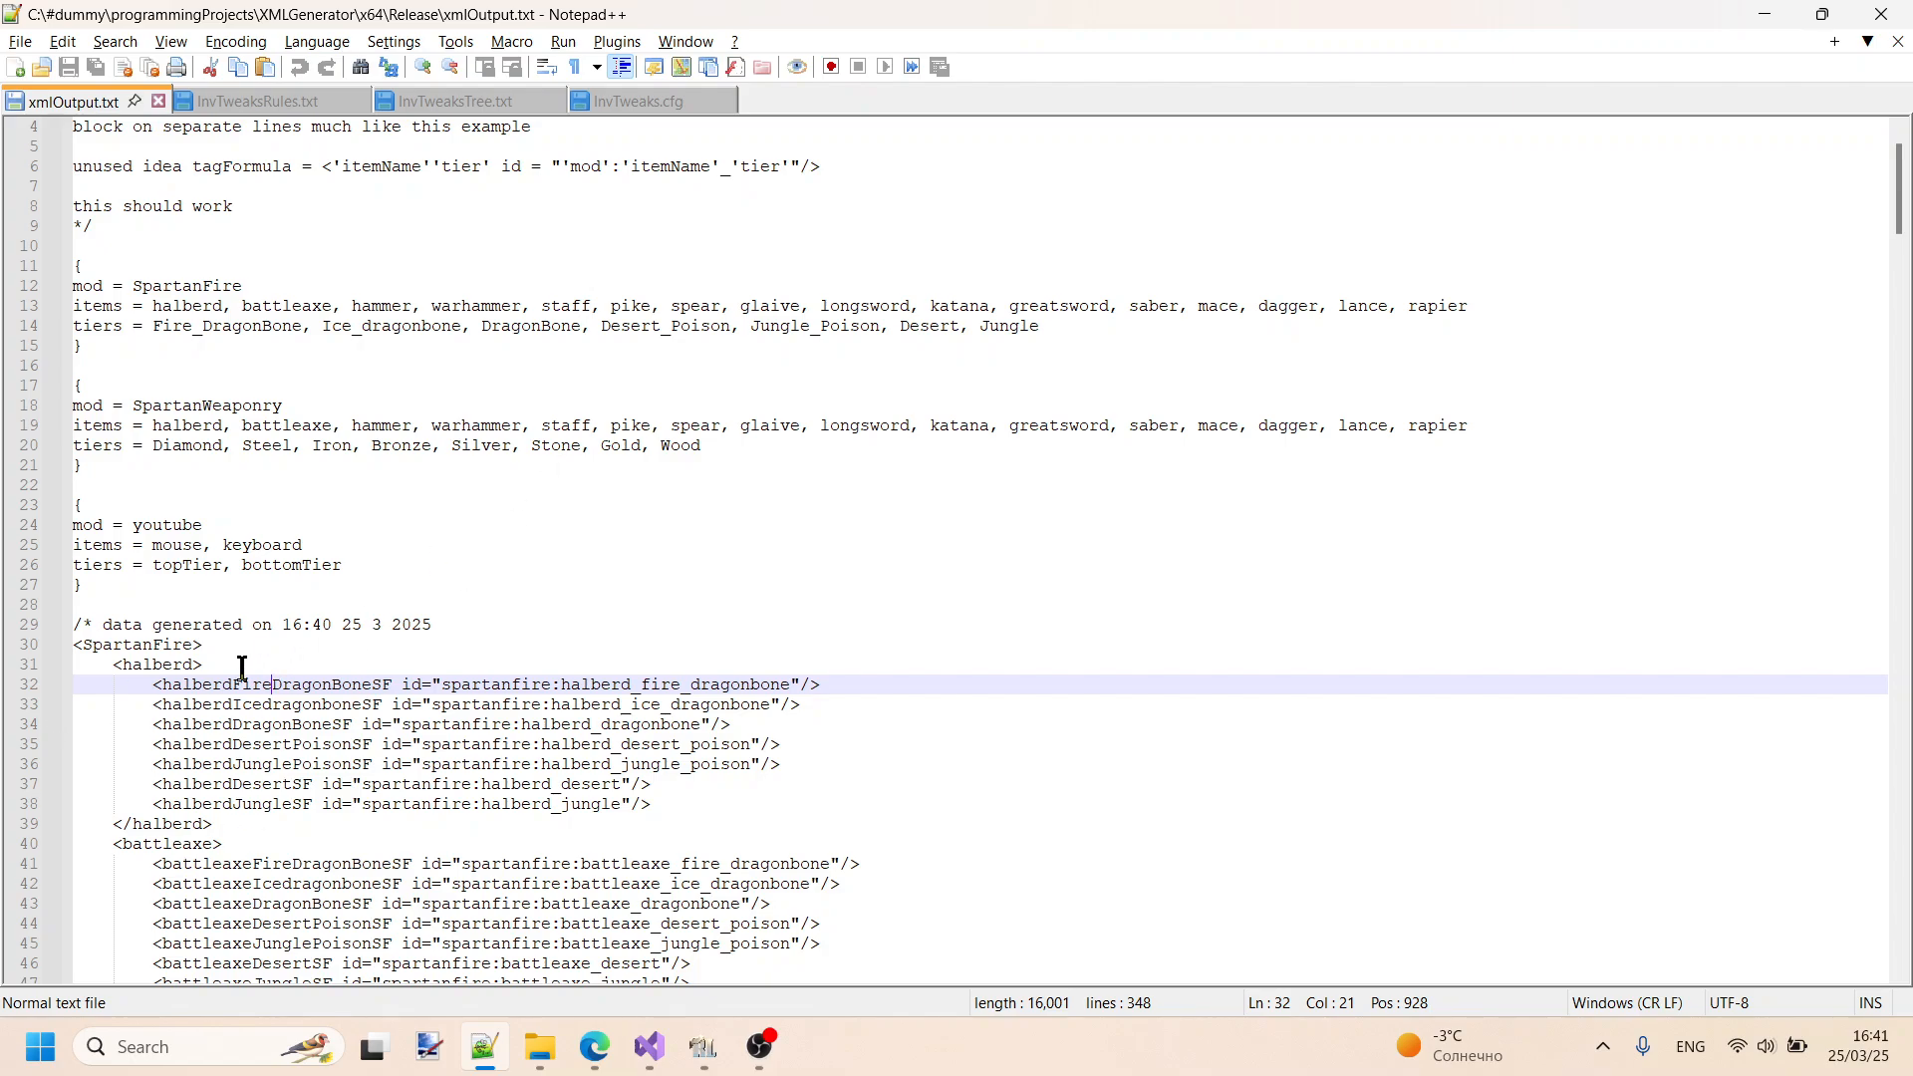
drag(372, 684, 392, 680)
drag(403, 685, 169, 688)
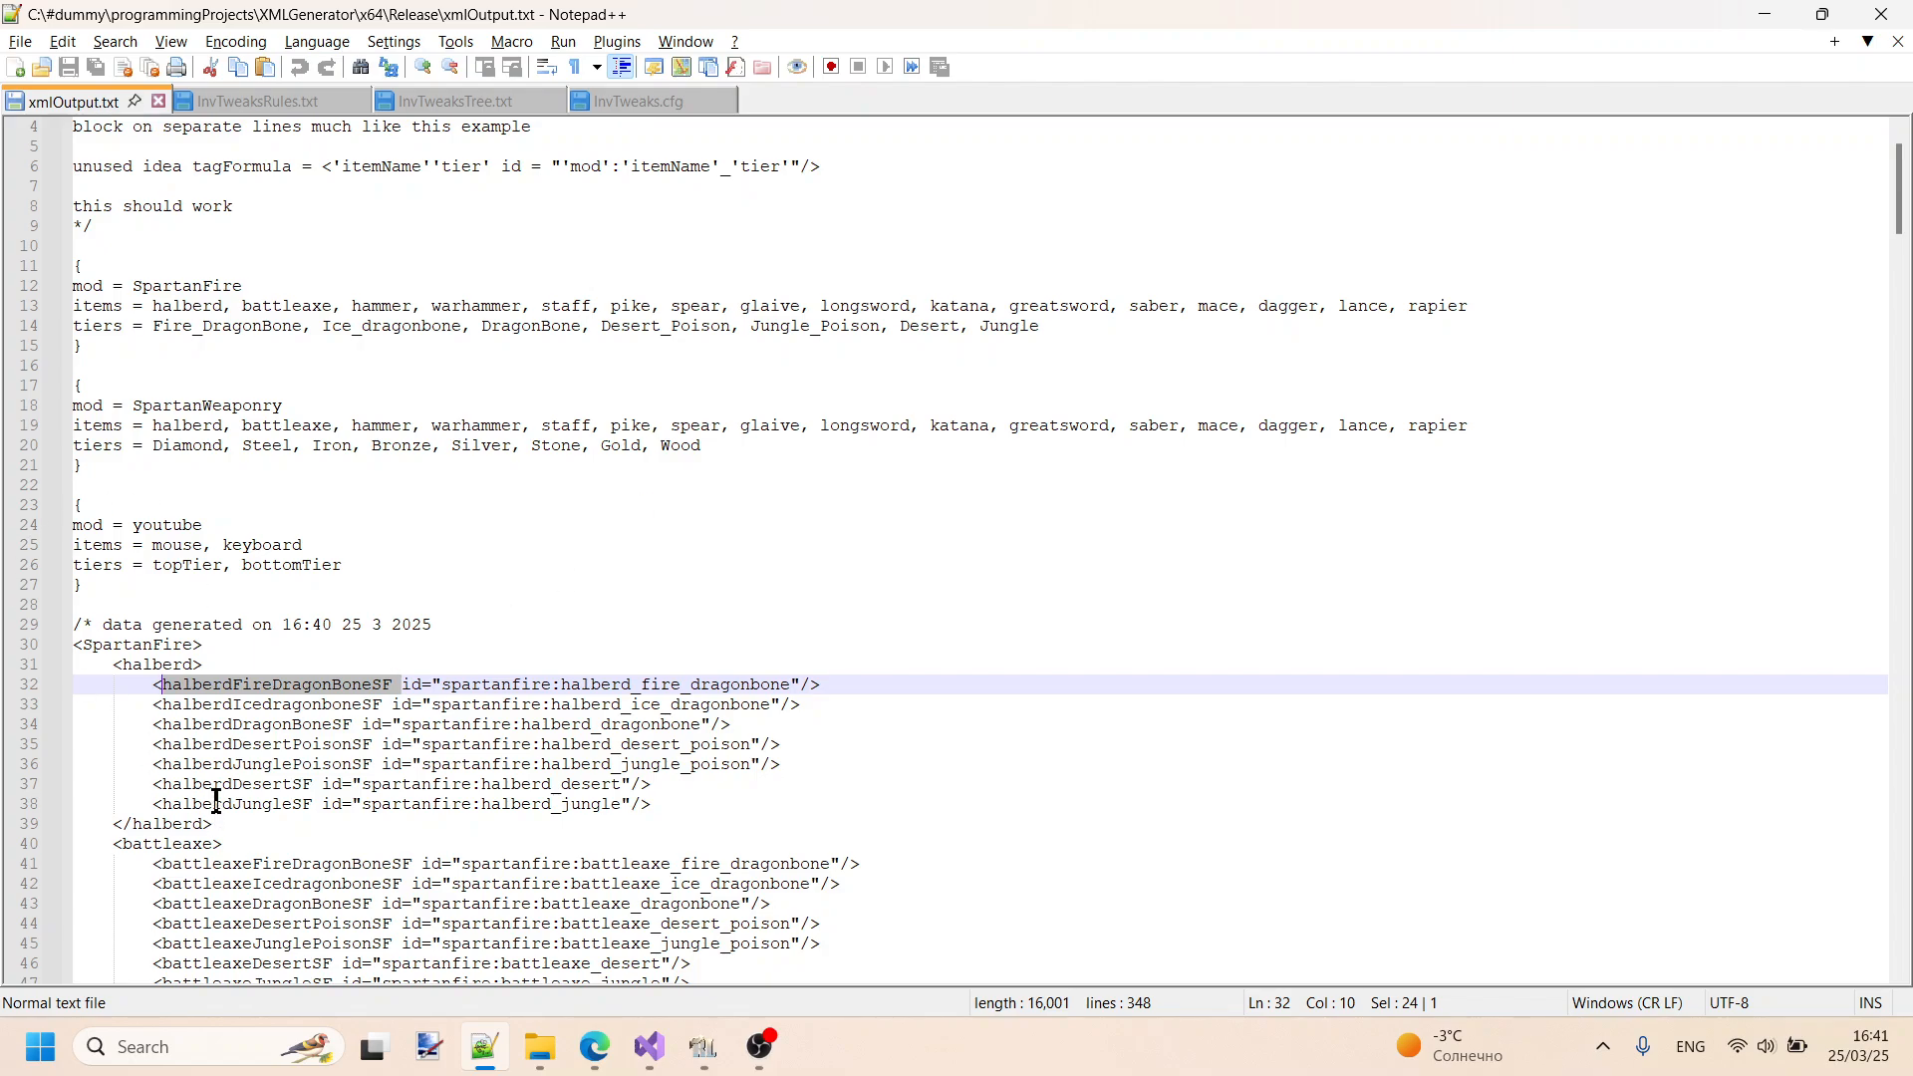
- Show InvTweaksTree.txt and highlight the RT suffix of the bandageRT tag in the roughtweaks group
click(485, 104)
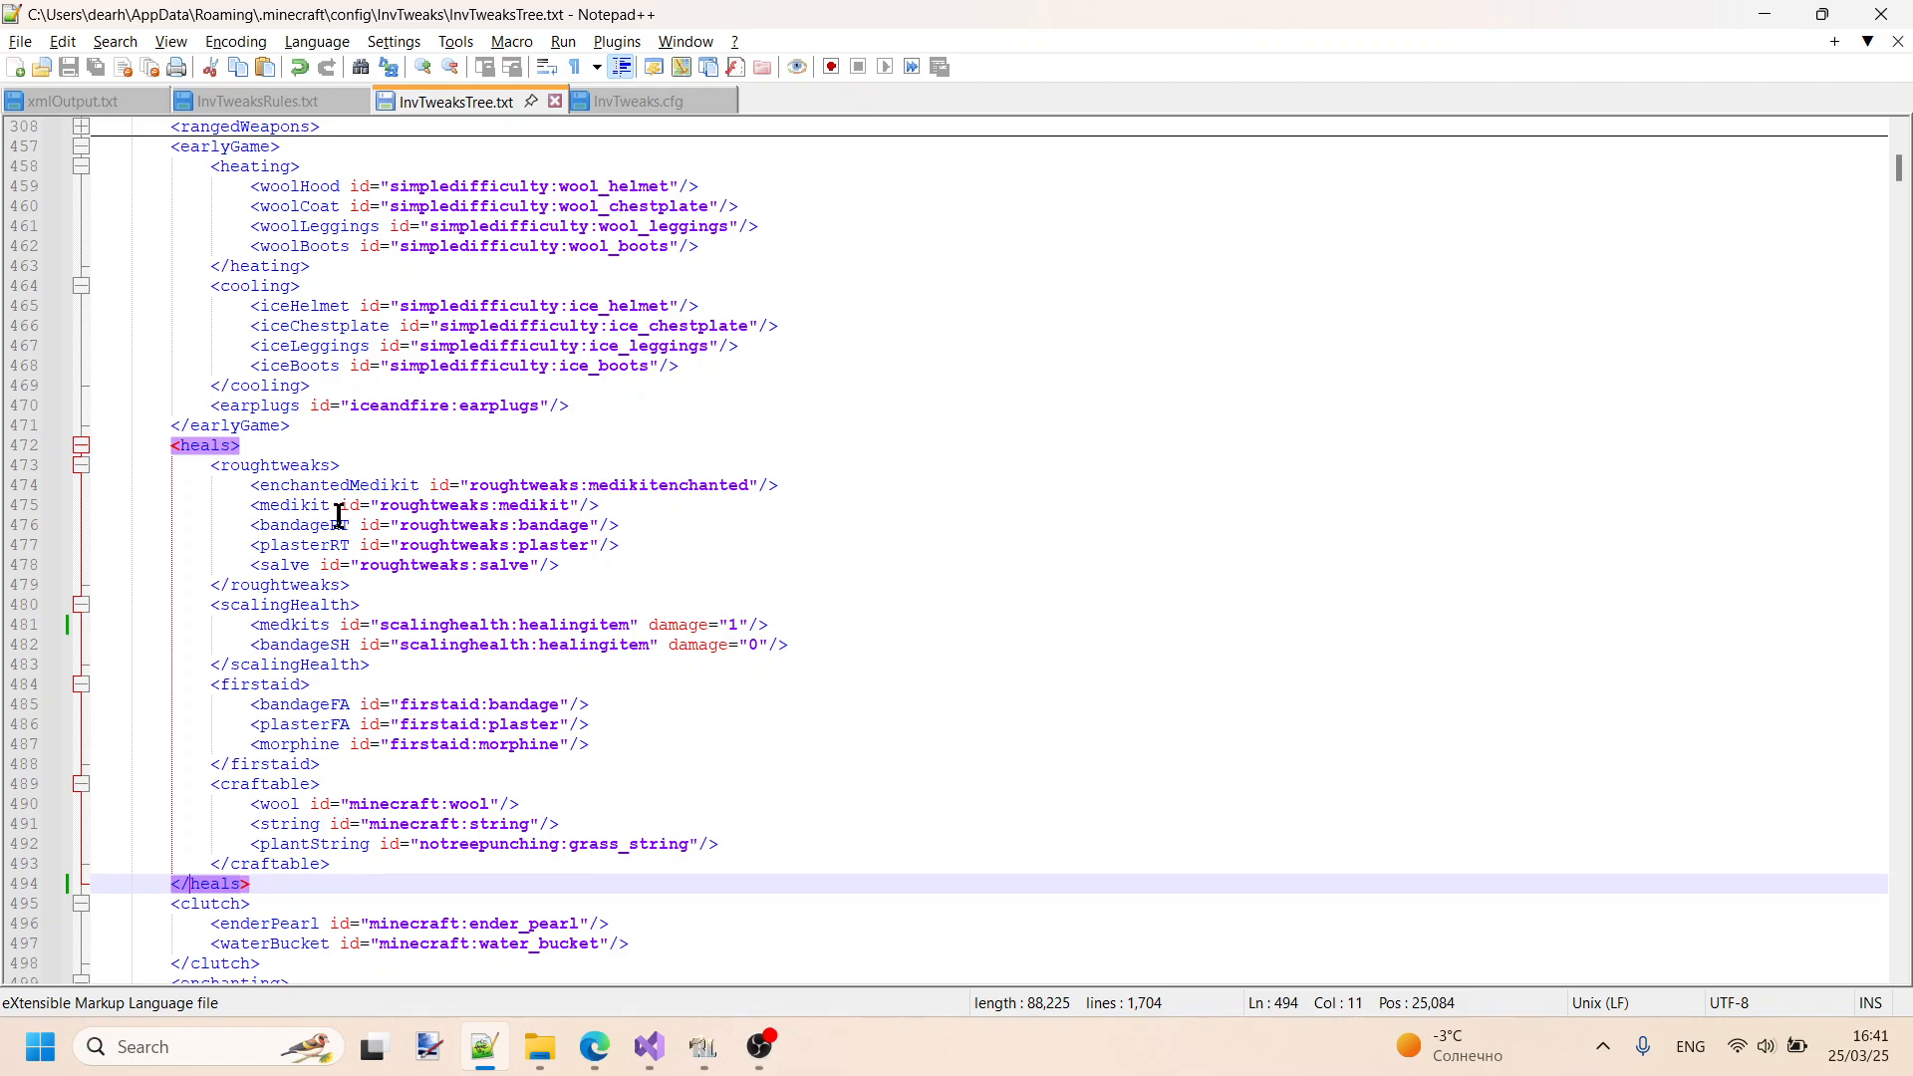
drag(331, 526, 350, 525)
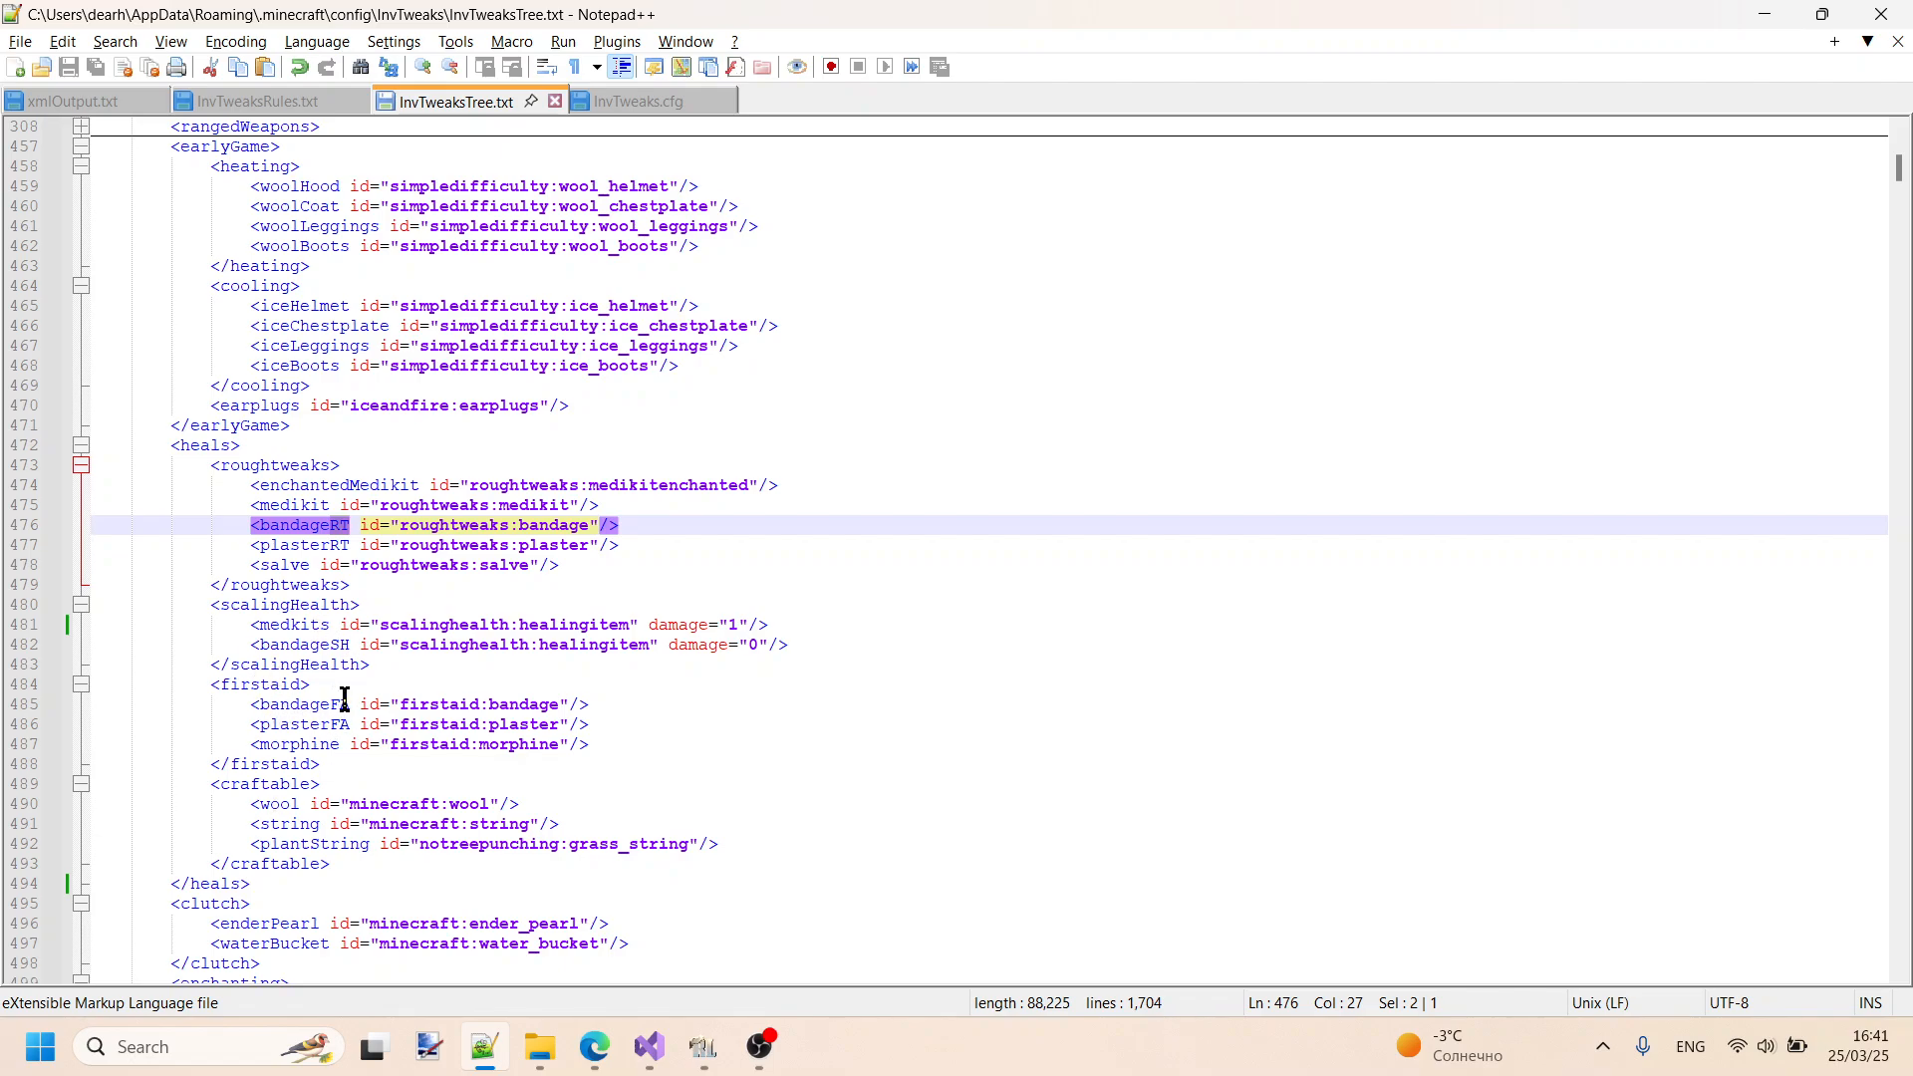
- Return to xmlOutput.txt and highlight the "spartanfire:" prefix in the first halberd entry's id
click(130, 102)
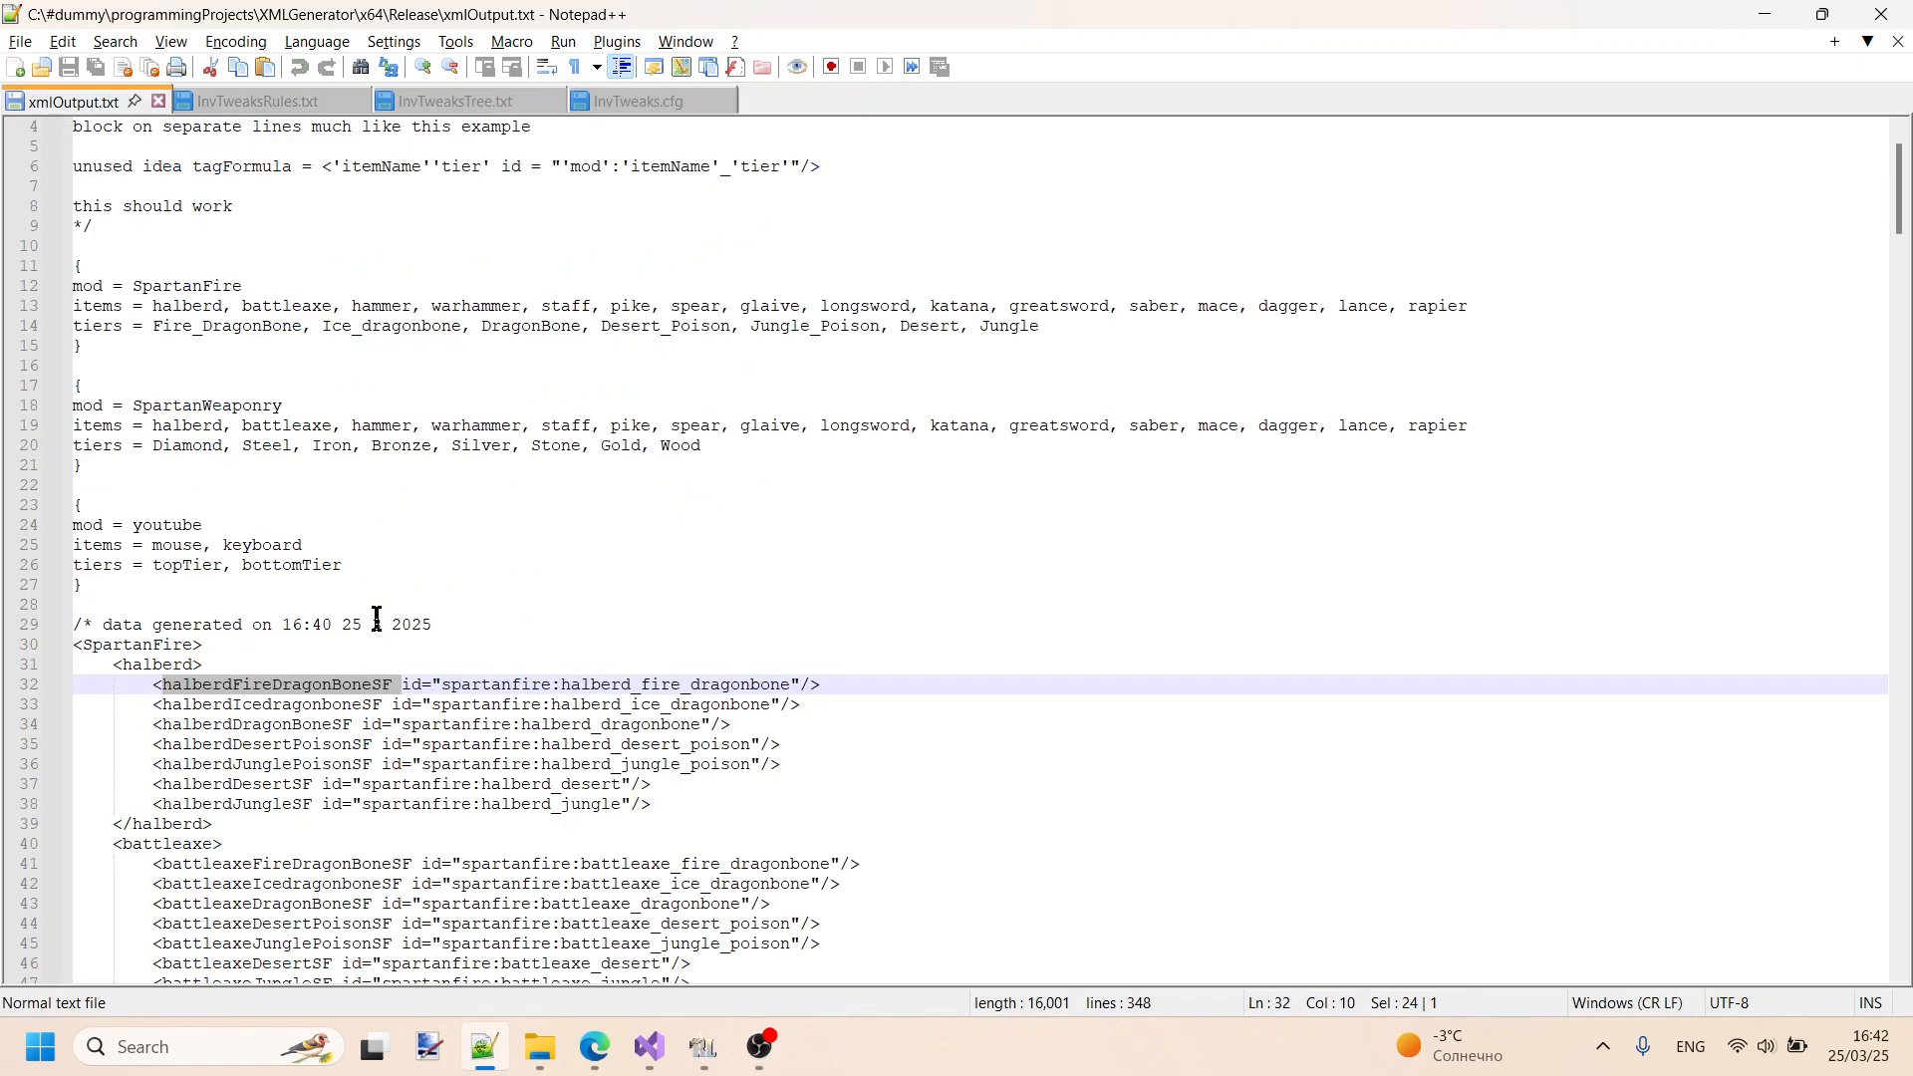
scroll(373, 618, down, 2)
scroll(546, 536, down, 1)
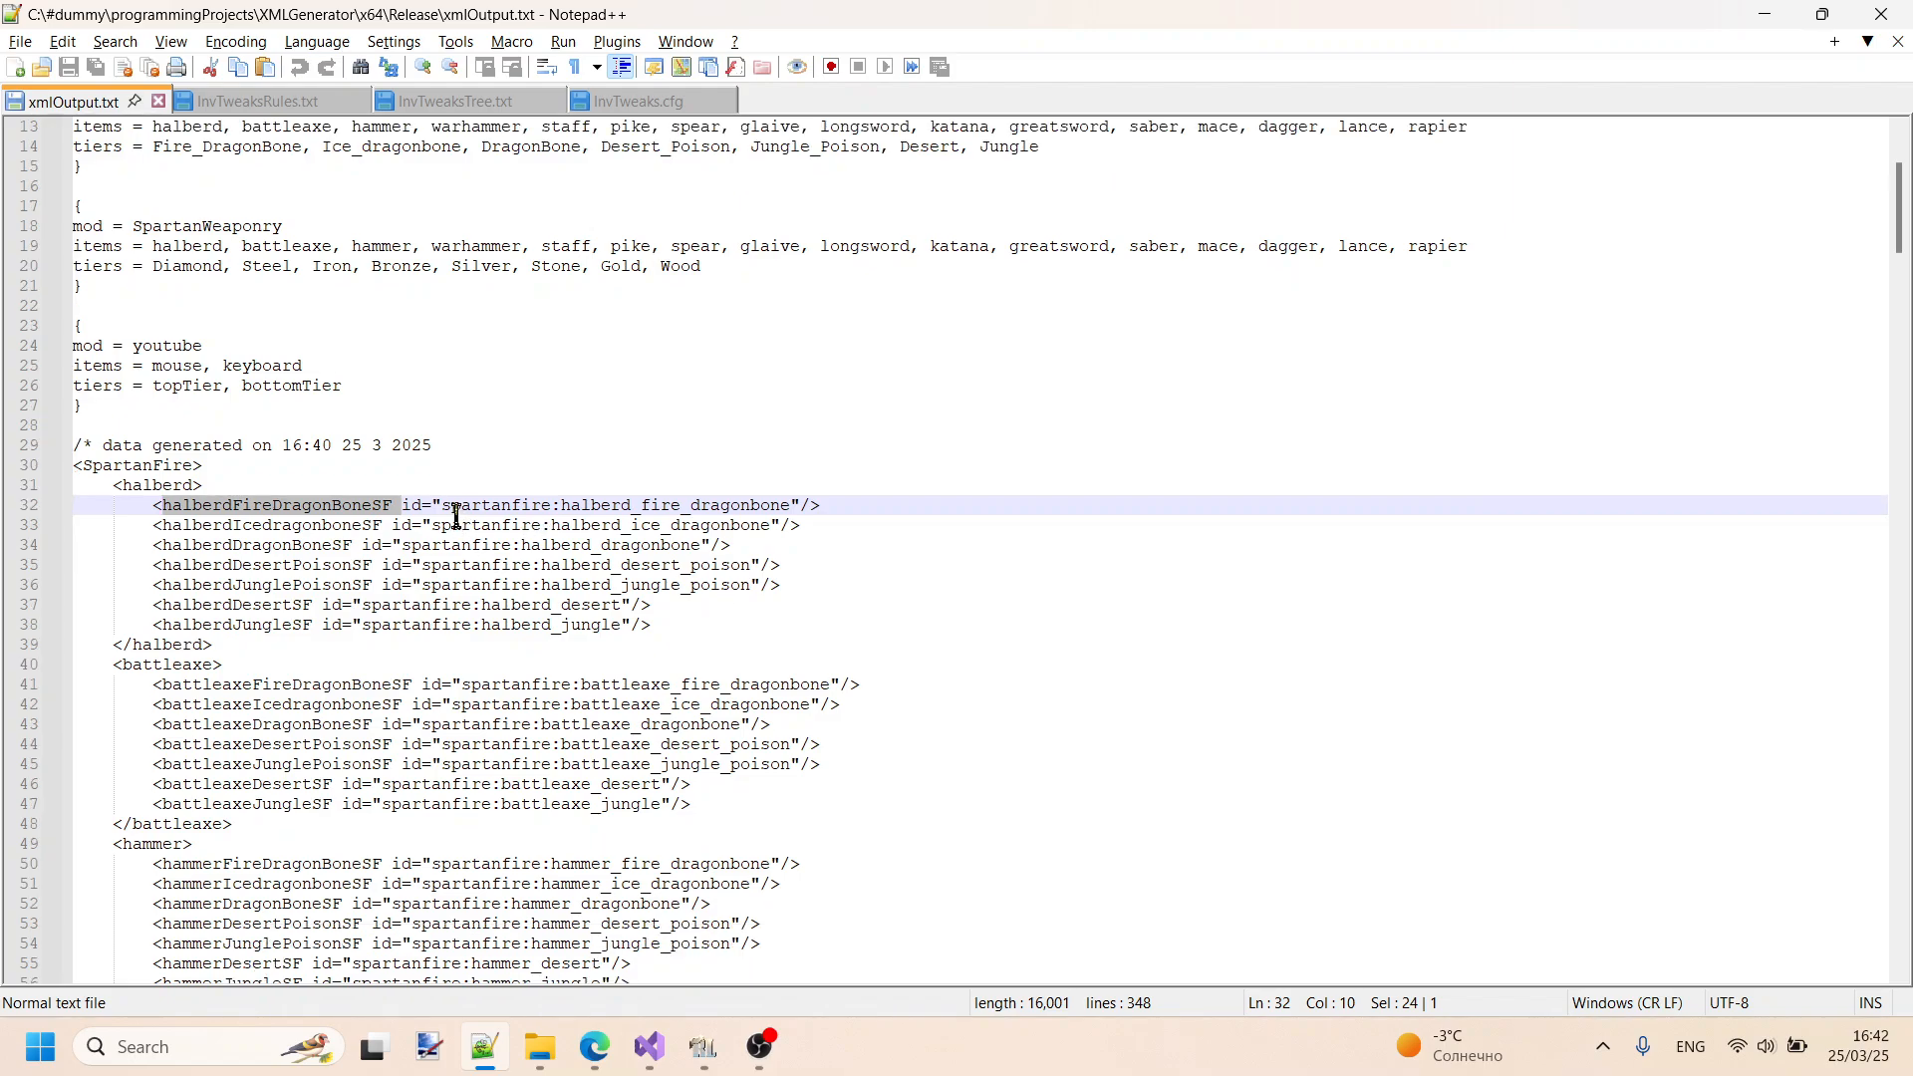
drag(444, 503, 564, 503)
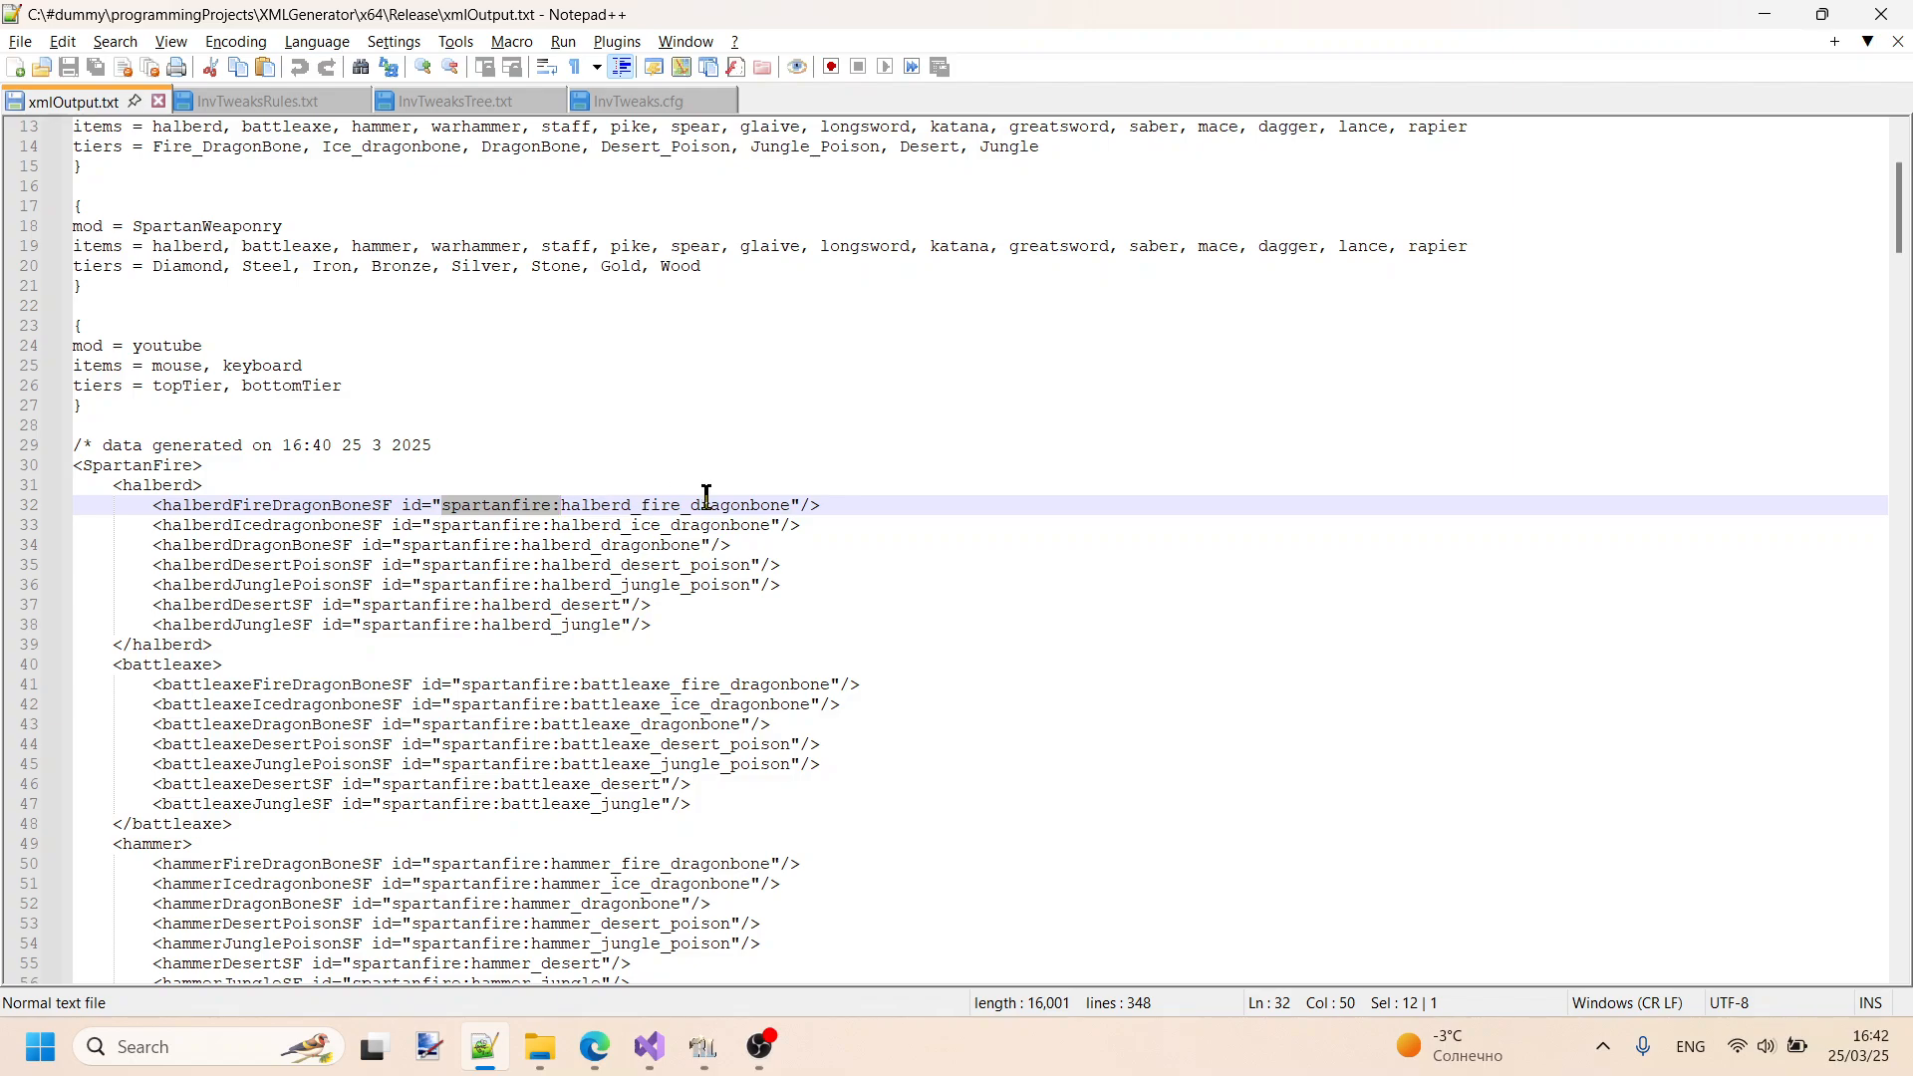
- Switch to RLCraft, open the inventory and search the item list for "spartanfire"
click(703, 1046)
click(956, 342)
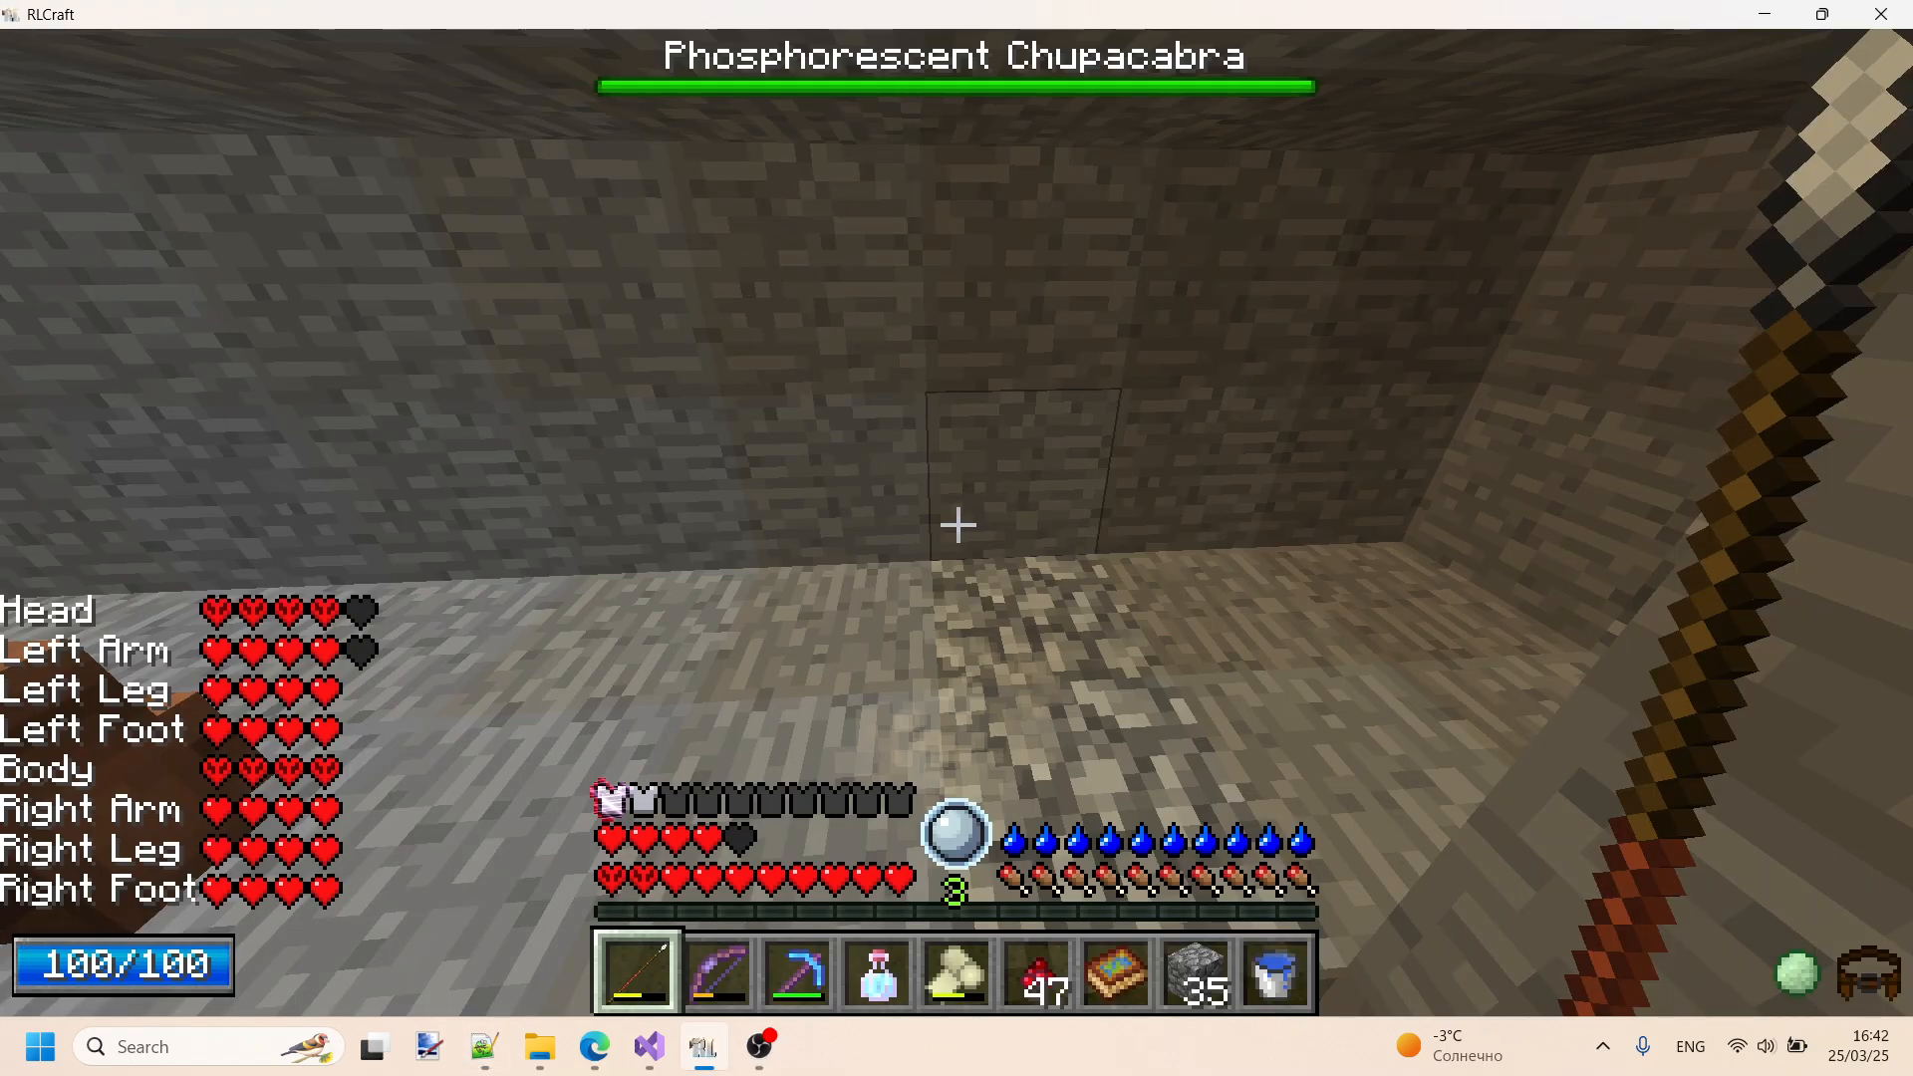
key(e)
click(1570, 989)
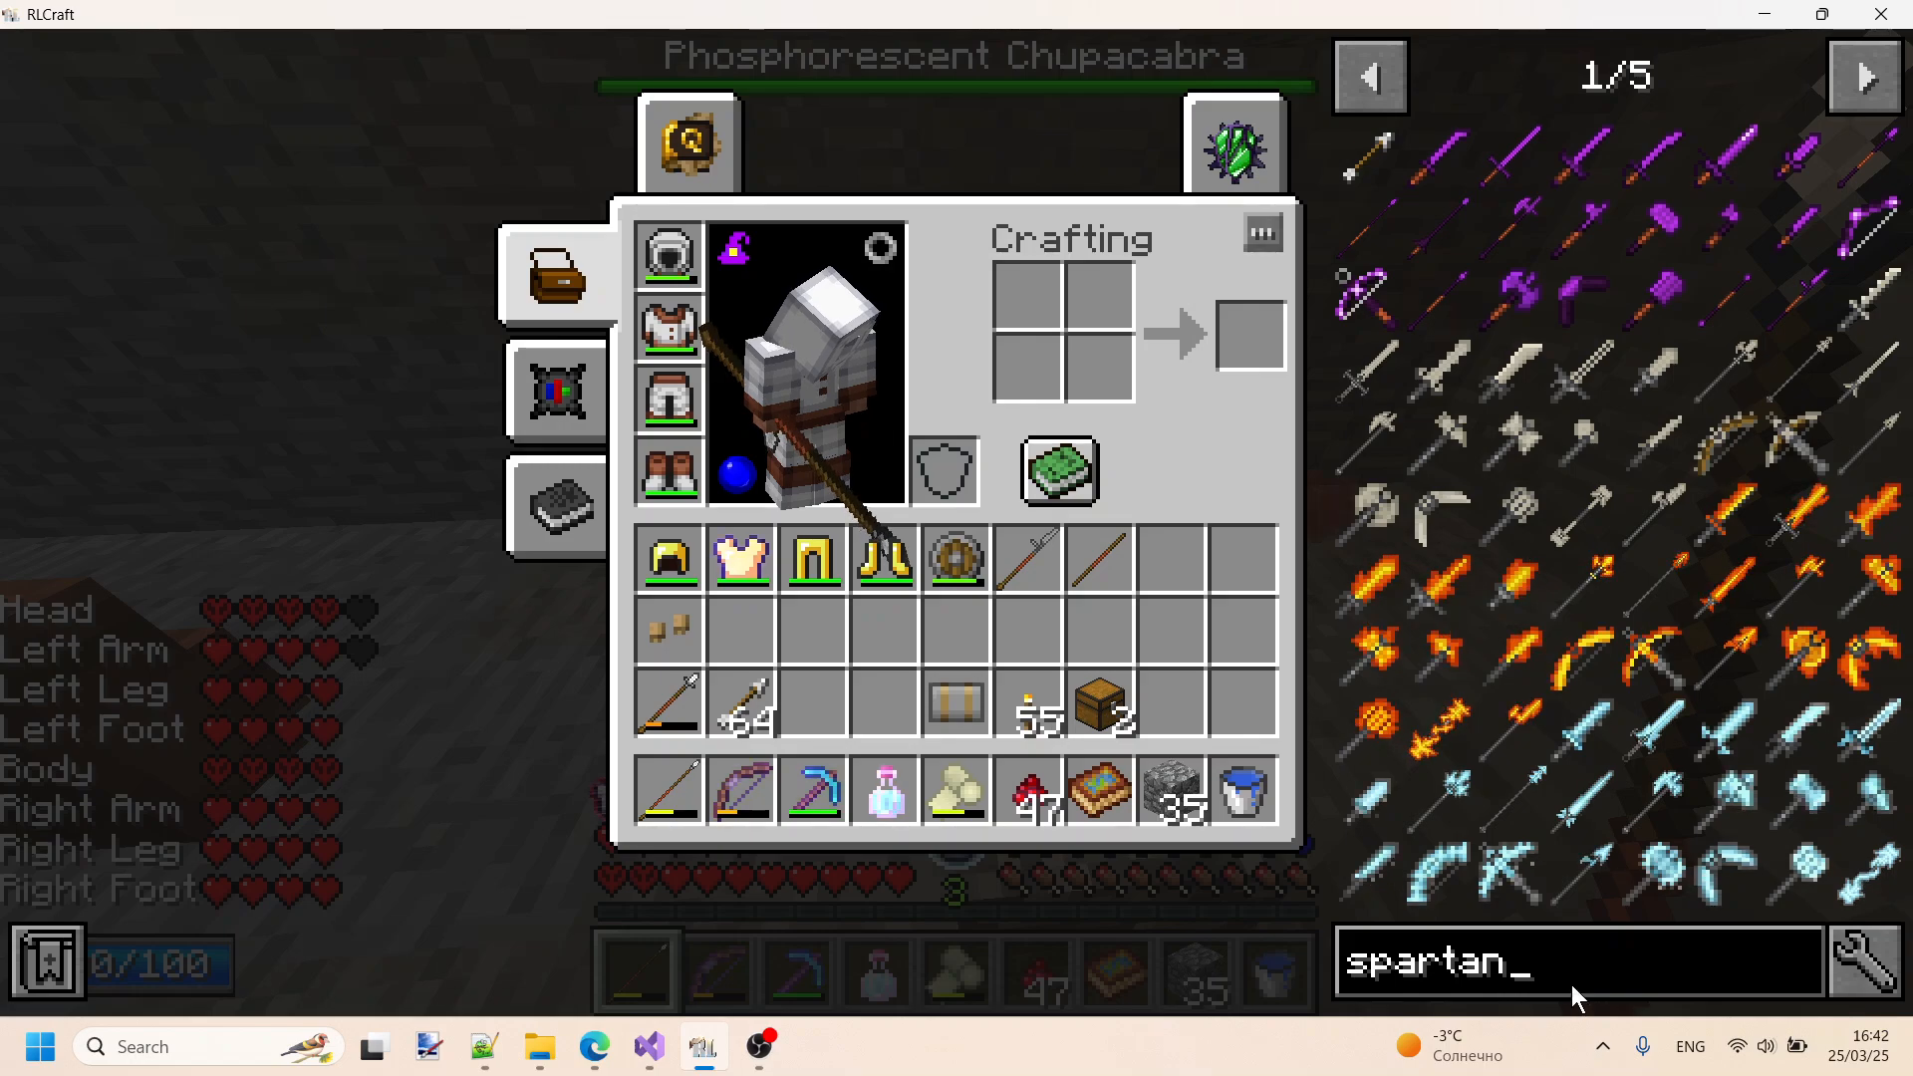
text(f)
key(BackSpace)
key(BackSpace)
text(fire )
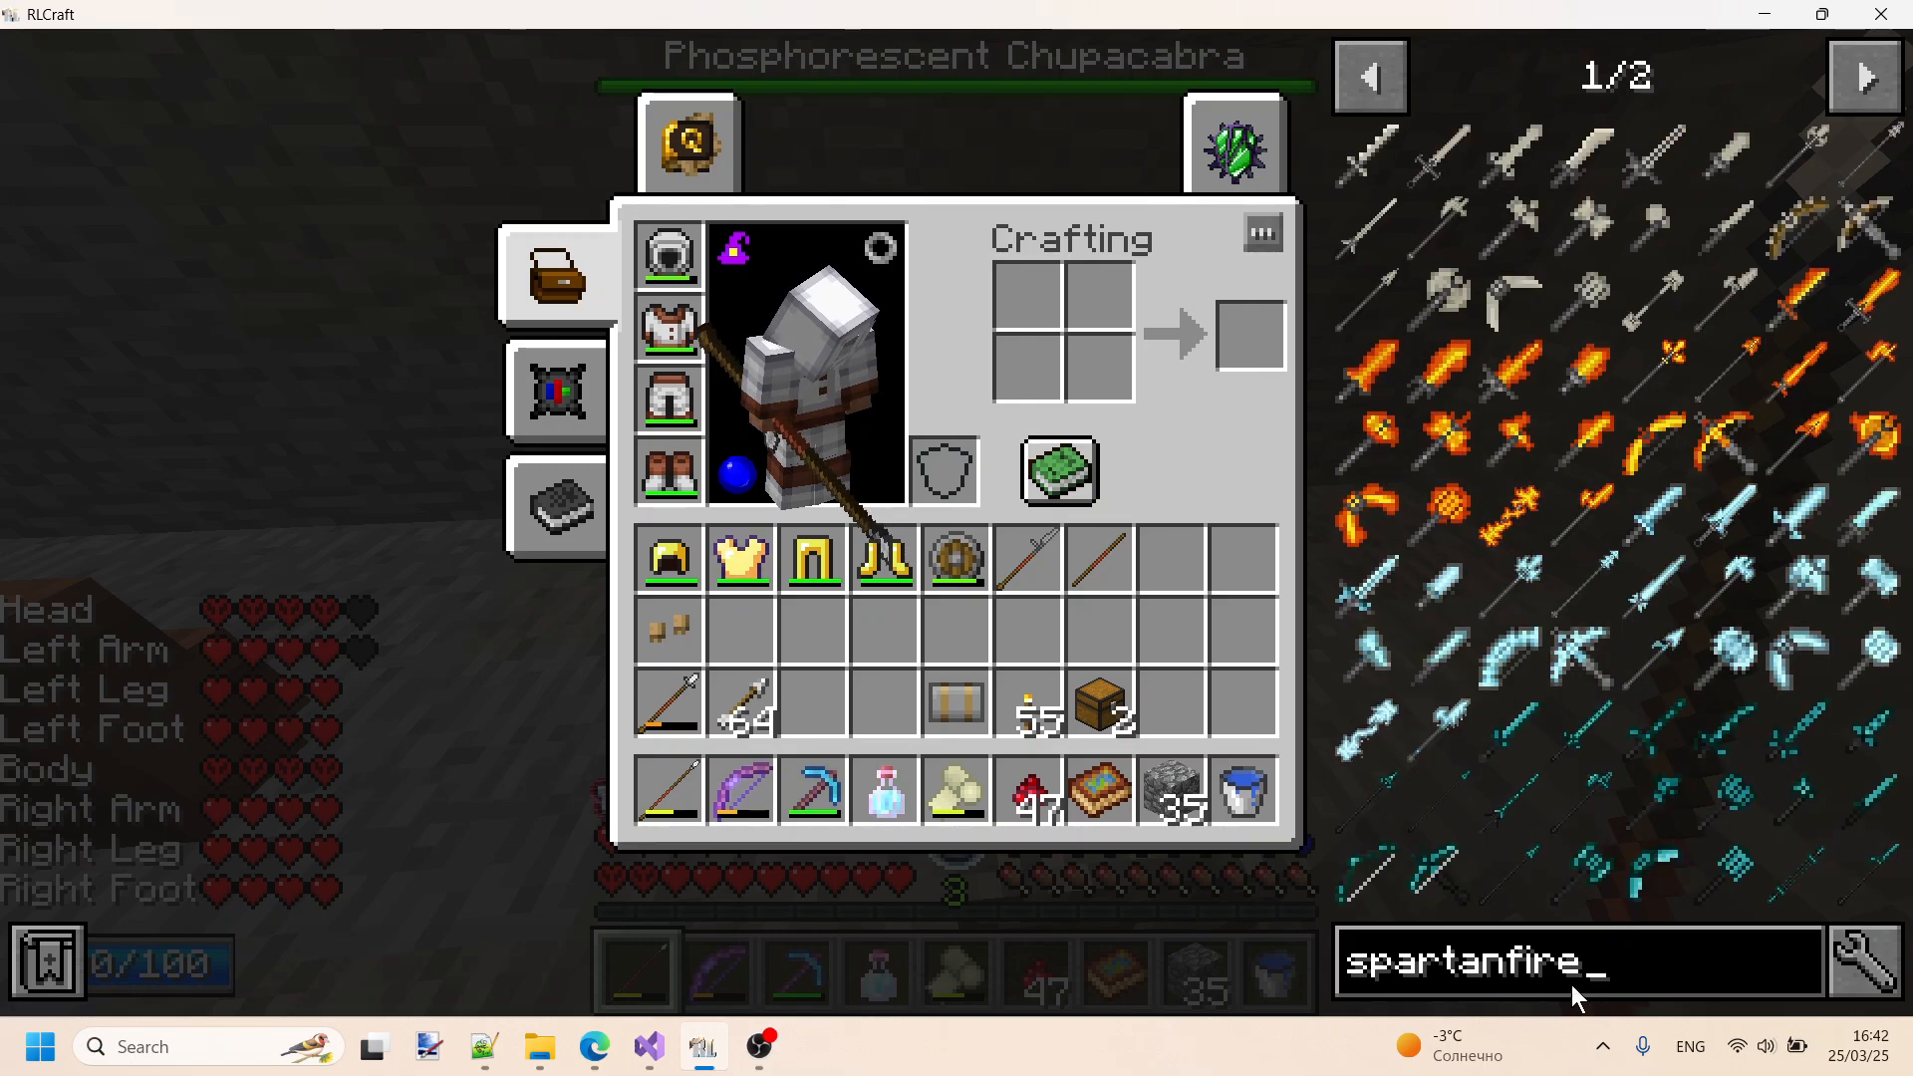
text(hel)
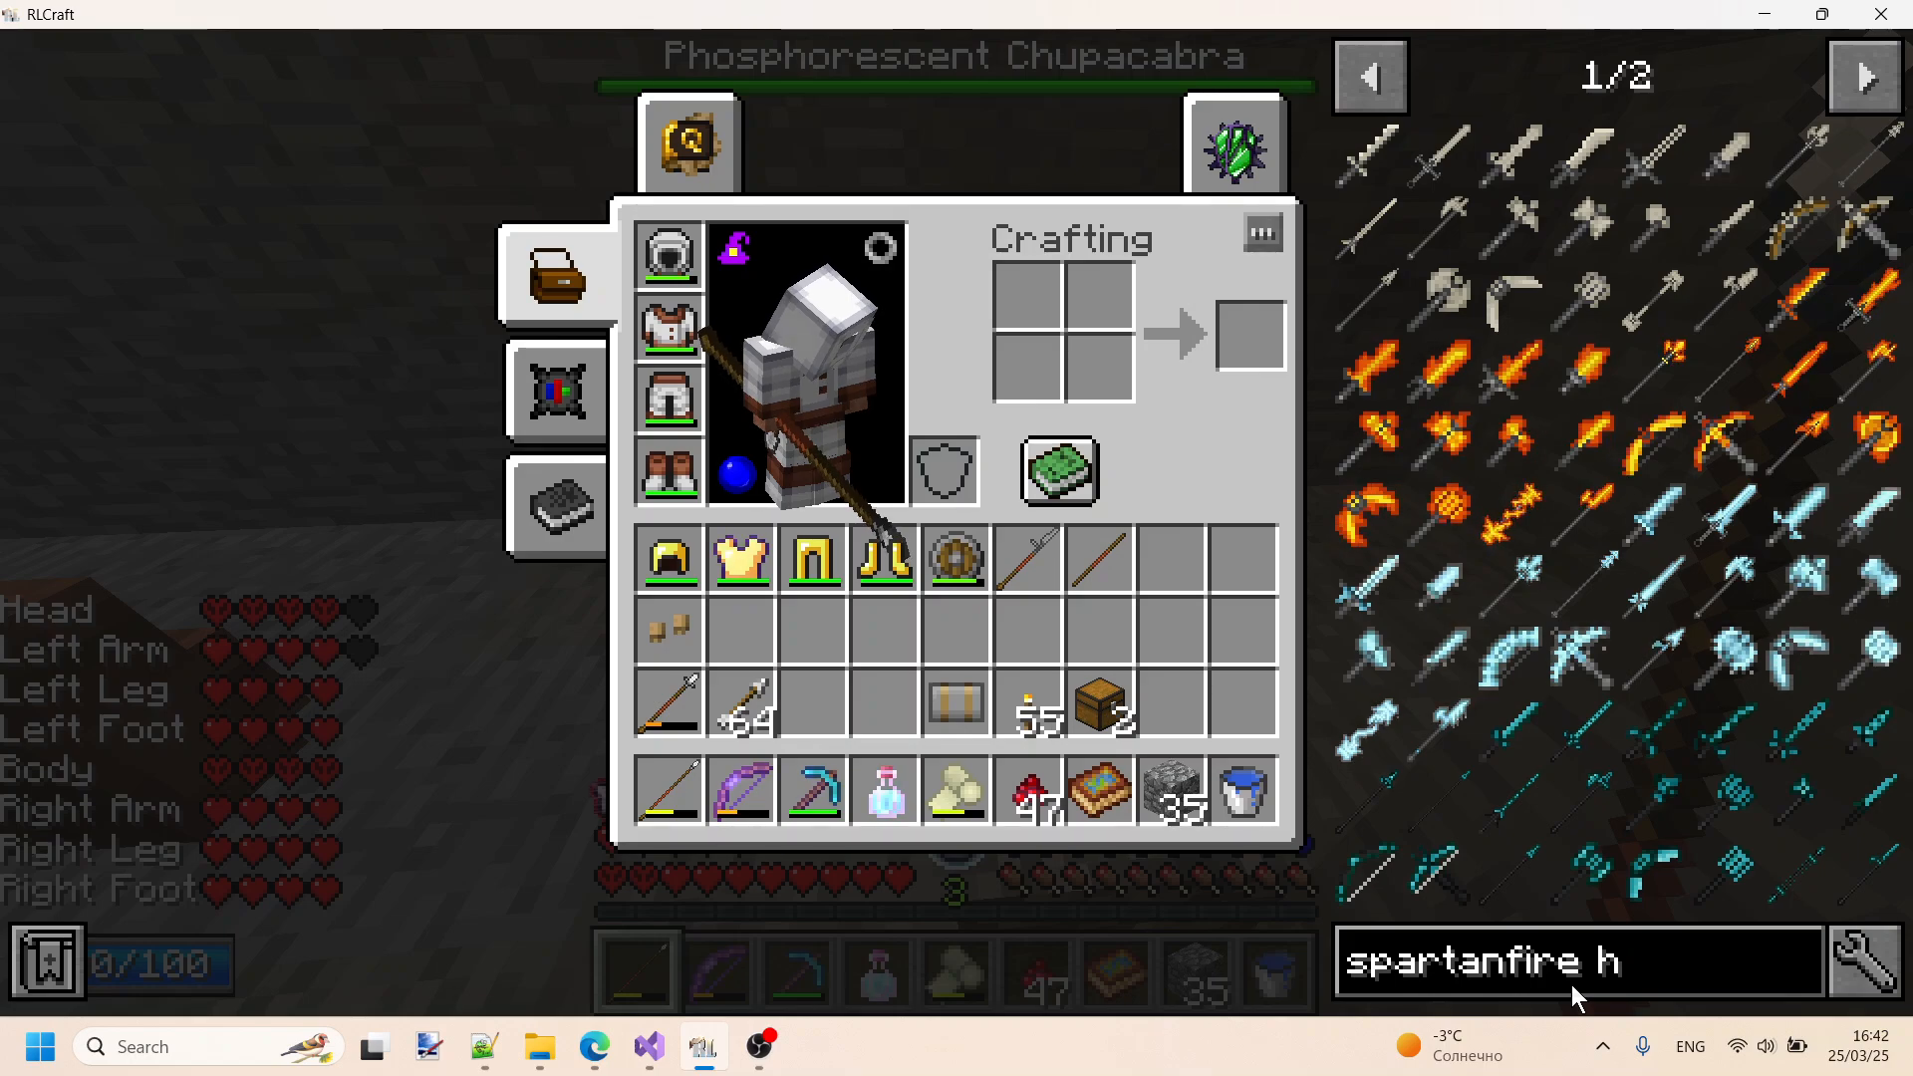
- Narrow the item search to "spartanfire halb" to list the mod's halberds
key(BackSpace)
key(BackSpace)
text(al)
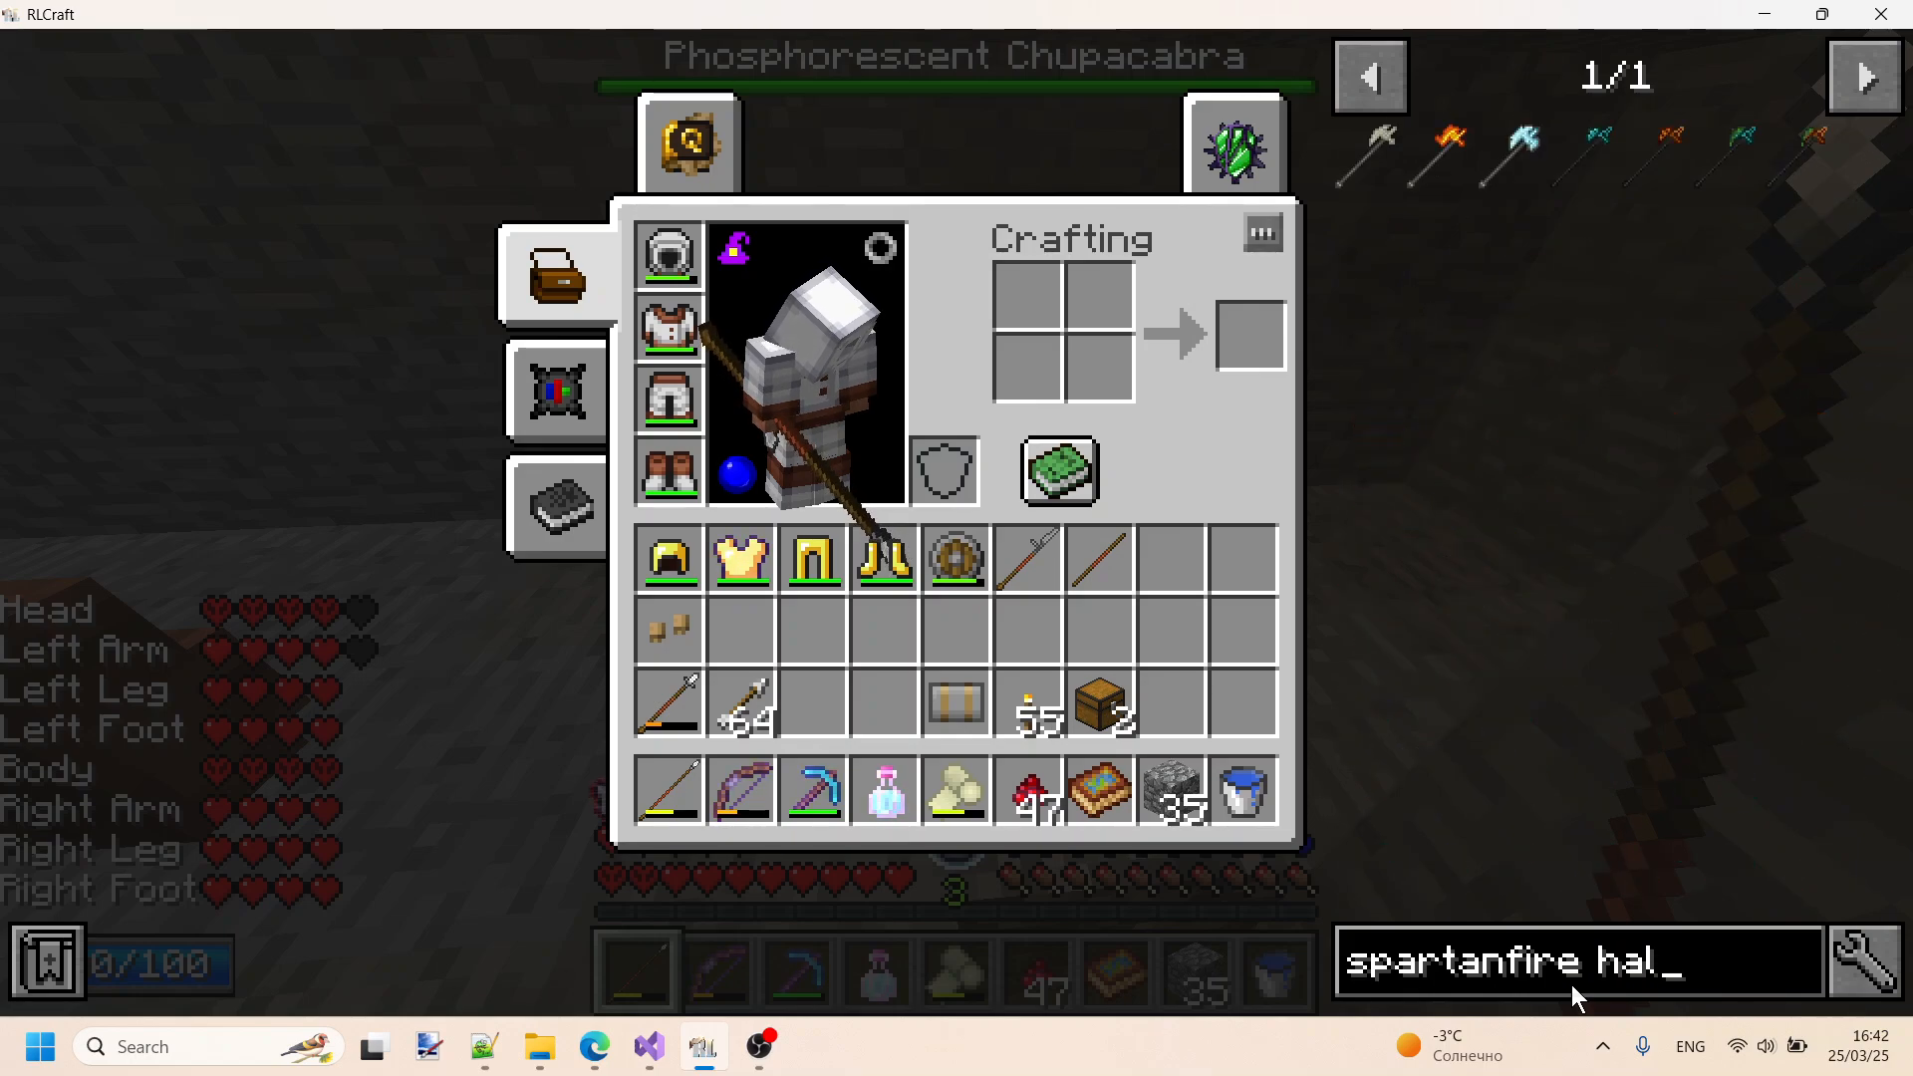
text(berd)
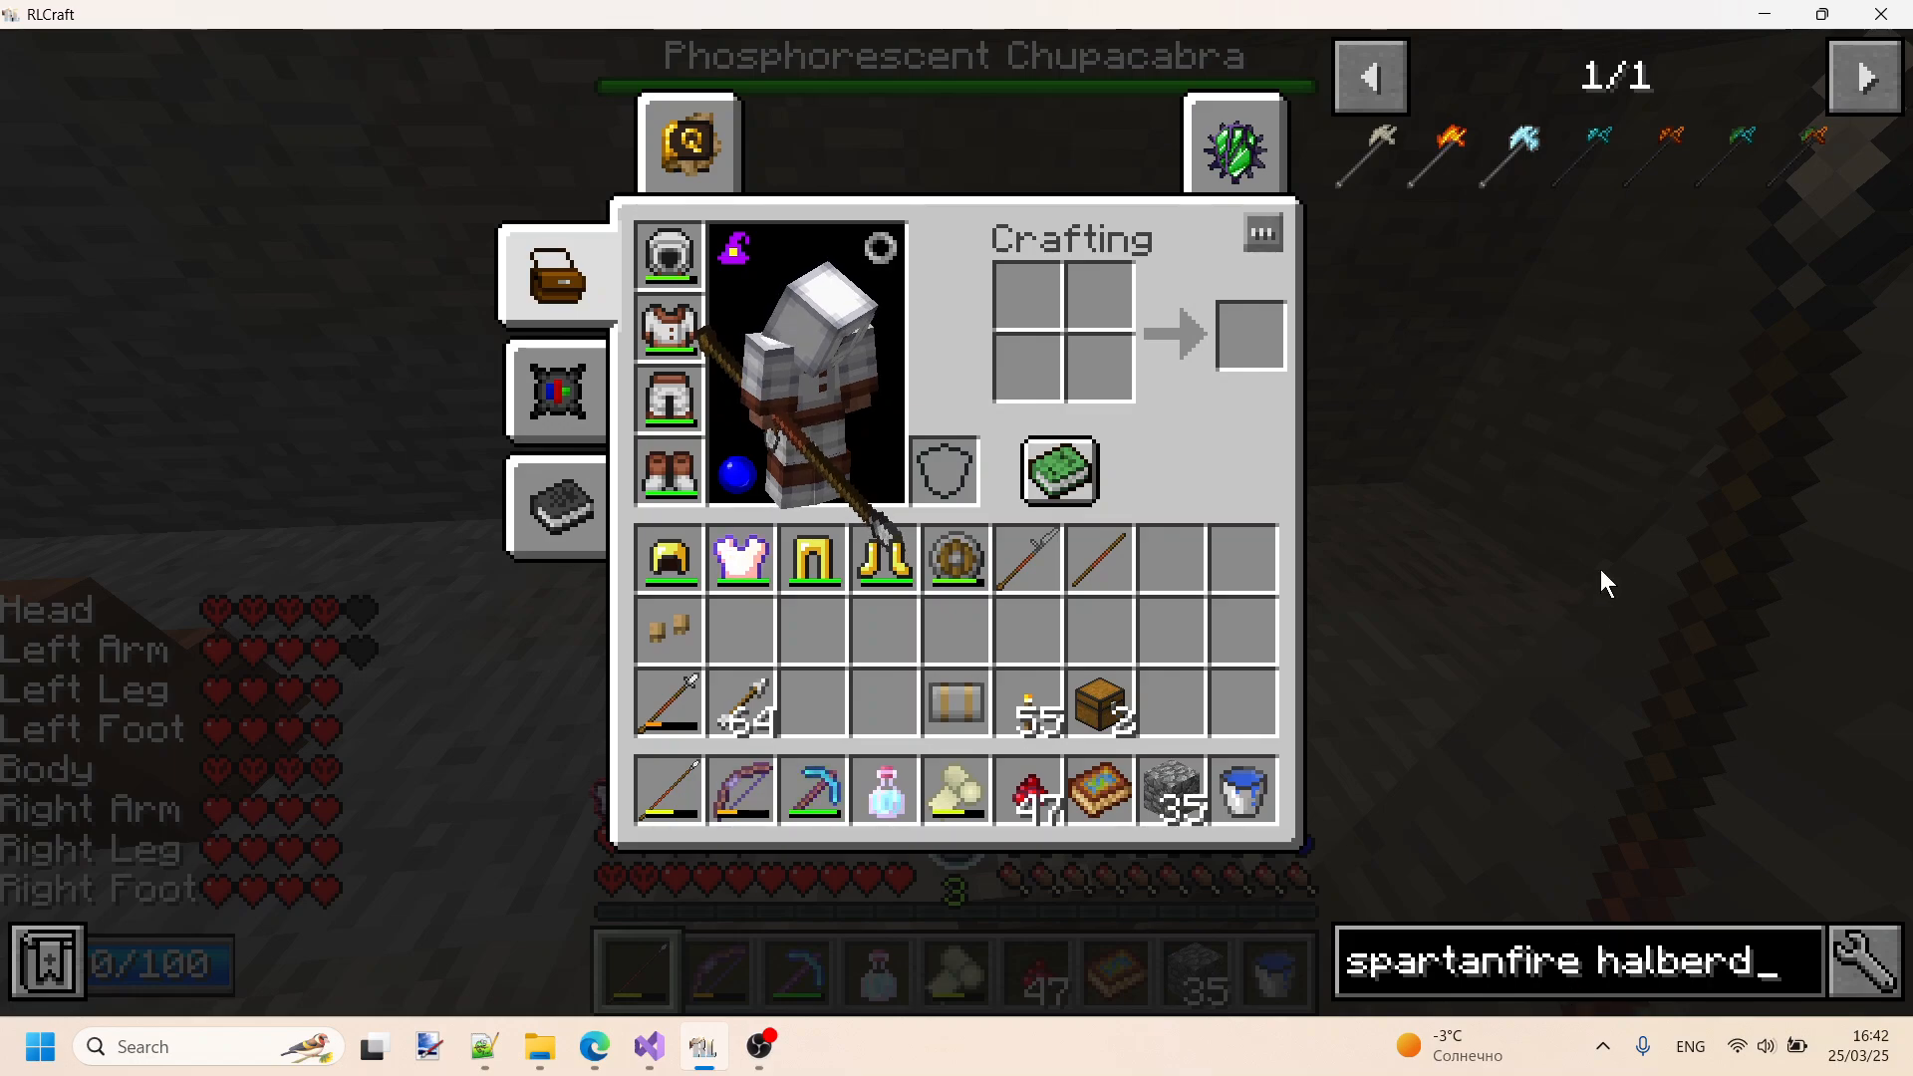
- Complete the item search as "spartanfire halberd" and compare the Flamed Dragonbone Halberd's in-game id with the first halberd entry in xmlOutput.txt
key(alt+Tab)
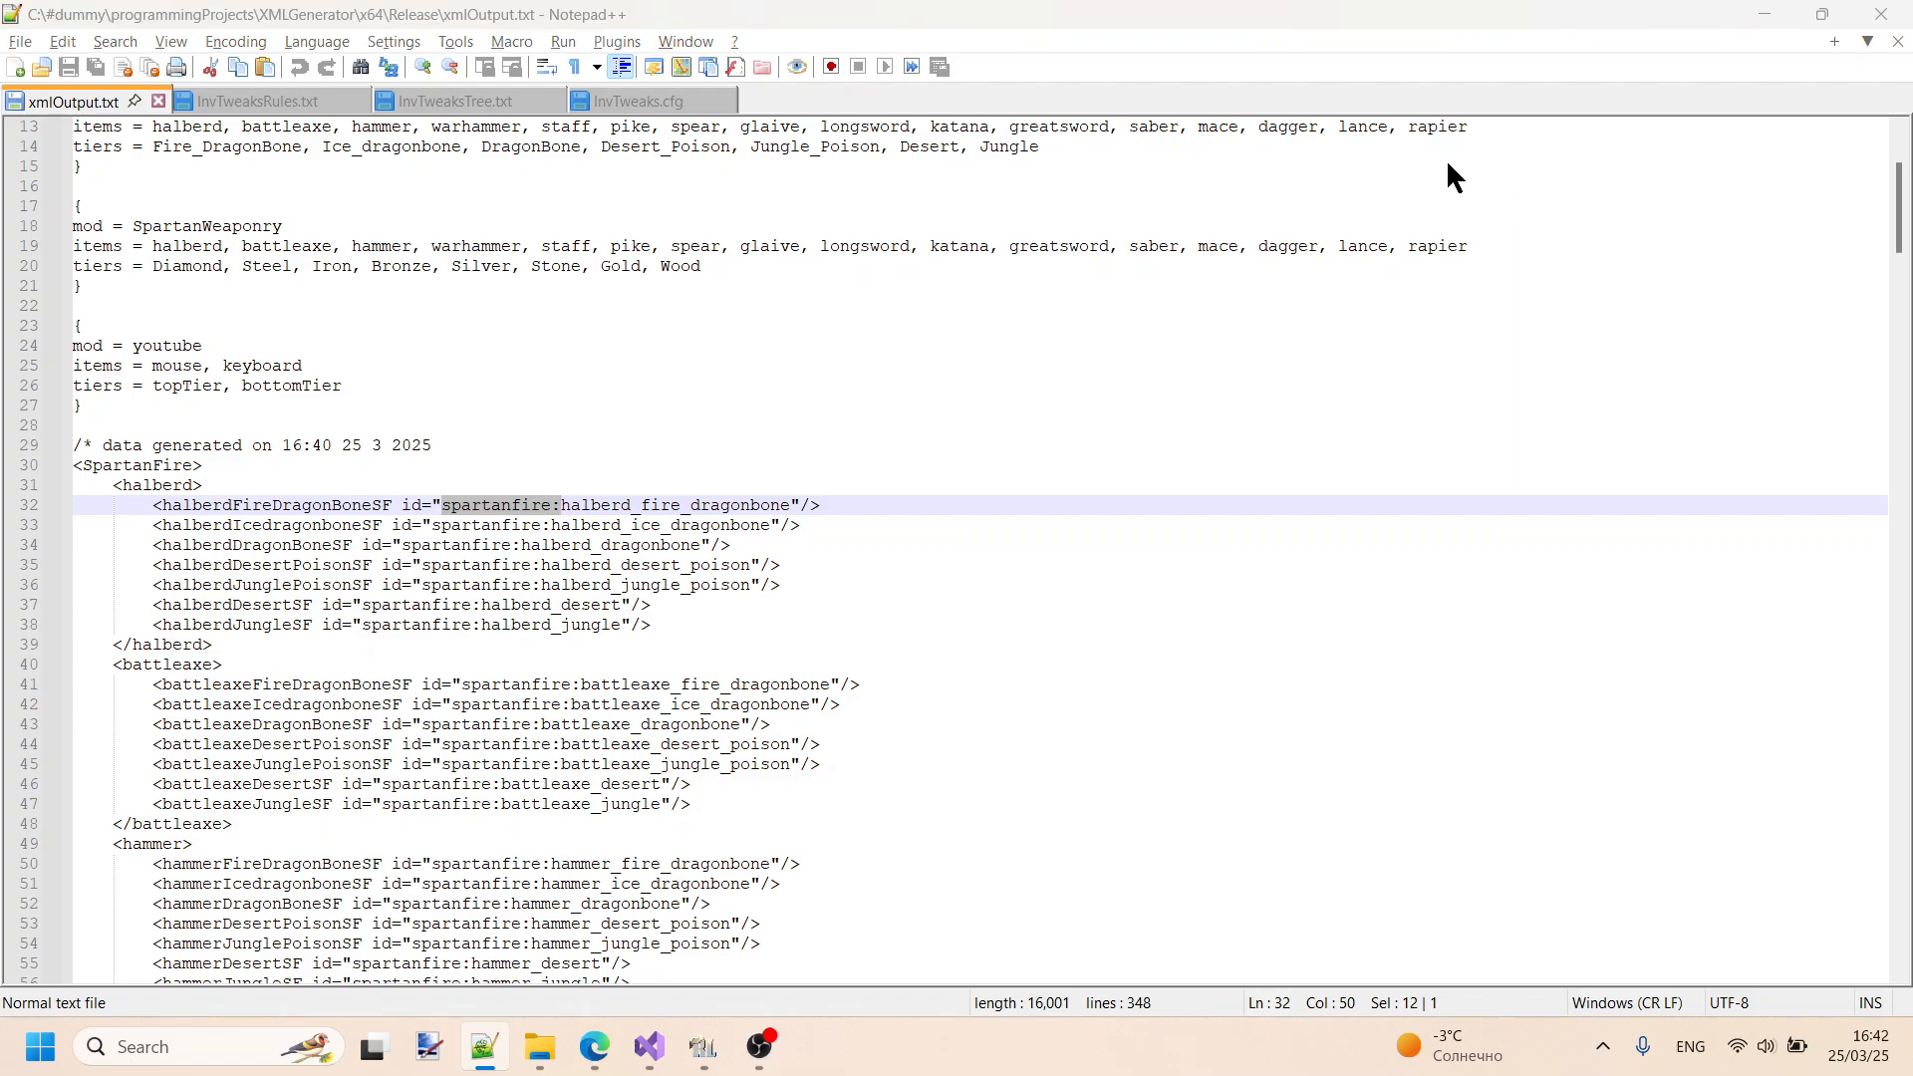
key(alt+Tab)
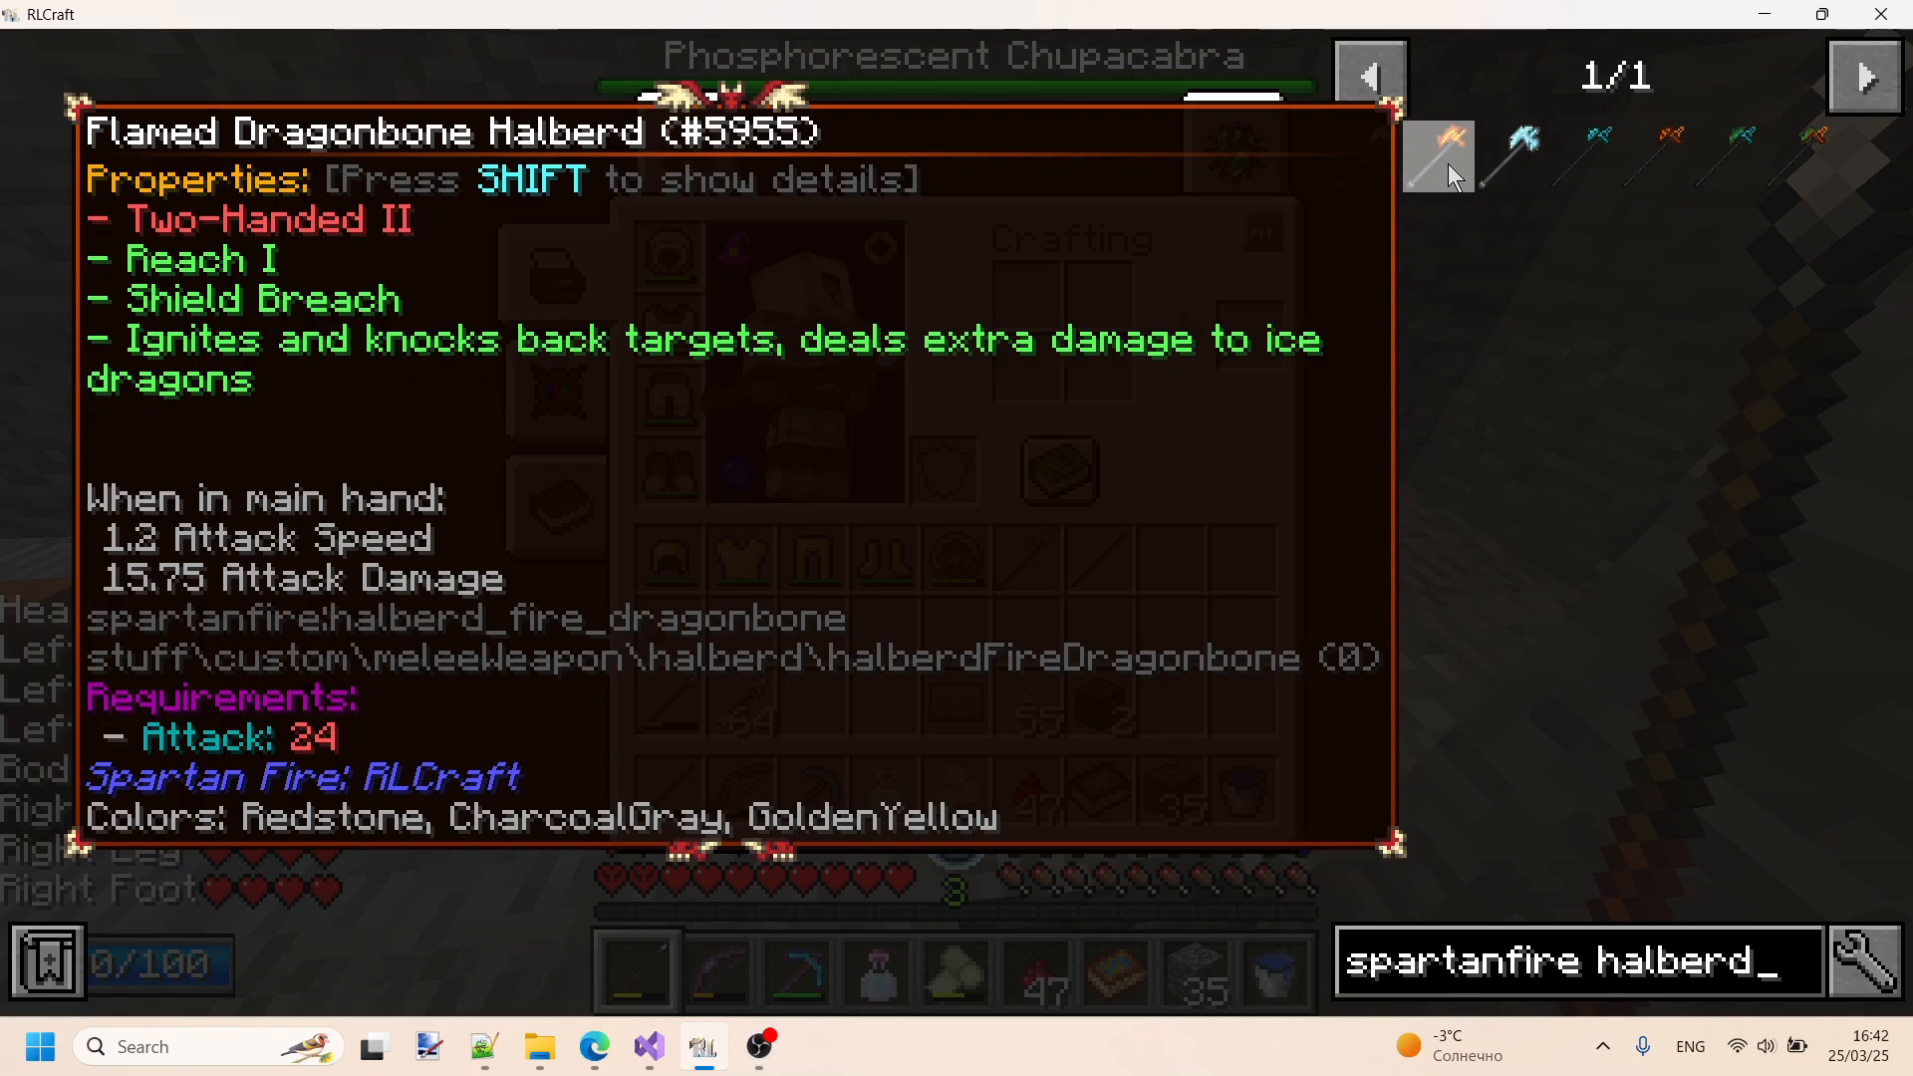
key(alt+Tab)
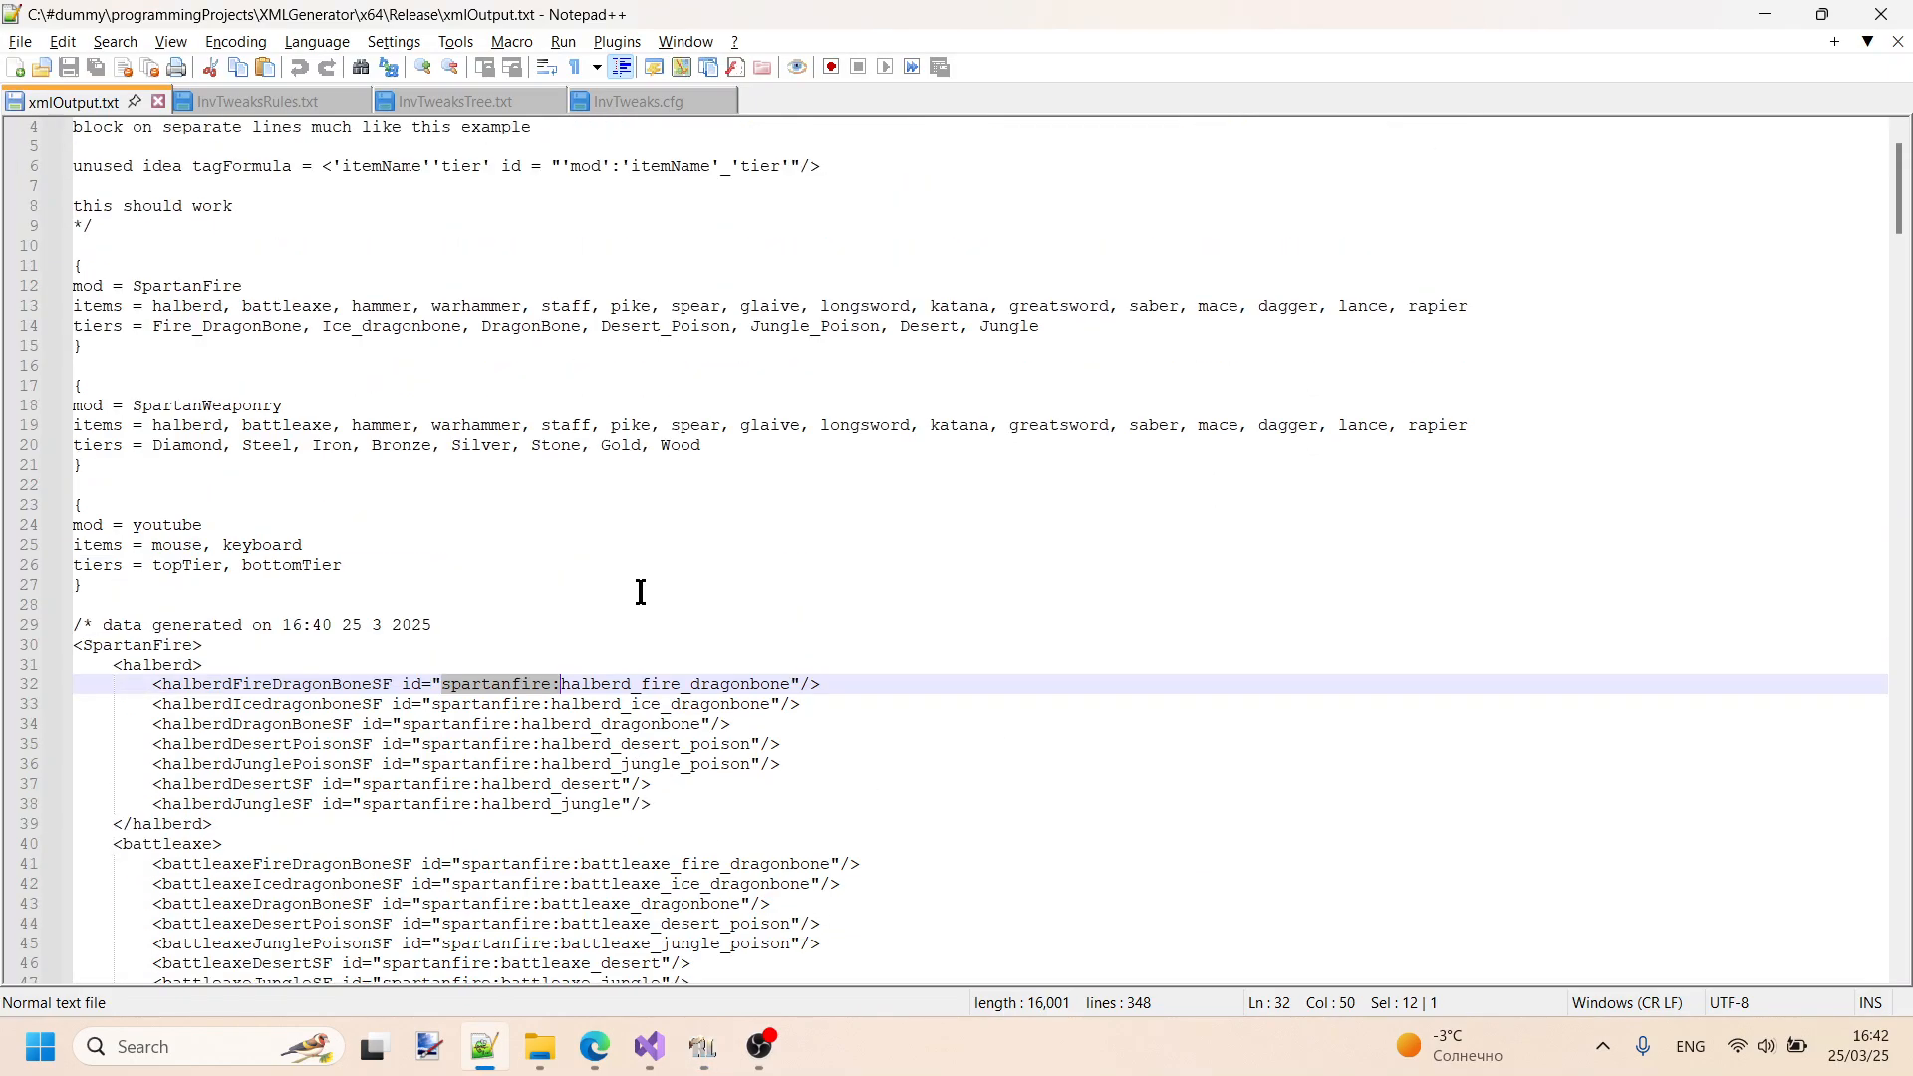
- Delete all the generated XML data below the youtube block in xmlOutput.txt
scroll(641, 592, up, 1)
scroll(641, 591, down, 4)
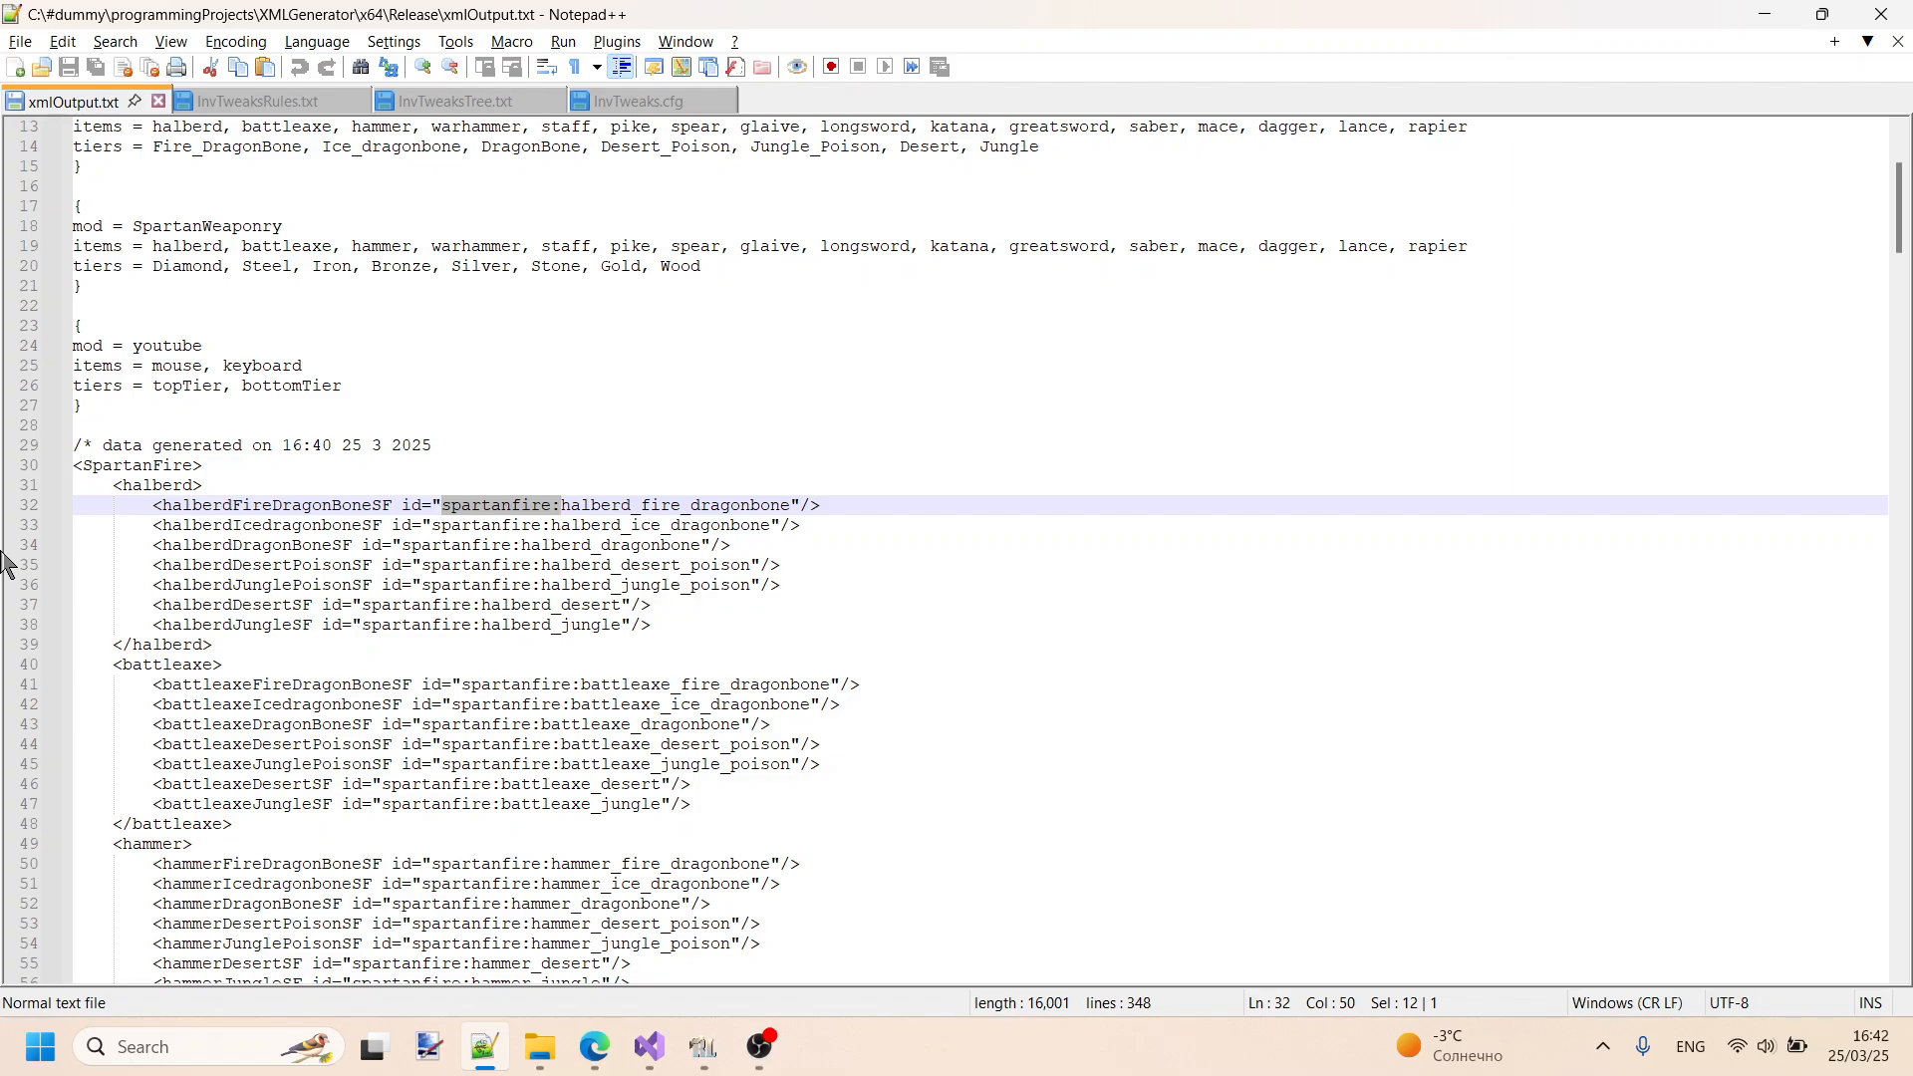
click(209, 423)
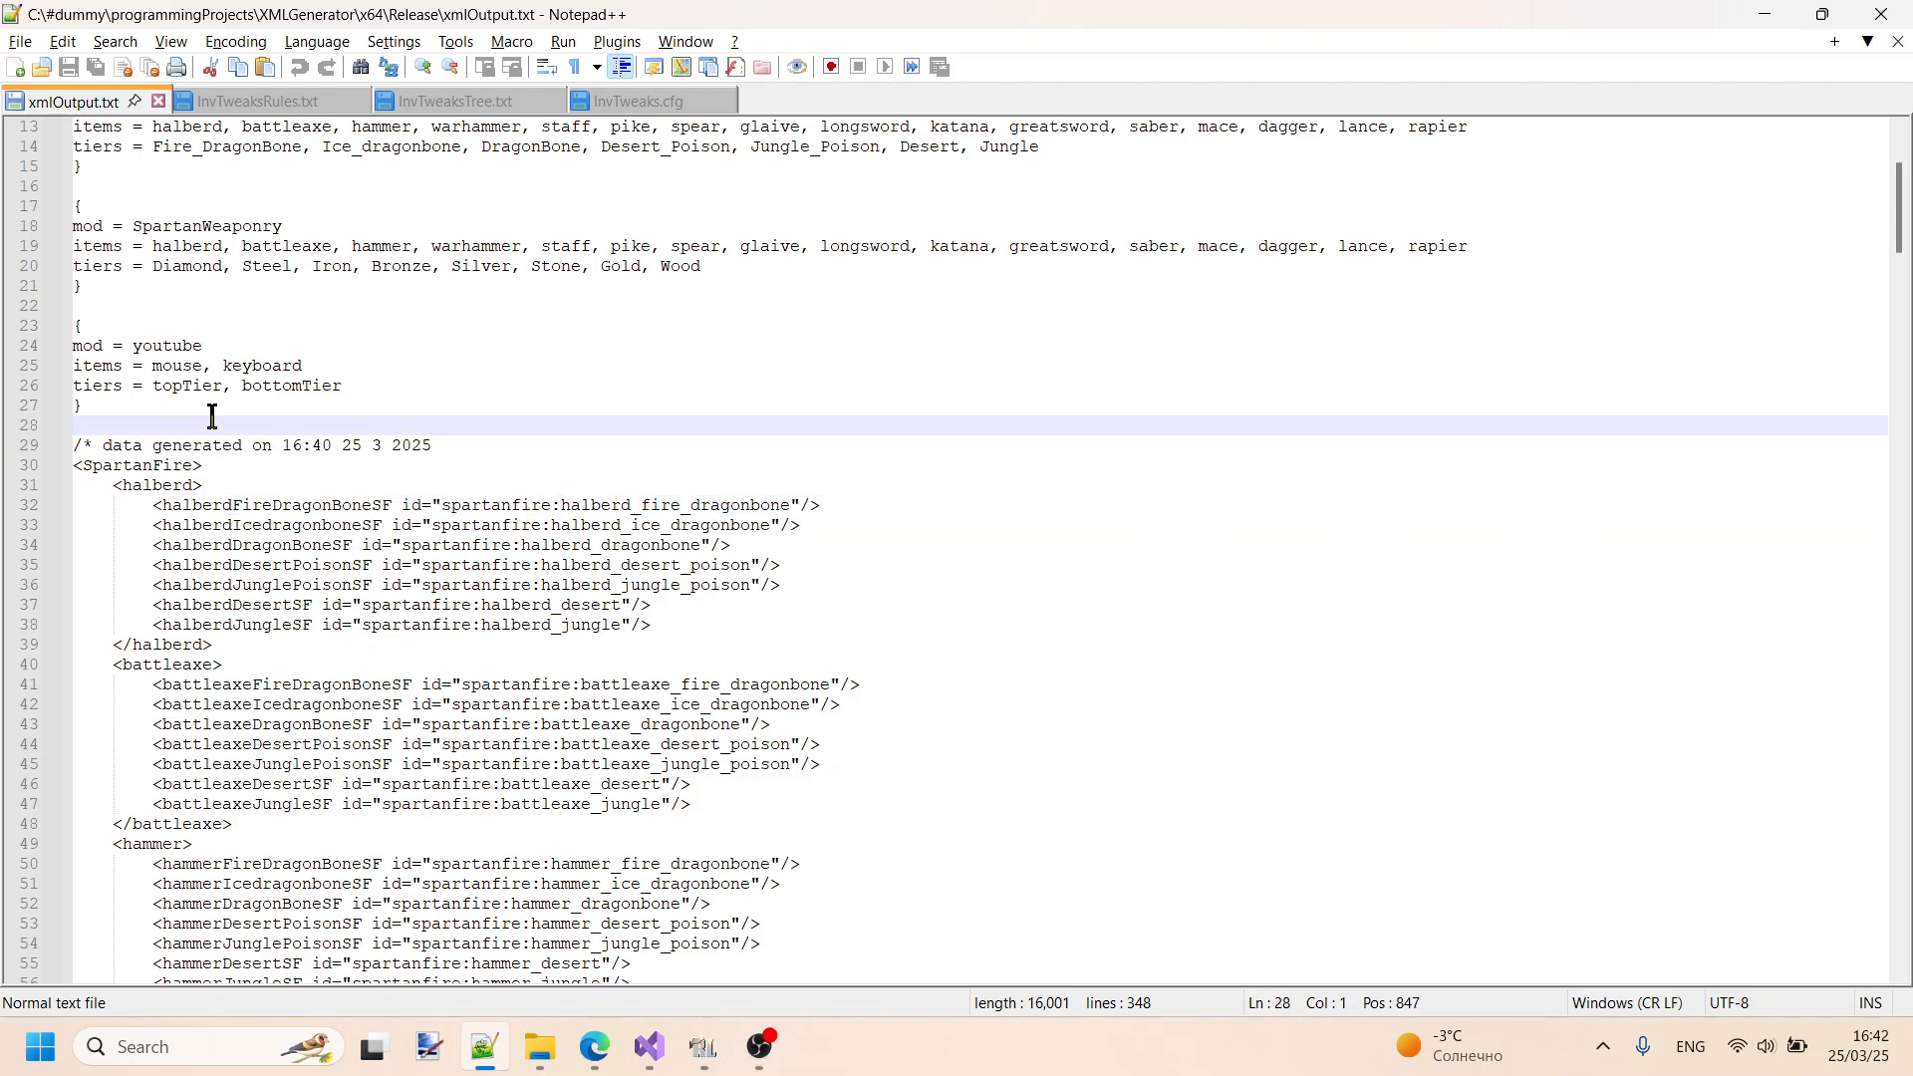
key(ctrl+shift+End)
key(Delete)
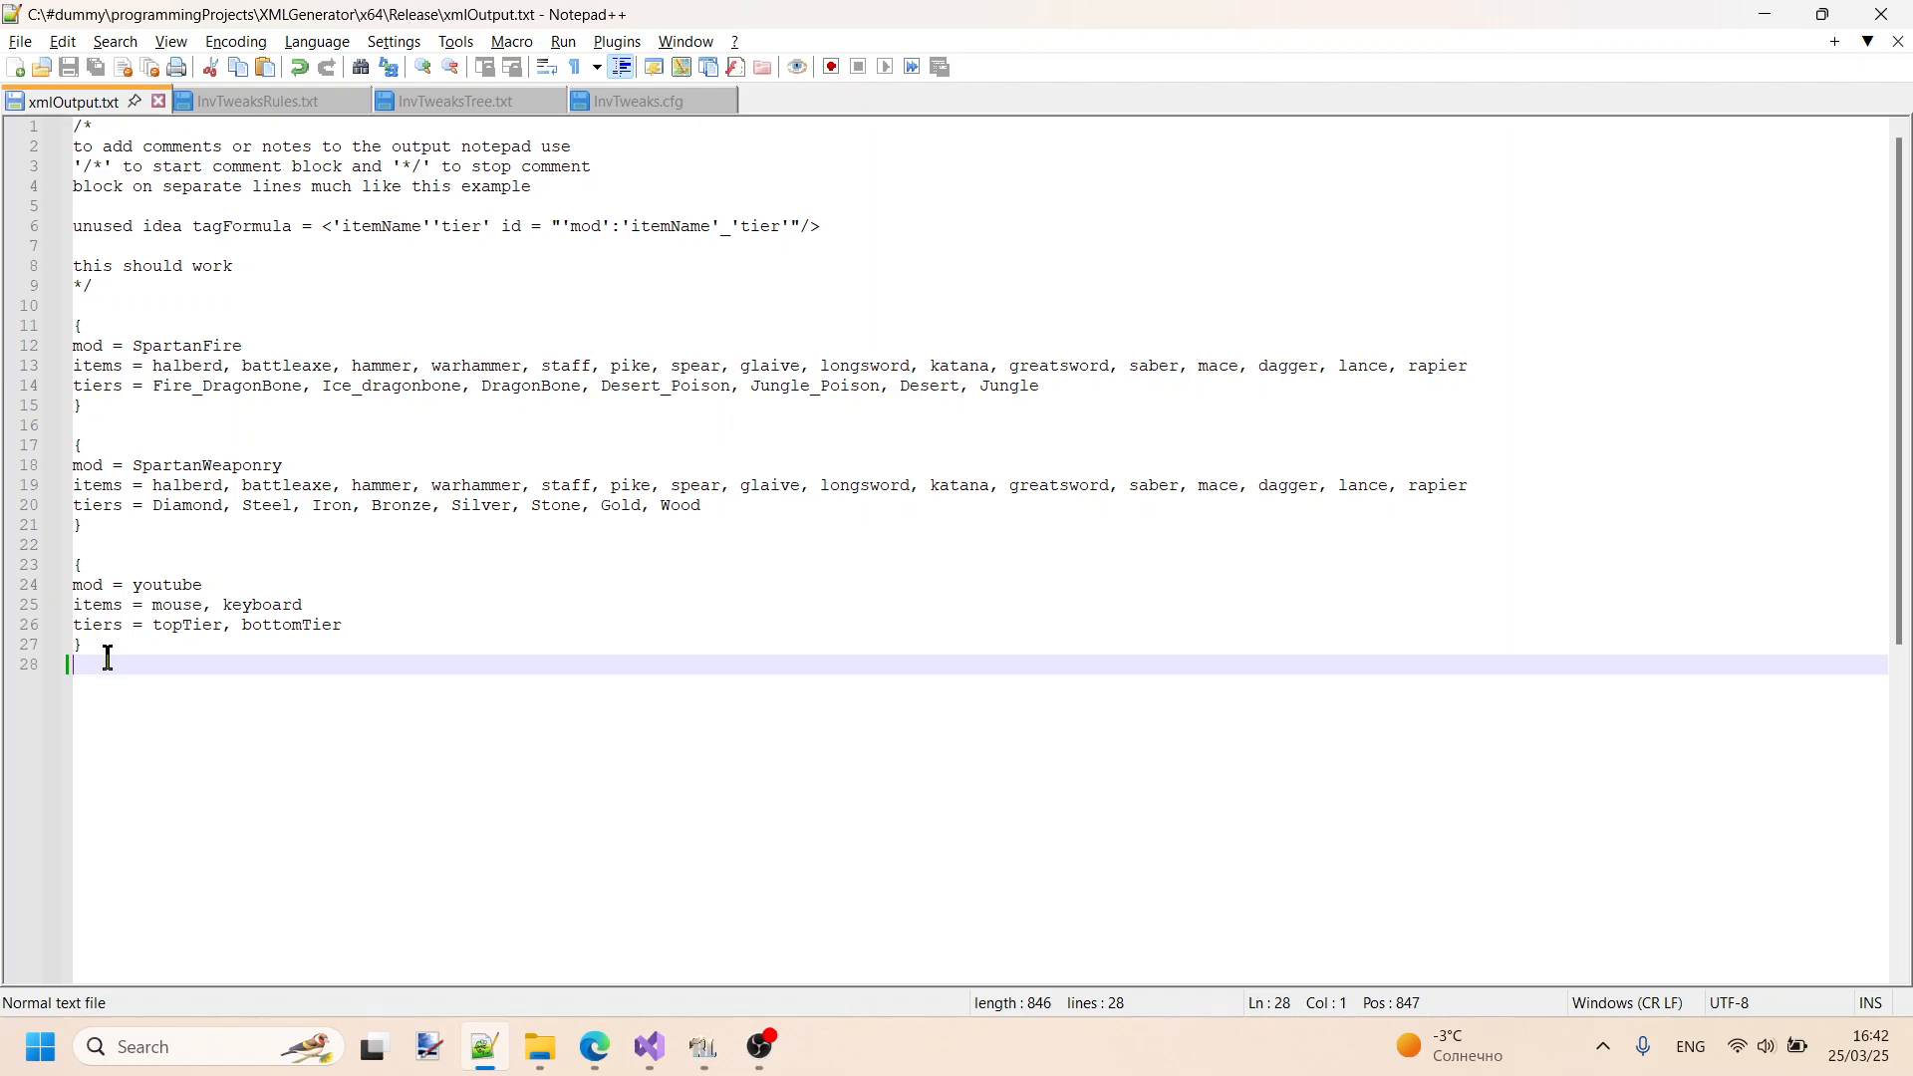
- Replace the youtube block's three lines with blank "mod =", "items =" and "tiers =" lines
drag(370, 627, 3, 585)
key(Delete)
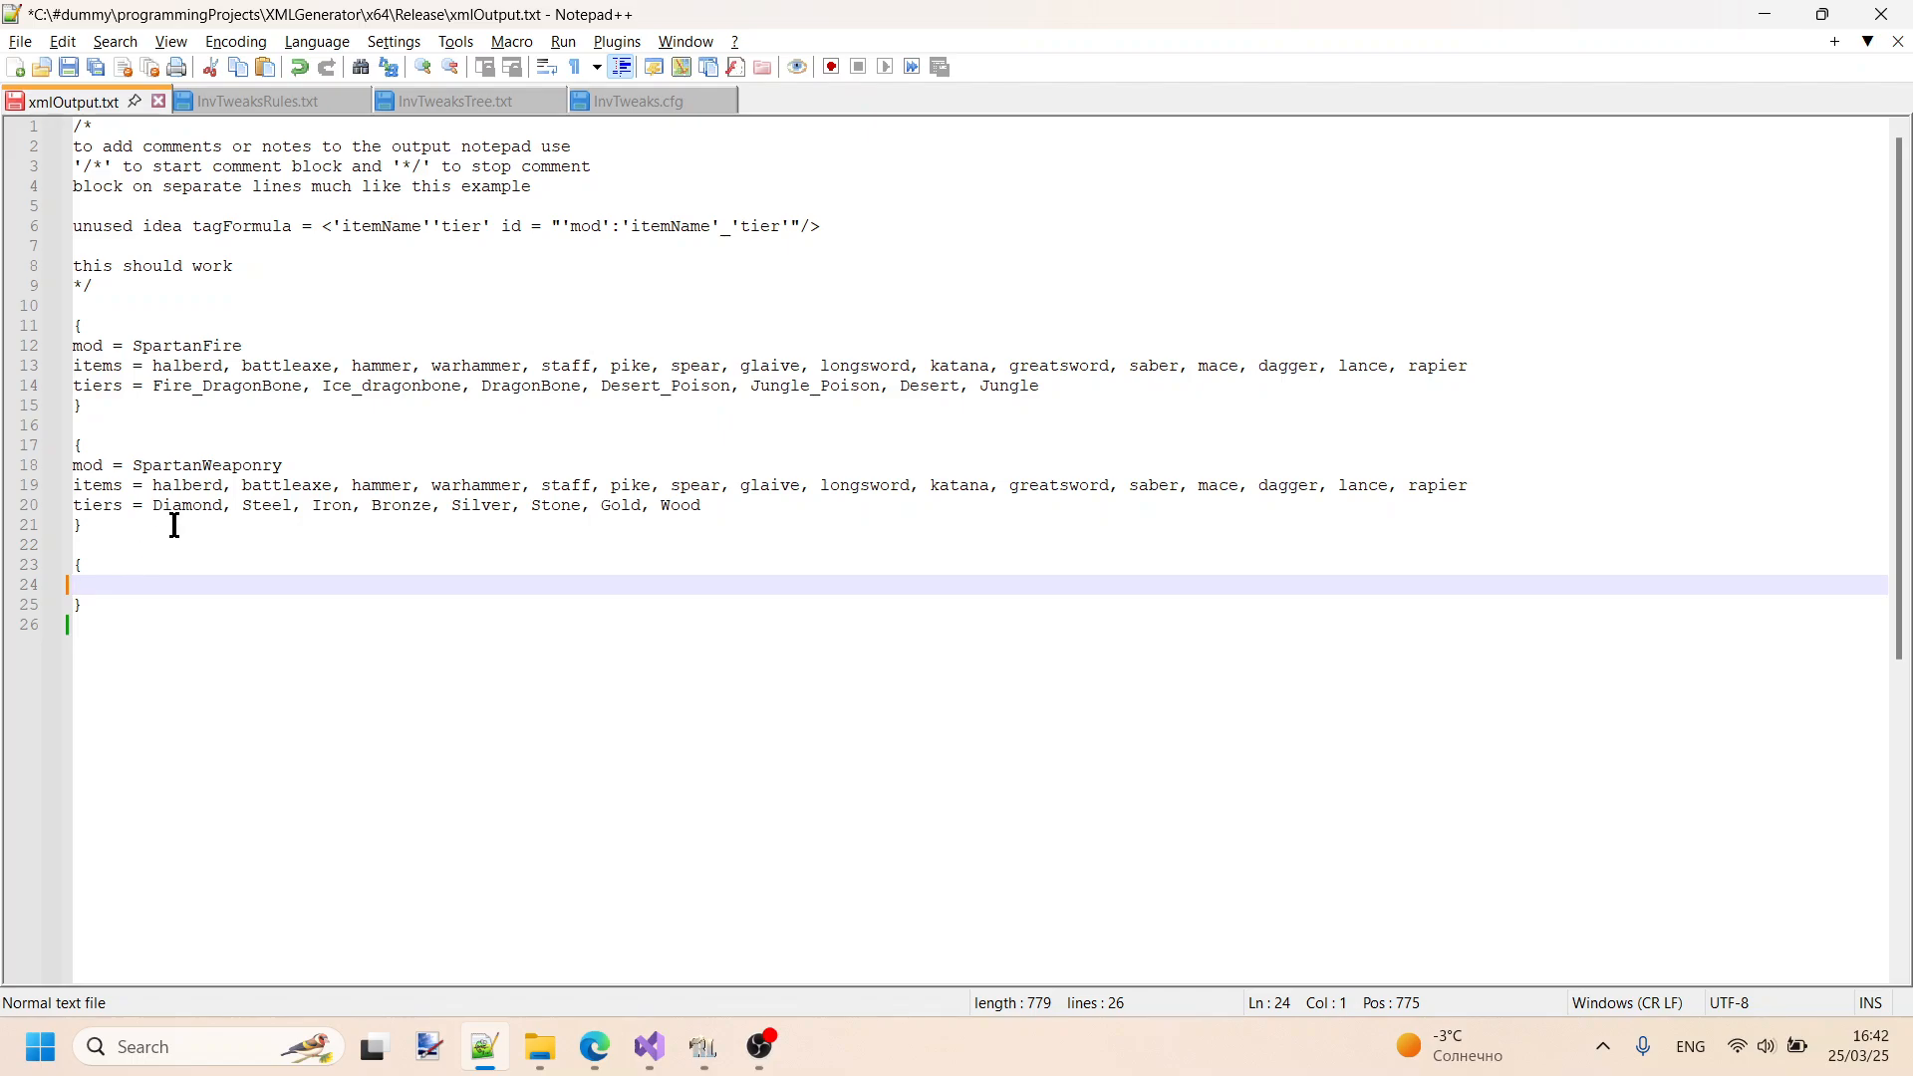
text(mod =)
key(Return)
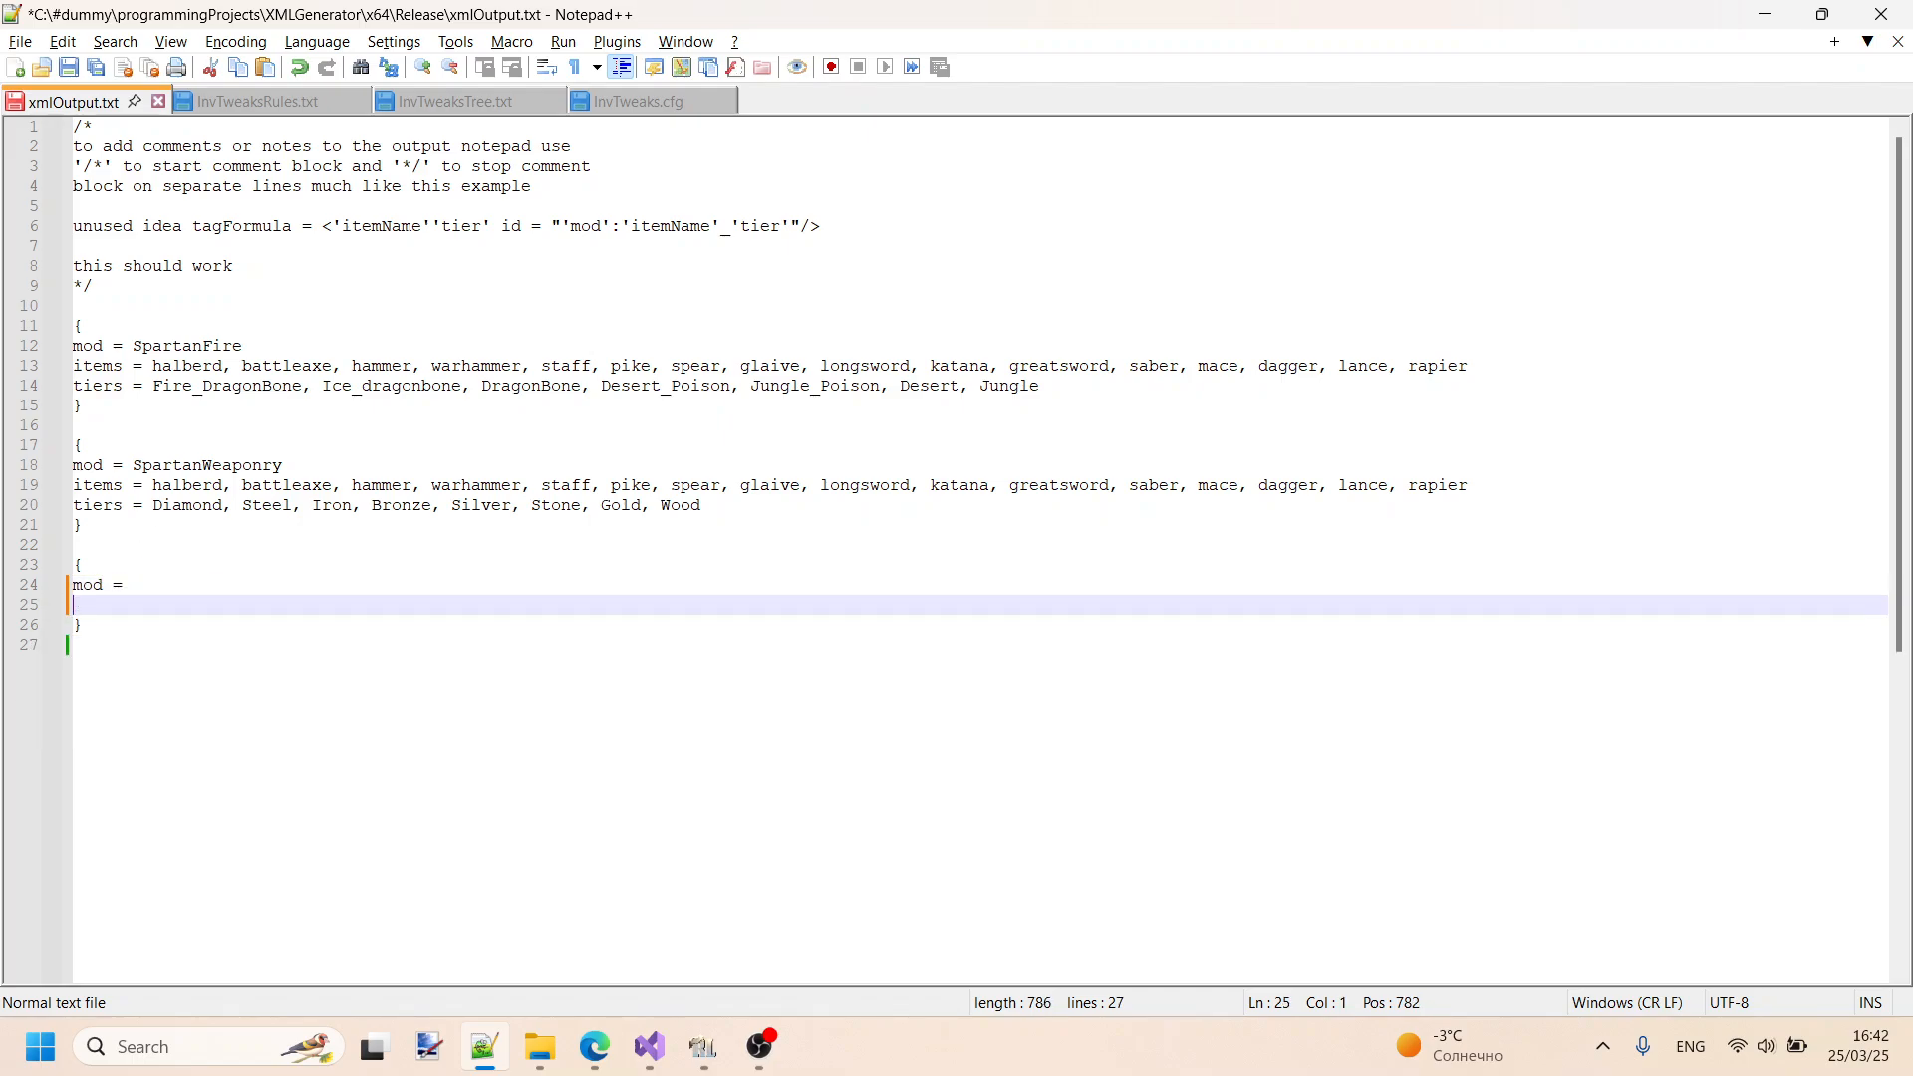
text(items =)
key(Return)
text(tiers =)
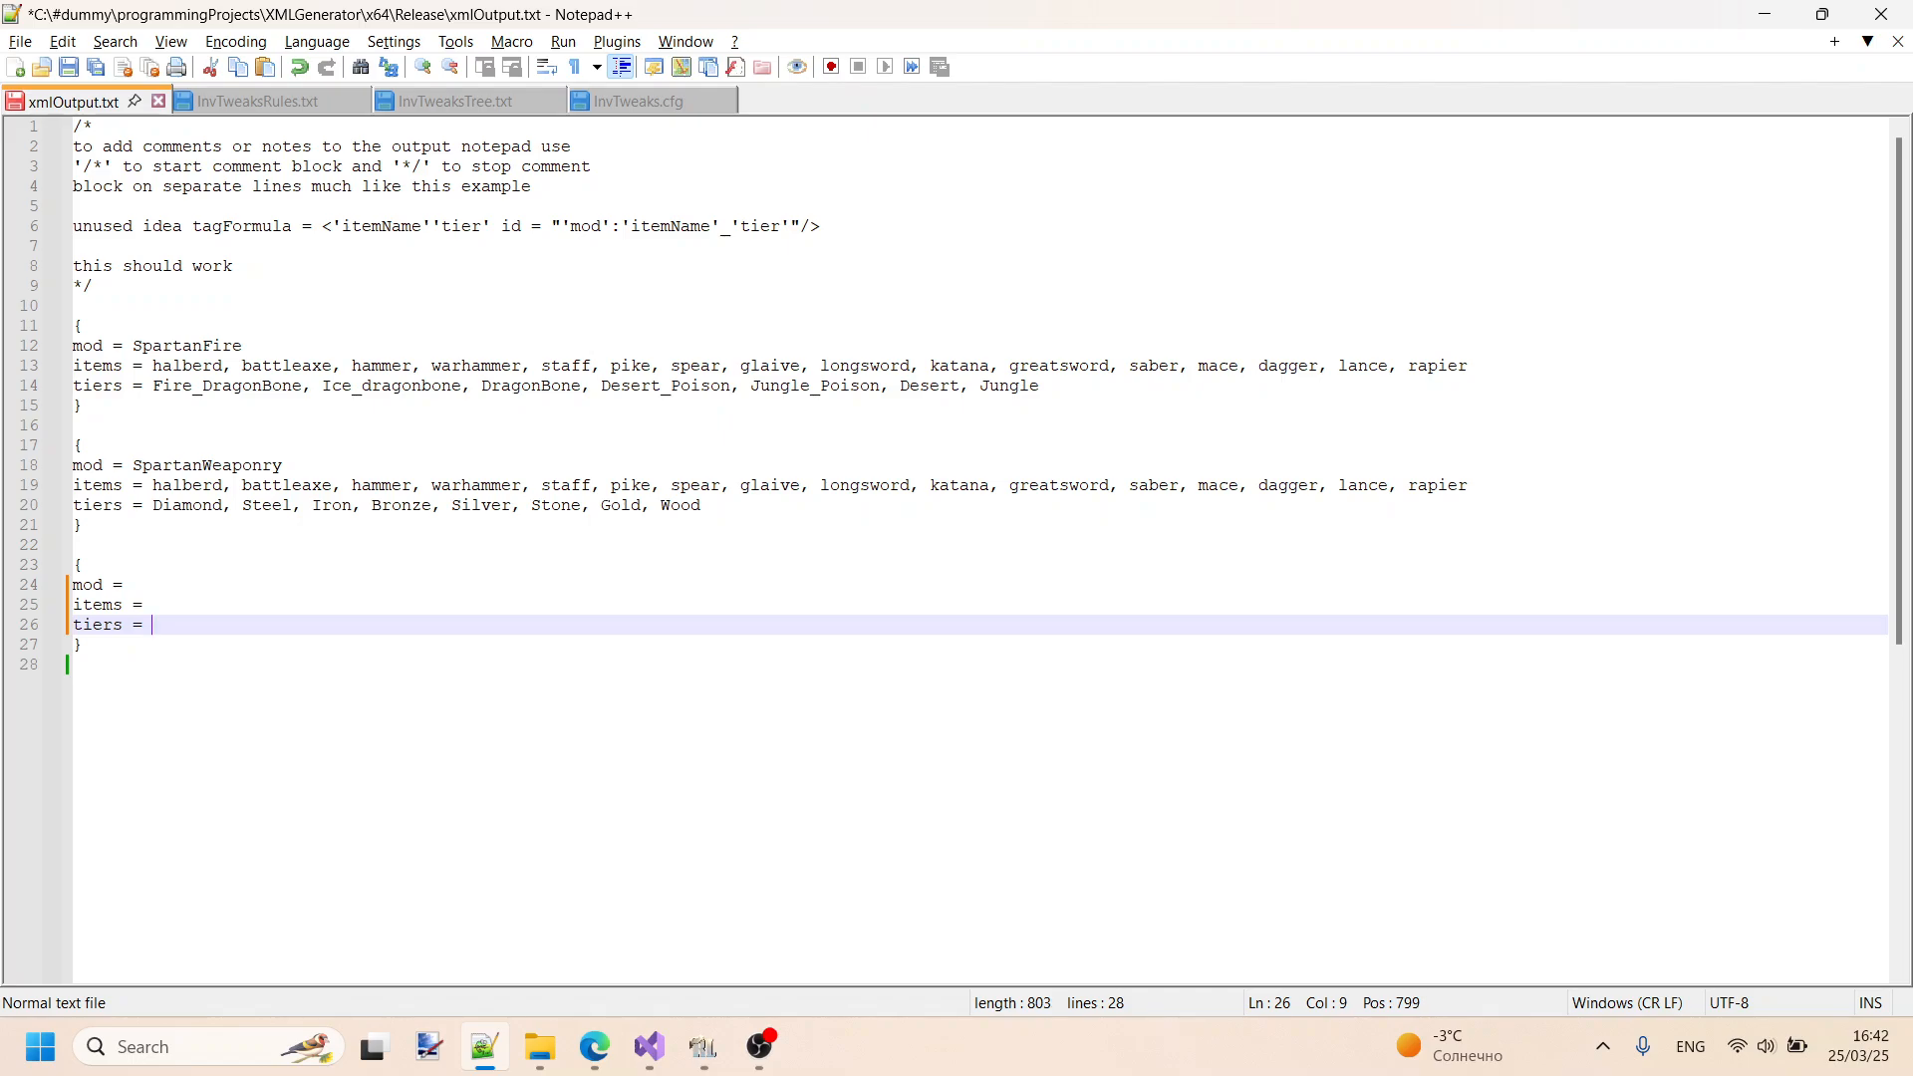
click(240, 585)
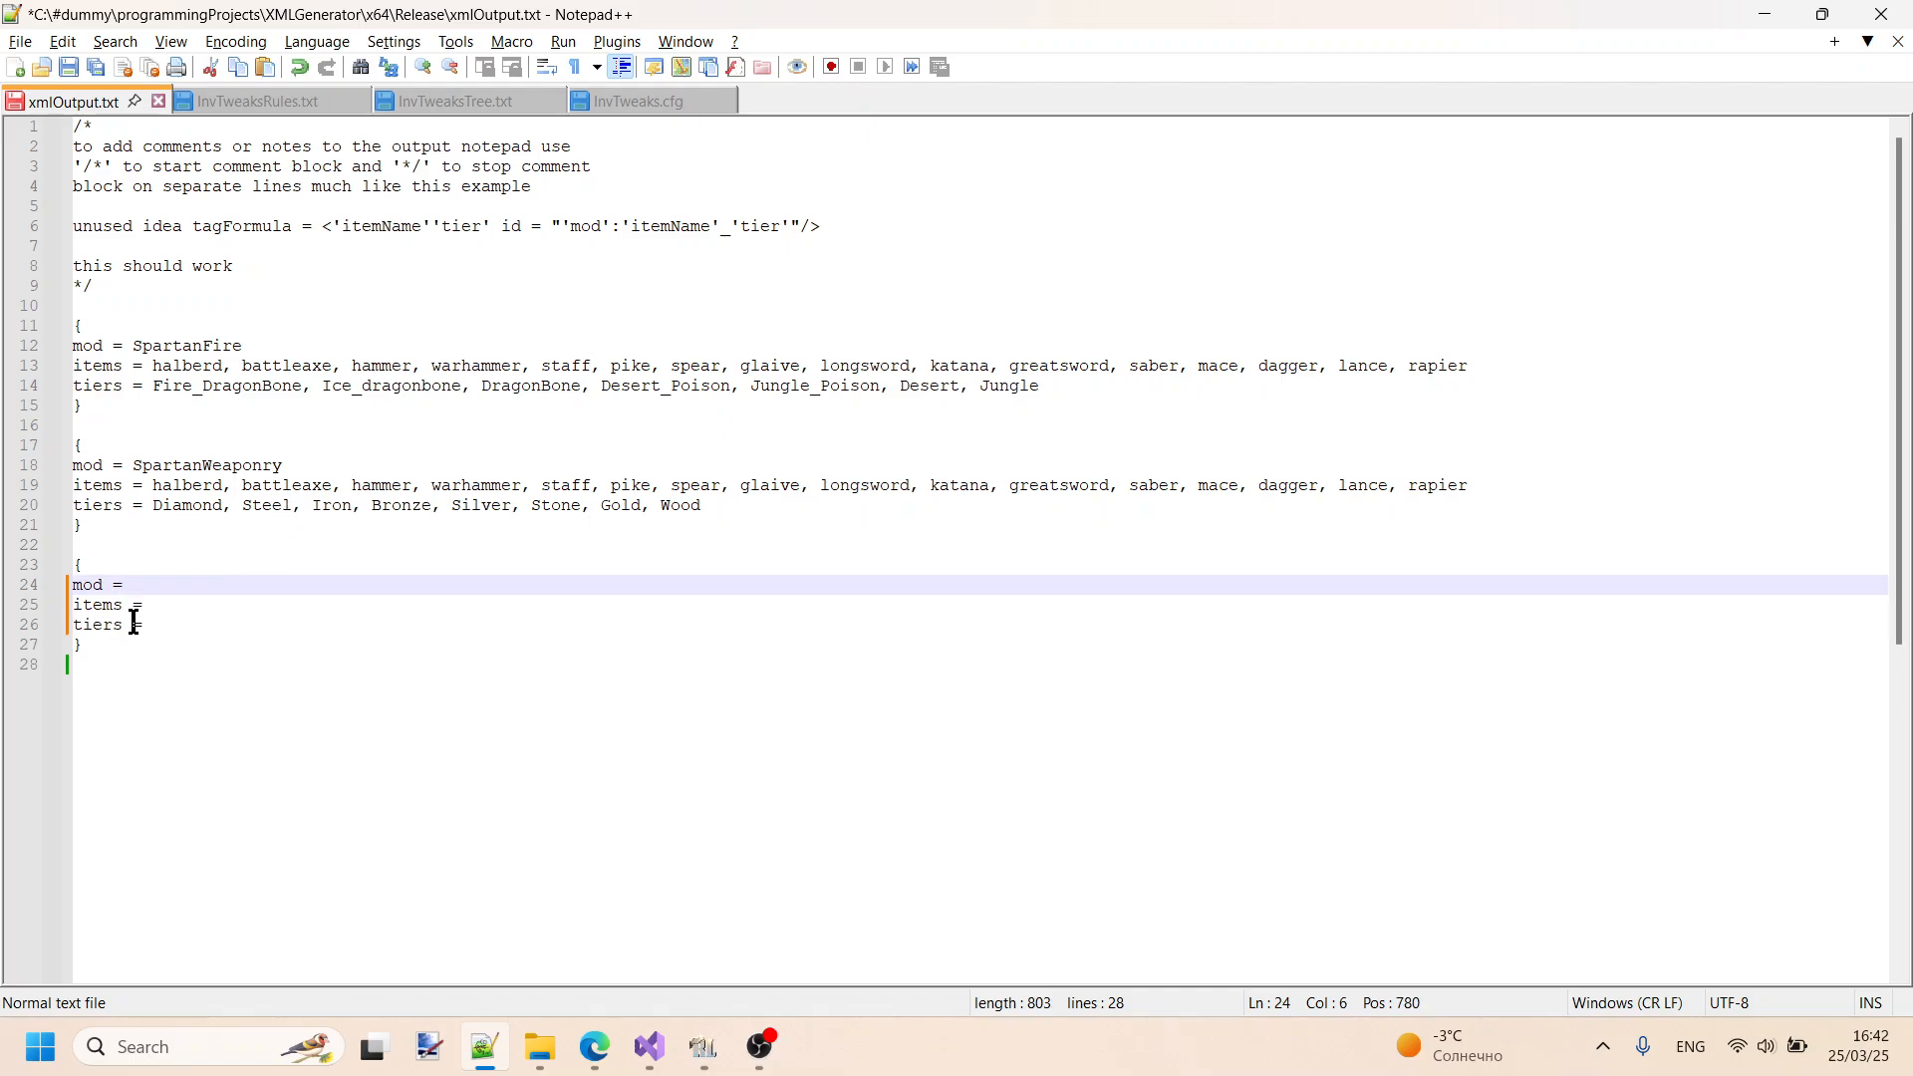
click(186, 625)
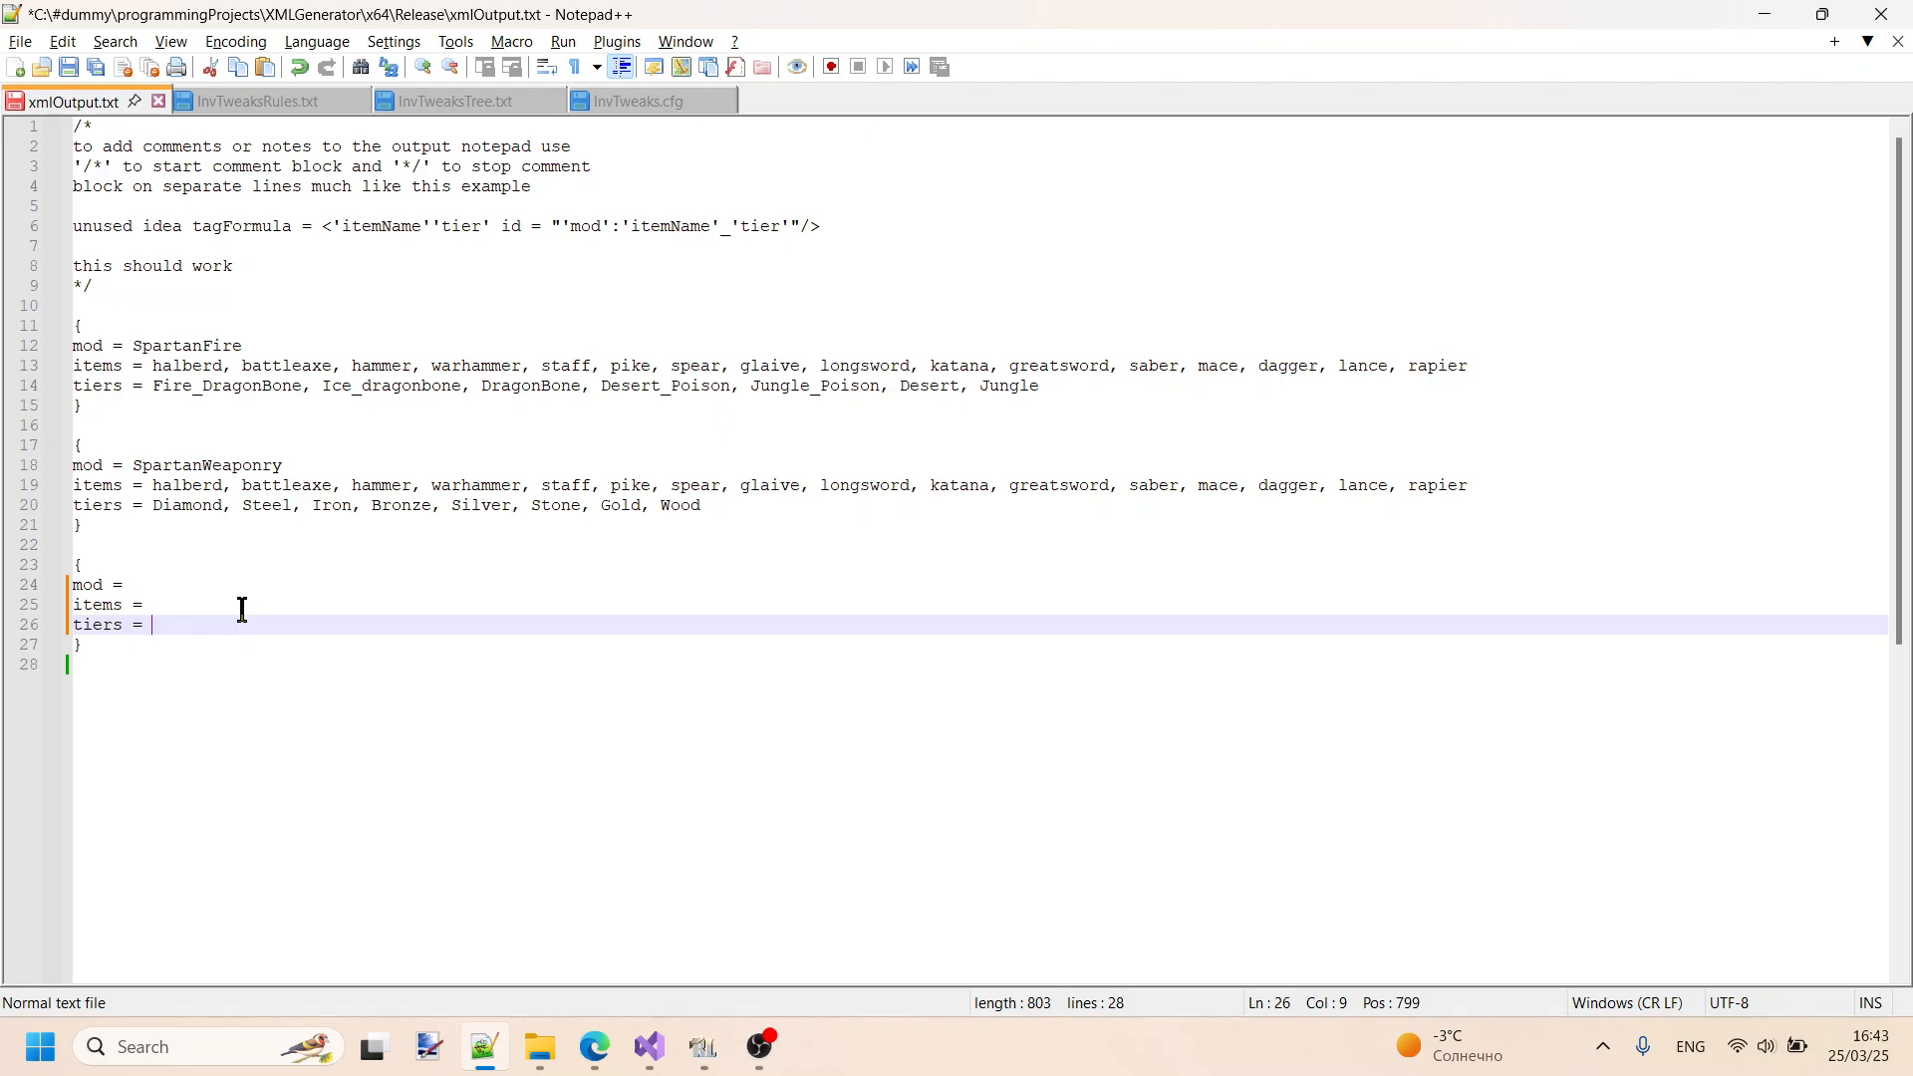
click(192, 591)
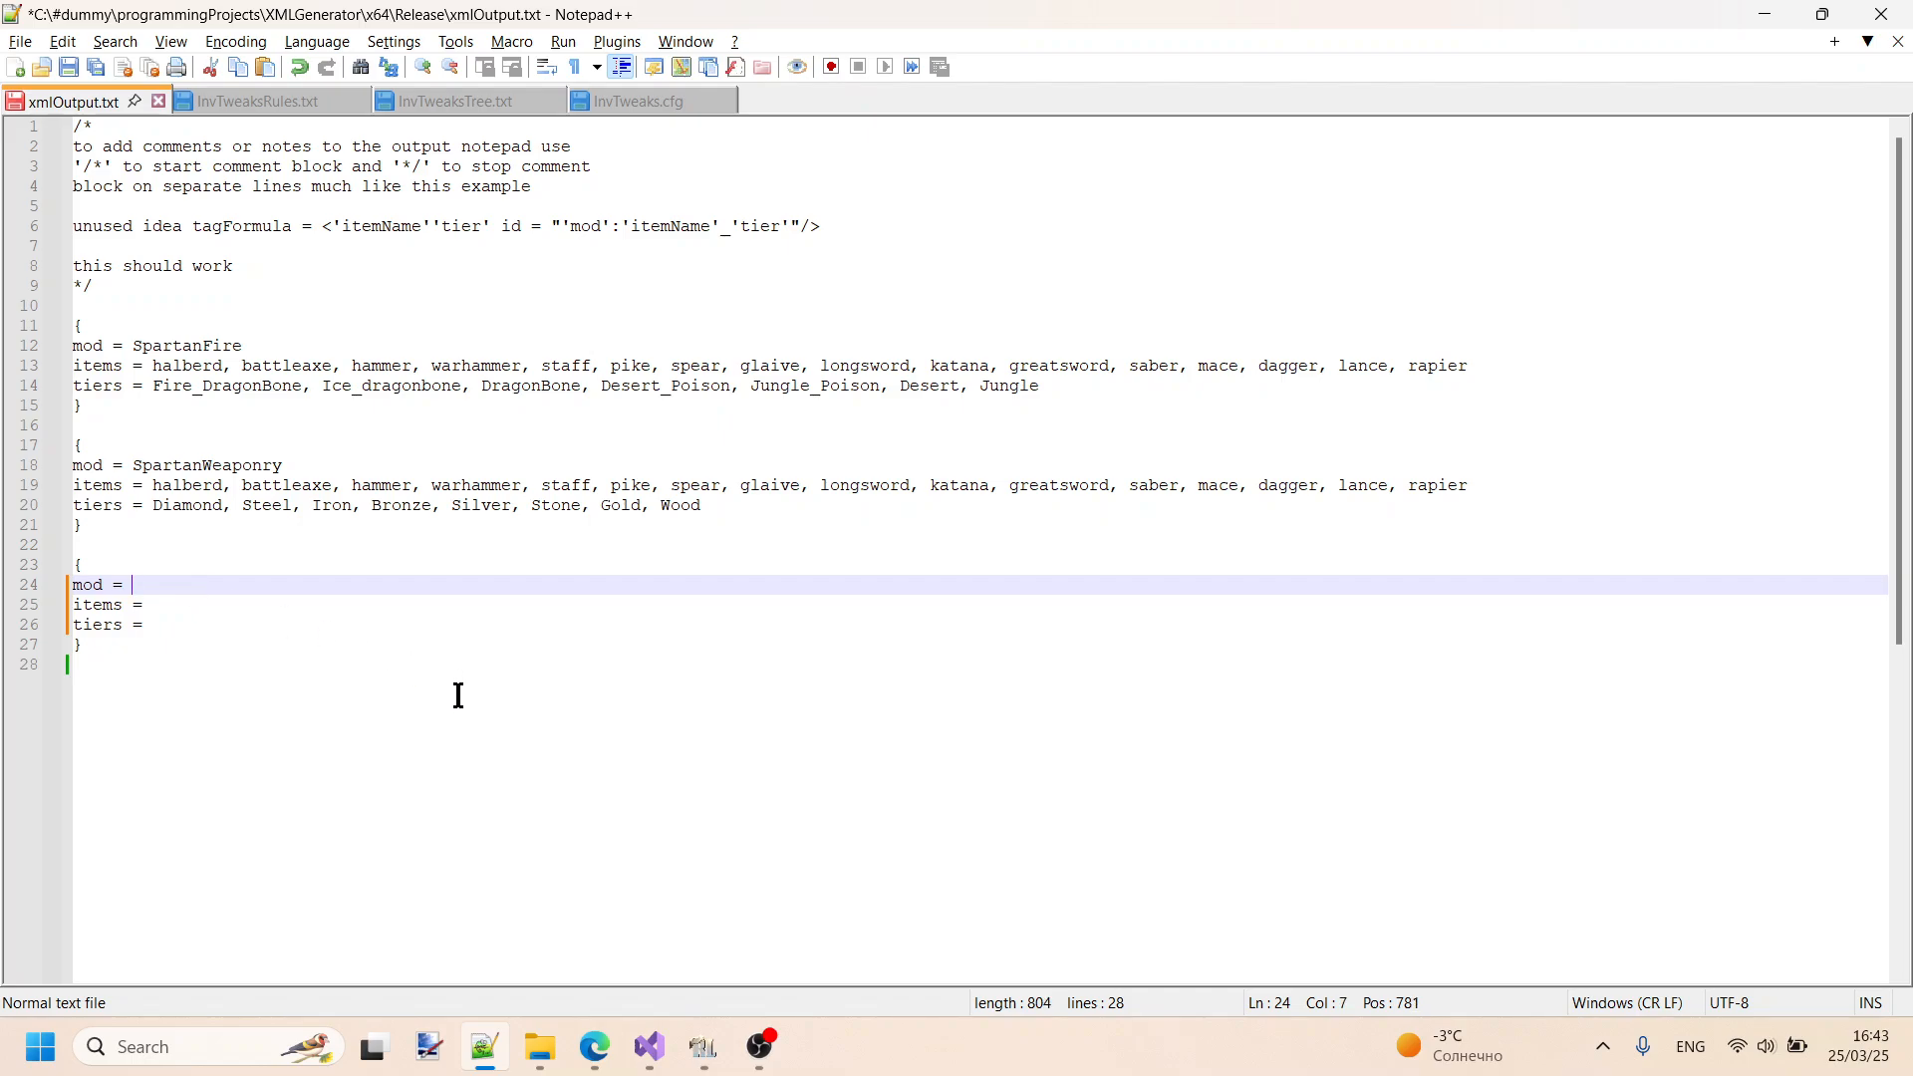
- Switch to RLCraft, clear the item search and search the inventory's item list for "roughtweaks"
click(704, 1045)
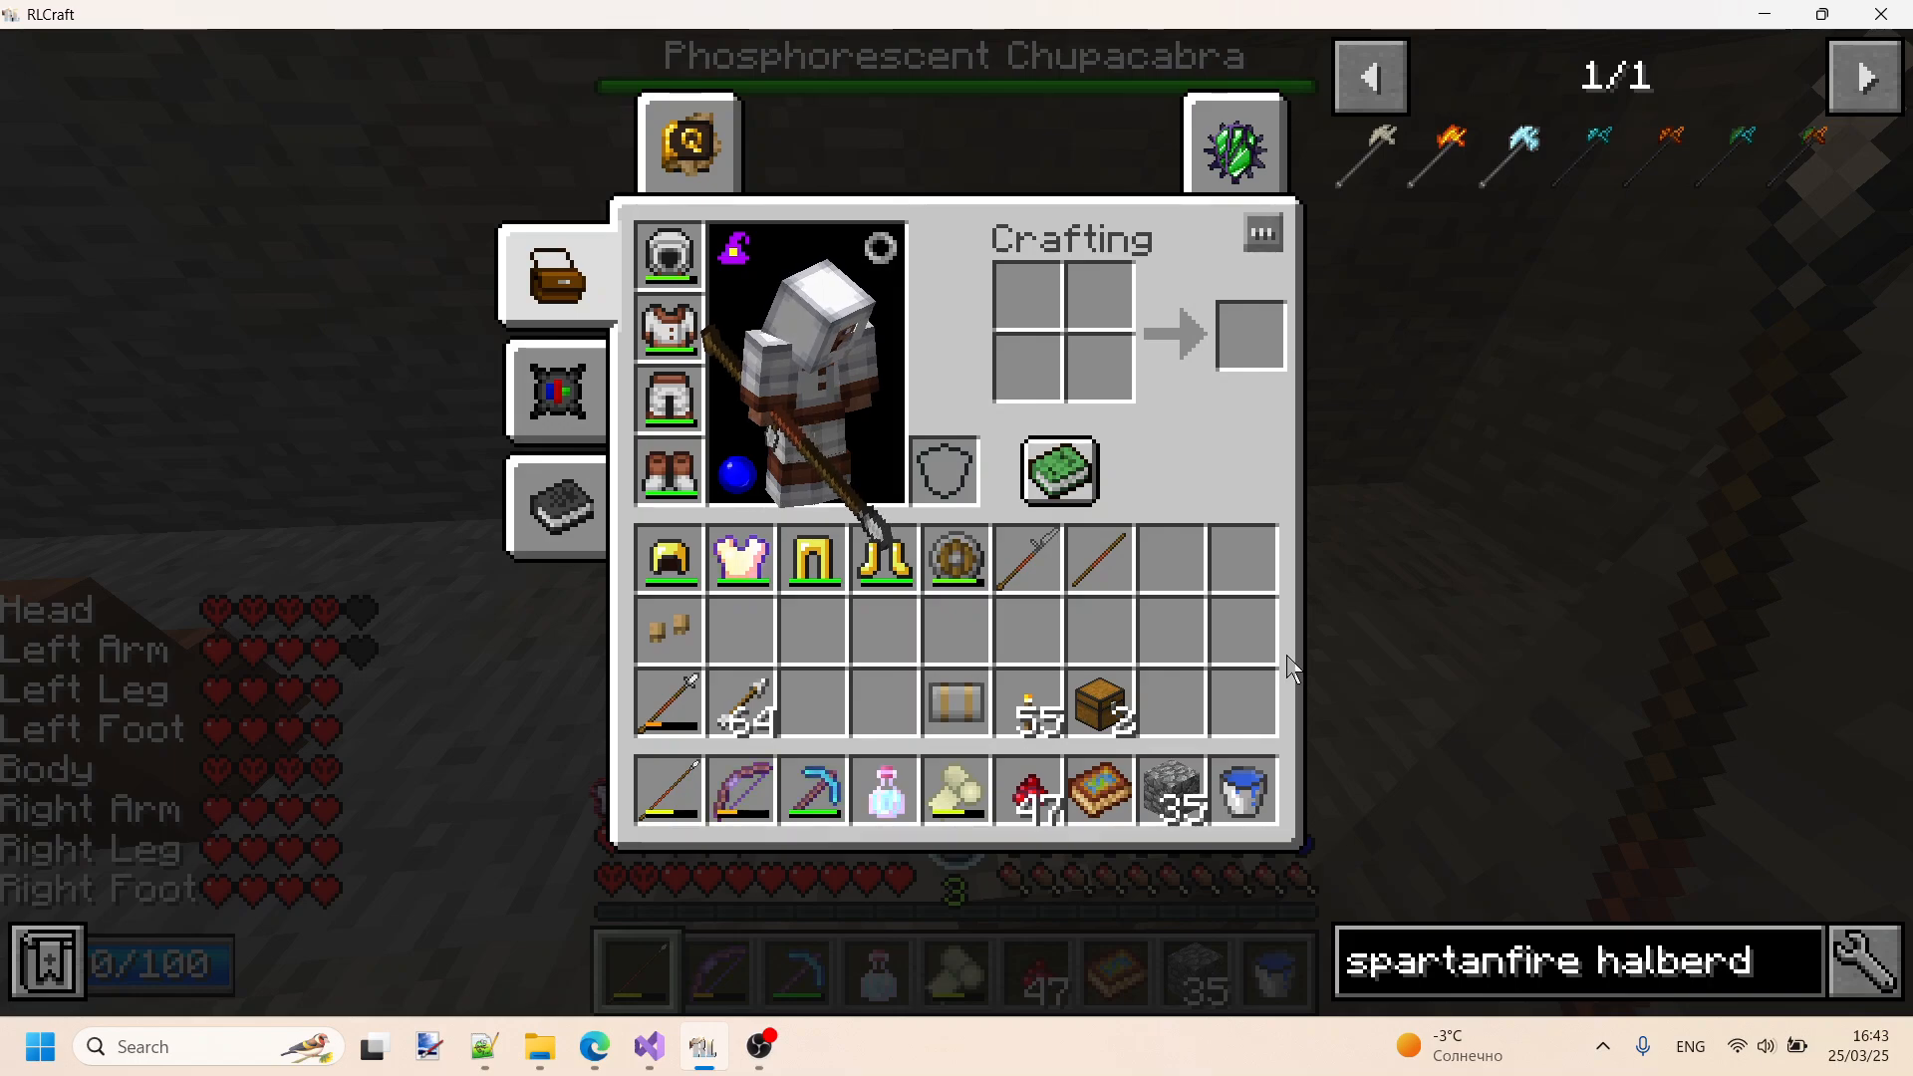
key(Escape)
key(e)
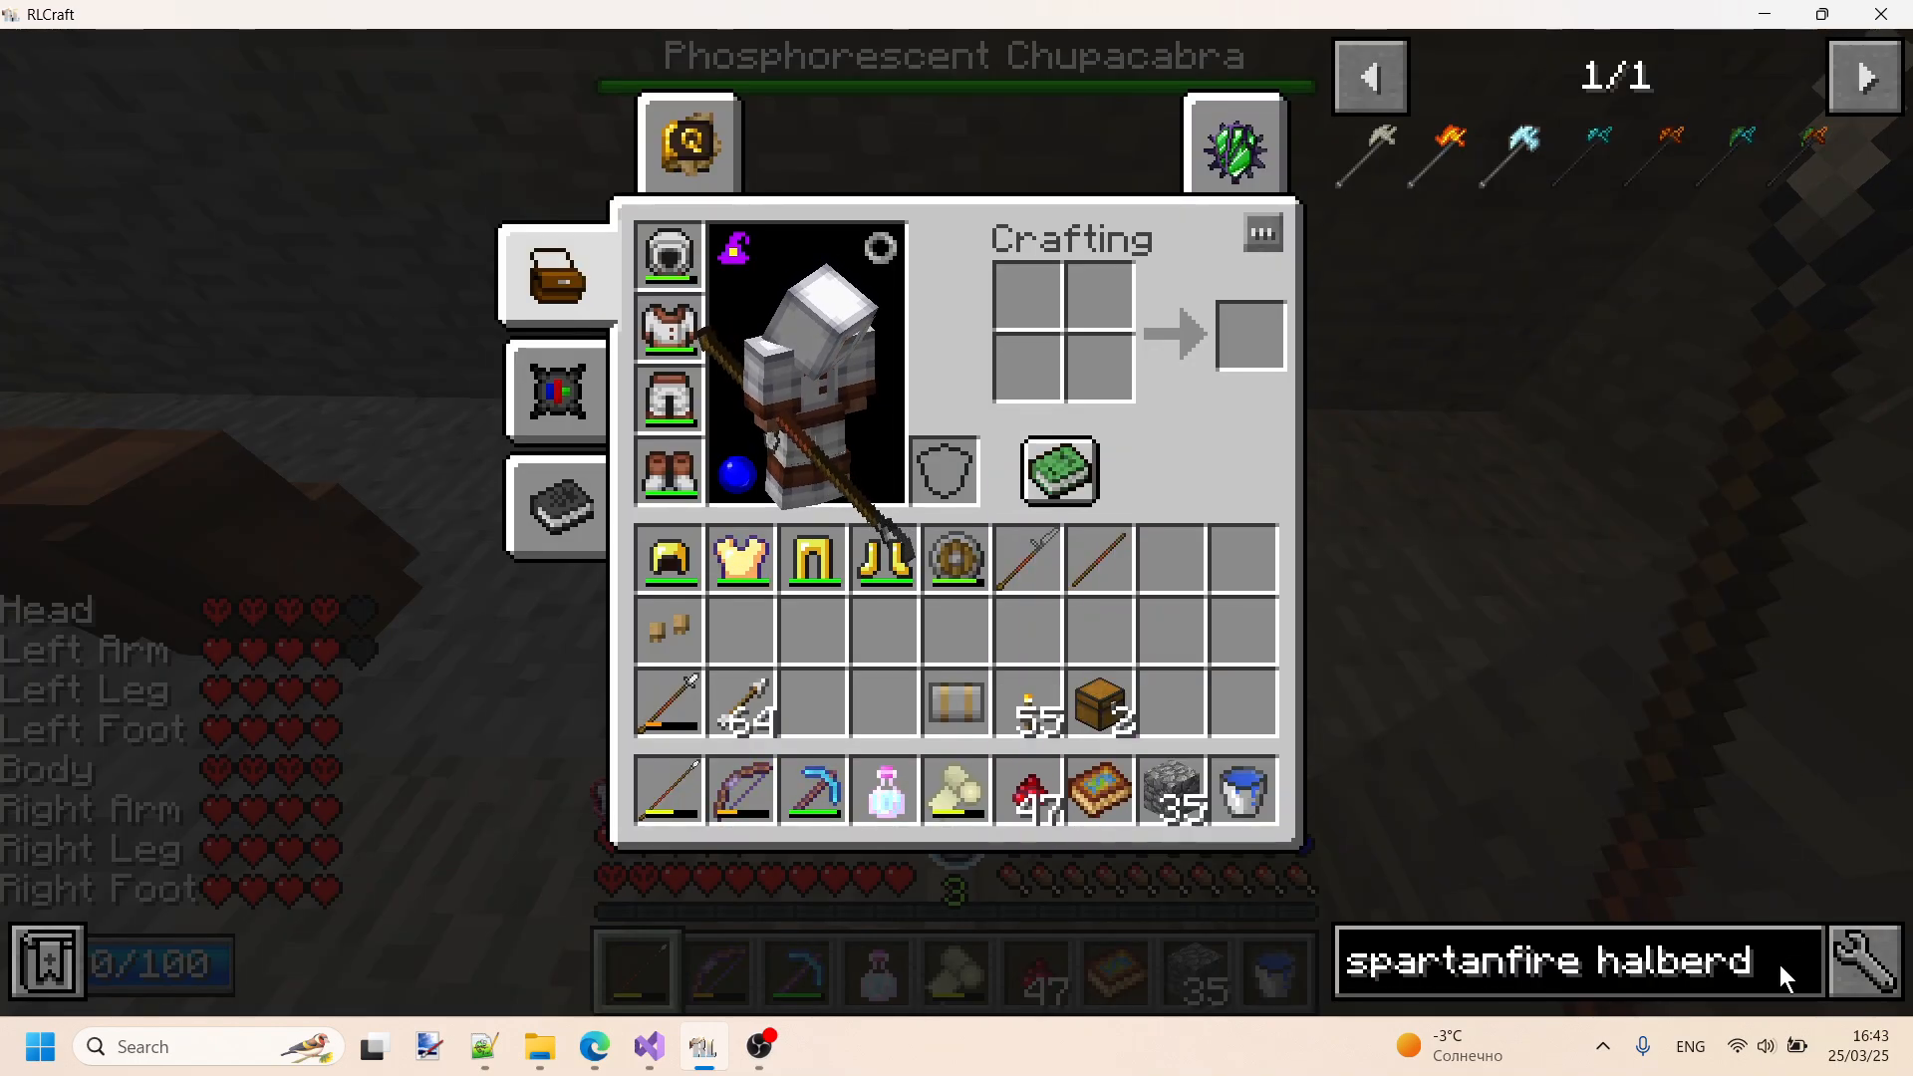
key(BackSpace)
key(BackSpace)
key(BackSpace)
key(BackSpace)
key(BackSpace)
key(BackSpace)
key(BackSpace)
key(BackSpace)
key(BackSpace)
key(BackSpace)
key(BackSpace)
key(BackSpace)
key(BackSpace)
key(BackSpace)
key(BackSpace)
key(BackSpace)
key(BackSpace)
key(BackSpace)
key(BackSpace)
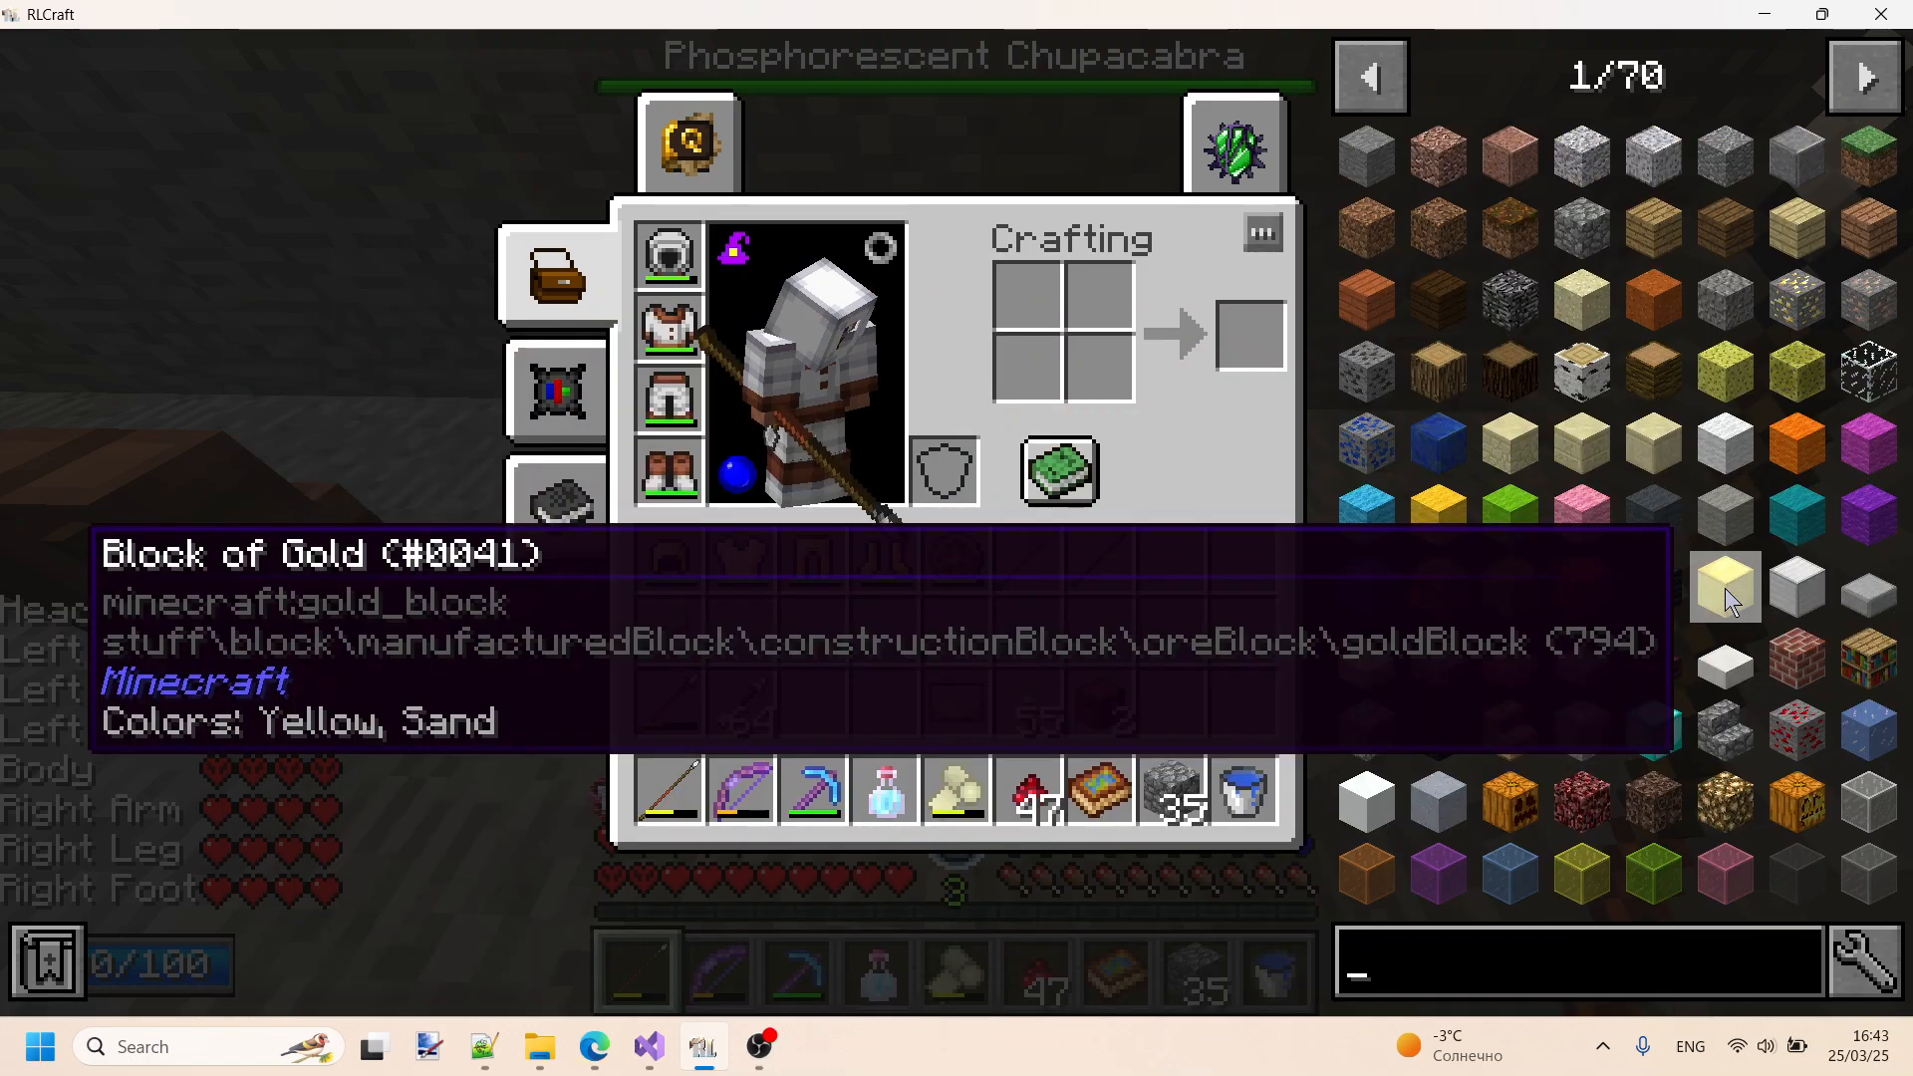
scroll(1798, 588, down, 3)
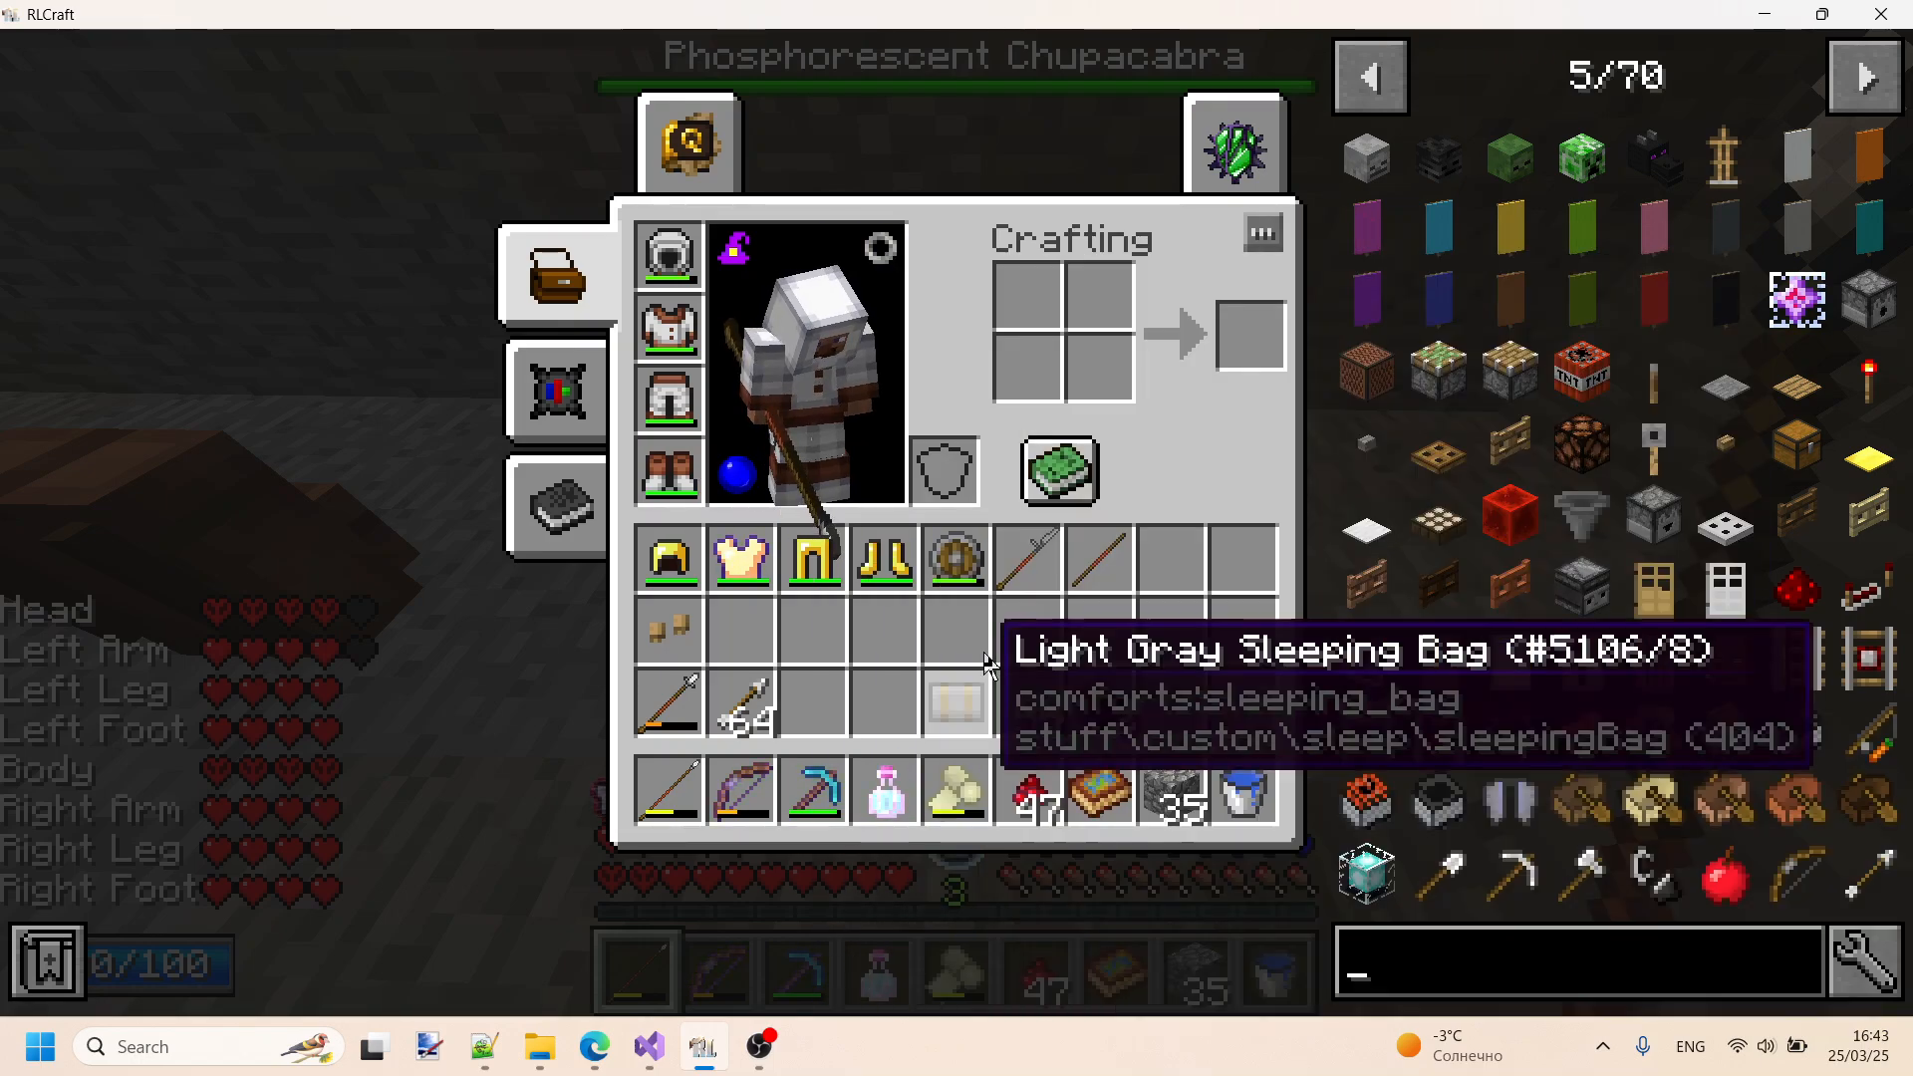
text(rough)
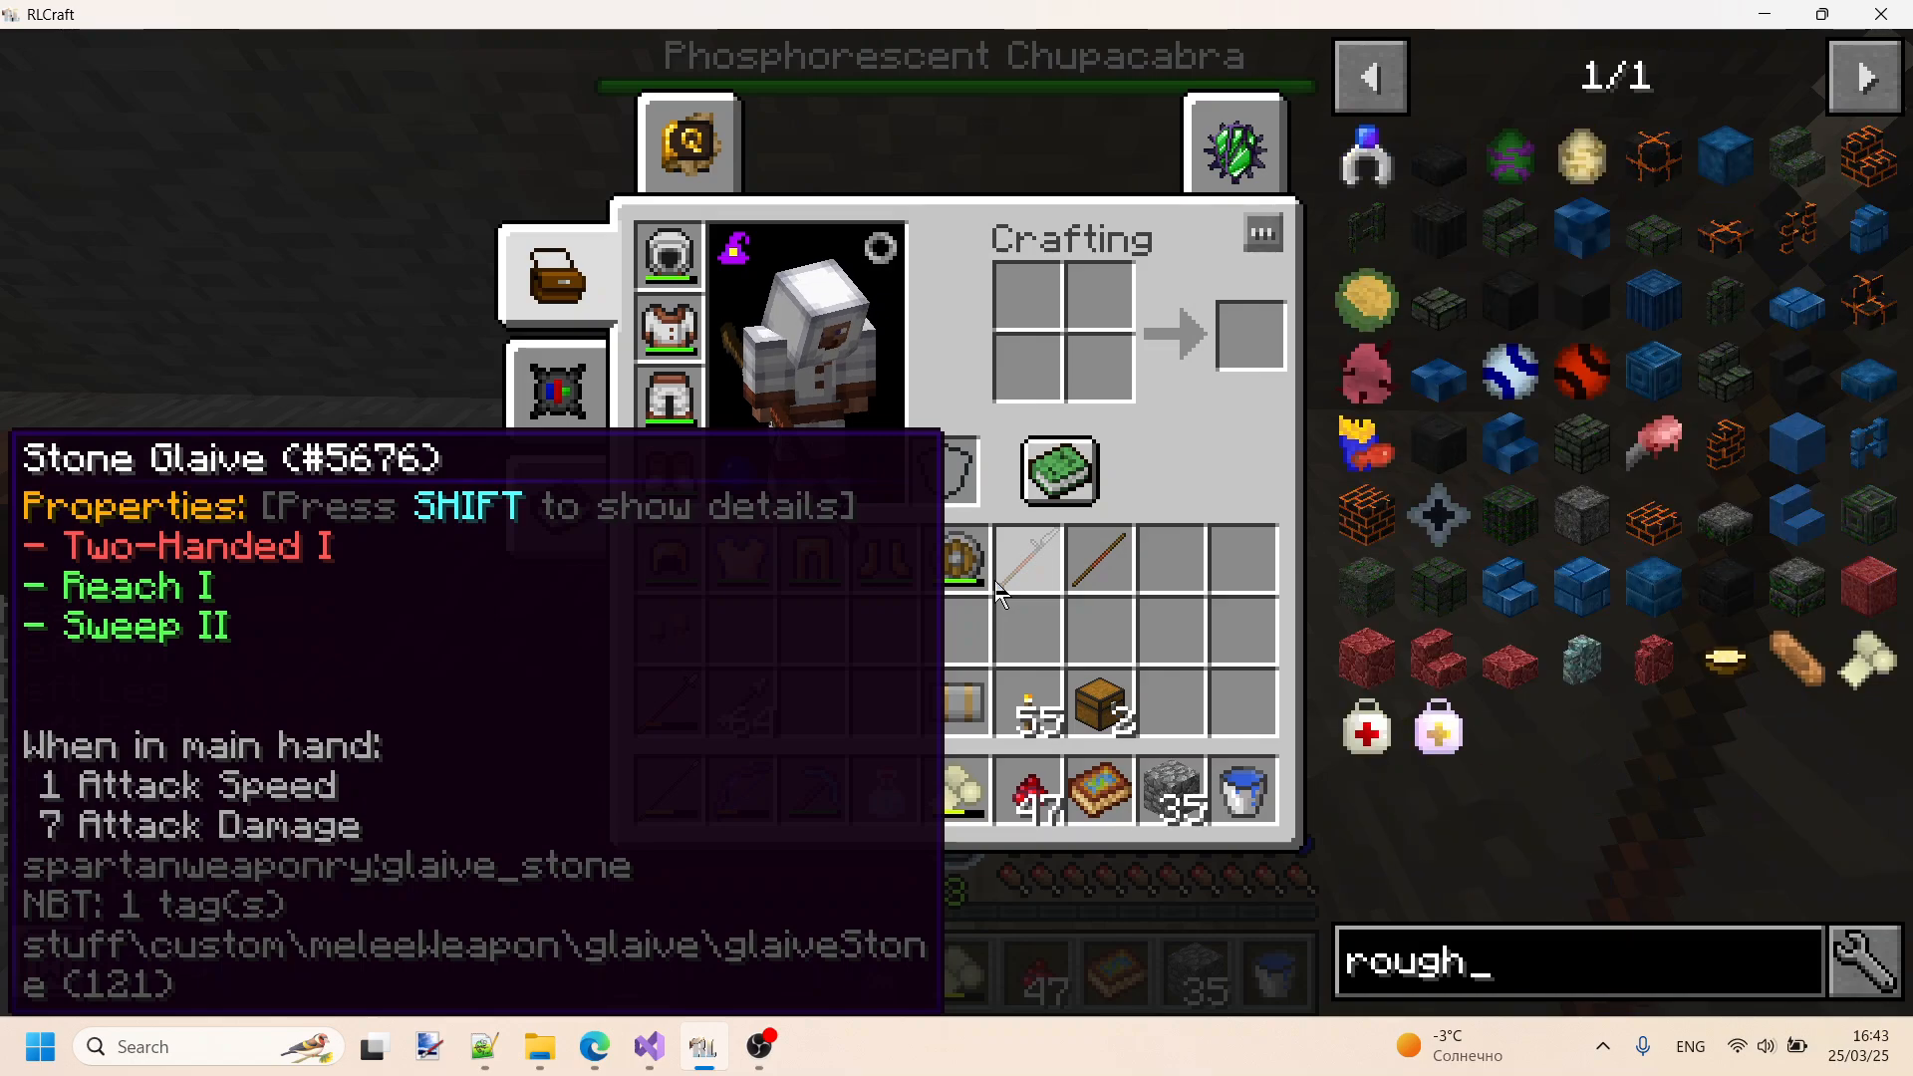
text(tweaks)
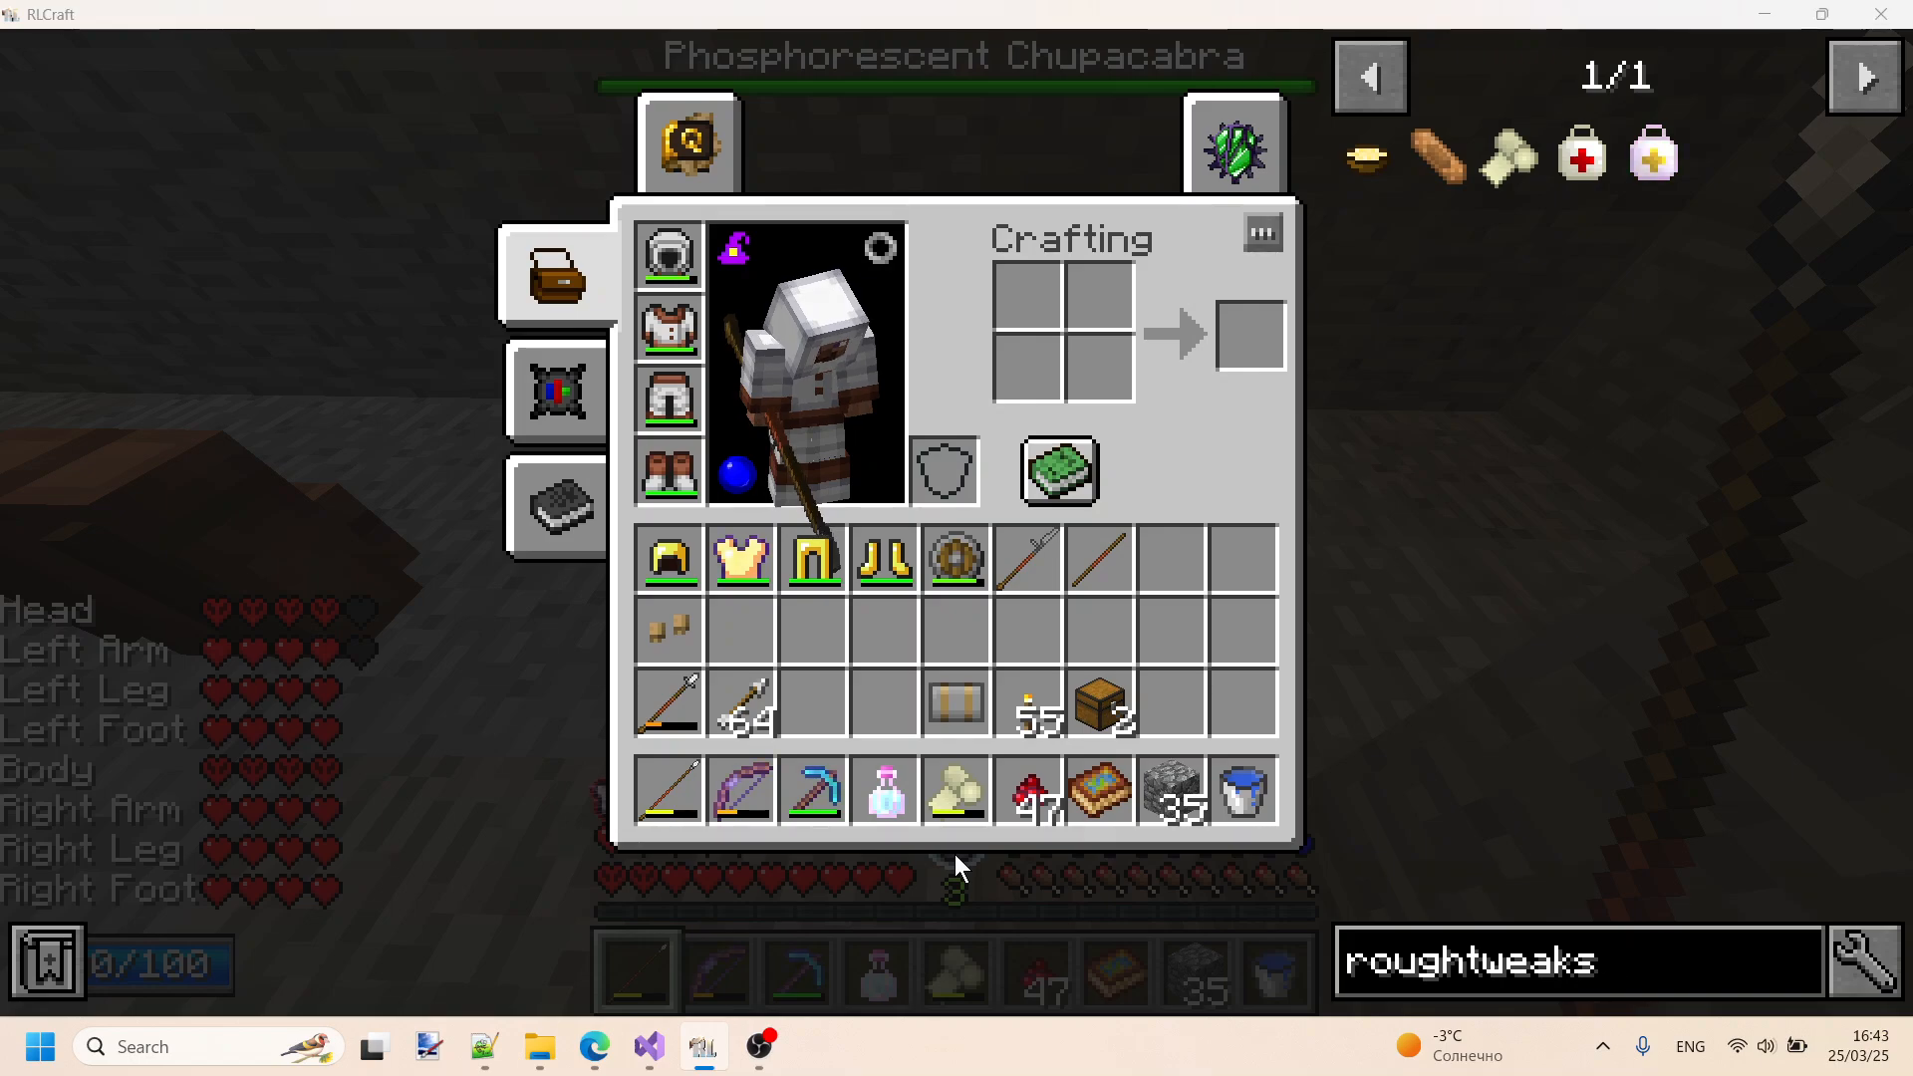
- Return to xmlOutput.txt in Notepad++, set the blank block's mod to RoughTweaks, save the file and highlight the mod name
key(alt+Tab)
text(roug)
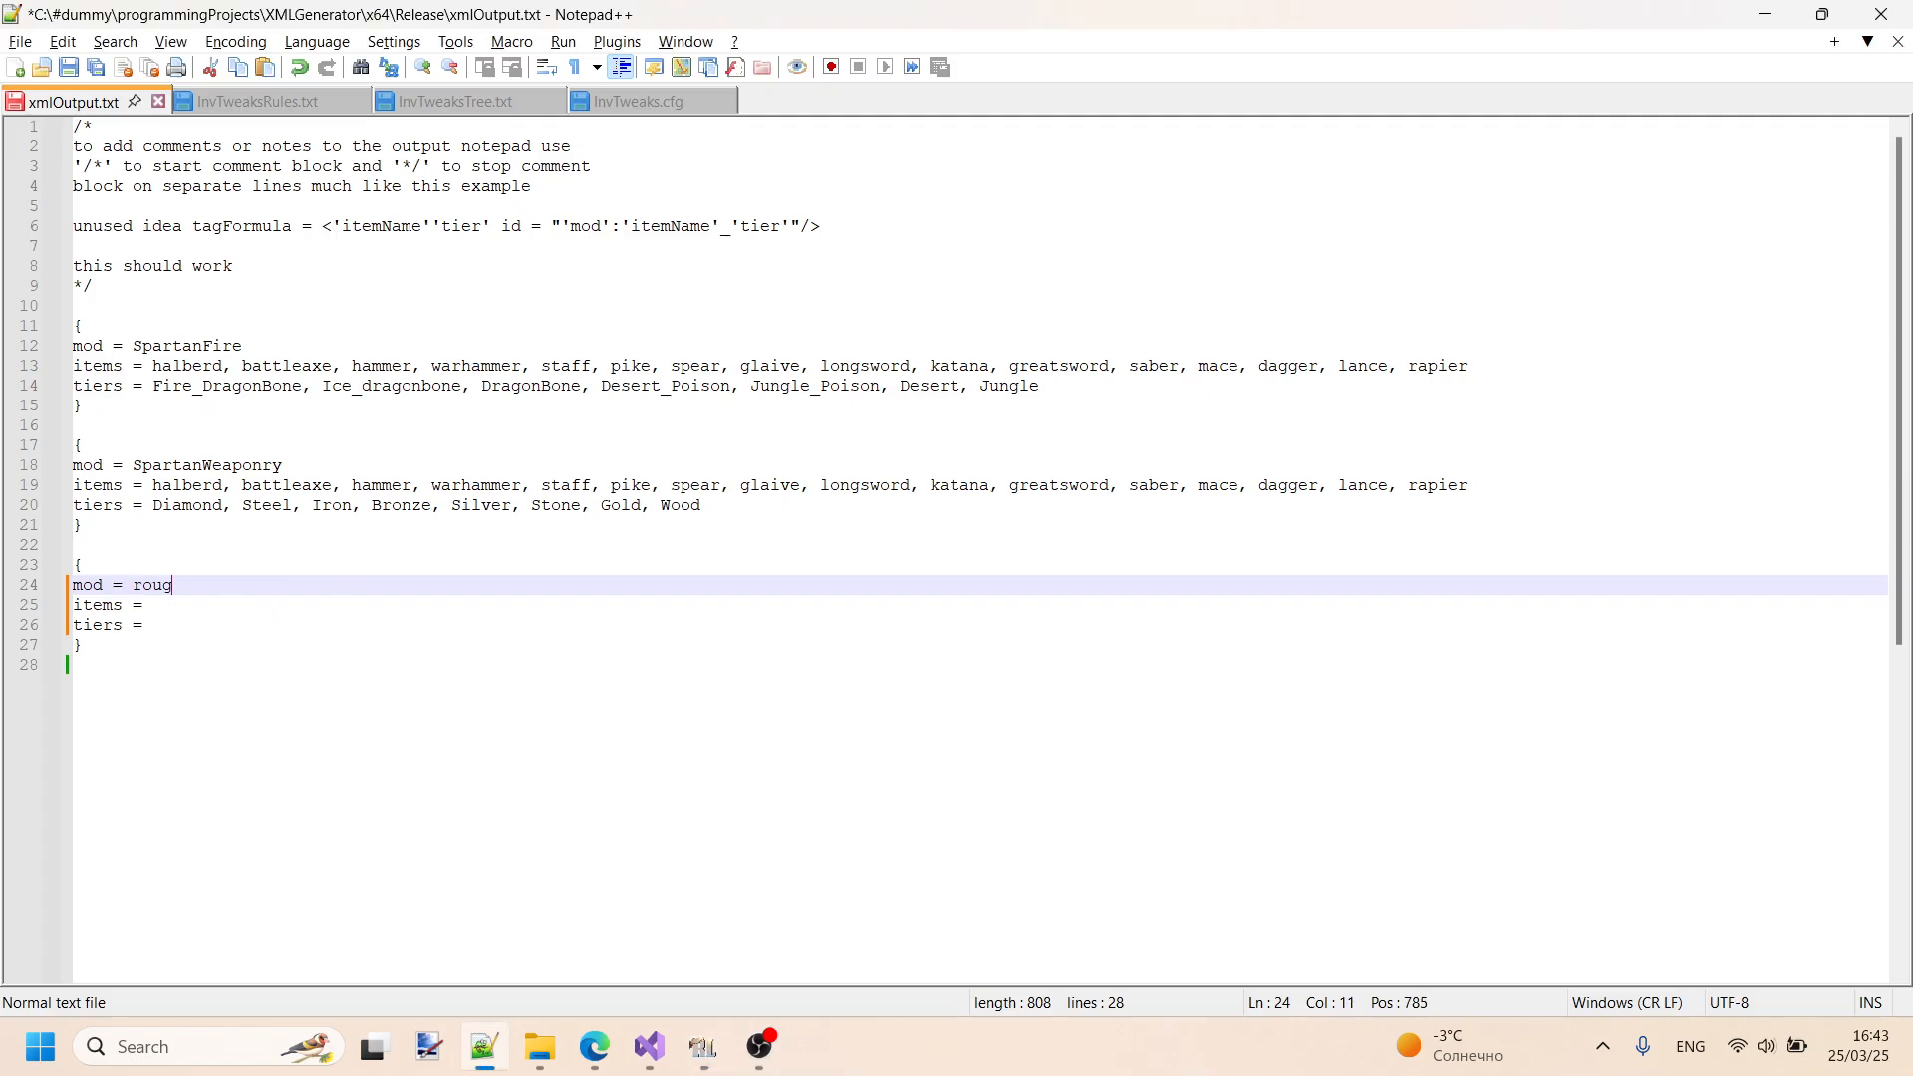
text(hTweaks)
key(Left)
key(Left)
key(Left)
key(BackSpace)
text(R)
key(ctrl+s)
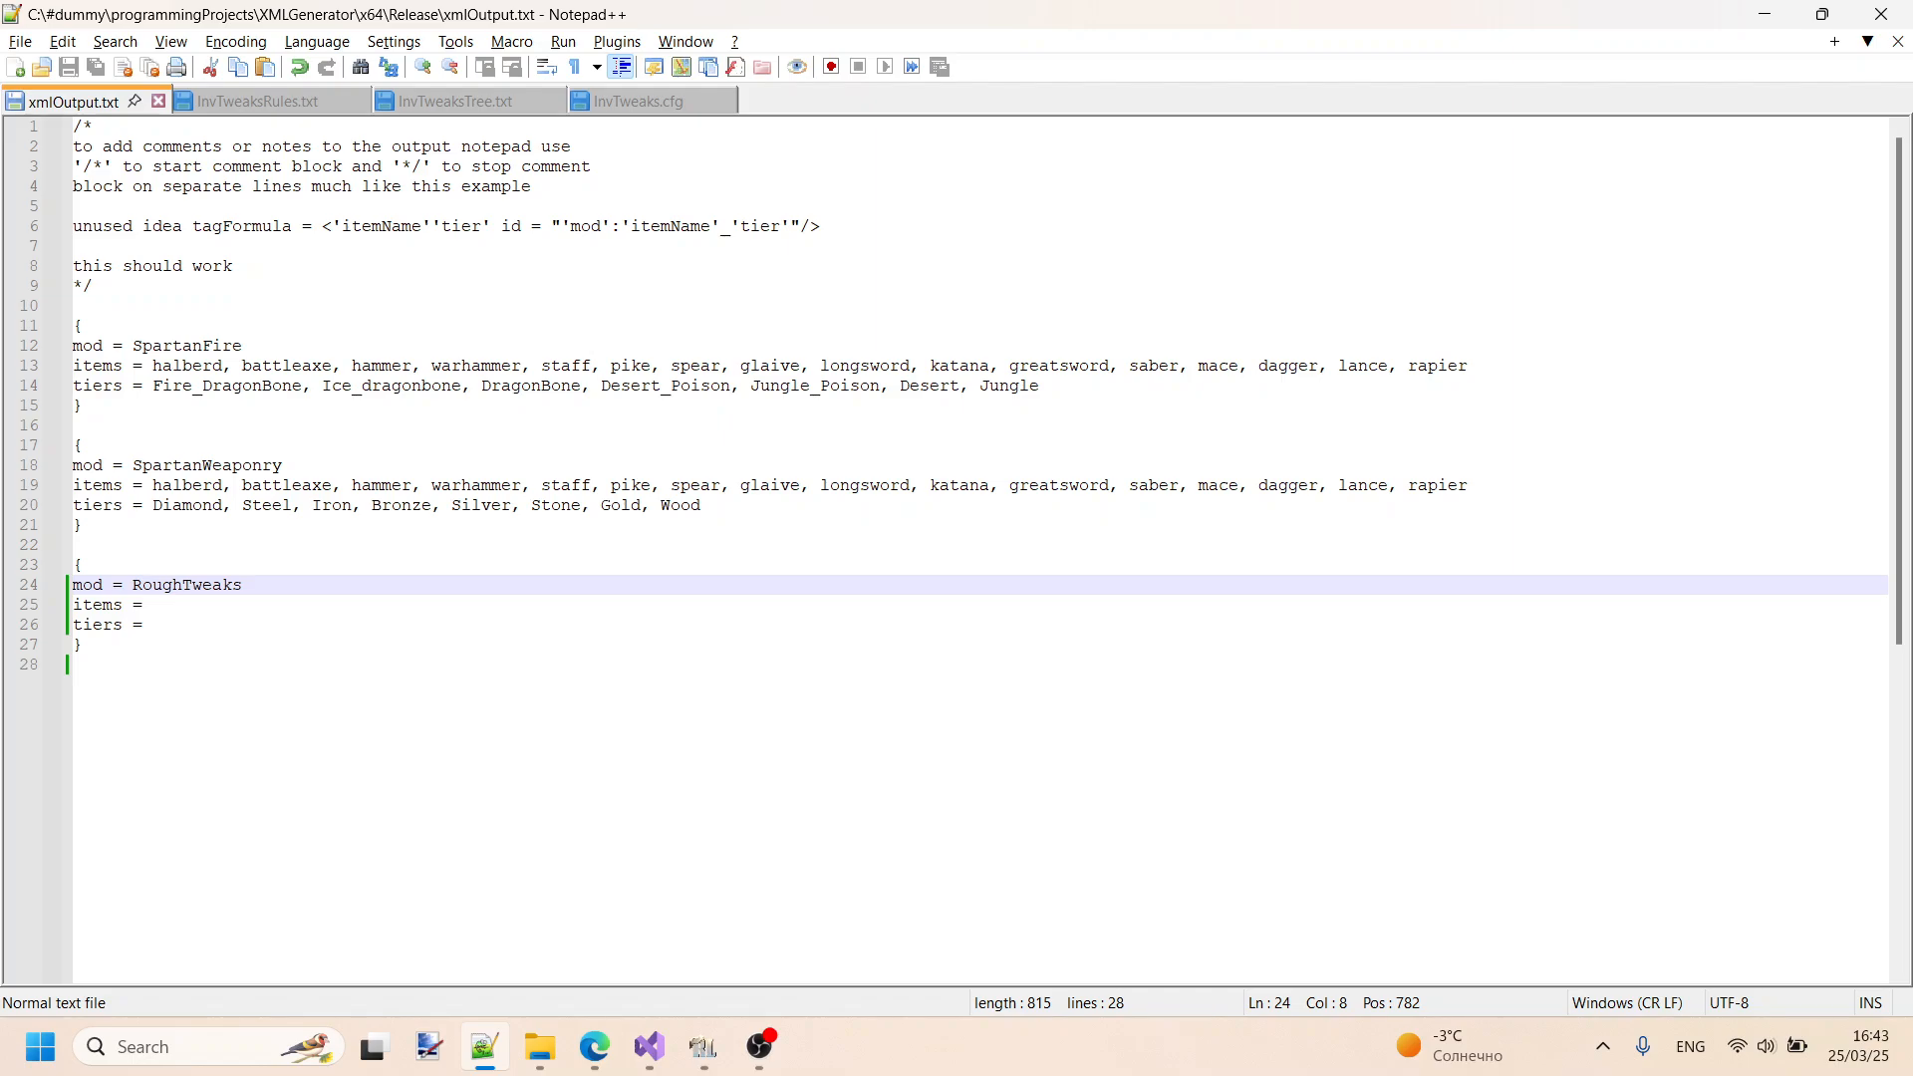
drag(275, 585, 135, 590)
drag(271, 586, 123, 585)
- Look up the Healing Salve and Plaster ids in RLCraft and enter "salve, plaster" on the RoughTweaks block's items line
click(238, 611)
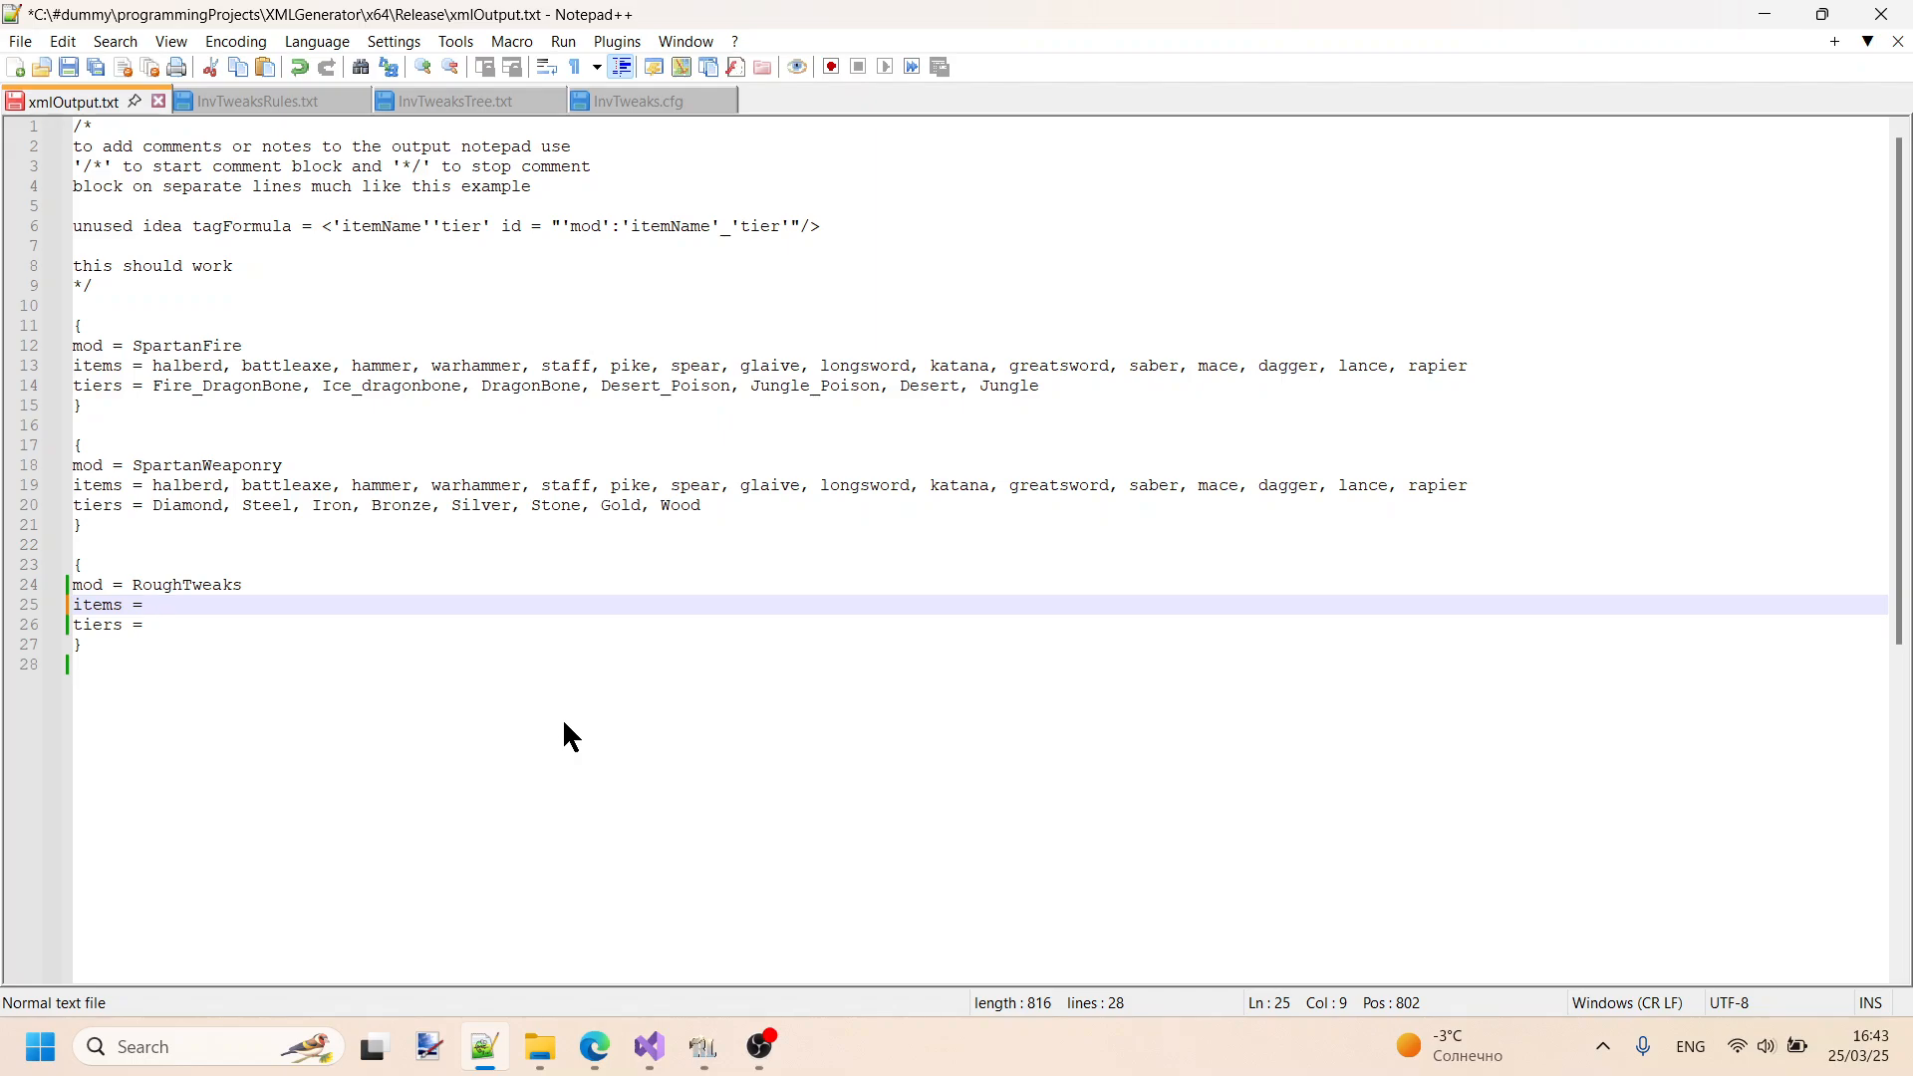
key(alt+Tab)
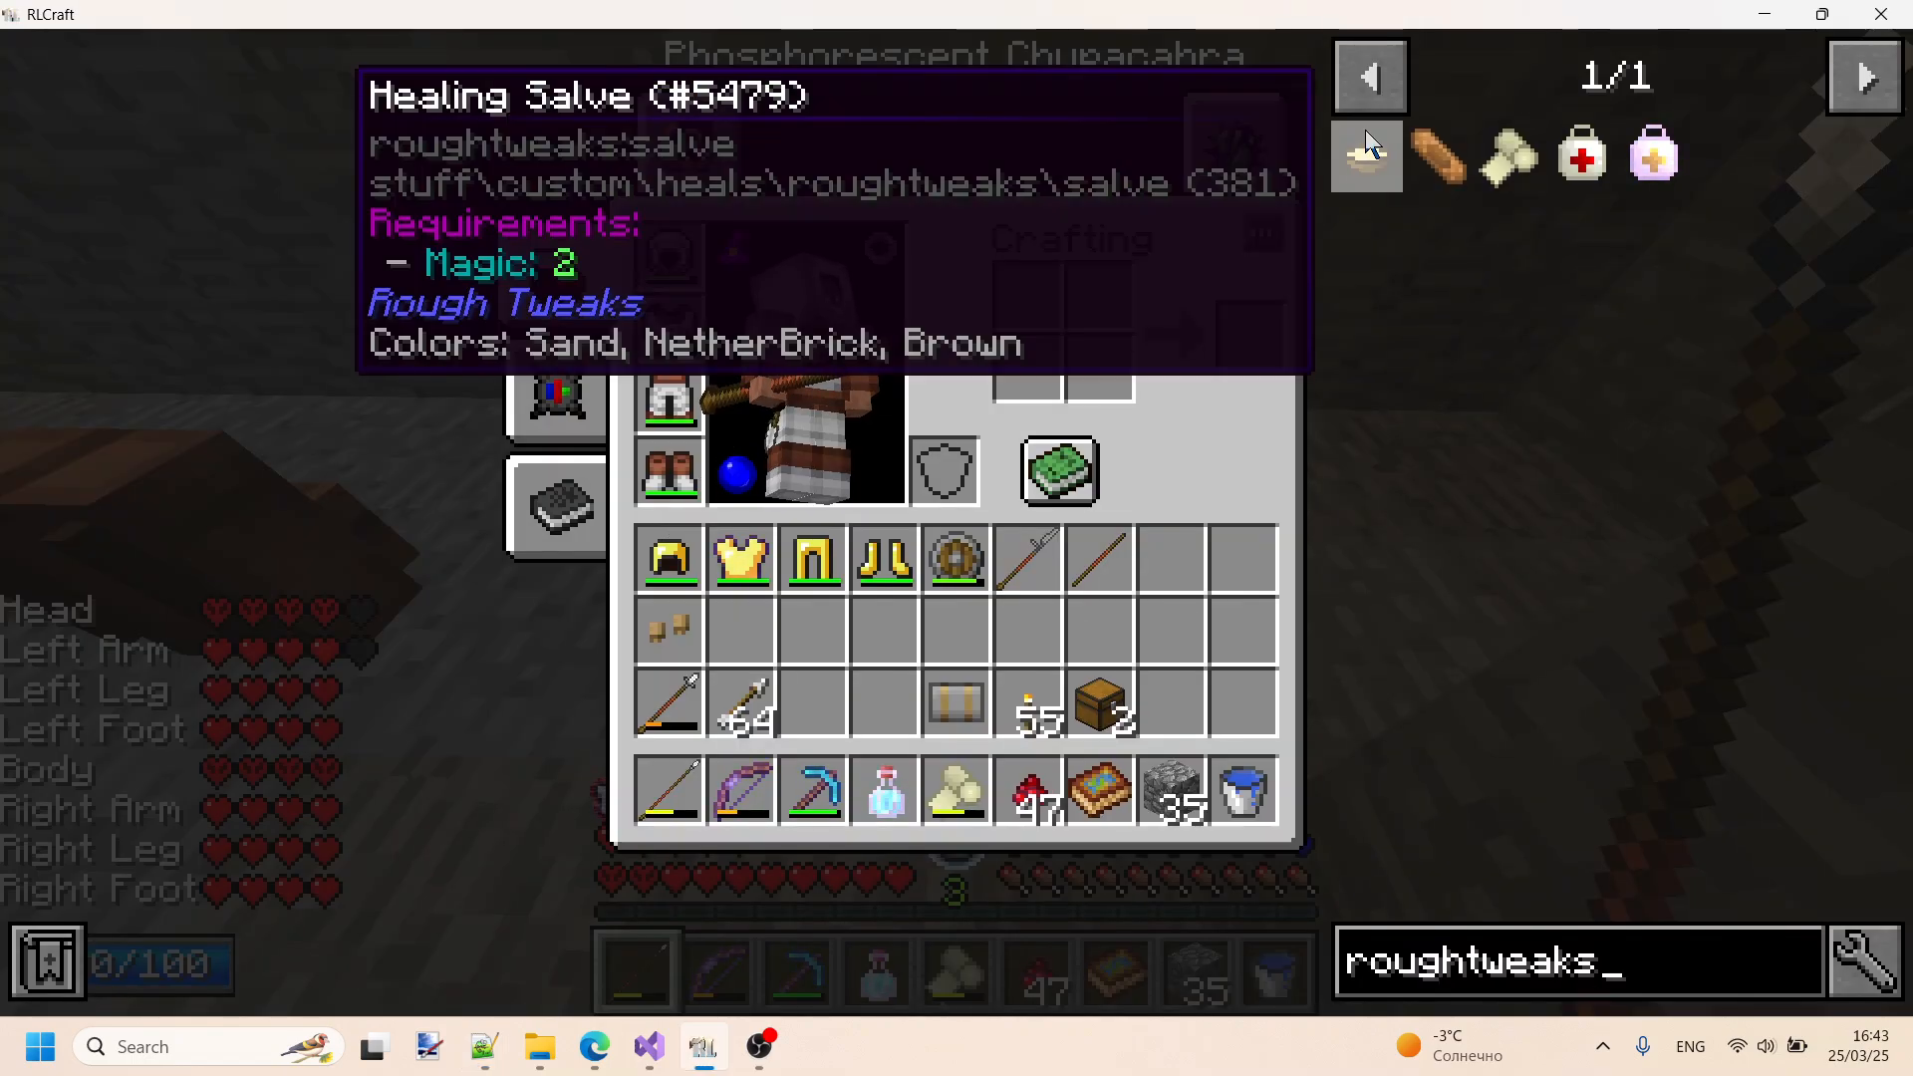
key(alt+Tab)
text(salve)
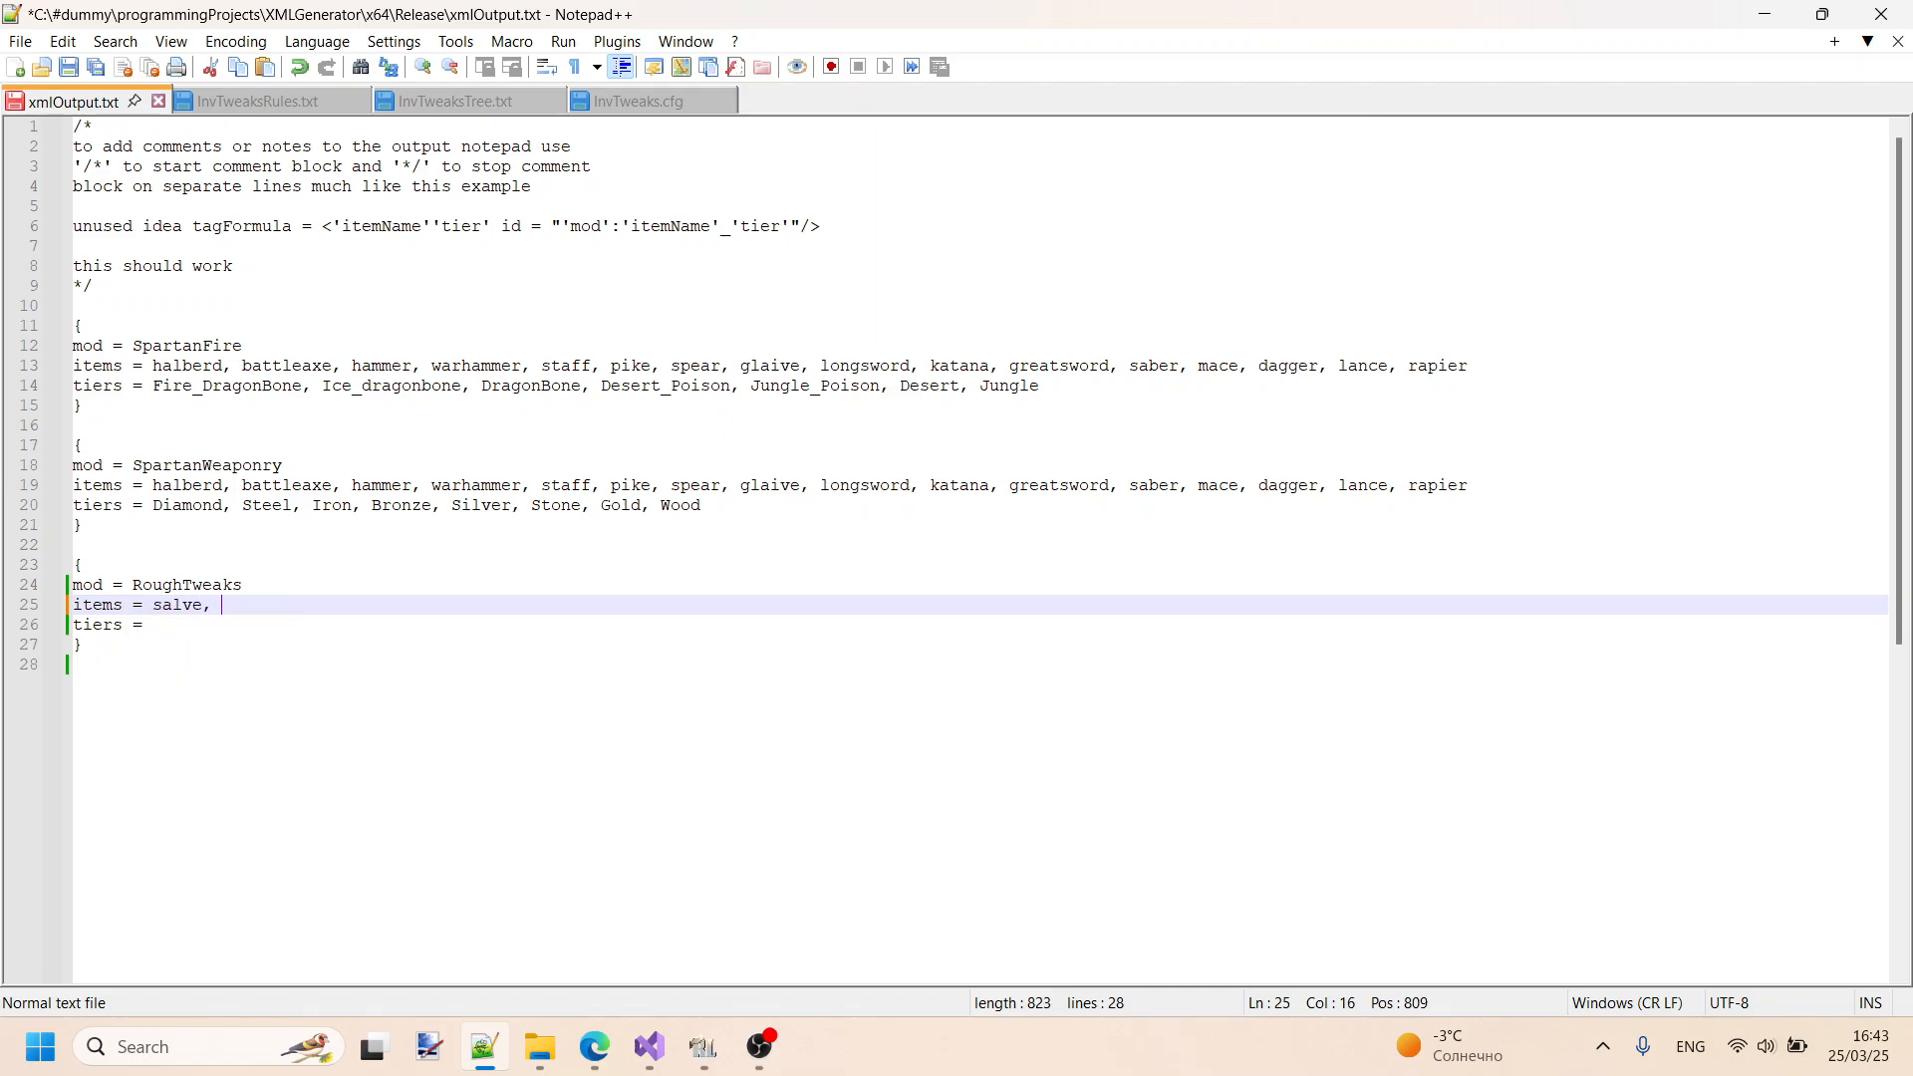
text(,)
key(alt+Tab)
mouse_move(1415, 154)
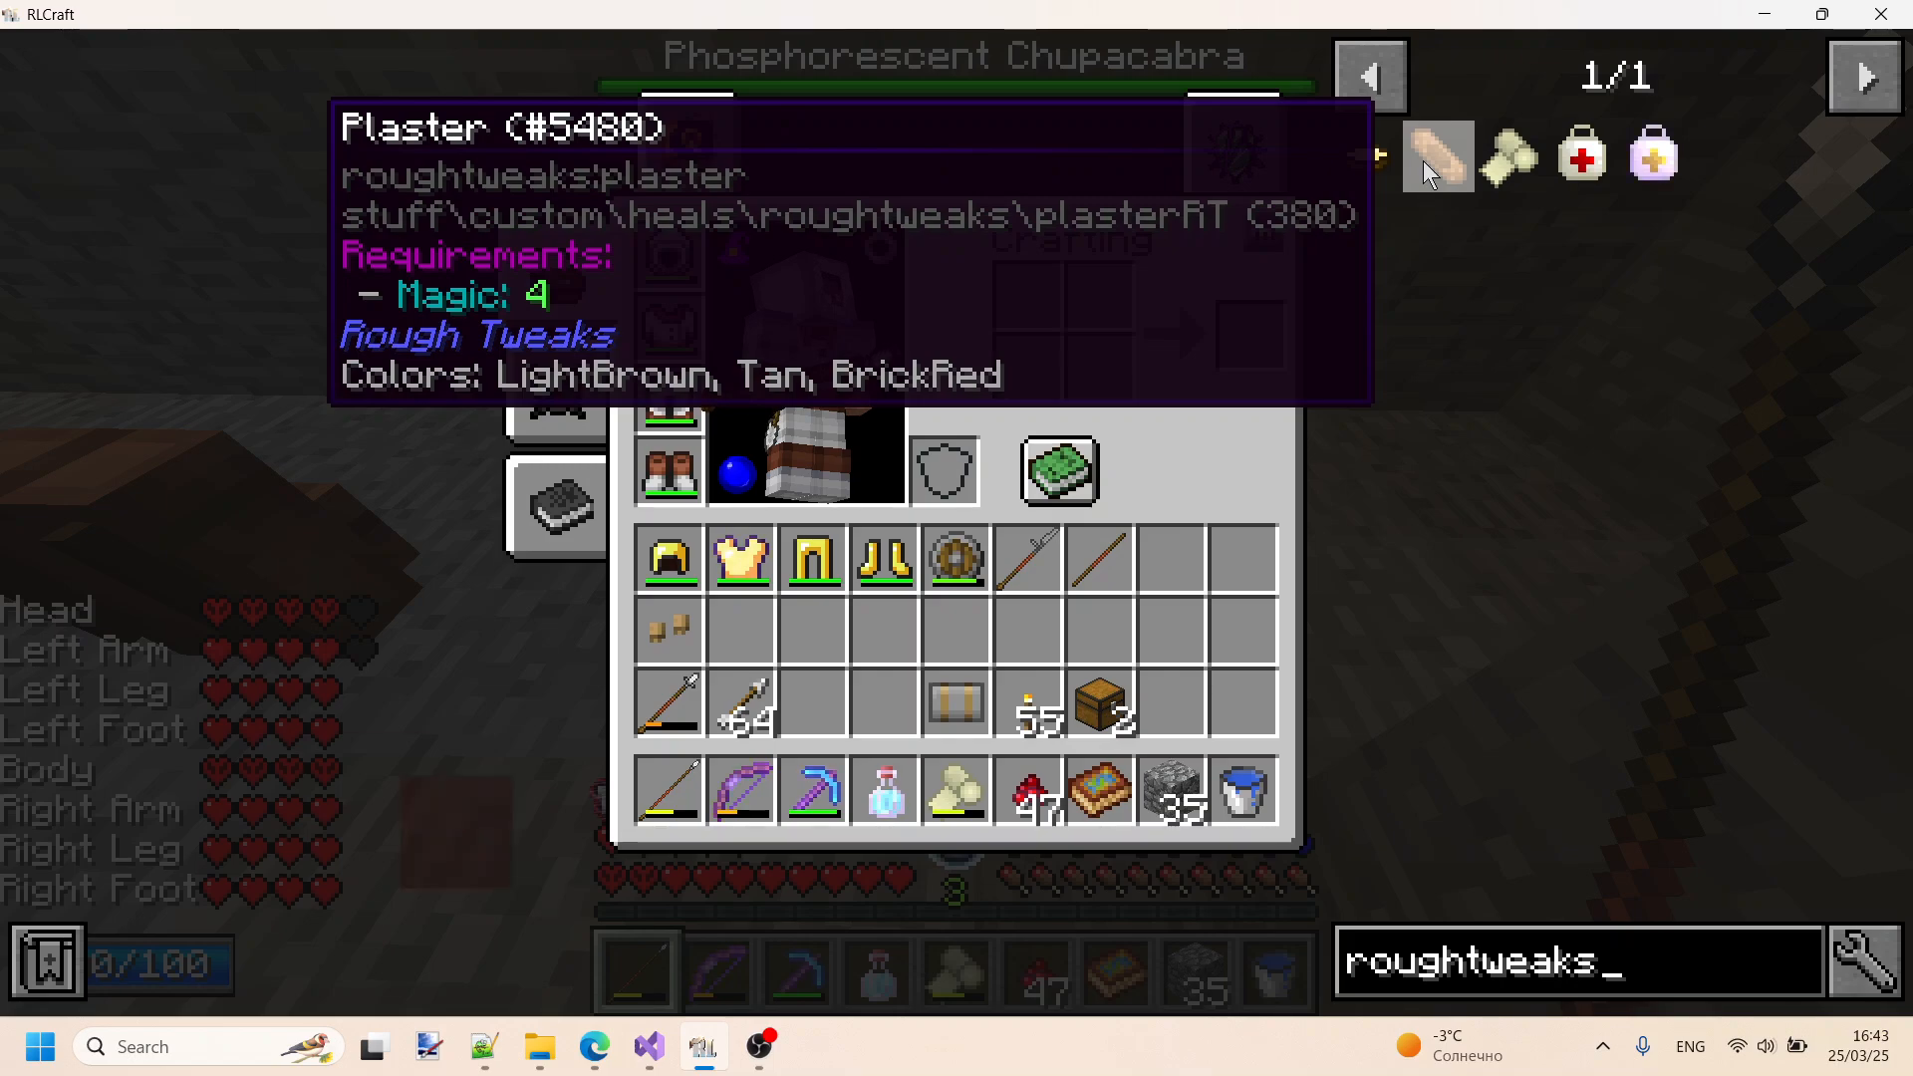
key(alt+Tab)
key(alt+Tab)
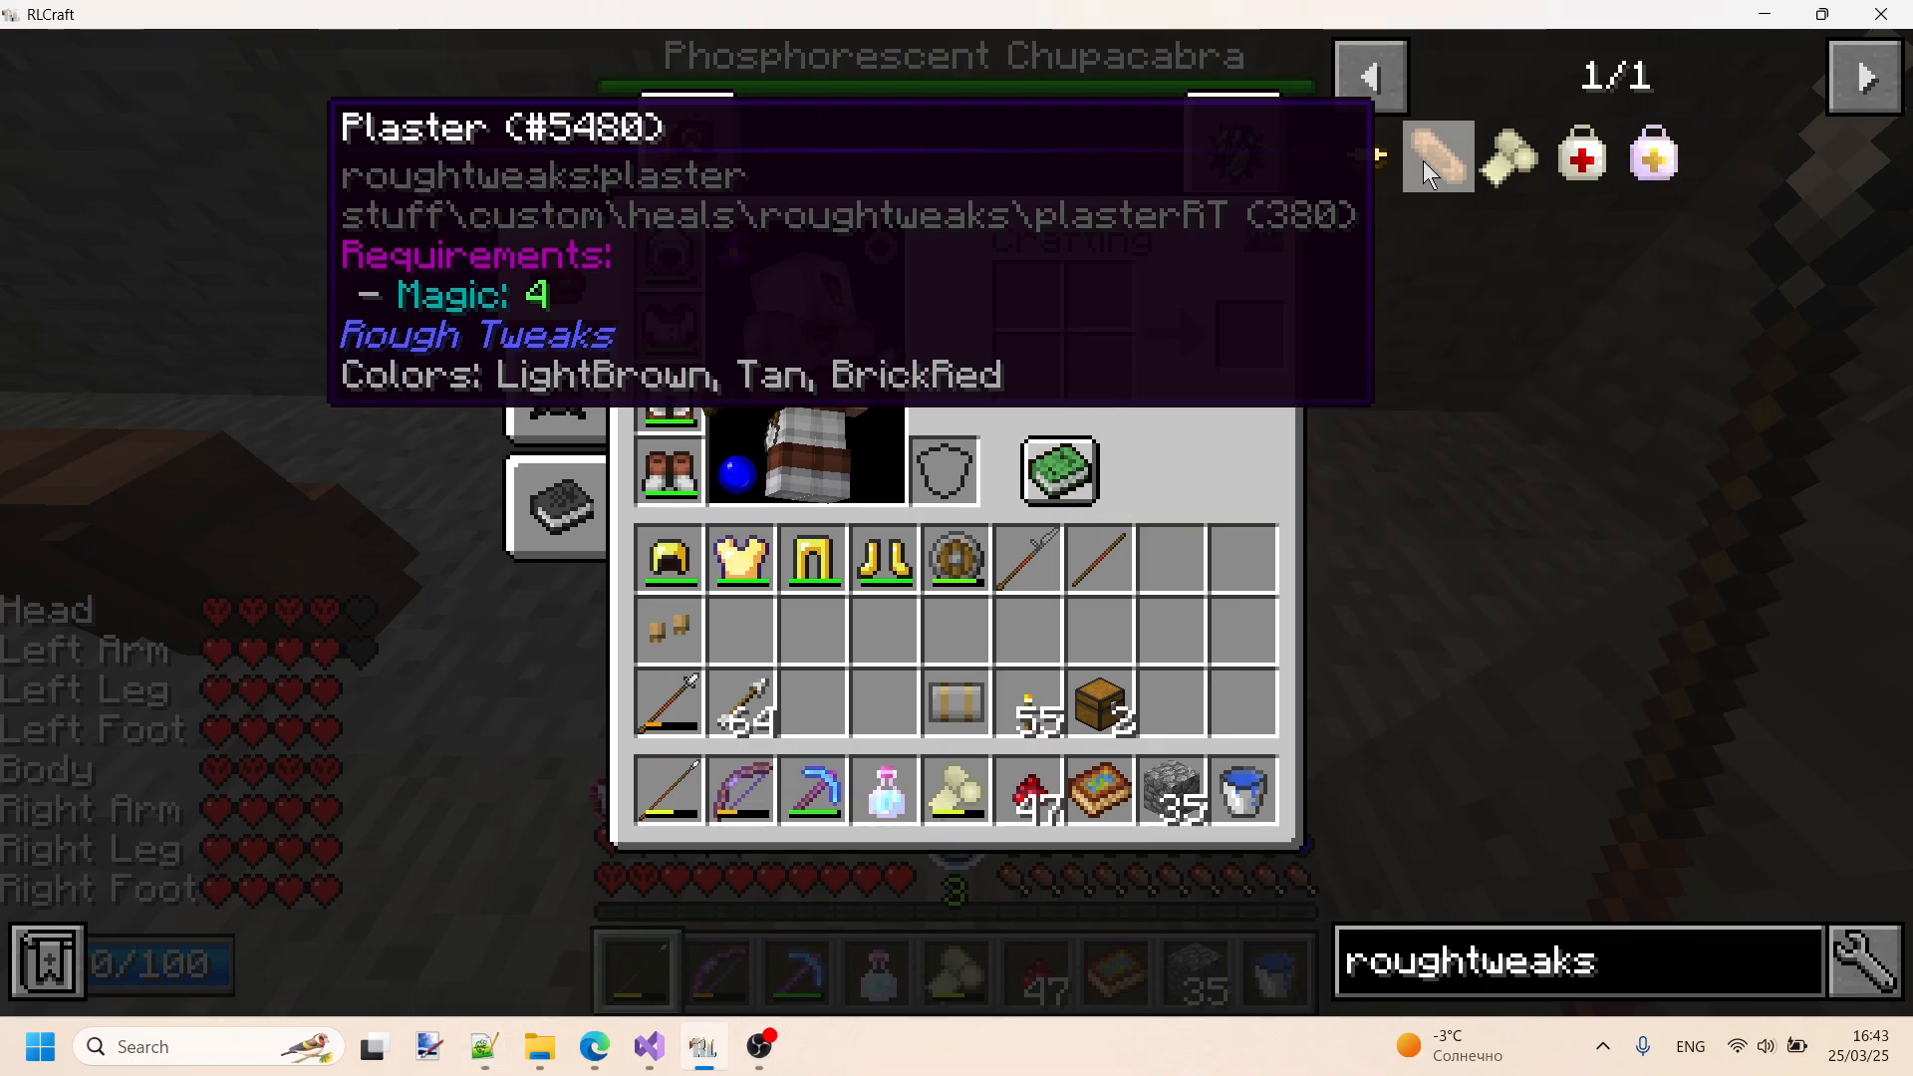
key(alt+Tab)
text(plaster)
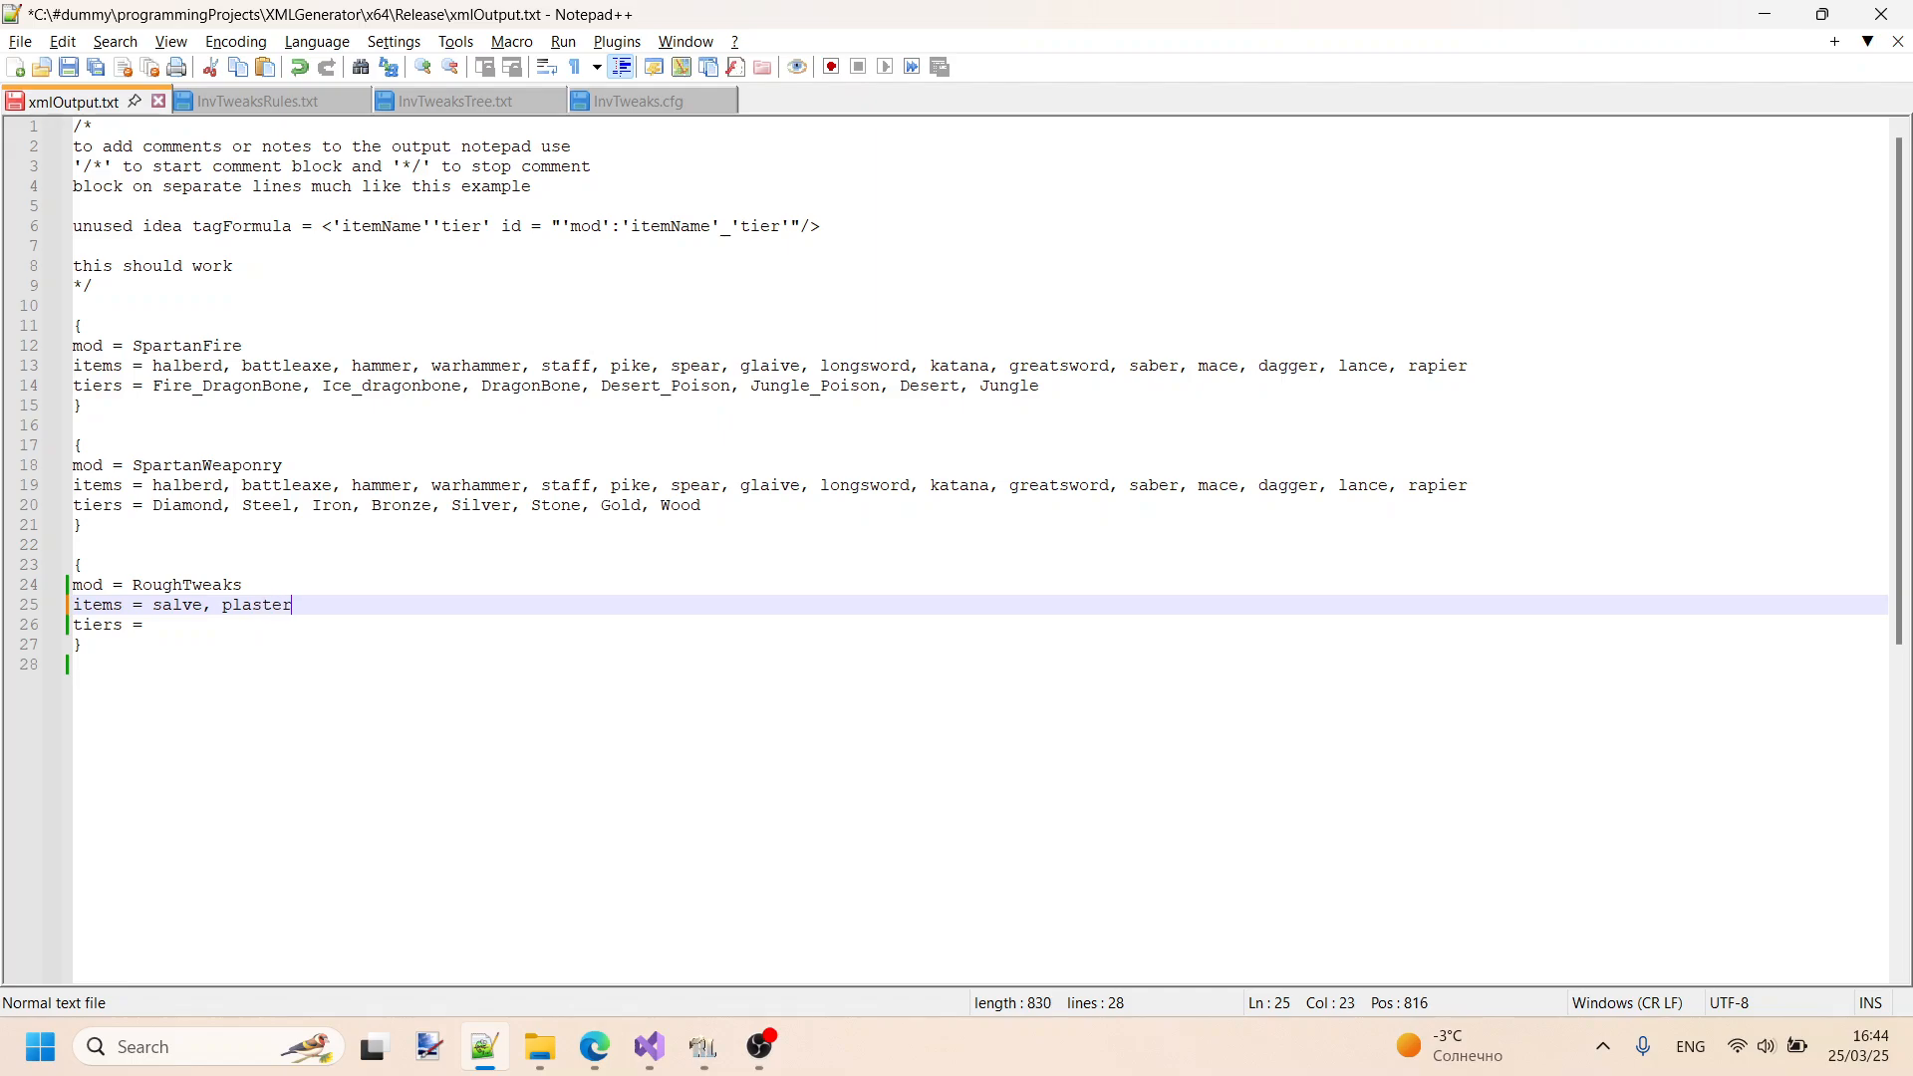
- Check the Bandage and Medikit ids in RLCraft and append "bandage, medikit" to the RoughTweaks items line
key(alt+Tab)
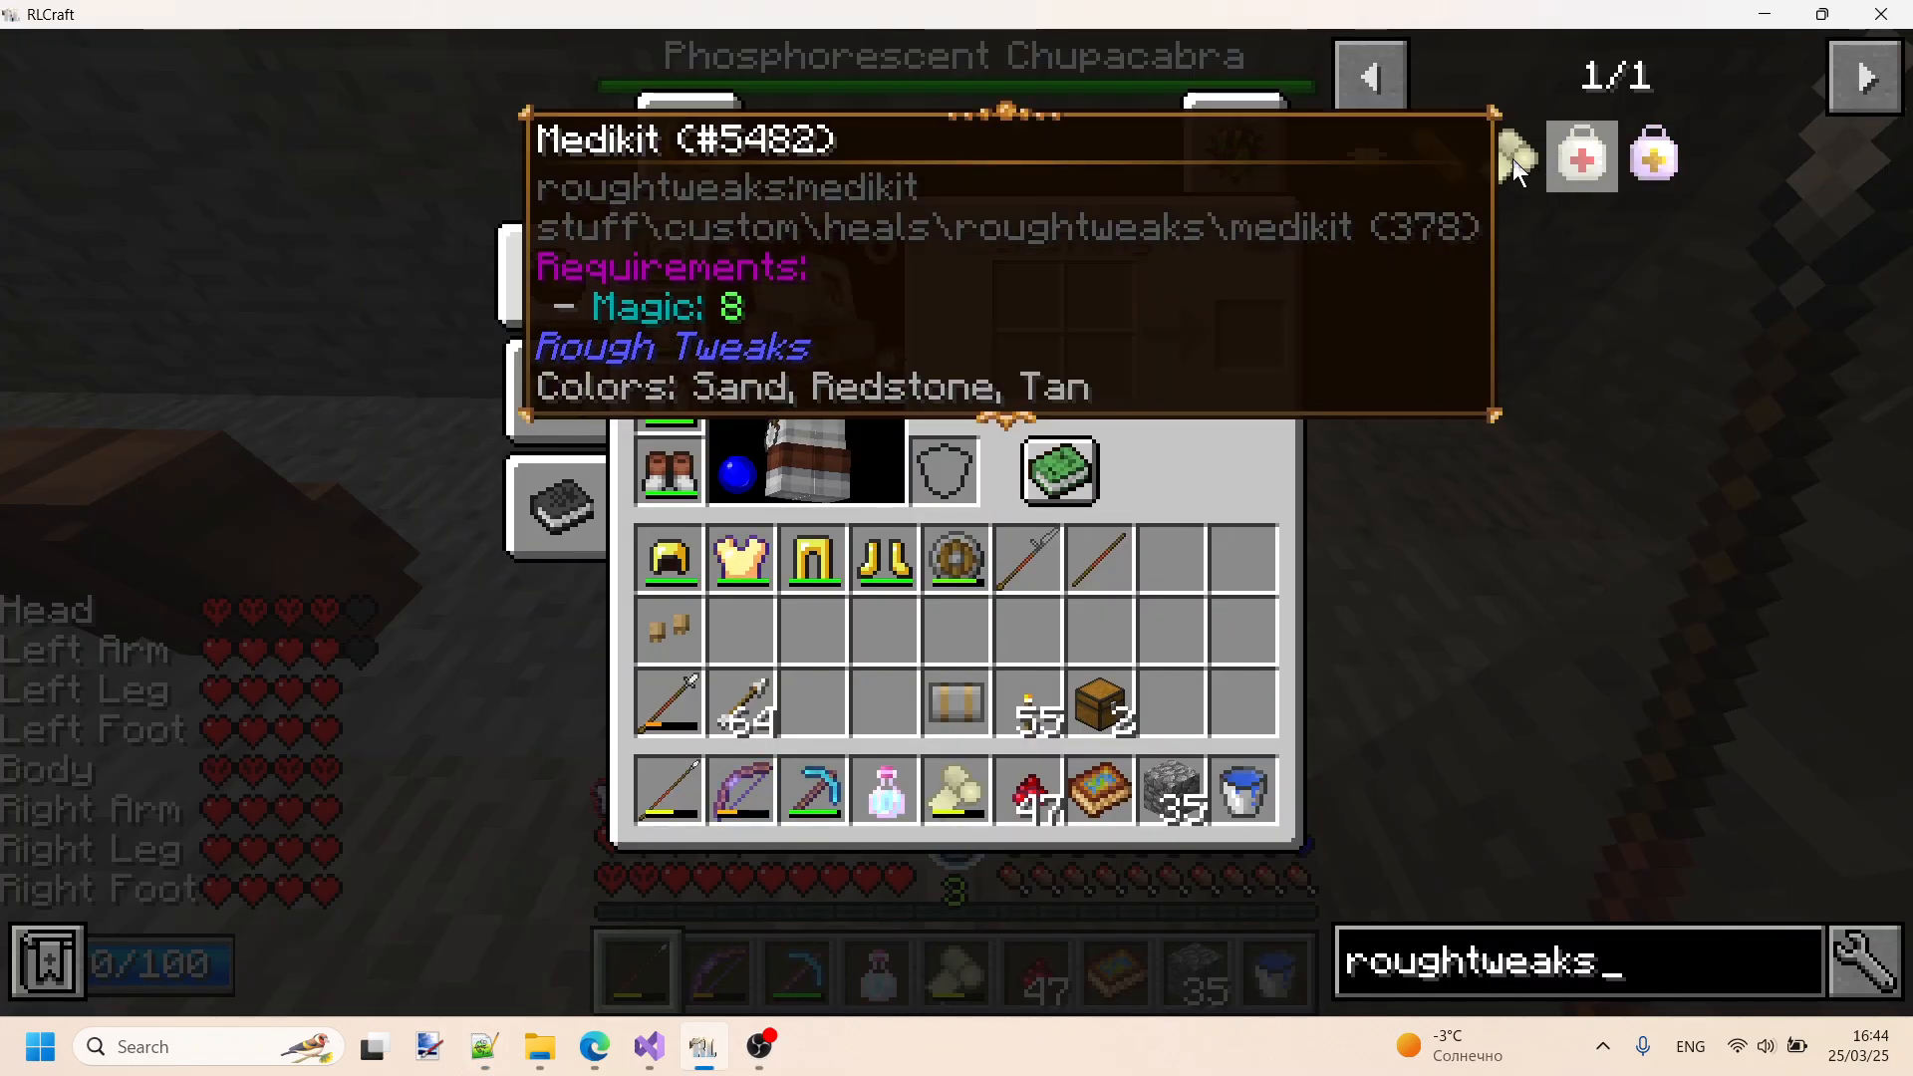
key(alt+Tab)
text(ban)
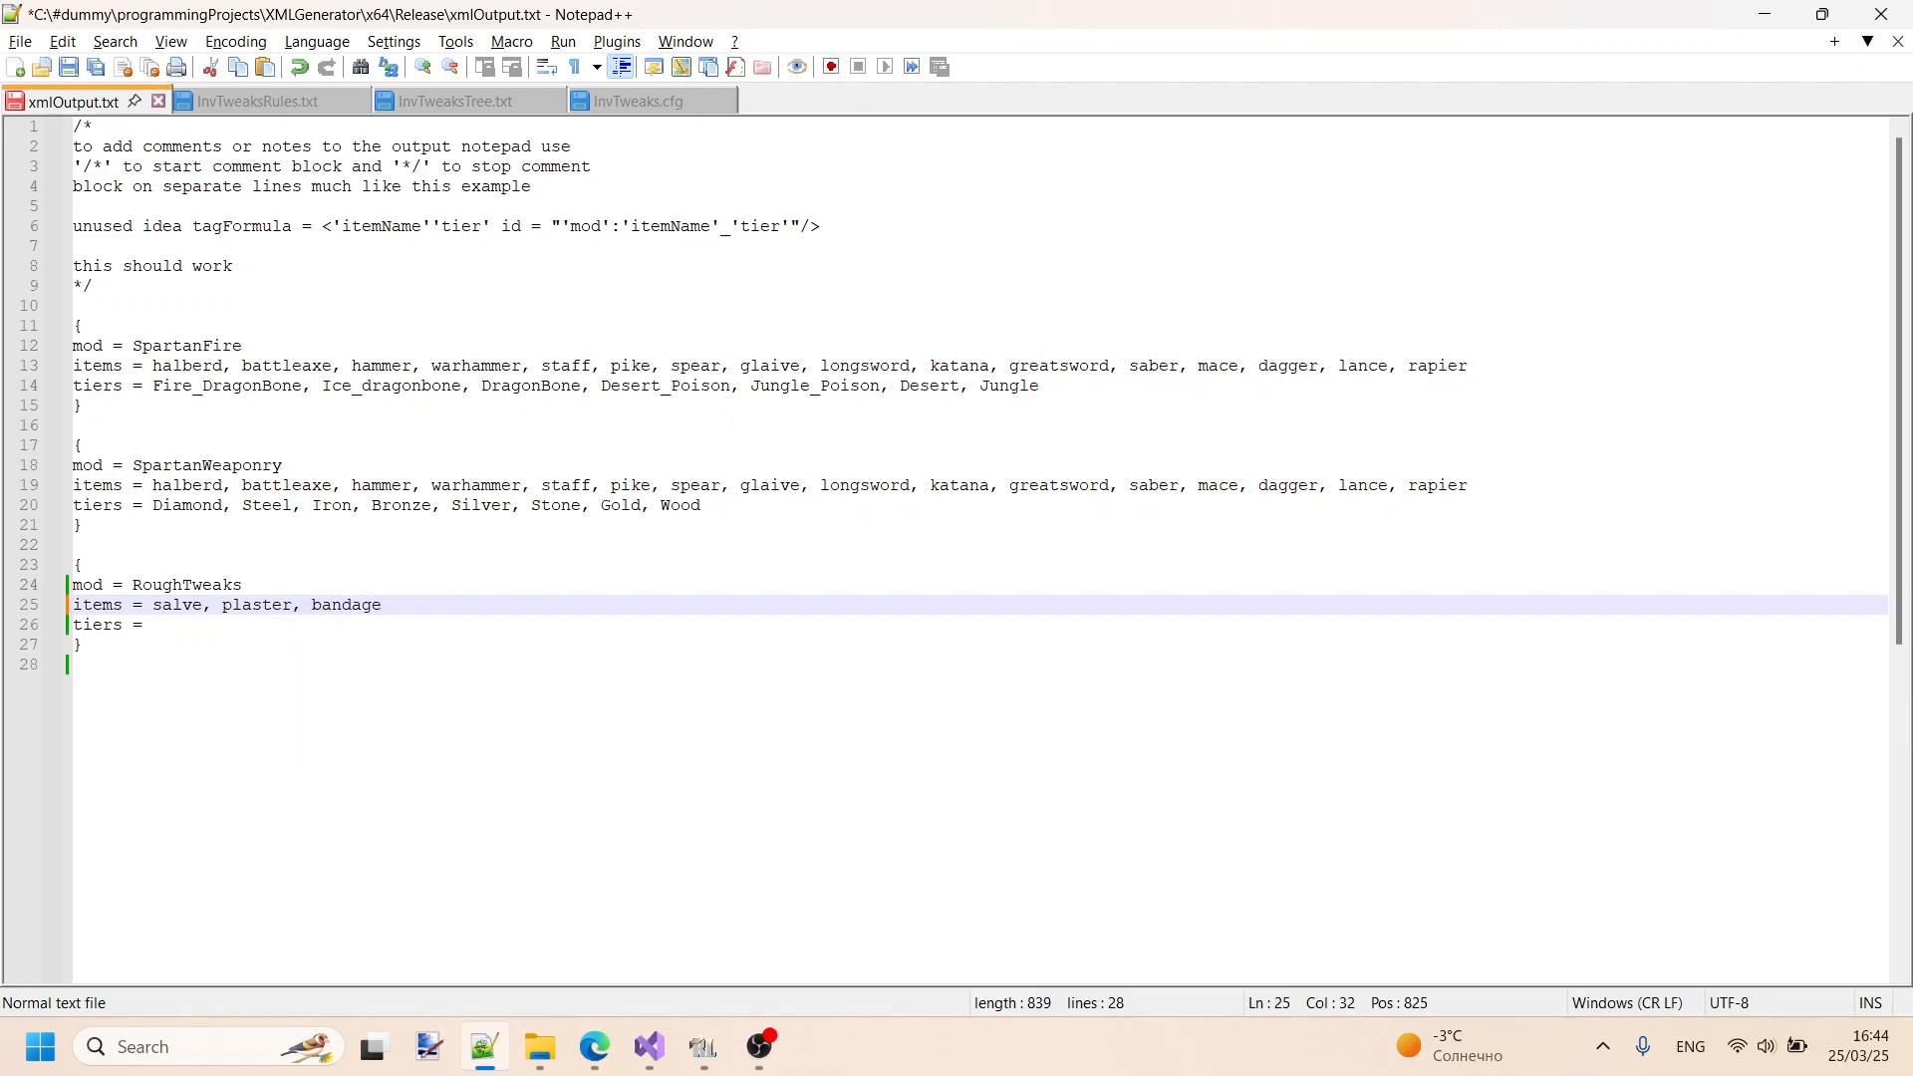
key(alt+Tab)
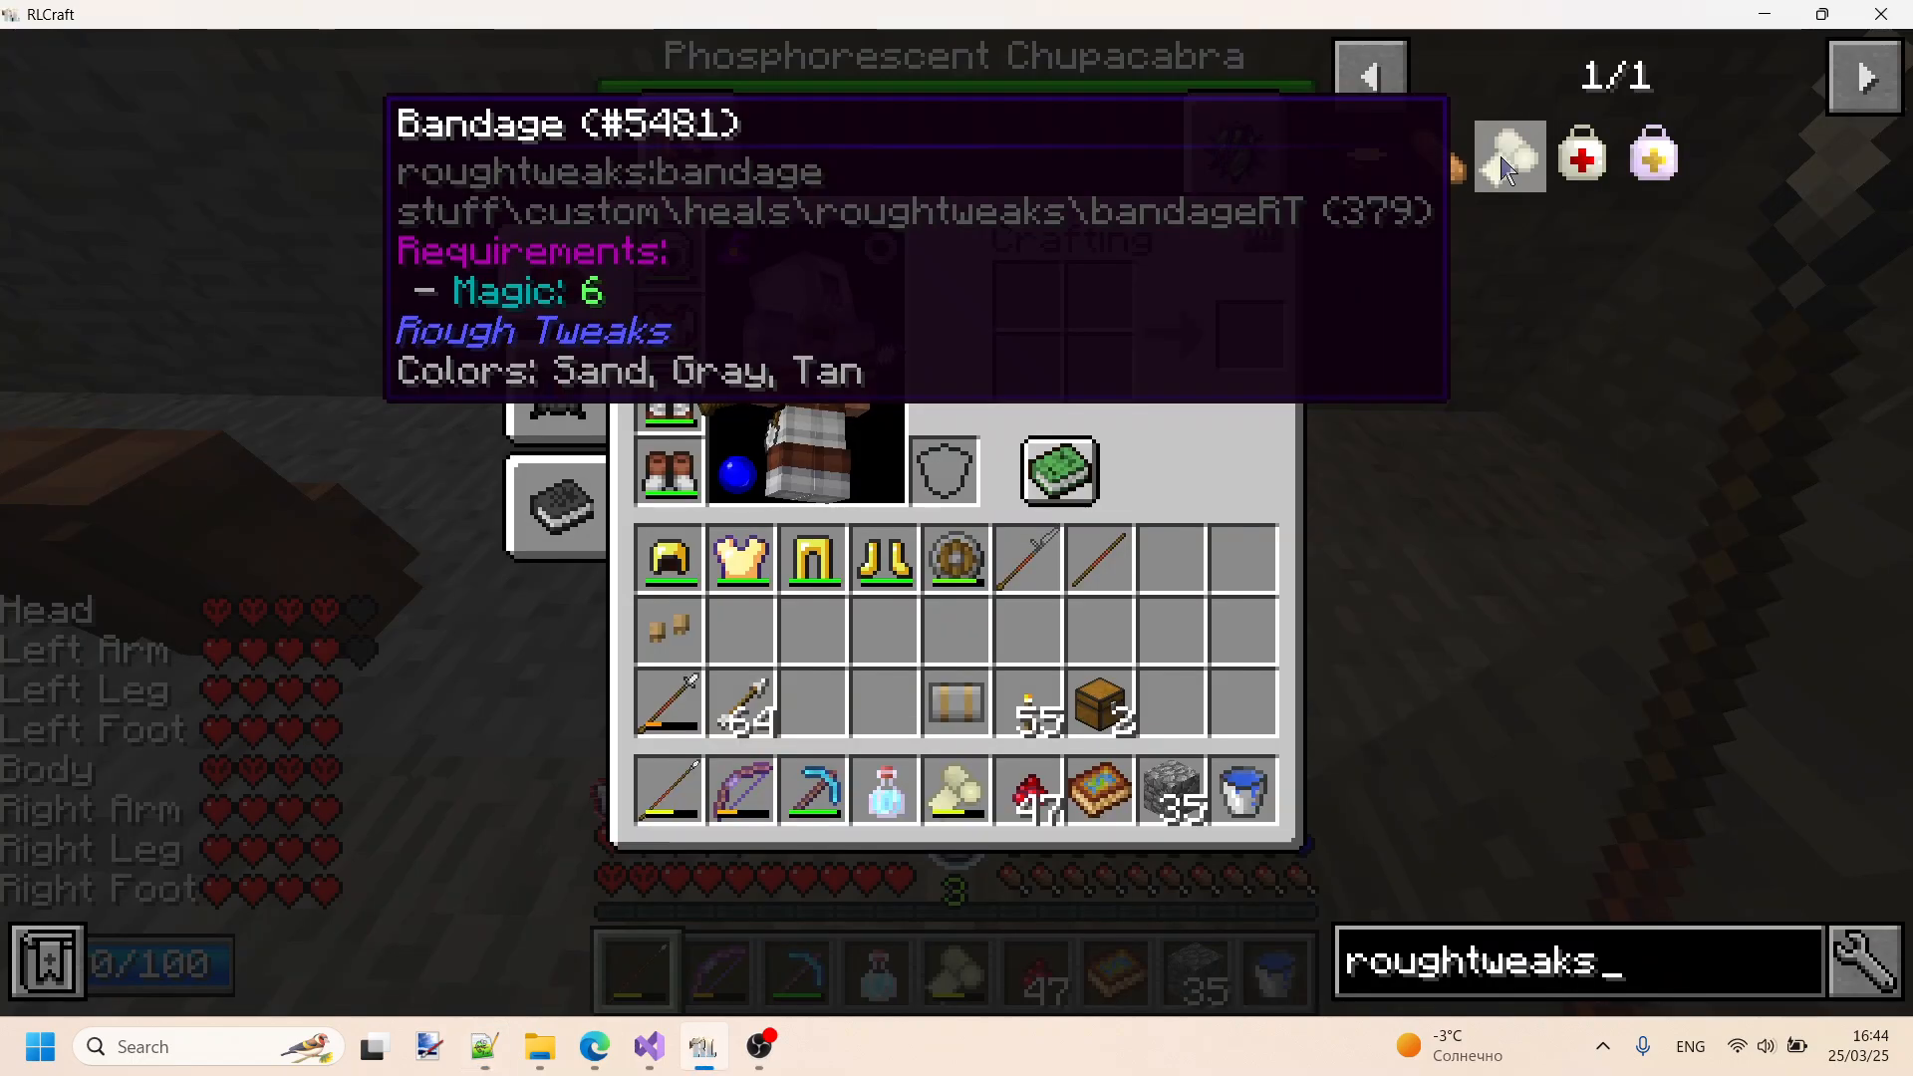
key(alt+Tab)
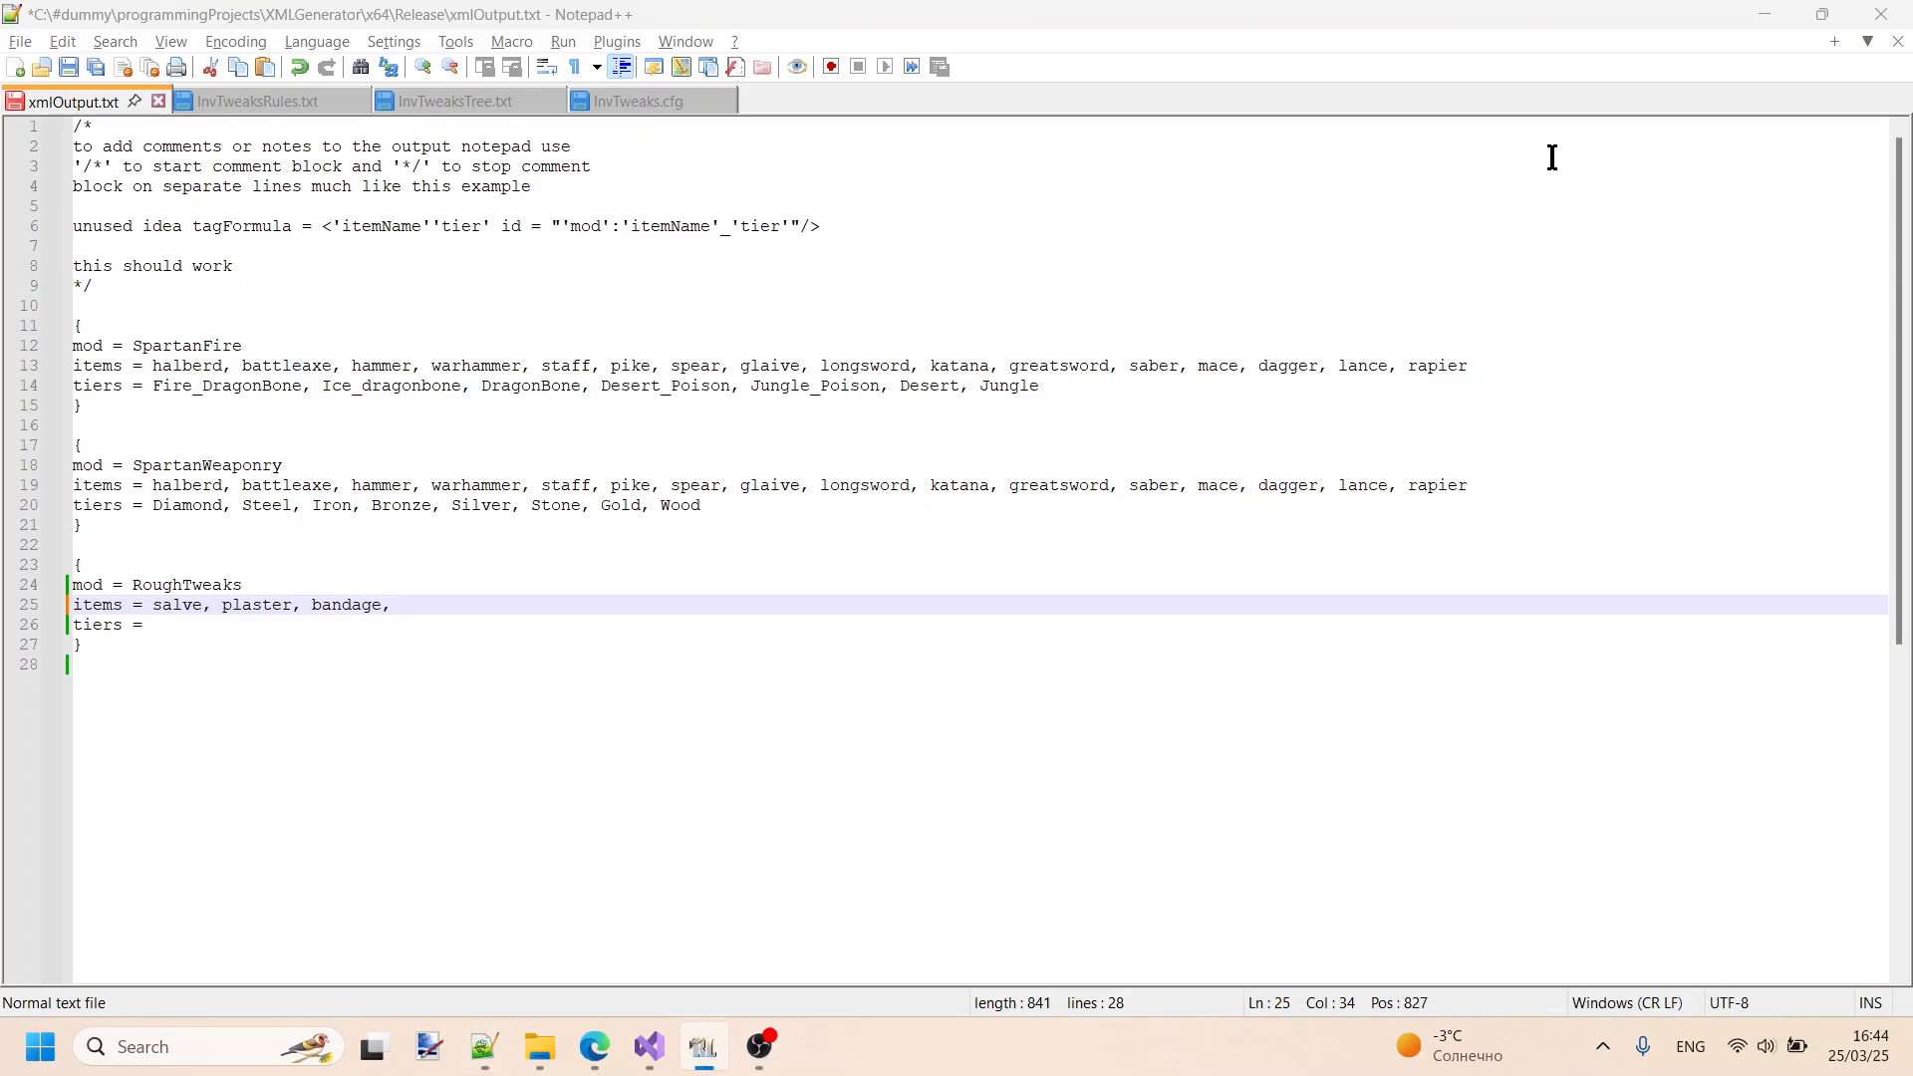
text(medikit,)
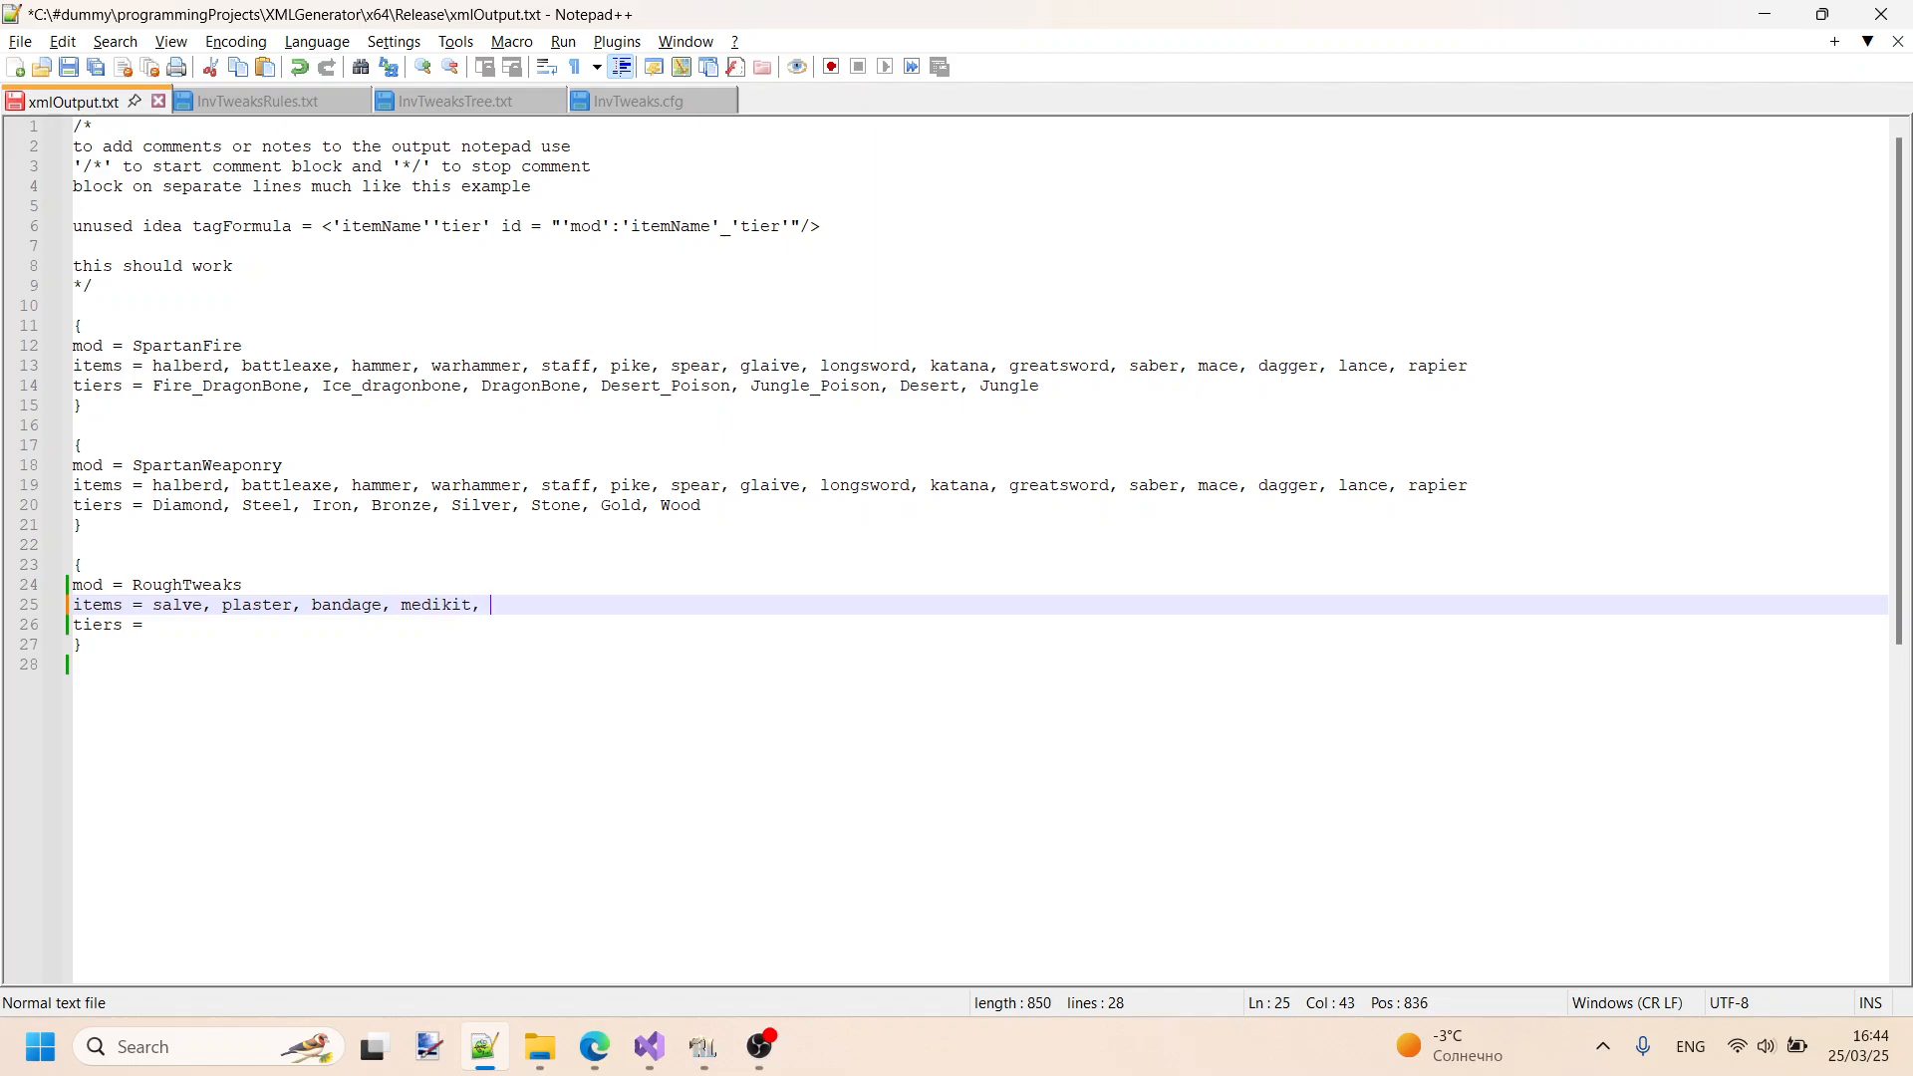
- Check the Enchanted Medikit id in RLCraft and append "medikitenchanted" to the RoughTweaks items line in Notepad++
key(alt+Tab)
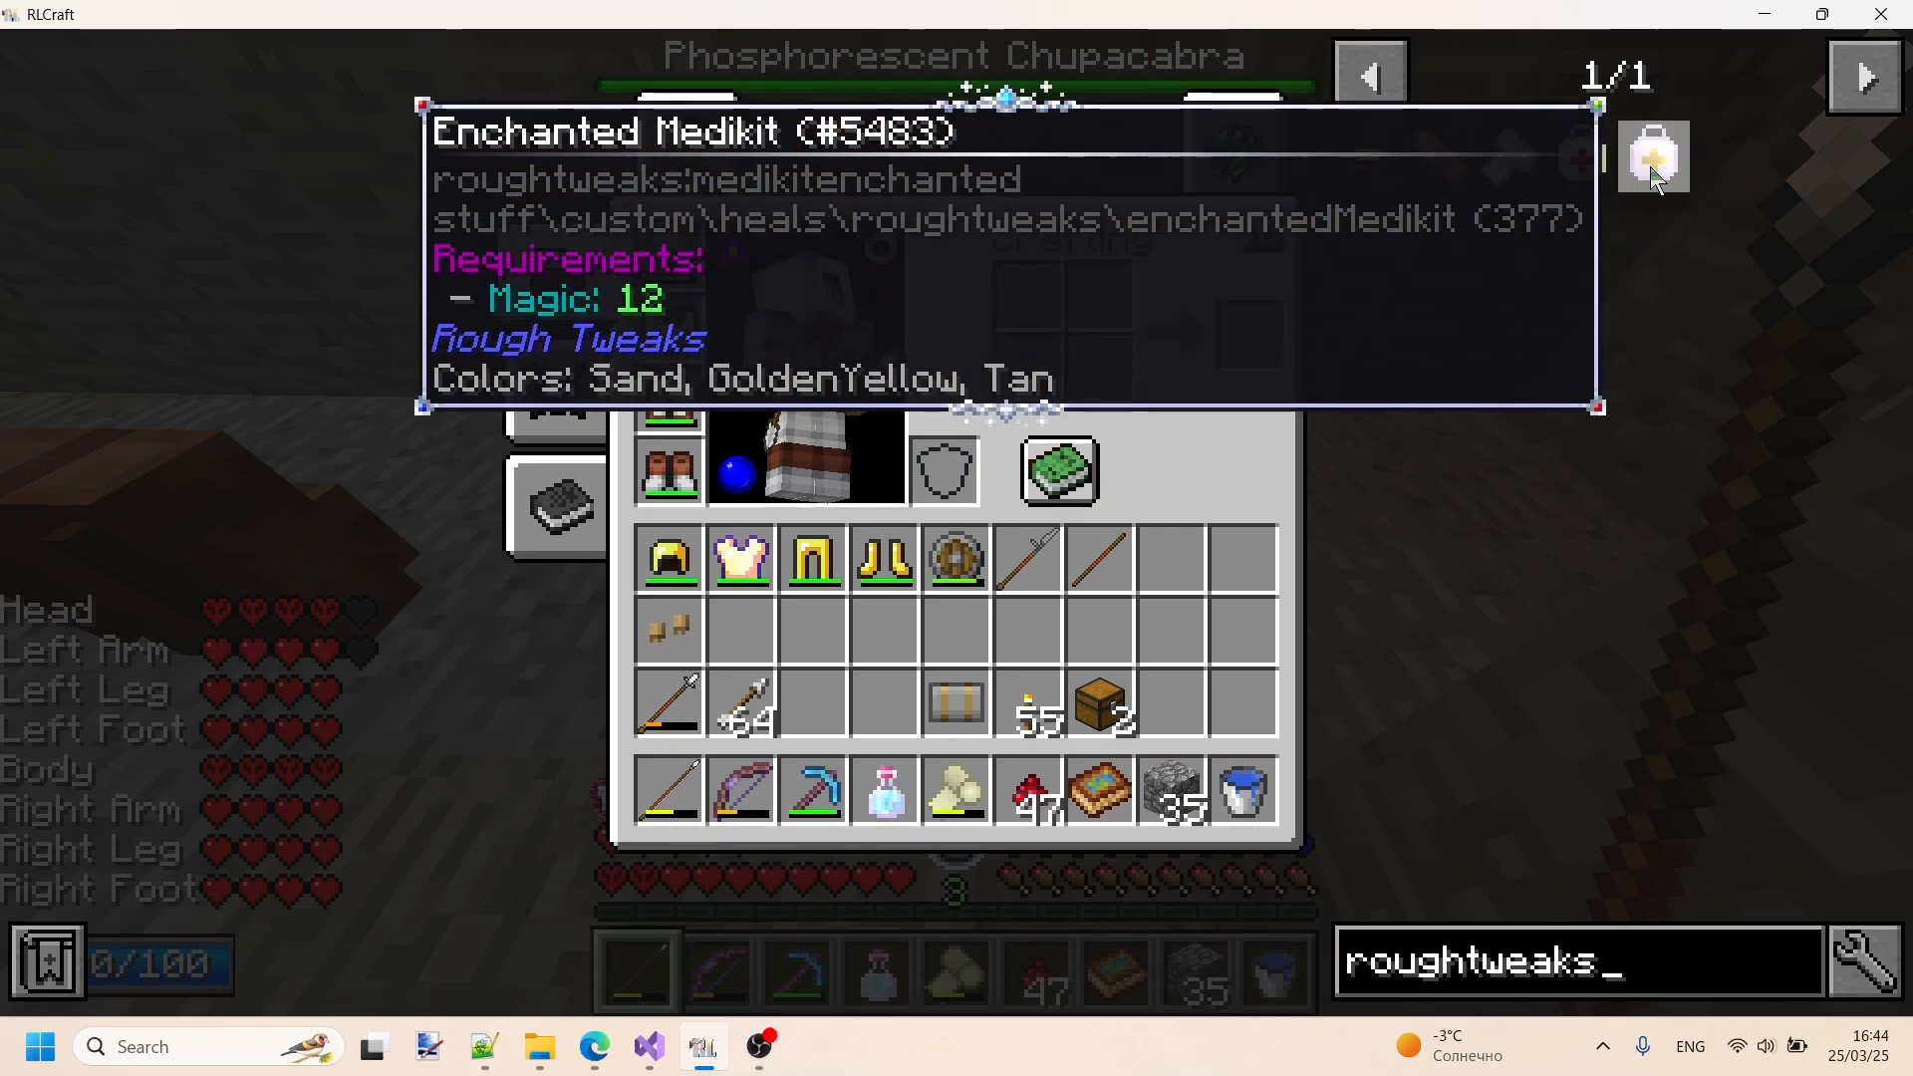
key(alt+Tab)
text(medi)
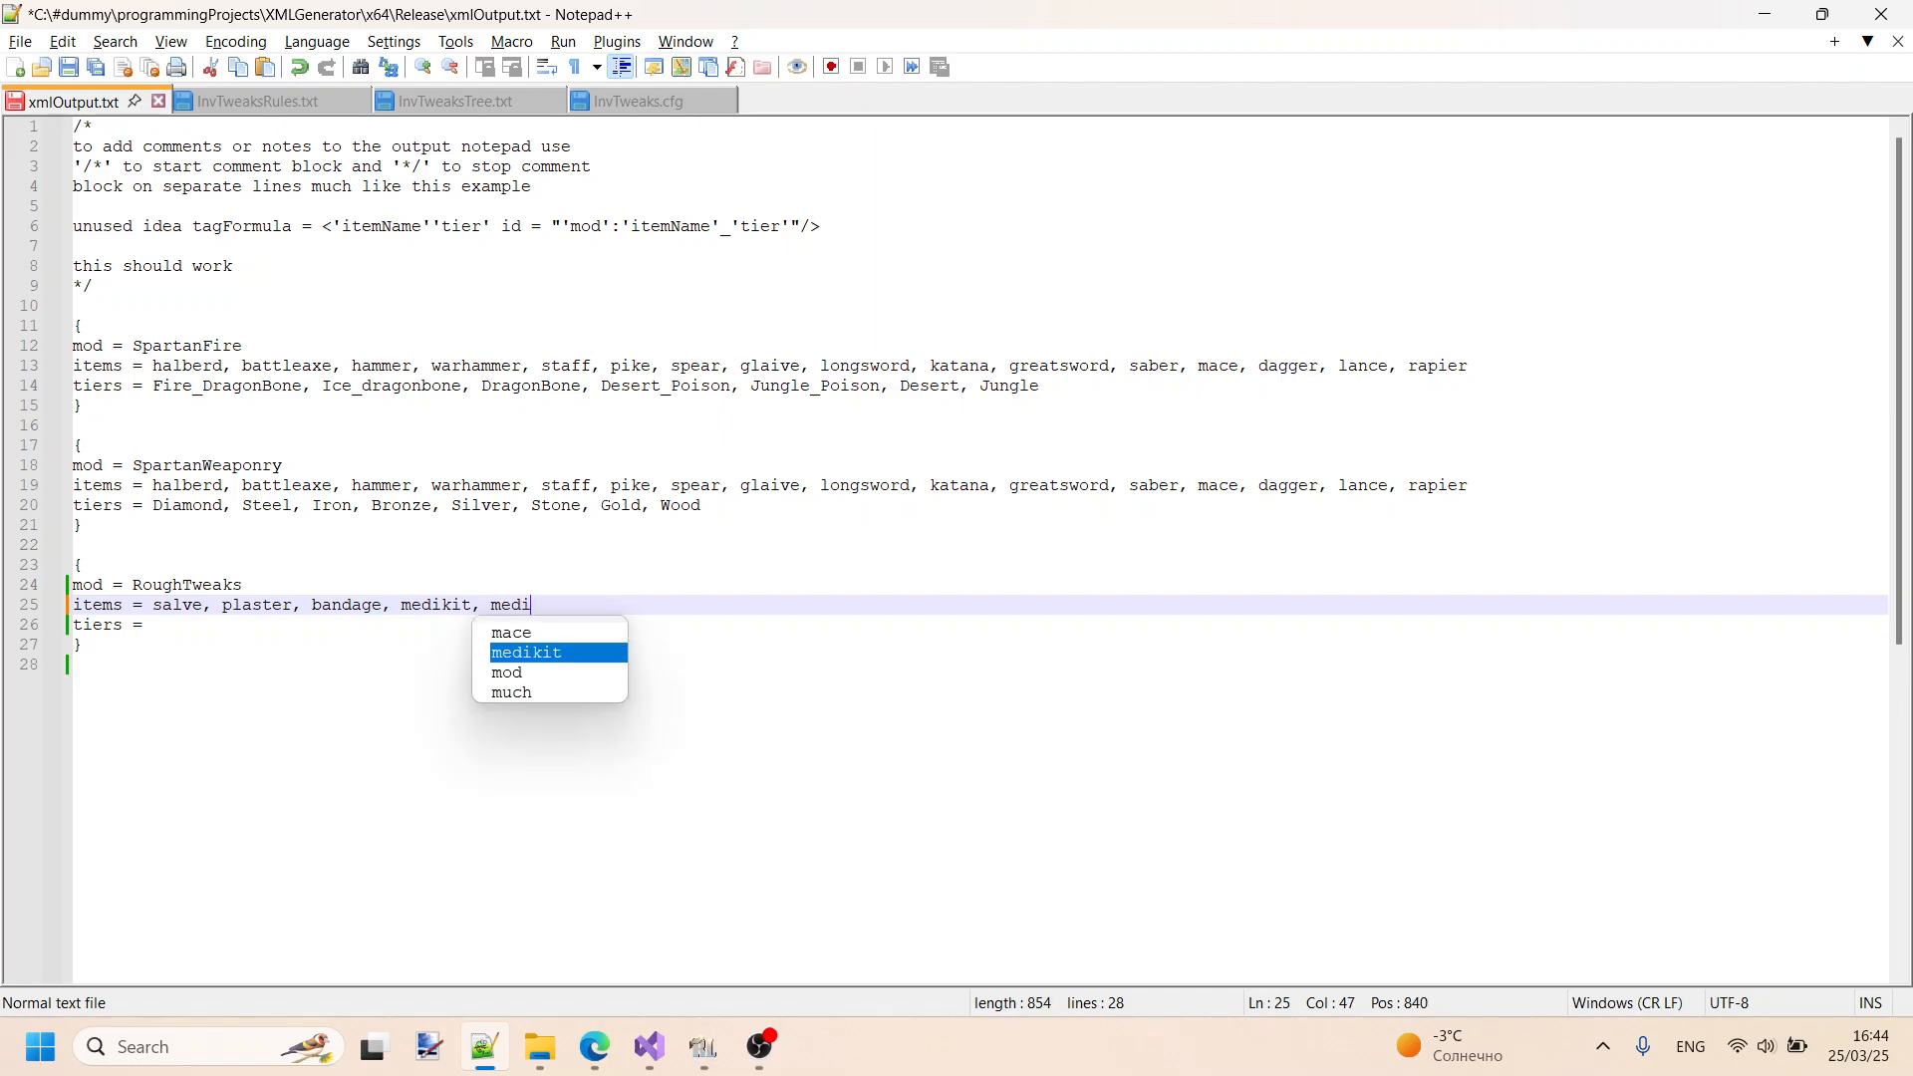
key(Return)
text(, medikitencha)
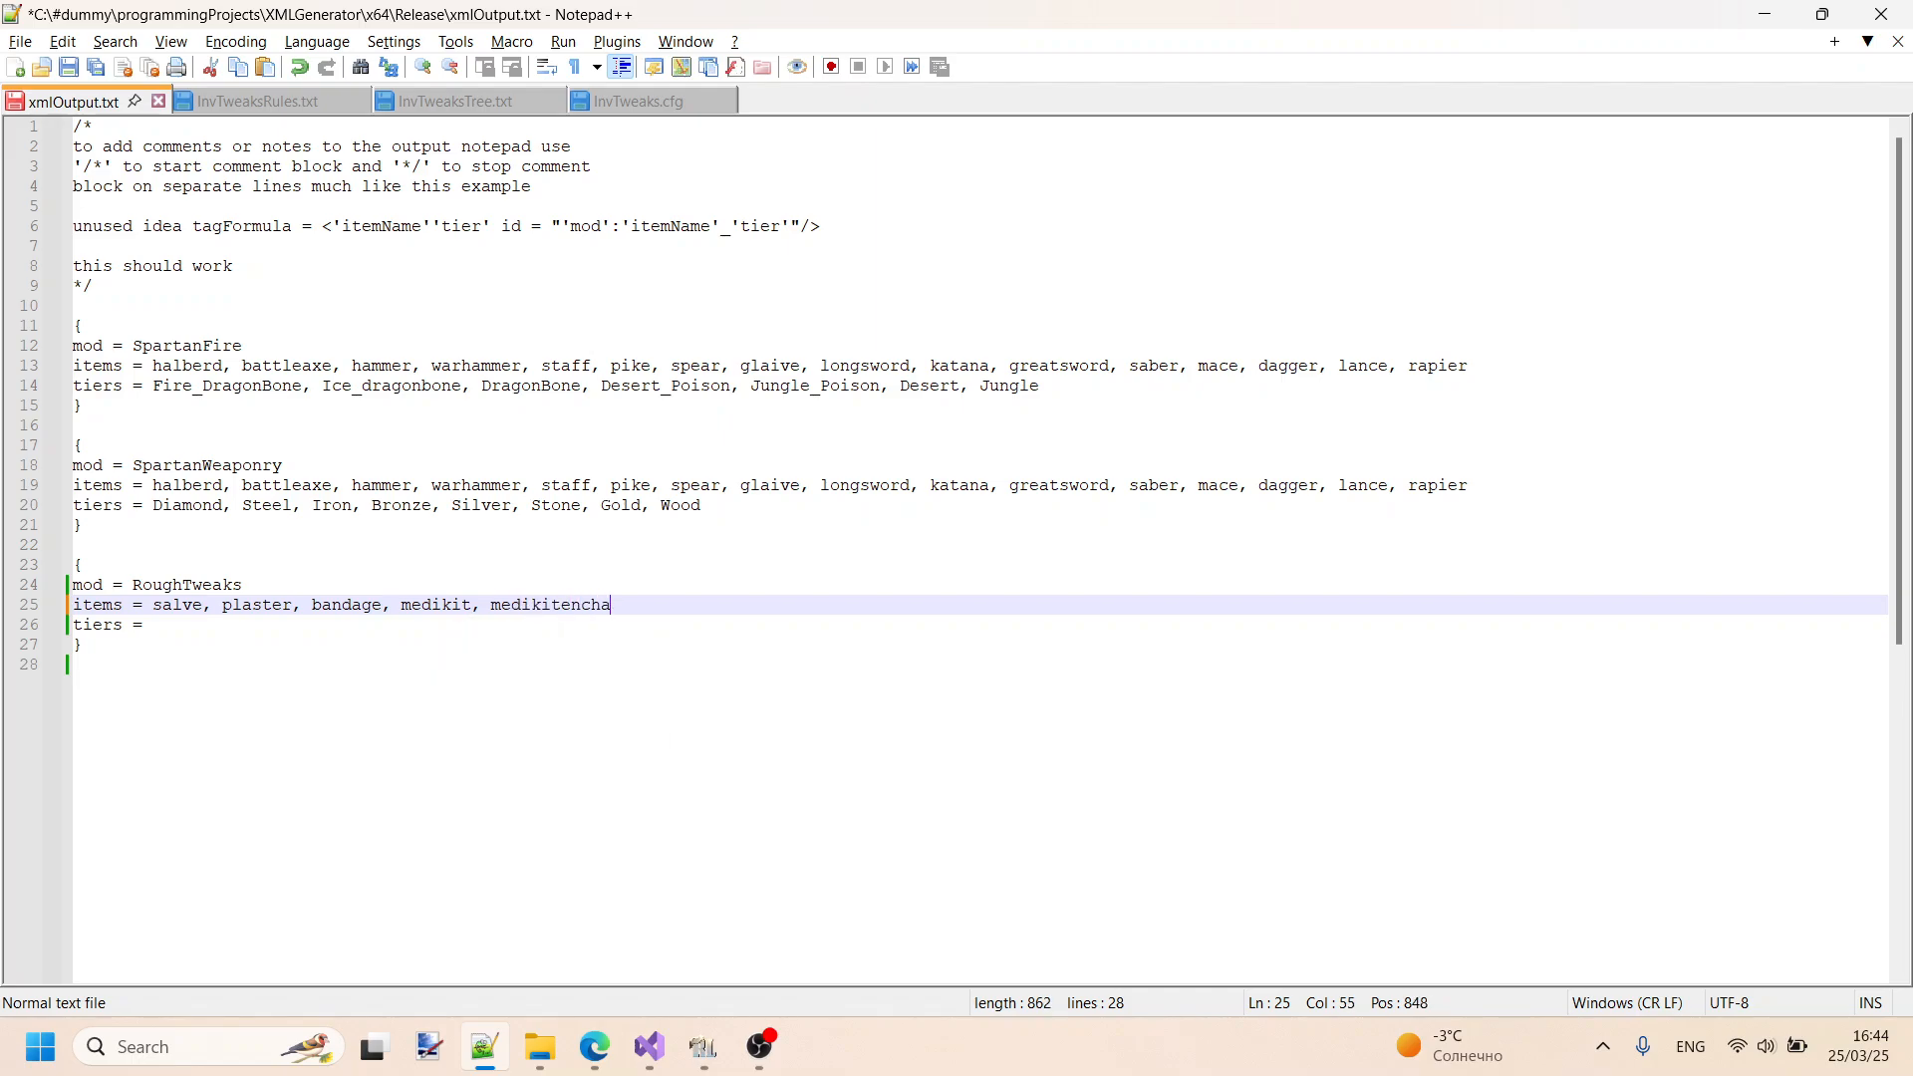
text(nted)
click(214, 628)
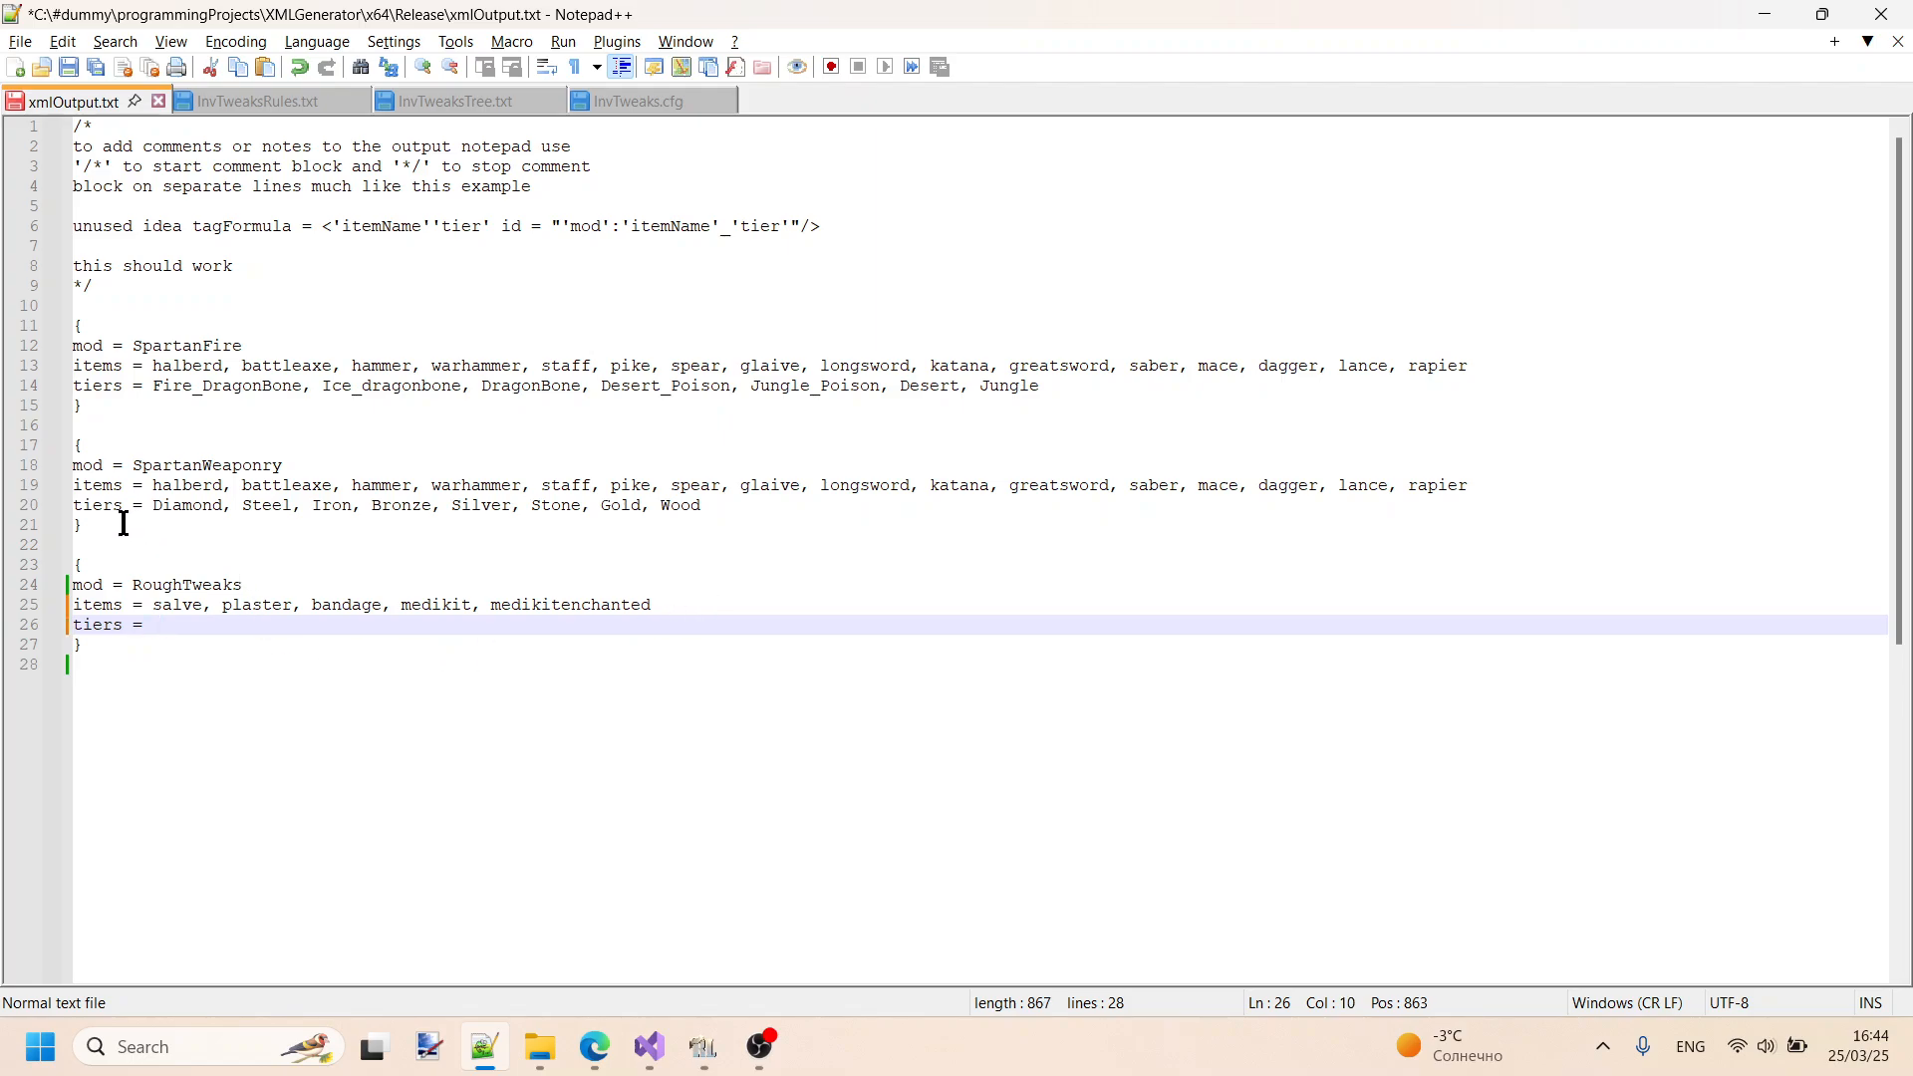
- Comment out the SpartanFire and SpartanWeaponry blocks with /* and */, save the file, and highlight the commented section and the RoughTweaks block
click(90, 309)
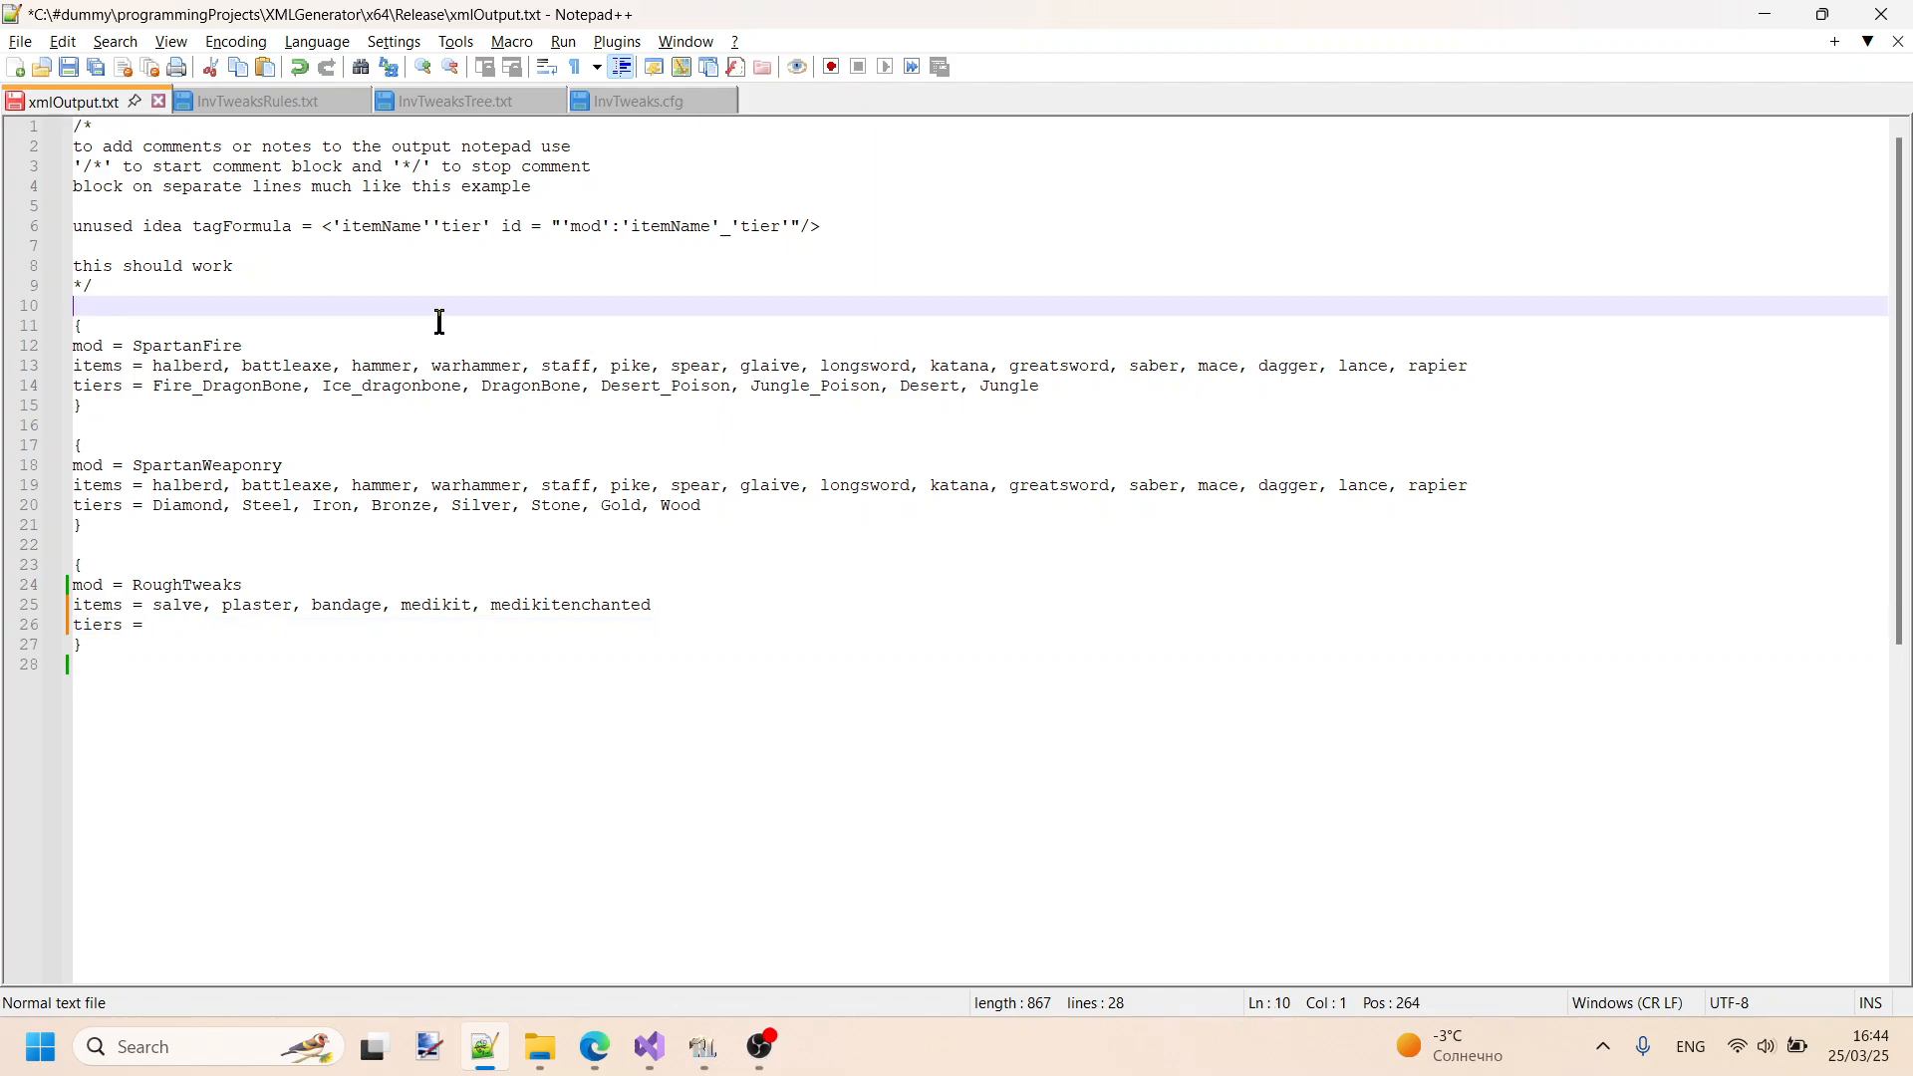
text(/*)
click(115, 546)
text(*/)
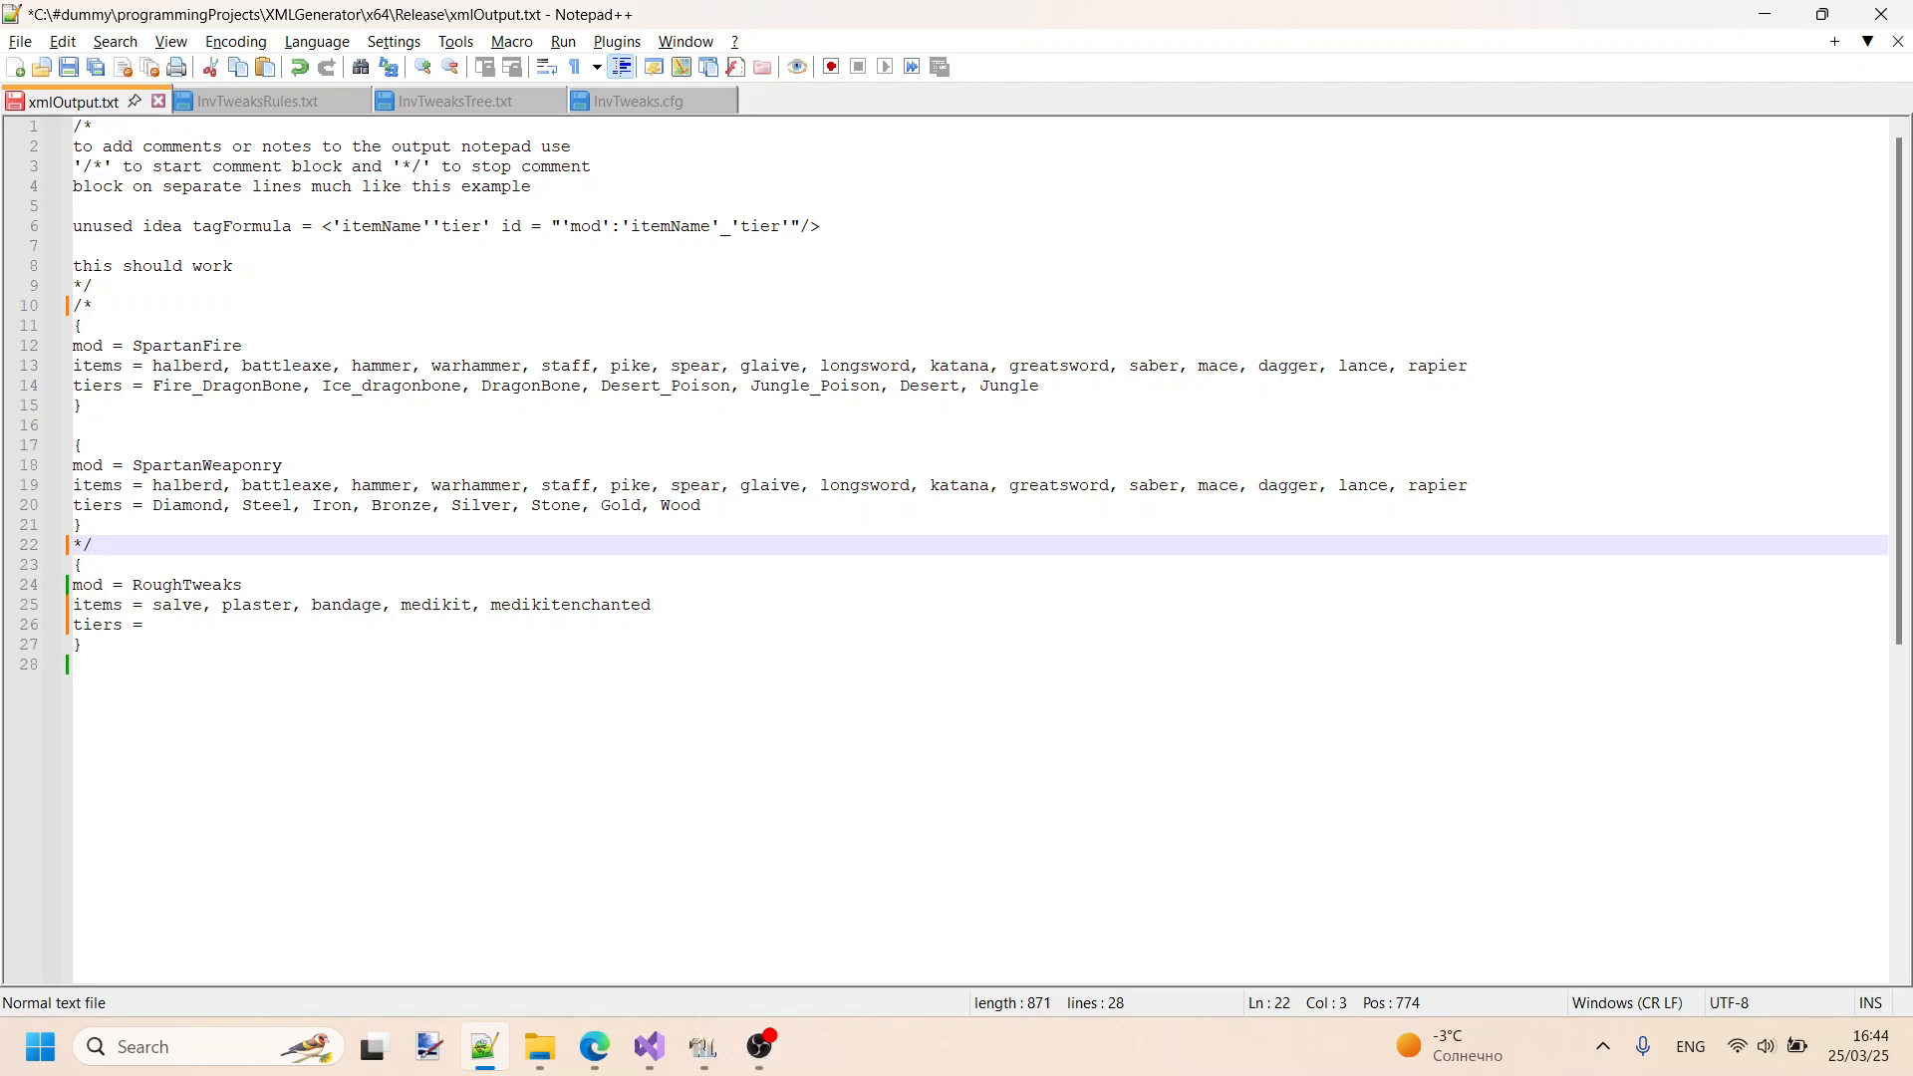
key(Return)
key(ctrl+s)
drag(120, 544, 73, 303)
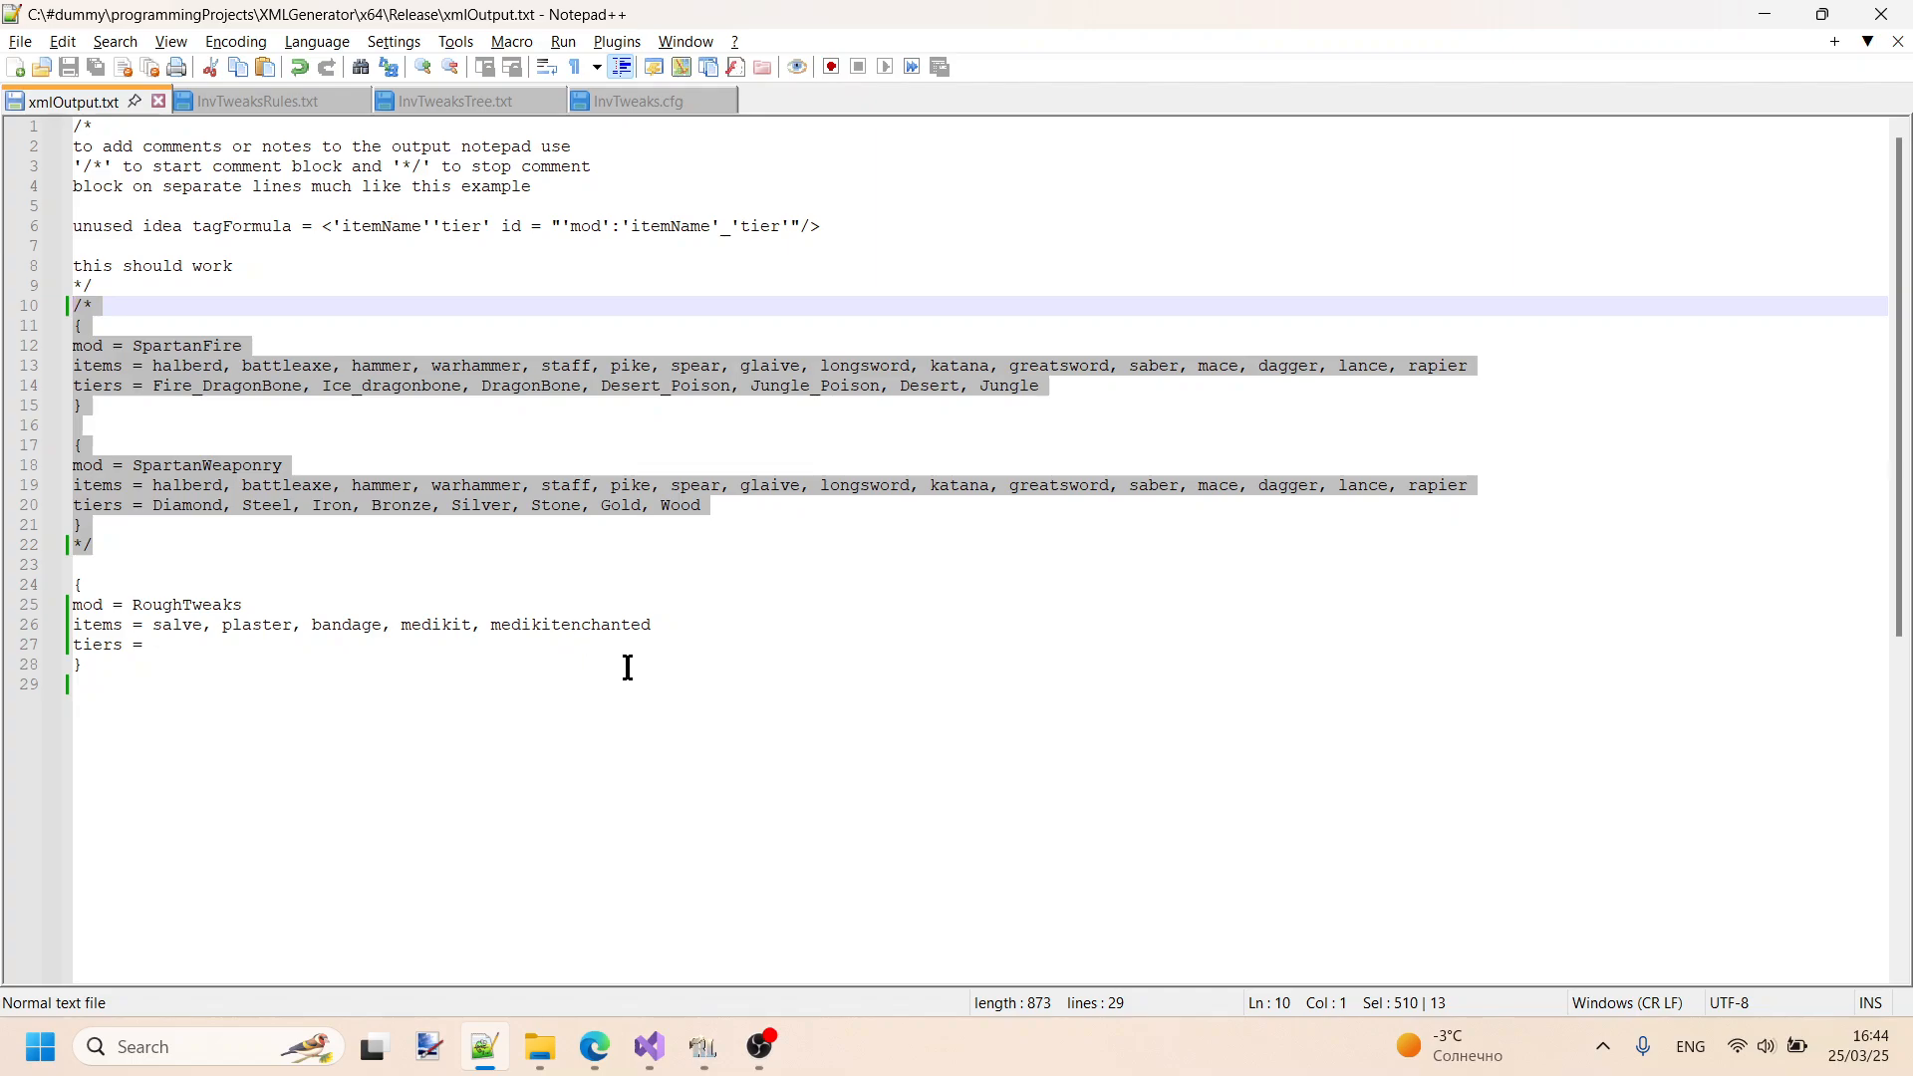
drag(181, 653, 42, 586)
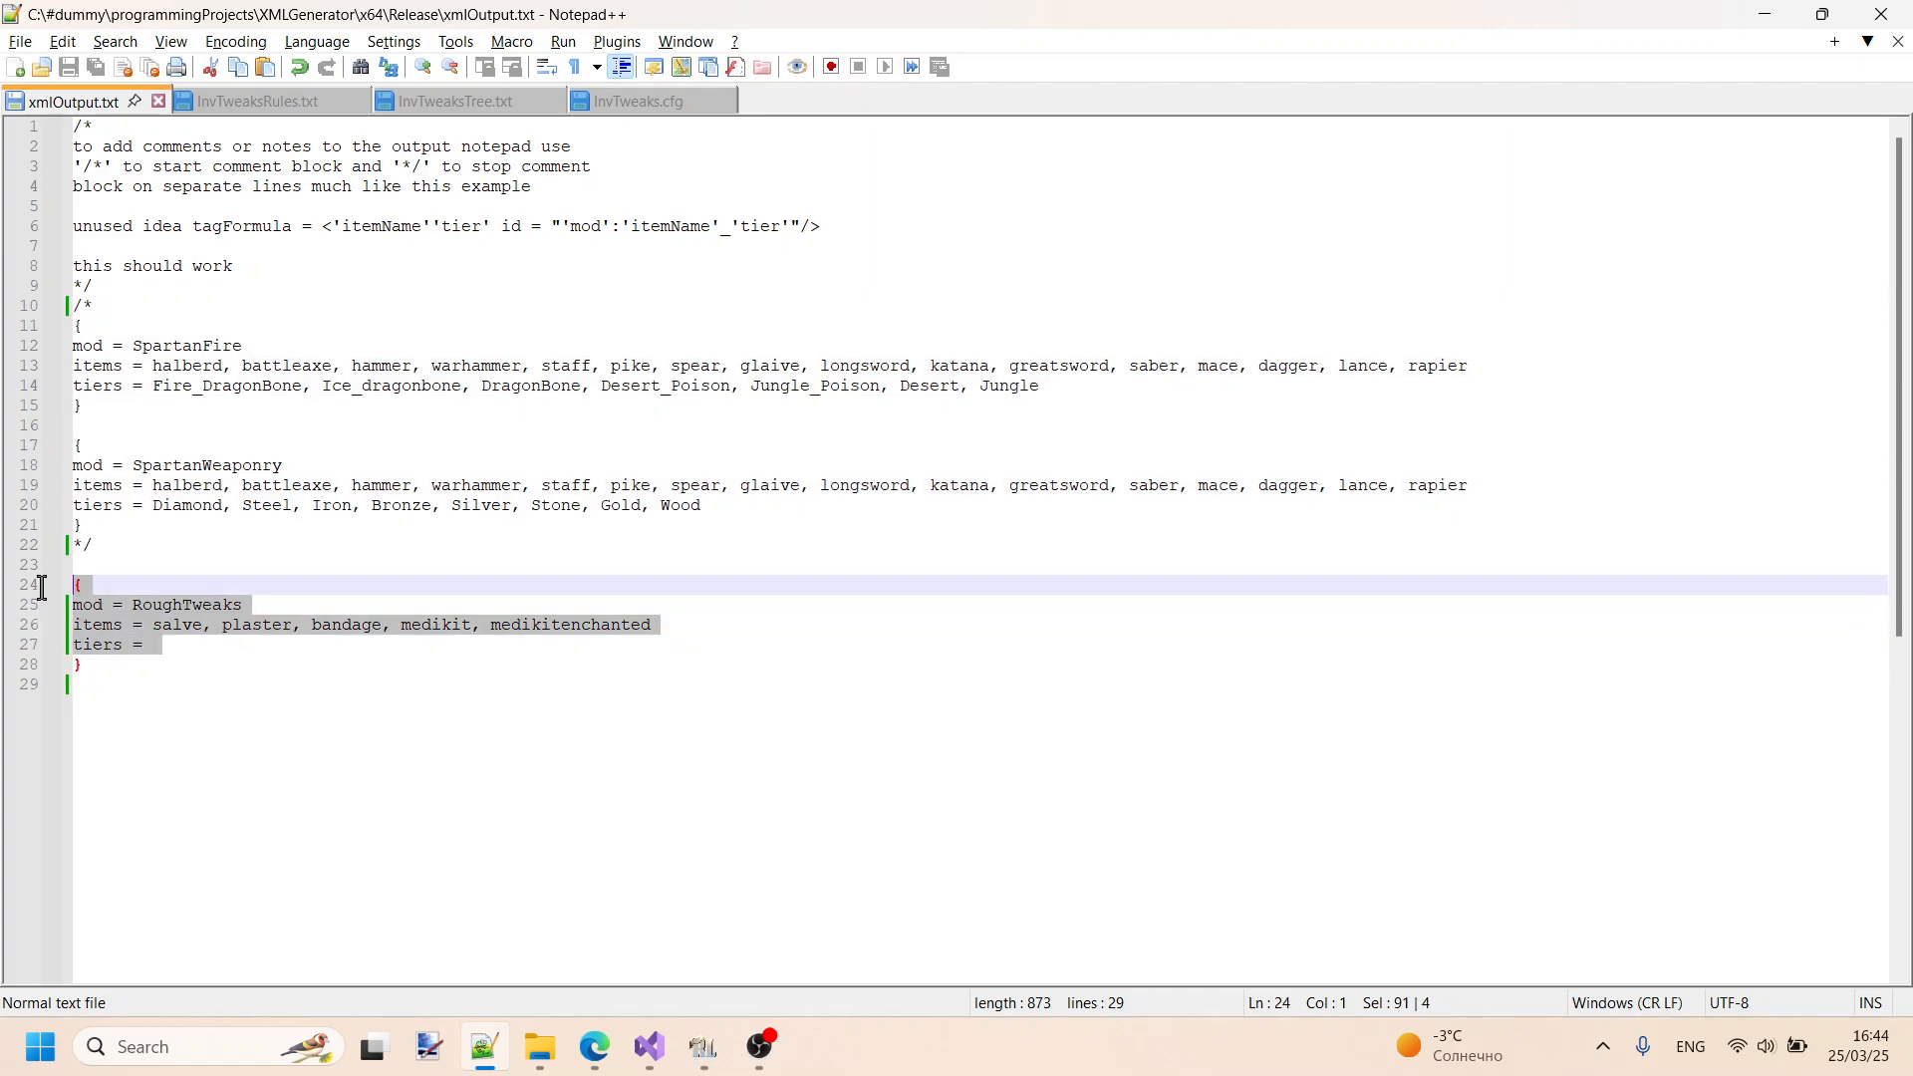
drag(180, 651, 415, 654)
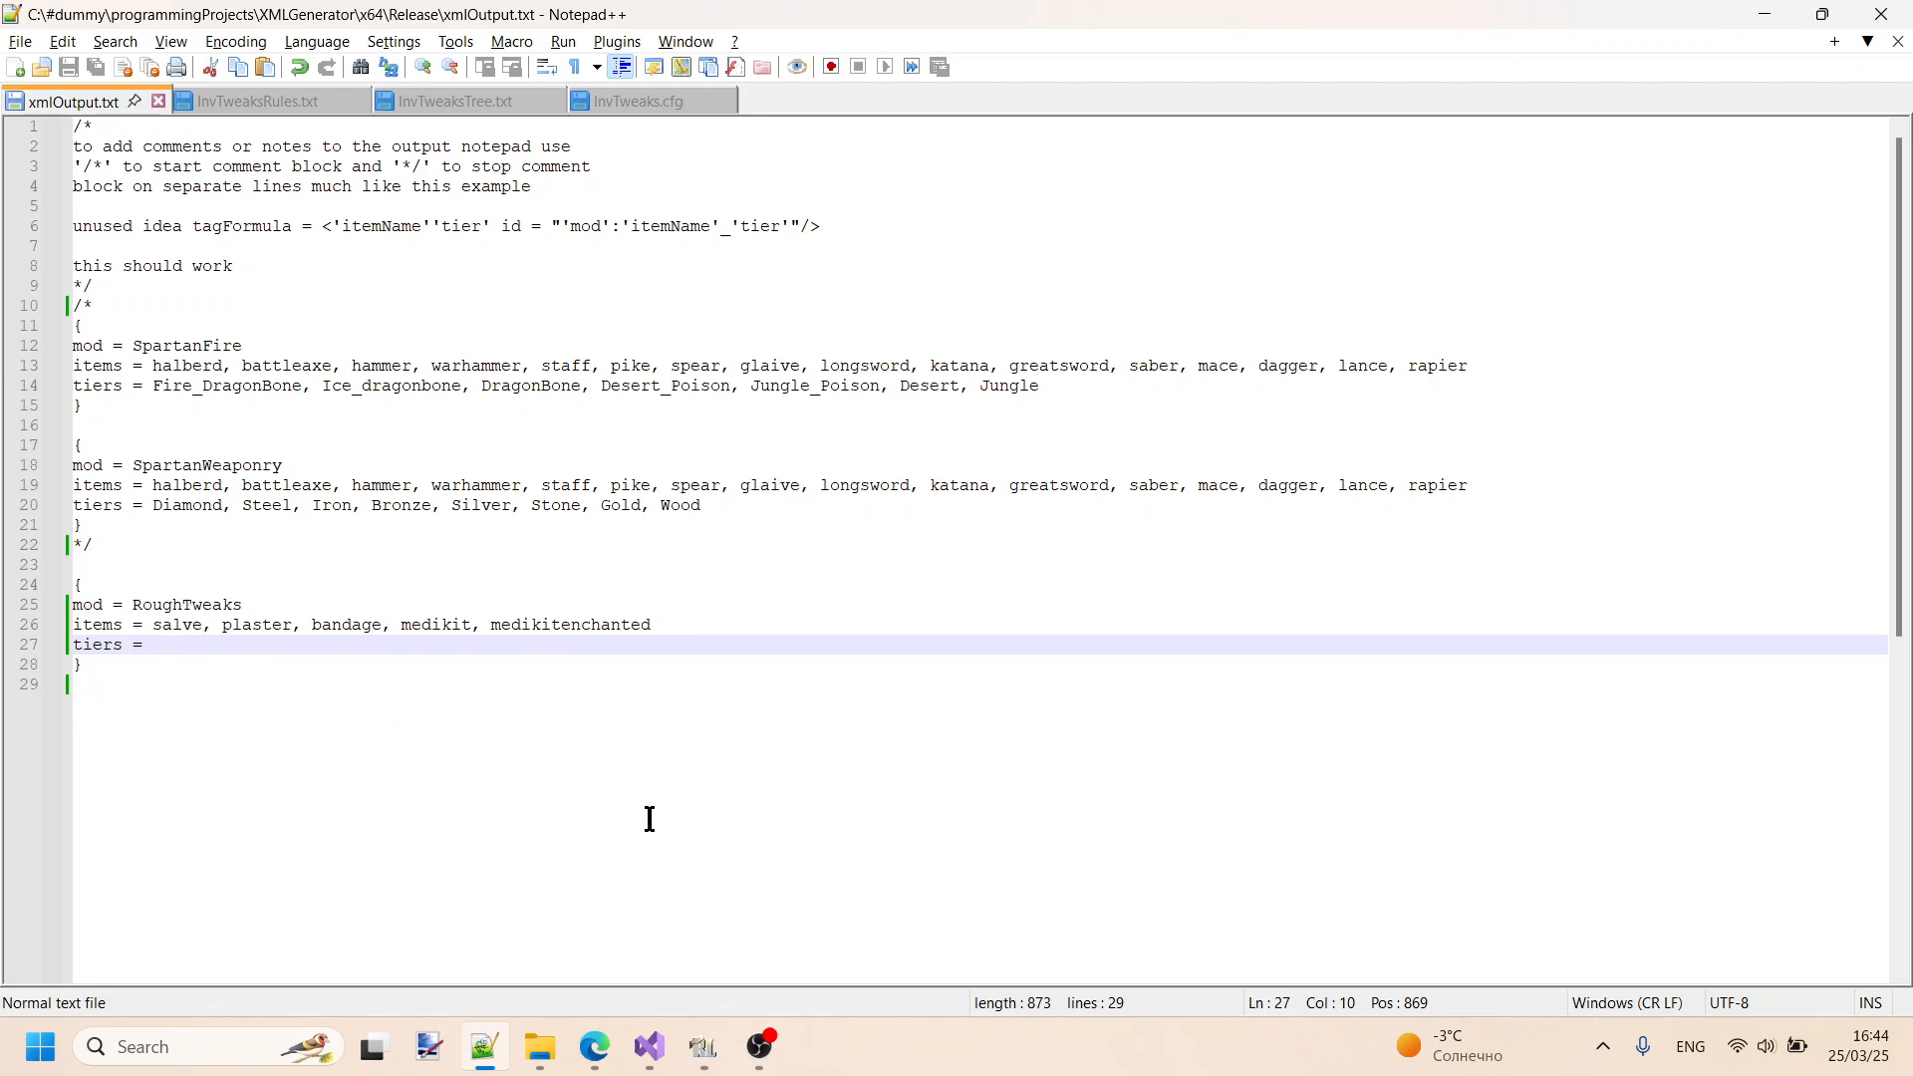
- Run xmlGenerator.exe from the Release folder, reload xmlOutput.txt in Notepad++ and highlight the underscore ending the generated salve id
click(540, 1046)
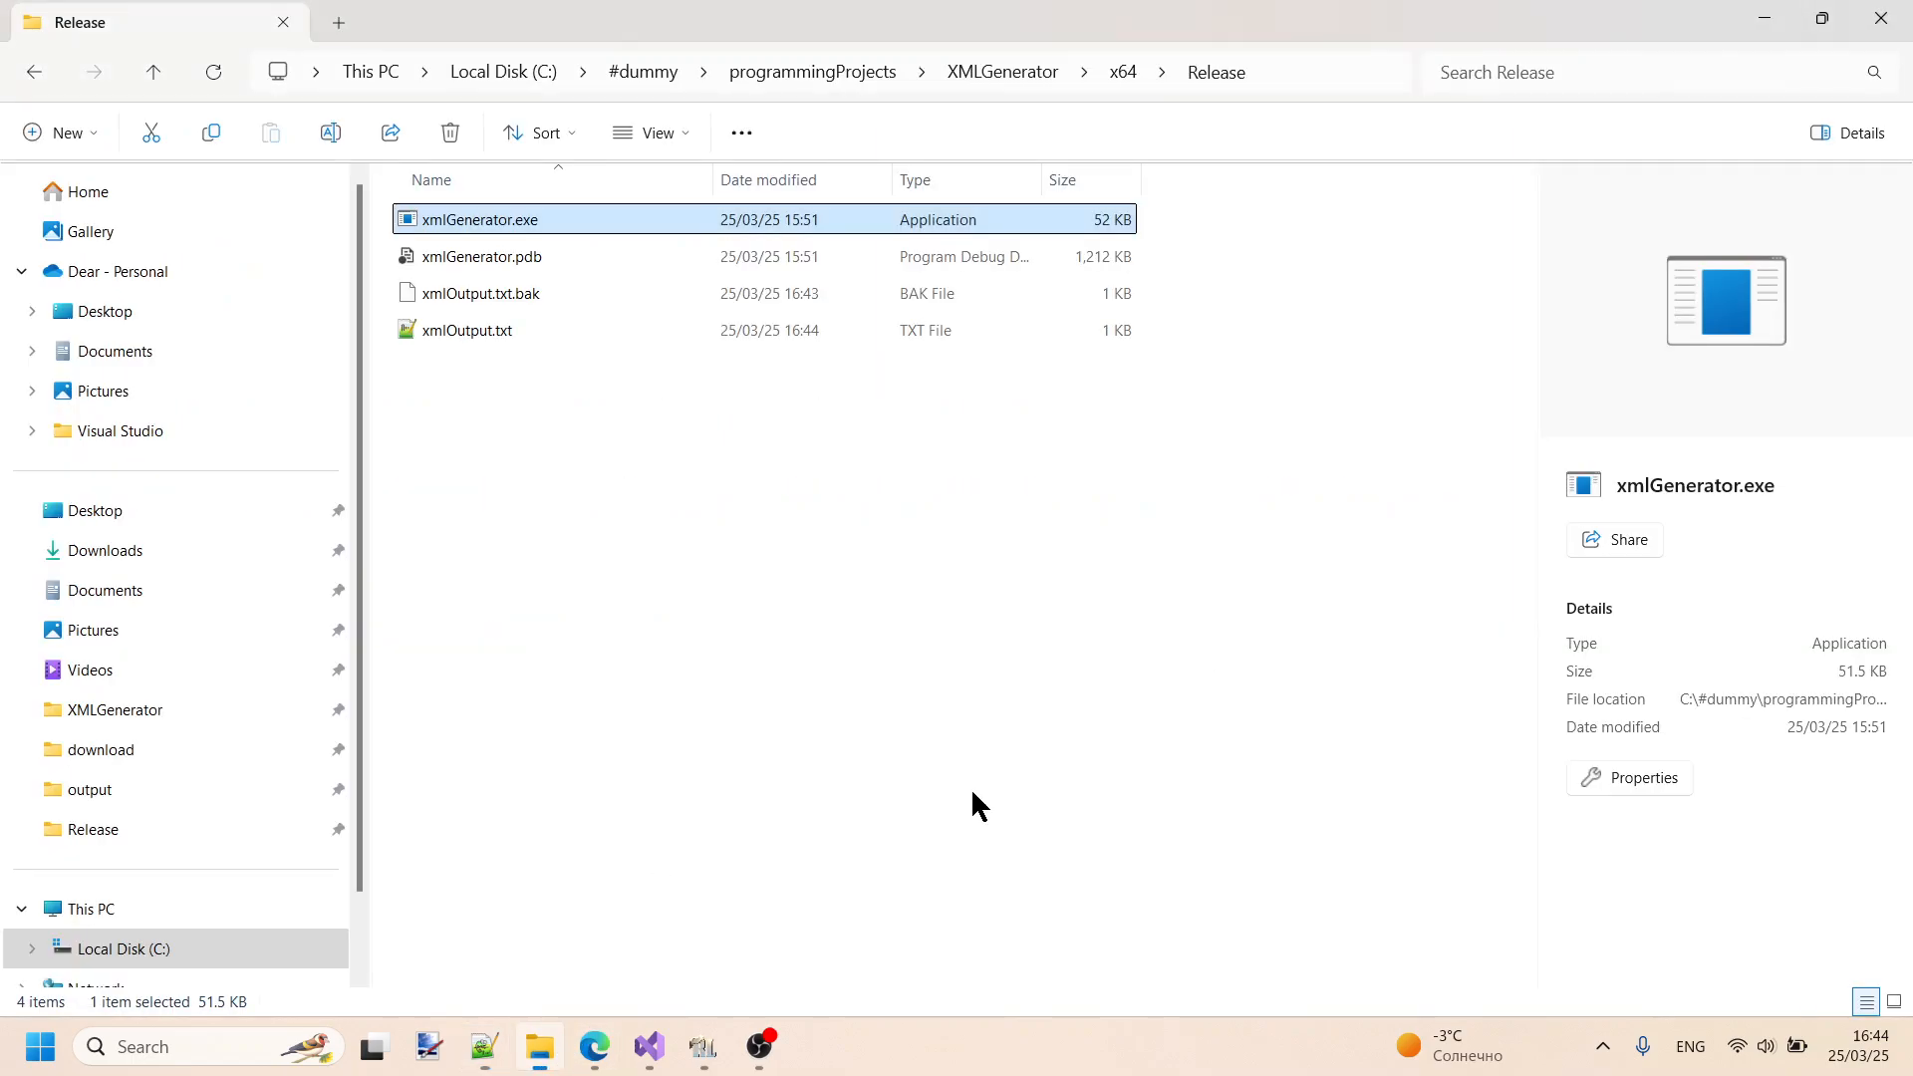
double_click(572, 229)
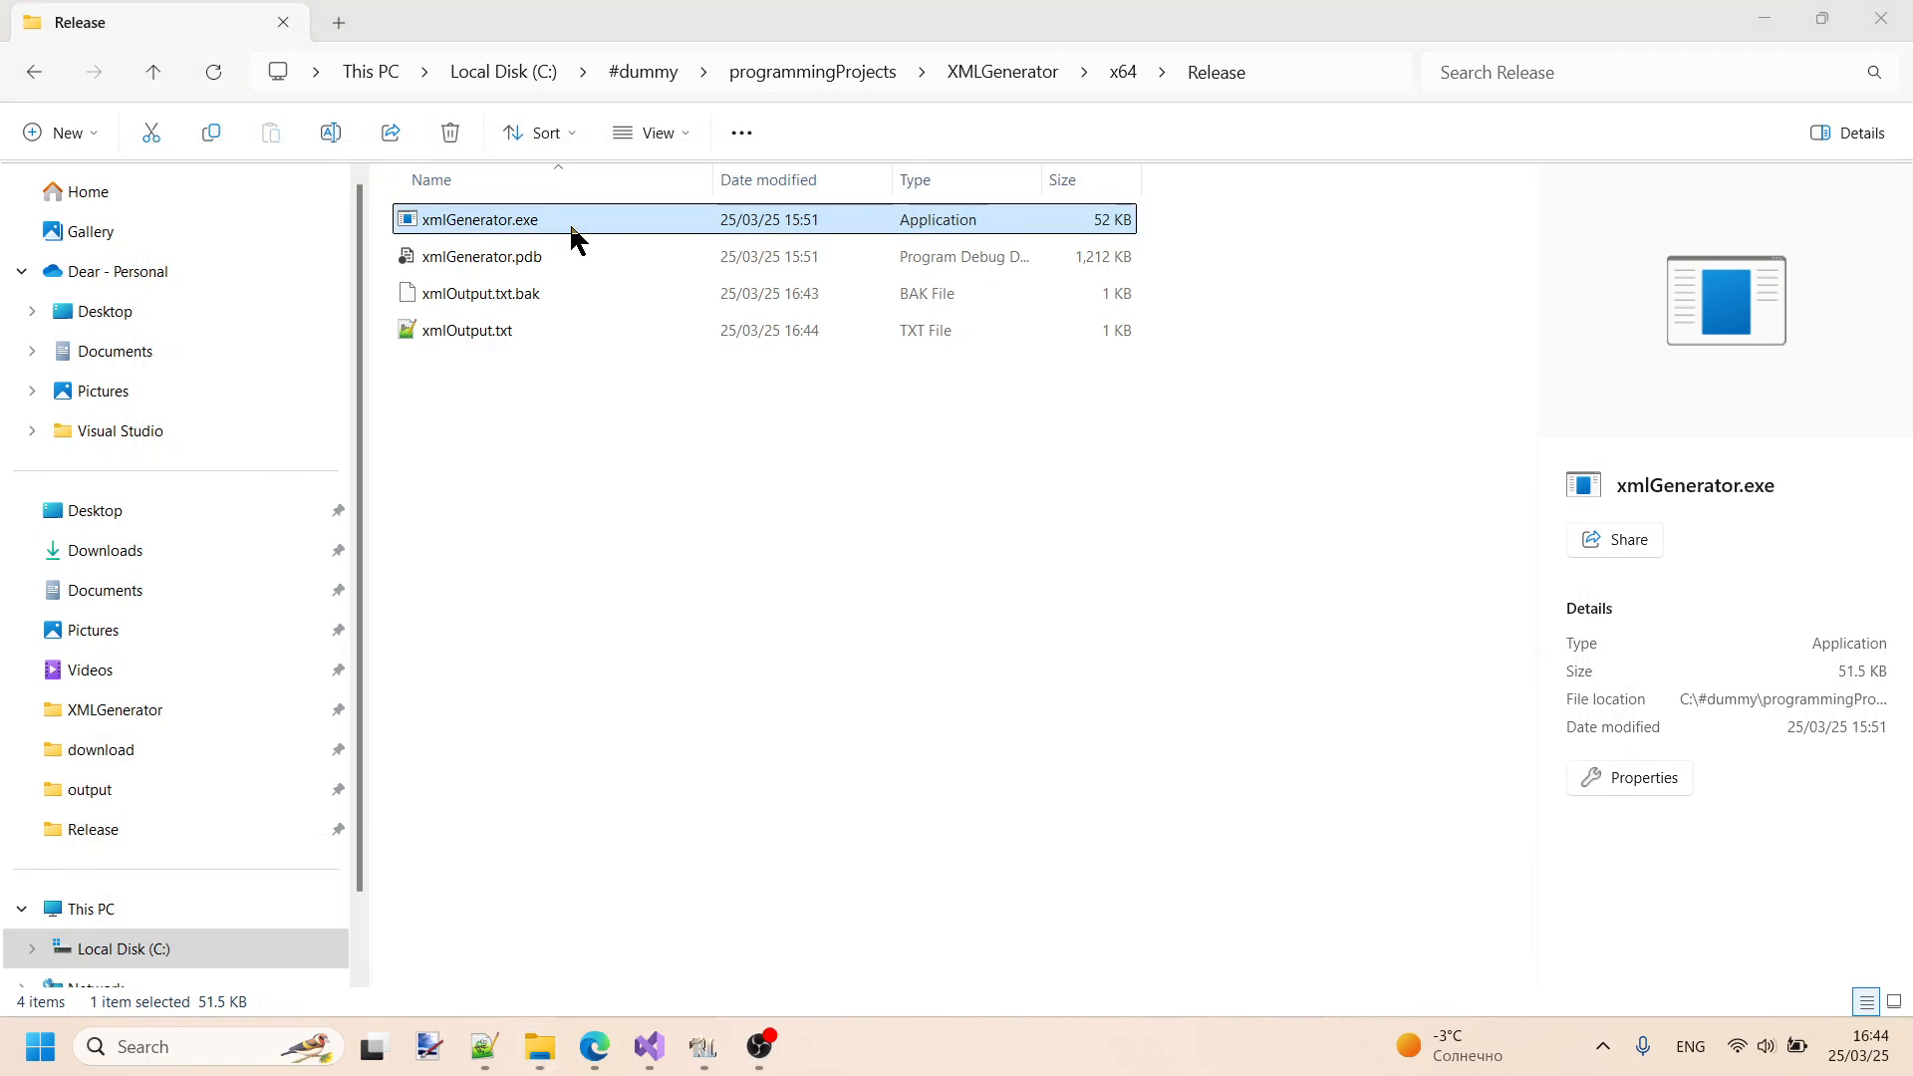
click(493, 1061)
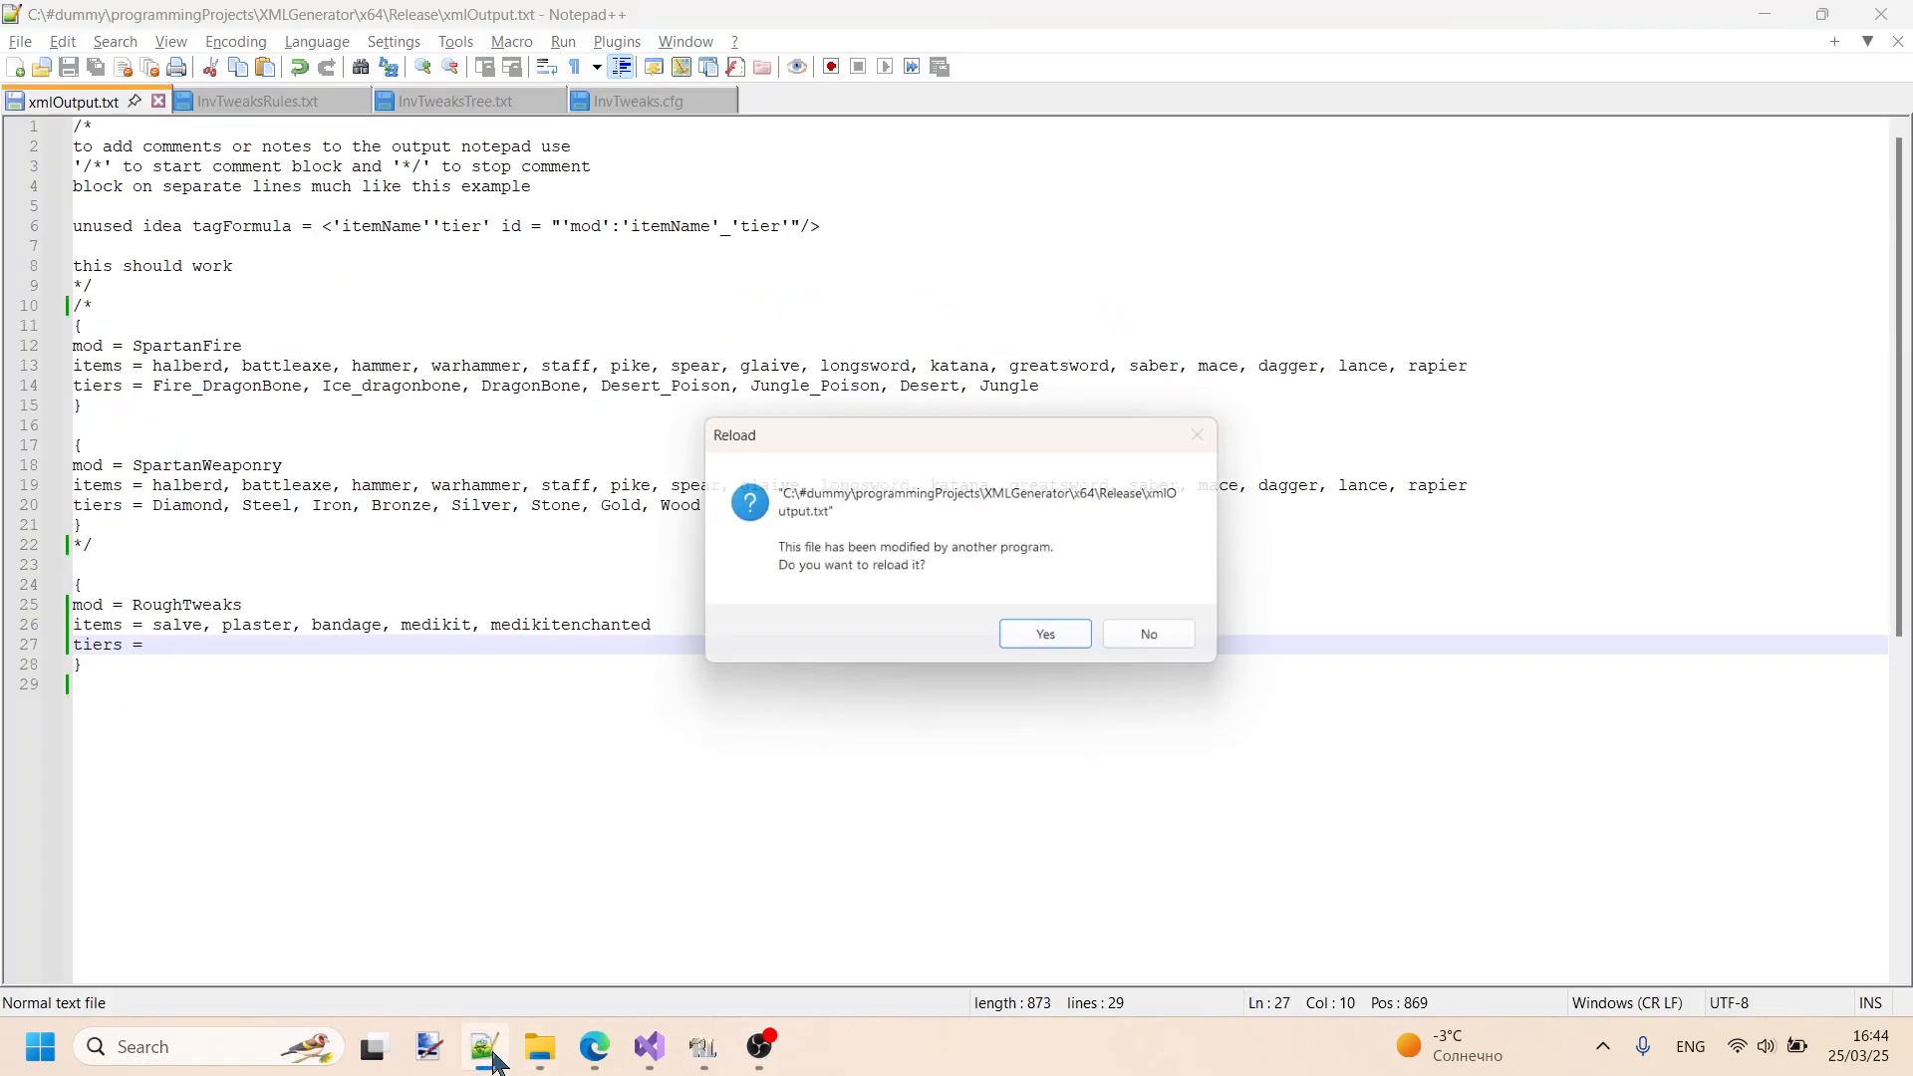
click(1066, 641)
scroll(1069, 646, down, 5)
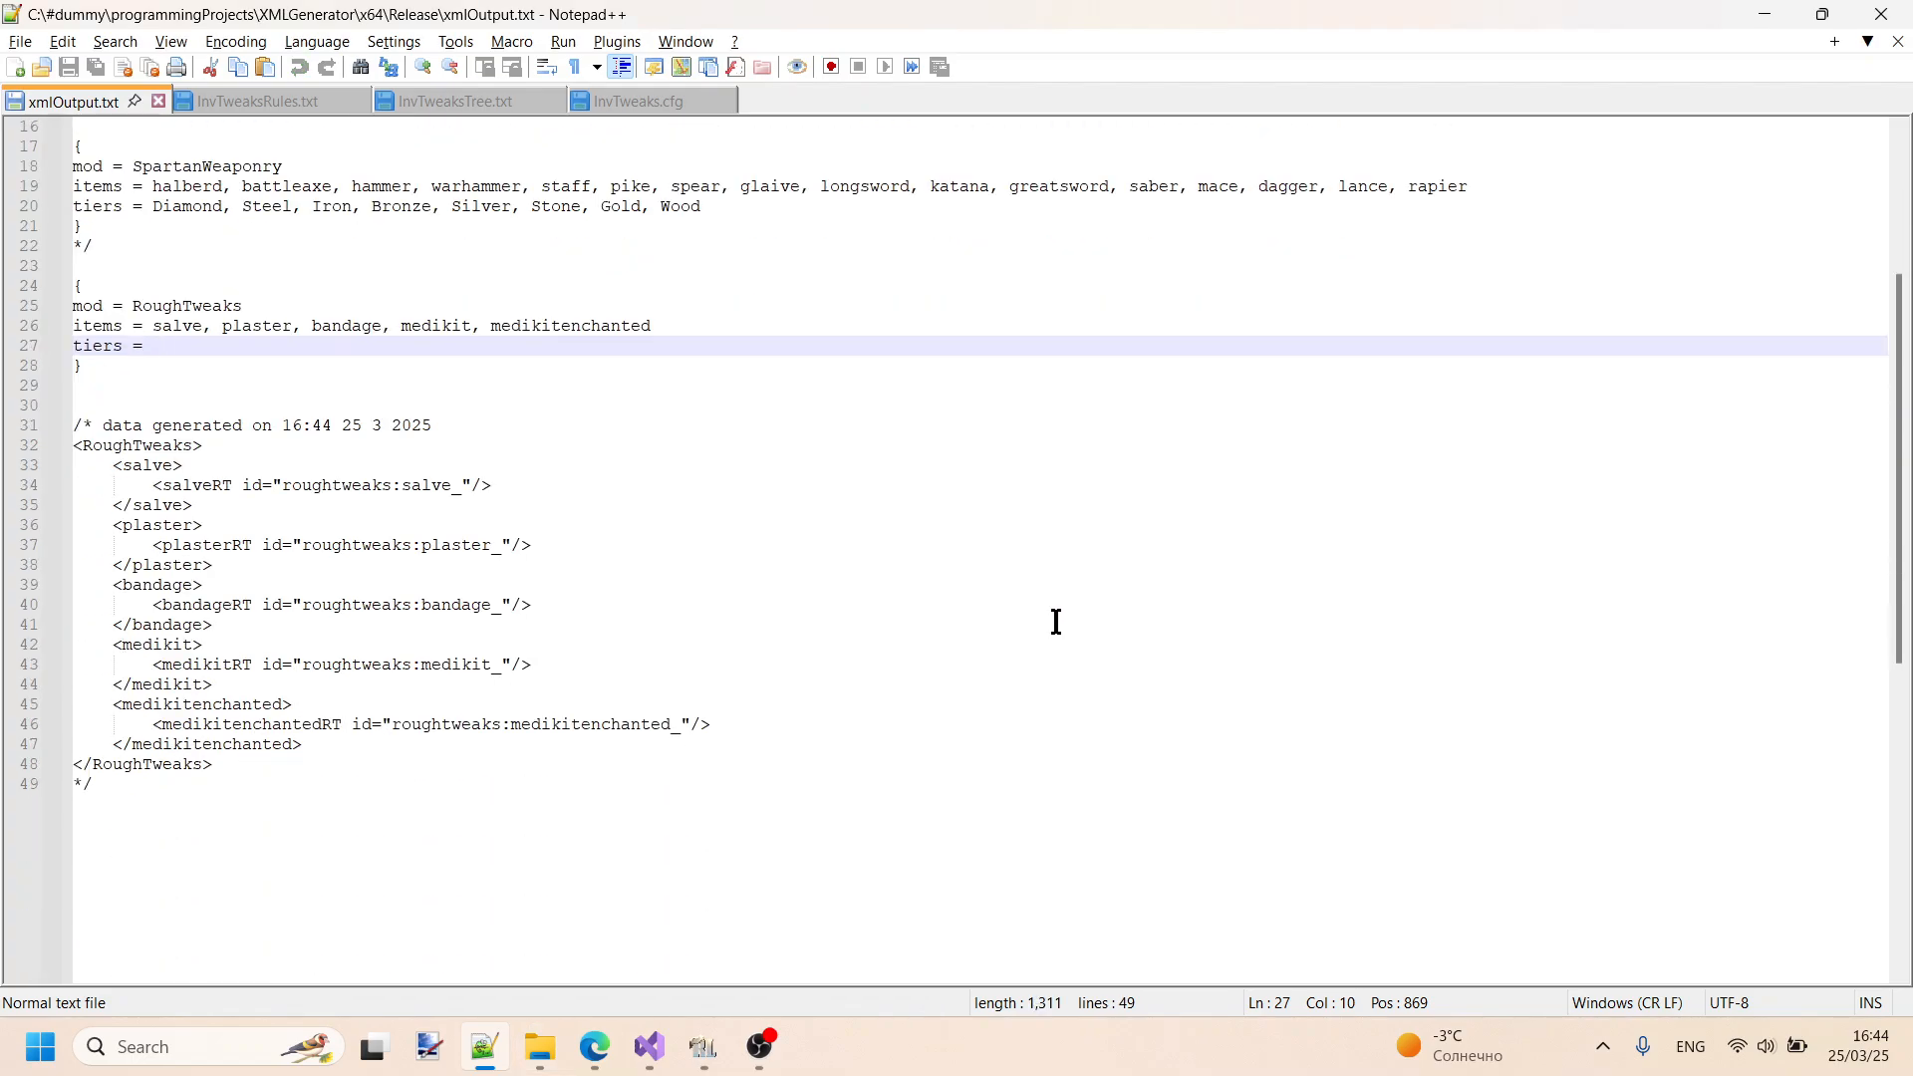
scroll(1056, 622, up, 2)
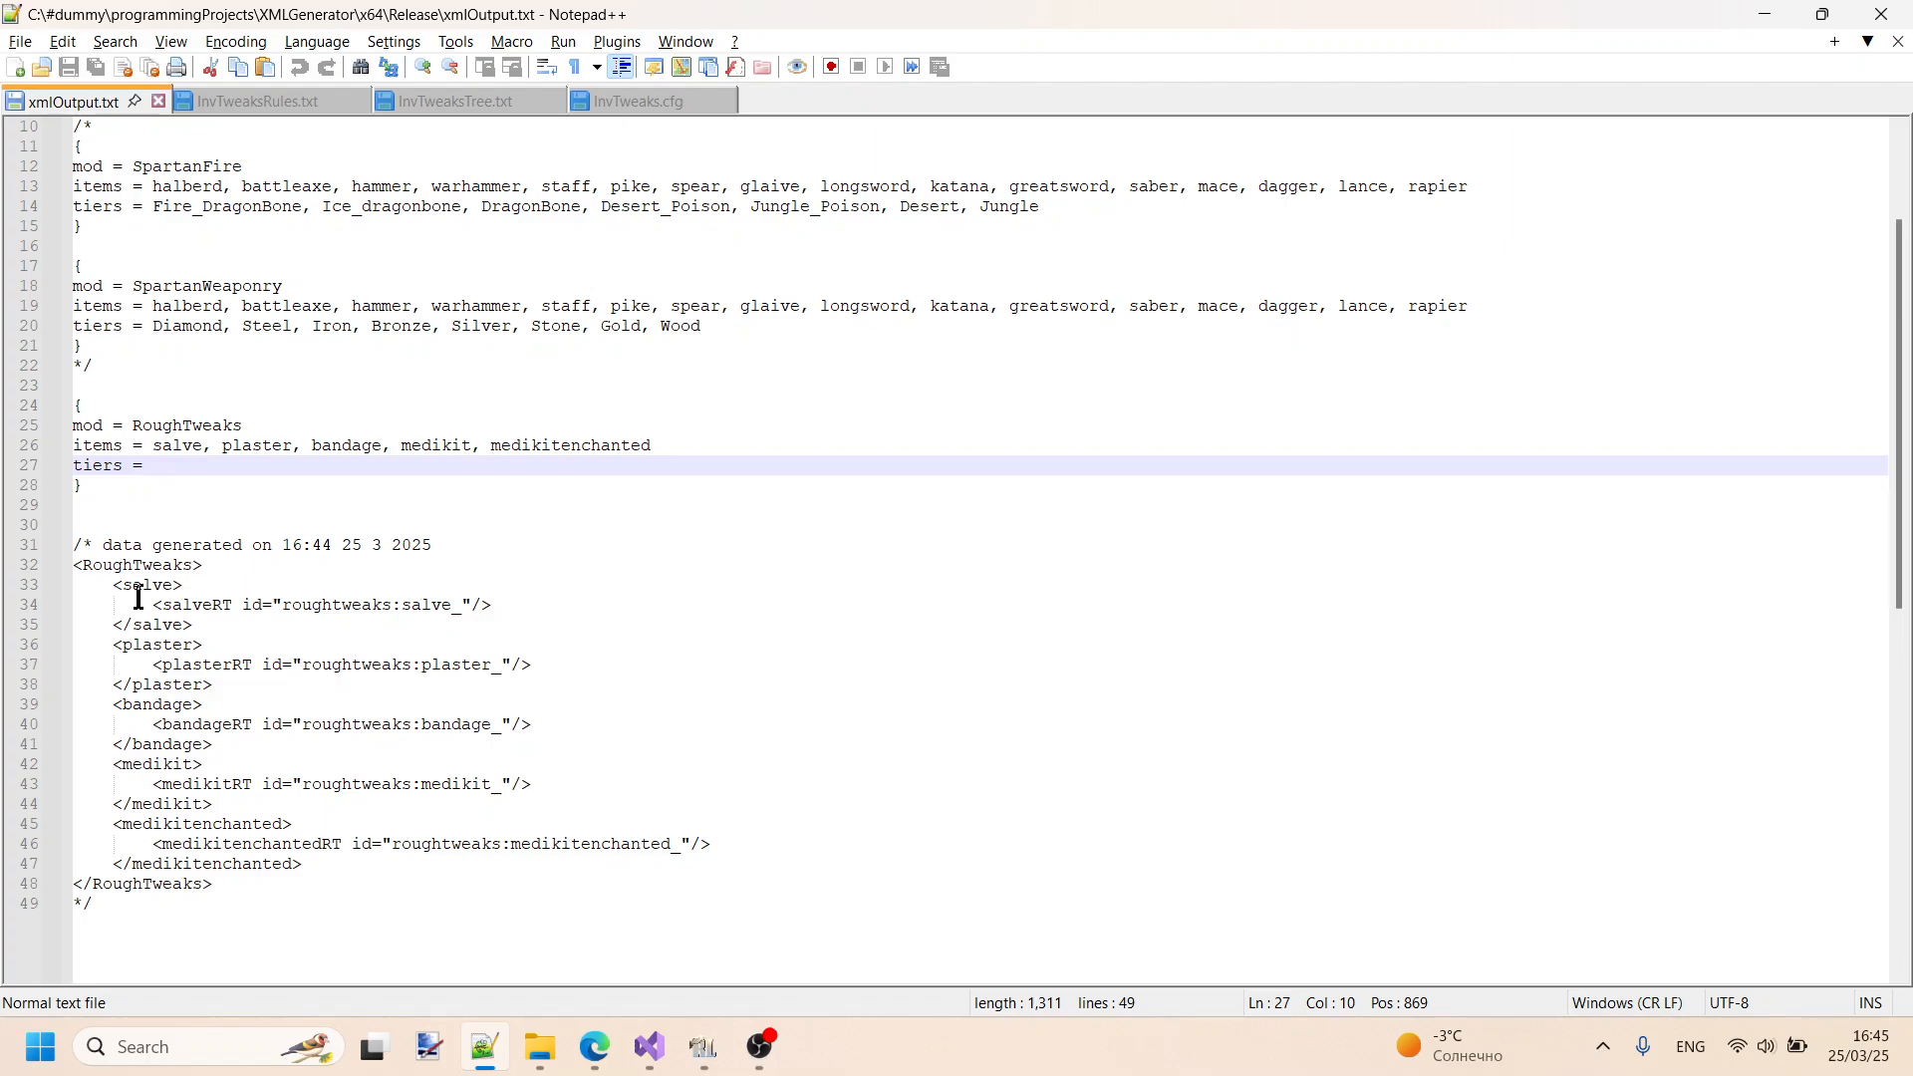
drag(168, 605, 247, 604)
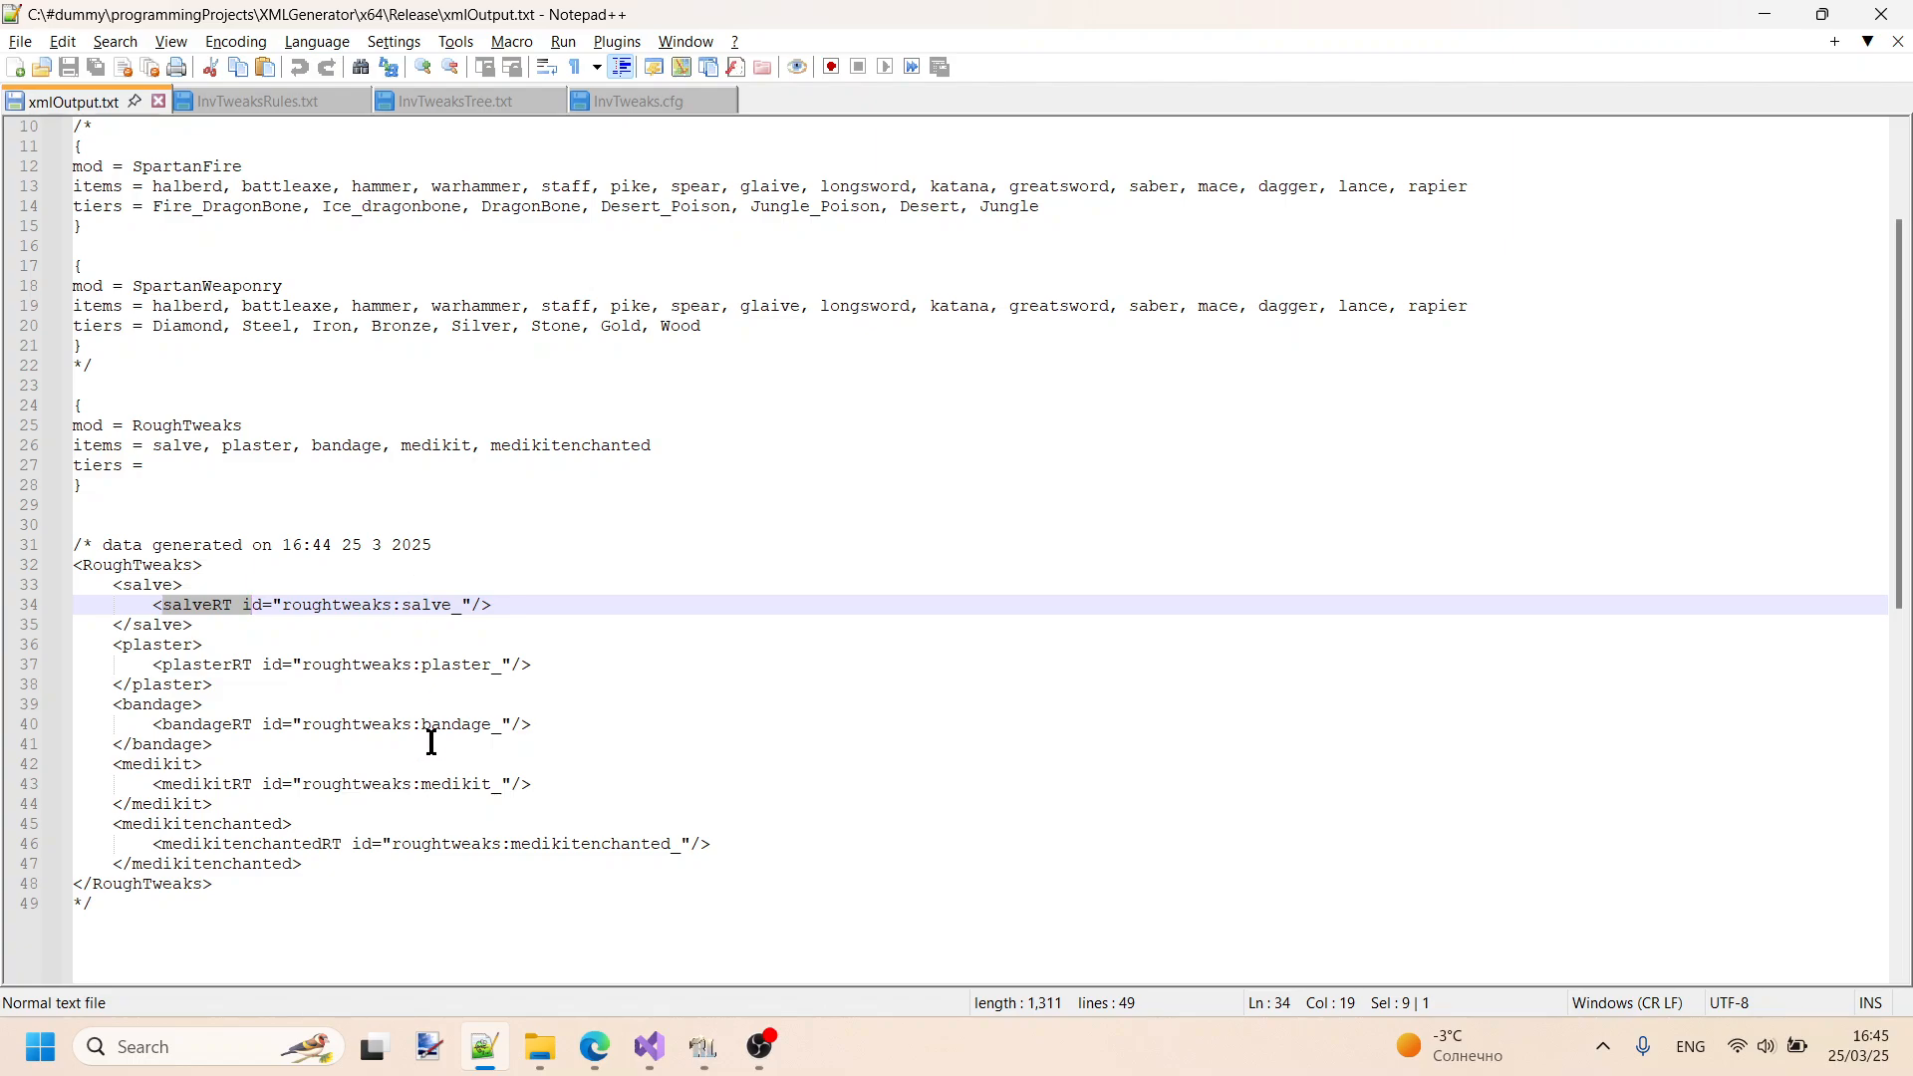
drag(451, 607, 464, 607)
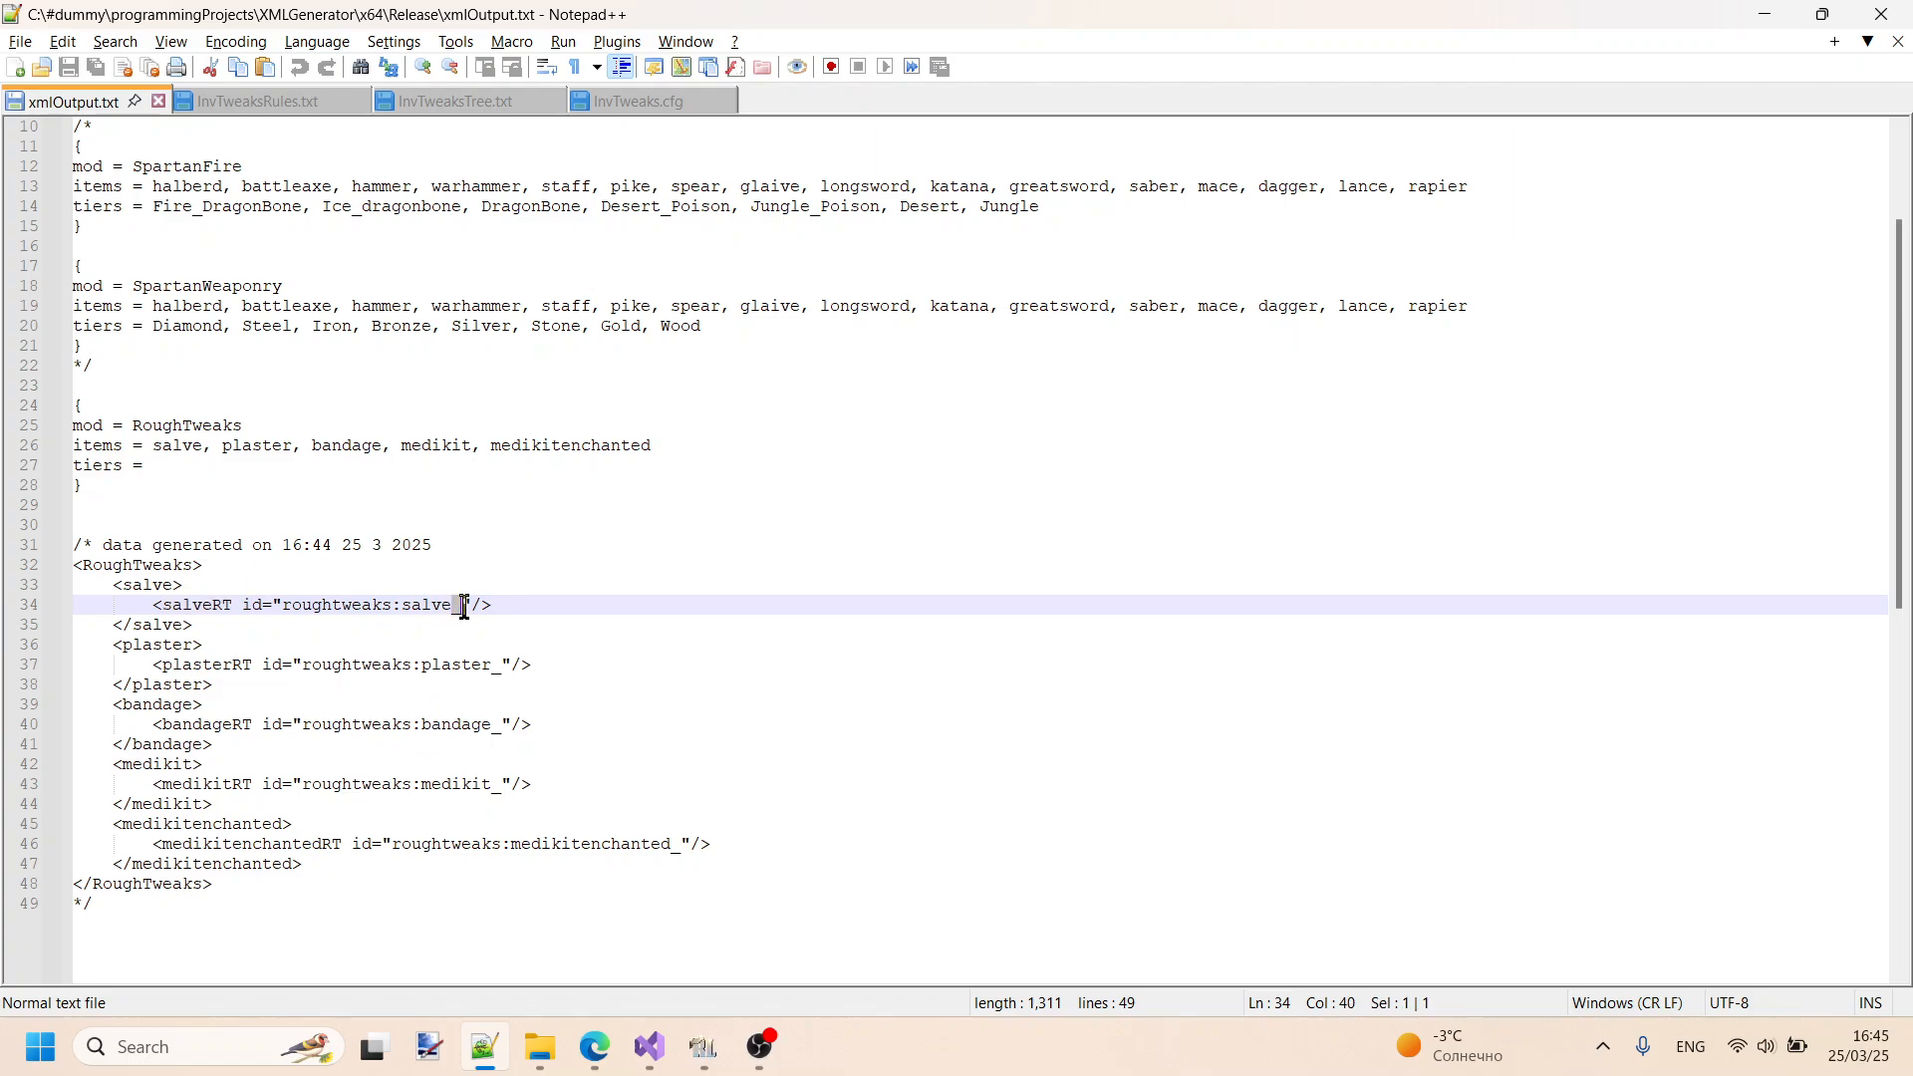
click(274, 469)
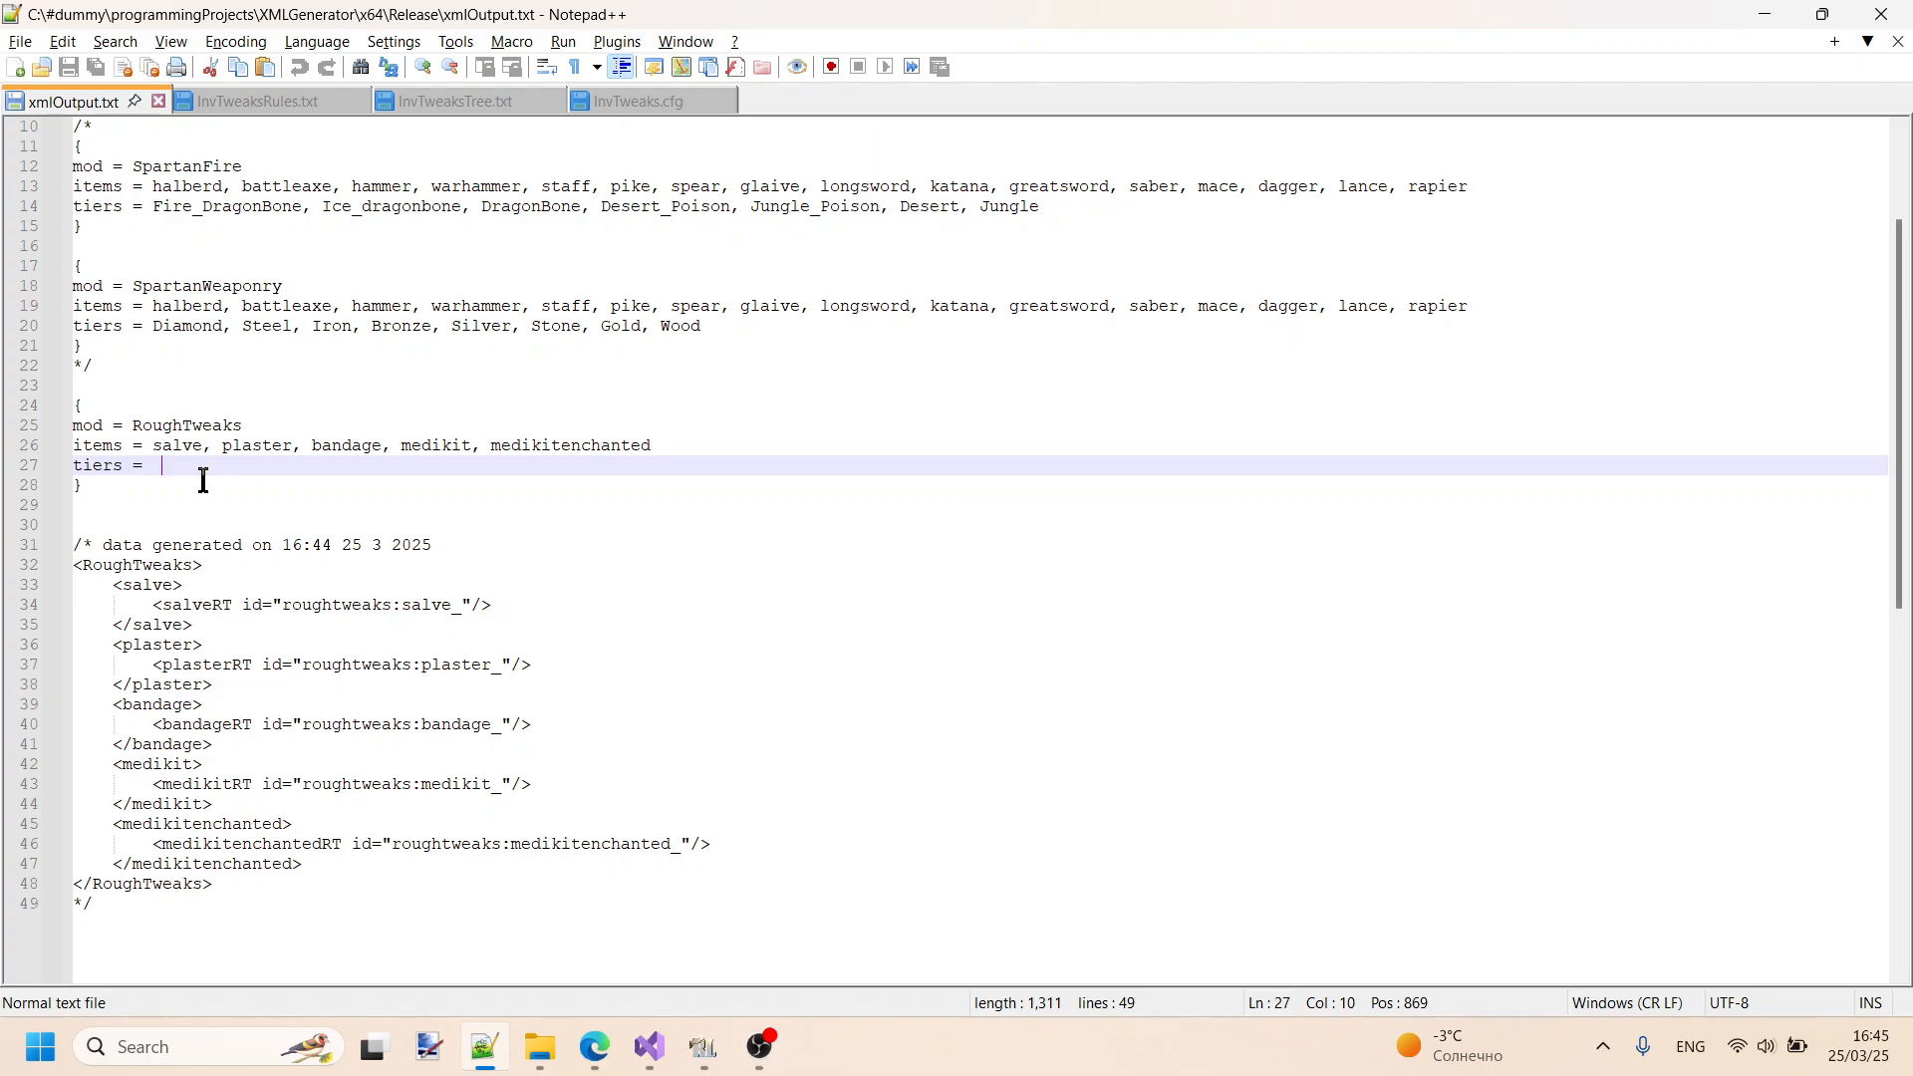
text("")
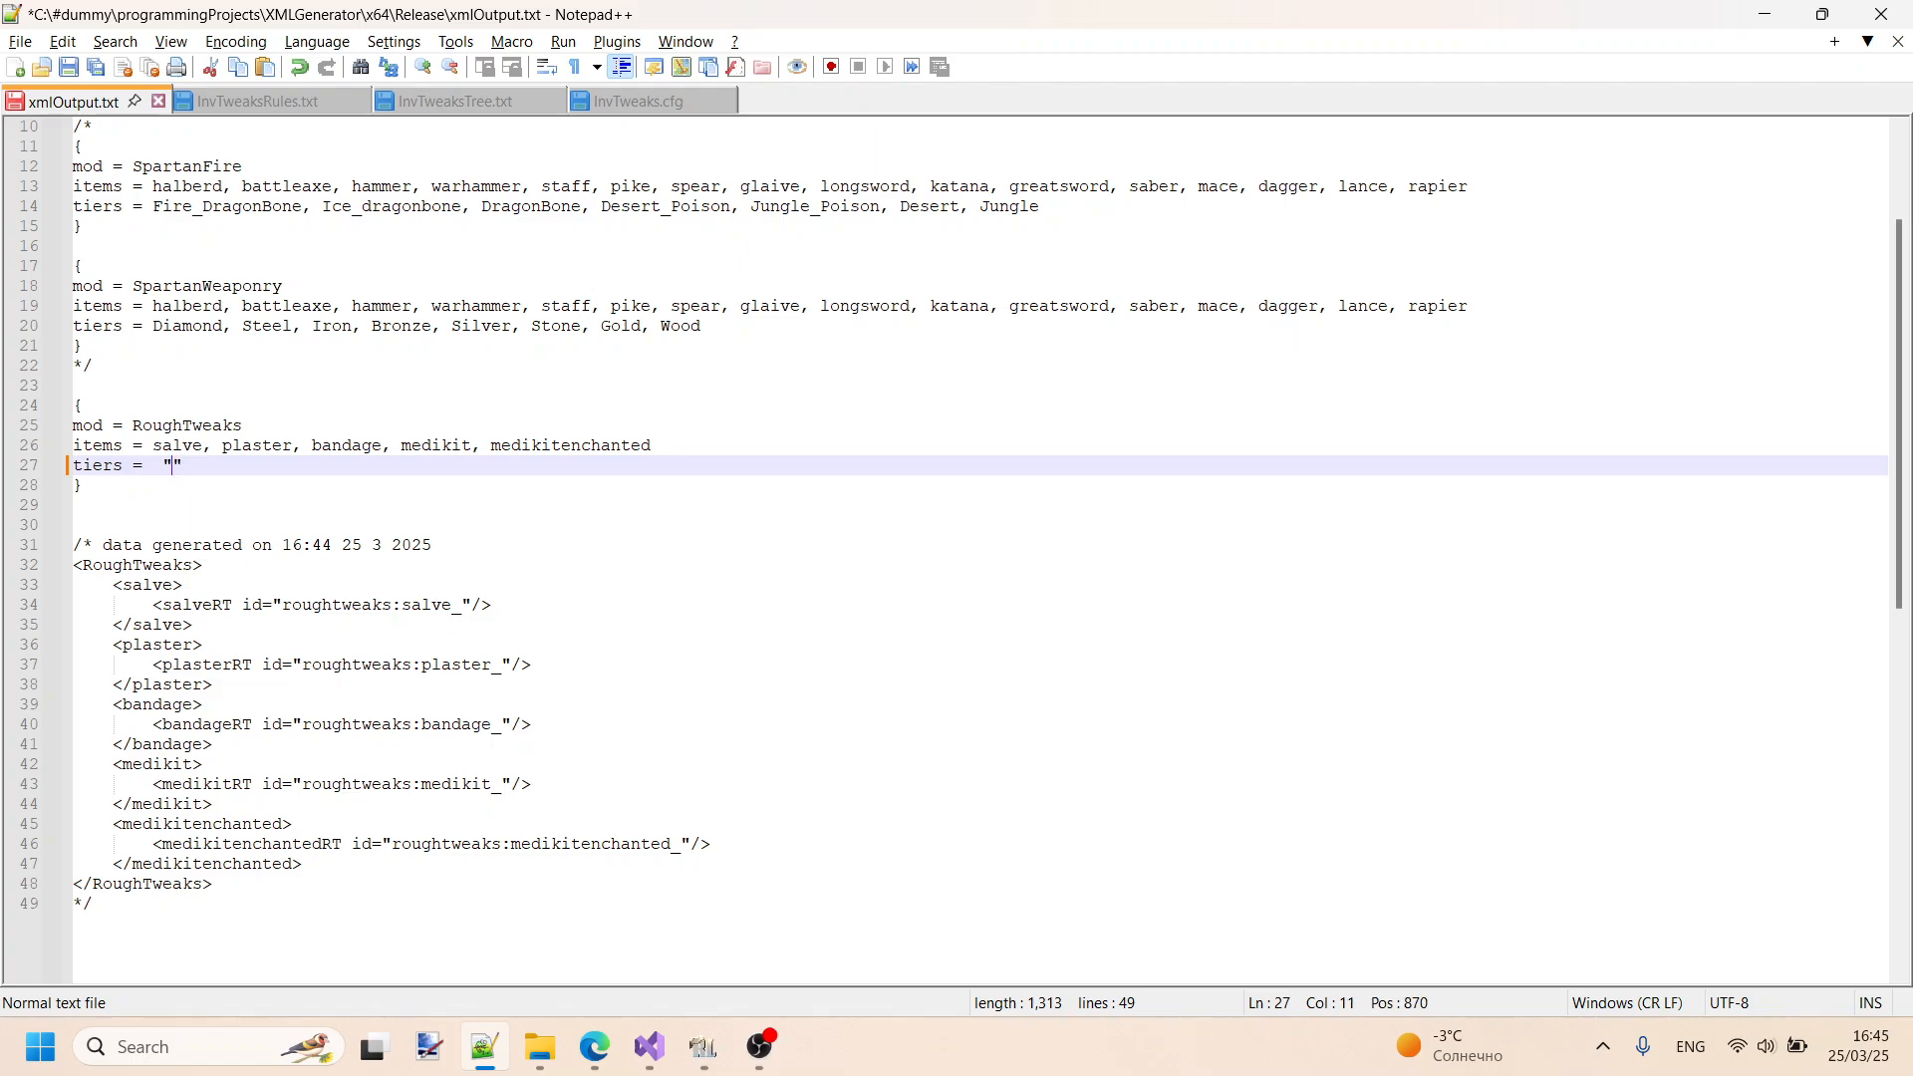
key(BackSpace)
- Open InvTweaksTree.txt and review the custom category, including its heals entries, and the equipment category that follows it
click(698, 1059)
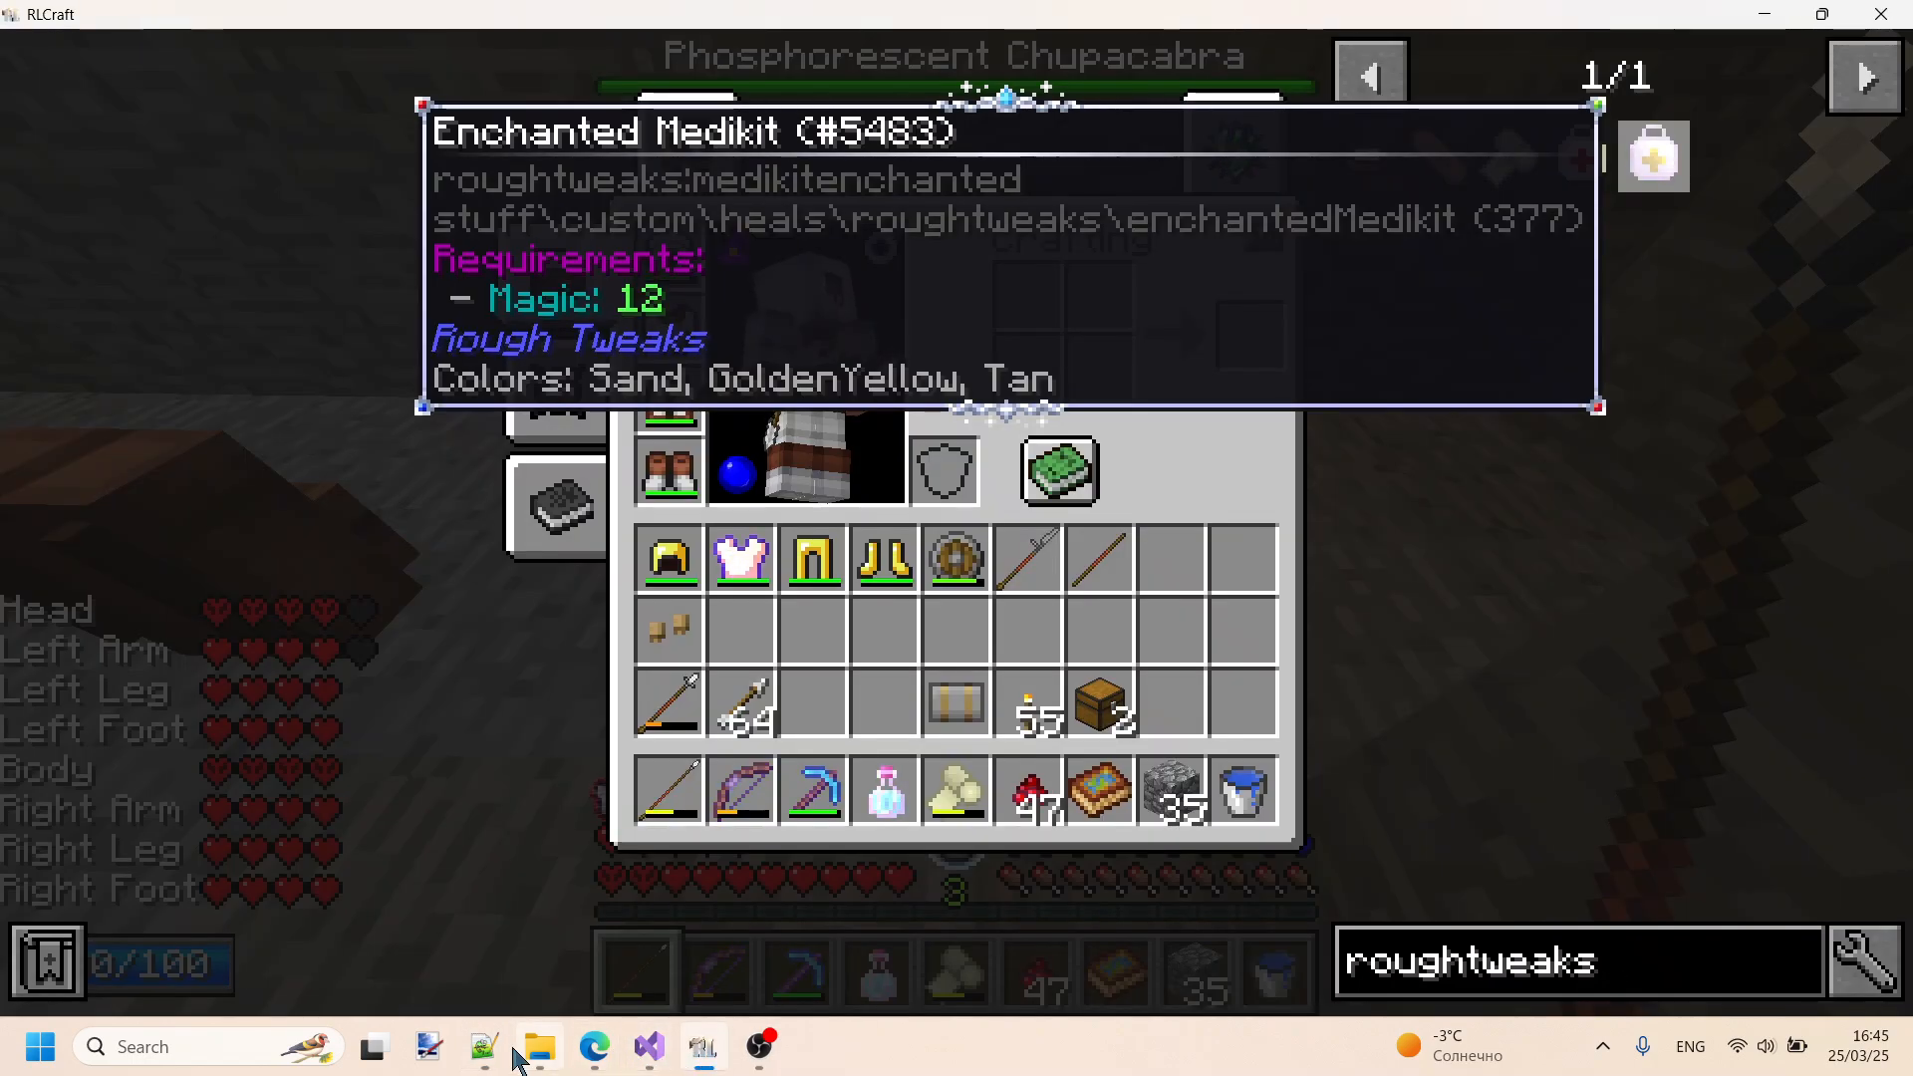
click(495, 1059)
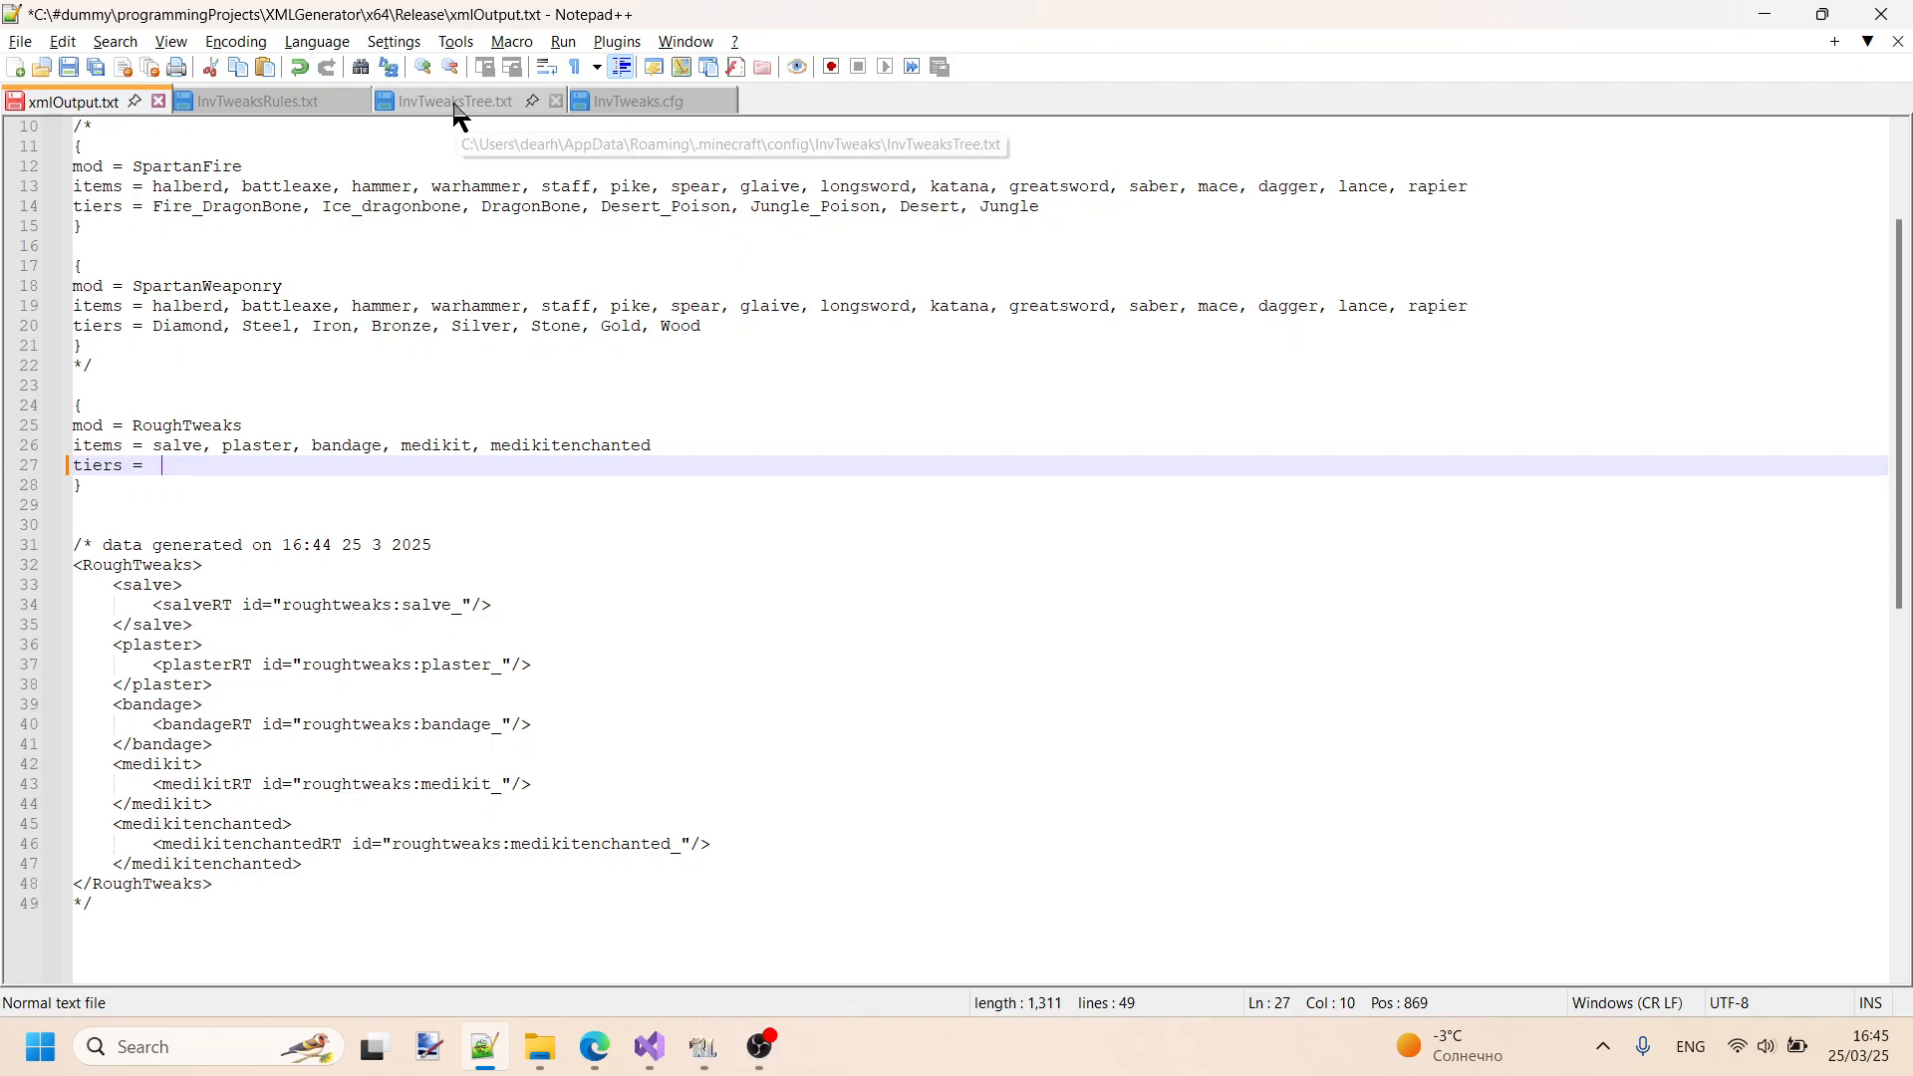
click(445, 104)
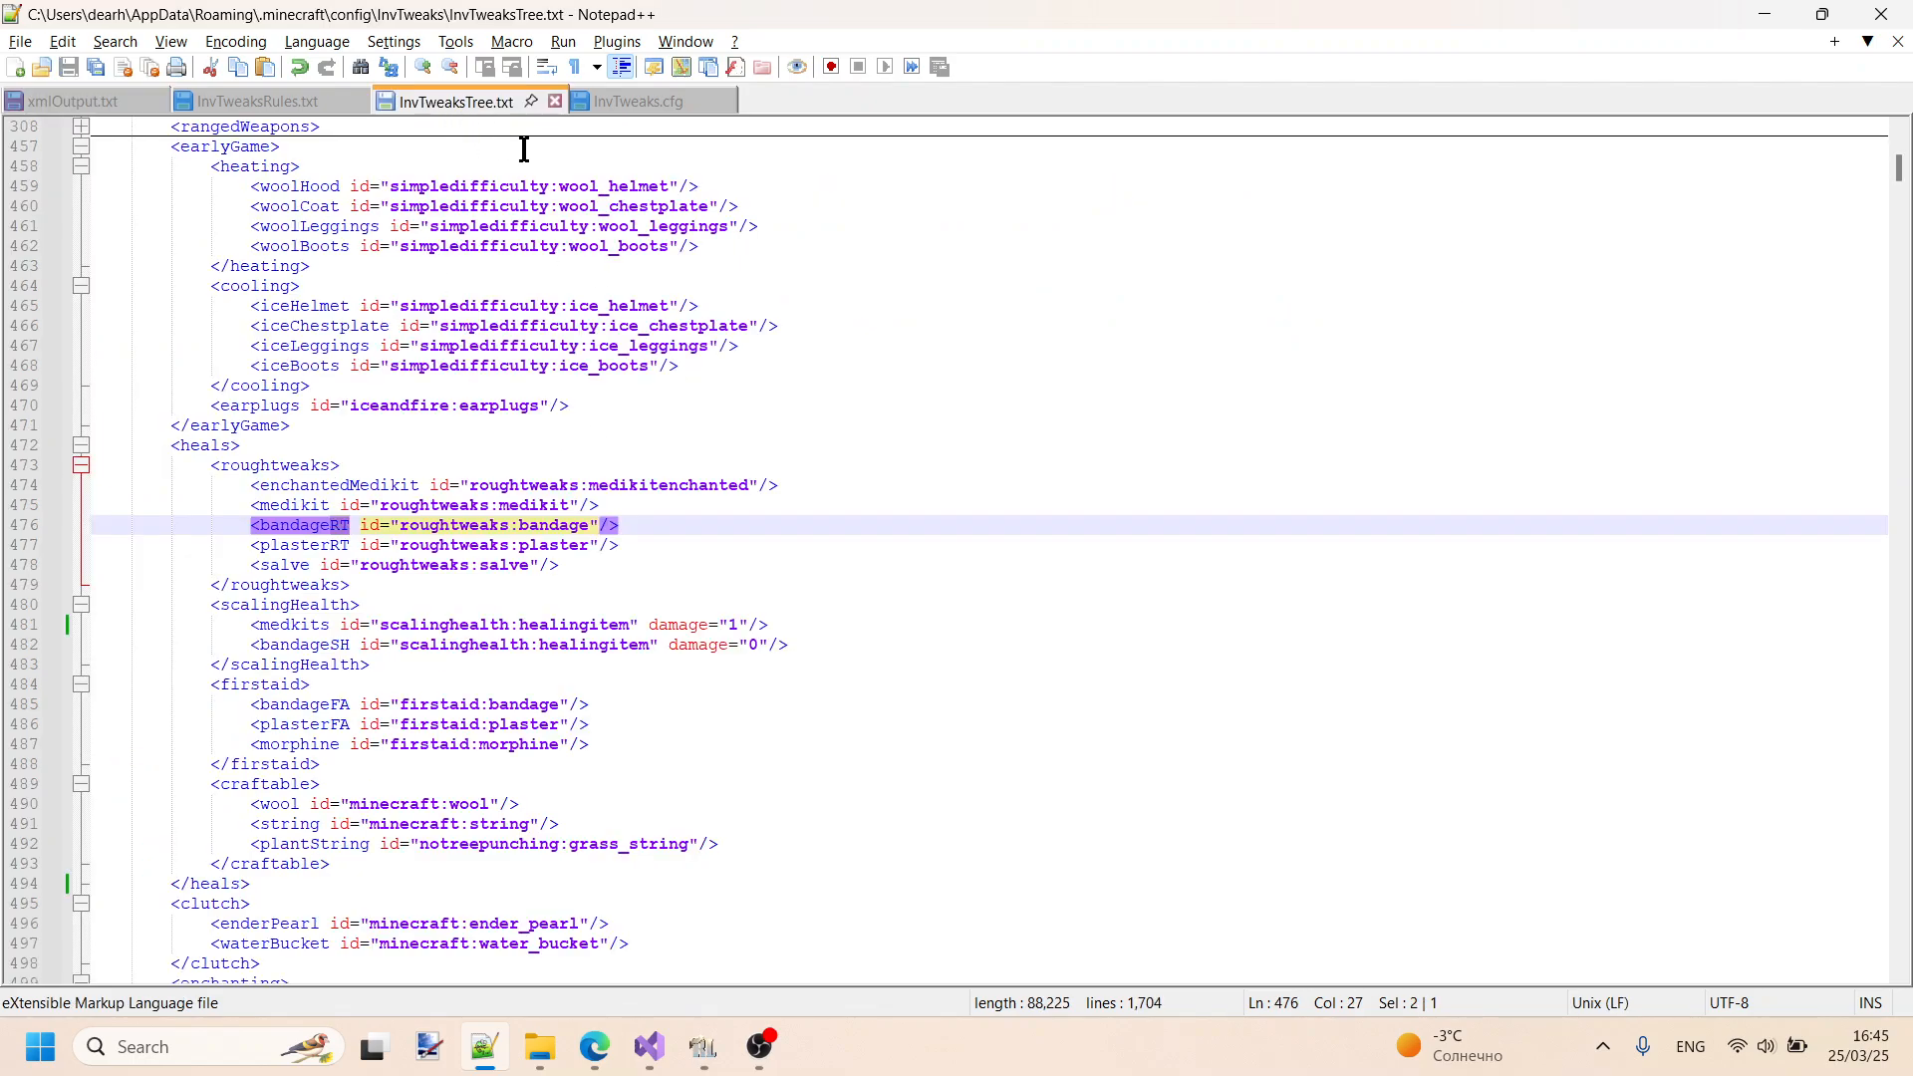
scroll(618, 307, up, 9)
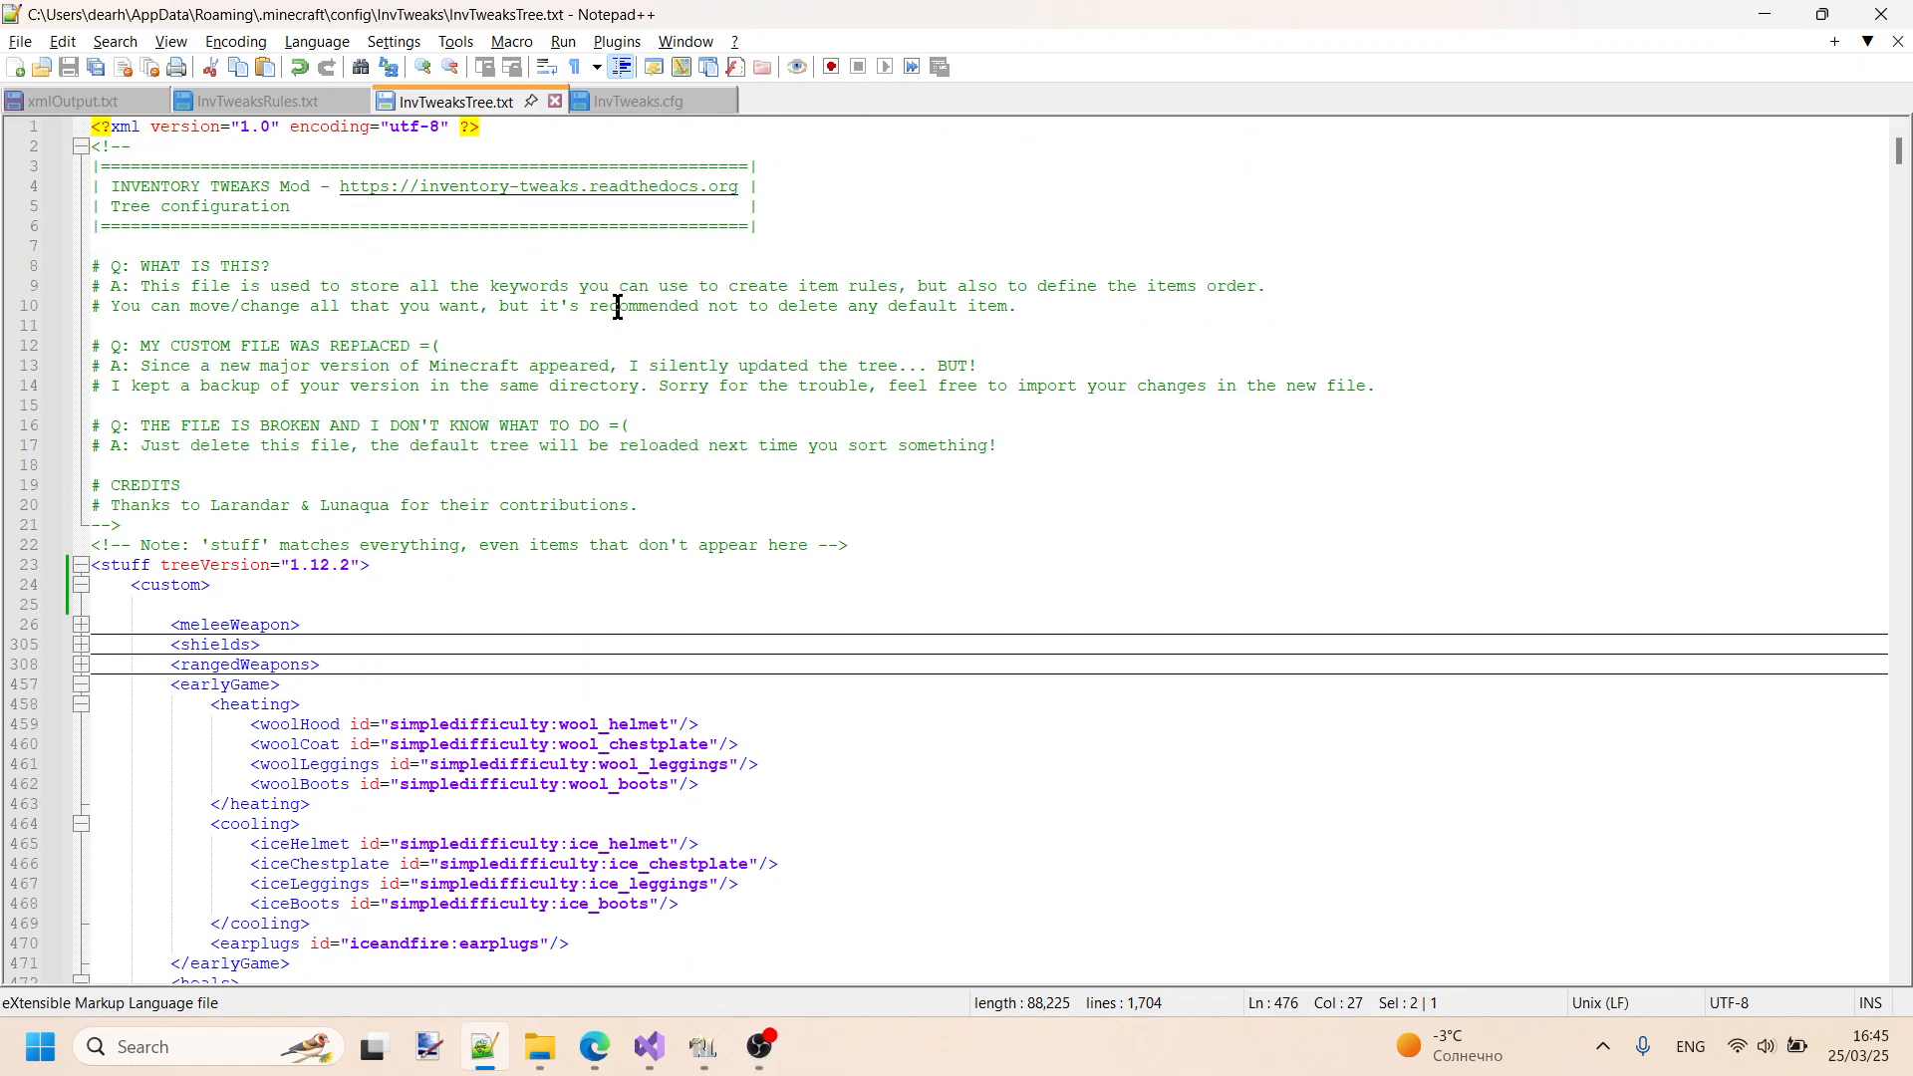
click(81, 586)
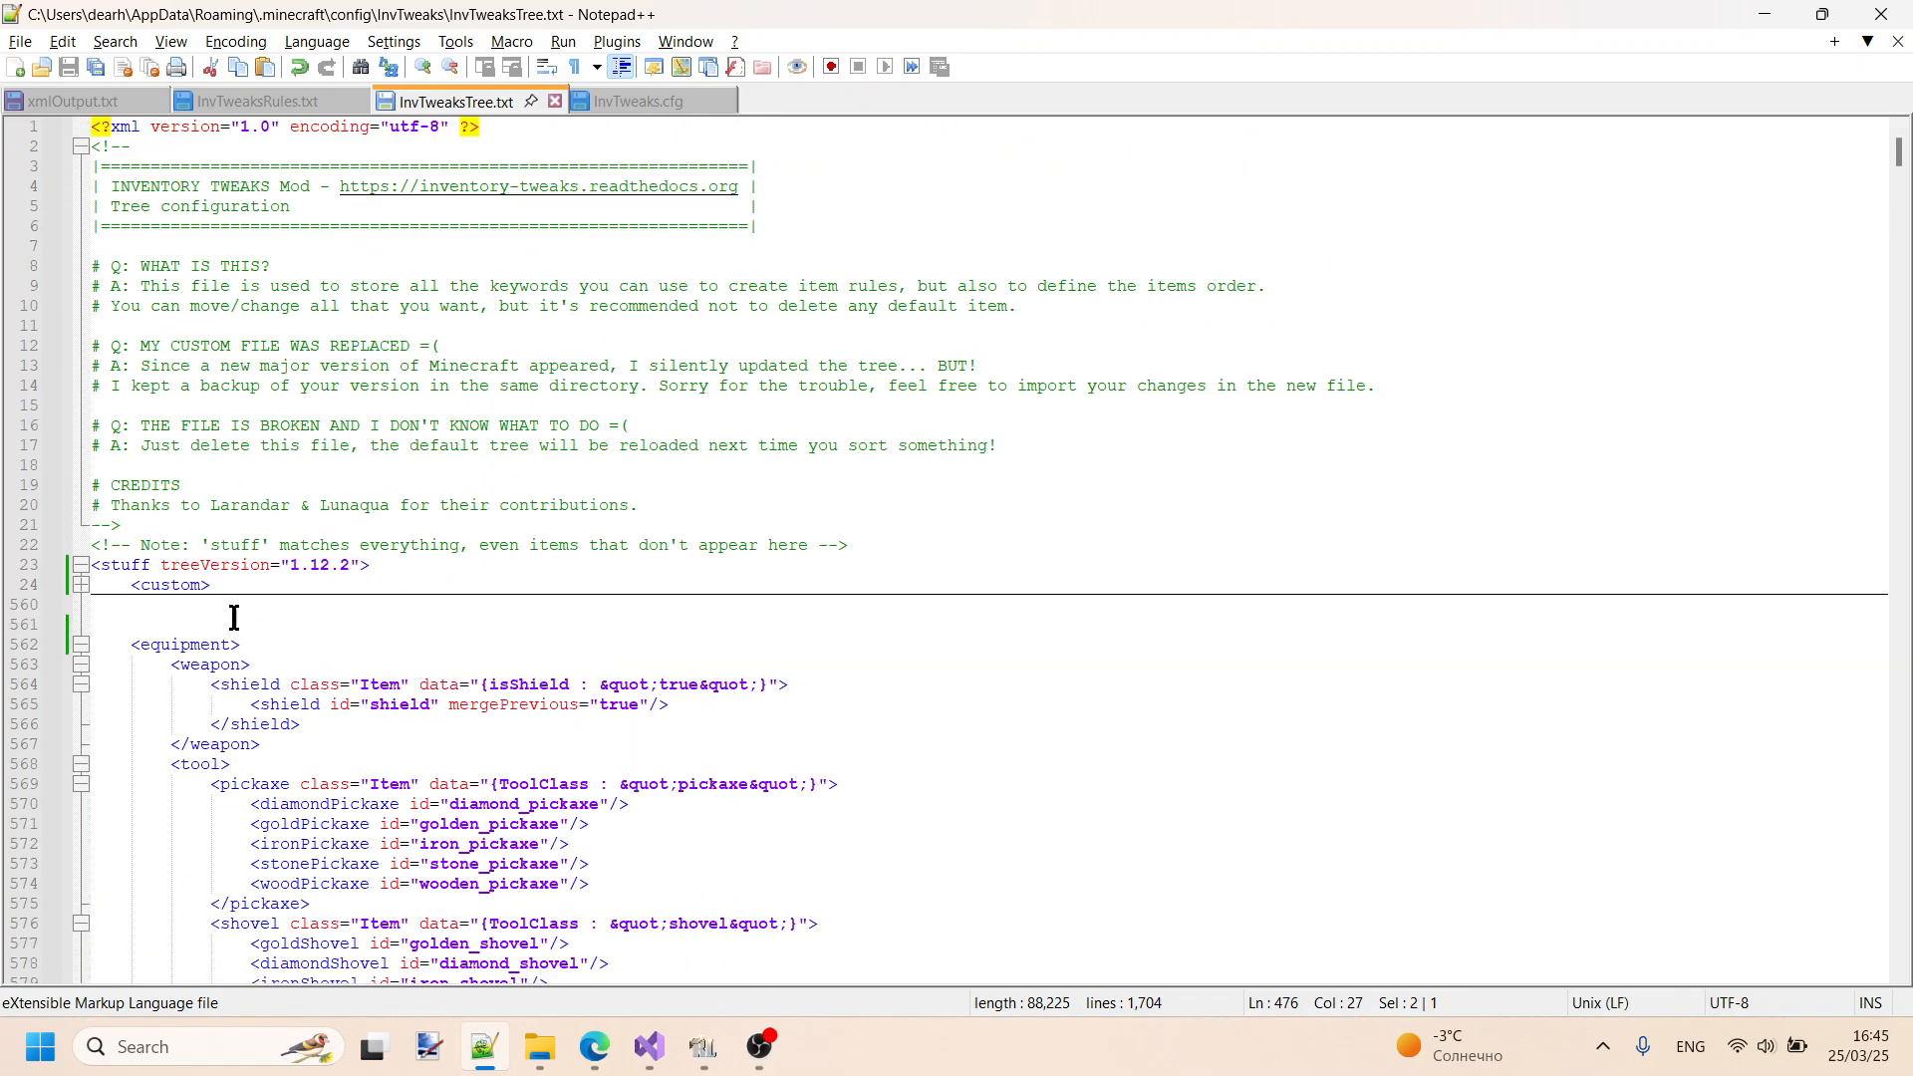
click(80, 587)
scroll(398, 724, down, 20)
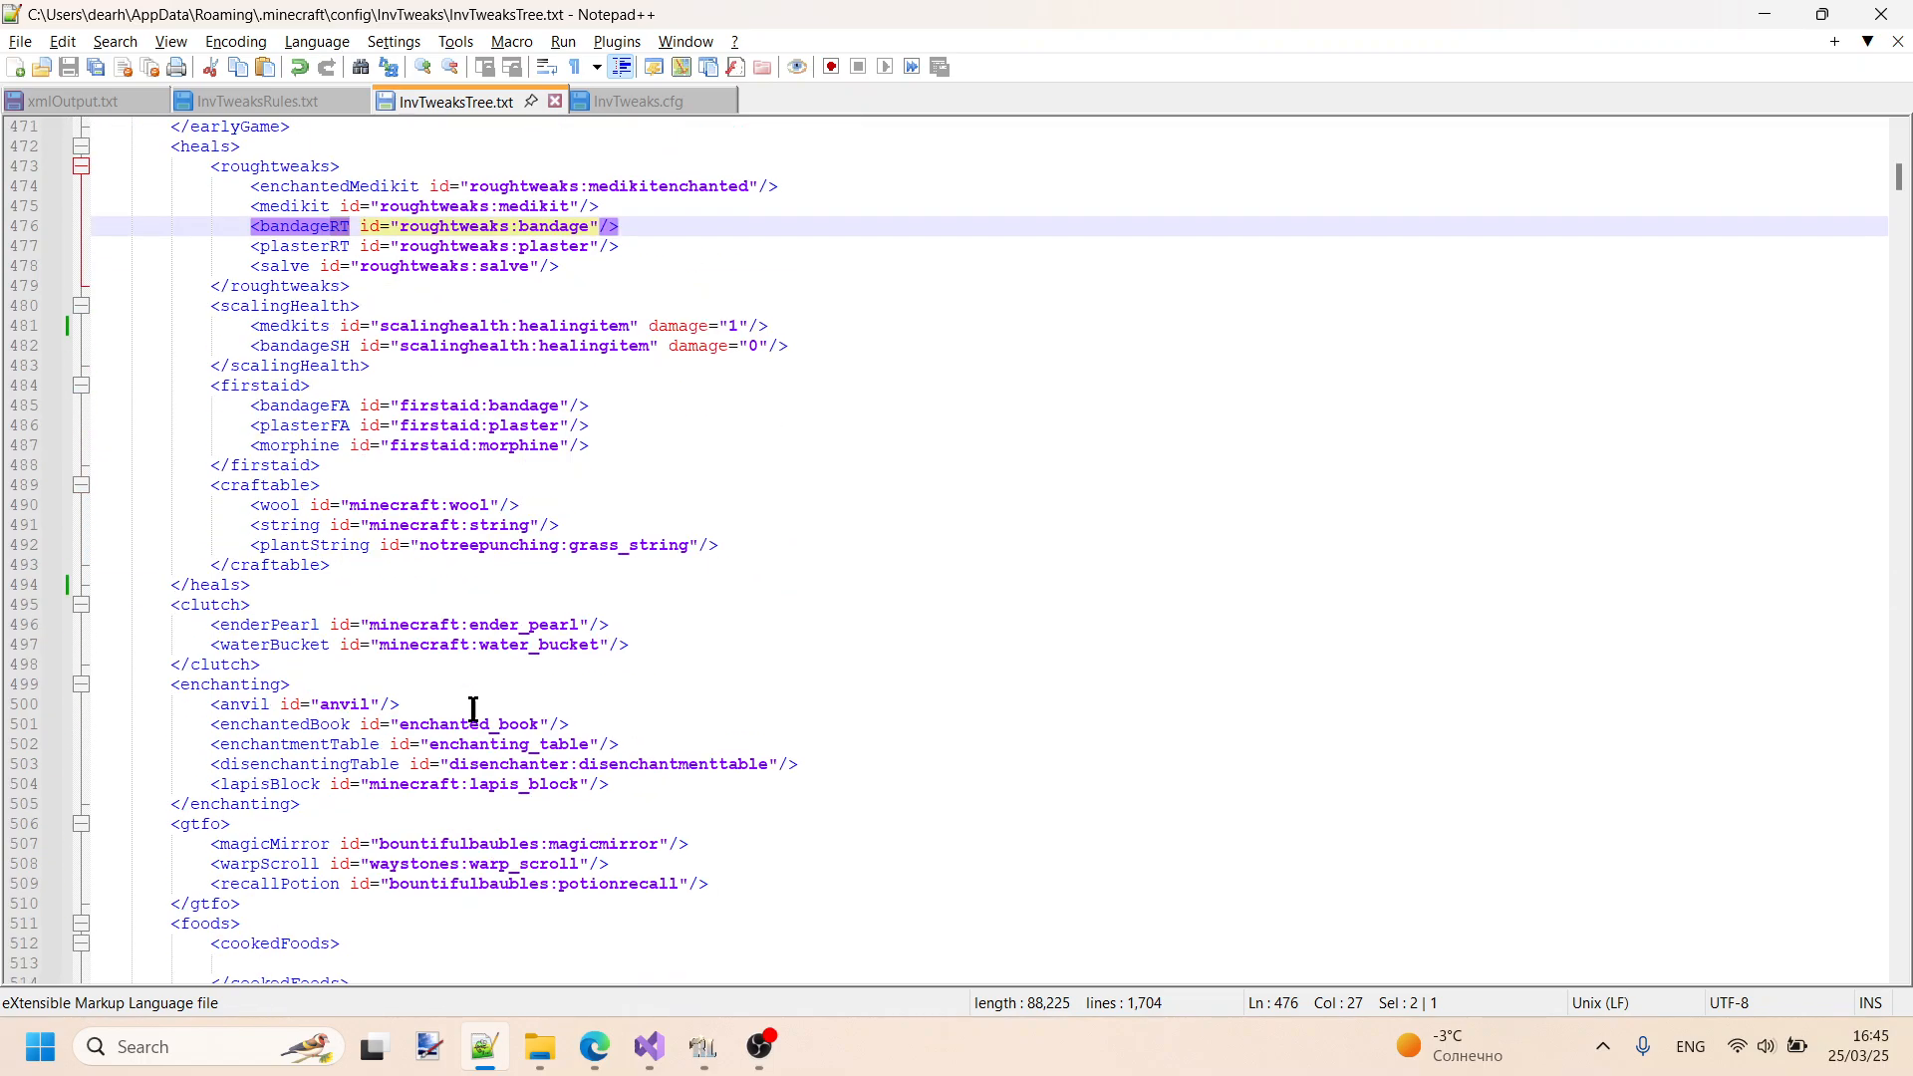
scroll(502, 643, down, 15)
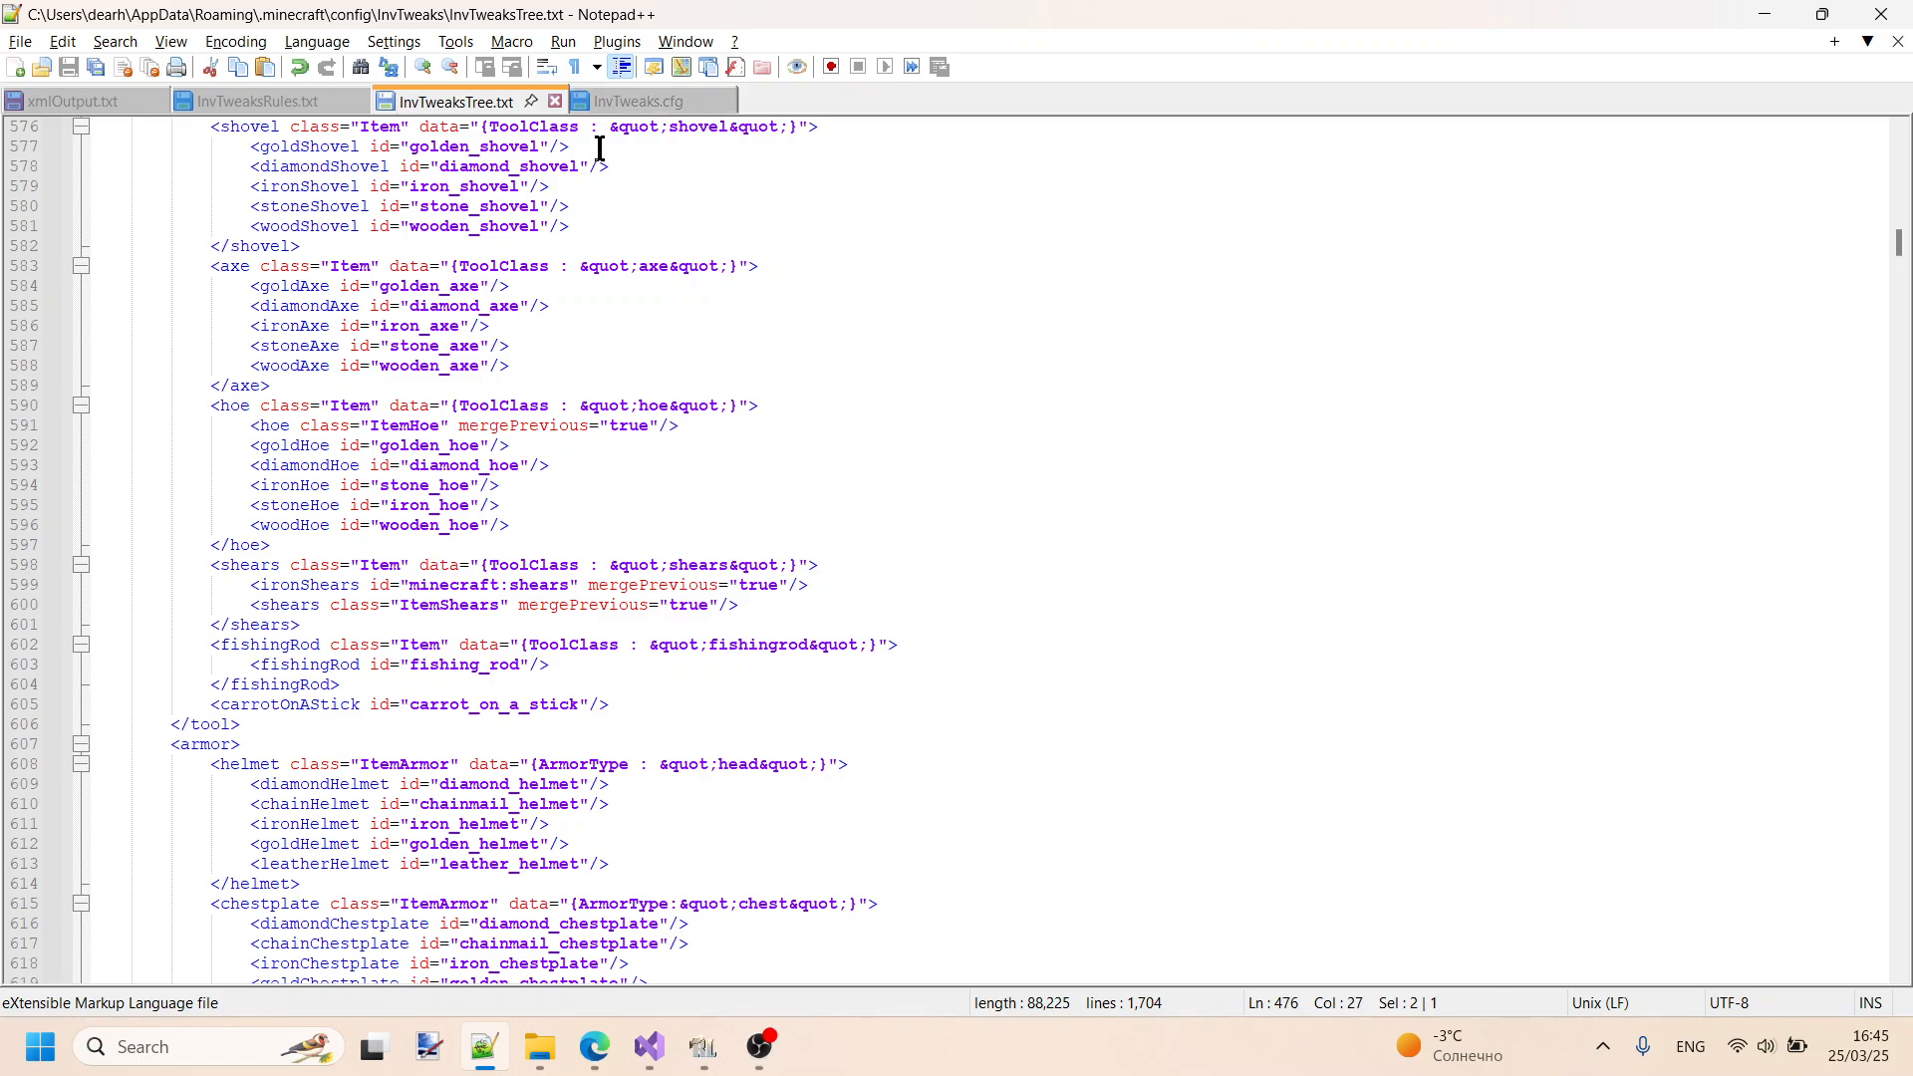
- Switch to RLCraft, close the inventory and pause the game at the Game Menu
click(703, 1046)
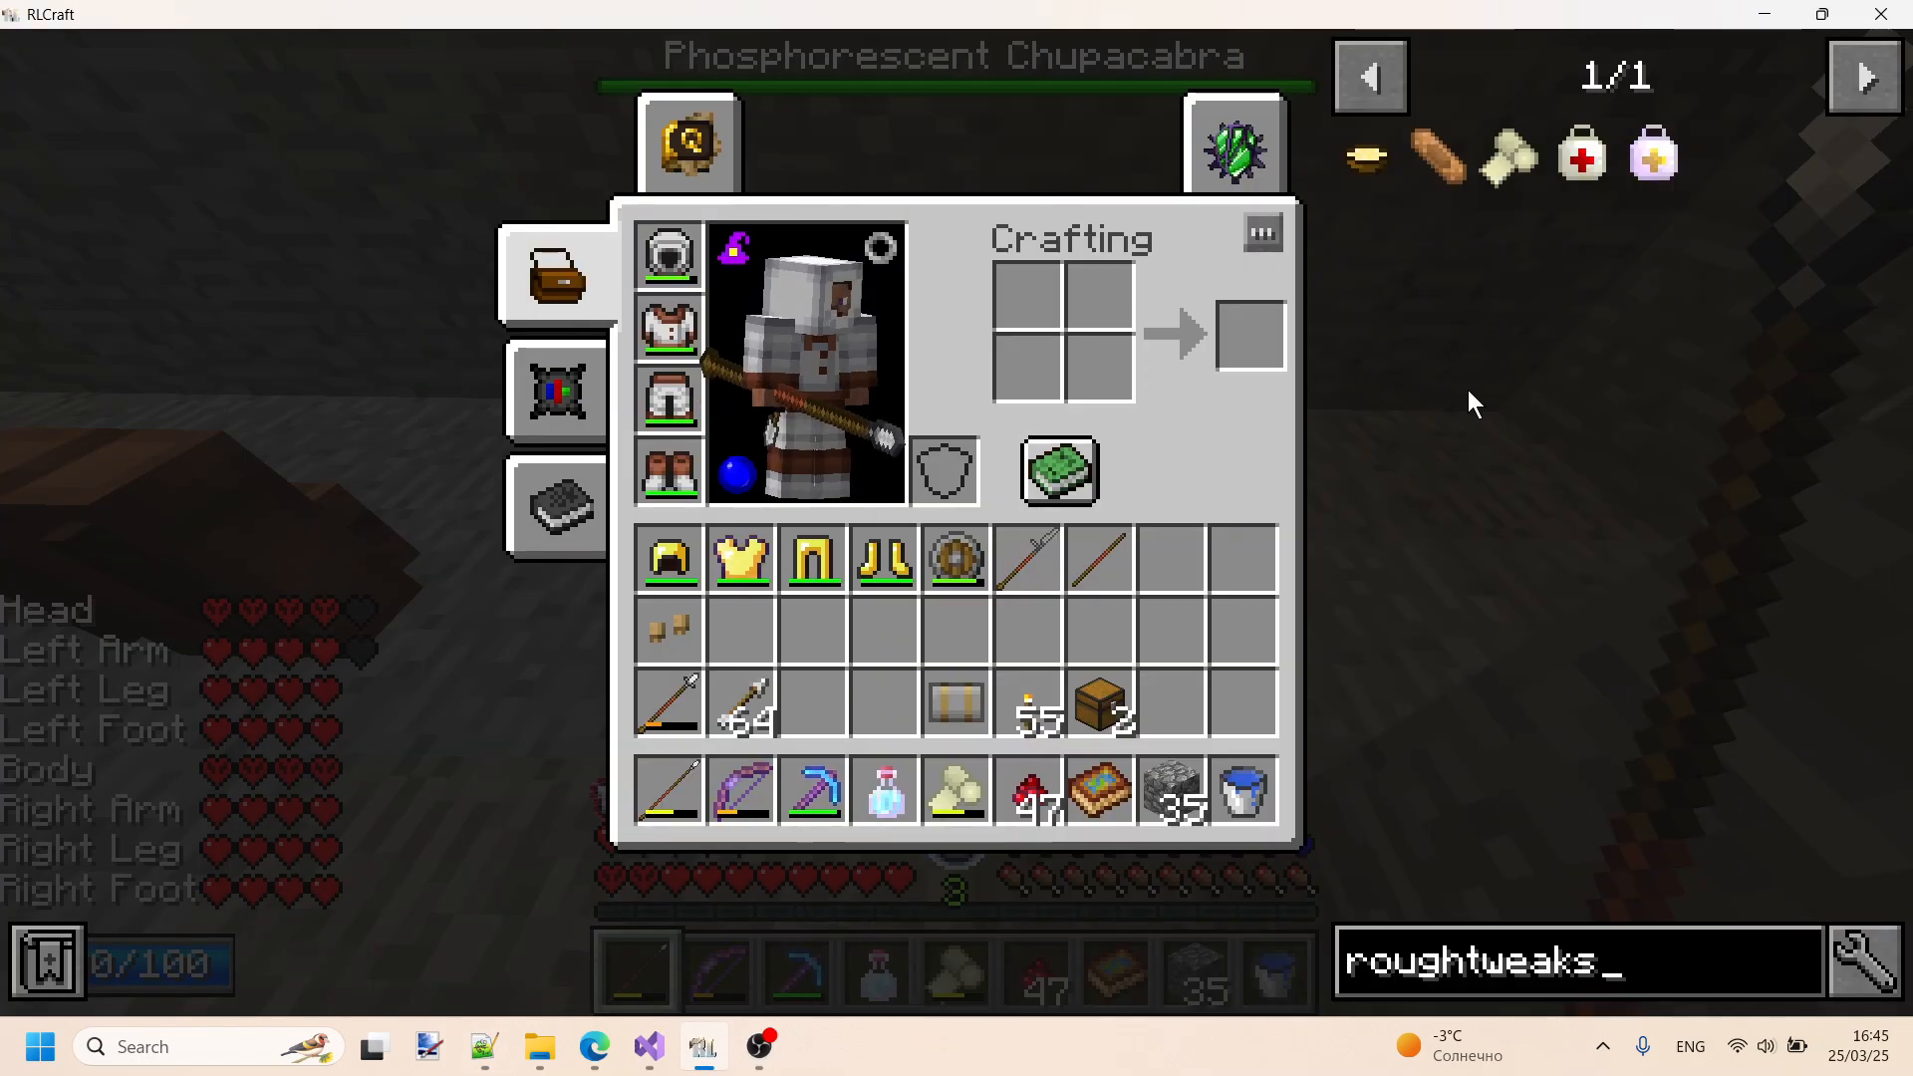
key(Escape)
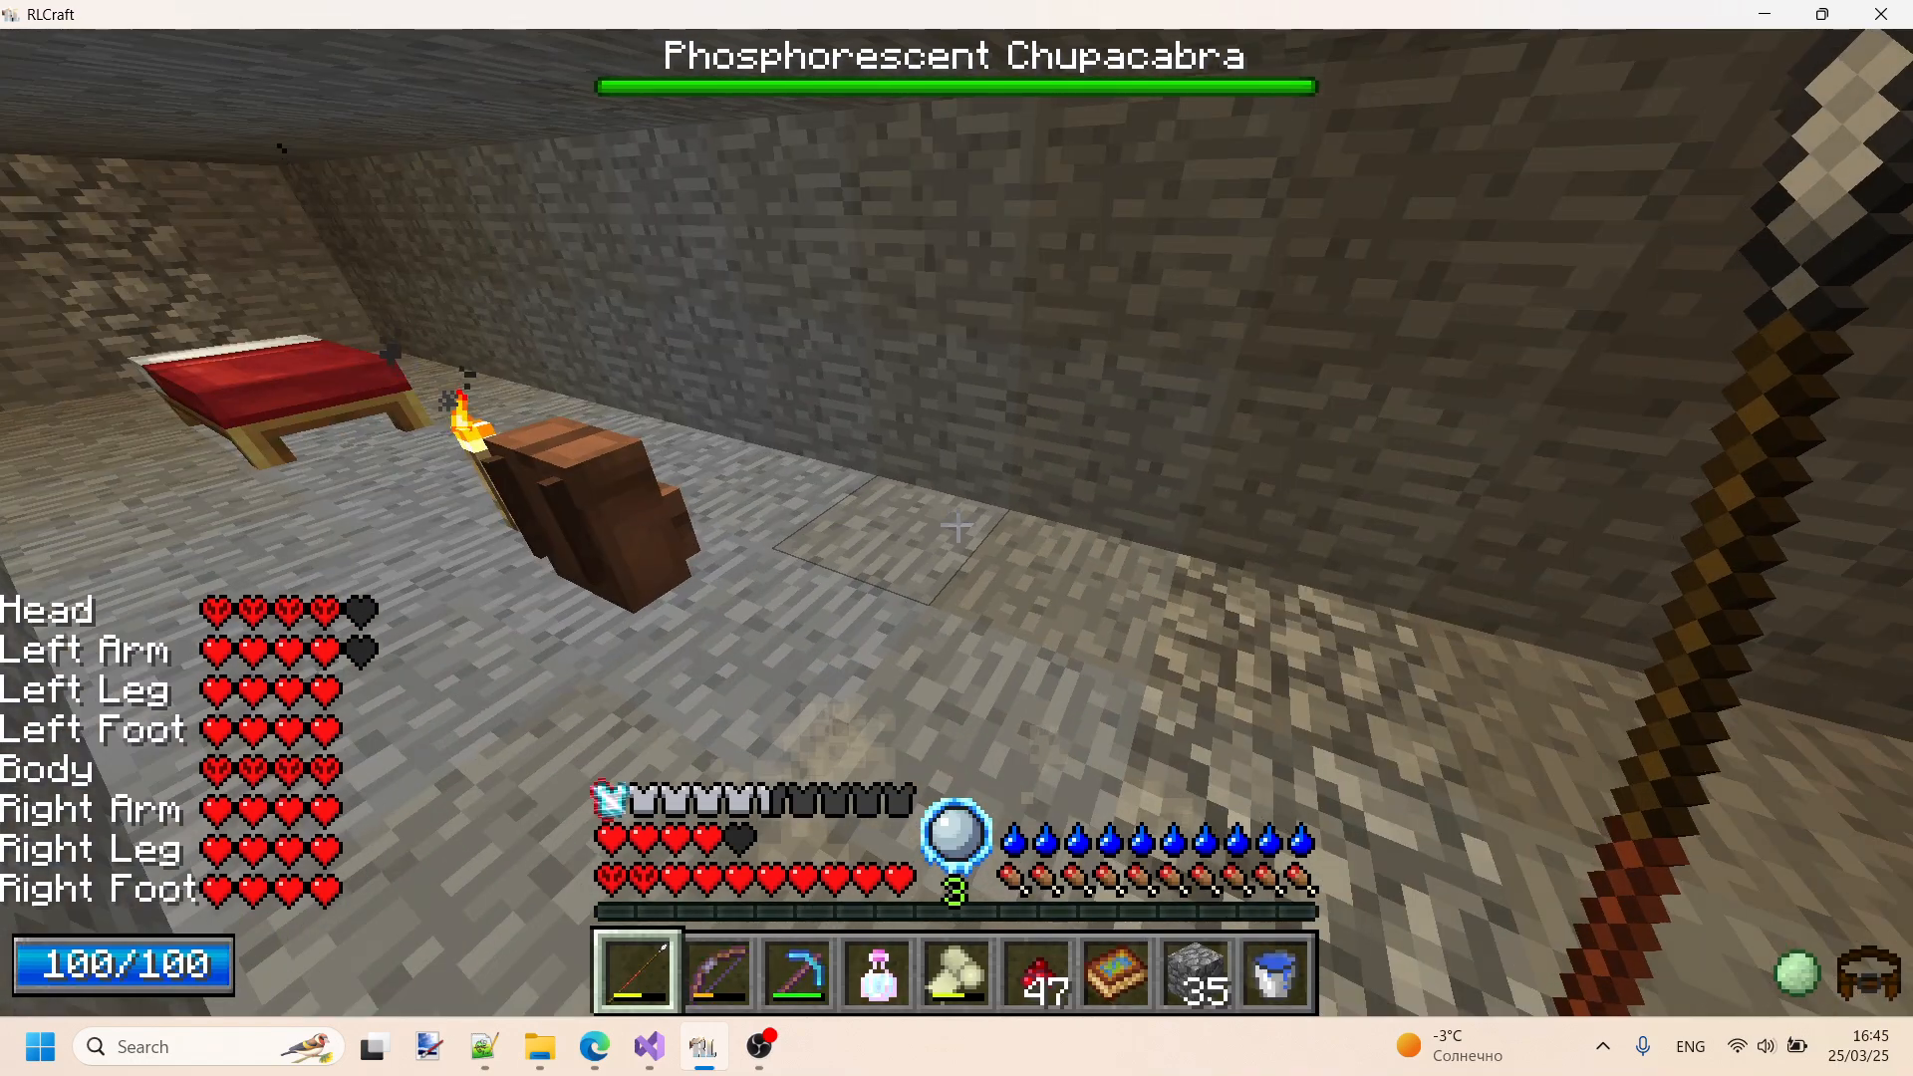
key(Escape)
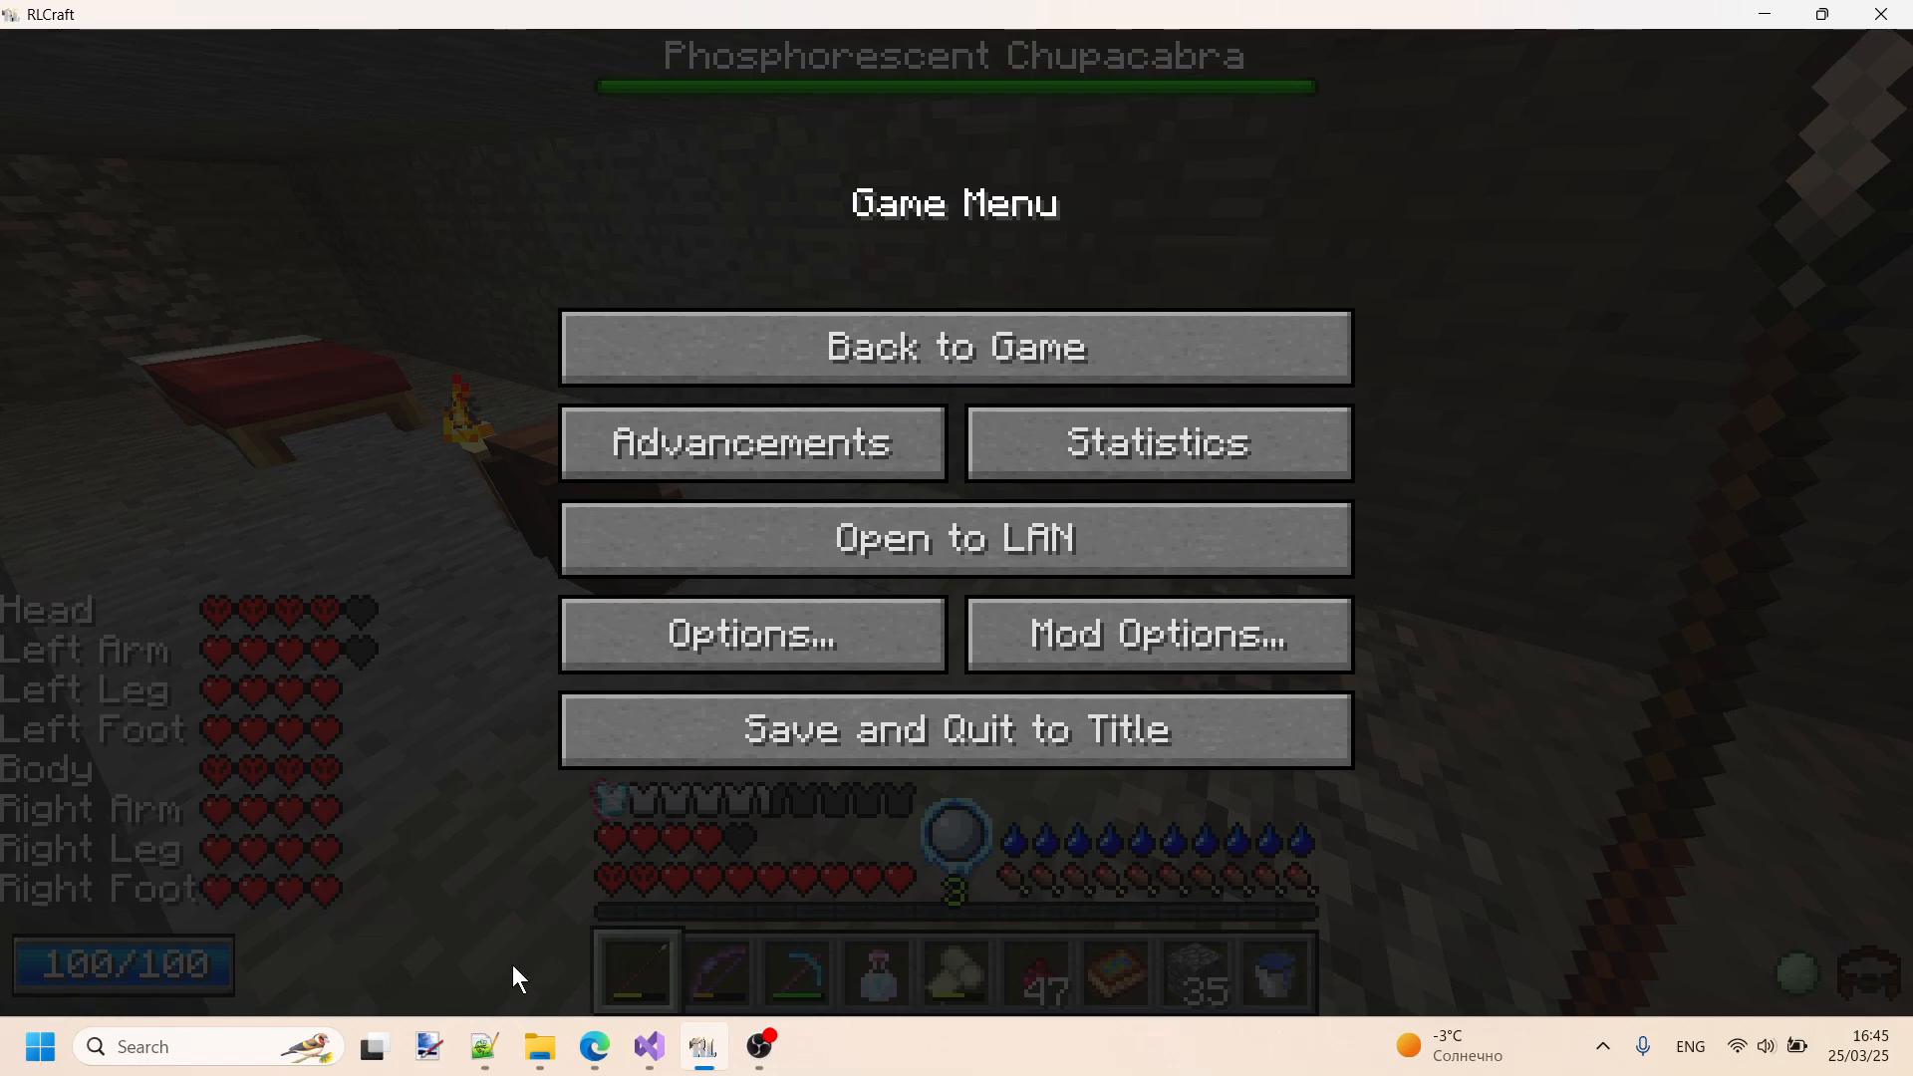
- Return to Notepad++, open InvTweaksRules.txt and examine the slot rules under SETTINGS together with the sorting examples and inventory grid
click(499, 1059)
click(59, 100)
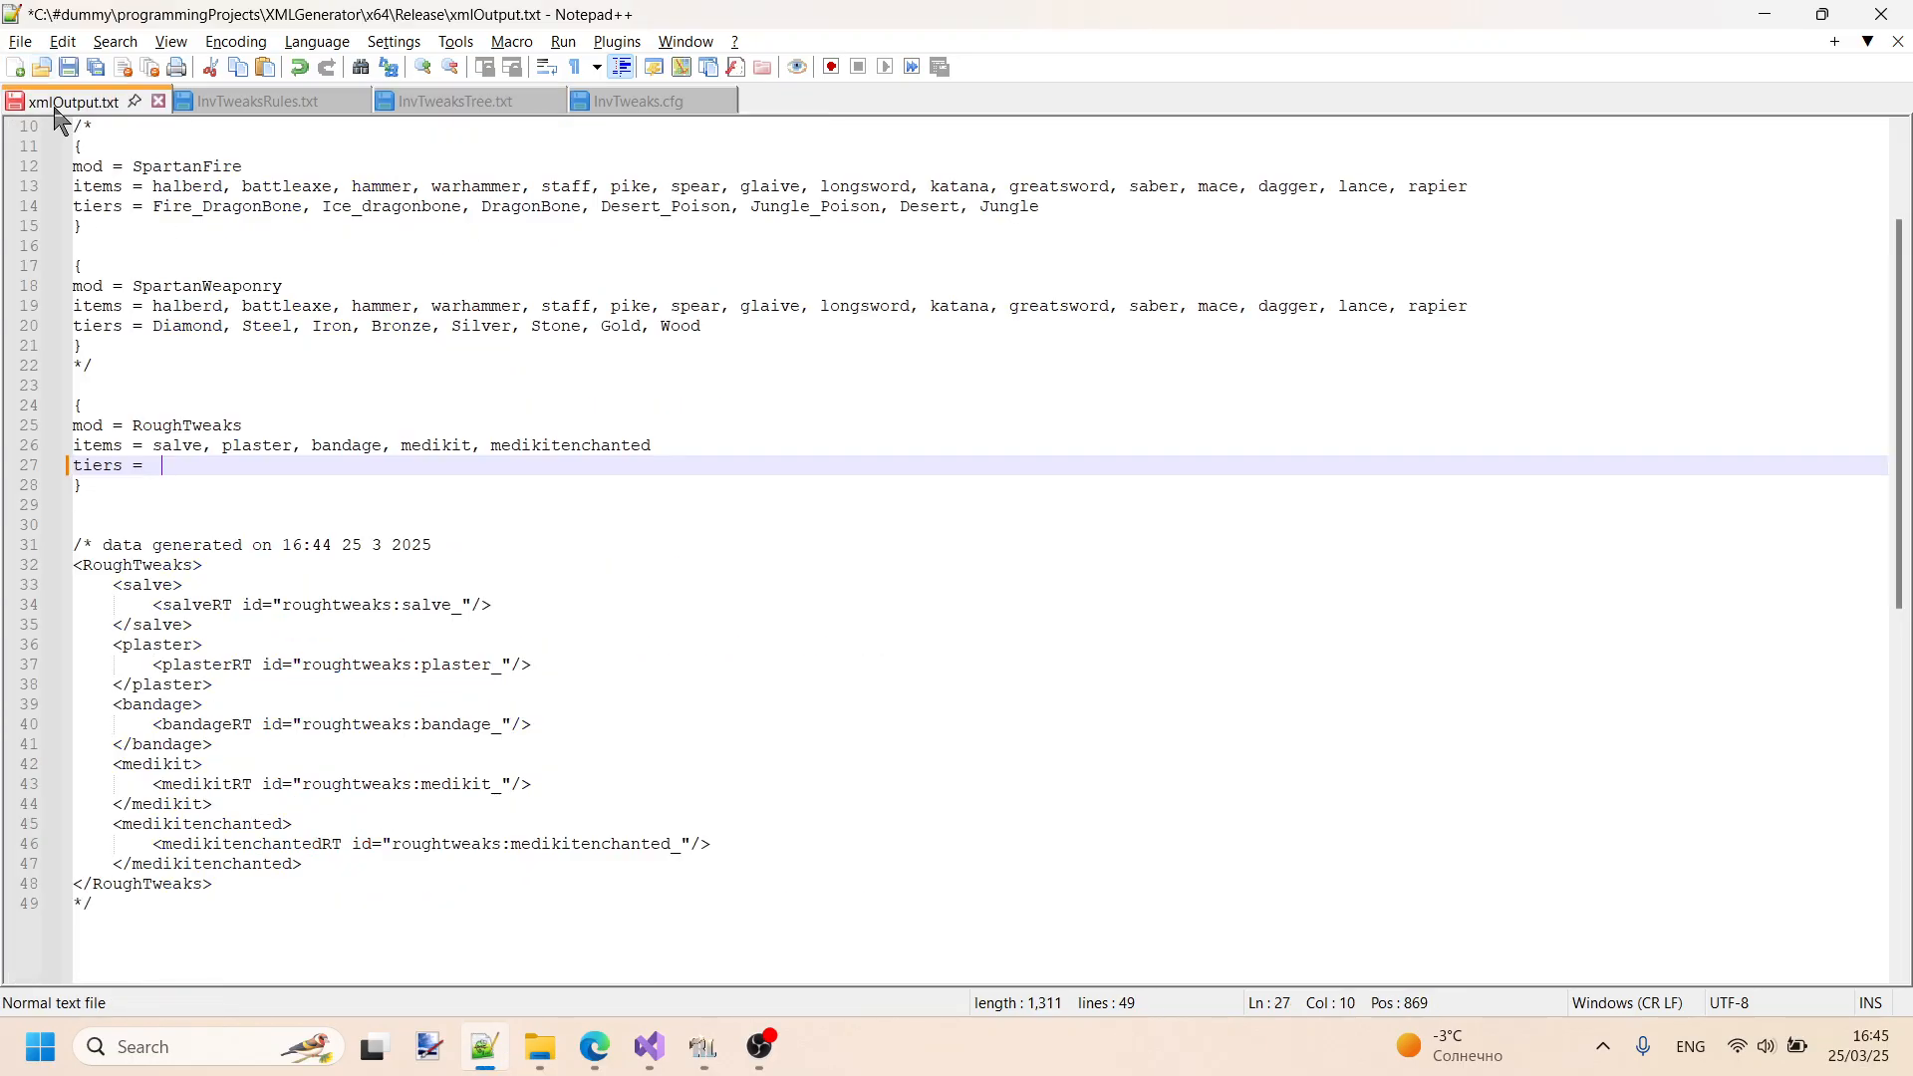
click(239, 104)
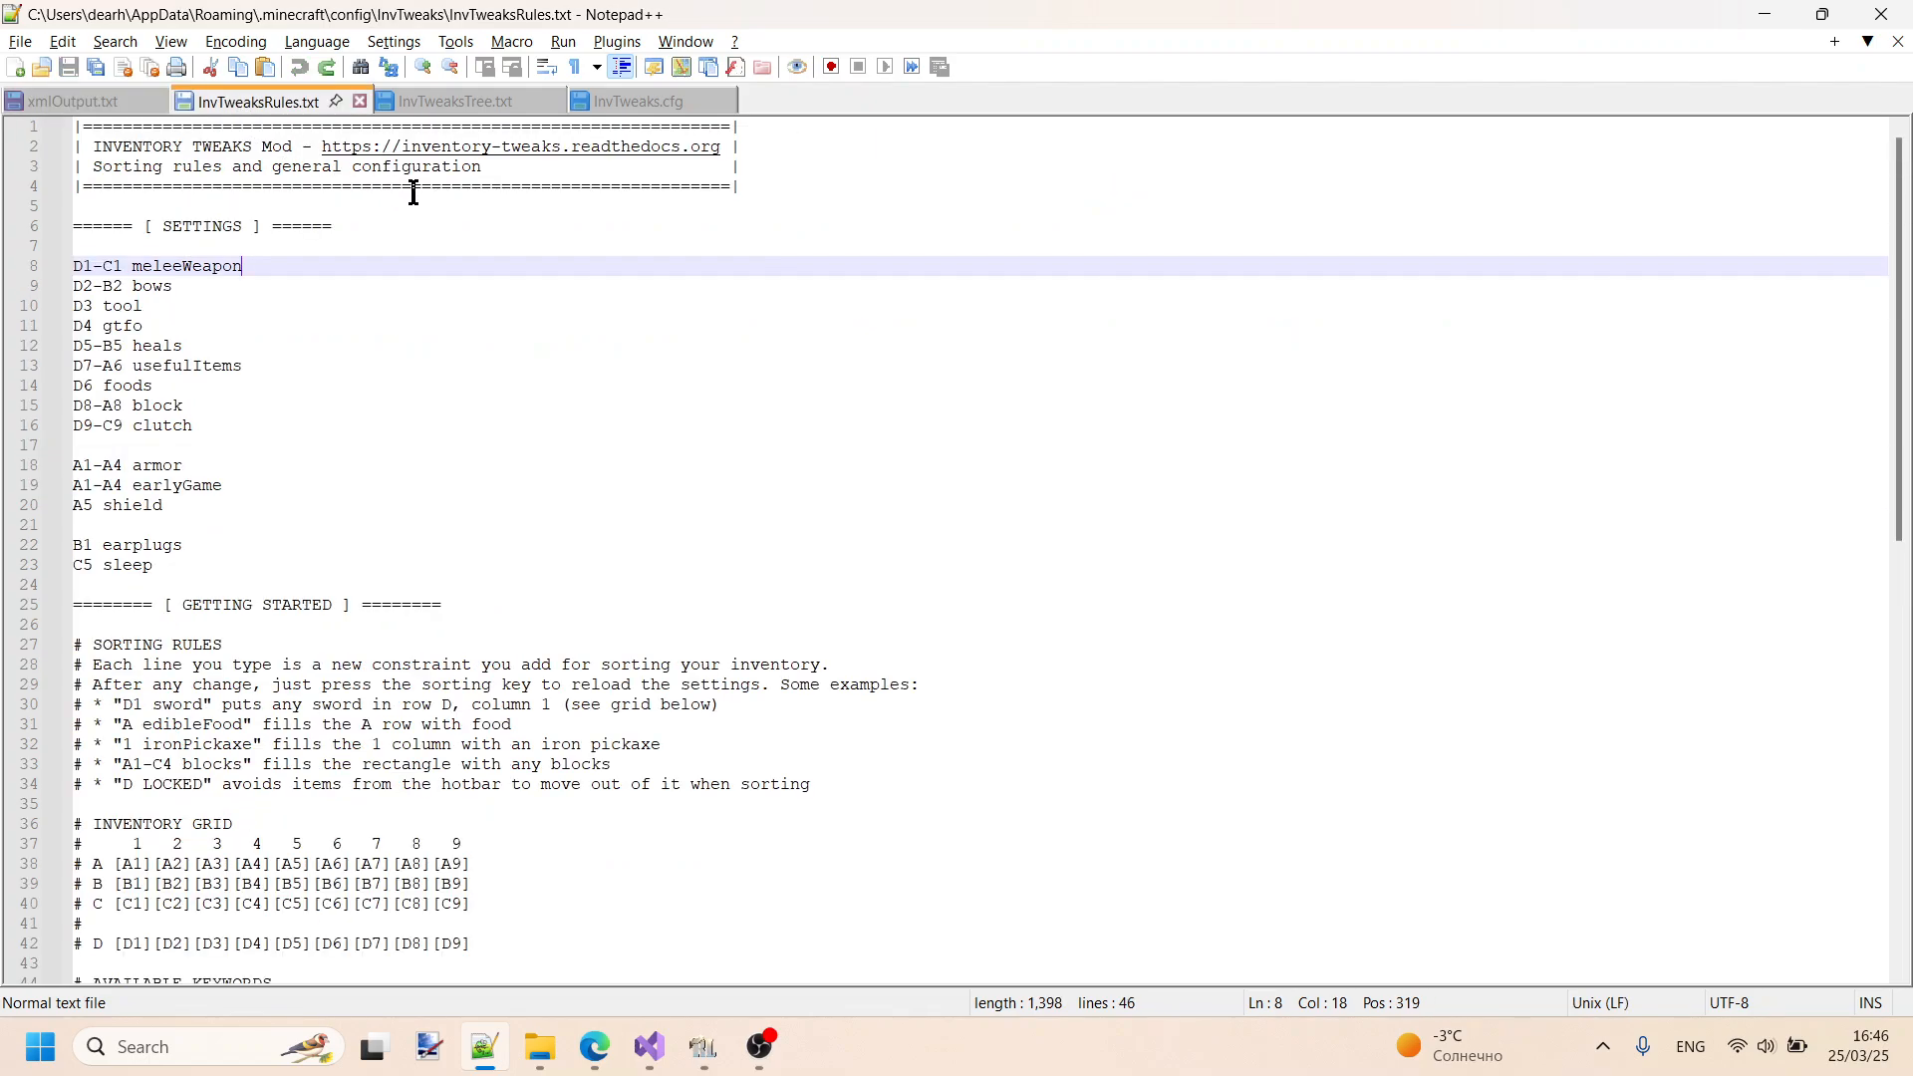
scroll(560, 380, down, 1)
scroll(553, 396, up, 1)
drag(75, 266, 120, 266)
drag(98, 306, 78, 316)
click(261, 300)
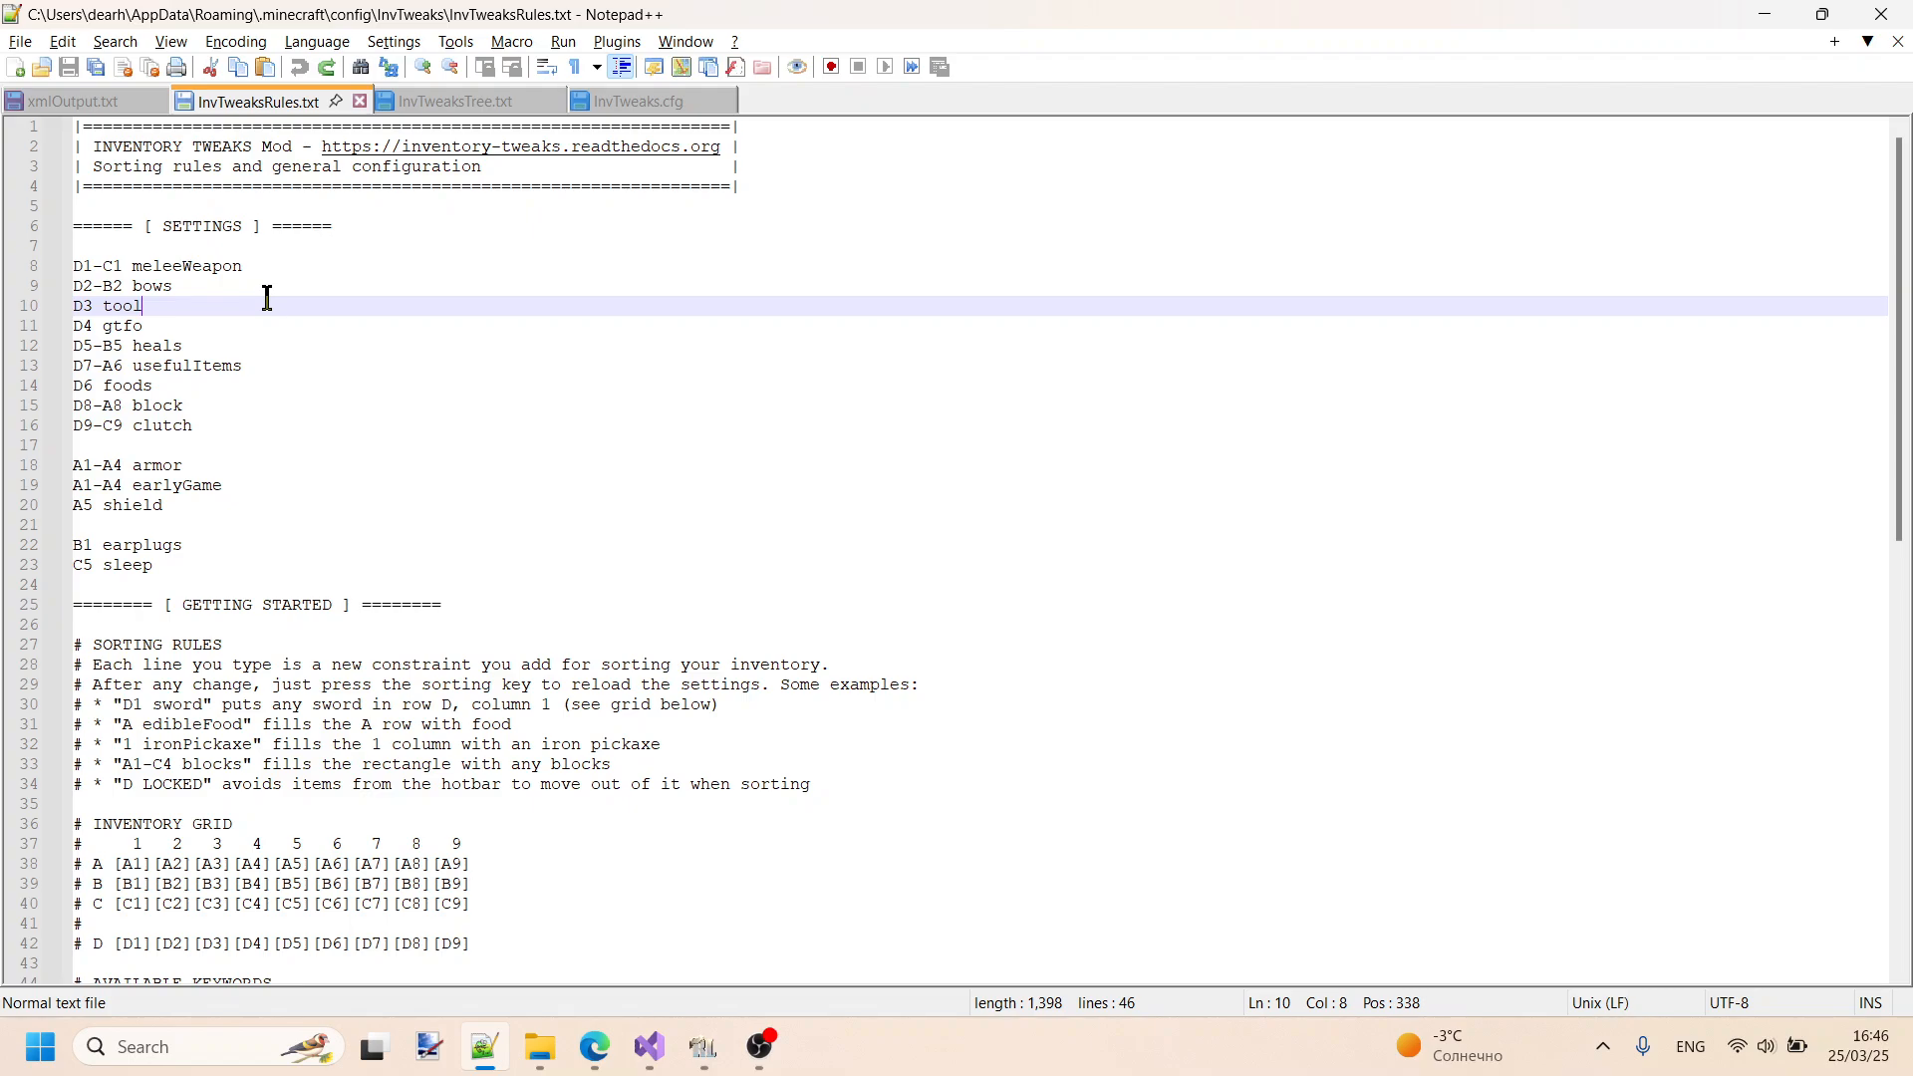
scroll(273, 398, down, 4)
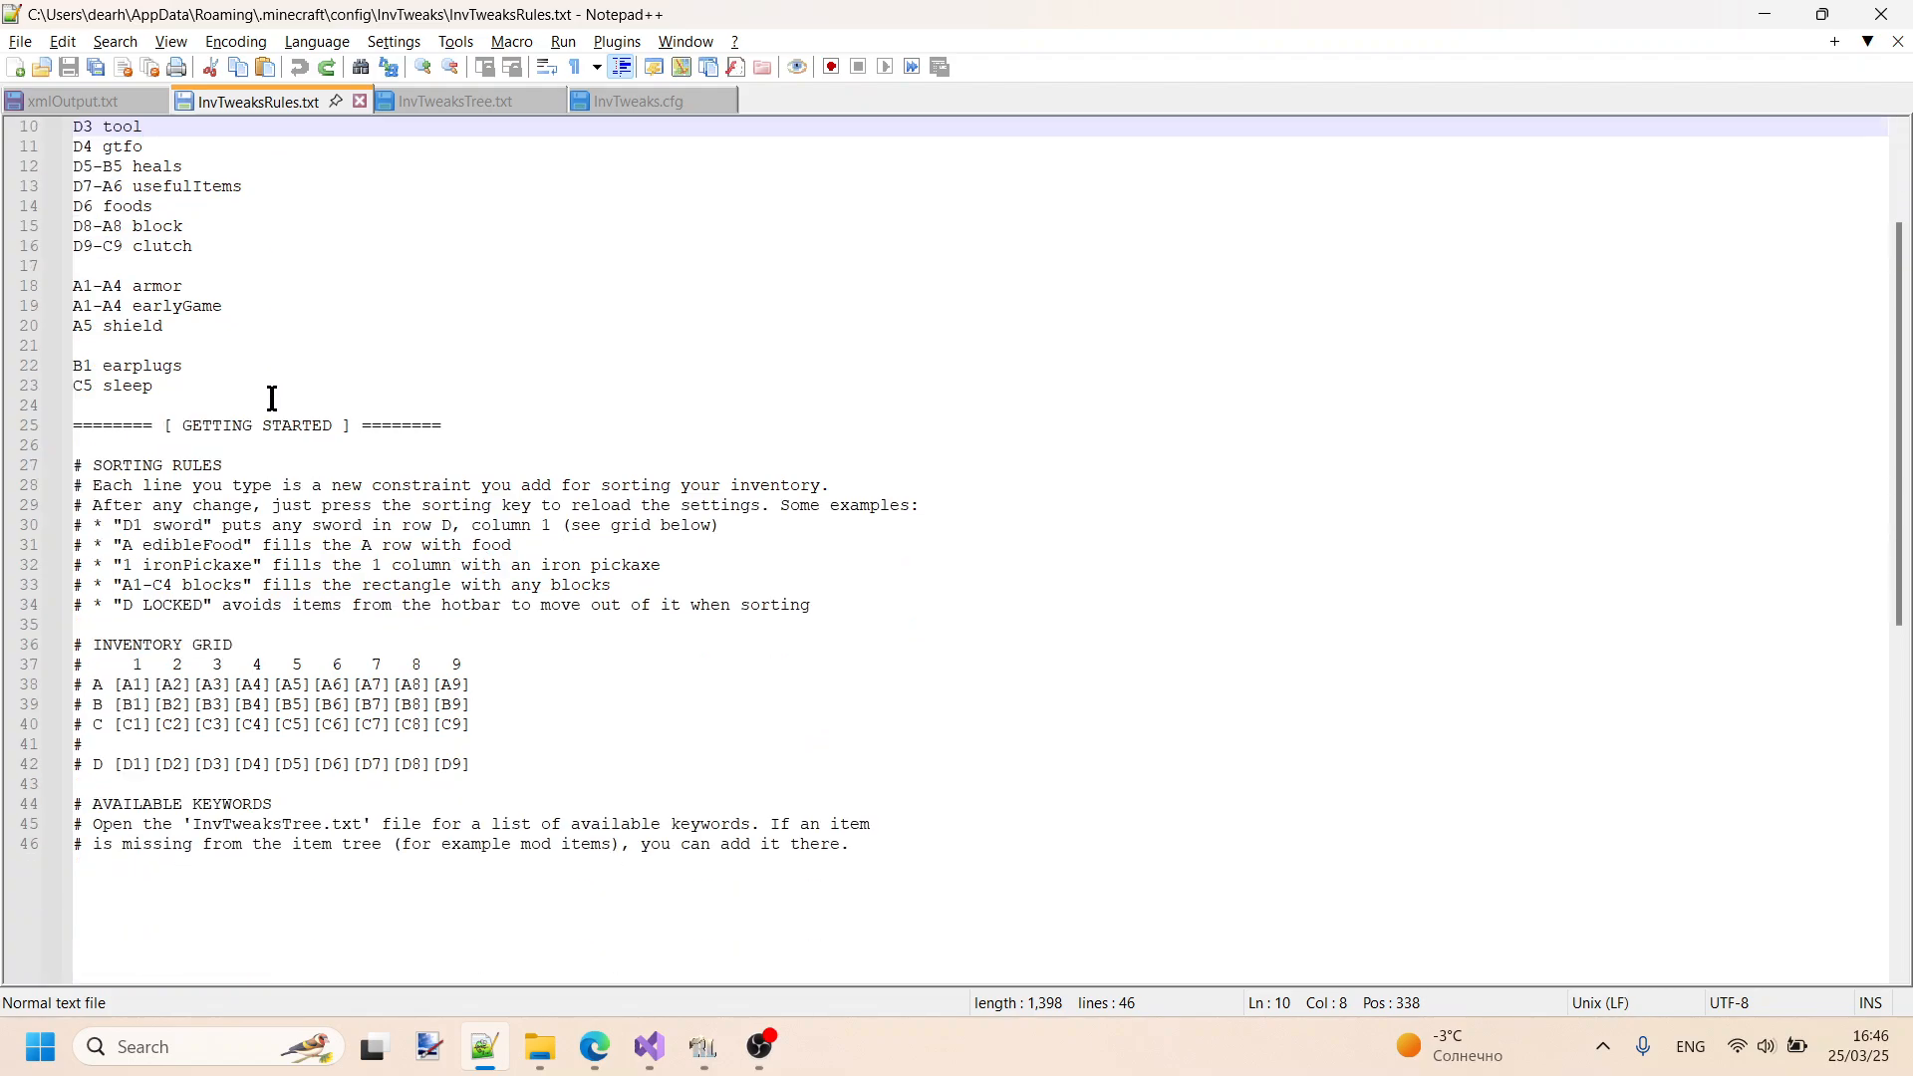
scroll(273, 398, up, 4)
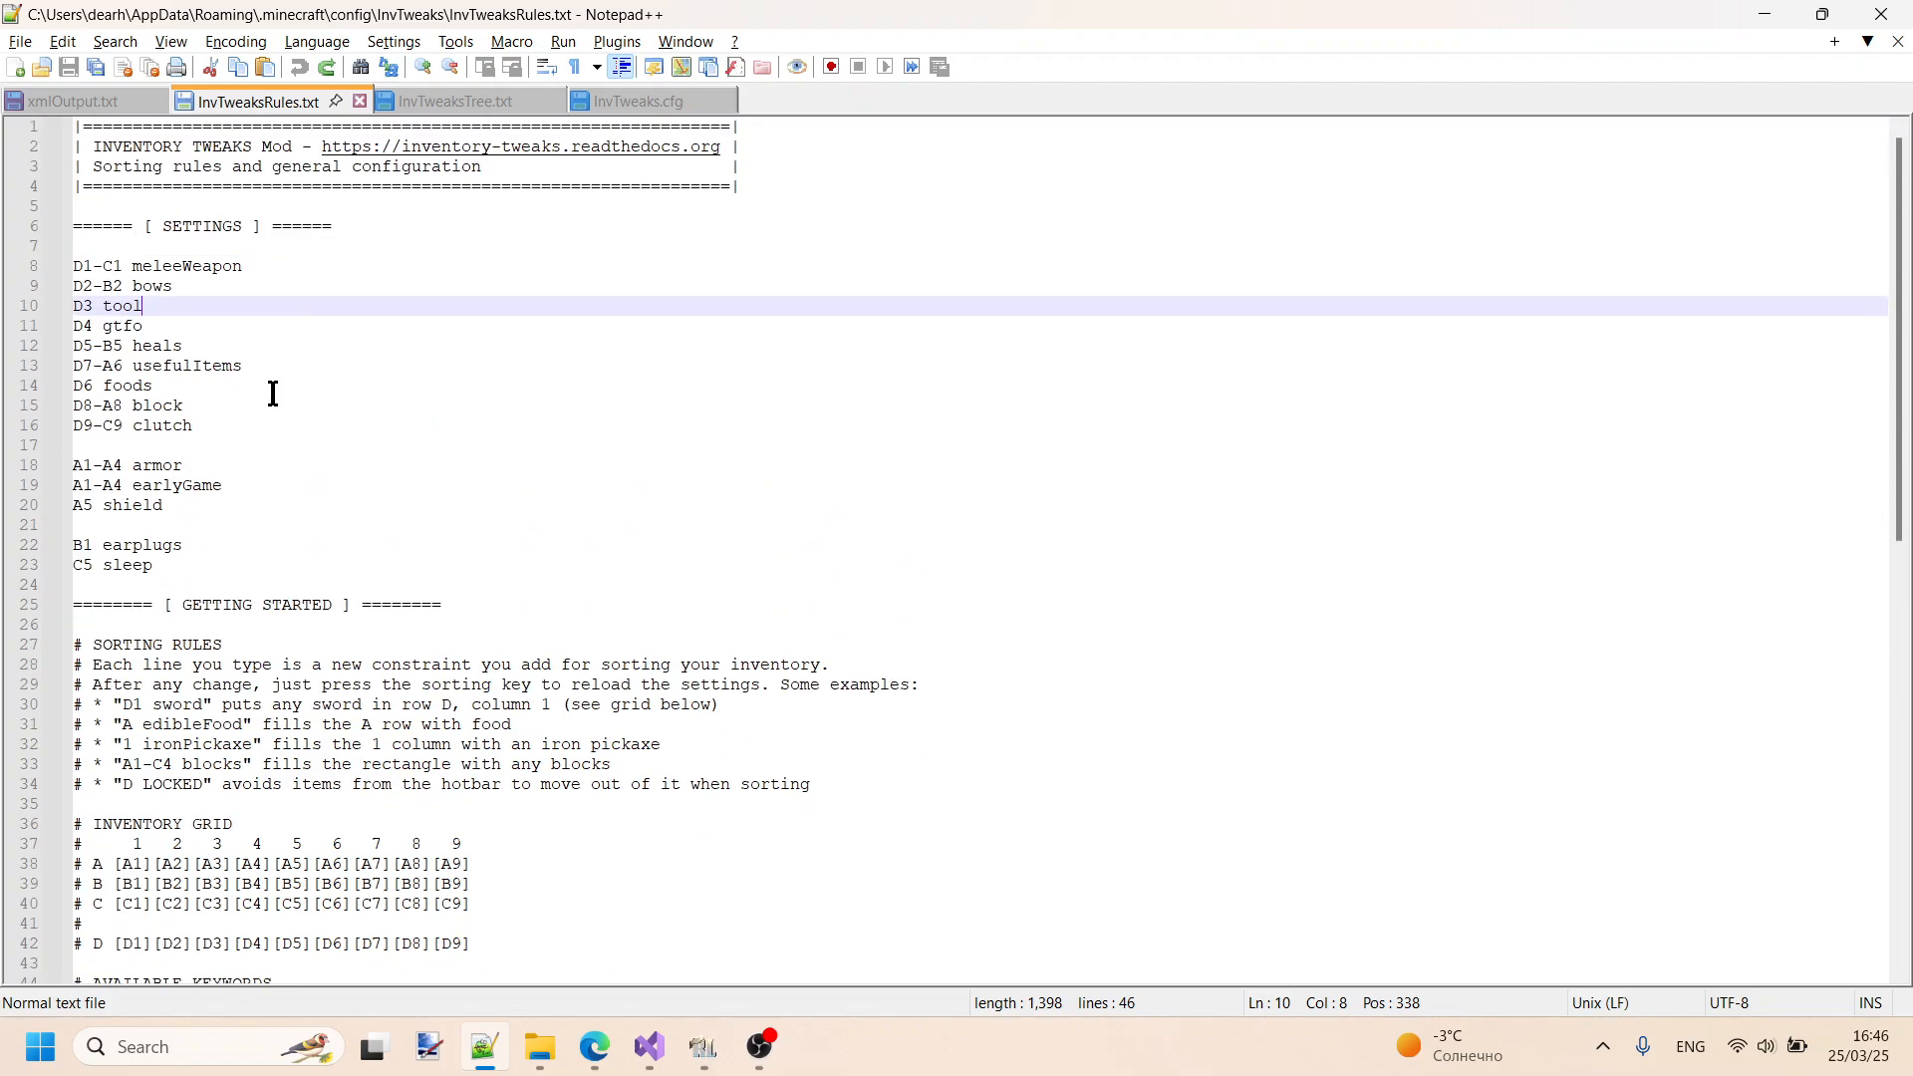